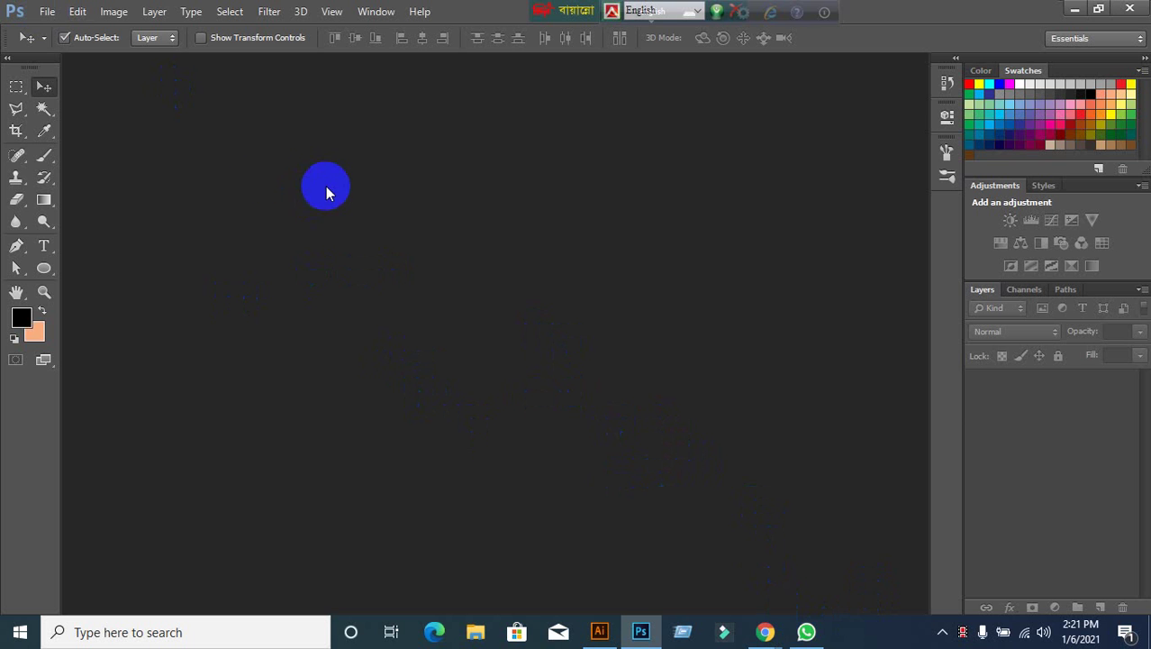
# Create a new 1366 × 768 pixel document at 72 pixels/inch in RGB Color with a white background.
pyautogui.click(48, 12)
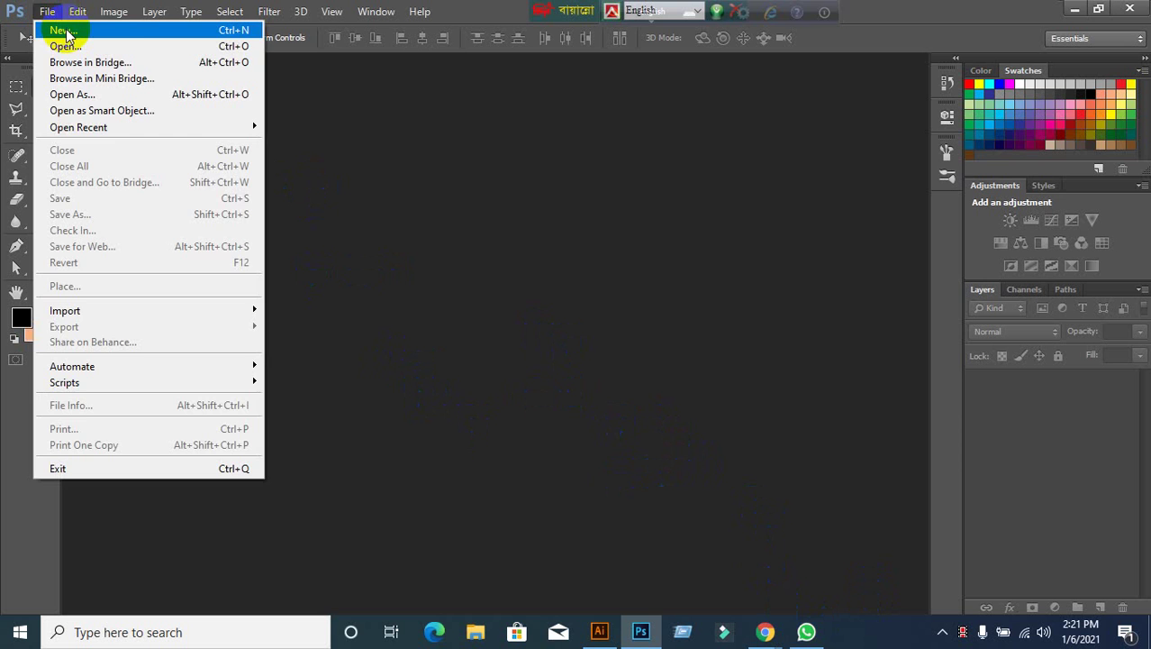
pyautogui.click(66, 28)
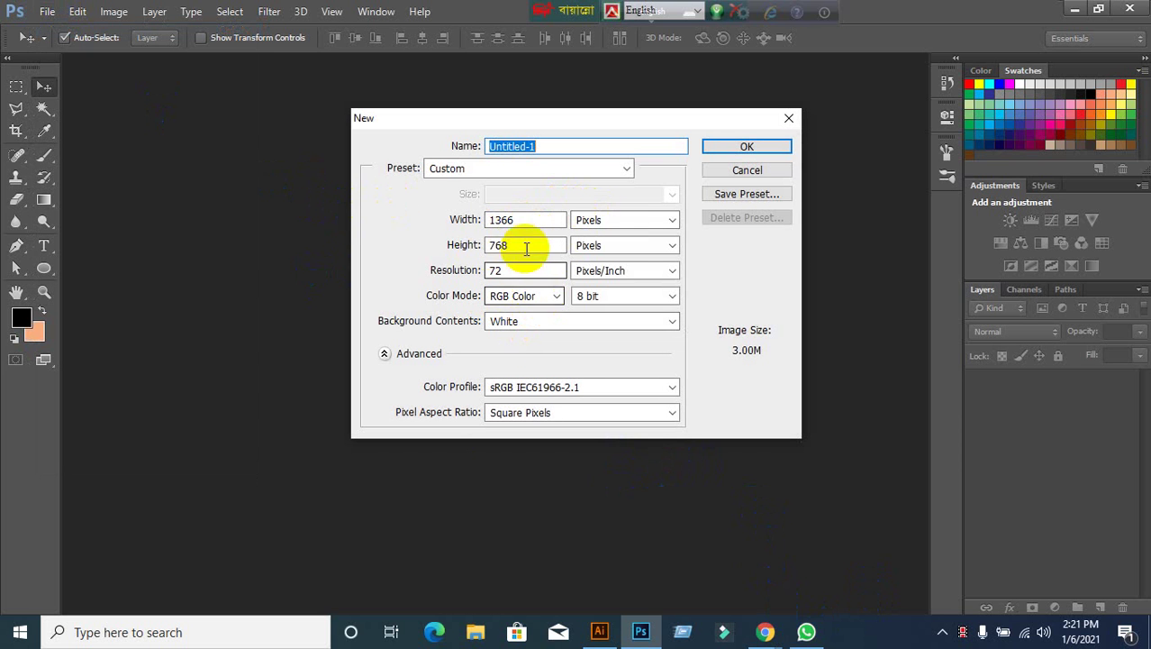
pyautogui.click(709, 144)
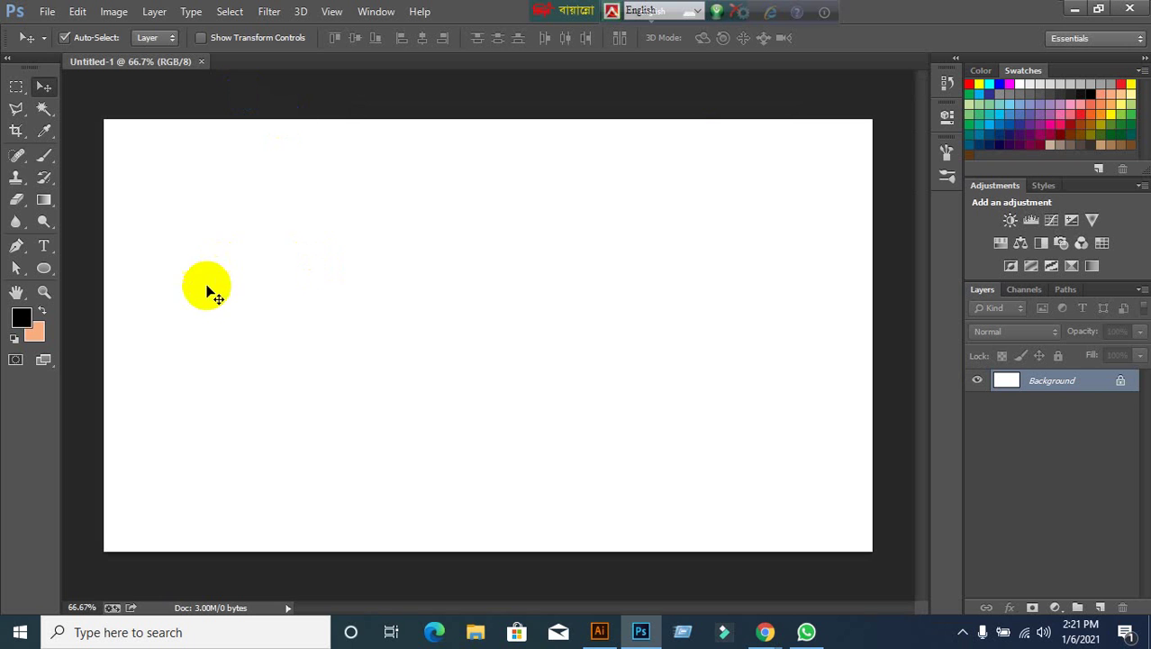
pyautogui.click(44, 159)
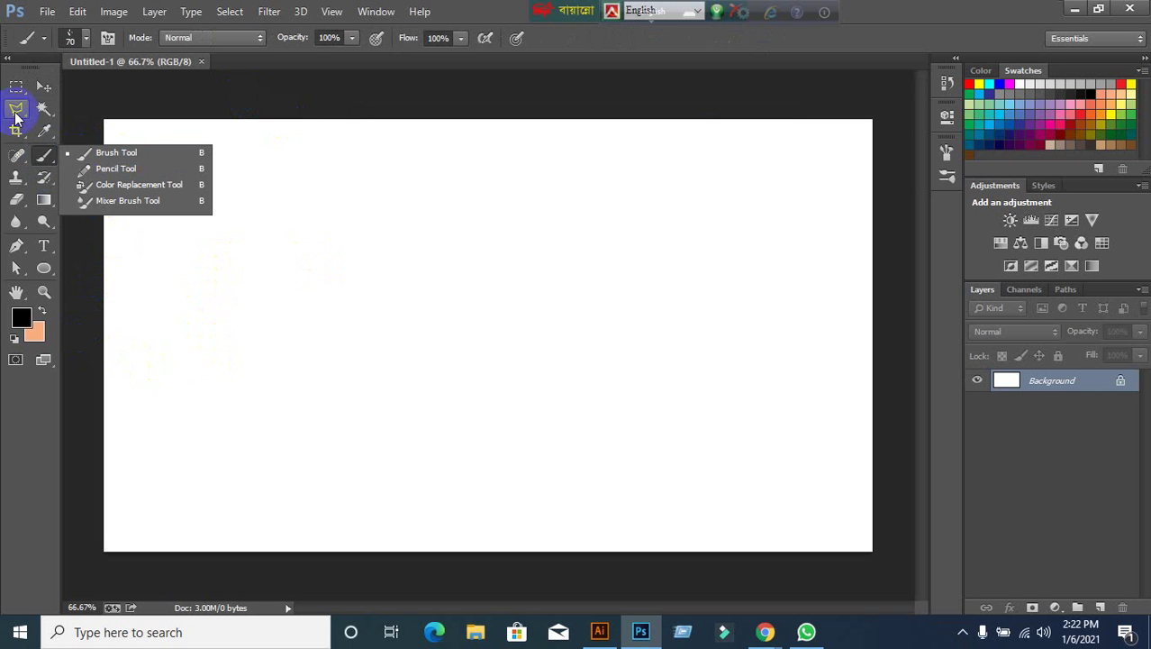
pyautogui.click(49, 85)
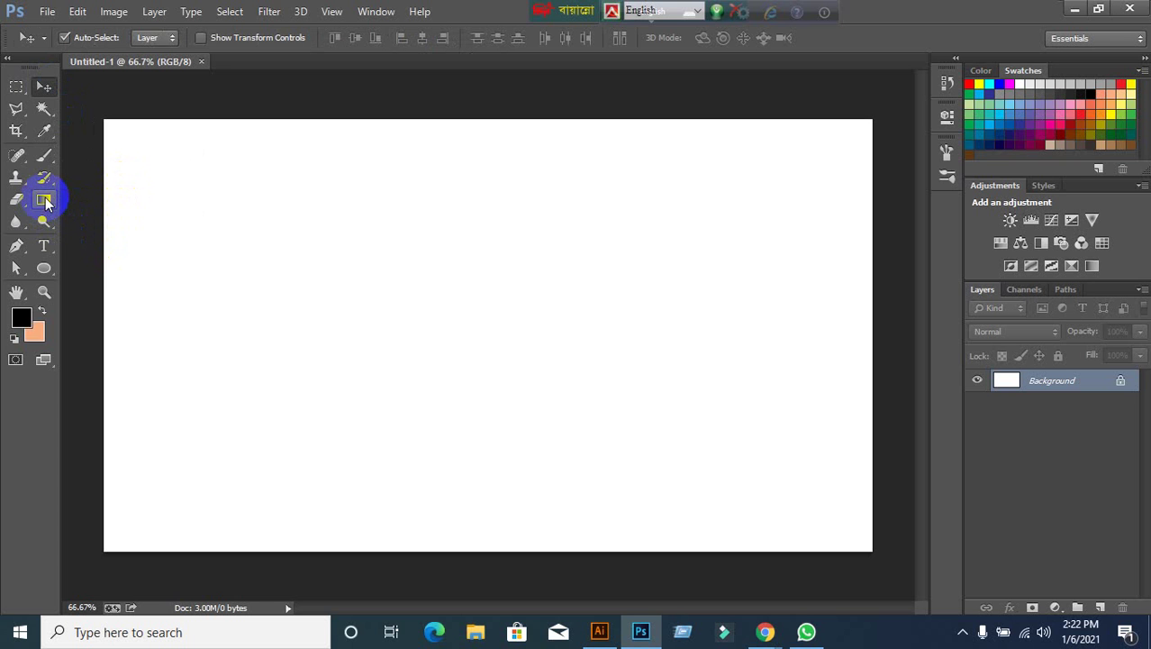
# Add a new layer and load the Foreground to Background preset for the Gradient tool.
pyautogui.click(1100, 606)
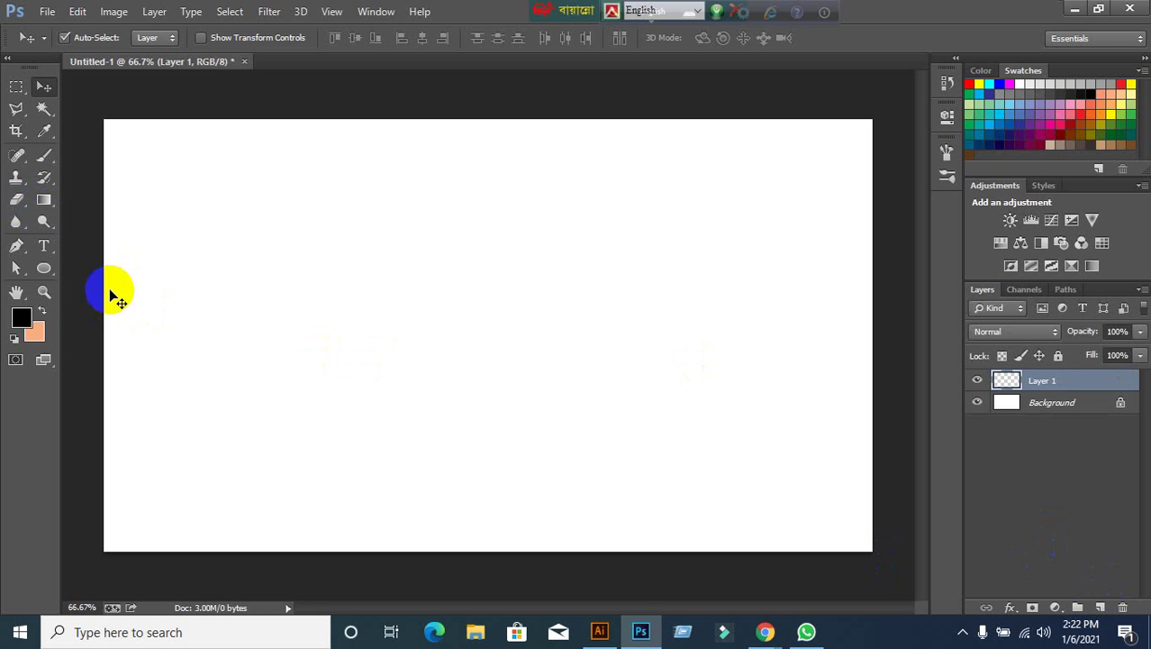
pyautogui.click(44, 199)
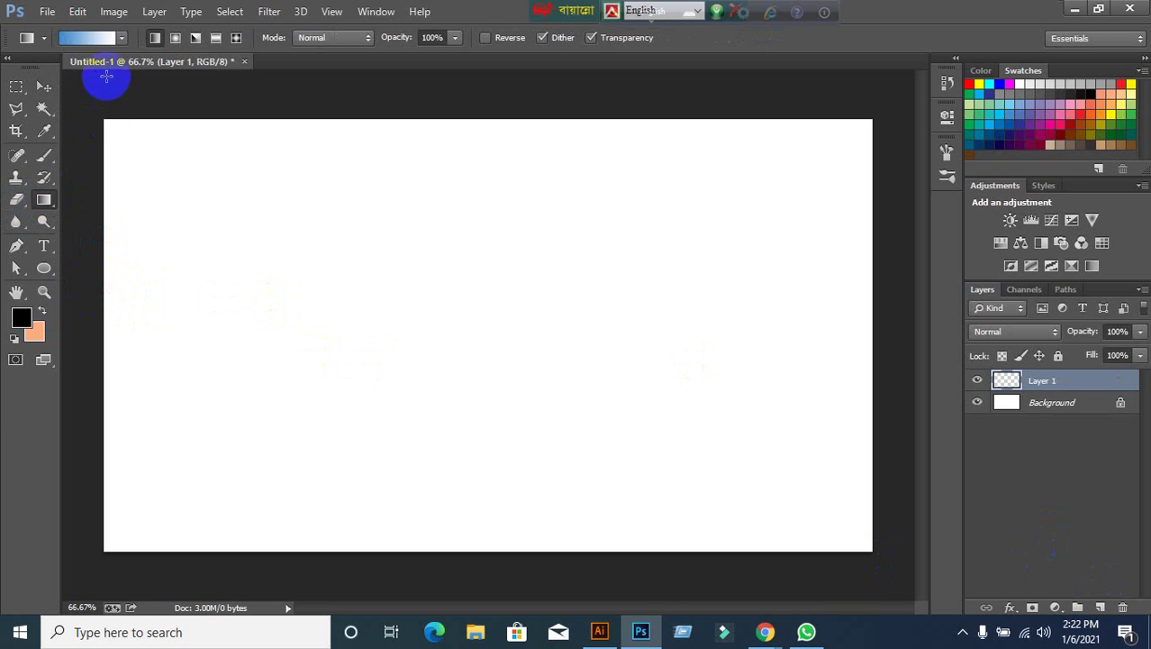
pyautogui.click(104, 42)
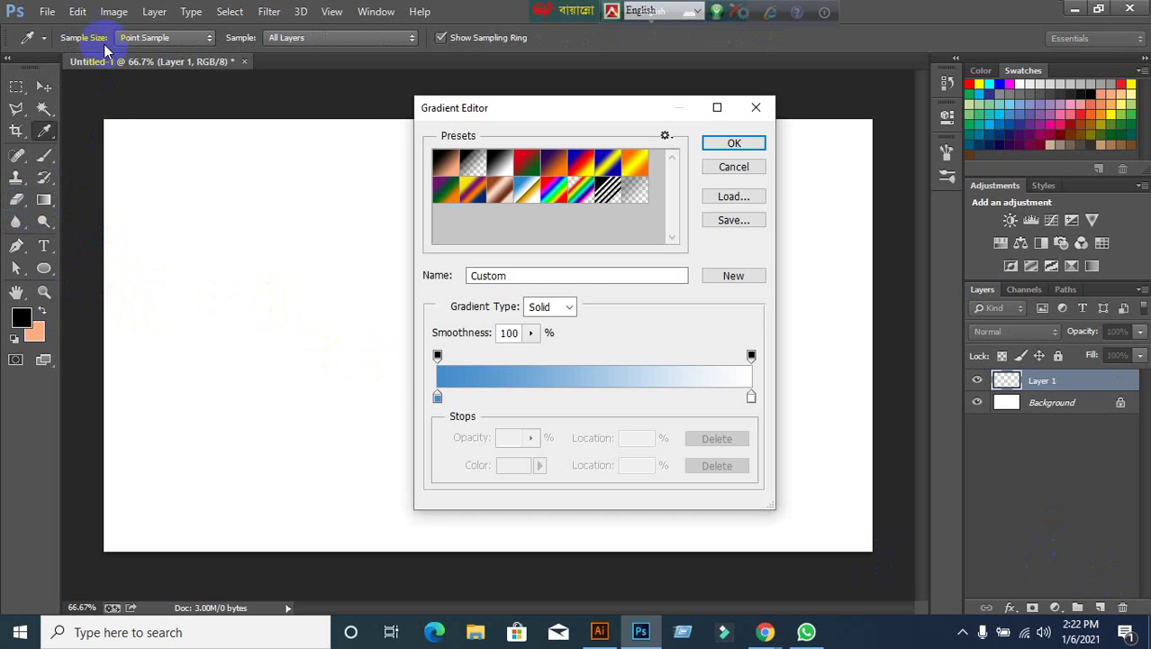
pyautogui.click(446, 162)
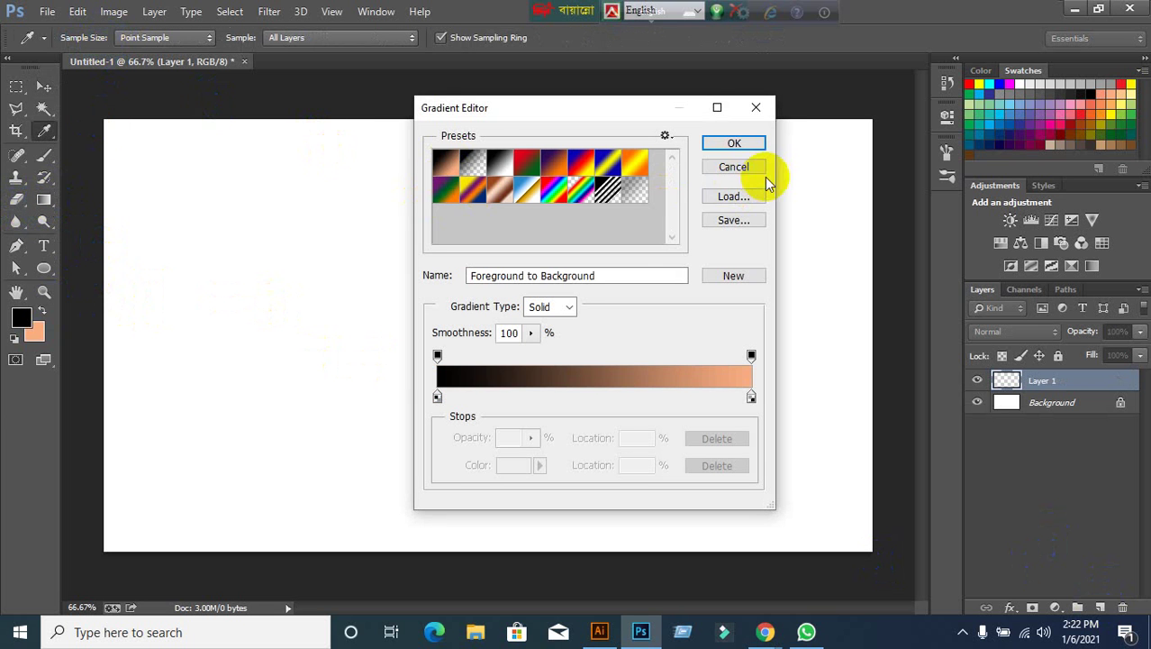
pyautogui.click(735, 143)
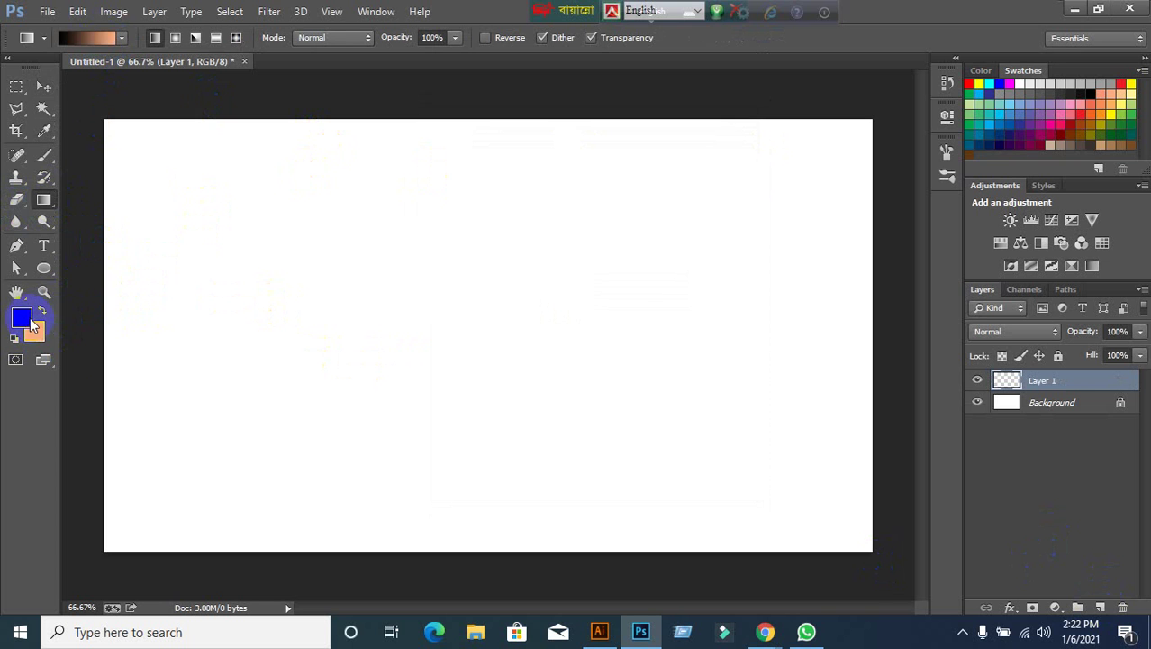
pyautogui.click(39, 341)
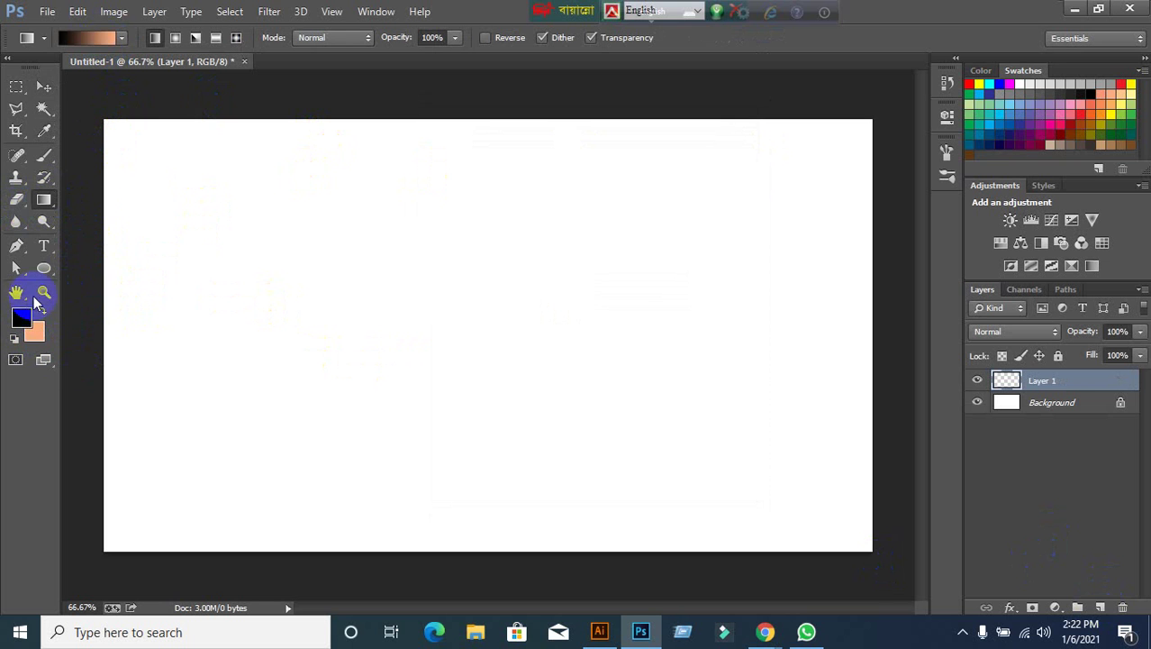
pyautogui.click(84, 37)
pyautogui.click(87, 37)
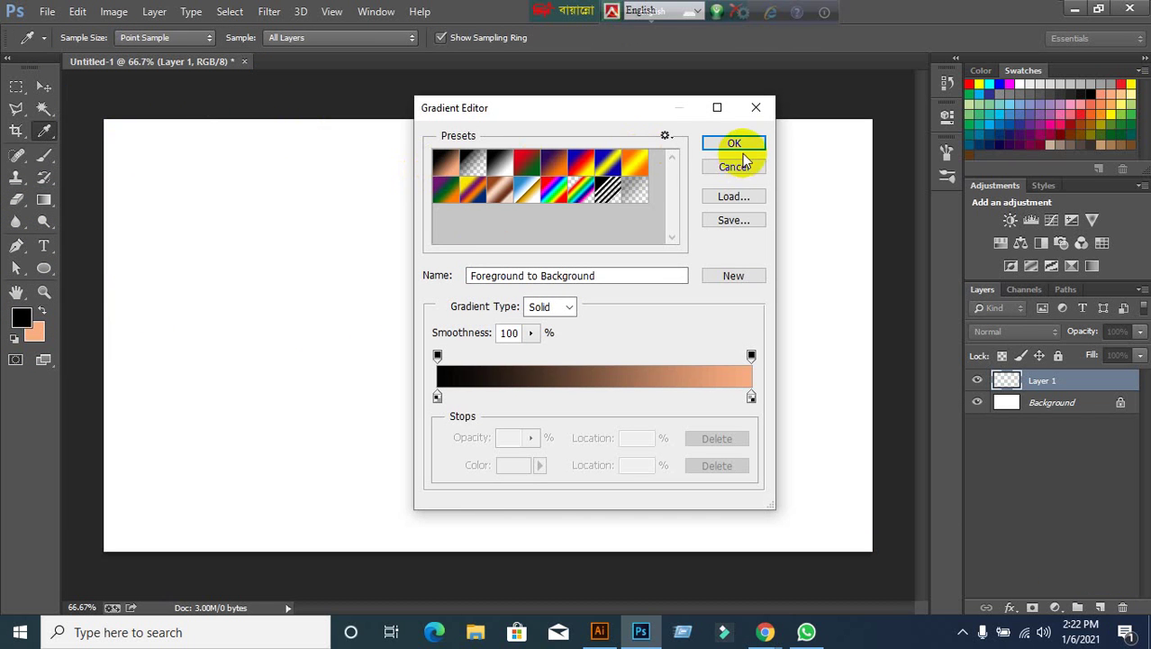
pyautogui.click(735, 144)
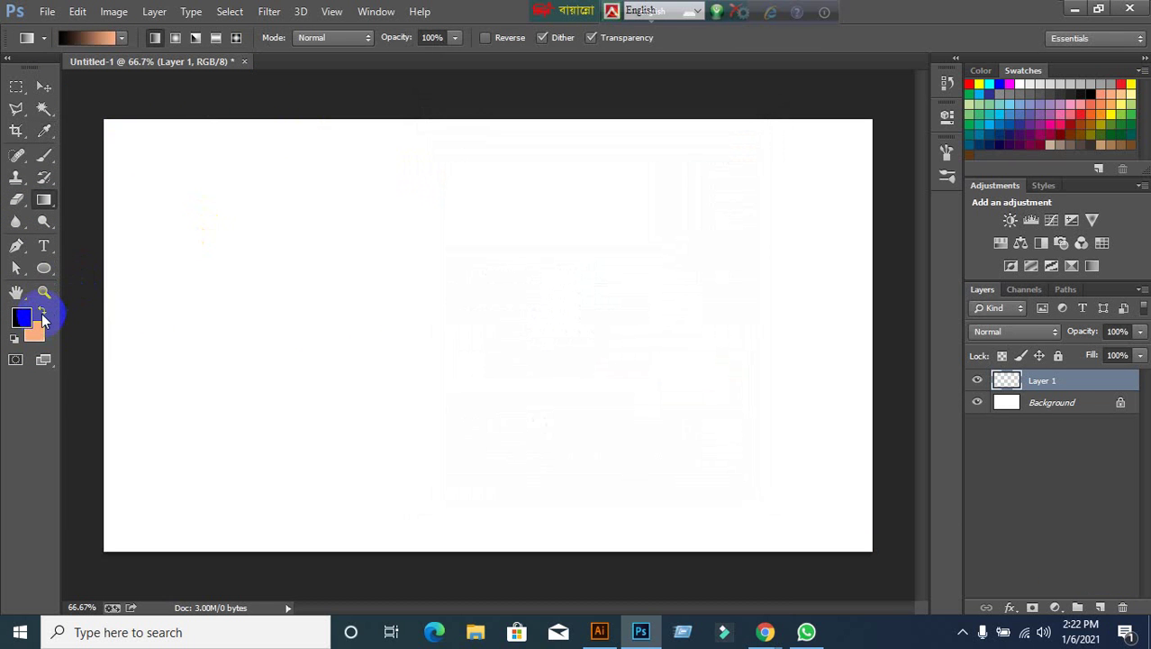
# Reset the foreground and background colors to their defaults and set the foreground color to red, ff0000.
pyautogui.press('d')
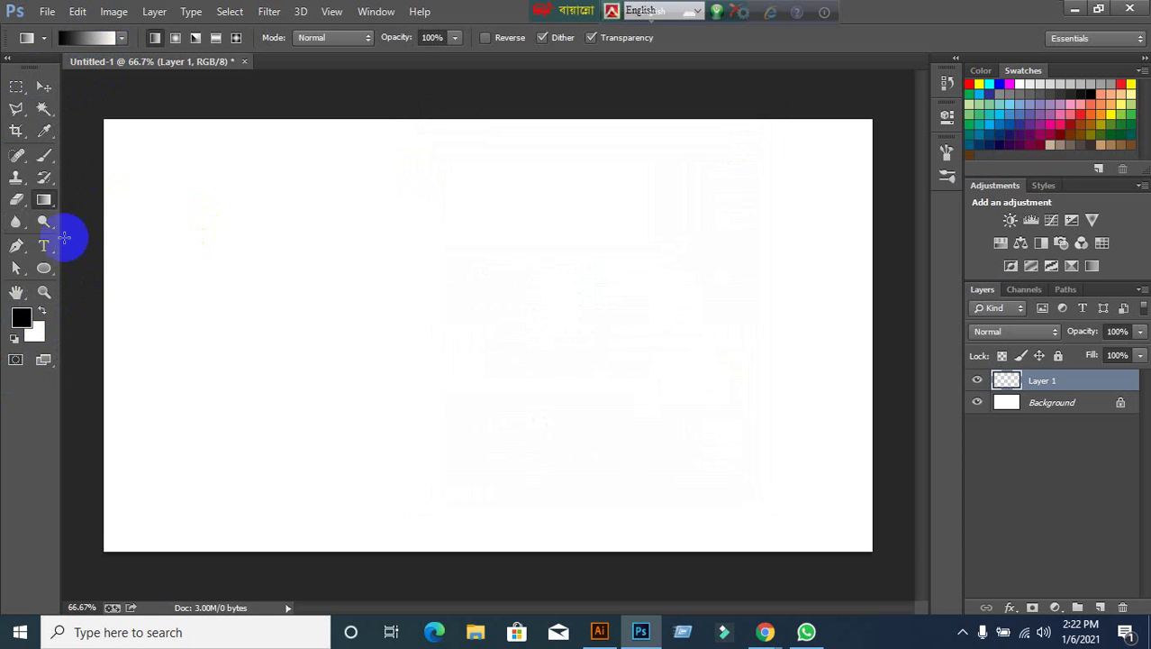
pyautogui.hotkey('ctrl', 'z')
pyautogui.click(20, 320)
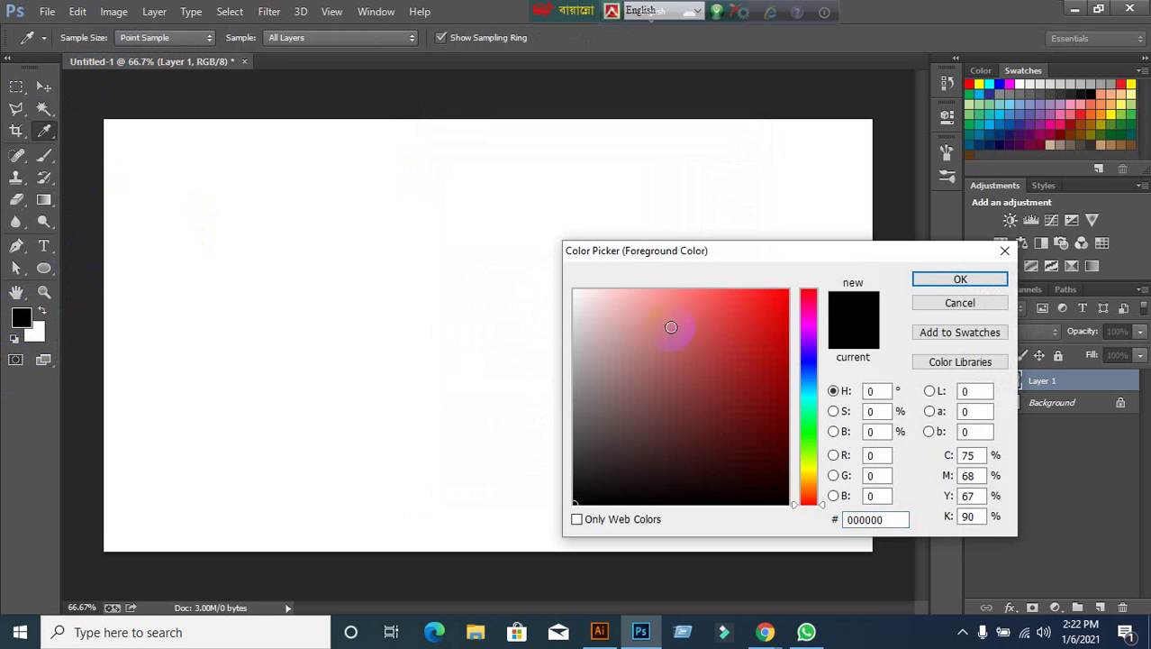
pyautogui.moveTo(738, 326); pyautogui.dragTo(810, 284)
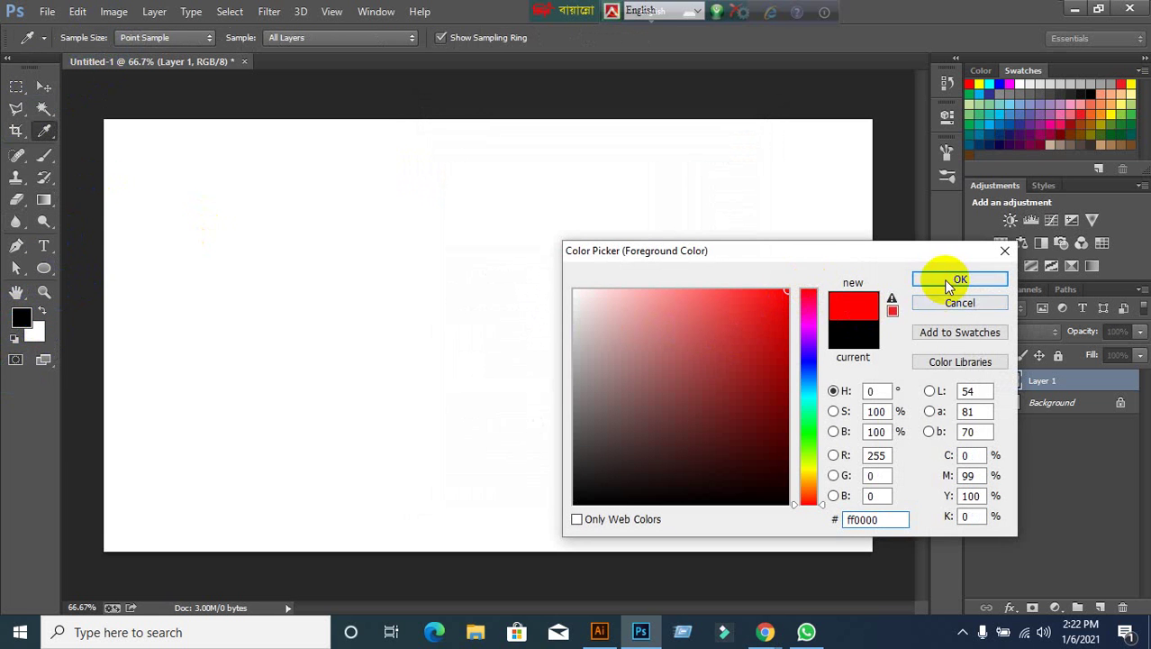
pyautogui.click(960, 279)
# Set the background color to a fully saturated bright blue.
pyautogui.click(36, 331)
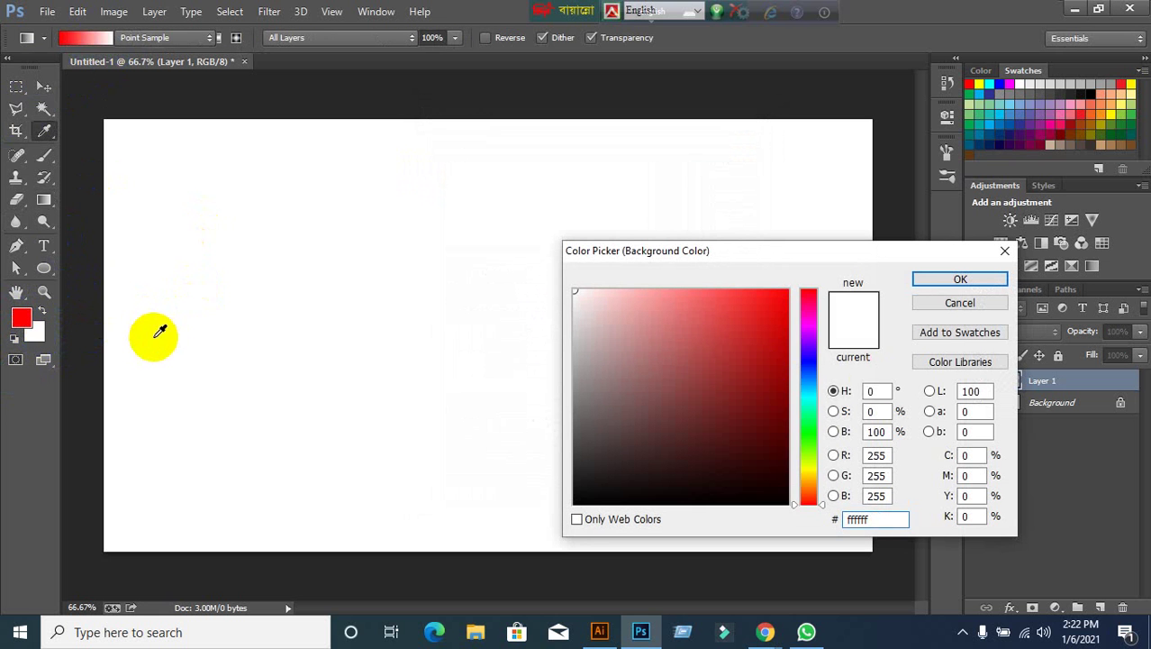
pyautogui.click(814, 374)
pyautogui.moveTo(774, 337); pyautogui.dragTo(827, 285)
pyautogui.click(959, 280)
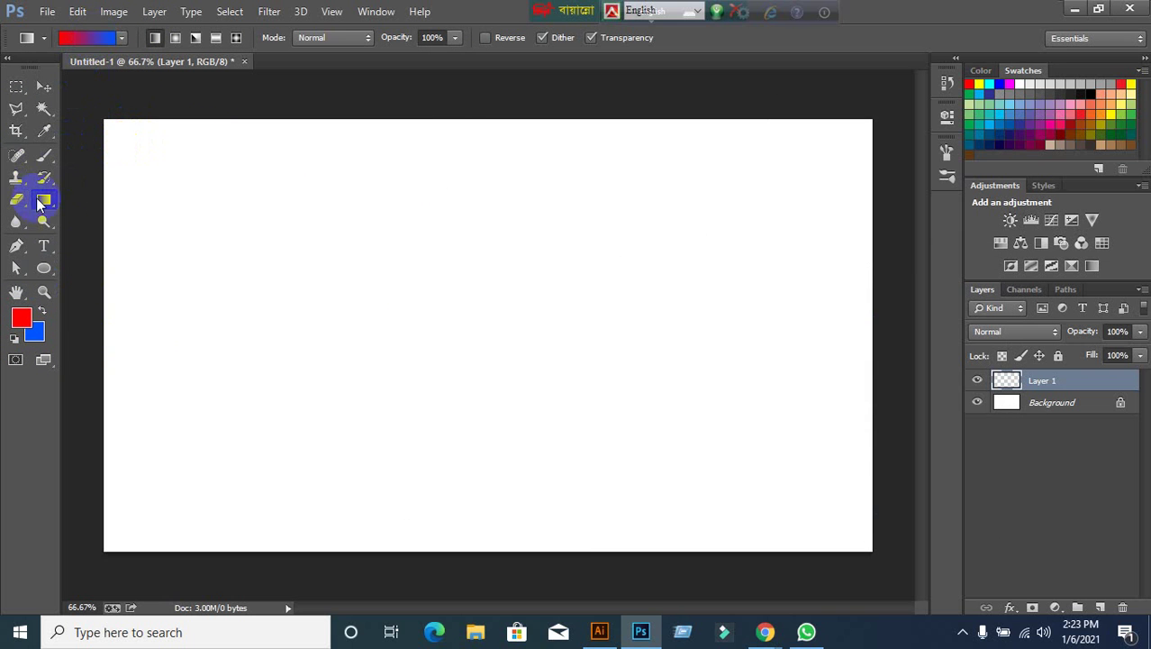
pyautogui.click(21, 328)
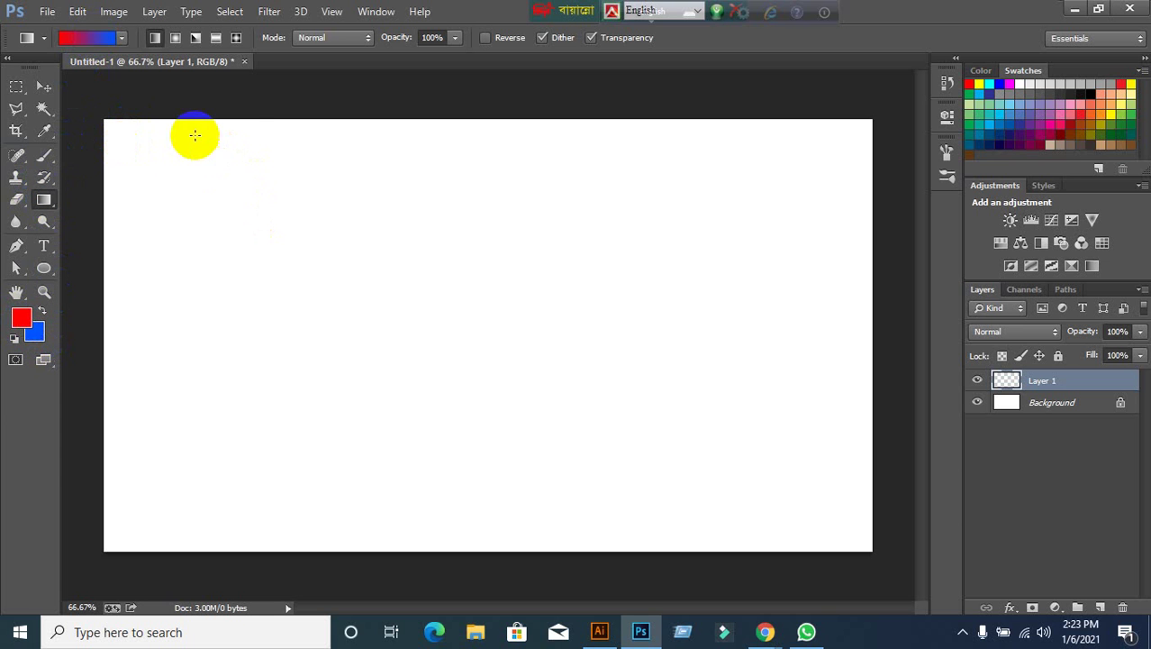
# Fill Layer 1 repeatedly with the red-to-blue linear gradient in different directions, finishing with a vertical blend from red above to blue below.
pyautogui.moveTo(195, 135); pyautogui.dragTo(615, 487)
pyautogui.moveTo(469, 424); pyautogui.dragTo(321, 290)
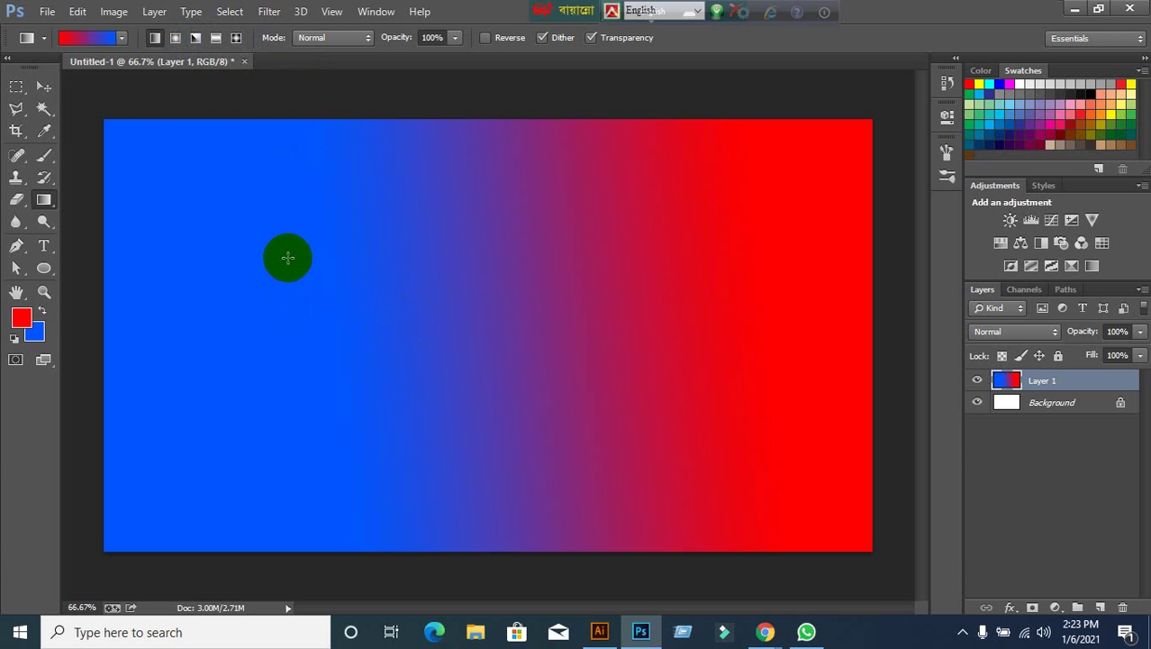
pyautogui.moveTo(288, 226); pyautogui.dragTo(533, 377)
pyautogui.moveTo(749, 272); pyautogui.dragTo(494, 319)
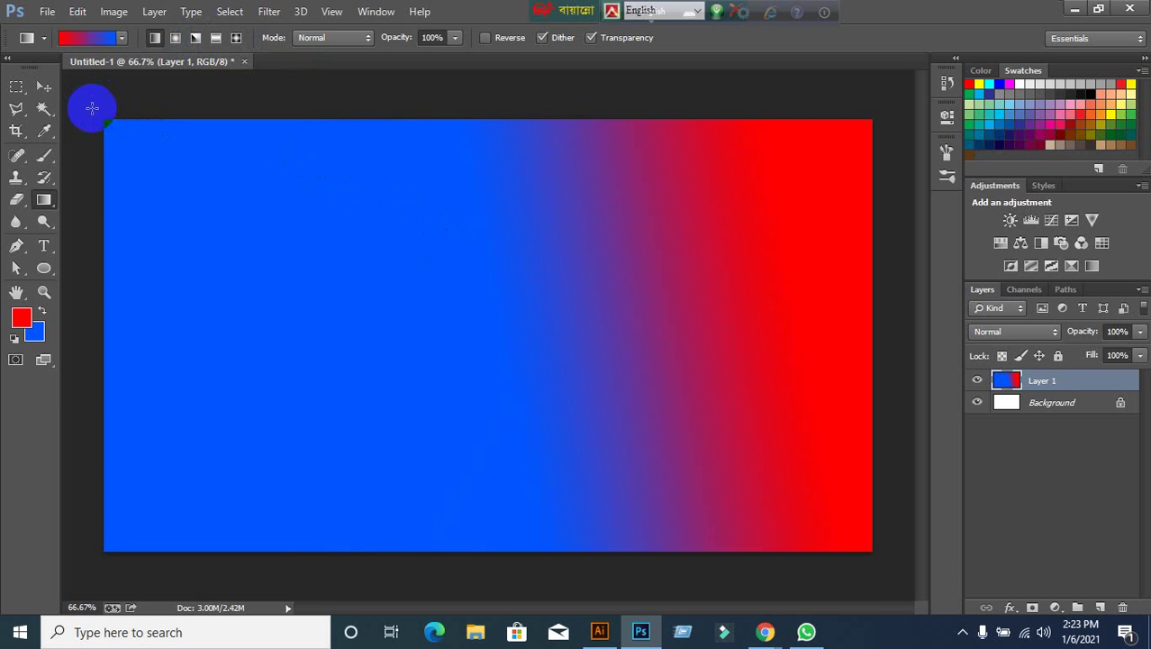
pyautogui.moveTo(94, 109); pyautogui.dragTo(861, 531)
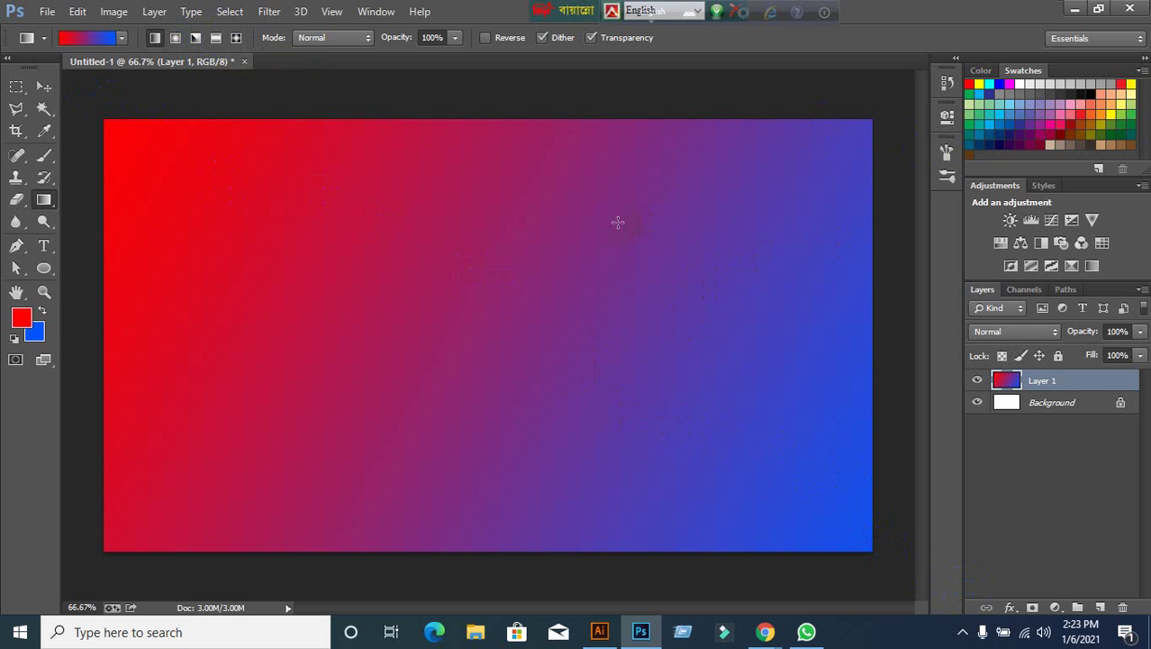
pyautogui.moveTo(617, 221); pyautogui.dragTo(383, 370)
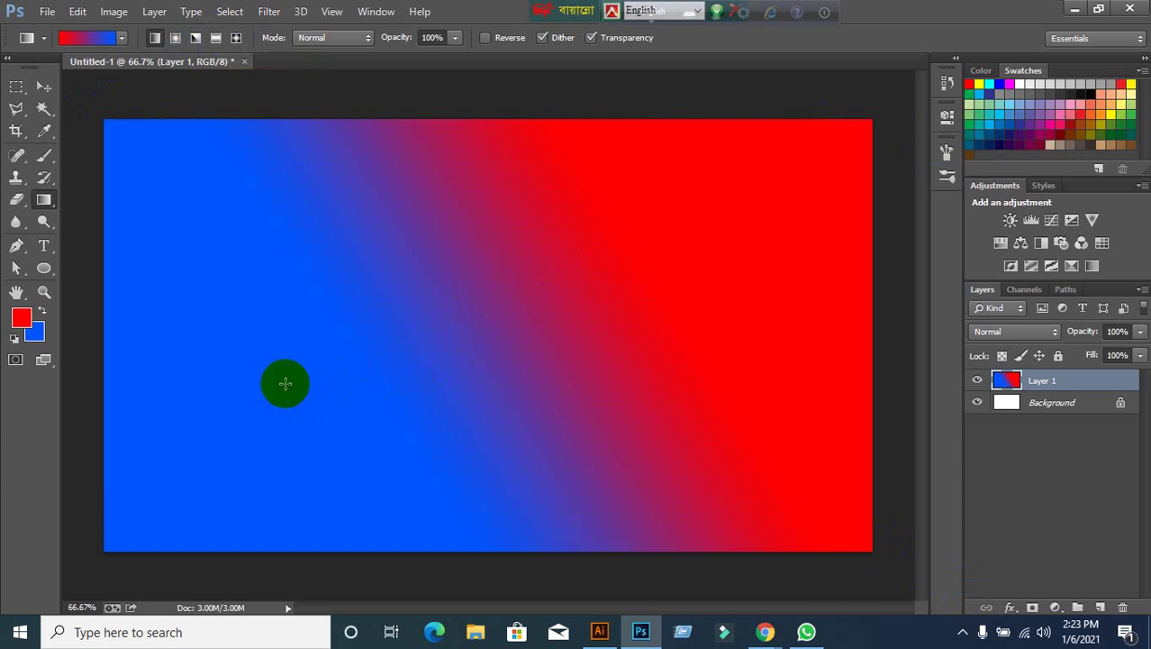
pyautogui.moveTo(168, 287); pyautogui.dragTo(429, 392)
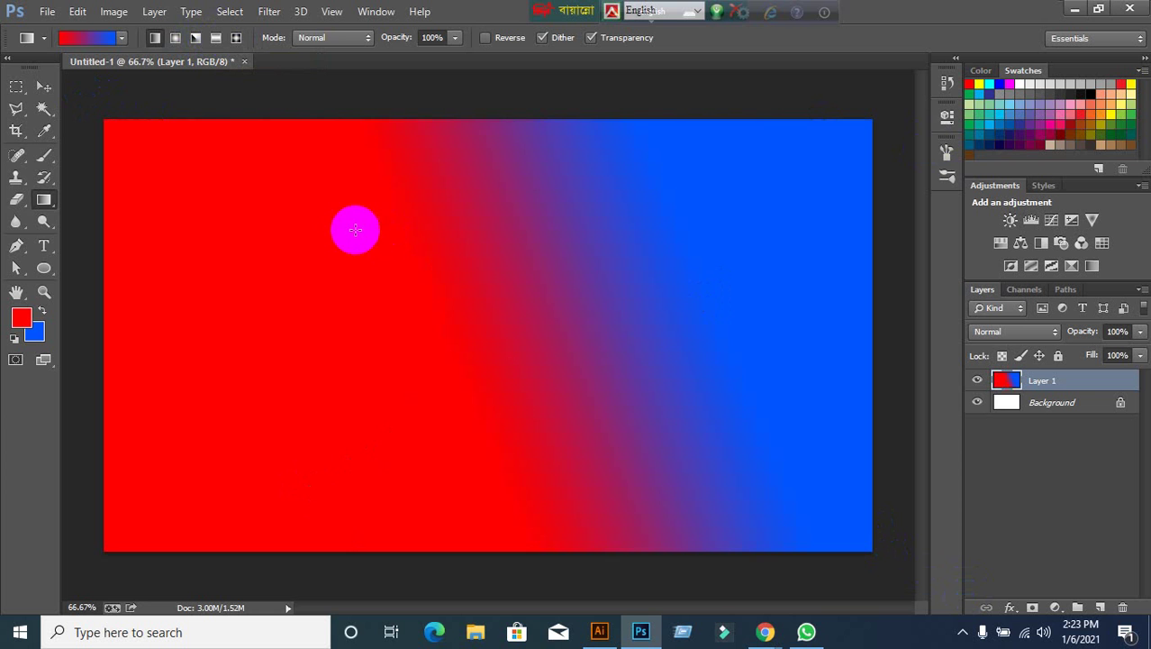
pyautogui.moveTo(499, 211); pyautogui.dragTo(293, 321)
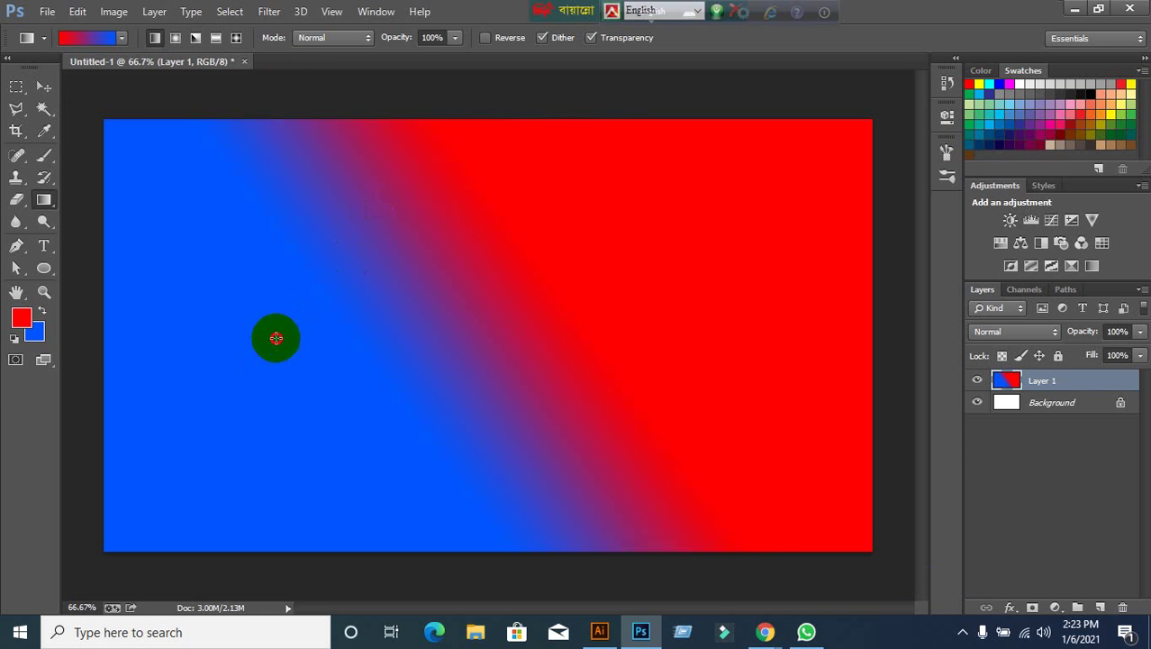
pyautogui.moveTo(355, 399); pyautogui.dragTo(419, 347)
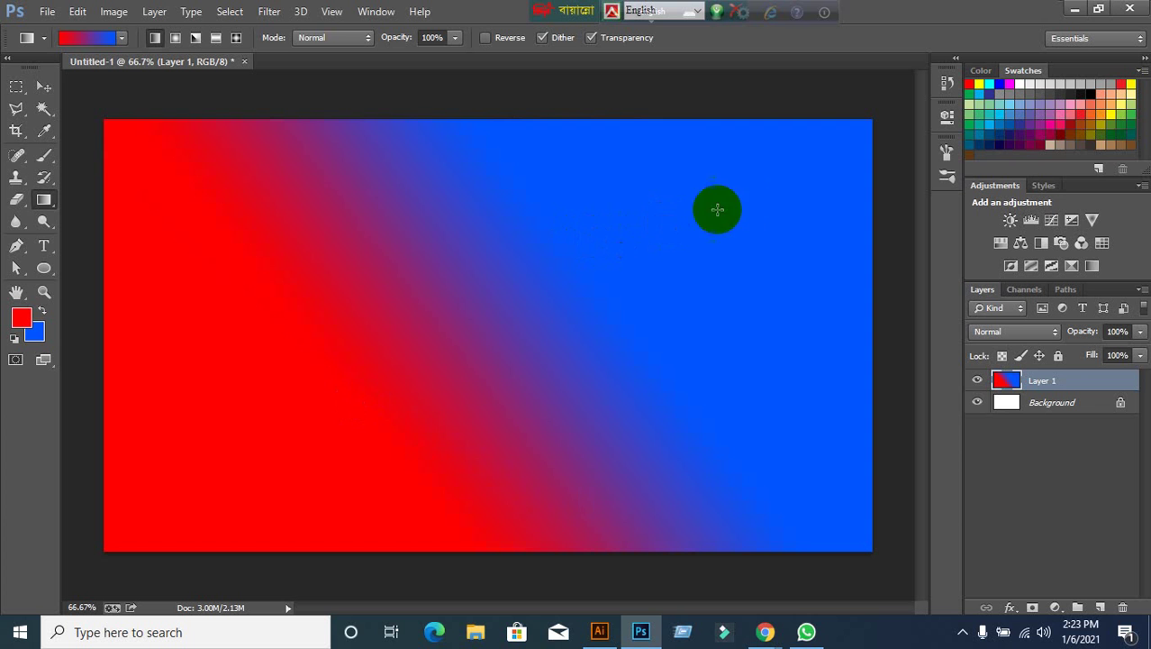
pyautogui.moveTo(742, 198); pyautogui.dragTo(331, 378)
pyautogui.moveTo(200, 244); pyautogui.dragTo(486, 370)
pyautogui.moveTo(484, 254); pyautogui.dragTo(471, 345)
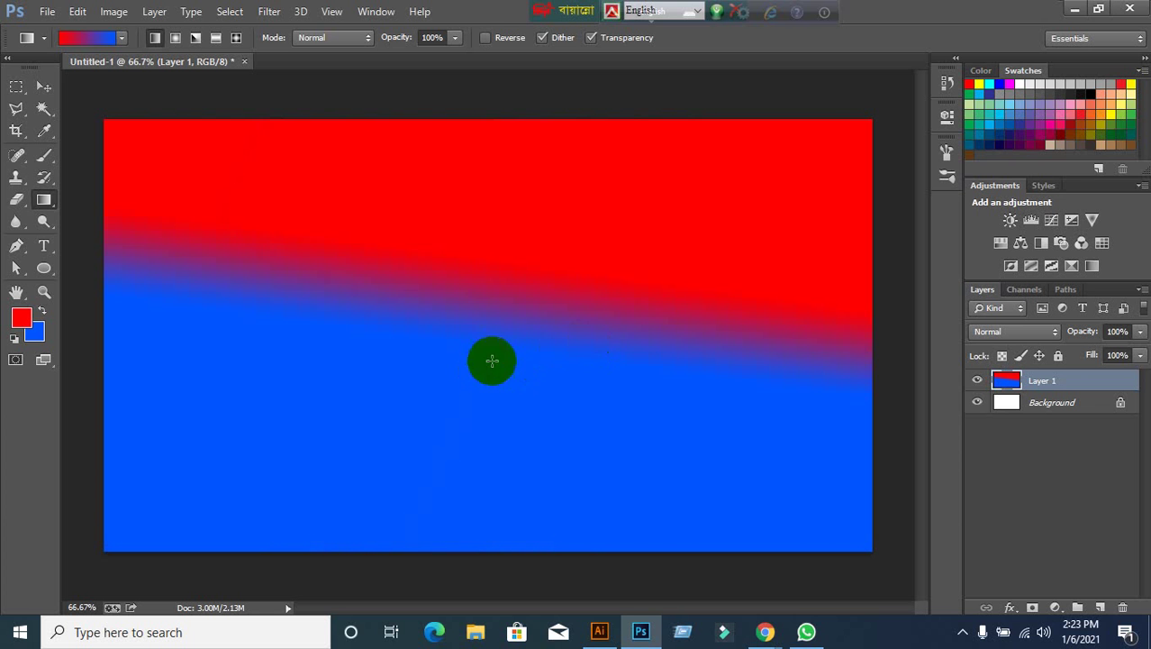
pyautogui.moveTo(391, 229); pyautogui.dragTo(398, 393)
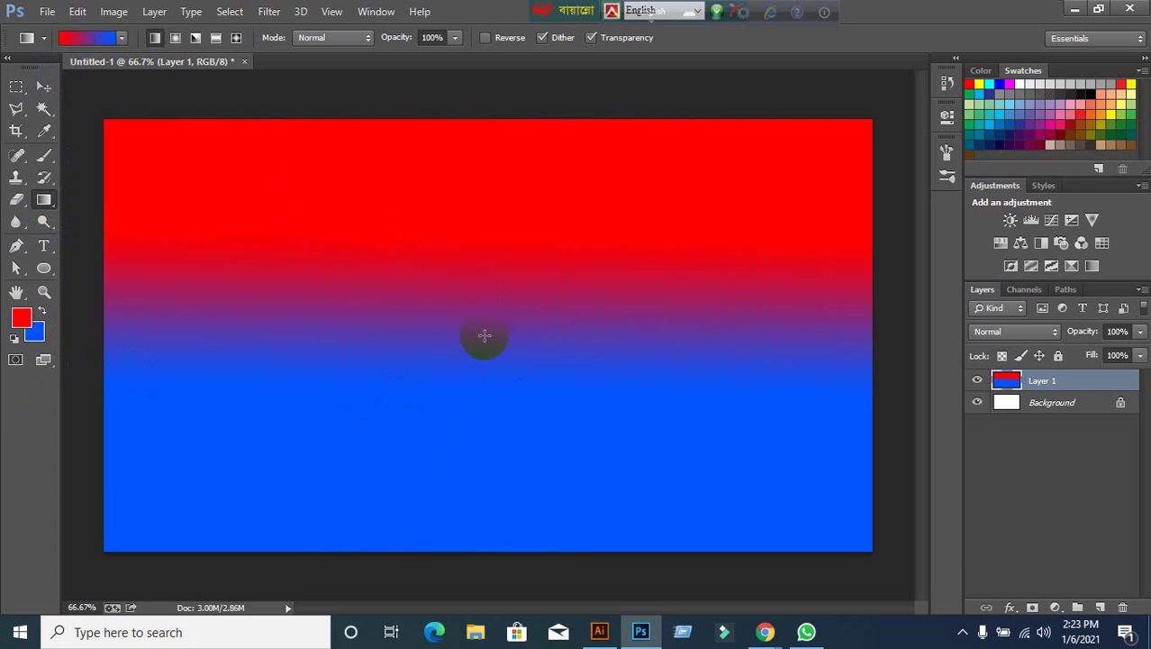
# Open the Gradient Editor for the red-to-blue gradient.
pyautogui.click(90, 43)
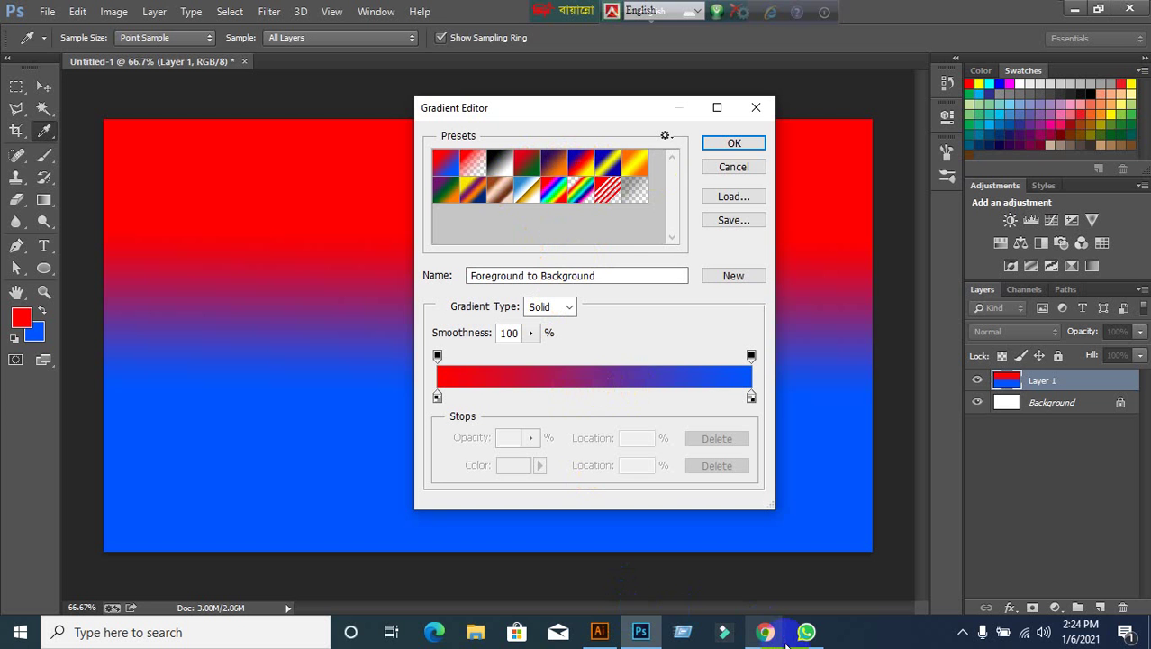
# Check the Google Meet call in Chrome and return to Photoshop.
pyautogui.moveTo(745, 621)
pyautogui.click(678, 581)
pyautogui.click(750, 161)
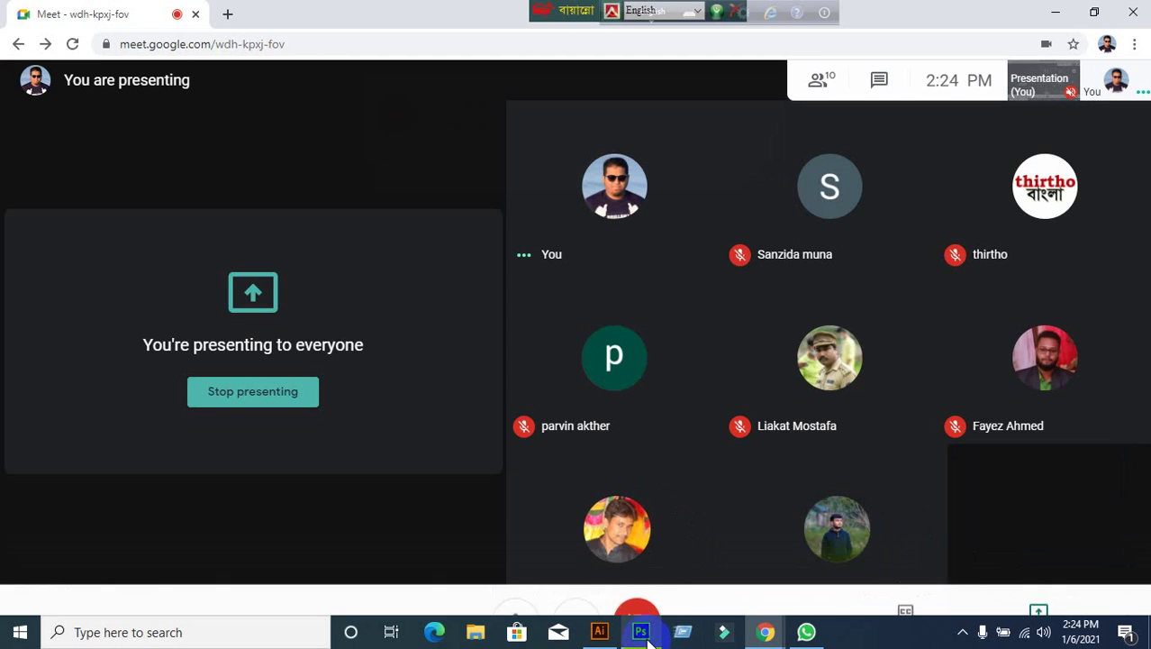
pyautogui.click(640, 631)
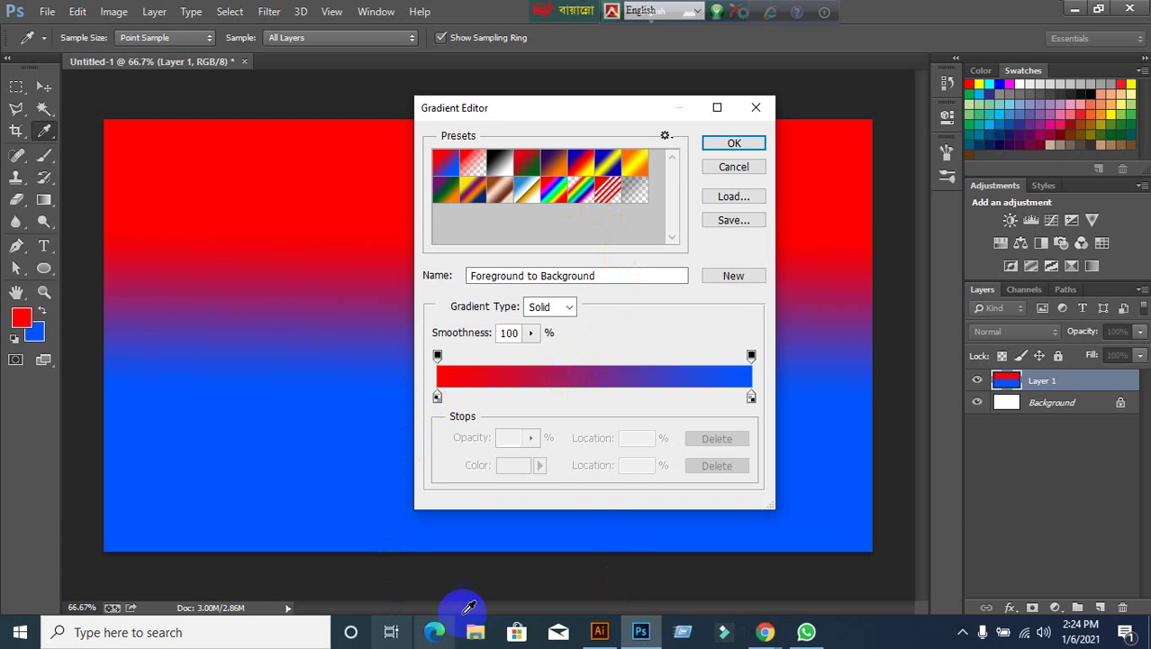
pyautogui.click(389, 635)
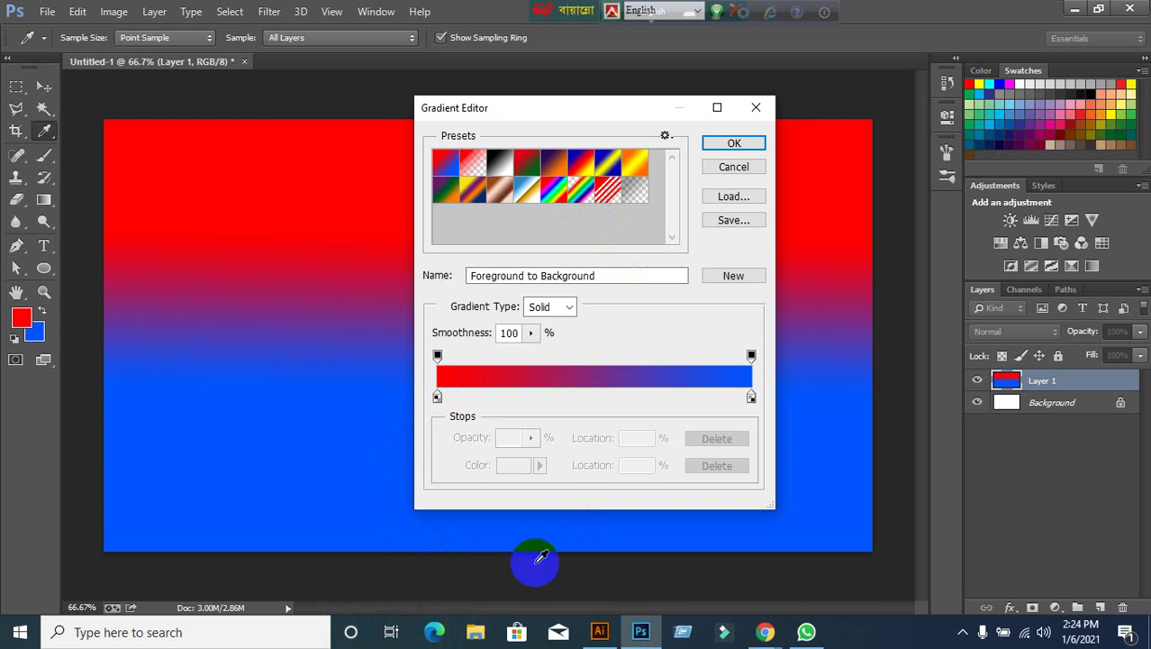
# Add a color stop at 19% on the gradient and set its color to bright green (30ff00).
pyautogui.click(499, 398)
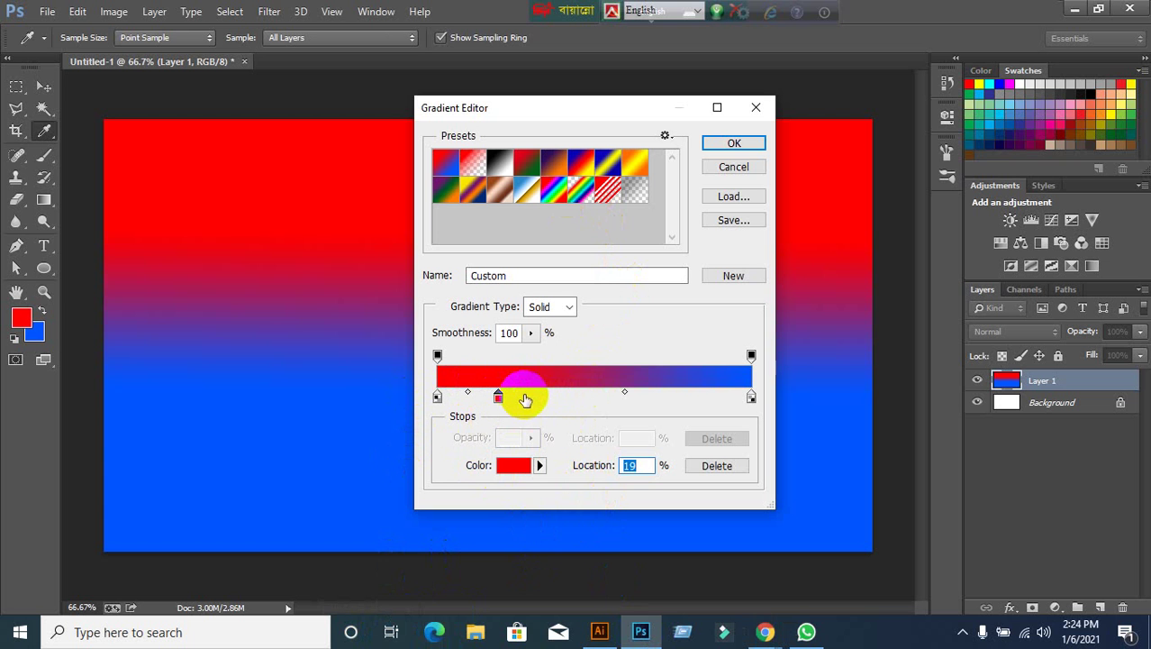
pyautogui.click(521, 466)
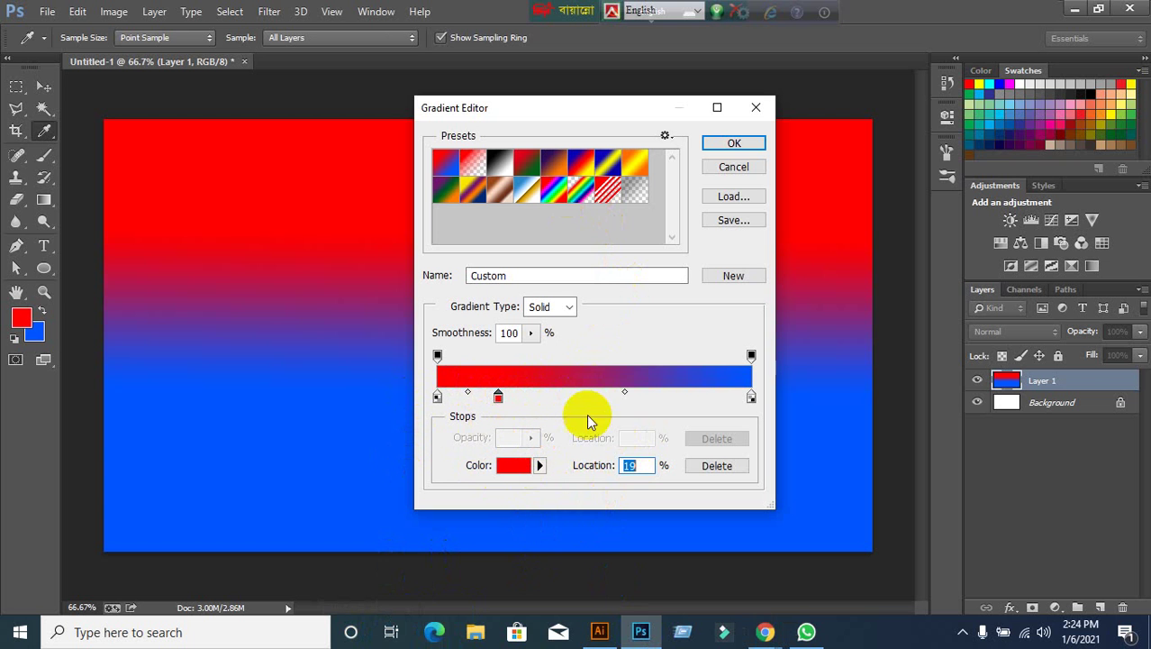
pyautogui.click(511, 468)
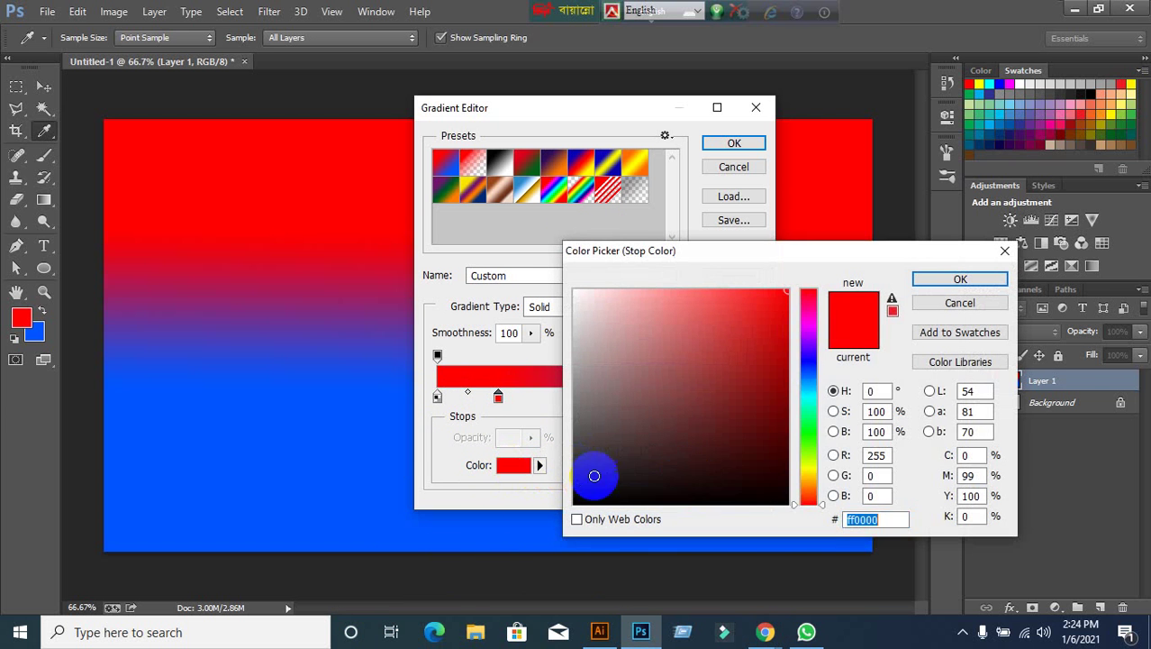
pyautogui.click(808, 439)
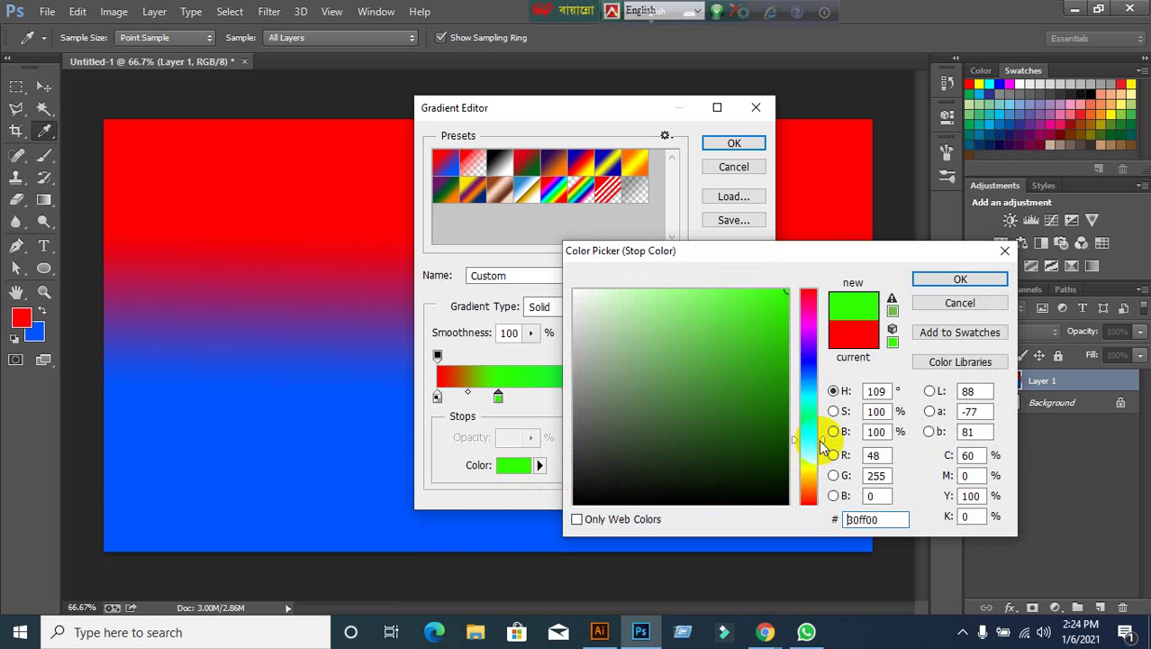
pyautogui.click(950, 281)
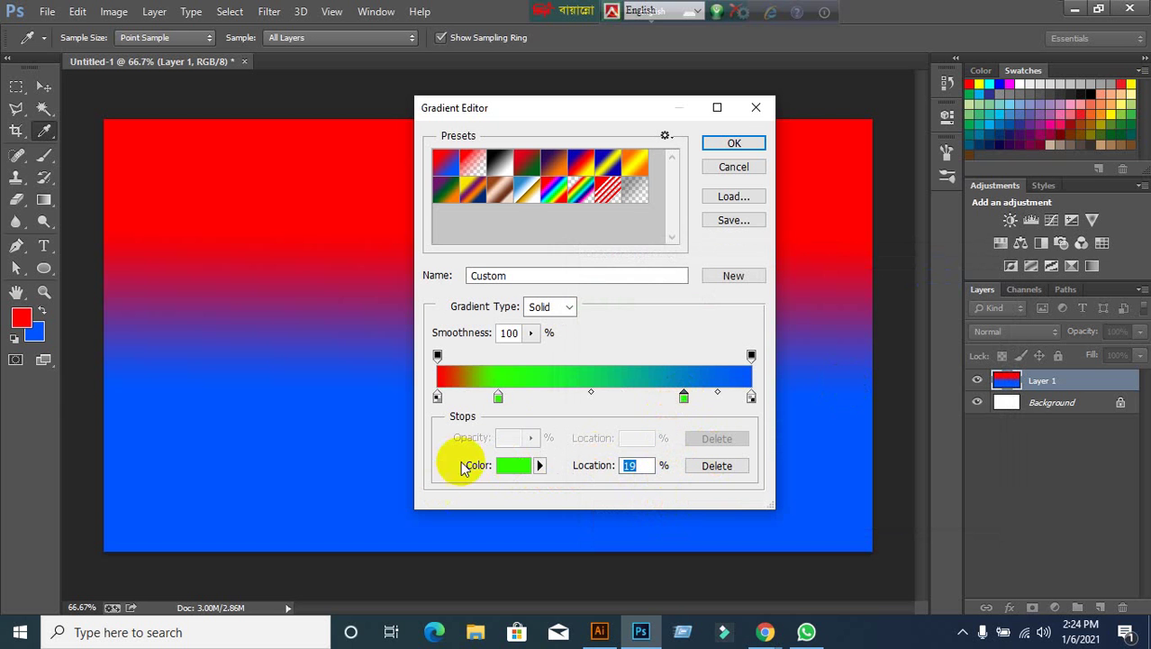
# Add another color stop at 78% and set its color to blue (0c00ff).
pyautogui.click(514, 465)
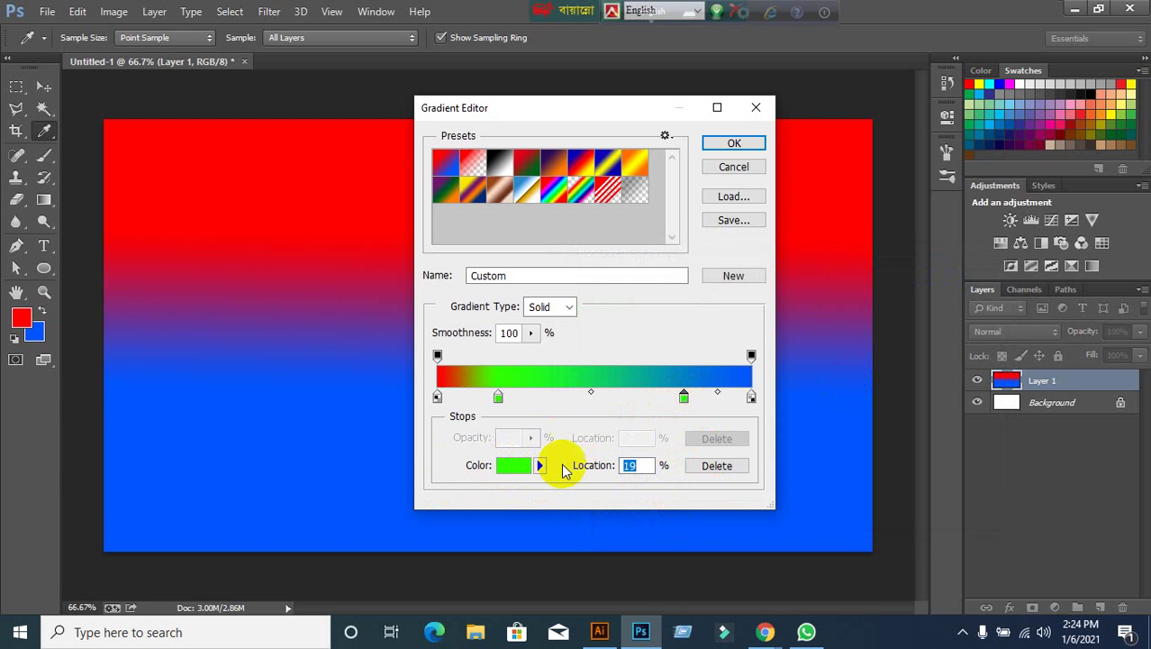
pyautogui.click(810, 359)
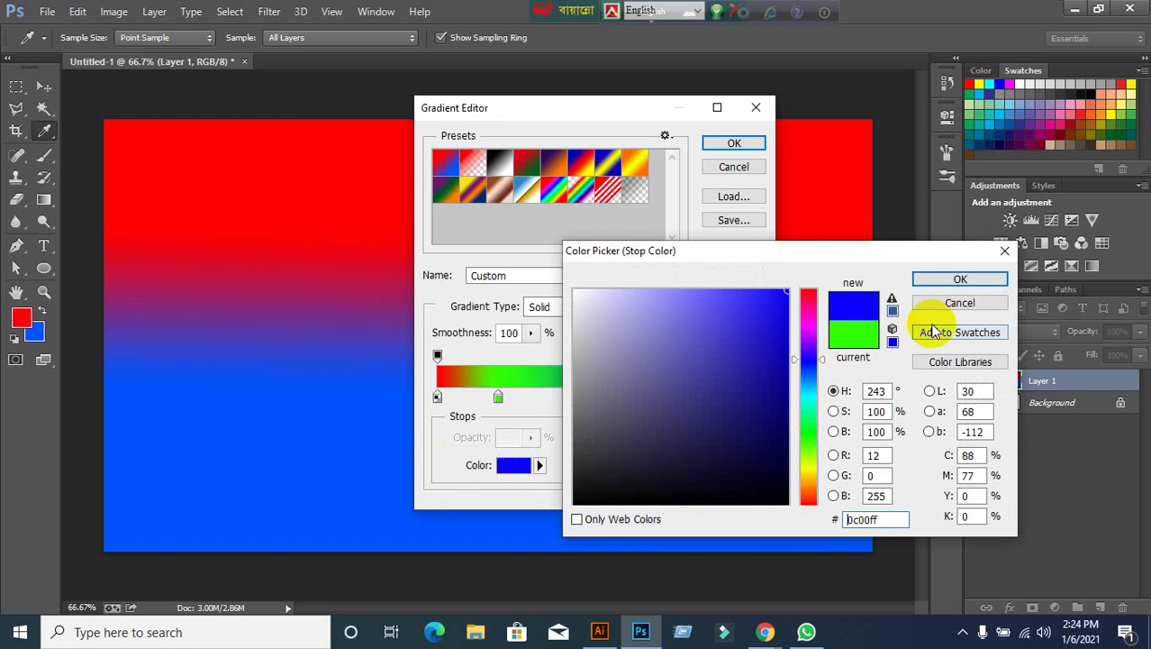
pyautogui.click(958, 281)
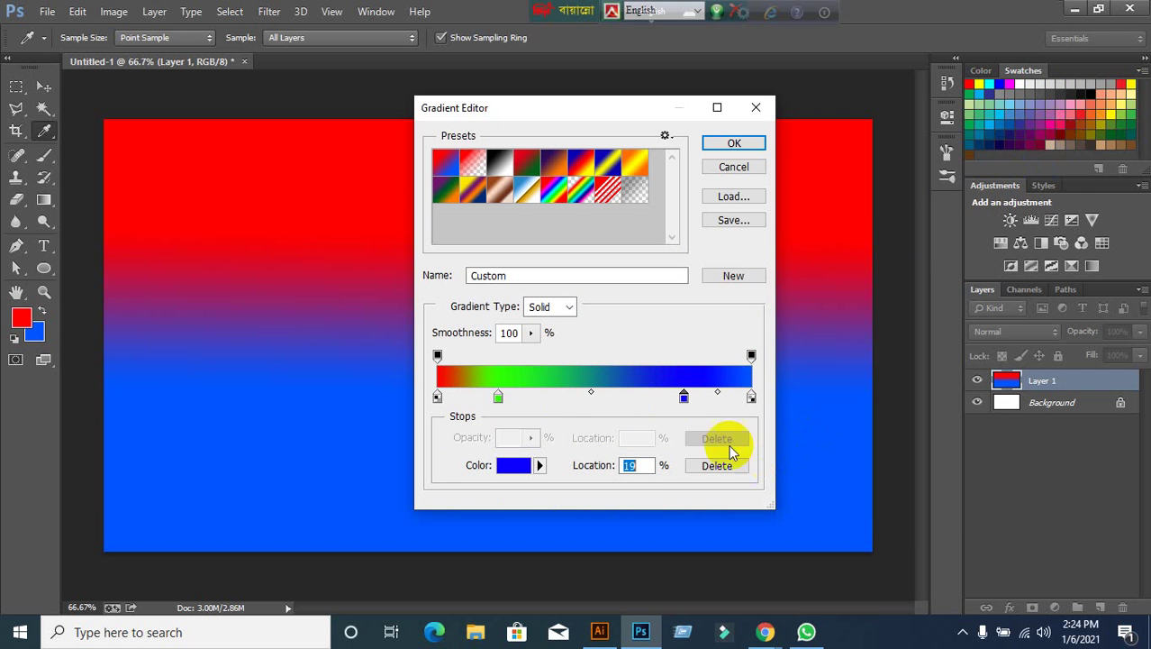
# Recolor the 78% stop from swatches, finishing with Pastel Green, and set the end stop to a muted purple swatch, accepting the gradient.
pyautogui.click(683, 398)
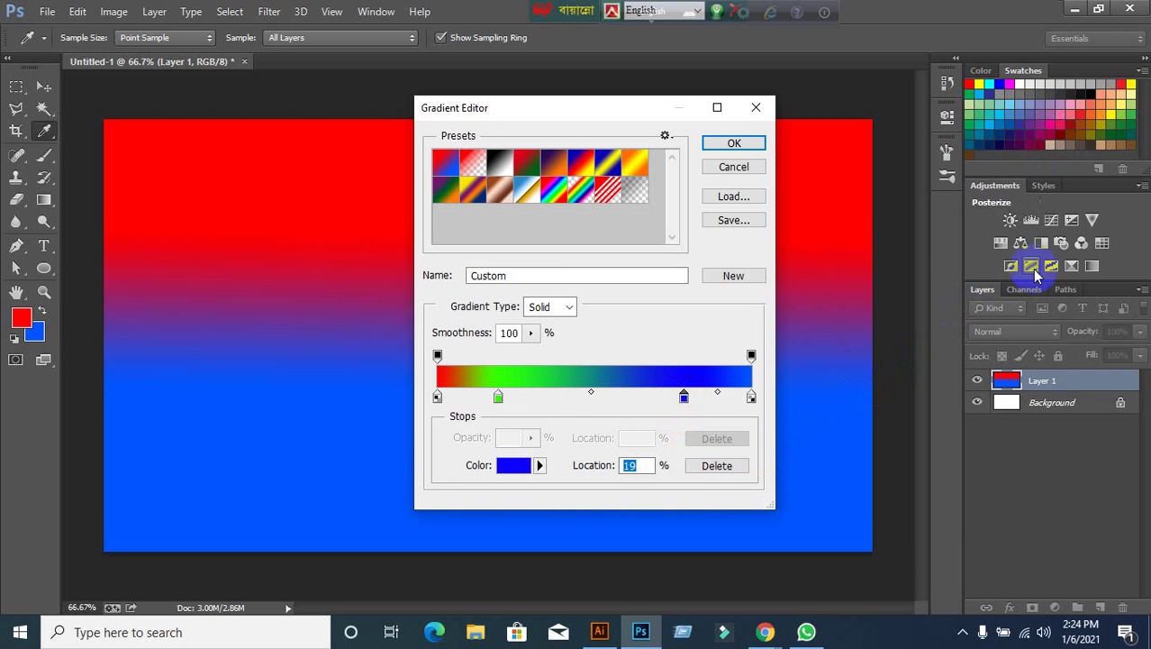
pyautogui.click(1120, 122)
pyautogui.click(1120, 124)
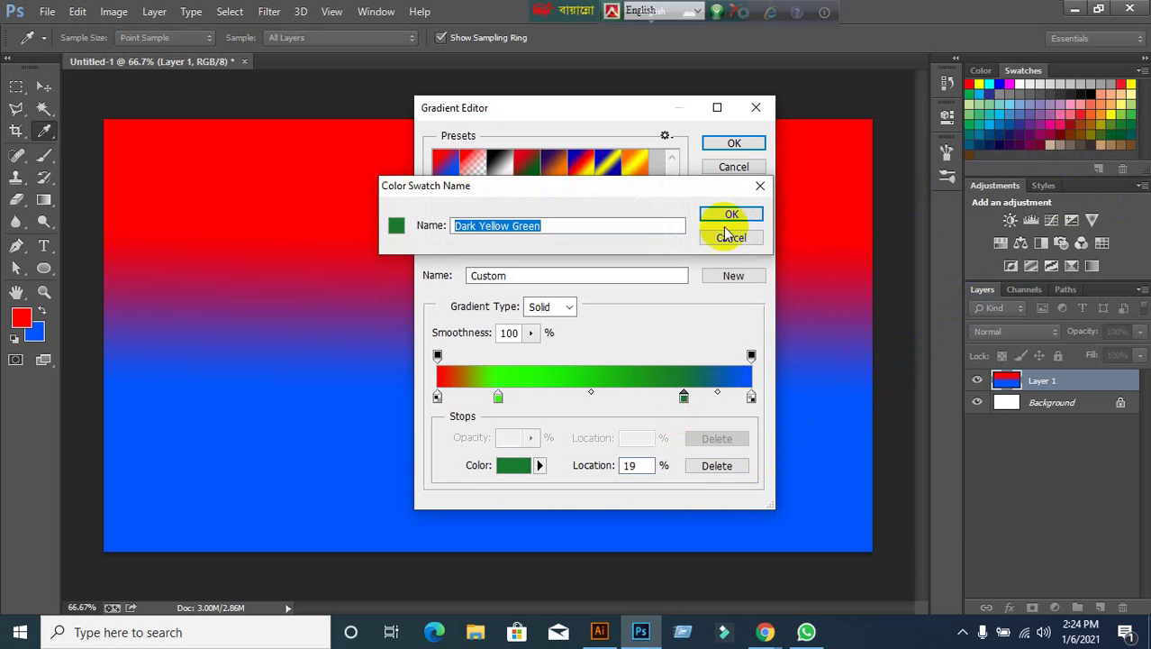
pyautogui.click(730, 215)
pyautogui.click(1067, 105)
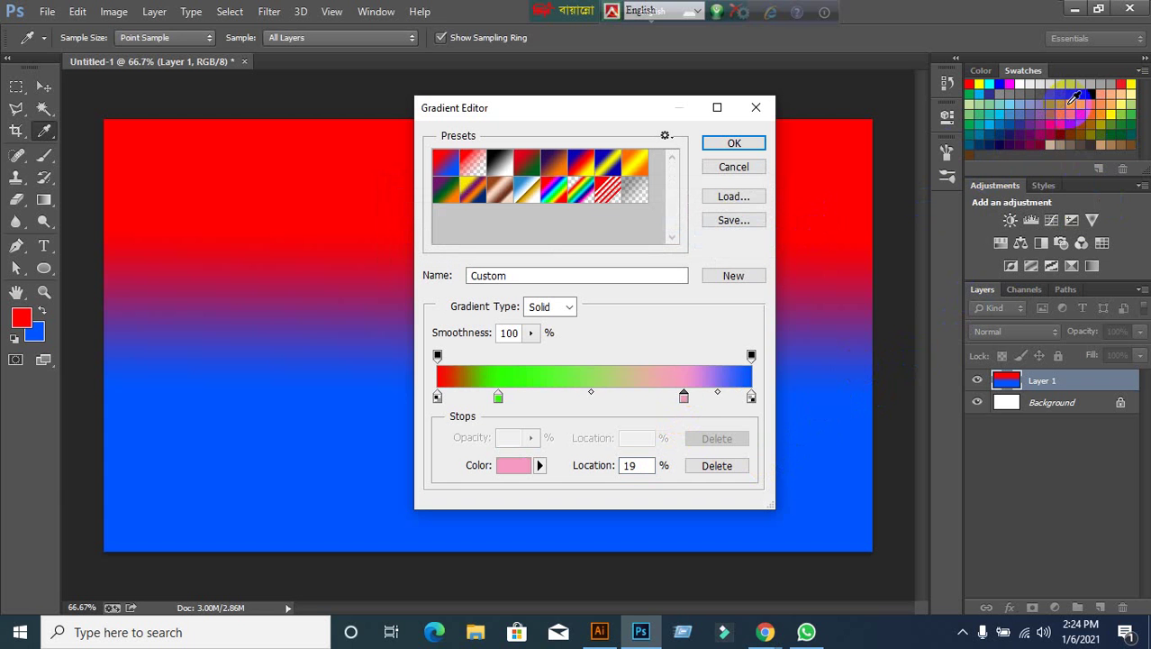
pyautogui.click(997, 99)
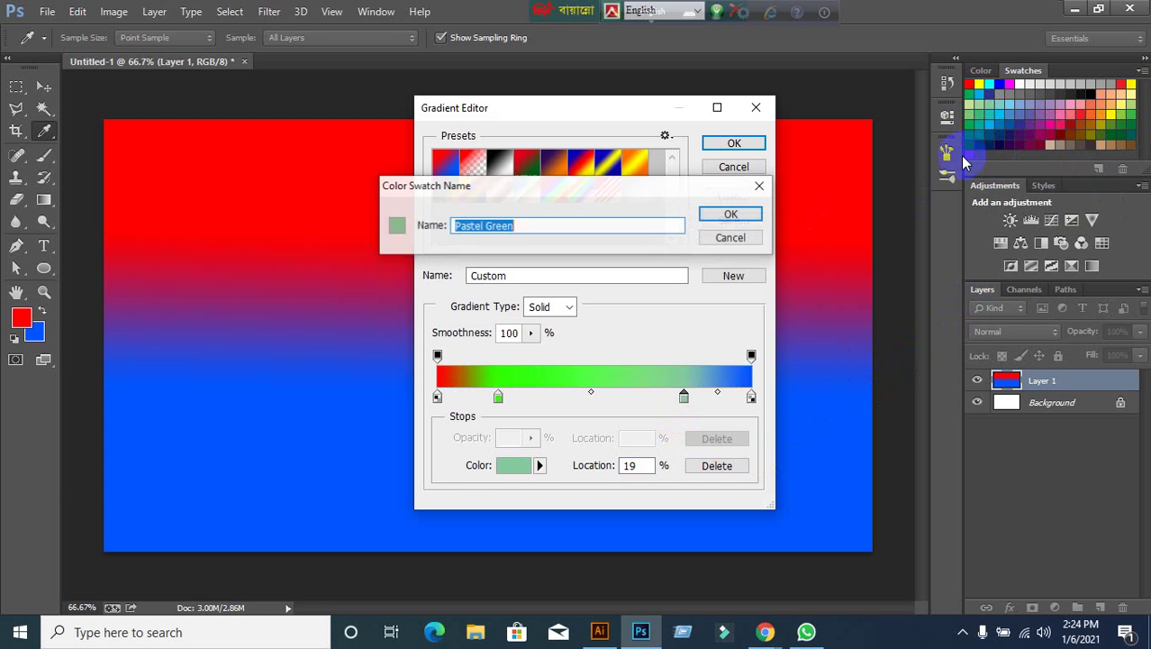
pyautogui.click(732, 237)
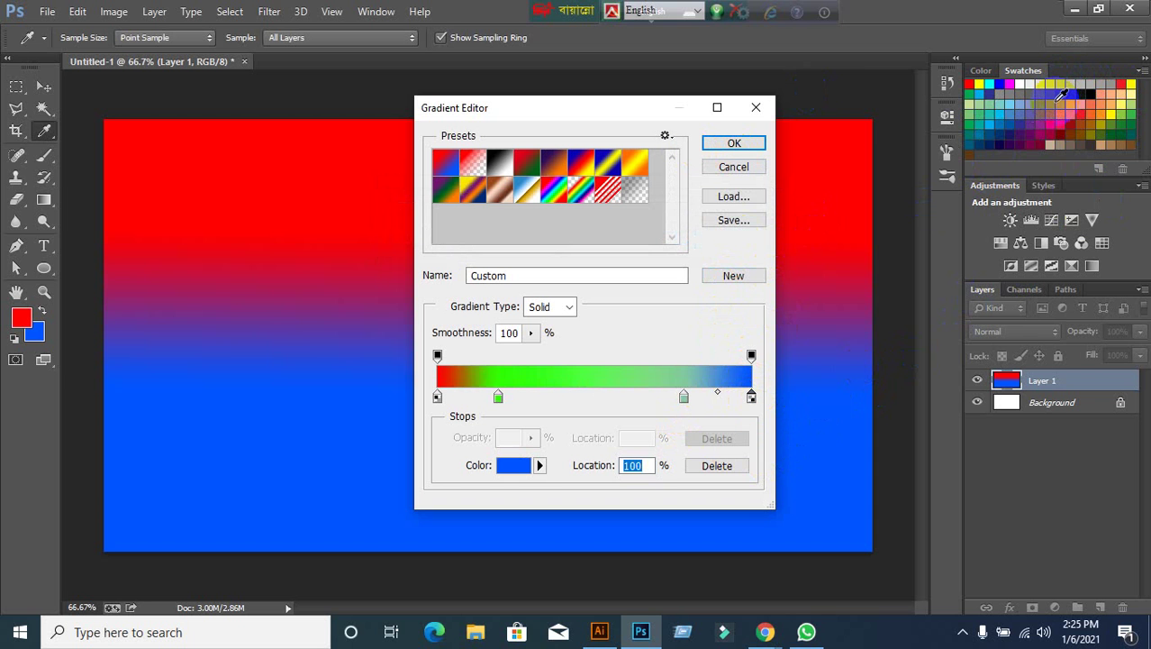
pyautogui.click(1062, 94)
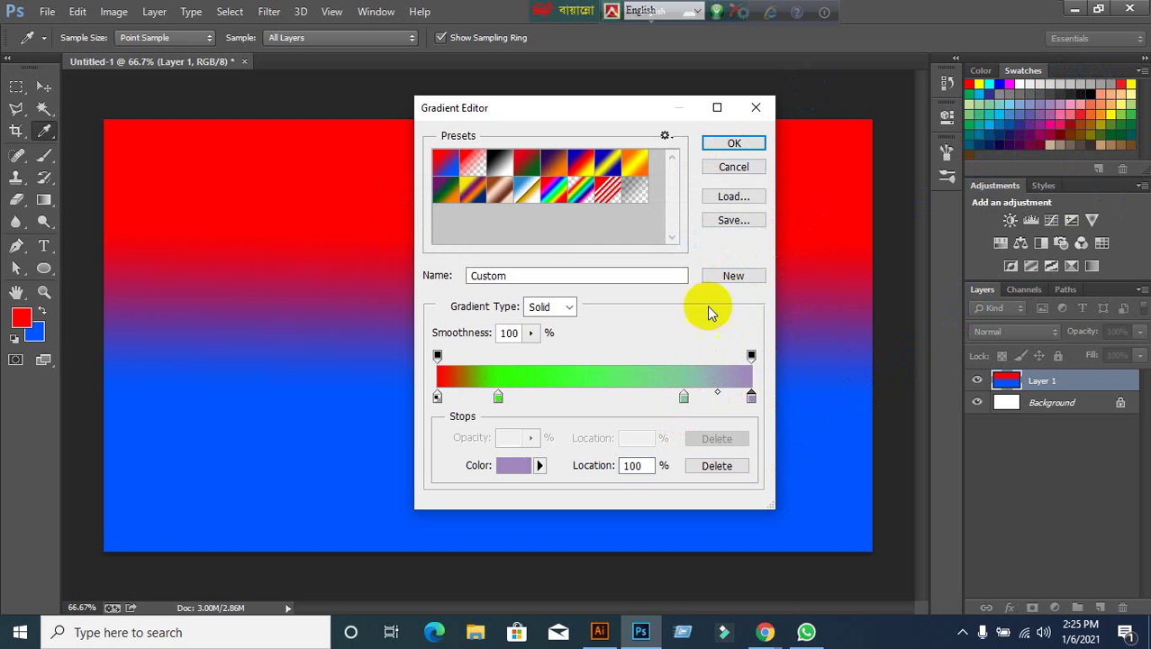
pyautogui.click(731, 144)
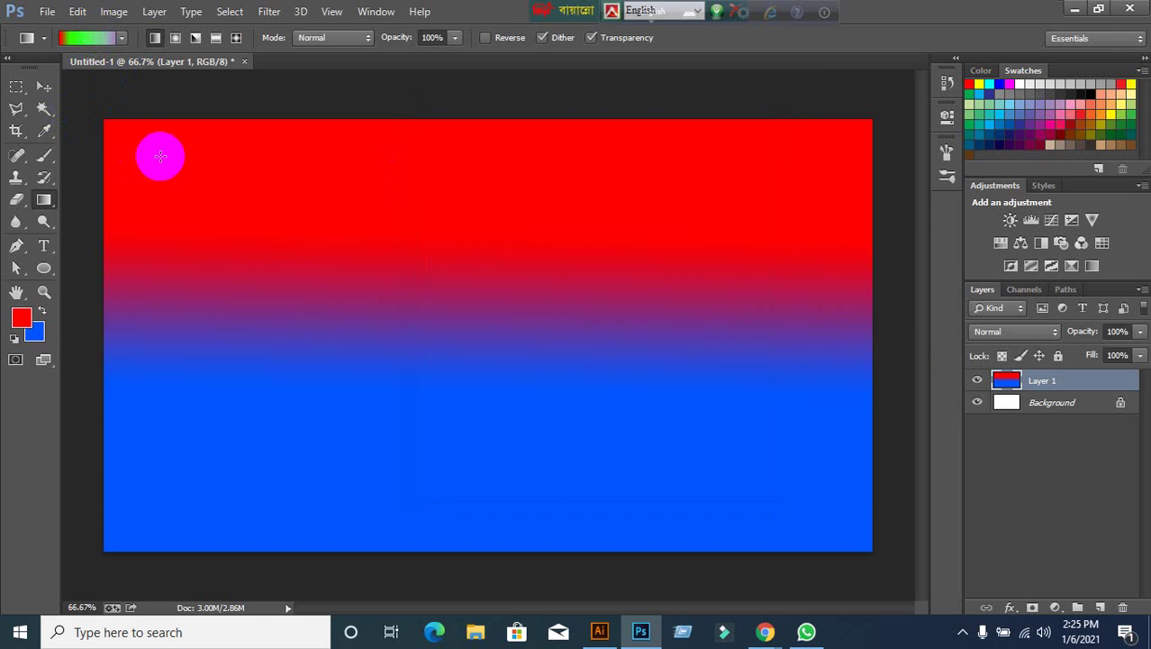
# Fill Layer 1 diagonally with the red-green-purple gradient in several directions, finishing with purple at the left and red at the right.
pyautogui.moveTo(161, 156); pyautogui.dragTo(694, 434)
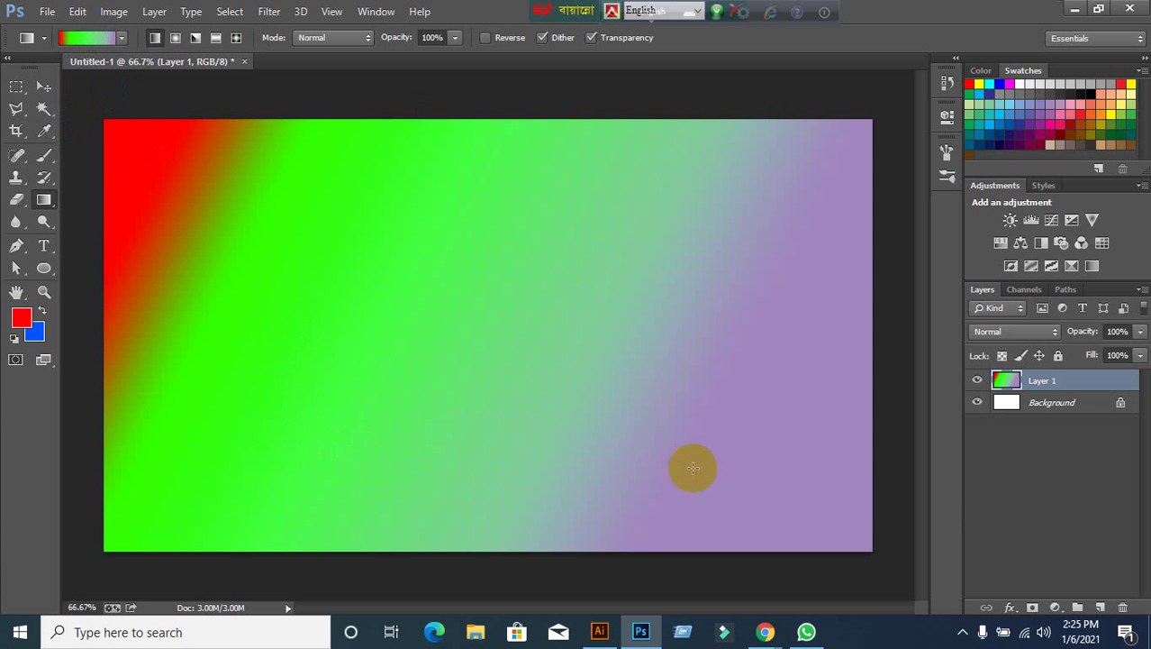
pyautogui.hotkey('ctrl', 'z')
pyautogui.moveTo(346, 236); pyautogui.dragTo(876, 405)
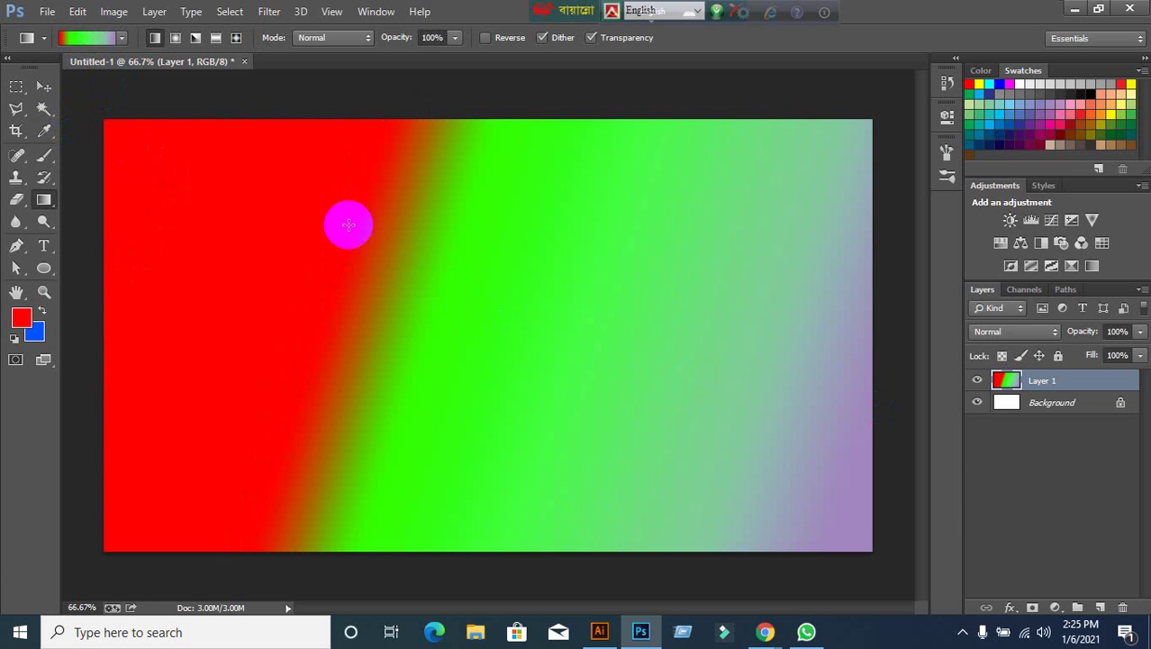
pyautogui.moveTo(175, 147); pyautogui.dragTo(326, 200)
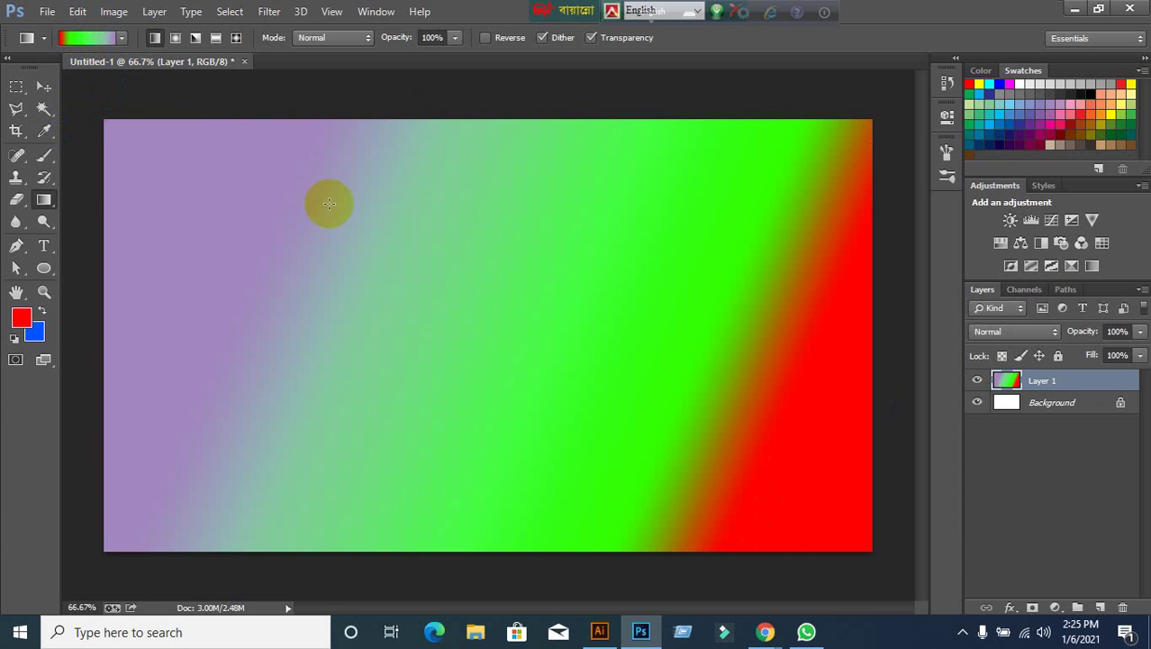
# Delete the bright green and Pastel Green stops from the custom gradient and add a red stop at 44%.
pyautogui.click(89, 42)
pyautogui.click(497, 396)
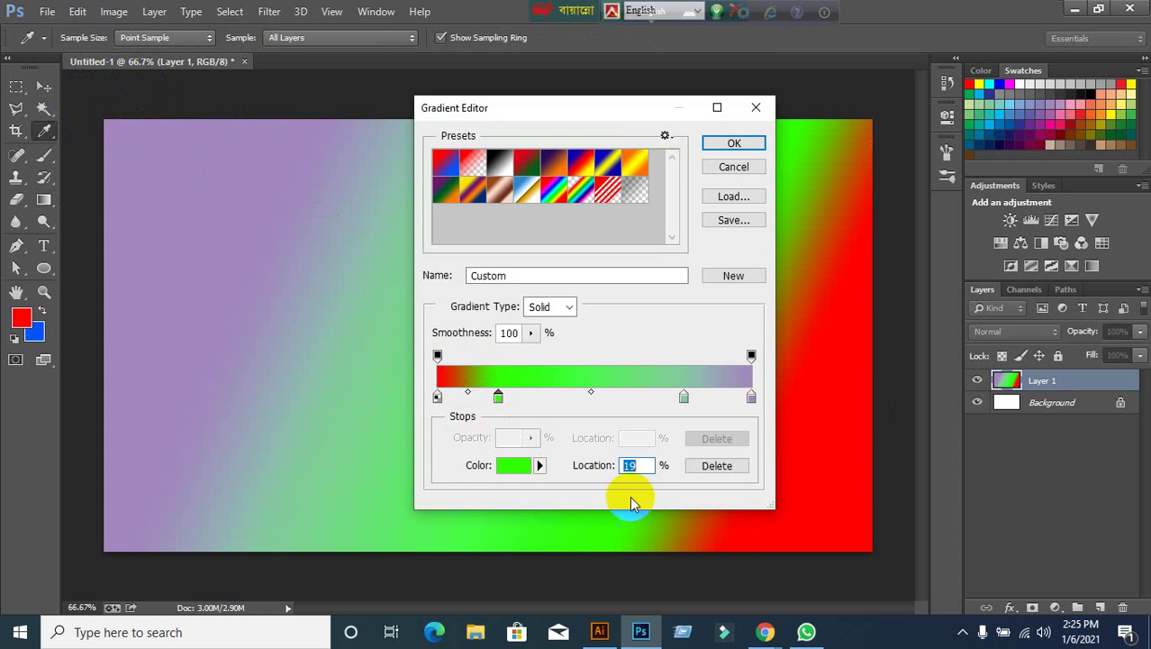
pyautogui.click(716, 466)
pyautogui.click(685, 398)
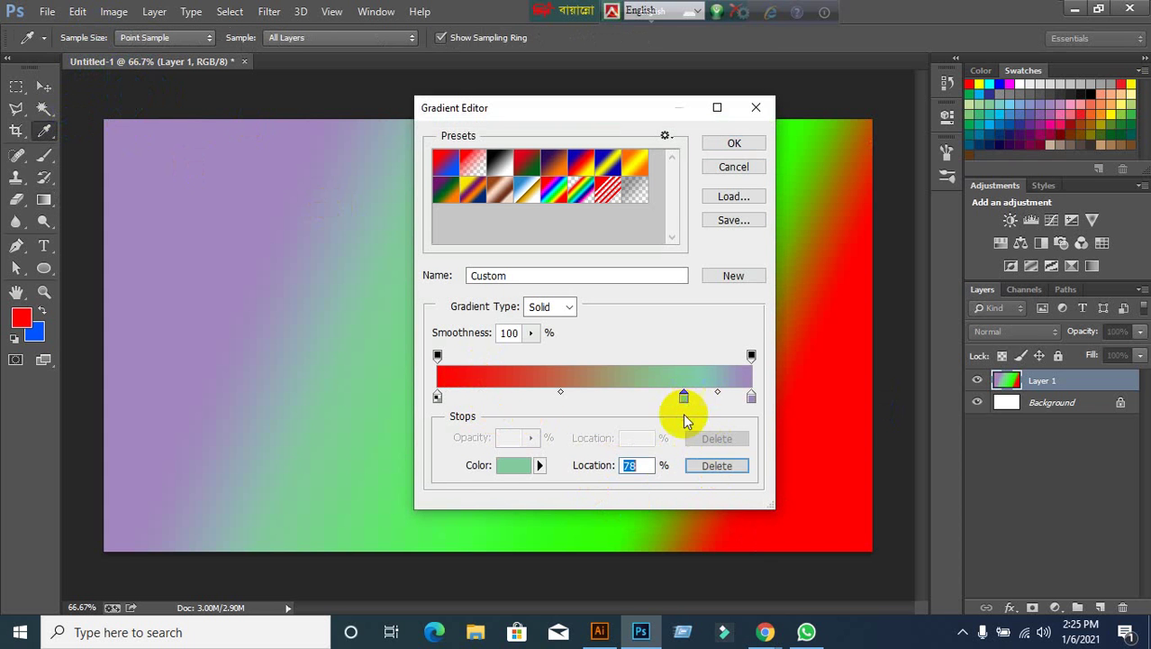
pyautogui.click(717, 466)
pyautogui.moveTo(458, 395); pyautogui.dragTo(383, 393)
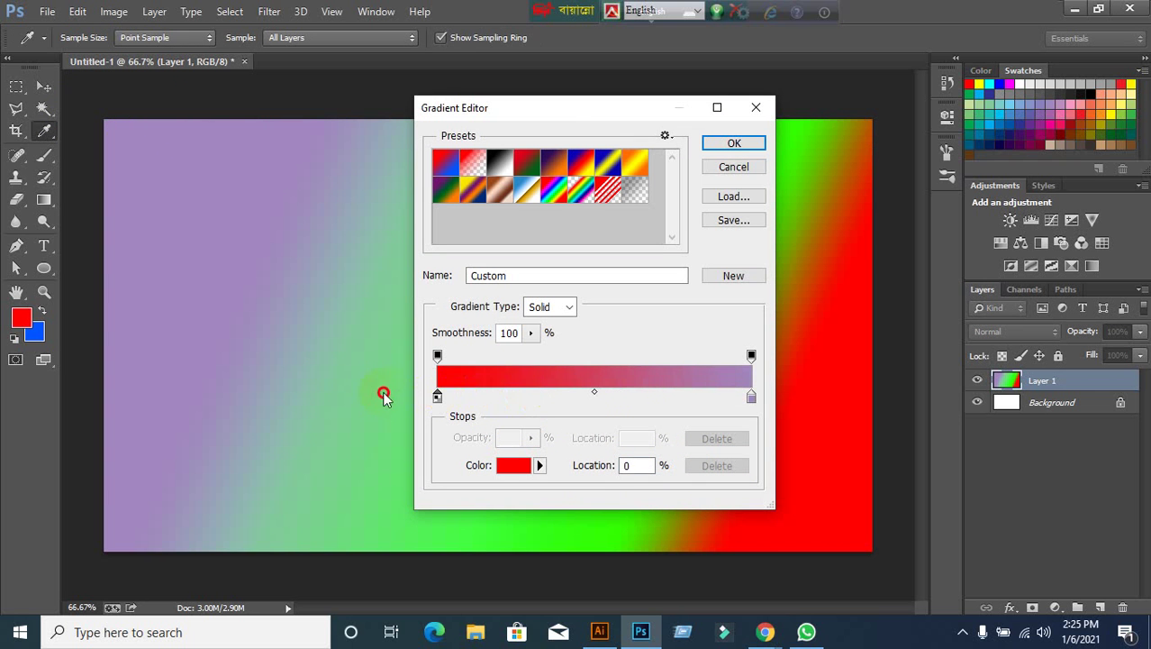
pyautogui.moveTo(596, 397)
pyautogui.mouseDown()
pyautogui.moveTo(513, 393)
pyautogui.moveTo(620, 394)
pyautogui.moveTo(554, 394)
pyautogui.moveTo(591, 399)
pyautogui.moveTo(578, 400)
pyautogui.mouseUp()
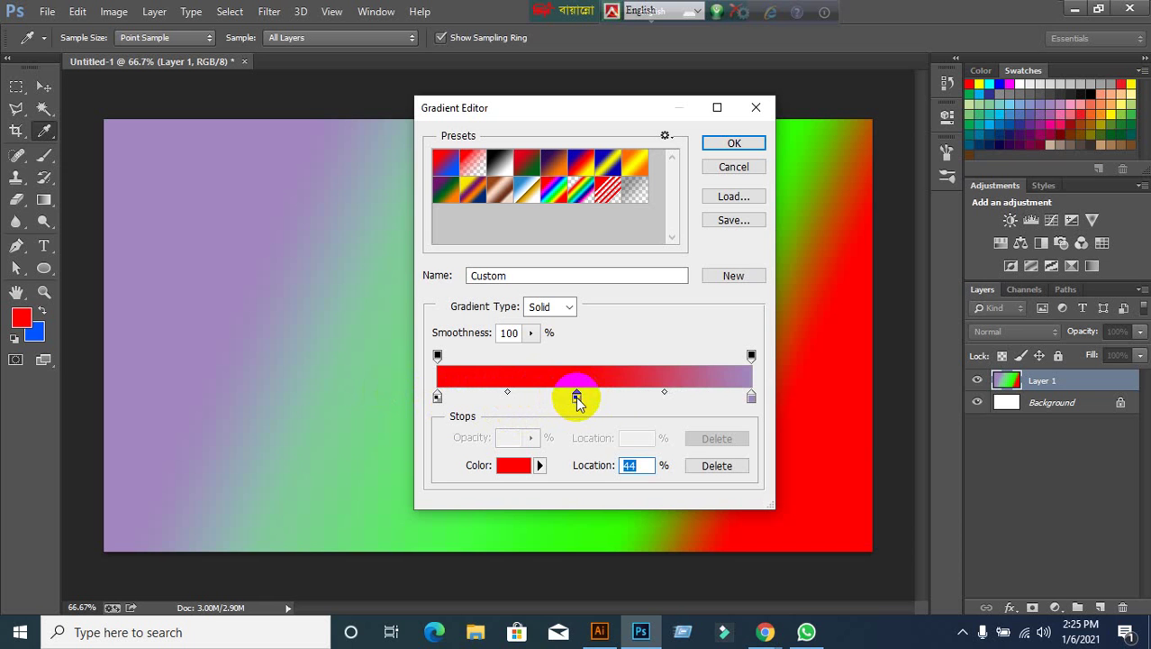
# Change the gradient type to Noise with 50% roughness and accept the gradient.
pyautogui.click(570, 308)
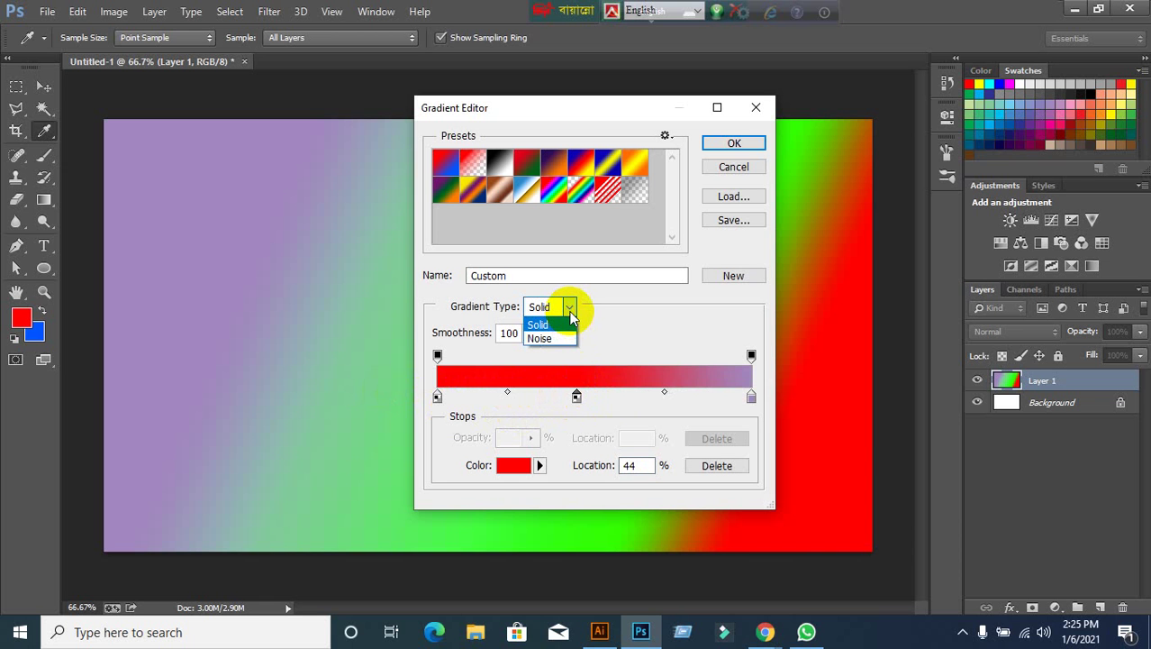
pyautogui.click(570, 313)
pyautogui.click(570, 314)
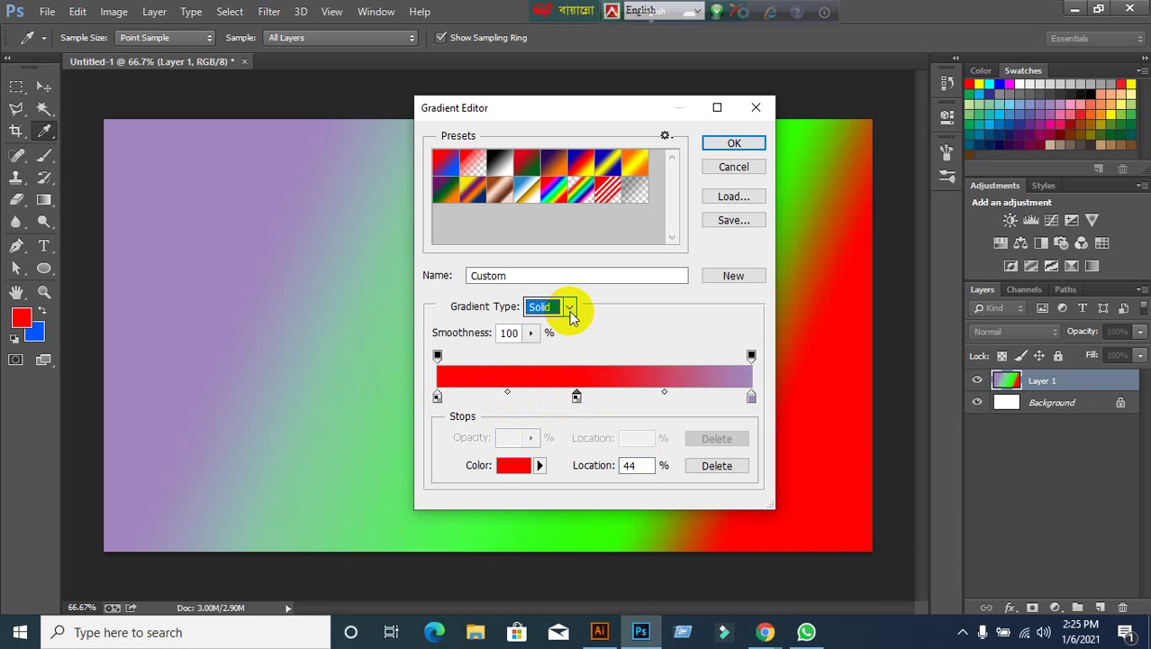
pyautogui.click(540, 338)
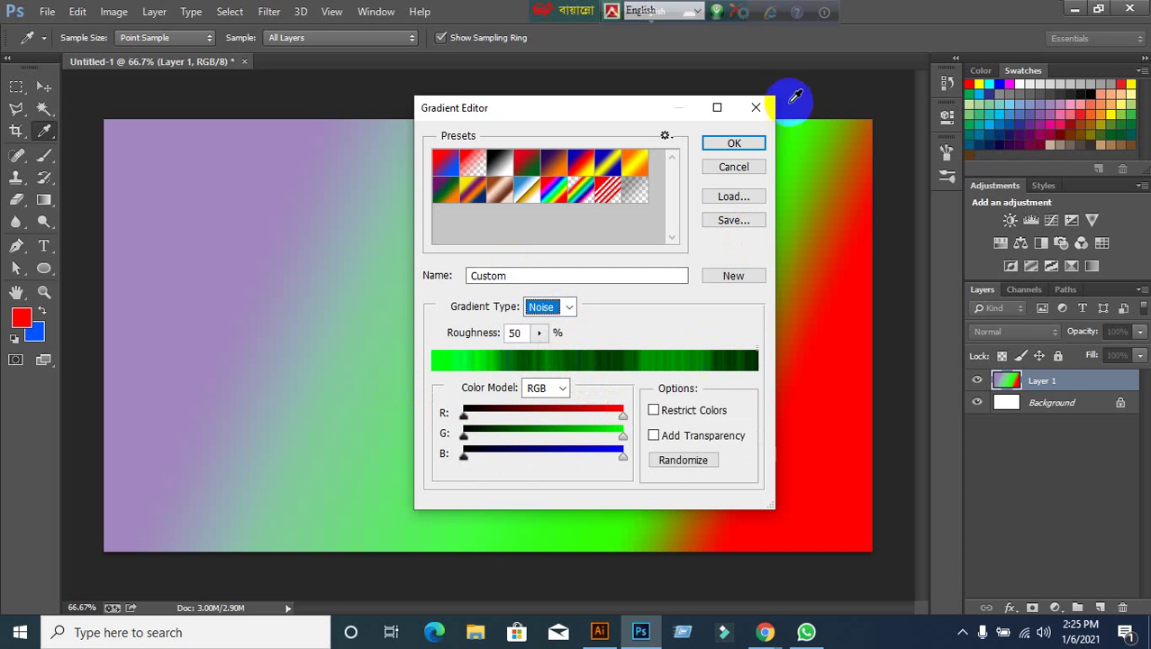
pyautogui.click(725, 145)
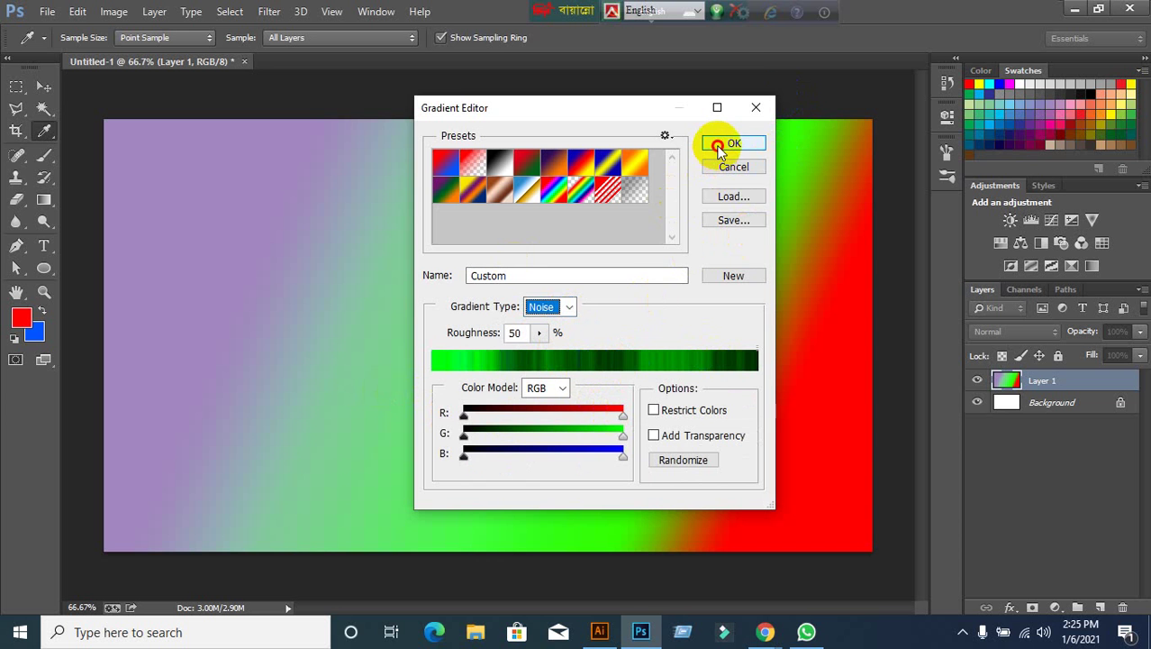
# Fill Layer 1 with the green noise gradient in different directions, finishing with dark green at the left and bright green at the right.
pyautogui.moveTo(322, 226); pyautogui.dragTo(747, 388)
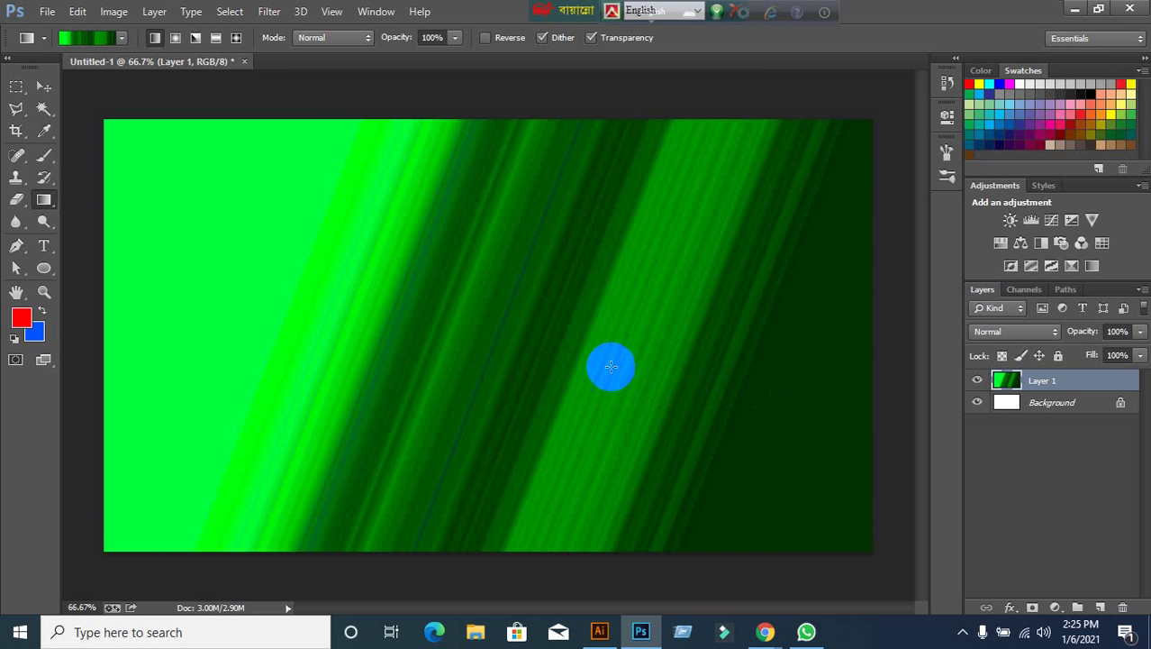
pyautogui.moveTo(274, 205); pyautogui.dragTo(336, 248)
pyautogui.moveTo(792, 312); pyautogui.dragTo(391, 226)
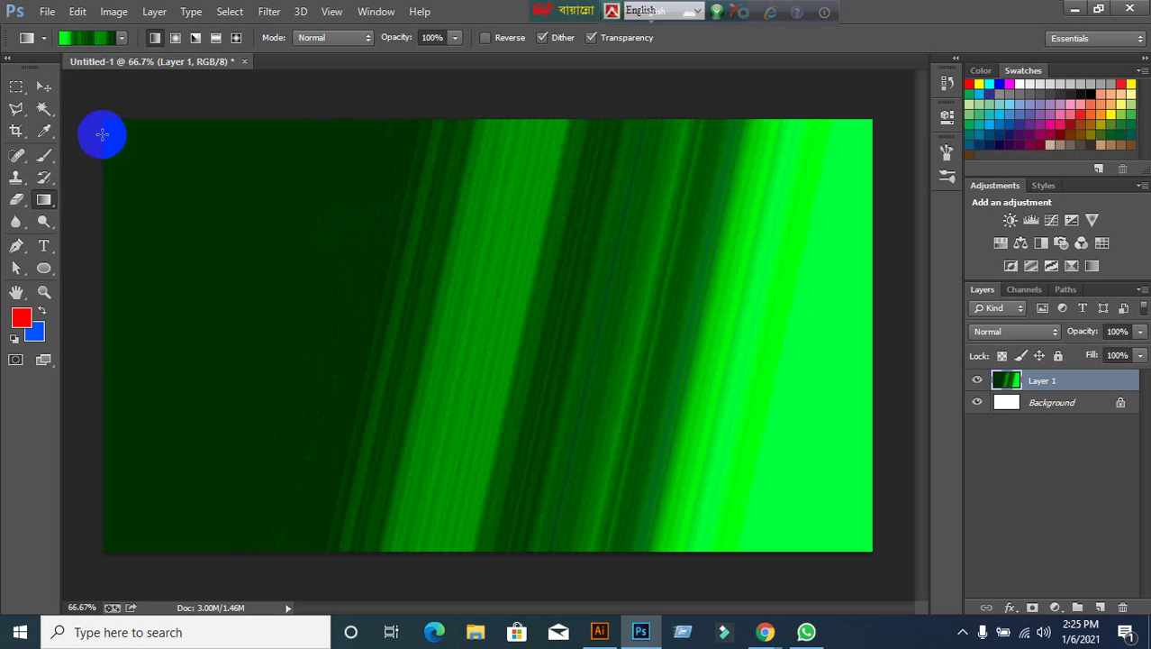
# Set the gradient type back to Solid and fill Layer 1 diagonally from red at the left to purple at the right.
pyautogui.click(83, 41)
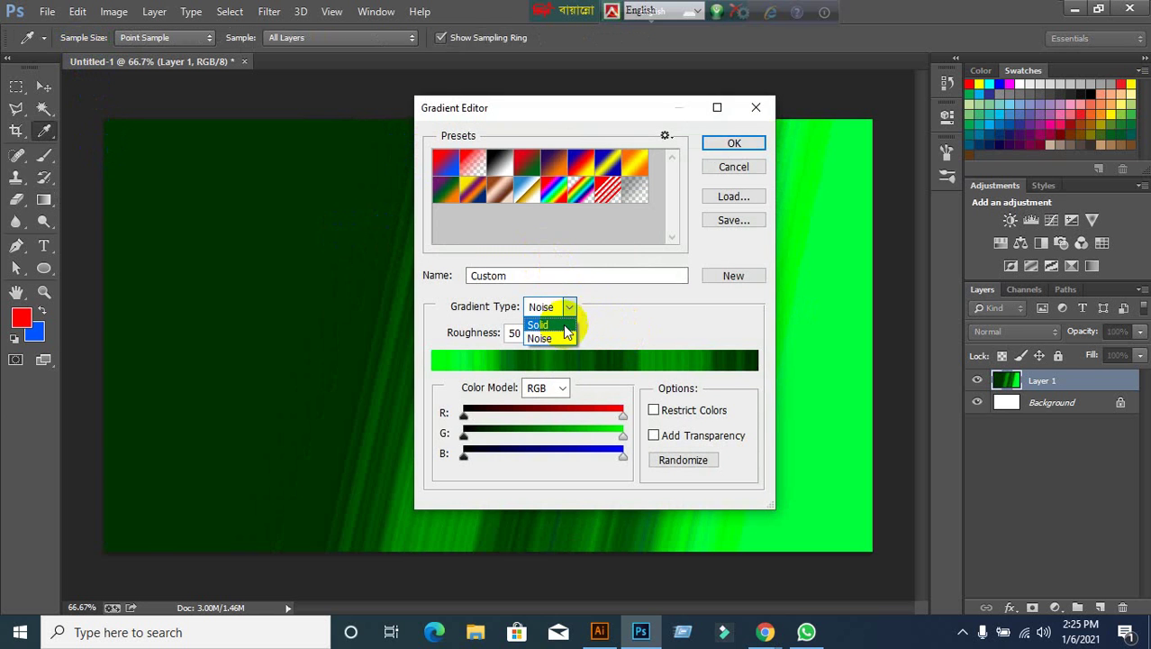
pyautogui.click(563, 326)
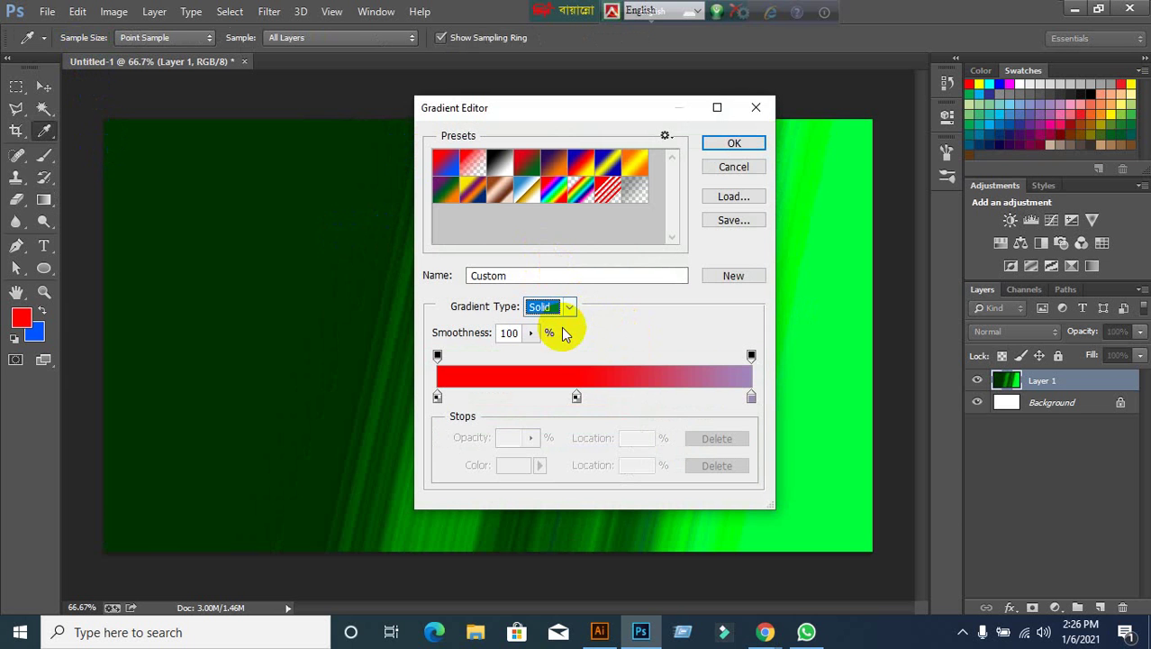
pyautogui.click(714, 142)
pyautogui.moveTo(309, 237); pyautogui.dragTo(545, 313)
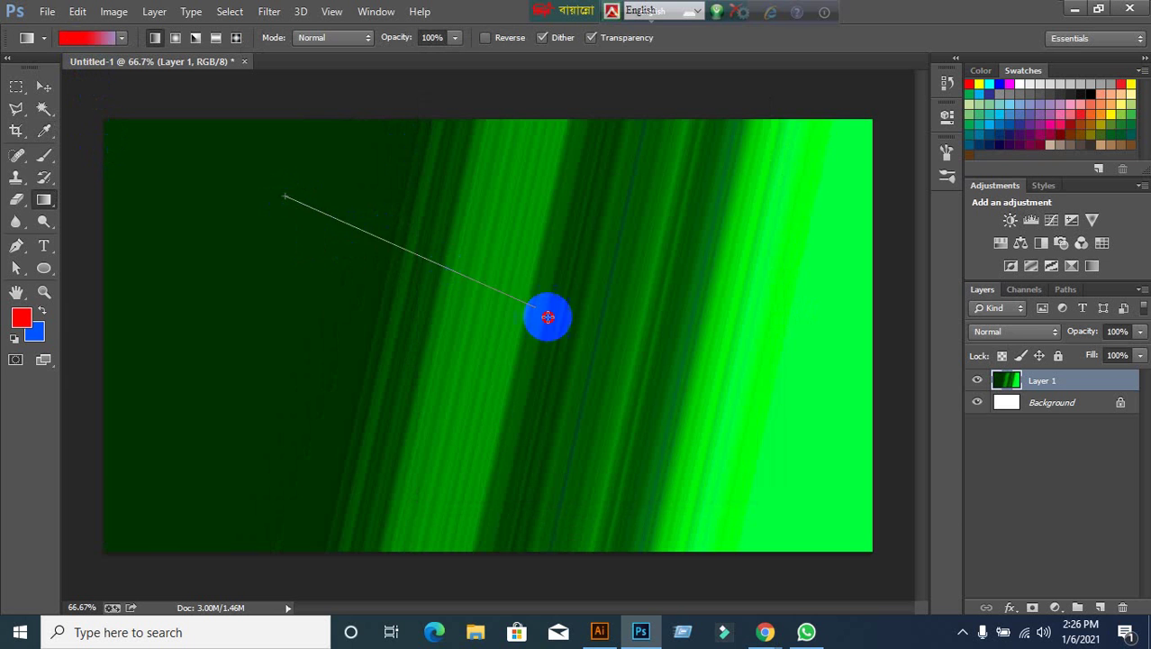
pyautogui.moveTo(319, 238); pyautogui.dragTo(697, 368)
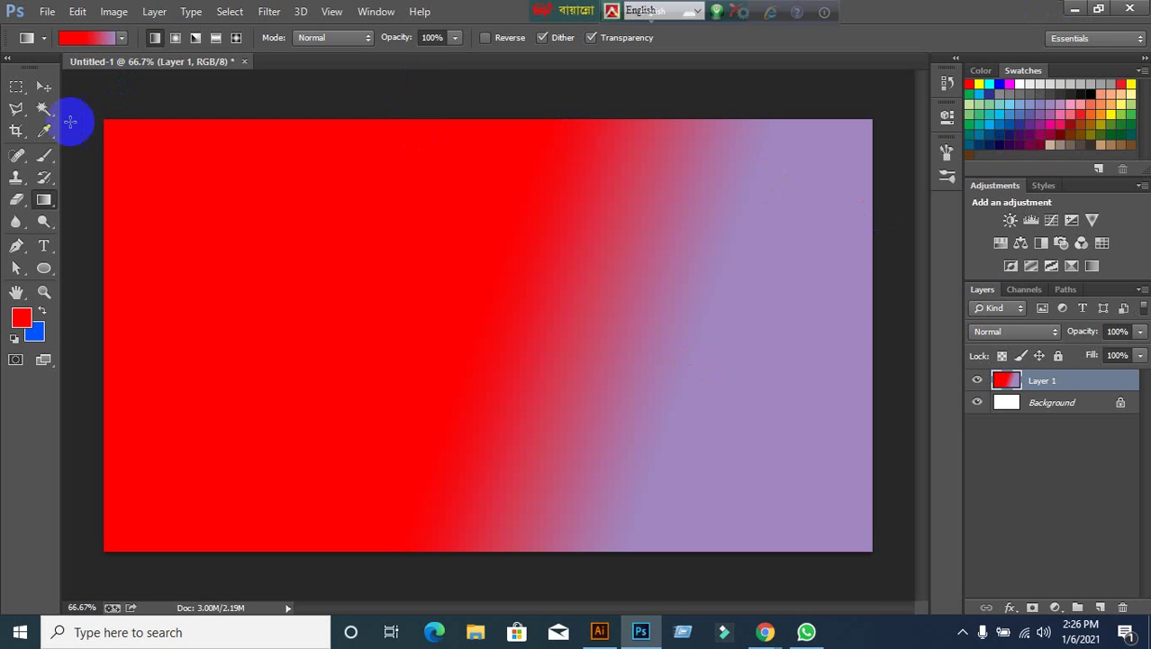
# Switch briefly to the Move tool, return to the Gradient tool and enable its Reverse option.
pyautogui.click(43, 87)
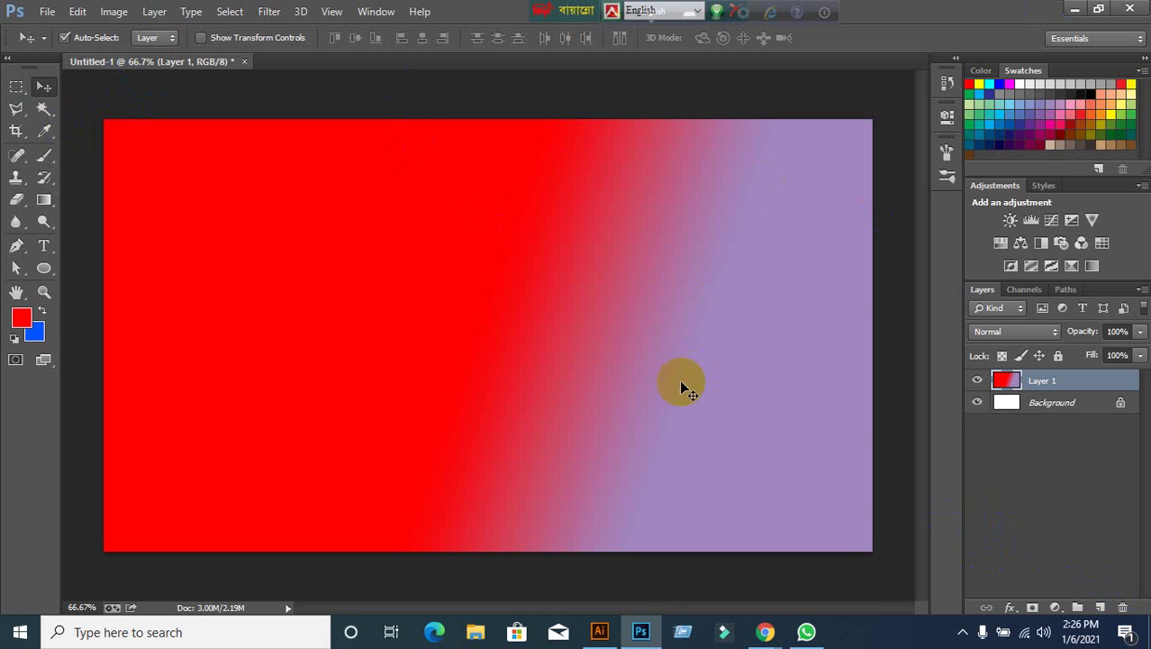
pyautogui.click(43, 199)
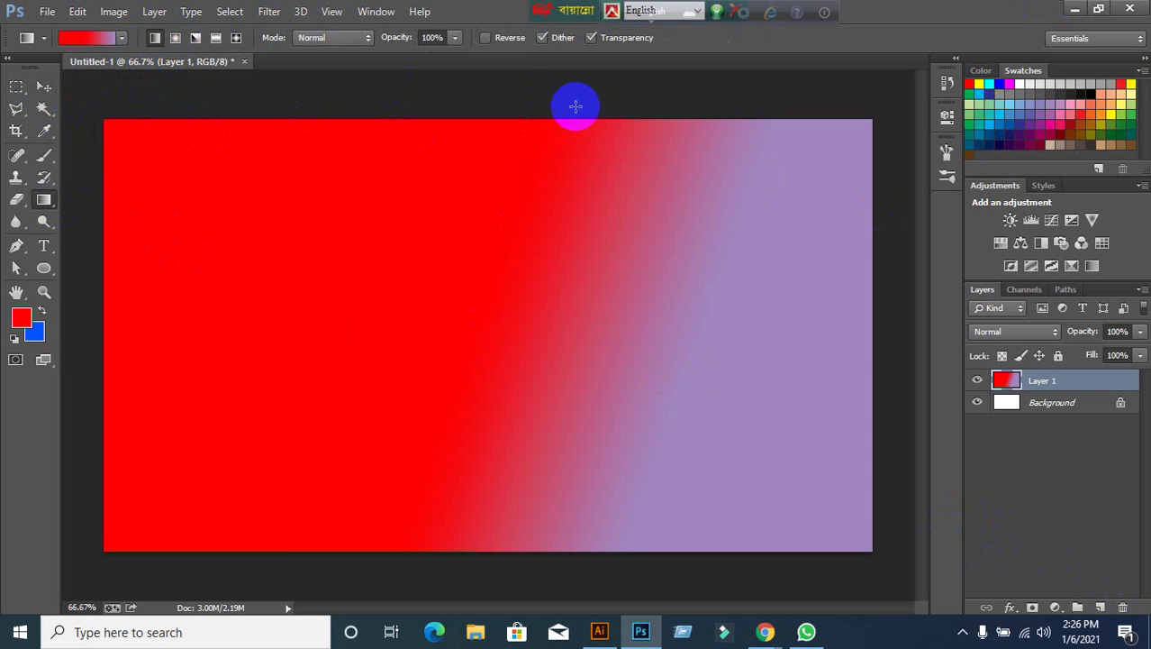
pyautogui.click(487, 37)
pyautogui.click(486, 38)
pyautogui.click(486, 38)
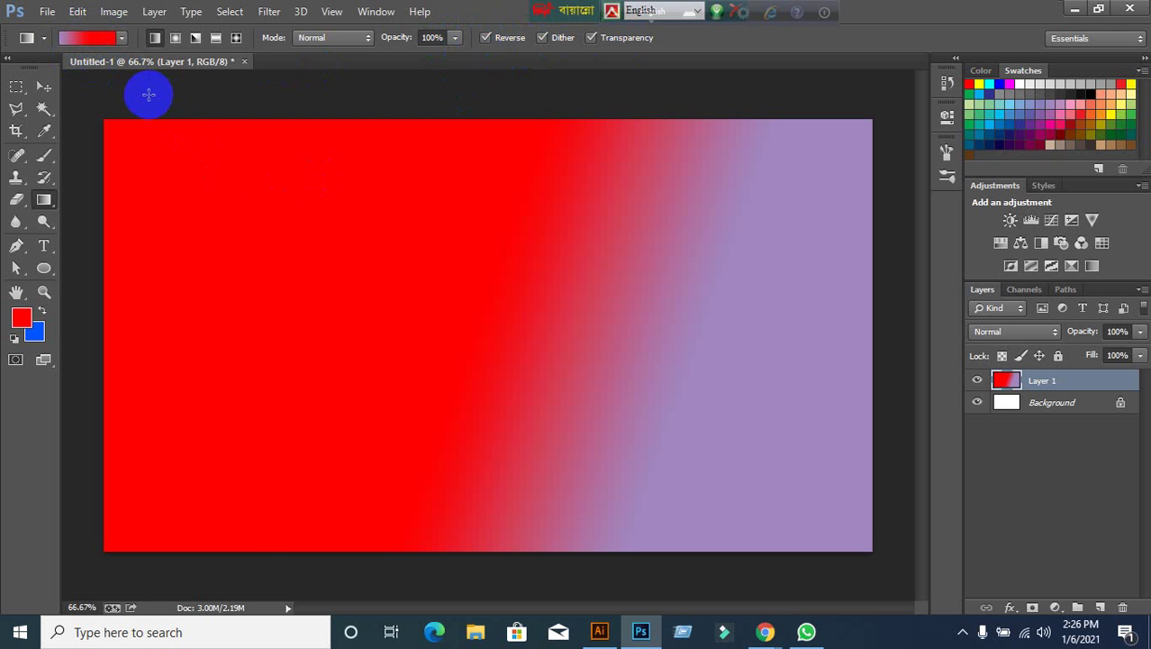
# Fill Layer 1 with the linear gradient in several directions, turning Reverse off and finishing with purple at the upper left and red at the right.
pyautogui.moveTo(166, 177); pyautogui.dragTo(554, 352)
pyautogui.moveTo(736, 260); pyautogui.dragTo(527, 253)
pyautogui.moveTo(681, 420); pyautogui.dragTo(380, 275)
pyautogui.moveTo(391, 332); pyautogui.dragTo(144, 146)
pyautogui.moveTo(139, 142); pyautogui.dragTo(642, 438)
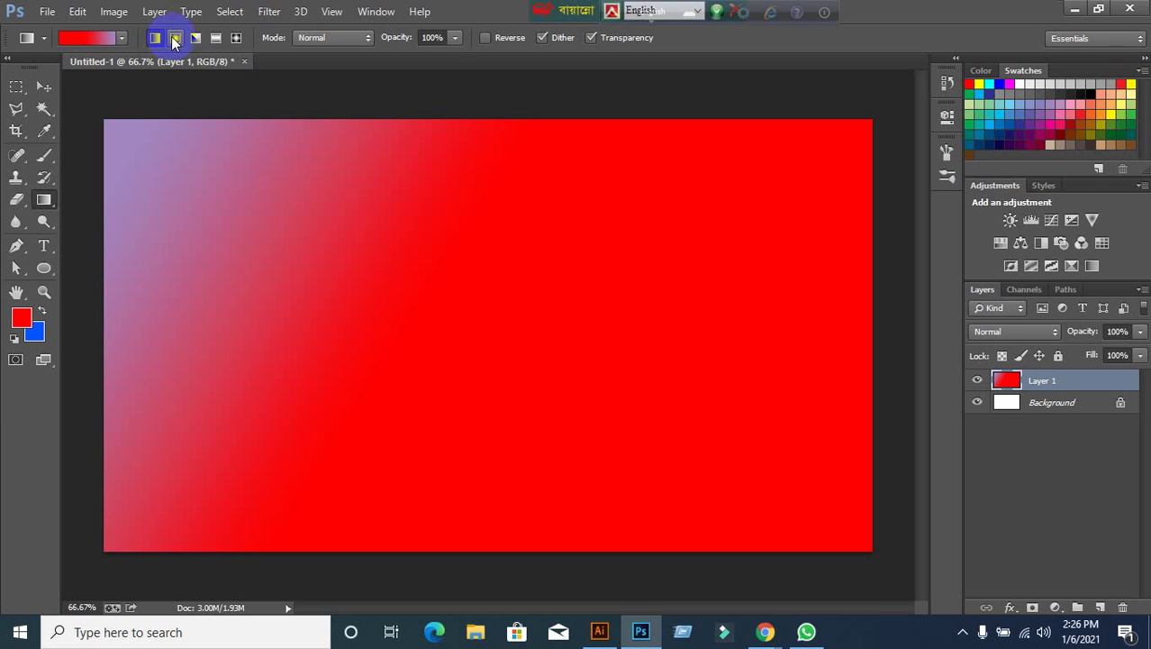
# Fill Layer 1 with radial gradients of different sizes and positions, finishing with a large red glow spreading from the upper-left corner into purple.
pyautogui.moveTo(250, 185); pyautogui.dragTo(566, 360)
pyautogui.moveTo(423, 287); pyautogui.dragTo(629, 364)
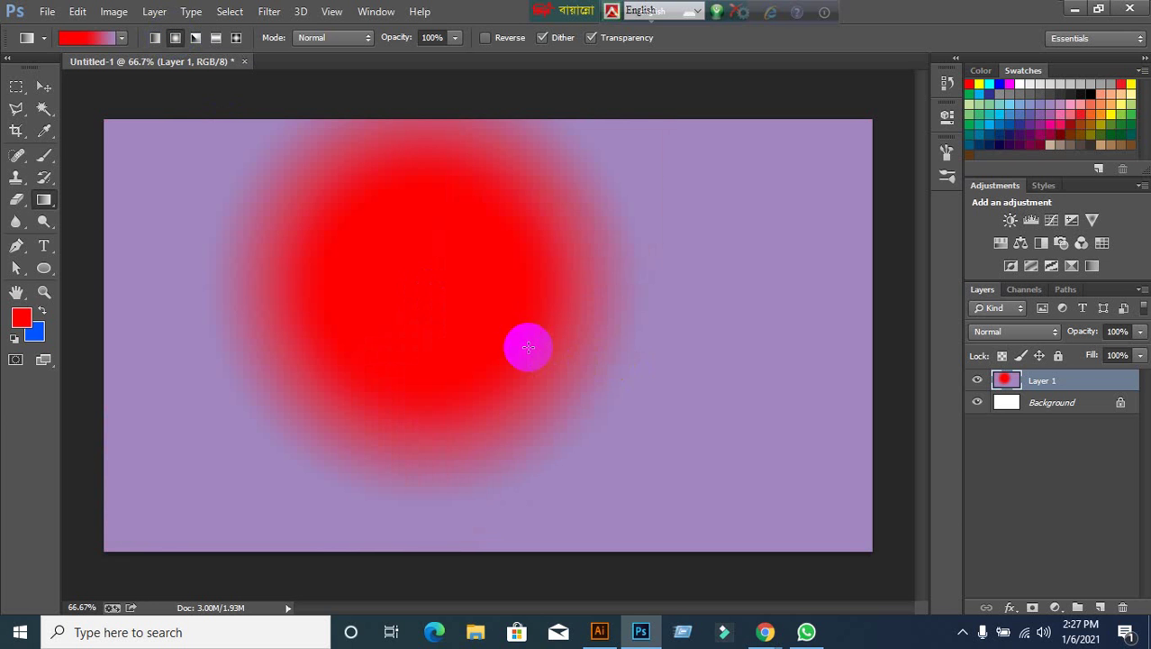
pyautogui.moveTo(441, 311); pyautogui.dragTo(613, 374)
pyautogui.moveTo(805, 411); pyautogui.dragTo(288, 205)
pyautogui.moveTo(683, 301); pyautogui.dragTo(449, 297)
pyautogui.moveTo(313, 278); pyautogui.dragTo(559, 357)
pyautogui.moveTo(262, 404); pyautogui.dragTo(650, 431)
pyautogui.moveTo(766, 294); pyautogui.dragTo(531, 341)
pyautogui.click(632, 277)
pyautogui.moveTo(442, 330); pyautogui.dragTo(442, 330)
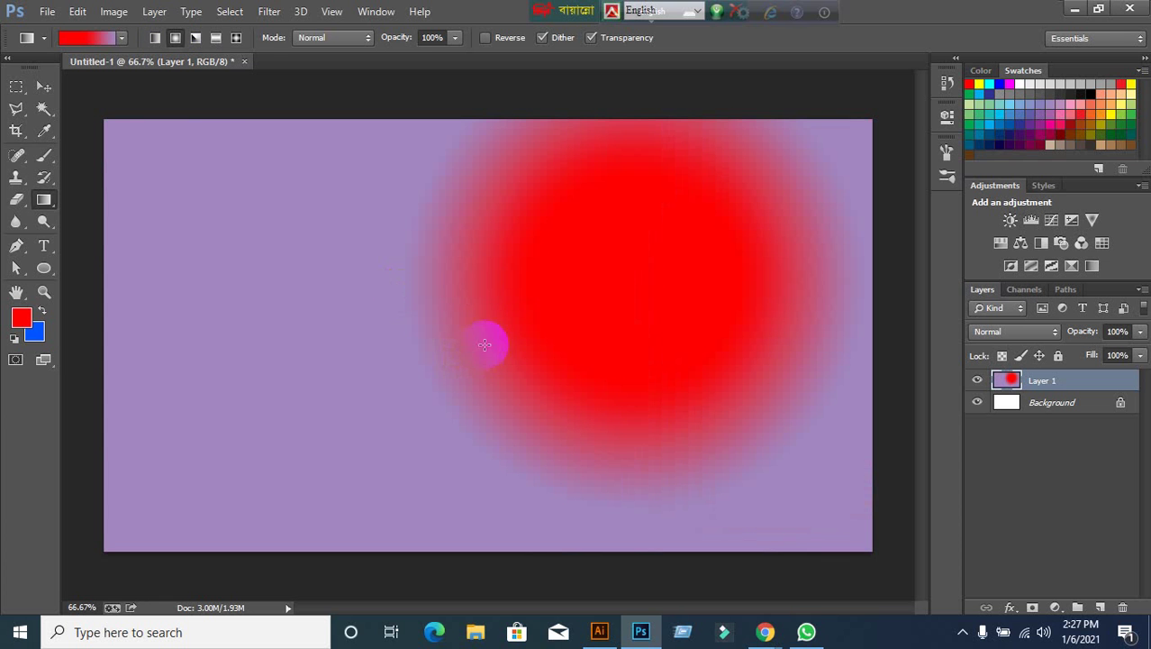
pyautogui.moveTo(501, 305); pyautogui.dragTo(329, 383)
pyautogui.moveTo(133, 181); pyautogui.dragTo(741, 430)
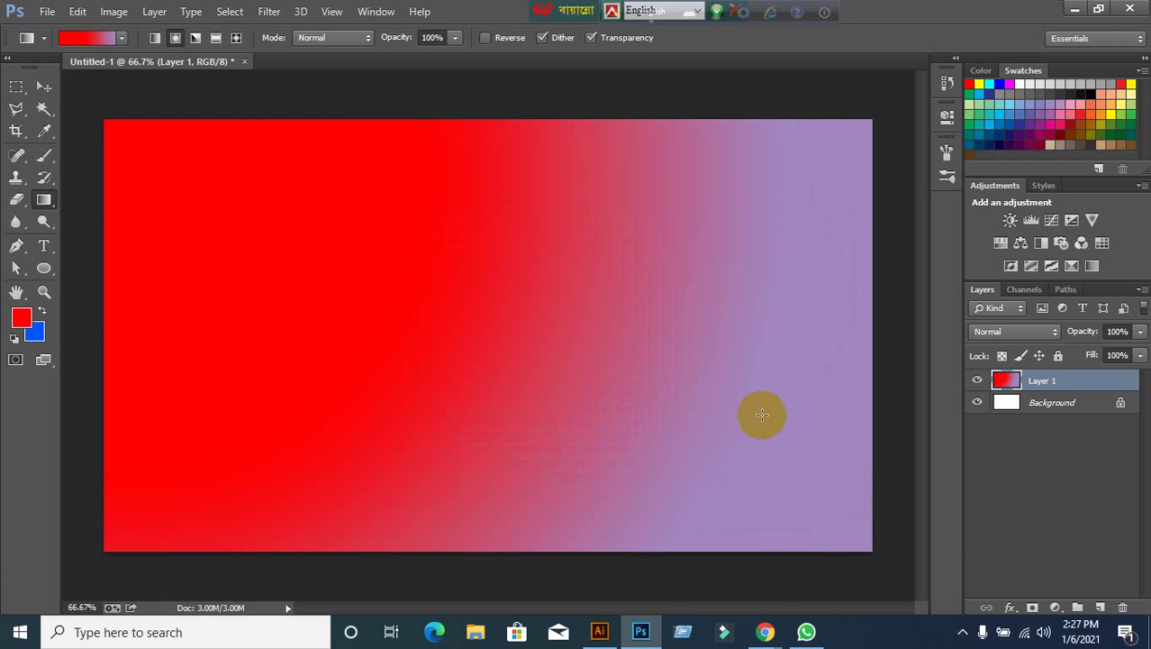
pyautogui.moveTo(416, 223); pyautogui.dragTo(416, 223)
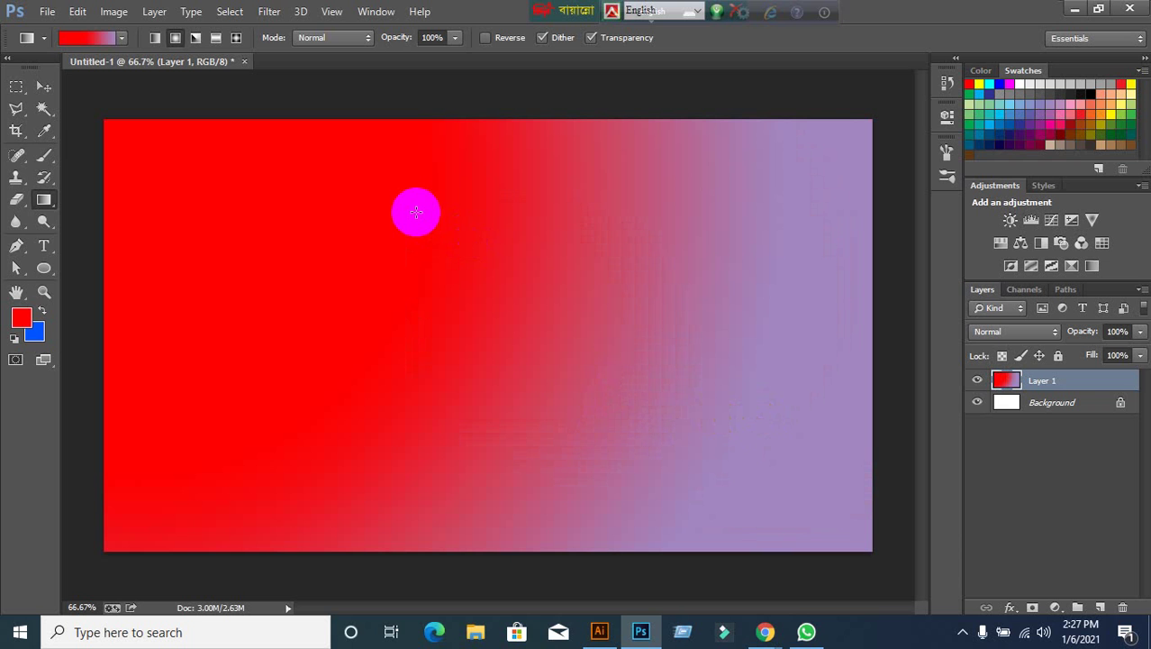
# Choose the Angle gradient style and fill Layer 1 in several directions, finishing with a sweep from the upper right toward the lower left.
pyautogui.click(196, 43)
pyautogui.moveTo(157, 191); pyautogui.dragTo(682, 360)
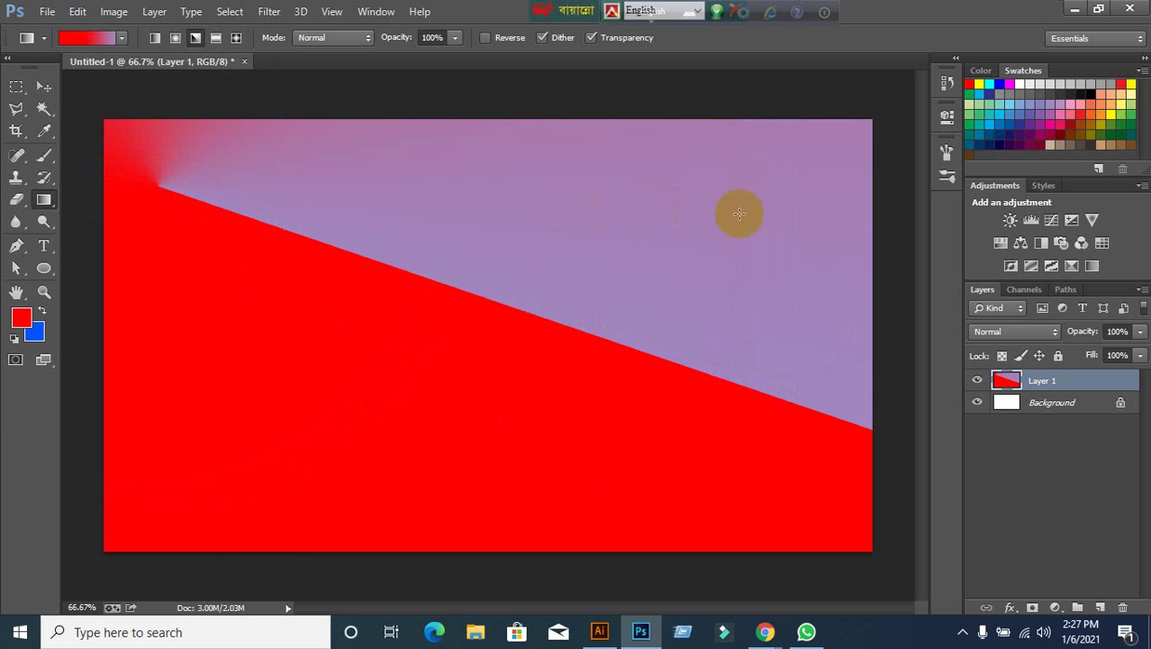
pyautogui.moveTo(774, 177); pyautogui.dragTo(425, 419)
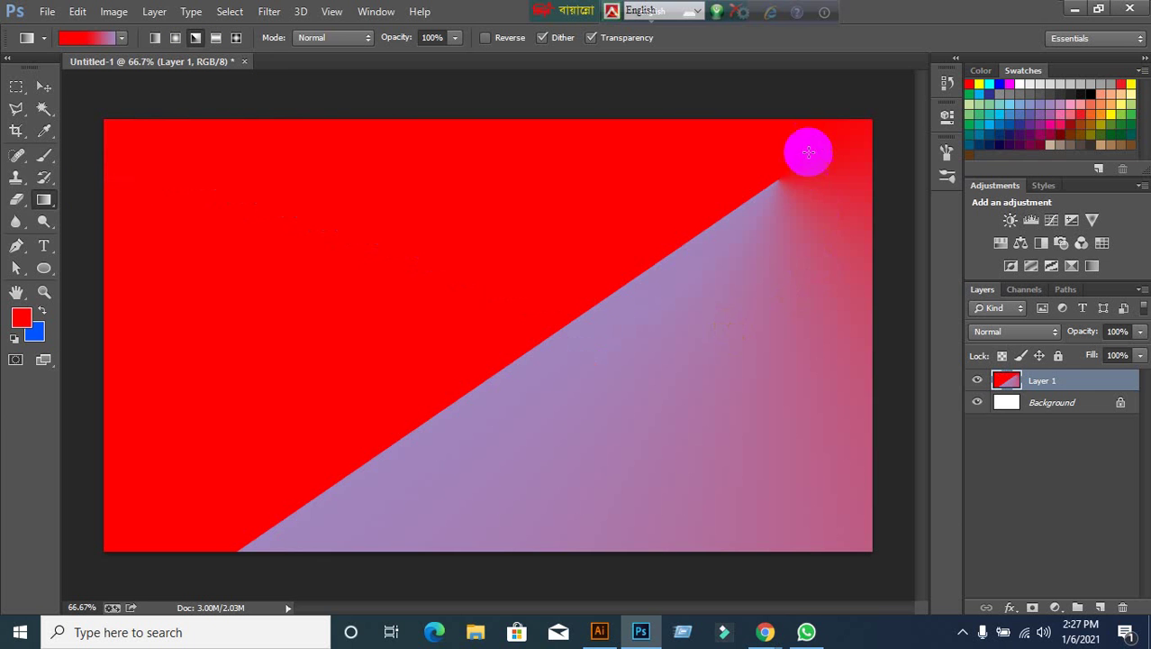
pyautogui.moveTo(334, 258); pyautogui.dragTo(635, 261)
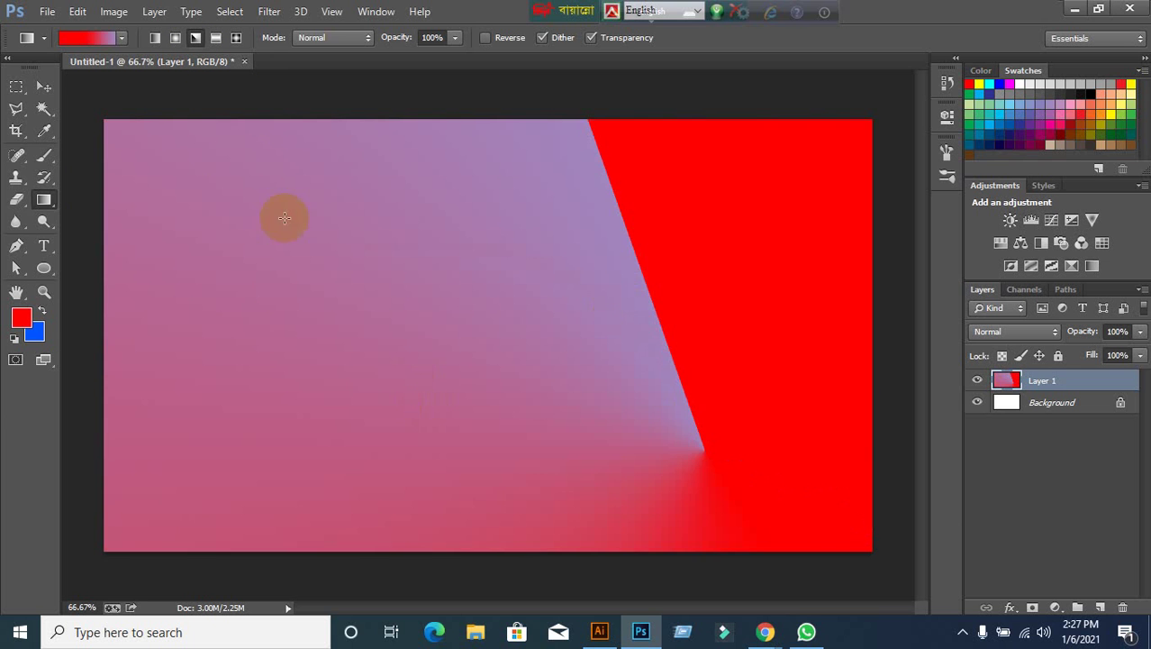
pyautogui.click(94, 37)
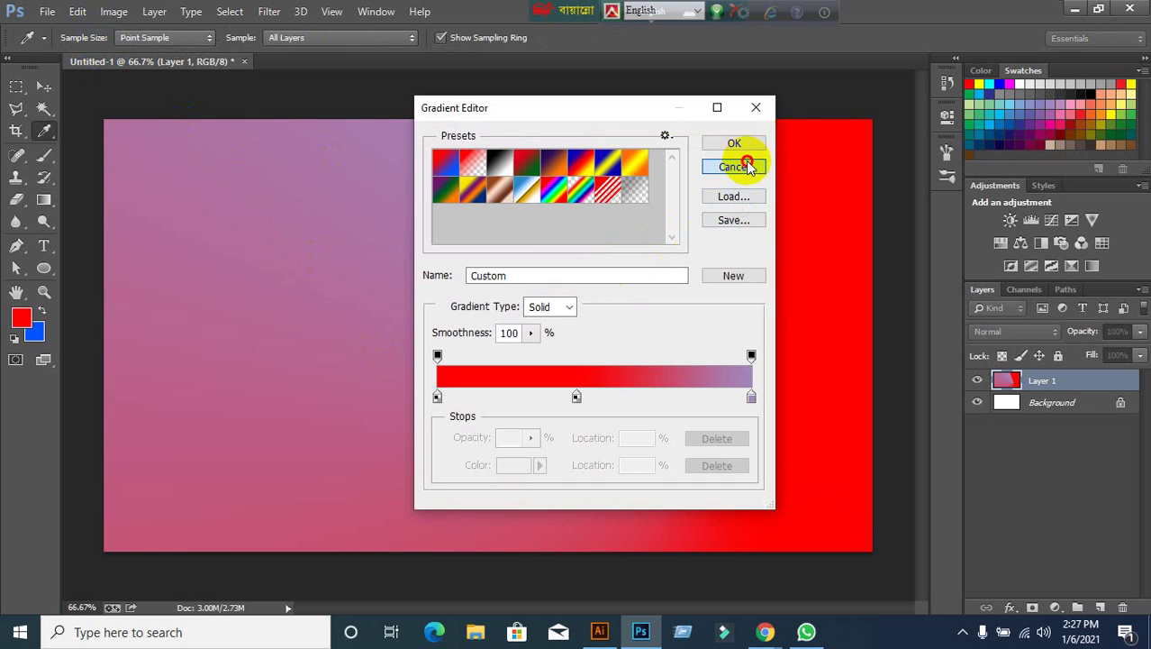
pyautogui.click(748, 167)
pyautogui.moveTo(304, 198); pyautogui.dragTo(648, 297)
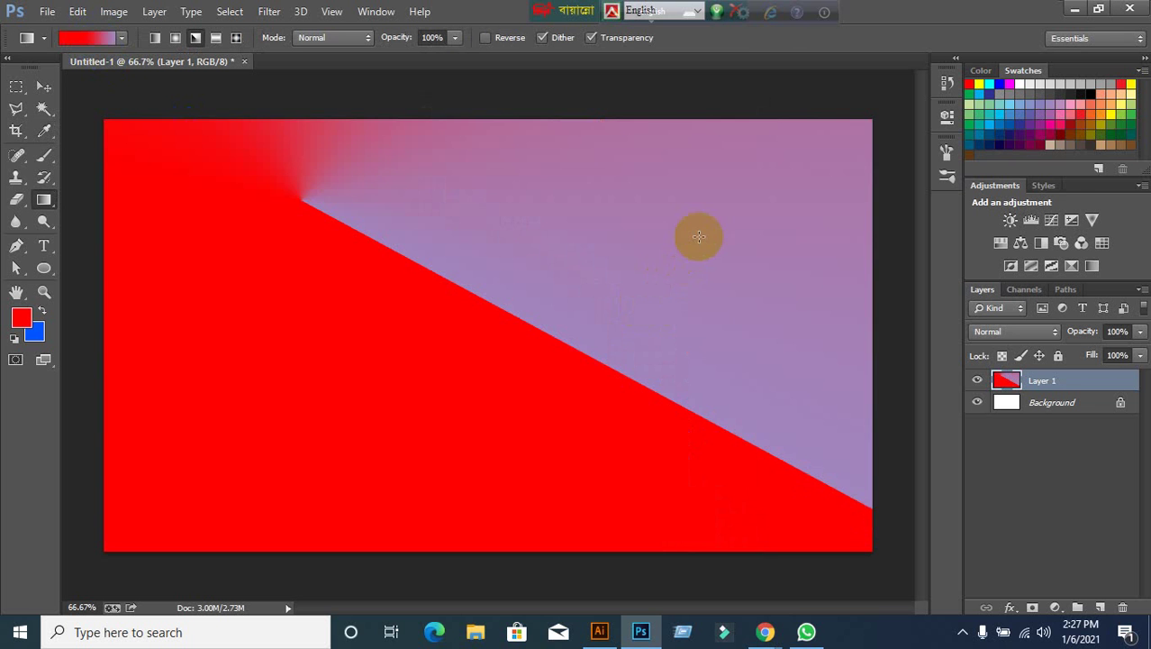
pyautogui.moveTo(699, 236); pyautogui.dragTo(411, 385)
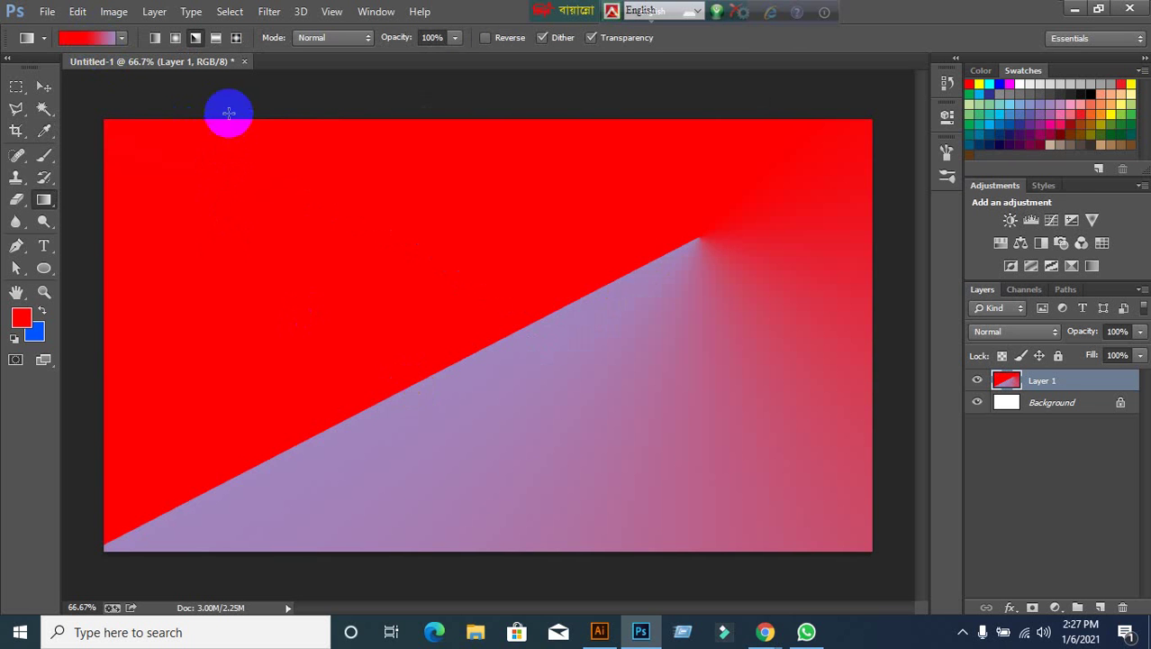
# Choose the Reflected gradient style and fill Layer 1, finishing with a wide diagonal red band between purple areas.
pyautogui.click(215, 38)
pyautogui.moveTo(241, 204); pyautogui.dragTo(409, 356)
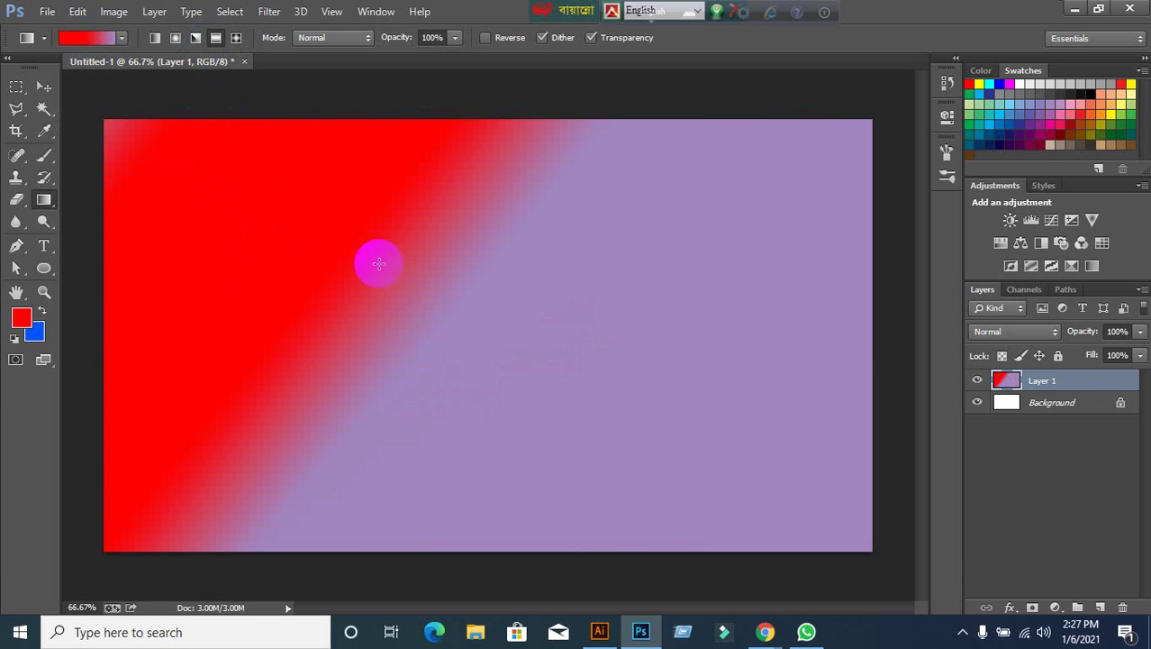
pyautogui.moveTo(378, 263); pyautogui.dragTo(341, 104)
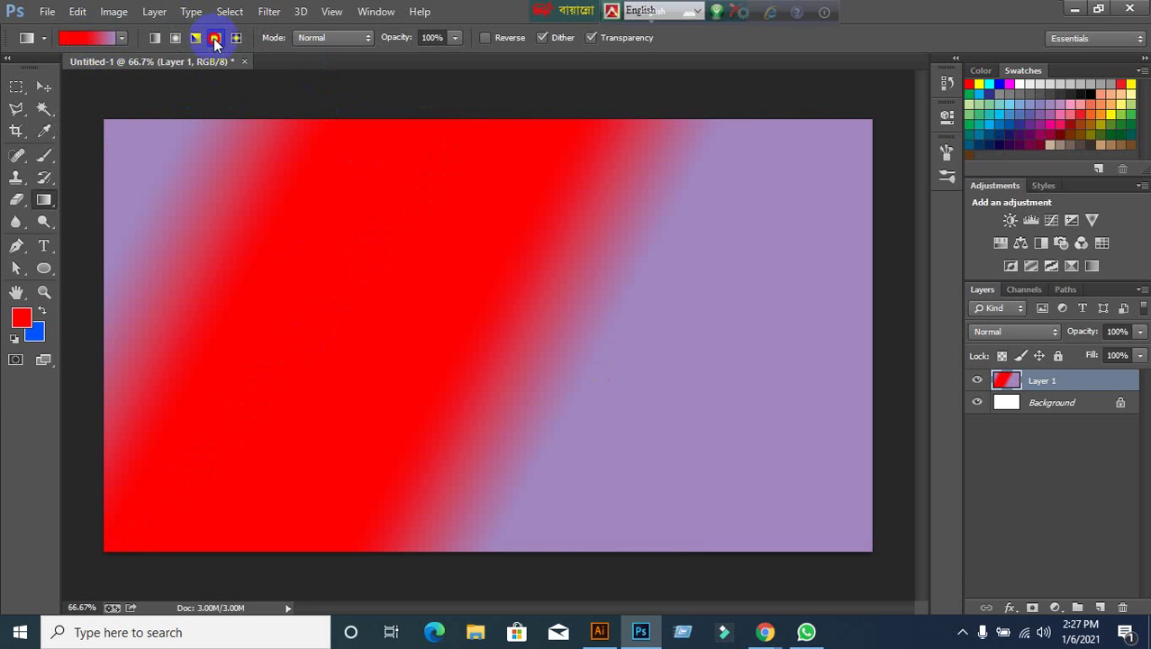
pyautogui.moveTo(506, 265); pyautogui.dragTo(705, 394)
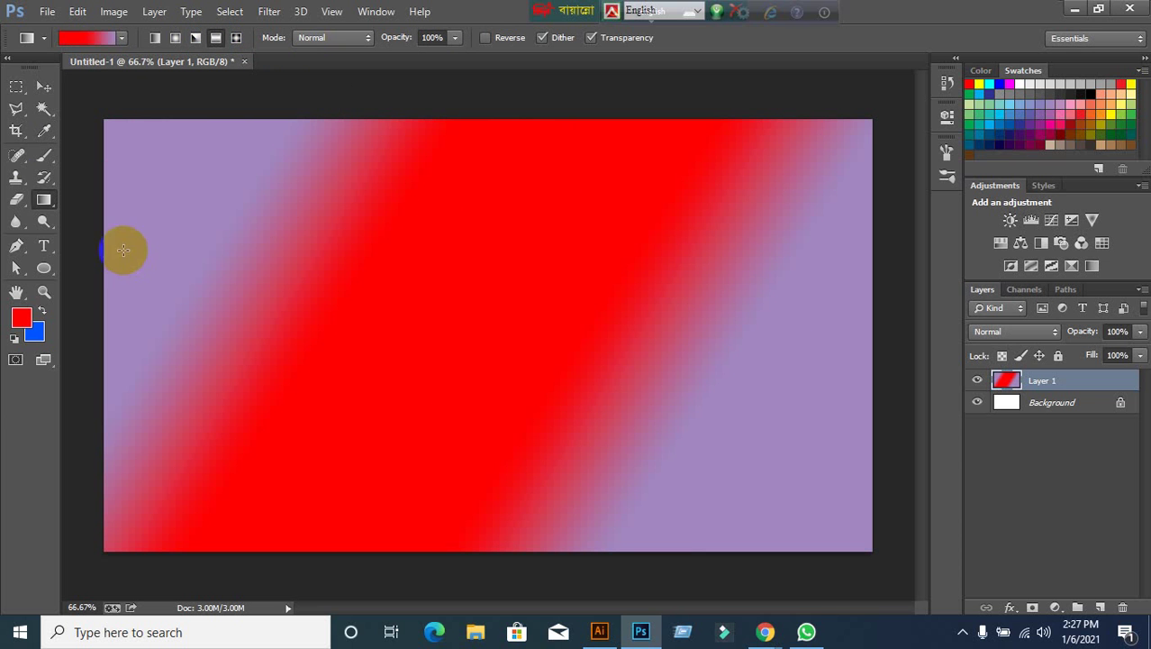
# Delete the middle red color stop from the custom gradient and accept the two-color red-to-purple gradient.
pyautogui.click(80, 38)
pyautogui.click(439, 397)
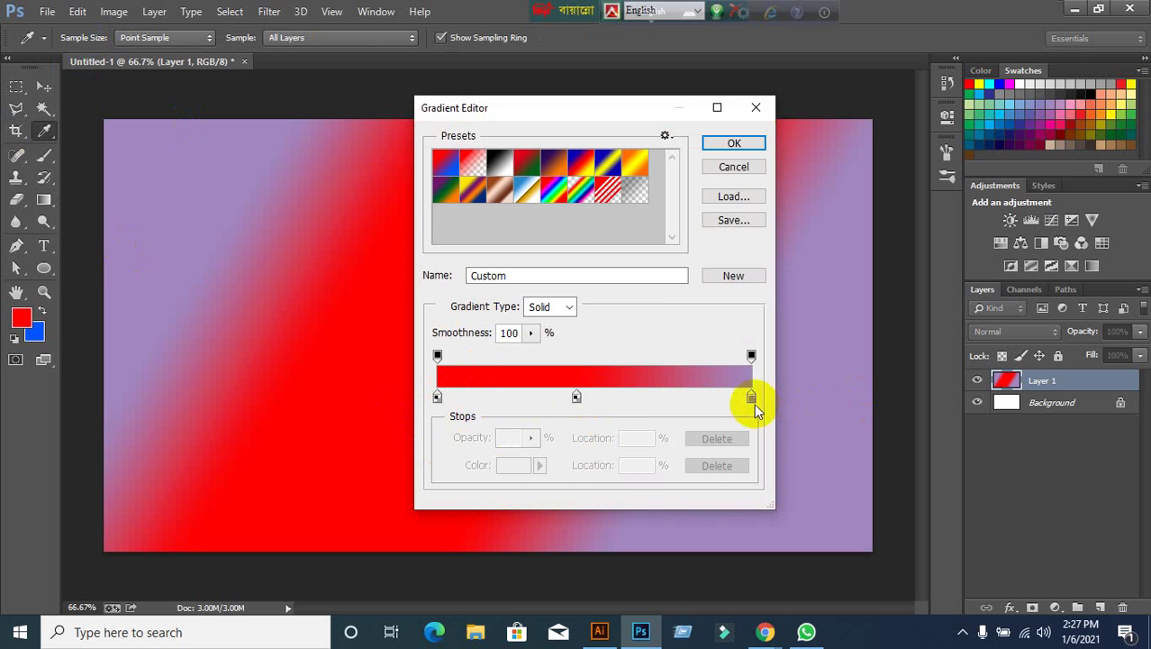
pyautogui.click(645, 365)
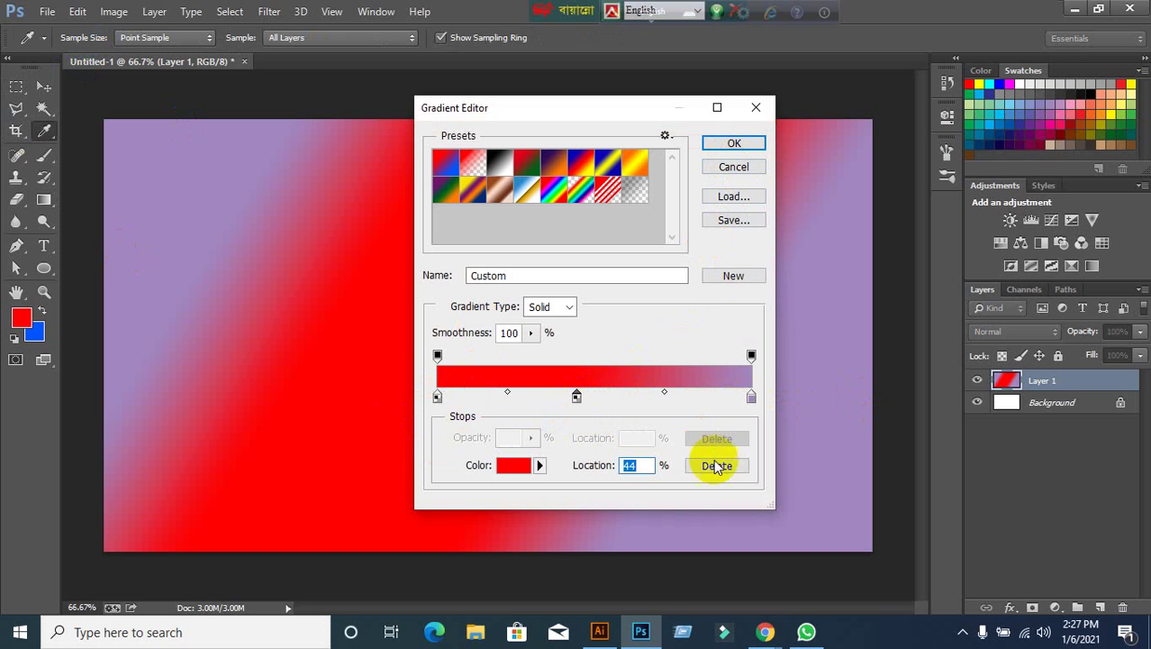
pyautogui.click(717, 465)
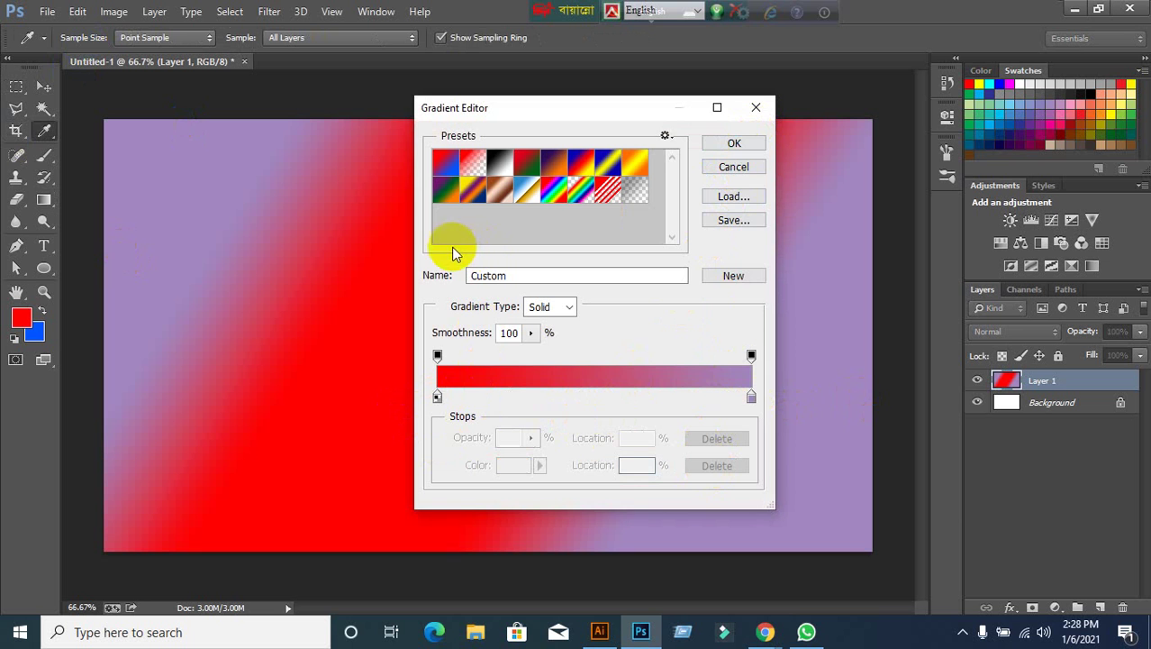
pyautogui.click(733, 144)
# Fill Layer 1 with the two-color reflected gradient as a narrow, steep red band, then check the color stops in the Gradient Editor.
pyautogui.moveTo(369, 236); pyautogui.dragTo(581, 360)
pyautogui.moveTo(466, 336); pyautogui.dragTo(617, 353)
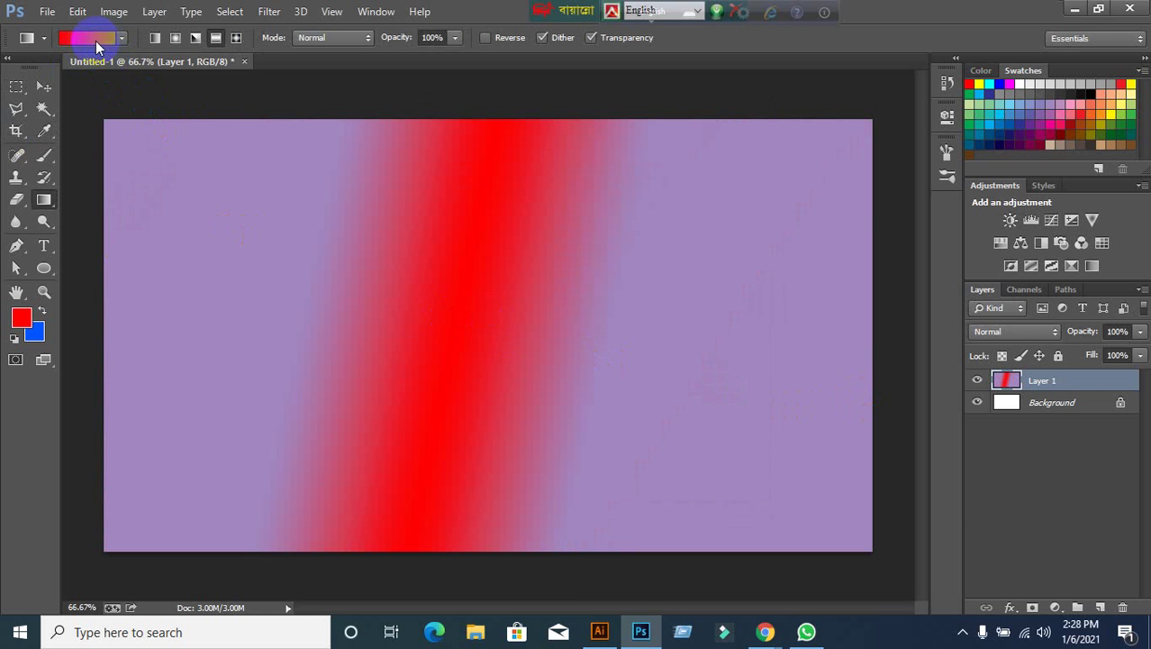
pyautogui.click(96, 41)
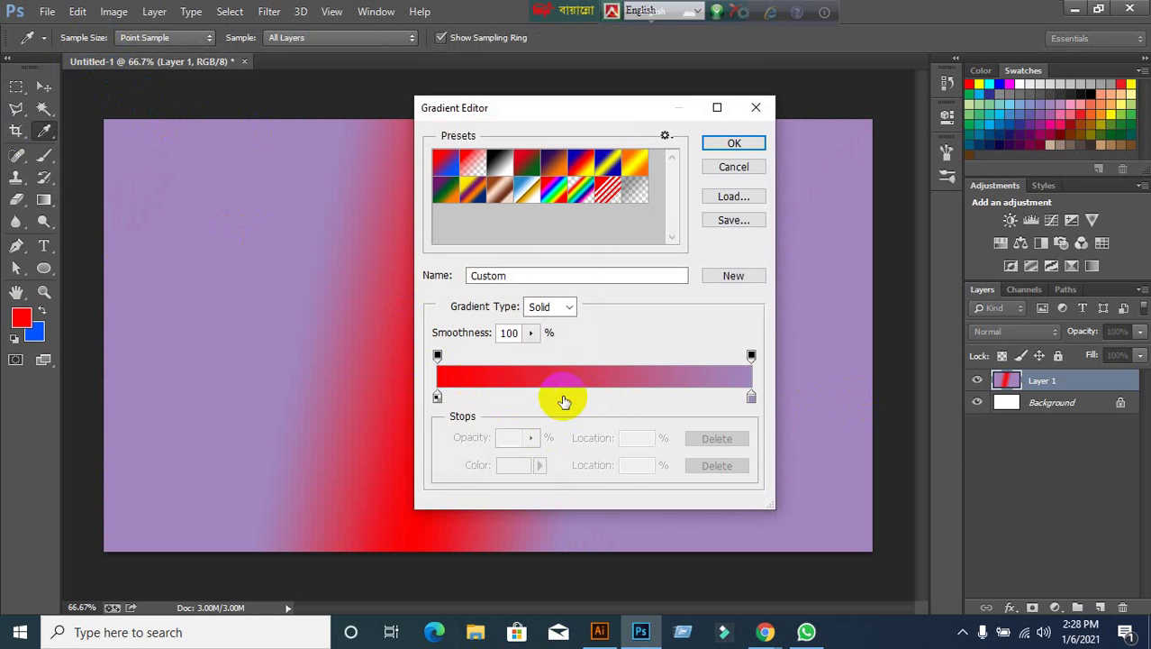
pyautogui.click(735, 144)
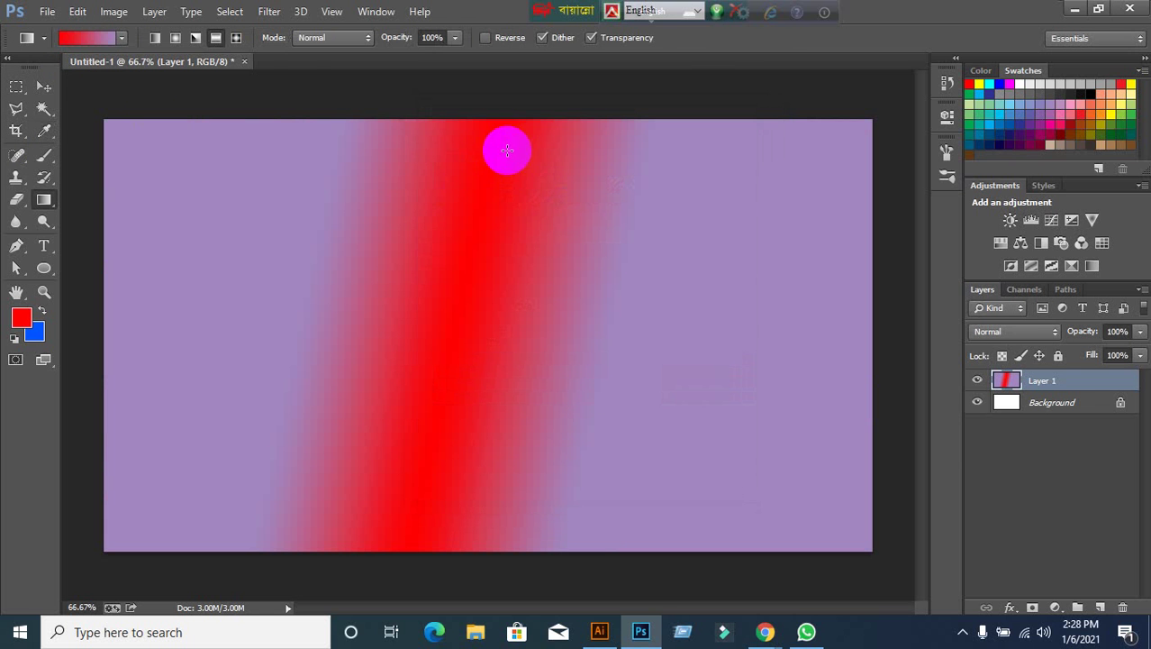
# Choose the Diamond gradient style and fill Layer 1 at various positions and sizes, finishing with a large red diamond in the upper left.
pyautogui.click(237, 39)
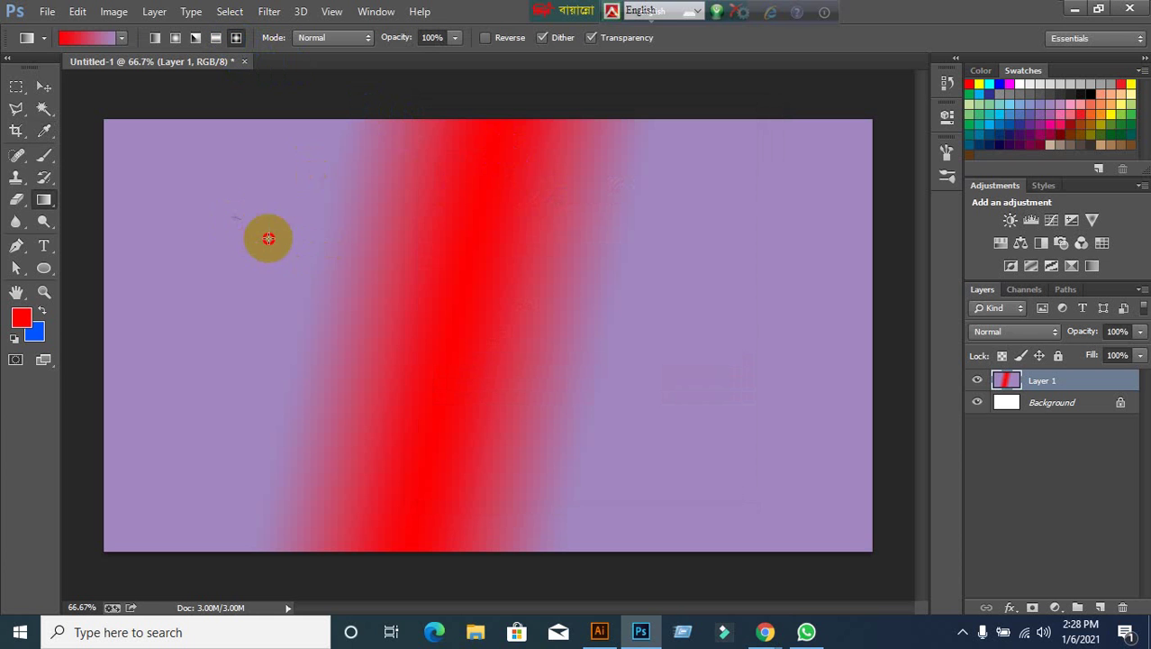
pyautogui.moveTo(268, 236); pyautogui.dragTo(379, 300)
pyautogui.moveTo(660, 245); pyautogui.dragTo(589, 311)
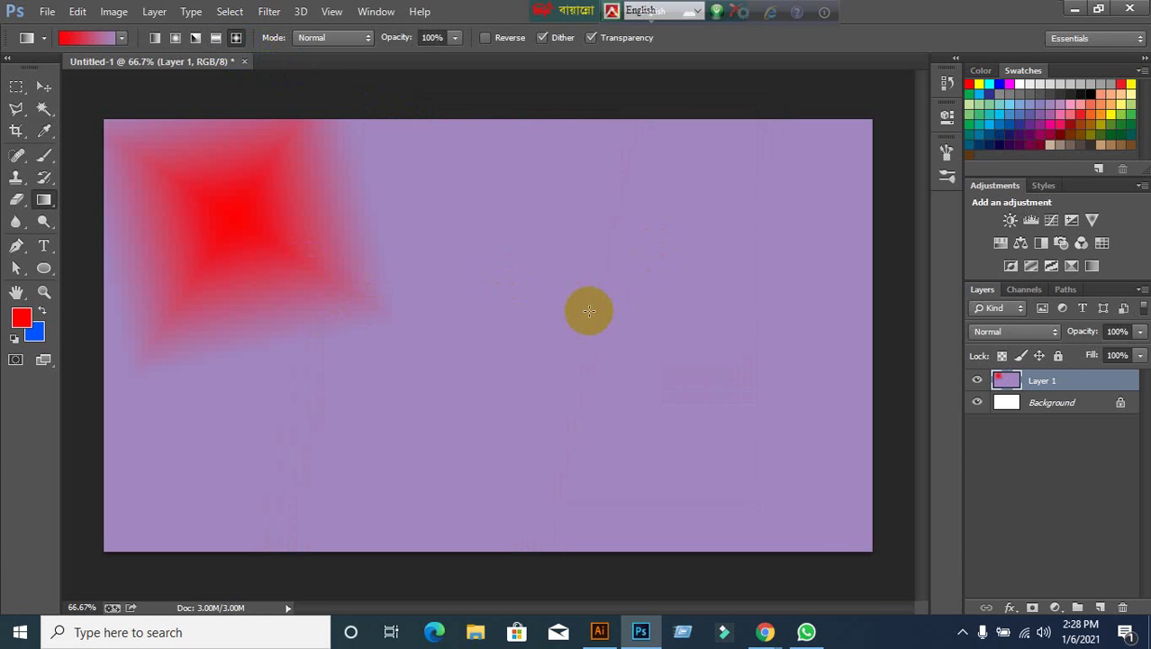
pyautogui.moveTo(539, 435); pyautogui.dragTo(443, 359)
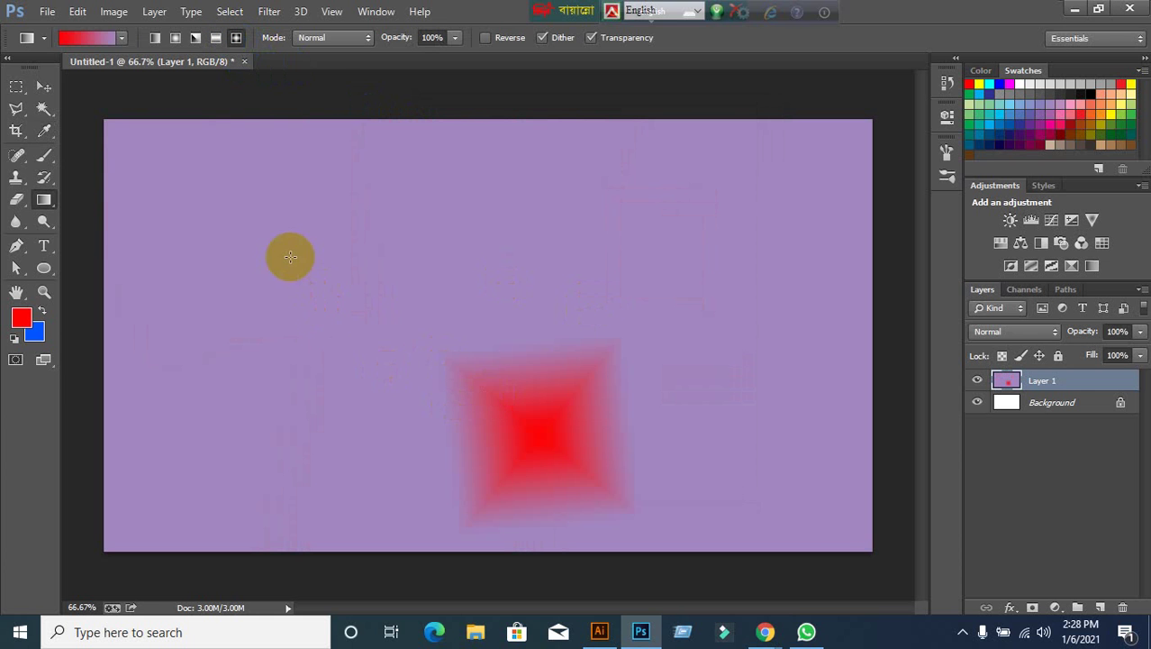
pyautogui.moveTo(289, 254); pyautogui.dragTo(487, 324)
pyautogui.moveTo(328, 232); pyautogui.dragTo(548, 286)
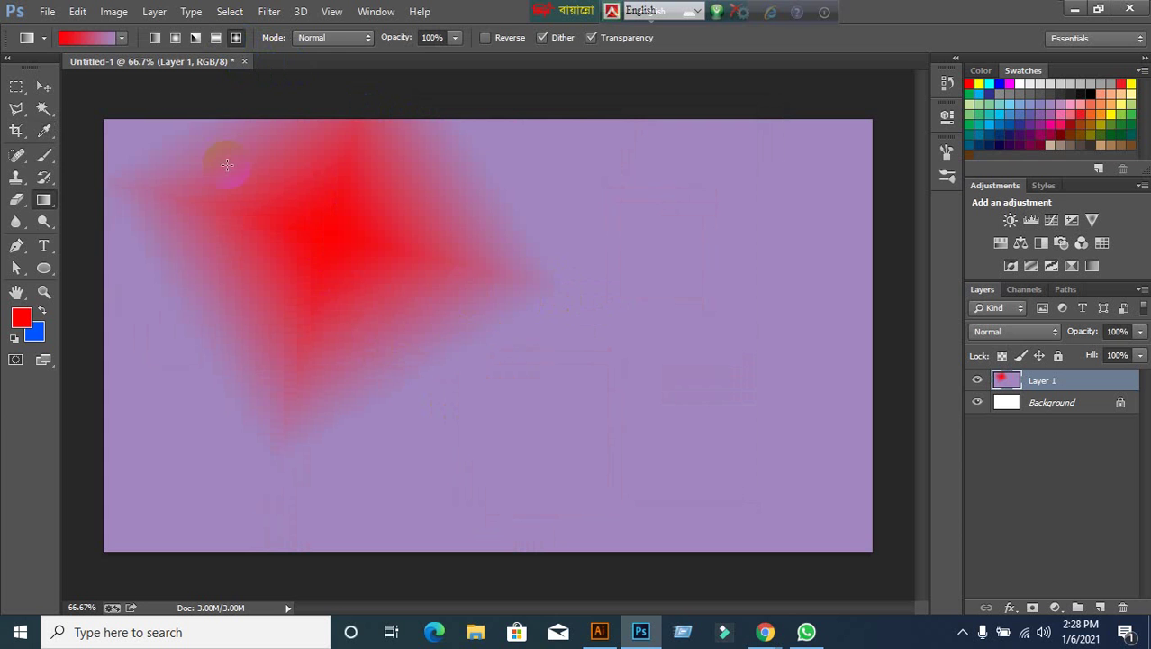
# Change the gradient's end color stop from the swatches to light green and accept the gradient.
pyautogui.click(106, 41)
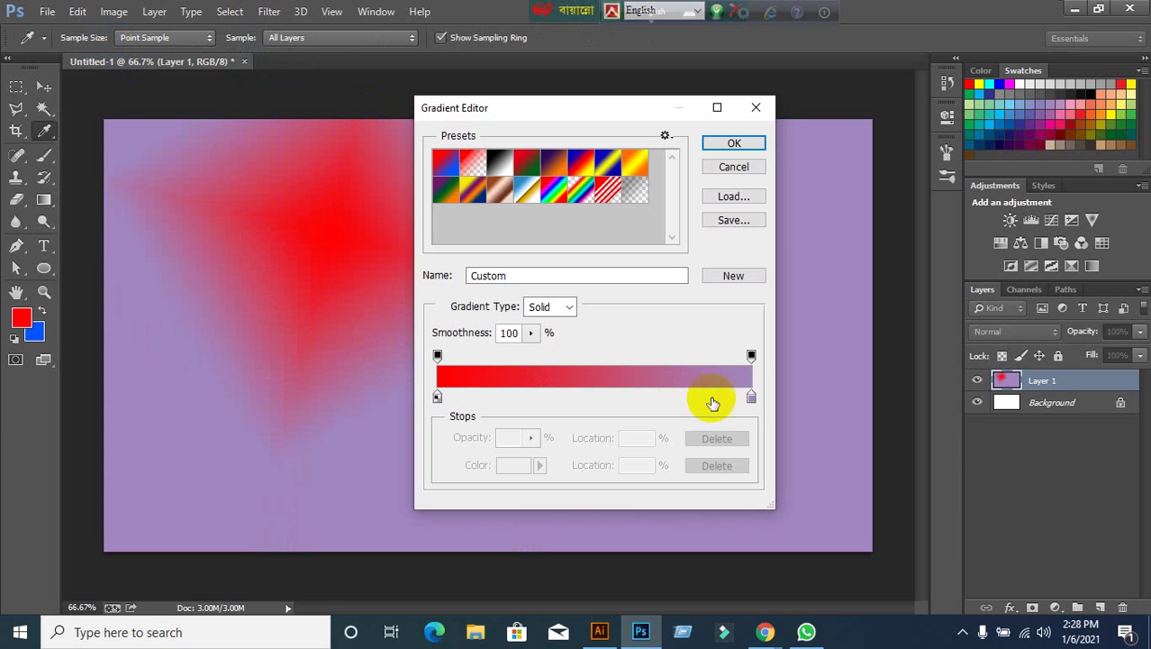
pyautogui.click(752, 401)
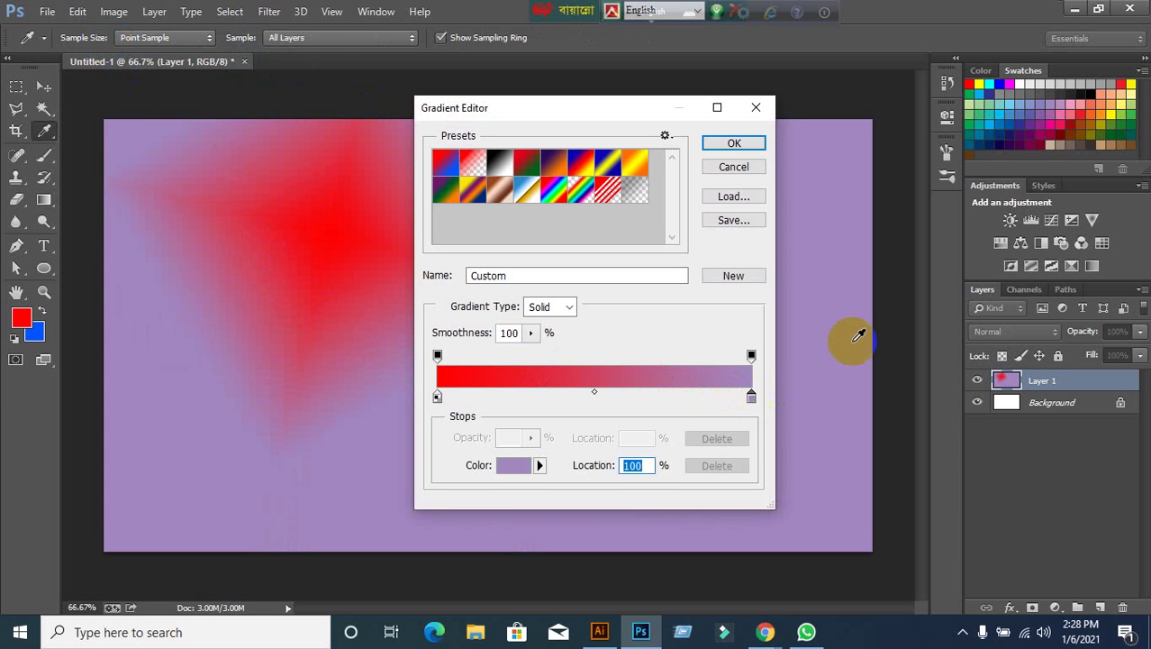
pyautogui.click(1070, 114)
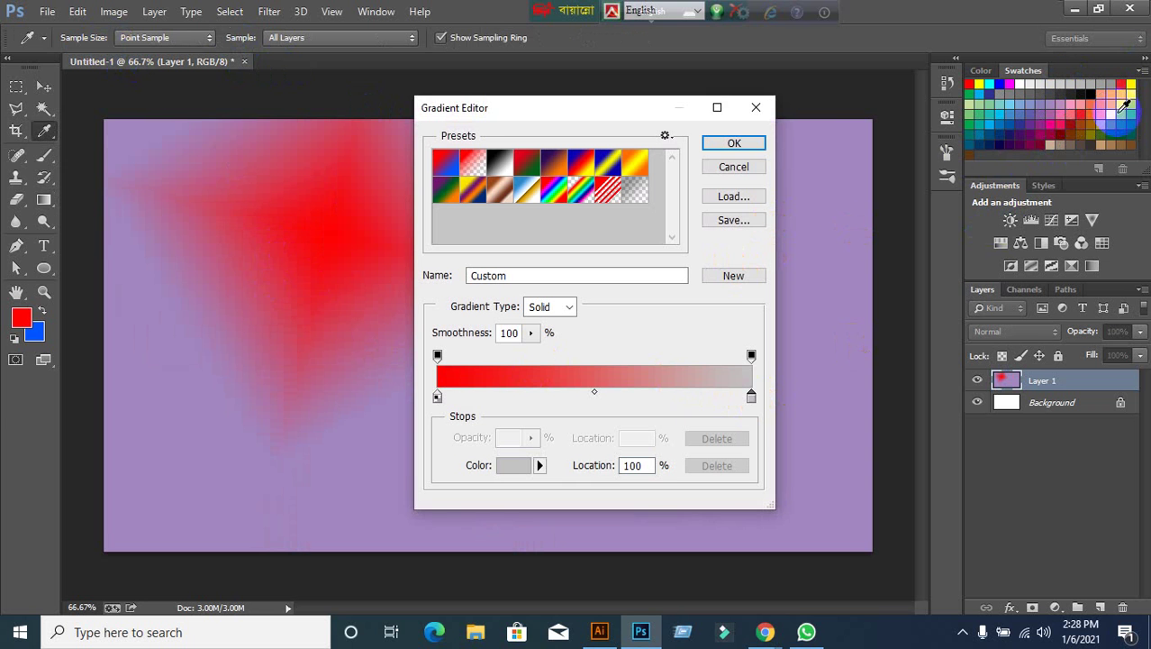
pyautogui.click(1120, 112)
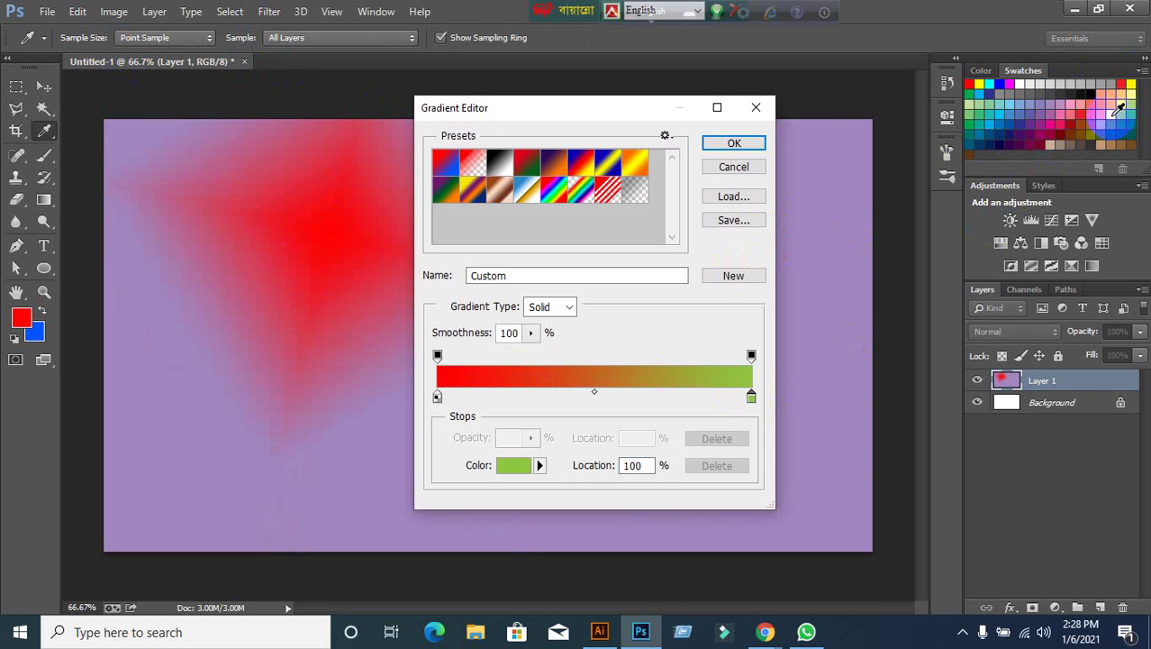
pyautogui.click(734, 145)
# Fill Layer 1 with red-to-green diamond gradients of different sizes, finishing with a medium red diamond at the lower left.
pyautogui.moveTo(471, 263); pyautogui.dragTo(500, 284)
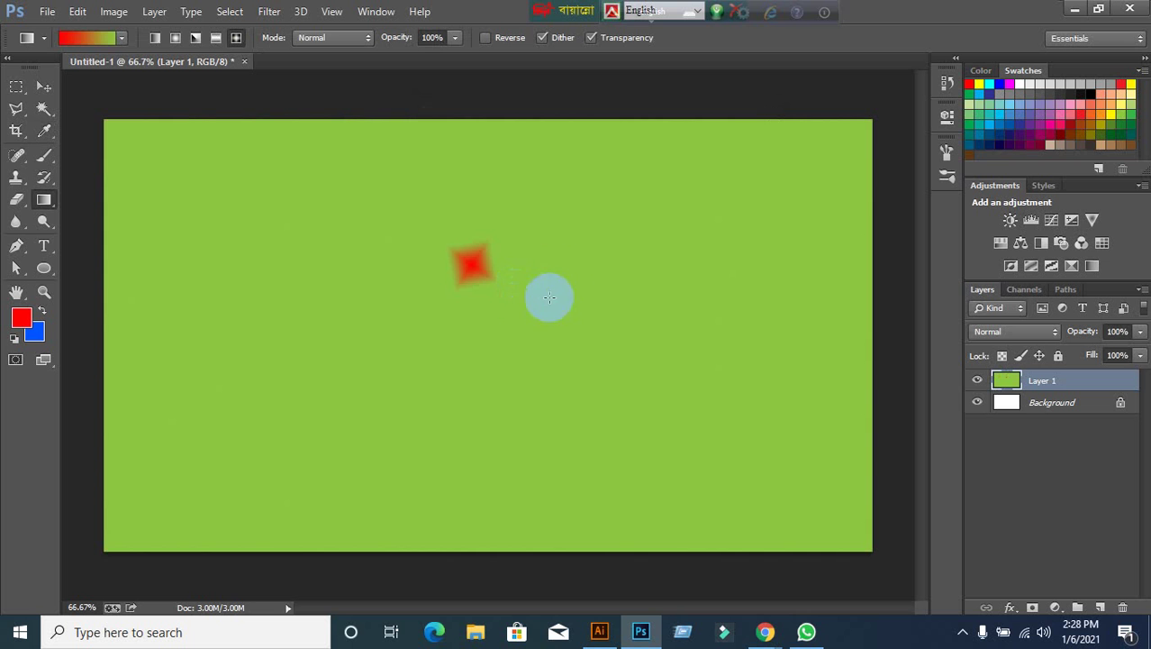
pyautogui.moveTo(617, 245); pyautogui.dragTo(629, 252)
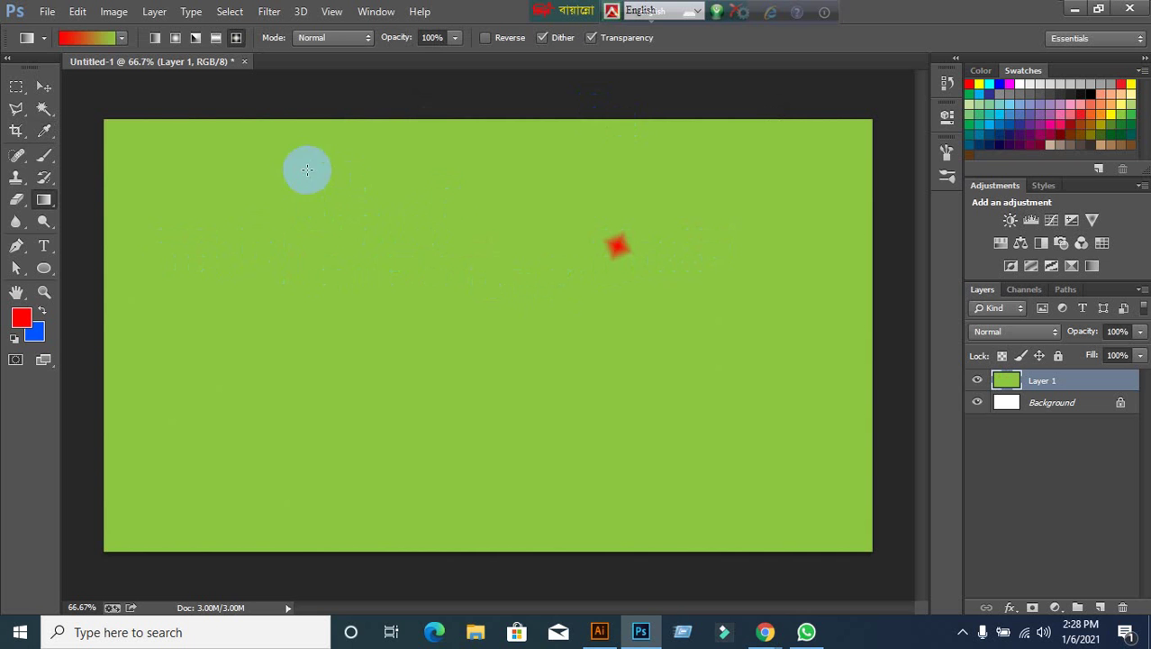
pyautogui.moveTo(303, 167); pyautogui.dragTo(390, 291)
pyautogui.moveTo(357, 330); pyautogui.dragTo(413, 340)
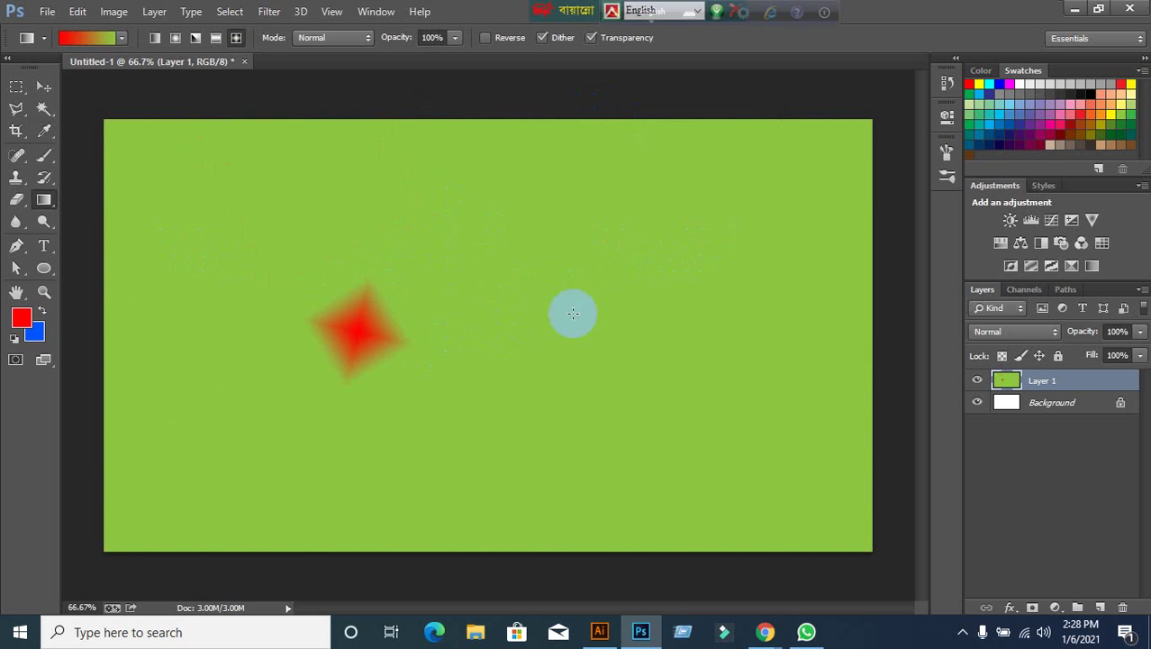
pyautogui.moveTo(615, 295); pyautogui.dragTo(557, 324)
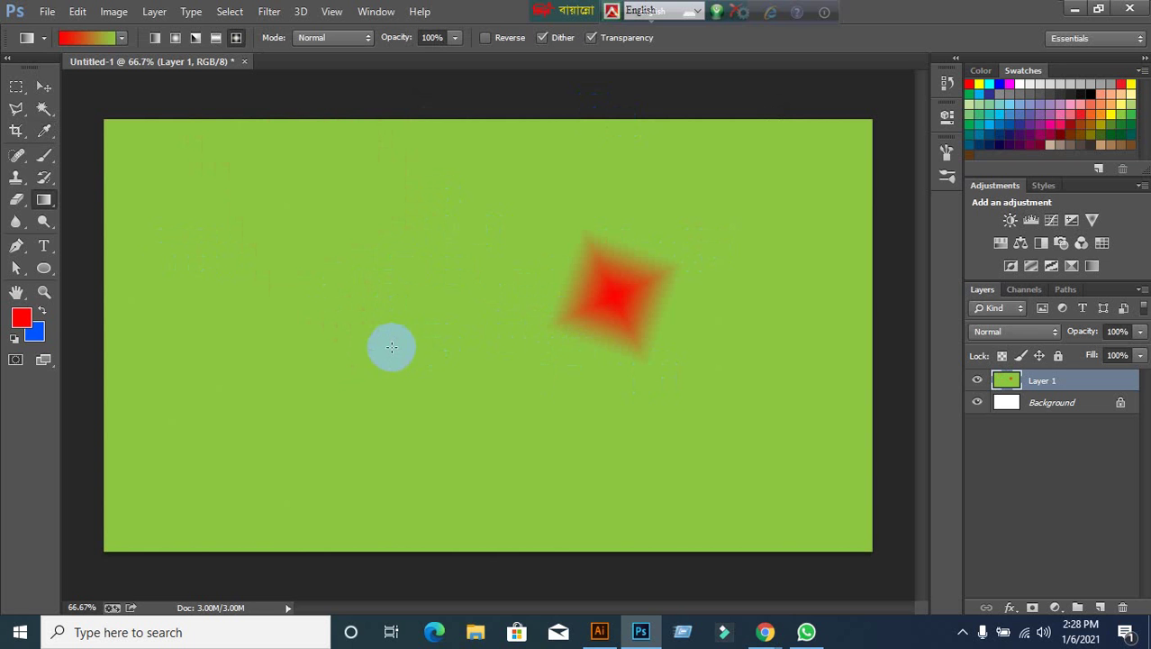
pyautogui.moveTo(391, 345); pyautogui.dragTo(347, 326)
pyautogui.moveTo(323, 372); pyautogui.dragTo(424, 305)
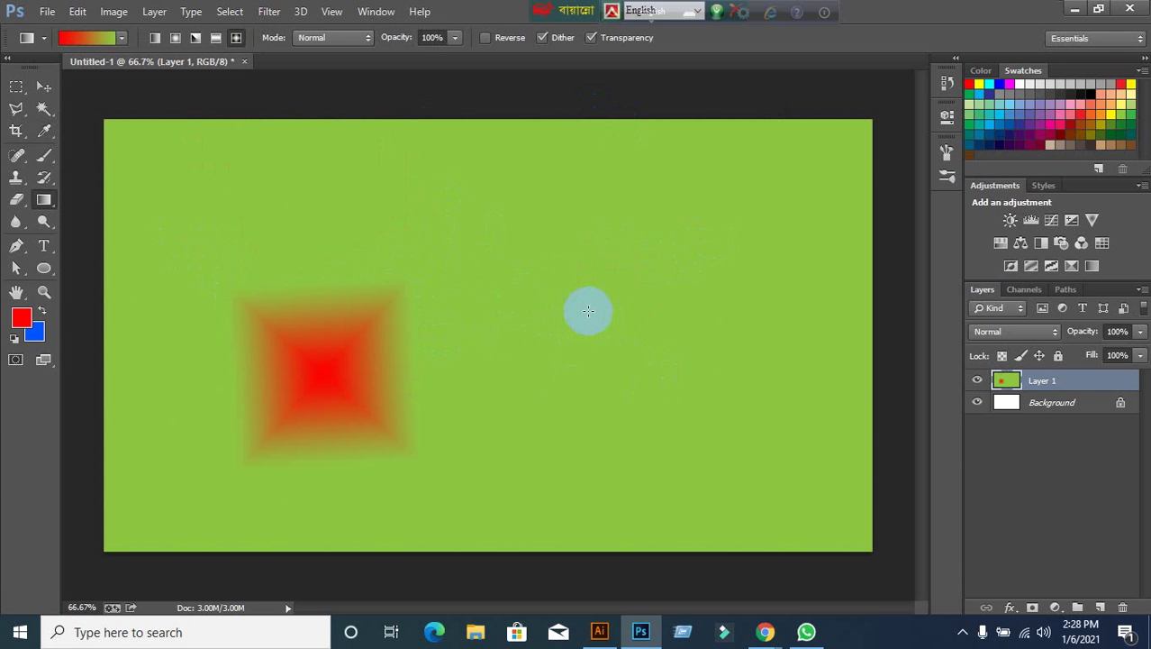
# Turn off the gradient's Transparency option and fill Layer 1 with red-on-green diamonds, finishing with a larger one at the upper left.
pyautogui.click(592, 38)
pyautogui.moveTo(570, 218); pyautogui.dragTo(650, 268)
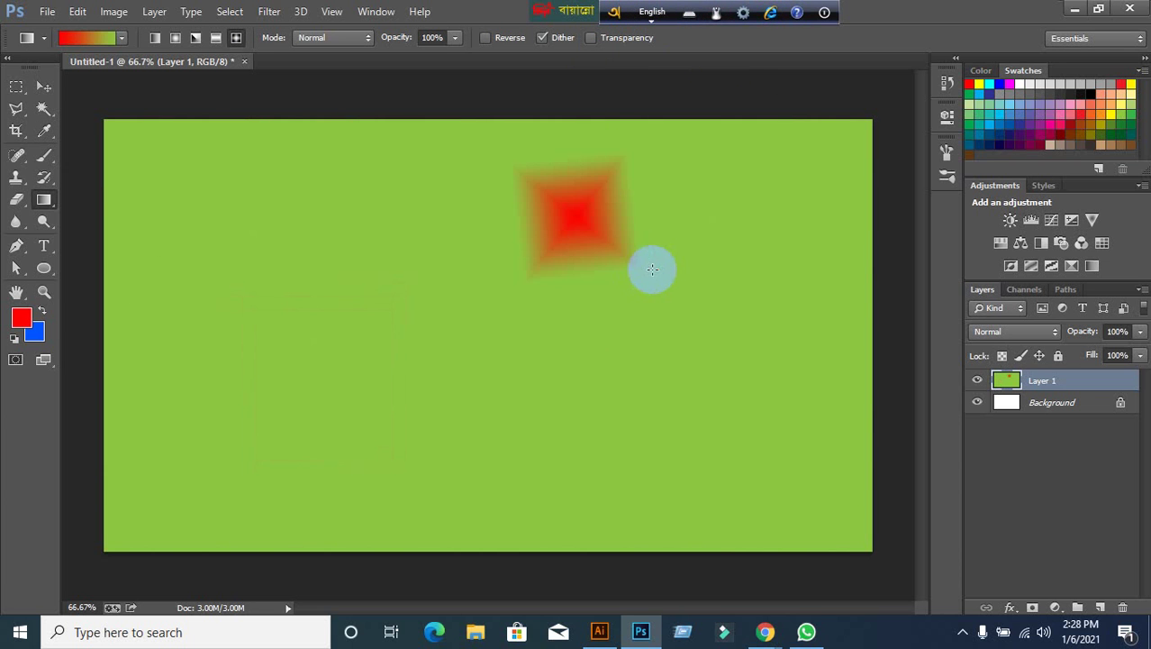
pyautogui.moveTo(297, 281); pyautogui.dragTo(450, 350)
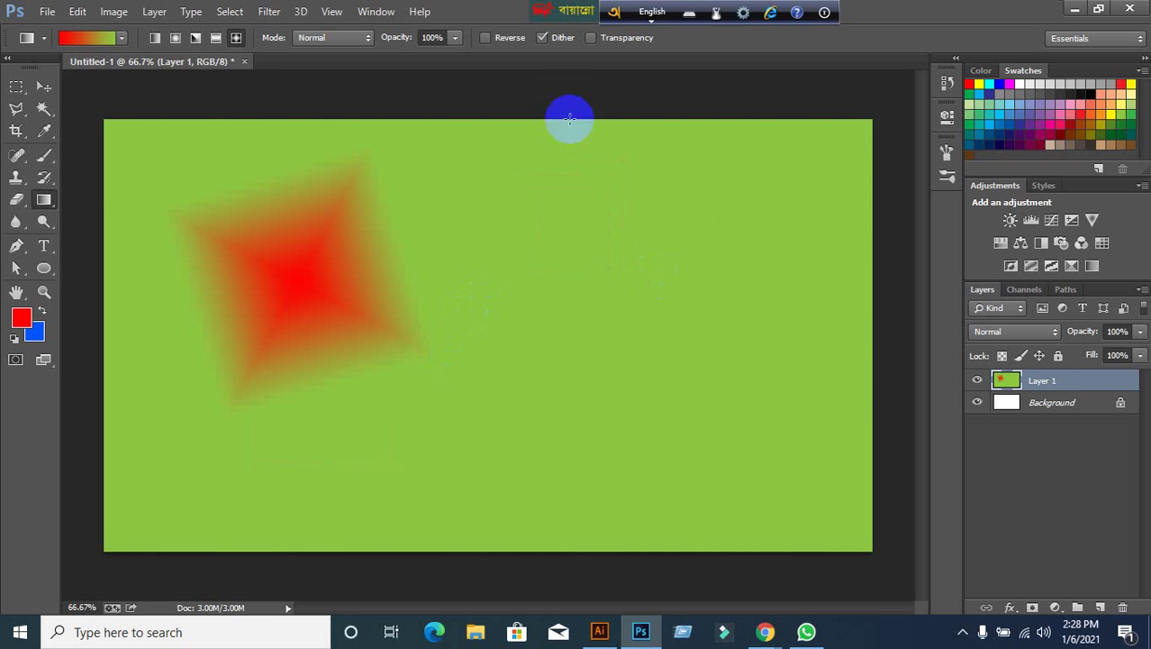
# Turn the gradient's Transparency option back on and switch to the Move tool.
pyautogui.click(592, 38)
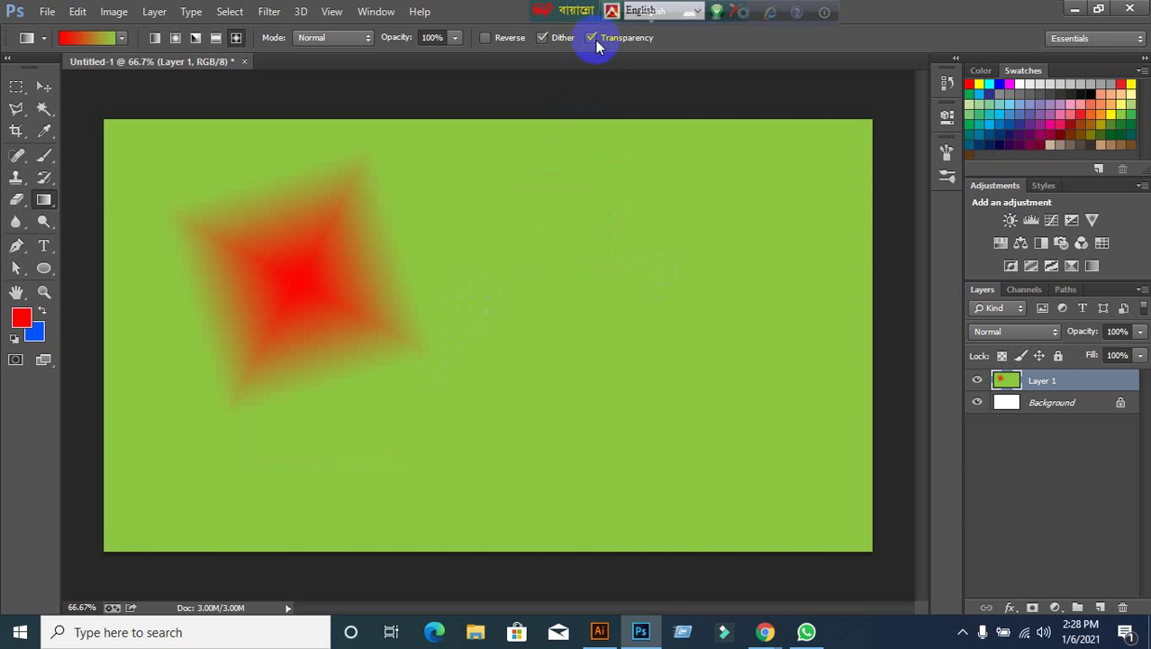
pyautogui.click(44, 87)
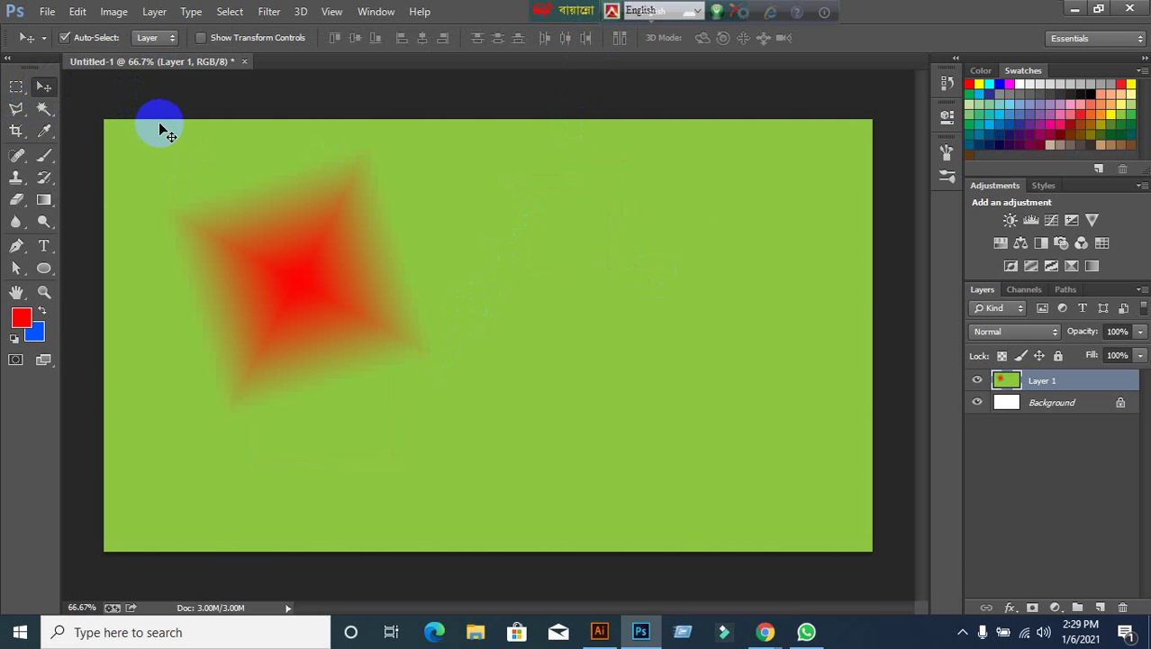
# Undo the recent diamond gradient fills on Layer 1 step by step, and delete Layer 1 from the document.
pyautogui.hotkey('ctrl', 'alt', 'z')
pyautogui.hotkey('ctrl', 'alt', 'z')
pyautogui.hotkey('ctrl', 'alt', 'z')
pyautogui.hotkey('ctrl', 'alt', 'z')
pyautogui.hotkey('ctrl', 'alt', 'z')
pyautogui.hotkey('ctrl', 'alt', 'z')
pyautogui.hotkey('ctrl', 'alt', 'z')
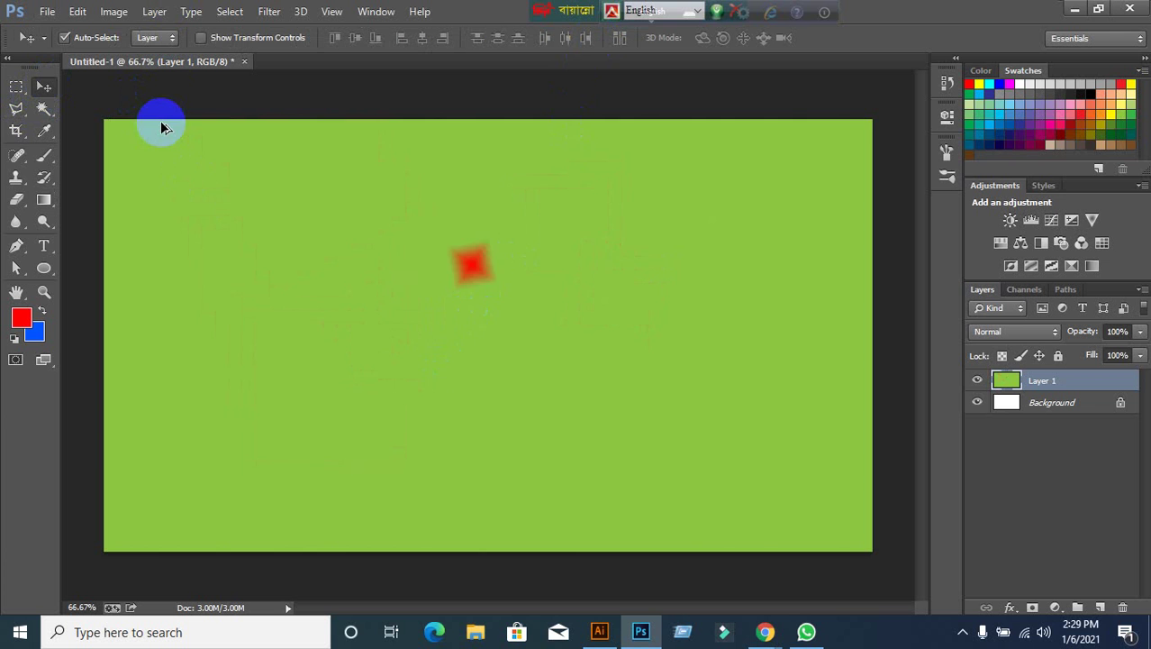
pyautogui.hotkey('ctrl', 'alt', 'z')
pyautogui.hotkey('ctrl', 'alt', 'z')
pyautogui.hotkey('ctrl', 'alt', 'z')
pyautogui.hotkey('ctrl', 'alt', 'z')
pyautogui.hotkey('ctrl', 'alt', 'z')
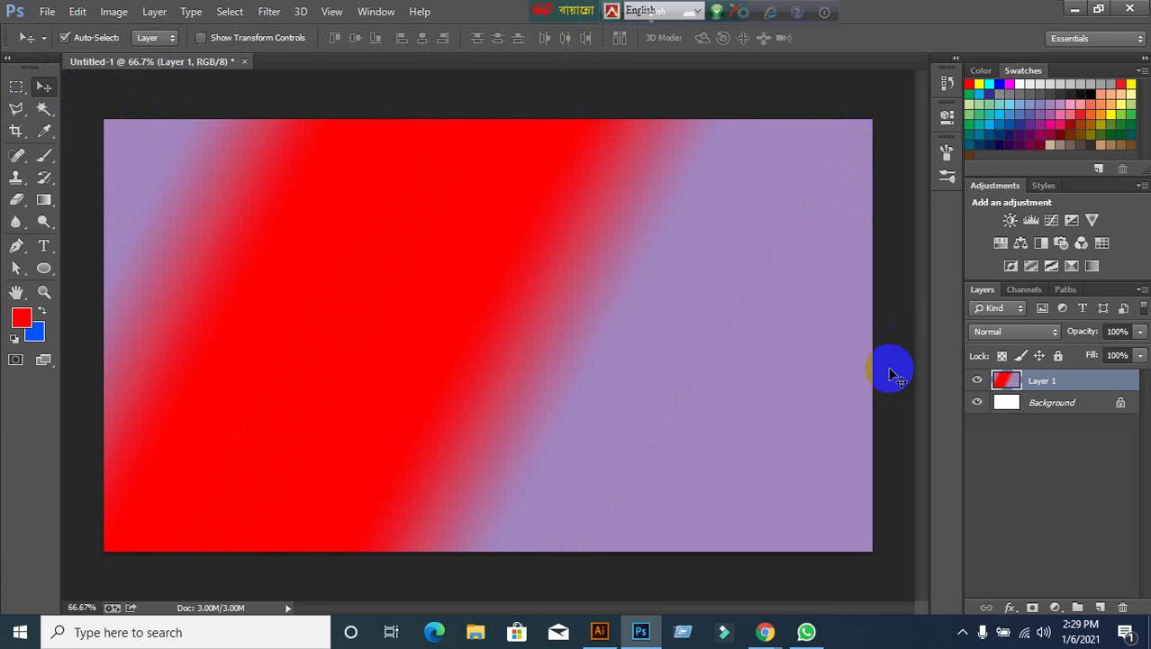
pyautogui.click(1120, 608)
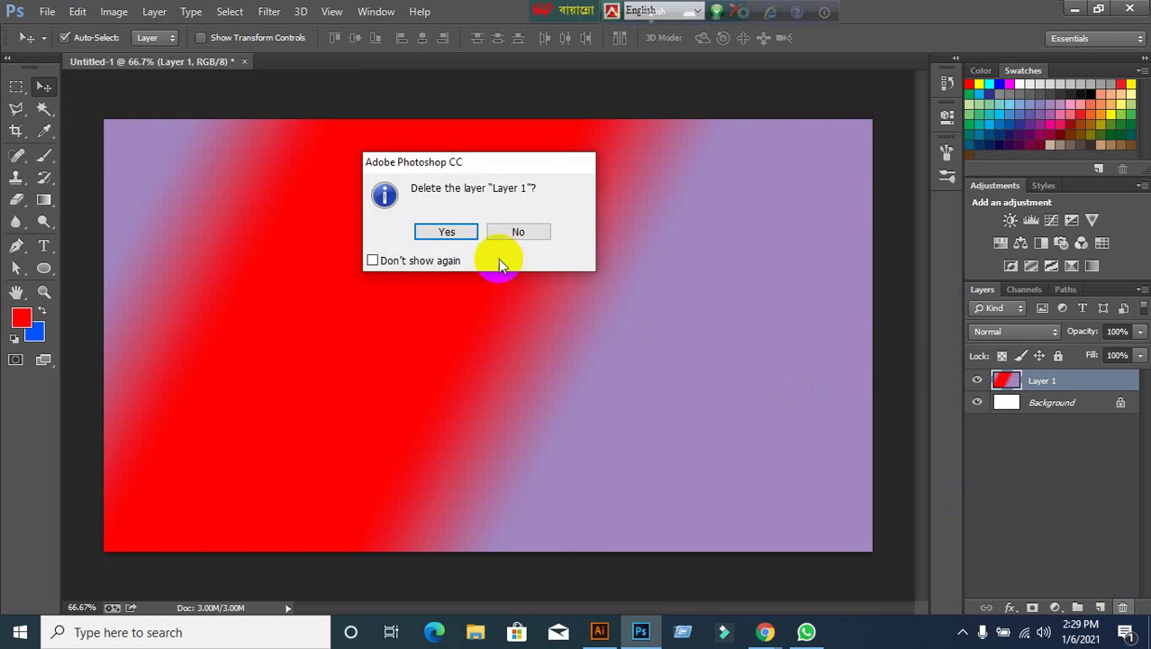
pyautogui.click(466, 238)
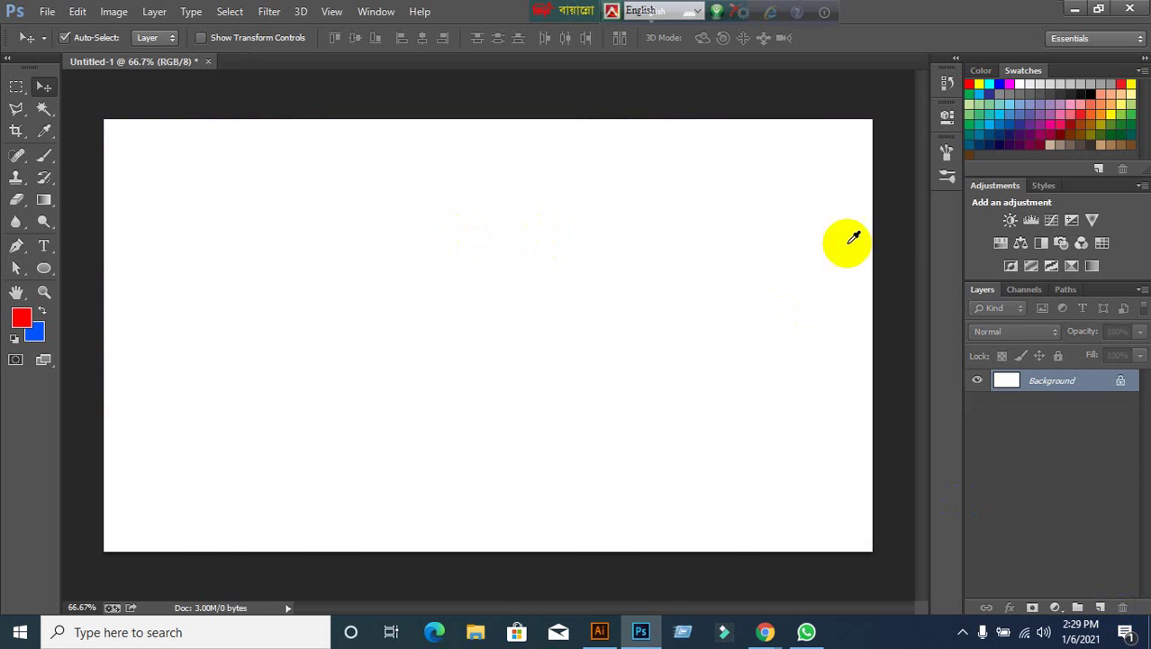
# Preview the pexels photo of the man jumping by the sea from the desktop, and open it in Photoshop as its own document.
pyautogui.click(1084, 9)
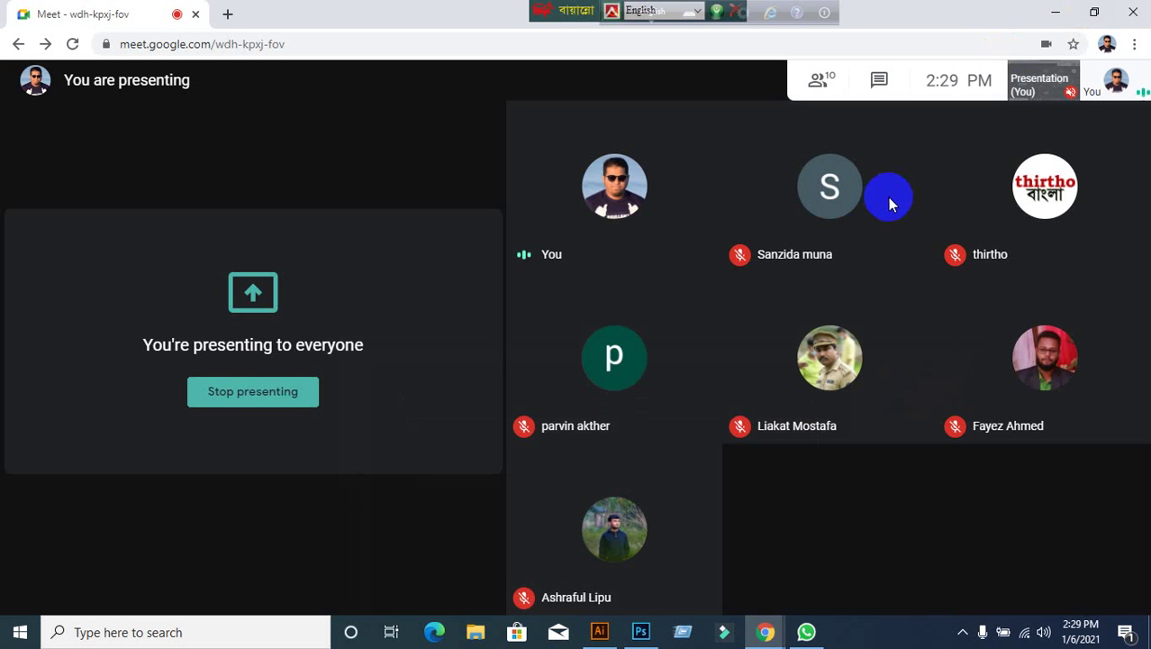
pyautogui.click(1039, 18)
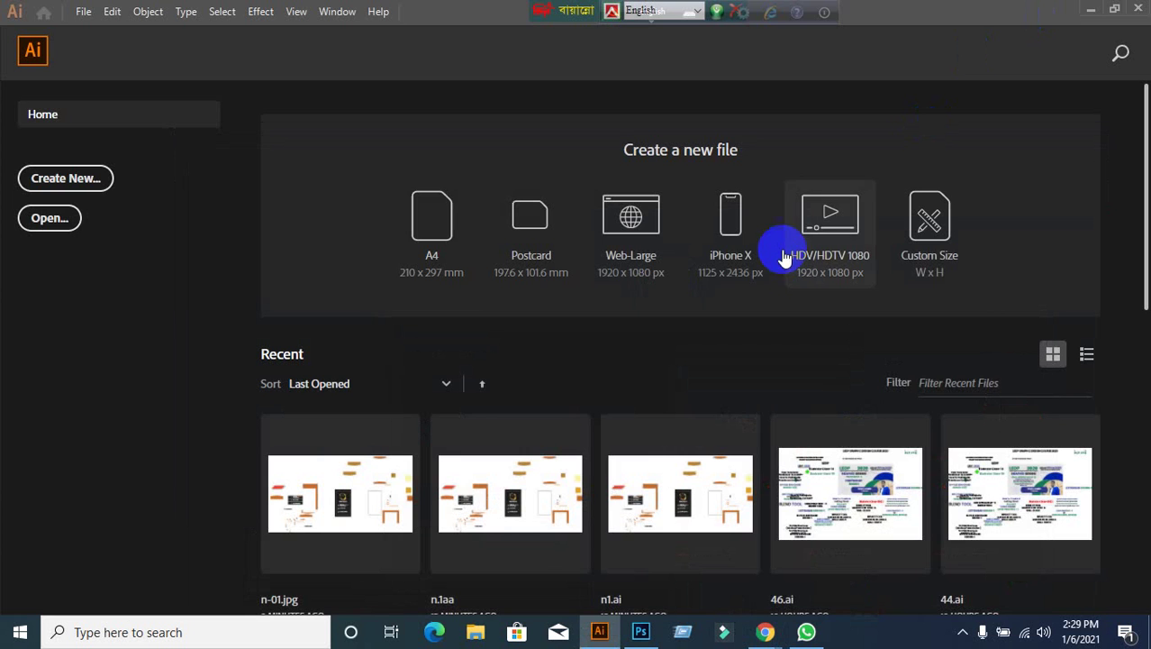
pyautogui.click(1092, 10)
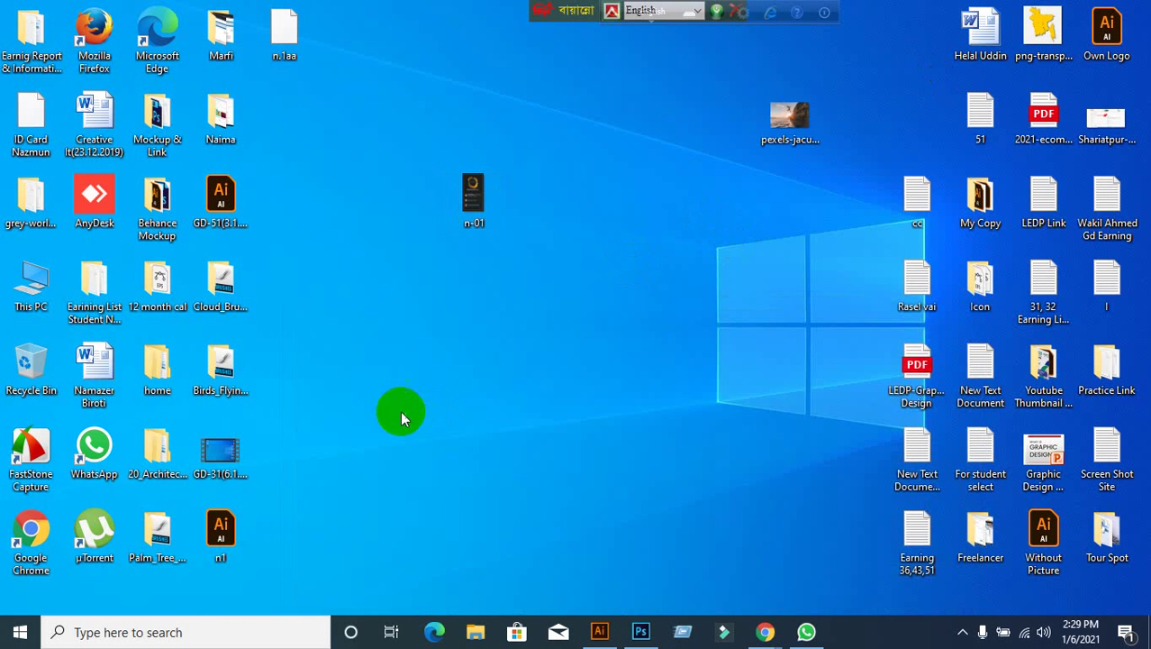
pyautogui.doubleClick(790, 122)
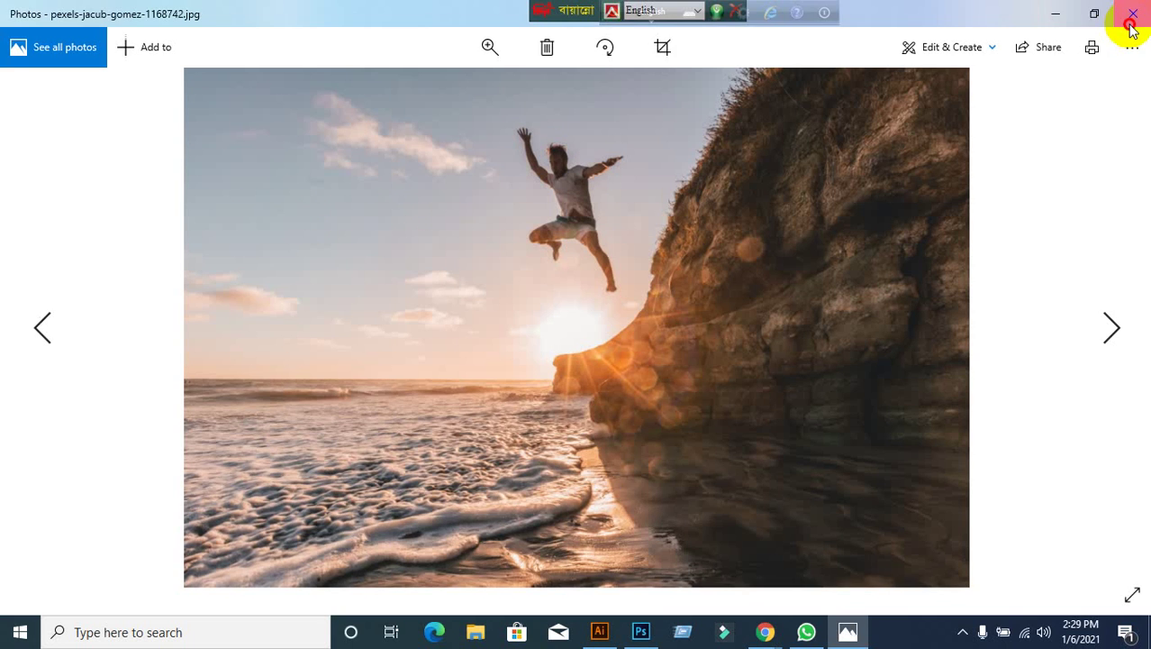
pyautogui.click(1130, 15)
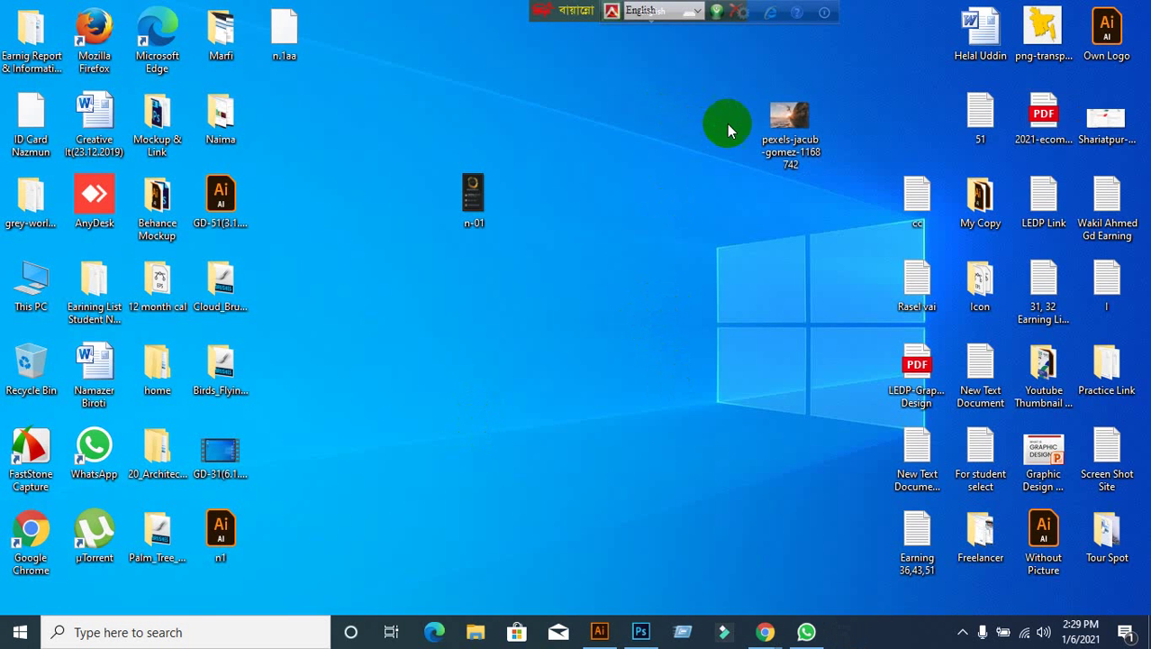
pyautogui.moveTo(792, 113); pyautogui.dragTo(555, 167)
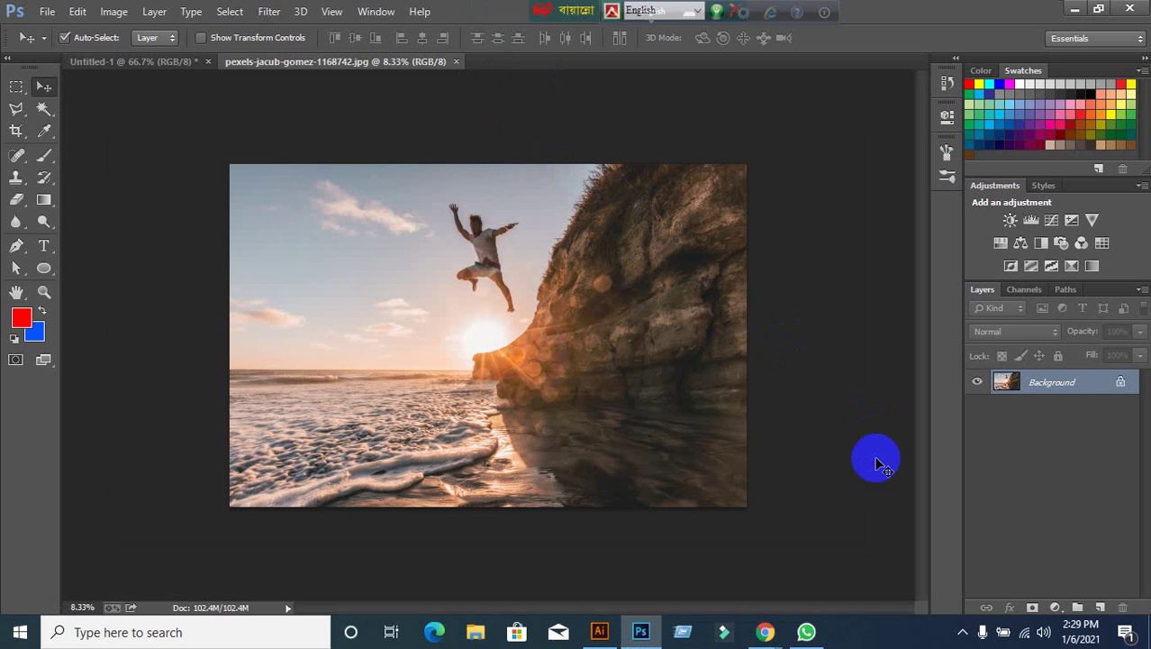
# Add a new layer above the photo and fill it with red-to-green diamond gradients, the last one spanning horizontally from the left to the right edge.
pyautogui.click(1100, 607)
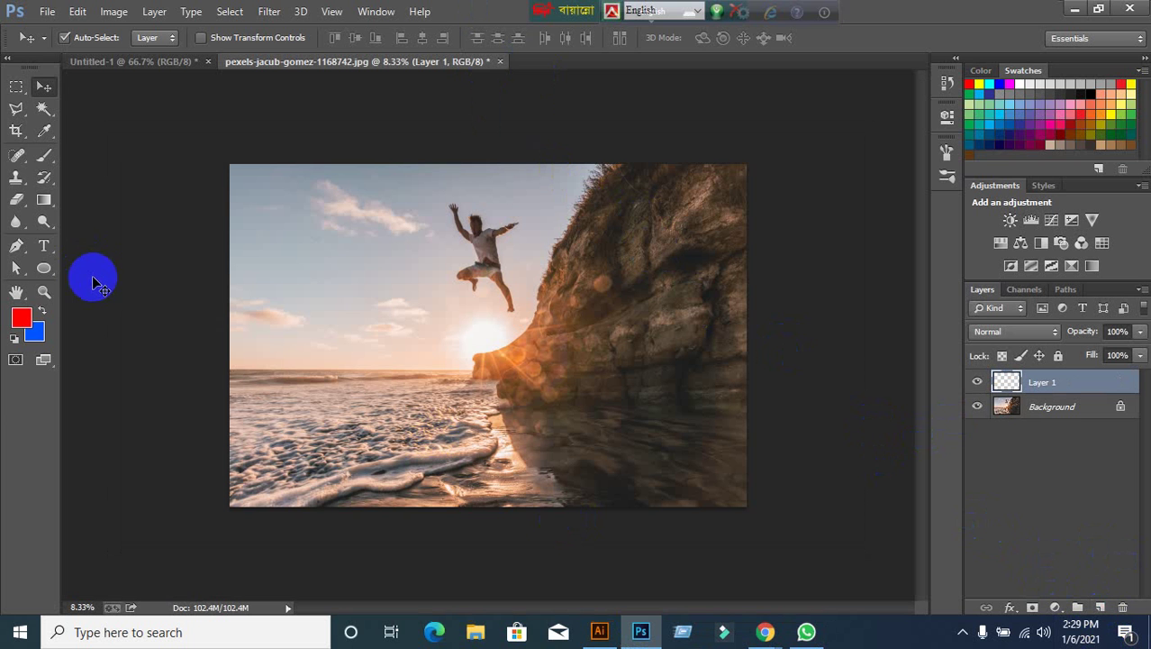
pyautogui.click(44, 200)
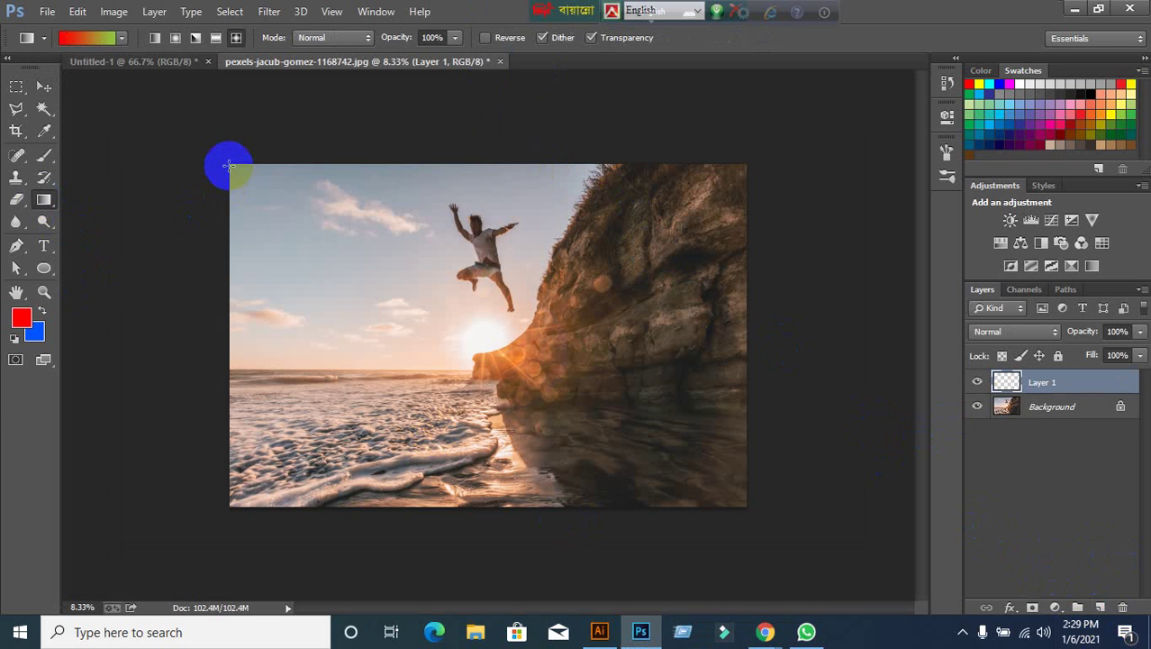
pyautogui.moveTo(228, 165); pyautogui.dragTo(702, 453)
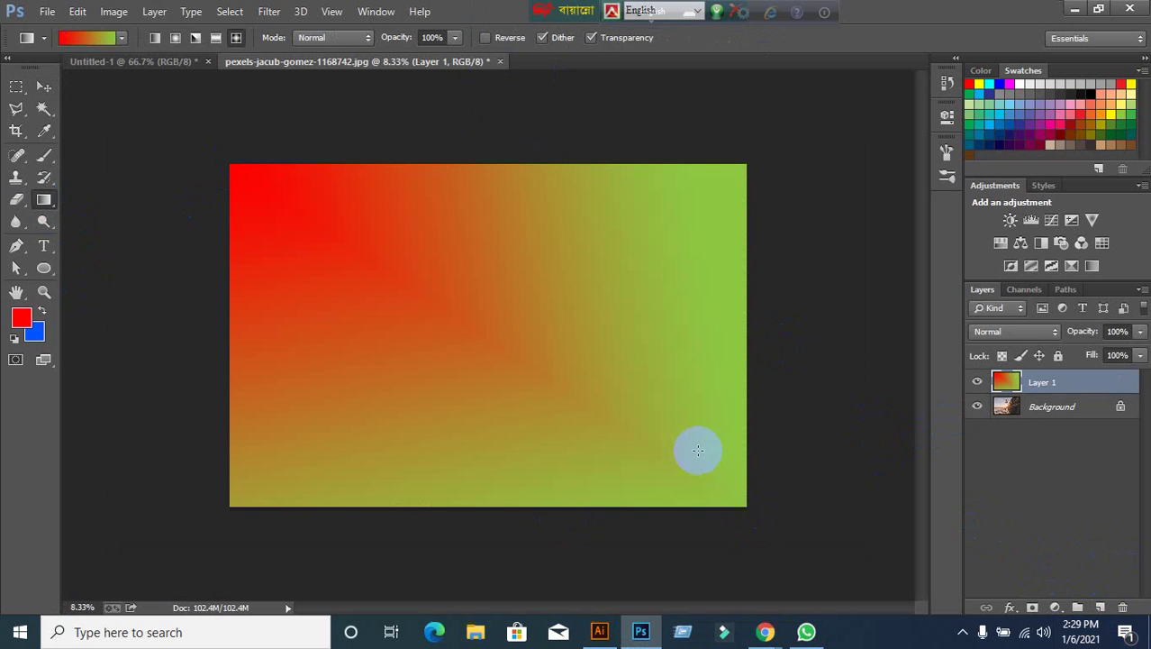
pyautogui.moveTo(225, 316); pyautogui.dragTo(754, 319)
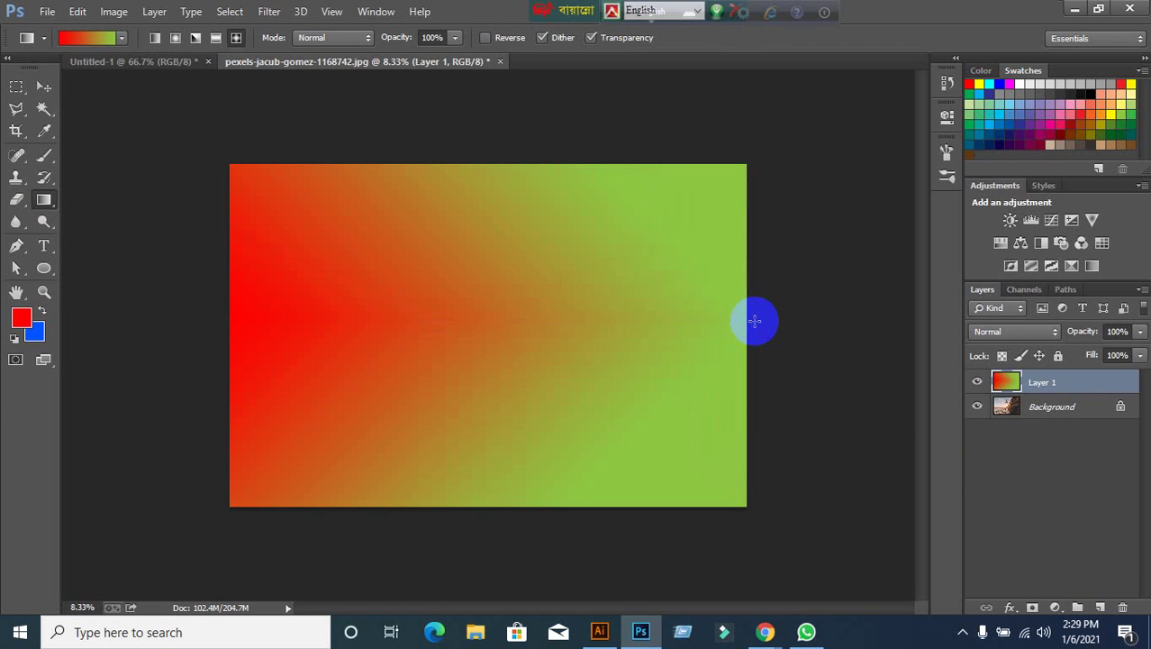
# Try the Darken, Color Burn, Darker Color and Color Dodge blend modes on Layer 1.
pyautogui.click(1028, 331)
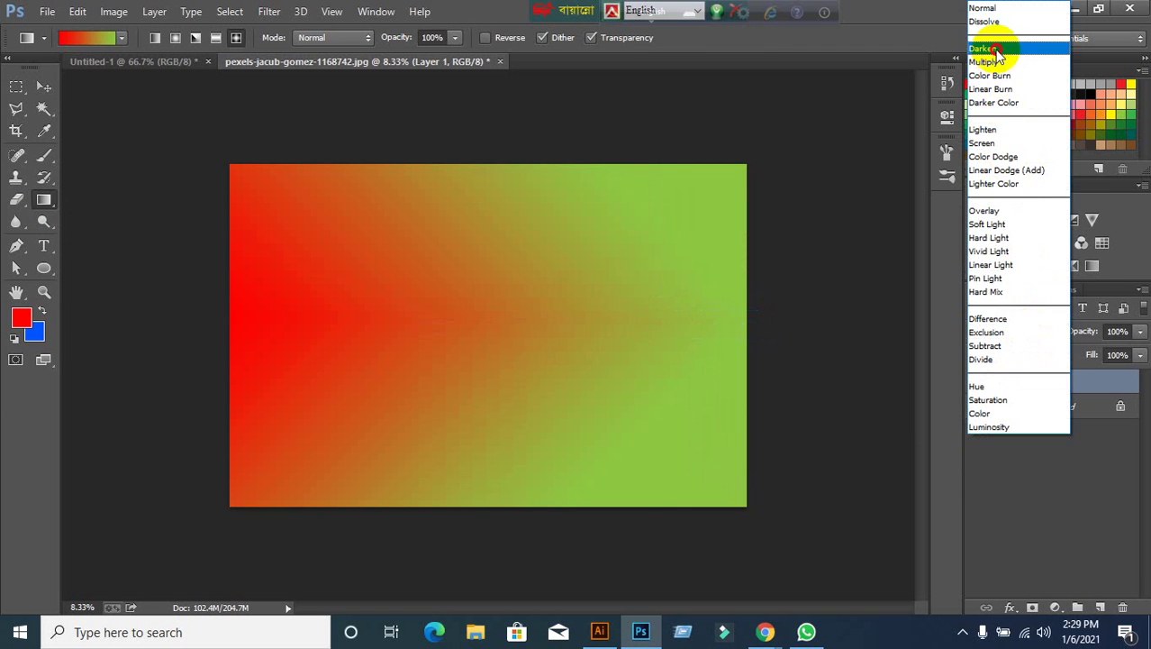
pyautogui.click(983, 48)
pyautogui.click(997, 333)
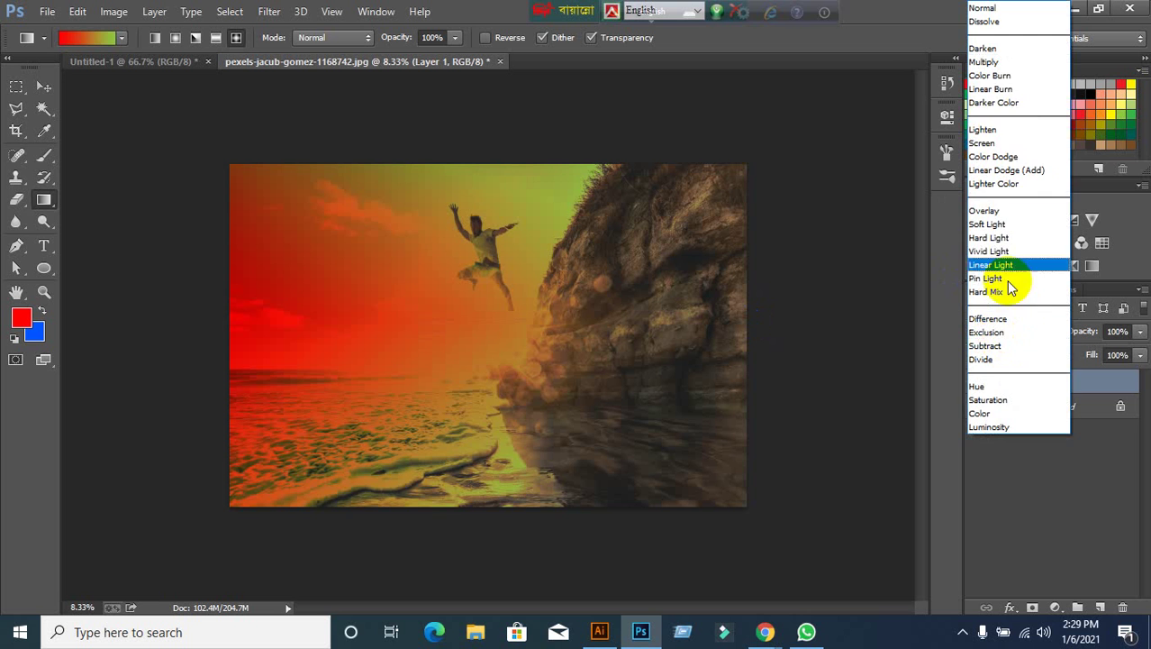
pyautogui.click(989, 77)
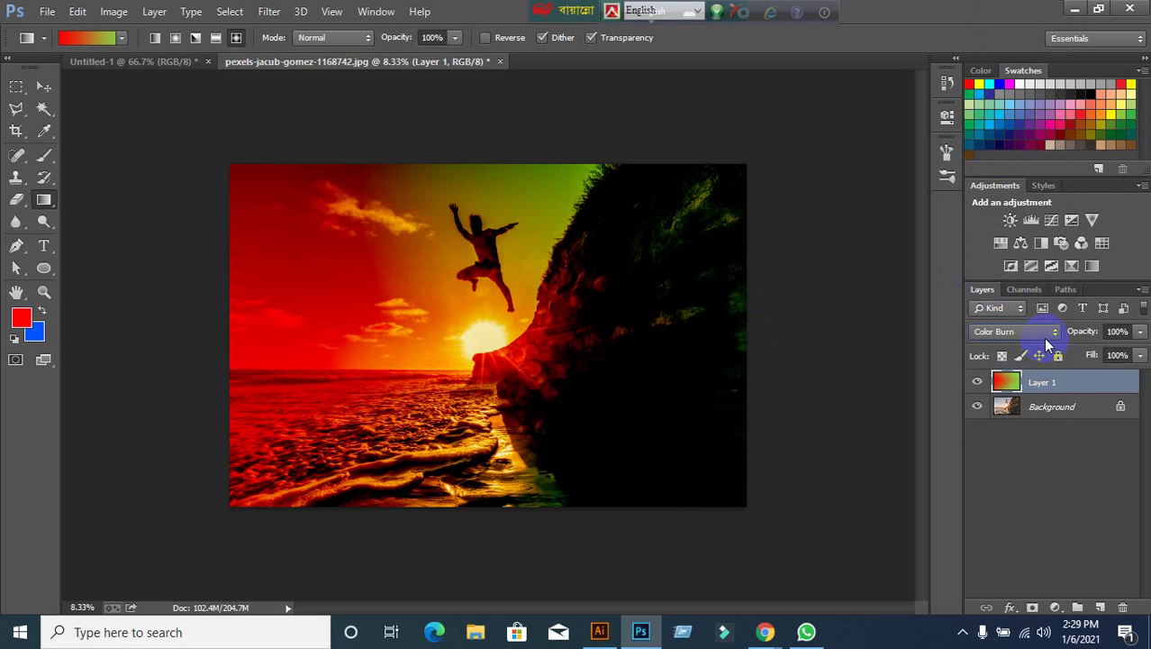
pyautogui.click(1038, 331)
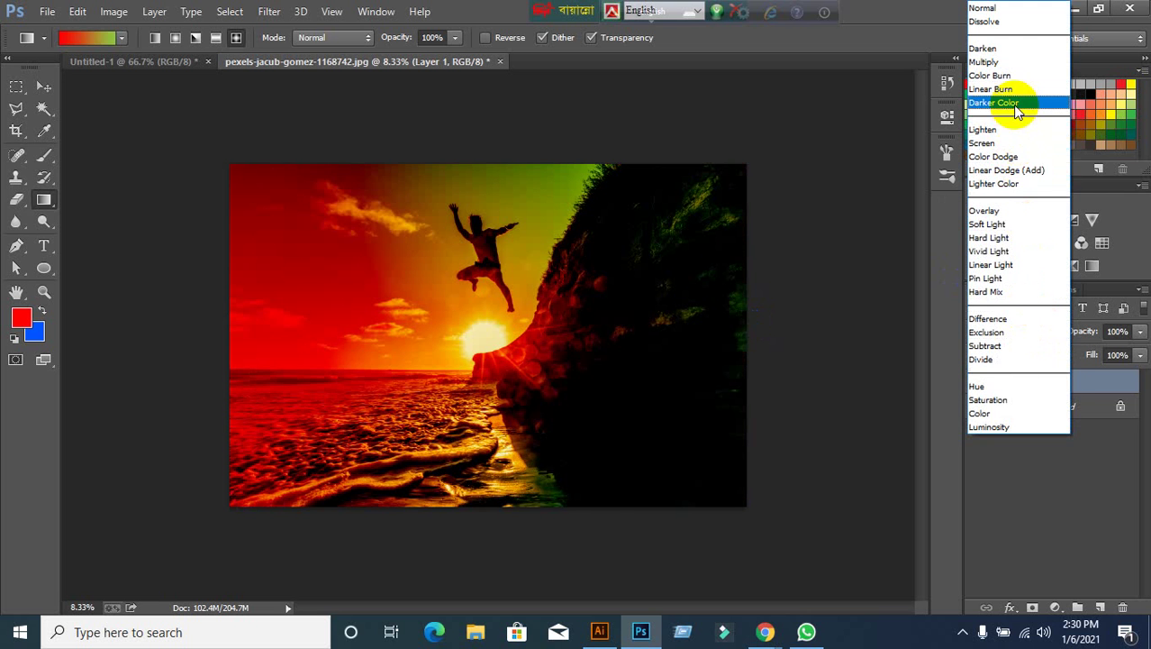
pyautogui.click(1015, 102)
pyautogui.click(1021, 332)
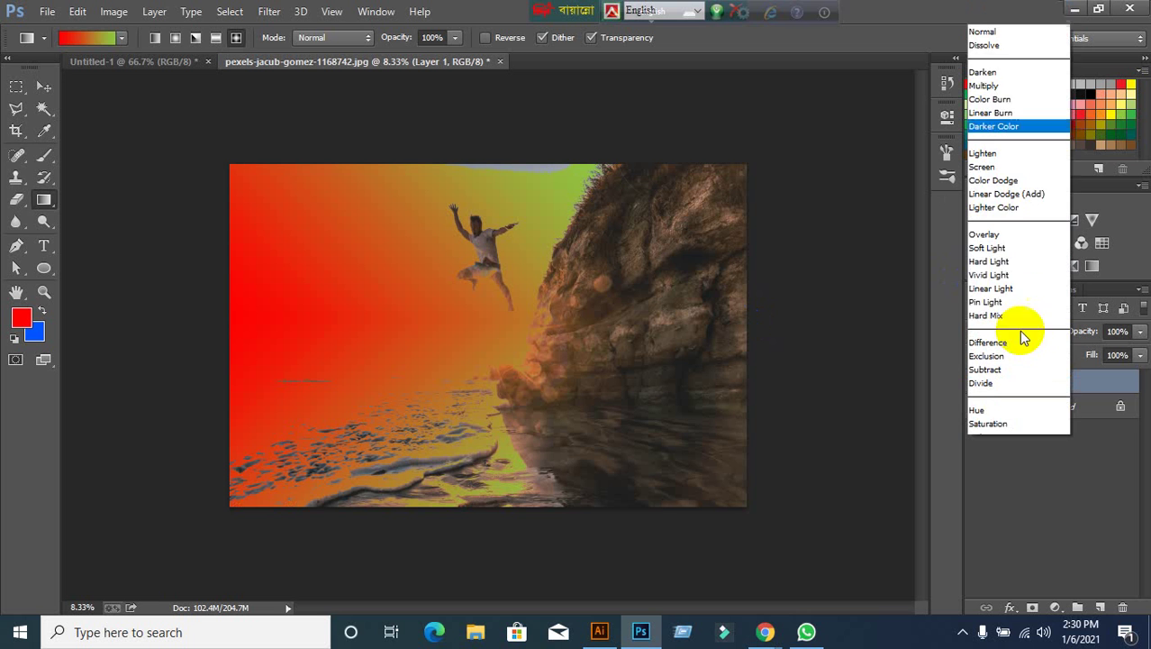
pyautogui.click(994, 156)
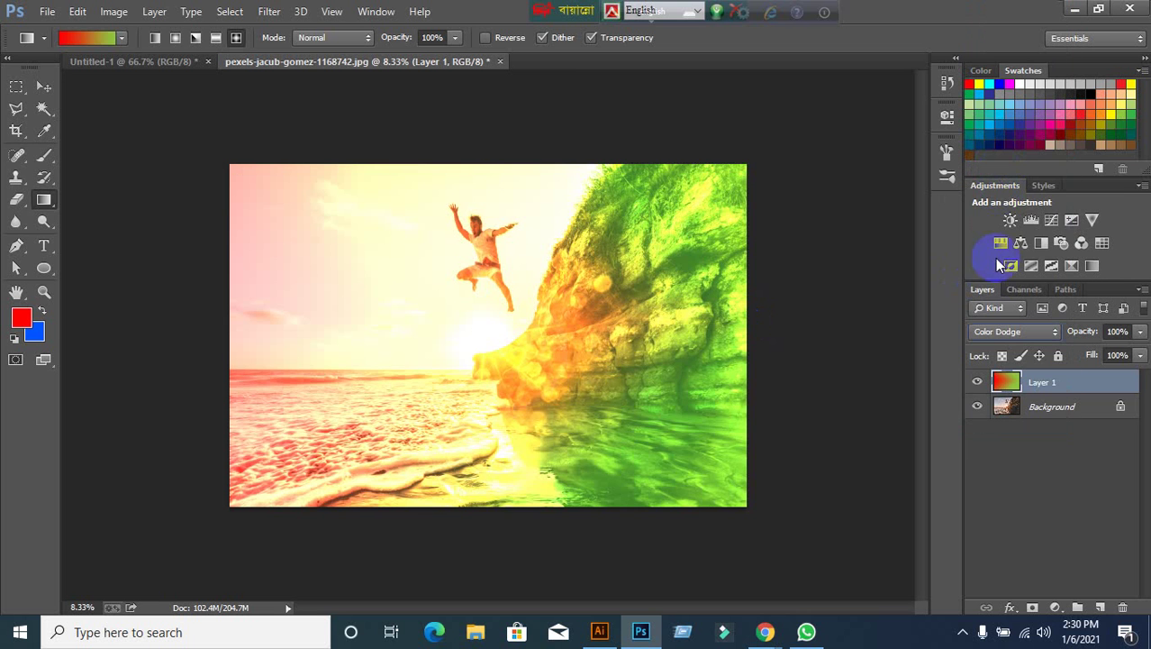
# Try the Darken and Darker Color blend modes on Layer 1 again and return the layer to Normal.
pyautogui.click(998, 337)
pyautogui.click(986, 56)
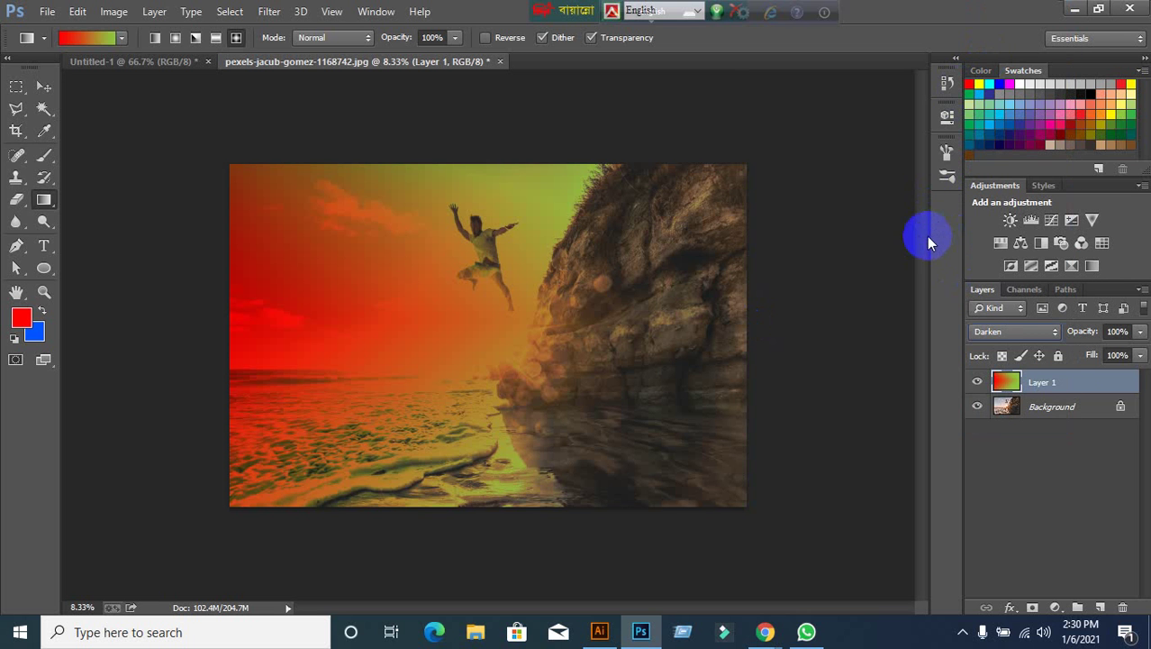
pyautogui.click(1041, 330)
pyautogui.click(1000, 103)
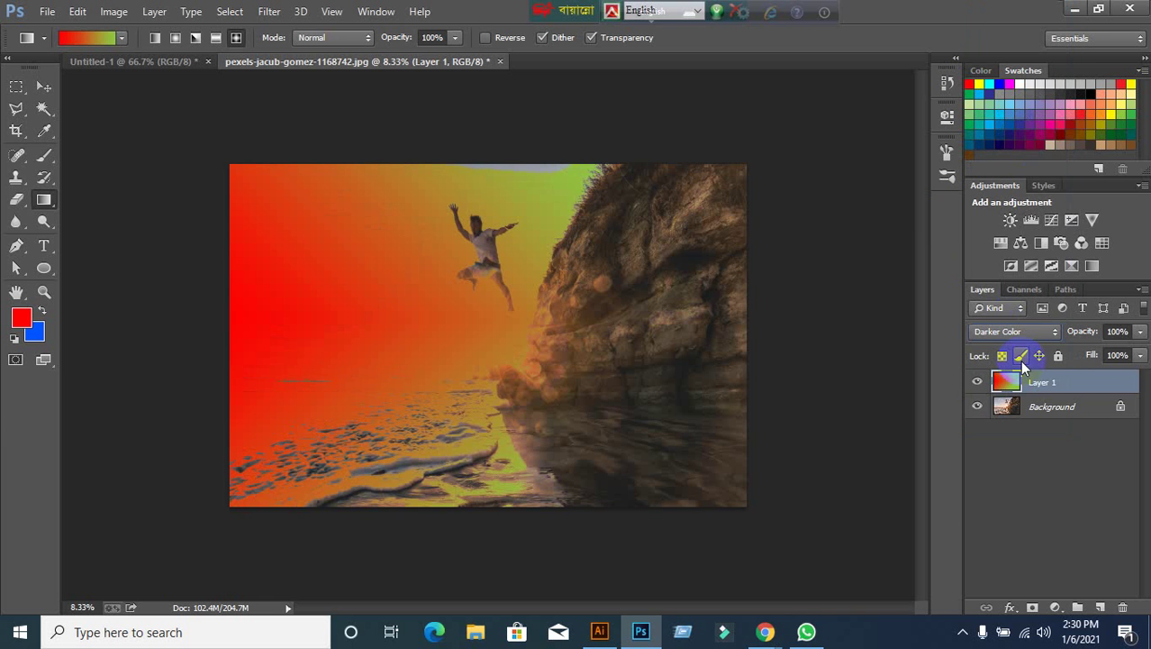
pyautogui.click(1010, 331)
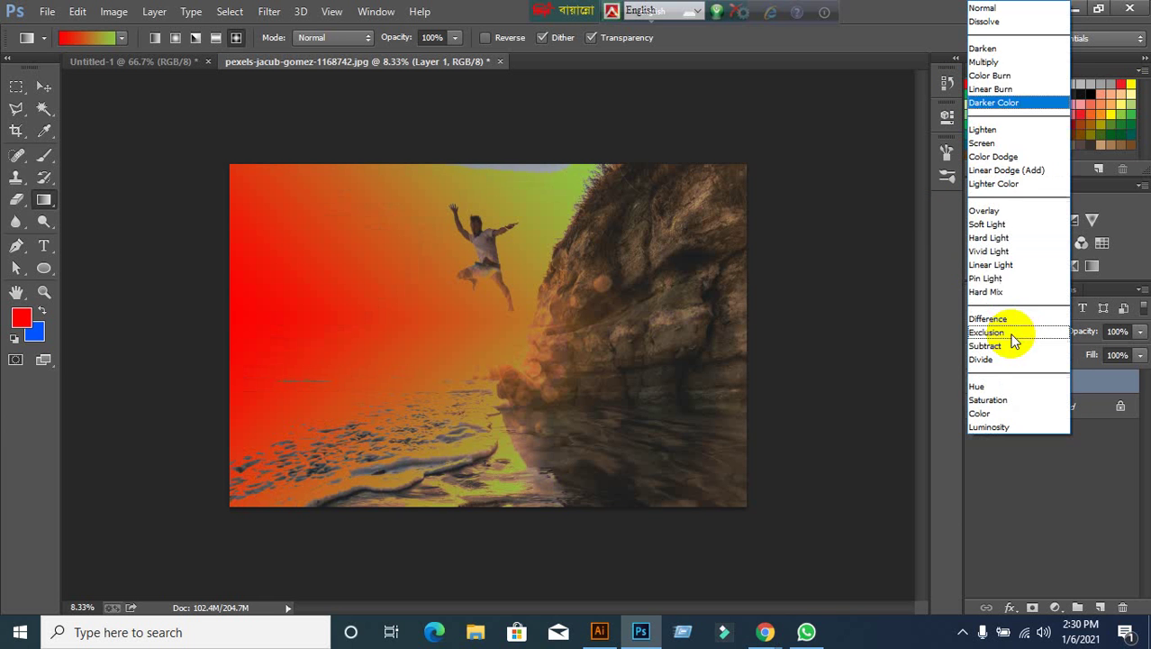
pyautogui.click(995, 9)
# Lower Layer 1's opacity to 85% and set its blend mode to Hard Light.
pyautogui.click(1117, 330)
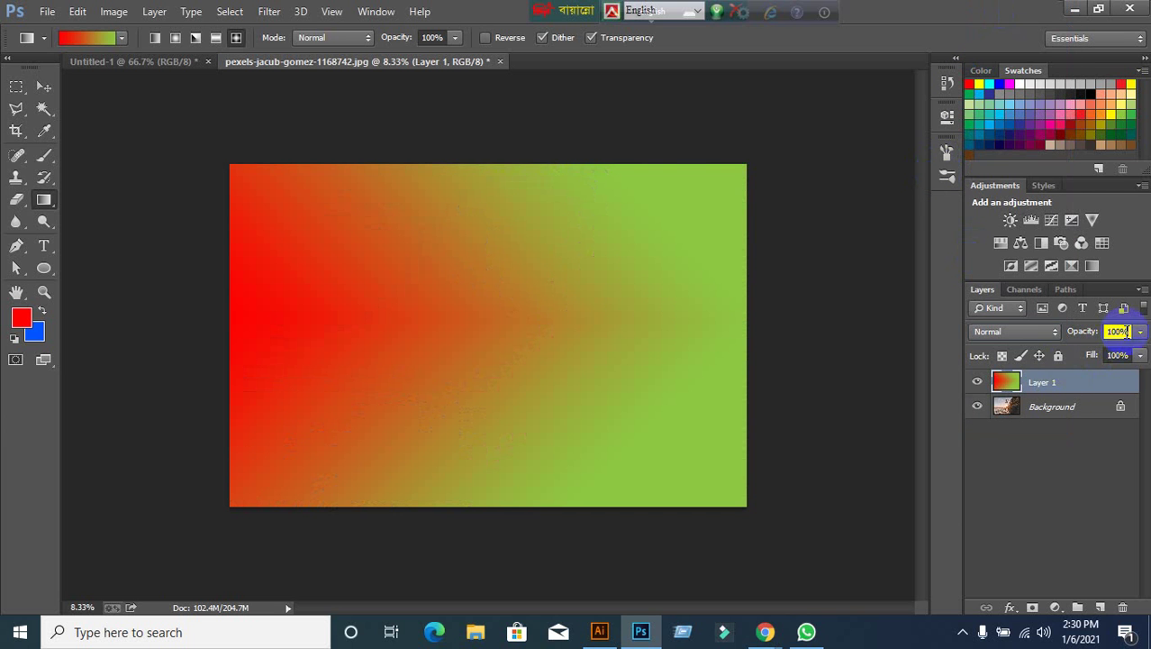
pyautogui.press('Down')
pyautogui.press('Down')
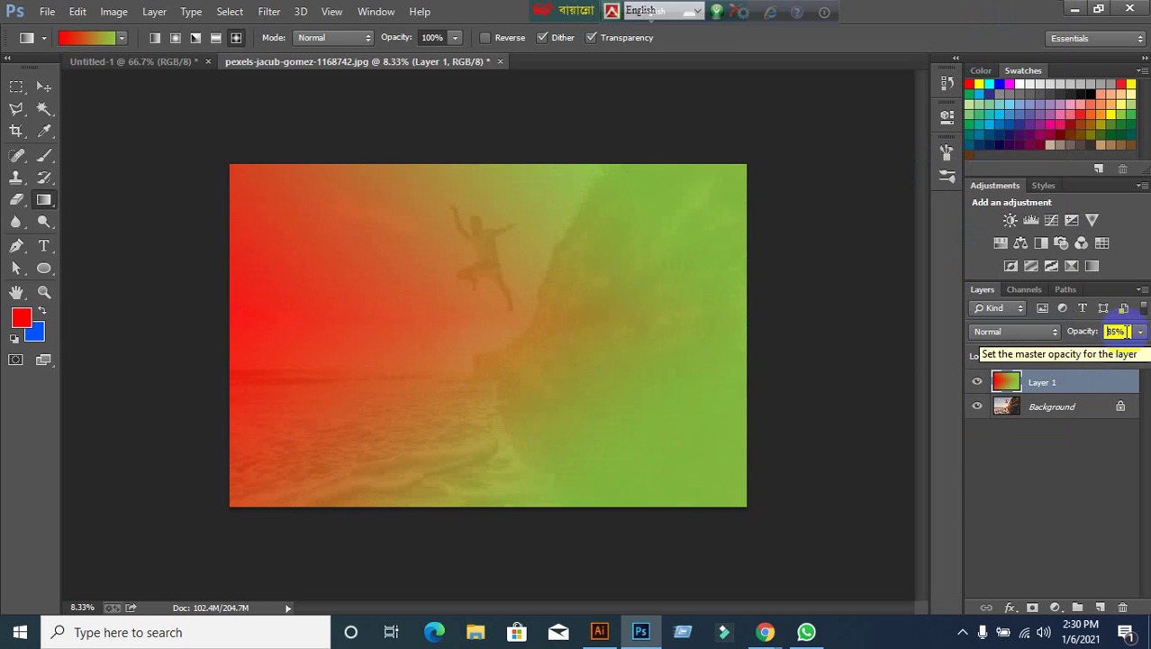
pyautogui.click(1000, 330)
pyautogui.click(985, 240)
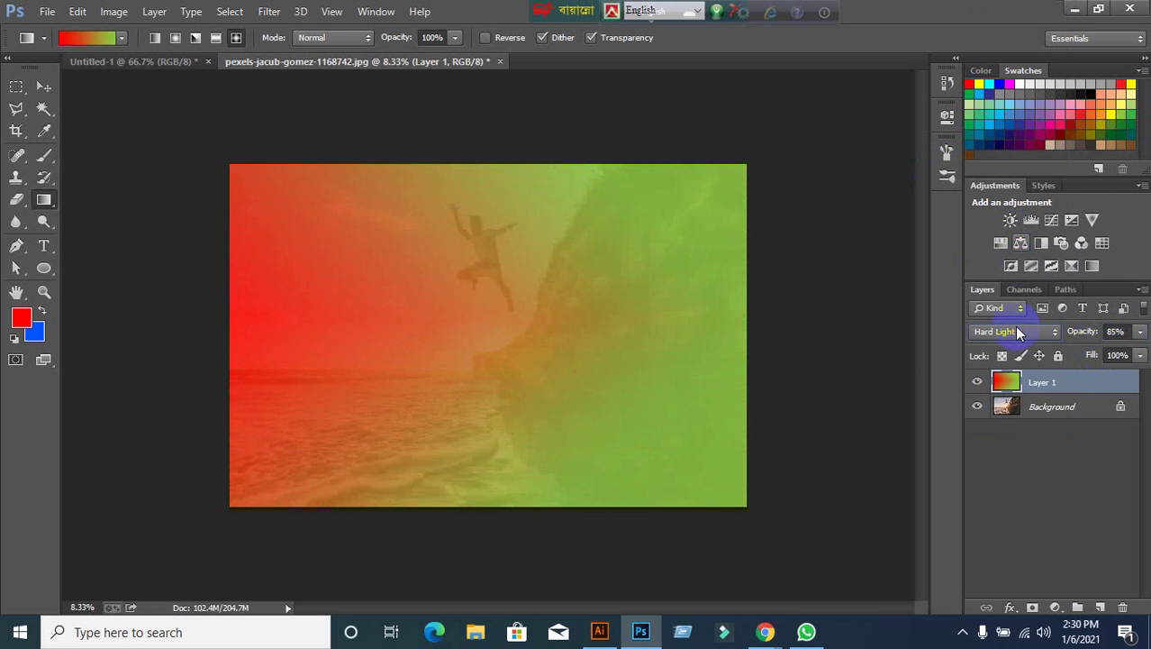
# Try the Linear Light and Hard Mix blend modes on Layer 1.
pyautogui.click(1028, 335)
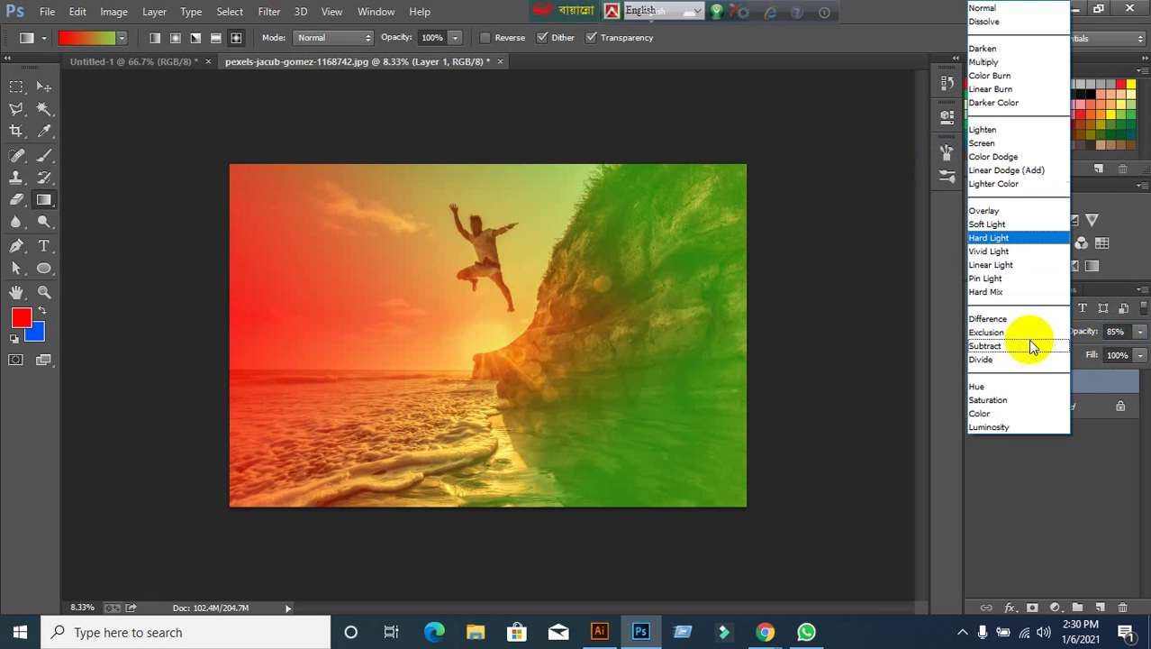
pyautogui.click(1021, 263)
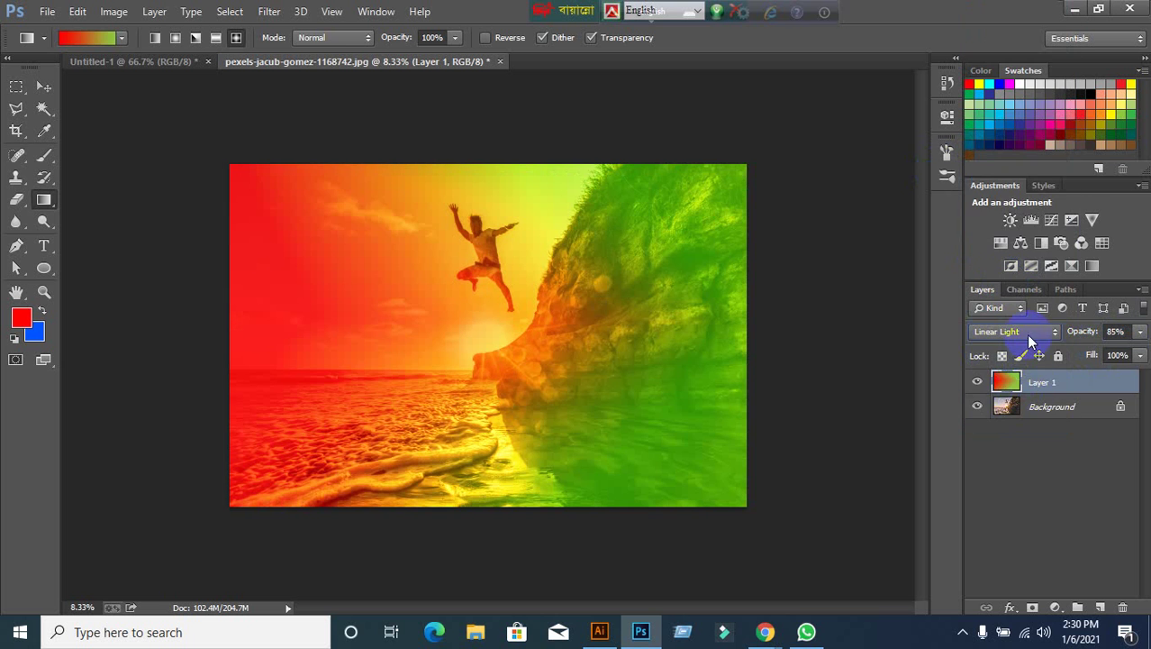
pyautogui.click(1026, 334)
pyautogui.click(998, 298)
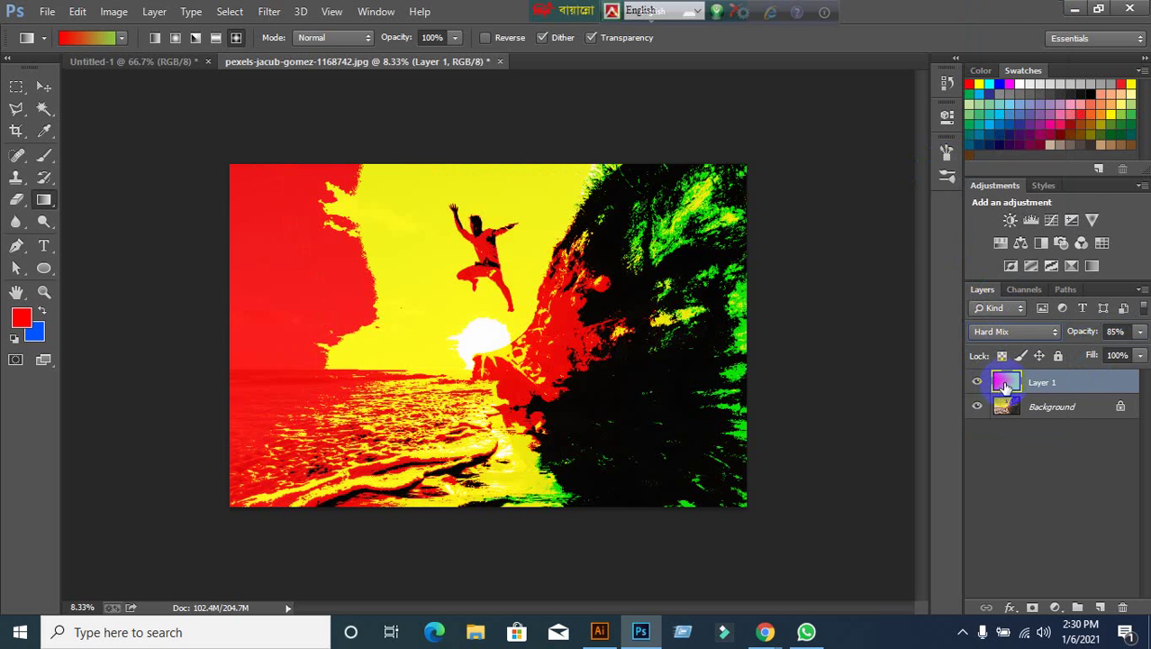
# Try the Subtract and Divide blend modes on Layer 1, and set the layer to Saturation.
pyautogui.click(1018, 333)
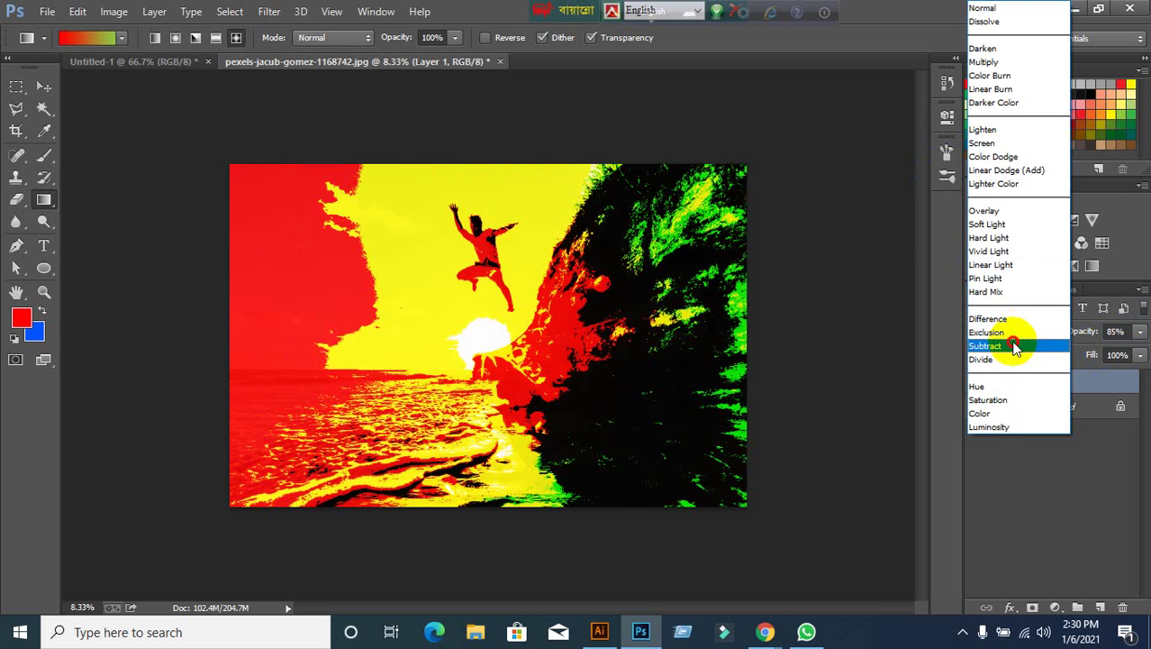
pyautogui.click(1019, 343)
pyautogui.click(1018, 331)
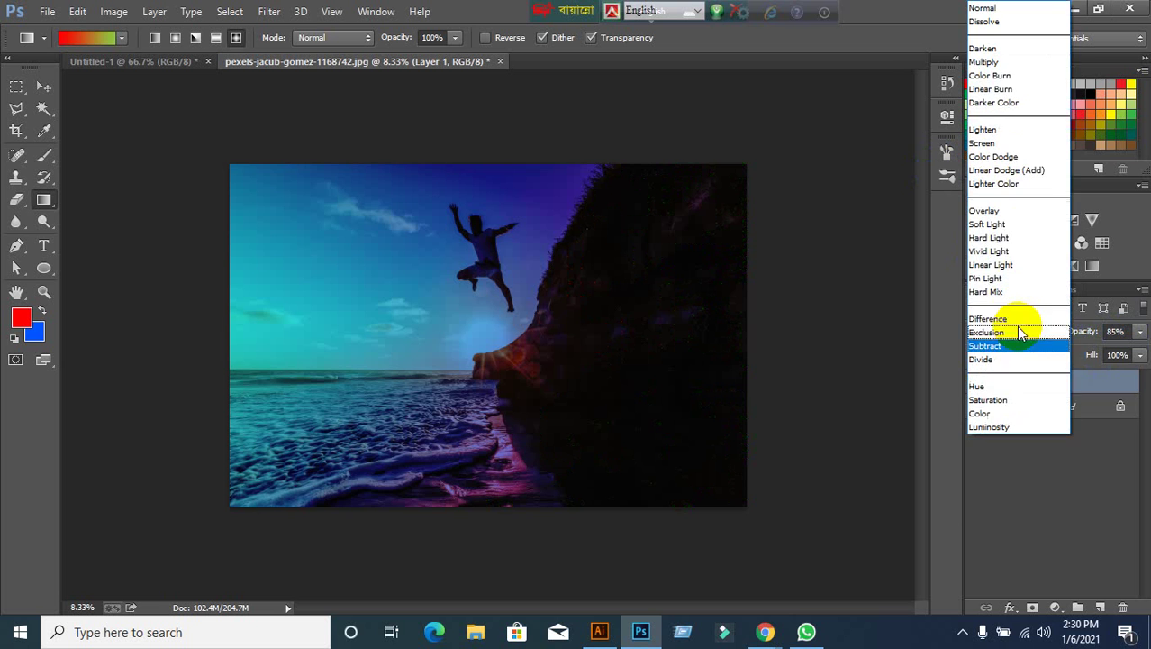
pyautogui.click(1017, 353)
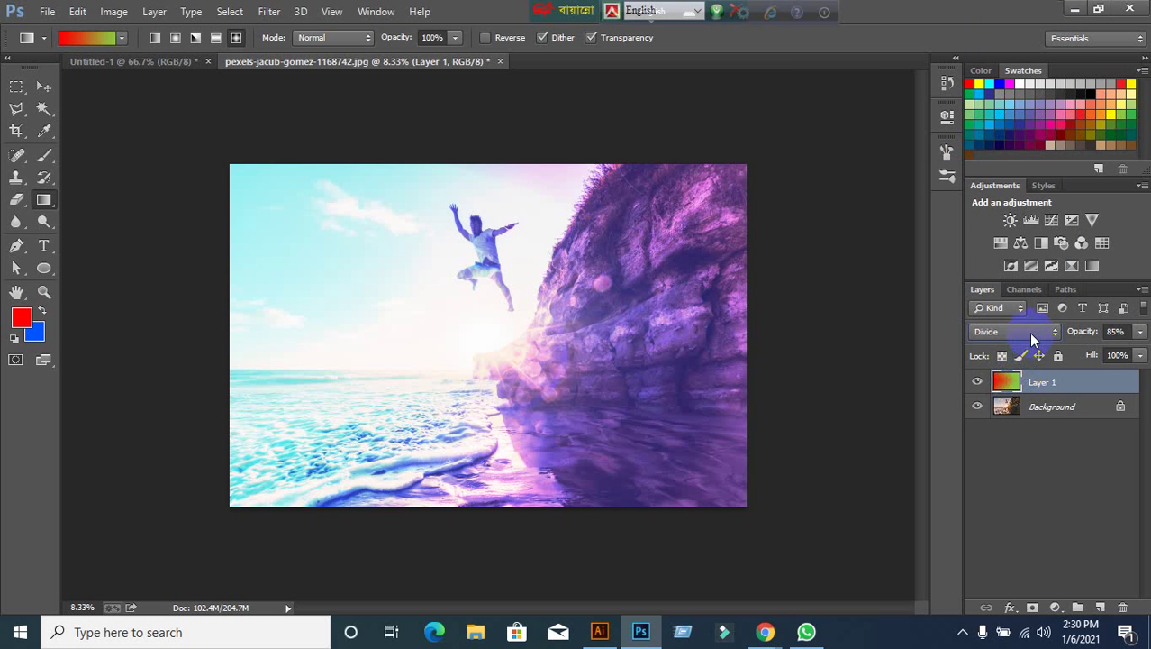
pyautogui.click(1032, 334)
pyautogui.click(1010, 391)
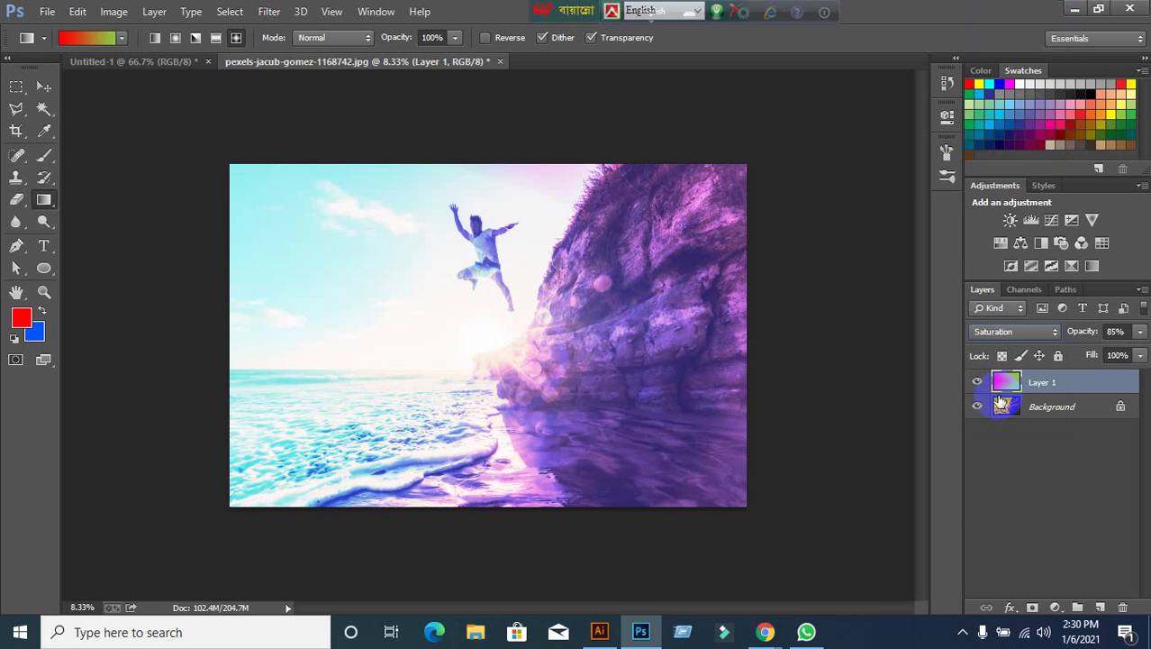
# Set the gradient Layer 1's blend mode to Multiply and activate the Move tool.
pyautogui.click(1013, 333)
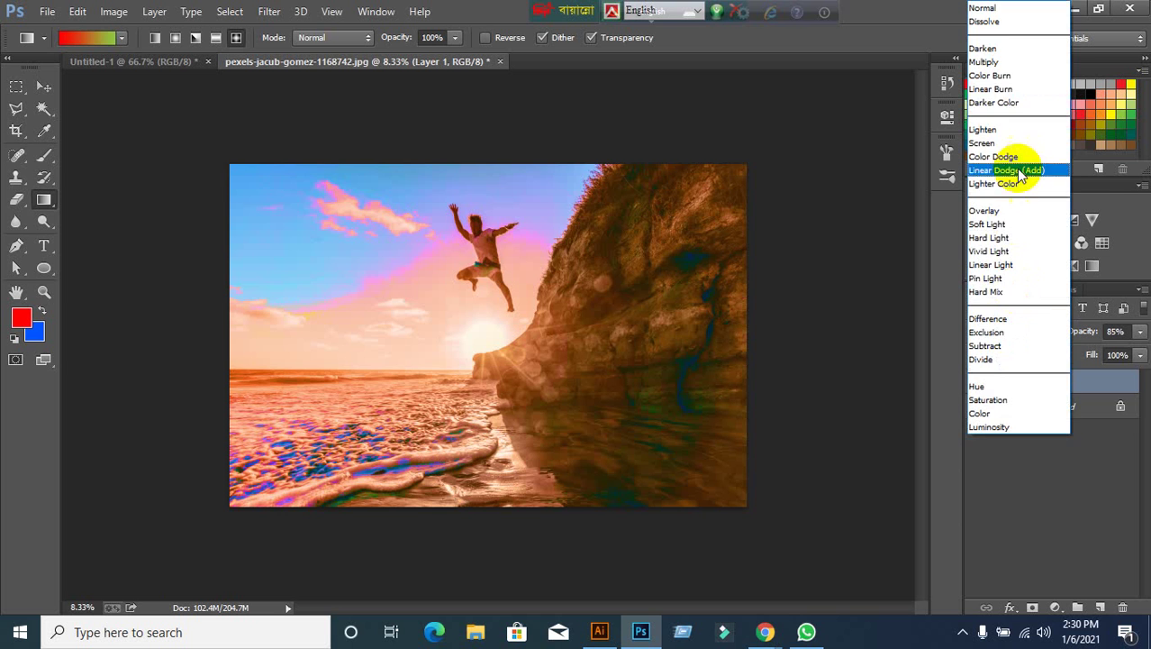
pyautogui.click(1002, 55)
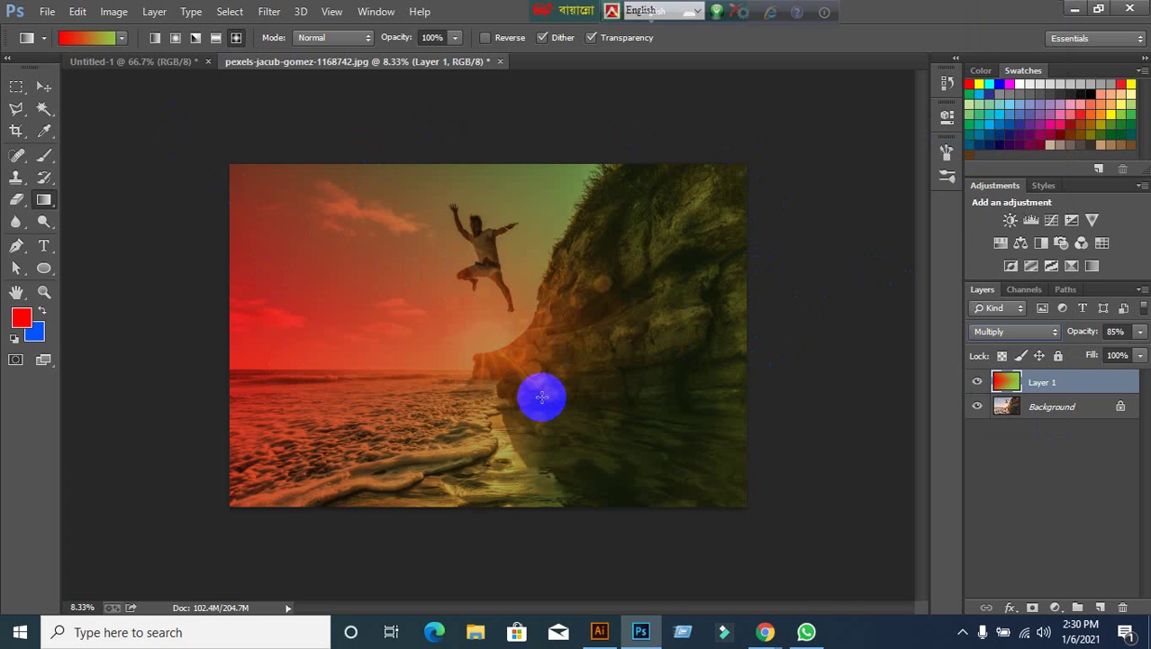
pyautogui.click(41, 89)
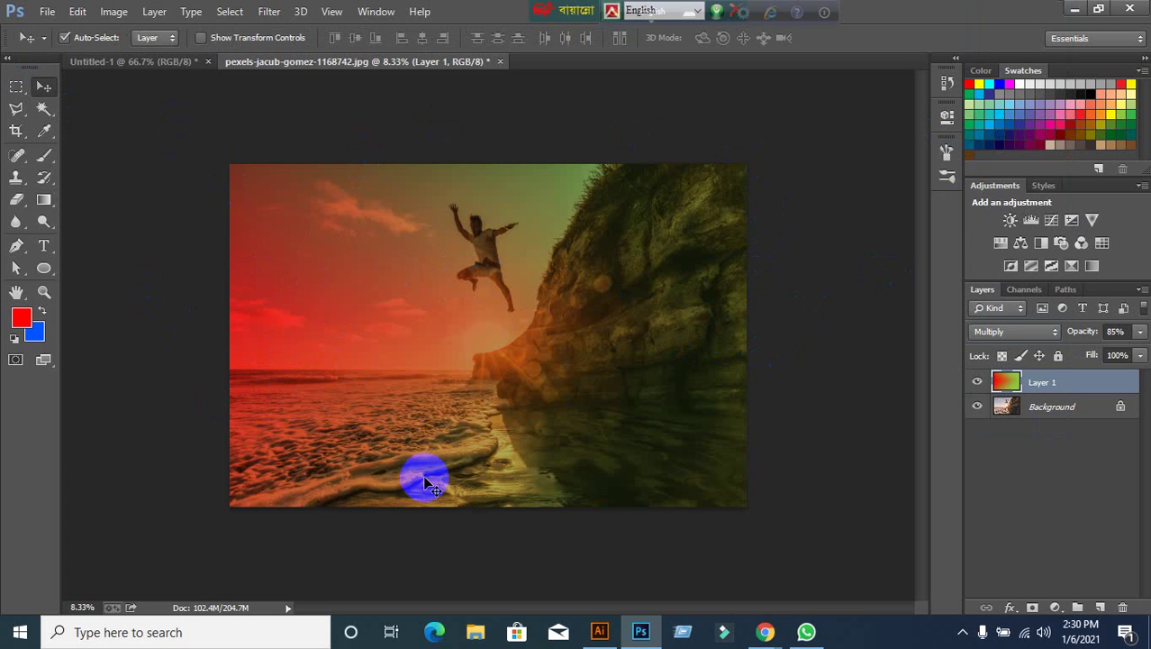
# Look in on the Google Meet call, return to Photoshop, and delete the gradient Layer 1.
pyautogui.click(1070, 11)
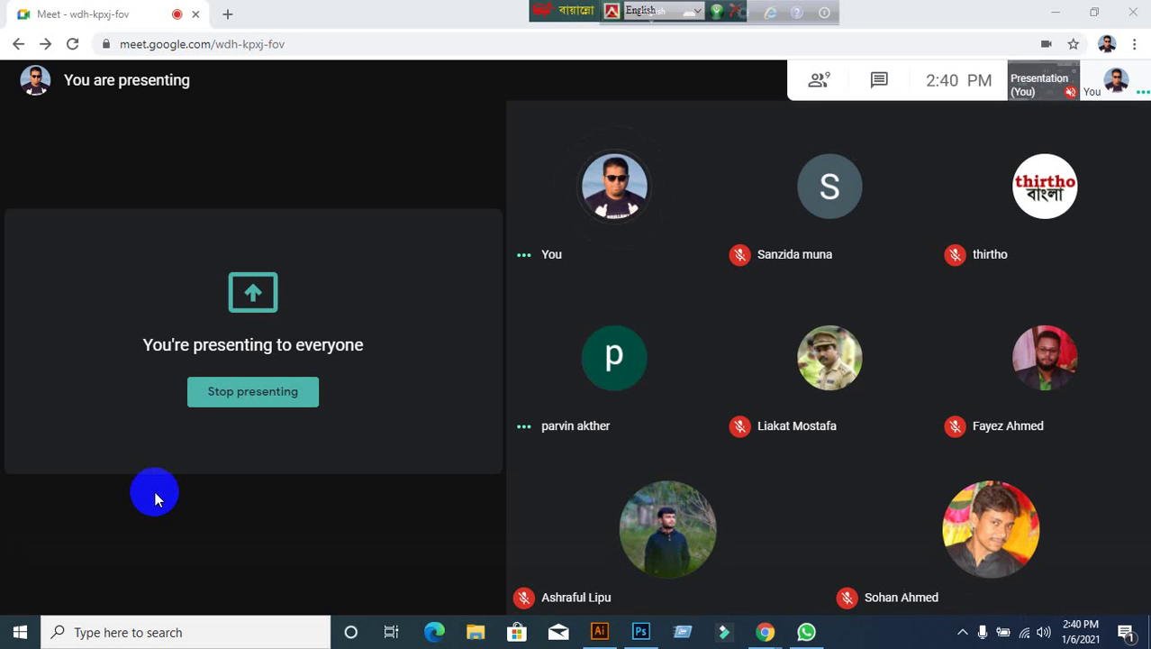
pyautogui.click(638, 635)
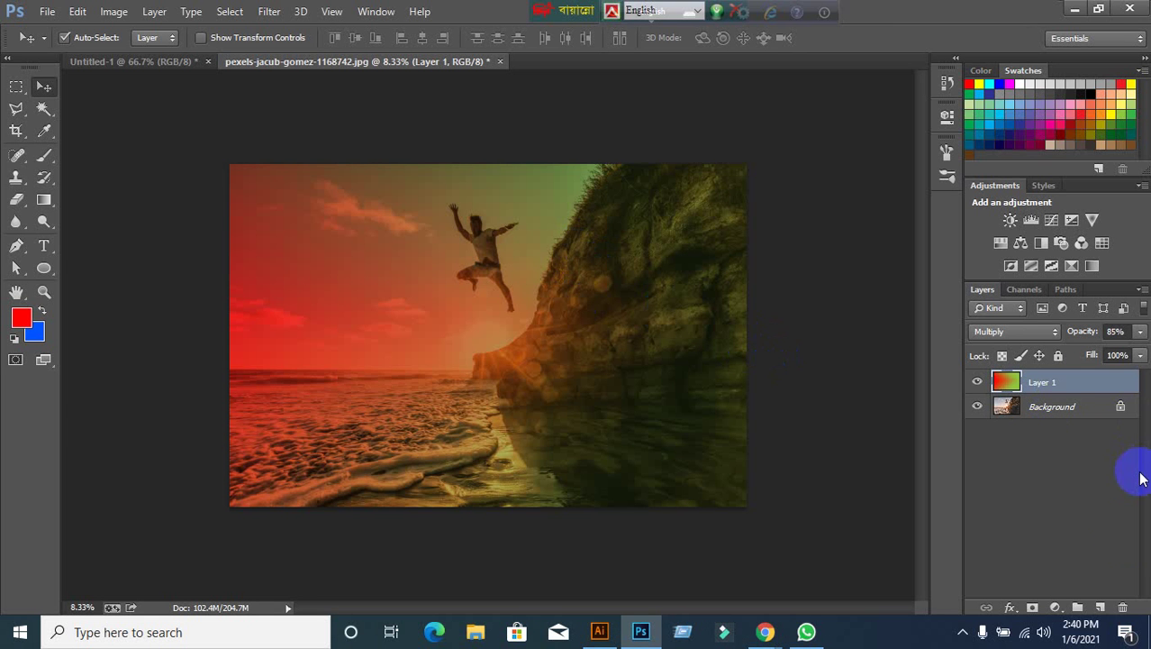
pyautogui.click(1124, 608)
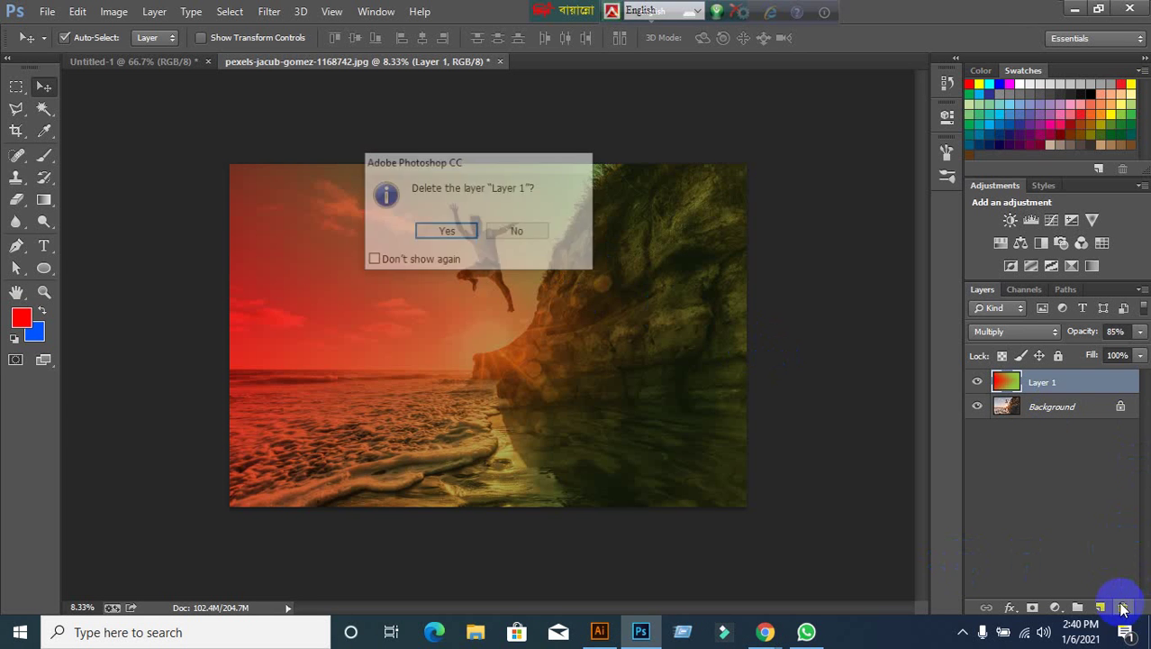
pyautogui.click(468, 236)
# Check the Google Meet call window again and switch back to Photoshop.
pyautogui.click(770, 631)
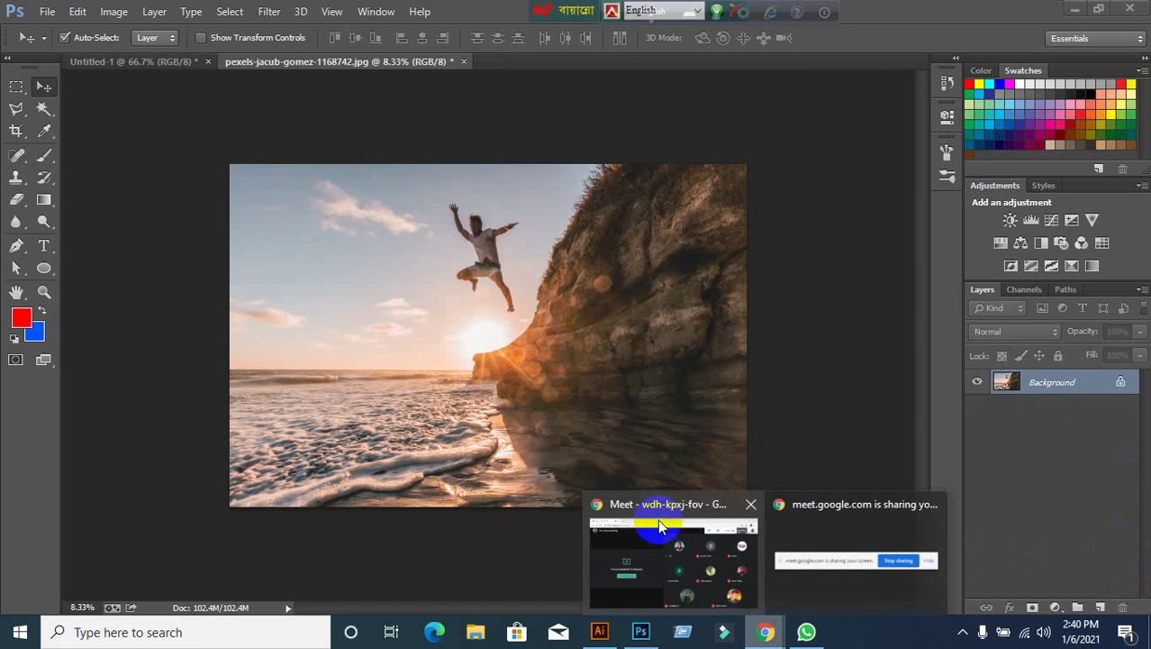
pyautogui.click(658, 522)
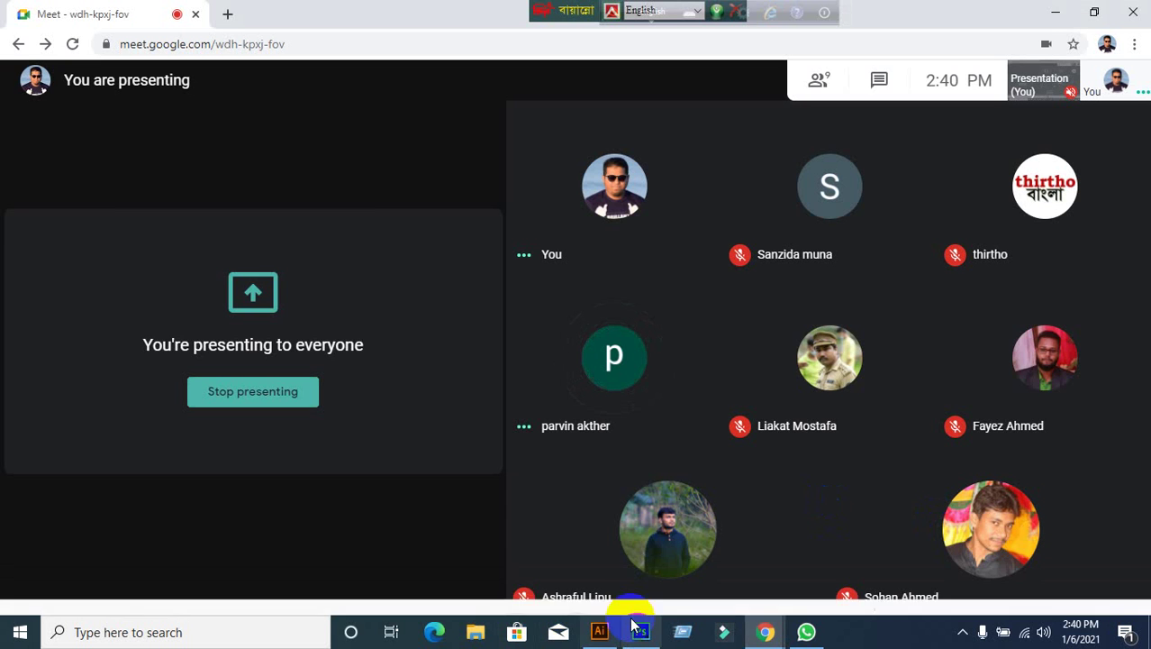
pyautogui.click(635, 626)
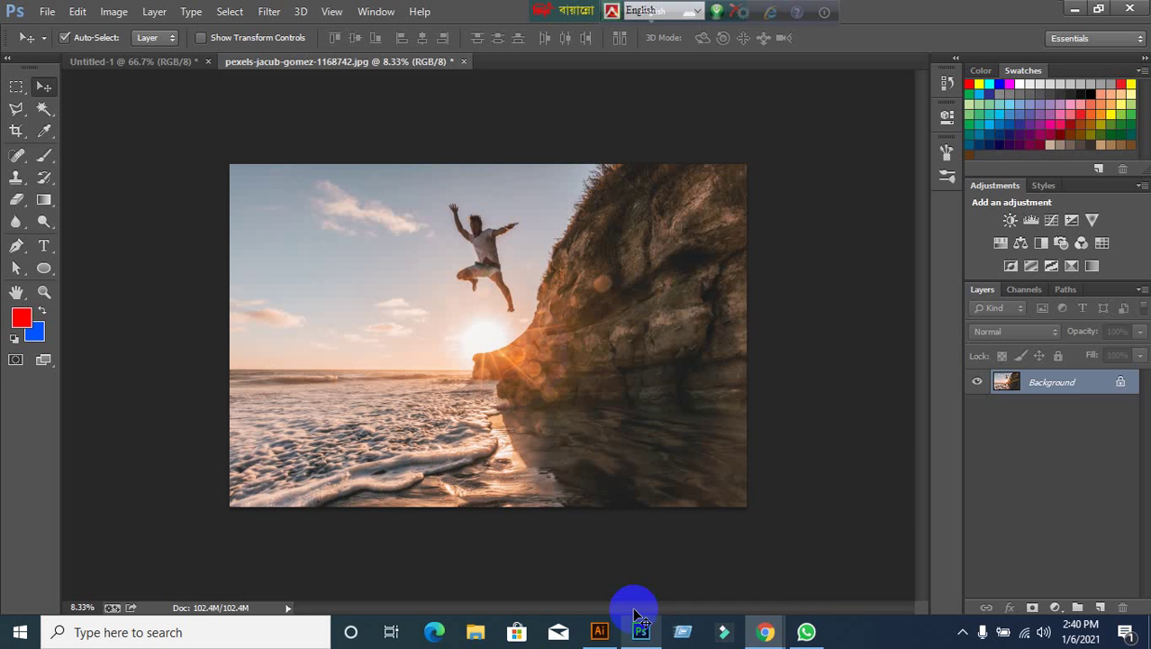
# Add a new layer and fill it with a red-to-green diamond gradient running from the upper sky diagonally down to the wet sand.
pyautogui.click(1102, 608)
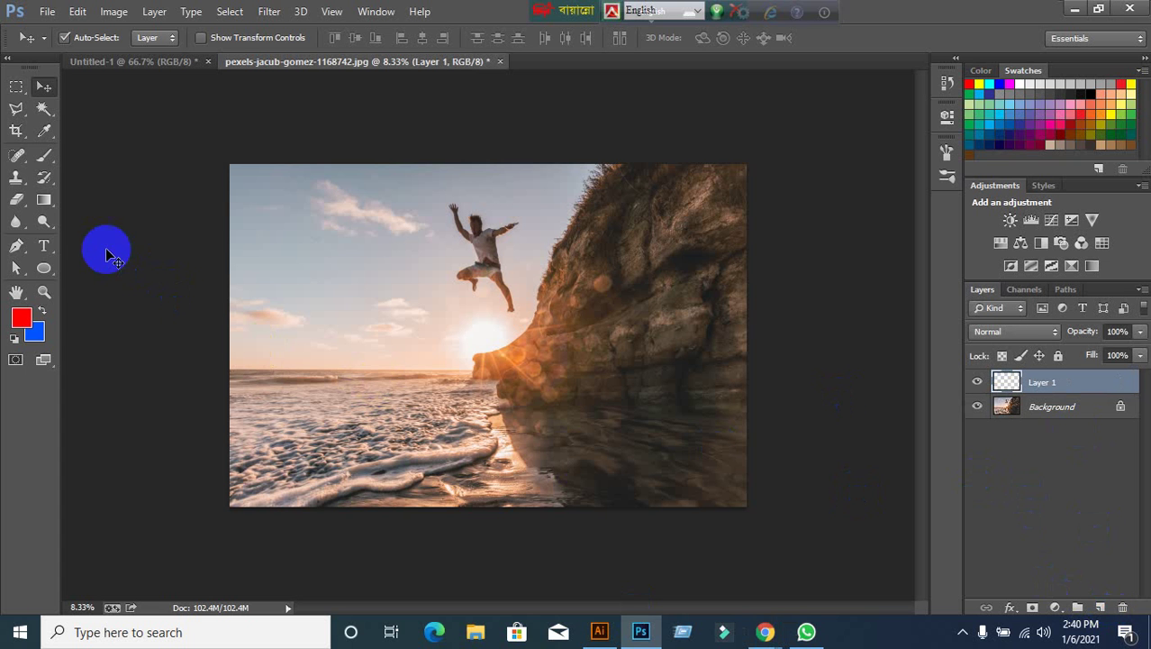
pyautogui.click(45, 200)
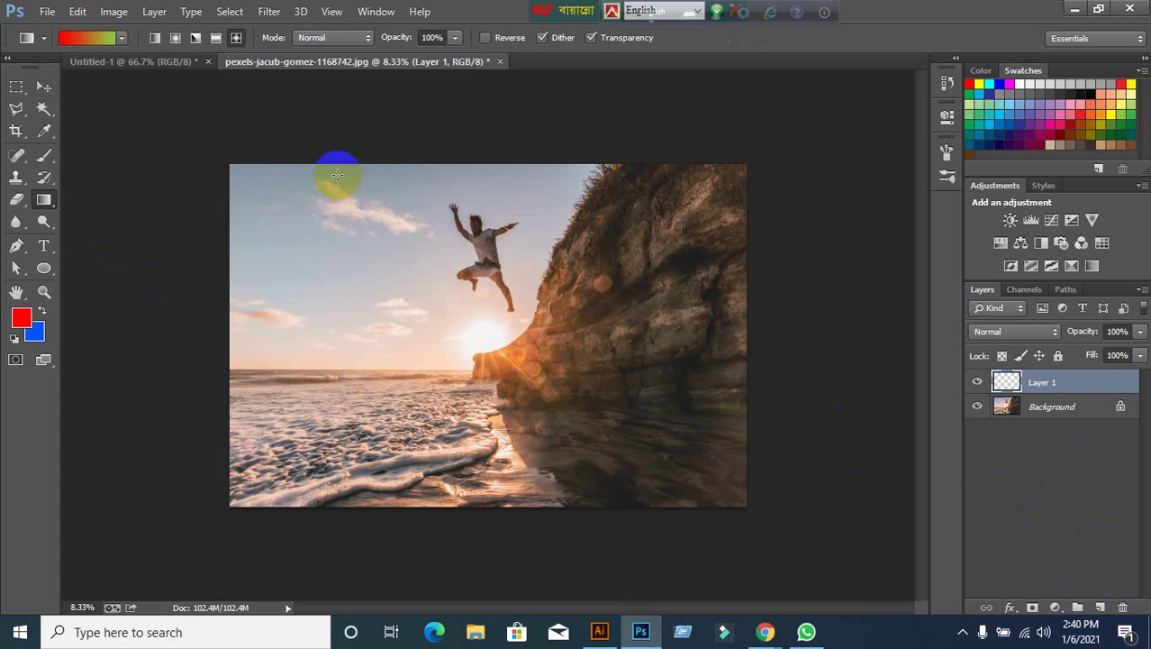
pyautogui.moveTo(337, 175); pyautogui.dragTo(552, 445)
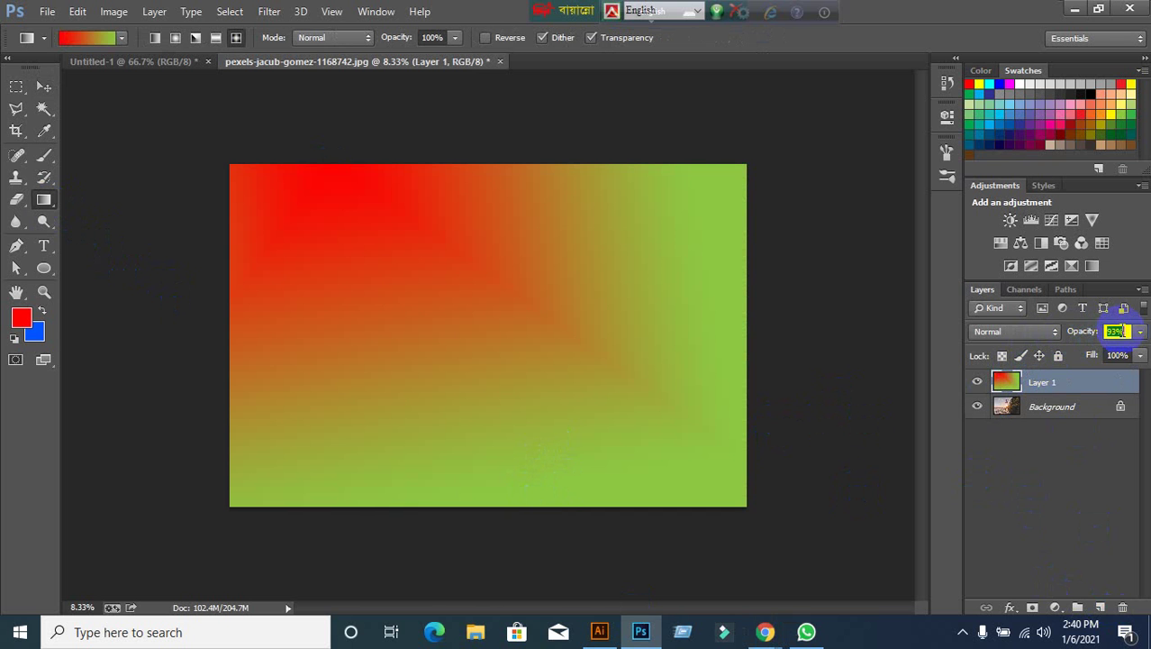
# Lower the new gradient layer's opacity to 96%, set its blend mode to Multiply, and restore the opacity to 100%.
pyautogui.scroll(-11, 1134, 331)
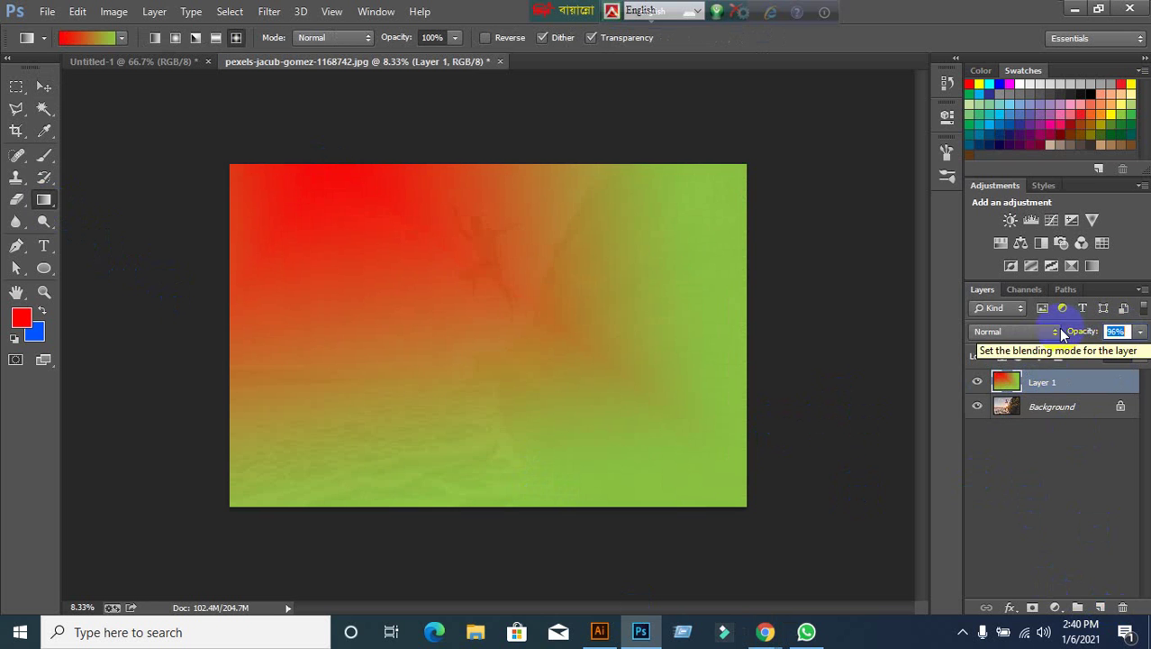
pyautogui.click(1046, 340)
pyautogui.click(1001, 61)
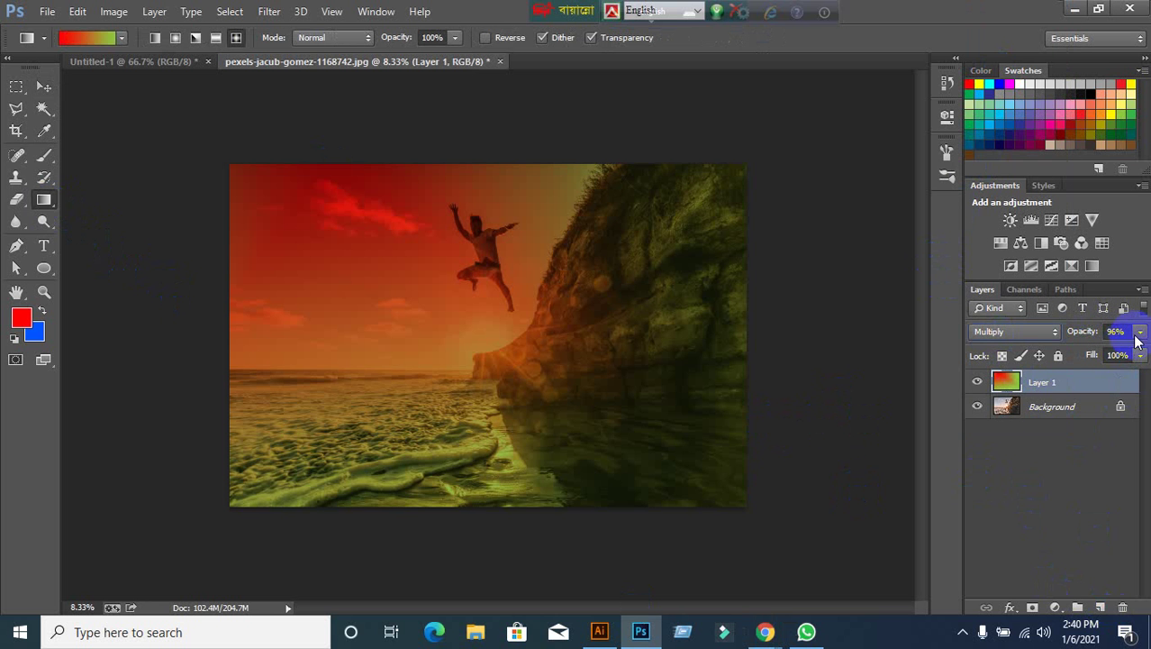
pyautogui.click(1076, 333)
pyautogui.write('100')
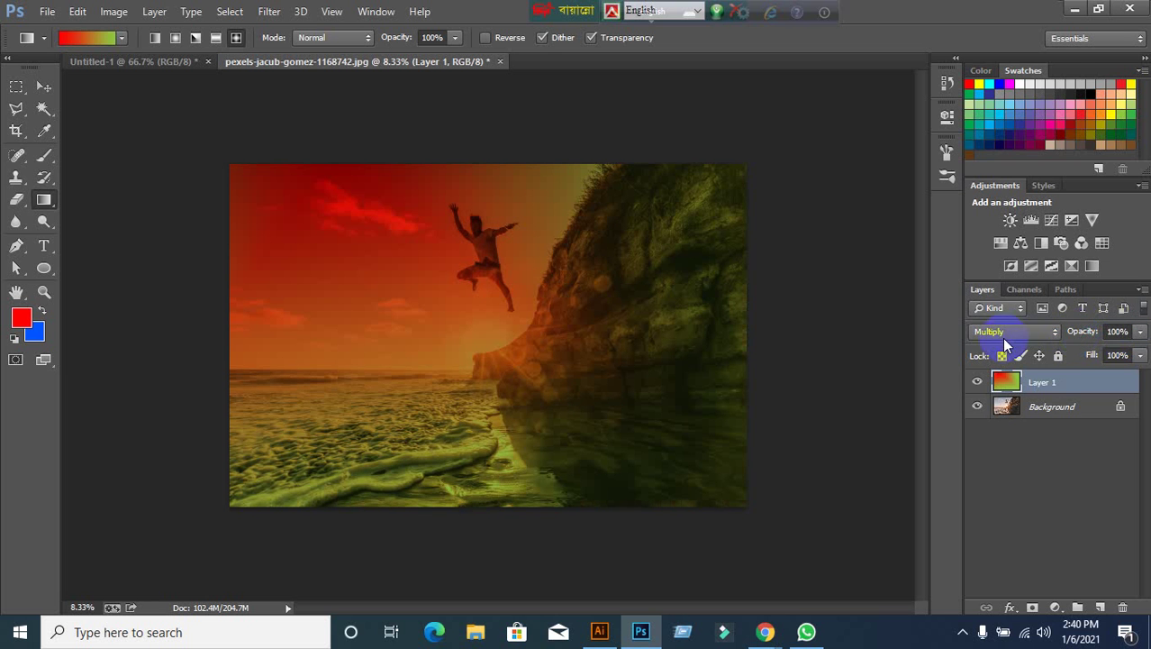
# Compare the Normal and Dissolve blend modes on the new gradient layer and leave it at Normal.
pyautogui.click(1004, 339)
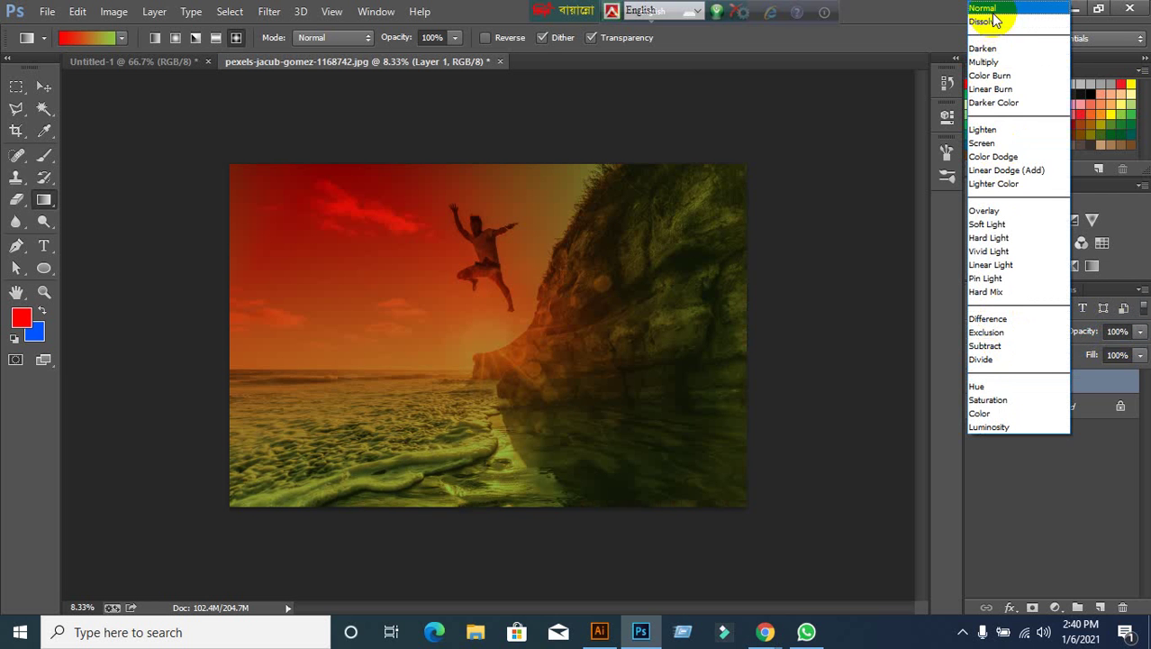
pyautogui.click(989, 9)
pyautogui.click(1032, 346)
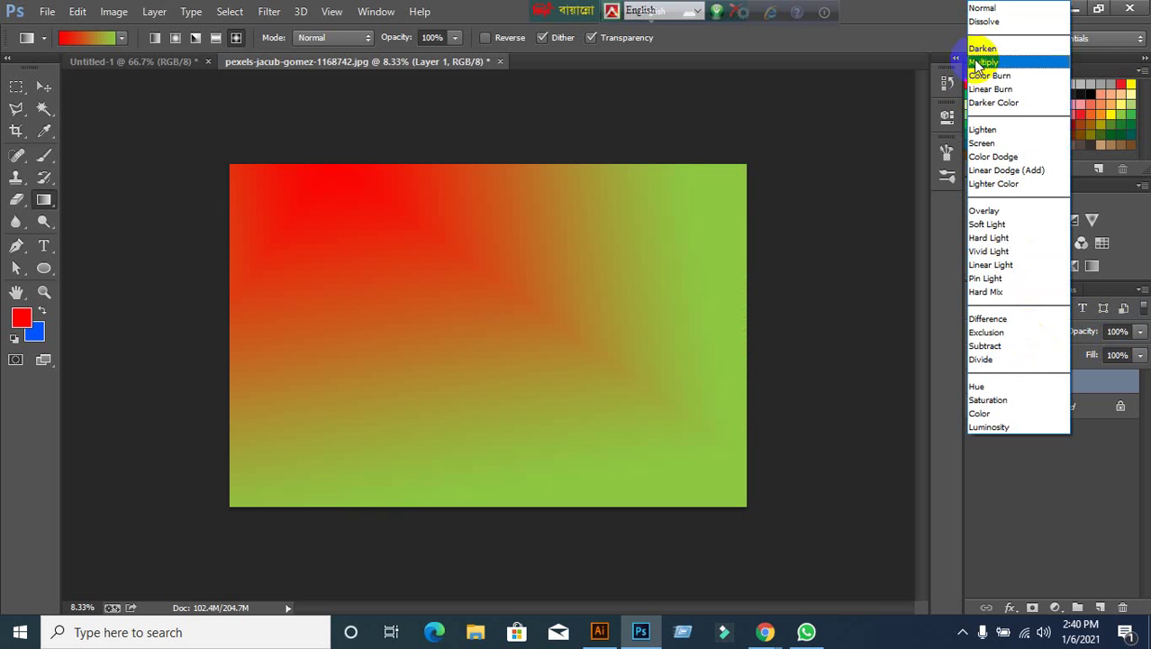
pyautogui.click(982, 27)
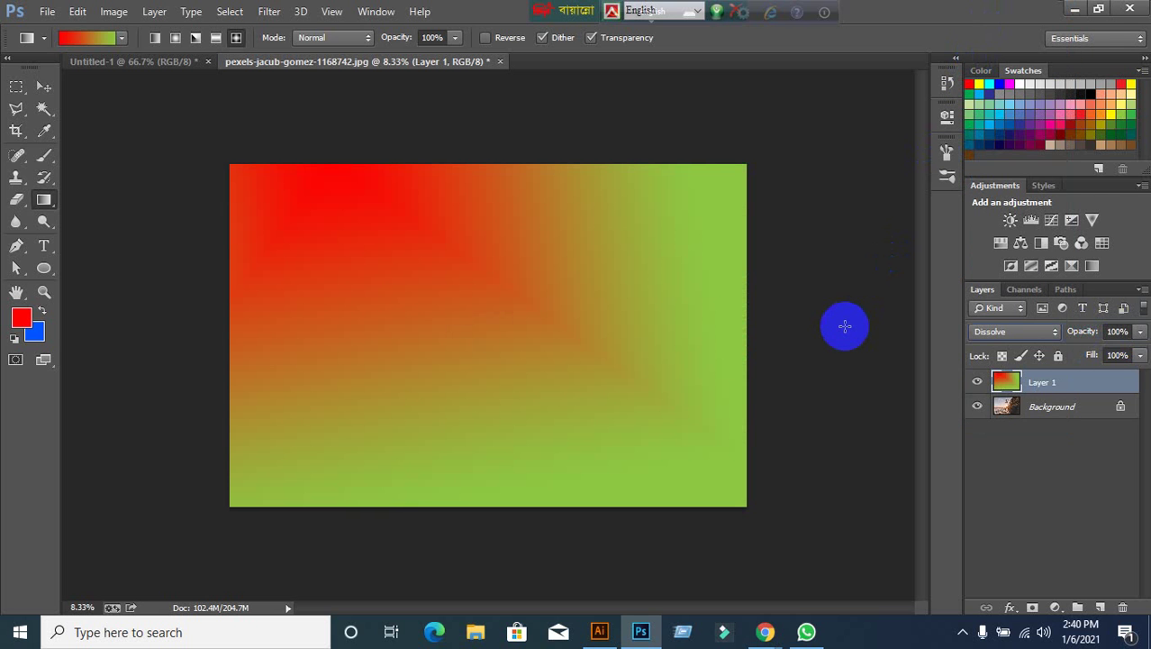
pyautogui.click(1002, 340)
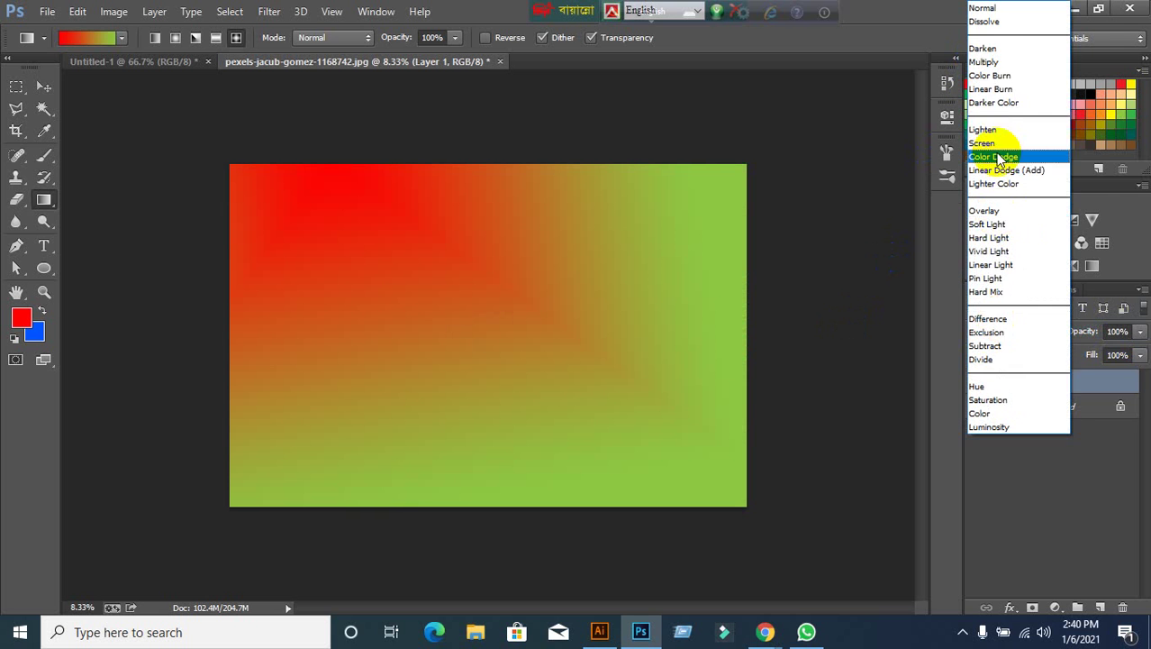
pyautogui.click(986, 12)
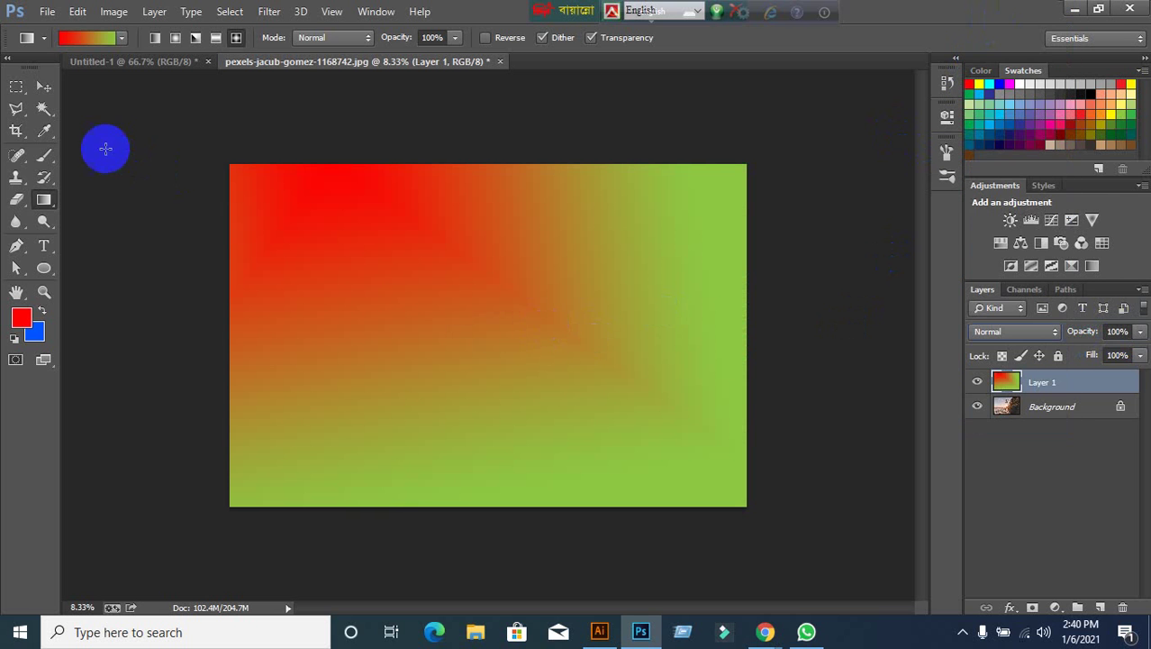
# Activate the Move tool, check the Google Meet call, and return to Photoshop.
pyautogui.click(44, 86)
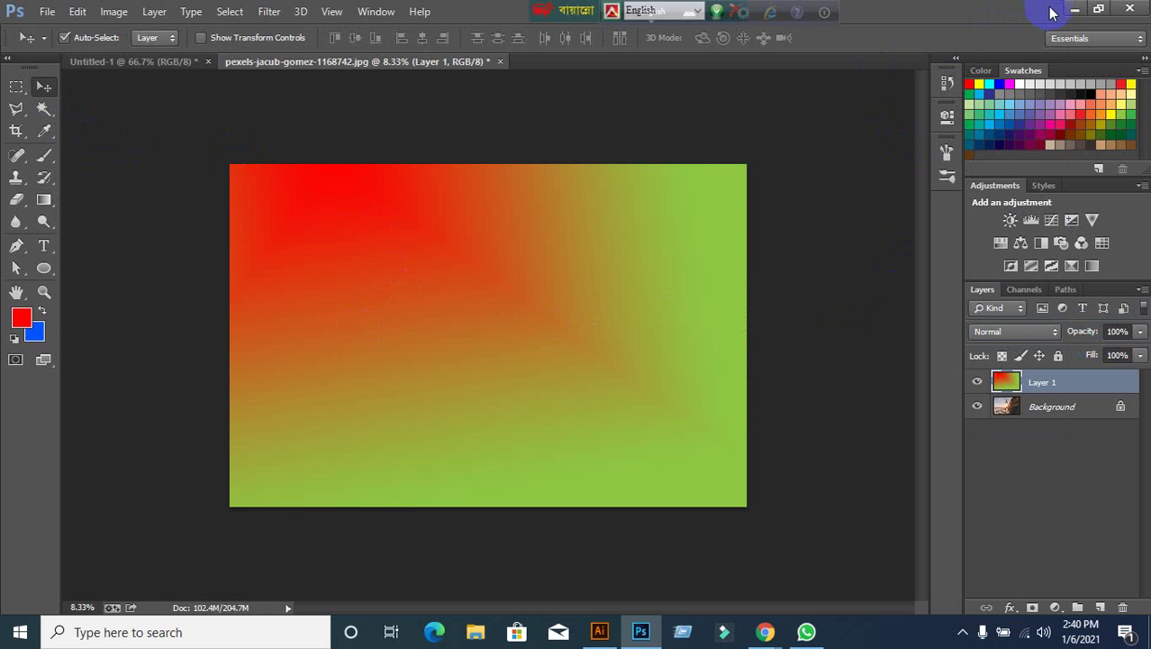
pyautogui.click(1076, 9)
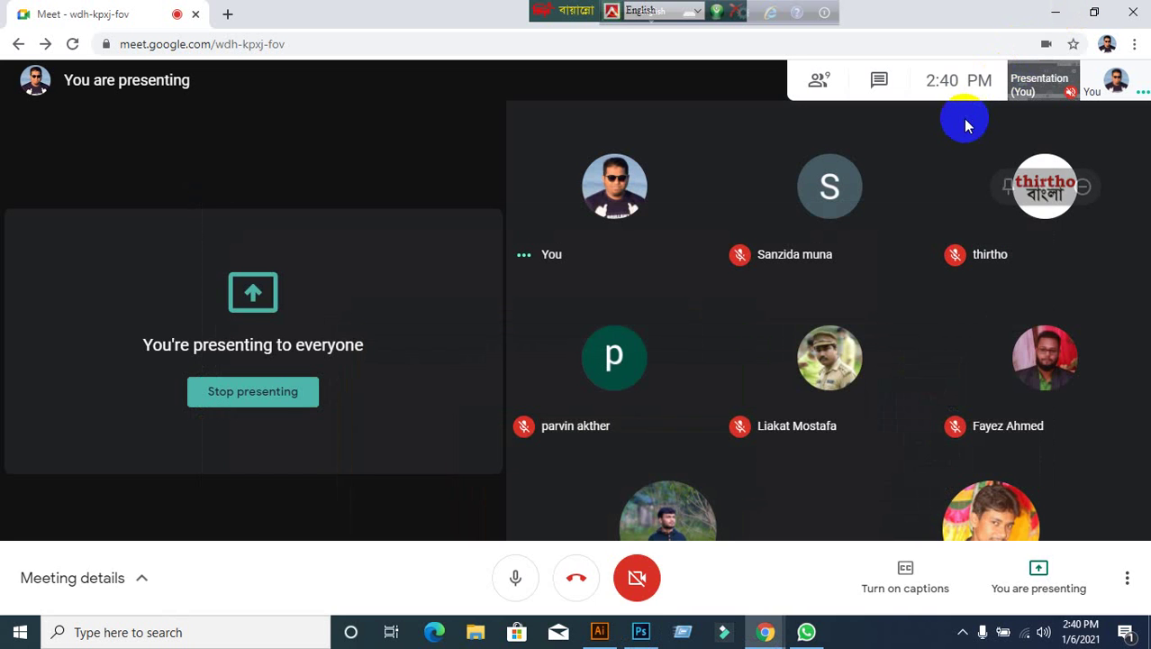
pyautogui.click(1056, 13)
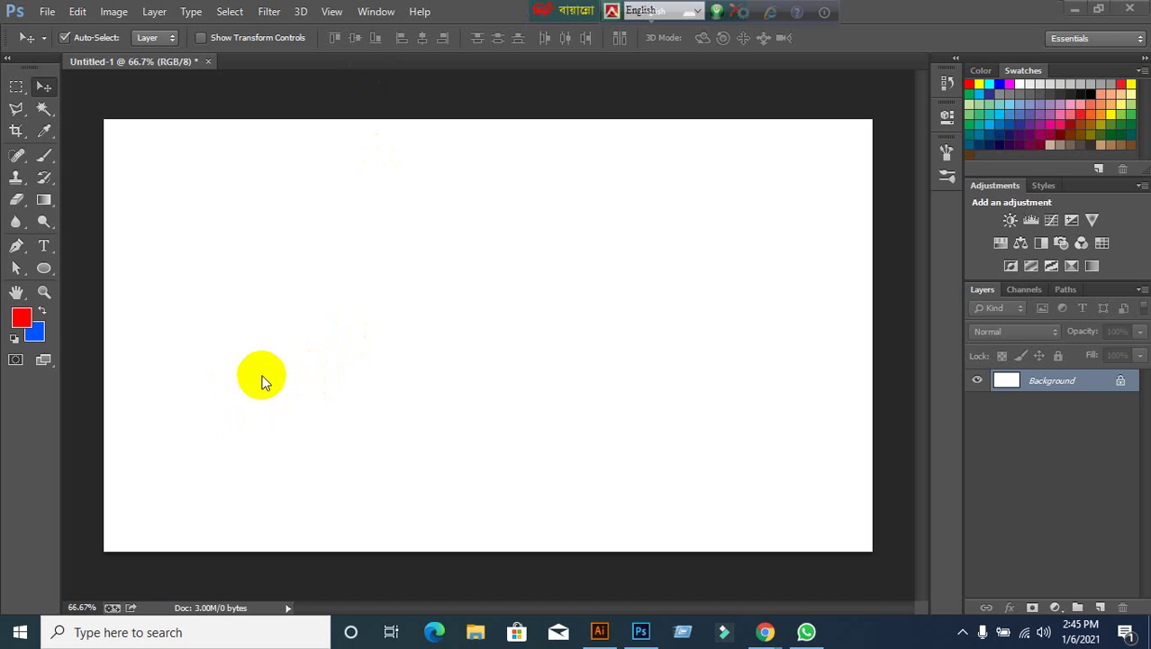
# Choose the Brush tool with the first soft round preset at 70 px and 0% hardness.
pyautogui.click(51, 156)
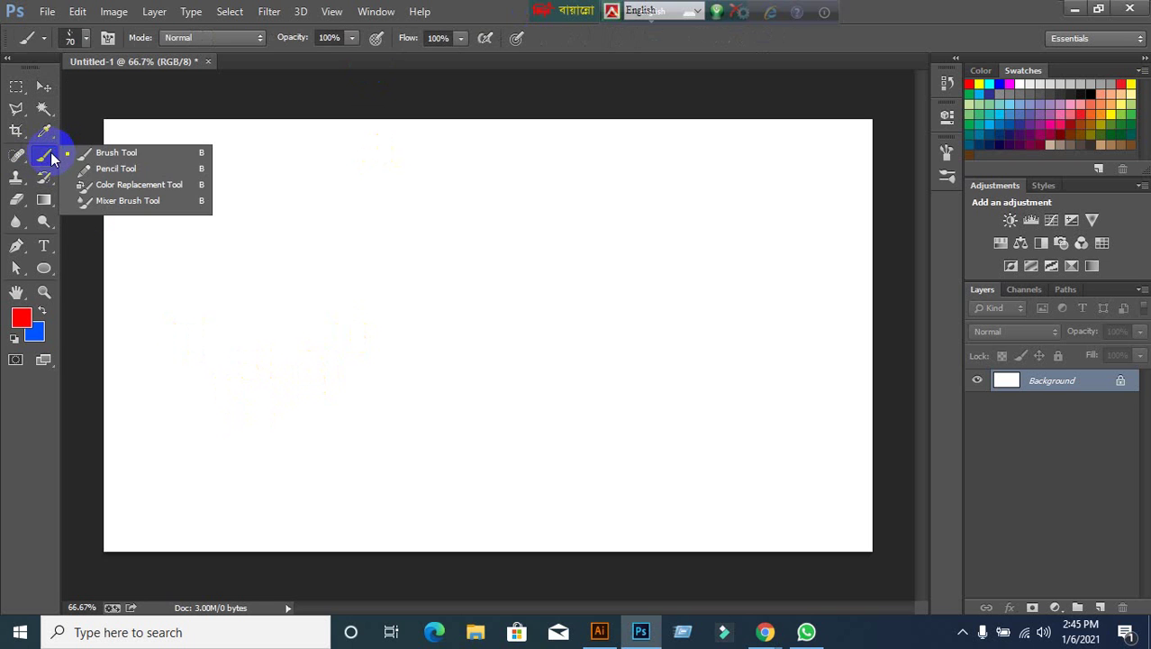
pyautogui.click(108, 154)
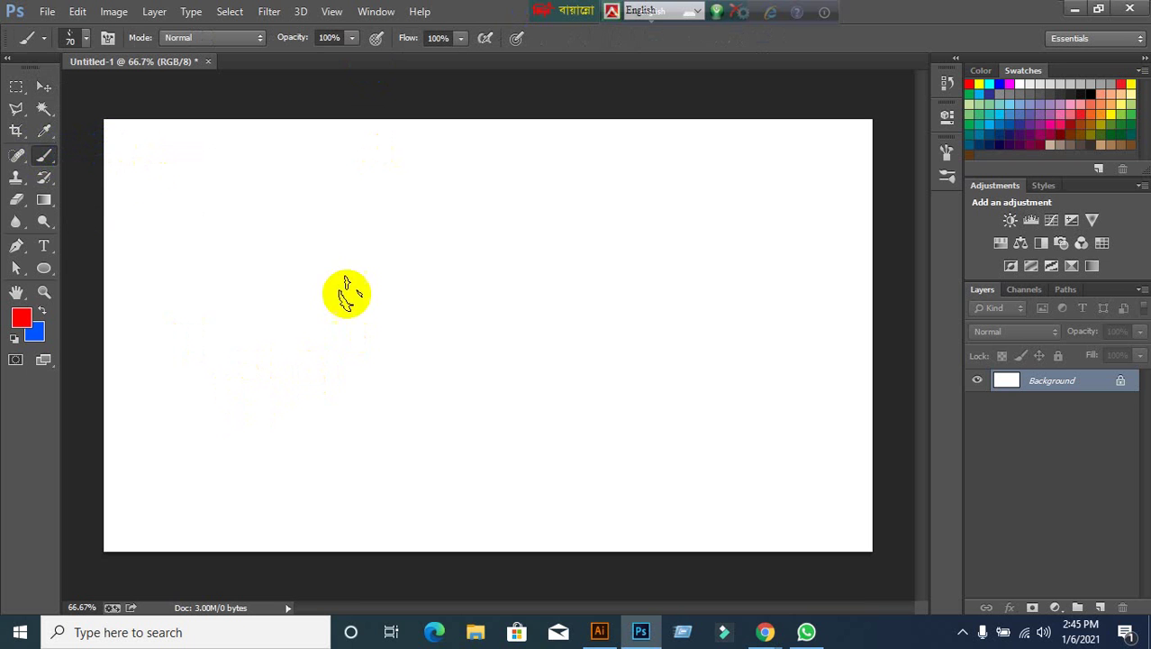
pyautogui.click(85, 40)
pyautogui.scroll(3, 38, 180)
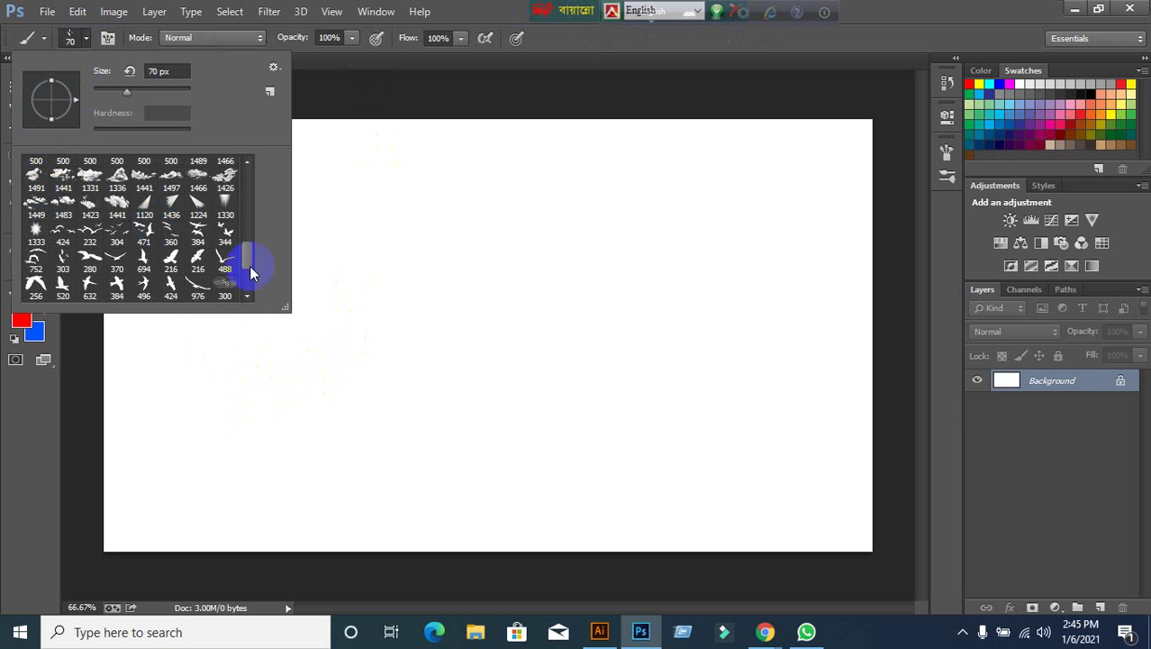
pyautogui.moveTo(248, 261); pyautogui.dragTo(245, 175)
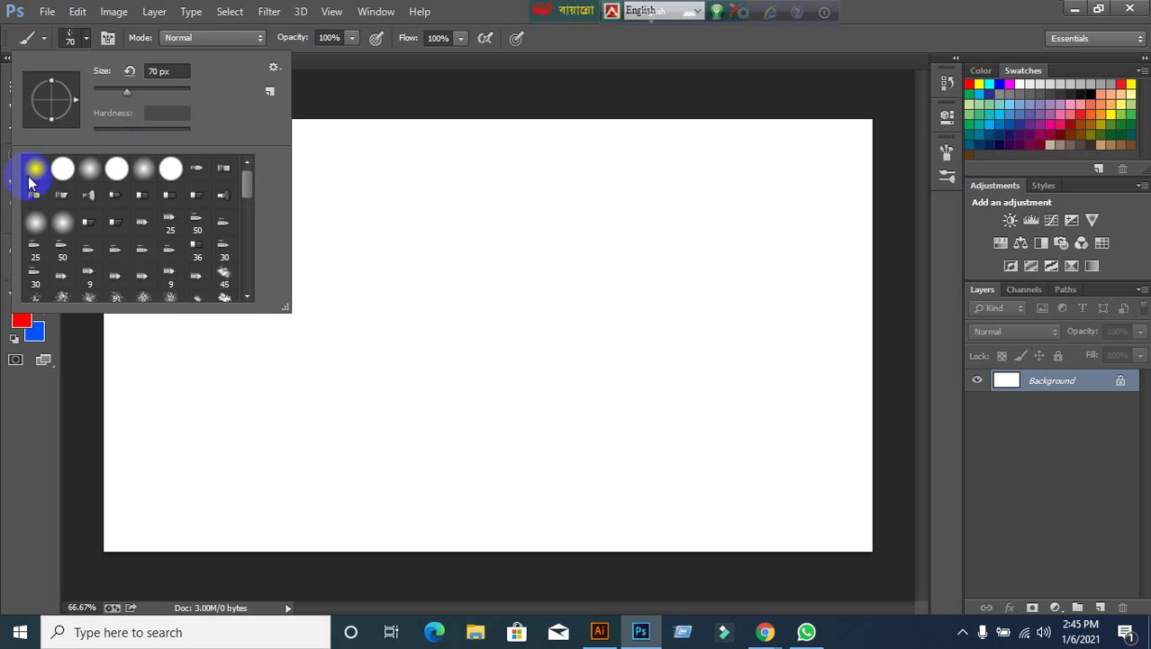
pyautogui.click(61, 168)
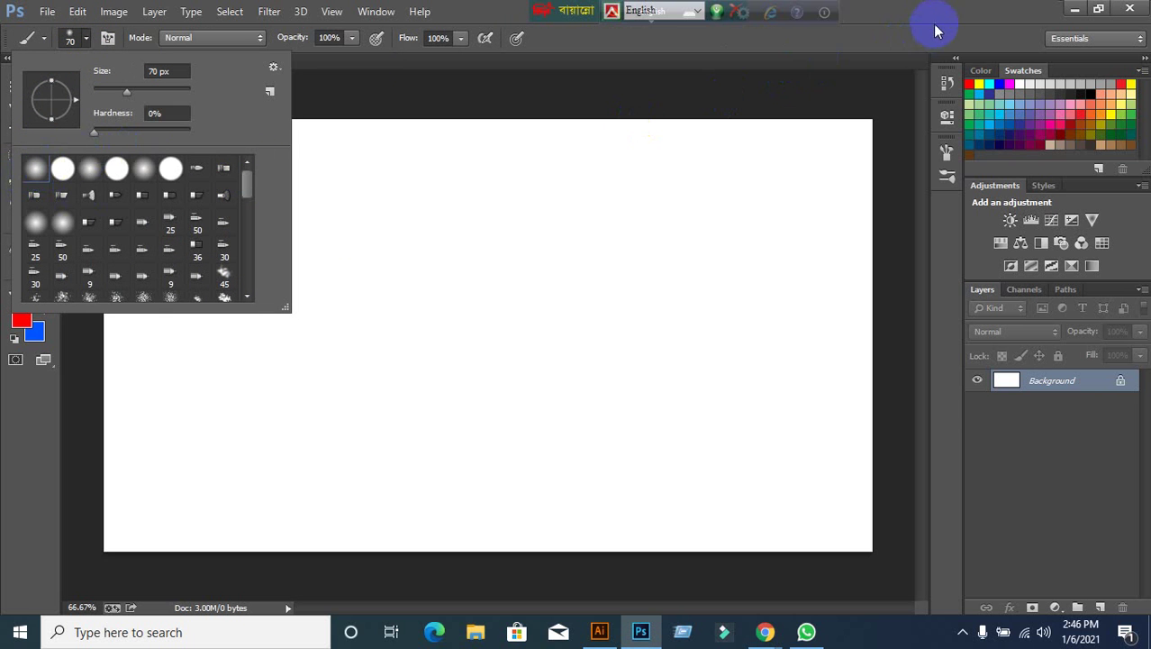
pyautogui.click(728, 124)
# Paint a set of crossing soft red diagonal strokes and dots over the blank white canvas of Untitled-1.
pyautogui.moveTo(268, 213); pyautogui.dragTo(416, 297)
pyautogui.moveTo(455, 320); pyautogui.dragTo(532, 359)
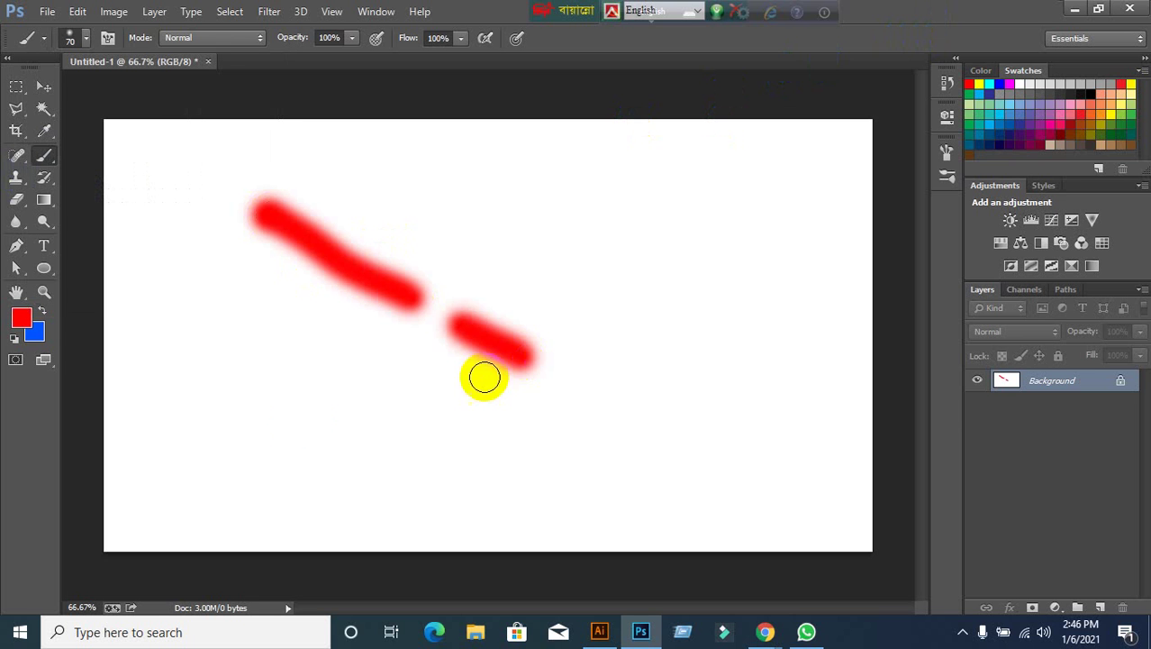
pyautogui.moveTo(257, 429)
pyautogui.mouseDown()
pyautogui.moveTo(396, 344)
pyautogui.moveTo(599, 269)
pyautogui.mouseUp()
pyautogui.moveTo(358, 195); pyautogui.dragTo(518, 279)
pyautogui.click(596, 329)
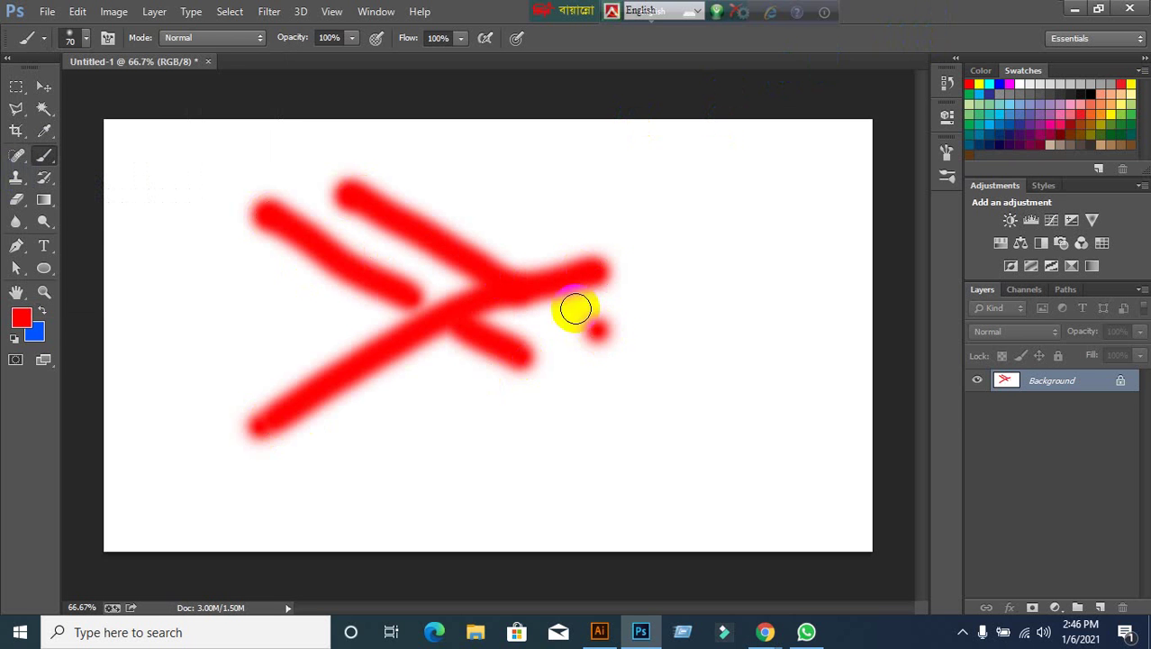
pyautogui.click(611, 215)
pyautogui.moveTo(575, 237); pyautogui.dragTo(257, 403)
pyautogui.moveTo(123, 216)
pyautogui.mouseDown()
pyautogui.moveTo(217, 277)
pyautogui.moveTo(536, 431)
pyautogui.mouseUp()
pyautogui.moveTo(425, 454); pyautogui.dragTo(597, 332)
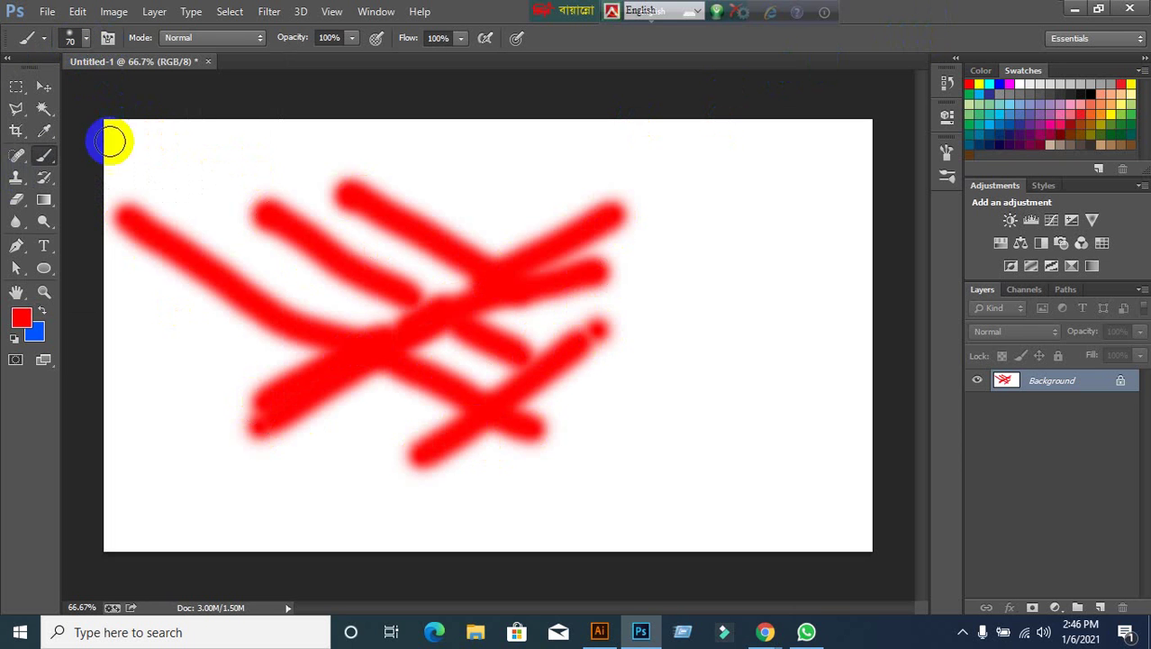
pyautogui.moveTo(455, 170); pyautogui.dragTo(820, 315)
pyautogui.moveTo(748, 350); pyautogui.dragTo(644, 396)
pyautogui.moveTo(532, 434); pyautogui.dragTo(647, 394)
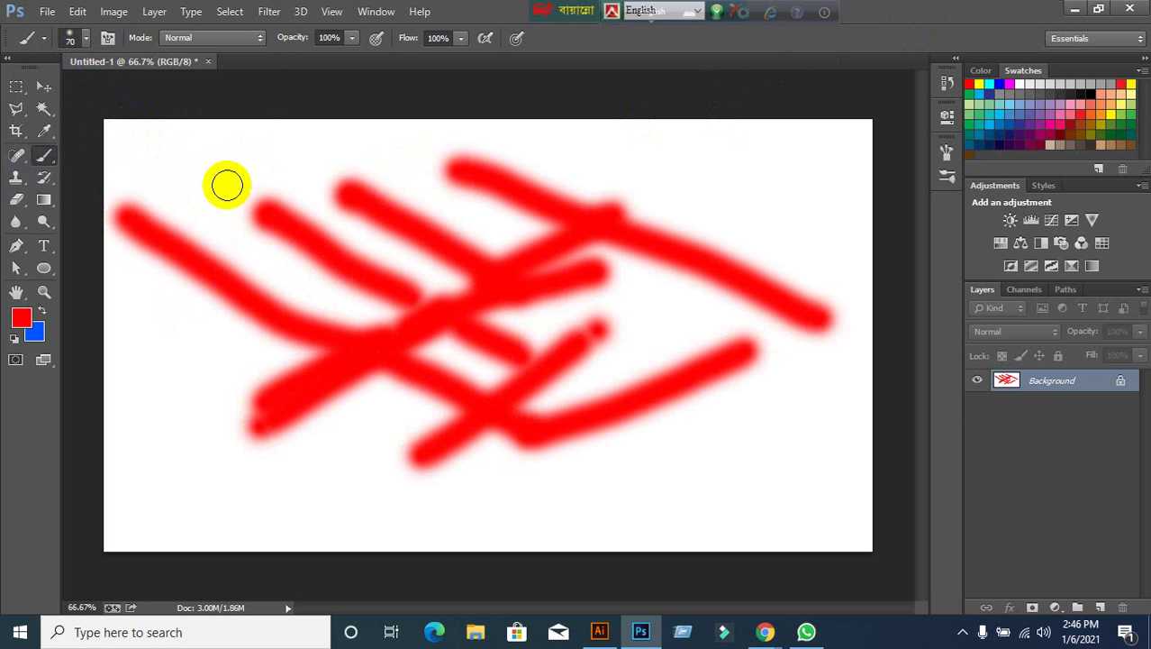
pyautogui.moveTo(438, 300); pyautogui.dragTo(410, 314)
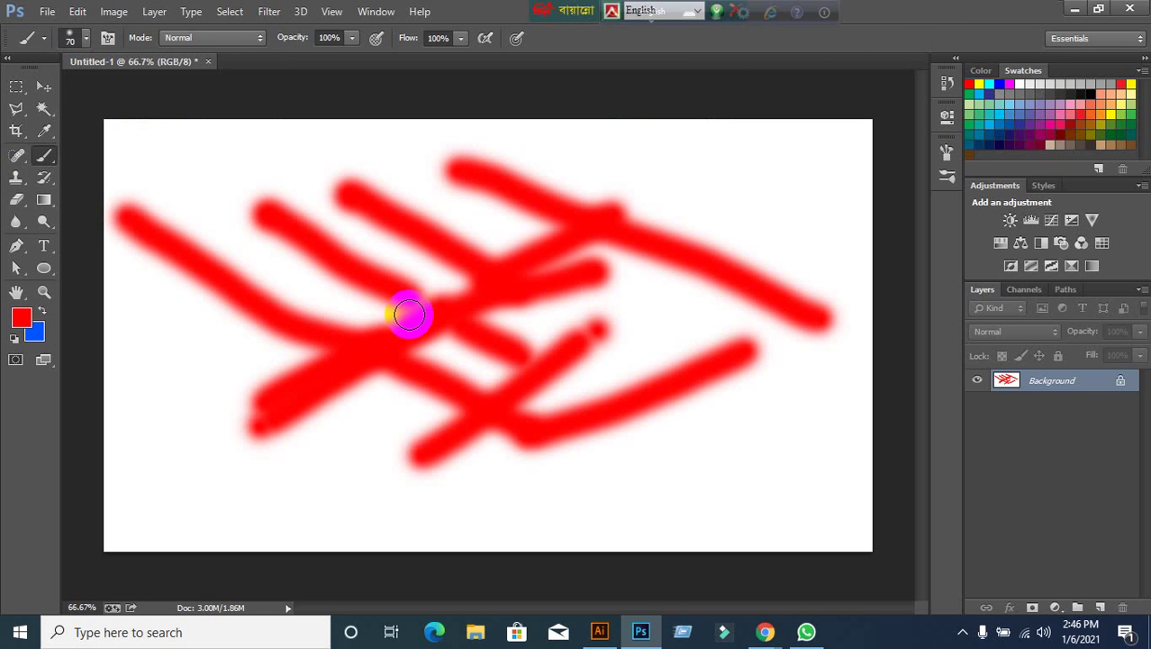
# Undo the red brush strokes one after another, back to the first diagonal stroke.
pyautogui.hotkey('ctrl', 'alt', 'z')
pyautogui.hotkey('ctrl', 'alt', 'z')
pyautogui.hotkey('ctrl', 'alt', 'z')
pyautogui.hotkey('ctrl', 'alt', 'z')
pyautogui.hotkey('ctrl', 'alt', 'z')
pyautogui.hotkey('ctrl', 'alt', 'z')
pyautogui.hotkey('ctrl', 'alt', 'z')
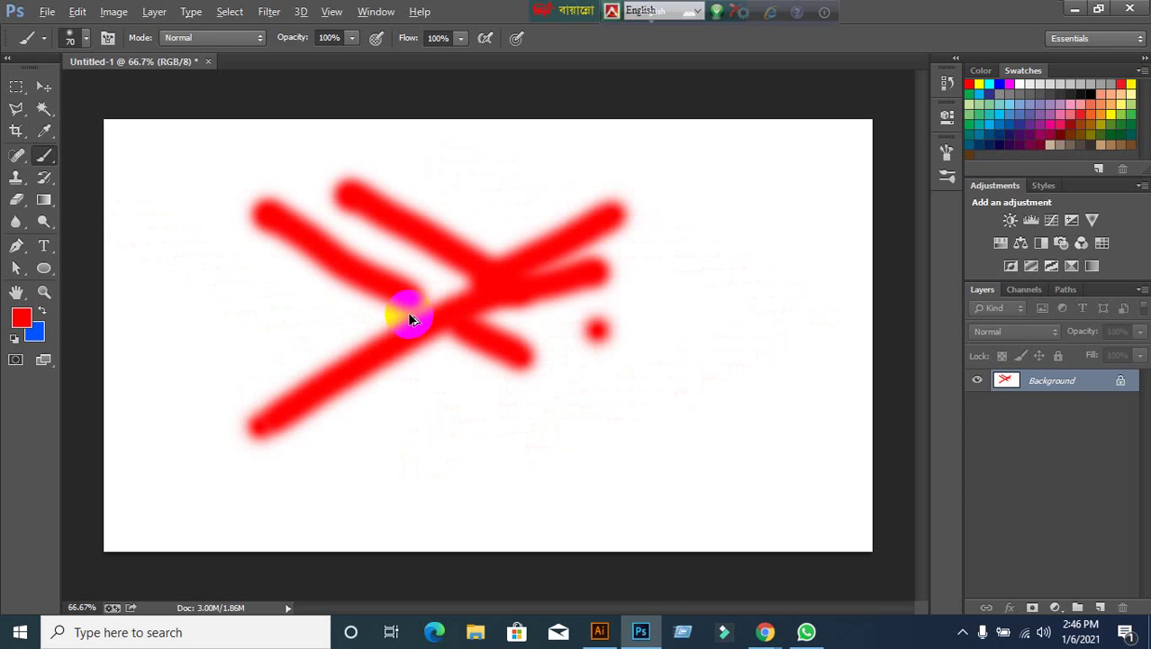
pyautogui.hotkey('ctrl', 'alt', 'z')
pyautogui.hotkey('ctrl', 'alt', 'z')
pyautogui.hotkey('ctrl', 'alt', 'z')
pyautogui.hotkey('ctrl', 'alt', 'z')
pyautogui.hotkey('ctrl', 'alt', 'z')
pyautogui.hotkey('ctrl', 'alt', 'z')
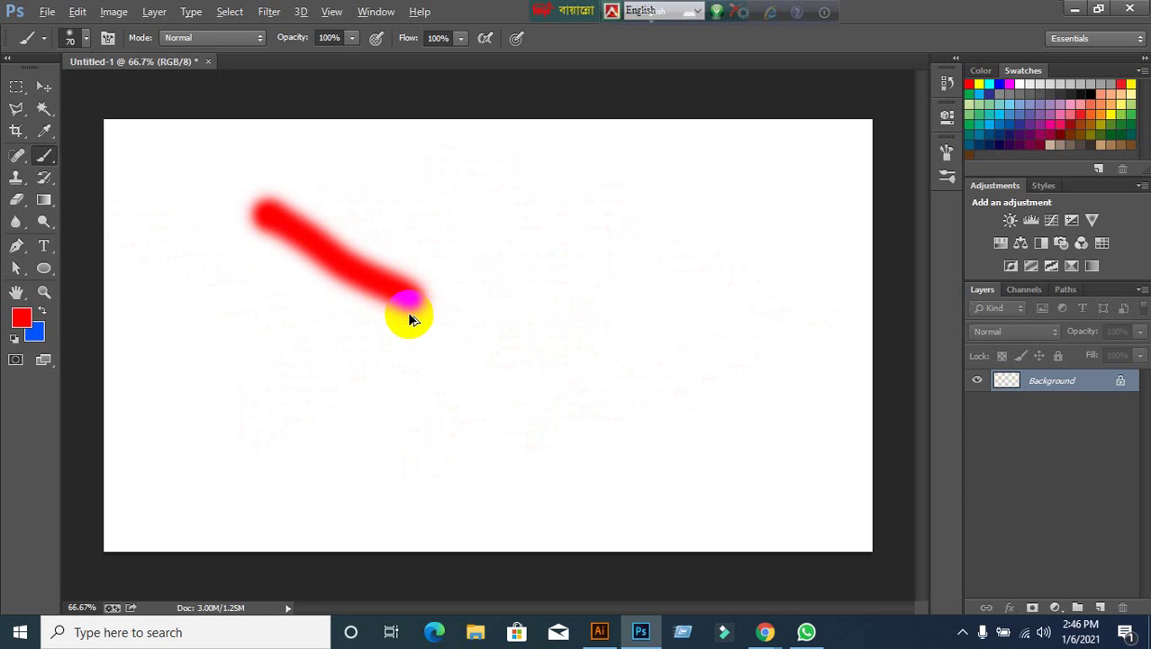
# Undo the remaining red stroke and paint two soft red diagonal strokes on a new layer.
pyautogui.hotkey('ctrl', 'alt', 'z')
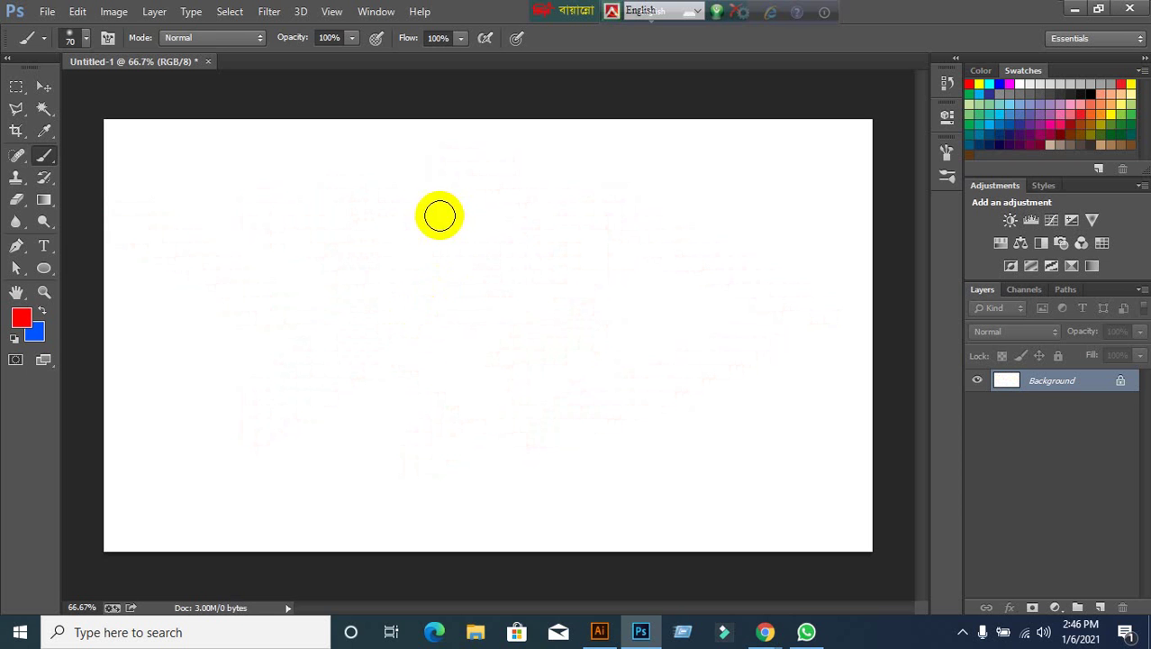
pyautogui.click(1102, 607)
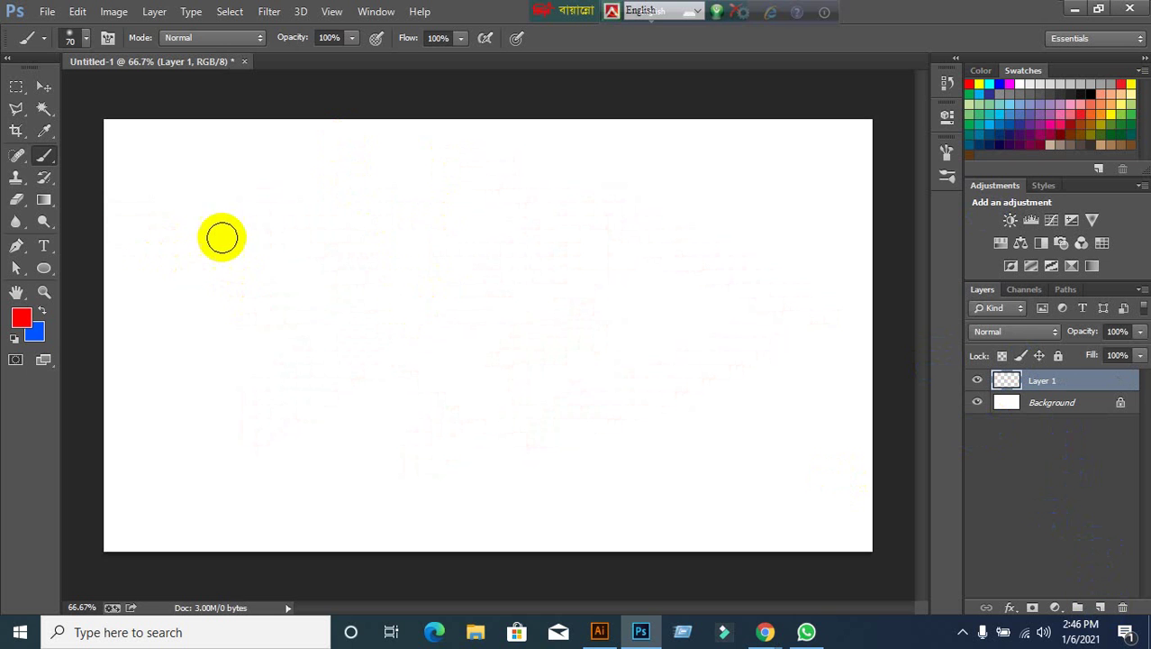
pyautogui.moveTo(245, 173); pyautogui.dragTo(515, 326)
pyautogui.moveTo(651, 230); pyautogui.dragTo(440, 466)
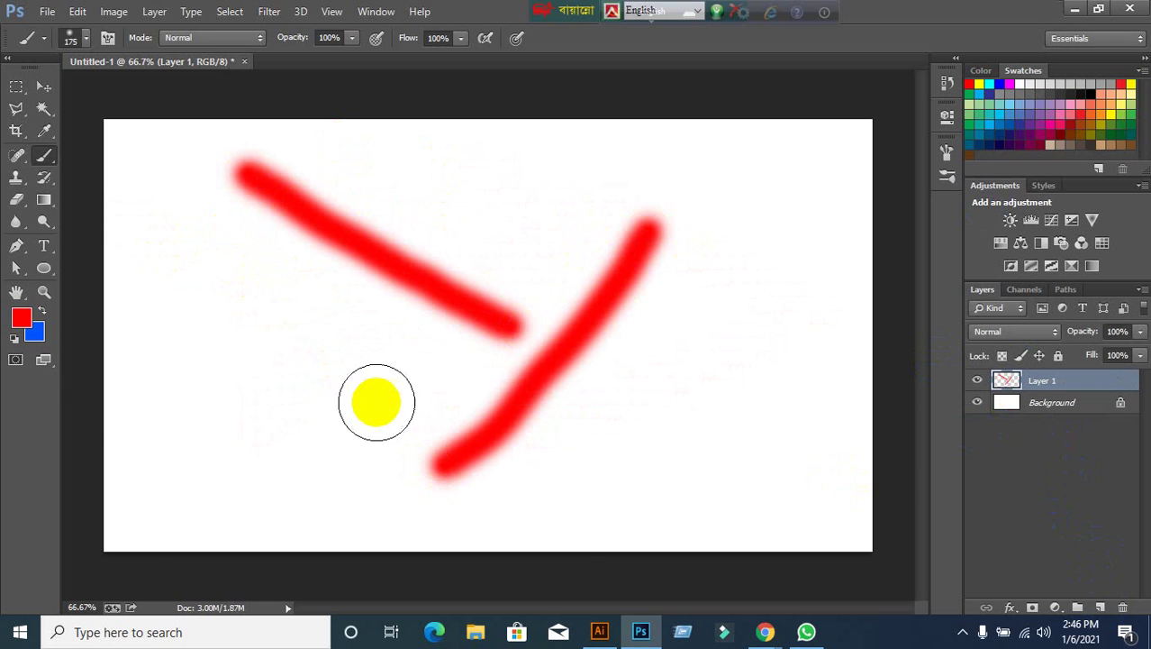
# Enlarge the brush gradually to 1200 px and shrink it back down to 90 px.
pyautogui.press(']')
pyautogui.press(']')
pyautogui.press(']')
pyautogui.press(']')
pyautogui.press(']')
pyautogui.press(']')
pyautogui.press(']')
pyautogui.press(']')
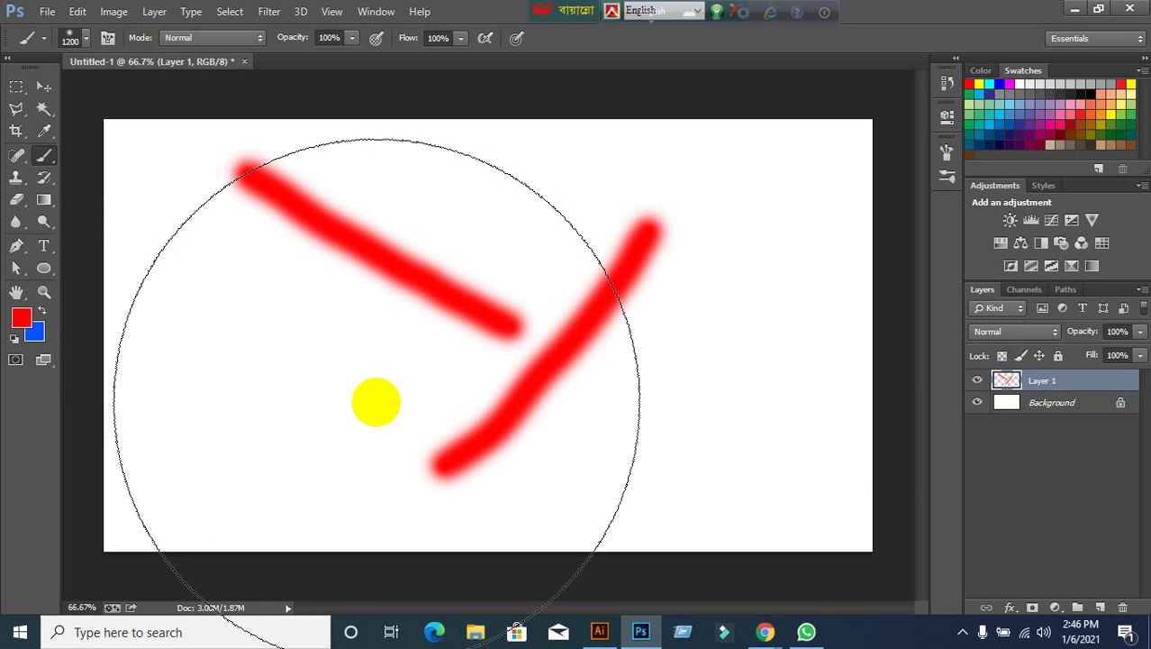
pyautogui.press('[')
pyautogui.press('[')
pyautogui.press('[')
pyautogui.press('[')
pyautogui.press('[')
pyautogui.press('[')
pyautogui.press('[')
pyautogui.press('[')
pyautogui.press('[')
pyautogui.press('[')
pyautogui.press('[')
pyautogui.press('[')
pyautogui.press('[')
pyautogui.press('[')
pyautogui.press('[')
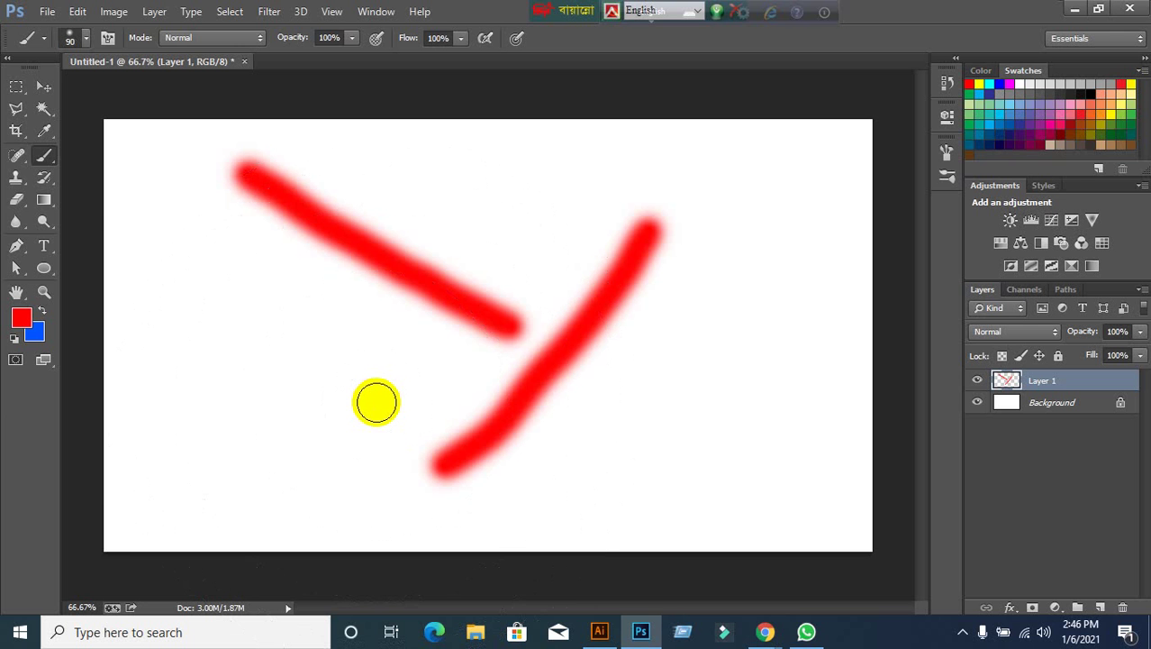
# Enlarge the brush to 1500 px, and step its size down and up again to end at 250 px.
pyautogui.press(']')
pyautogui.press(']')
pyautogui.press(']')
pyautogui.press(']')
pyautogui.press(']')
pyautogui.press(']')
pyautogui.press(']')
pyautogui.press(']')
pyautogui.press(']')
pyautogui.press(']')
pyautogui.press(']')
pyautogui.press(']')
pyautogui.press(']')
pyautogui.press(']')
pyautogui.press(']')
pyautogui.press(']')
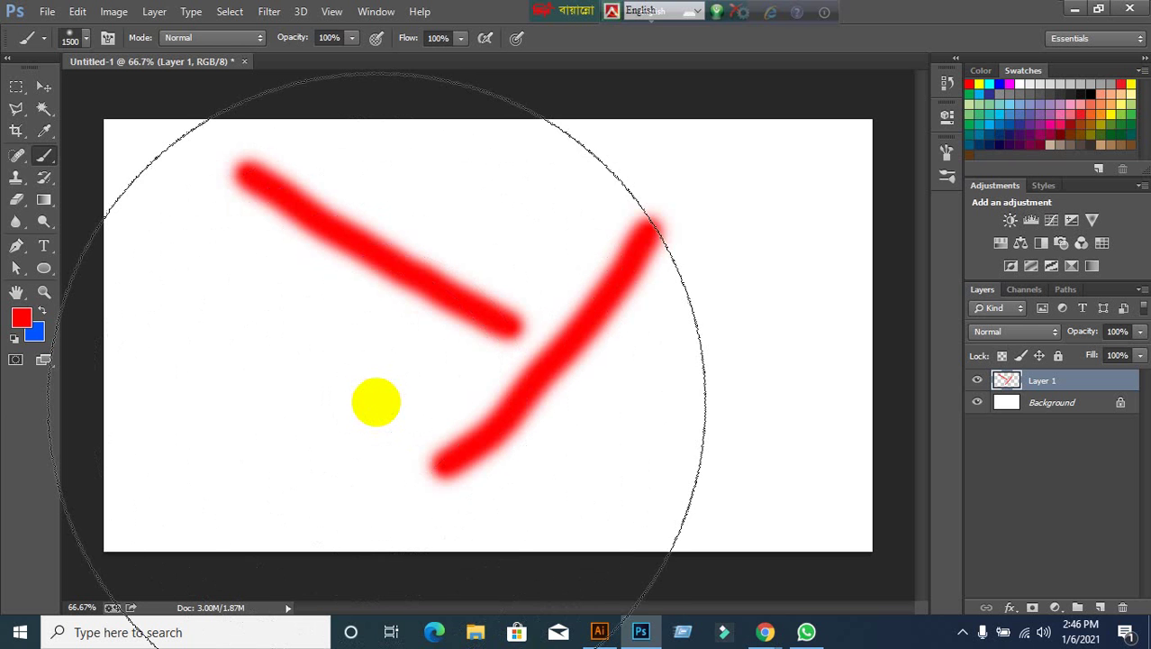
pyautogui.press('[')
pyautogui.press('[')
pyautogui.press('[')
pyautogui.press('[')
pyautogui.press('[')
pyautogui.press('[')
pyautogui.press('[')
pyautogui.press('[')
pyautogui.press('[')
pyautogui.press('[')
pyautogui.press('[')
pyautogui.press('[')
pyautogui.press('[')
pyautogui.press('[')
pyautogui.press('[')
pyautogui.press('[')
pyautogui.press(']')
pyautogui.press(']')
pyautogui.press(']')
pyautogui.press(']')
pyautogui.press(']')
pyautogui.press(']')
pyautogui.press(']')
pyautogui.press(']')
pyautogui.press(']')
pyautogui.press(']')
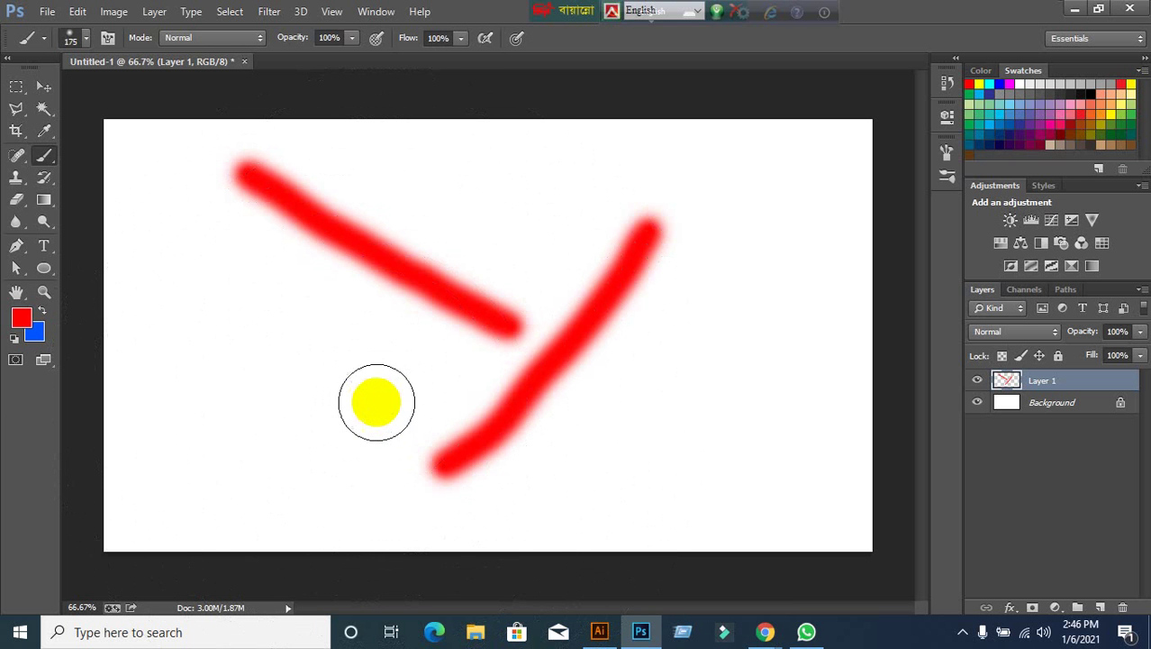
pyautogui.press(']')
pyautogui.press(']')
pyautogui.press('[')
pyautogui.press('[')
pyautogui.press('[')
pyautogui.press('[')
pyautogui.press('[')
pyautogui.press('[')
pyautogui.press('[')
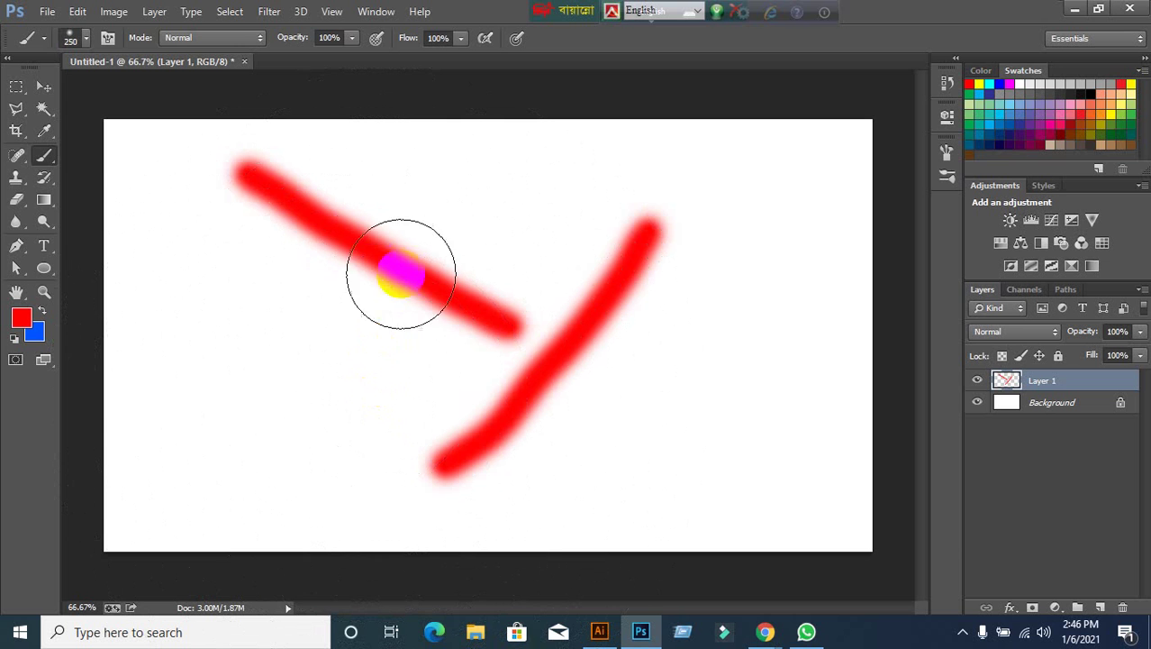
# Increase the brush size to 1000 px and reduce it to 500 px.
pyautogui.press(']')
pyautogui.press(']')
pyautogui.press(']')
pyautogui.press(']')
pyautogui.press(']')
pyautogui.press(']')
pyautogui.press(']')
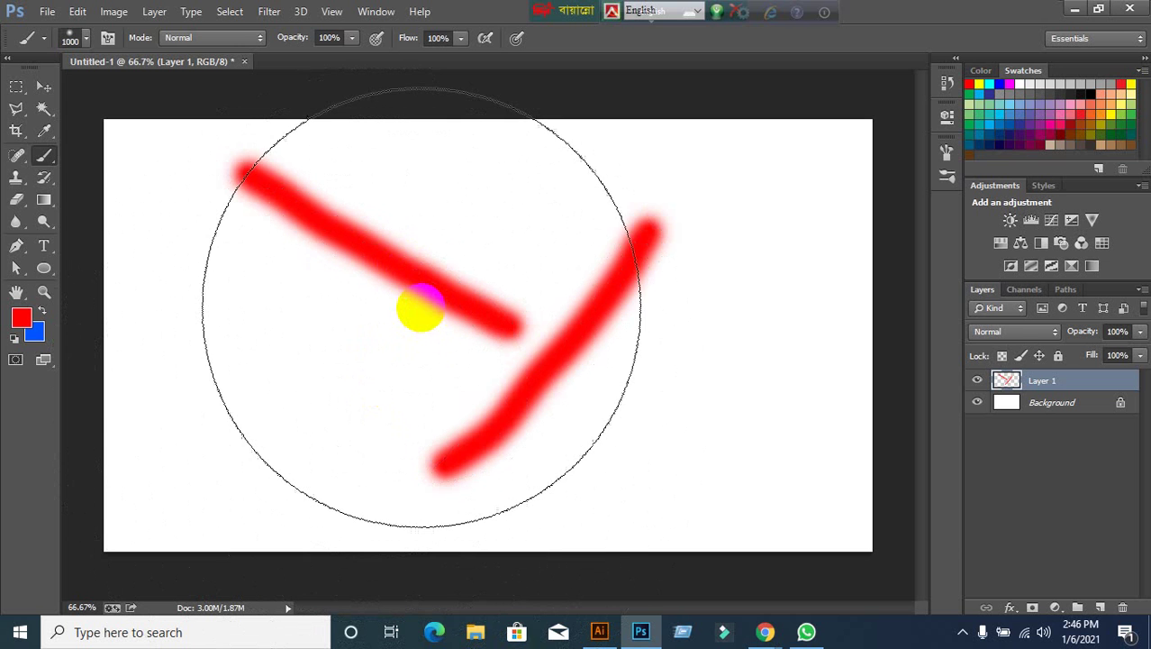
pyautogui.press('[')
pyautogui.press('[')
pyautogui.press('[')
pyautogui.press('[')
# Set the brush size to 149 px in the brush settings.
pyautogui.rightClick(332, 292)
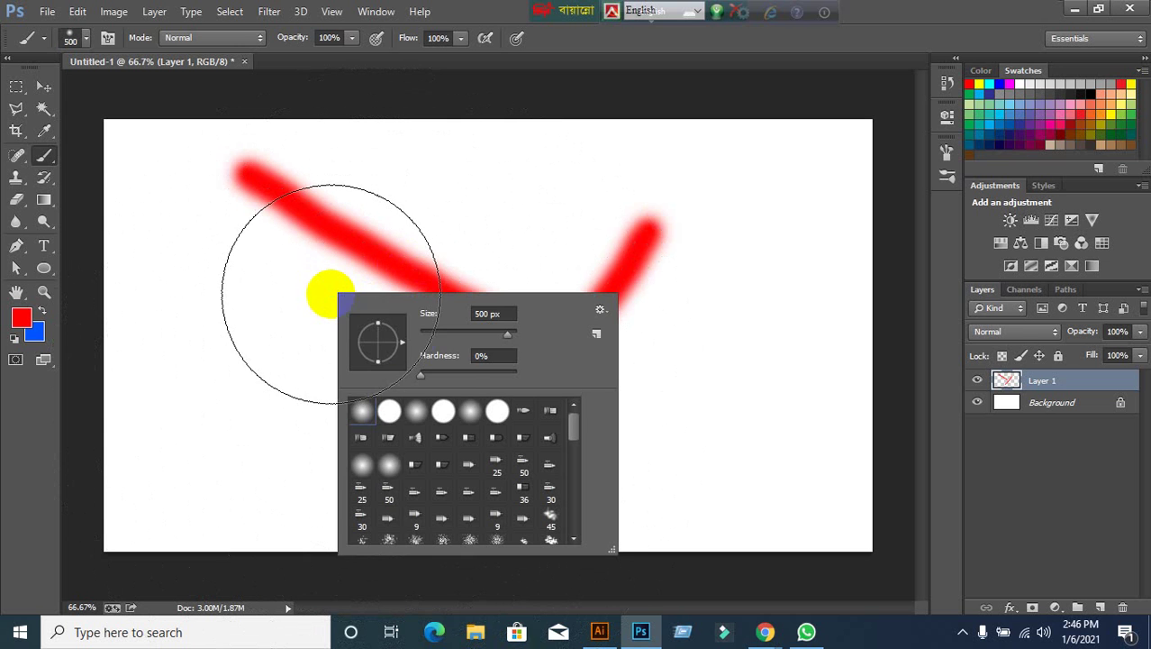
pyautogui.moveTo(506, 339); pyautogui.dragTo(454, 336)
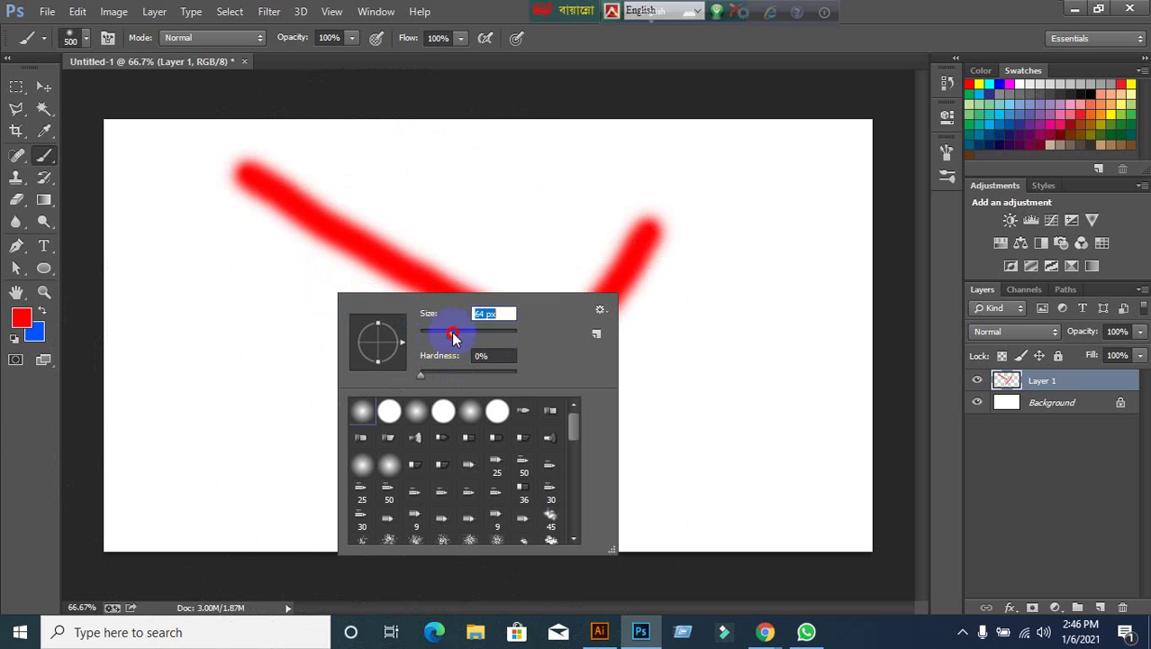
pyautogui.press('Return')
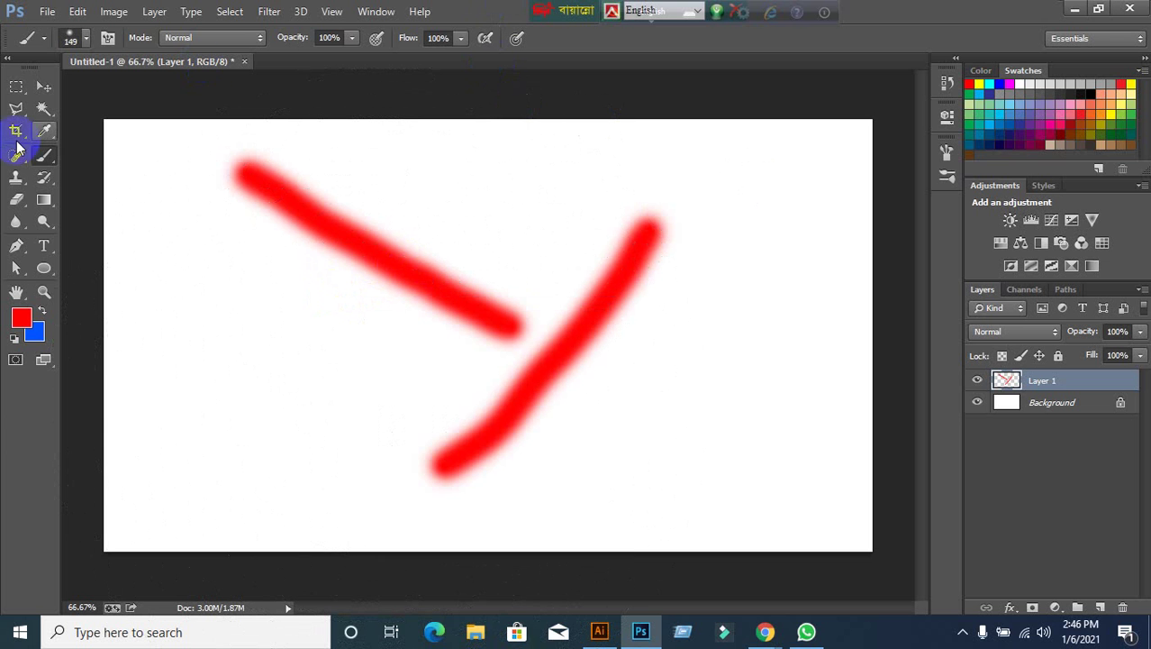
pyautogui.click(87, 39)
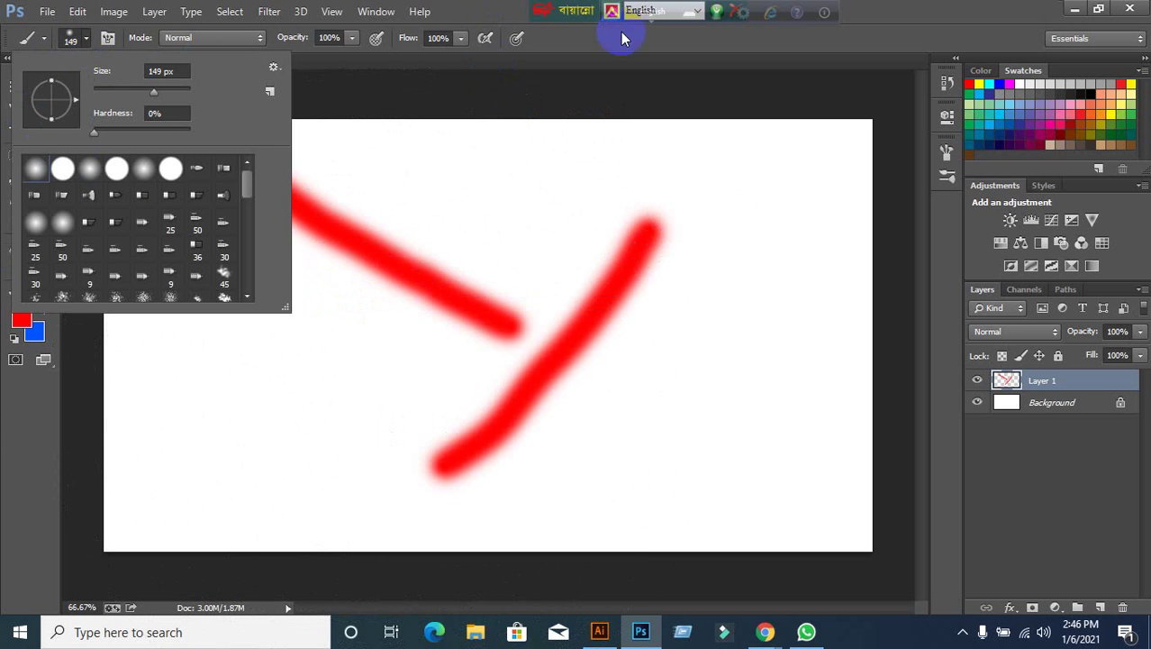
pyautogui.click(407, 189)
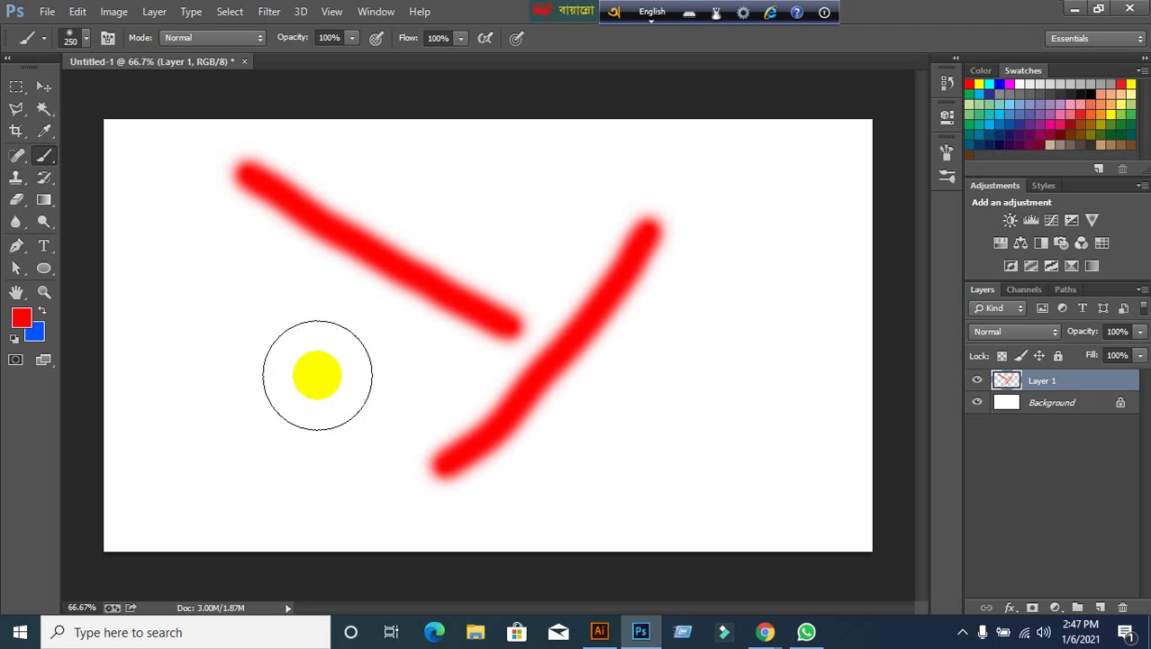
# Paint two thick hard-edged red strokes over the left part of Layer 1 with a 175 px brush at 100% hardness.
pyautogui.rightClick(306, 341)
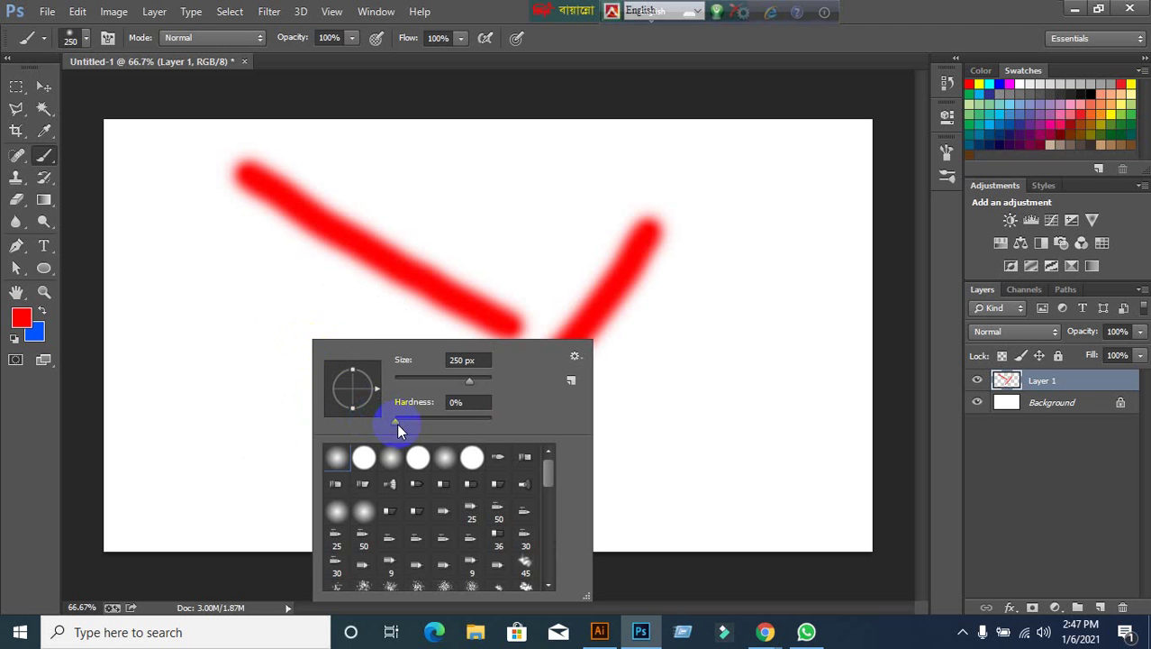
pyautogui.moveTo(397, 422); pyautogui.dragTo(501, 428)
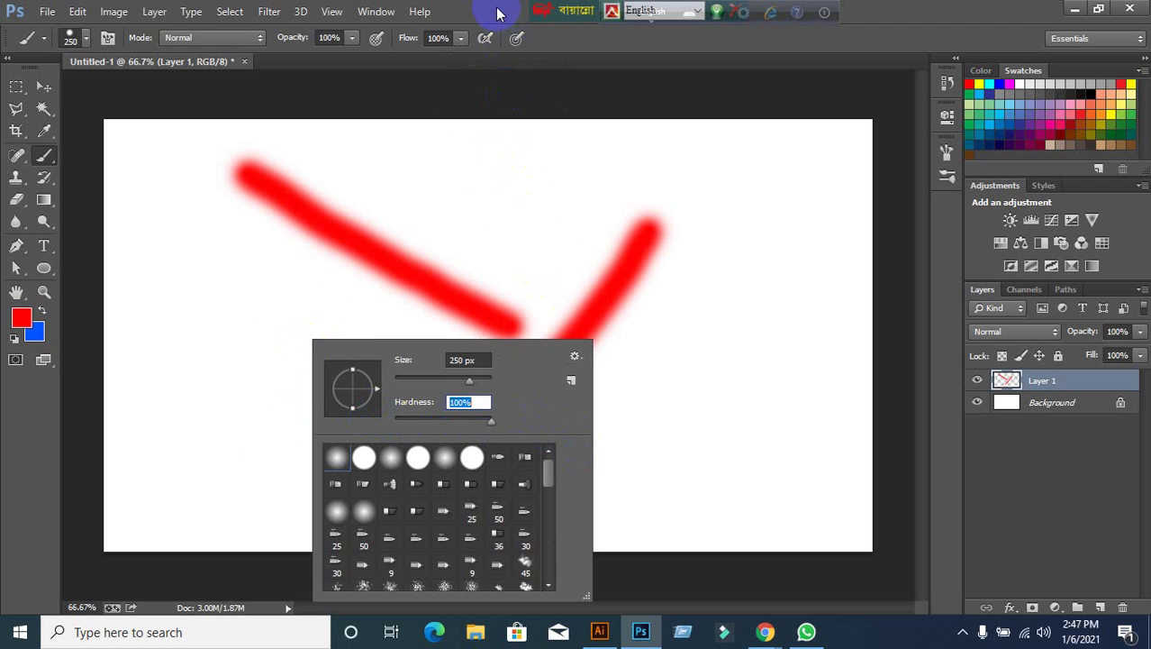
pyautogui.click(518, 170)
pyautogui.press('[')
pyautogui.press('[')
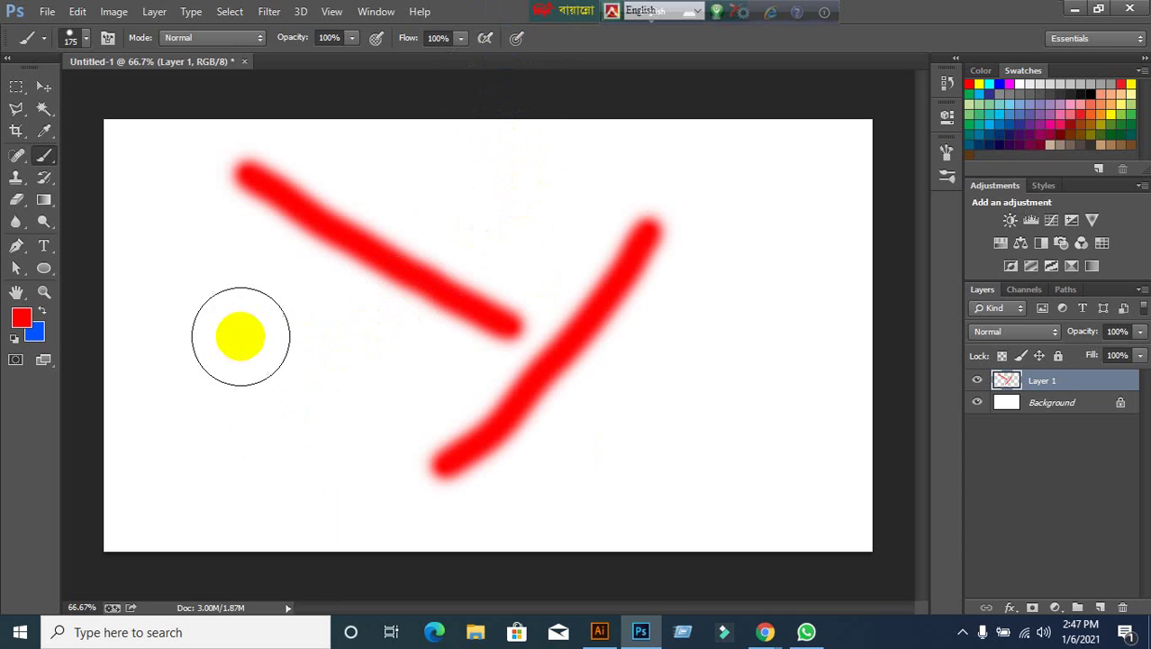
pyautogui.moveTo(241, 333)
pyautogui.mouseDown()
pyautogui.moveTo(466, 348)
pyautogui.moveTo(584, 297)
pyautogui.moveTo(596, 227)
pyautogui.moveTo(505, 193)
pyautogui.moveTo(418, 188)
pyautogui.moveTo(186, 226)
pyautogui.moveTo(182, 269)
pyautogui.mouseUp()
pyautogui.moveTo(187, 447)
pyautogui.mouseDown()
pyautogui.moveTo(451, 489)
pyautogui.moveTo(470, 470)
pyautogui.mouseUp()
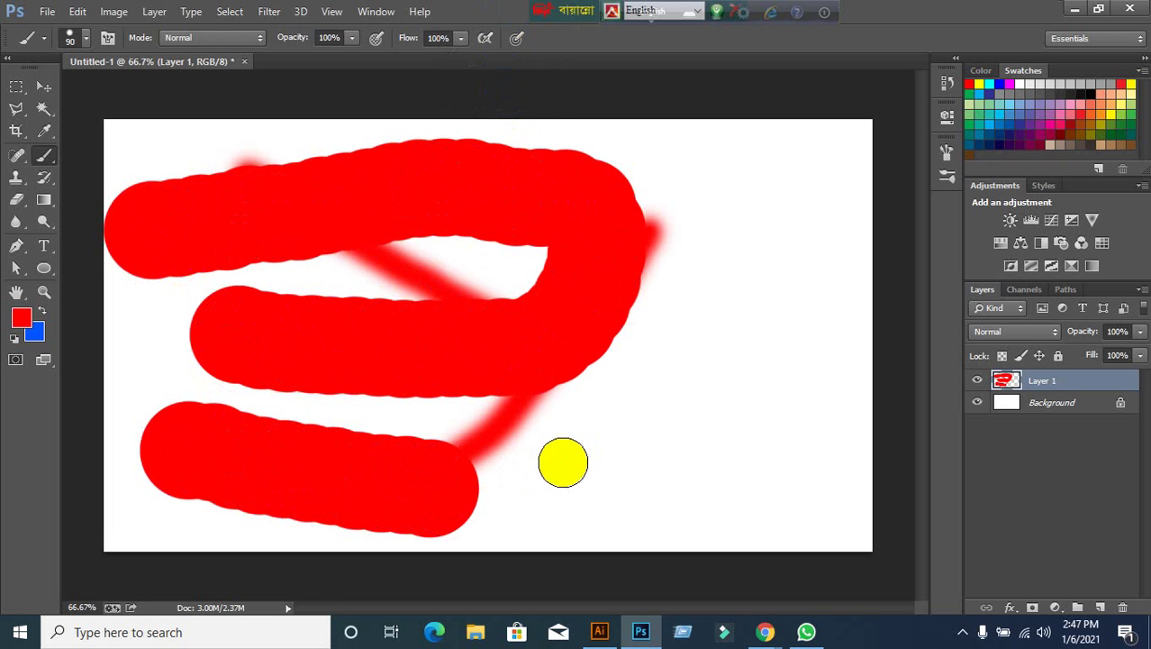
# Paint a diagonal red stroke and a loop around it on the right part of the canvas with a 90 px brush at 32% hardness.
pyautogui.rightClick(573, 460)
pyautogui.click(661, 471)
pyautogui.click(762, 438)
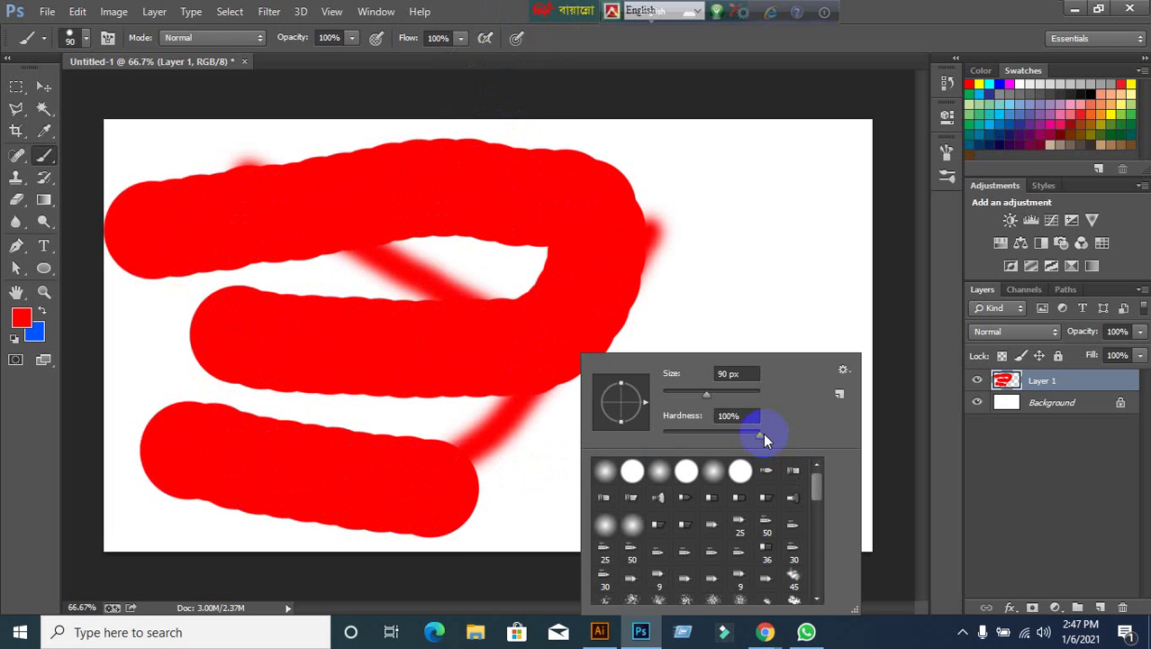
pyautogui.moveTo(763, 436); pyautogui.dragTo(694, 437)
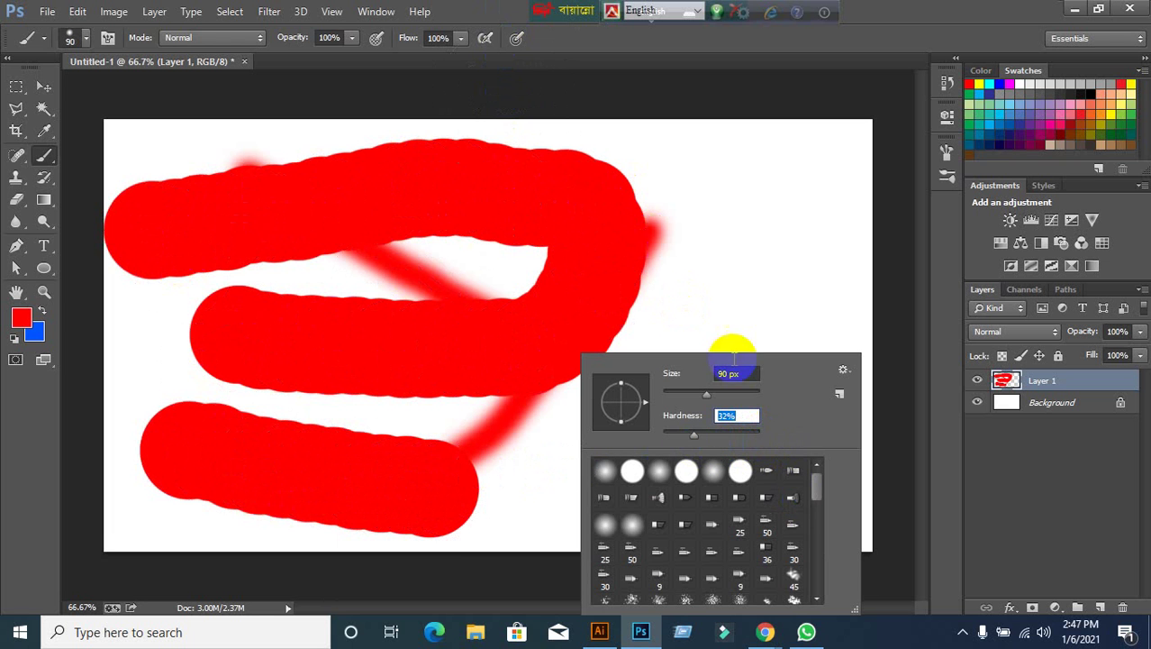
pyautogui.click(482, 13)
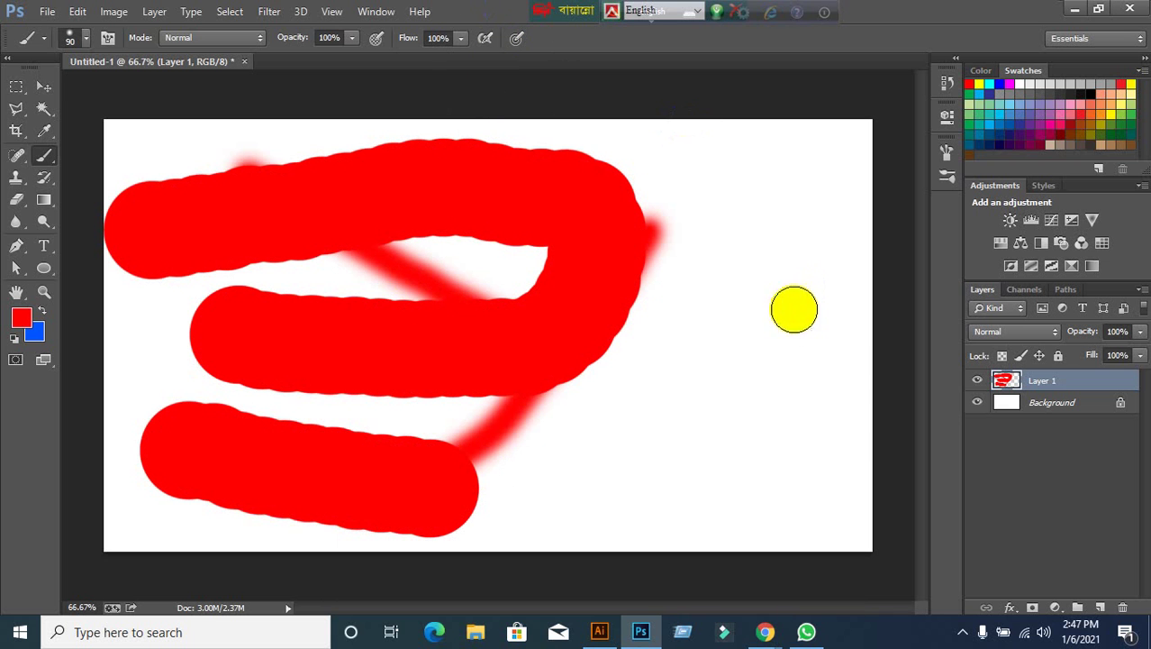
pyautogui.moveTo(786, 271); pyautogui.dragTo(677, 435)
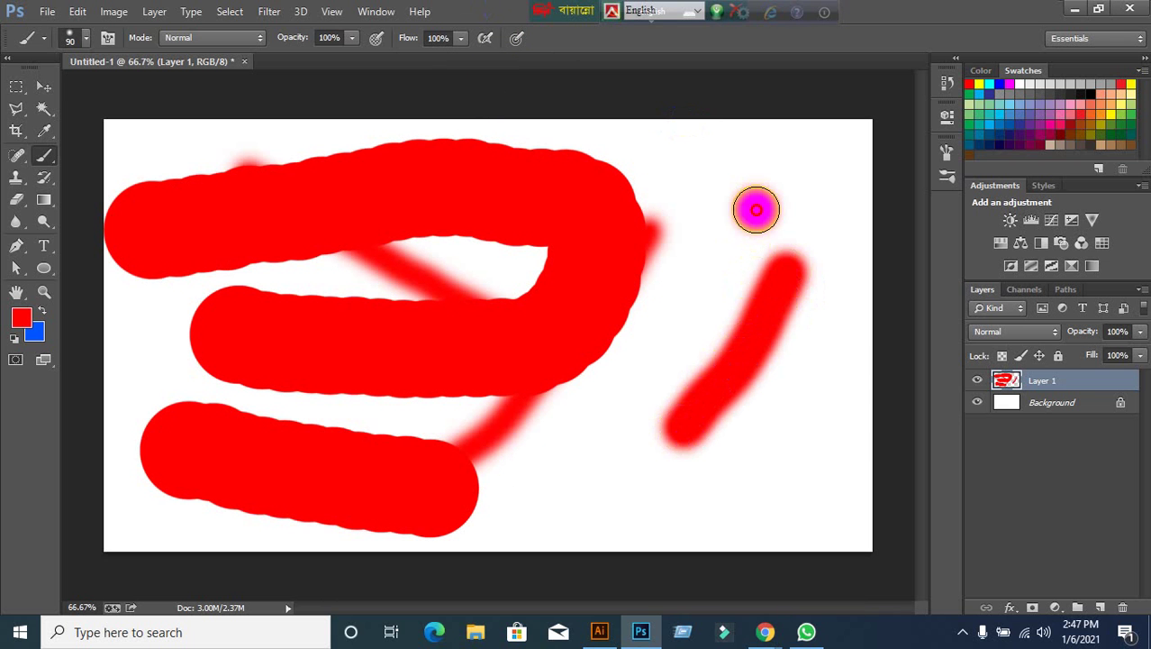
pyautogui.moveTo(755, 209)
pyautogui.mouseDown()
pyautogui.moveTo(618, 416)
pyautogui.moveTo(645, 475)
pyautogui.moveTo(788, 461)
pyautogui.moveTo(814, 304)
pyautogui.moveTo(813, 192)
pyautogui.moveTo(721, 167)
pyautogui.moveTo(676, 296)
pyautogui.mouseUp()
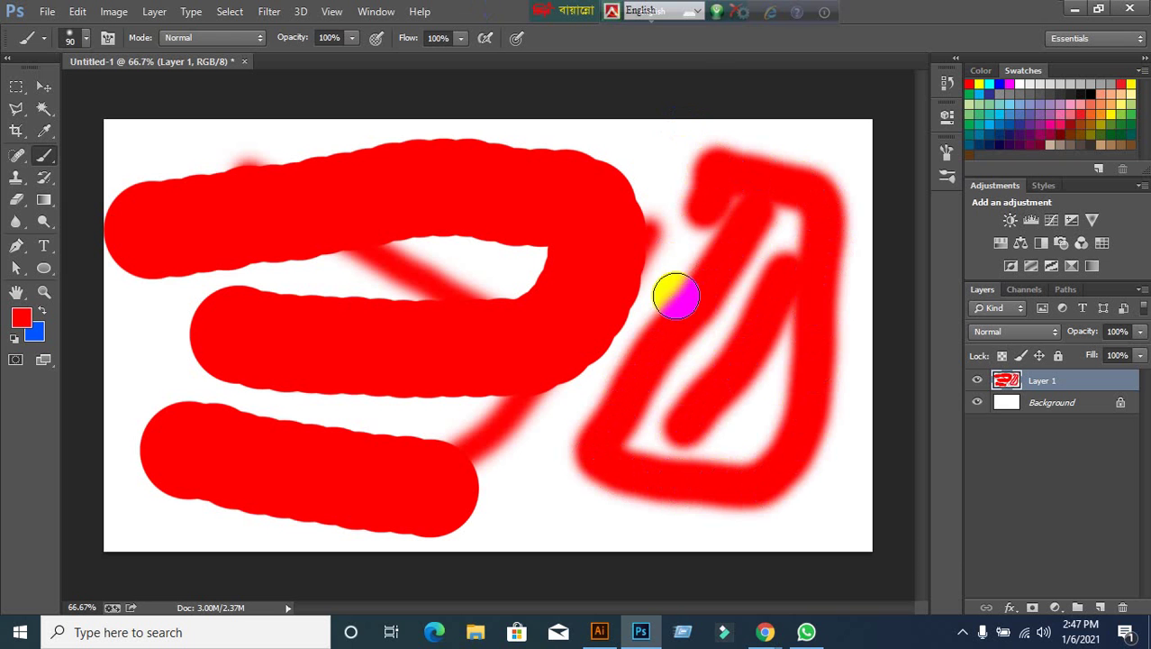
# Lower the brush hardness to 0% and paint a soft red scribble between the thick strokes and the loop.
pyautogui.rightClick(675, 301)
pyautogui.click(796, 380)
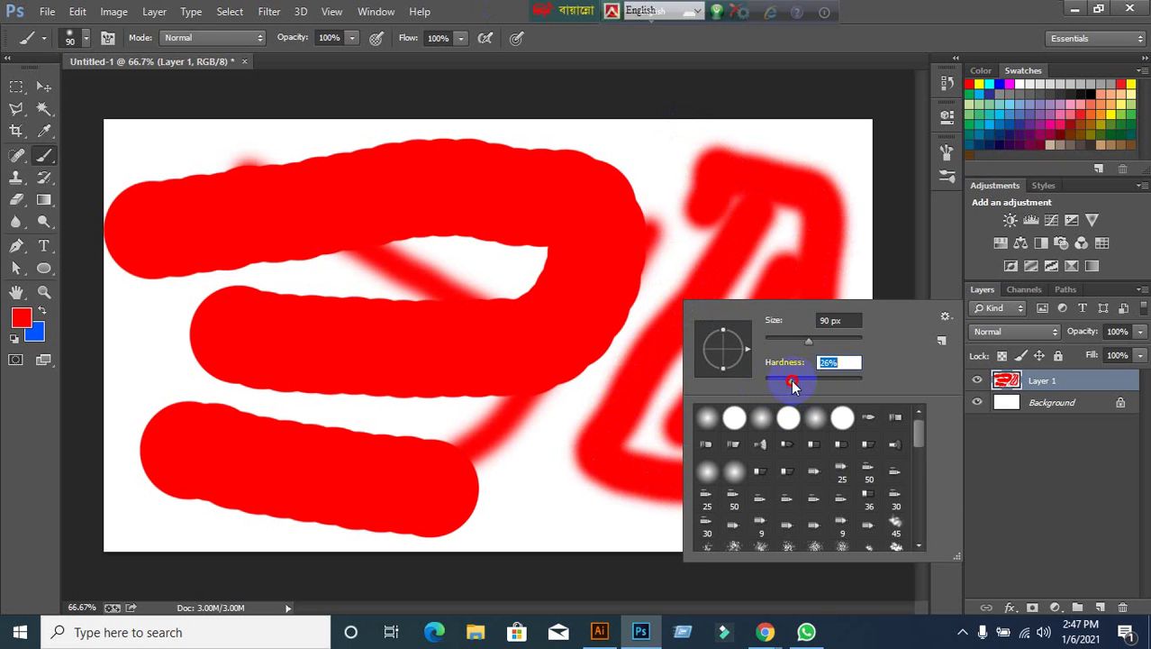
pyautogui.press('Return')
pyautogui.moveTo(656, 252)
pyautogui.mouseDown()
pyautogui.moveTo(662, 280)
pyautogui.moveTo(599, 390)
pyautogui.moveTo(552, 450)
pyautogui.moveTo(517, 463)
pyautogui.moveTo(578, 459)
pyautogui.moveTo(565, 393)
pyautogui.moveTo(630, 410)
pyautogui.mouseUp()
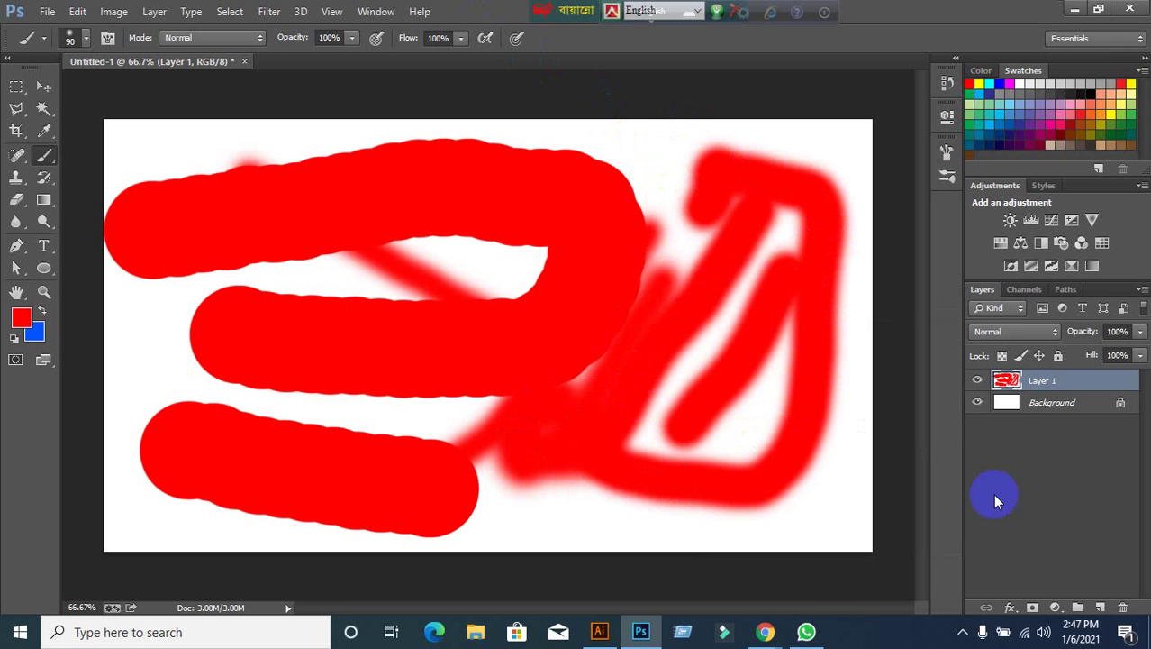
# Add a new layer above Layer 1 and hide Layer 1.
pyautogui.click(1101, 607)
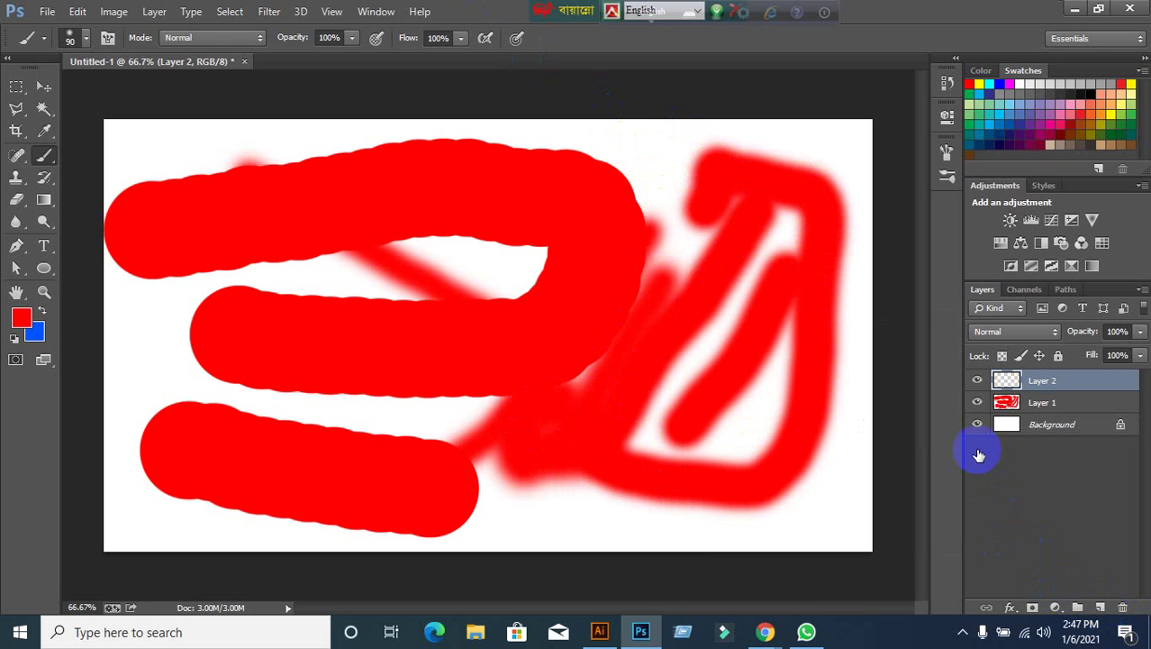
pyautogui.click(977, 402)
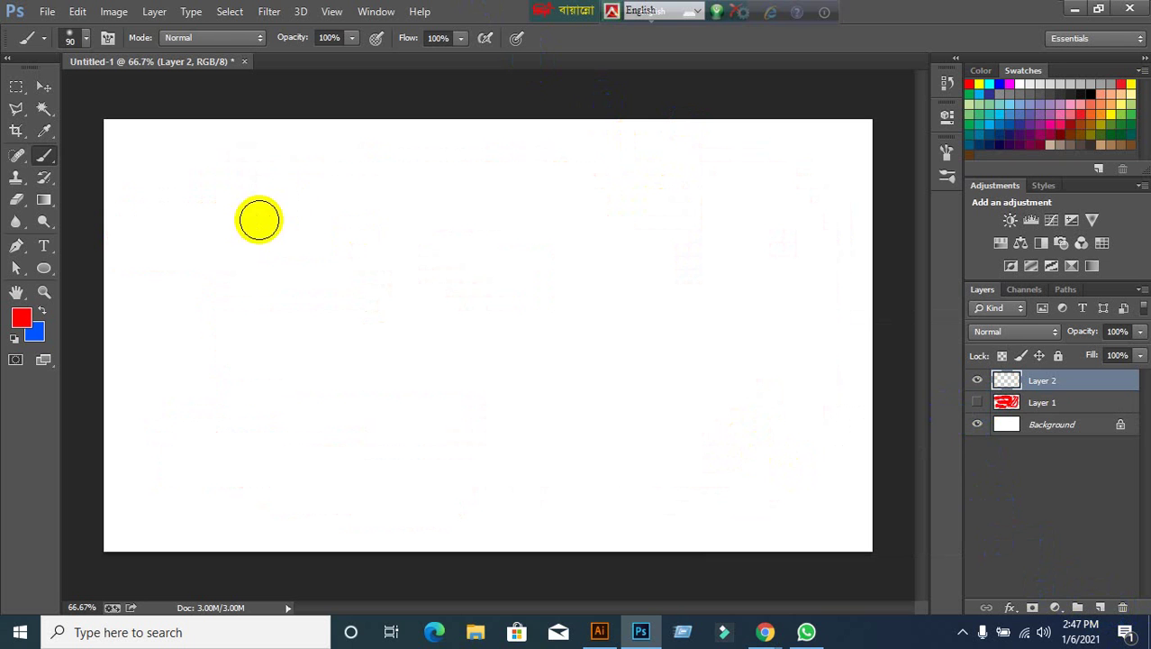
# Browse the brush presets and choose the rough-textured 60 px brush.
pyautogui.click(90, 41)
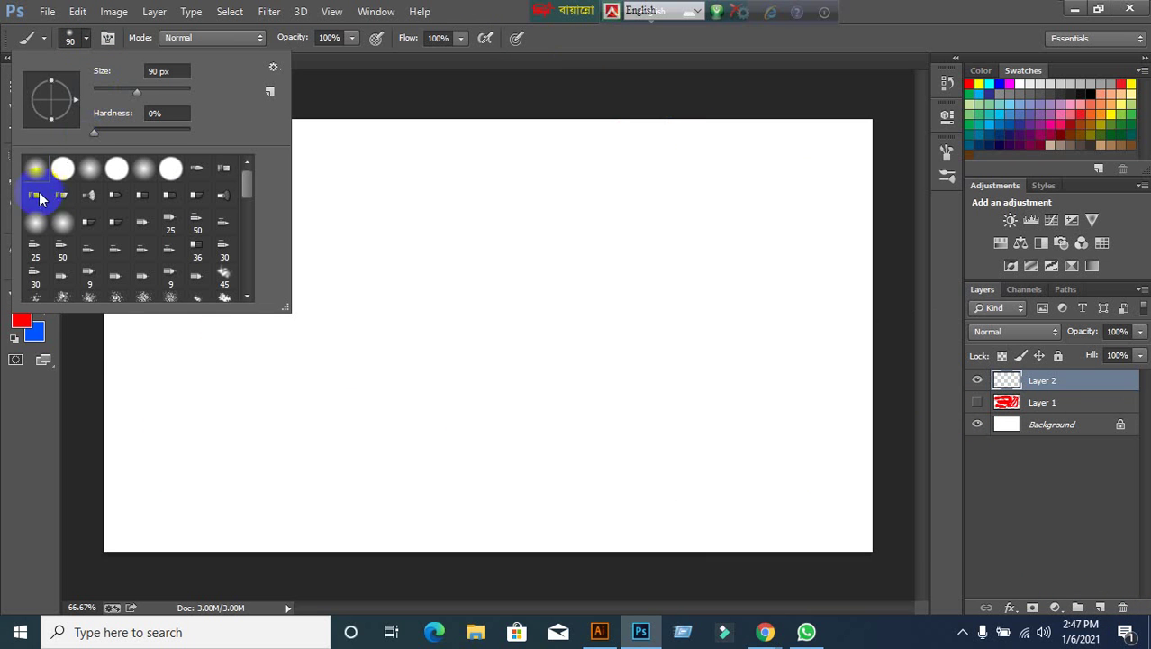
pyautogui.click(42, 168)
pyautogui.click(63, 169)
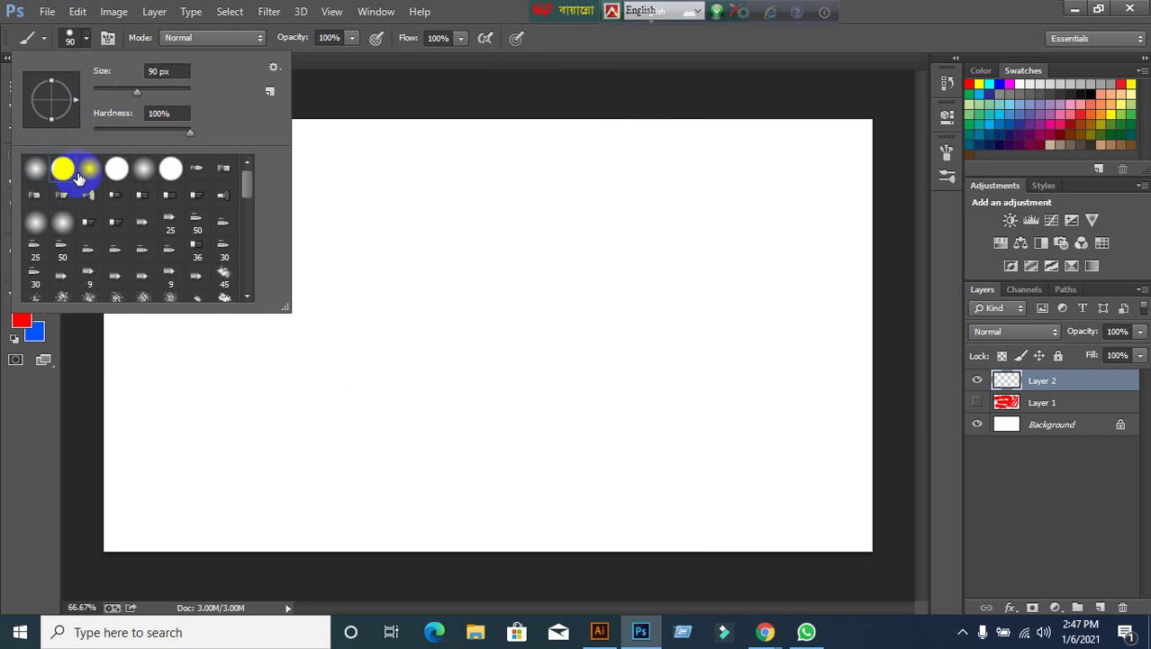
pyautogui.scroll(-3, 157, 214)
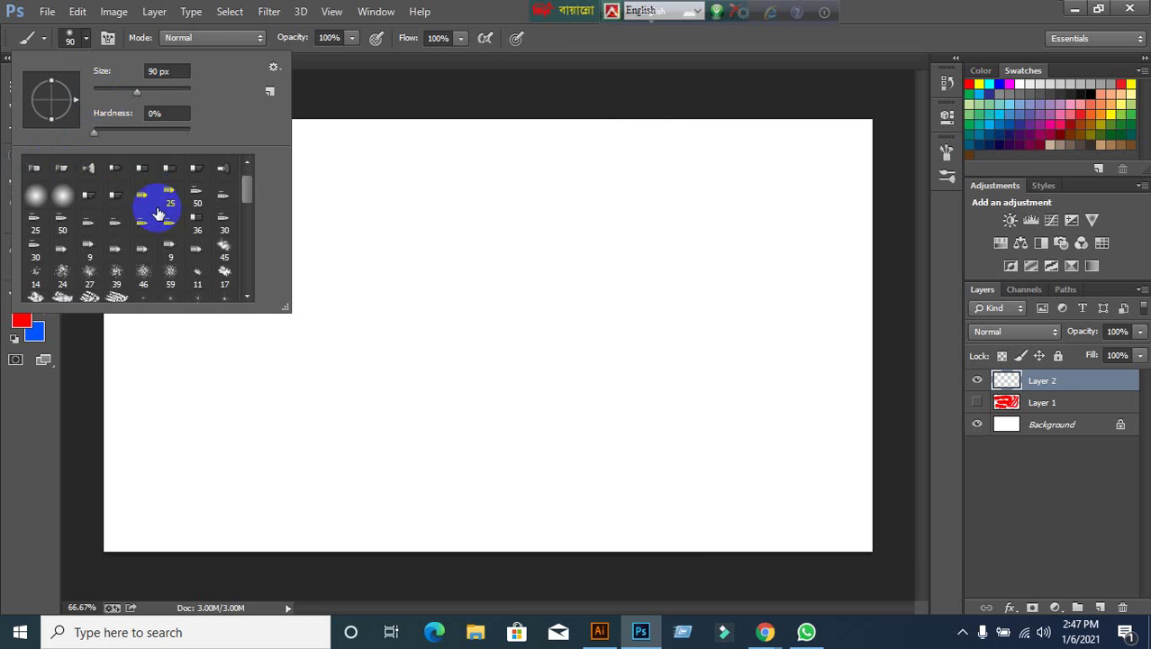
pyautogui.scroll(-2, 165, 214)
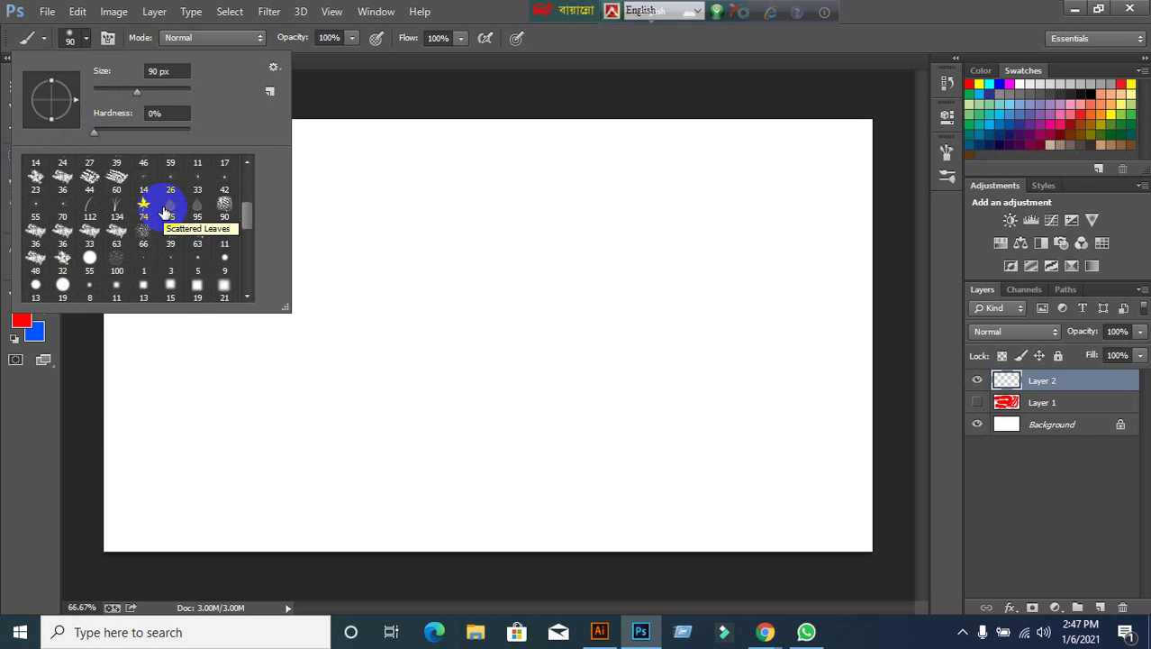
pyautogui.click(117, 180)
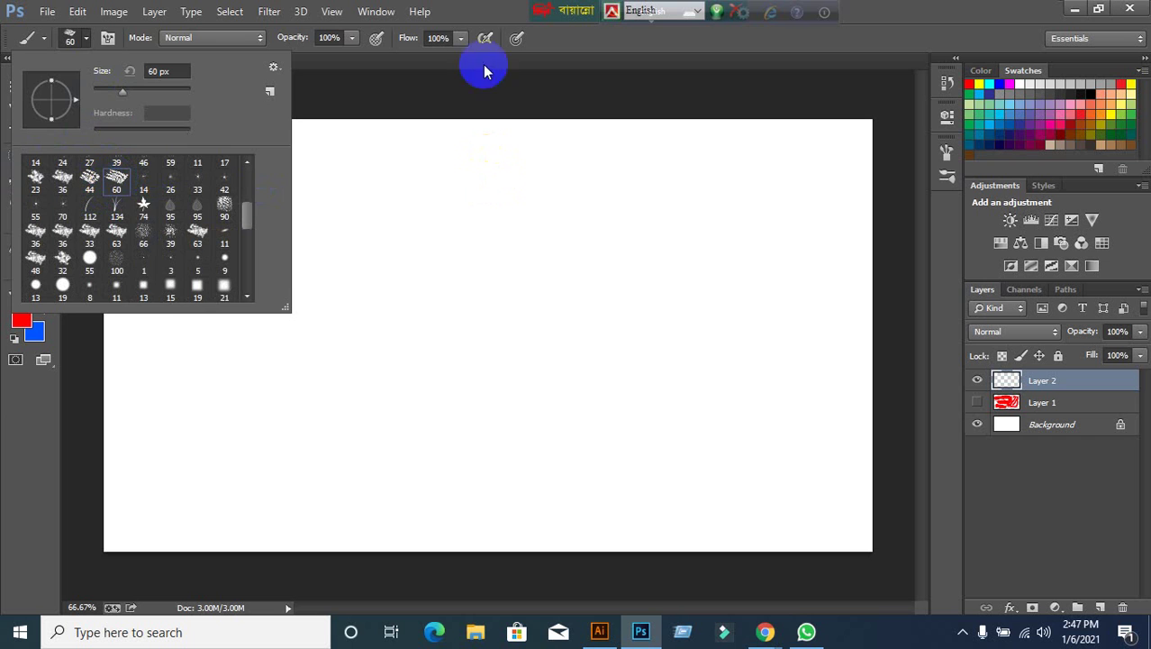
pyautogui.press('Return')
# Paint six separate rough-edged red strokes on Layer 2: one diagonal, three vertical and two roughly horizontal.
pyautogui.moveTo(252, 202); pyautogui.dragTo(530, 341)
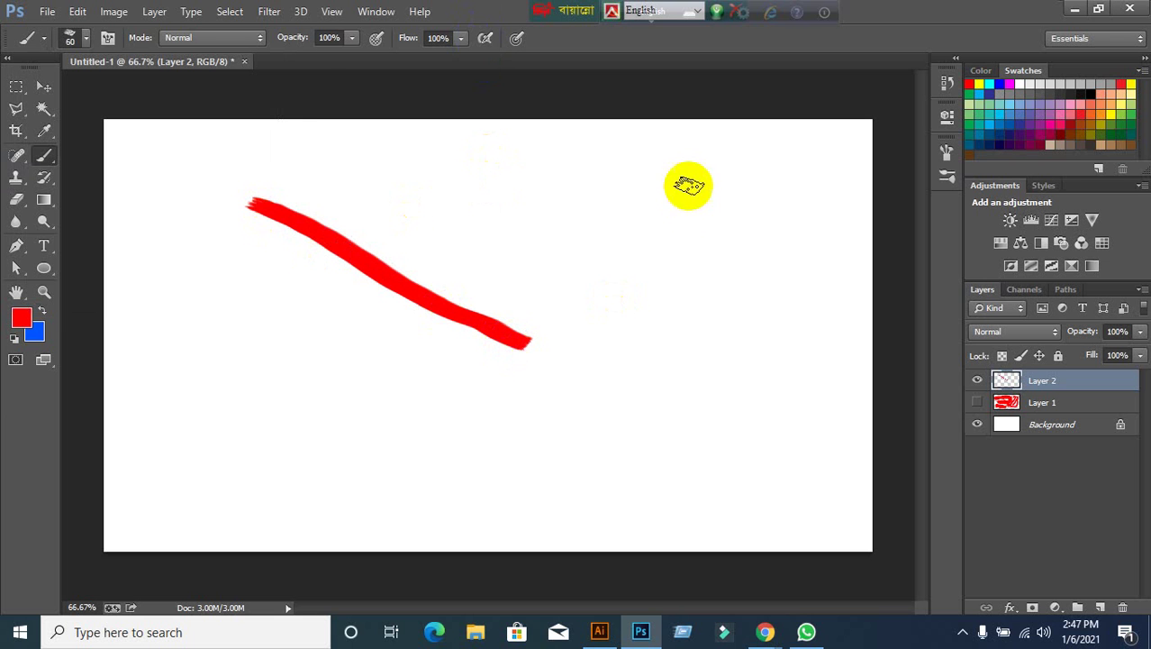
pyautogui.moveTo(690, 181); pyautogui.dragTo(691, 416)
pyautogui.moveTo(588, 184); pyautogui.dragTo(605, 394)
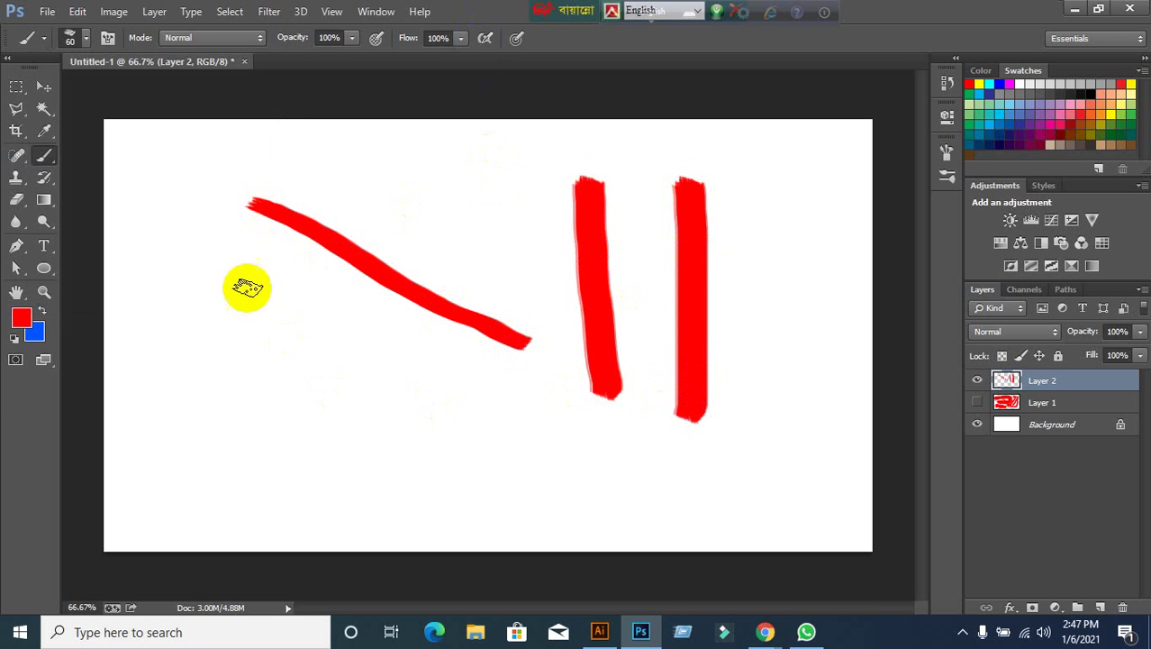
pyautogui.moveTo(190, 175); pyautogui.dragTo(203, 404)
pyautogui.moveTo(272, 364); pyautogui.dragTo(484, 368)
pyautogui.moveTo(454, 443); pyautogui.dragTo(321, 464)
# Switch the brush to the rough-textured 63 px preset and return to painting with the Brush tool.
pyautogui.click(86, 39)
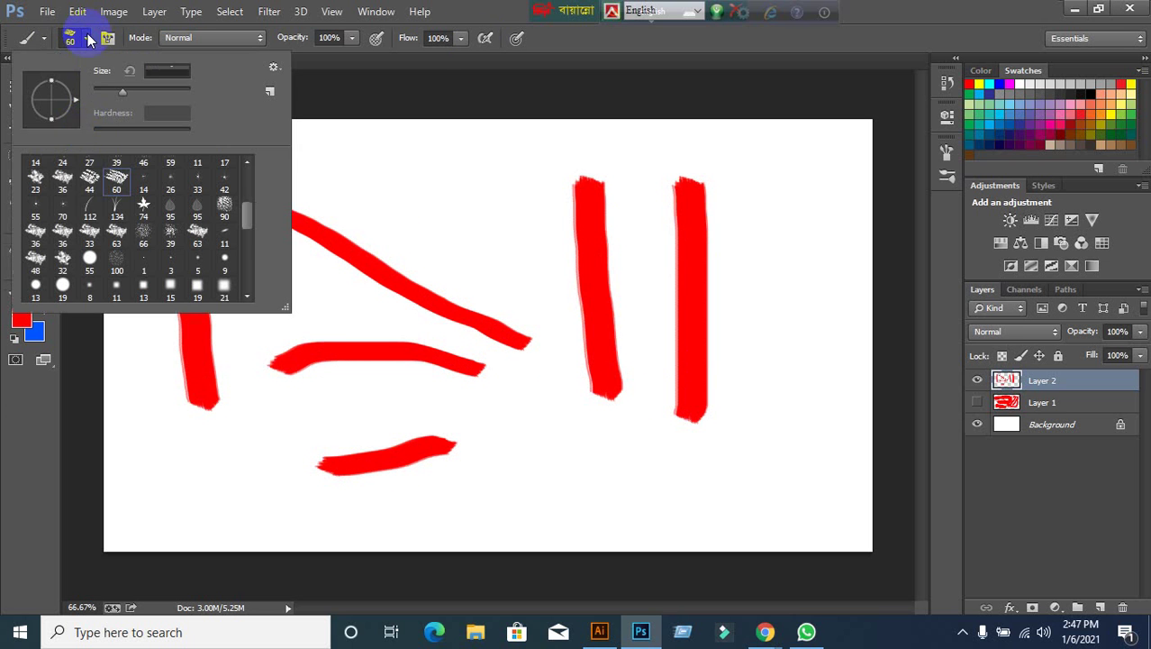
pyautogui.click(117, 232)
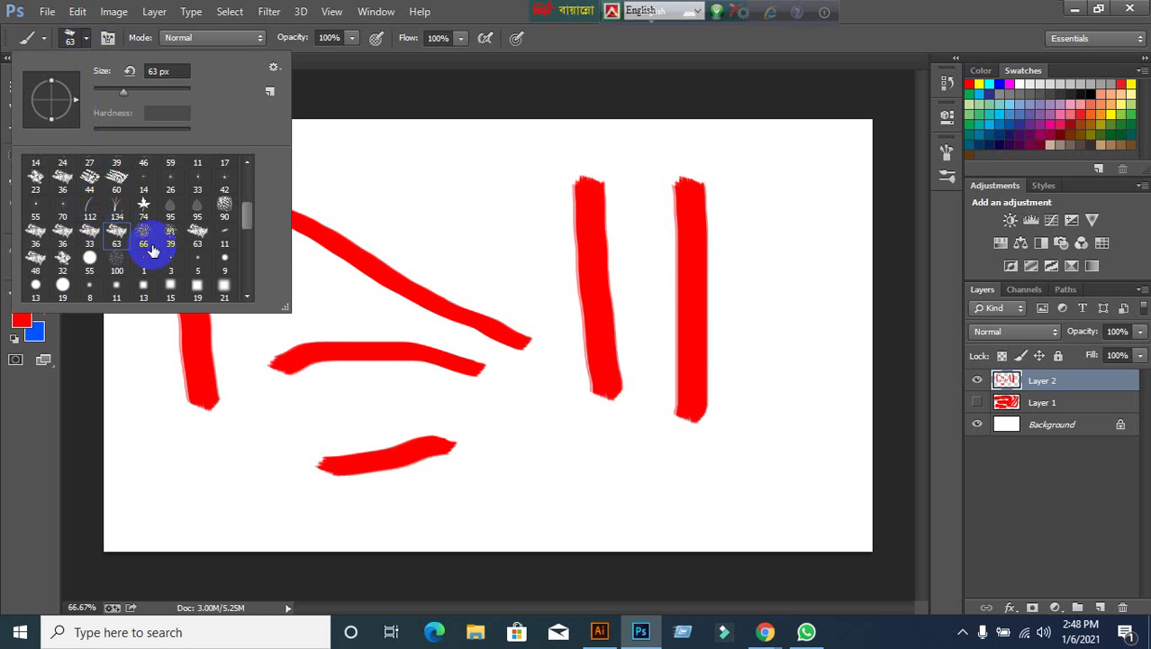
pyautogui.click(494, 10)
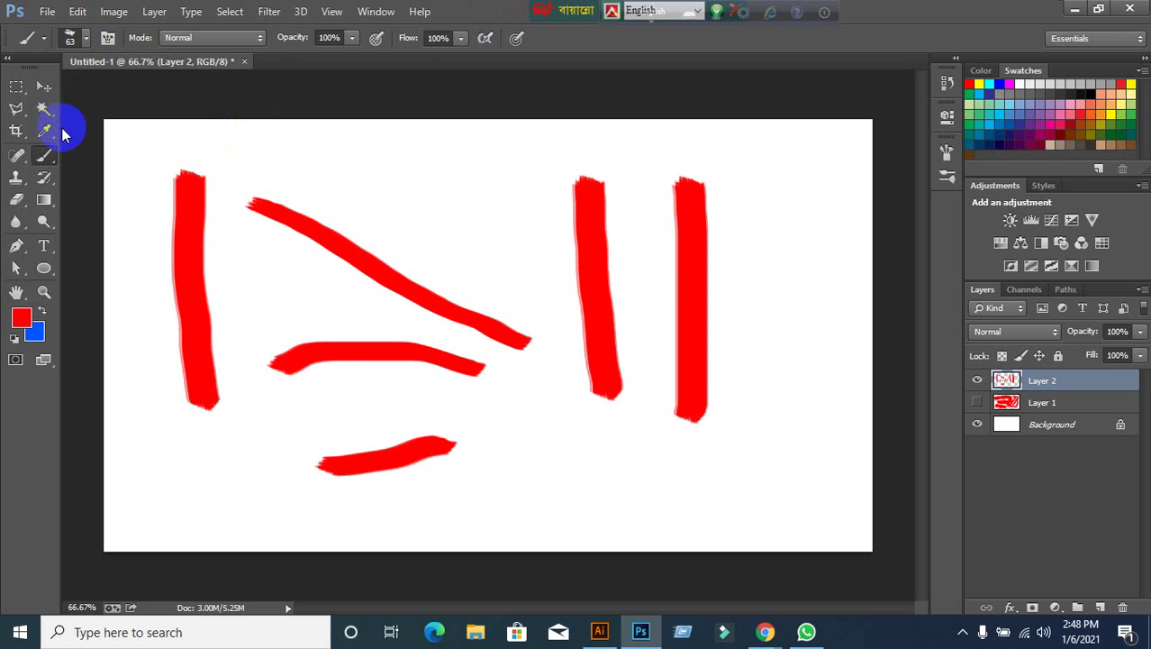
pyautogui.click(44, 155)
pyautogui.click(116, 153)
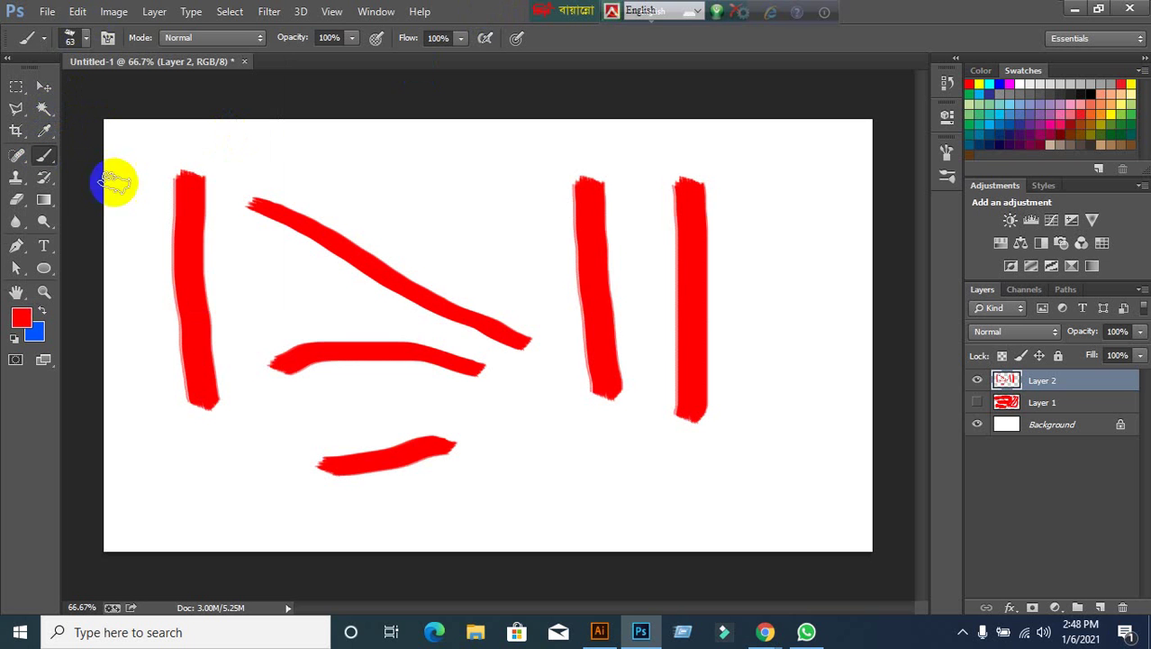
# Try different tip angles for the 63 px rough brush and return the tip to horizontal.
pyautogui.rightClick(420, 180)
pyautogui.click(517, 268)
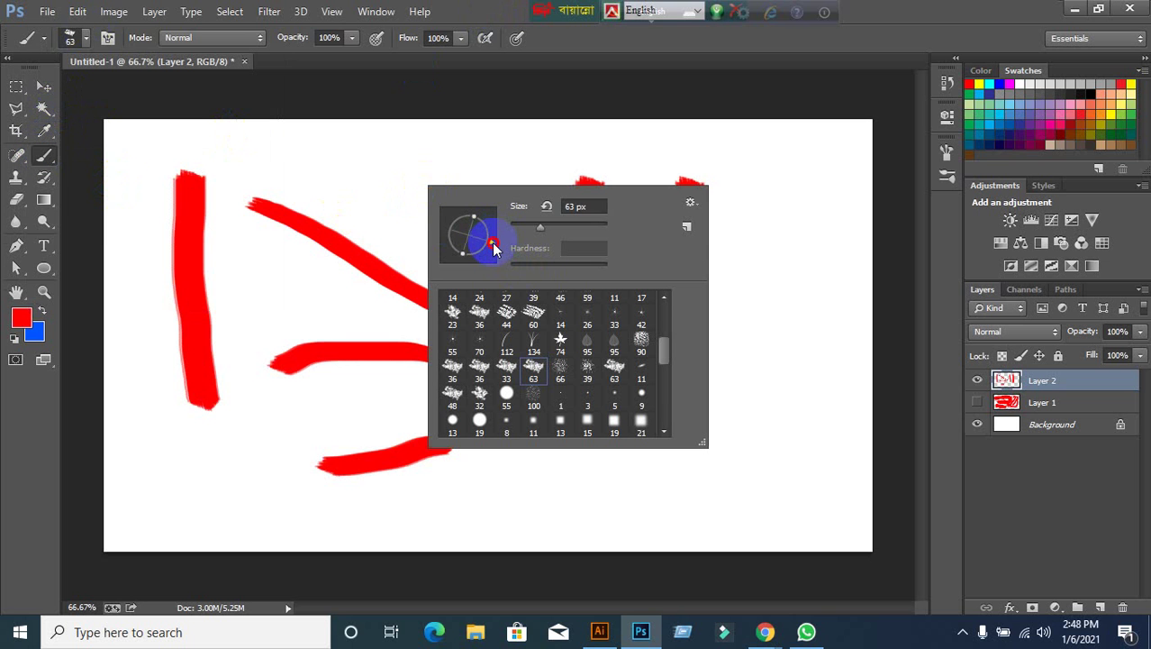
pyautogui.moveTo(493, 245)
pyautogui.mouseDown()
pyautogui.moveTo(474, 270)
pyautogui.moveTo(491, 227)
pyautogui.moveTo(477, 249)
pyautogui.moveTo(488, 255)
pyautogui.moveTo(476, 192)
pyautogui.moveTo(452, 200)
pyautogui.moveTo(475, 214)
pyautogui.moveTo(449, 232)
pyautogui.moveTo(464, 233)
pyautogui.moveTo(493, 180)
pyautogui.moveTo(506, 241)
pyautogui.mouseUp()
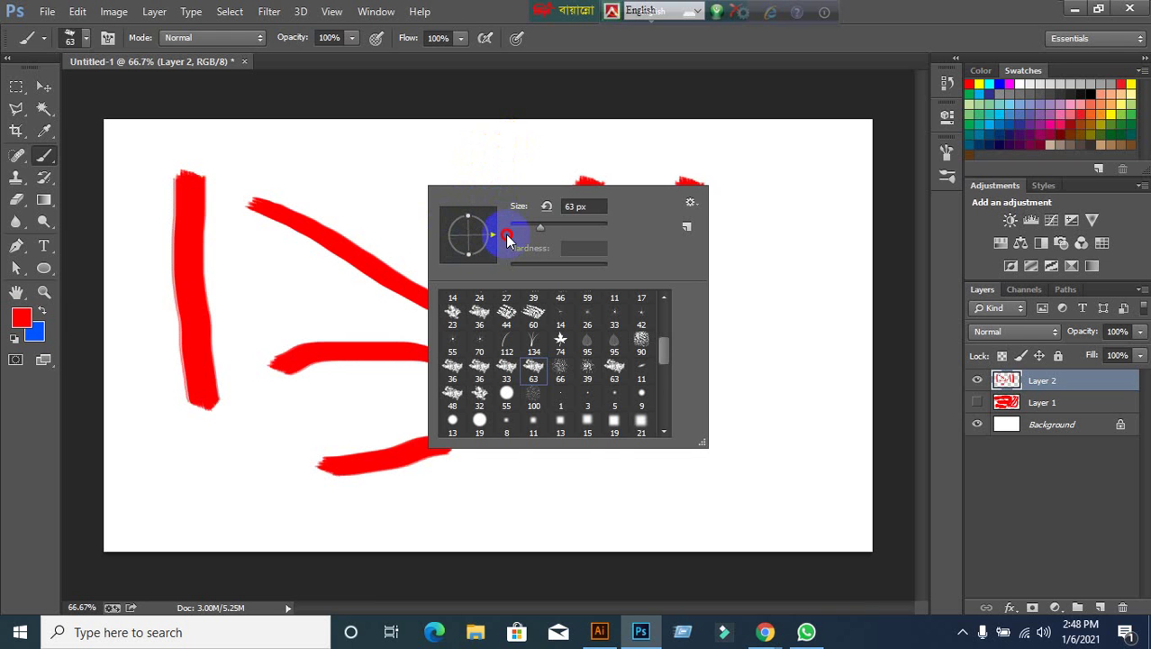
# Stamp rough red dabs near the top of Layer 2 and paint a J-shaped stroke on the right and a short diagonal on the left.
pyautogui.click(748, 164)
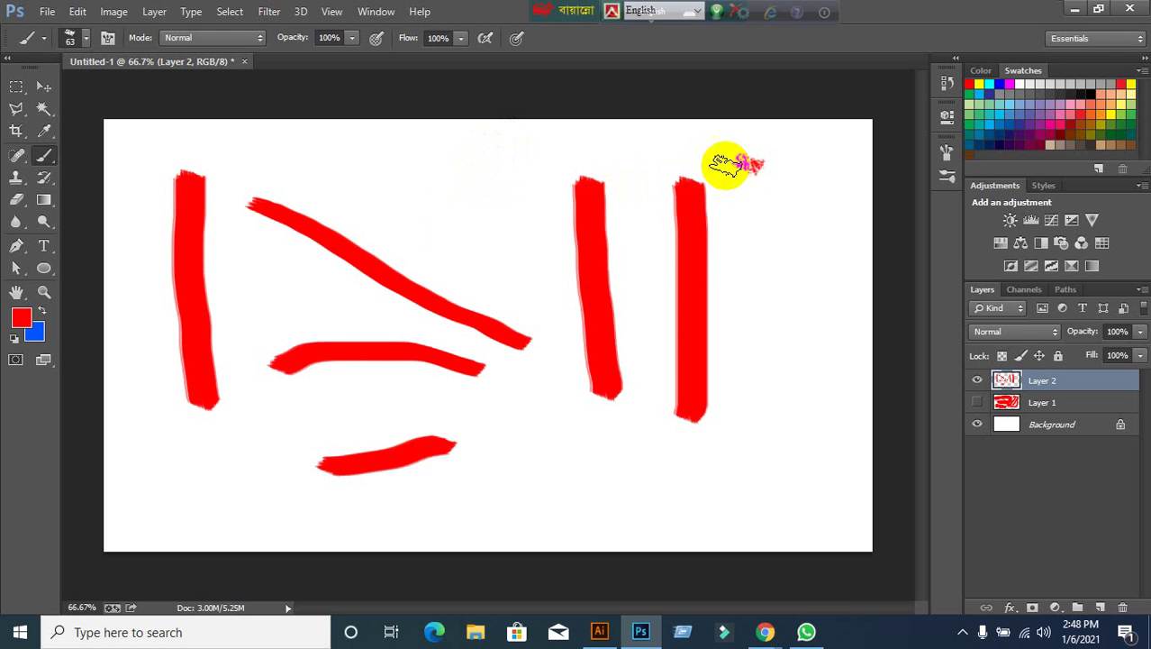
pyautogui.click(530, 177)
pyautogui.click(493, 262)
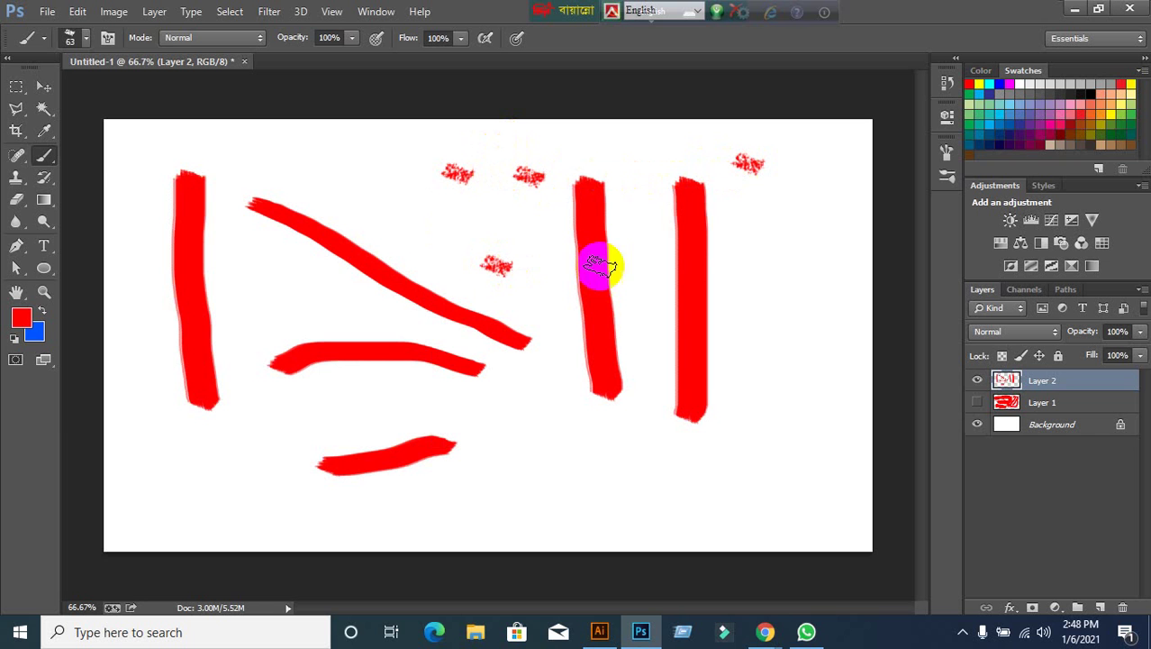
pyautogui.moveTo(780, 225)
pyautogui.mouseDown()
pyautogui.moveTo(771, 366)
pyautogui.moveTo(672, 514)
pyautogui.moveTo(558, 500)
pyautogui.mouseUp()
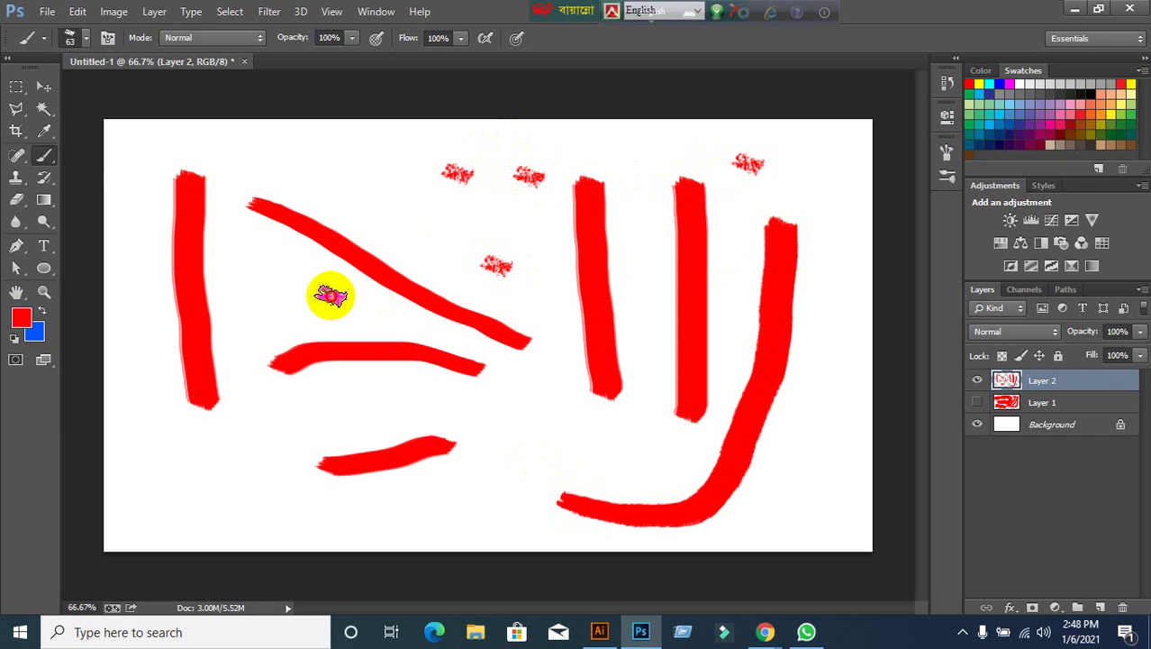
pyautogui.moveTo(341, 297); pyautogui.dragTo(214, 425)
# Scatter single rough red dabs over the empty areas between the strokes on Layer 2.
pyautogui.click(314, 162)
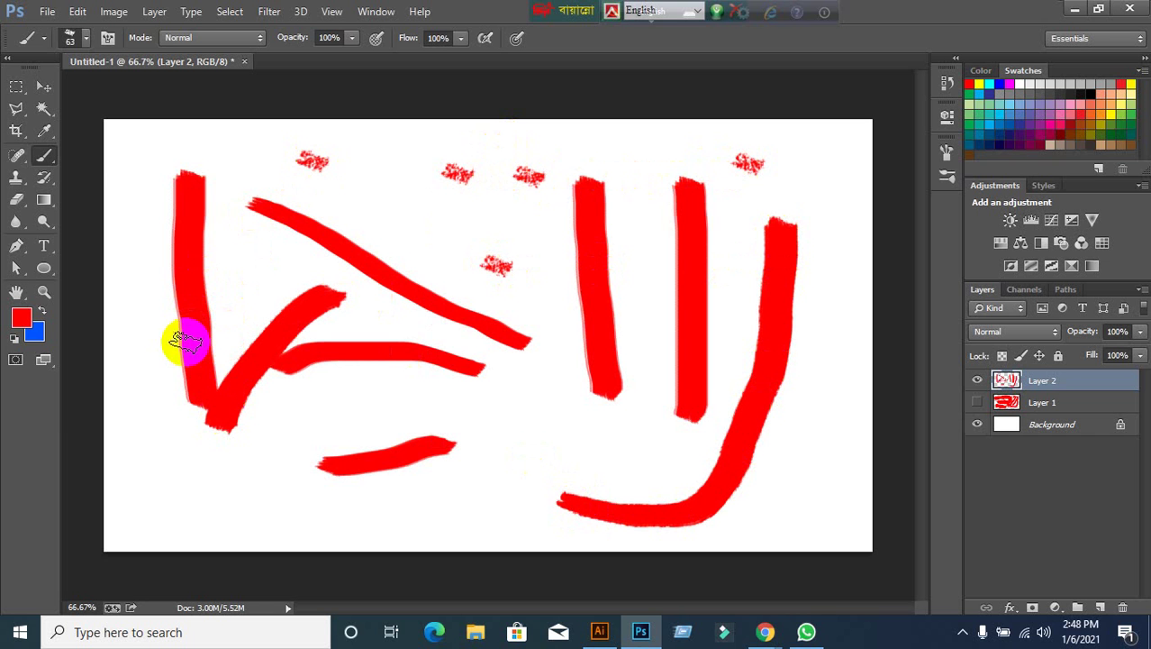
pyautogui.click(163, 366)
pyautogui.click(157, 490)
pyautogui.click(253, 460)
pyautogui.click(297, 433)
pyautogui.click(399, 402)
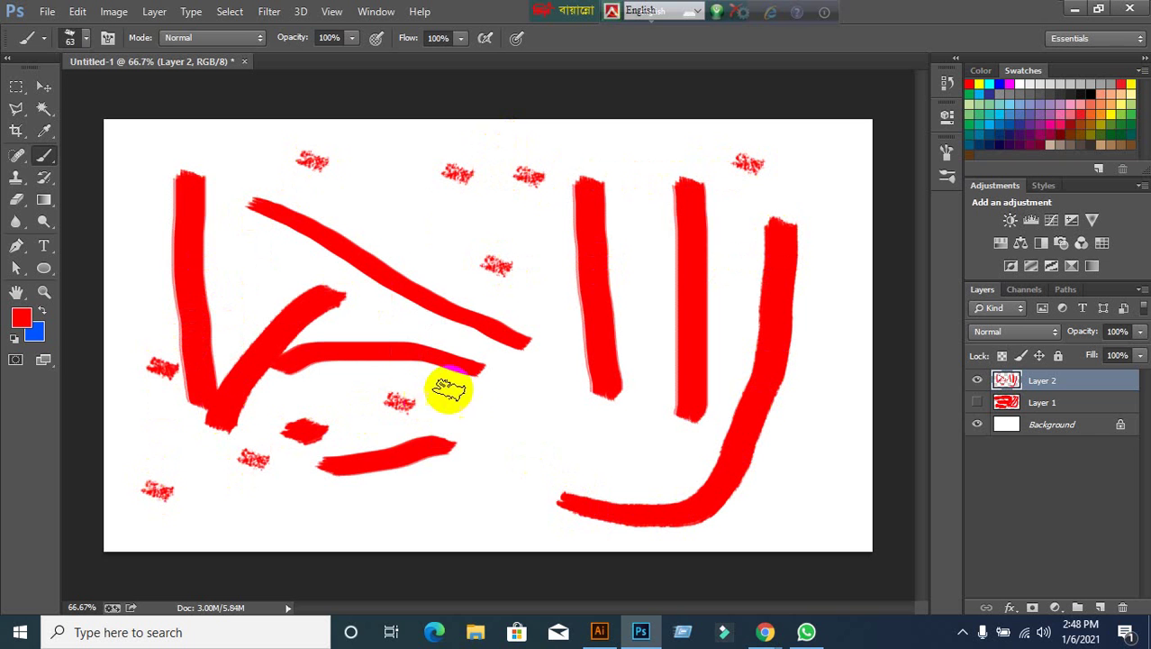
pyautogui.click(471, 398)
pyautogui.click(469, 434)
pyautogui.click(422, 493)
pyautogui.click(506, 444)
pyautogui.click(544, 398)
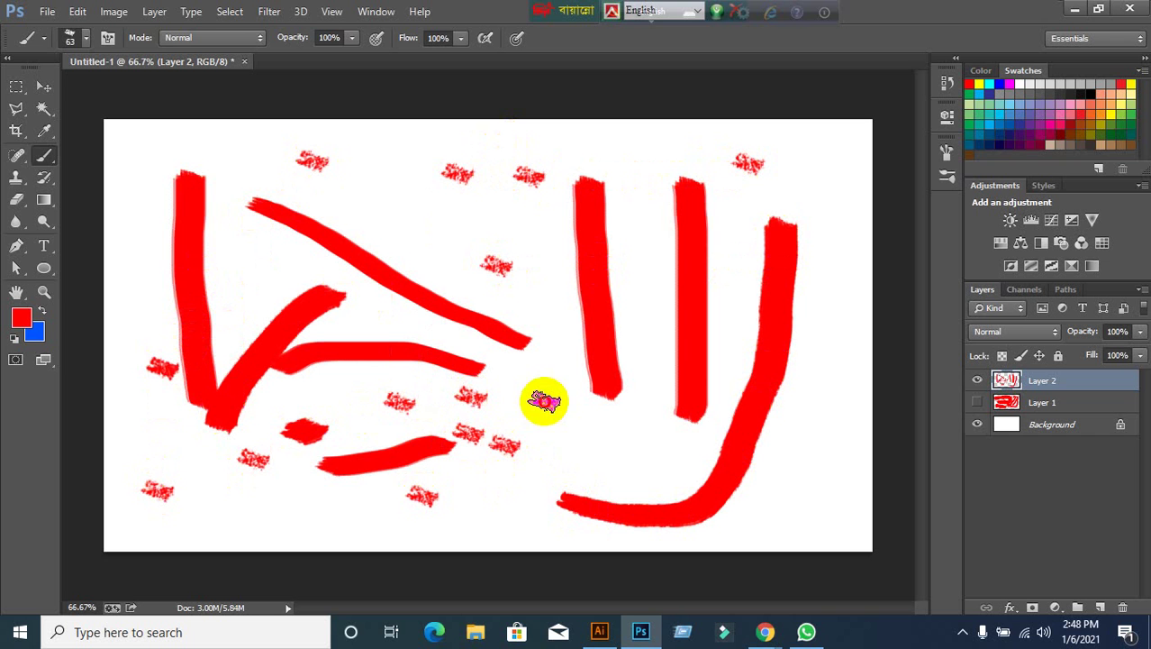
pyautogui.click(545, 362)
pyautogui.click(527, 271)
pyautogui.click(402, 226)
# Paint a straight rough diagonal across the second vertical stroke and a short diagonal crossing the arched stroke.
pyautogui.click(408, 184)
pyautogui.keyDown('shift'); pyautogui.click(631, 353); pyautogui.keyUp('shift')
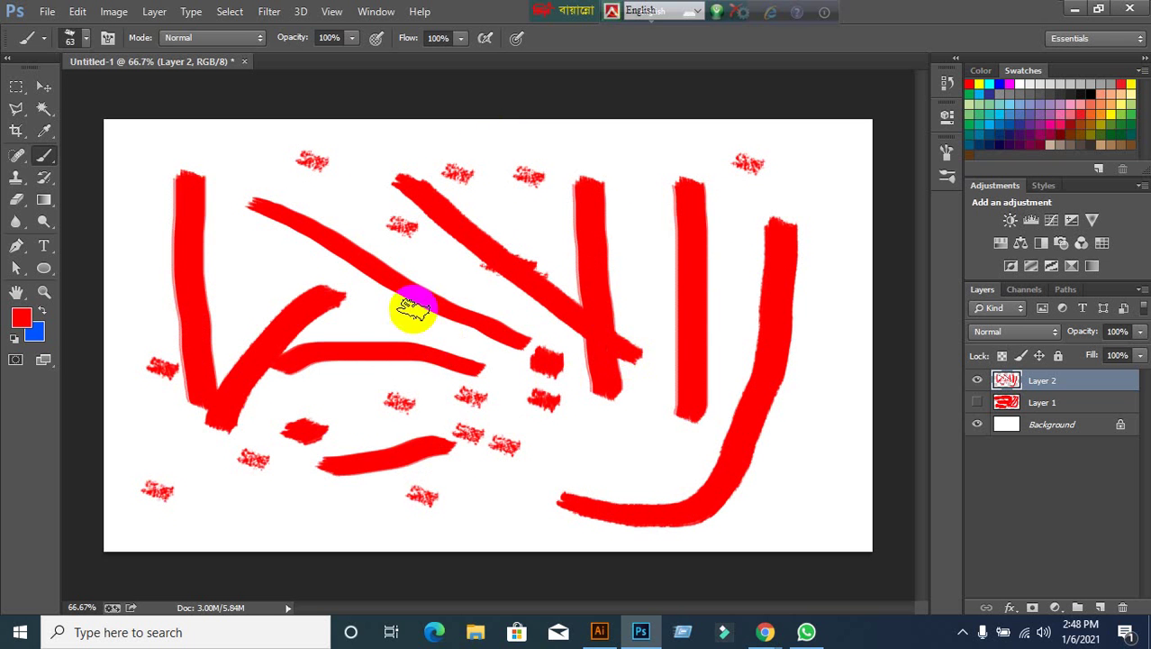
pyautogui.moveTo(412, 293); pyautogui.dragTo(360, 384)
# Delete Layer 2 and Layer 1, leaving only the Background.
pyautogui.click(43, 86)
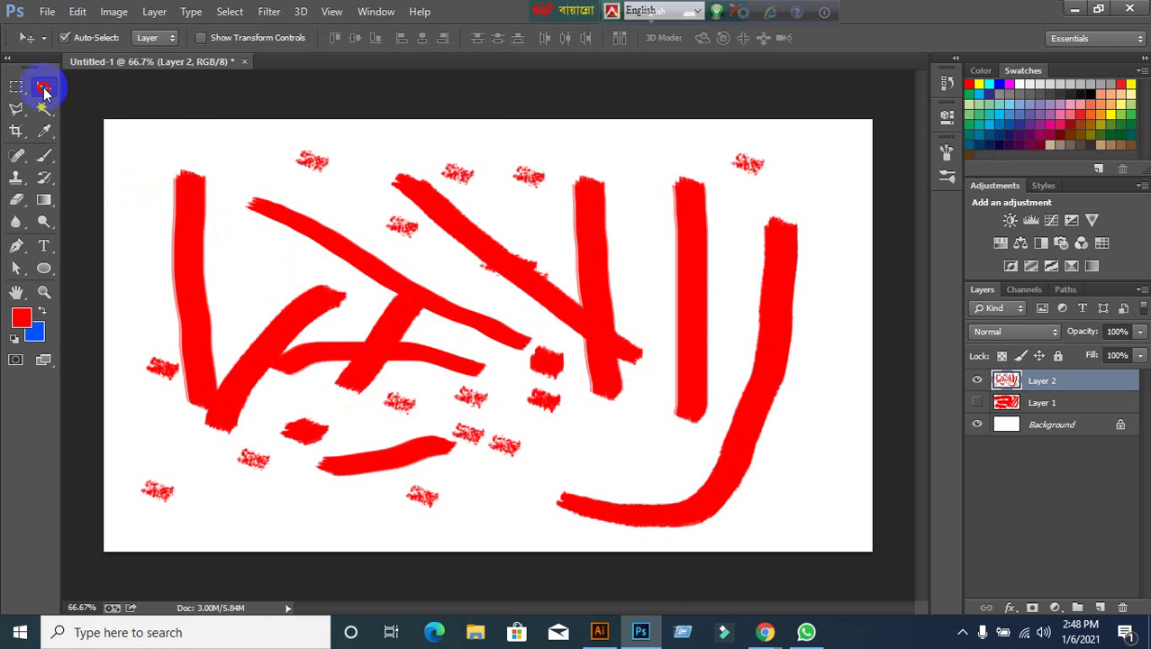
pyautogui.click(1122, 609)
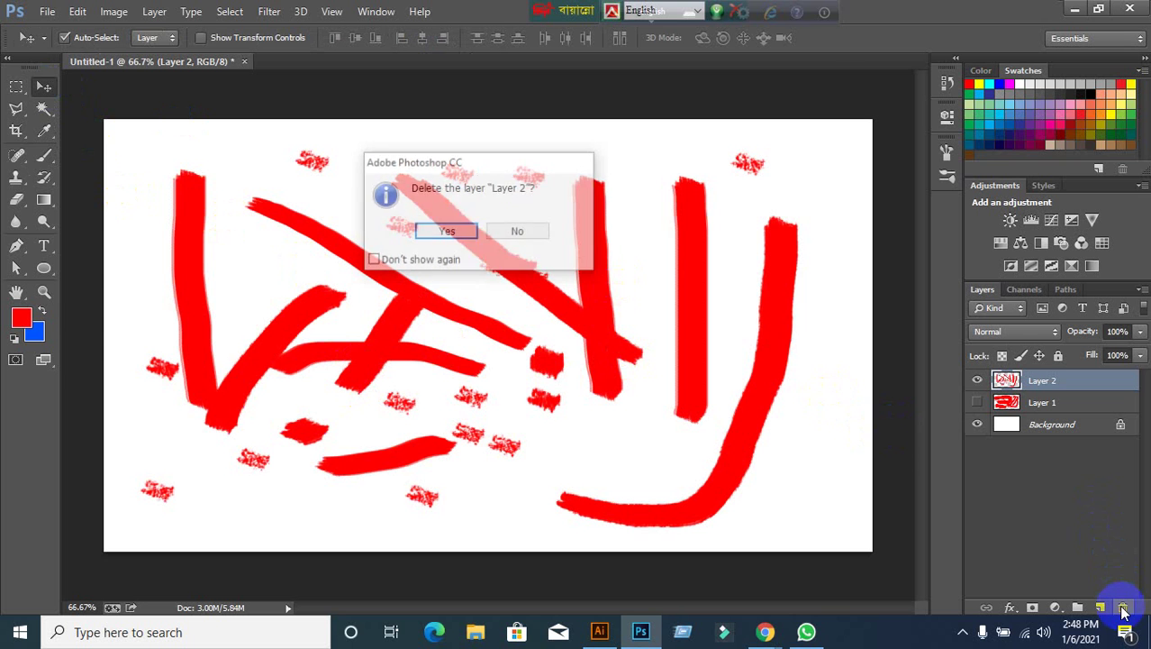
pyautogui.click(448, 232)
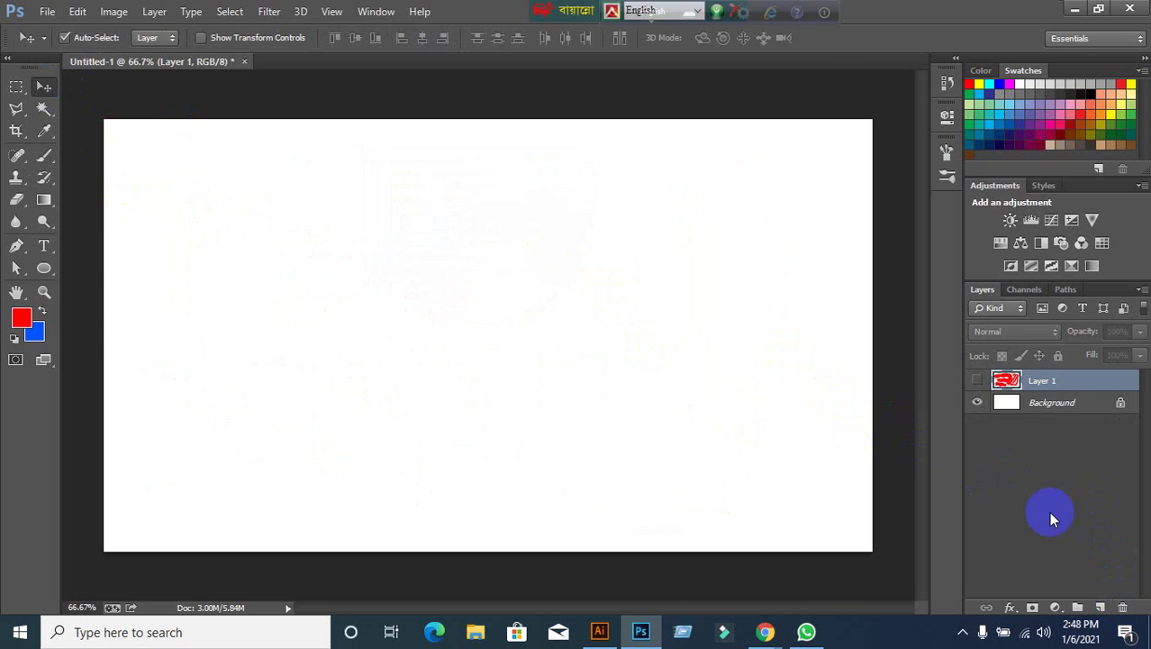
pyautogui.click(1122, 608)
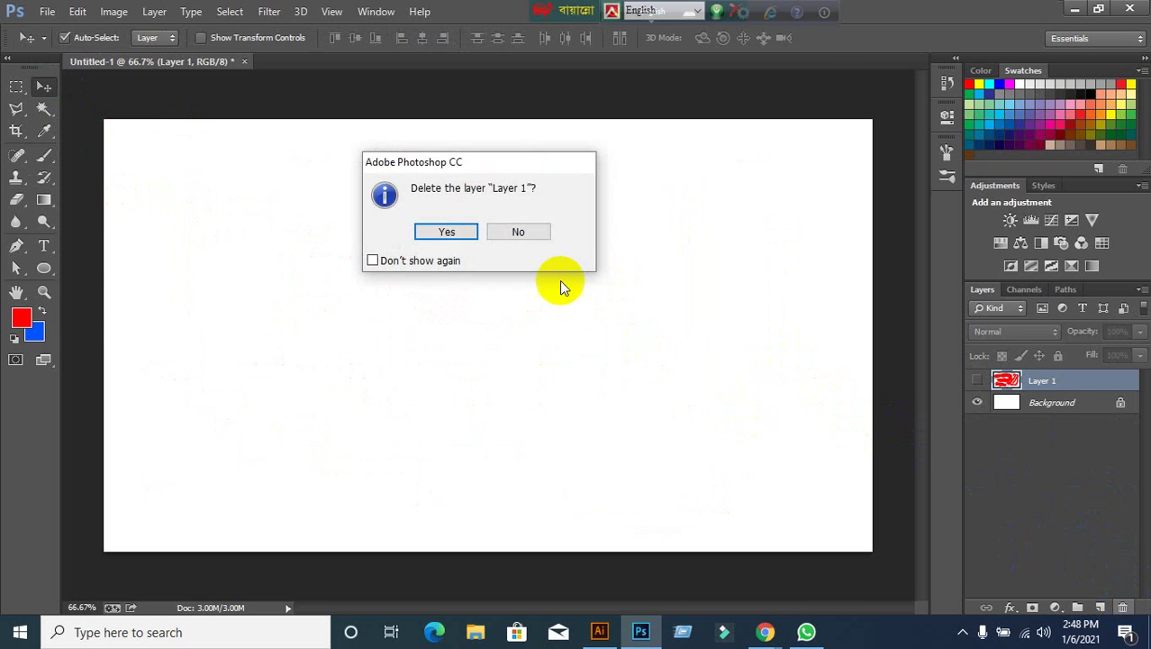
pyautogui.click(448, 232)
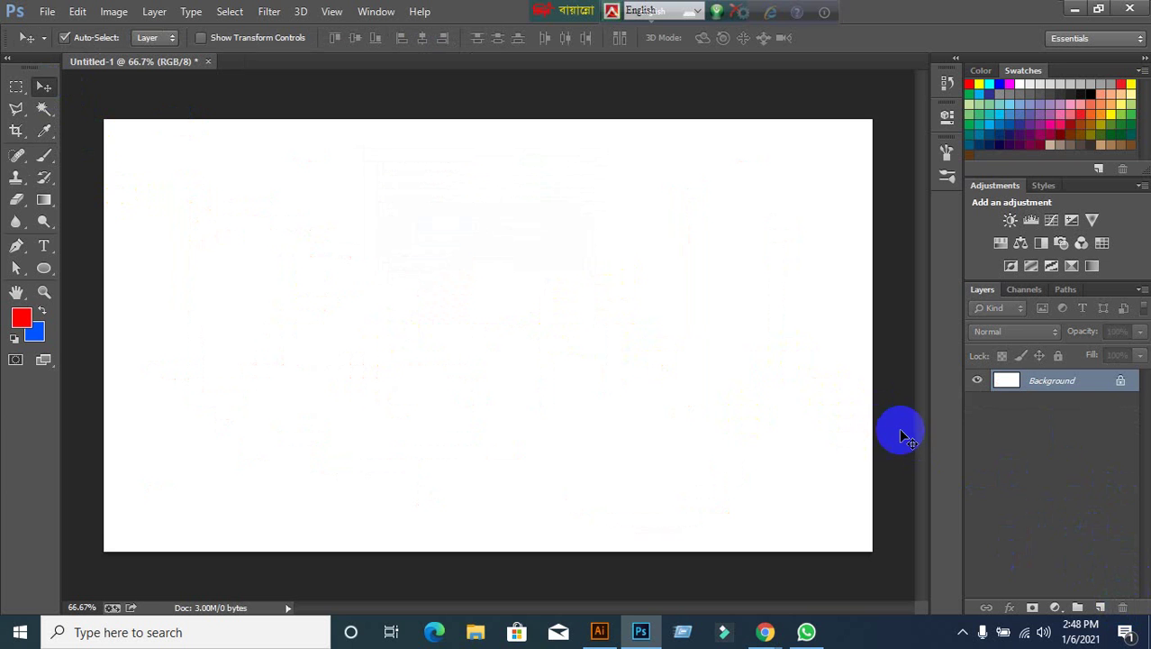
# Add a new empty layer and choose a hard round brush at 63 px with 100% hardness.
pyautogui.click(1099, 606)
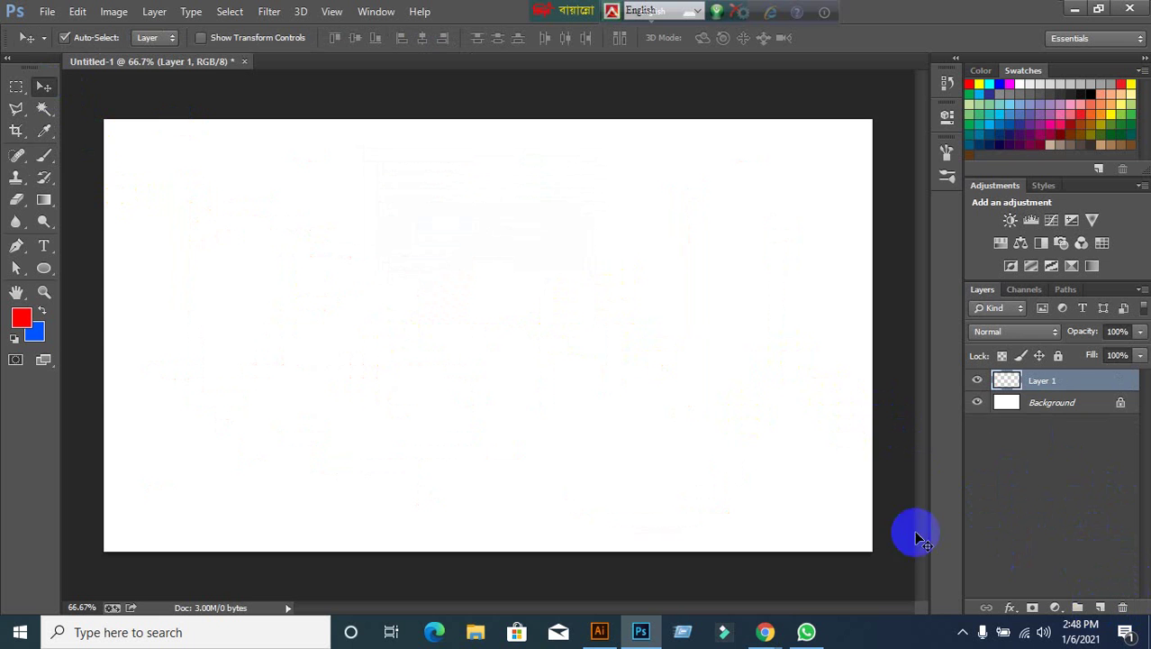
pyautogui.click(38, 159)
pyautogui.click(78, 36)
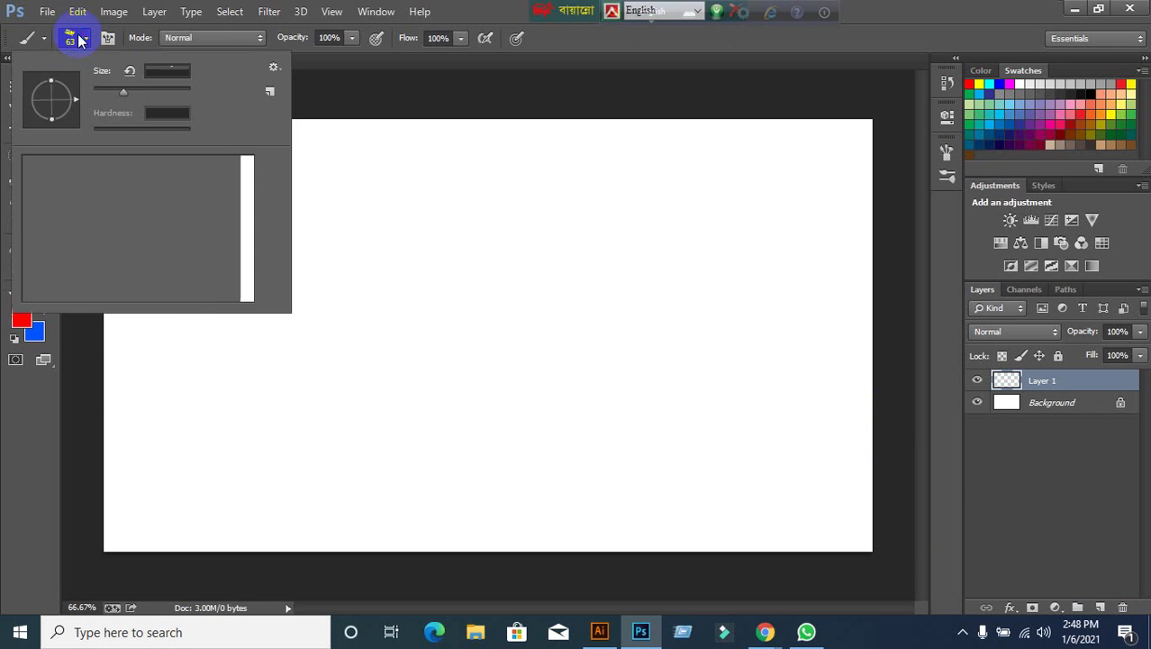
pyautogui.moveTo(247, 222); pyautogui.dragTo(256, 154)
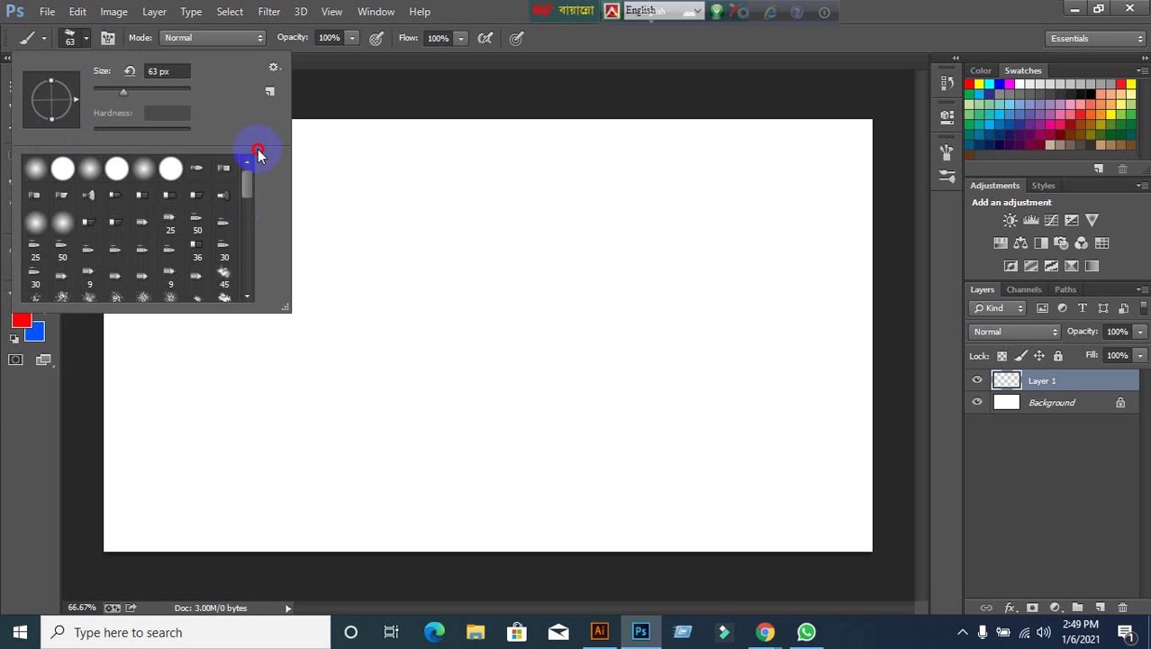
pyautogui.click(86, 178)
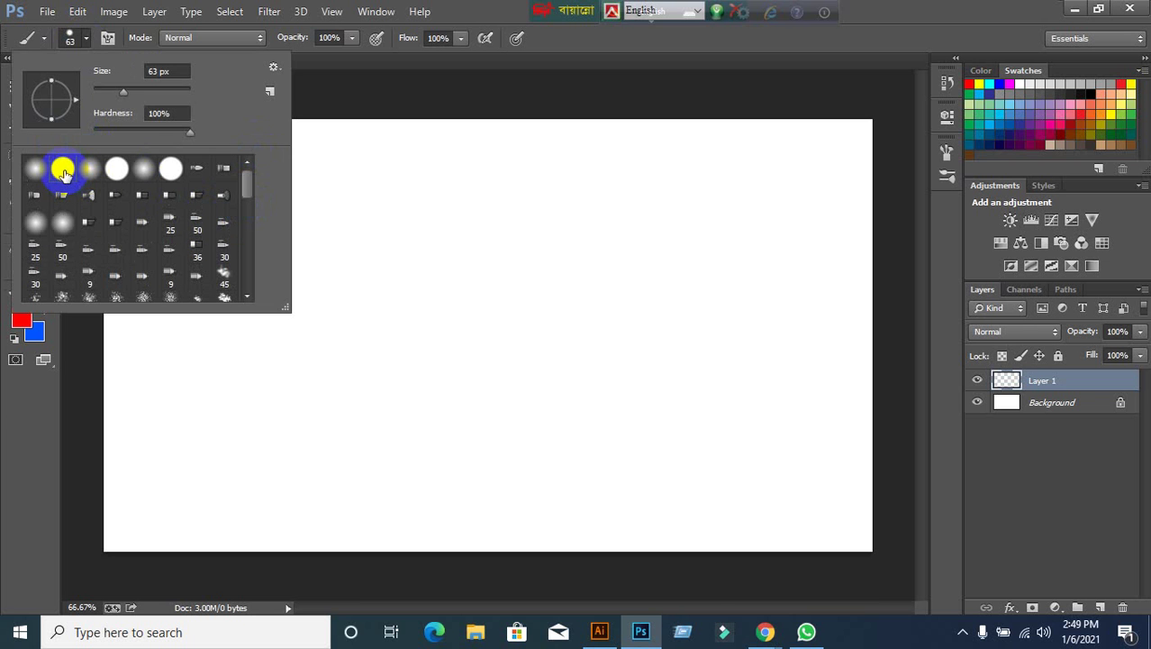
pyautogui.click(699, 85)
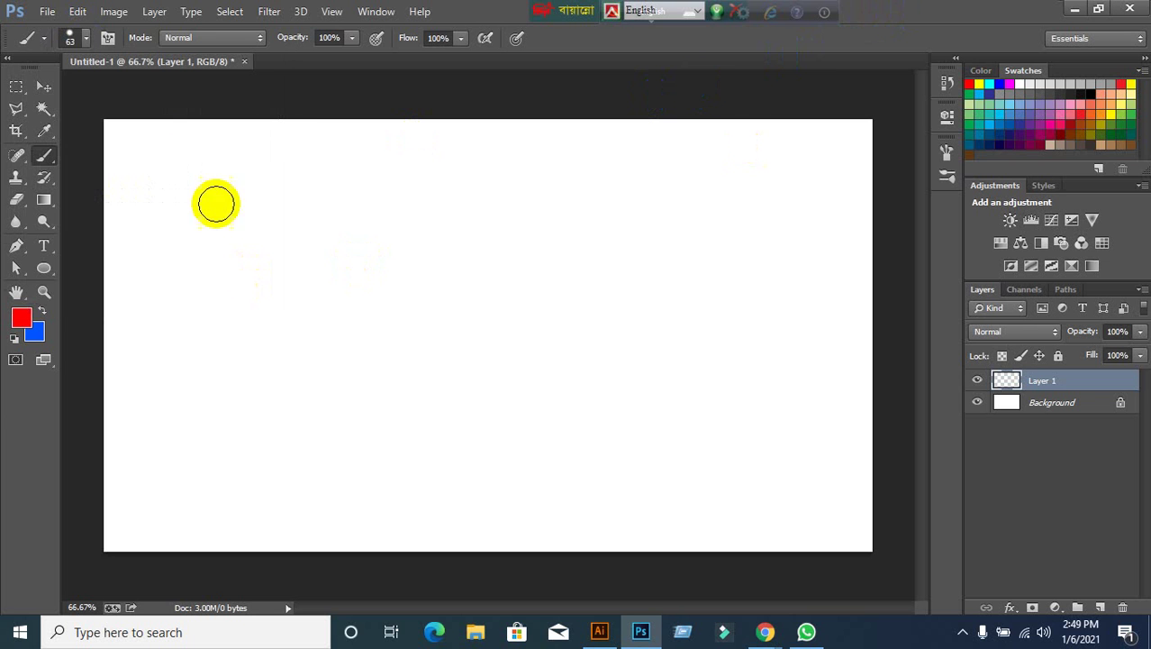
# Paint three rows of solid red, roughly horizontal strokes across the upper and middle canvas on Layer 1.
pyautogui.moveTo(190, 185); pyautogui.dragTo(495, 216)
pyautogui.moveTo(536, 214); pyautogui.dragTo(702, 211)
pyautogui.moveTo(166, 264); pyautogui.dragTo(599, 270)
pyautogui.moveTo(158, 358); pyautogui.dragTo(514, 323)
# Set the brush flow to 20% and paint two long rising strokes across the lower canvas.
pyautogui.click(442, 38)
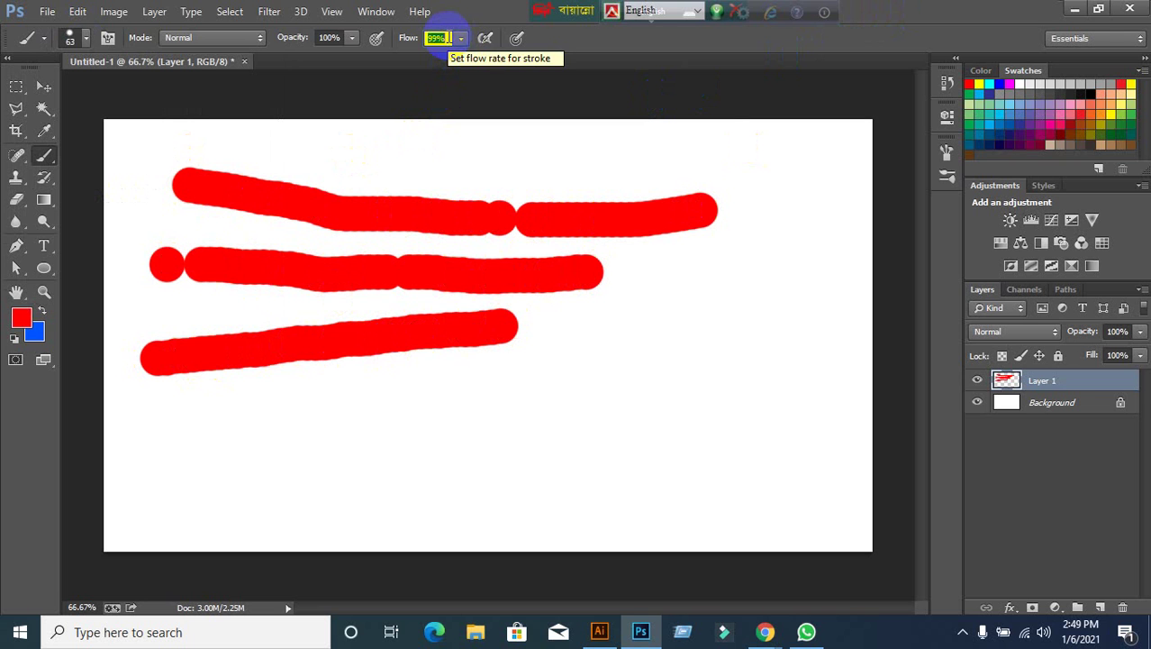
pyautogui.press('Return')
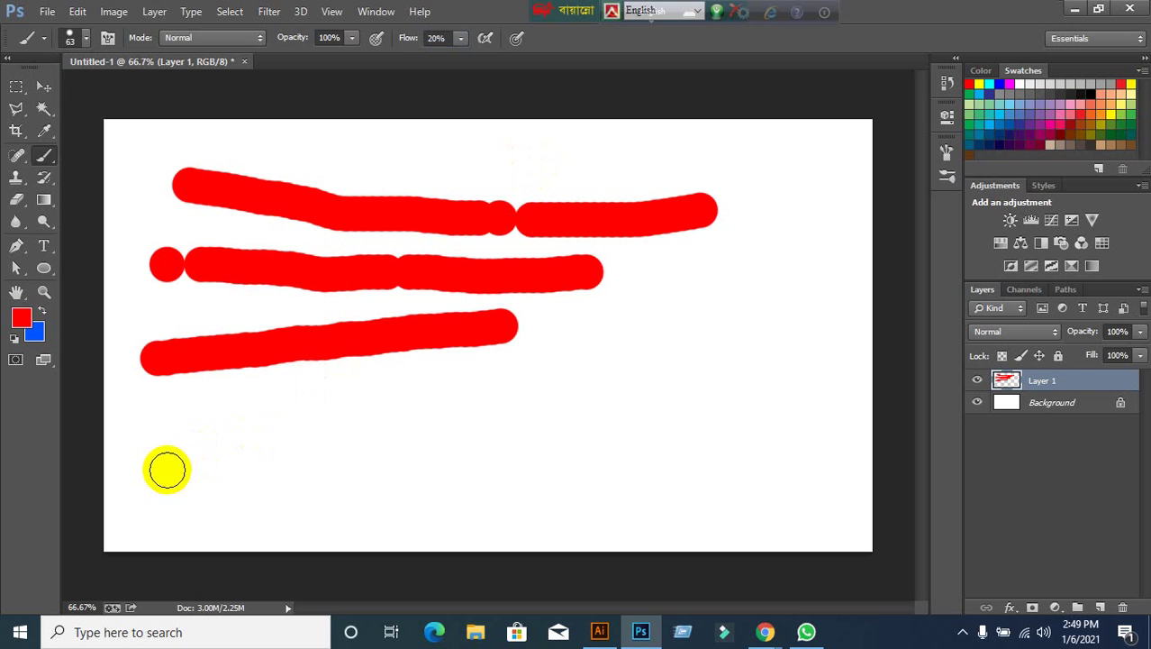
pyautogui.moveTo(166, 467)
pyautogui.mouseDown()
pyautogui.moveTo(417, 444)
pyautogui.moveTo(685, 389)
pyautogui.mouseUp()
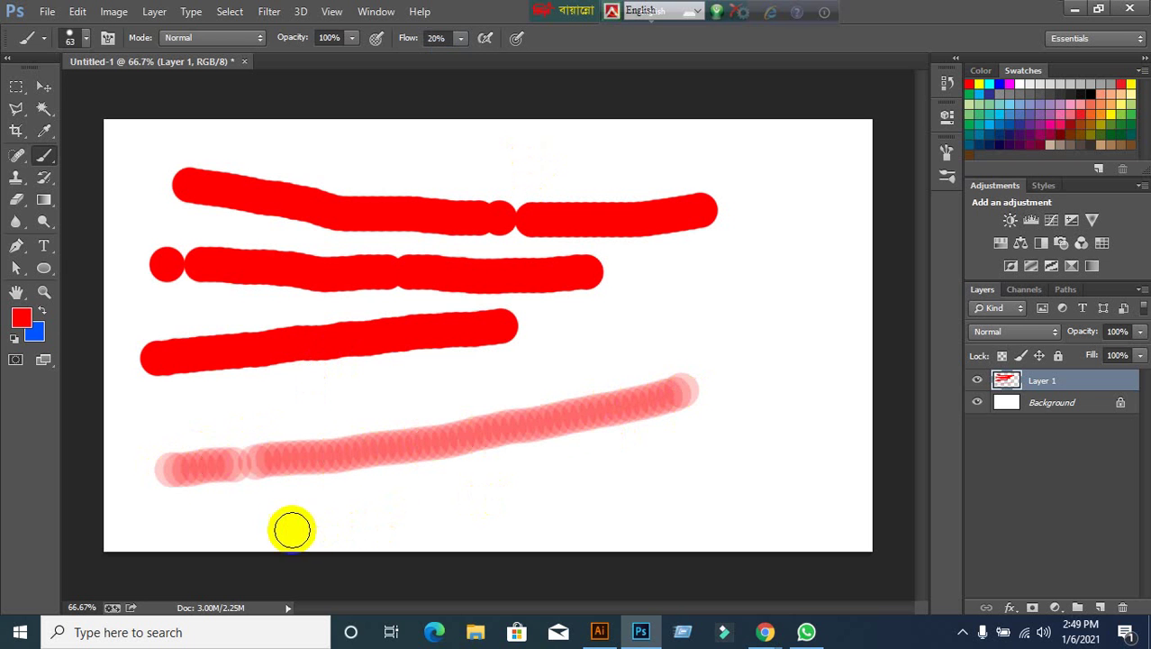
pyautogui.moveTo(288, 527); pyautogui.dragTo(804, 448)
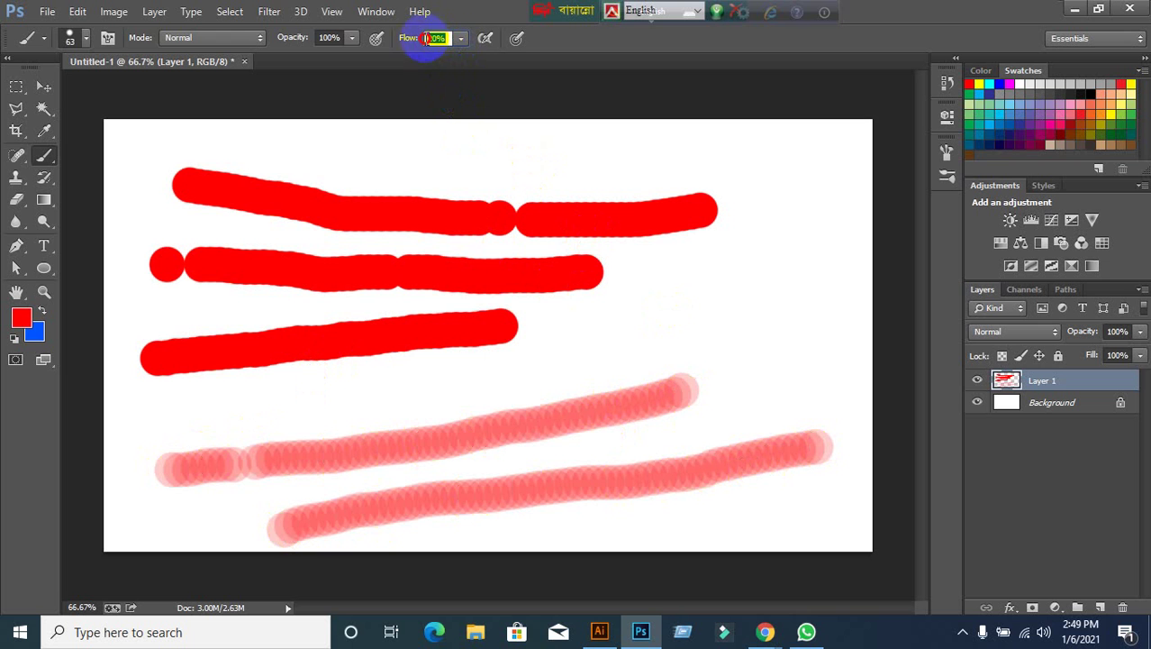
# Stamp five pale dabs along the top and right of the canvas and paint two short strokes at 20% flow.
pyautogui.click(386, 160)
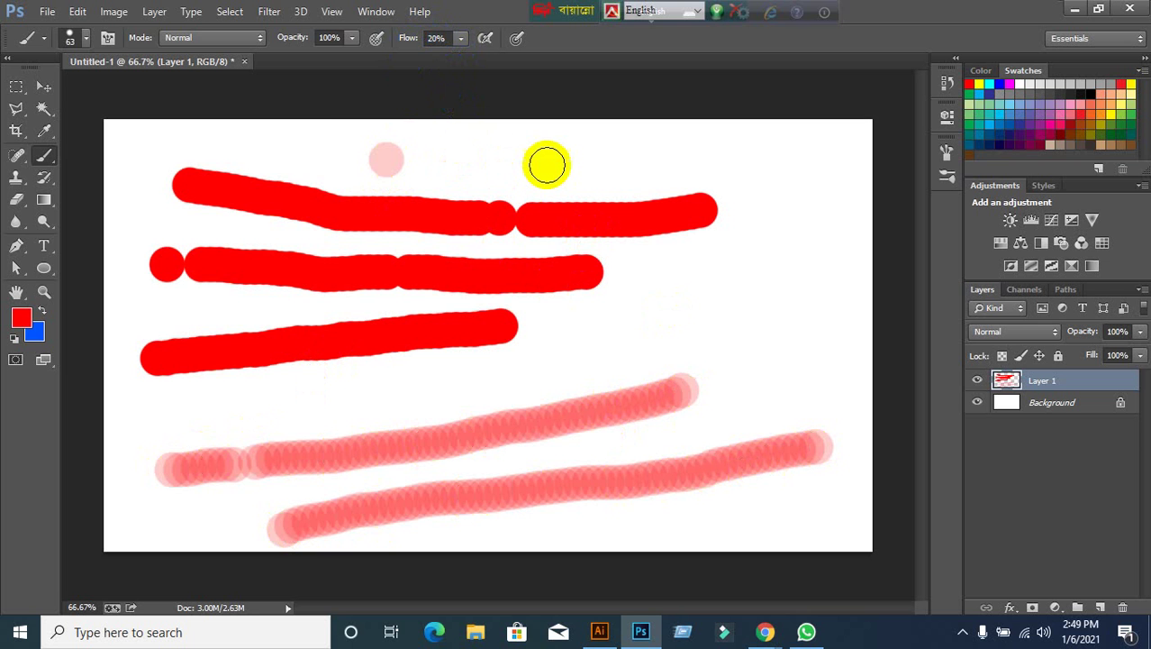
pyautogui.click(546, 165)
pyautogui.click(695, 173)
pyautogui.click(777, 187)
pyautogui.click(773, 261)
pyautogui.moveTo(831, 300); pyautogui.dragTo(715, 337)
pyautogui.moveTo(608, 348); pyautogui.dragTo(522, 368)
# Set the brush flow to 50% and paint strokes along the top edge and below the third solid row.
pyautogui.click(449, 41)
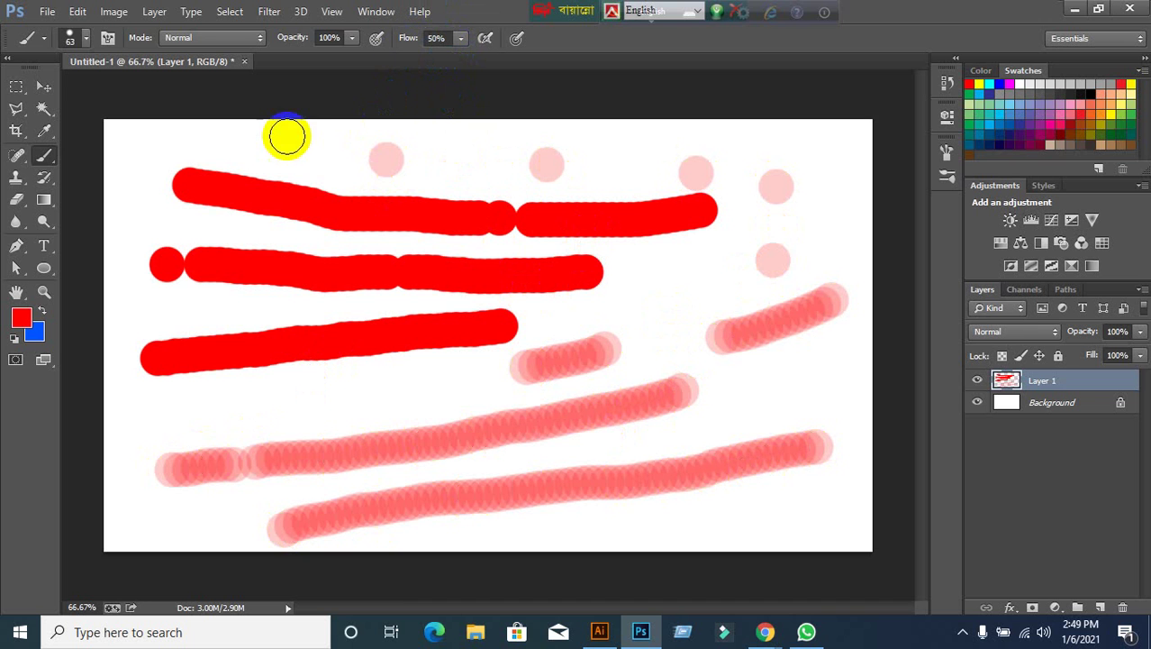
pyautogui.moveTo(247, 152)
pyautogui.mouseDown()
pyautogui.moveTo(427, 137)
pyautogui.moveTo(651, 137)
pyautogui.mouseUp()
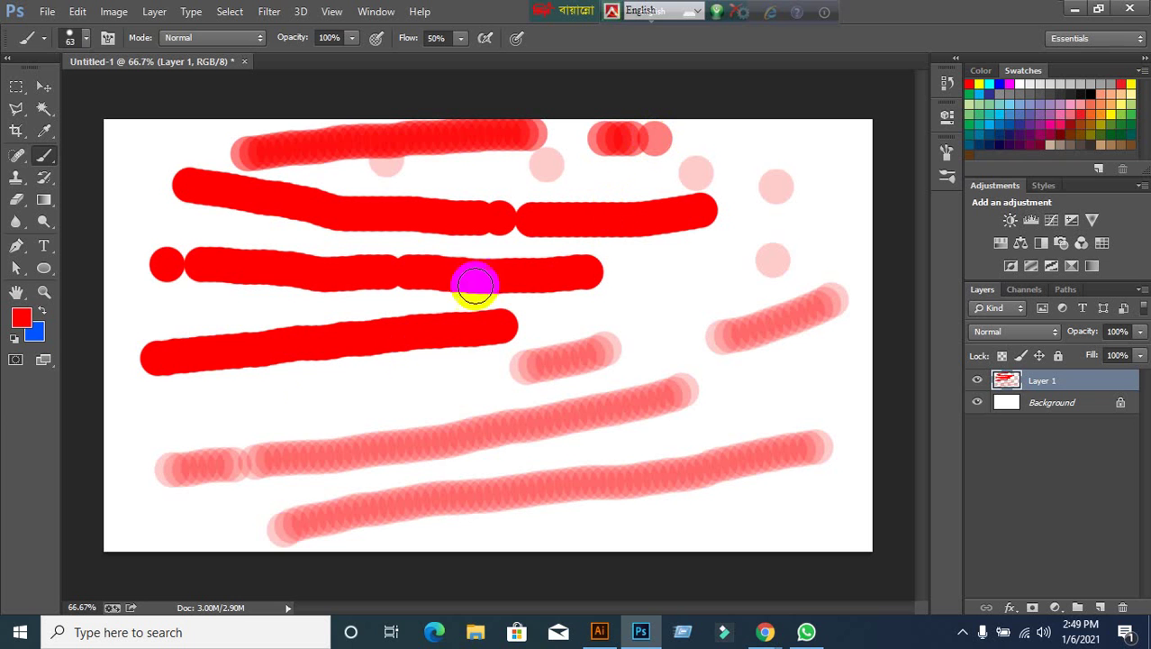
pyautogui.moveTo(223, 417); pyautogui.dragTo(521, 372)
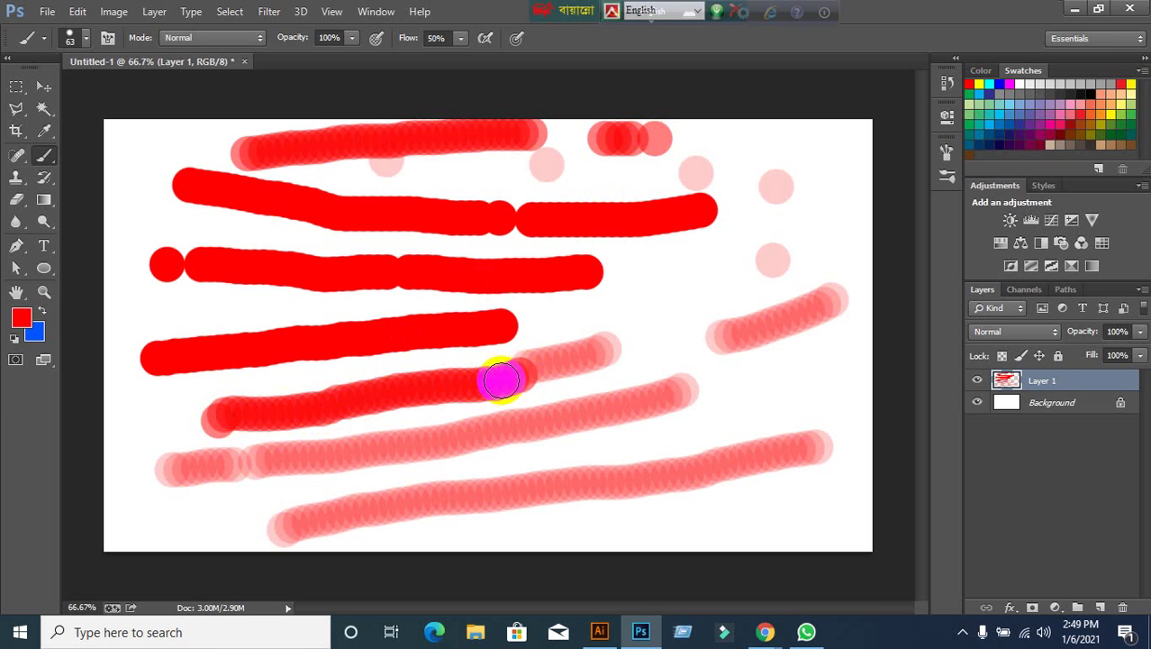
# Set the brush flow to 100% and paint short solid strokes and a large looping stroke over the right half.
pyautogui.click(439, 37)
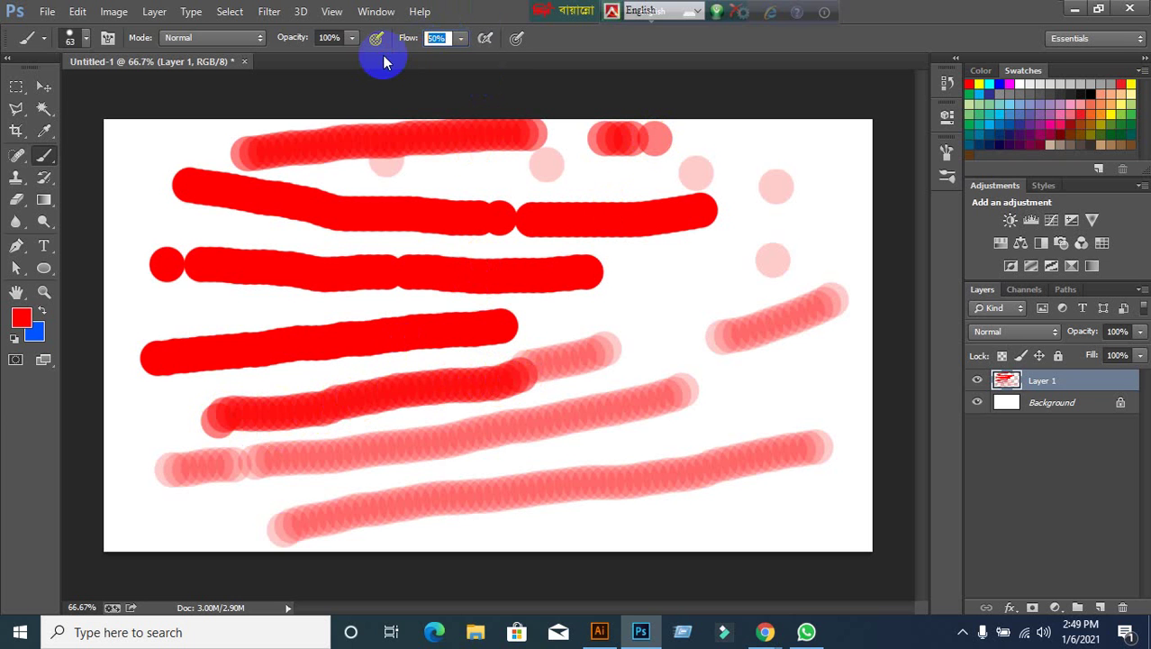
pyautogui.write('100')
pyautogui.press('Return')
pyautogui.moveTo(646, 364); pyautogui.dragTo(647, 352)
pyautogui.moveTo(649, 303); pyautogui.dragTo(699, 277)
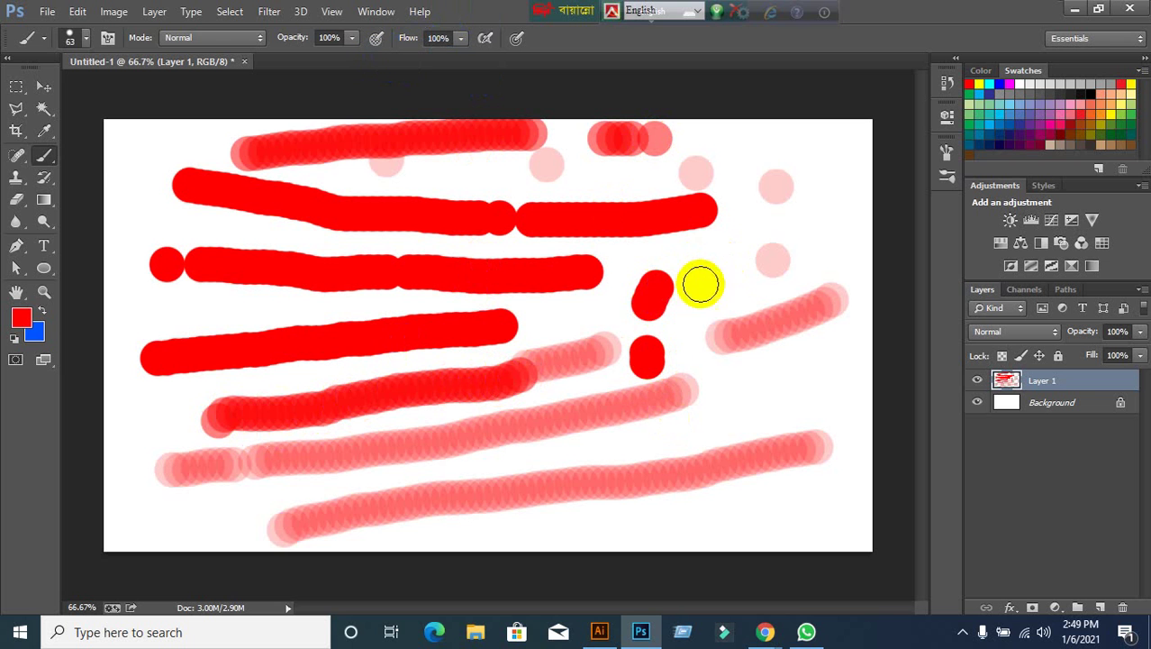
pyautogui.moveTo(552, 329)
pyautogui.mouseDown()
pyautogui.moveTo(735, 231)
pyautogui.moveTo(722, 303)
pyautogui.moveTo(692, 295)
pyautogui.moveTo(685, 348)
pyautogui.moveTo(719, 395)
pyautogui.moveTo(725, 457)
pyautogui.moveTo(603, 522)
pyautogui.moveTo(407, 517)
pyautogui.moveTo(345, 439)
pyautogui.moveTo(374, 464)
pyautogui.mouseUp()
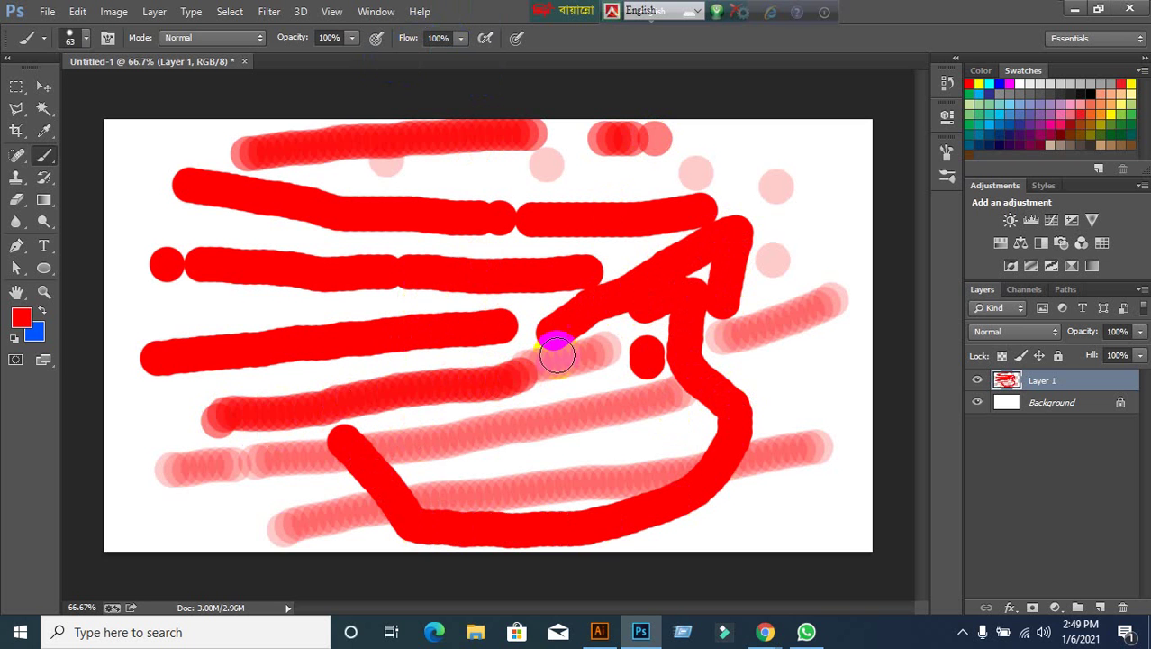
# Delete the painted Layer 1 to clear the canvas.
pyautogui.click(1124, 609)
pyautogui.click(451, 232)
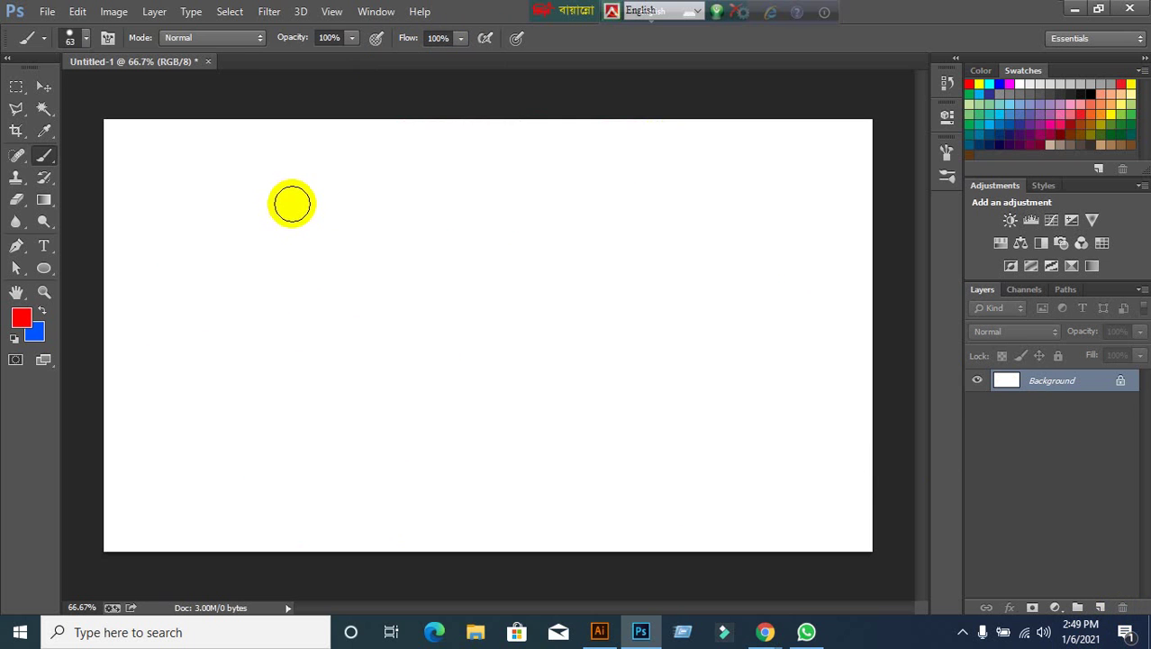
# Set the brush opacity to 84% and stamp two red dabs on the upper left half of the canvas.
pyautogui.click(333, 38)
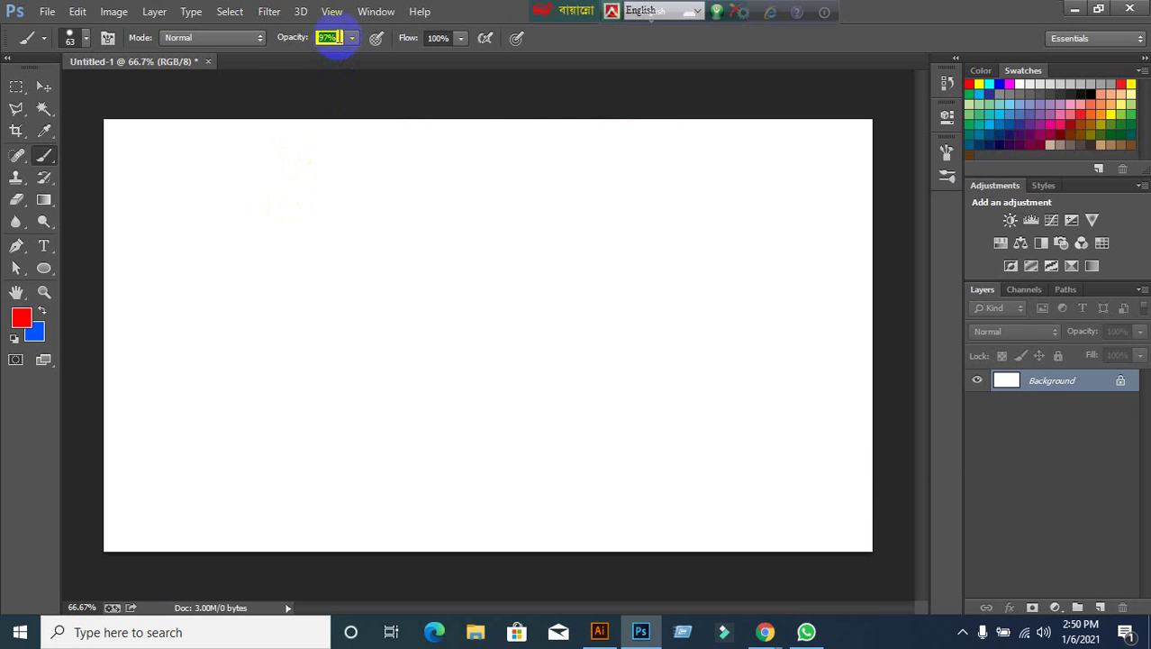
pyautogui.scroll(-9, 333, 38)
pyautogui.click(239, 202)
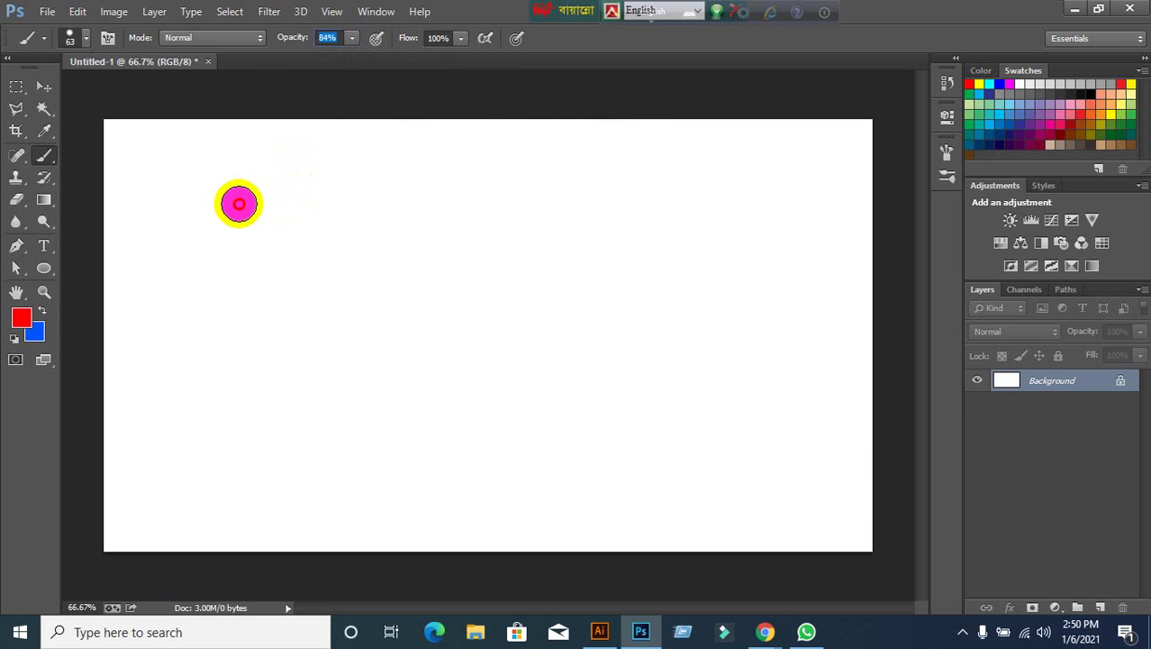
pyautogui.click(466, 250)
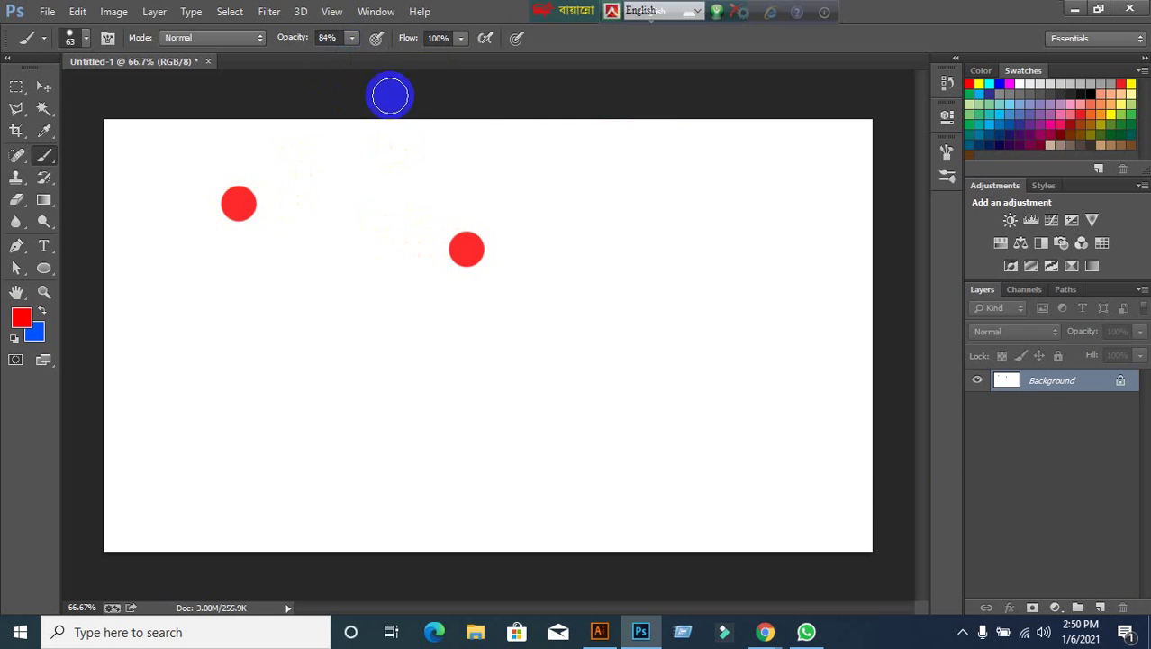
# Set the brush opacity to 30%, stamp three pale dabs and paint a diagonal stroke on the right half.
pyautogui.click(335, 39)
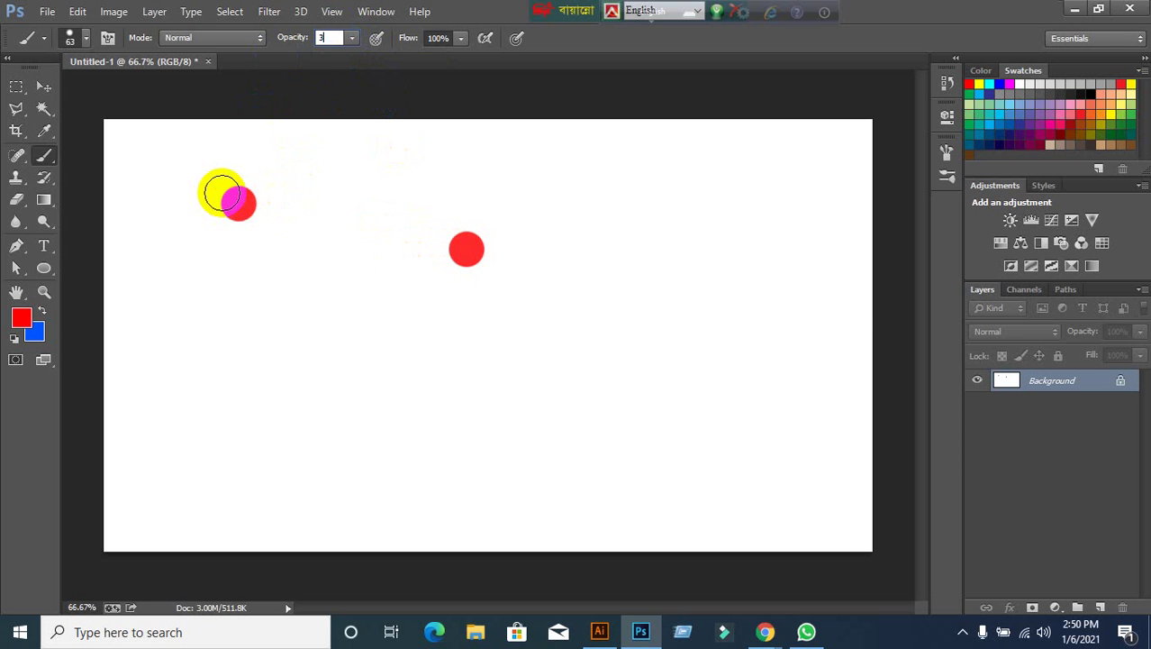
pyautogui.click(303, 386)
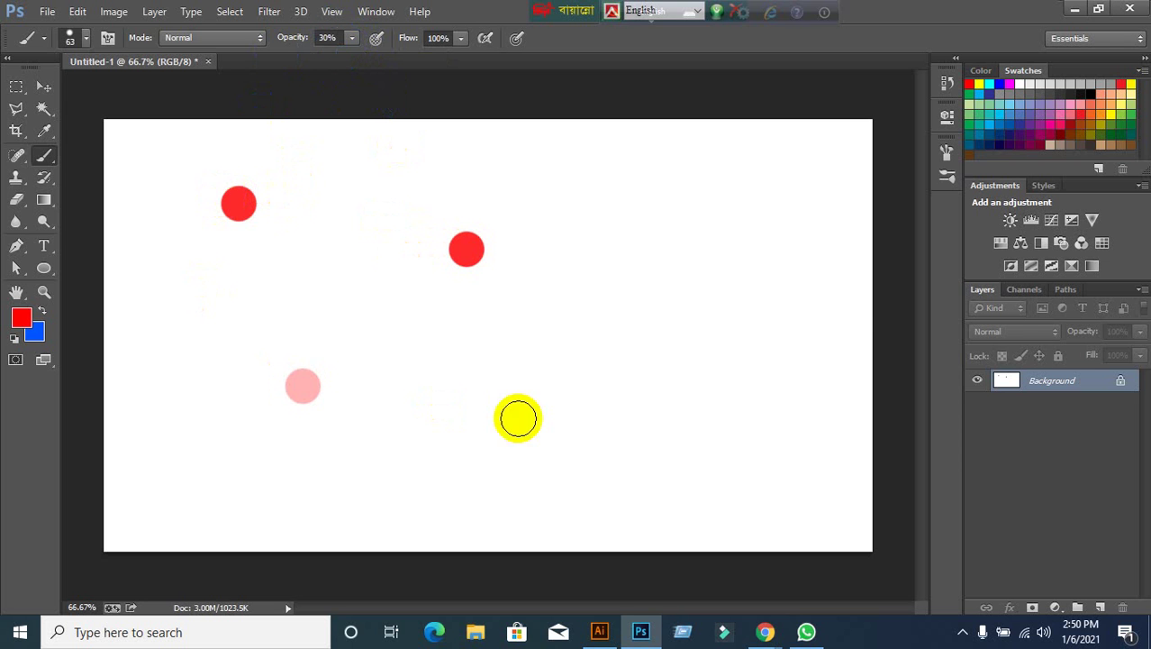
pyautogui.click(517, 412)
pyautogui.click(510, 363)
pyautogui.moveTo(589, 303); pyautogui.dragTo(740, 192)
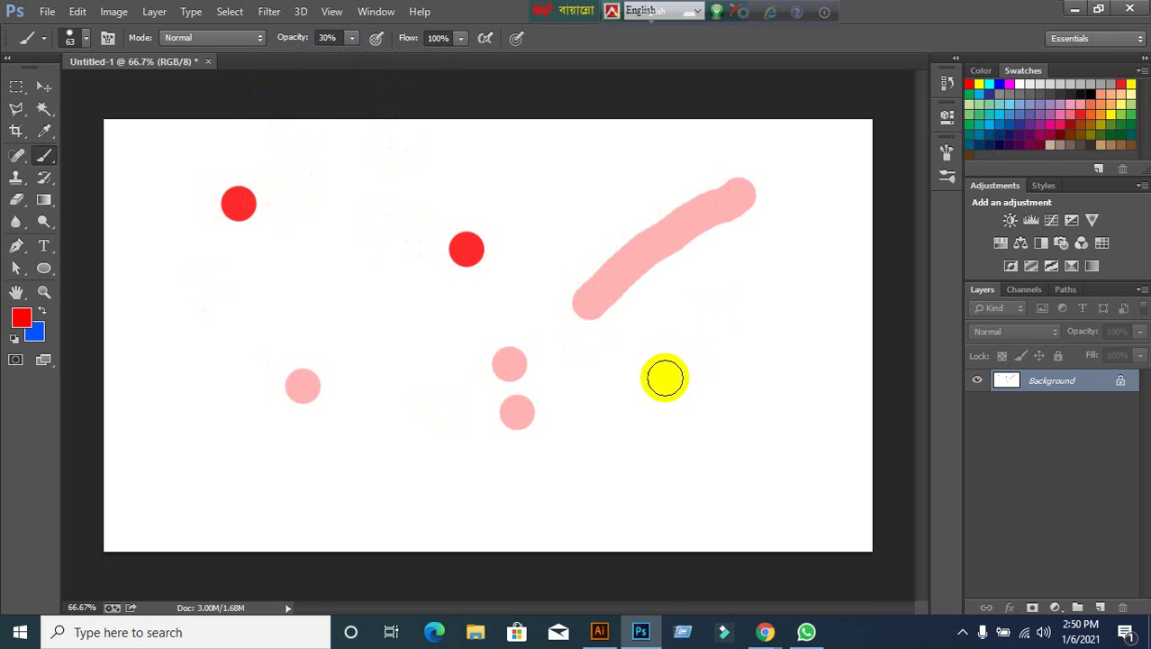
# Paint two more strokes at 30% opacity and stamp dabs along the lower canvas, overlapping some of them.
pyautogui.moveTo(645, 413)
pyautogui.mouseDown()
pyautogui.moveTo(722, 289)
pyautogui.moveTo(750, 274)
pyautogui.mouseUp()
pyautogui.moveTo(337, 192); pyautogui.dragTo(421, 410)
pyautogui.click(355, 463)
pyautogui.click(450, 479)
pyautogui.click(536, 484)
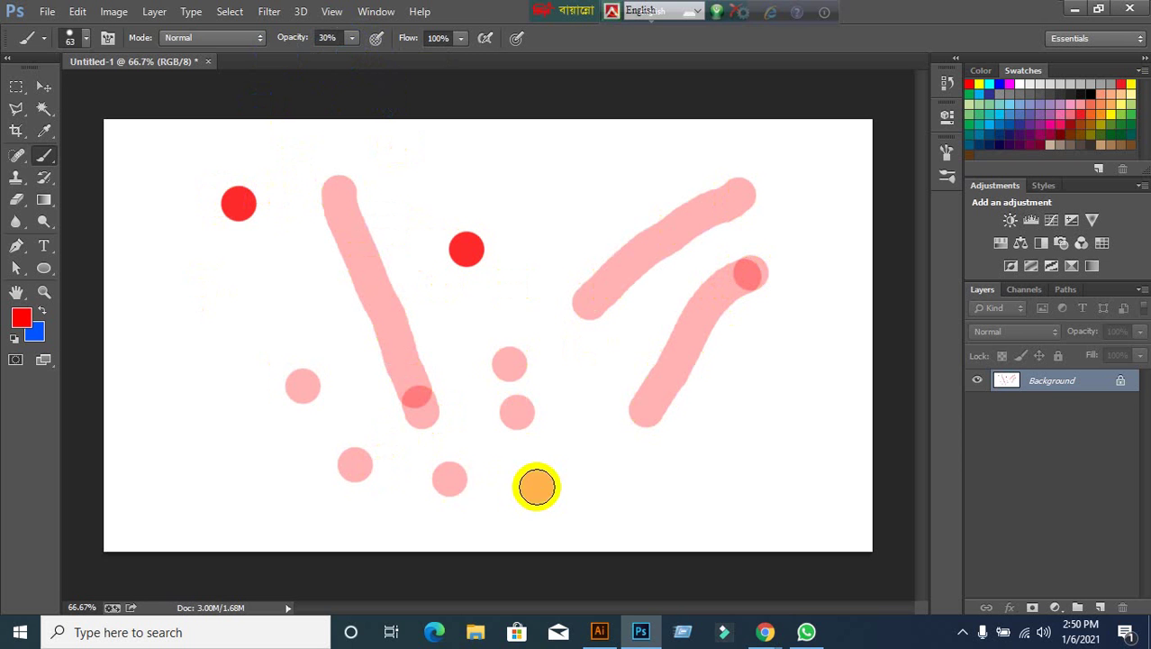
pyautogui.click(467, 479)
pyautogui.click(555, 478)
pyautogui.click(648, 481)
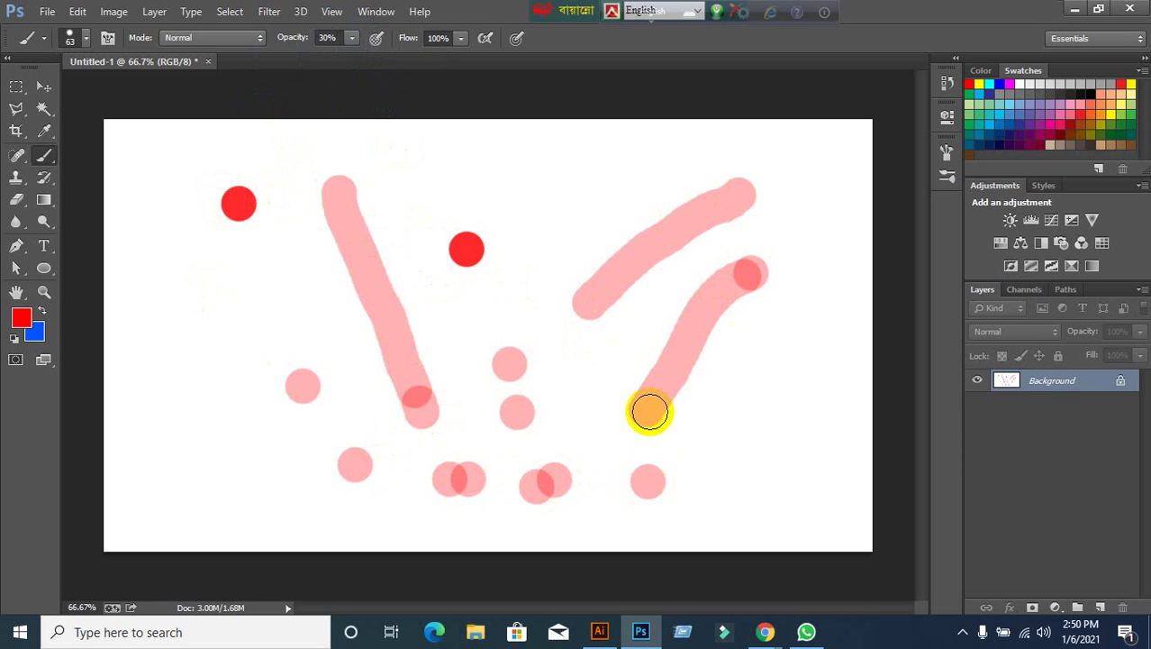
pyautogui.click(648, 410)
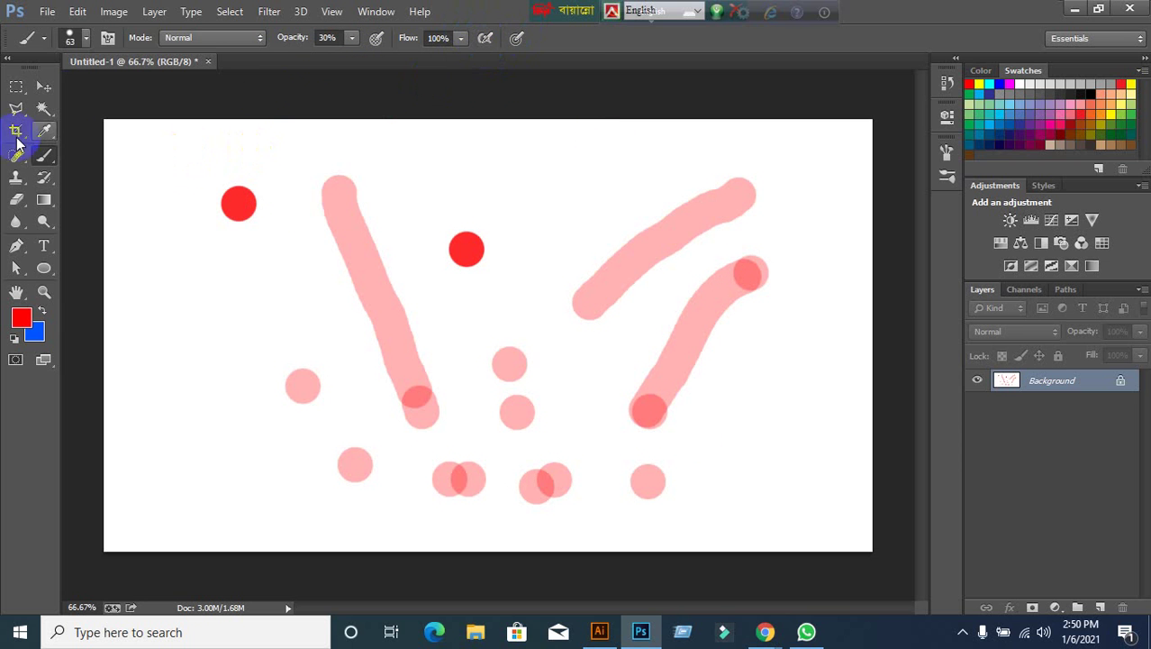
# Undo all the opacity test dabs and strokes until the canvas is blank.
pyautogui.click(43, 86)
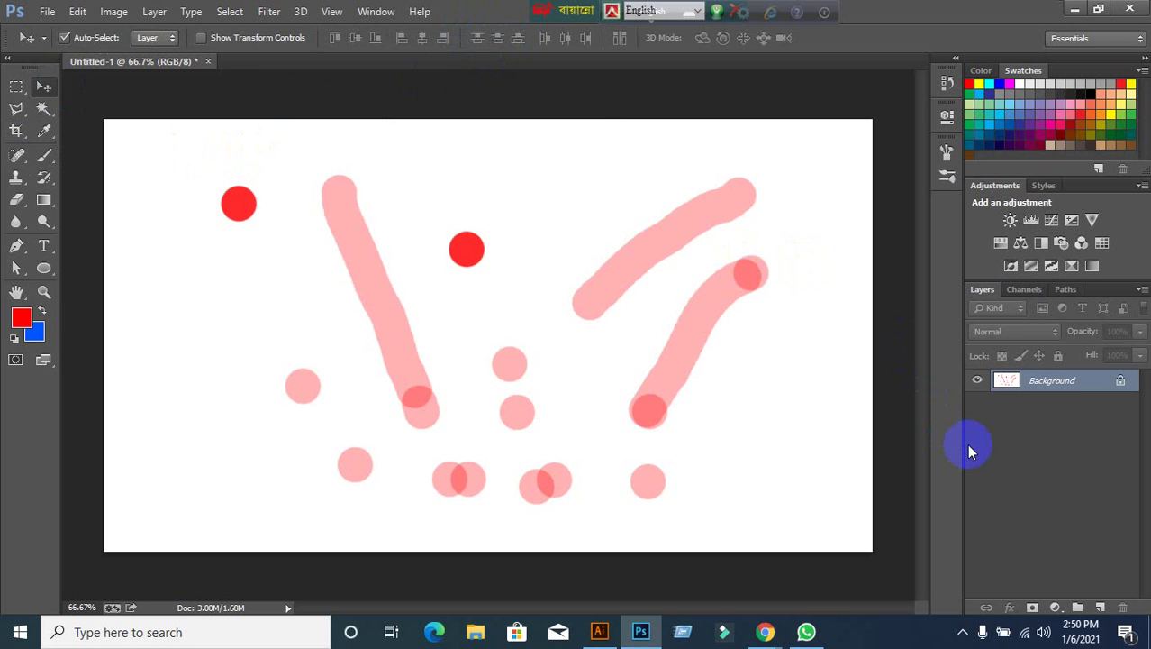
pyautogui.hotkey('ctrl', 'alt', 'z')
pyautogui.hotkey('ctrl', 'alt', 'z')
pyautogui.hotkey('ctrl', 'alt', 'z')
pyautogui.hotkey('ctrl', 'alt', 'z')
pyautogui.hotkey('ctrl', 'alt', 'z')
pyautogui.hotkey('ctrl', 'alt', 'z')
pyautogui.hotkey('ctrl', 'alt', 'z')
pyautogui.hotkey('ctrl', 'alt', 'z')
pyautogui.hotkey('ctrl', 'alt', 'z')
pyautogui.hotkey('ctrl', 'alt', 'z')
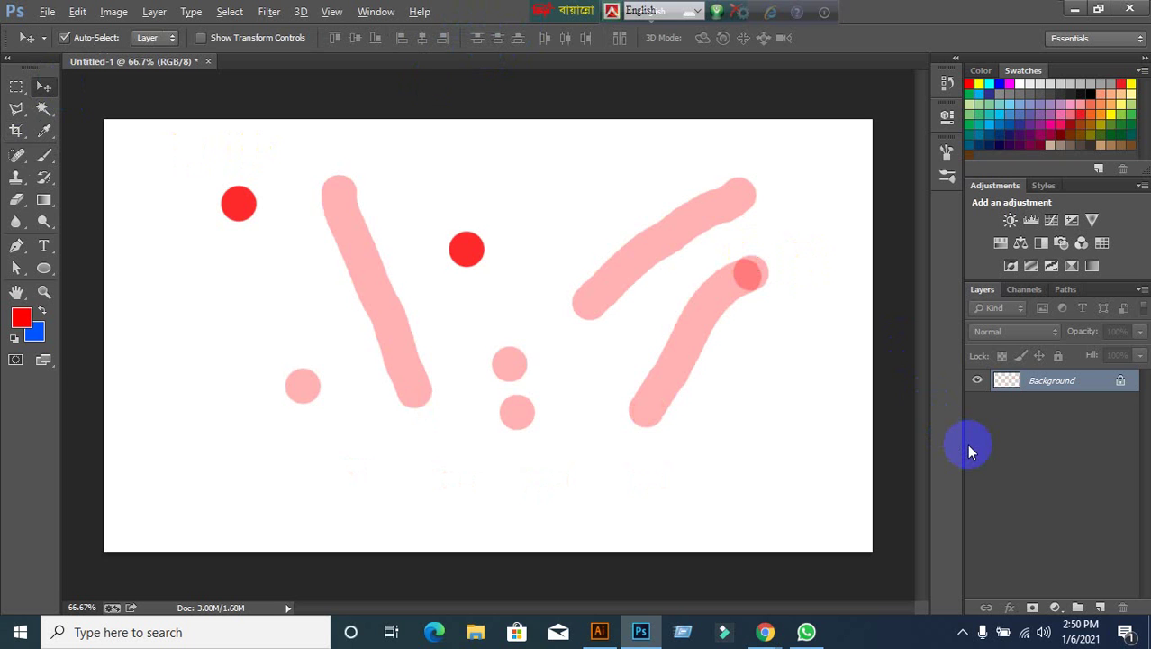
pyautogui.hotkey('ctrl', 'alt', 'z')
pyautogui.hotkey('ctrl', 'alt', 'z')
pyautogui.hotkey('ctrl', 'alt', 'z')
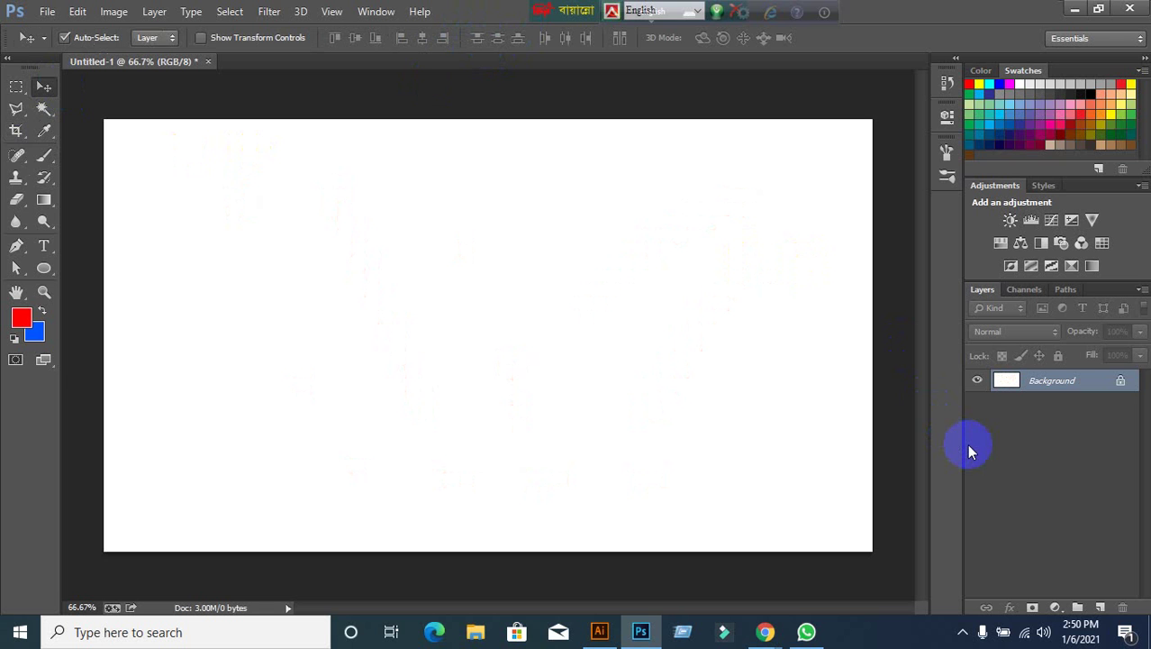
# Reactivate the Brush tool with 100% opacity and a size of 90 px.
pyautogui.click(44, 155)
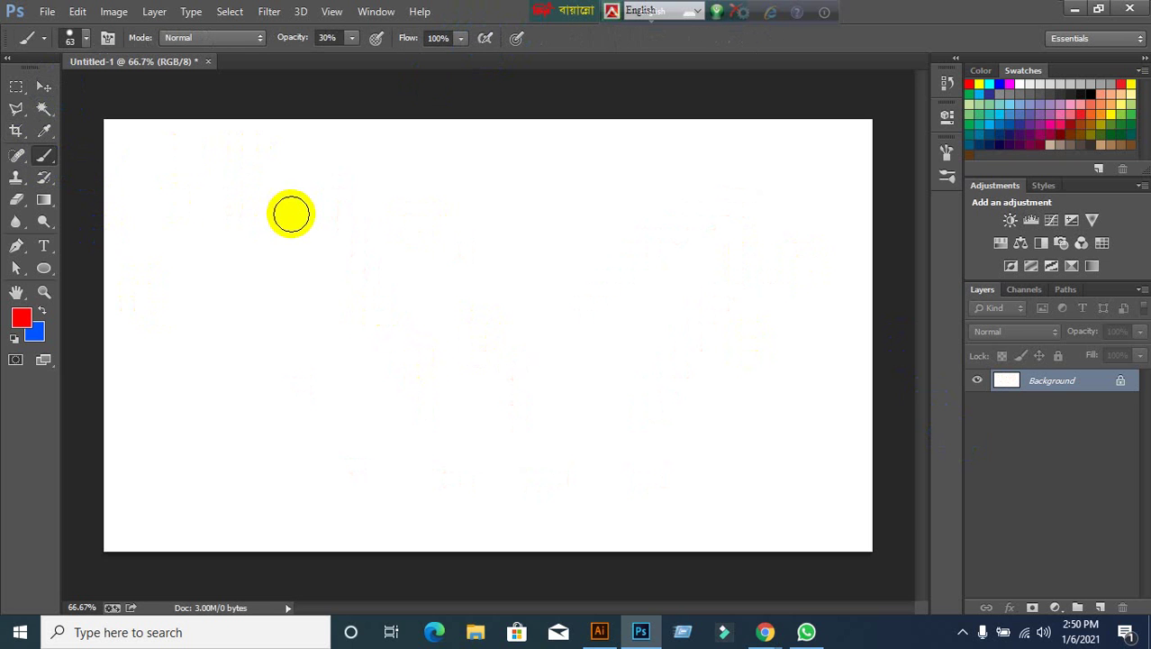
pyautogui.click(326, 37)
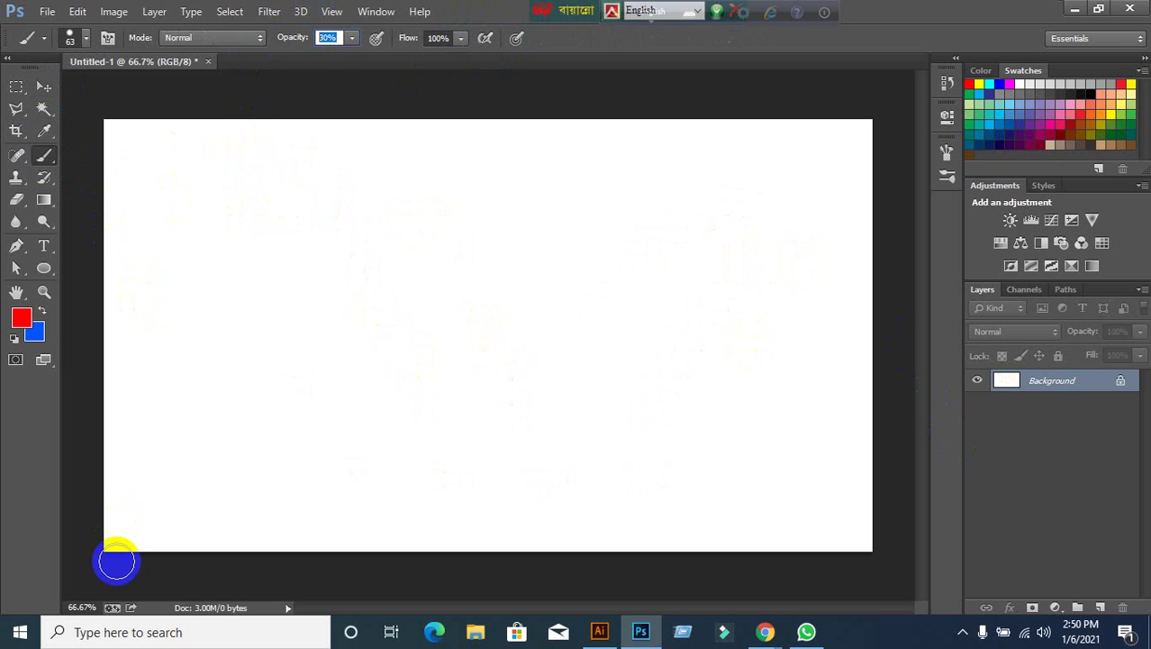
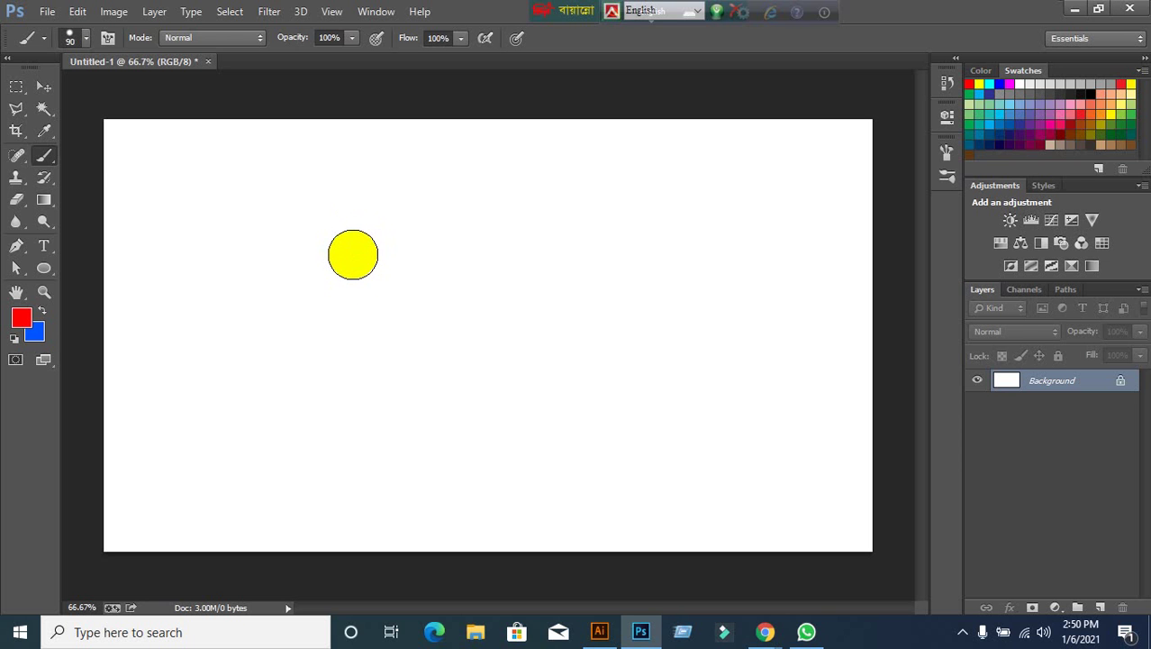
pyautogui.click(482, 31)
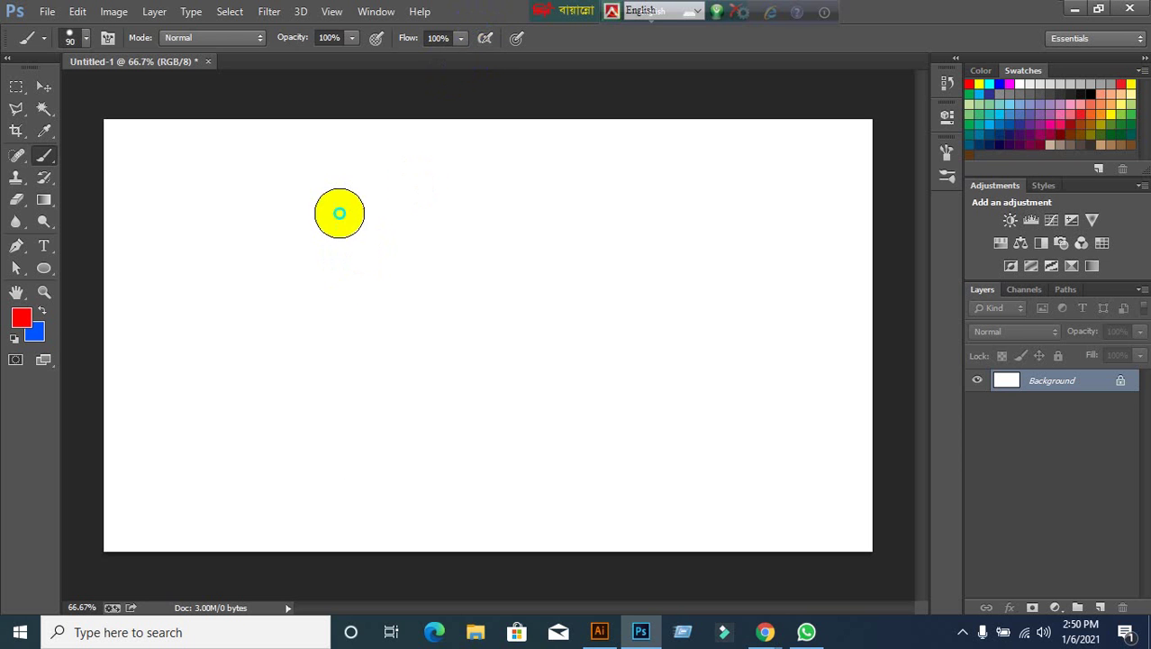
# Lower the brush hardness to its minimum, set the size to 150 px and stamp one soft red dab.
pyautogui.rightClick(341, 215)
pyautogui.moveTo(525, 301); pyautogui.dragTo(419, 296)
pyautogui.click(516, 8)
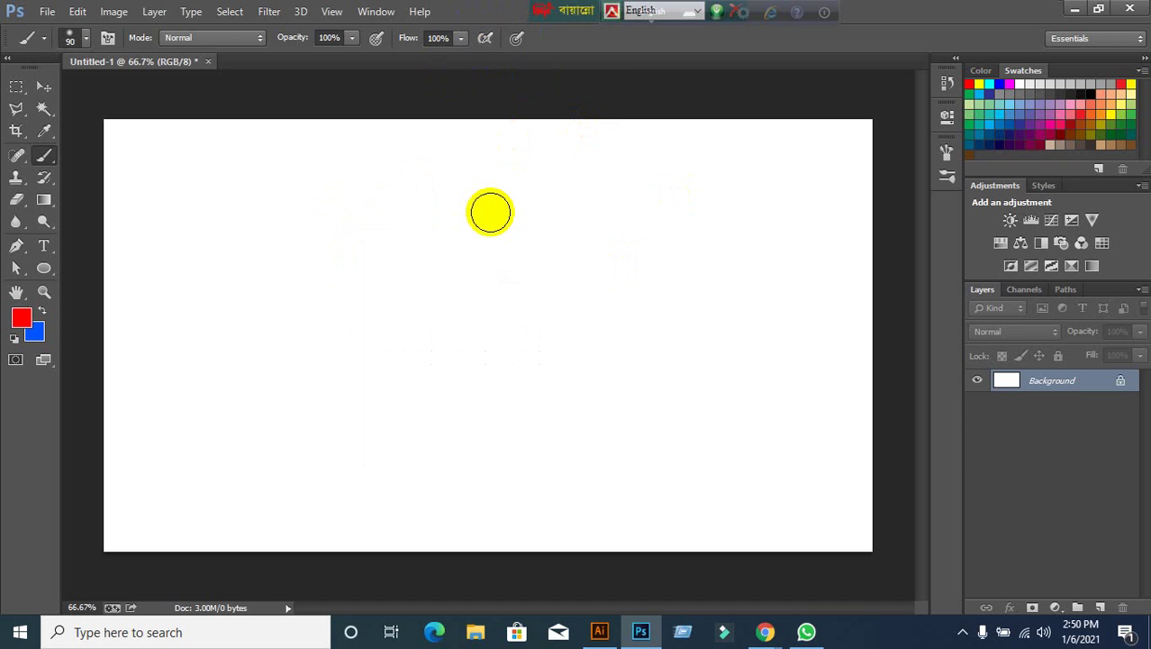
pyautogui.click(471, 64)
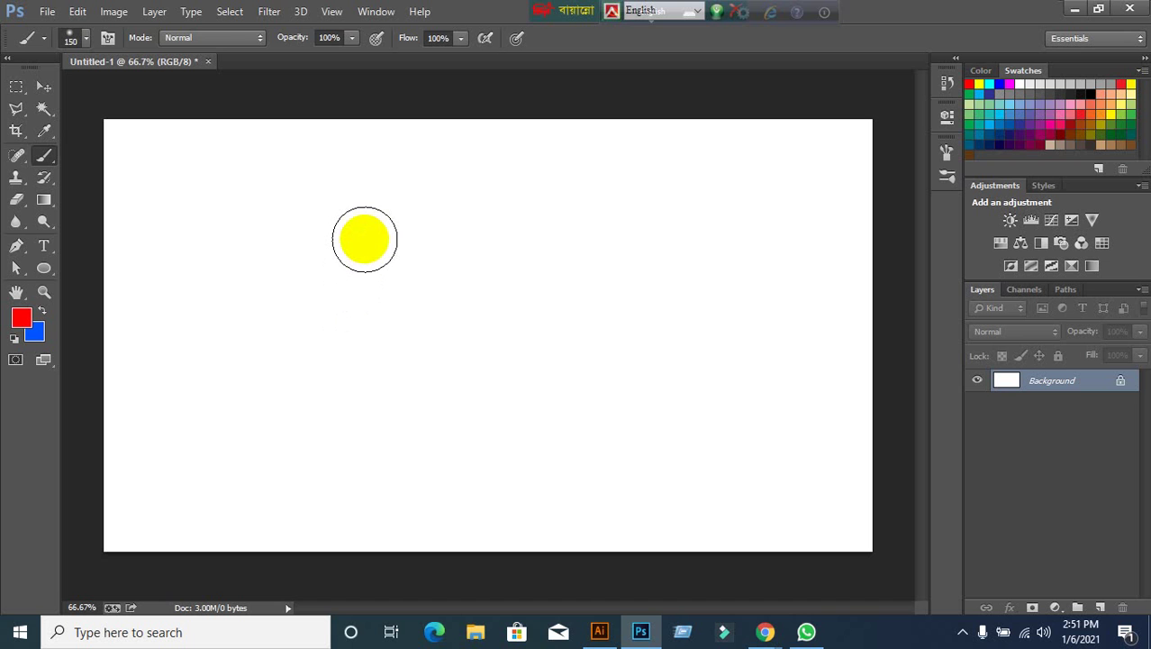
pyautogui.click(364, 239)
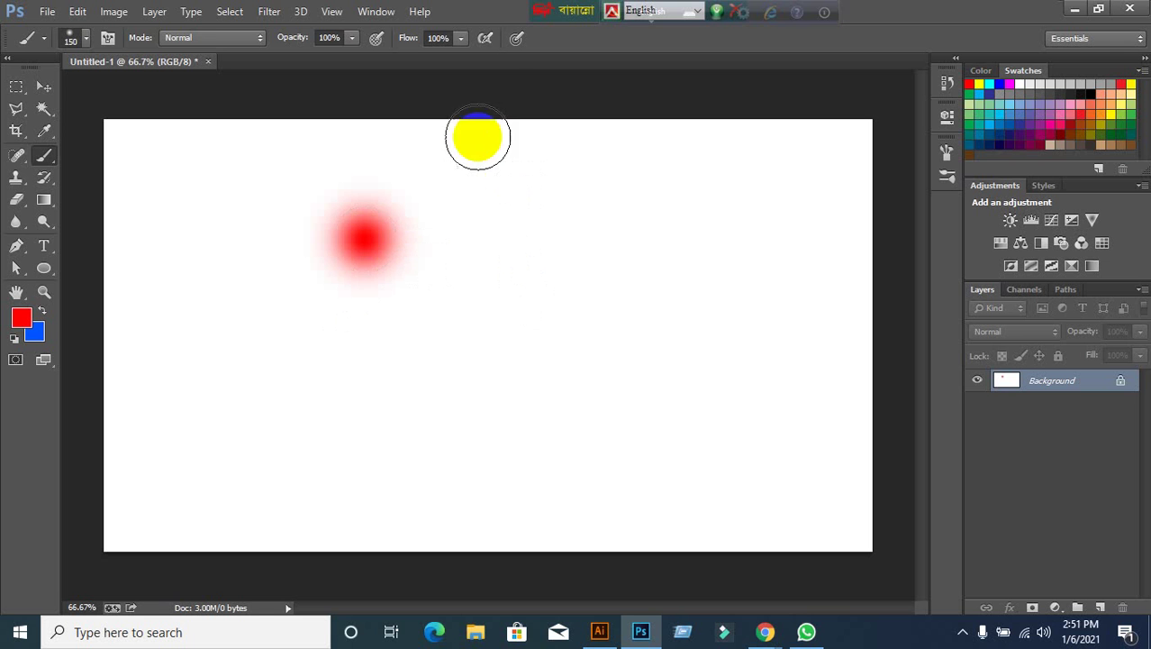
# Compare airbrush build-up on and off by painting two large held dabs and one small soft dab at the lower left.
pyautogui.click(477, 73)
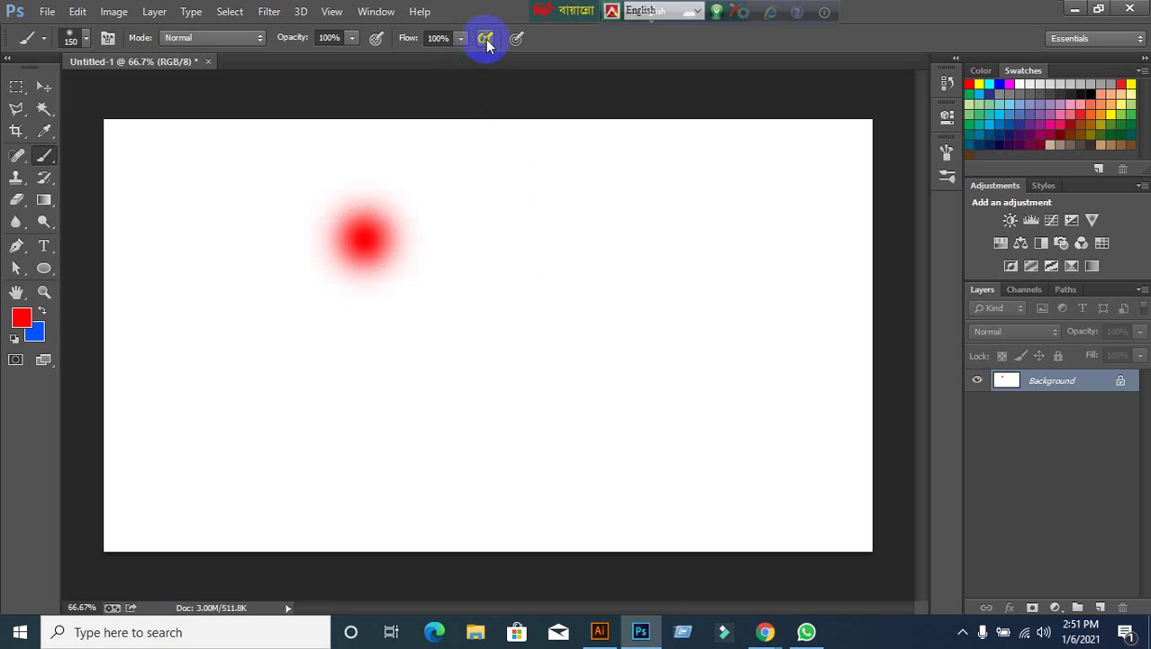
pyautogui.click(485, 39)
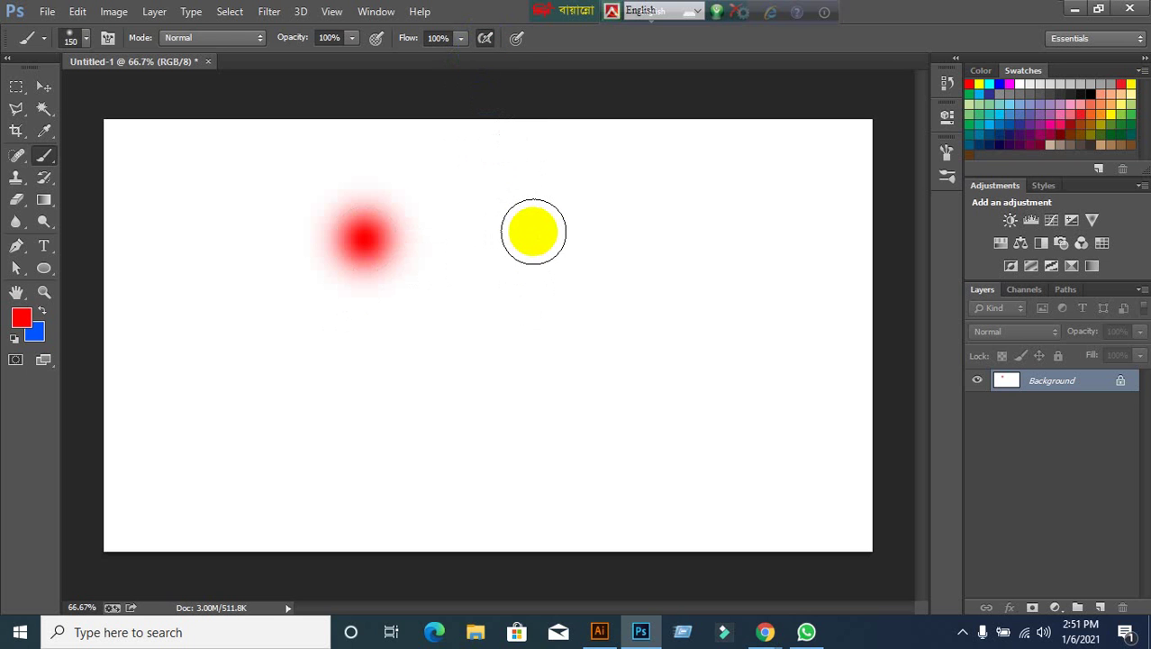
pyautogui.moveTo(533, 232); pyautogui.dragTo(533, 232)
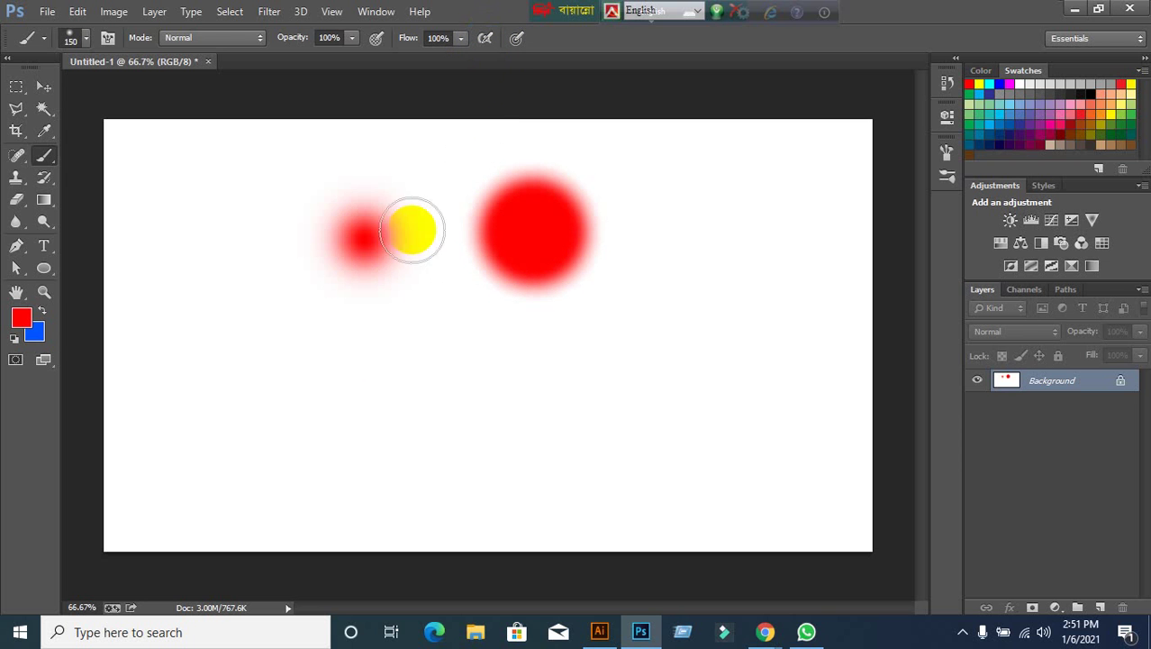
pyautogui.moveTo(333, 423); pyautogui.dragTo(332, 423)
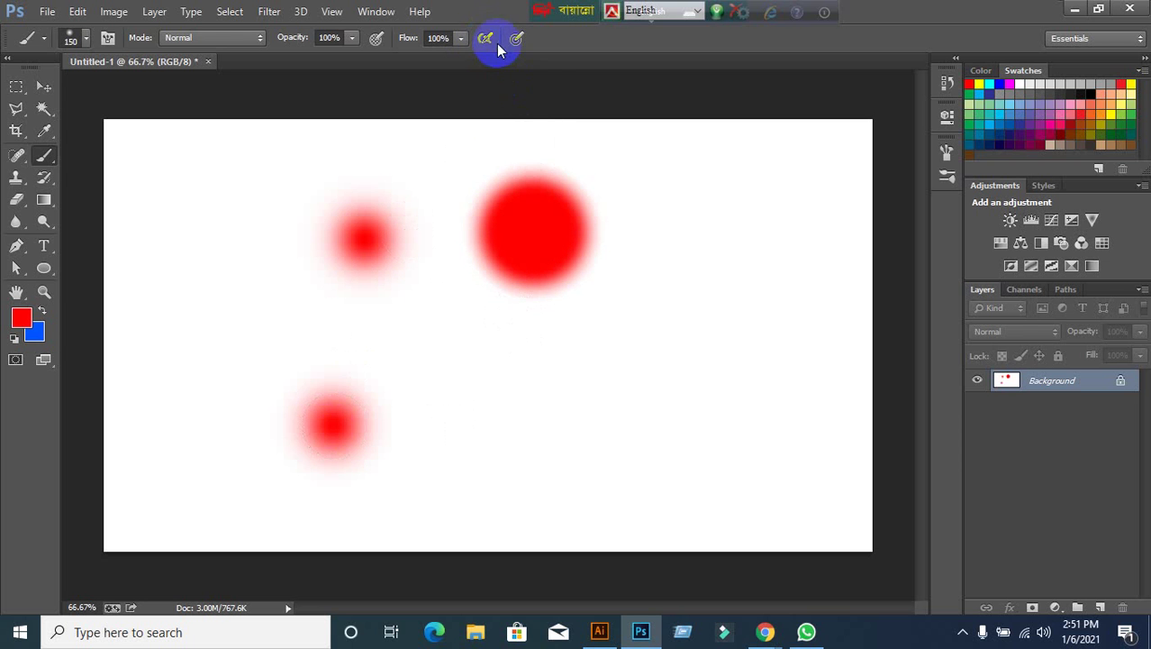
pyautogui.moveTo(485, 398); pyautogui.dragTo(485, 399)
# Undo the four soft red dabs to clear the canvas.
pyautogui.click(43, 86)
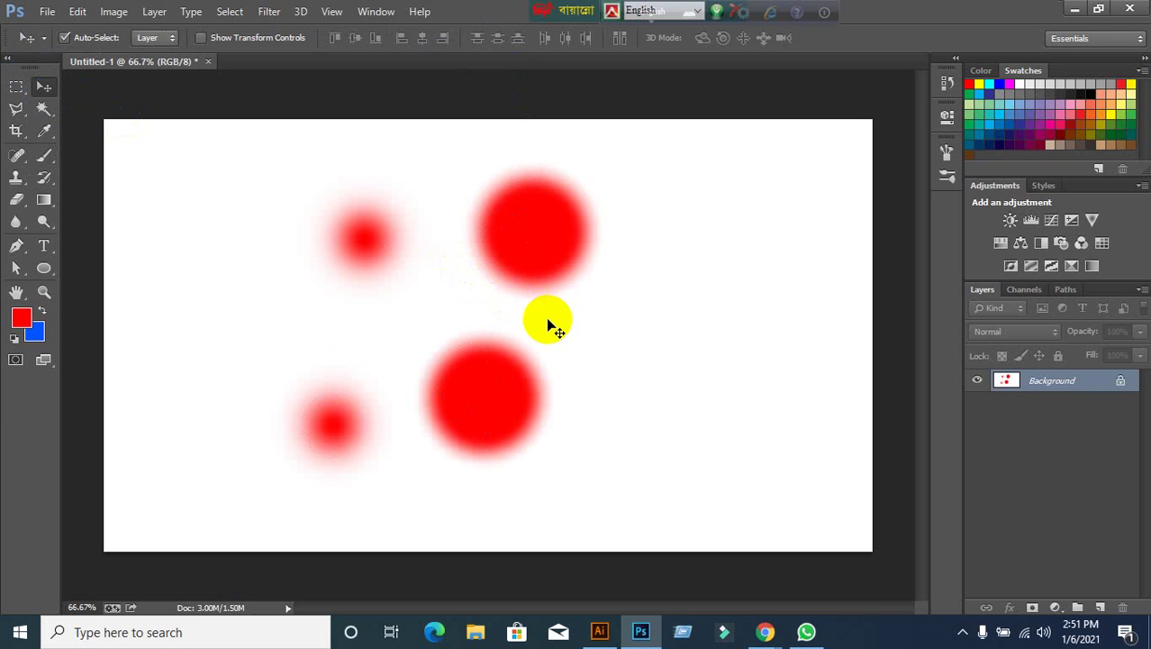
pyautogui.hotkey('ctrl', 'alt', 'z')
pyautogui.hotkey('ctrl', 'alt', 'z')
pyautogui.hotkey('ctrl', 'alt', 'z')
pyautogui.hotkey('ctrl', 'alt', 'z')
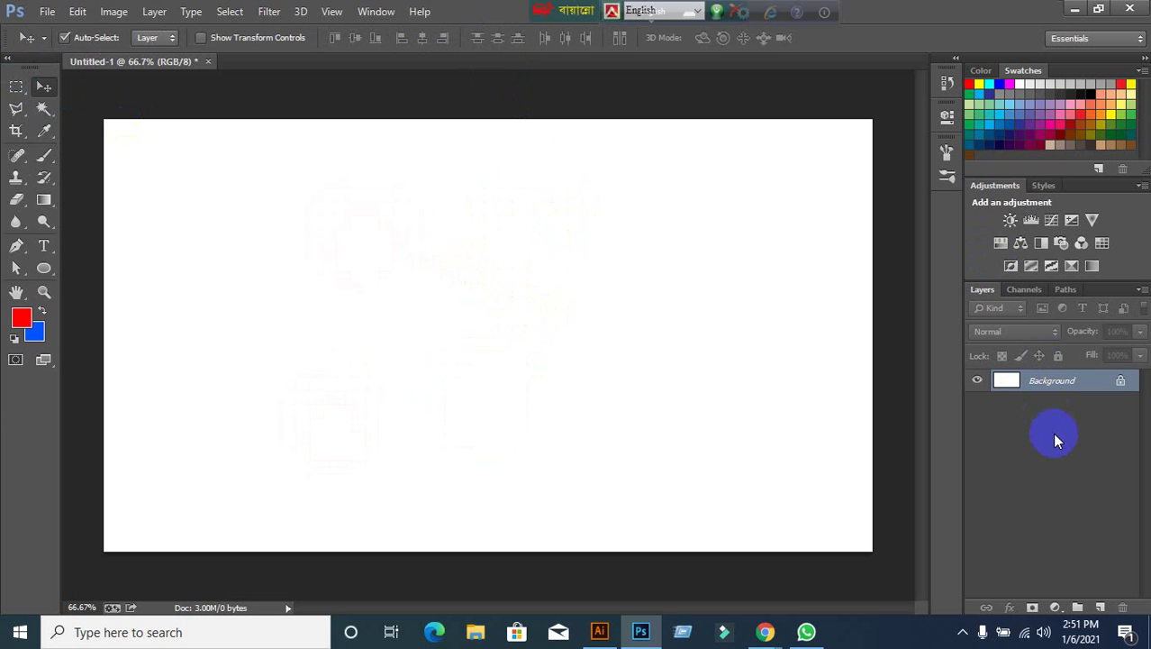
# Add a new layer, reset the colors to default black and white, and fill the layer with black.
pyautogui.click(1104, 608)
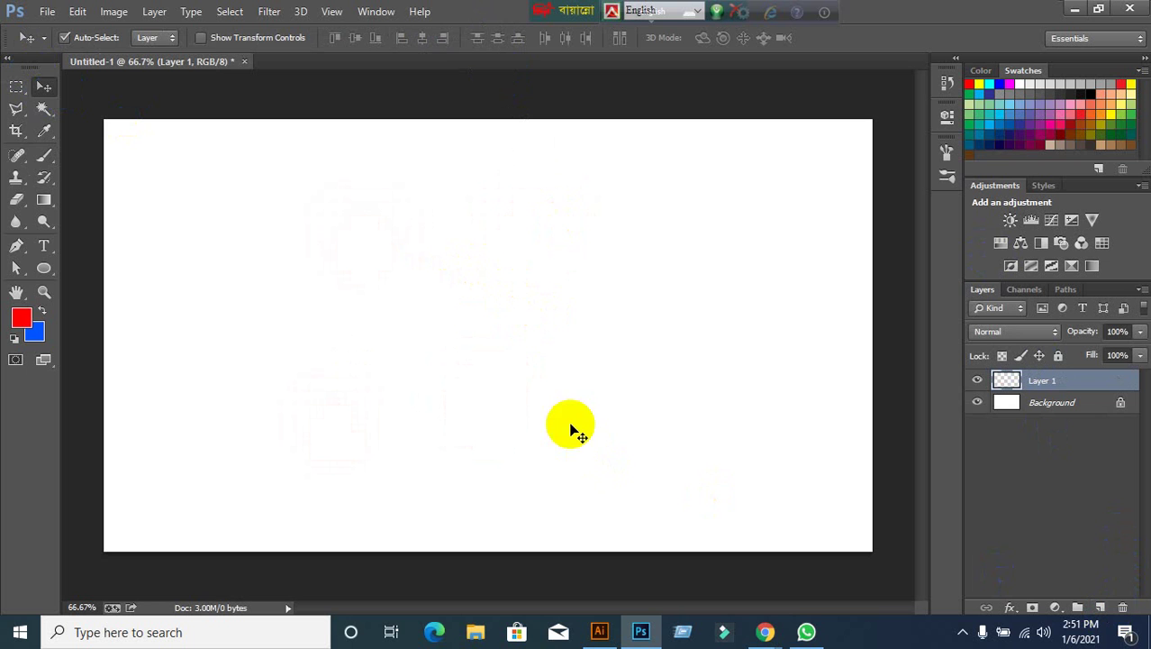
pyautogui.click(13, 335)
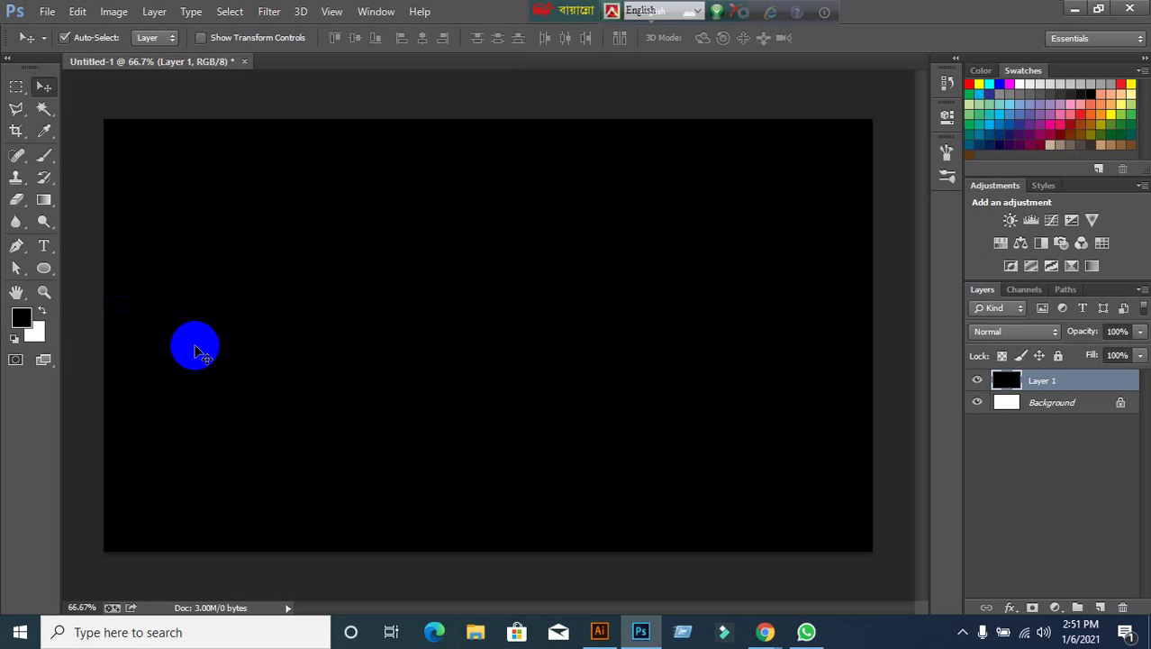
# Switch to the Brush tool and increase its size to 175 px, keeping the default black and white colors.
pyautogui.moveTo(47, 155); pyautogui.dragTo(73, 157)
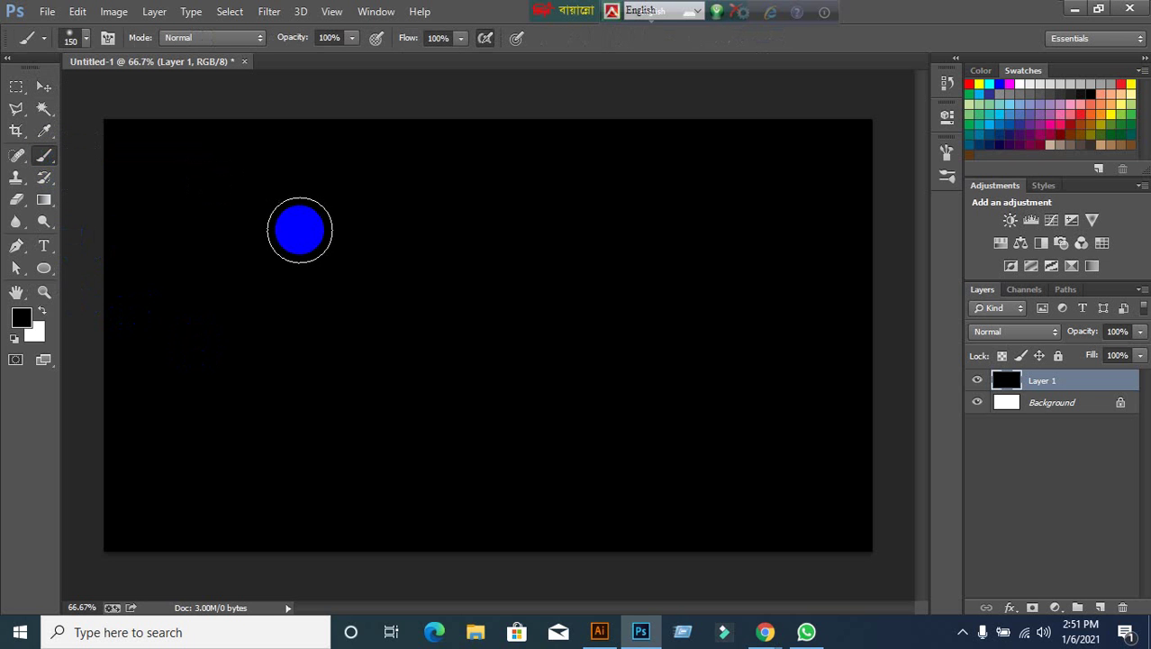
pyautogui.rightClick(373, 236)
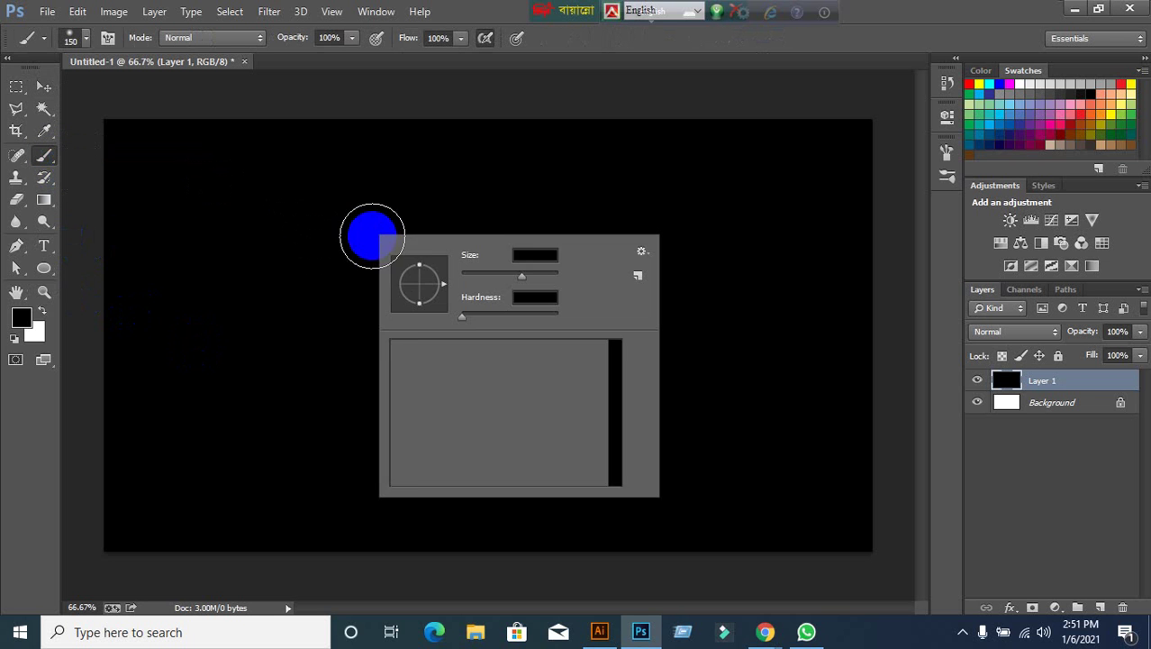
pyautogui.click(498, 177)
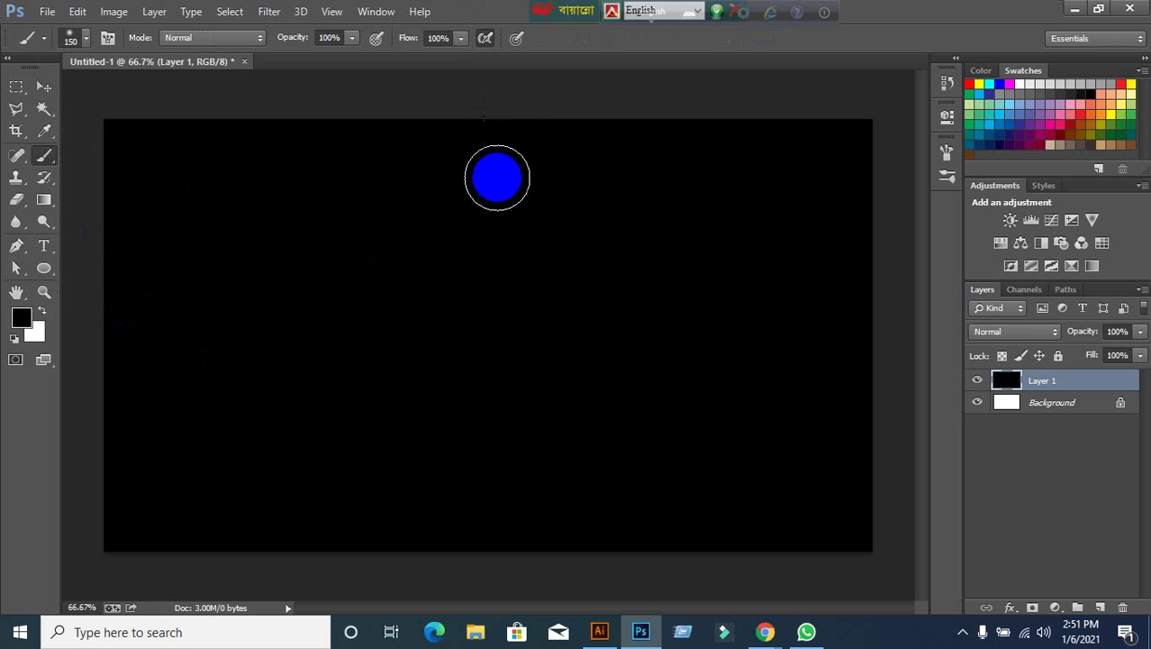
pyautogui.press(']')
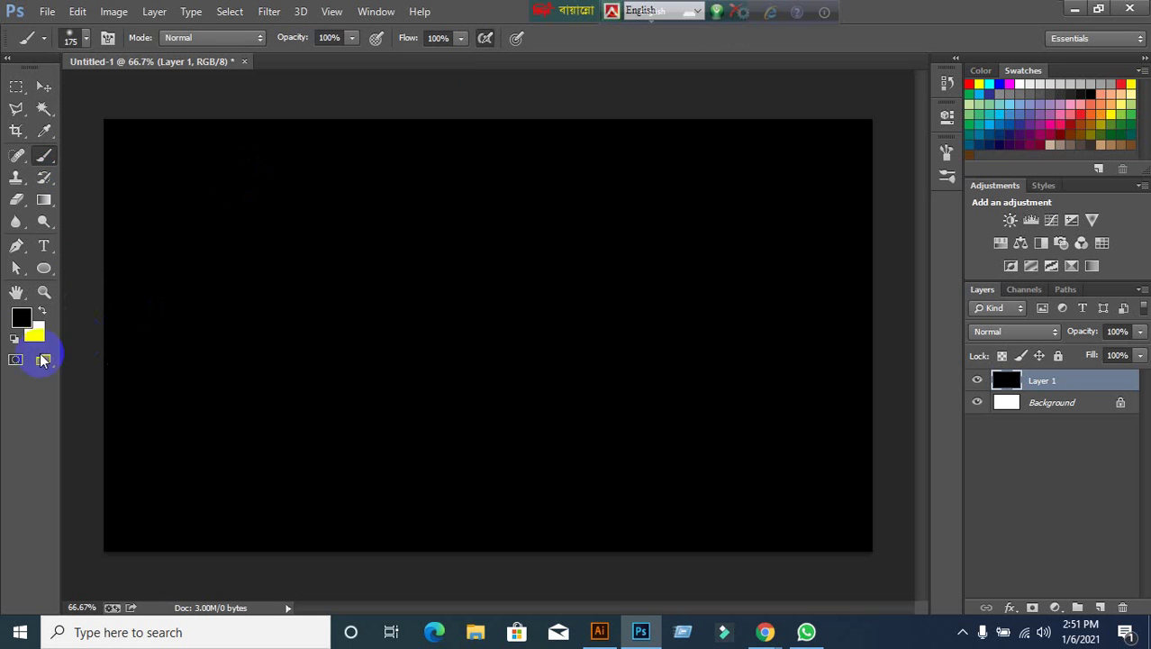
pyautogui.click(17, 335)
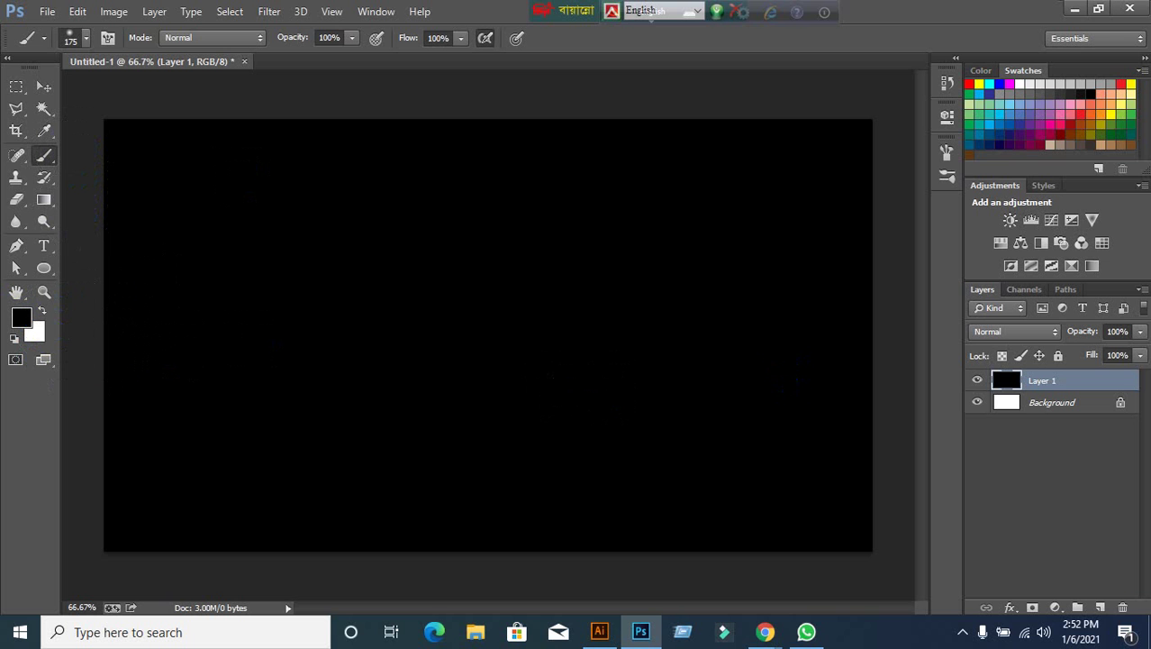
# Delete the black-filled Layer 1.
pyautogui.click(1125, 606)
pyautogui.click(445, 232)
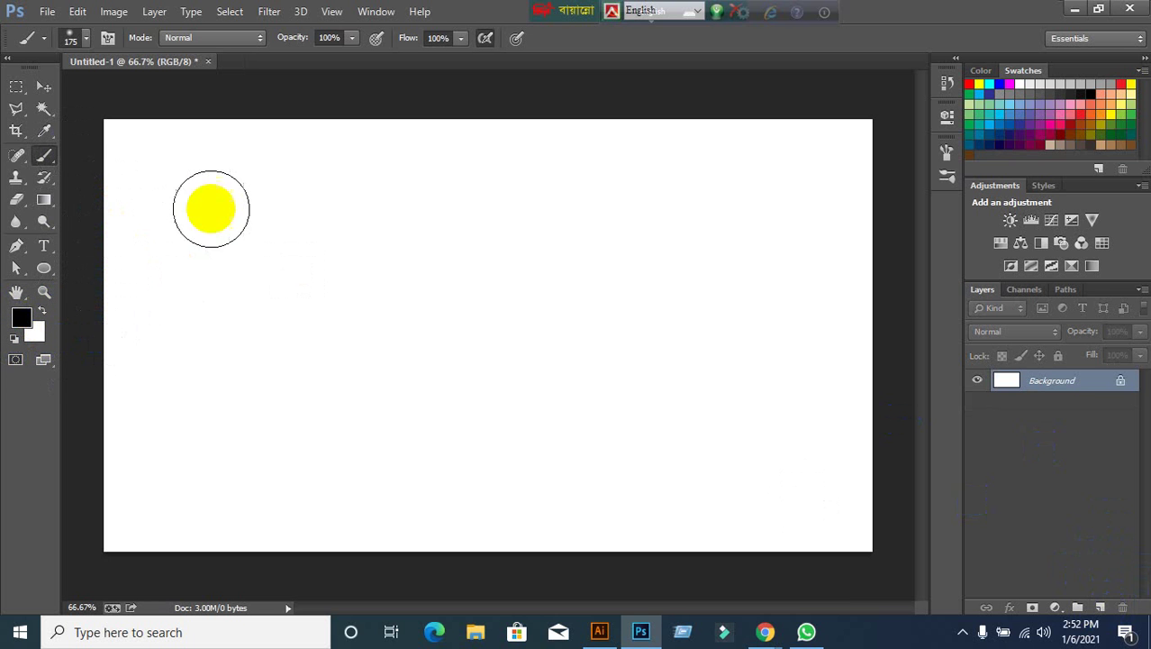
# Paint four soft black strokes across the left and middle of the Background layer.
pyautogui.moveTo(208, 174); pyautogui.dragTo(297, 220)
pyautogui.moveTo(520, 217); pyautogui.dragTo(442, 313)
pyautogui.moveTo(621, 314); pyautogui.dragTo(425, 422)
pyautogui.moveTo(257, 360); pyautogui.dragTo(268, 431)
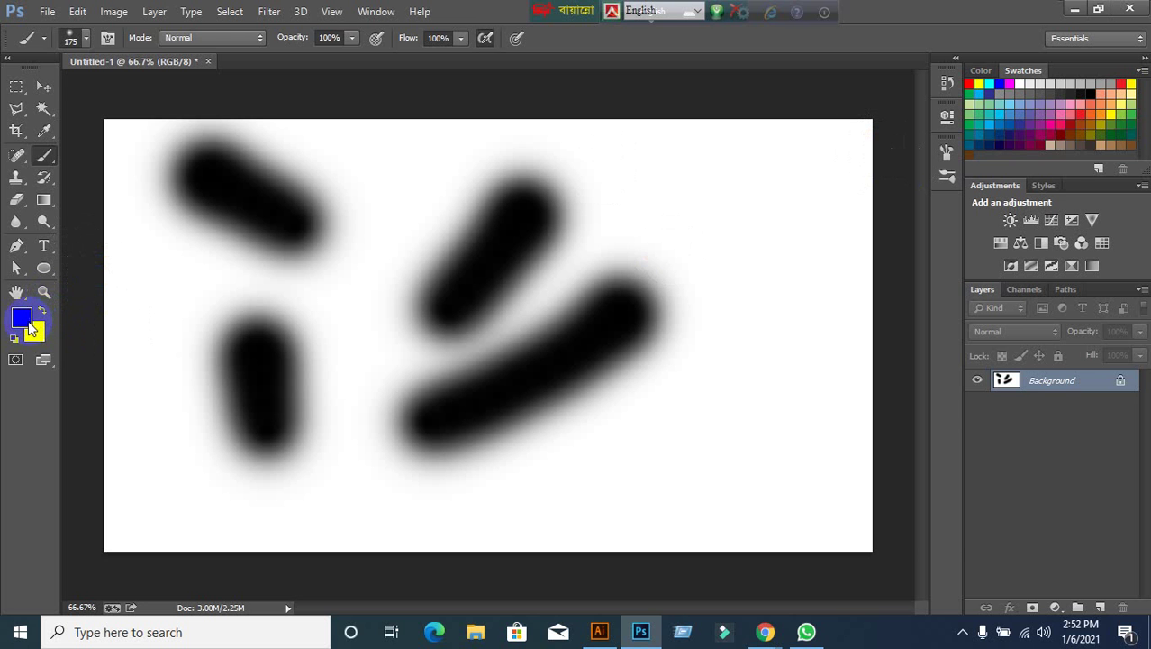
# Change the foreground color to red and paint soft red strokes across the right, lower and middle parts of the canvas.
pyautogui.click(28, 322)
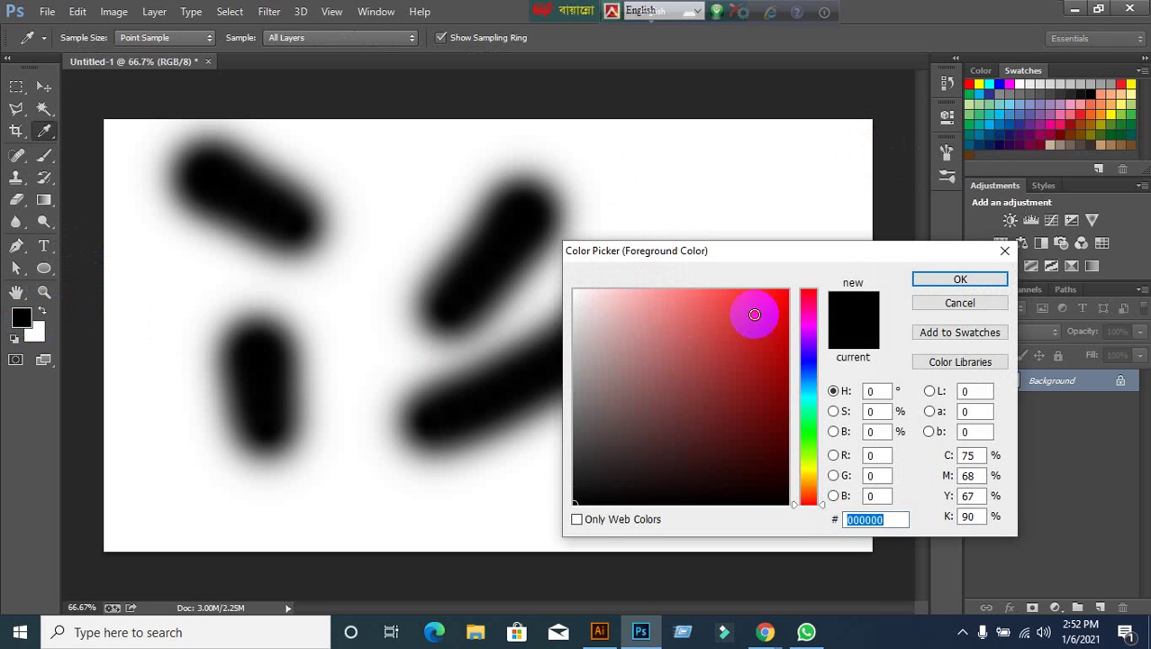
pyautogui.moveTo(750, 310)
pyautogui.mouseDown()
pyautogui.moveTo(804, 293)
pyautogui.moveTo(1006, 286)
pyautogui.mouseUp()
pyautogui.click(998, 282)
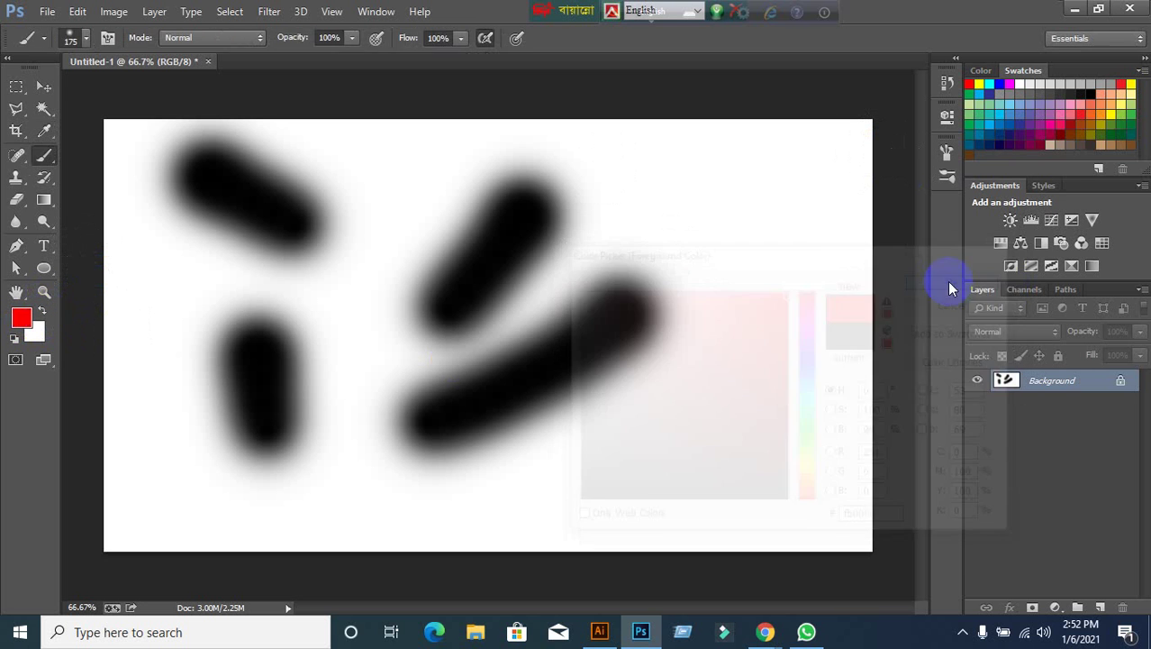
pyautogui.moveTo(789, 207); pyautogui.dragTo(791, 316)
pyautogui.moveTo(777, 389)
pyautogui.mouseDown()
pyautogui.moveTo(553, 511)
pyautogui.moveTo(397, 501)
pyautogui.mouseUp()
pyautogui.moveTo(434, 252)
pyautogui.mouseDown()
pyautogui.moveTo(254, 512)
pyautogui.moveTo(266, 518)
pyautogui.mouseUp()
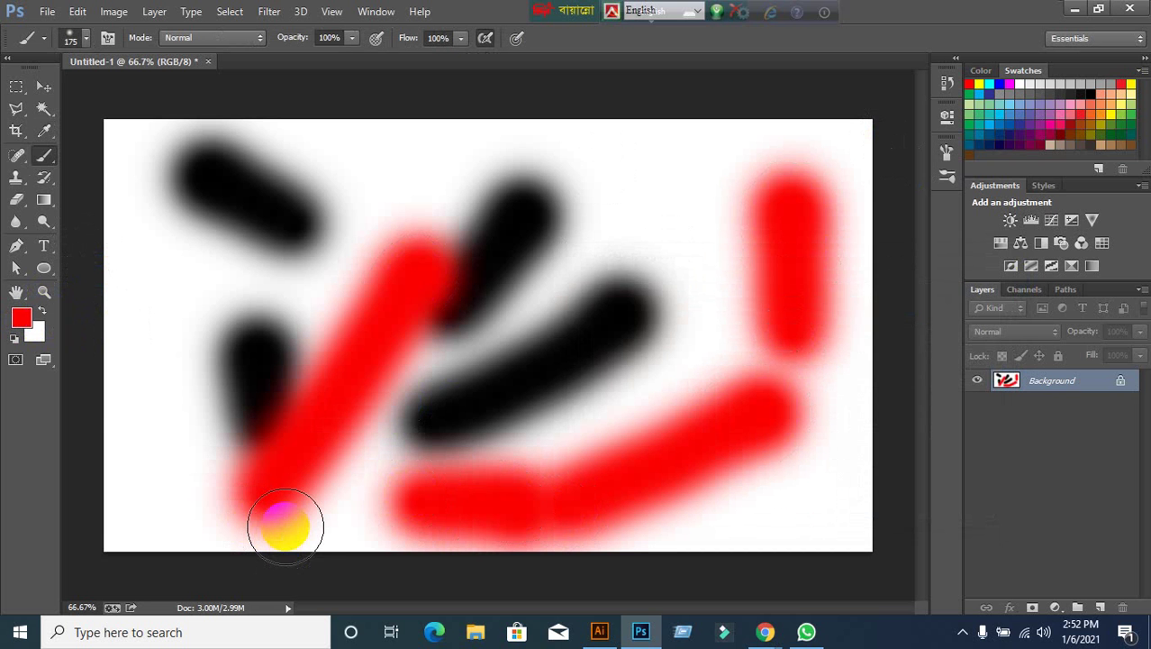
# Undo all the red and black brush strokes until the Background layer is blank.
pyautogui.hotkey('ctrl', 'alt', 'z')
pyautogui.hotkey('ctrl', 'alt', 'z')
pyautogui.hotkey('ctrl', 'alt', 'z')
pyautogui.hotkey('ctrl', 'alt', 'z')
pyautogui.hotkey('ctrl', 'alt', 'z')
pyautogui.hotkey('ctrl', 'alt', 'z')
pyautogui.hotkey('ctrl', 'alt', 'z')
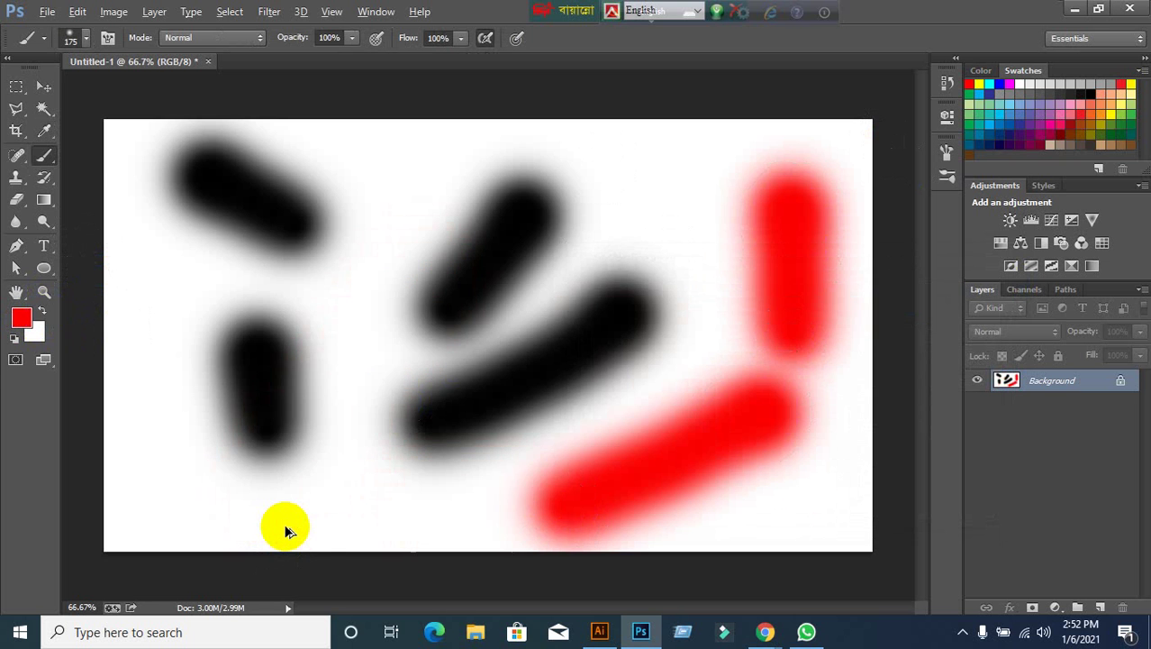
pyautogui.hotkey('ctrl', 'alt', 'z')
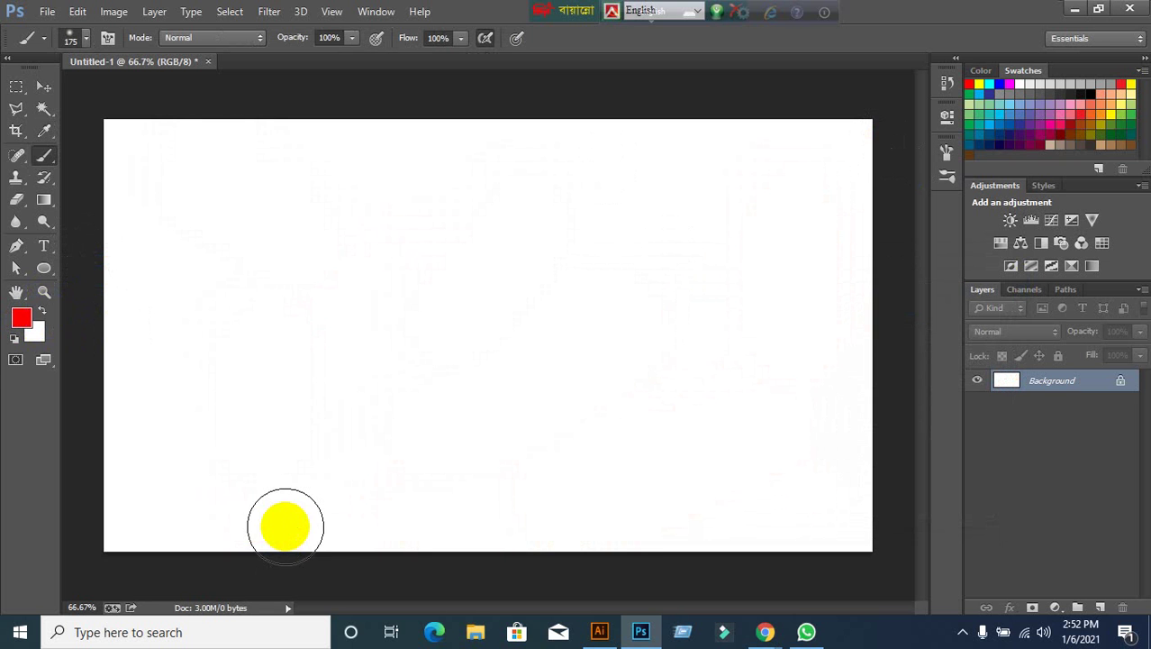
# Reduce the brush to 150 px, and add a new layer above the Background filled with the default black.
pyautogui.click(1100, 609)
pyautogui.press('[')
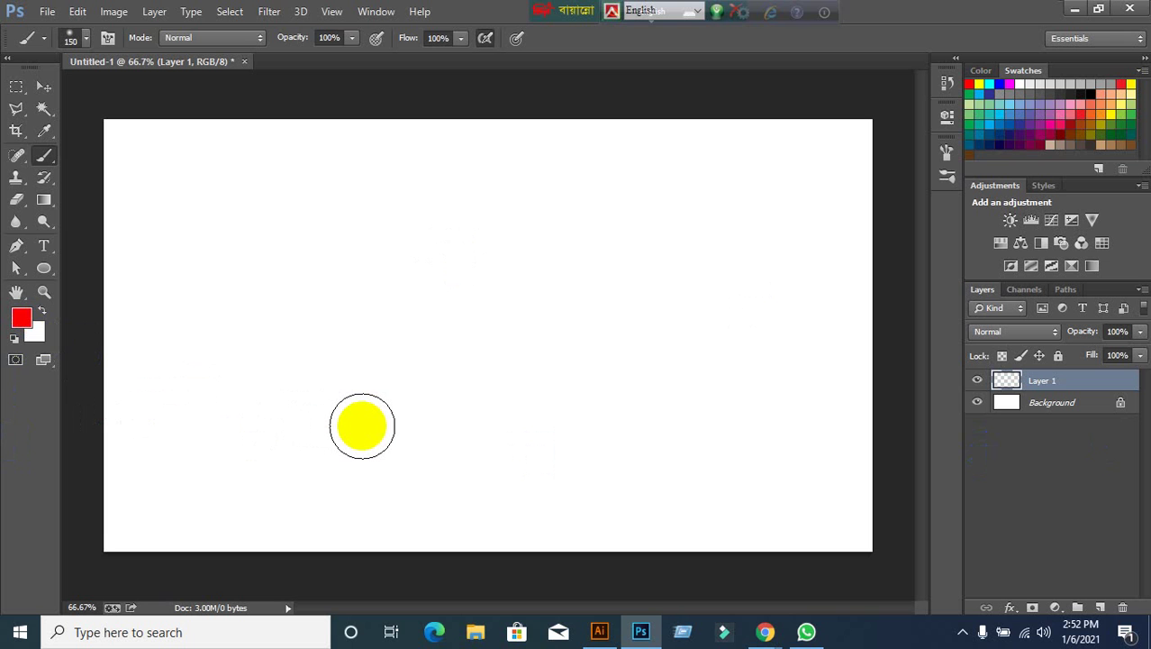
pyautogui.press('d')
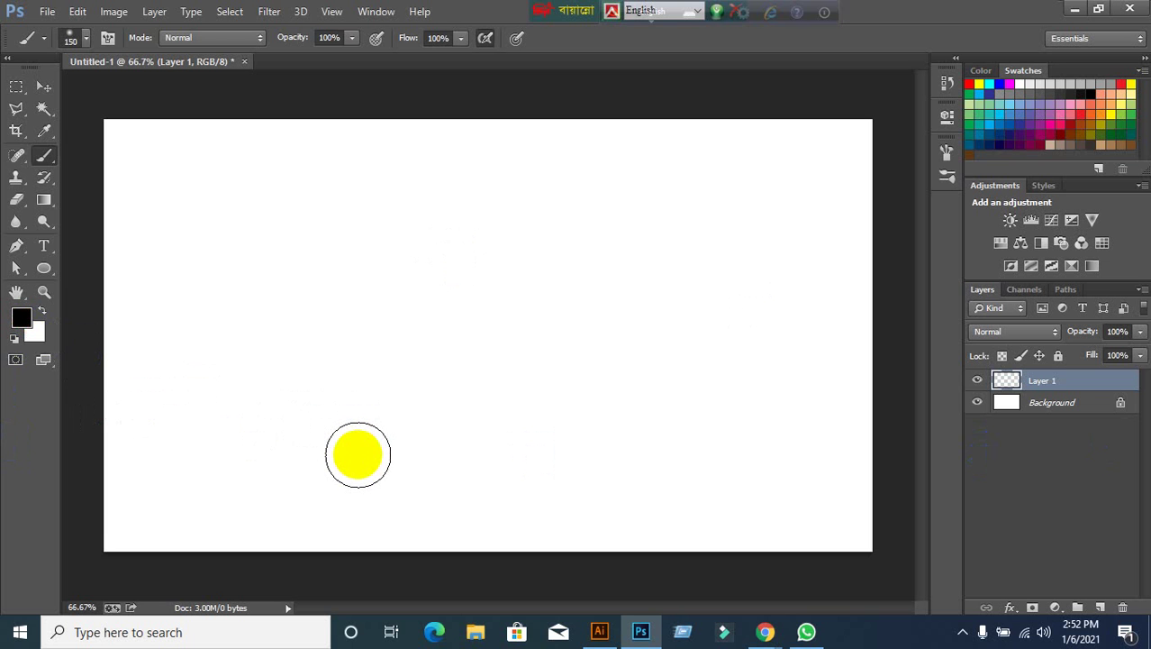
pyautogui.hotkey('alt', 'BackSpace')
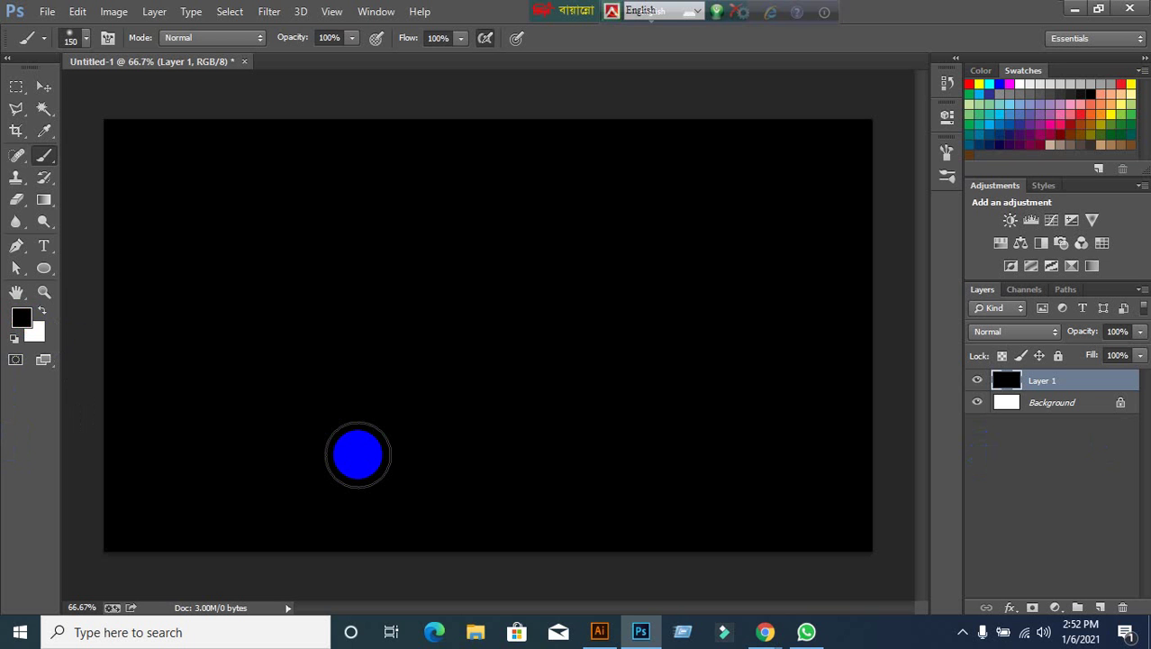
pyautogui.rightClick(290, 220)
pyautogui.click(403, 336)
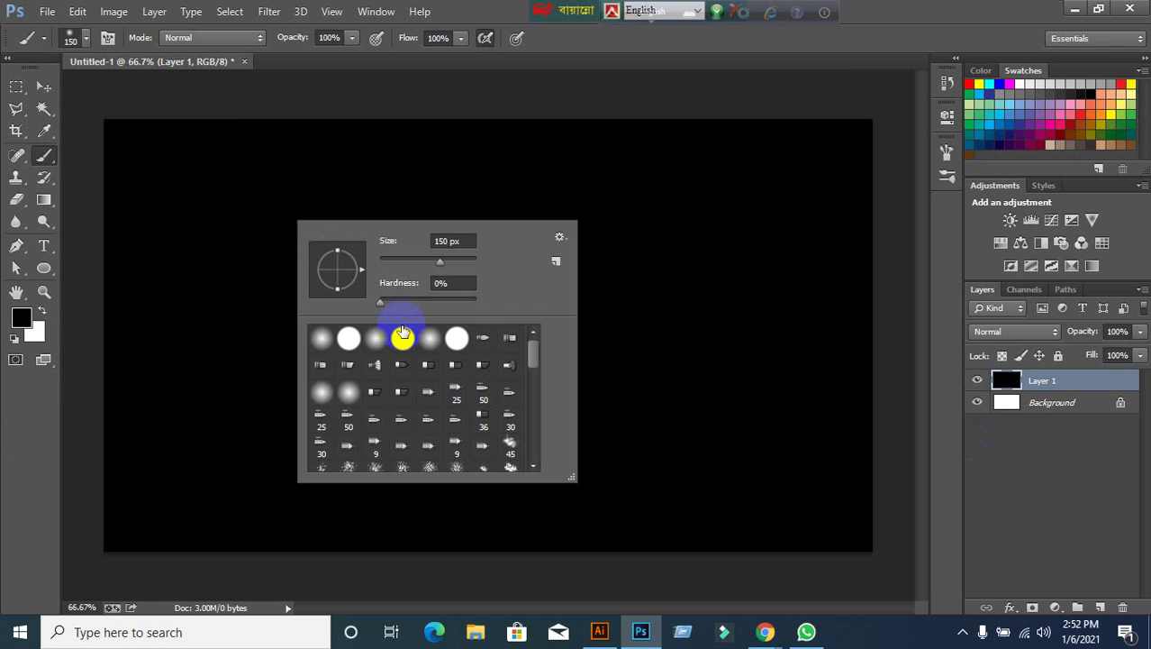
pyautogui.click(927, 11)
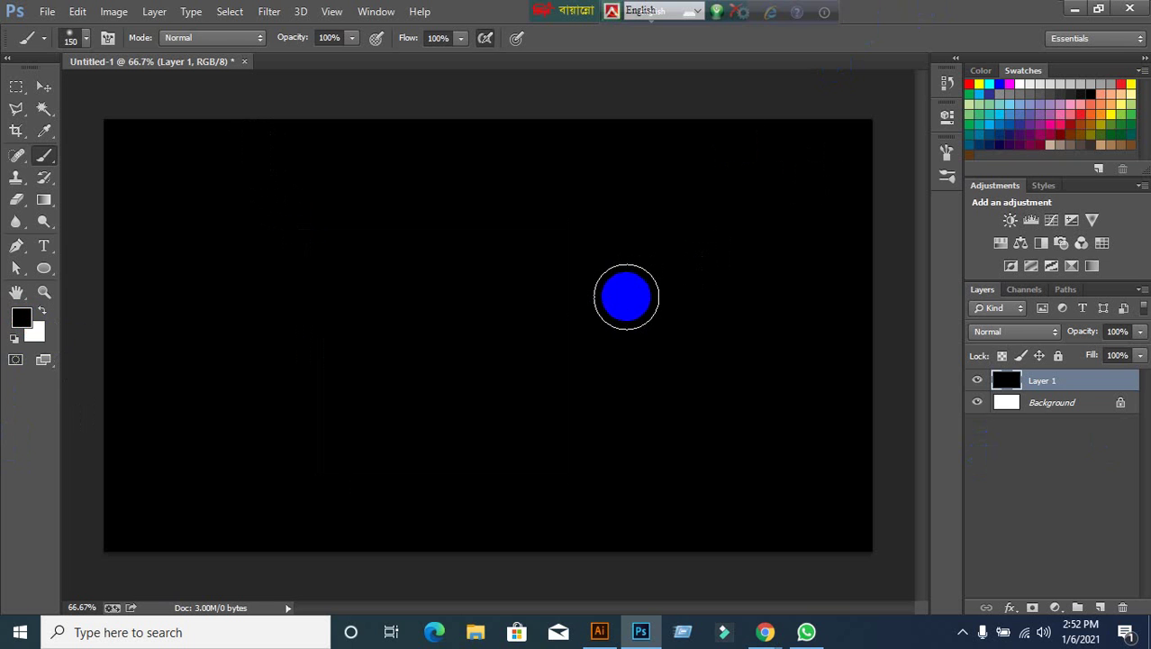
# Make white the foreground color, and try soft 175 px dabs in the canvas's upper right, undoing each one.
pyautogui.press(']')
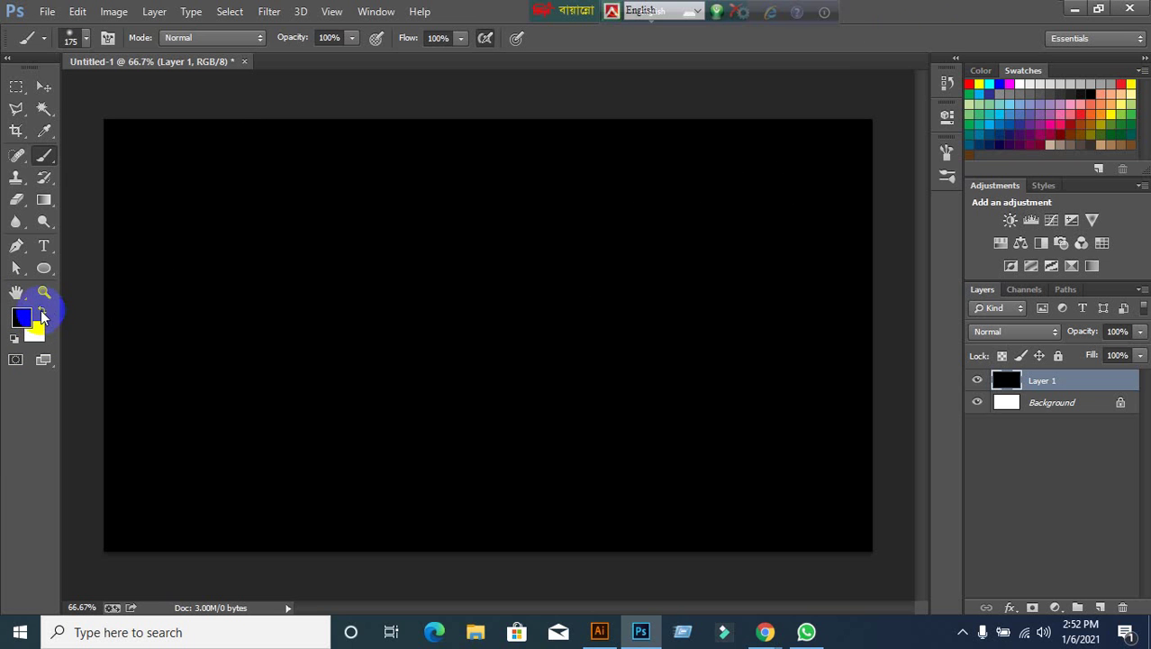
pyautogui.click(714, 226)
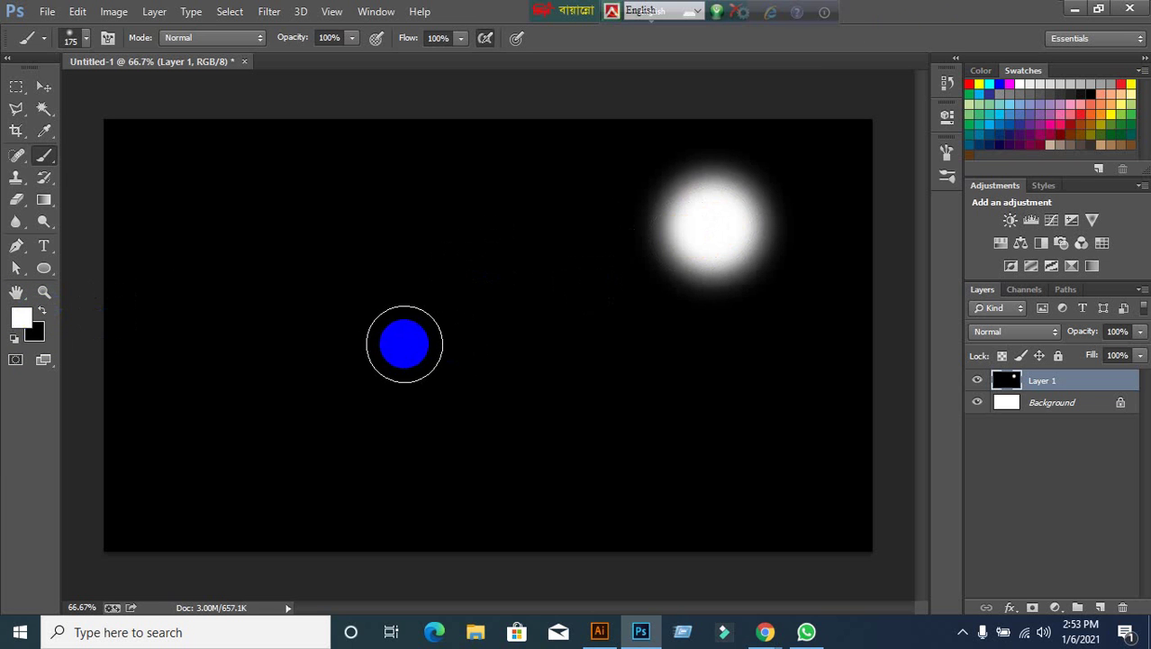
pyautogui.hotkey('ctrl', 'z')
pyautogui.moveTo(689, 214); pyautogui.dragTo(689, 216)
pyautogui.hotkey('ctrl', 'z')
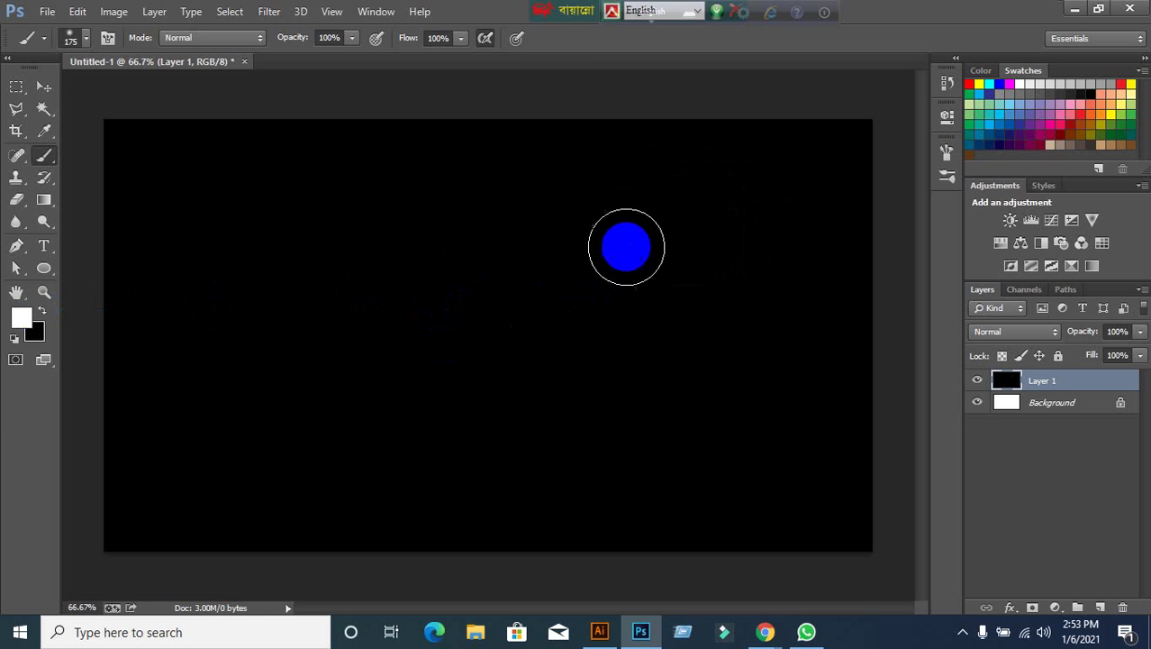
# Enlarge the soft brush to 250 px and paint a single white glow in the upper right of the black layer.
pyautogui.press(']')
pyautogui.press(']')
pyautogui.click(685, 223)
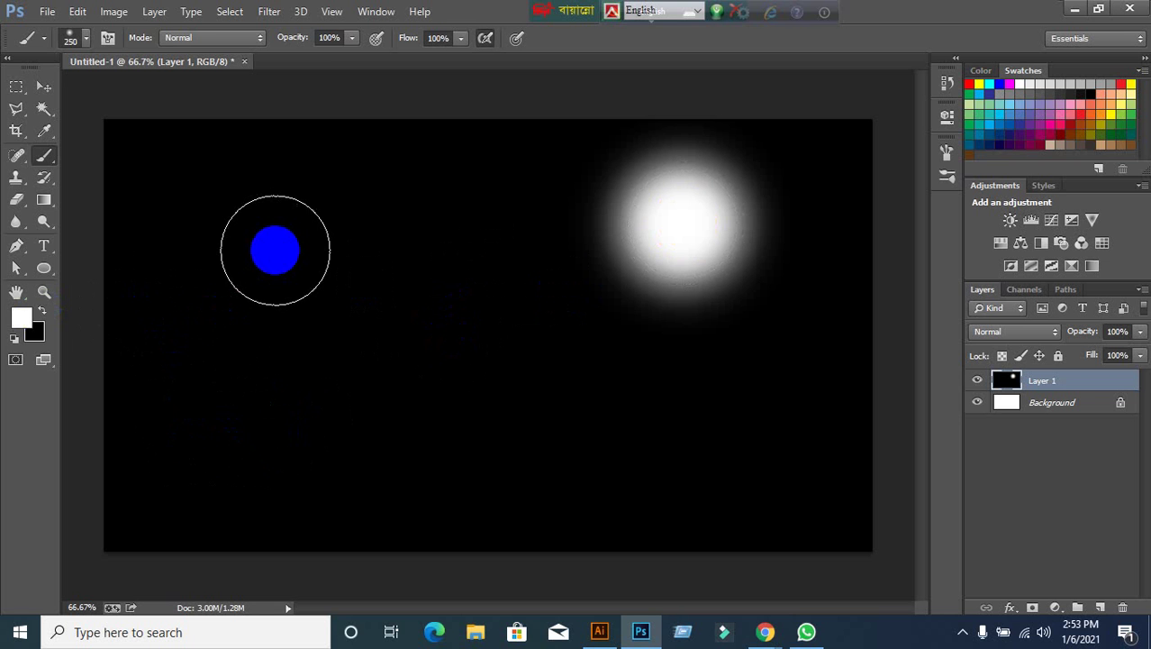
# Set the brush hardness to 100% and reduce its size to 150 px.
pyautogui.rightClick(286, 255)
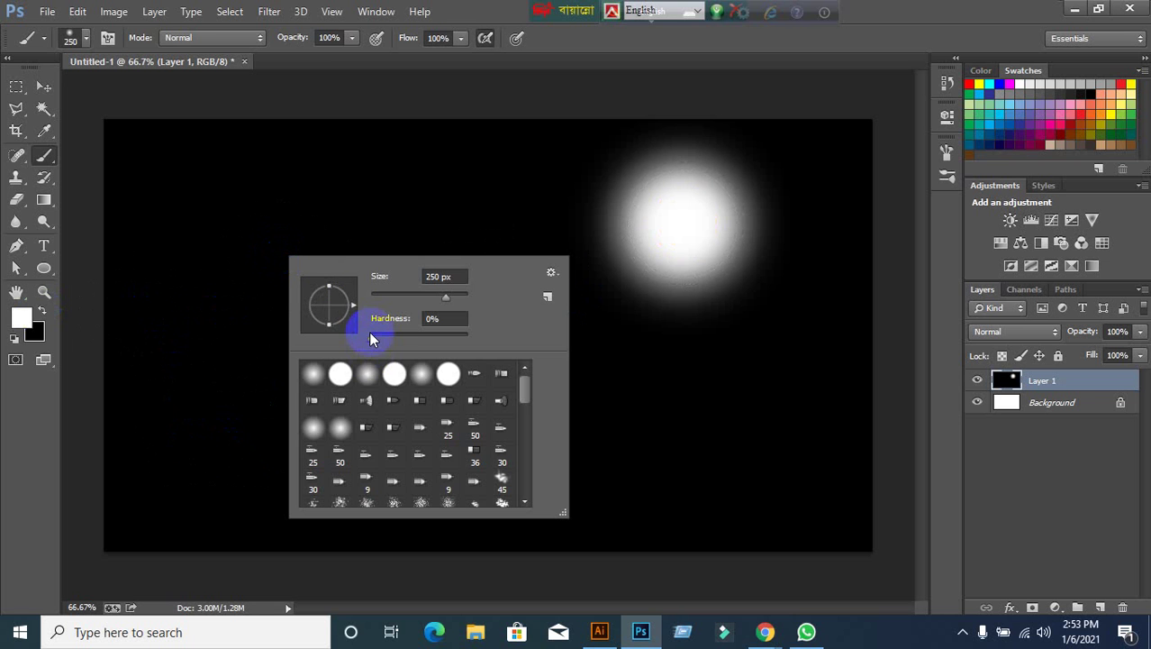
pyautogui.moveTo(372, 336); pyautogui.dragTo(414, 336)
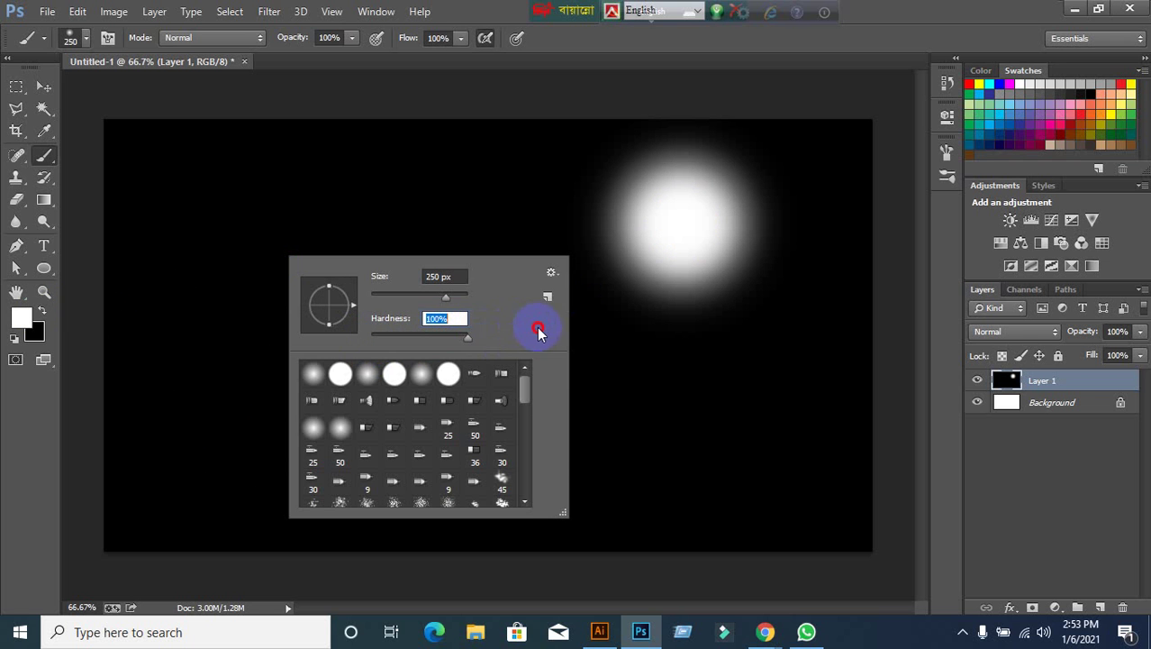
pyautogui.click(479, 20)
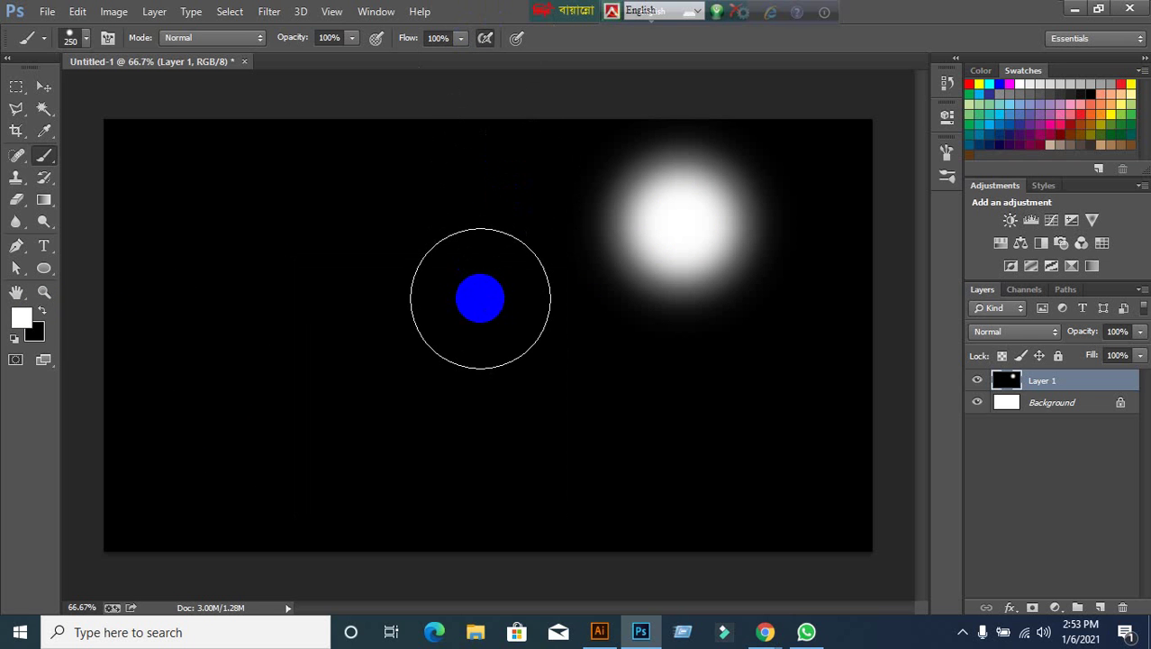
pyautogui.press('[')
pyautogui.press('[')
pyautogui.press('[')
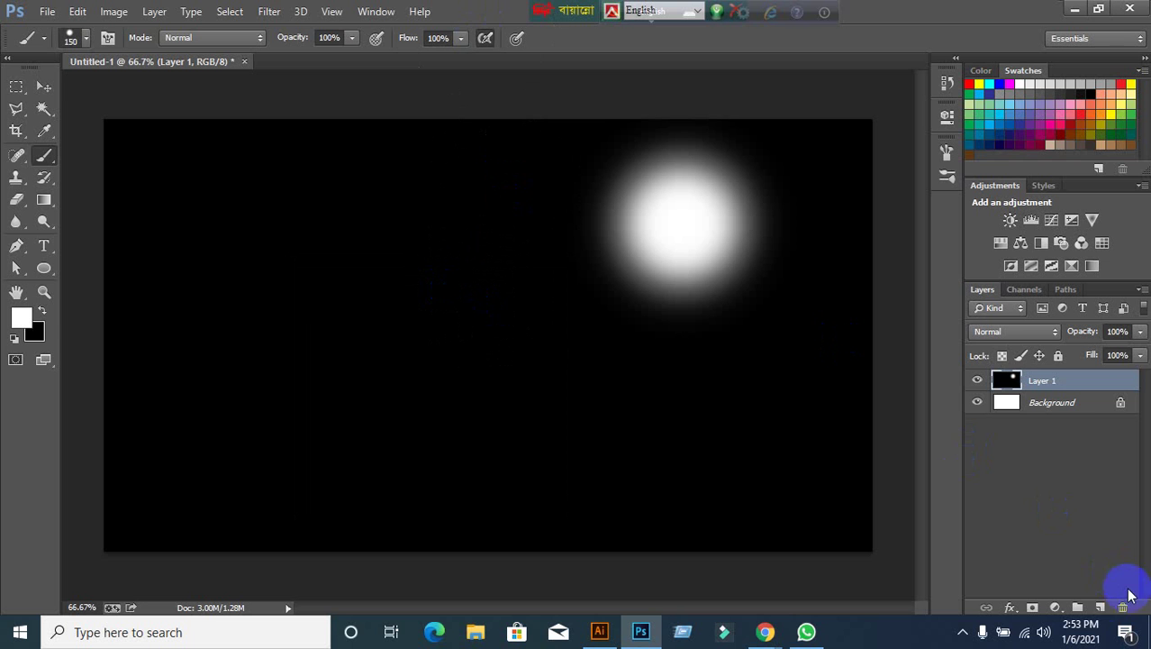
# Add a new layer and paint one hard-edged white dot at the center of the glow to form a moon.
pyautogui.click(1099, 609)
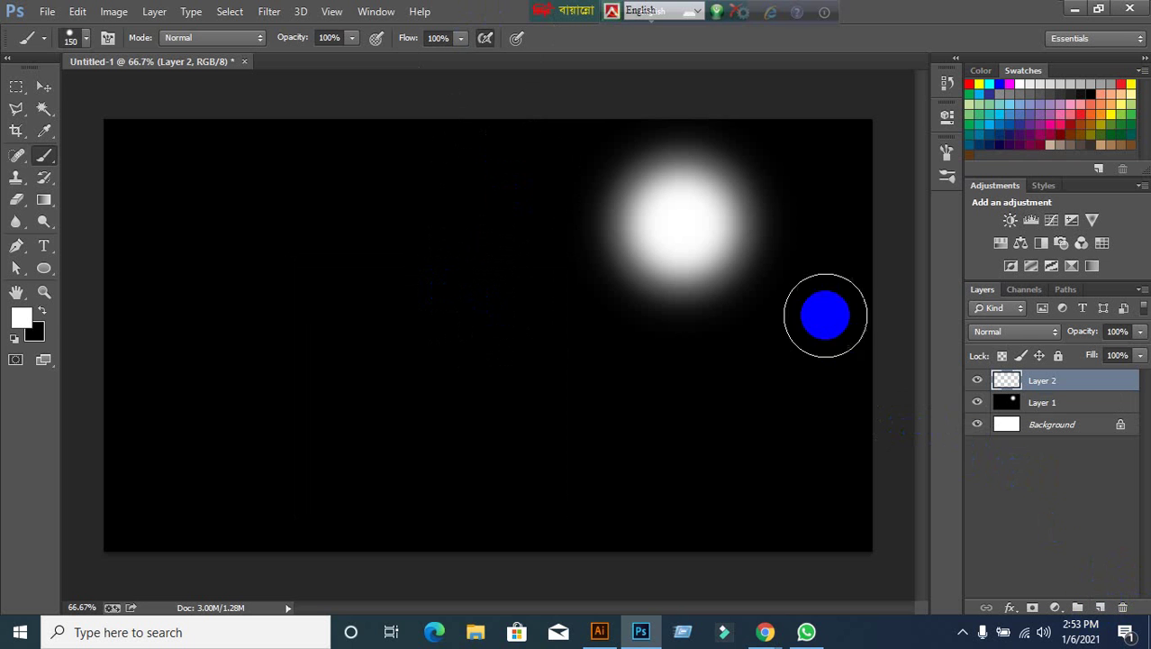
pyautogui.click(684, 231)
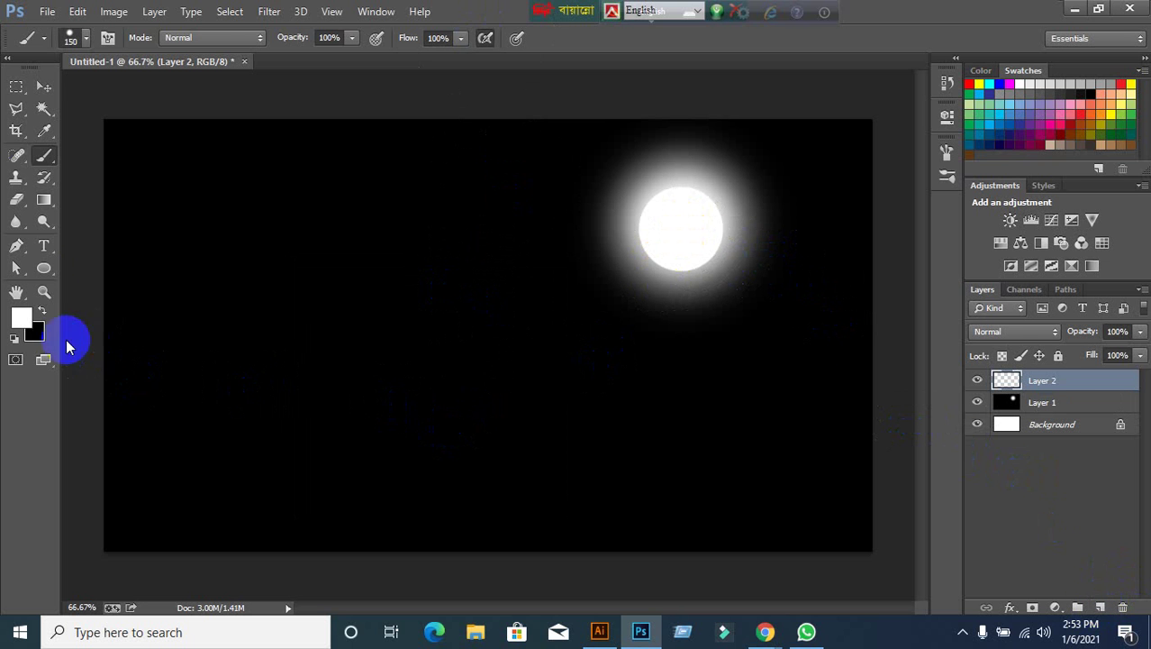
# Try moving the black Layer 1 down and to the right with the Move tool, and undo the move.
pyautogui.click(43, 89)
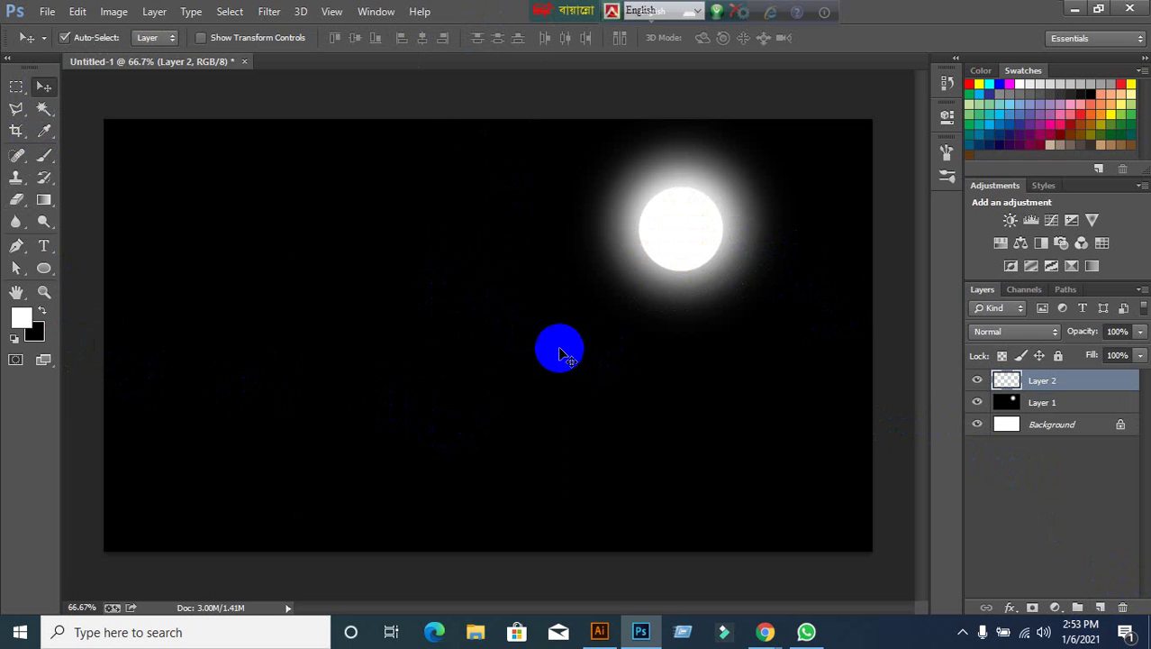
pyautogui.click(547, 174)
pyautogui.moveTo(547, 174); pyautogui.dragTo(731, 297)
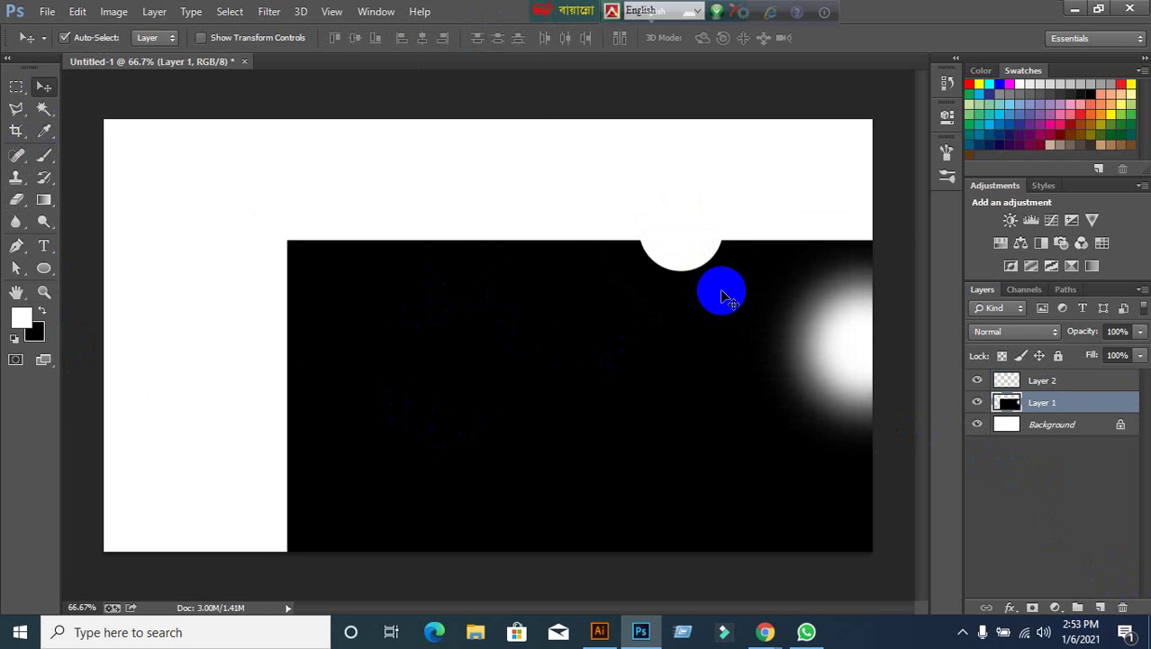
pyautogui.hotkey('ctrl', 'z')
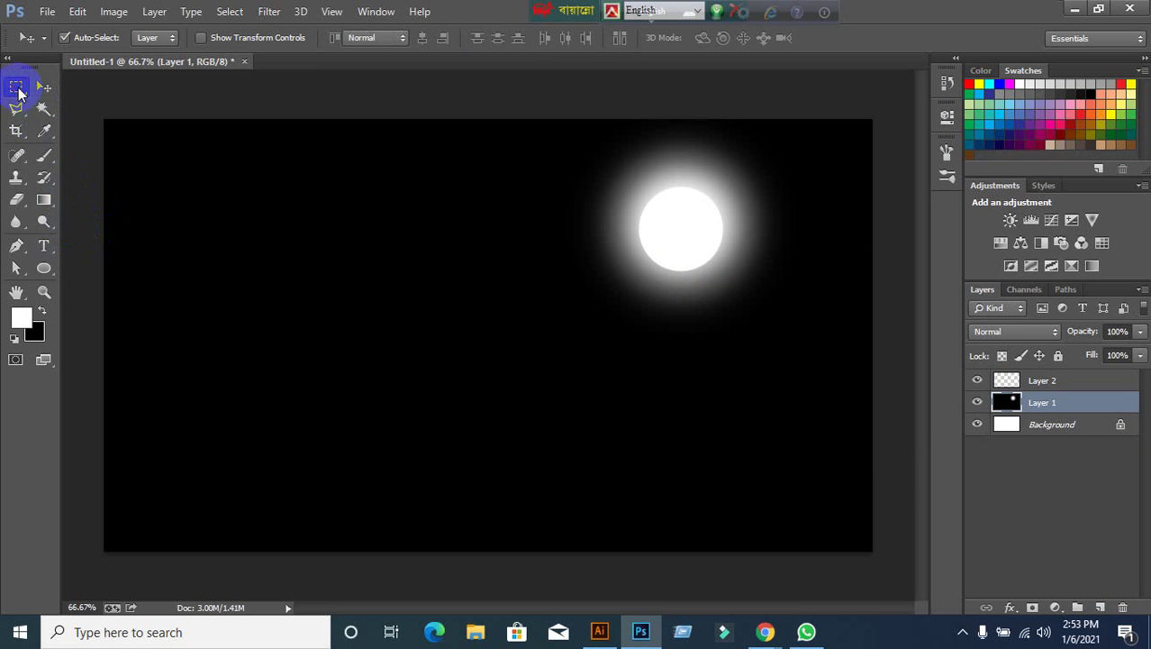
# Switch to the Rectangular Marquee tool and add a new layer above Layer 2.
pyautogui.click(18, 88)
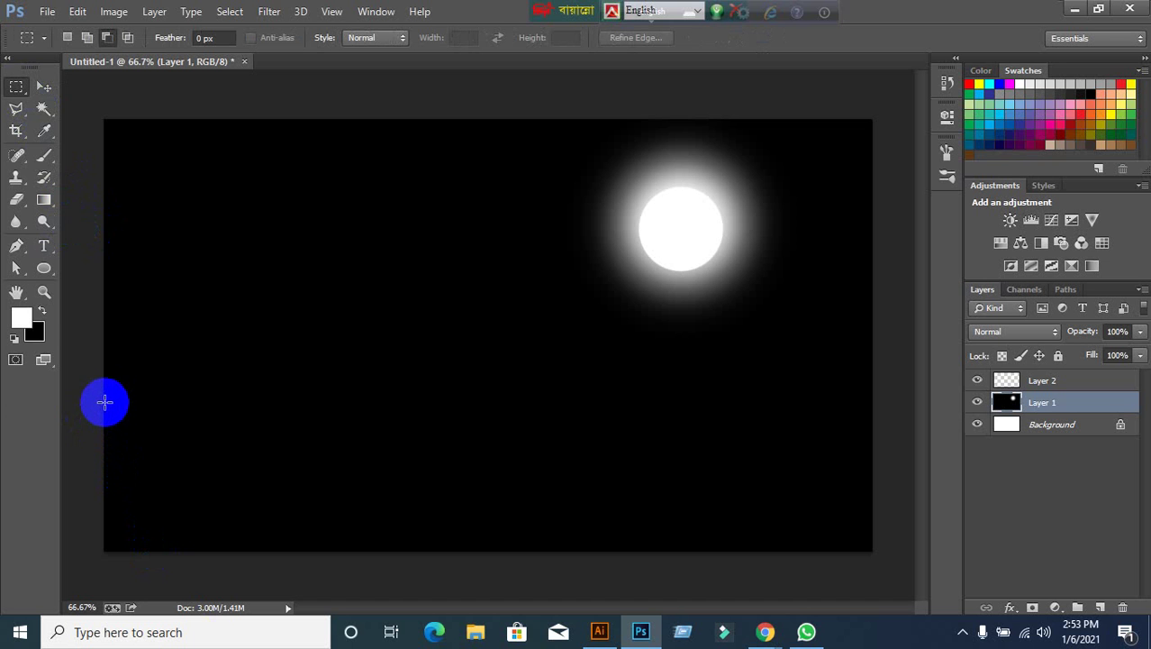
pyautogui.click(1106, 379)
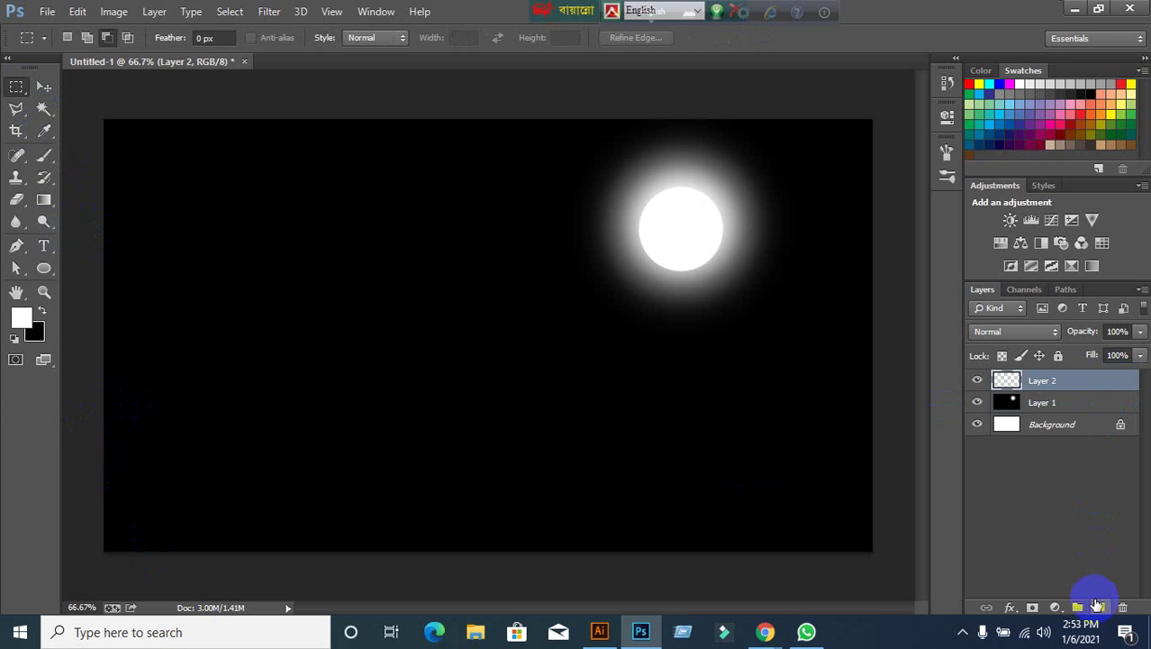
pyautogui.click(1098, 606)
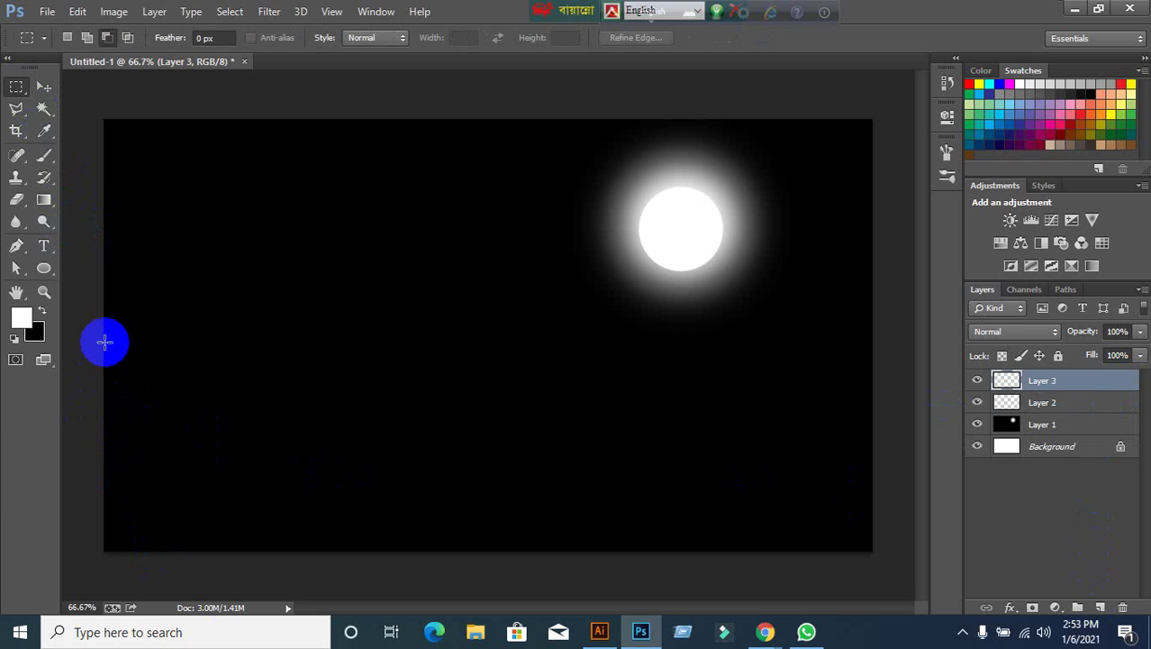
pyautogui.moveTo(105, 341); pyautogui.dragTo(853, 490)
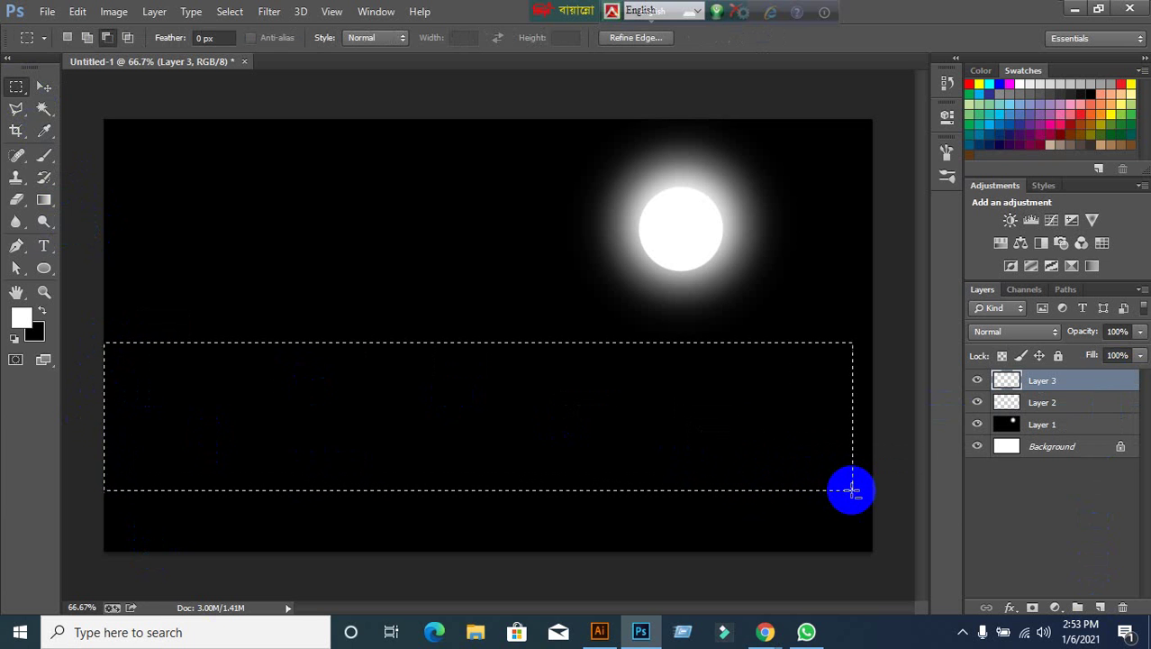
pyautogui.hotkey('ctrl', 'd')
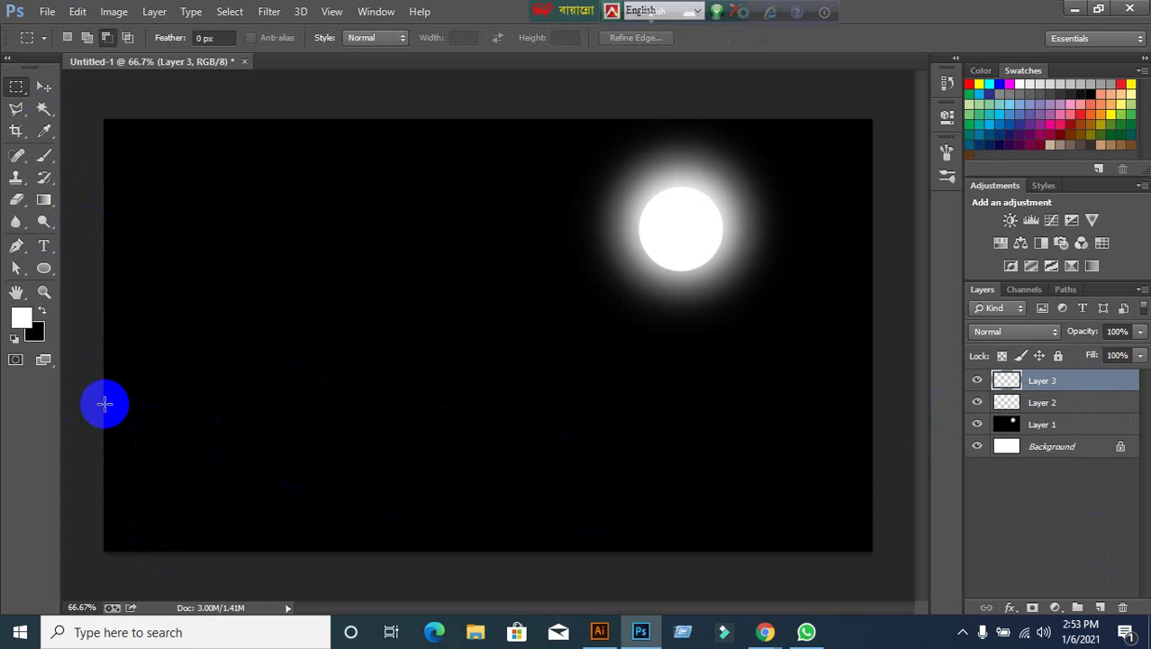
pyautogui.moveTo(102, 399); pyautogui.dragTo(185, 426)
pyautogui.moveTo(208, 428); pyautogui.dragTo(637, 511)
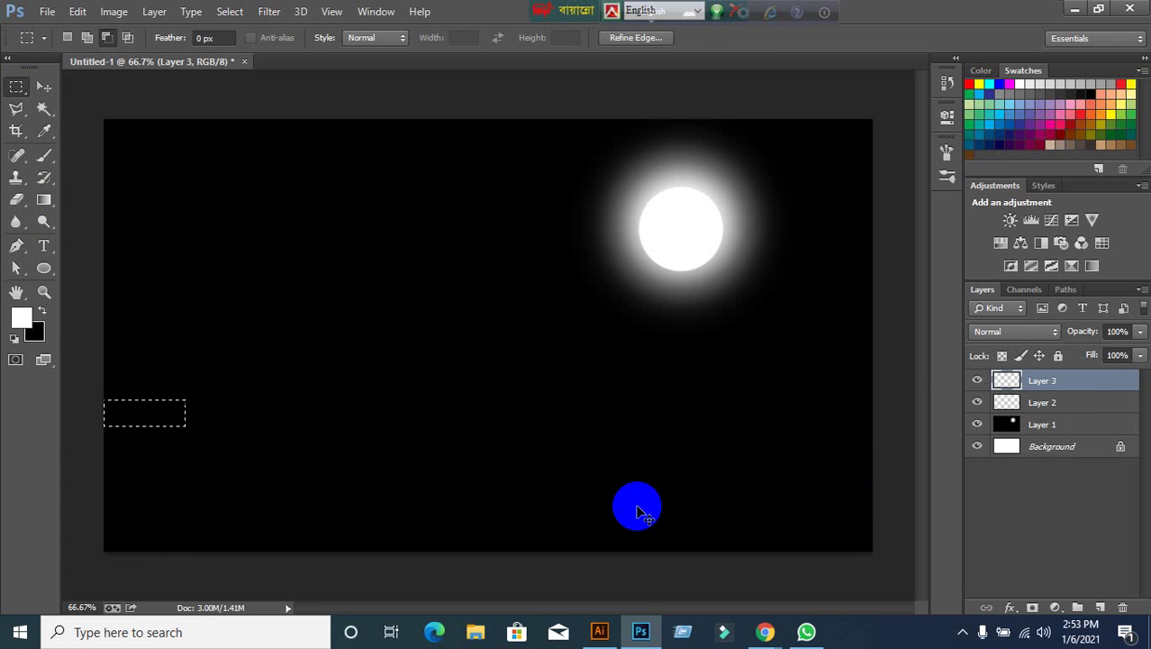
pyautogui.click(114, 399)
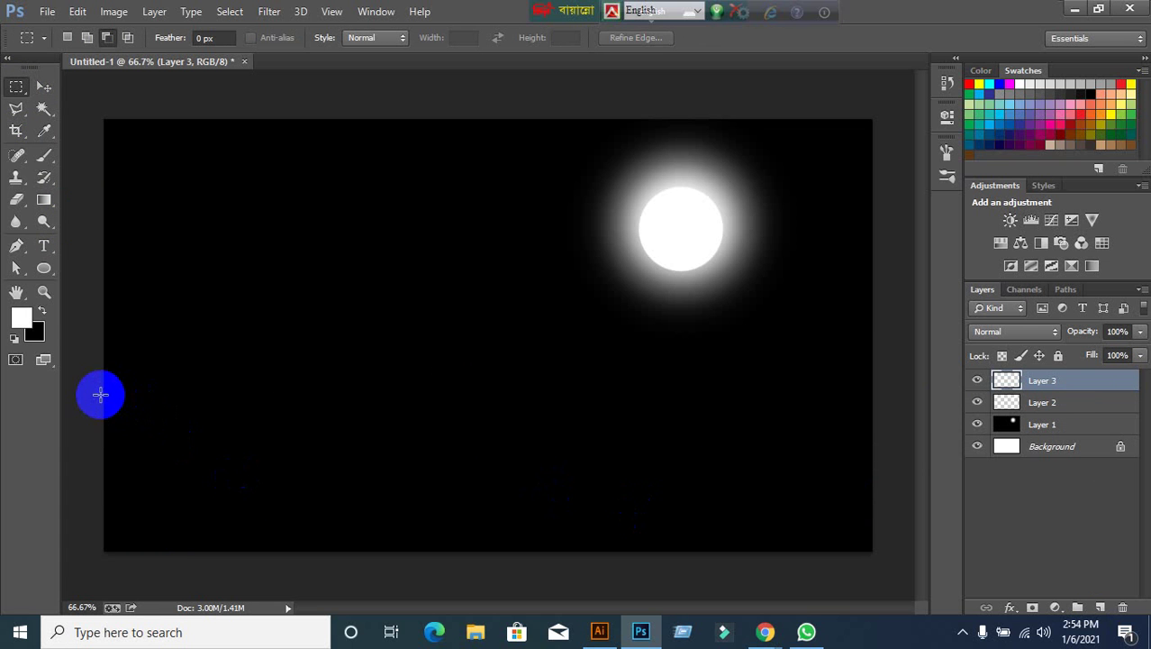
# Select a wide rectangular band across the lower part of the canvas, fill it with yellow on Layer 3, and deselect.
pyautogui.moveTo(102, 390); pyautogui.dragTo(868, 498)
pyautogui.click(869, 498)
pyautogui.hotkey('ctrl', 'z')
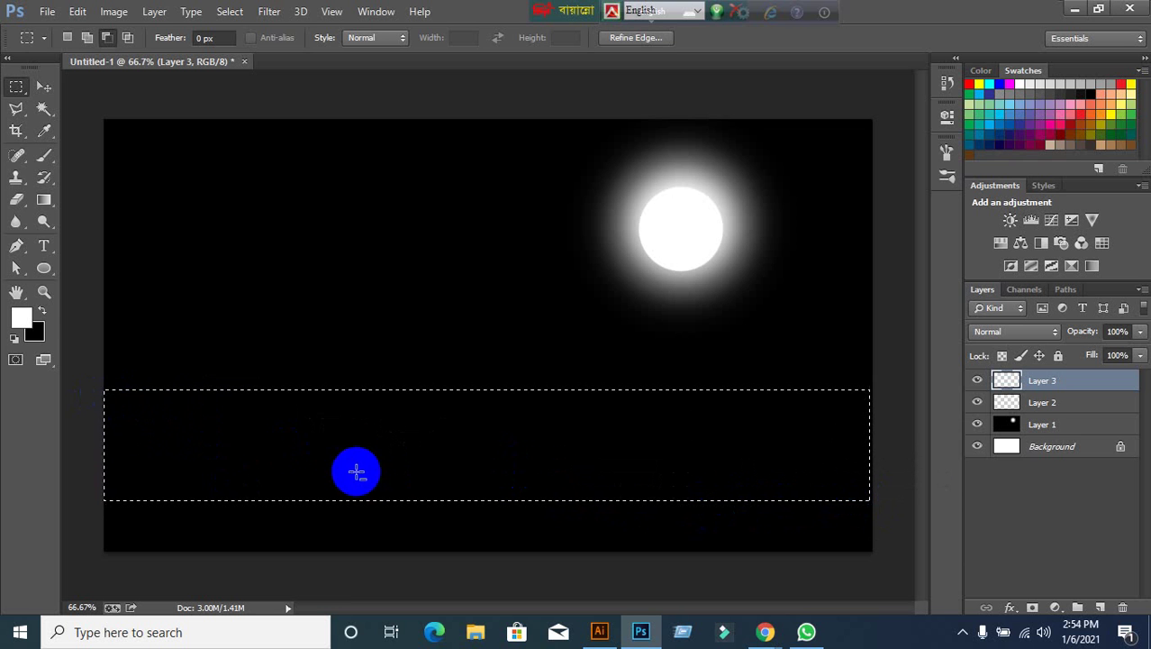
pyautogui.click(1114, 106)
pyautogui.hotkey('alt', 'BackSpace')
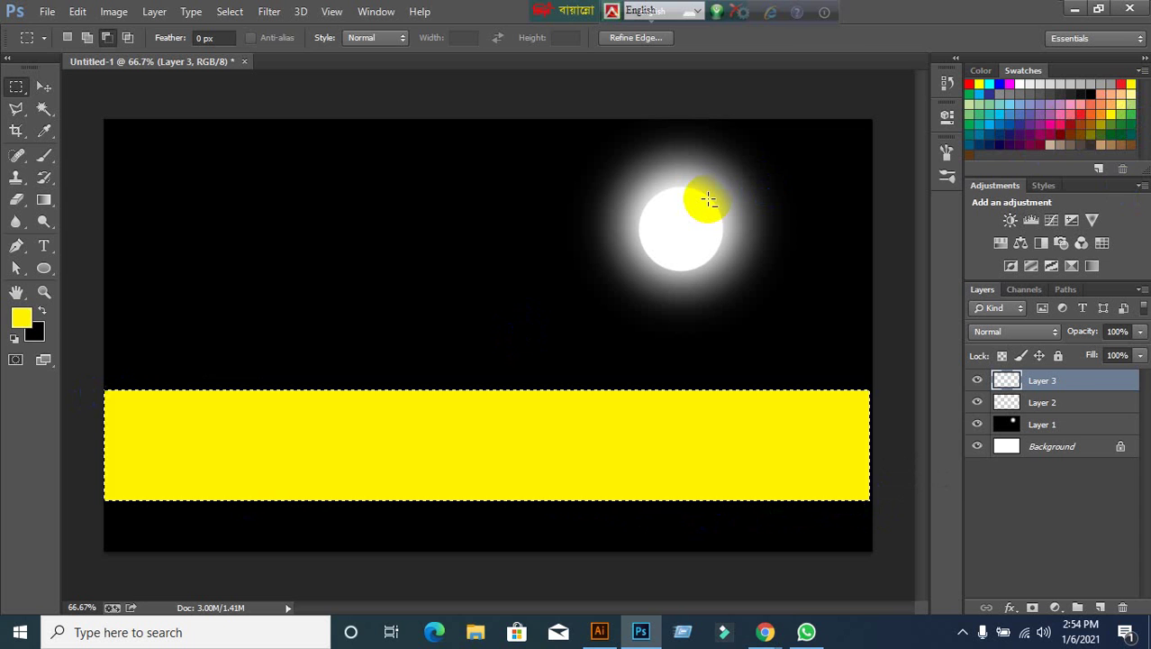
pyautogui.hotkey('ctrl', 'd')
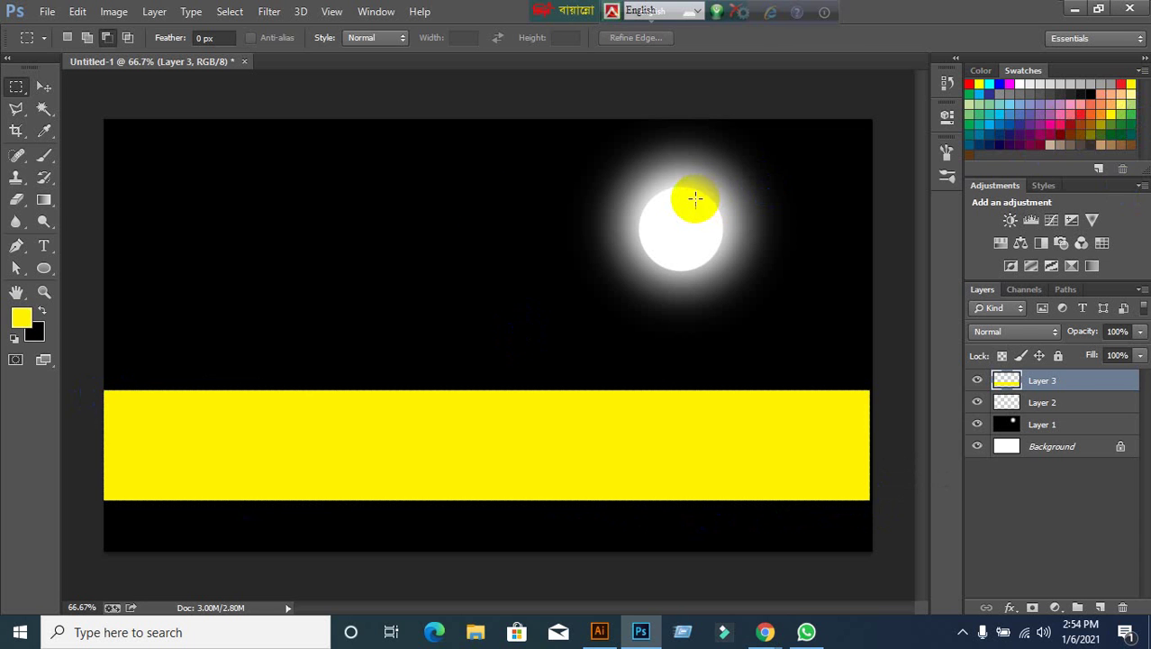
pyautogui.click(45, 87)
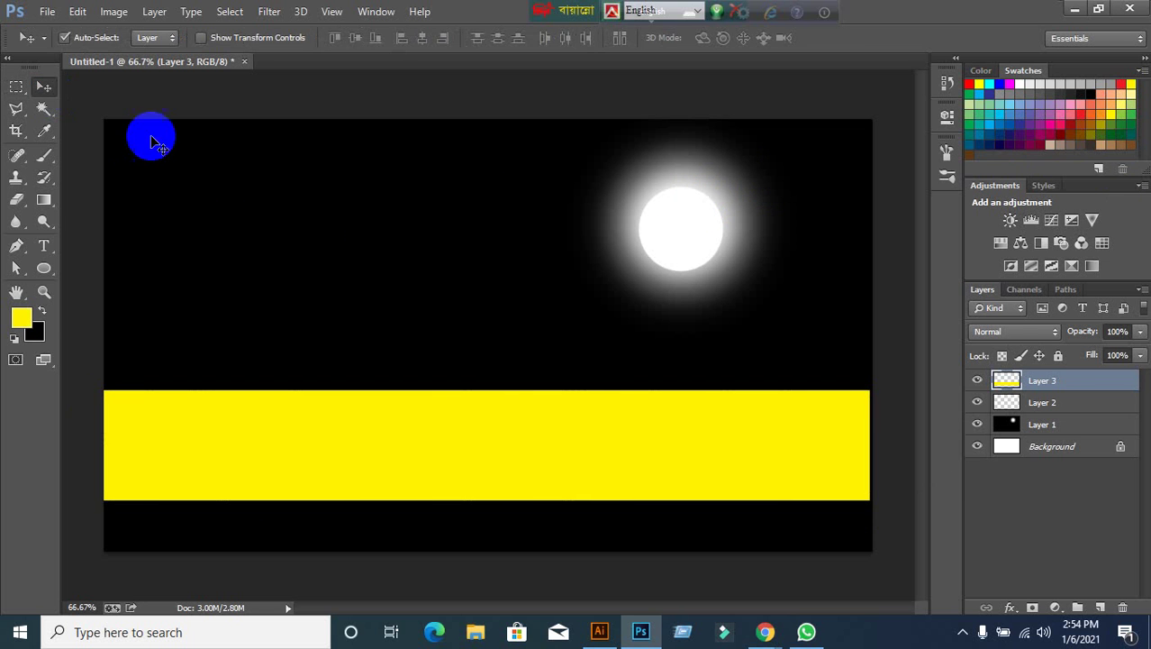
pyautogui.click(46, 158)
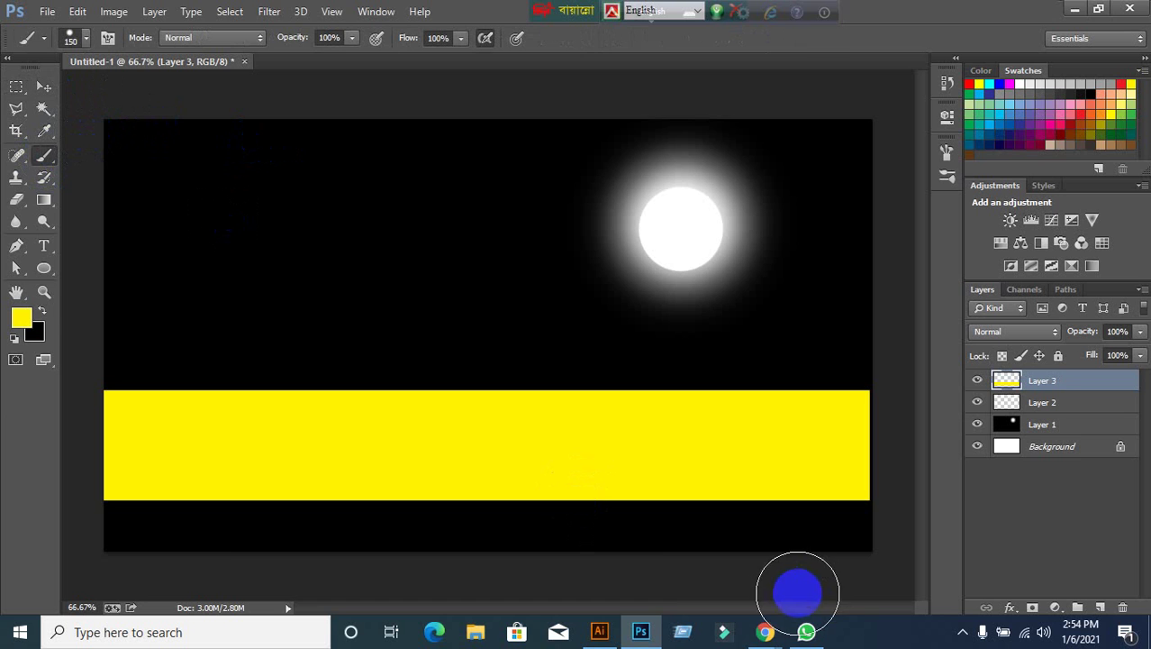
# Switch to the Google Meet call, mute the microphone, and return to Photoshop.
pyautogui.moveTo(744, 613)
pyautogui.click(688, 564)
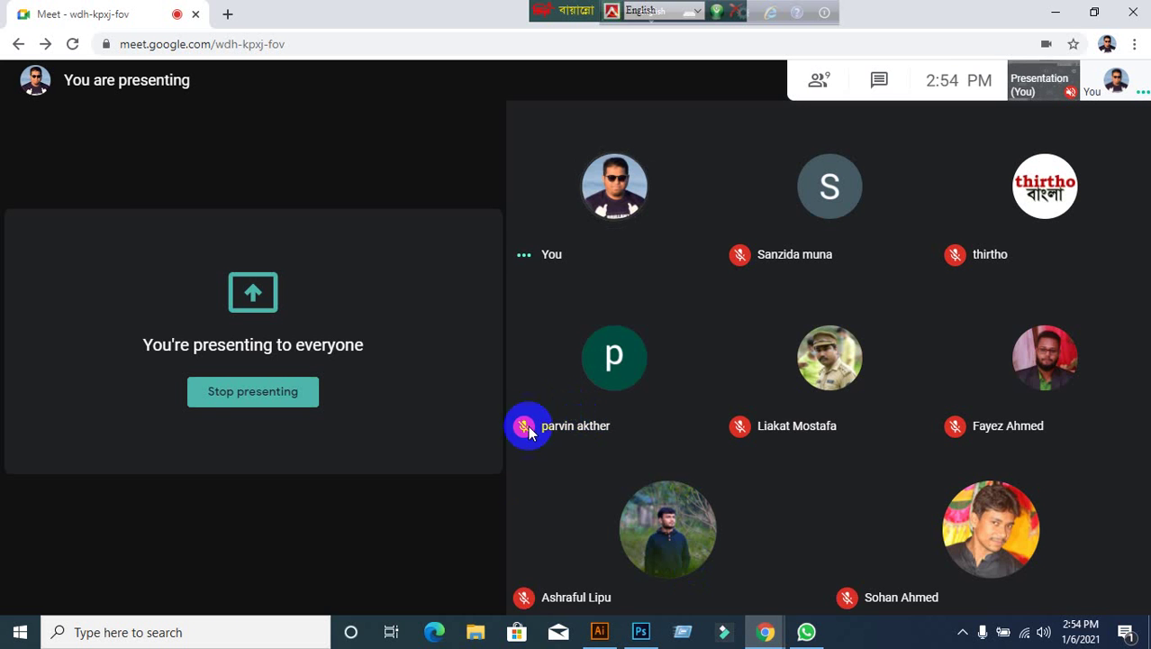
pyautogui.click(512, 583)
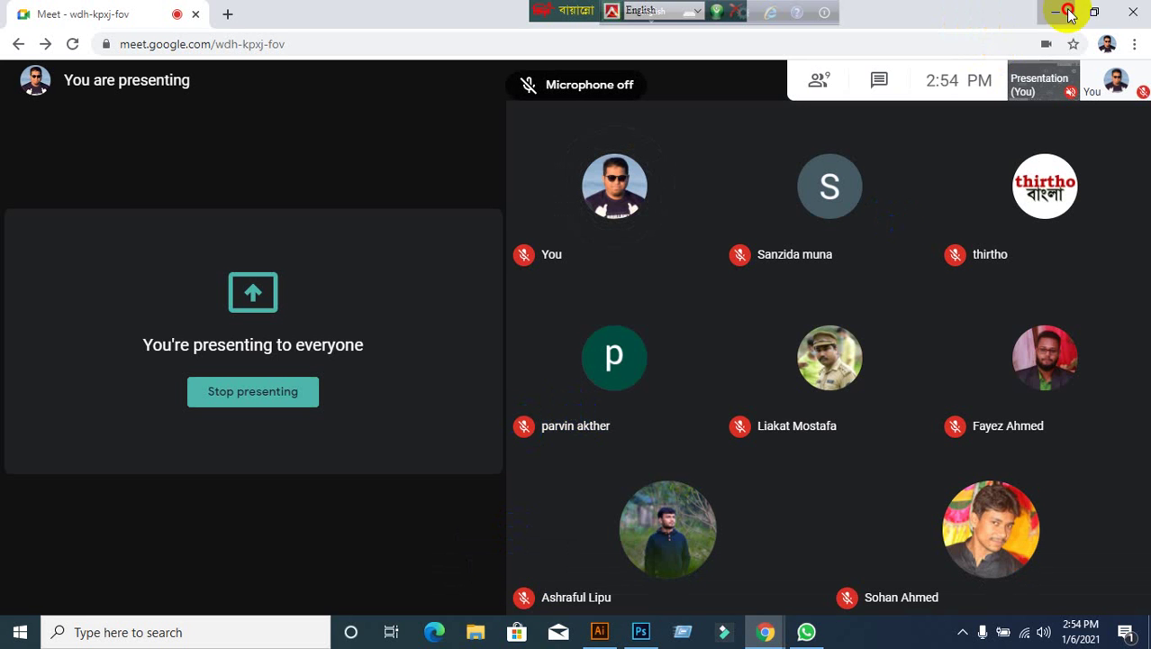
pyautogui.click(1056, 12)
pyautogui.click(1075, 16)
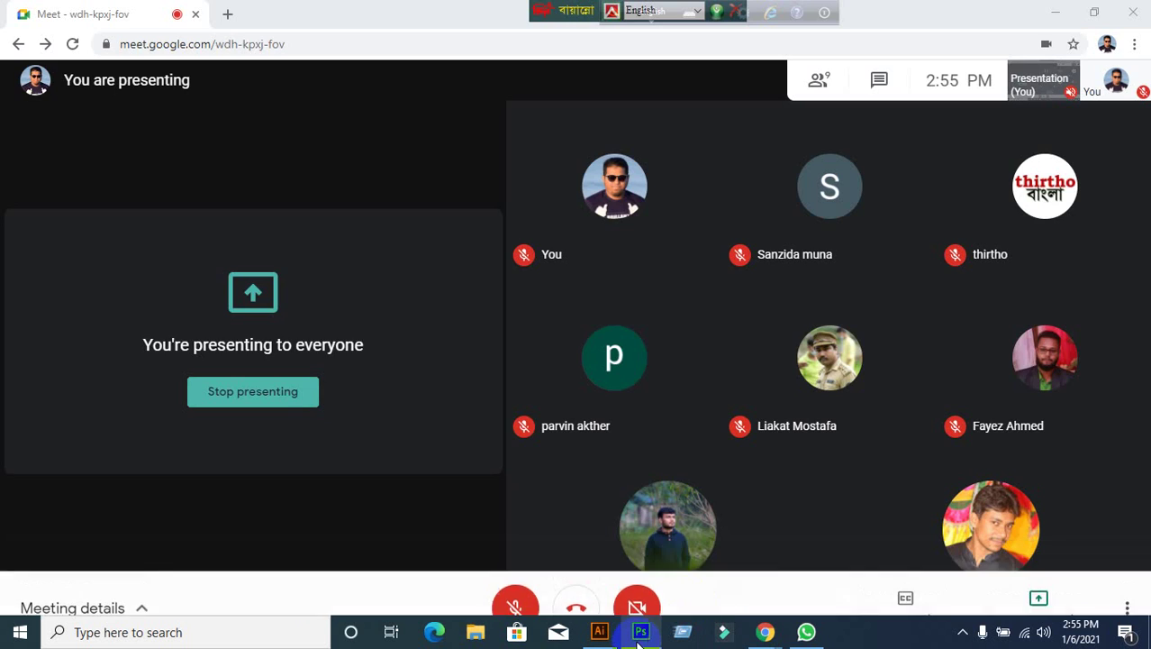
pyautogui.click(640, 633)
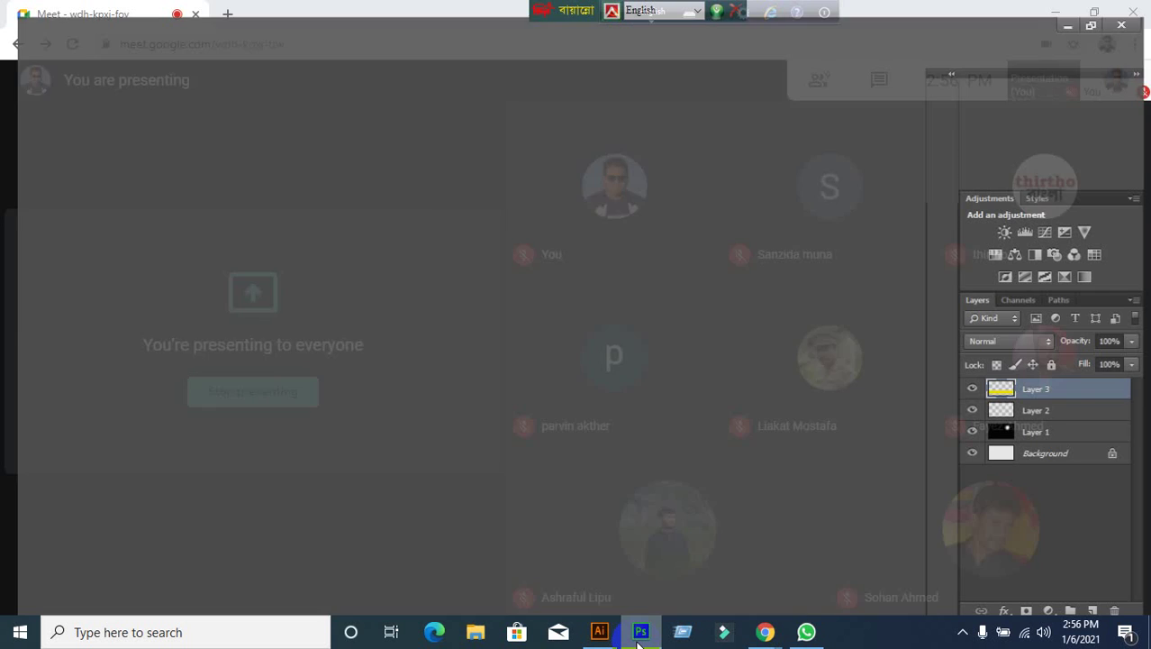
# Turn the microphone back on in the Google Meet call and return to the Photoshop document.
pyautogui.click(41, 86)
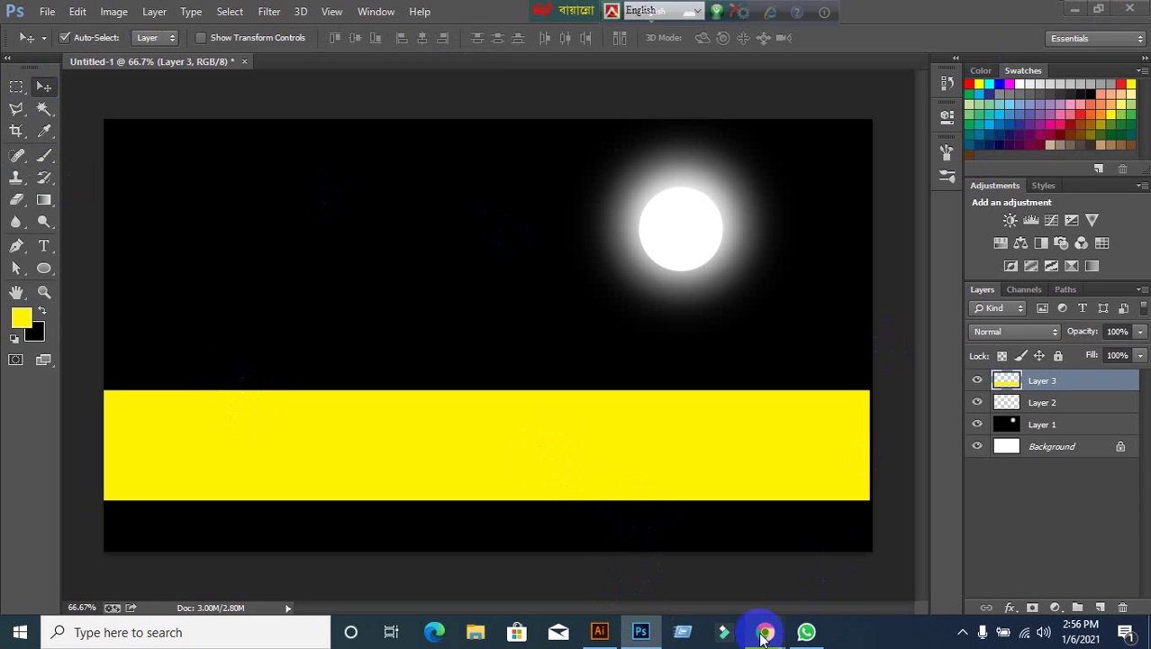
pyautogui.click(700, 558)
pyautogui.click(512, 573)
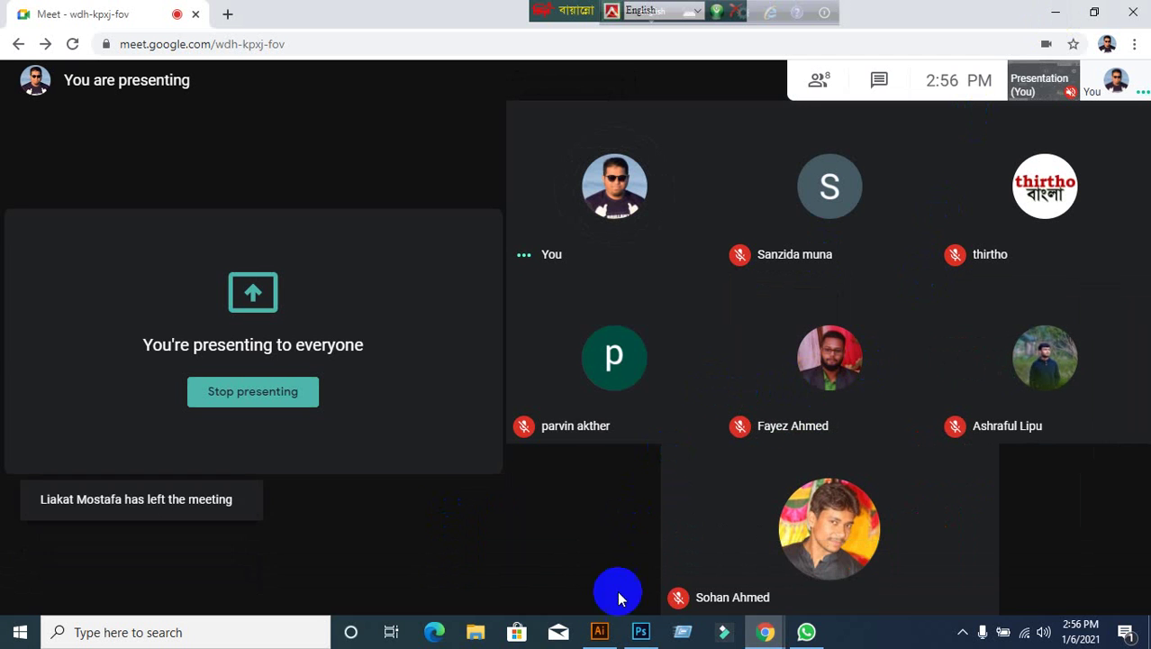
pyautogui.moveTo(618, 645)
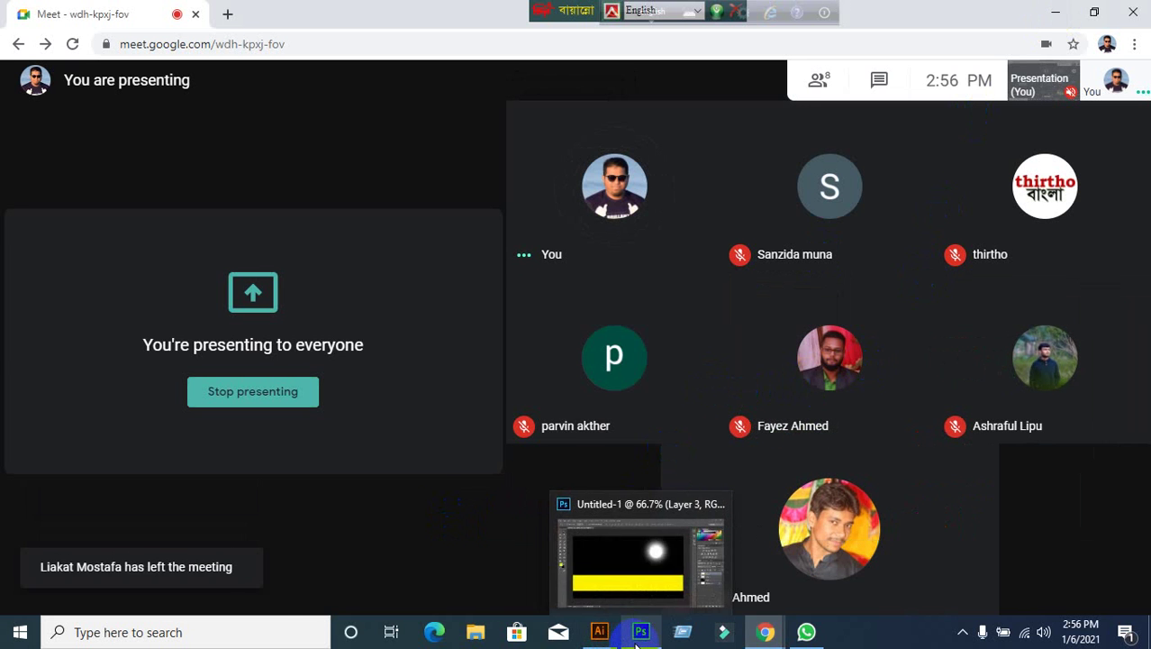
pyautogui.click(638, 641)
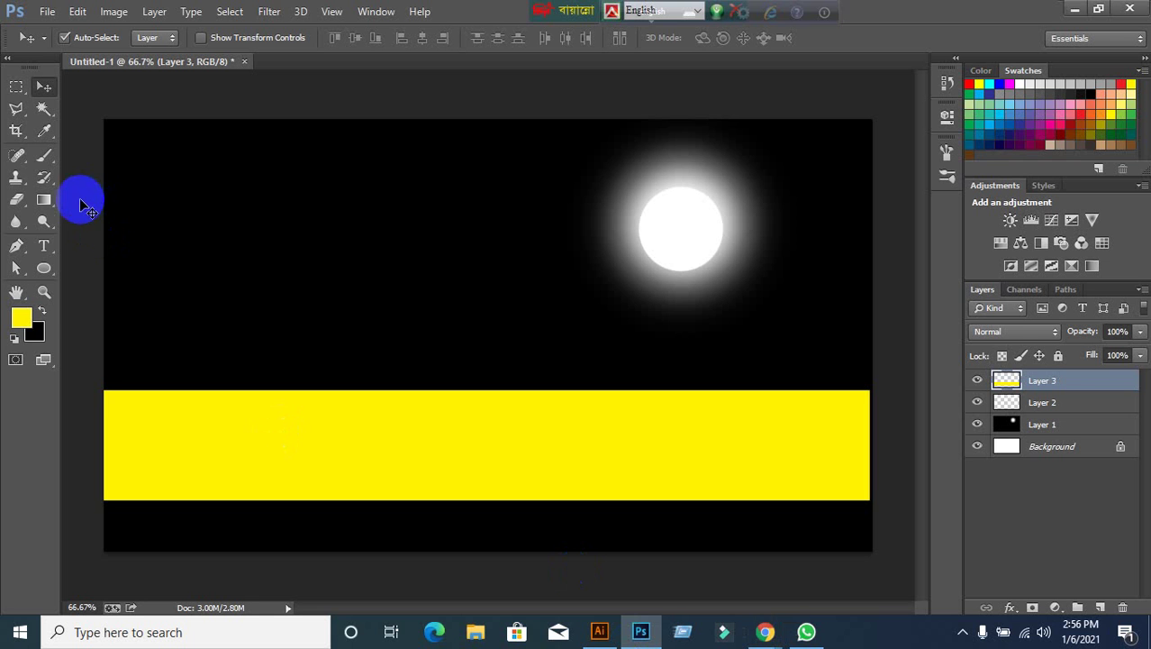
# Activate the Brush tool and choose the 134 px dune grass brush preset.
pyautogui.click(44, 156)
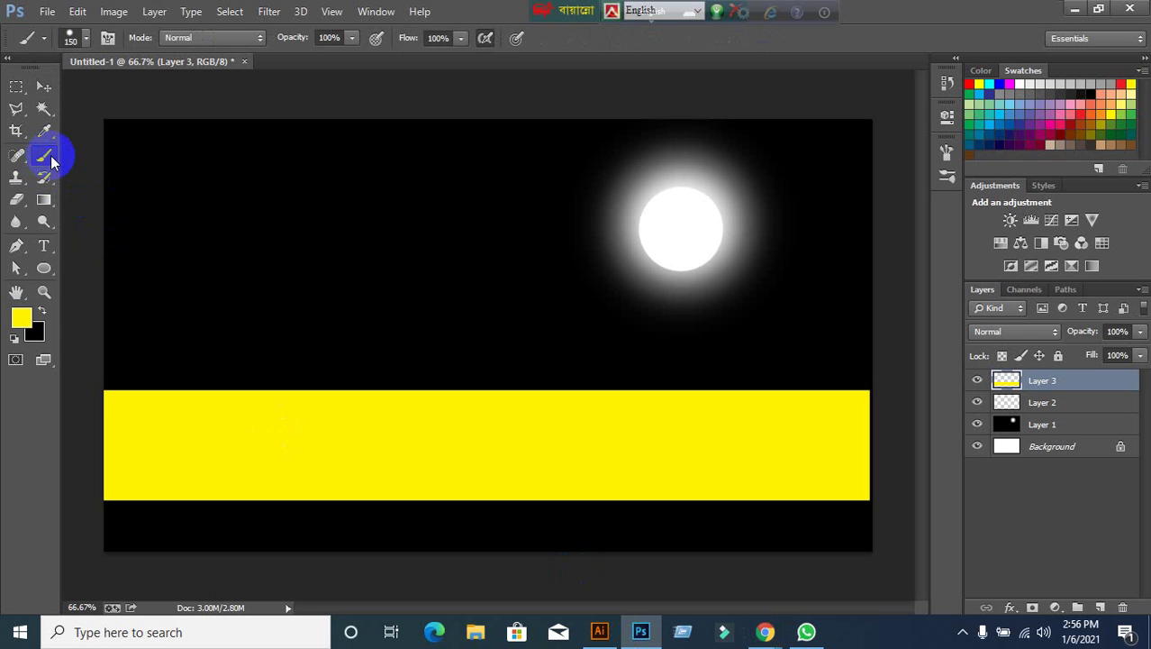
pyautogui.click(86, 39)
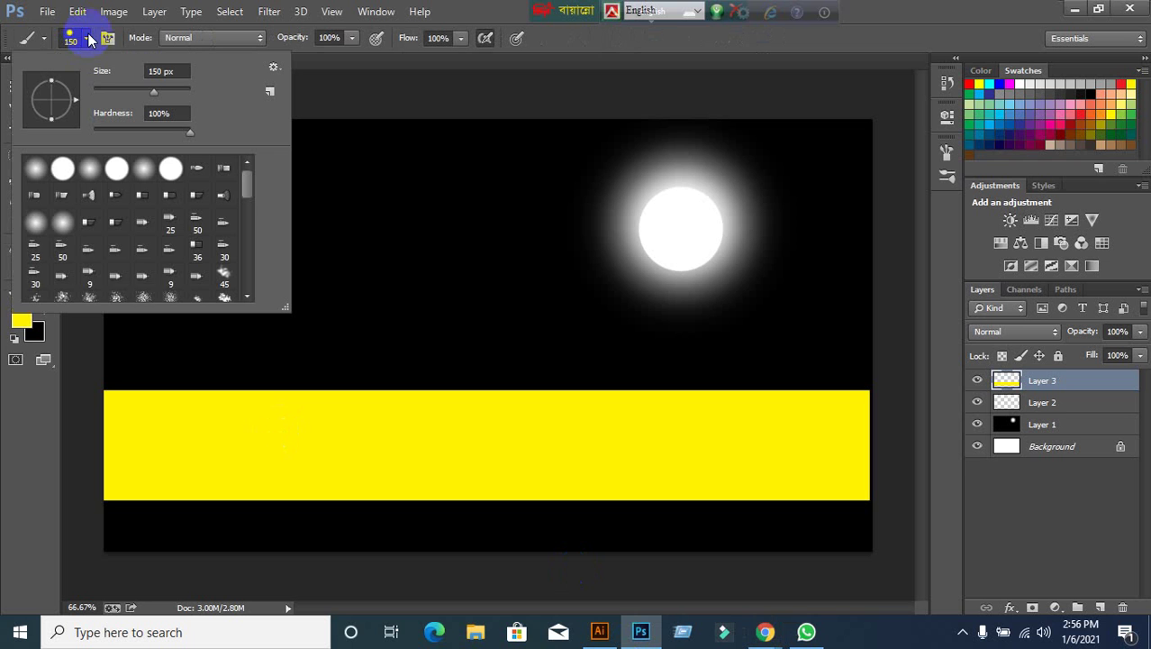
pyautogui.scroll(-3, 169, 247)
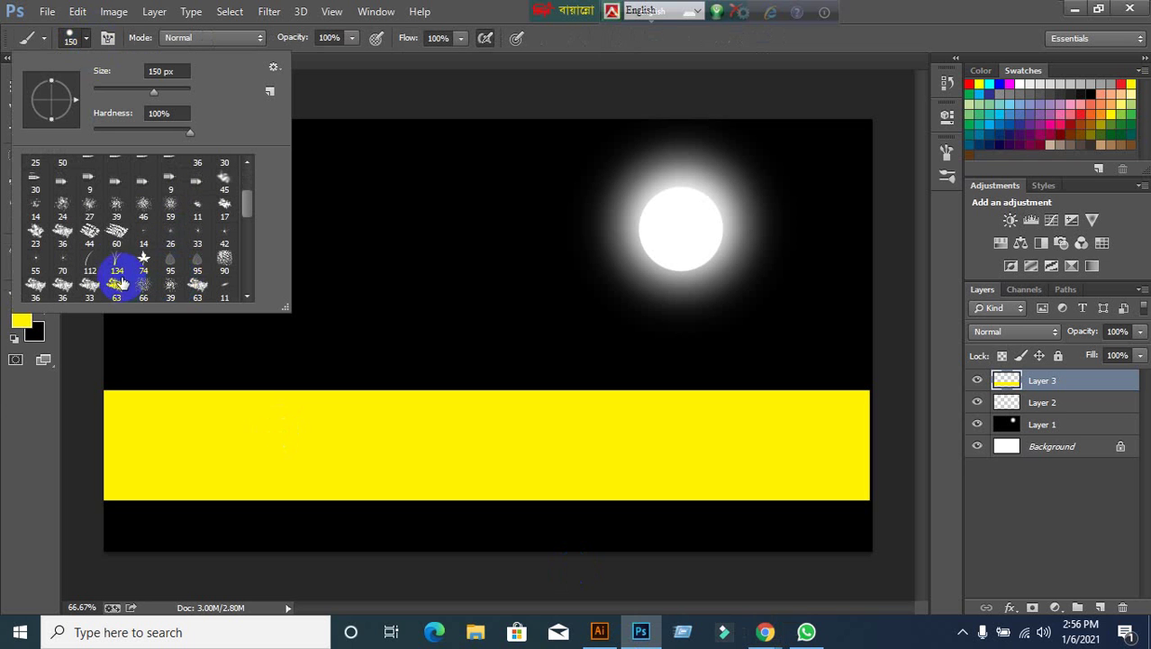
pyautogui.click(114, 262)
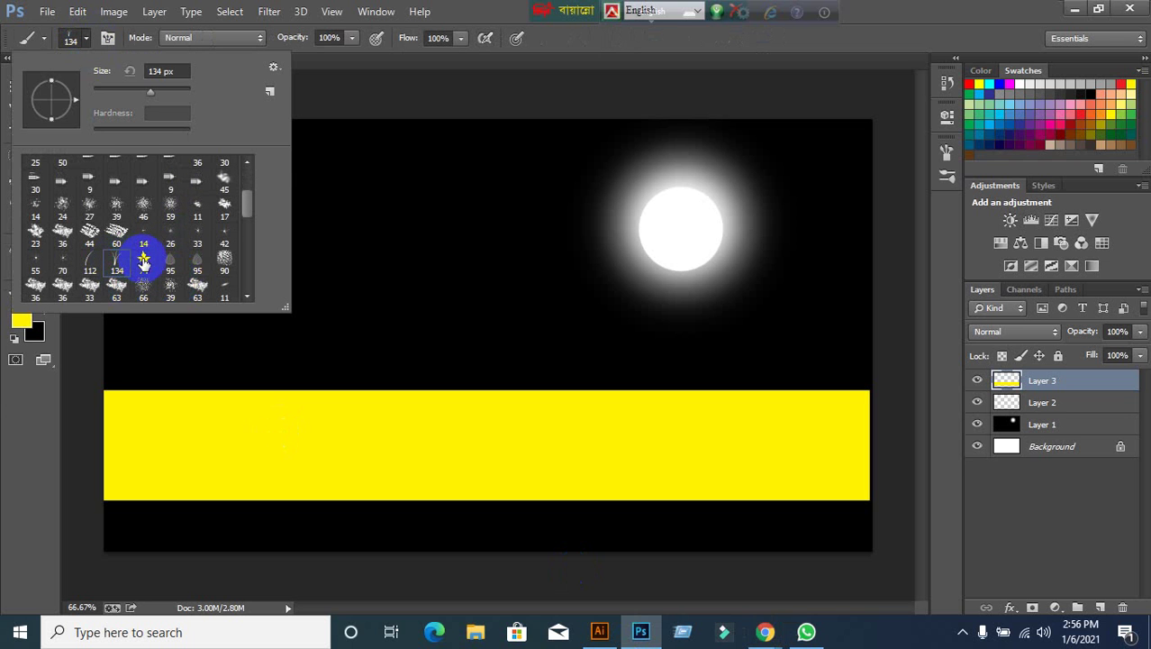
pyautogui.click(475, 13)
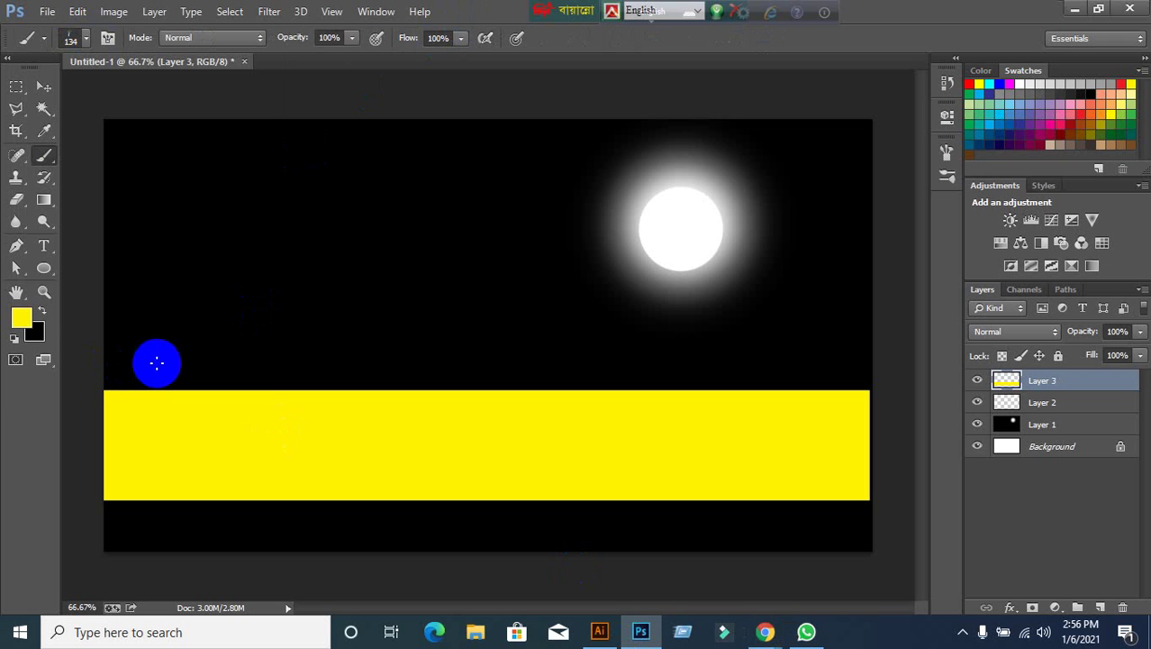
# Try sizes up to 3800 px for the grass brush and reduce its size to 82 px.
pyautogui.press(']')
pyautogui.press(']')
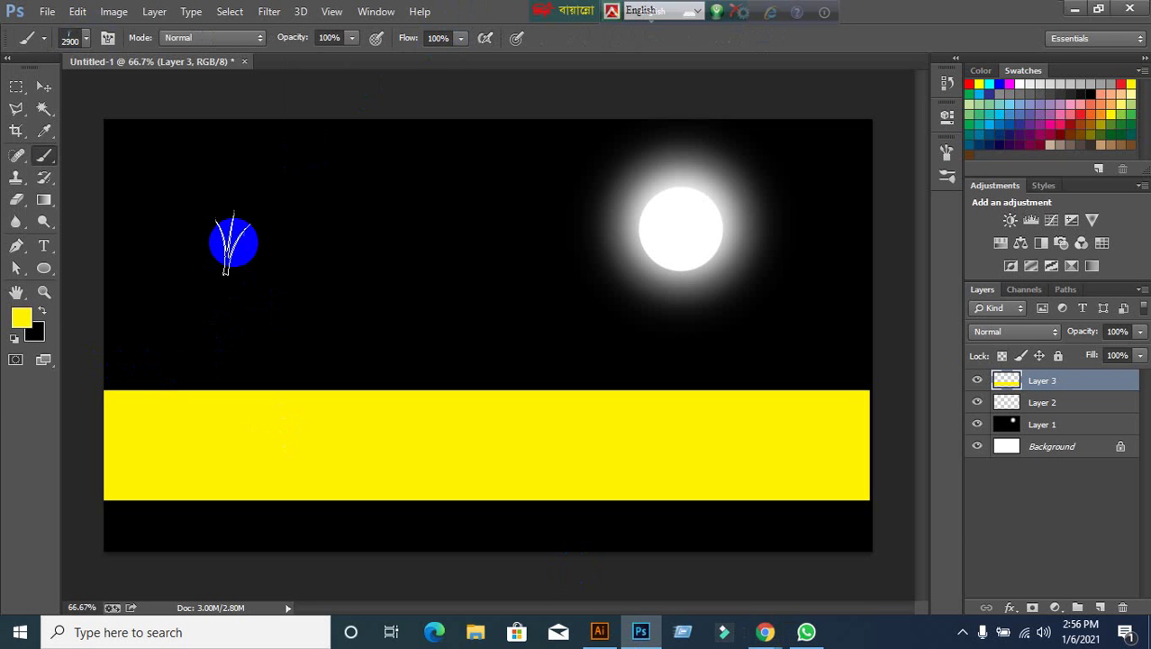
pyautogui.rightClick(233, 243)
pyautogui.click(501, 9)
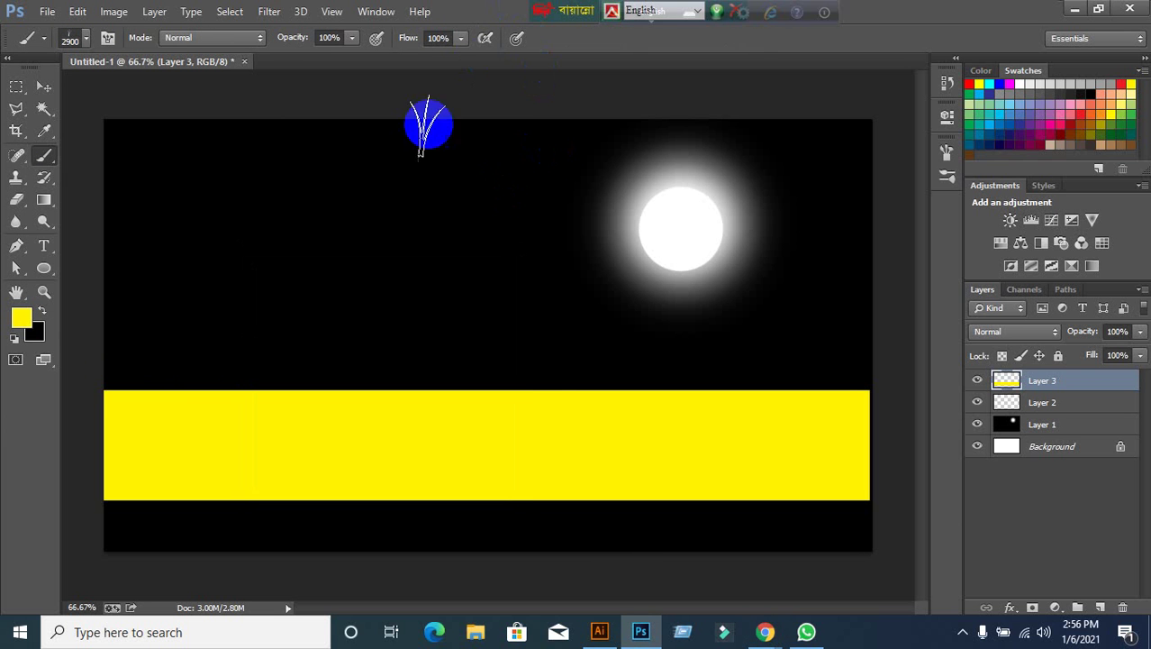
pyautogui.rightClick(357, 230)
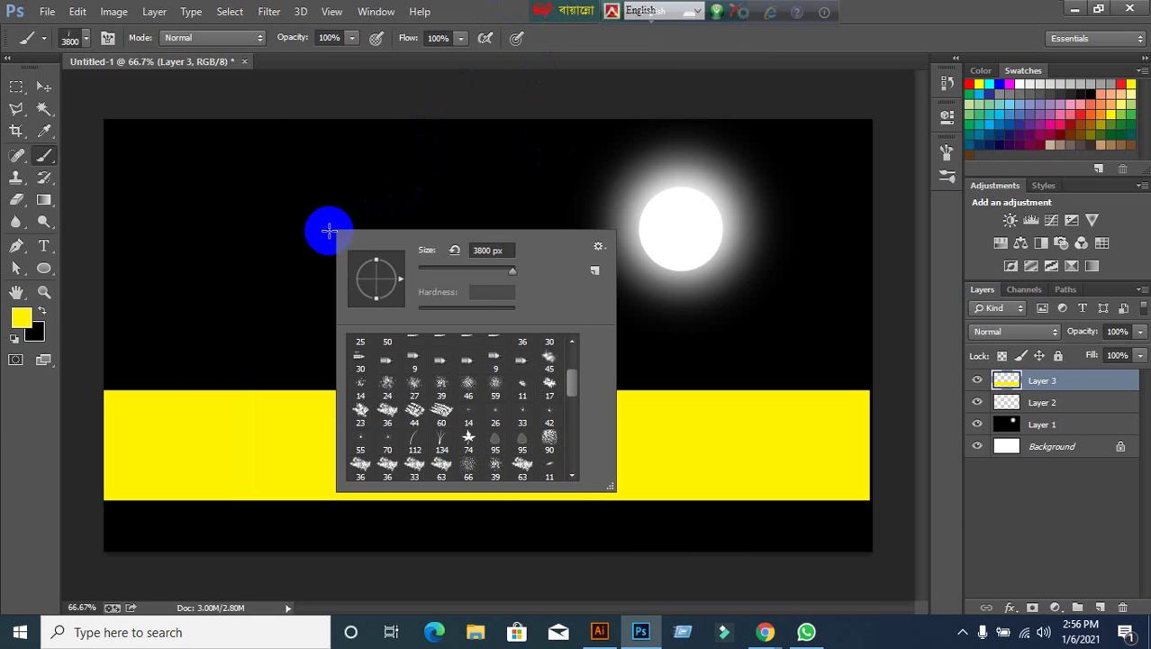
pyautogui.doubleClick(504, 9)
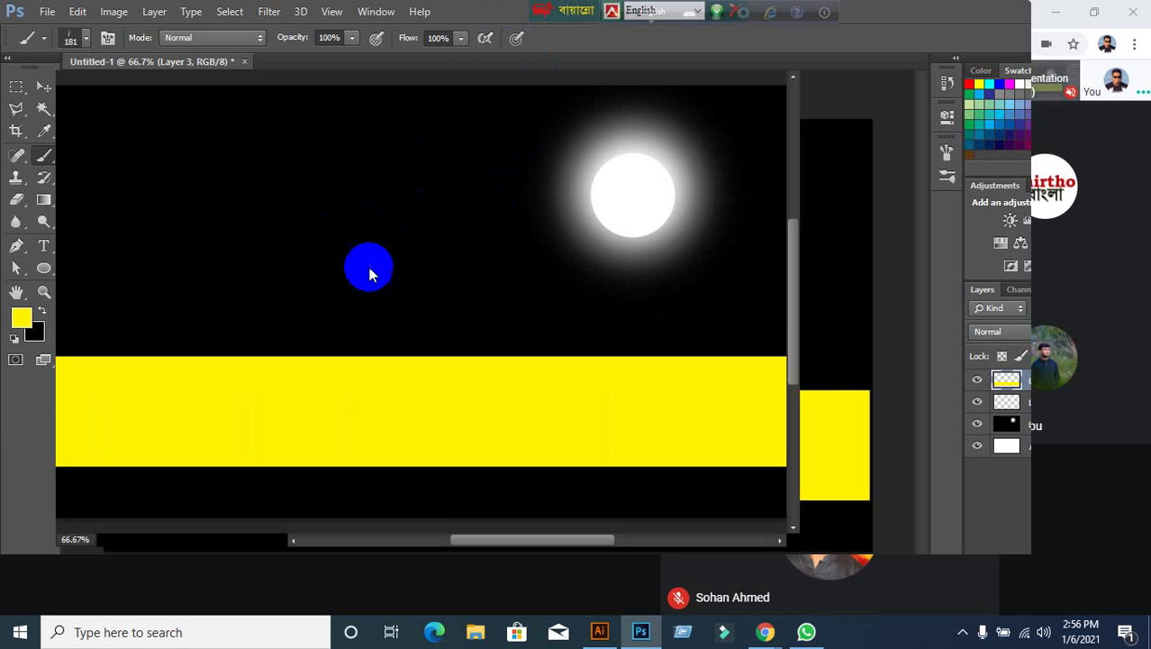
pyautogui.click(973, 9)
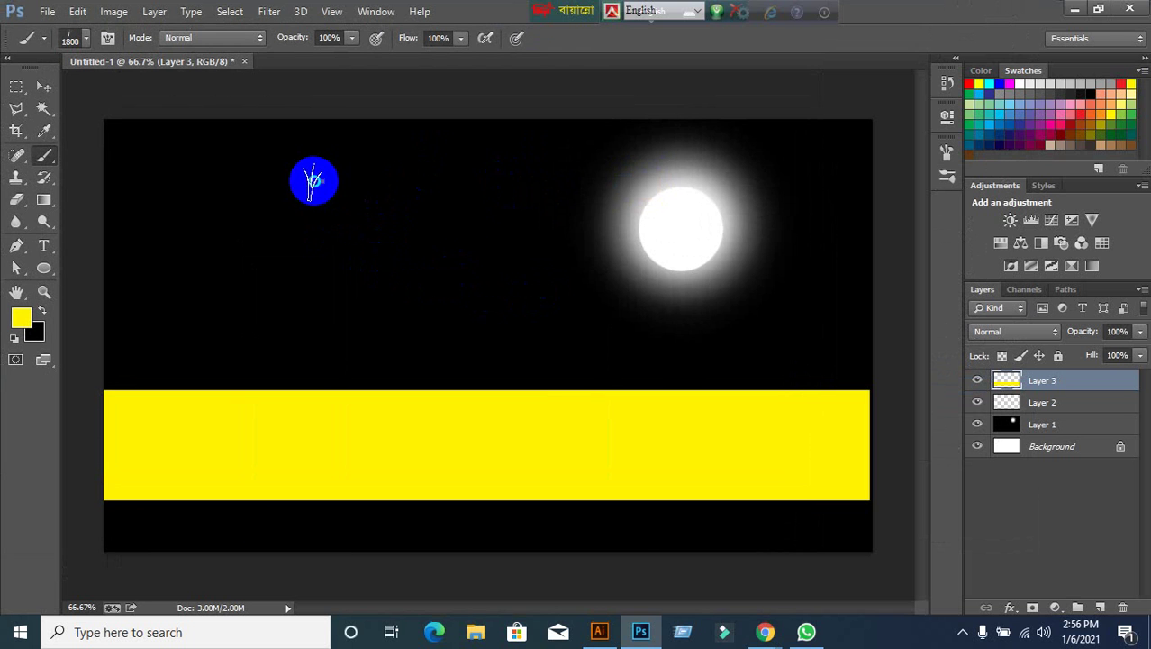
pyautogui.rightClick(313, 181)
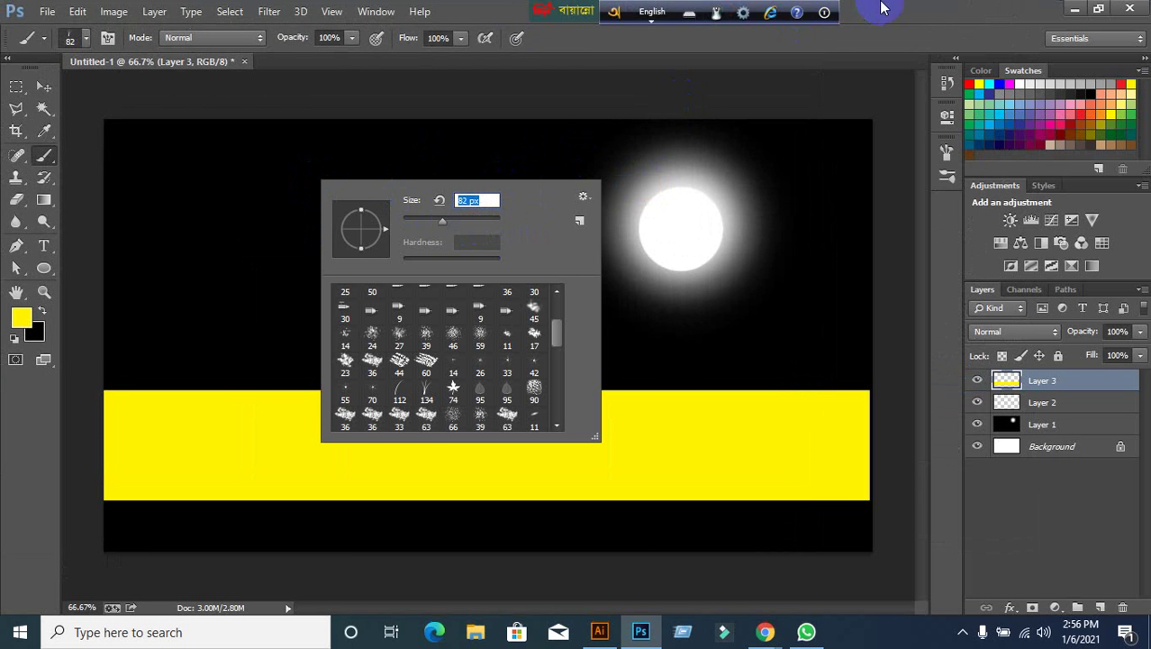
# Set the foreground color to bright green for painting with the grass brush.
pyautogui.click(779, 80)
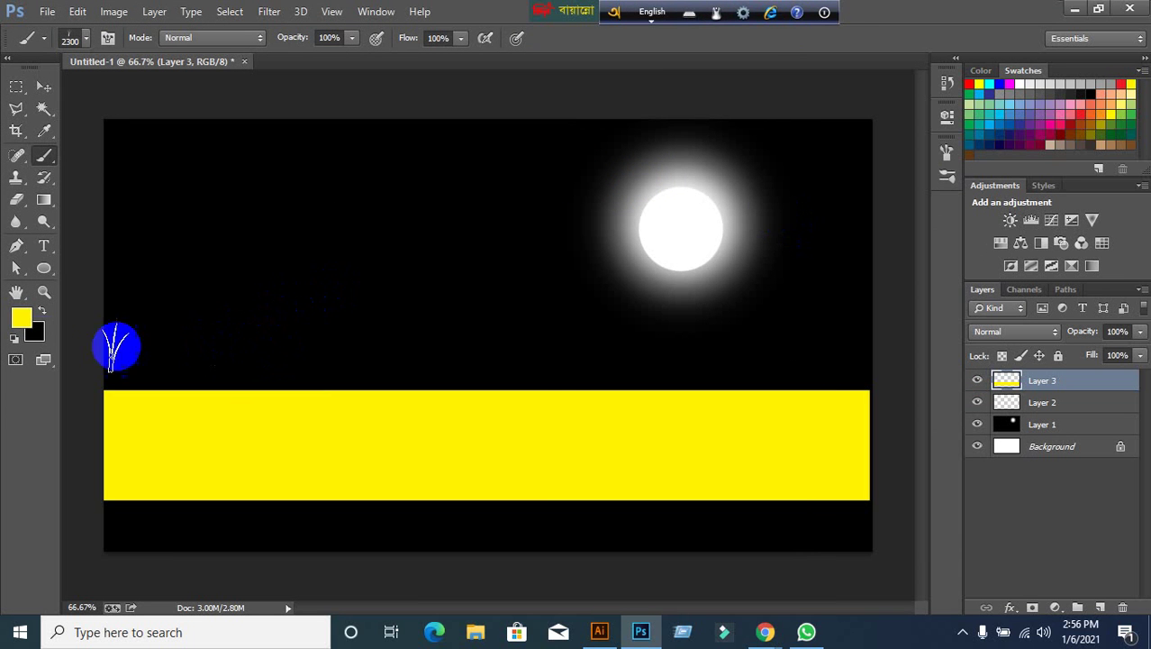
pyautogui.click(27, 322)
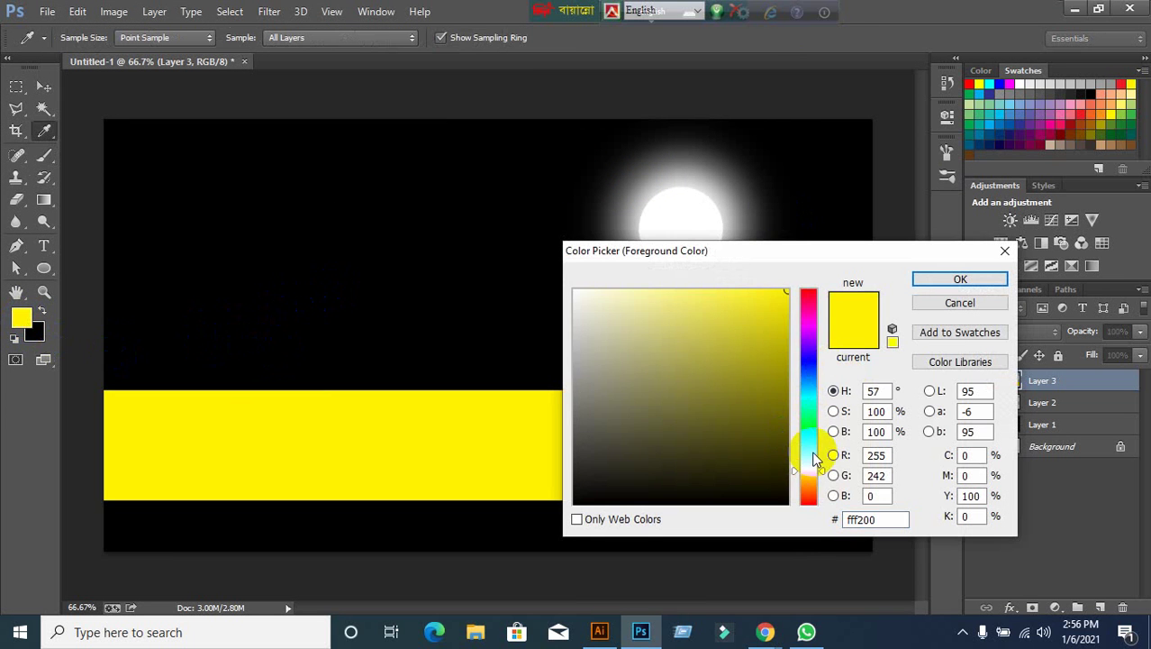
pyautogui.click(813, 443)
pyautogui.moveTo(780, 409); pyautogui.dragTo(786, 330)
pyautogui.click(940, 280)
pyautogui.press('b')
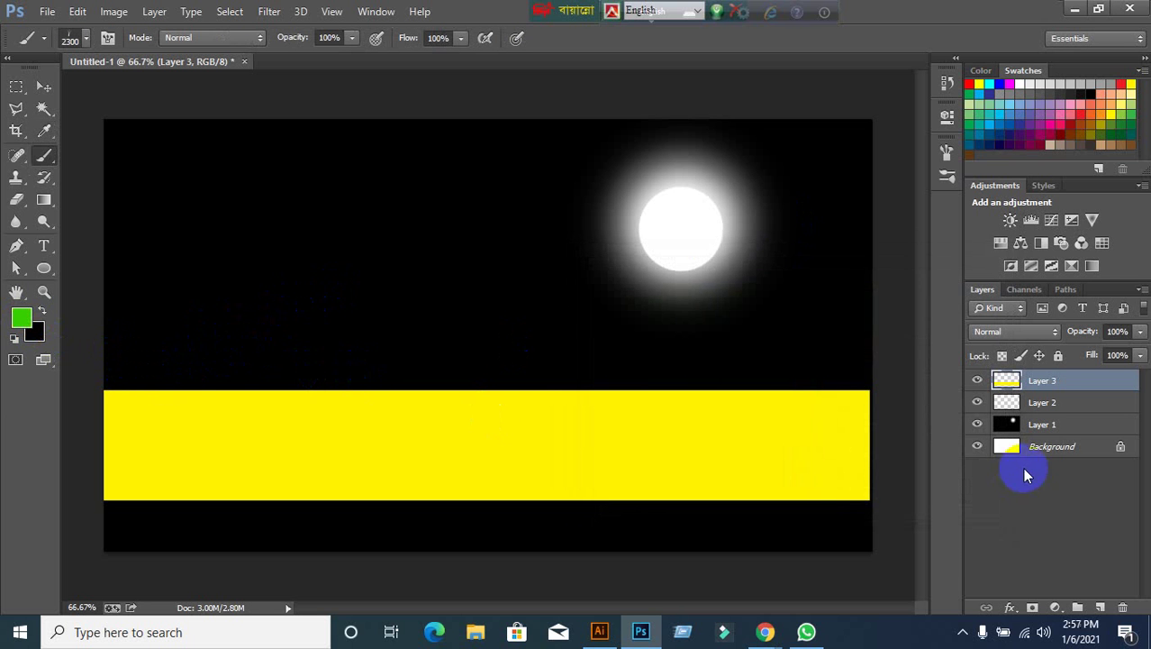
# Add a new layer and try a grass stroke across it with the brush at 2300 px.
pyautogui.click(1100, 608)
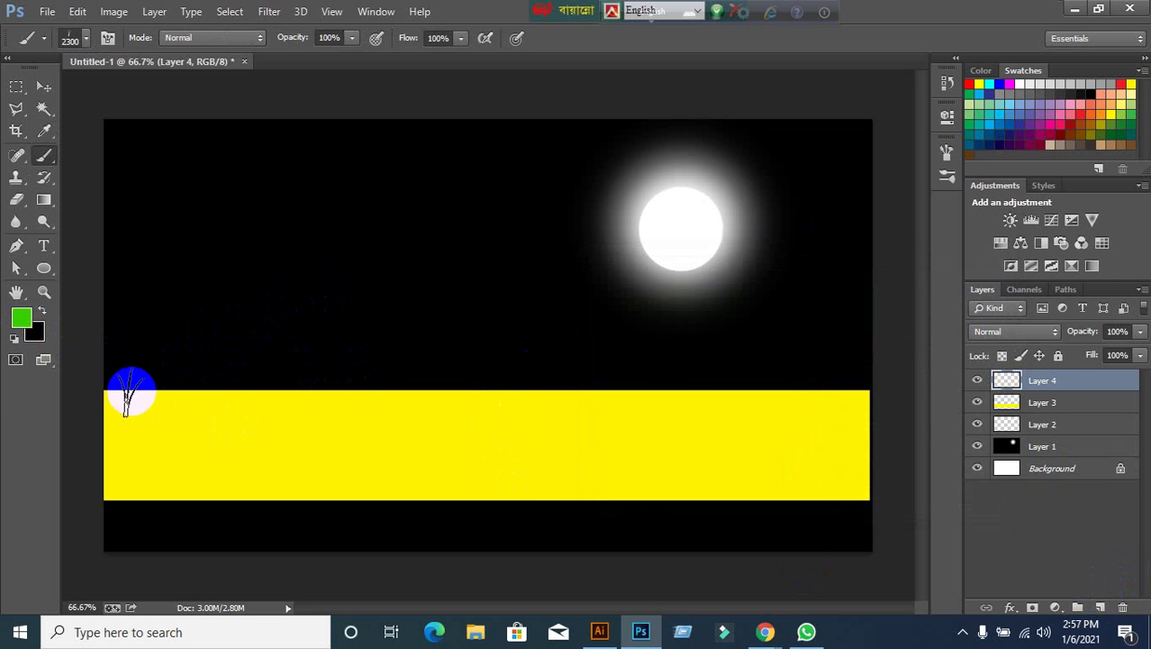
pyautogui.moveTo(126, 378)
pyautogui.mouseDown()
pyautogui.moveTo(274, 386)
pyautogui.moveTo(410, 372)
pyautogui.mouseUp()
pyautogui.hotkey('ctrl', 'alt', 'z')
pyautogui.hotkey('ctrl', 'alt', 'z')
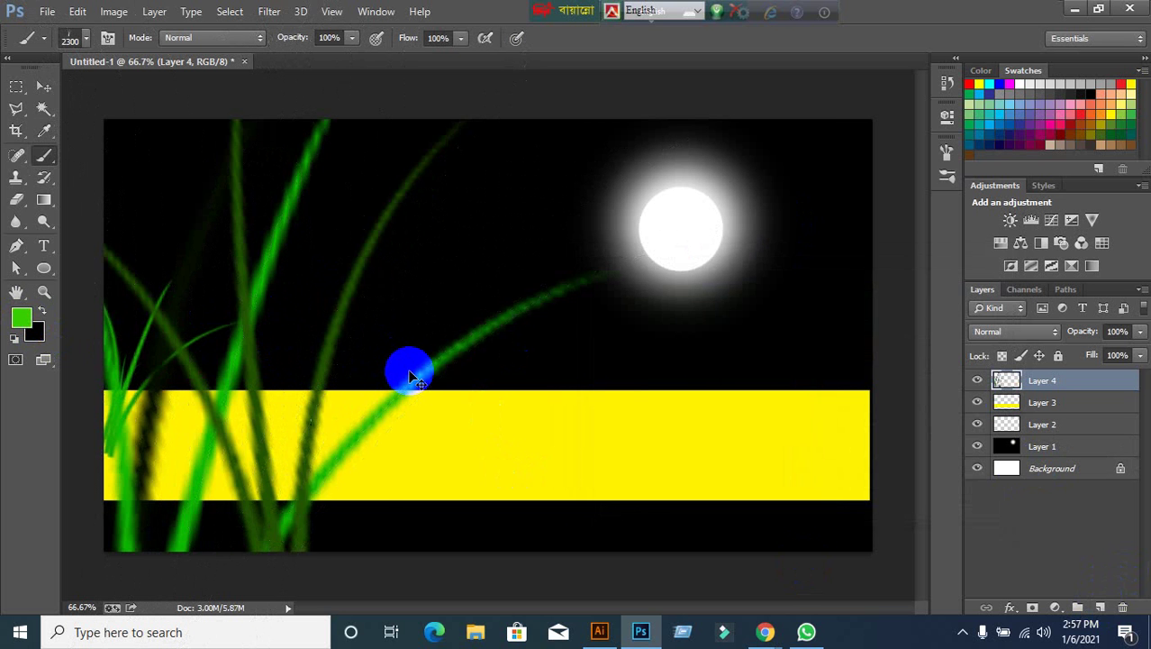
pyautogui.hotkey('ctrl', 'shift', 'z')
pyautogui.hotkey('ctrl', 'shift', 'z')
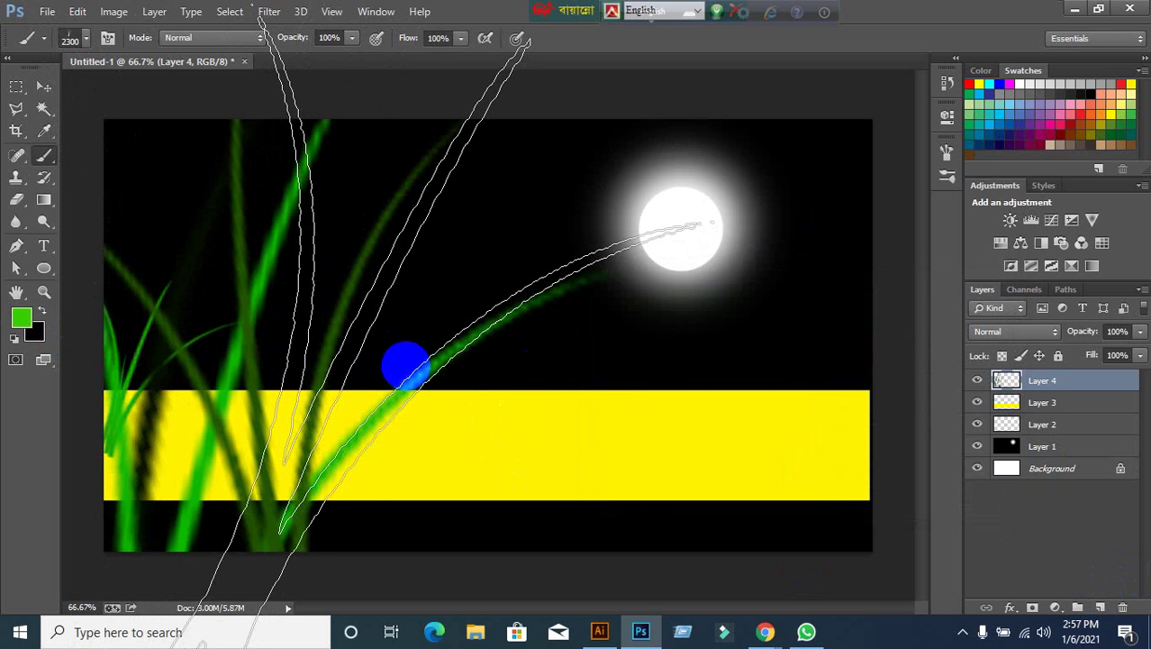
# Reduce the grass brush size to 500 px and undo the oversized grass stroke.
pyautogui.press('[')
pyautogui.press('[')
pyautogui.press('[')
pyautogui.press('[')
pyautogui.press('[')
pyautogui.press('[')
pyautogui.press('[')
pyautogui.press('[')
pyautogui.press('[')
pyautogui.press('[')
pyautogui.press('[')
pyautogui.press('[')
pyautogui.press('[')
pyautogui.press('[')
pyautogui.press('[')
pyautogui.press('[')
pyautogui.press('[')
pyautogui.press('[')
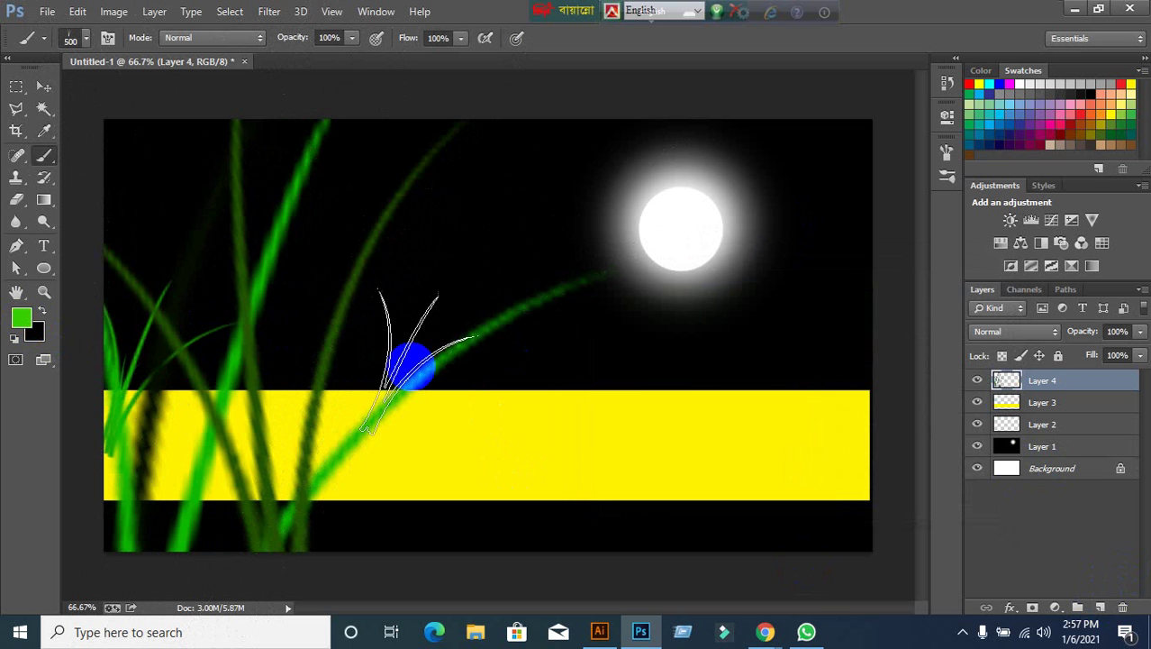
pyautogui.press(']')
pyautogui.press(']')
pyautogui.press(']')
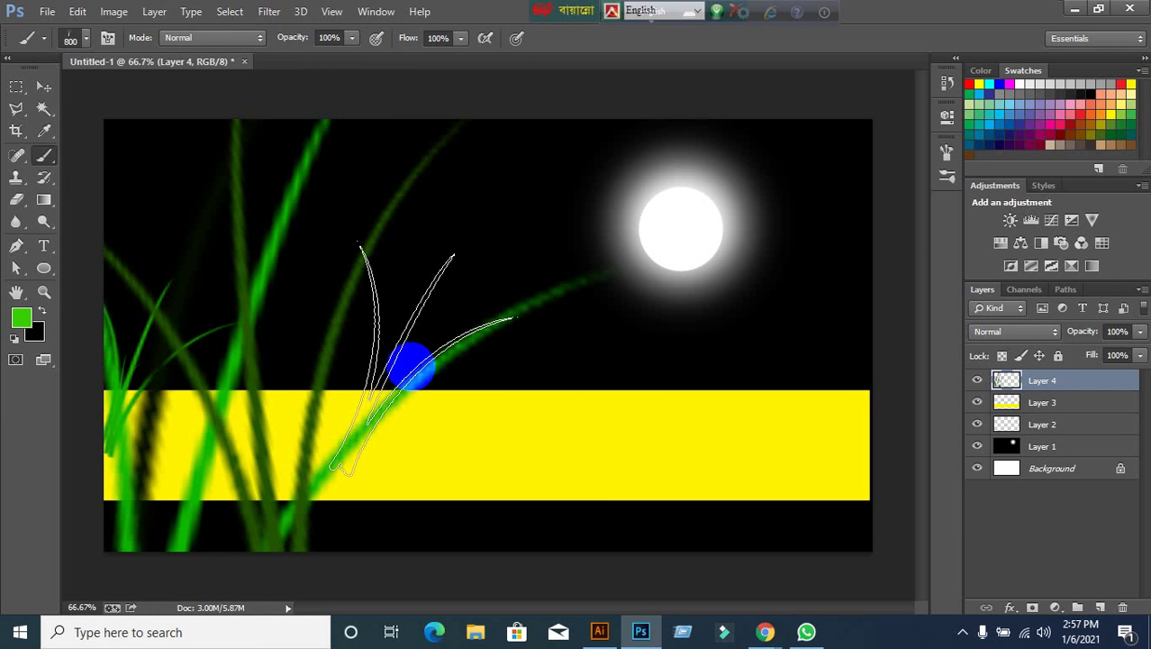
pyautogui.hotkey('ctrl', 'alt', 'z')
pyautogui.hotkey('ctrl', 'alt', 'z')
pyautogui.hotkey('ctrl', 'alt', 'z')
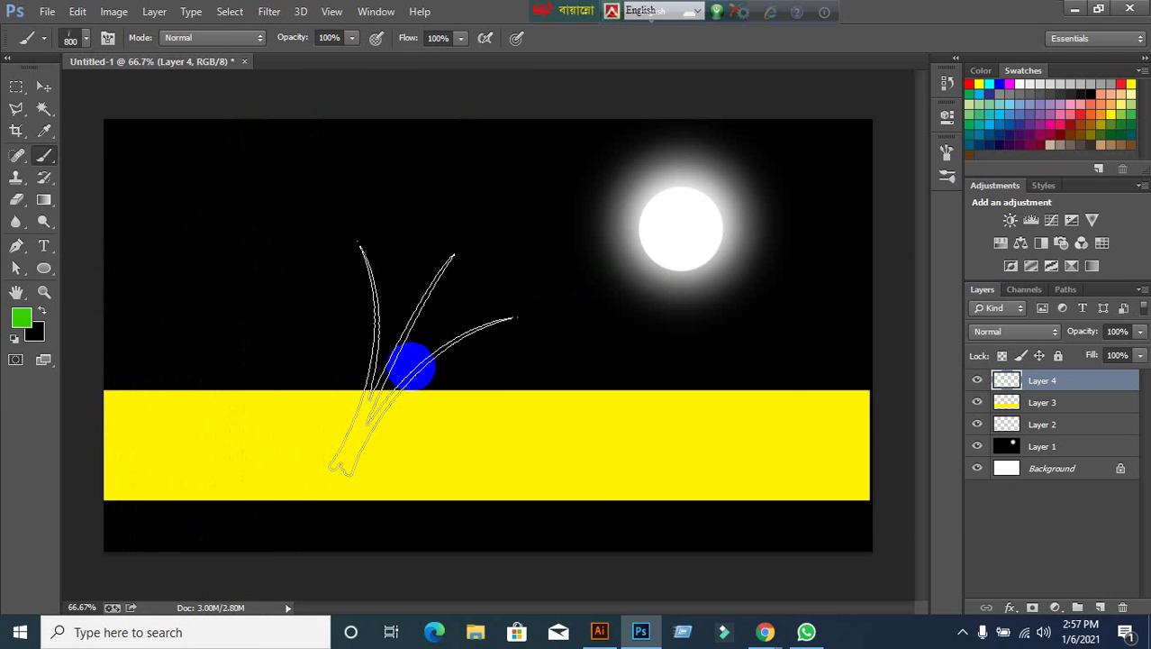
pyautogui.press('[')
pyautogui.press('[')
pyautogui.press('[')
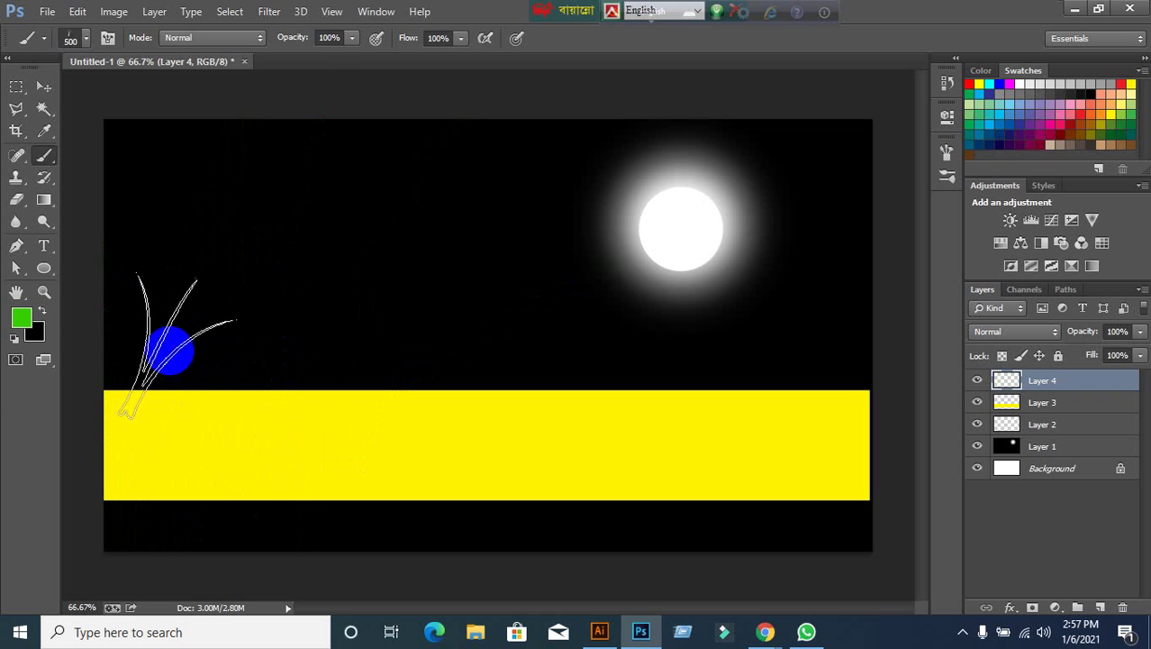
# Try painting a row of multicolored grass along the yellow band, and undo the strokes together with the new layer.
pyautogui.moveTo(171, 351)
pyautogui.mouseDown()
pyautogui.moveTo(726, 351)
pyautogui.moveTo(818, 334)
pyautogui.mouseUp()
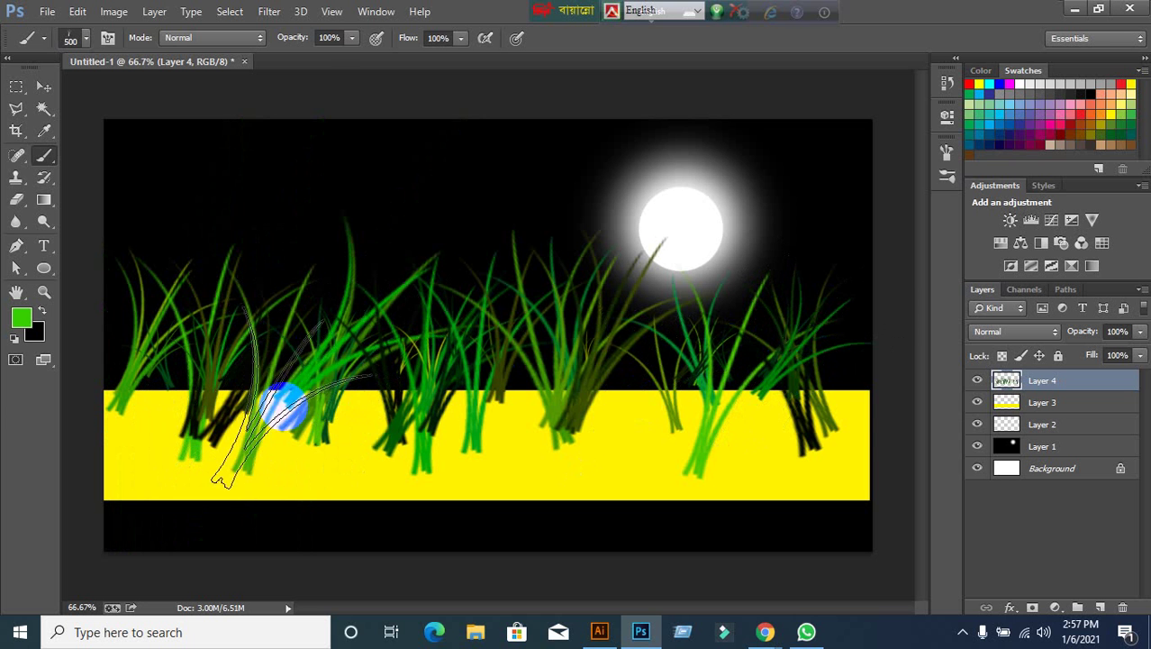
pyautogui.moveTo(282, 405)
pyautogui.mouseDown()
pyautogui.moveTo(378, 380)
pyautogui.moveTo(399, 387)
pyautogui.mouseUp()
pyautogui.hotkey('ctrl', 'alt', 'z')
pyautogui.hotkey('ctrl', 'alt', 'z')
pyautogui.hotkey('ctrl', 'alt', 'z')
pyautogui.hotkey('ctrl', 'alt', 'z')
pyautogui.hotkey('ctrl', 'alt', 'z')
pyautogui.hotkey('ctrl', 'alt', 'z')
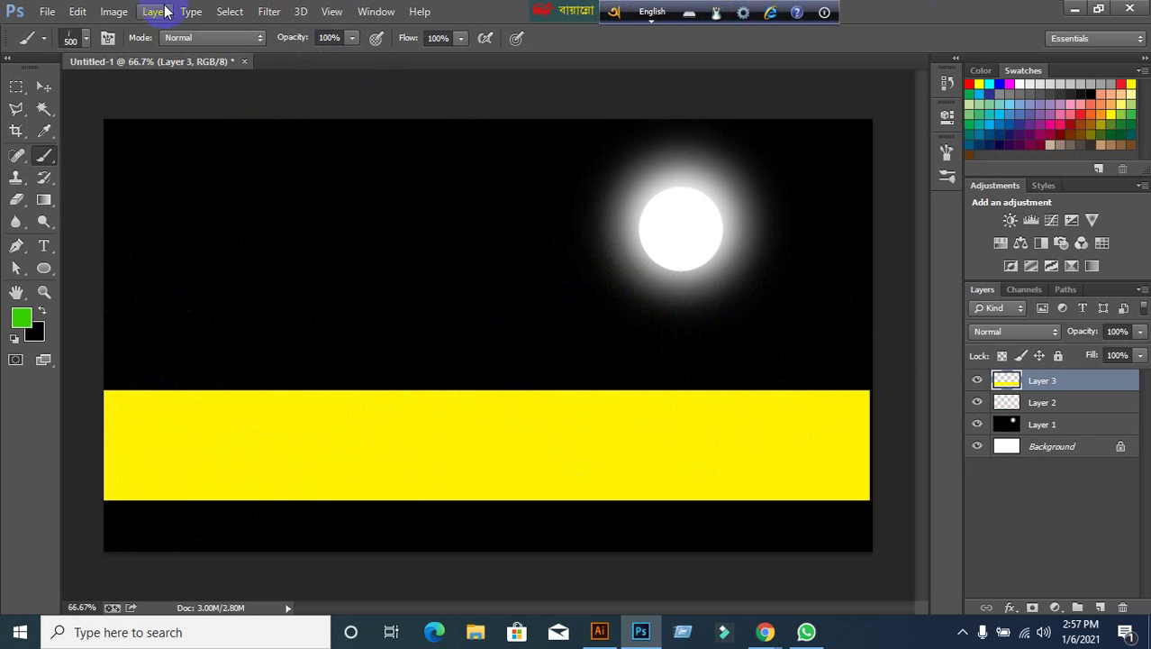
# Examine the brush tip shape settings and the brush presets list.
pyautogui.click(107, 39)
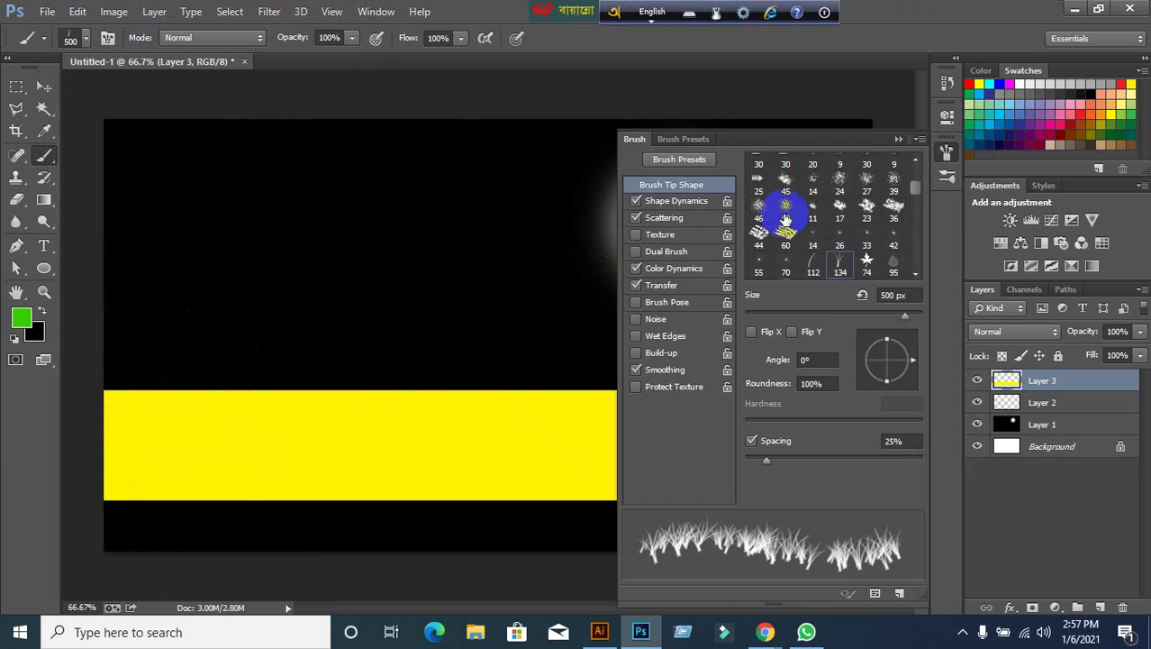
pyautogui.click(626, 138)
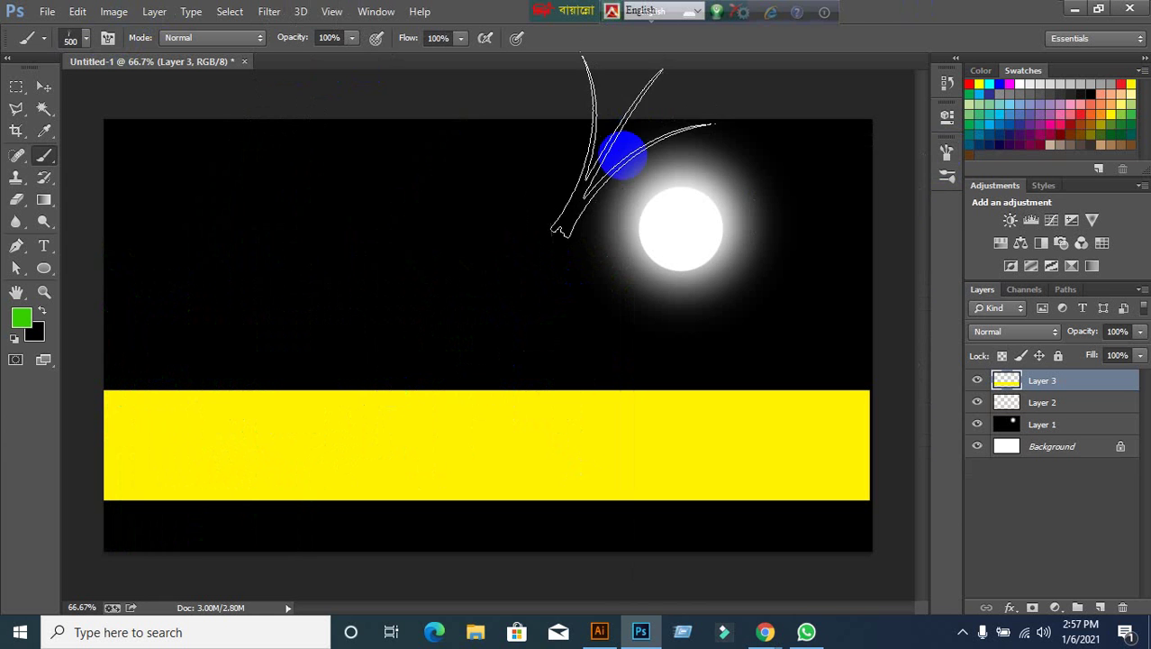
pyautogui.click(946, 152)
pyautogui.click(682, 141)
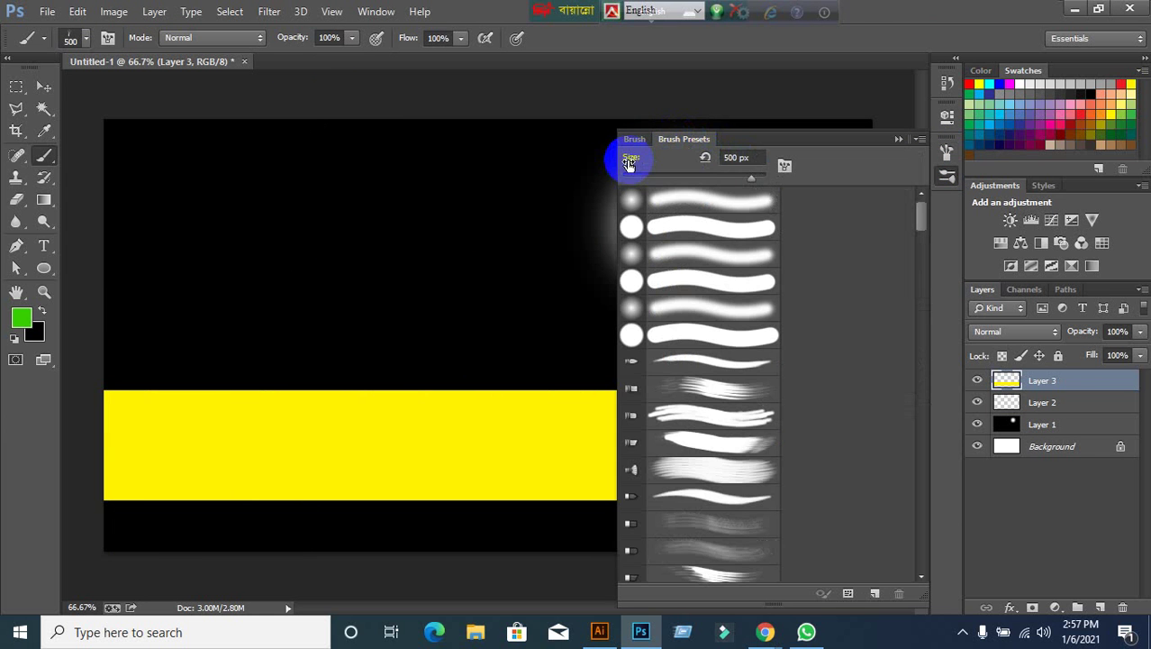
pyautogui.click(630, 140)
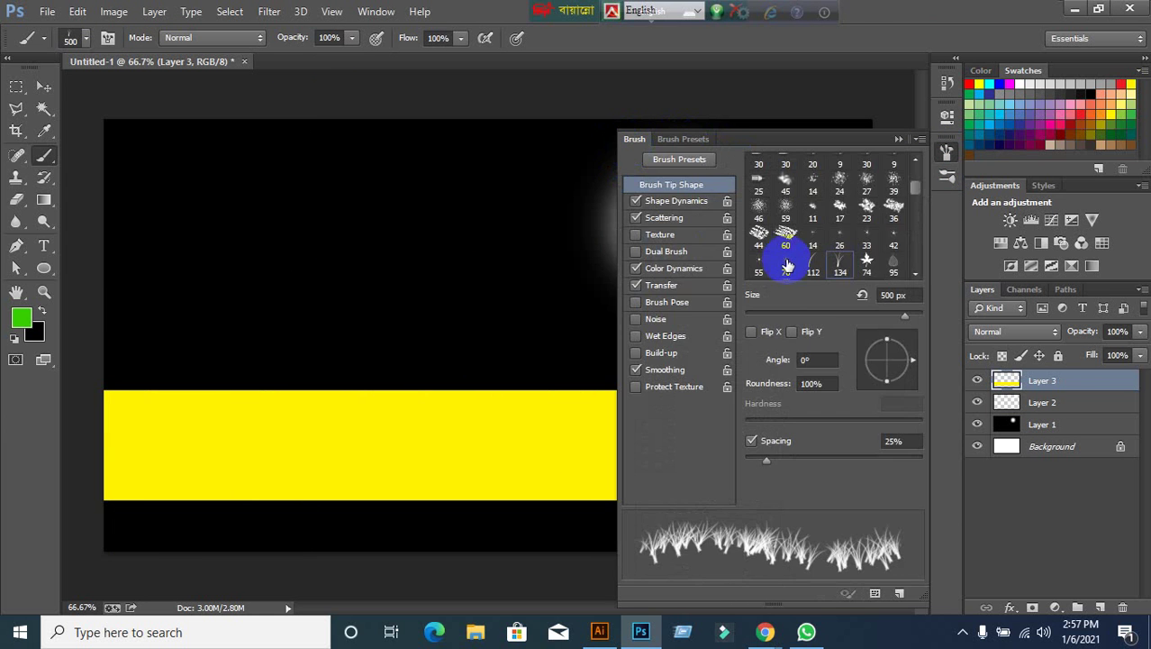
pyautogui.click(635, 141)
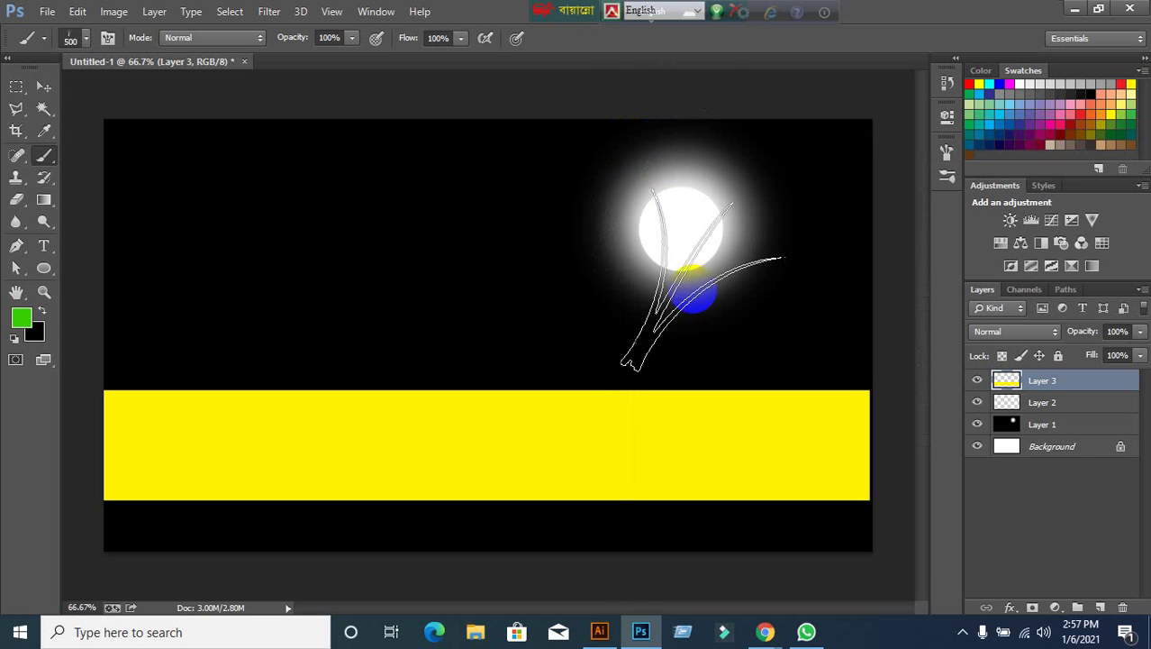
pyautogui.click(948, 155)
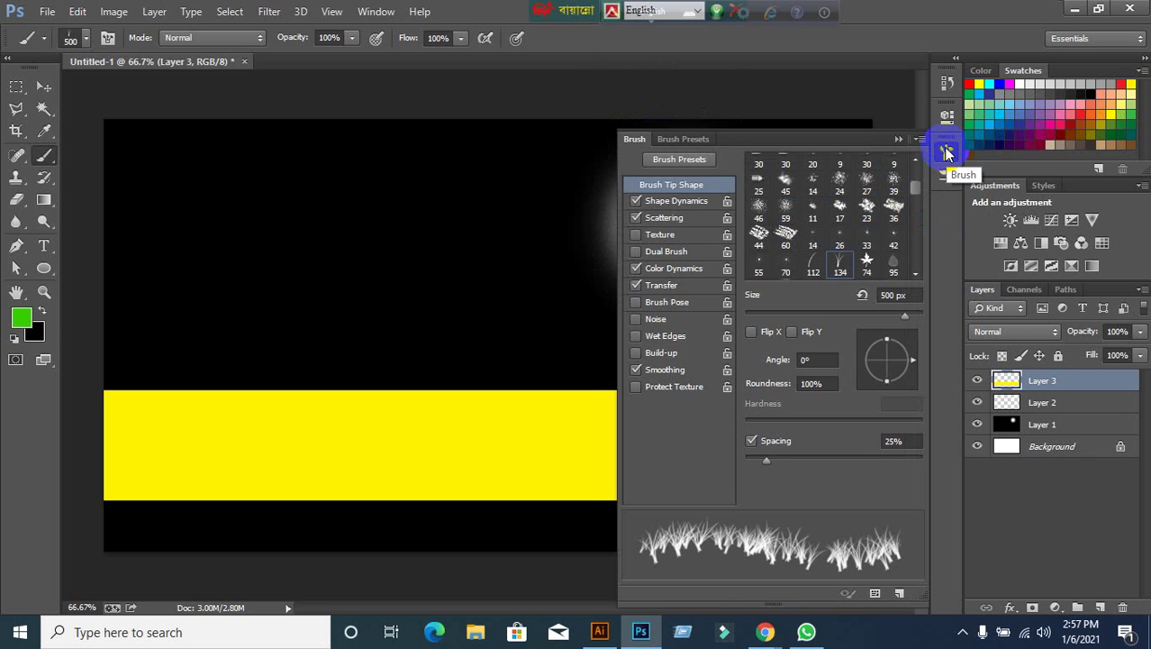
pyautogui.click(107, 38)
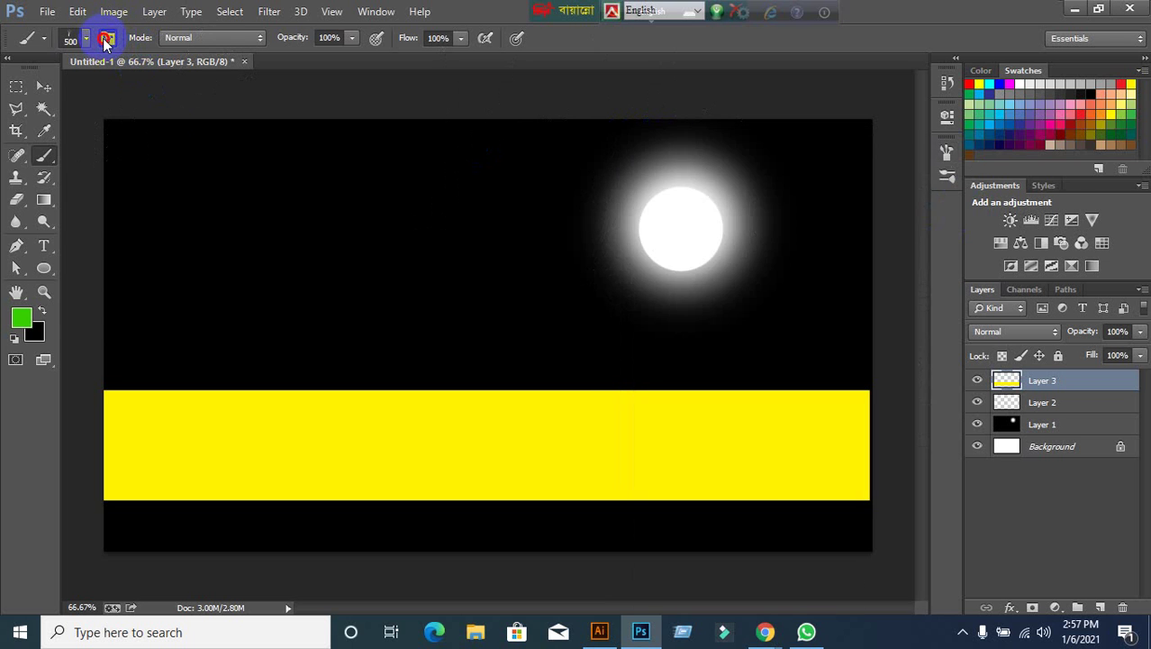
# Try the brush's Transfer option with test grass strokes over the yellow band, and undo the strokes.
pyautogui.click(106, 40)
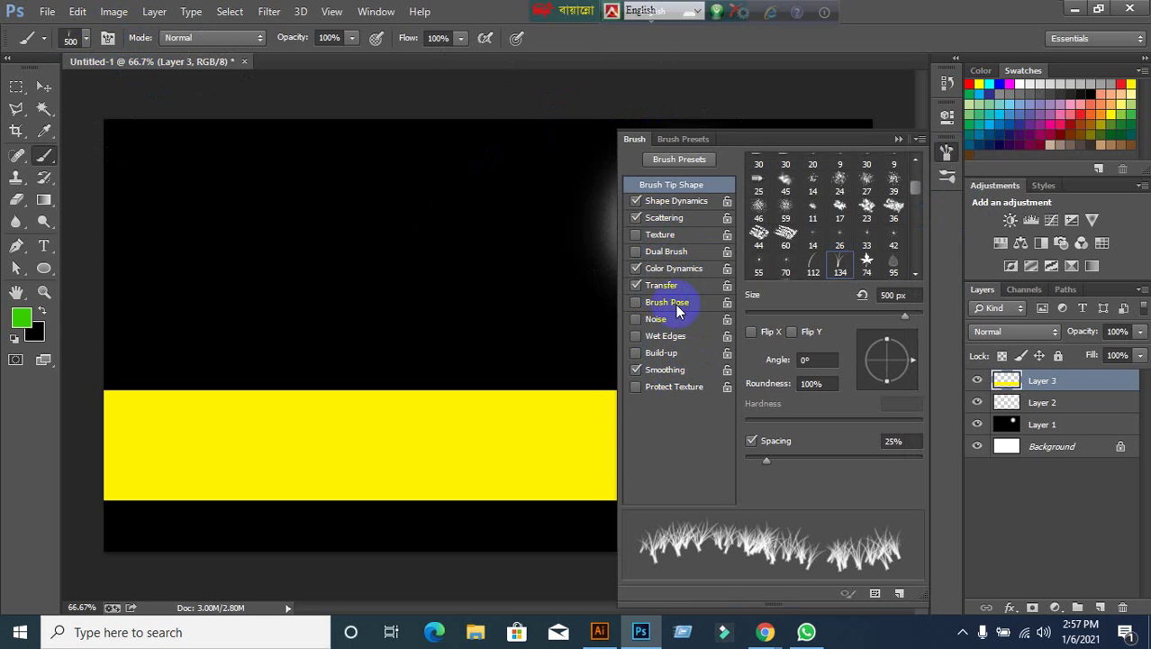
pyautogui.click(636, 284)
pyautogui.moveTo(322, 295)
pyautogui.mouseDown()
pyautogui.moveTo(388, 315)
pyautogui.moveTo(301, 404)
pyautogui.moveTo(282, 404)
pyautogui.moveTo(429, 410)
pyautogui.moveTo(538, 397)
pyautogui.moveTo(425, 395)
pyautogui.moveTo(334, 365)
pyautogui.moveTo(323, 374)
pyautogui.moveTo(379, 347)
pyautogui.moveTo(351, 351)
pyautogui.moveTo(441, 353)
pyautogui.mouseUp()
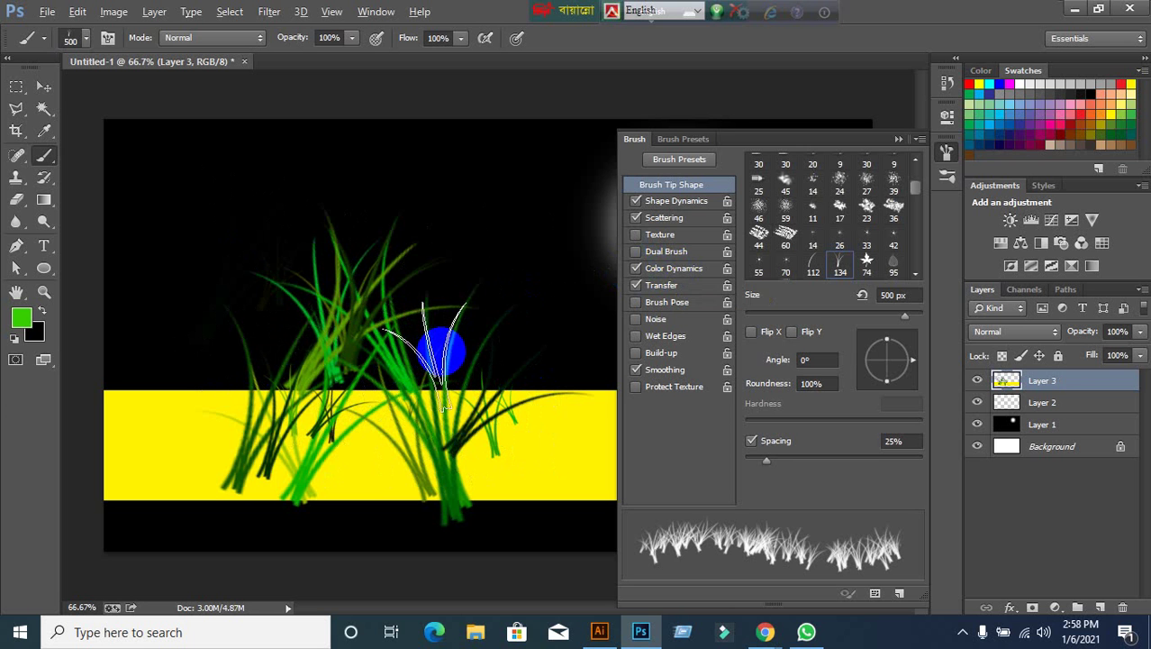
pyautogui.hotkey('ctrl', 'alt', 'z')
pyautogui.hotkey('ctrl', 'alt', 'z')
pyautogui.hotkey('ctrl', 'alt', 'z')
pyautogui.hotkey('ctrl', 'alt', 'z')
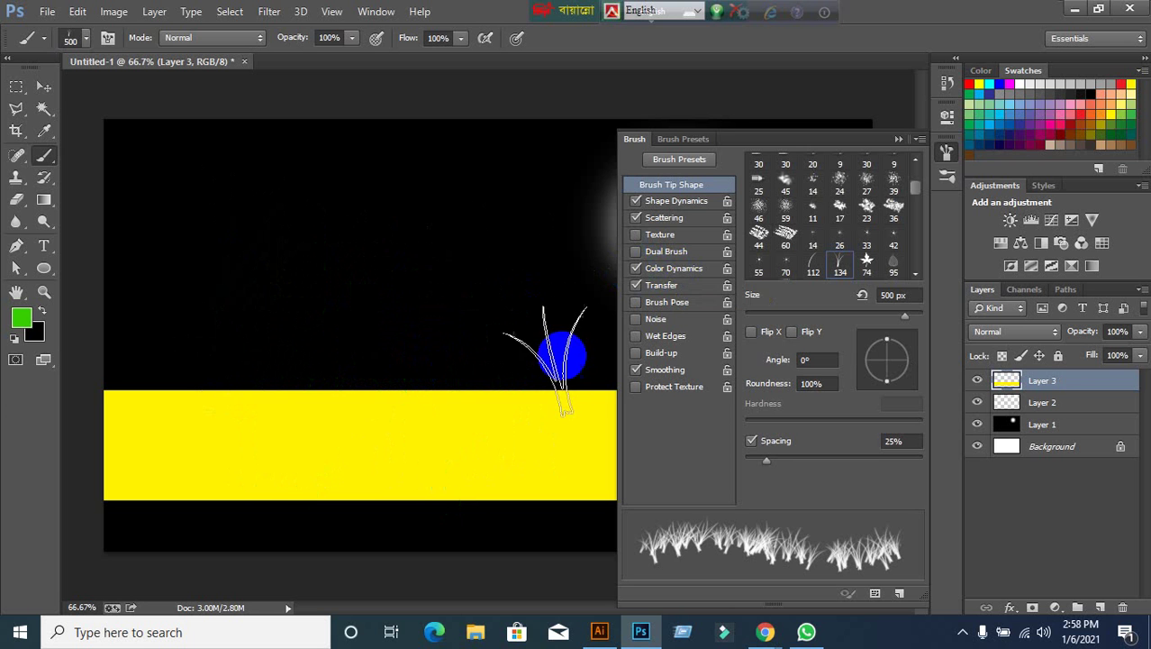
# Turn off Color Dynamics for the brush, test it with grass strokes over the yellow band, and undo them.
pyautogui.click(636, 268)
pyautogui.moveTo(226, 393)
pyautogui.mouseDown()
pyautogui.moveTo(527, 383)
pyautogui.moveTo(548, 367)
pyautogui.mouseUp()
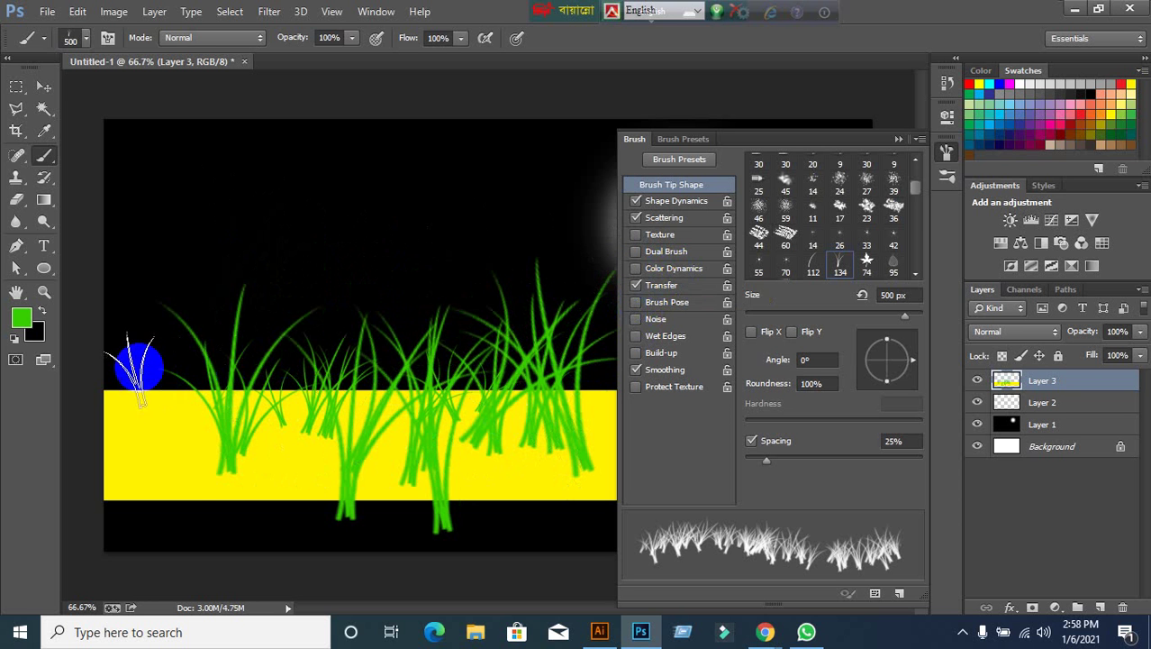
pyautogui.moveTo(133, 365)
pyautogui.mouseDown()
pyautogui.moveTo(205, 381)
pyautogui.moveTo(406, 378)
pyautogui.mouseUp()
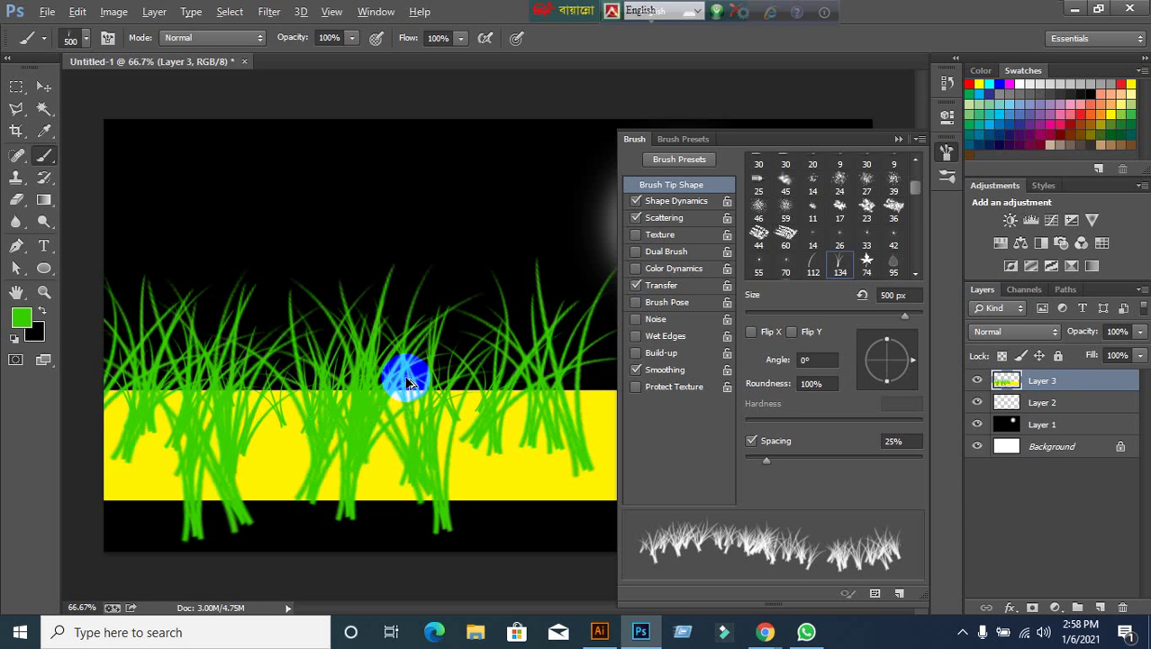
pyautogui.hotkey('ctrl', 'alt', 'z')
pyautogui.hotkey('ctrl', 'alt', 'z')
pyautogui.hotkey('ctrl', 'alt', 'z')
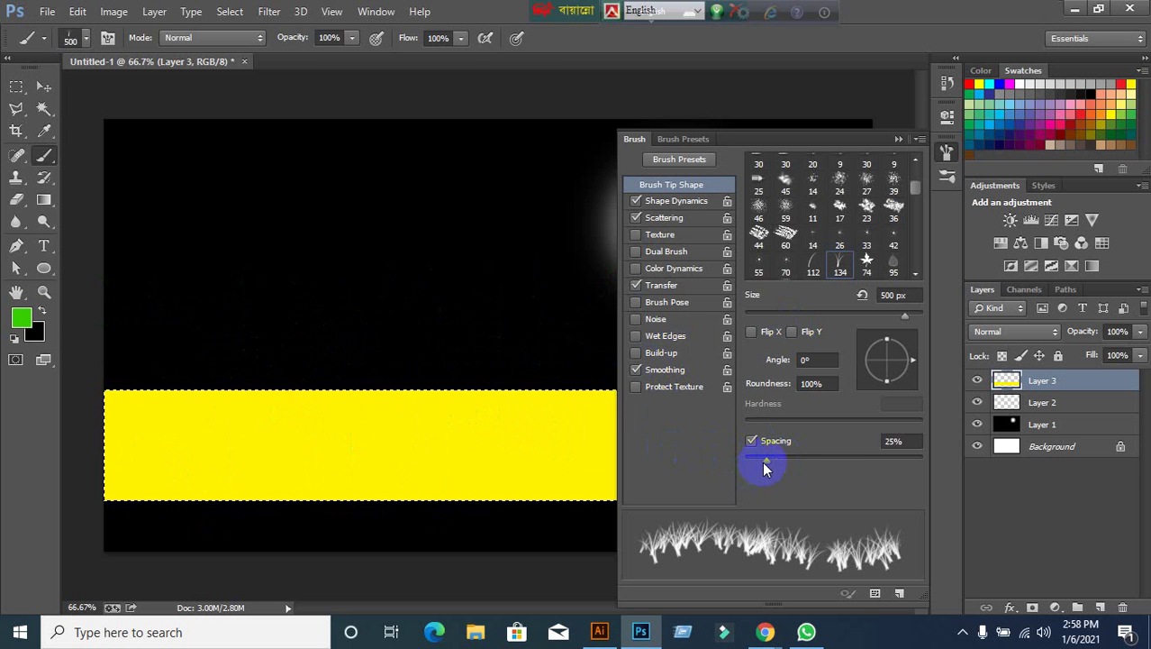
# Paint sparse grass on the yellow band at 57% brush spacing, and cover the whole band with dense grass at 1% spacing.
pyautogui.moveTo(763, 462); pyautogui.dragTo(796, 460)
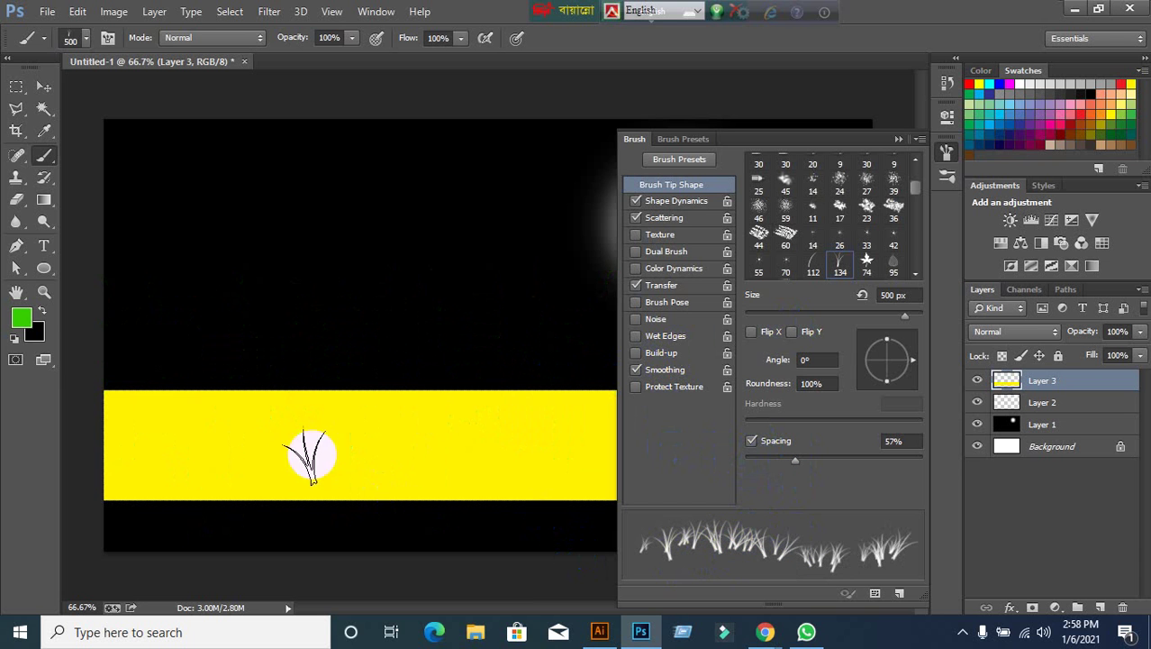
pyautogui.moveTo(193, 408)
pyautogui.mouseDown()
pyautogui.moveTo(358, 424)
pyautogui.moveTo(602, 410)
pyautogui.mouseUp()
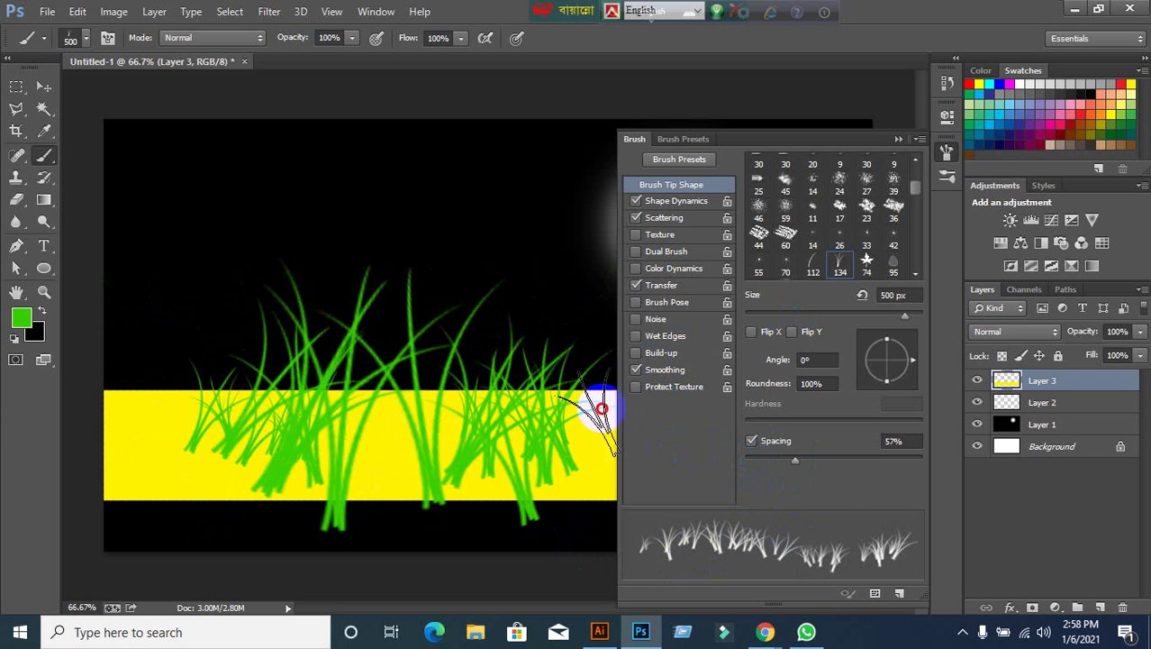
pyautogui.moveTo(796, 458); pyautogui.dragTo(742, 468)
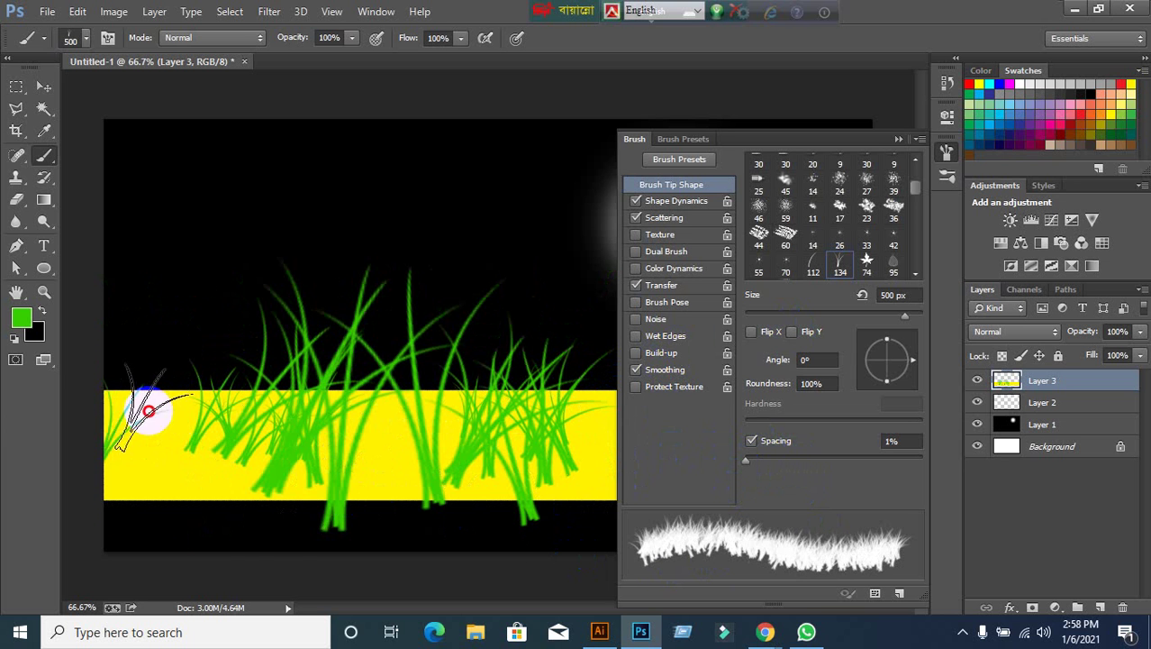
pyautogui.moveTo(147, 406)
pyautogui.mouseDown()
pyautogui.moveTo(290, 404)
pyautogui.moveTo(430, 420)
pyautogui.moveTo(622, 410)
pyautogui.mouseUp()
pyautogui.click(900, 139)
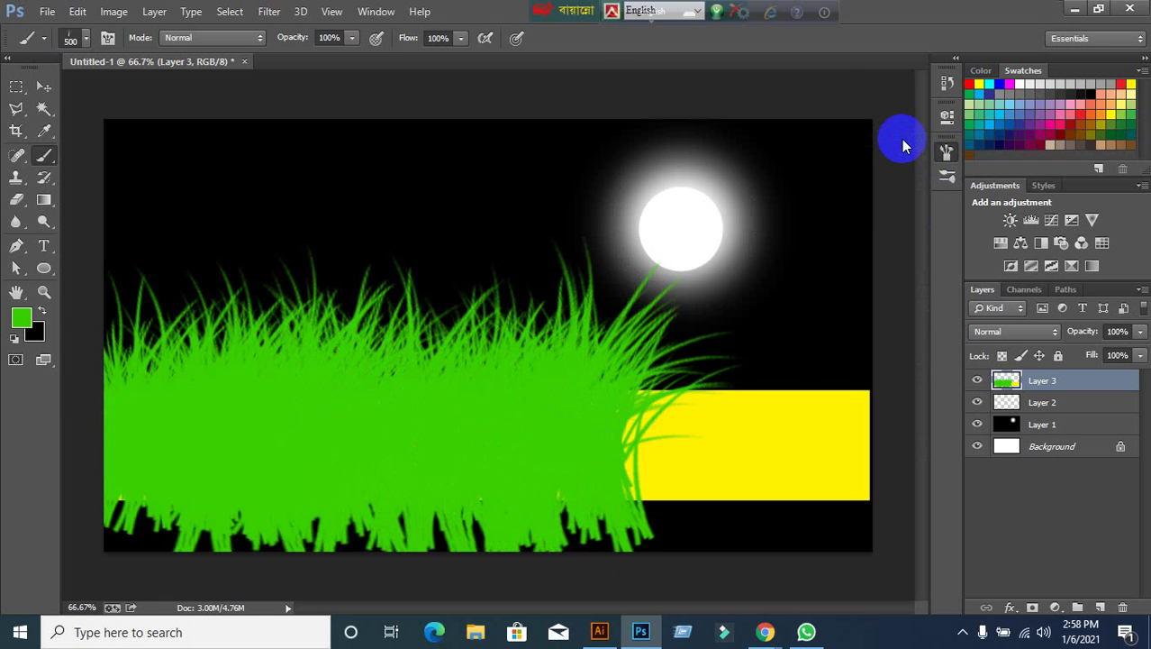
pyautogui.moveTo(643, 415); pyautogui.dragTo(861, 426)
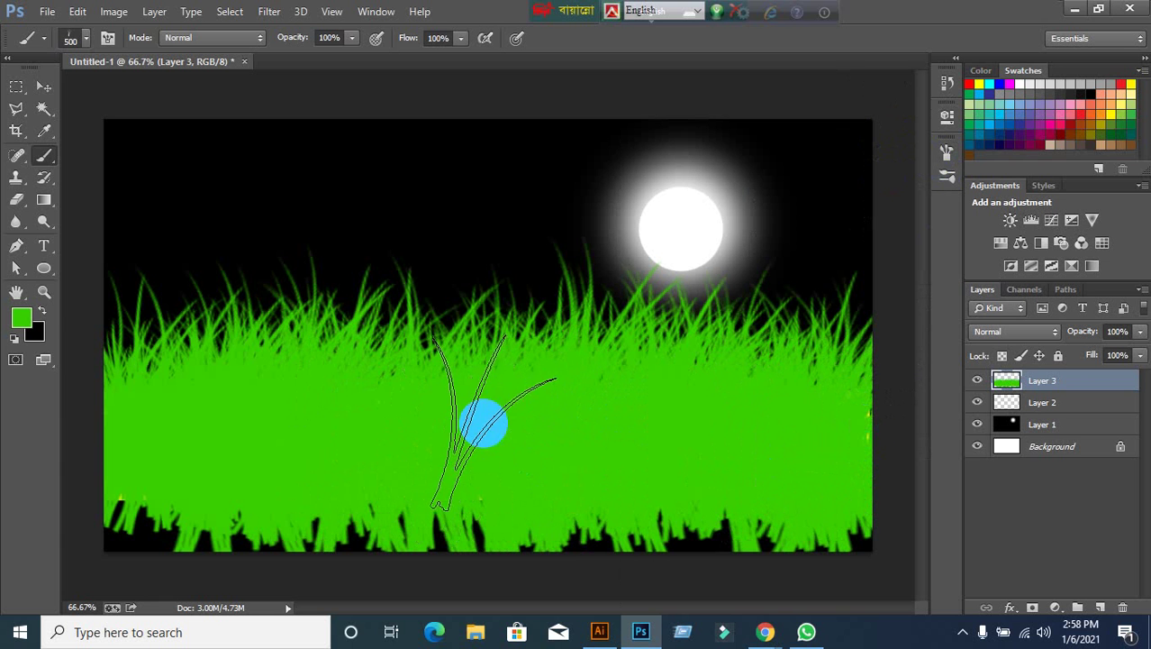
# Set the brush spacing to 38% and the angle to 53°, and paint slanted grass blades above the dense grass.
pyautogui.click(109, 39)
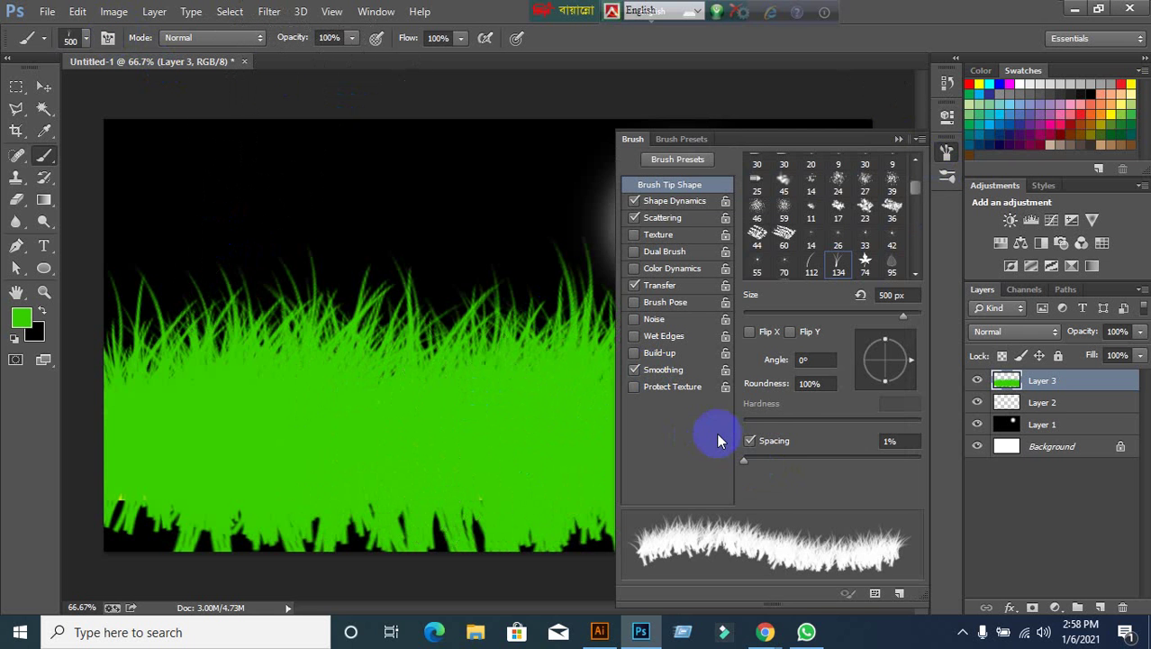
pyautogui.moveTo(746, 463)
pyautogui.mouseDown()
pyautogui.moveTo(788, 465)
pyautogui.moveTo(778, 468)
pyautogui.mouseUp()
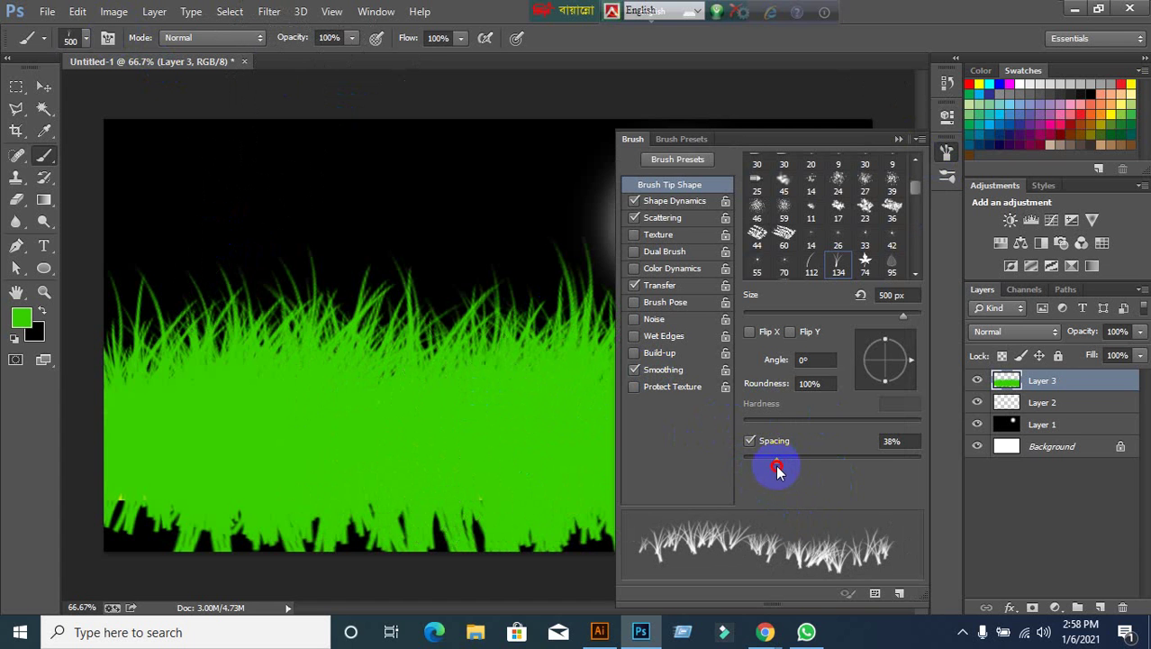
pyautogui.moveTo(907, 363); pyautogui.dragTo(904, 329)
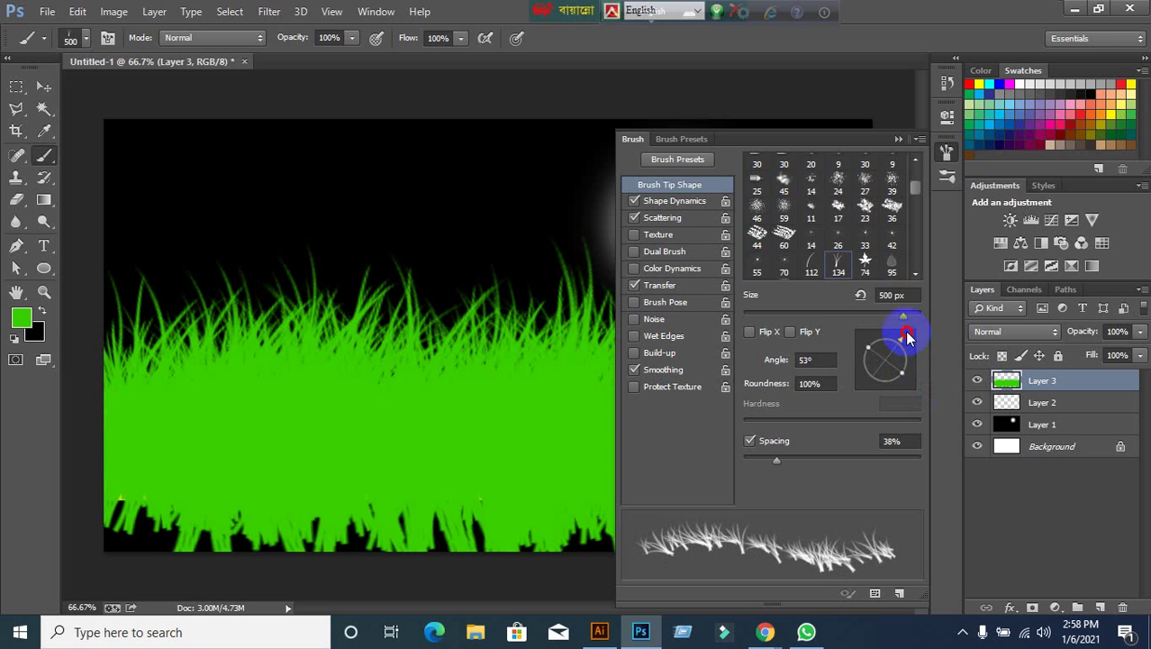
pyautogui.moveTo(260, 274)
pyautogui.mouseDown()
pyautogui.moveTo(430, 284)
pyautogui.moveTo(452, 374)
pyautogui.mouseUp()
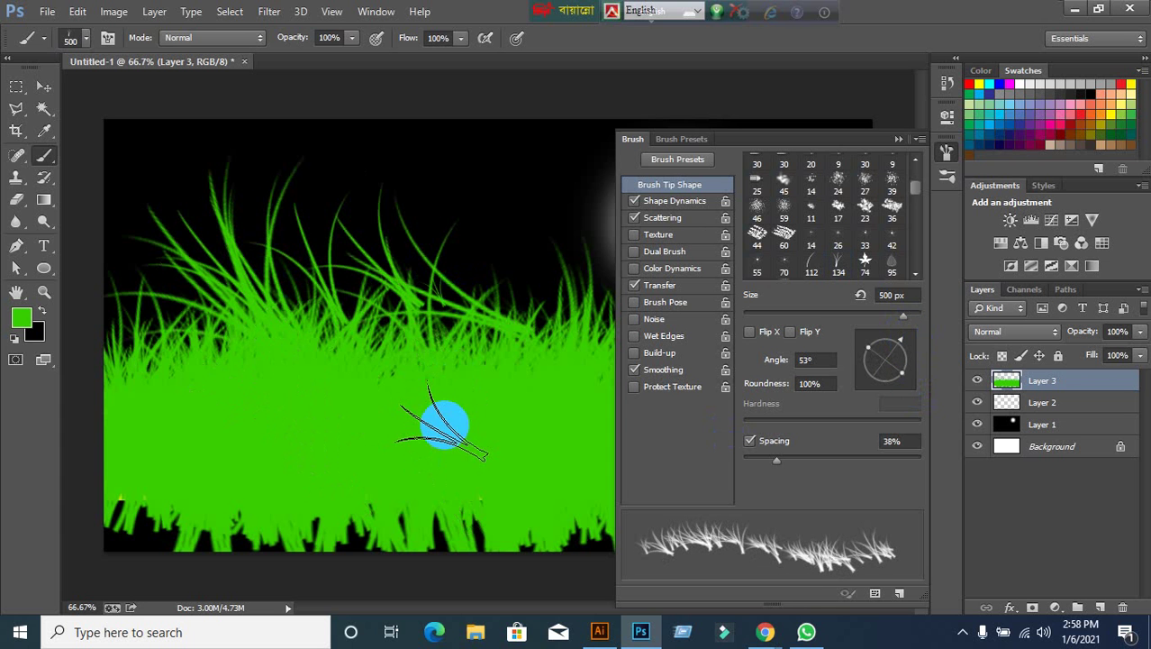
pyautogui.moveTo(443, 437); pyautogui.dragTo(455, 467)
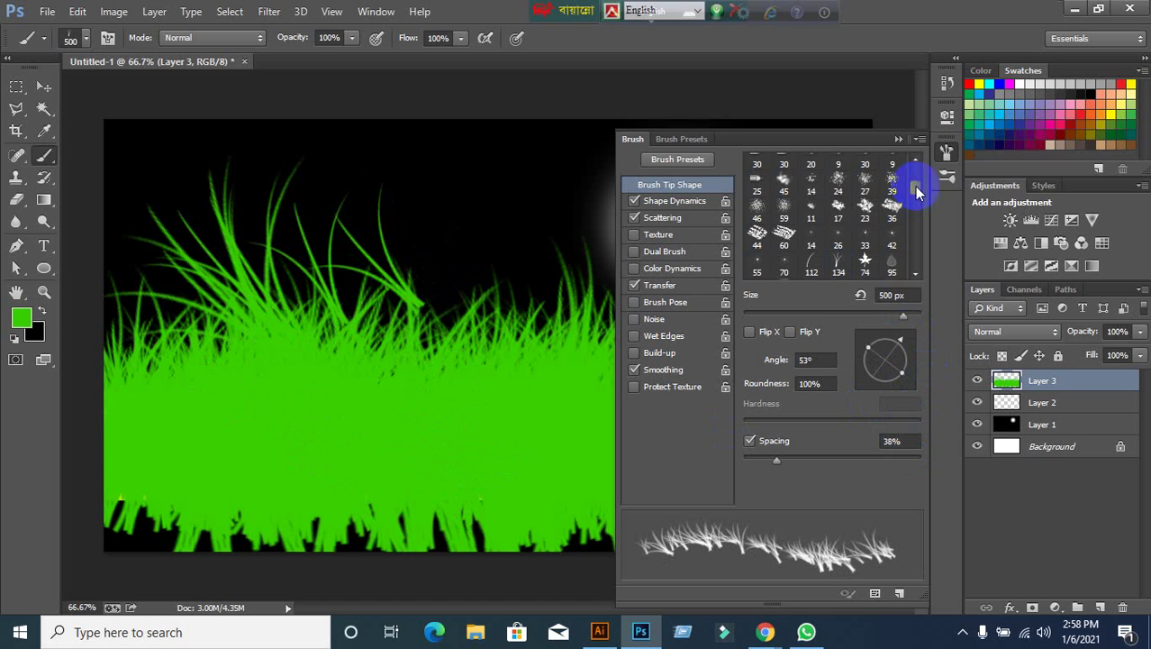
pyautogui.click(918, 139)
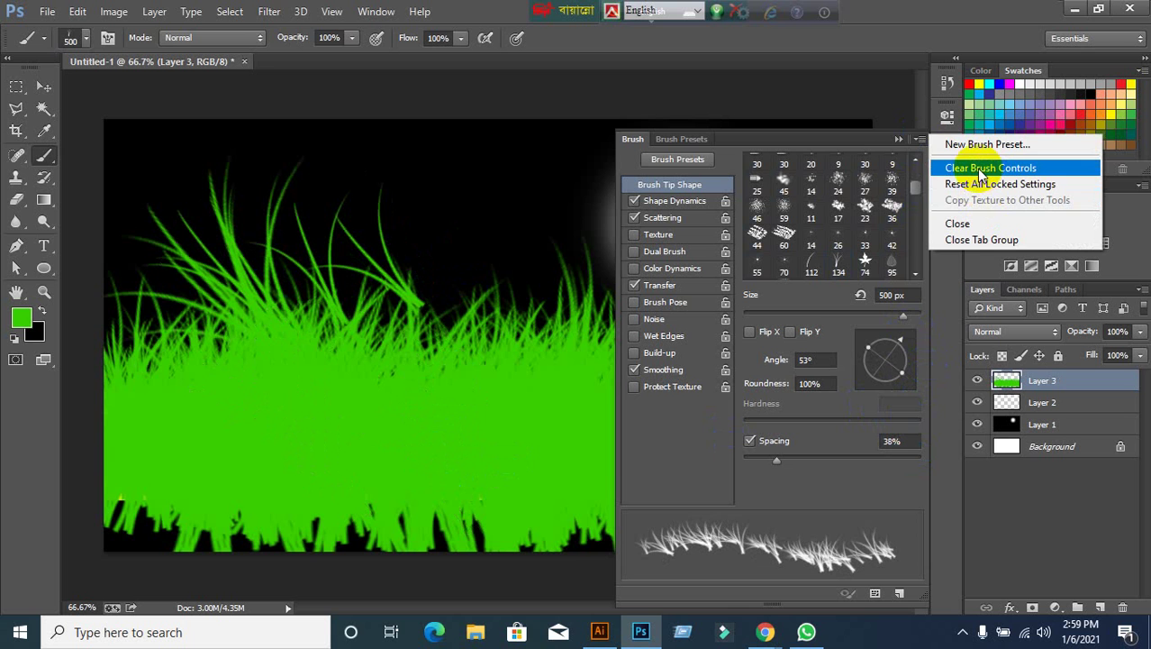
pyautogui.click(918, 119)
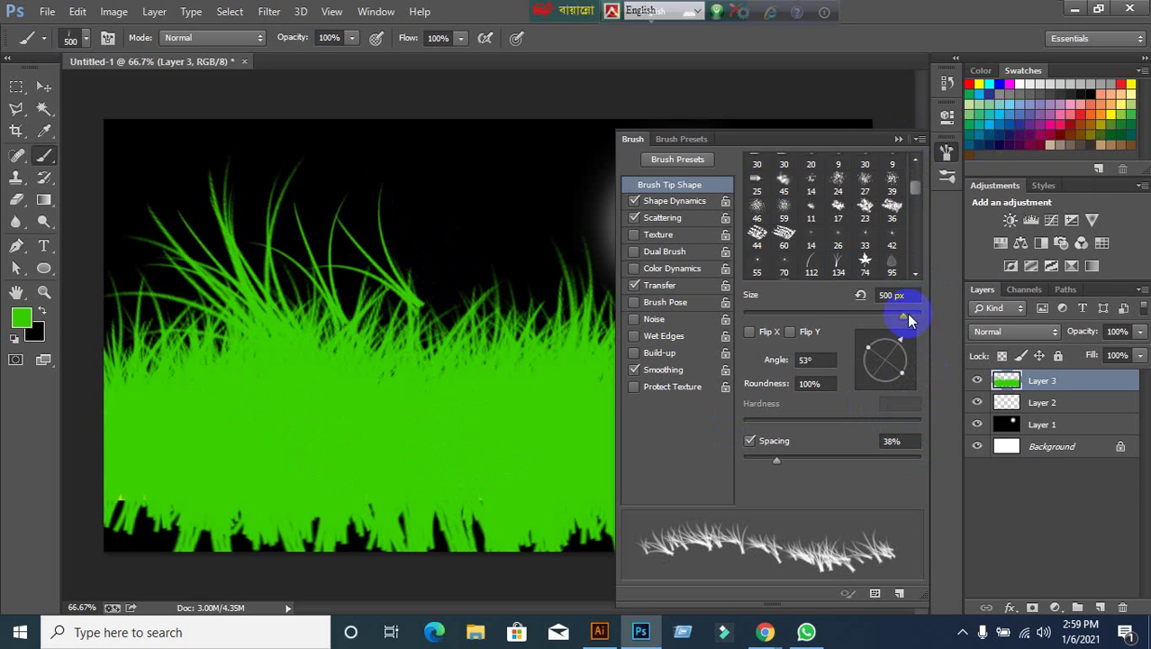
# Set the grass brush's angle to 4° and its size to 1100 px.
pyautogui.moveTo(905, 342); pyautogui.dragTo(914, 362)
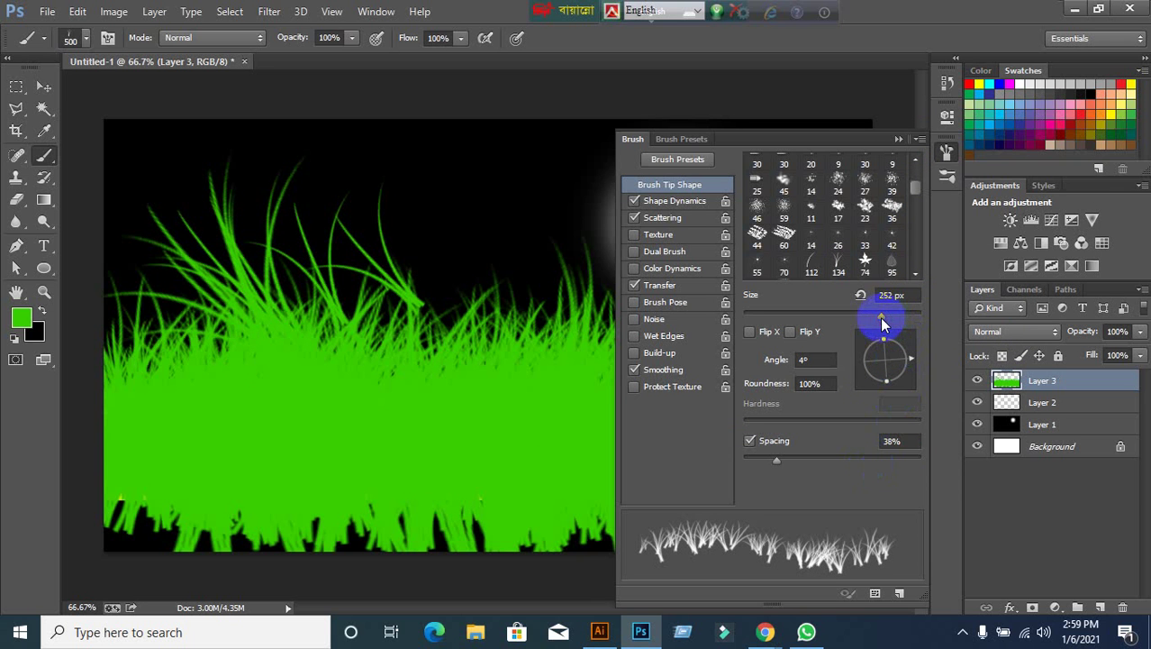
pyautogui.moveTo(910, 321); pyautogui.dragTo(910, 320)
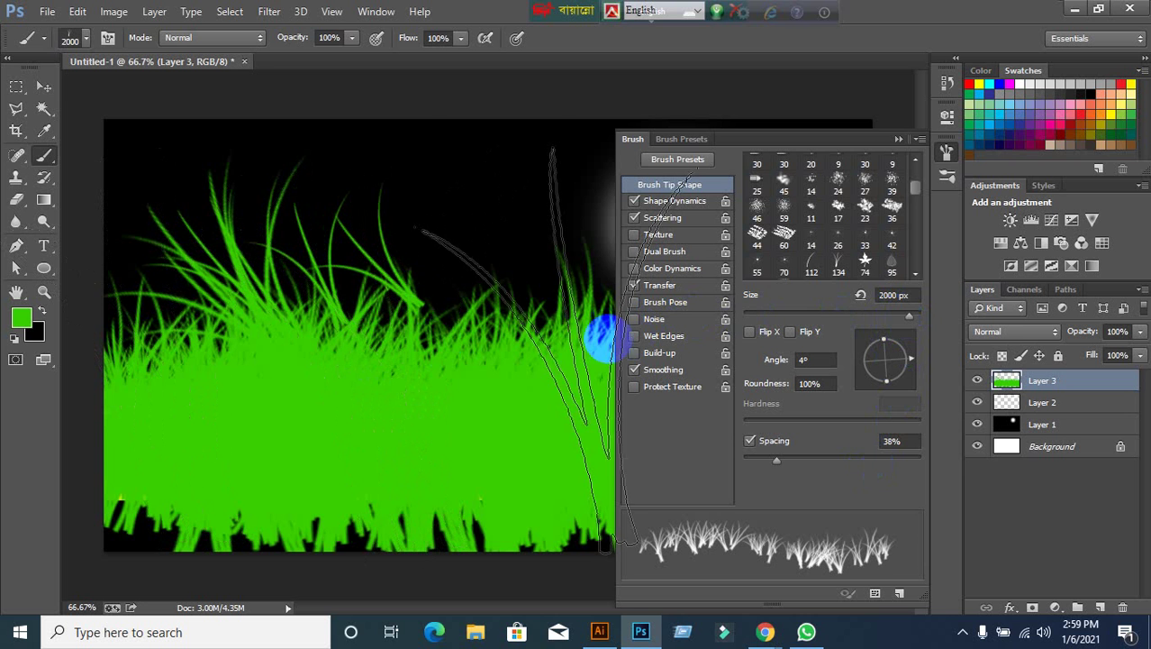
pyautogui.press('[')
pyautogui.press('[')
pyautogui.press('[')
pyautogui.press('[')
pyautogui.press('[')
pyautogui.press('[')
pyautogui.press('[')
pyautogui.press('[')
pyautogui.press('[')
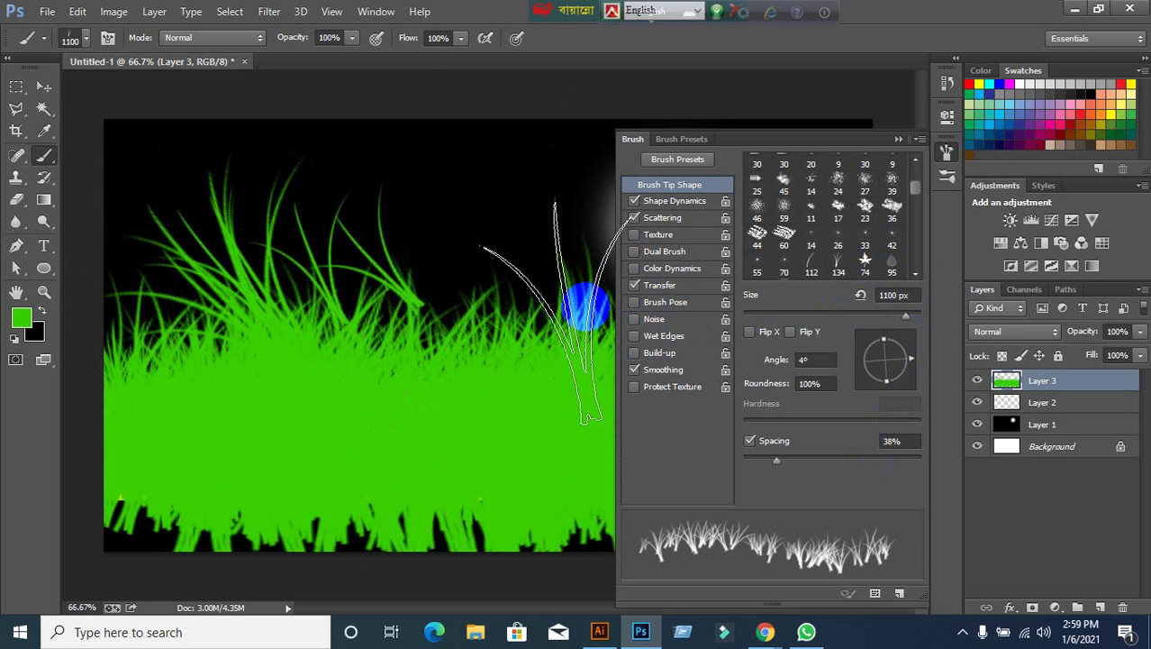
pyautogui.press('[')
pyautogui.press('[')
pyautogui.press('[')
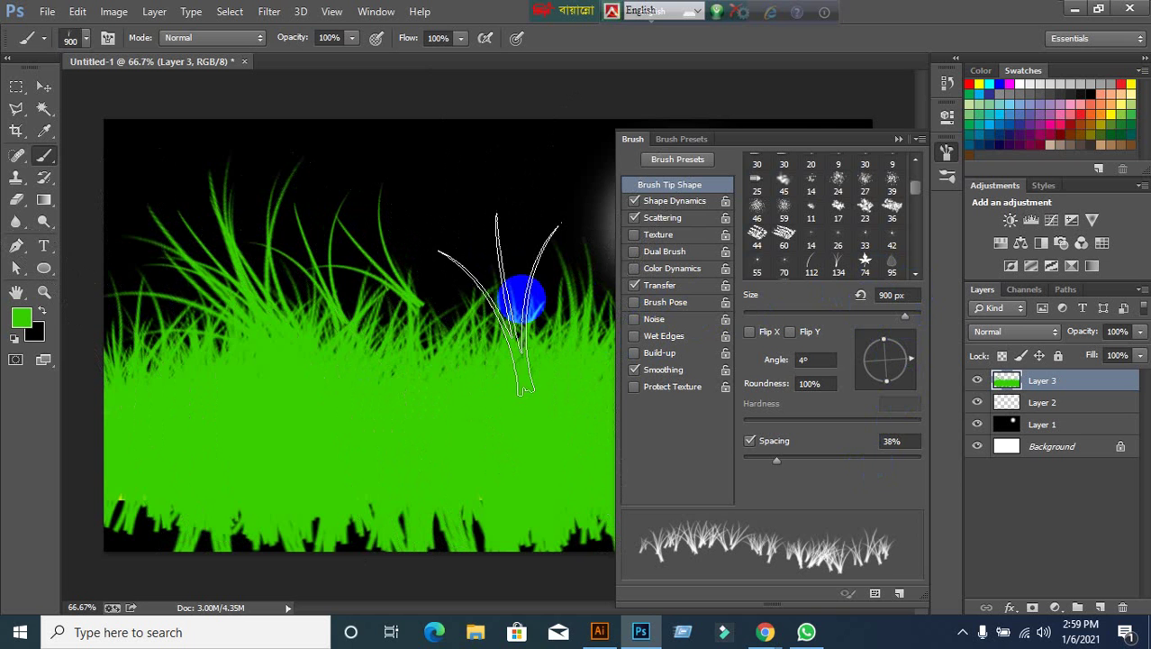
pyautogui.press(']')
pyautogui.press(']')
pyautogui.press(']')
# Turn off the brush's Scattering, paint one large grass clump above the dense grass, and delete Layer 3.
pyautogui.click(634, 217)
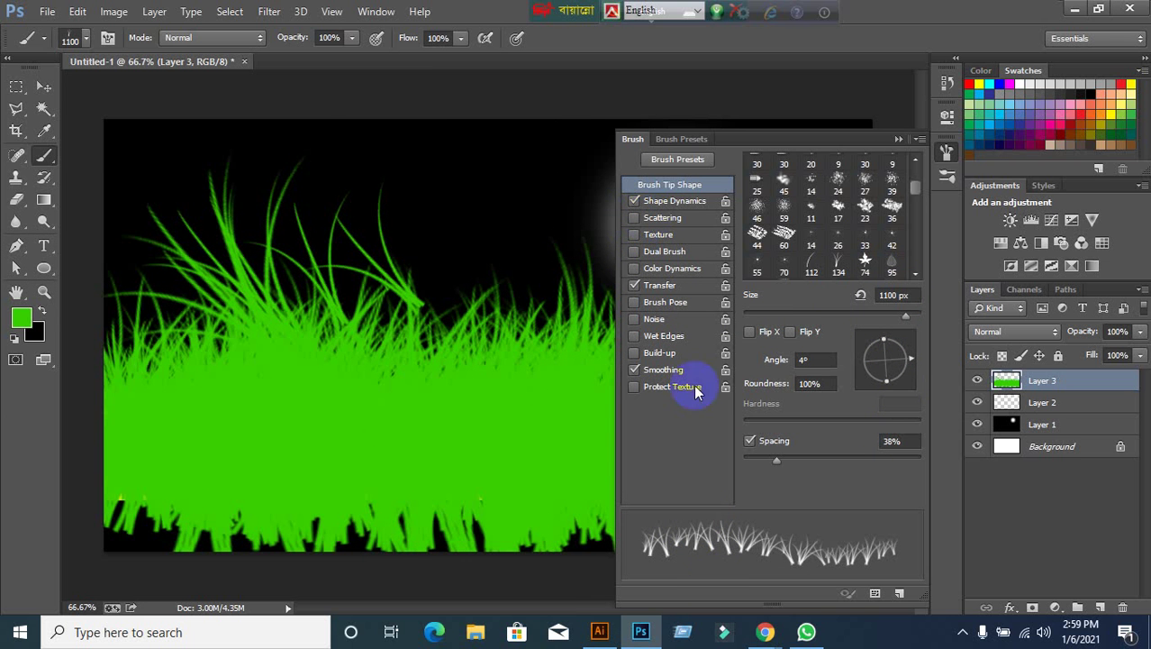
pyautogui.click(437, 219)
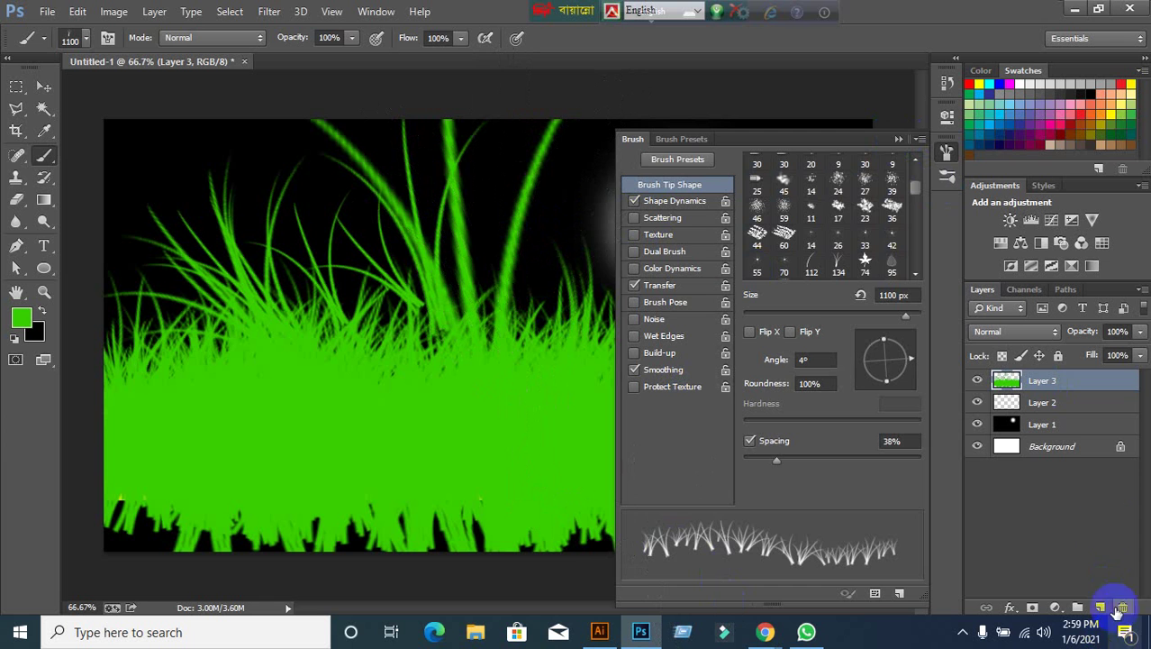
pyautogui.click(896, 140)
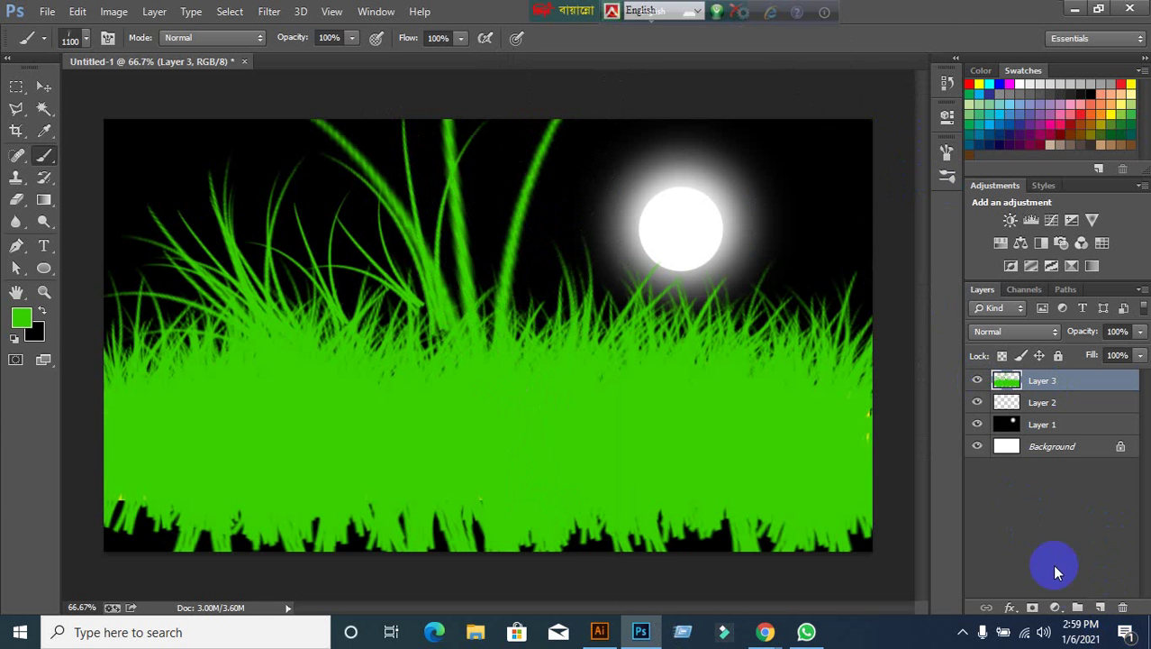
pyautogui.click(1123, 609)
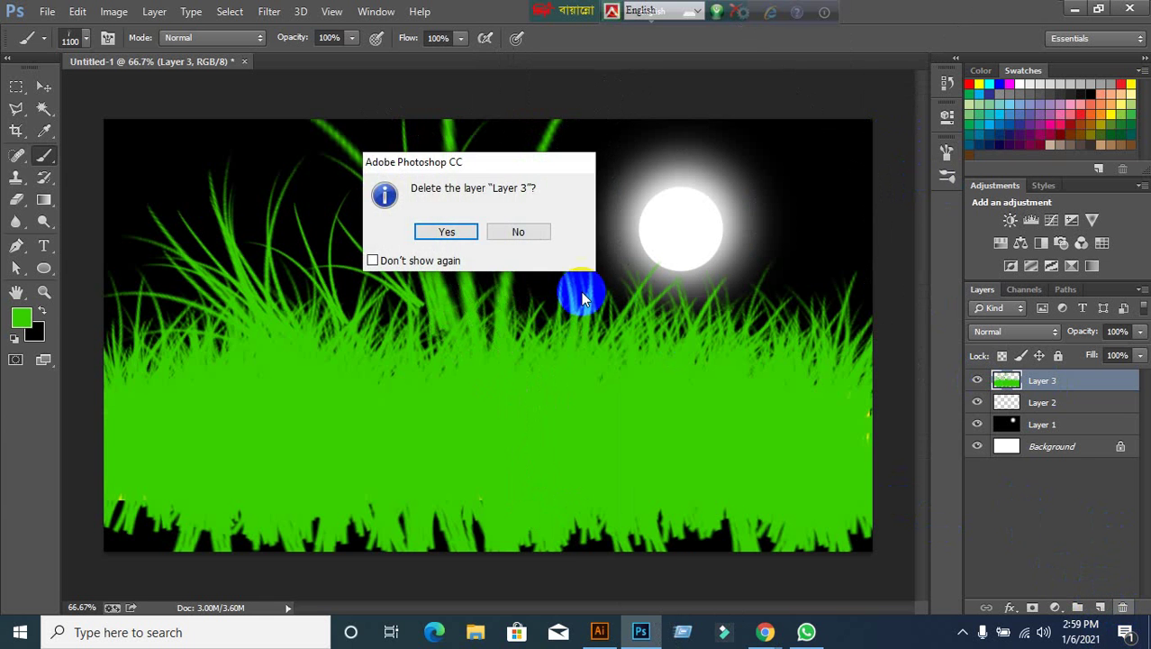
pyautogui.click(445, 231)
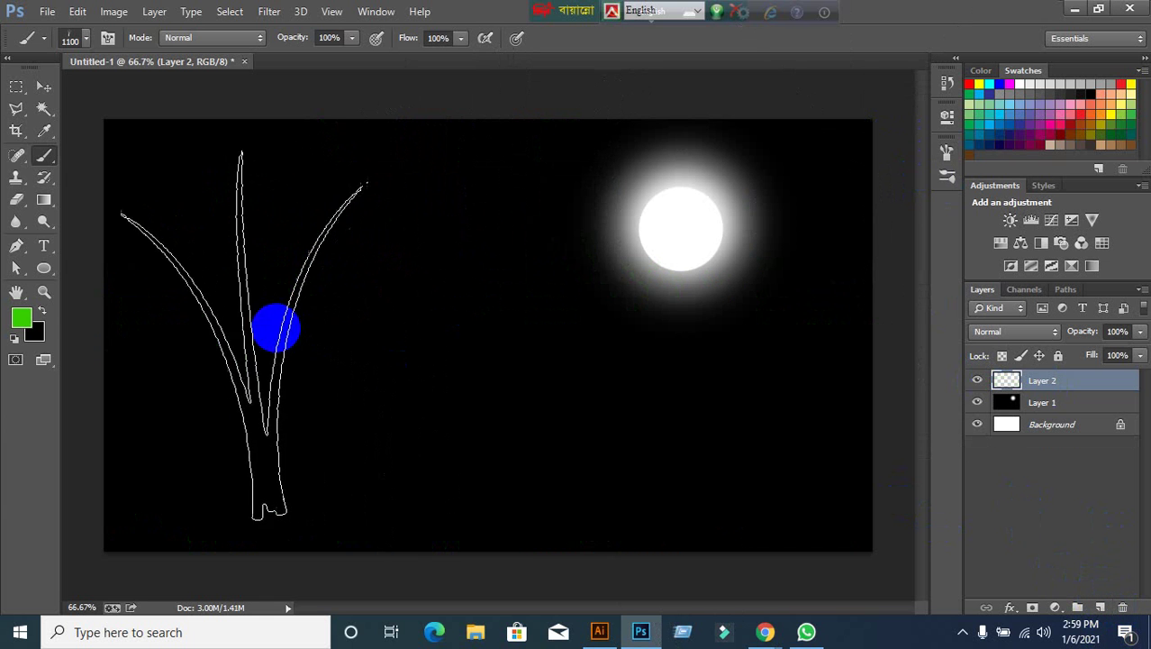
# Paint large test grass across the night scene, before and after turning Scattering on and Shape Dynamics off for the brush.
pyautogui.moveTo(275, 326)
pyautogui.mouseDown()
pyautogui.moveTo(488, 340)
pyautogui.moveTo(725, 332)
pyautogui.moveTo(209, 328)
pyautogui.moveTo(669, 344)
pyautogui.moveTo(692, 366)
pyautogui.mouseUp()
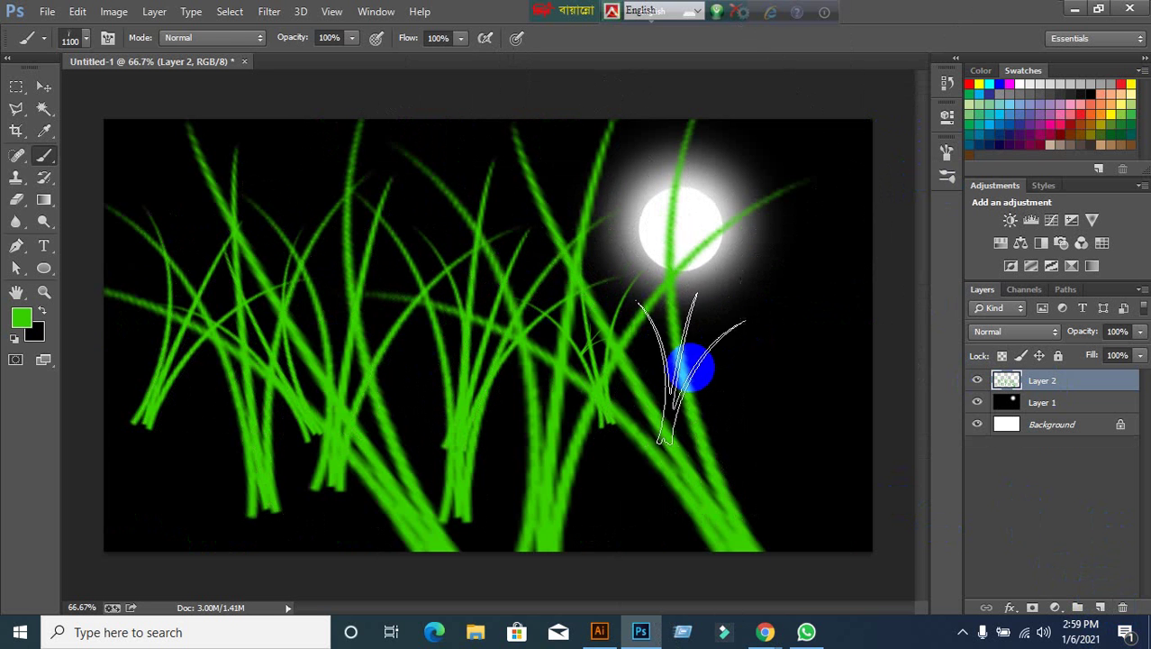
pyautogui.click(107, 37)
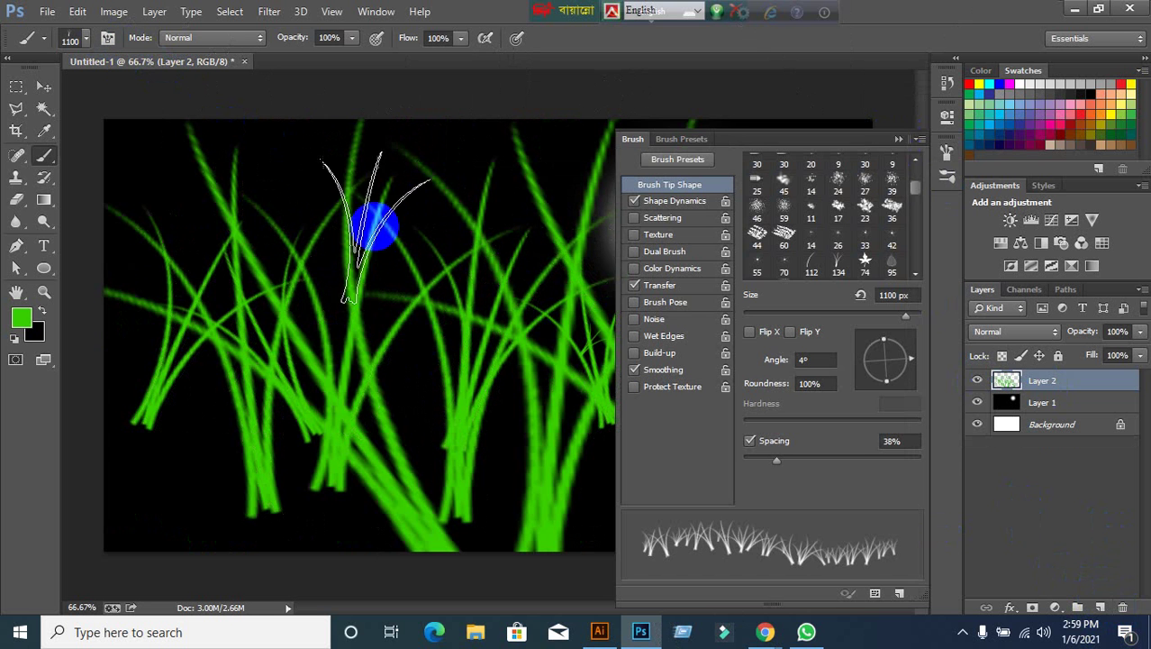
pyautogui.click(635, 218)
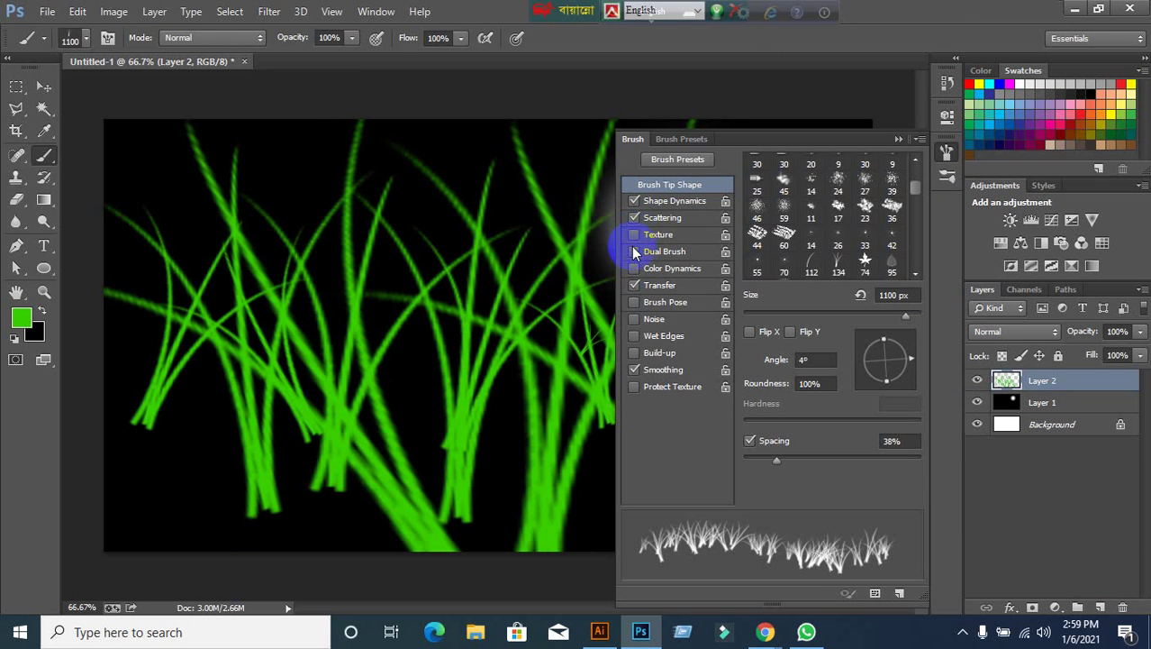
pyautogui.click(634, 268)
pyautogui.click(634, 201)
pyautogui.moveTo(271, 216)
pyautogui.mouseDown()
pyautogui.moveTo(385, 253)
pyautogui.moveTo(594, 268)
pyautogui.mouseUp()
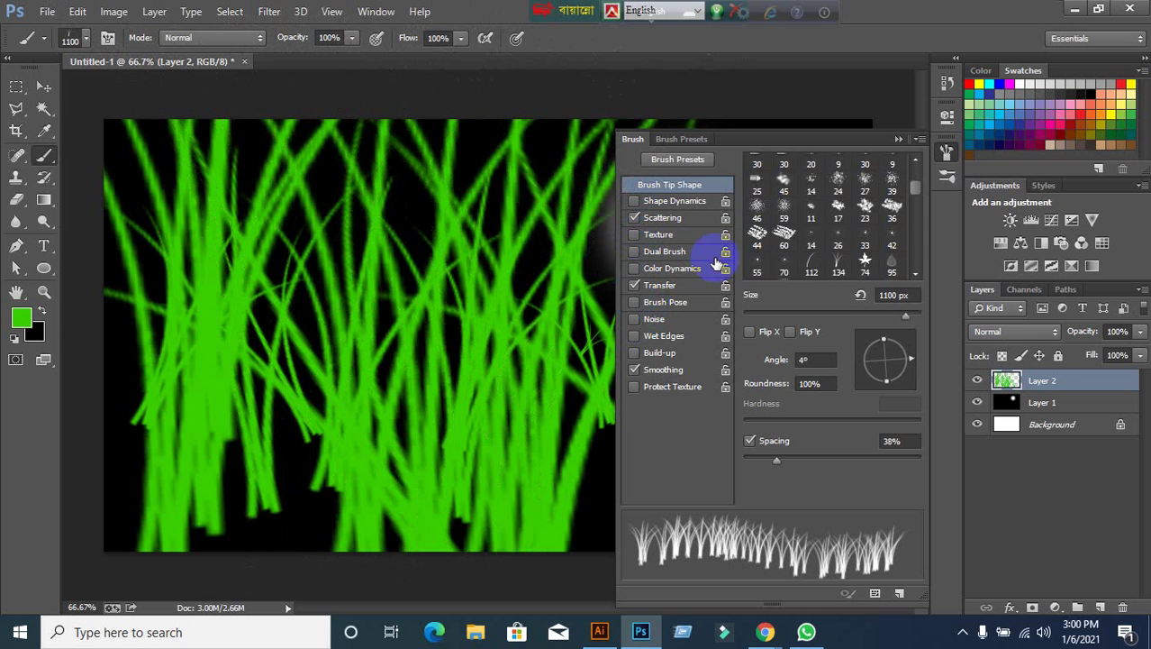
pyautogui.click(898, 141)
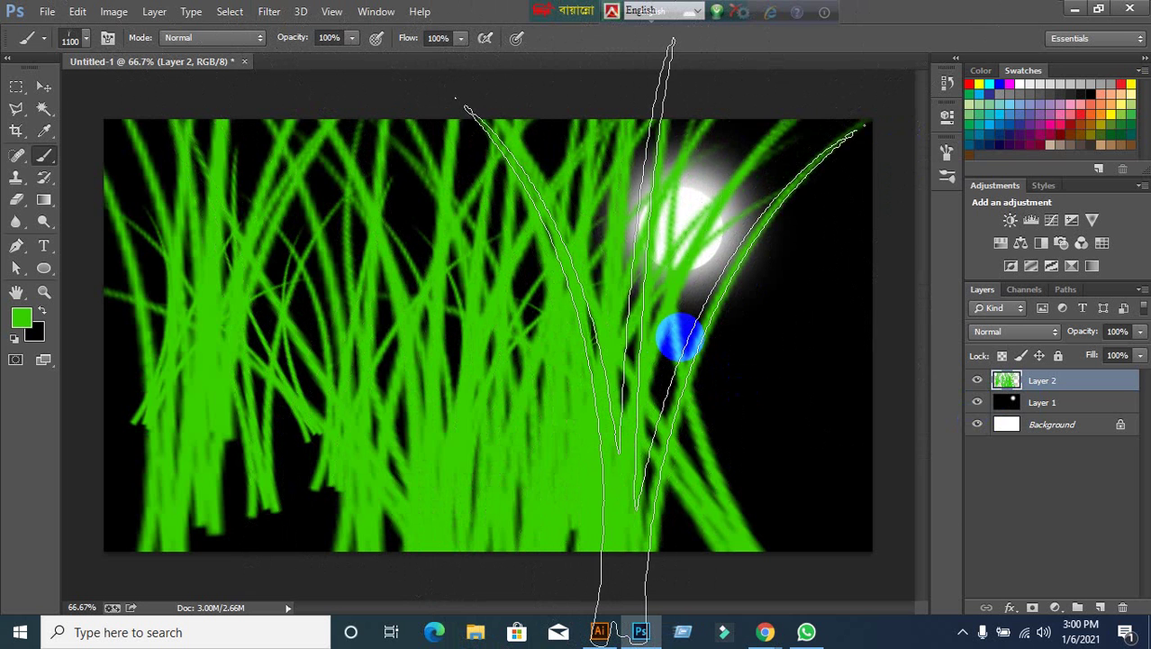
# Undo the large test grass strokes on Layer 2, keeping the dense grass layer deleted.
pyautogui.hotkey('ctrl', 'alt', 'z')
pyautogui.hotkey('ctrl', 'alt', 'z')
pyautogui.hotkey('ctrl', 'alt', 'z')
pyautogui.hotkey('ctrl', 'alt', 'z')
pyautogui.hotkey('ctrl', 'alt', 'z')
pyautogui.hotkey('ctrl', 'alt', 'z')
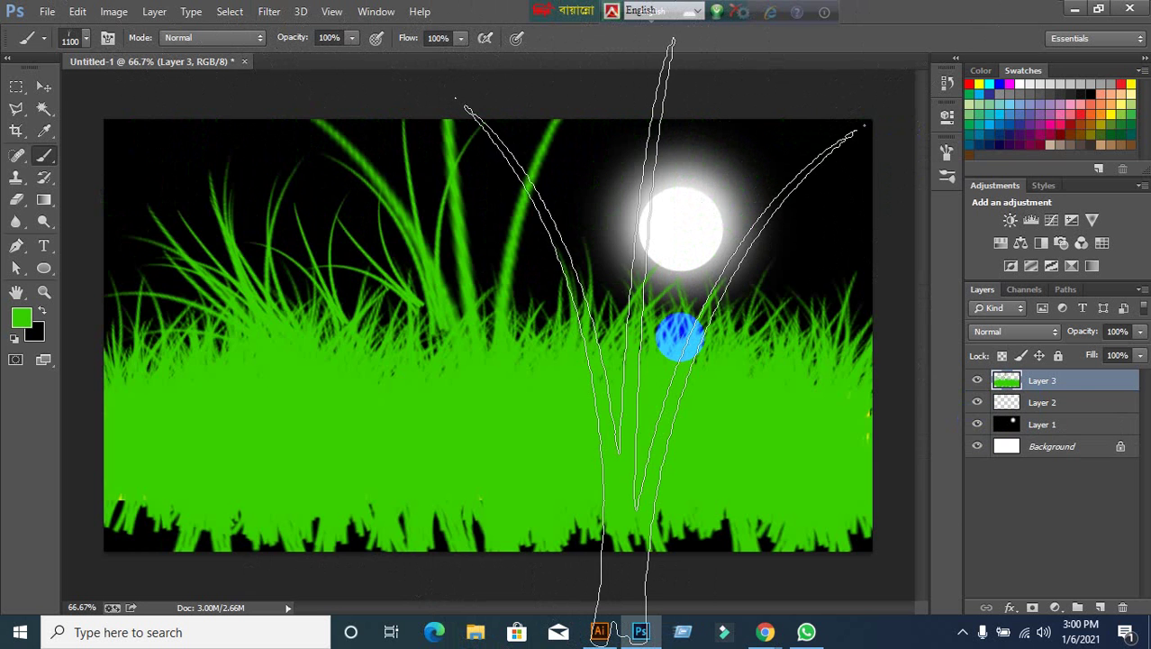
pyautogui.hotkey('ctrl', 'alt', 'z')
pyautogui.hotkey('ctrl', 'alt', 'z')
pyautogui.hotkey('ctrl', 'alt', 'z')
pyautogui.hotkey('ctrl', 'alt', 'z')
pyautogui.hotkey('ctrl', 'alt', 'z')
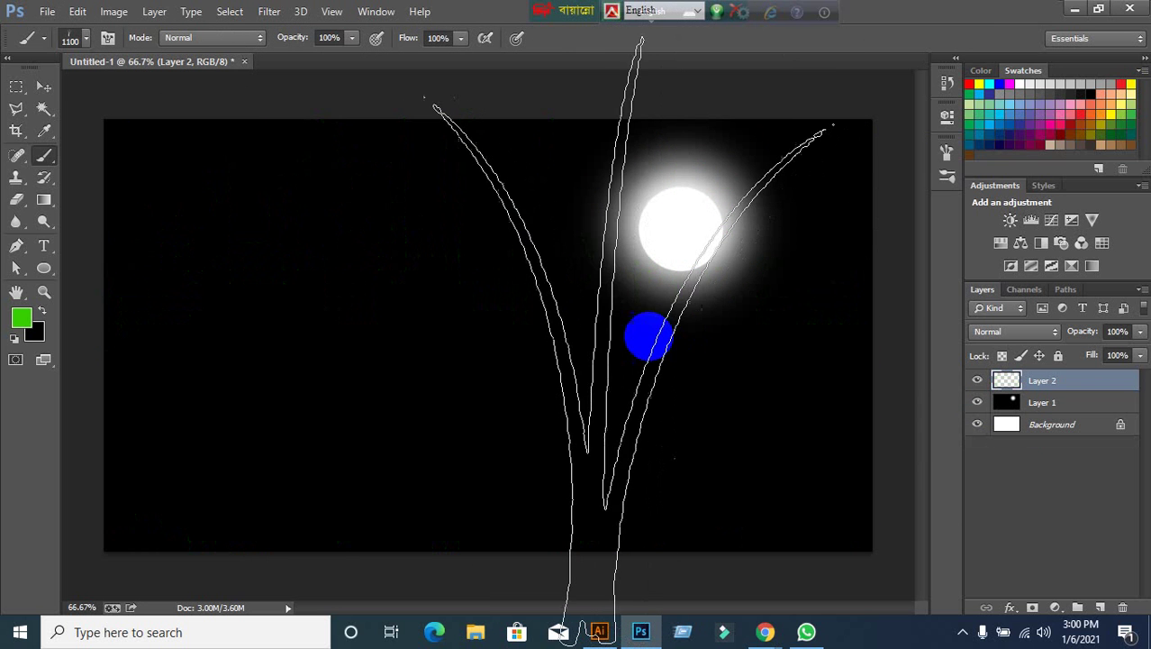
# Reduce the grass brush size to 300 px.
pyautogui.press('[')
pyautogui.press('[')
pyautogui.press('[')
pyautogui.press('[')
pyautogui.press('[')
pyautogui.press('[')
pyautogui.press('[')
pyautogui.hotkey('ctrl', 'alt', 'z')
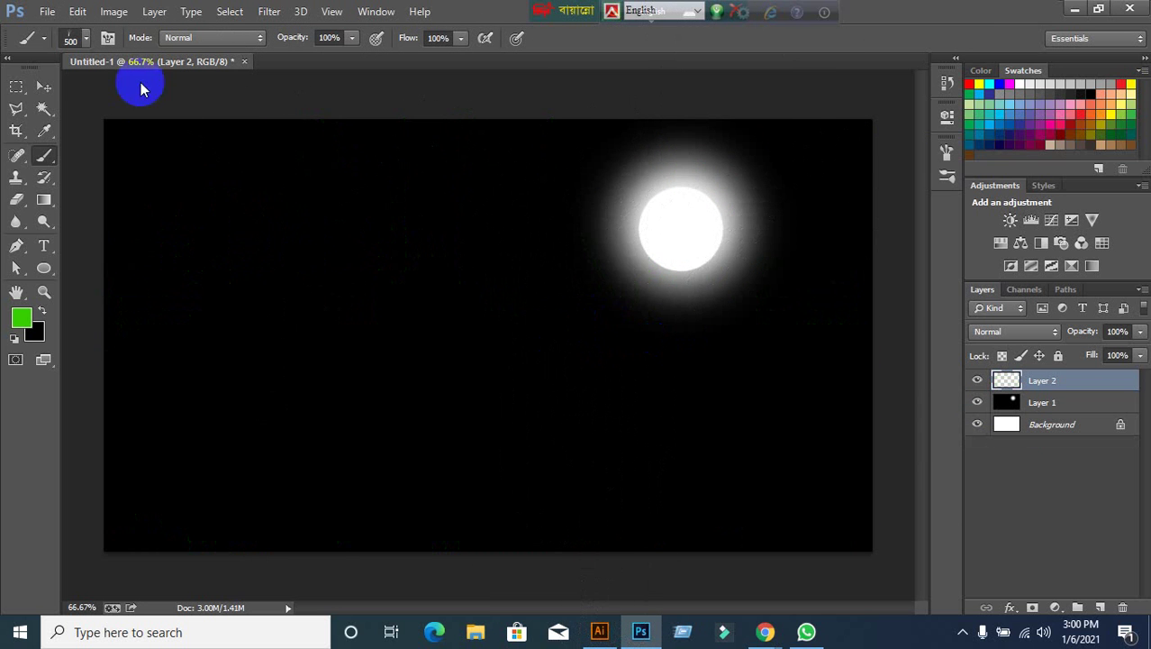
# Turn on the brush's Shape Dynamics to inspect its jitter settings and stroke preview, and turn it off again.
pyautogui.click(107, 43)
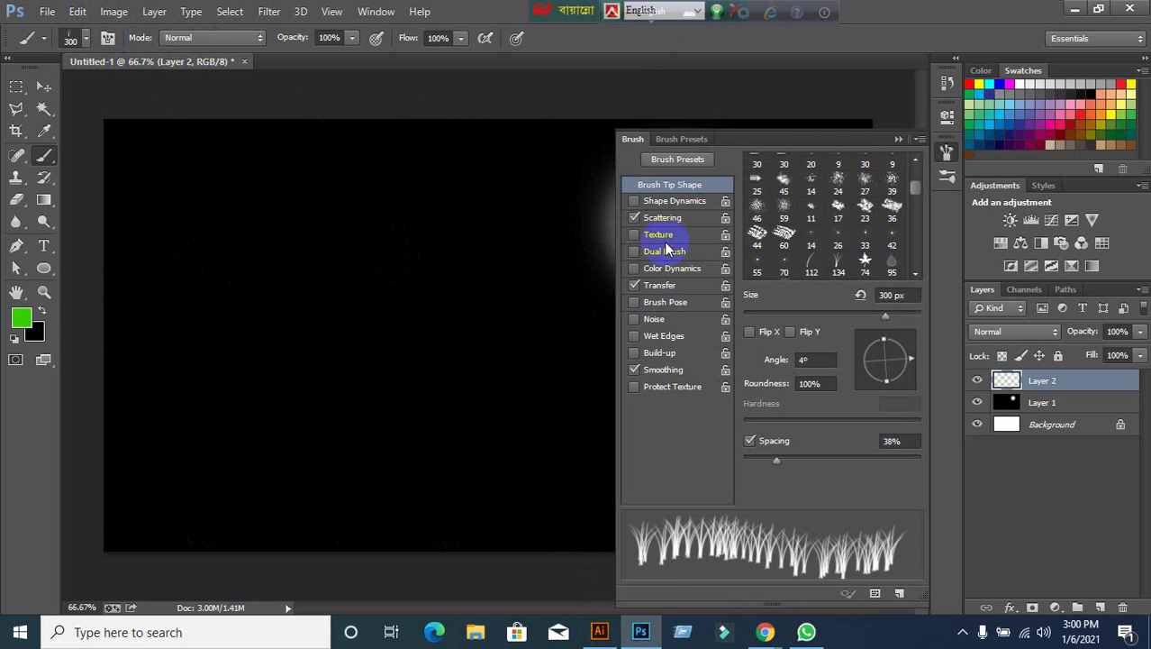
pyautogui.click(634, 200)
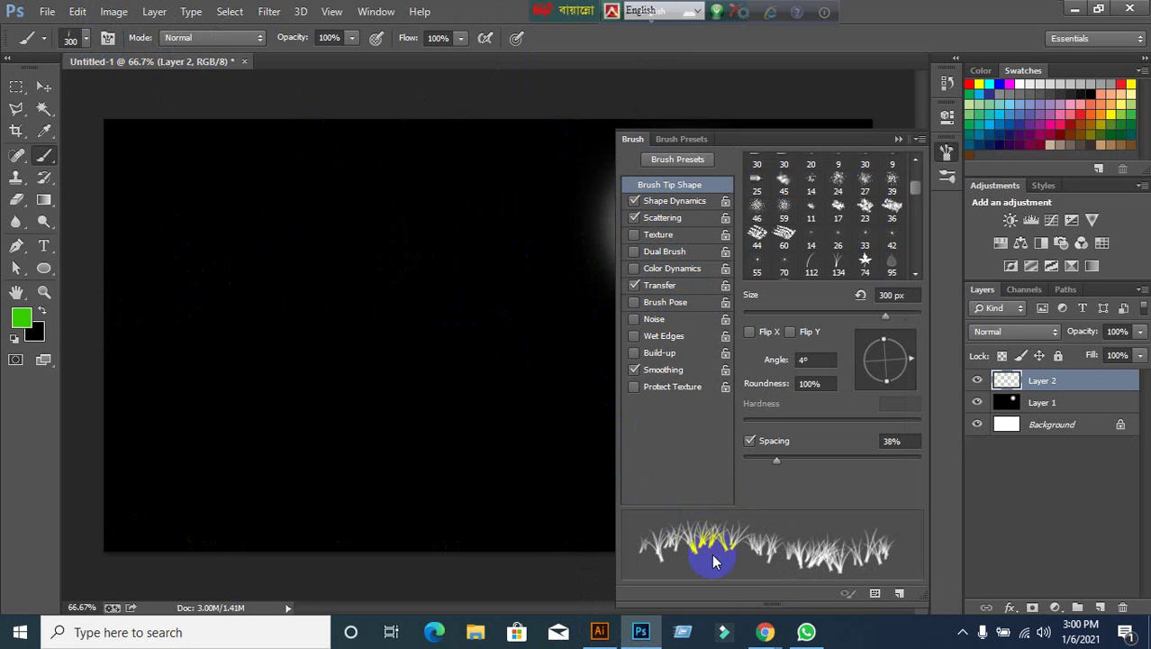
pyautogui.click(646, 203)
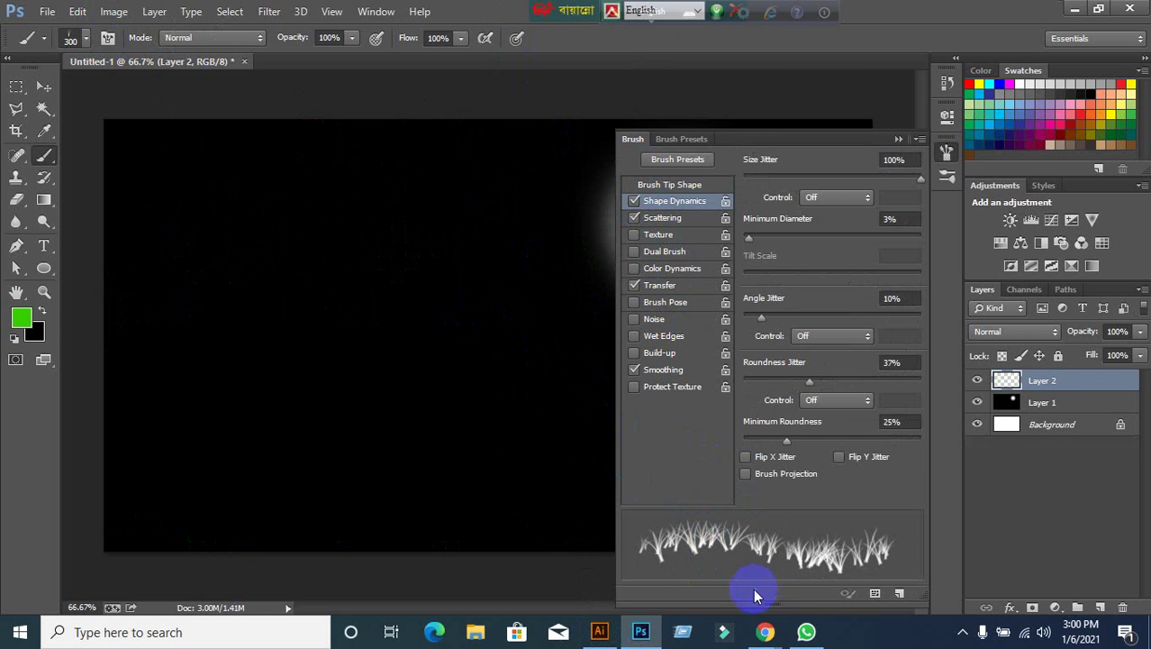
pyautogui.click(634, 201)
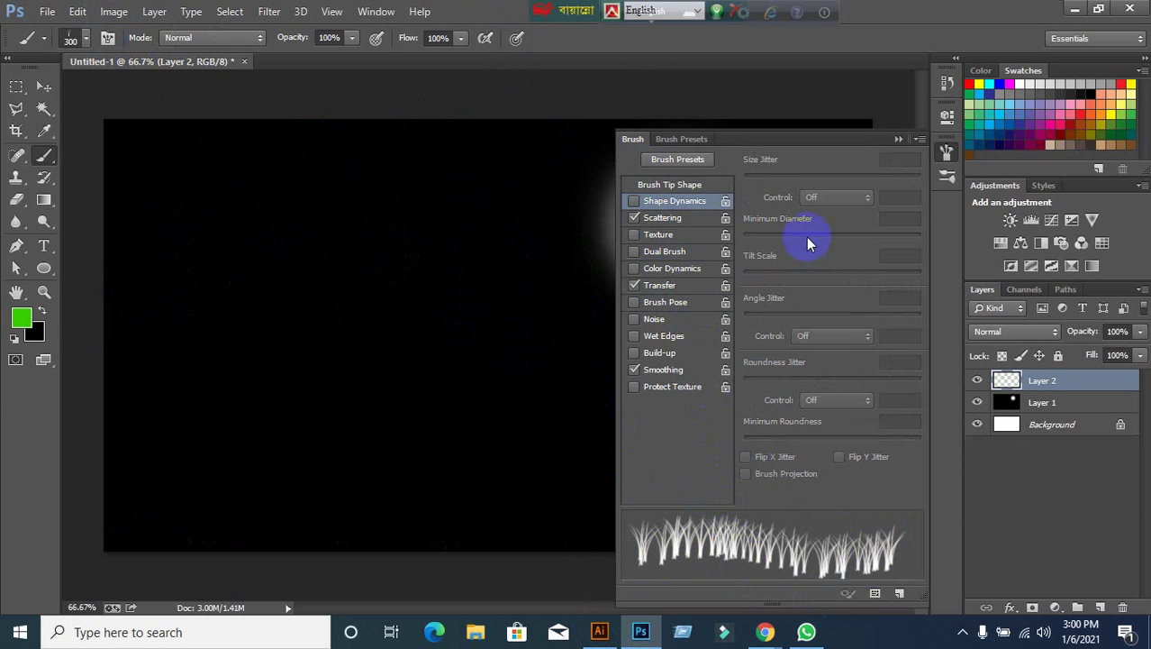
pyautogui.click(897, 142)
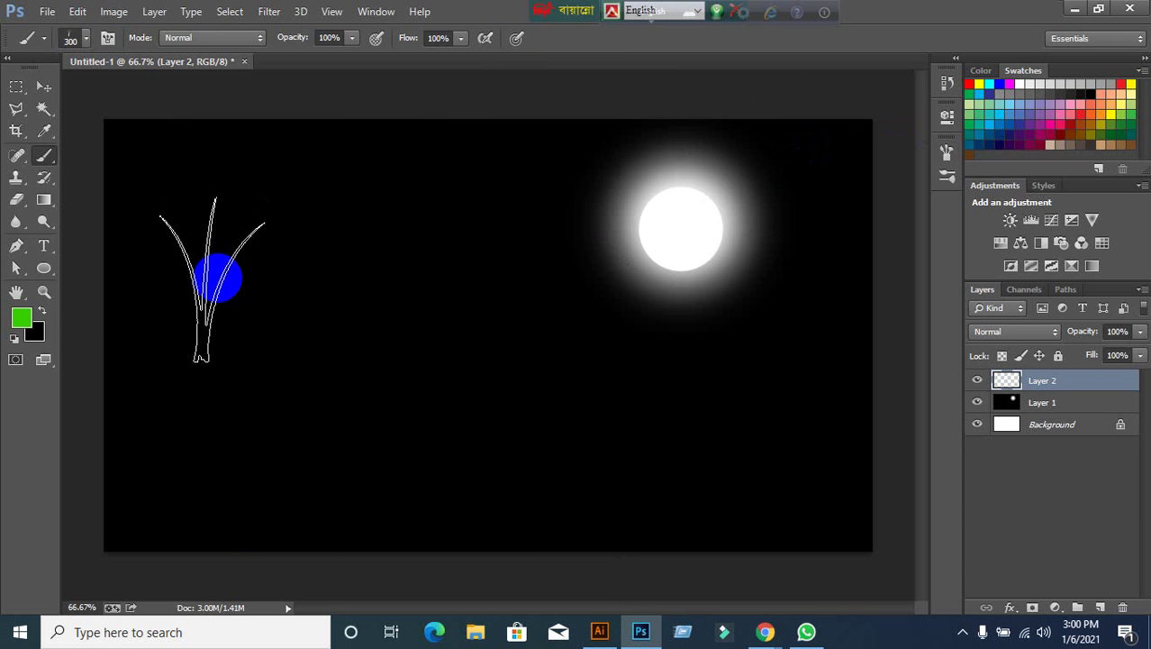
# Paint overlapping rows of green grass clumps across Layer 2 with the 300 px brush, and delete that layer.
pyautogui.moveTo(216, 278); pyautogui.dragTo(549, 306)
pyautogui.moveTo(225, 333)
pyautogui.mouseDown()
pyautogui.moveTo(380, 321)
pyautogui.moveTo(655, 334)
pyautogui.moveTo(689, 320)
pyautogui.mouseUp()
pyautogui.moveTo(369, 383); pyautogui.dragTo(660, 378)
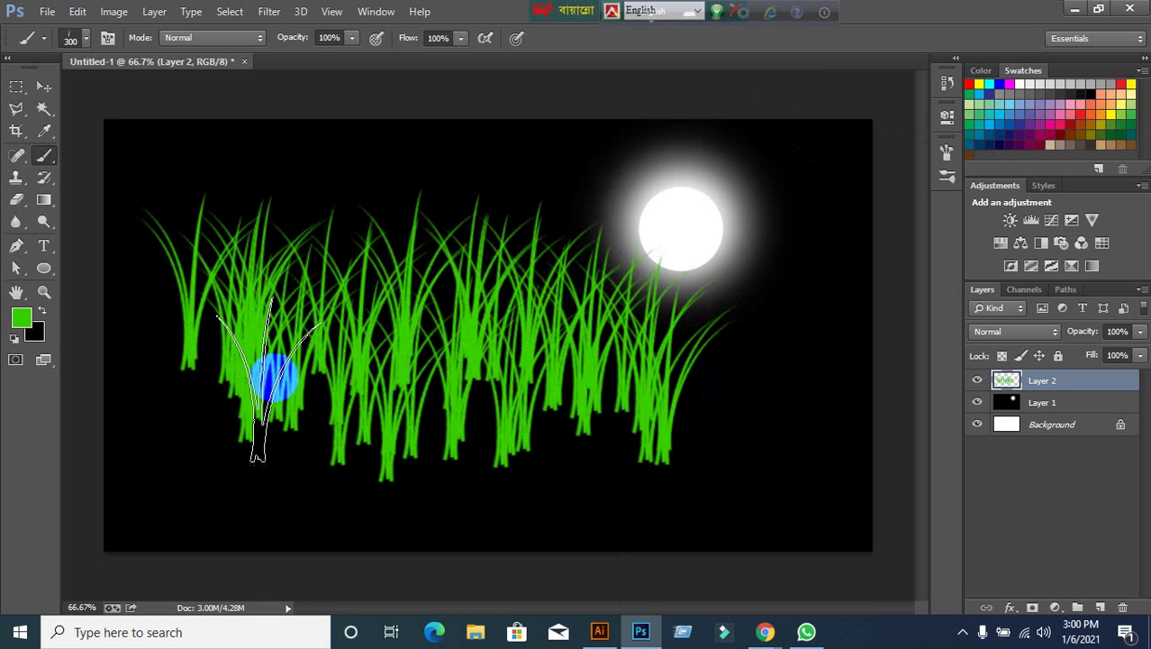
pyautogui.moveTo(270, 384); pyautogui.dragTo(695, 387)
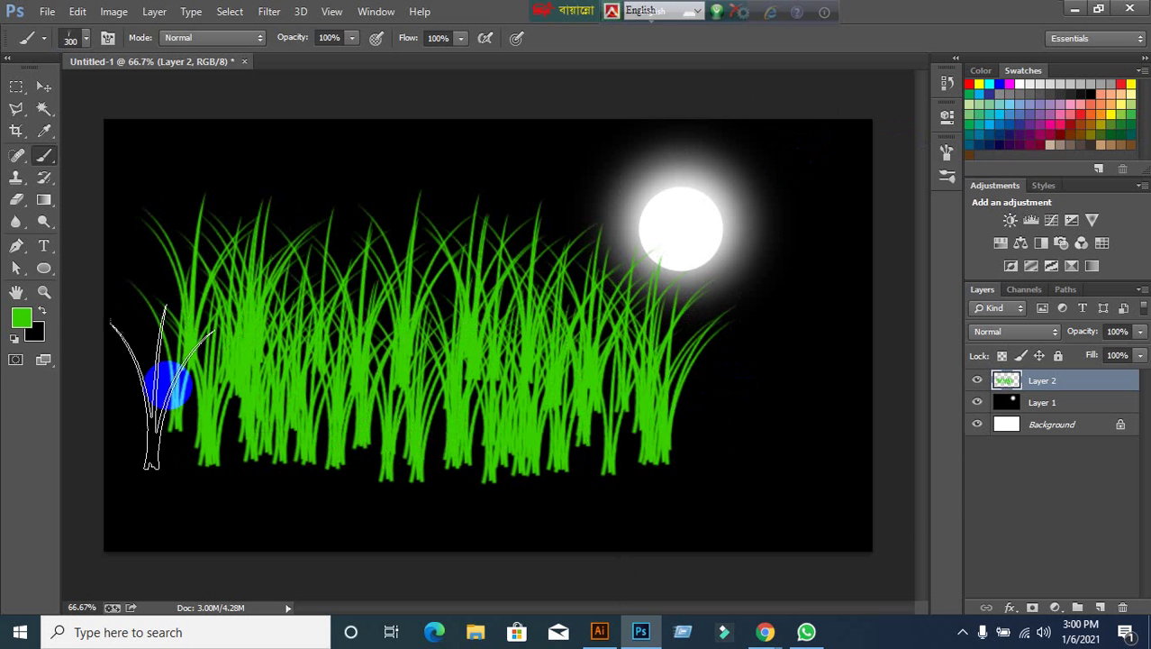
pyautogui.click(1132, 612)
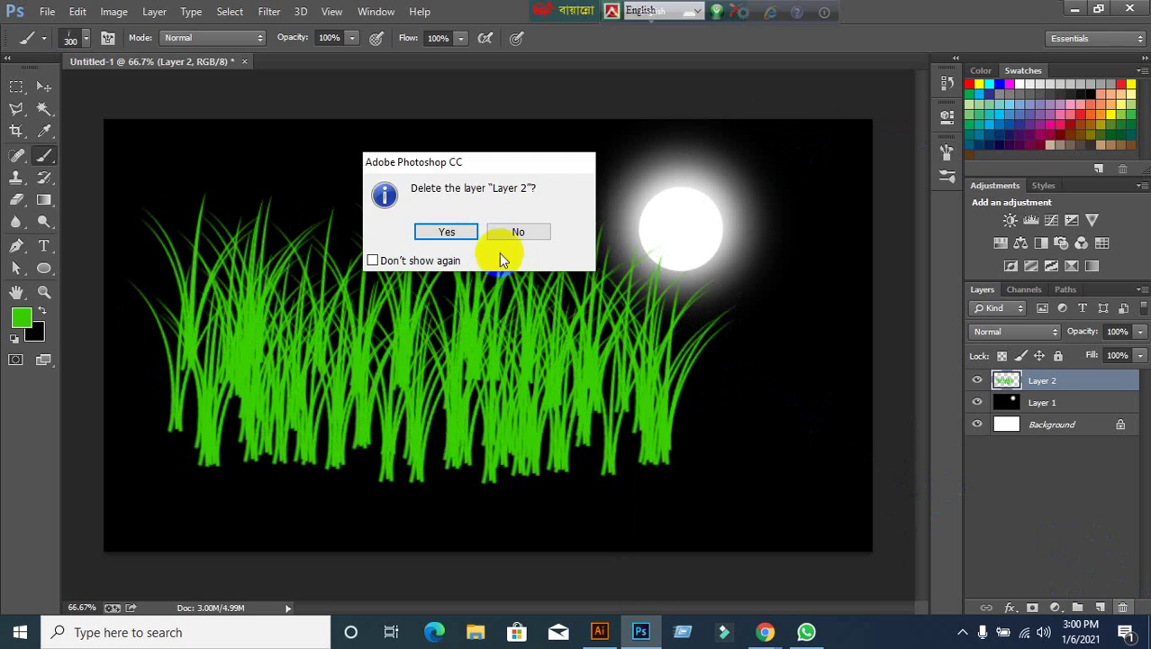
pyautogui.click(475, 232)
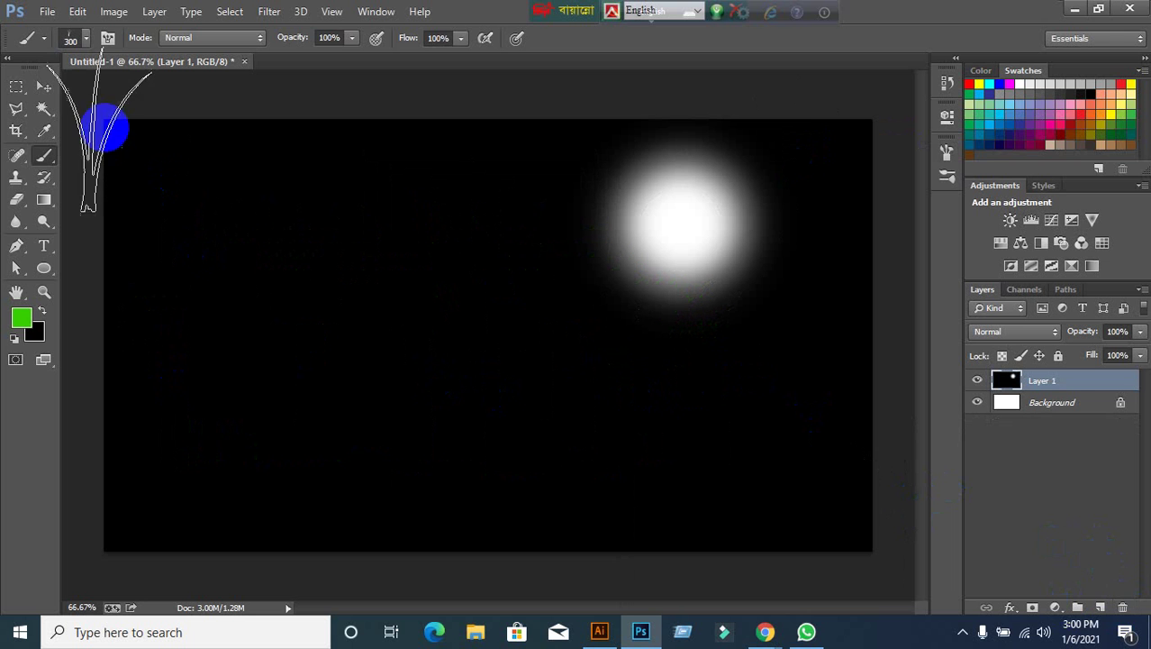
# Select a full-width rectangular band across the lower part of the canvas, fill it with yellow on a new layer, and deselect it.
pyautogui.click(16, 86)
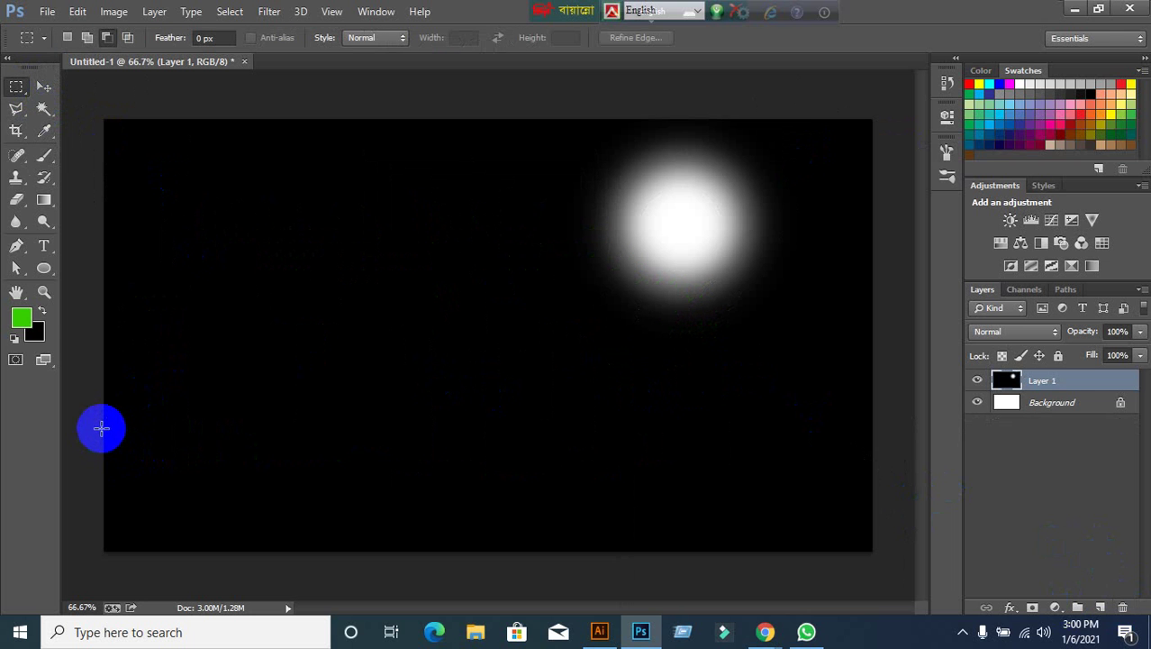
pyautogui.moveTo(104, 410); pyautogui.dragTo(882, 534)
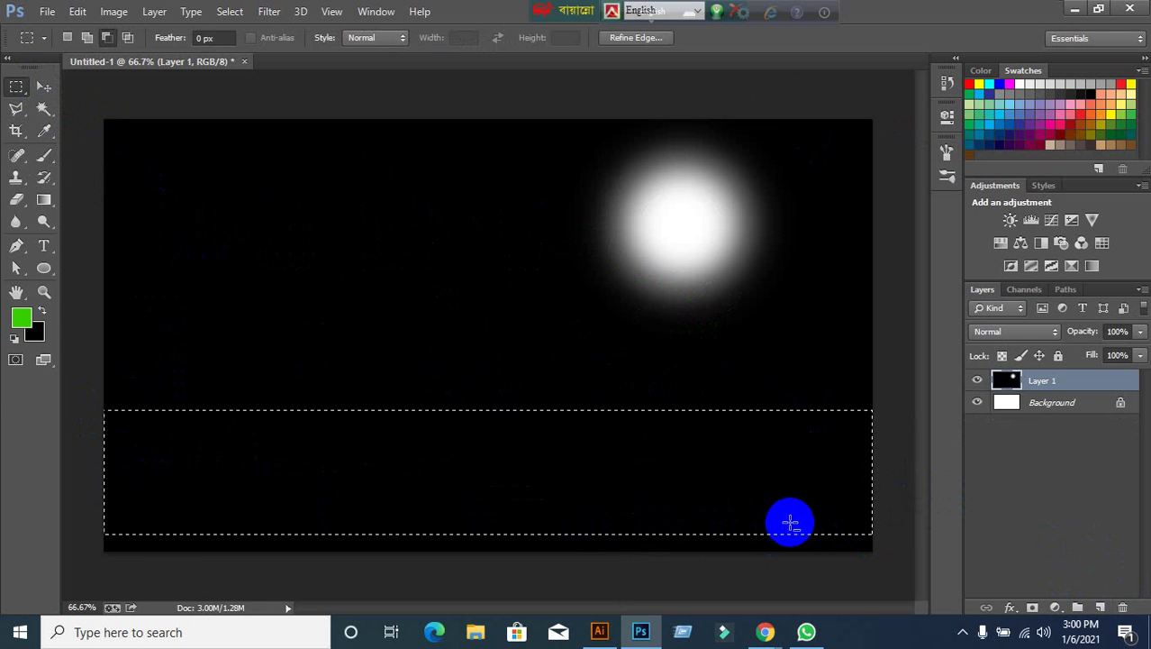
pyautogui.click(1101, 608)
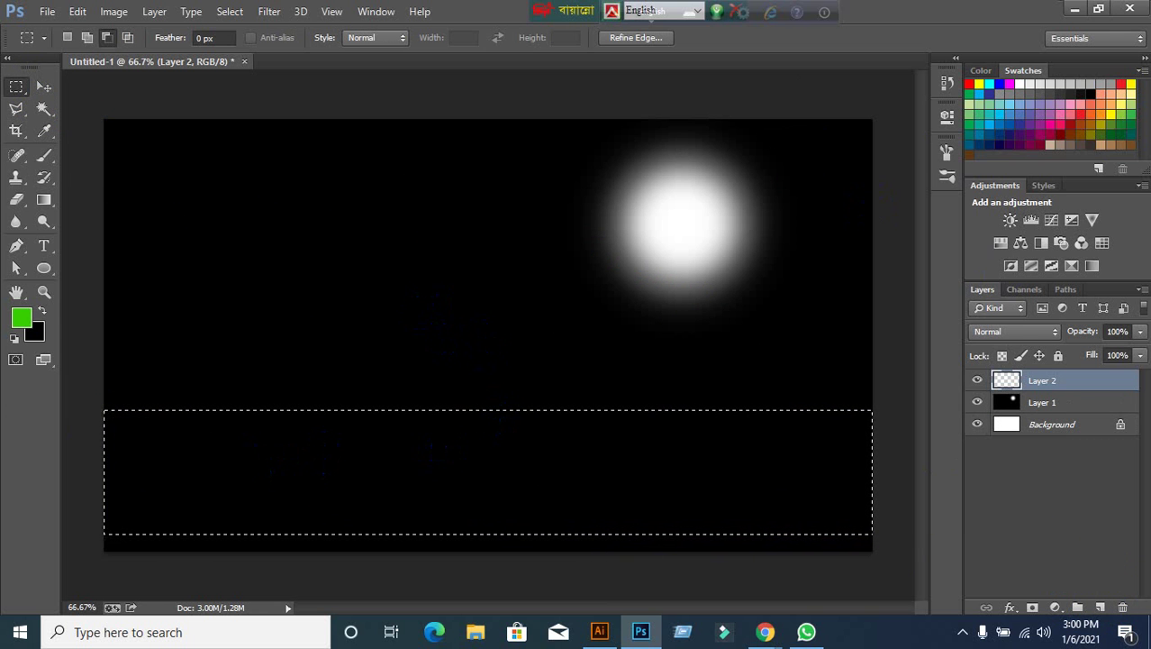
pyautogui.click(1118, 110)
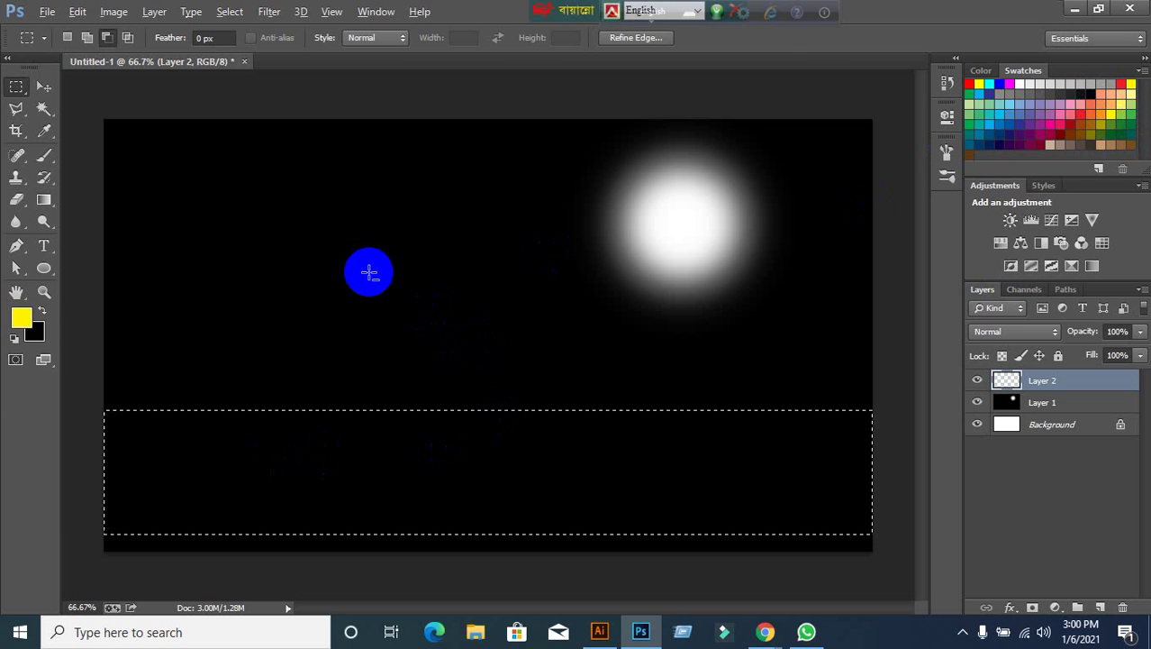
pyautogui.hotkey('alt', 'BackSpace')
pyautogui.hotkey('ctrl', 'd')
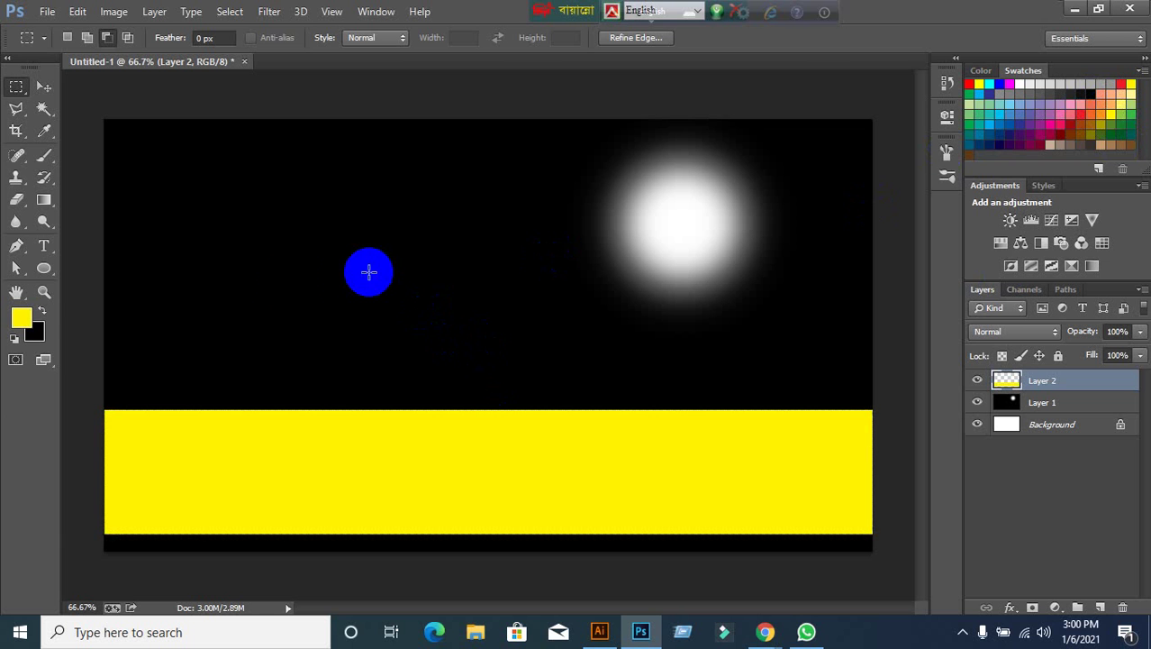
# Paint overlapping green grass clumps with the 300 px grass brush along the yellow band's upper edge on a new layer.
pyautogui.click(45, 163)
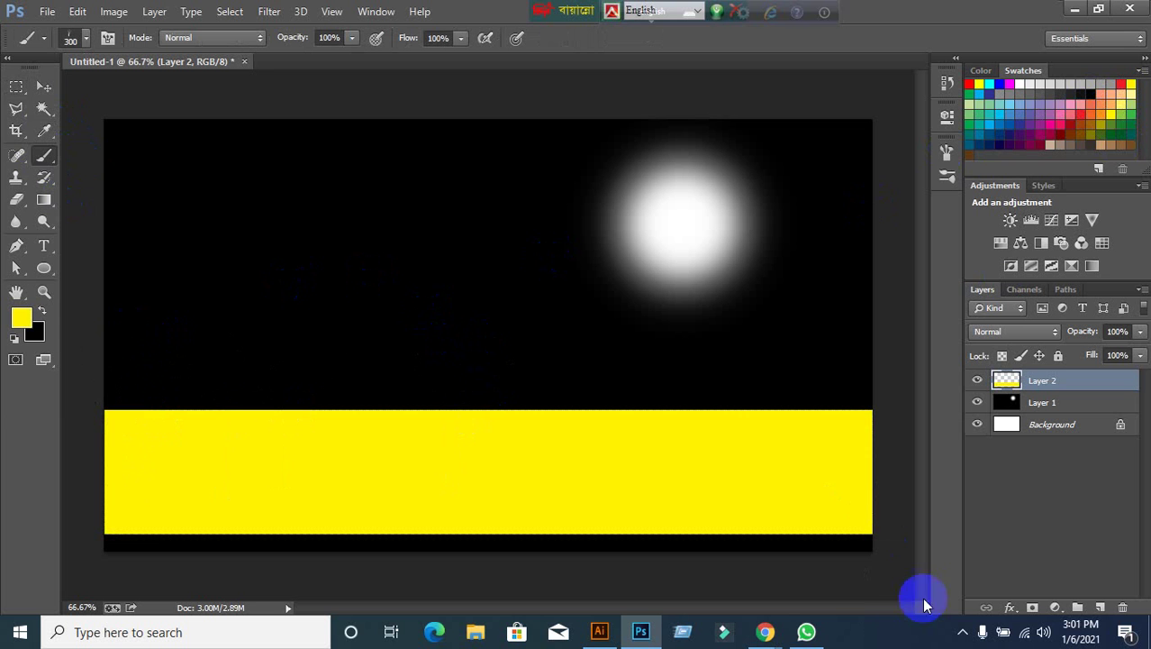
pyautogui.click(1101, 603)
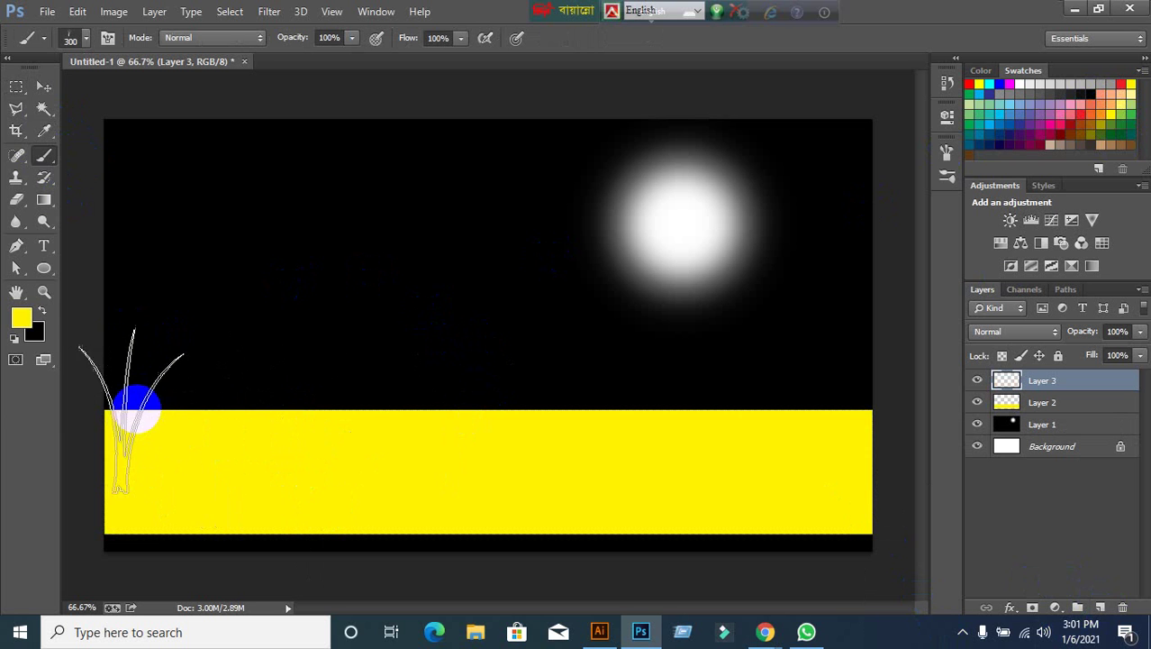
pyautogui.moveTo(123, 409)
pyautogui.mouseDown()
pyautogui.moveTo(120, 393)
pyautogui.moveTo(504, 411)
pyautogui.moveTo(501, 435)
pyautogui.mouseUp()
pyautogui.hotkey('ctrl', 'z')
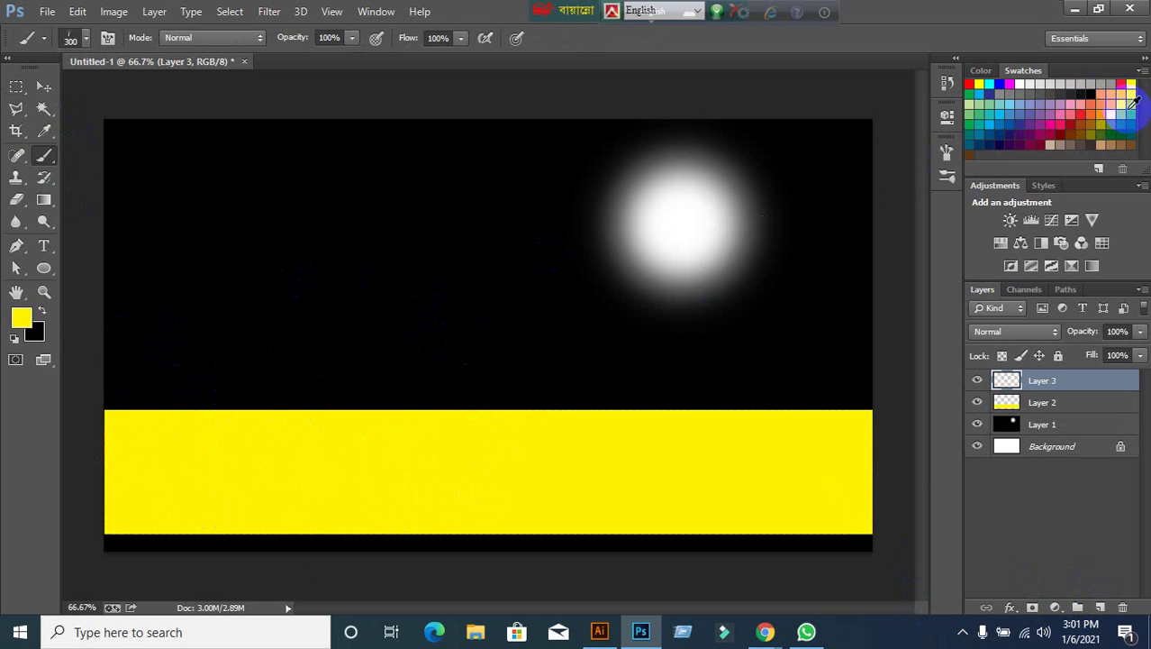
pyautogui.click(1126, 109)
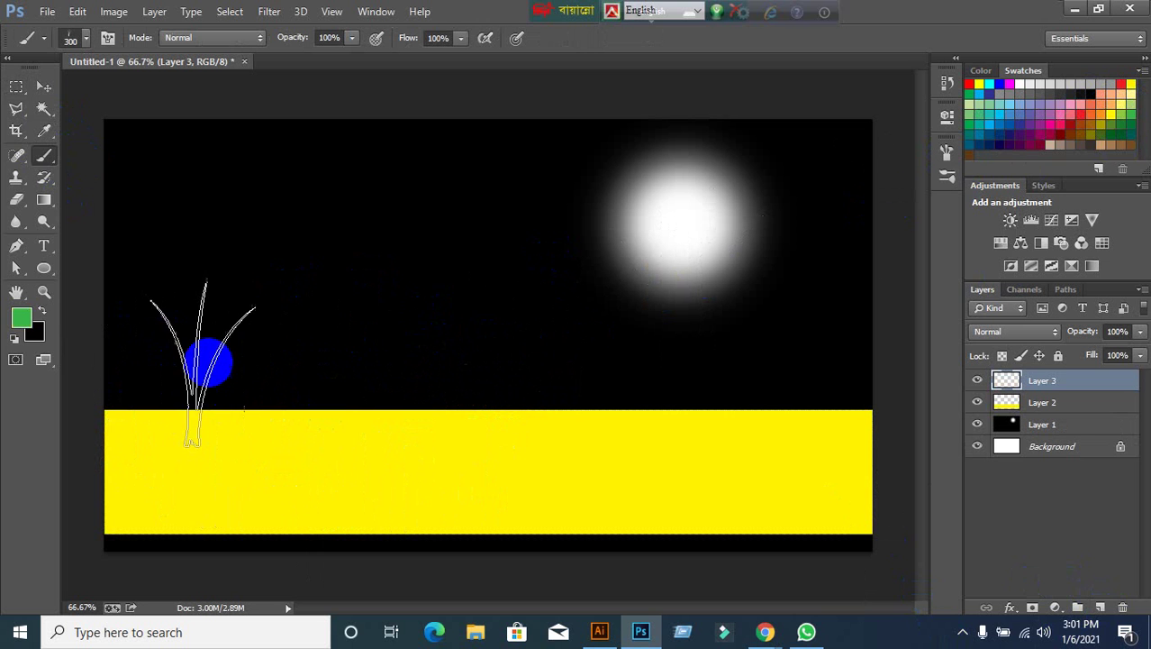
pyautogui.moveTo(135, 391)
pyautogui.mouseDown()
pyautogui.moveTo(377, 382)
pyautogui.moveTo(346, 380)
pyautogui.mouseUp()
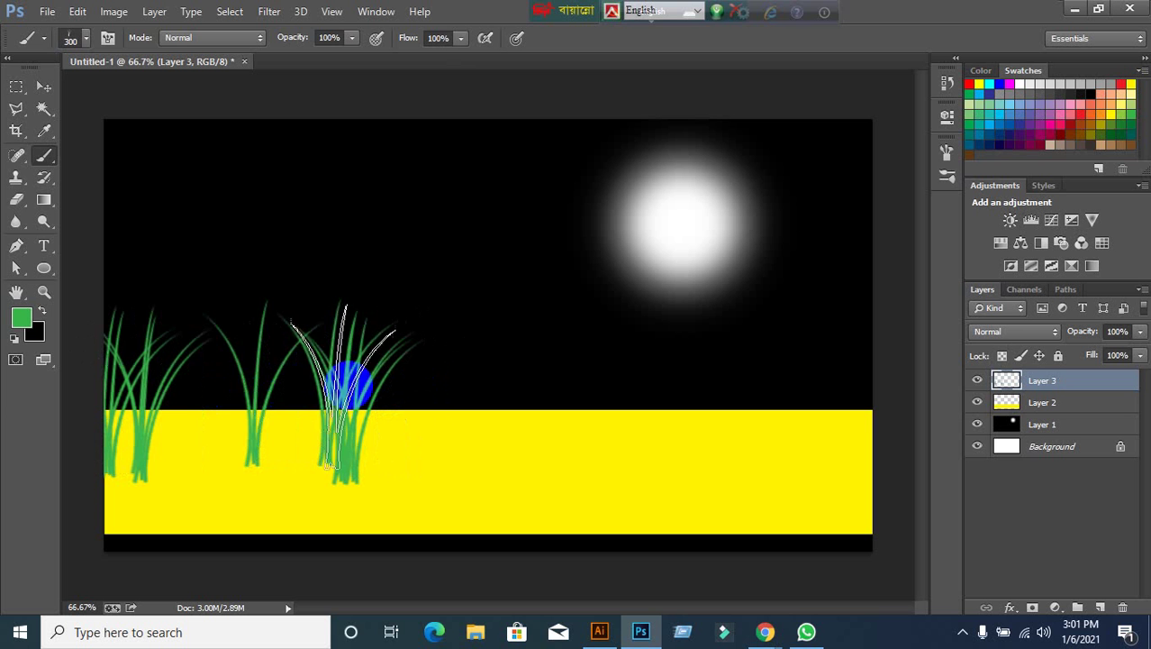
pyautogui.moveTo(226, 396)
pyautogui.mouseDown()
pyautogui.moveTo(473, 388)
pyautogui.moveTo(712, 399)
pyautogui.moveTo(859, 387)
pyautogui.moveTo(681, 386)
pyautogui.mouseUp()
pyautogui.moveTo(535, 382)
pyautogui.mouseDown()
pyautogui.moveTo(439, 371)
pyautogui.moveTo(206, 382)
pyautogui.moveTo(149, 390)
pyautogui.moveTo(182, 395)
pyautogui.moveTo(119, 443)
pyautogui.moveTo(137, 404)
pyautogui.moveTo(369, 391)
pyautogui.moveTo(749, 405)
pyautogui.moveTo(709, 421)
pyautogui.moveTo(831, 422)
pyautogui.moveTo(513, 394)
pyautogui.moveTo(624, 396)
pyautogui.moveTo(69, 368)
pyautogui.moveTo(189, 464)
pyautogui.moveTo(85, 523)
pyautogui.mouseUp()
# Move the grass layer below the yellow band layer and back above it.
pyautogui.hotkey('ctrl', '[')
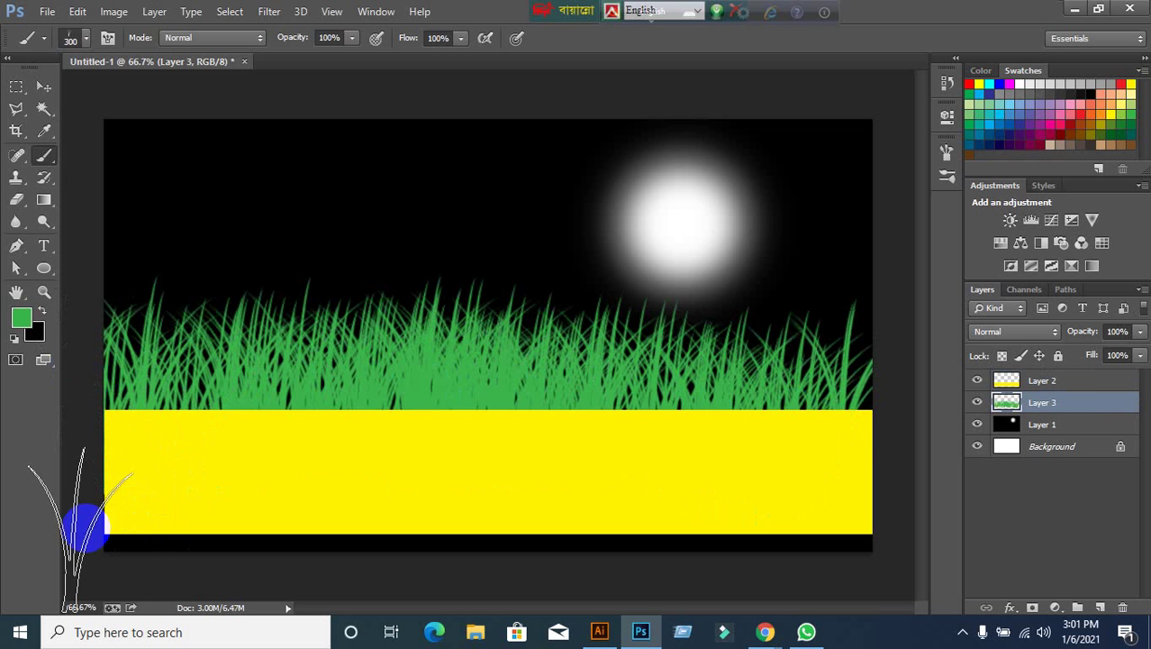
pyautogui.hotkey('ctrl', ']')
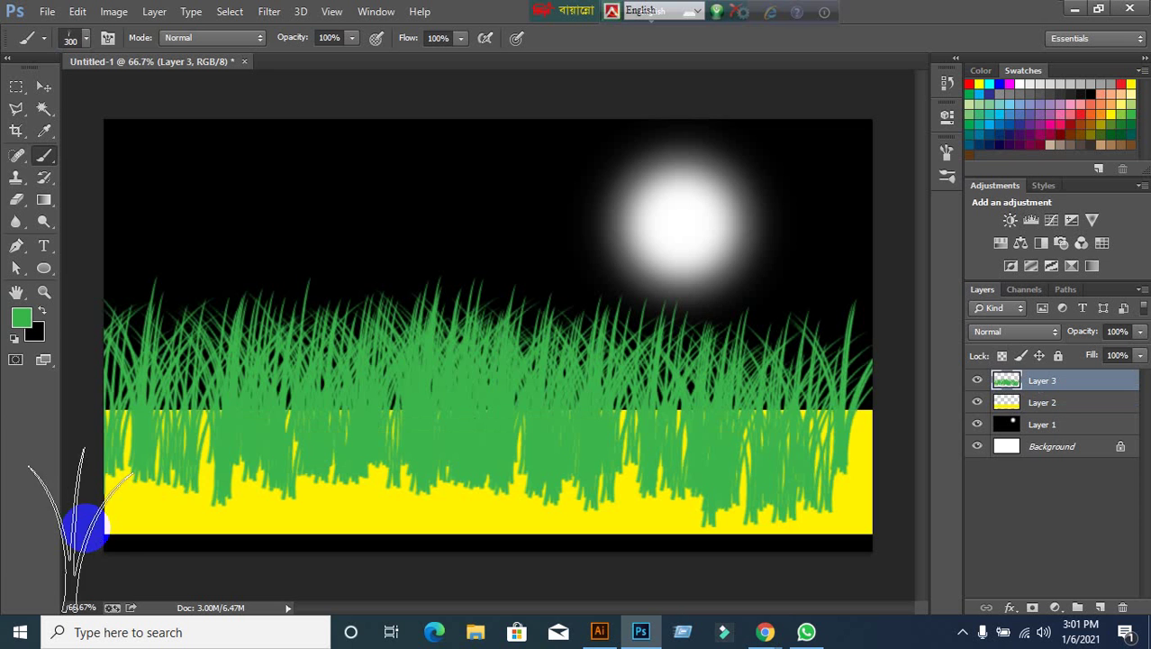
pyautogui.click(267, 399)
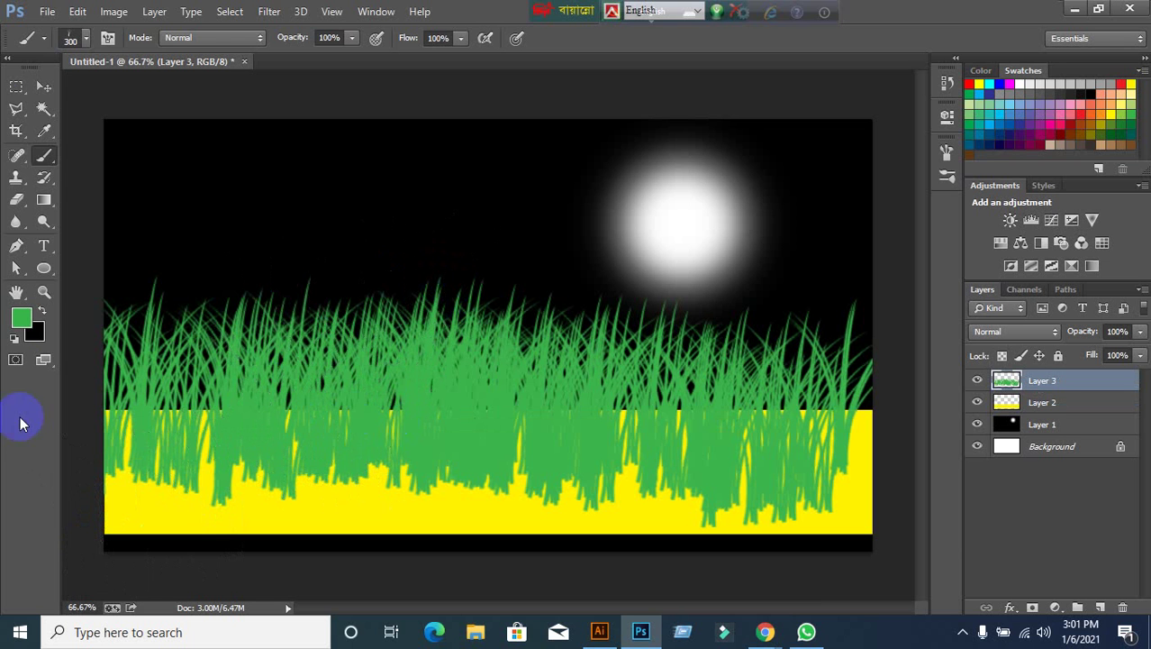
# Turn on Shape Dynamics for the grass brush, try angle jitters of 23% and 15%, and set the angle jitter to 4%.
pyautogui.click(43, 87)
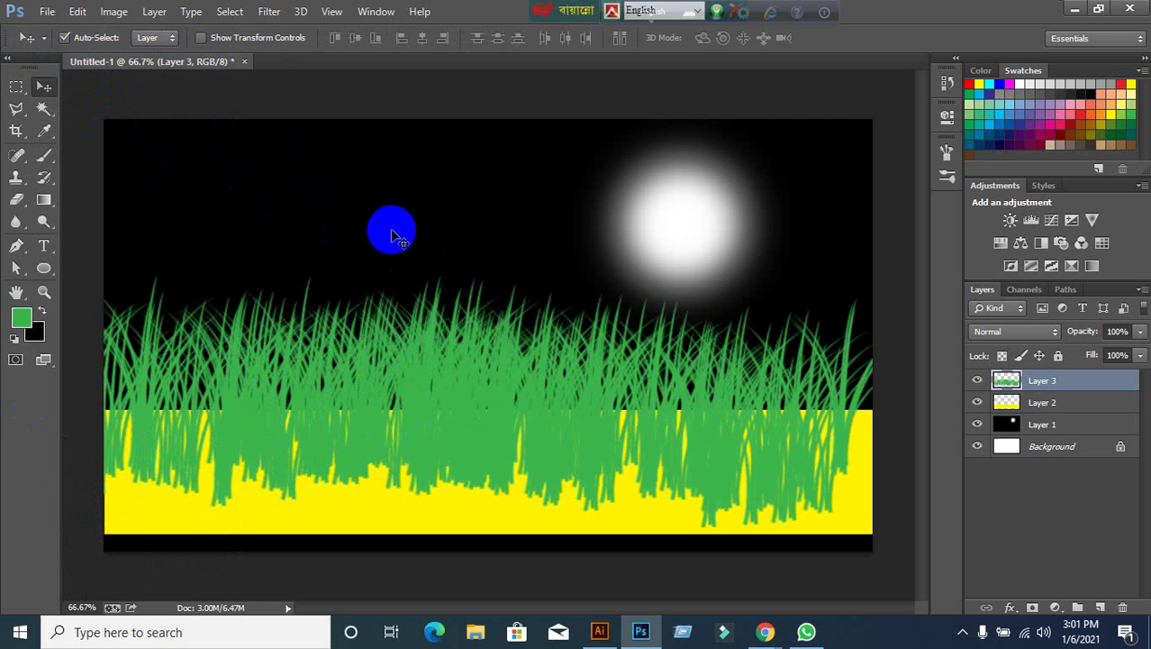
pyautogui.click(46, 157)
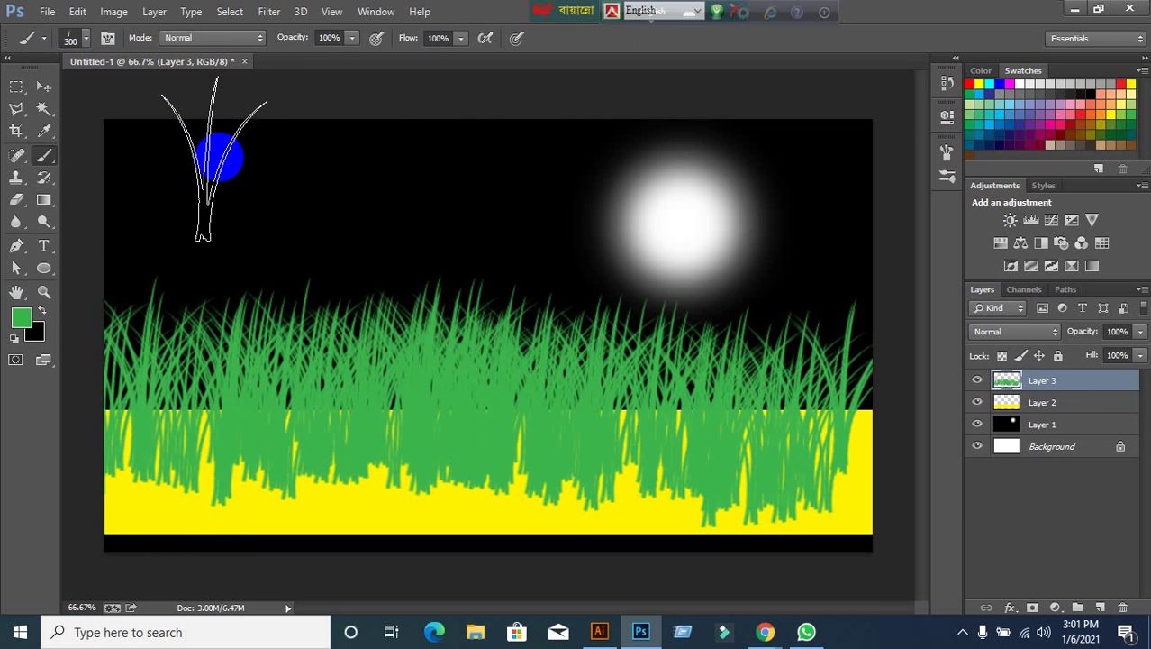
pyautogui.click(106, 40)
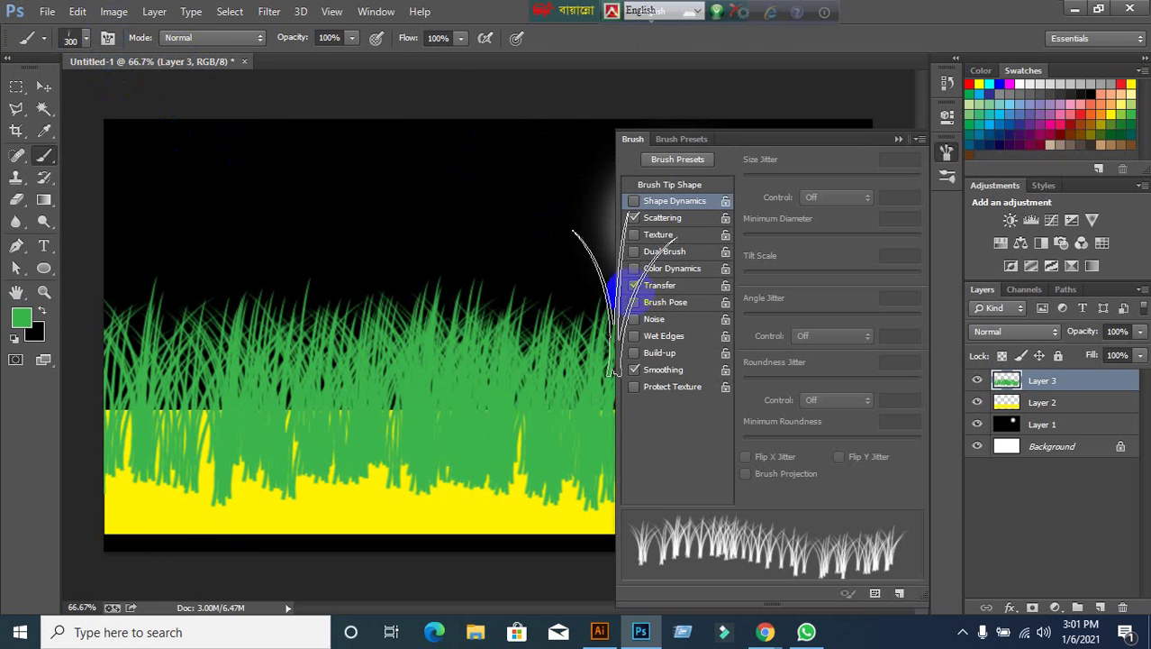
pyautogui.click(635, 201)
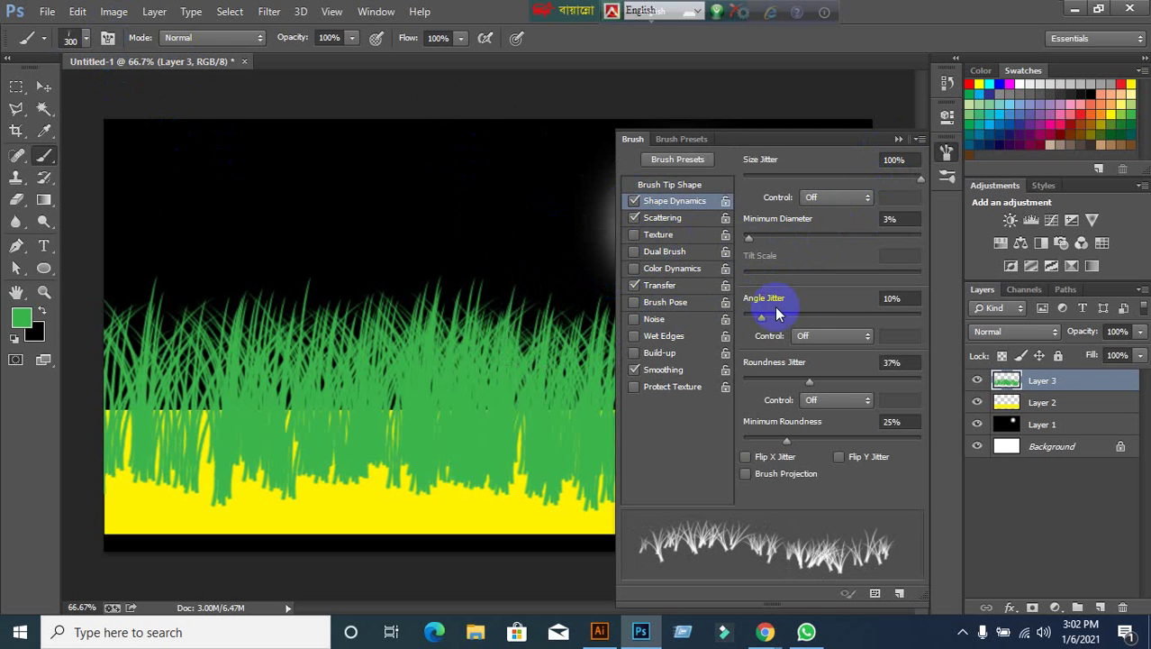
pyautogui.moveTo(761, 322); pyautogui.dragTo(788, 321)
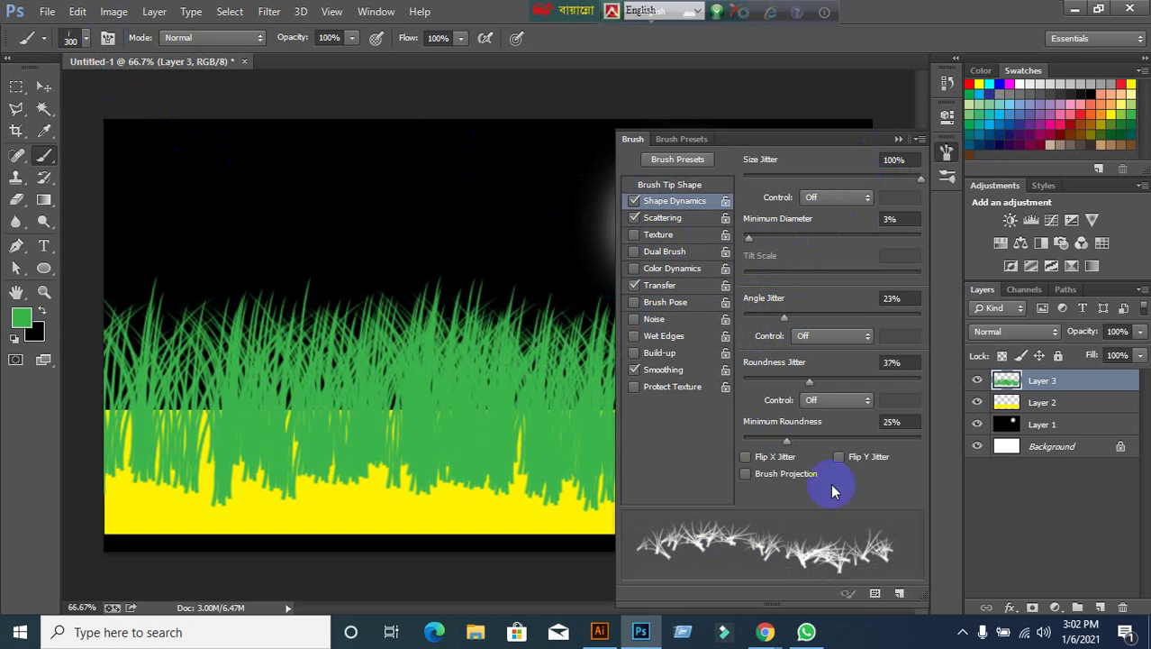
pyautogui.moveTo(782, 319)
pyautogui.mouseDown()
pyautogui.moveTo(751, 325)
pyautogui.moveTo(768, 327)
pyautogui.mouseUp()
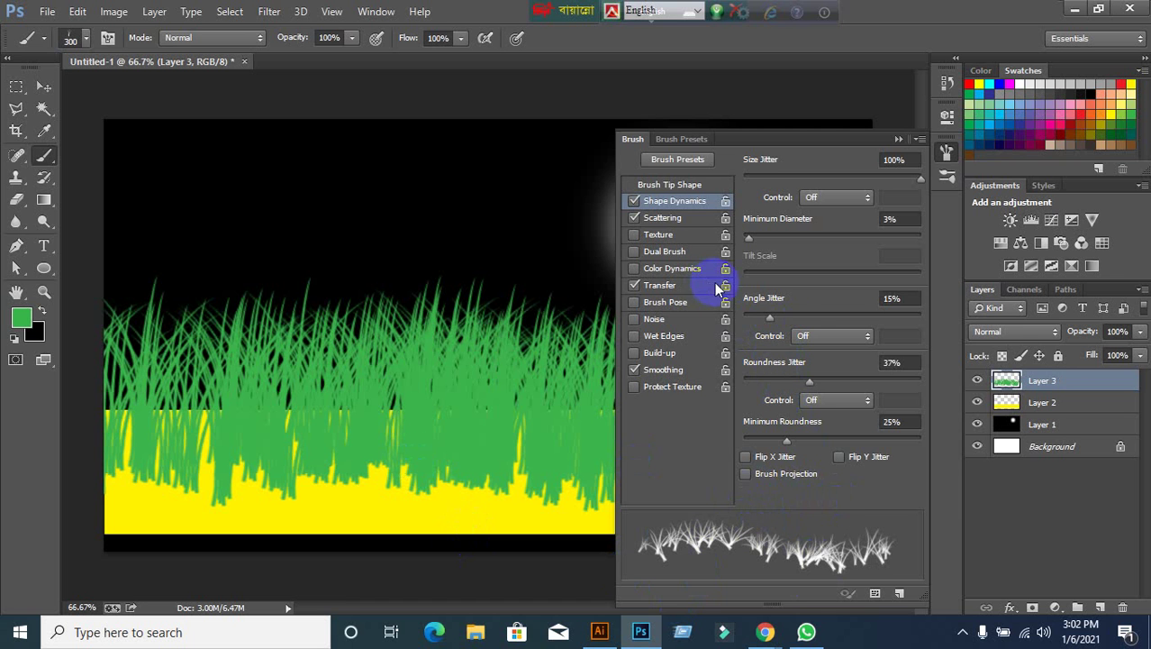
pyautogui.moveTo(768, 326); pyautogui.dragTo(753, 322)
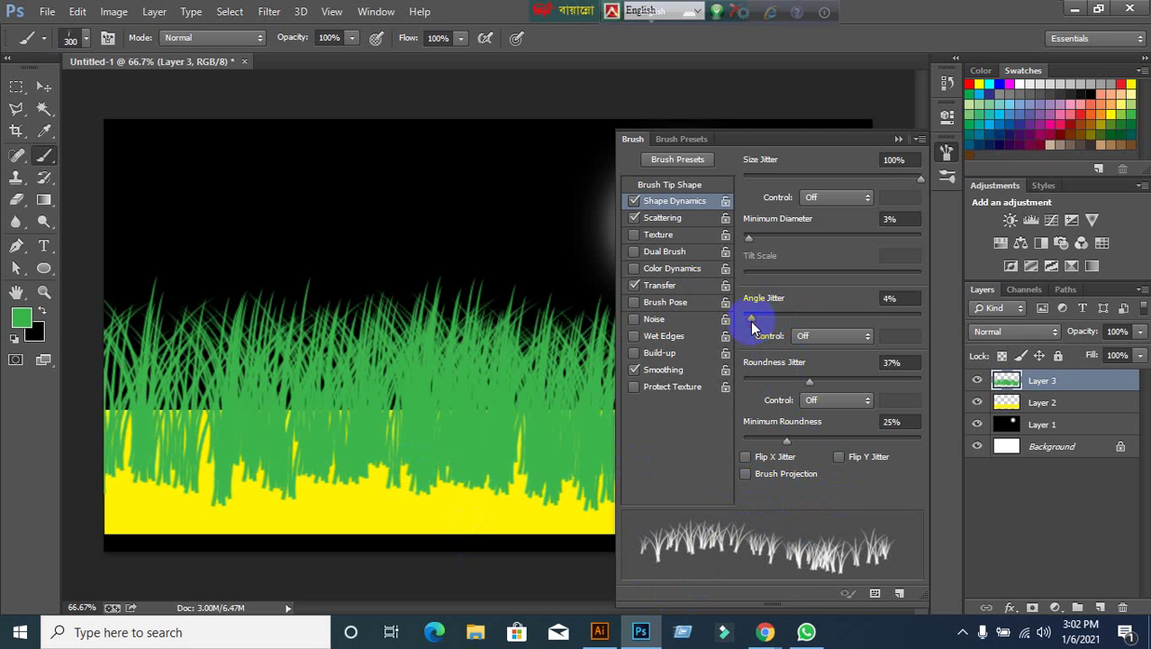
pyautogui.click(897, 141)
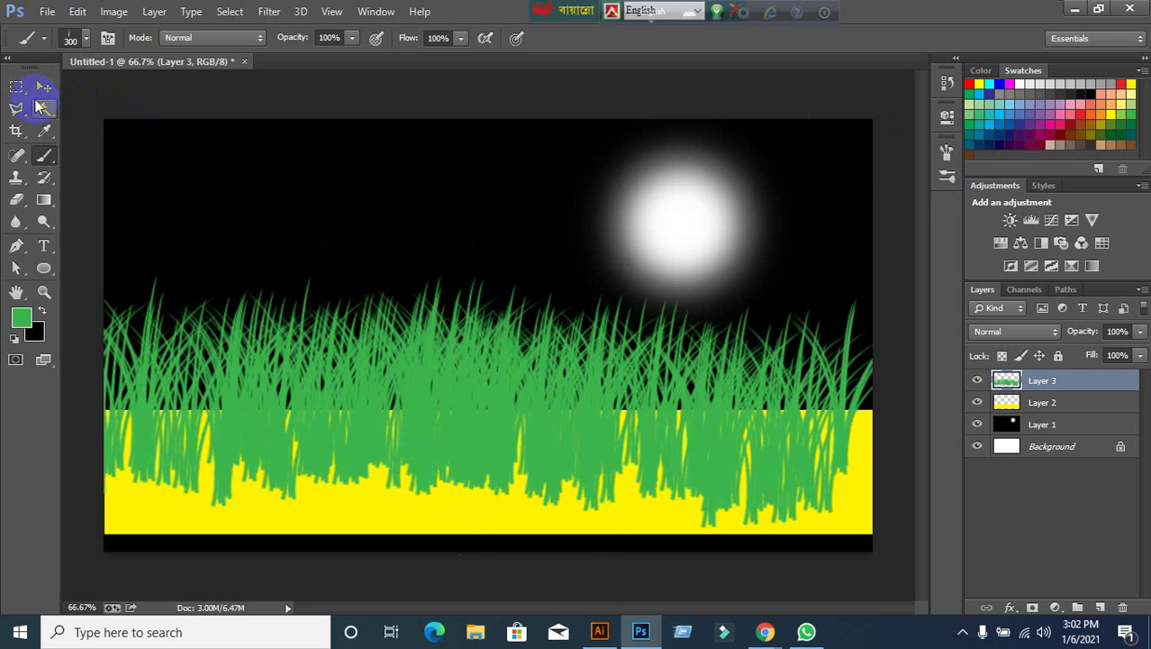
# Delete the grass layer, the yellow band layer and the moon layer.
pyautogui.click(43, 86)
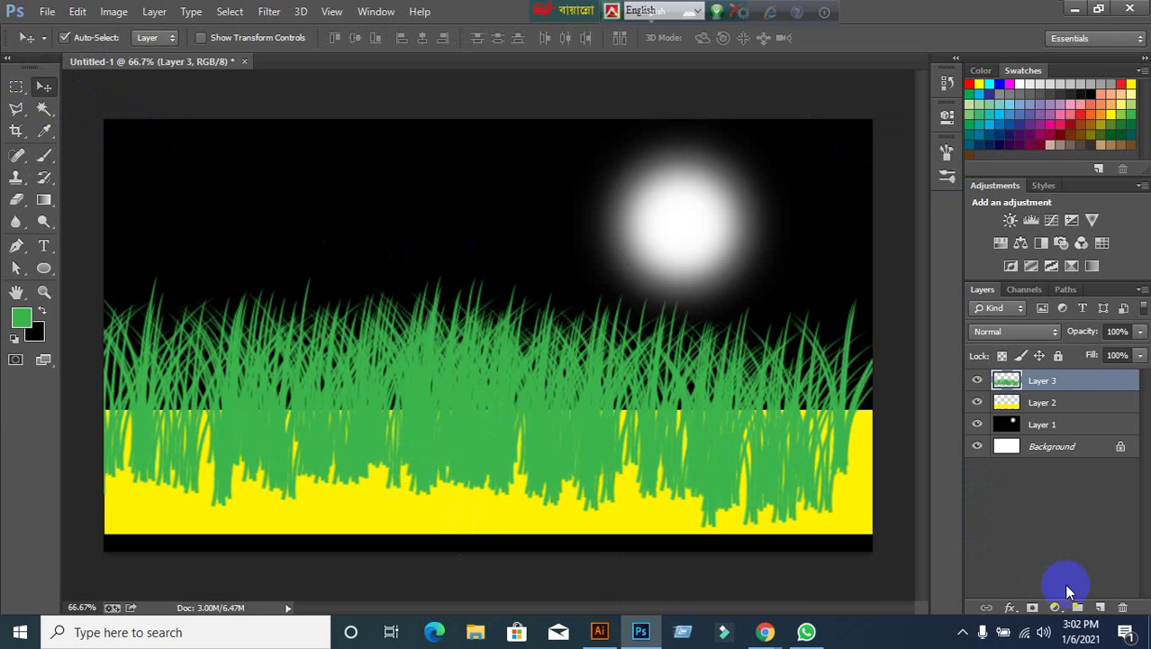
pyautogui.click(1117, 606)
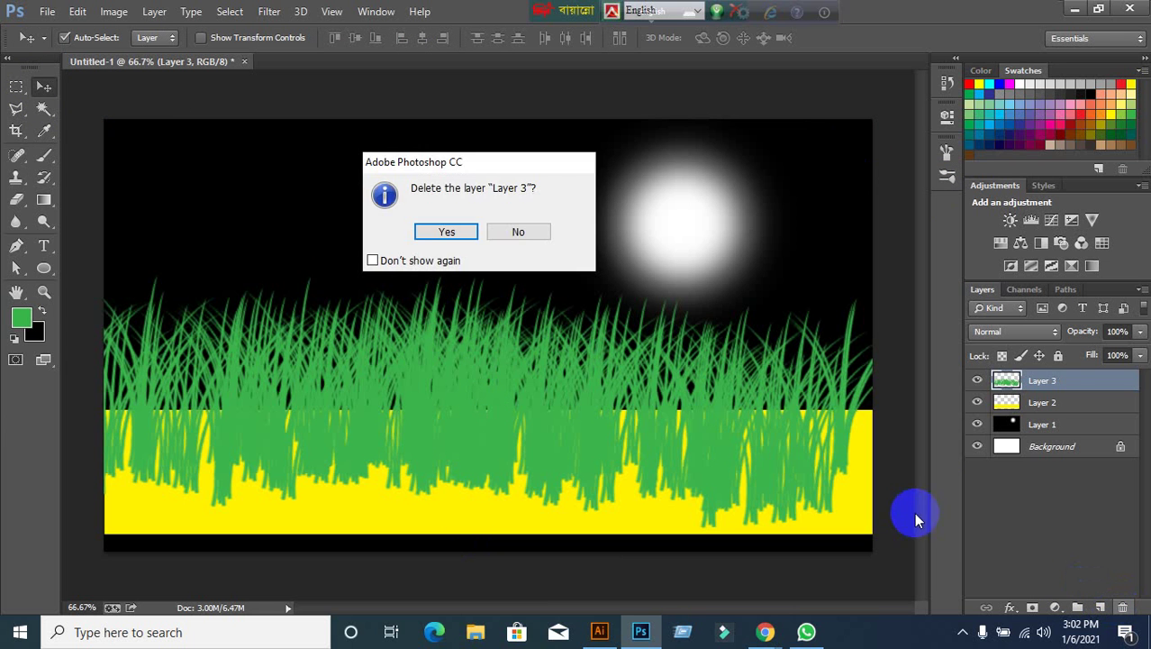
pyautogui.click(422, 231)
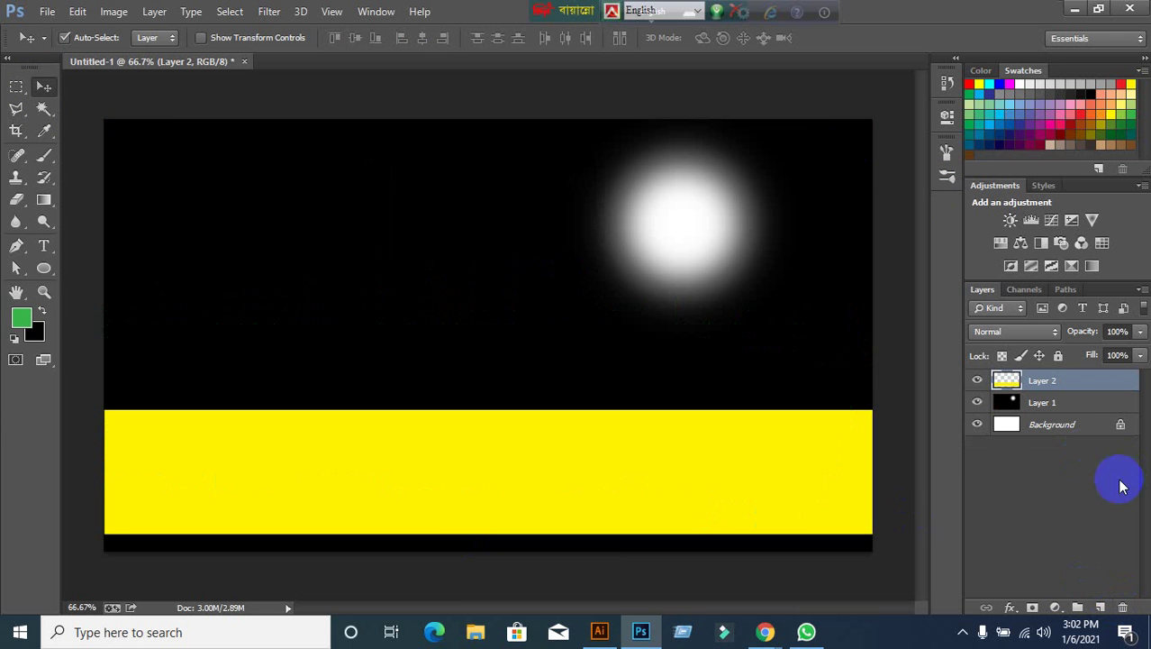
pyautogui.click(1124, 606)
pyautogui.click(446, 231)
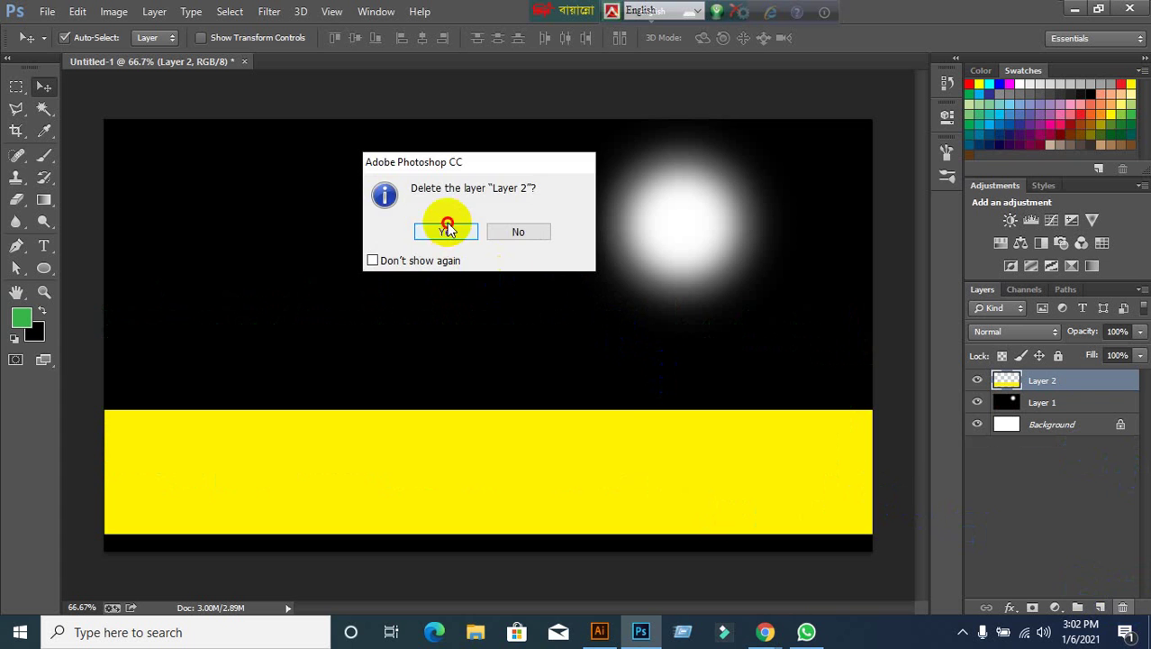
pyautogui.click(1123, 609)
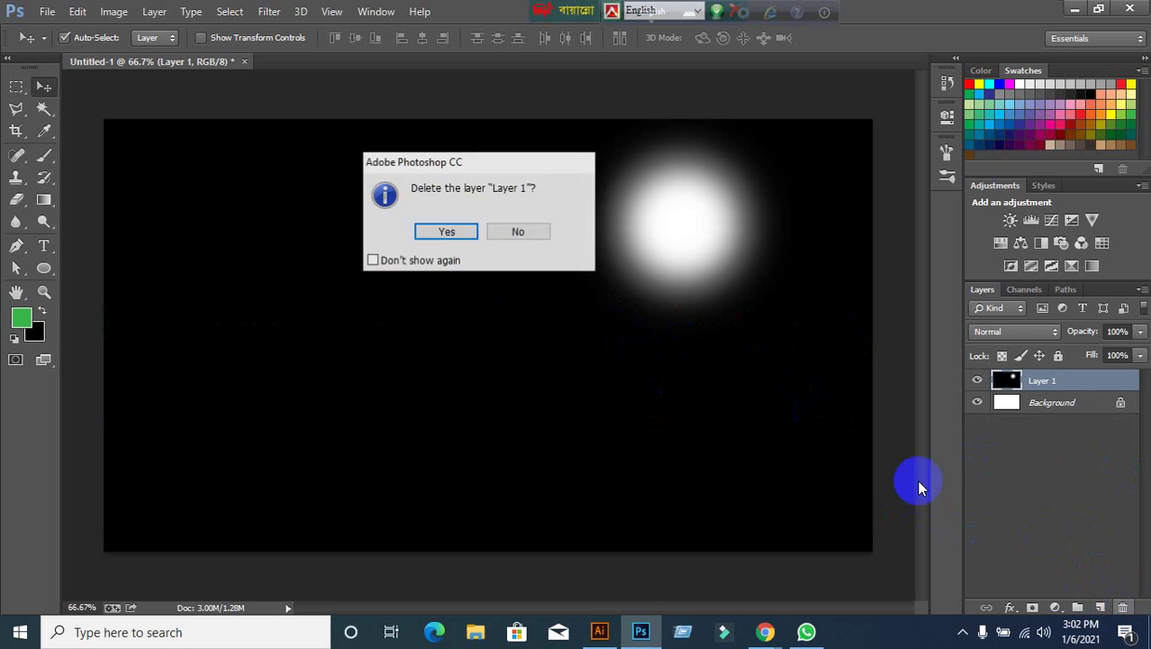
pyautogui.click(448, 235)
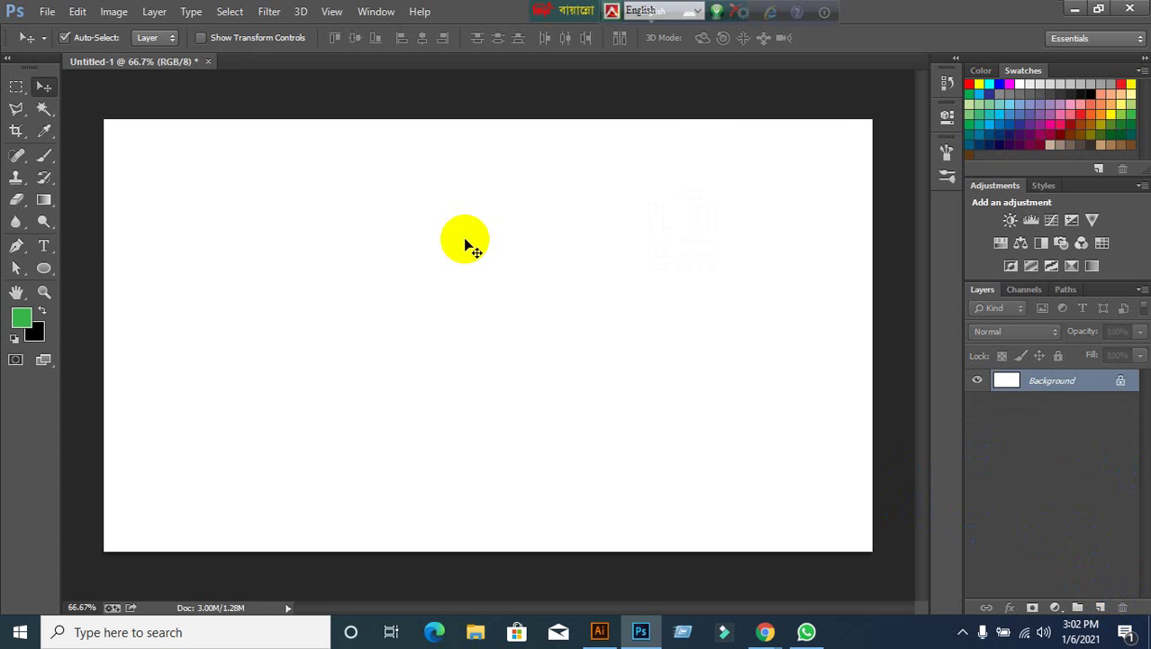
# Switch to the Google Meet call in Chrome and stop presenting the screen.
pyautogui.click(1074, 11)
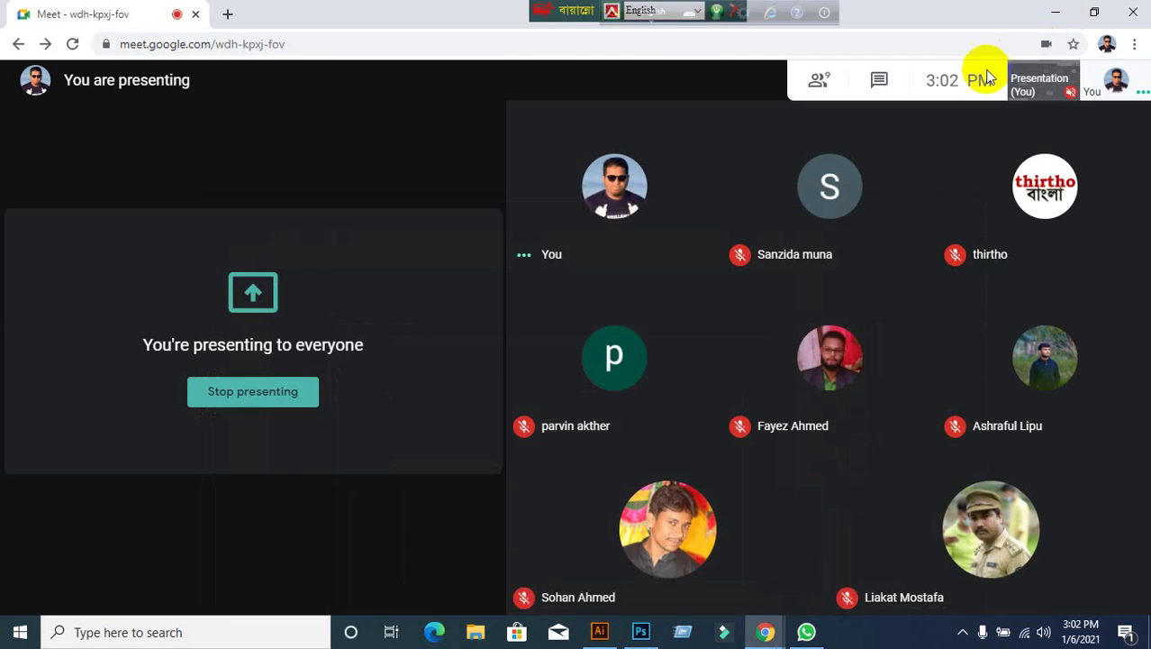
pyautogui.click(1056, 14)
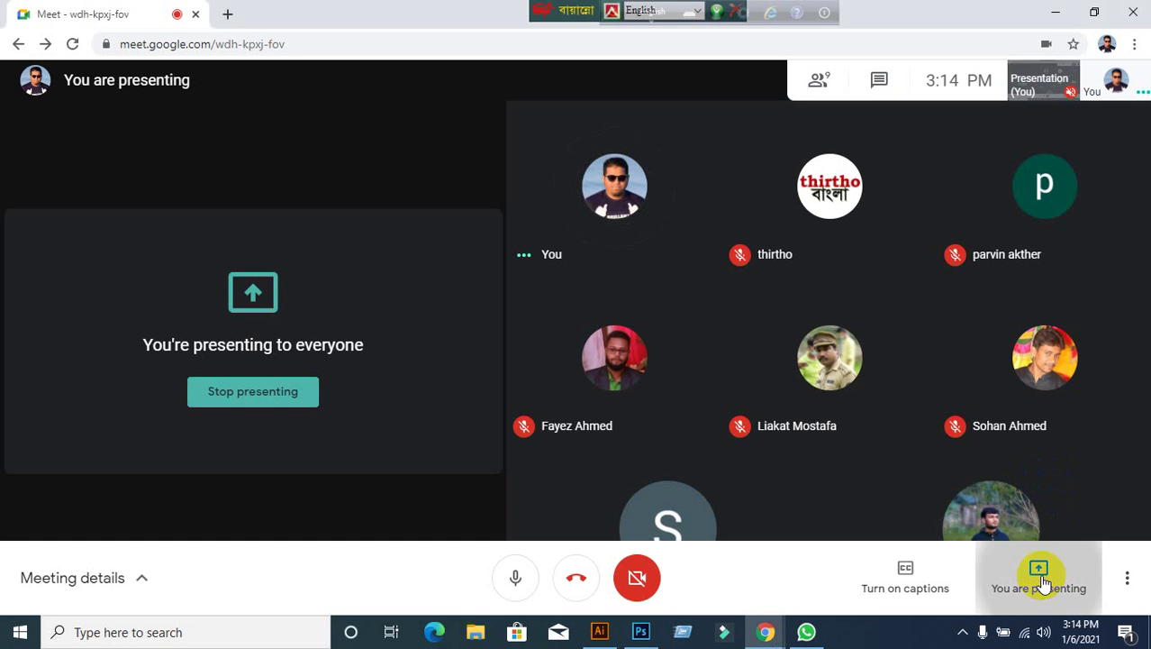
pyautogui.click(1036, 563)
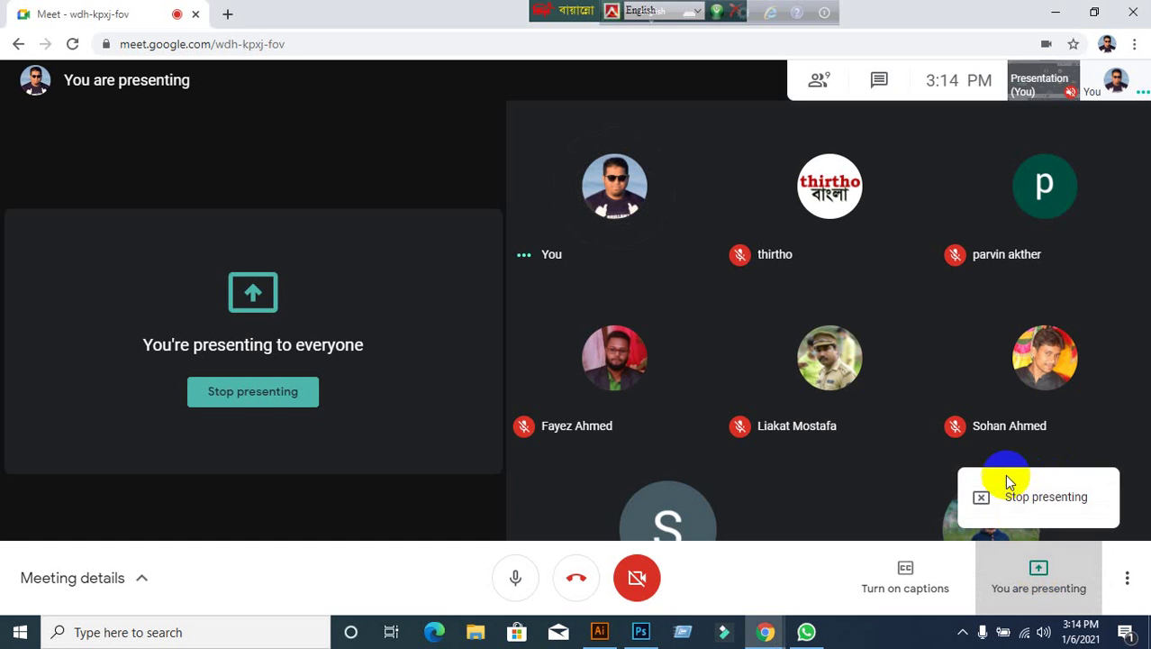
pyautogui.click(1034, 573)
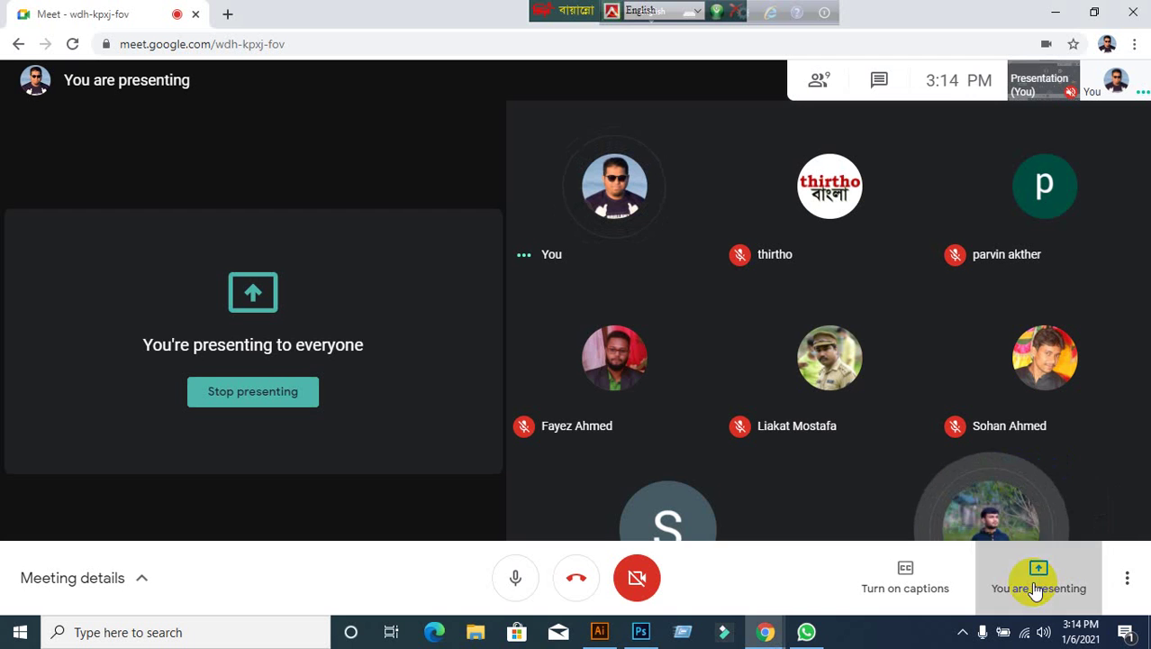
pyautogui.click(1035, 576)
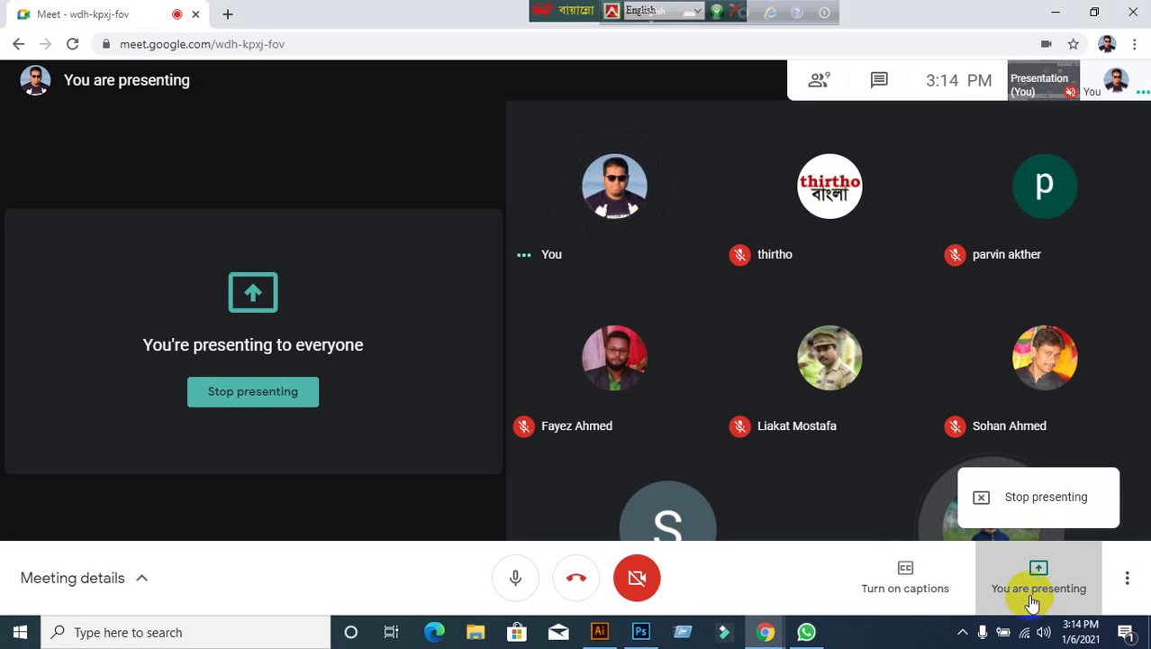
pyautogui.click(1034, 497)
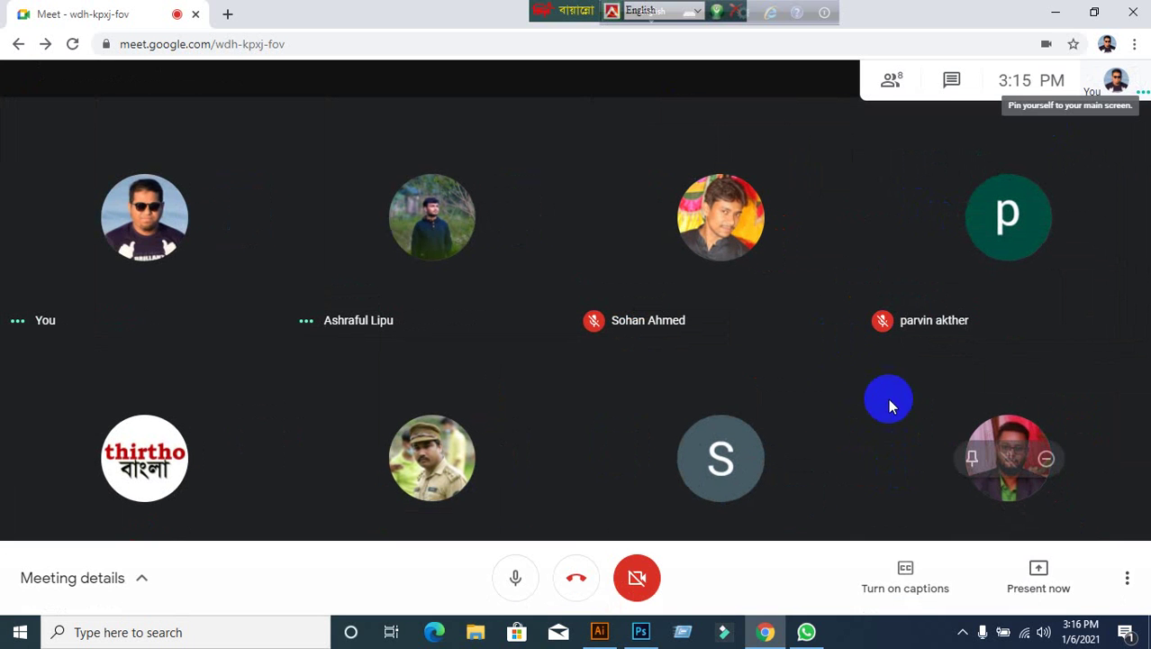
# Present the entire screen in the meeting again and hide the screen-sharing notice.
pyautogui.click(1031, 569)
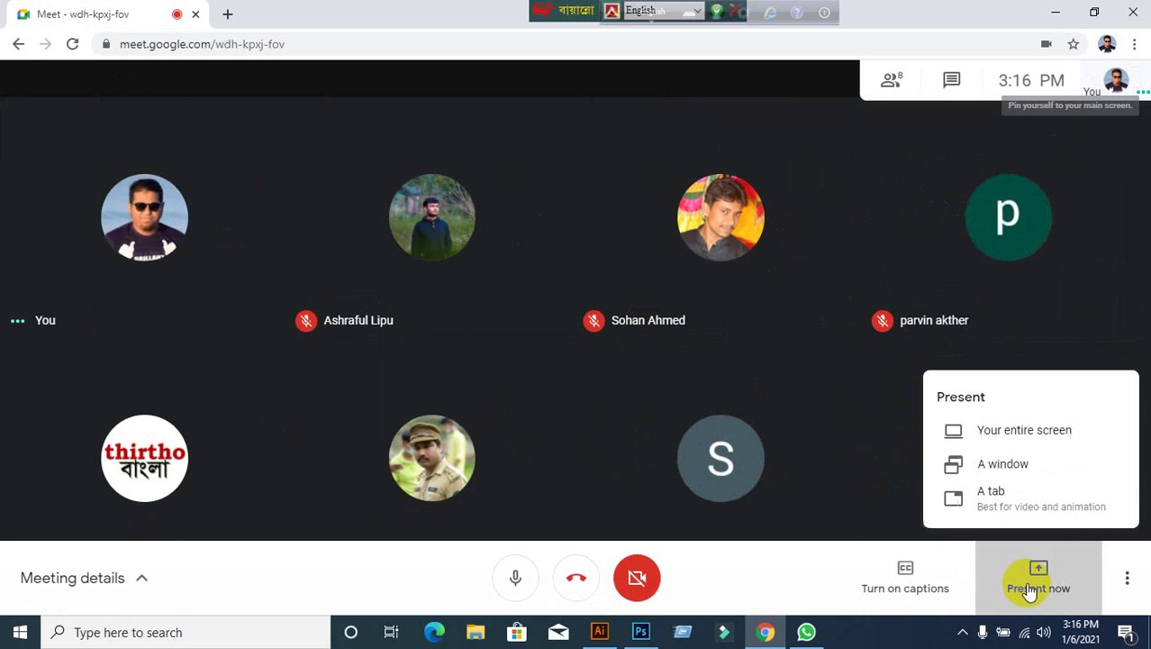
pyautogui.click(1005, 431)
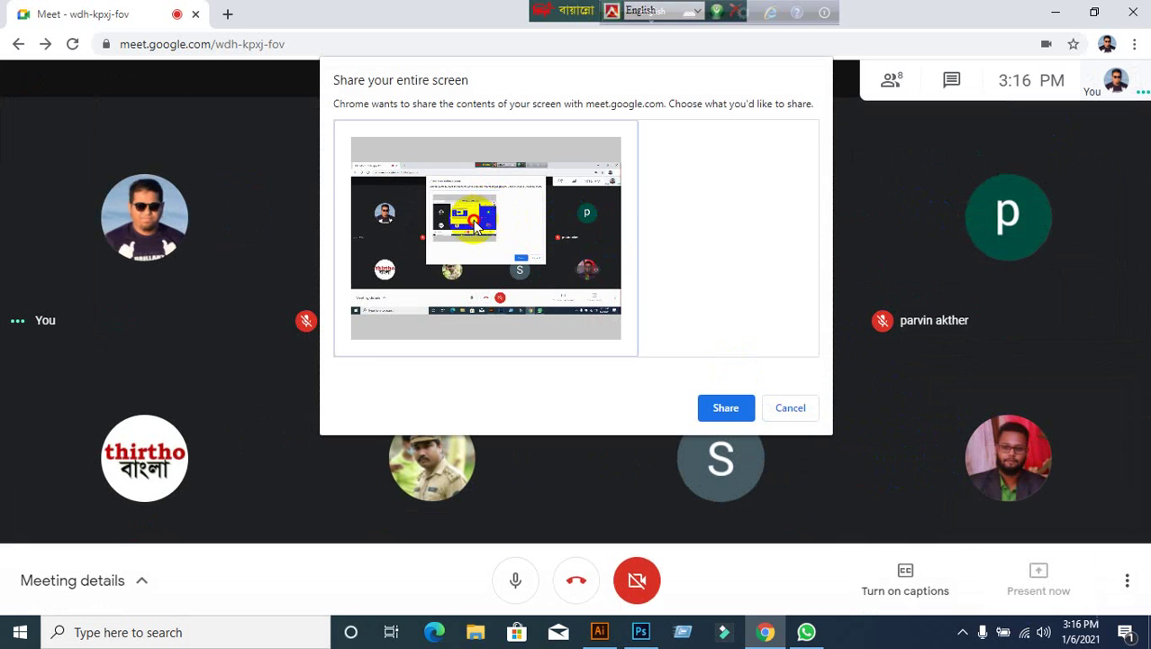
pyautogui.click(726, 408)
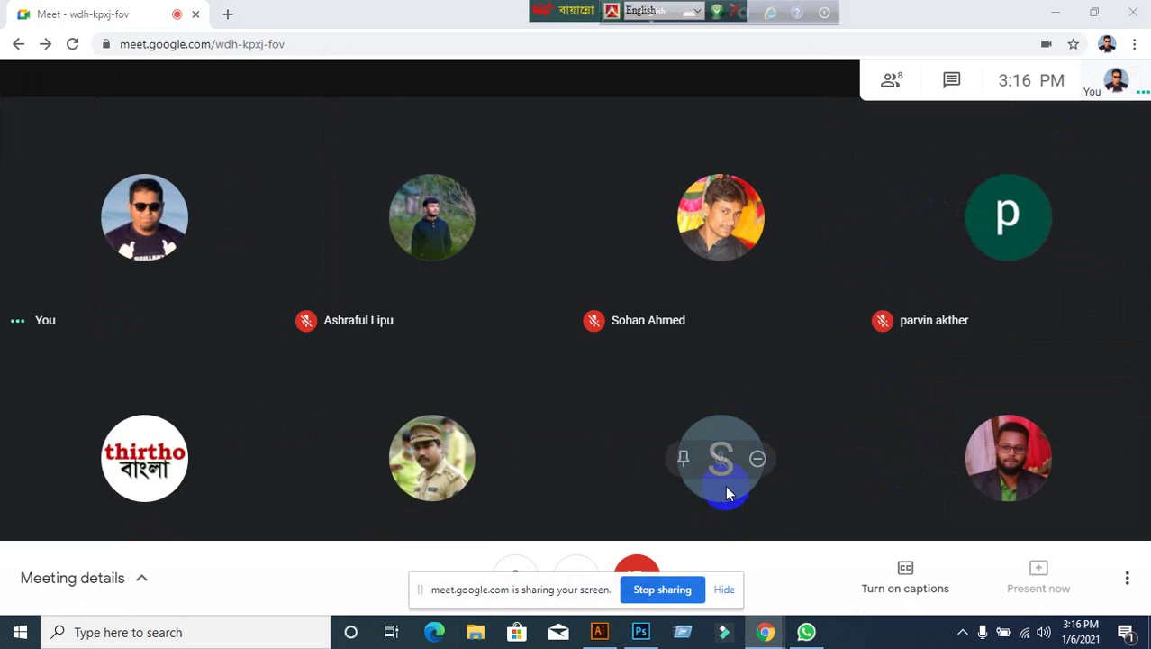
pyautogui.click(725, 590)
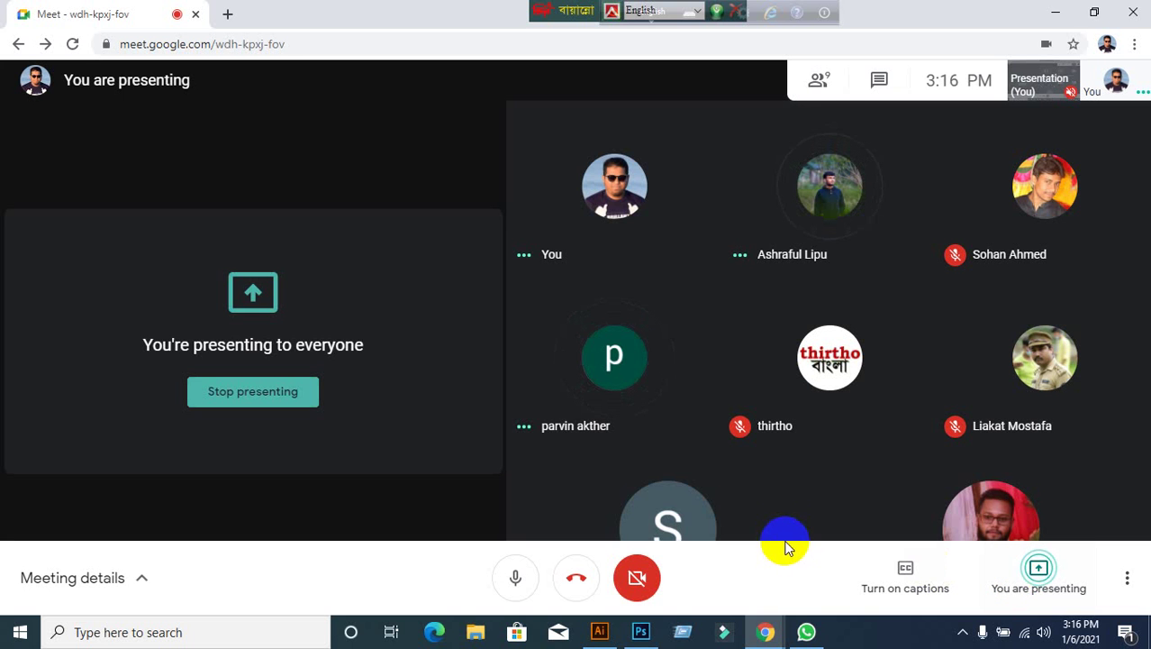
pyautogui.moveTo(782, 537)
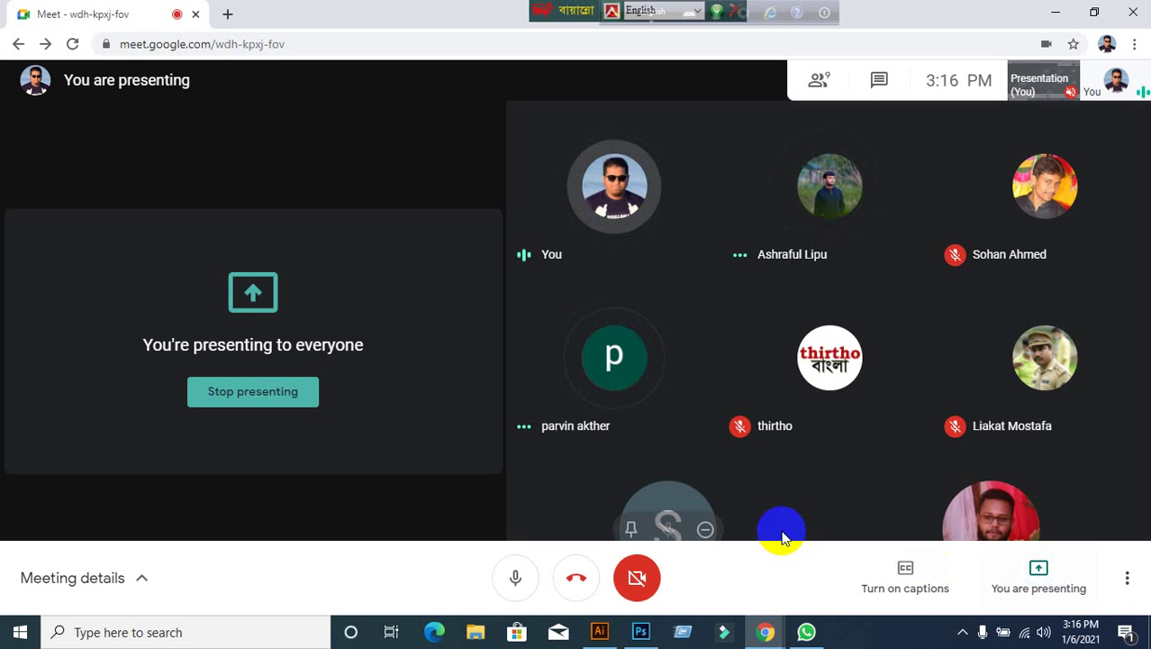
# Close the Google Meet tab, then disconnect the active Wi-Fi network and connect to it again.
pyautogui.click(195, 14)
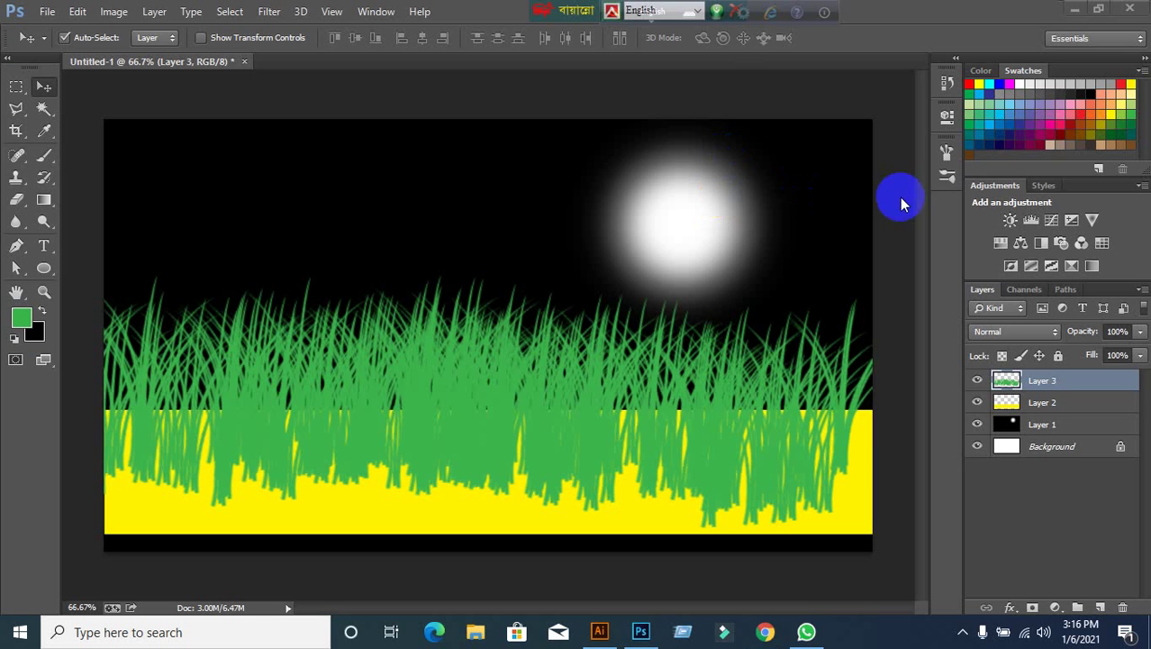
pyautogui.click(1025, 631)
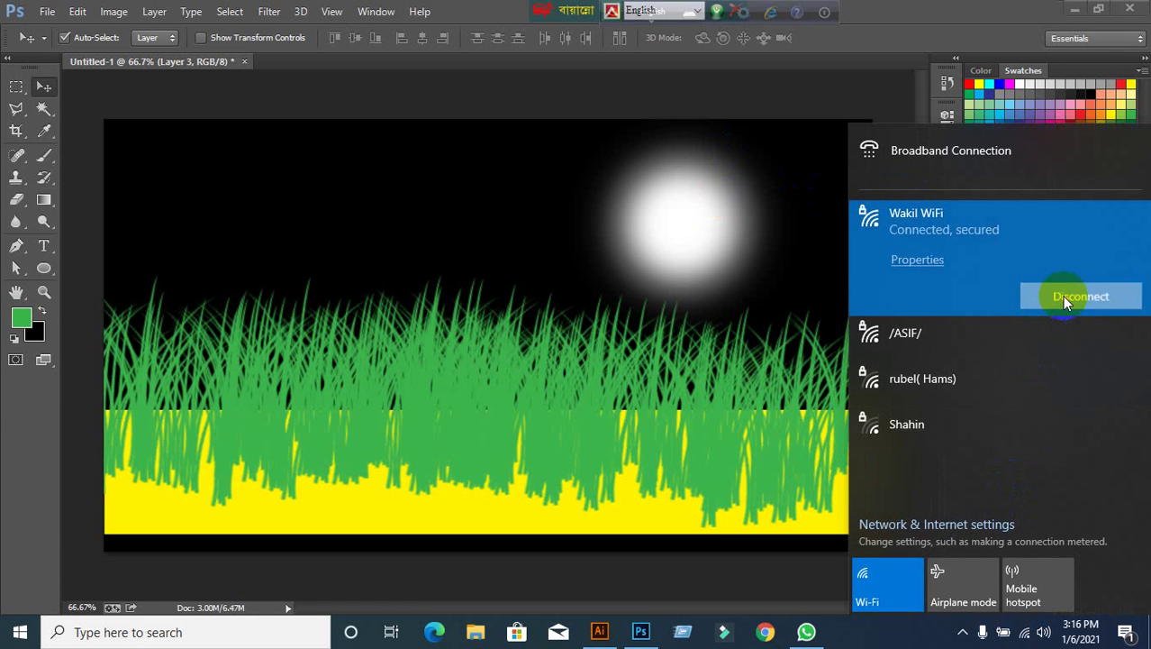
pyautogui.click(1062, 295)
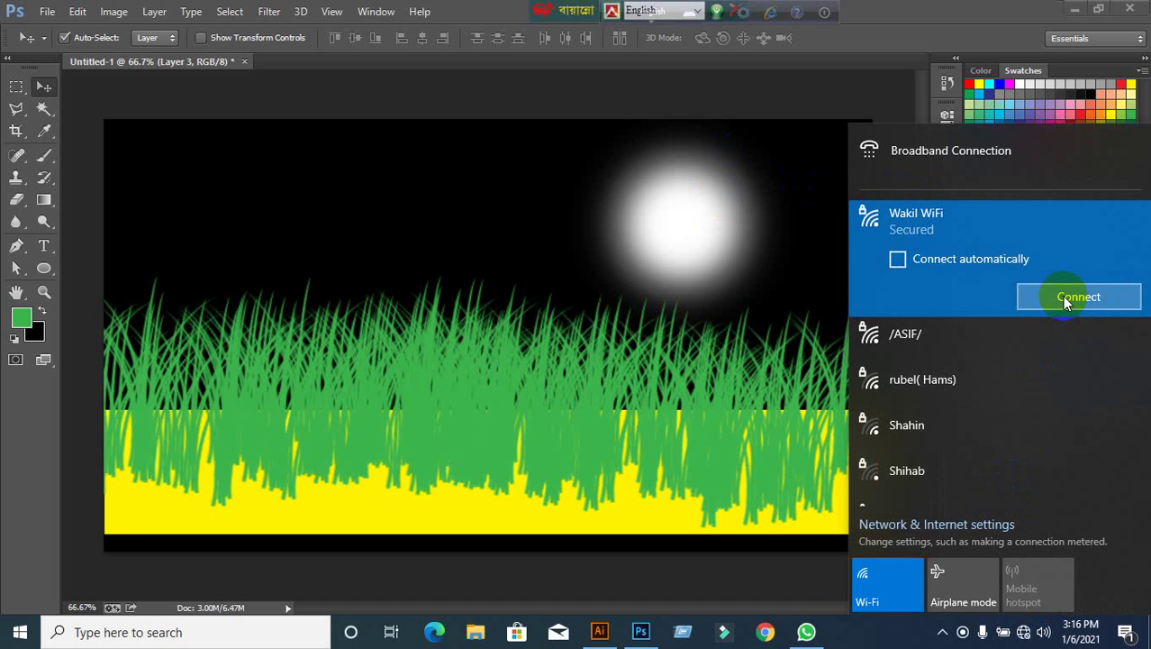
pyautogui.click(1065, 299)
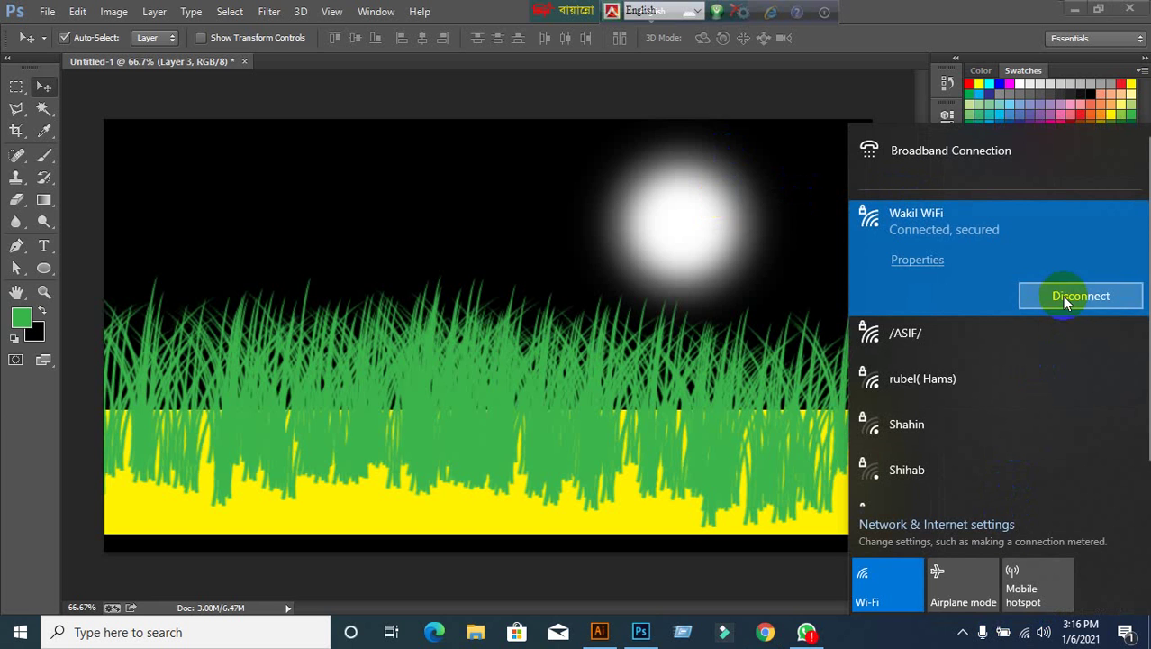
# Reopen the previous Google Meet meeting in Chrome and join it with the camera off and the microphone on.
pyautogui.click(1074, 8)
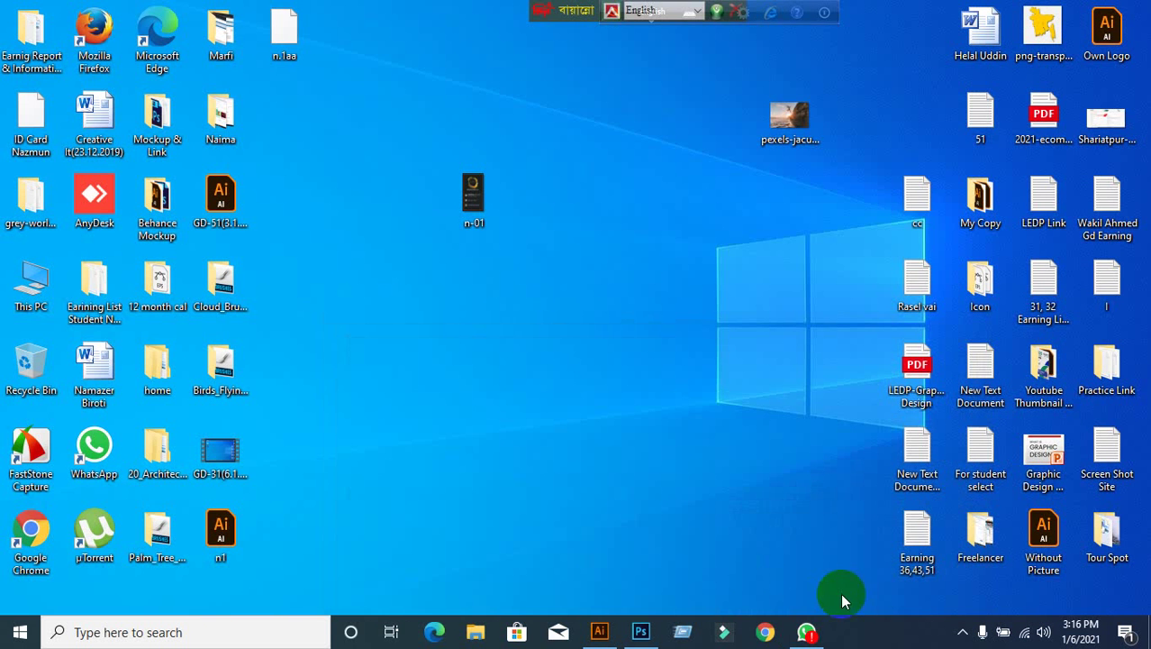
pyautogui.click(784, 634)
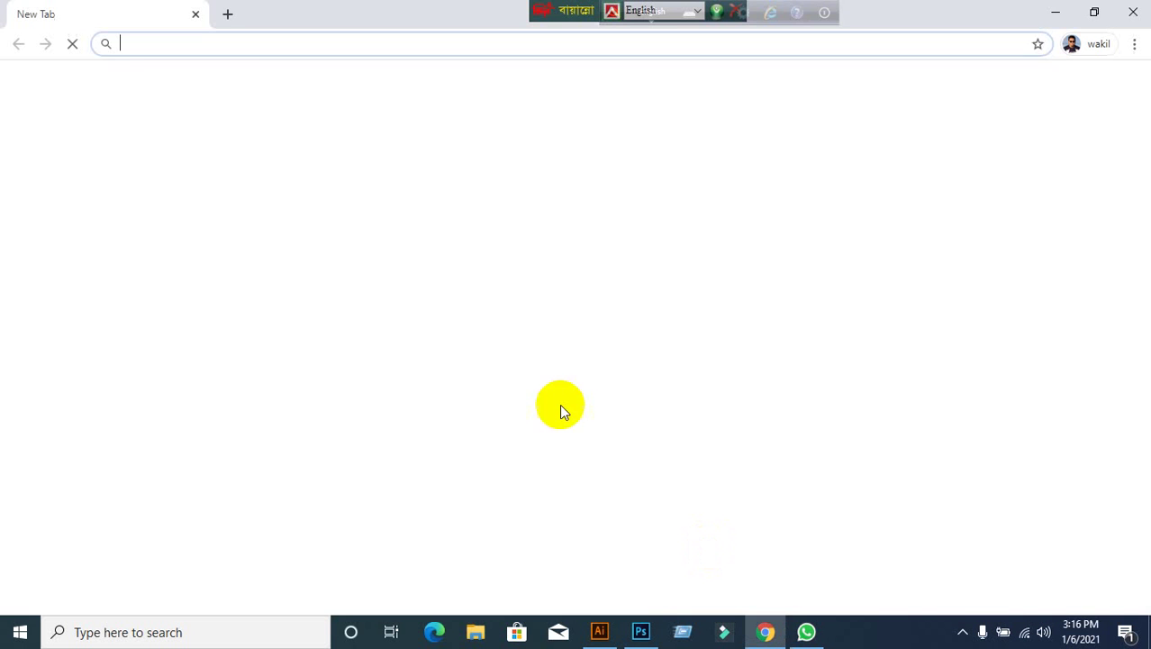
pyautogui.write('m')
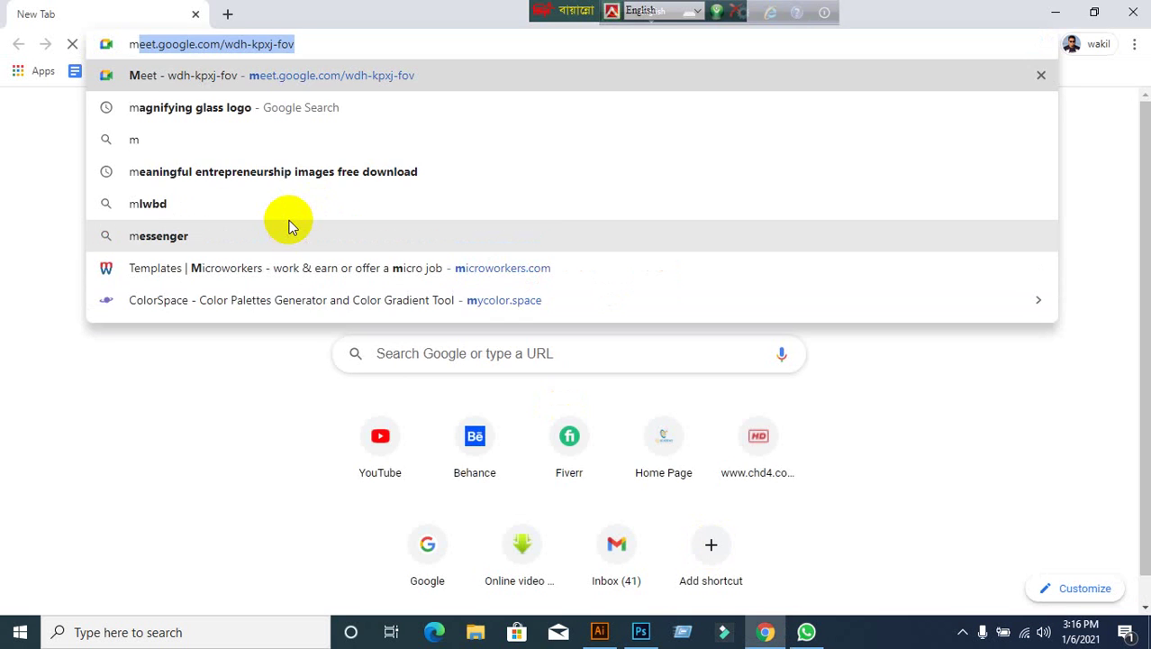
pyautogui.press('Return')
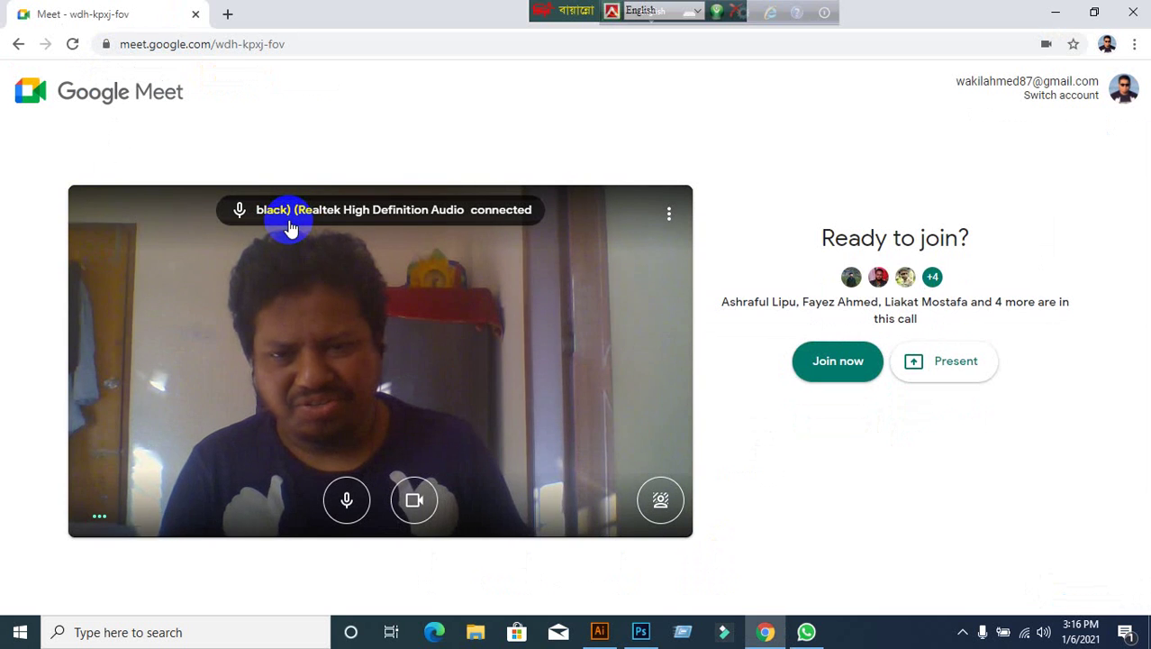
pyautogui.click(414, 499)
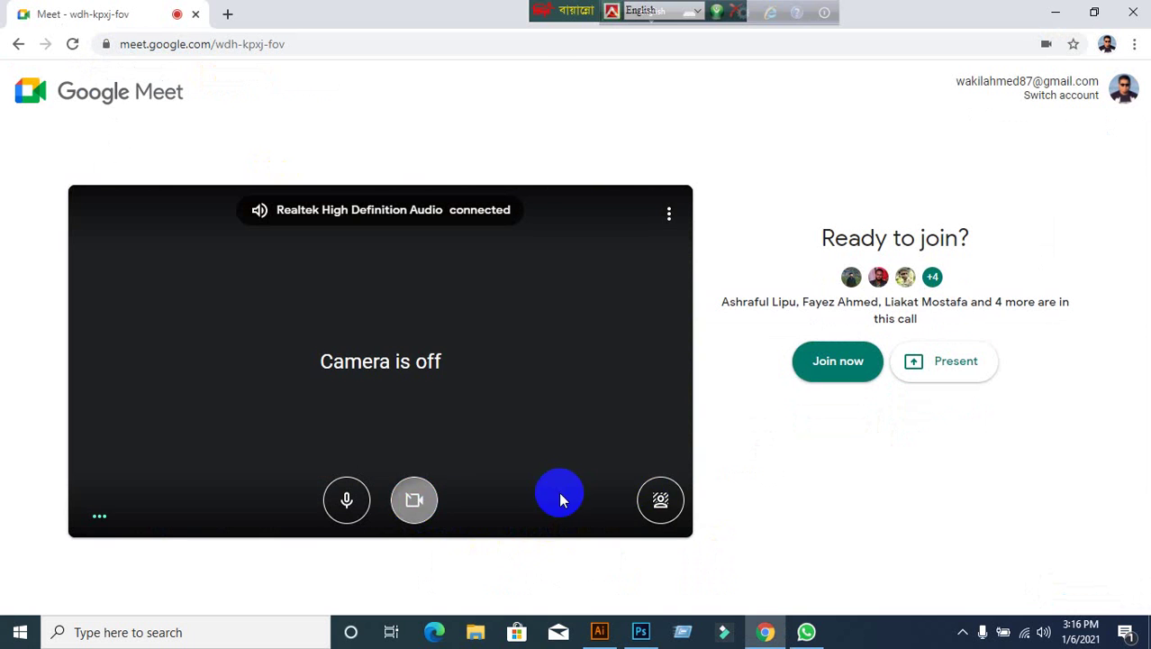
pyautogui.click(829, 373)
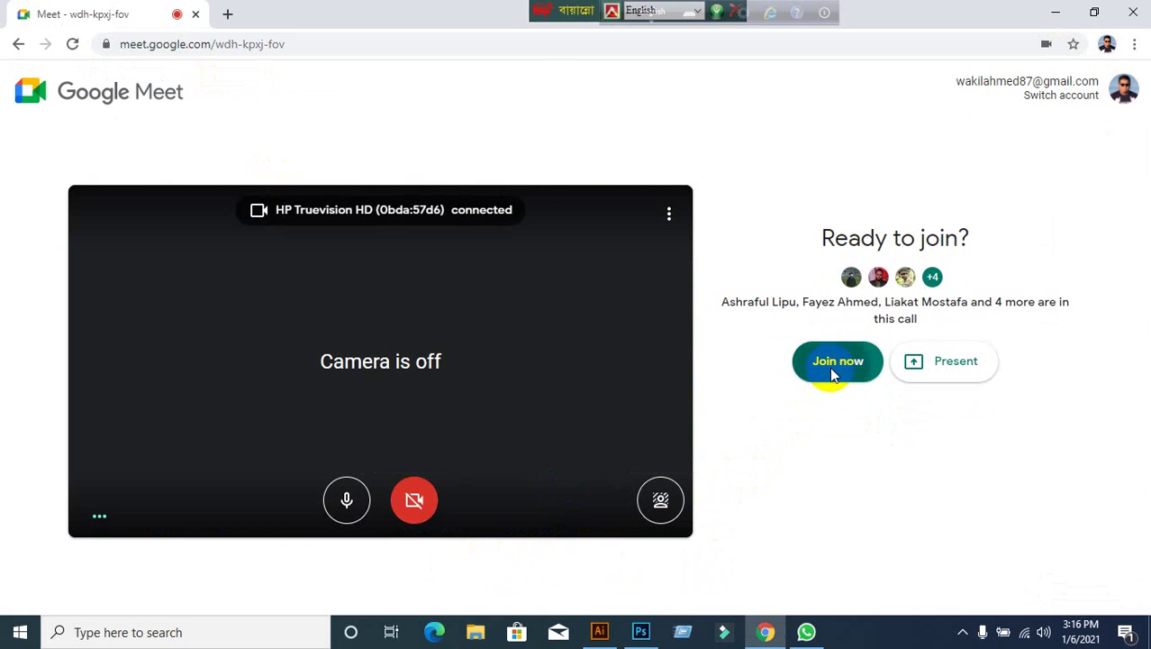
pyautogui.click(516, 575)
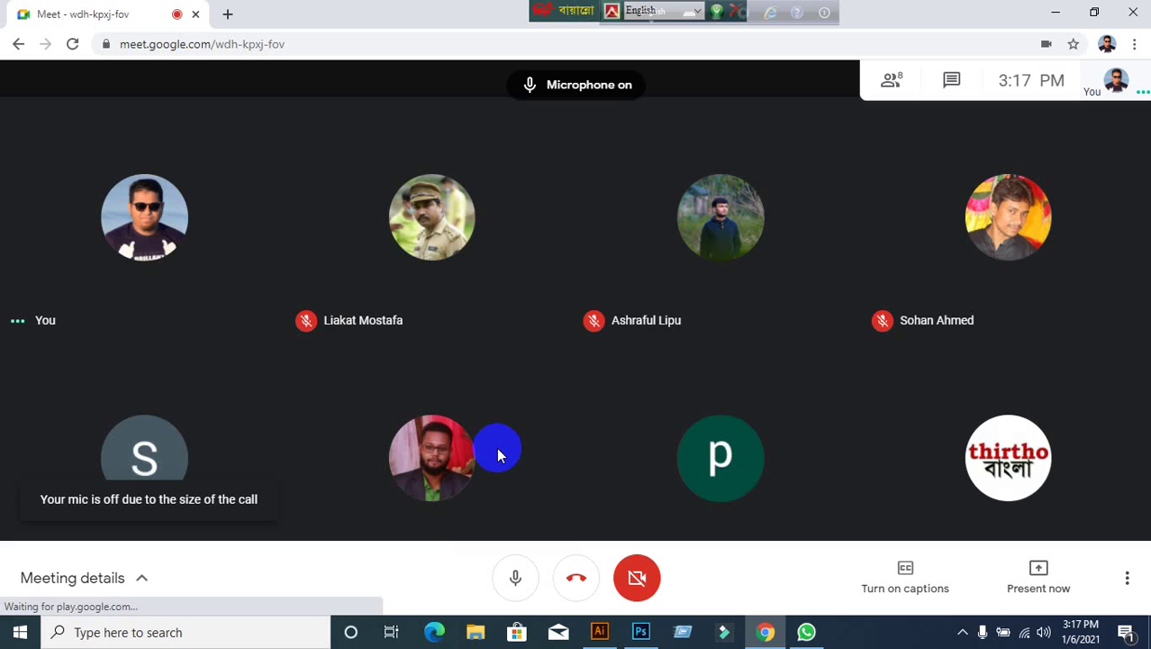
# Share the entire screen with the rejoined meeting and hide the screen-sharing notice.
pyautogui.moveTo(496, 447)
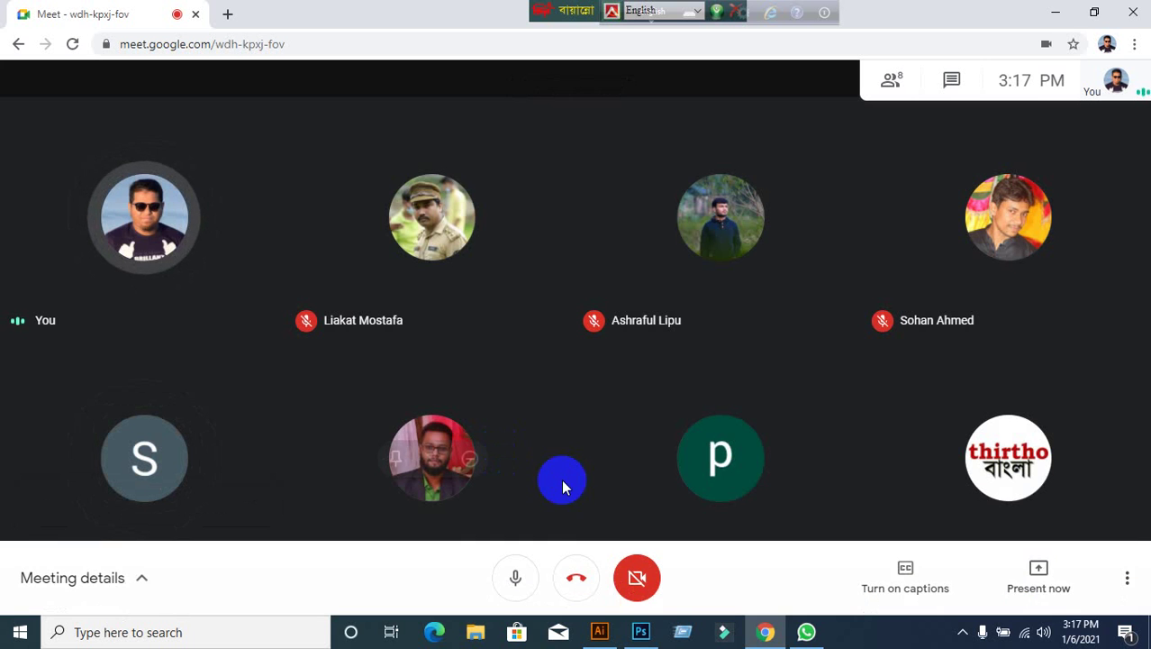
pyautogui.click(1040, 585)
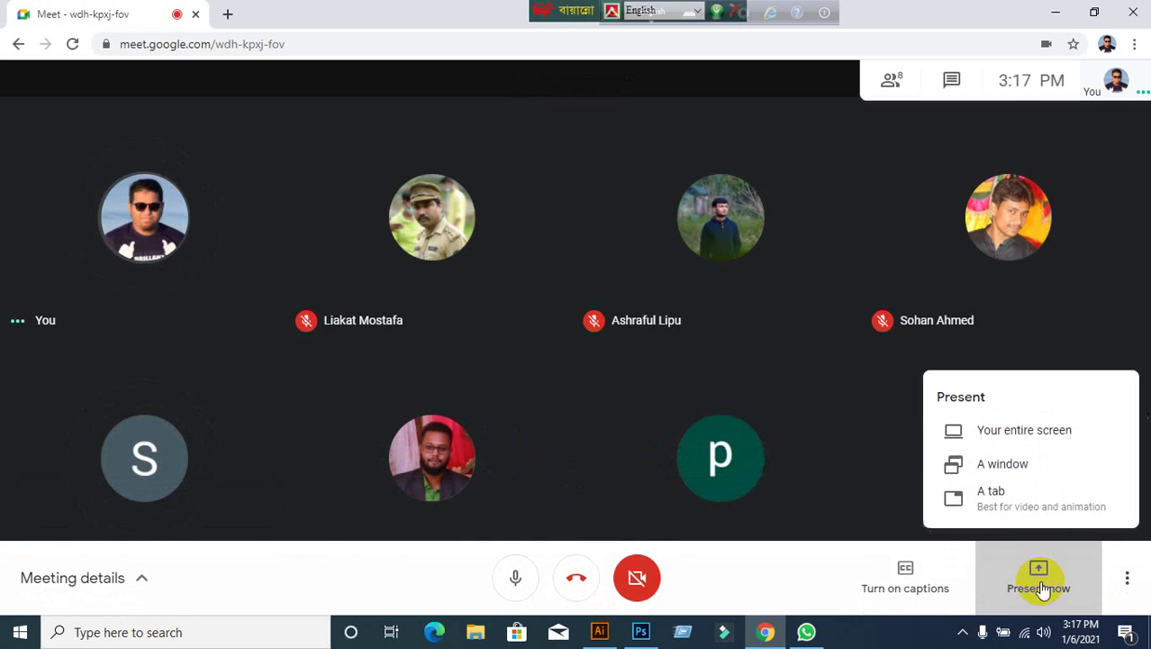
pyautogui.click(1018, 431)
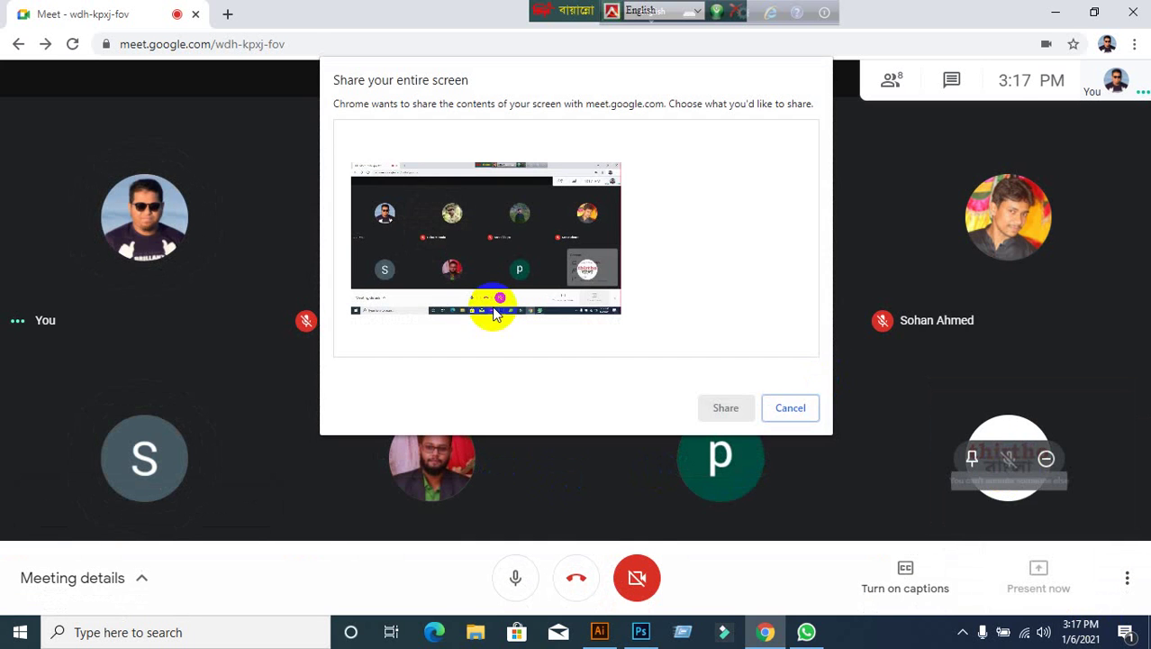
pyautogui.click(494, 311)
pyautogui.click(730, 406)
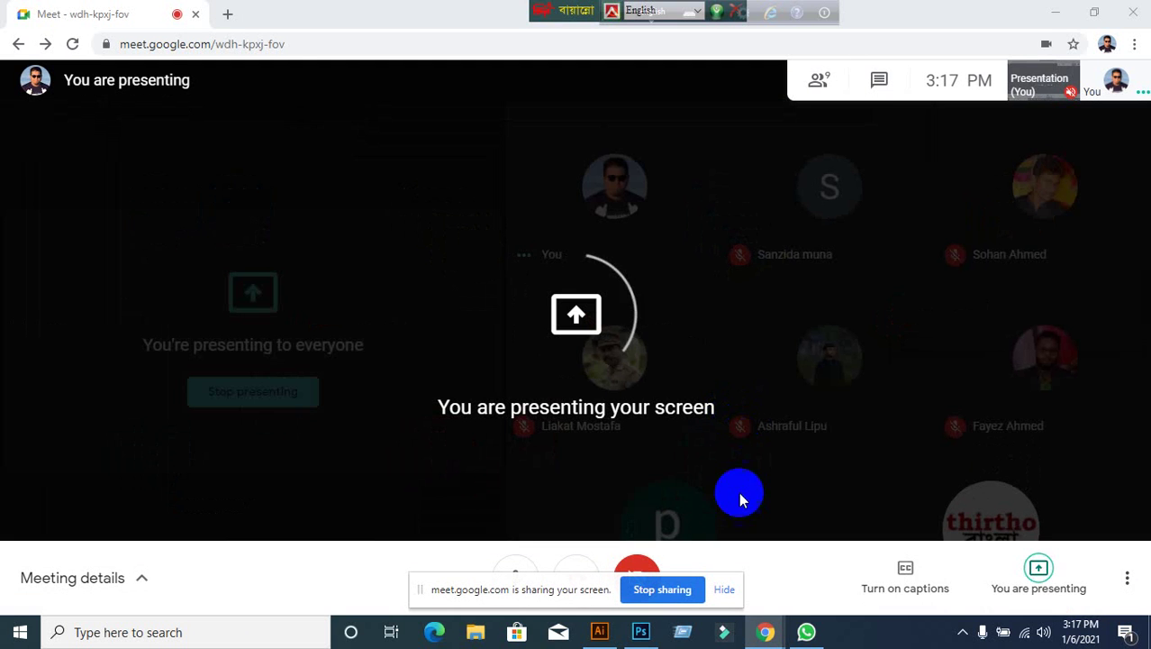
pyautogui.click(724, 590)
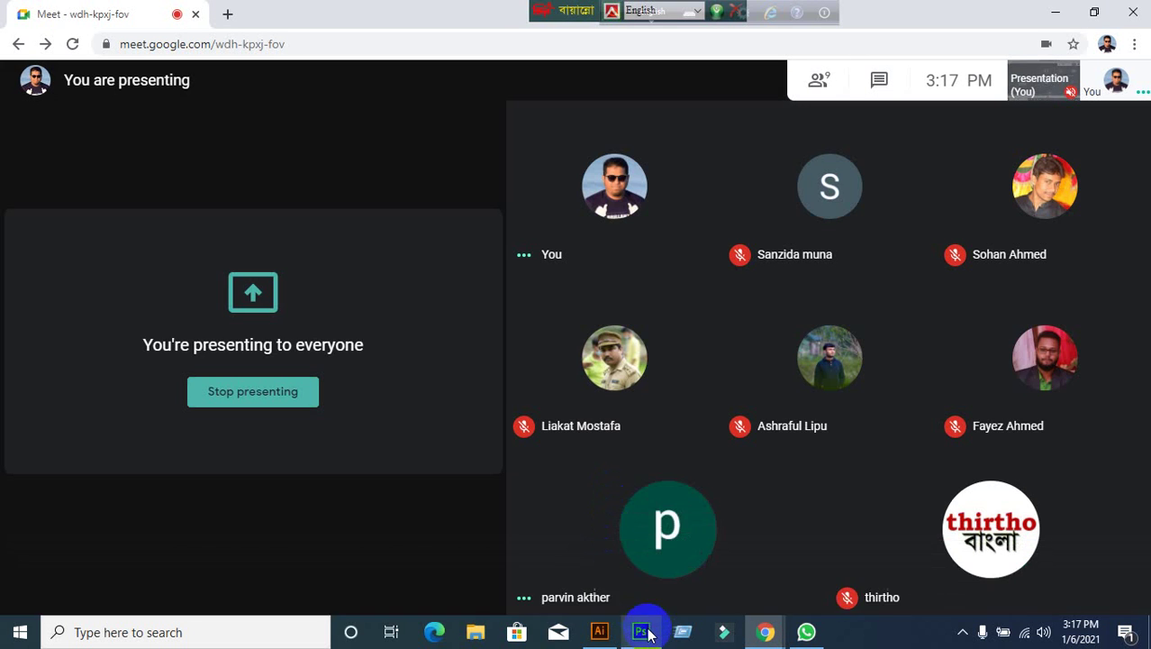
# Switch to Photoshop and delete the grass, yellow band and moon layers together, keeping only the Background.
pyautogui.click(641, 630)
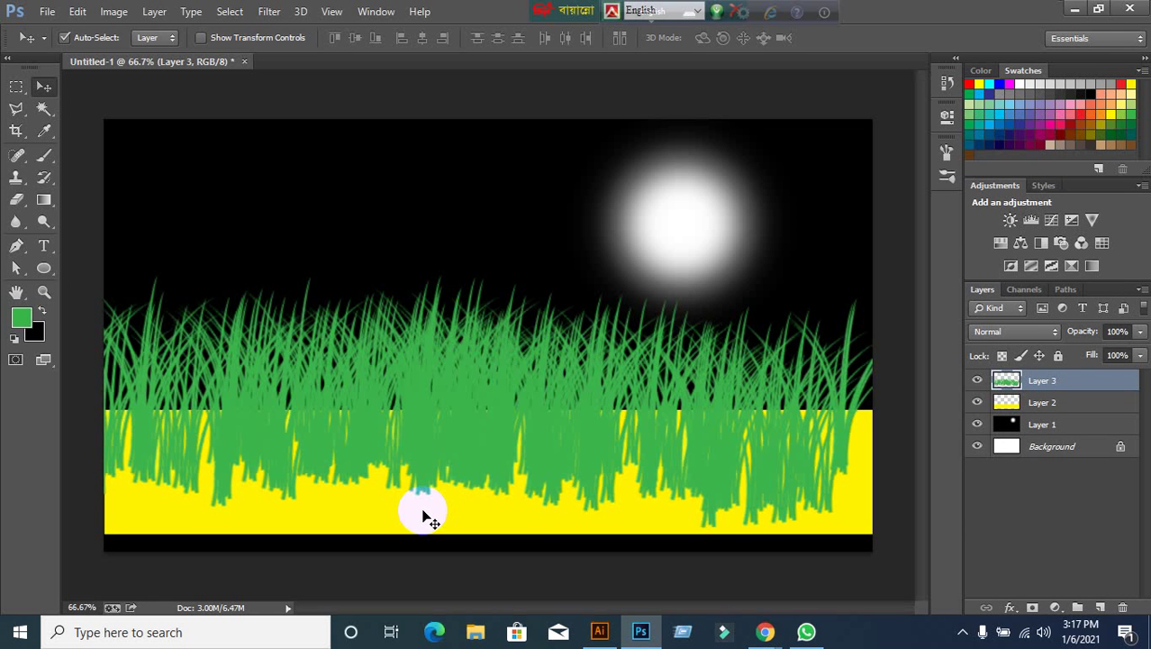
pyautogui.keyDown('shift'); pyautogui.click(1047, 429); pyautogui.keyUp('shift')
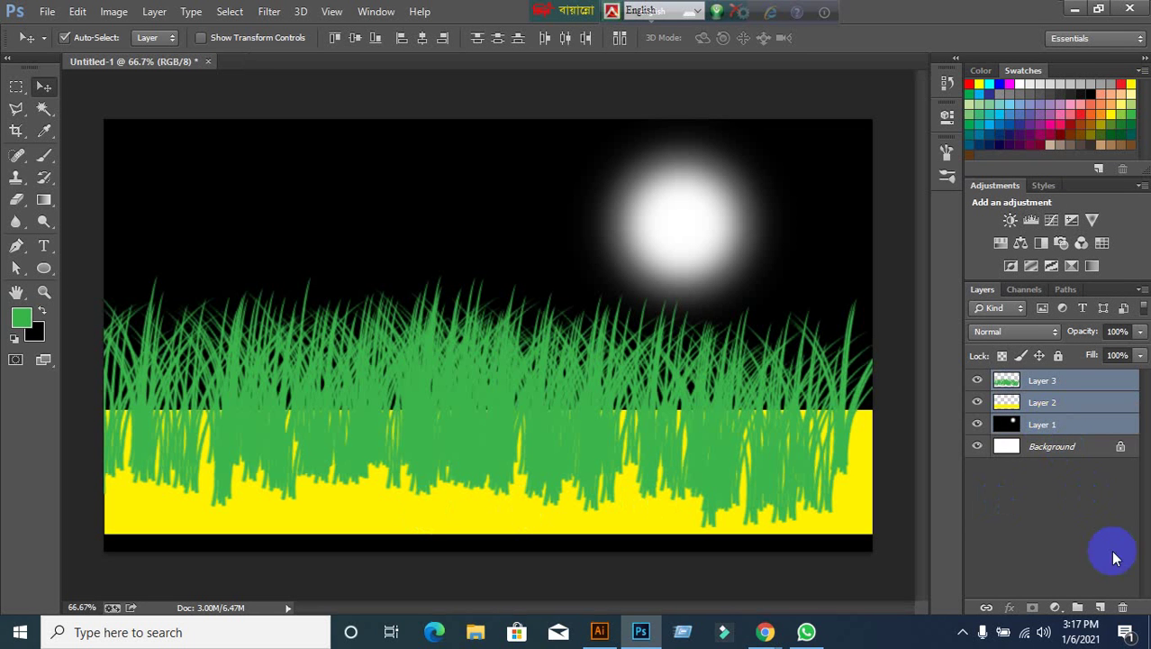
pyautogui.click(1123, 607)
pyautogui.click(444, 230)
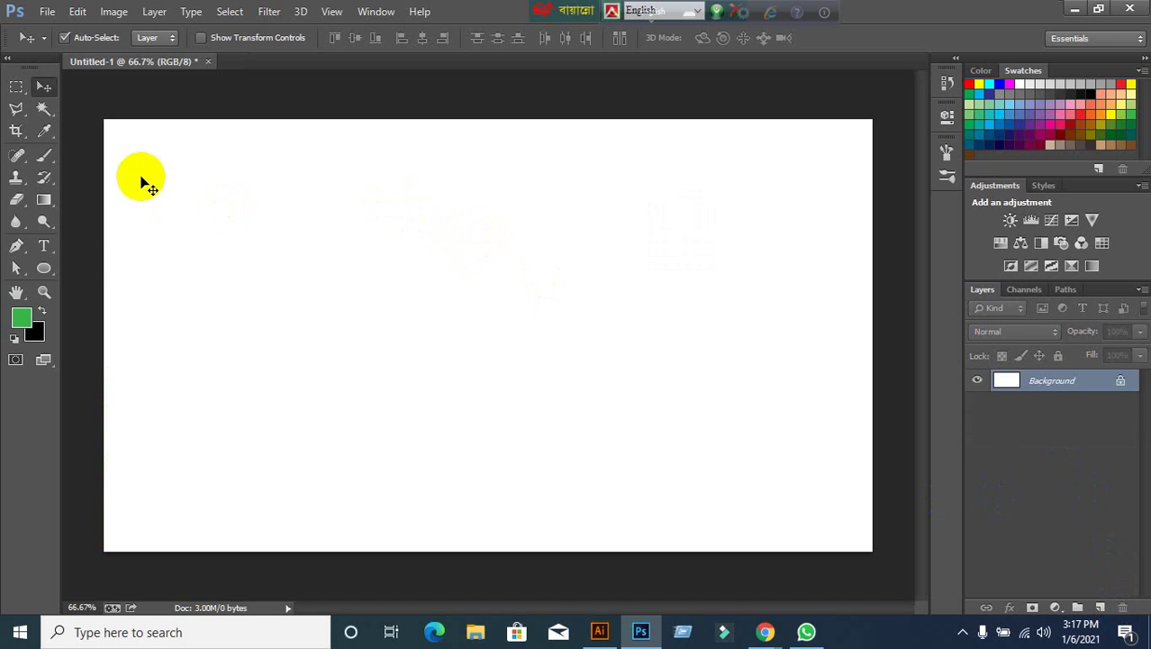
# Activate the Brush tool and append the Natural Brushes 2 set to the brush presets.
pyautogui.click(46, 155)
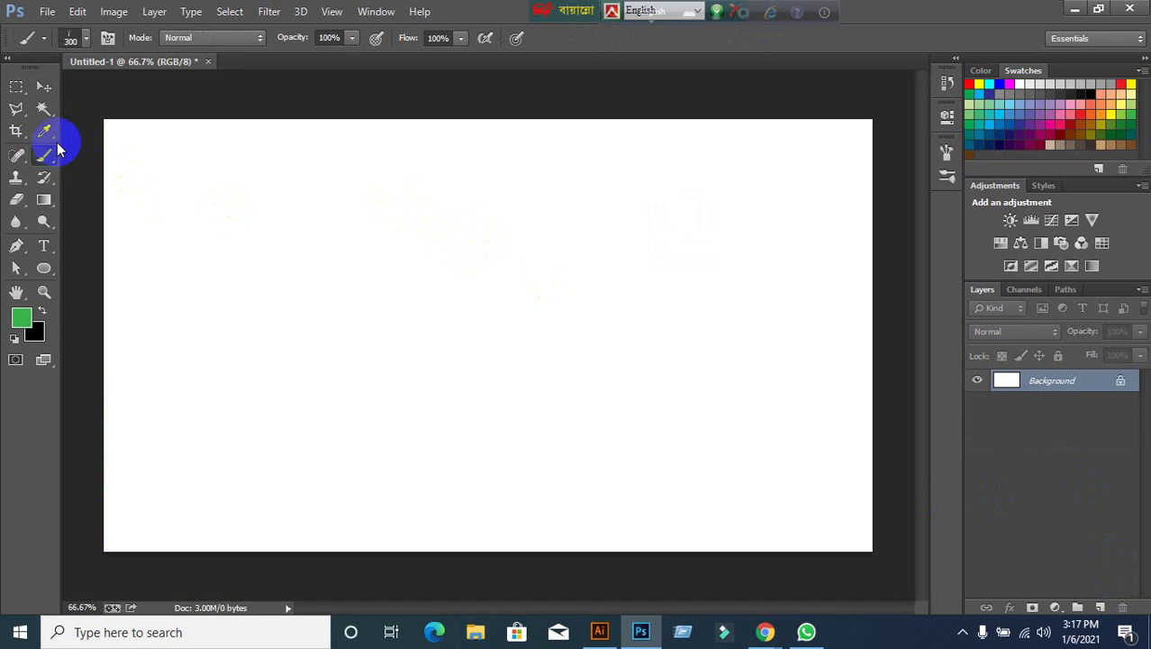
pyautogui.click(86, 39)
pyautogui.click(274, 69)
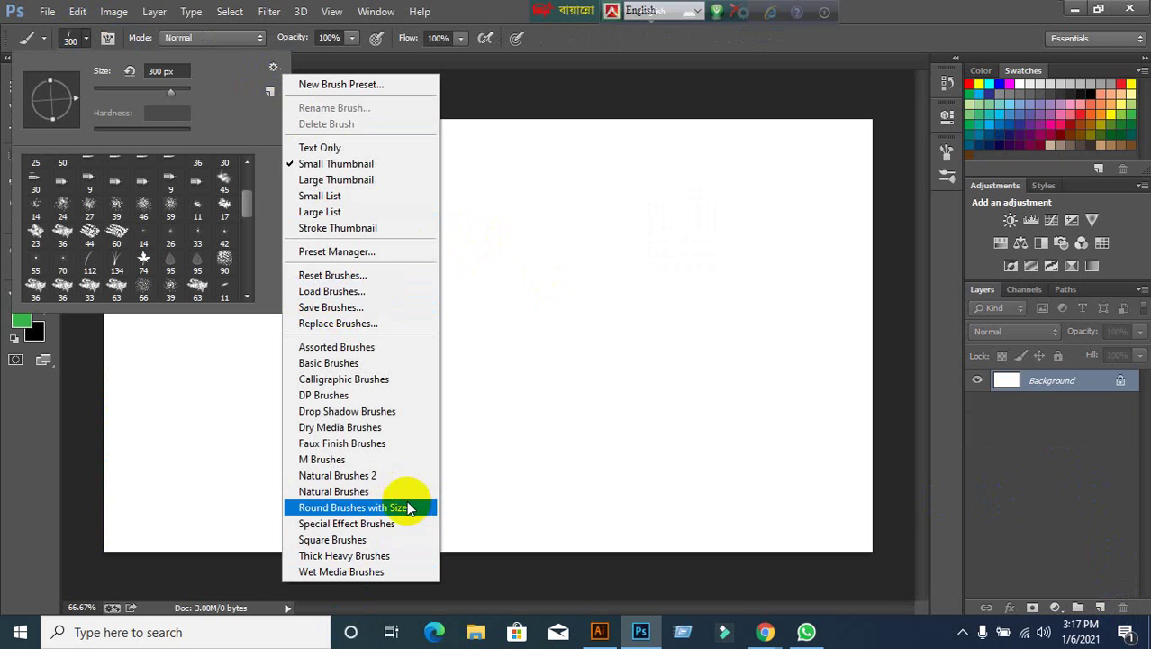
pyautogui.click(343, 481)
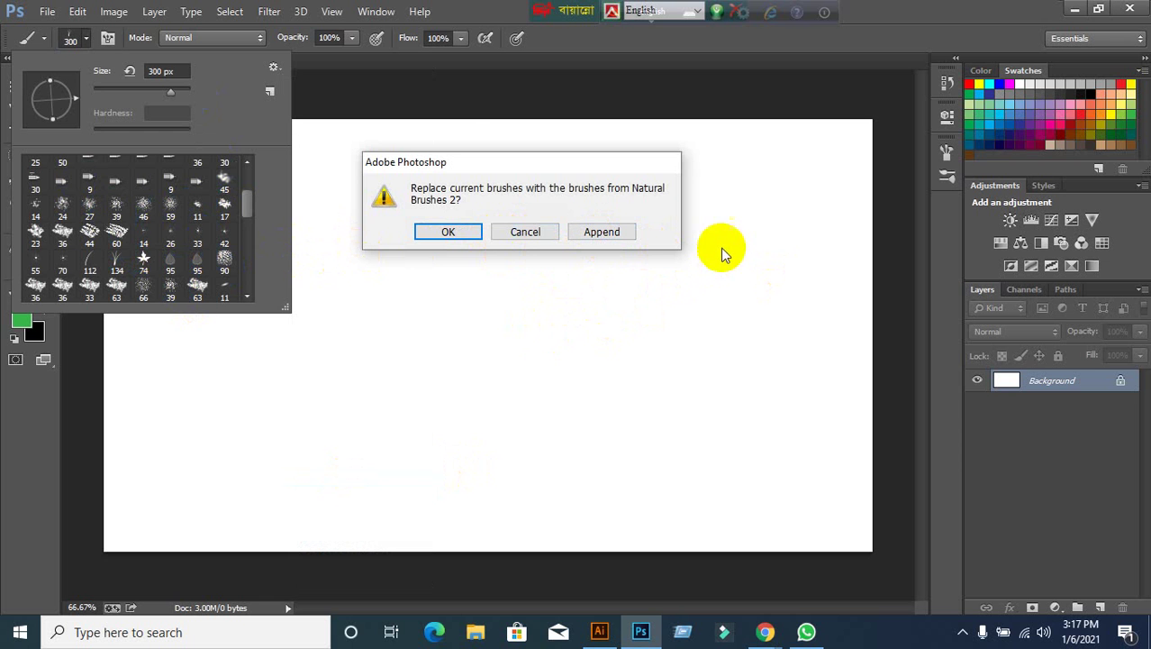
pyautogui.click(618, 231)
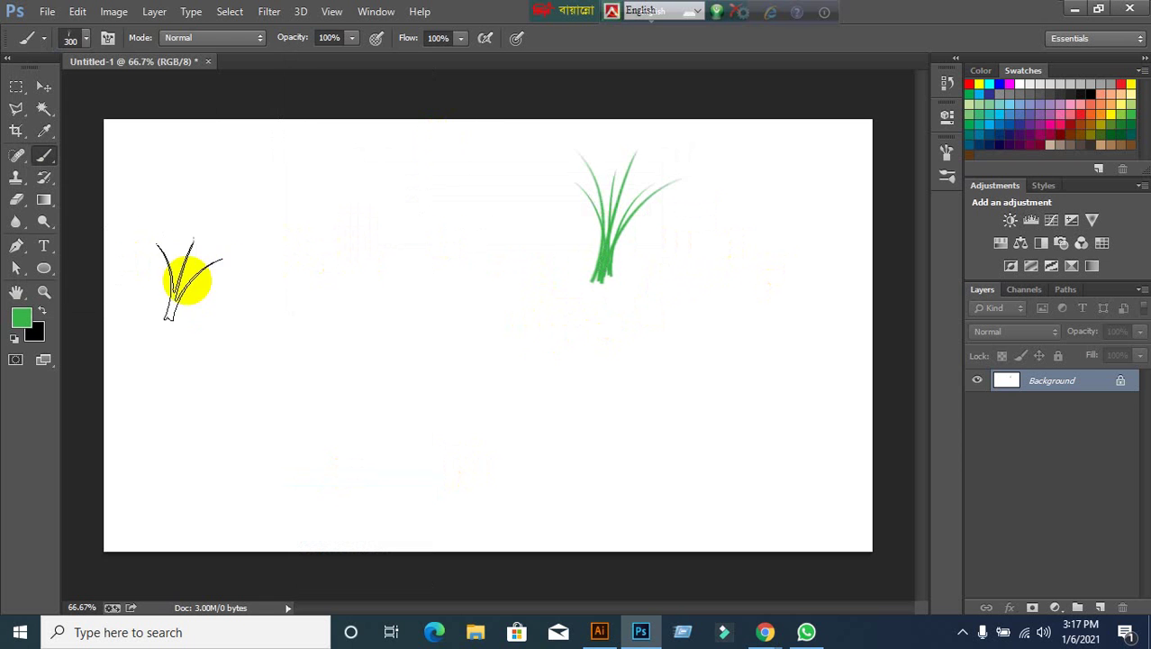
# Reset the brush presets to the default set.
pyautogui.click(107, 37)
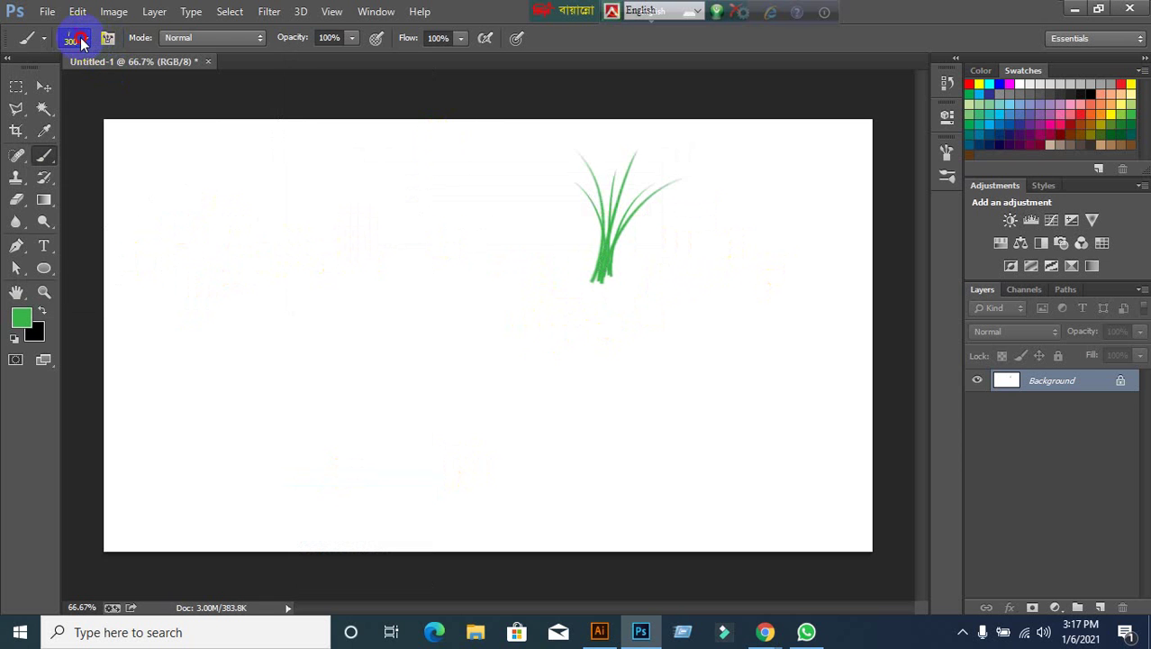
pyautogui.click(80, 38)
pyautogui.scroll(-2, 126, 189)
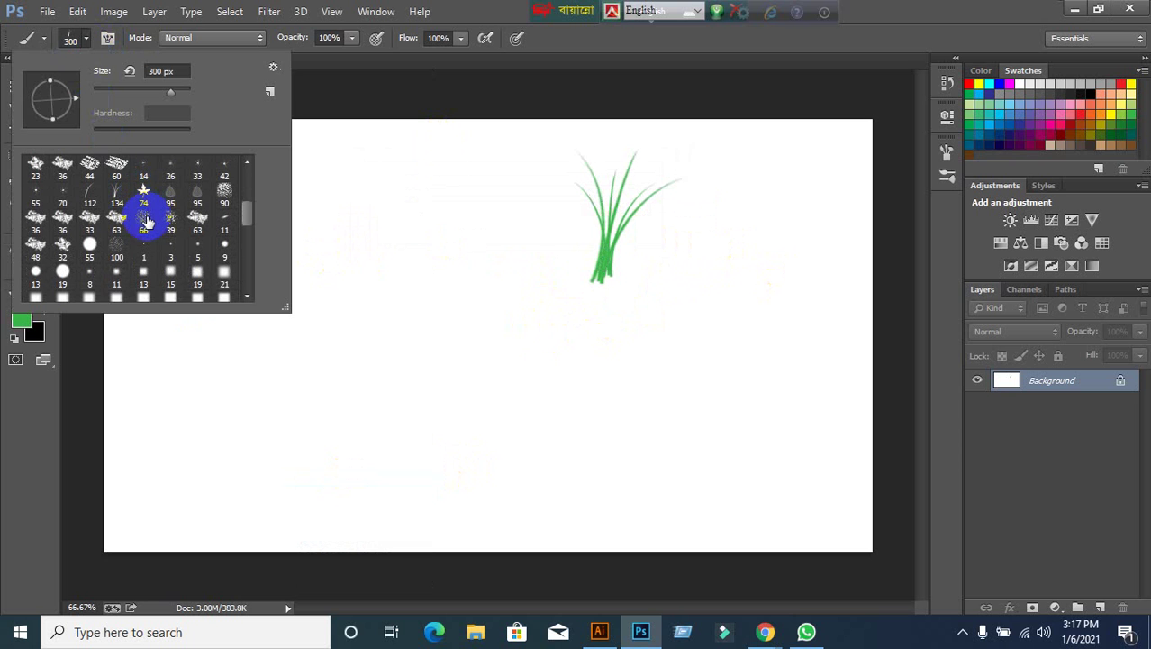
pyautogui.click(274, 70)
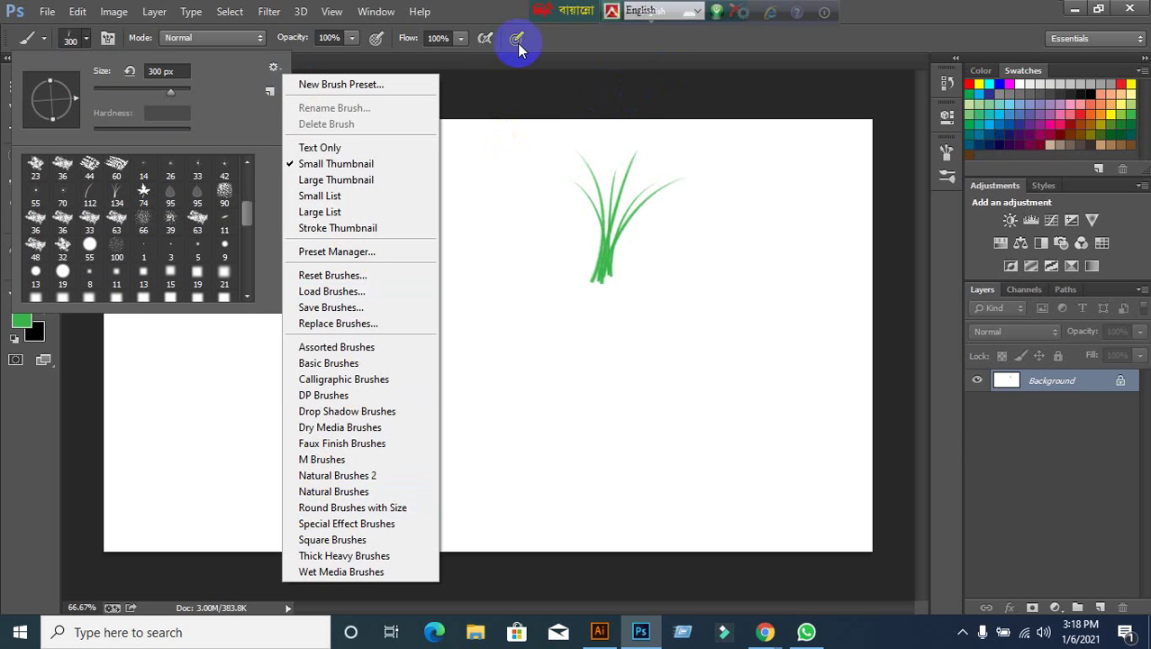
pyautogui.click(341, 133)
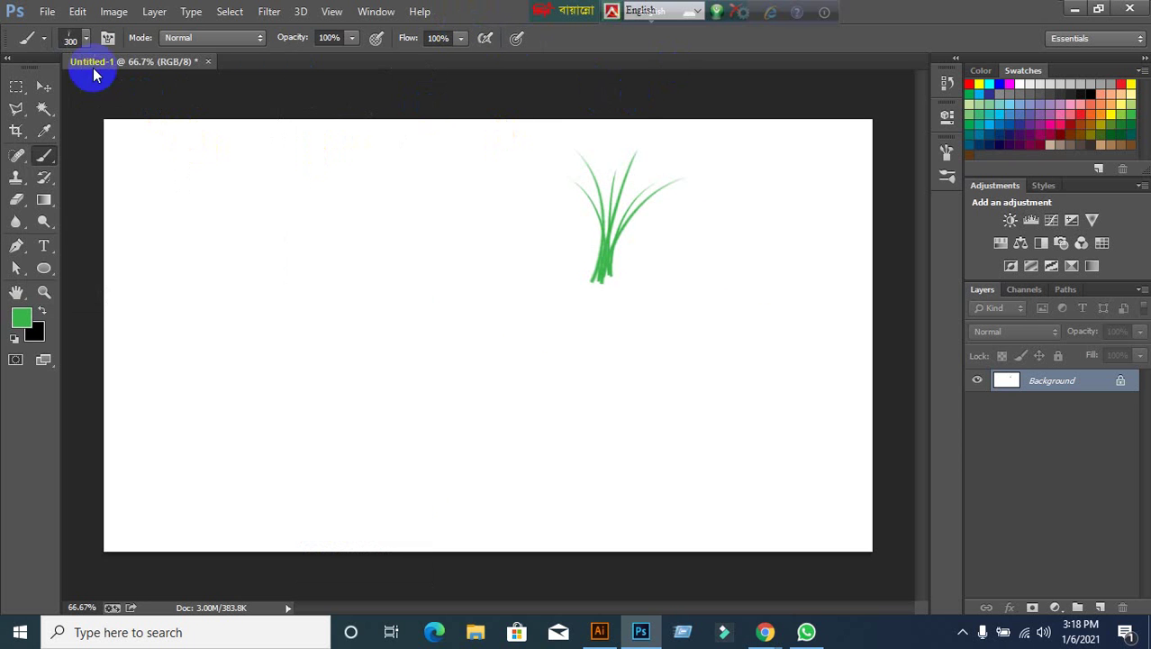
pyautogui.click(87, 37)
pyautogui.click(274, 68)
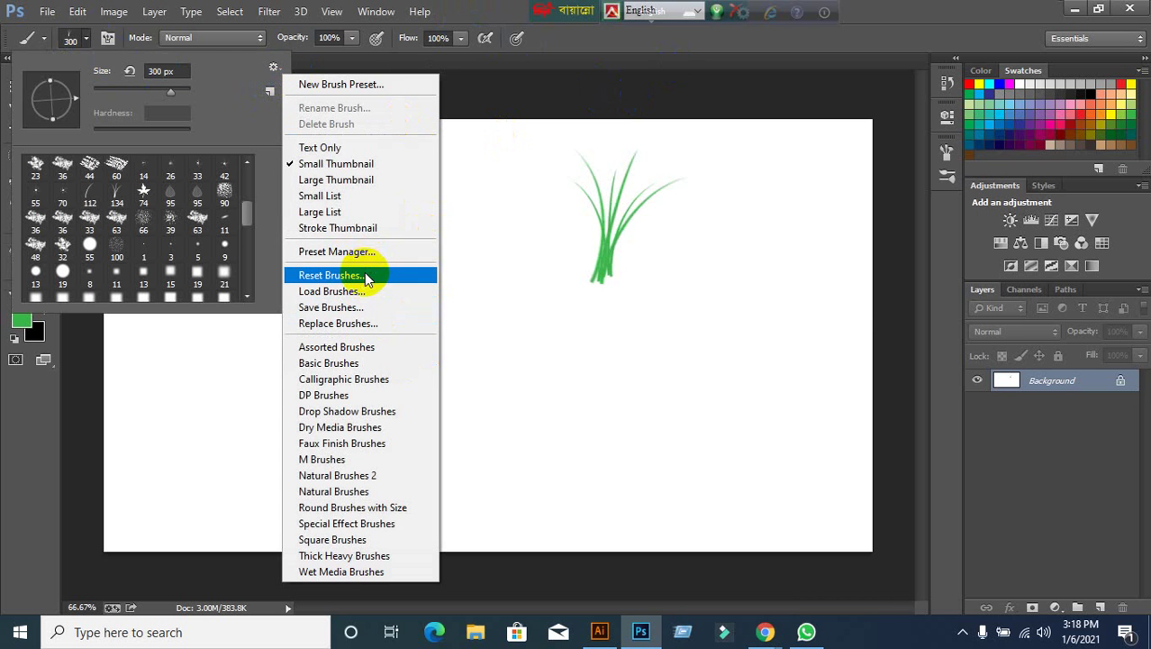
pyautogui.click(365, 275)
pyautogui.click(462, 233)
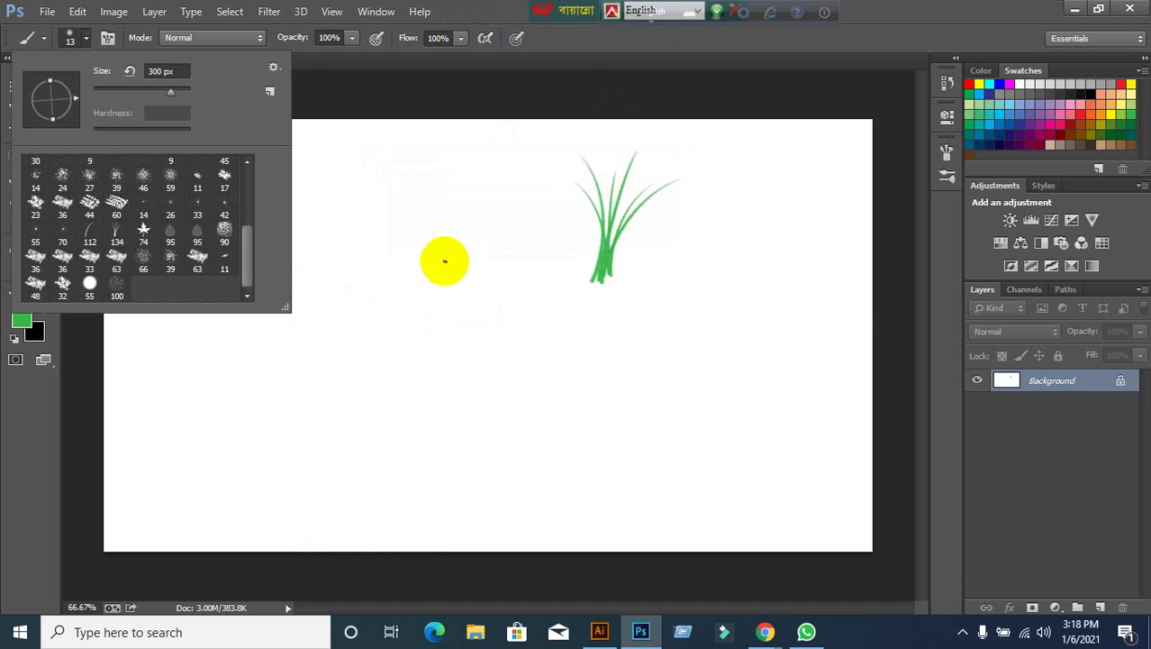
# Append the Dry Media Brushes set to the brush presets and look through the added brushes.
pyautogui.scroll(5, 211, 266)
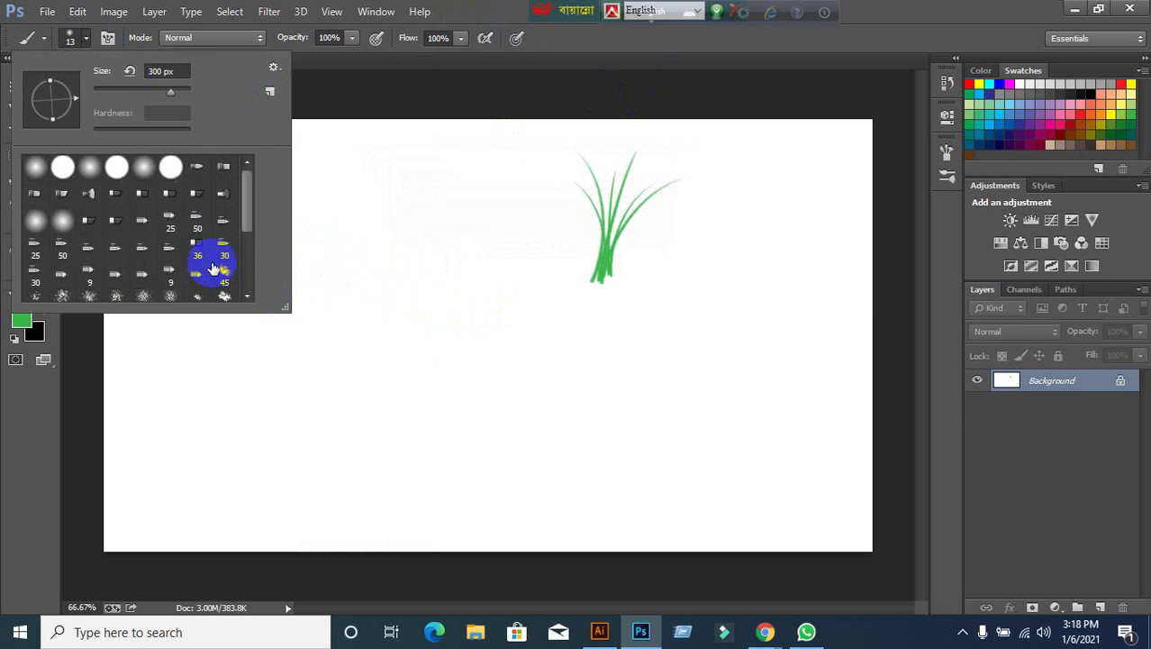
pyautogui.scroll(-1, 133, 221)
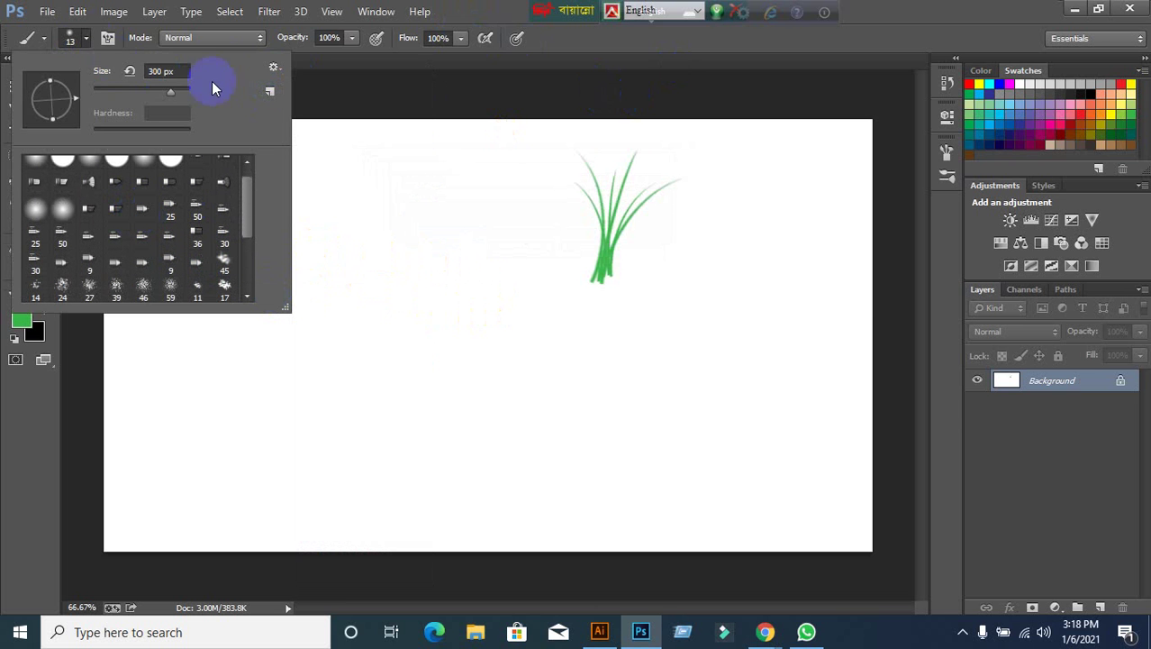
pyautogui.click(279, 69)
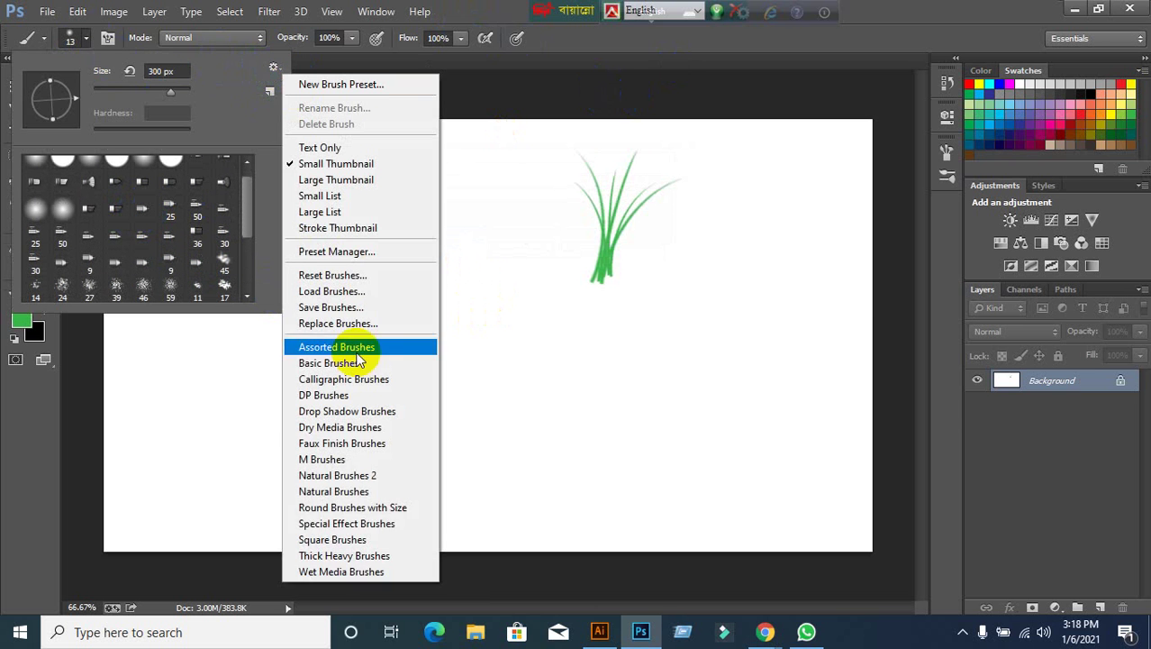
pyautogui.click(345, 427)
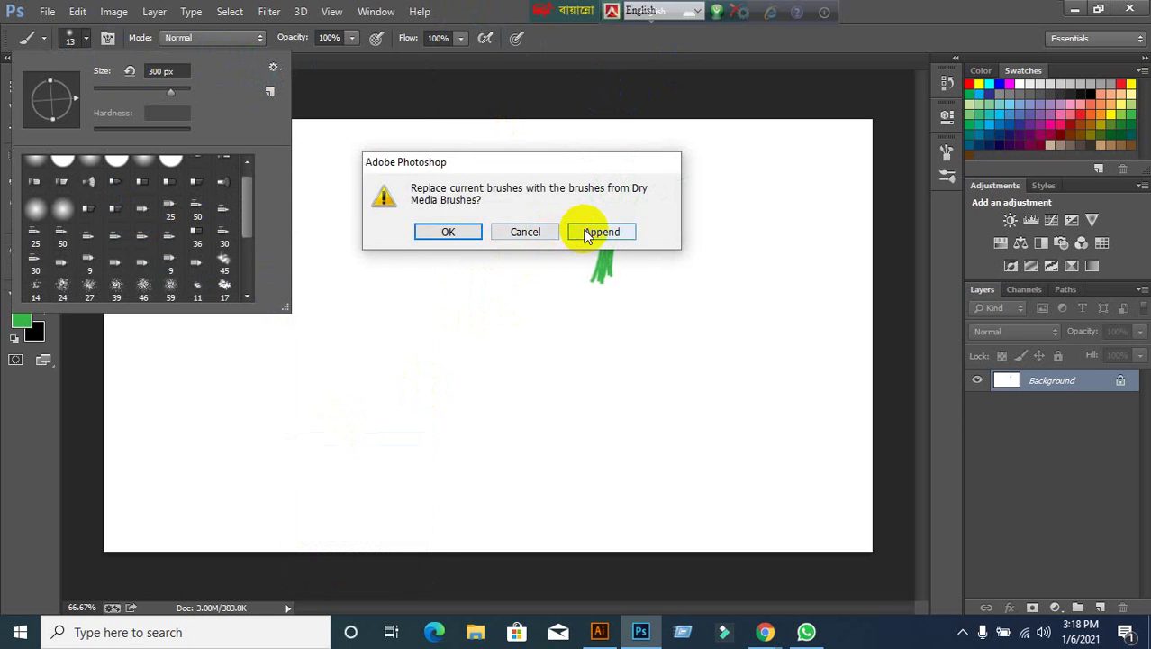
pyautogui.click(593, 232)
pyautogui.scroll(-5, 171, 254)
pyautogui.scroll(-5, 180, 252)
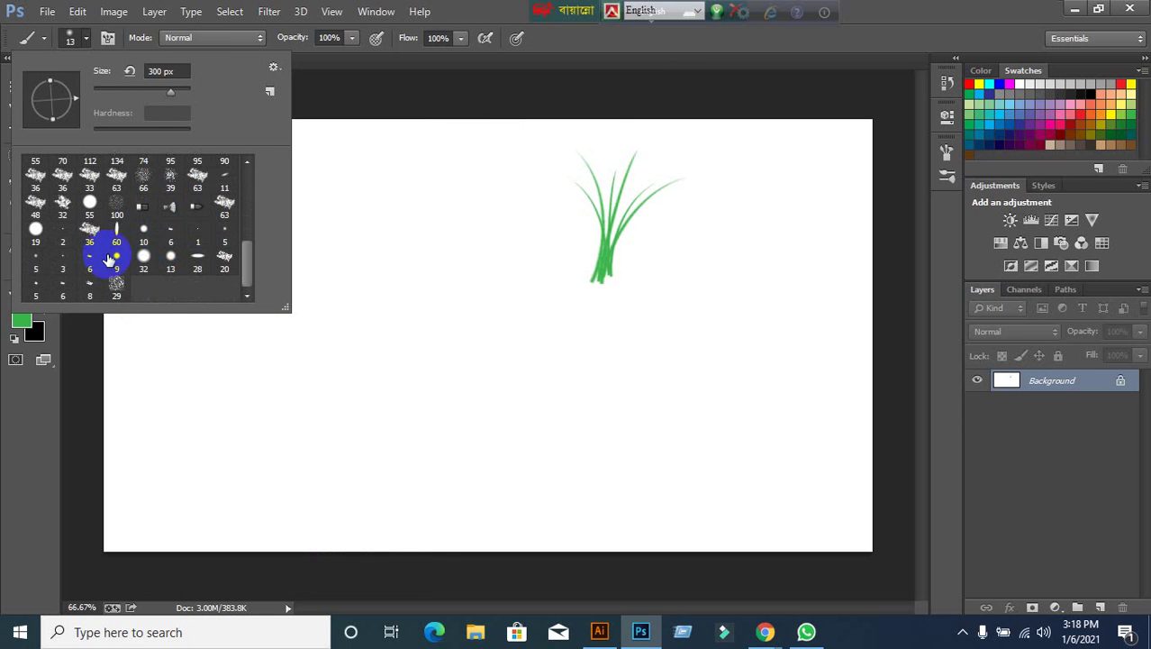
pyautogui.scroll(1, 157, 242)
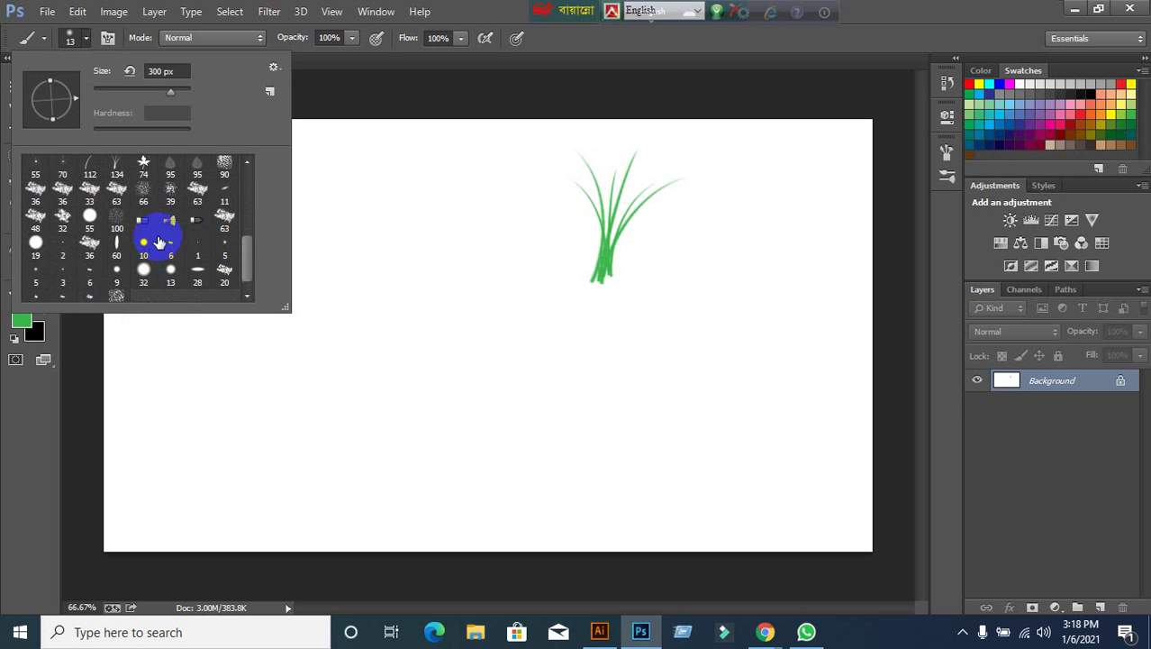
# Reset the brush presets by replacing the current brushes with the default set.
pyautogui.click(275, 70)
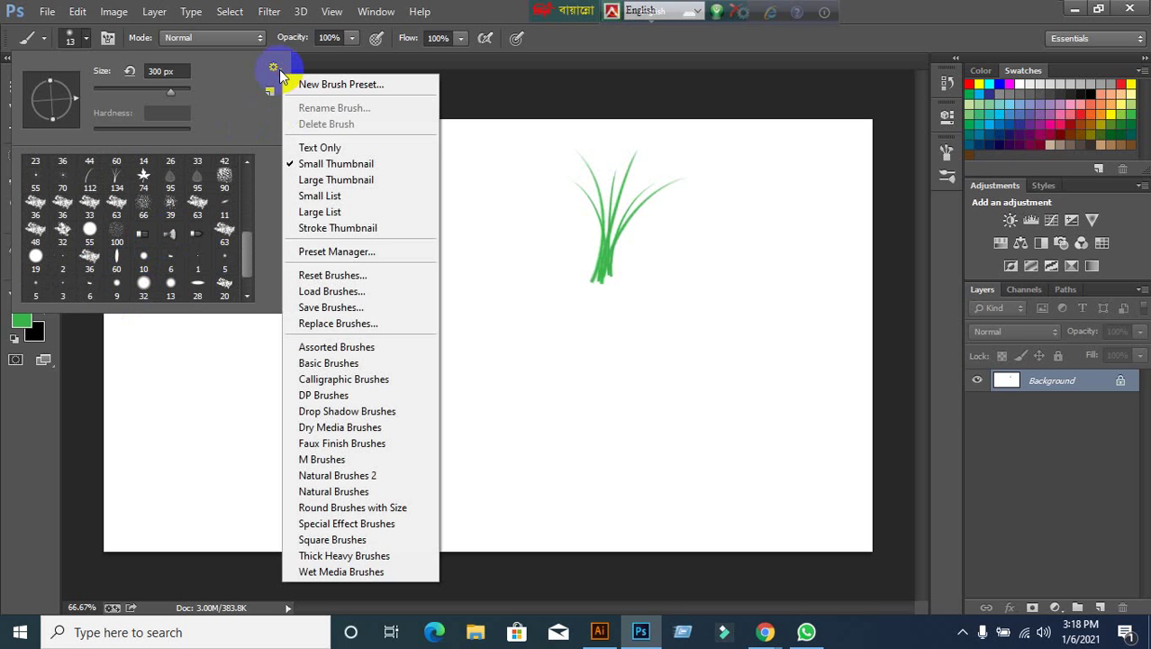
pyautogui.click(343, 279)
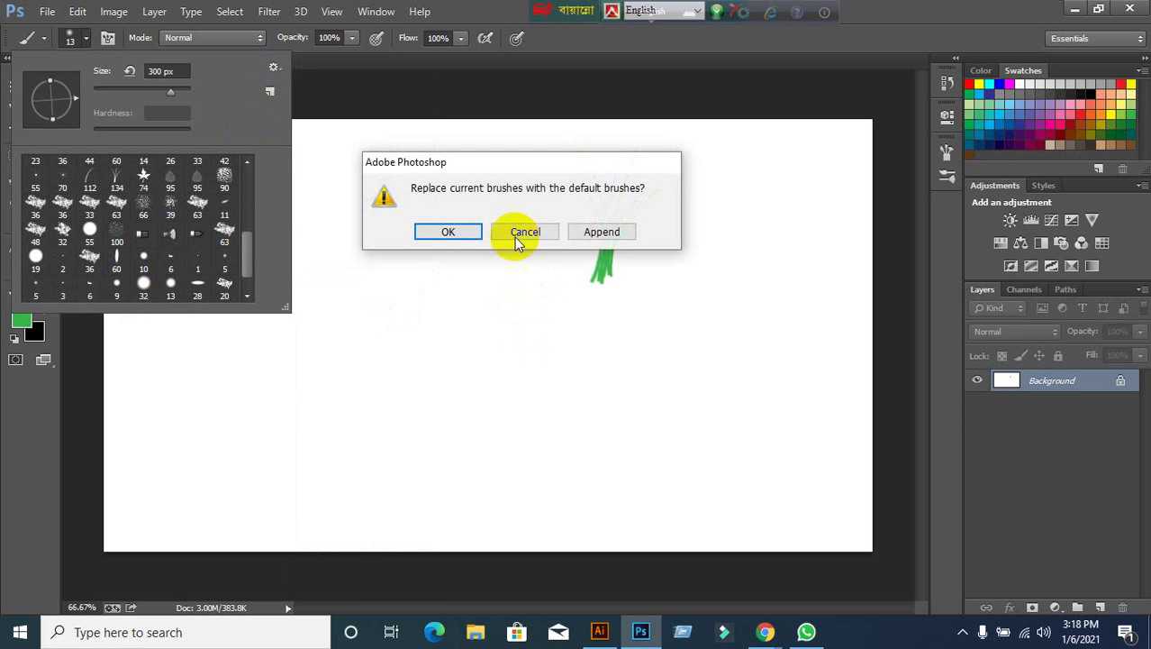
pyautogui.click(465, 236)
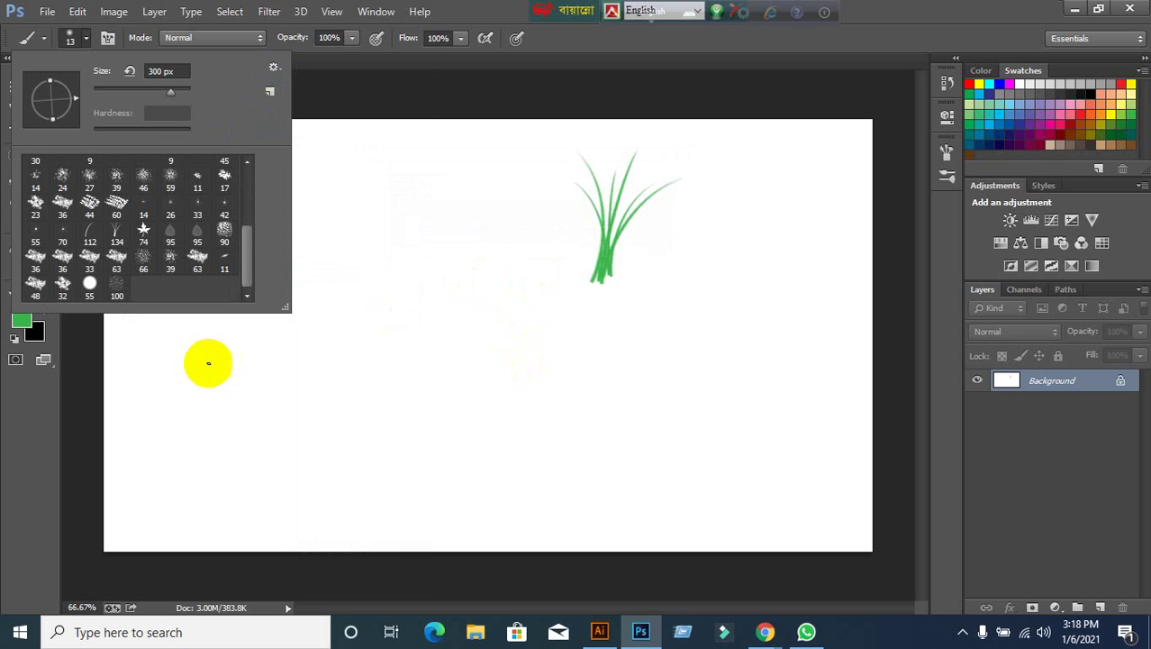
pyautogui.click(275, 69)
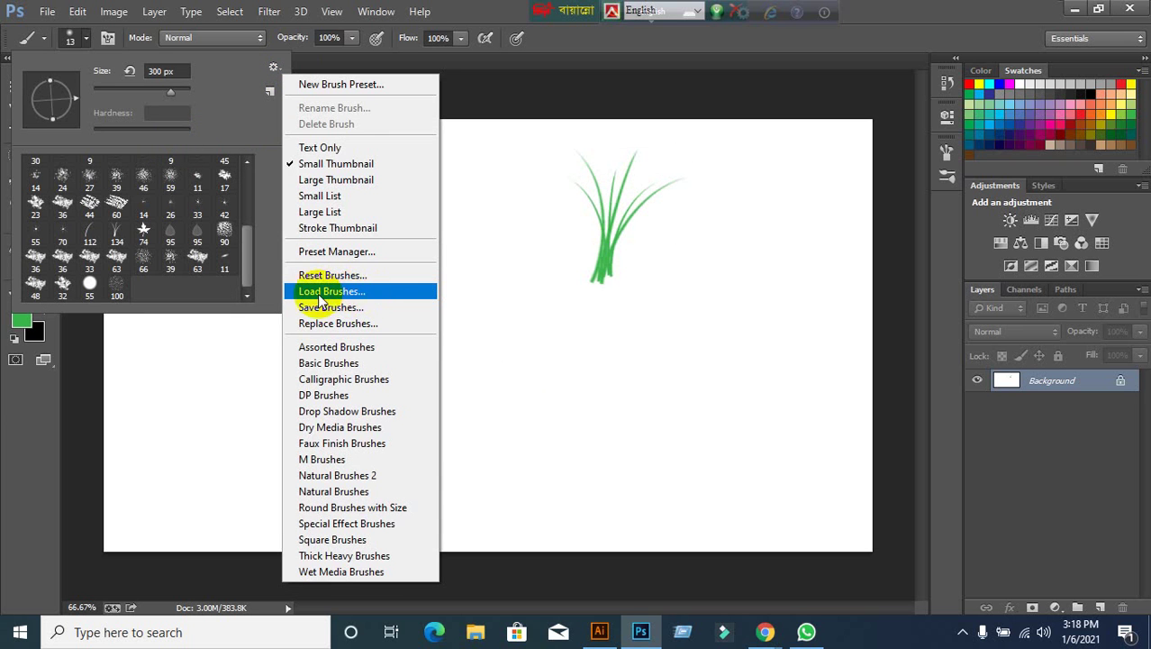
pyautogui.click(554, 106)
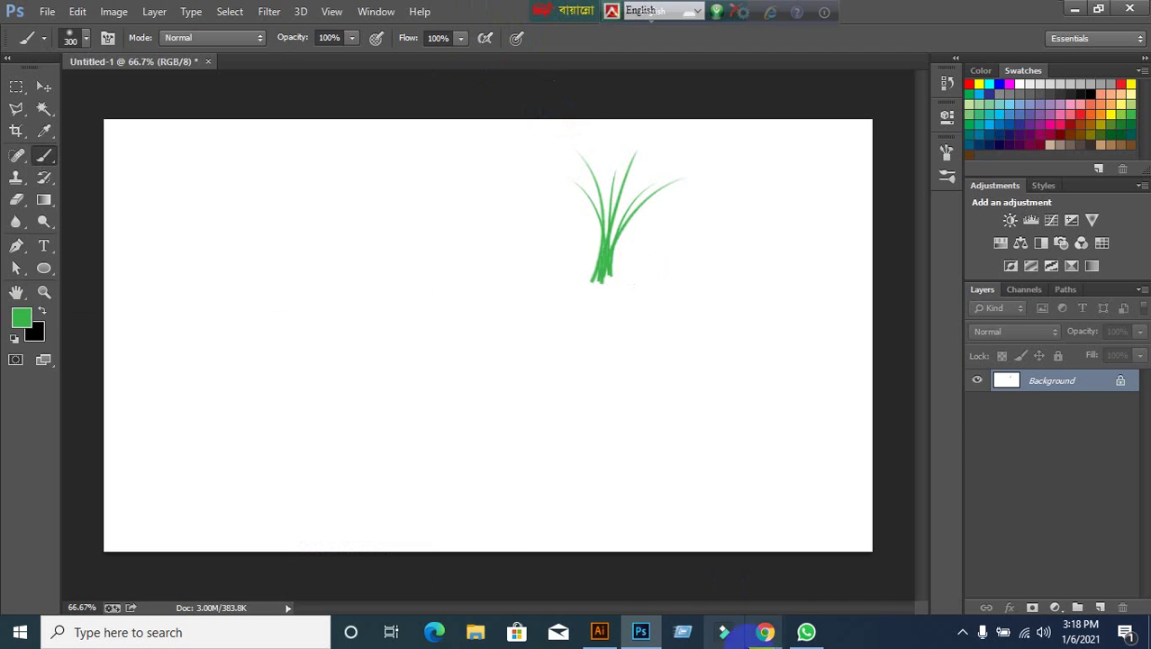
# Switch to Chrome and open the Google homepage in a new tab beside the Meet call.
pyautogui.moveTo(772, 636)
pyautogui.click(676, 552)
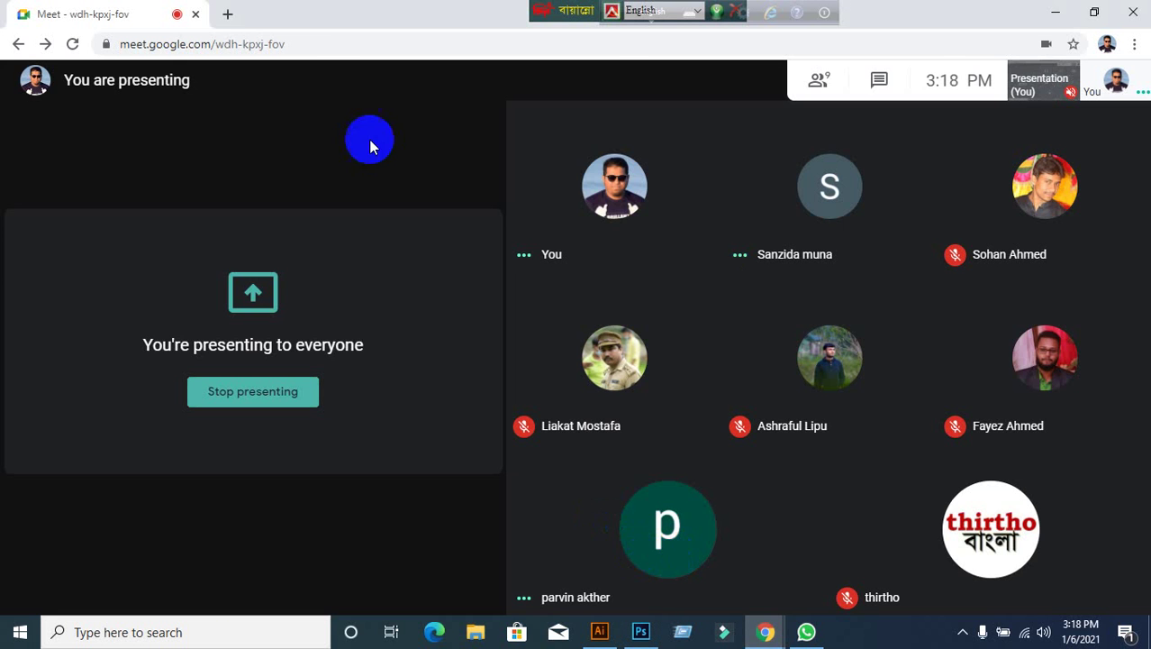
pyautogui.click(225, 15)
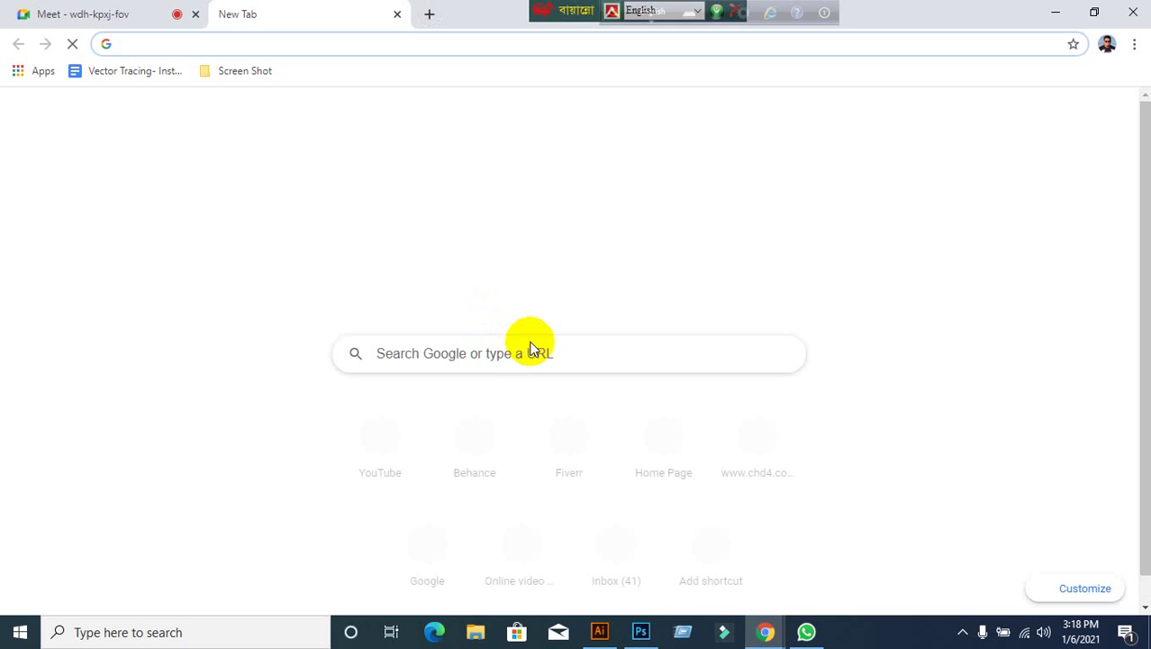
pyautogui.click(423, 576)
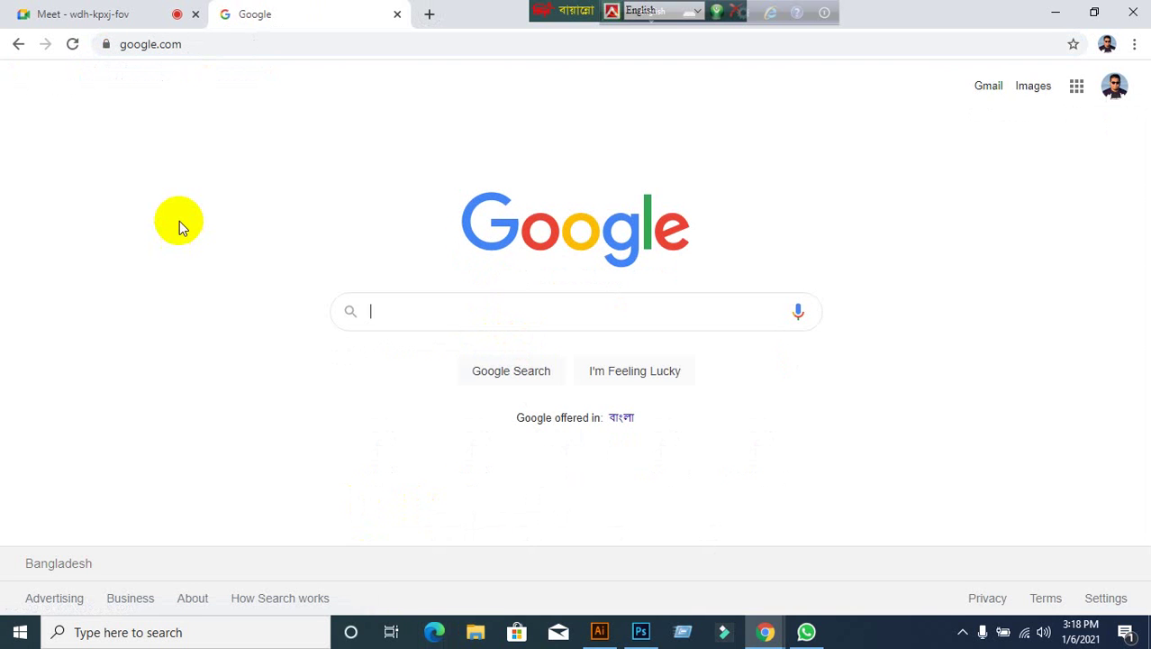
pyautogui.click(74, 25)
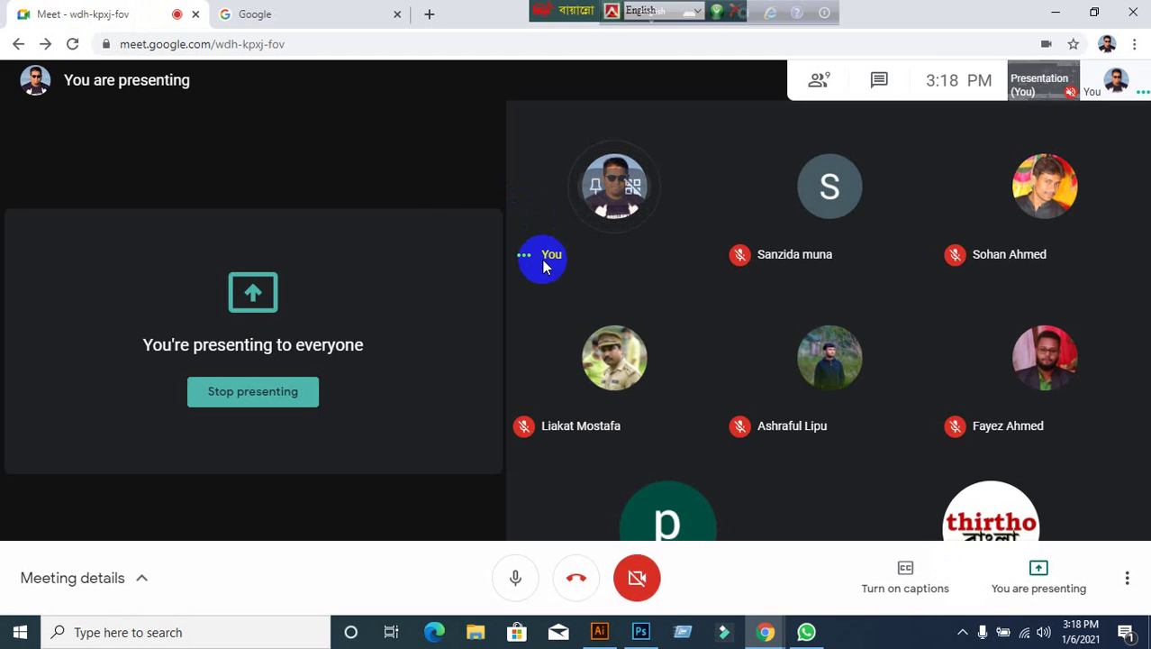
pyautogui.click(326, 9)
pyautogui.click(487, 380)
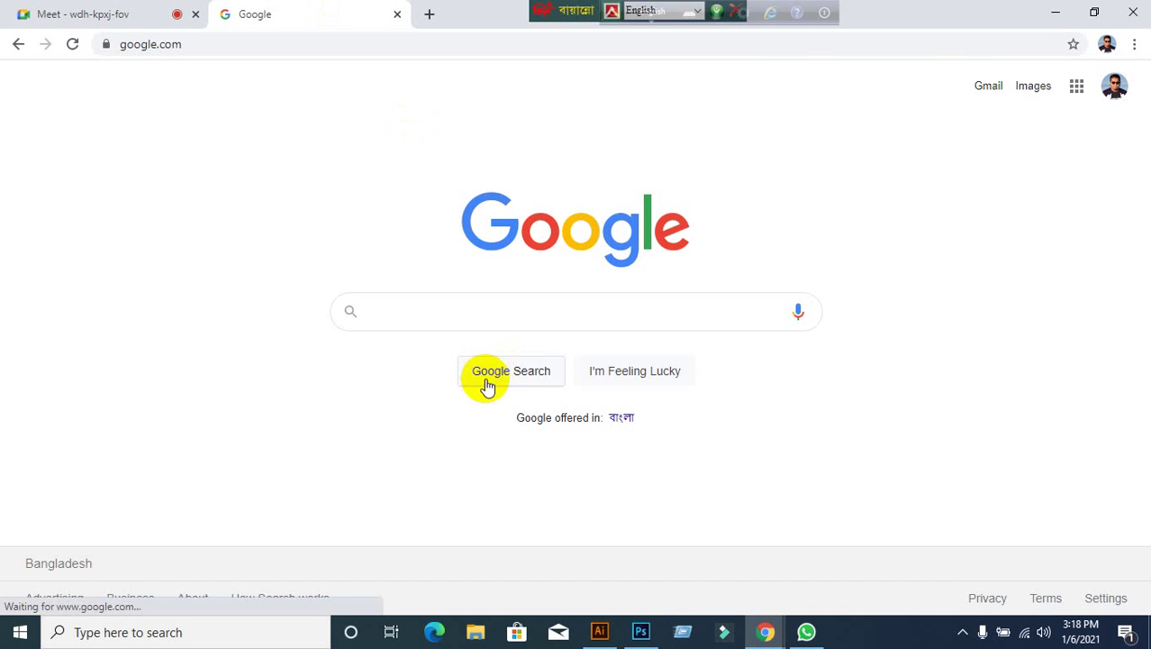
# Search Google for "photoshop brushes free download".
pyautogui.click(676, 300)
pyautogui.write('p')
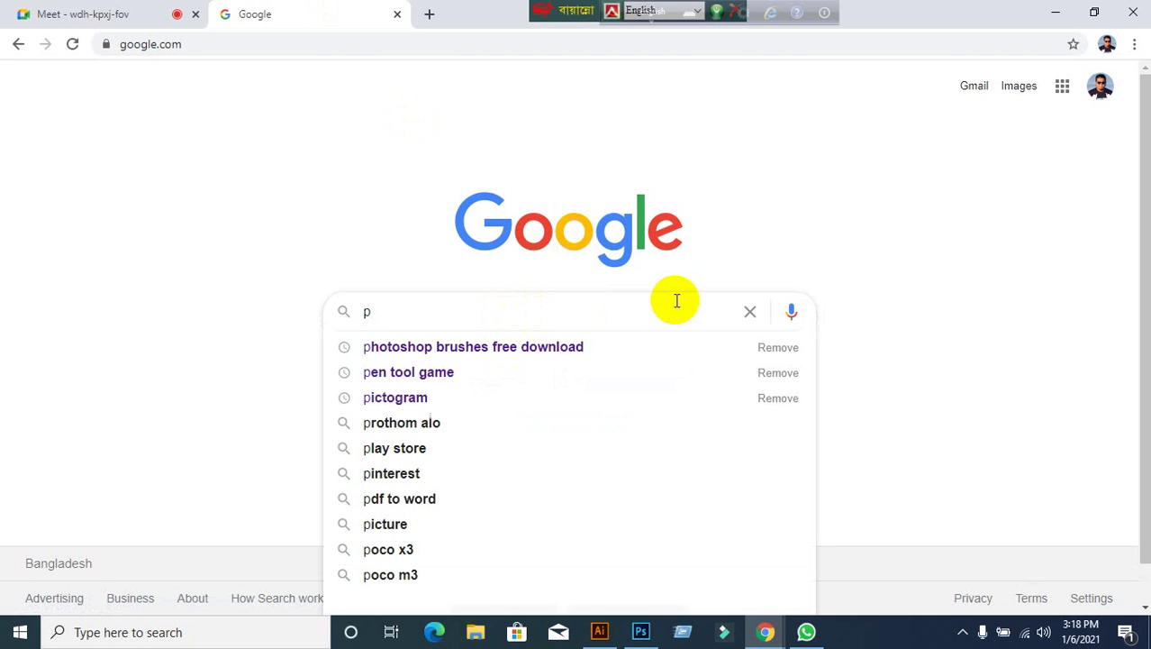
pyautogui.write('hotoshop v')
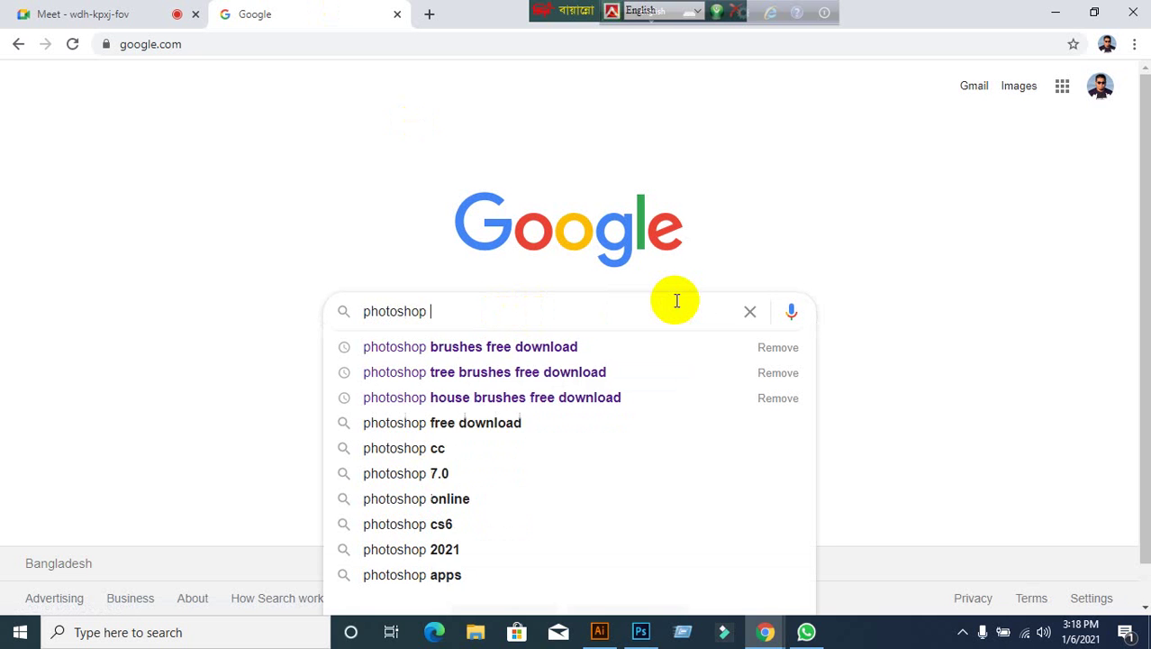
pyautogui.press('BackSpace')
pyautogui.write('brushes')
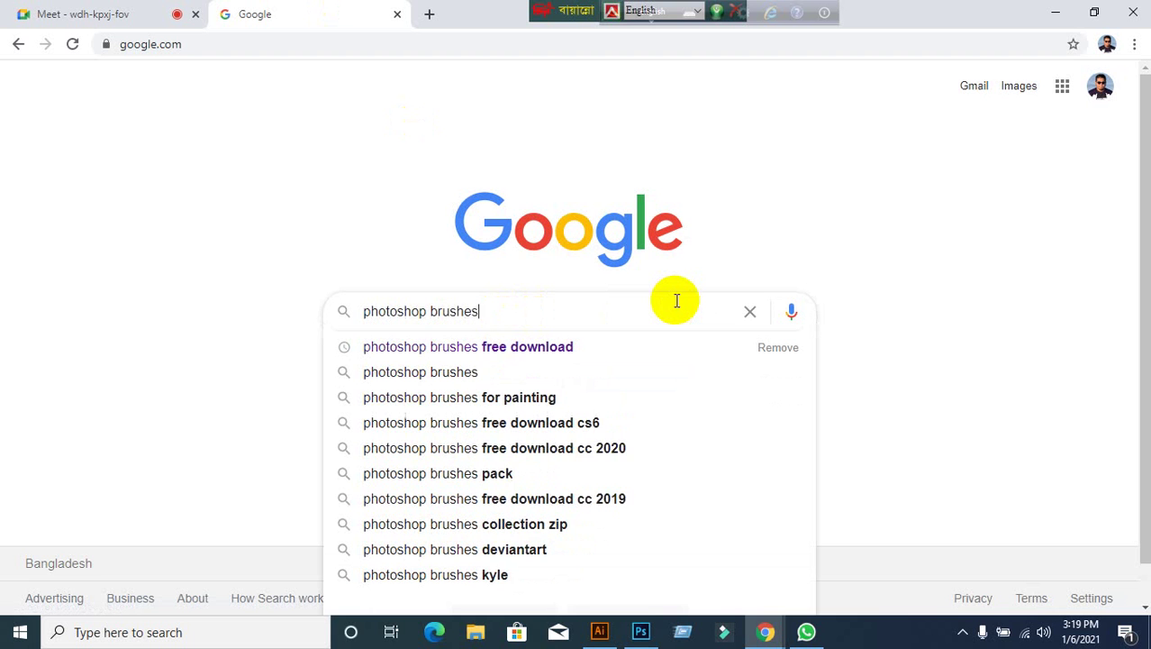
pyautogui.write(' free d')
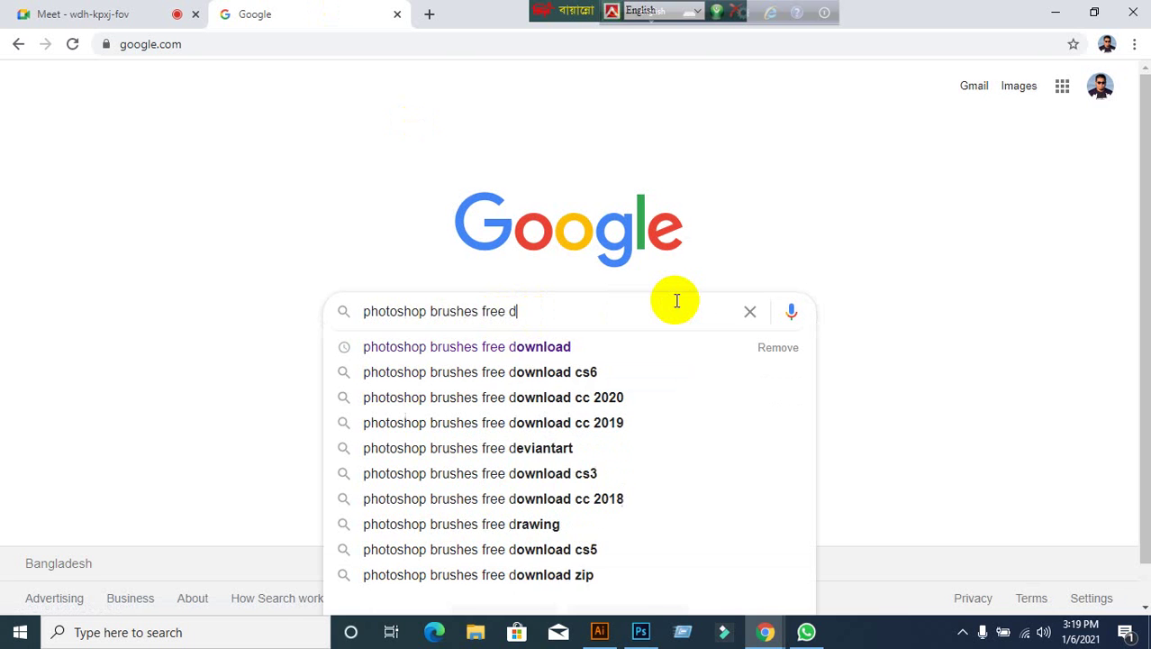
pyautogui.write('ownload')
pyautogui.press('Return')
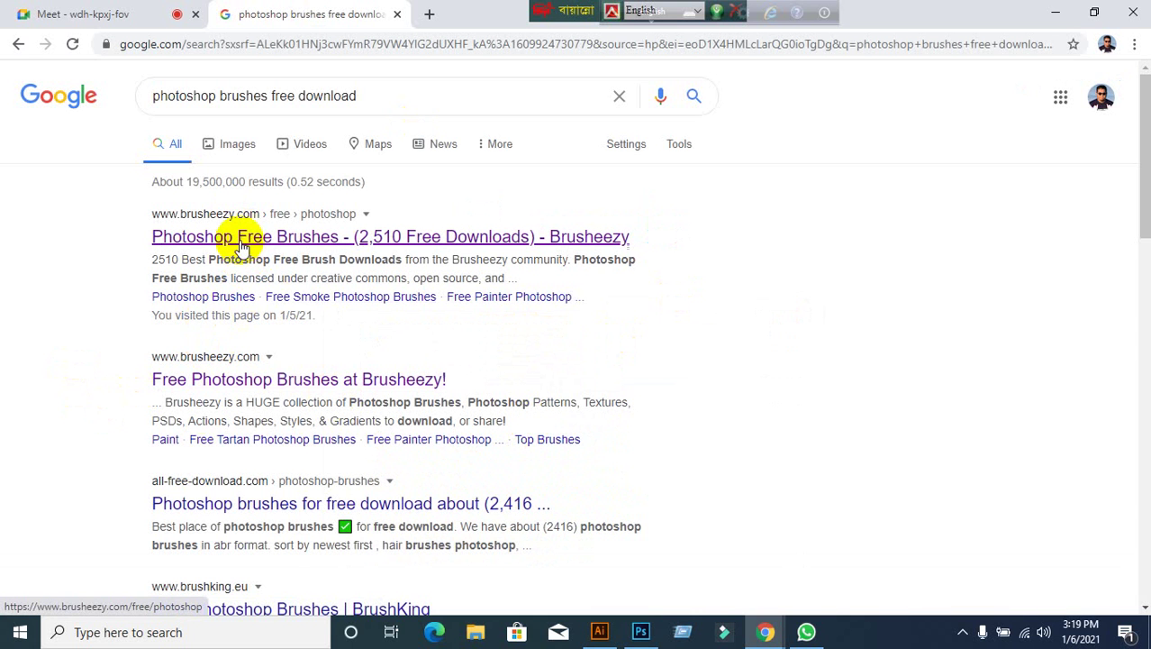
# Open the Brusheezy Photoshop Free Brushes search result and browse the listed brush sets.
pyautogui.click(241, 248)
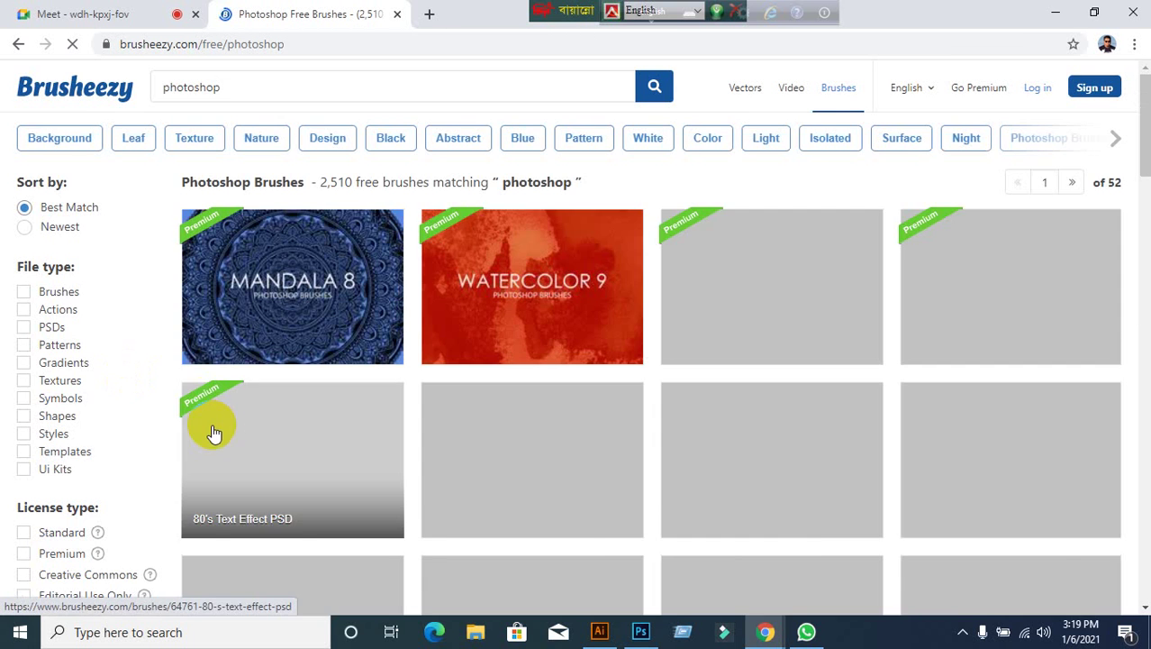
pyautogui.scroll(-2, 250, 439)
pyautogui.scroll(-8, 251, 439)
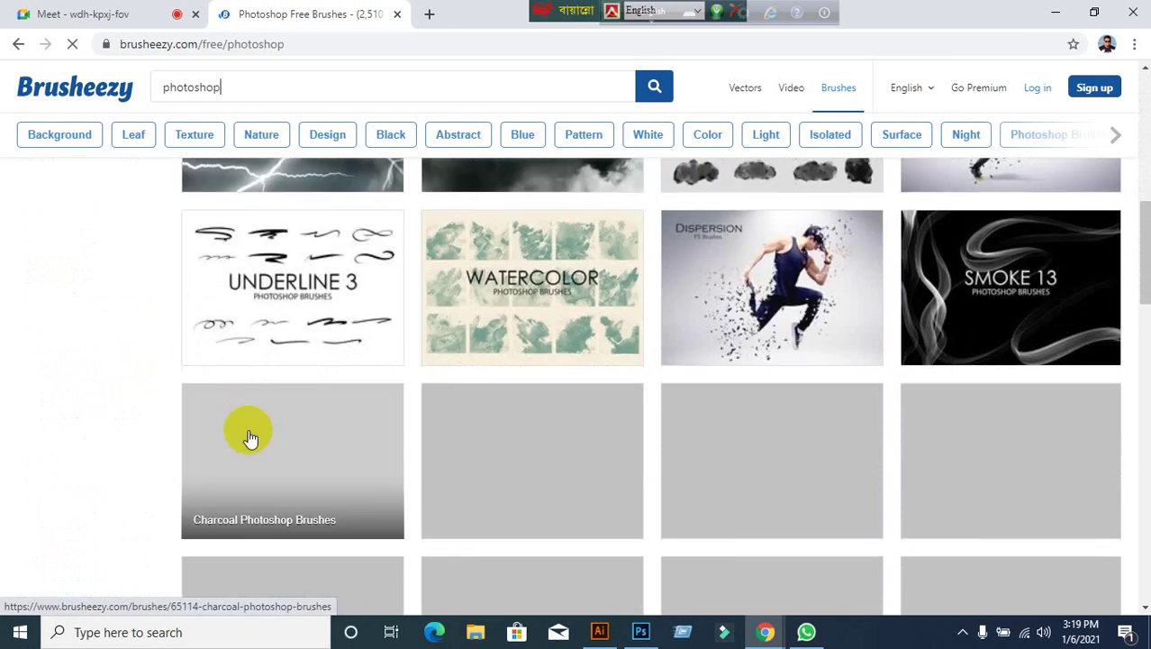
pyautogui.scroll(5, 251, 434)
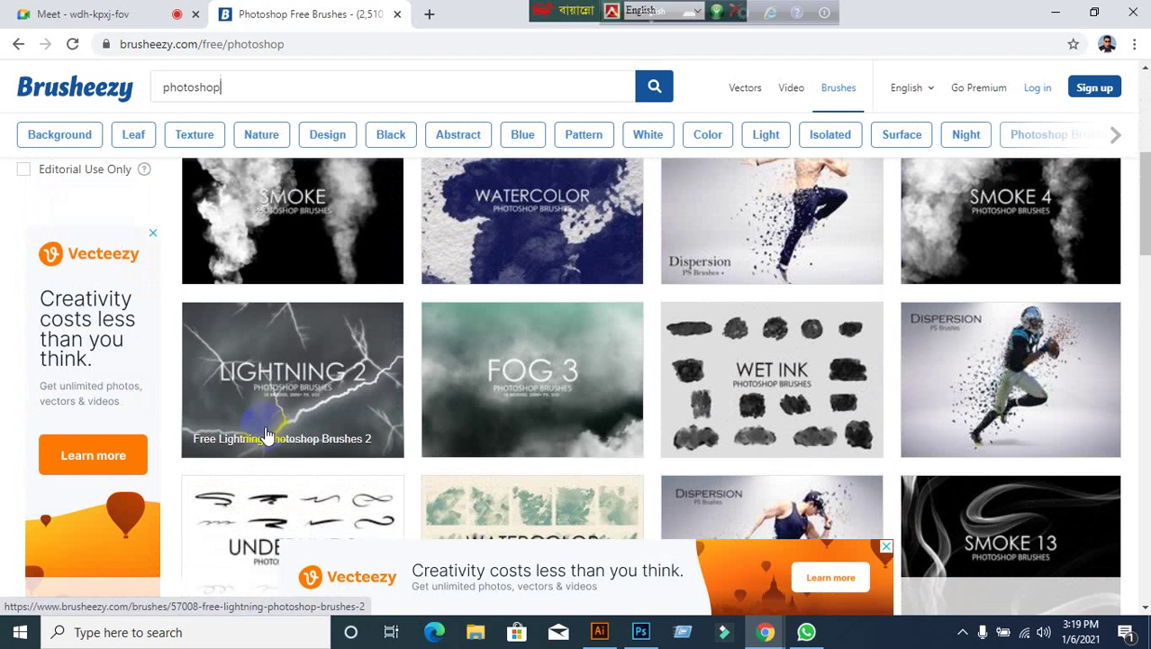
# Go to the Brusheezy homepage and search the site for "car" brushes.
pyautogui.click(96, 85)
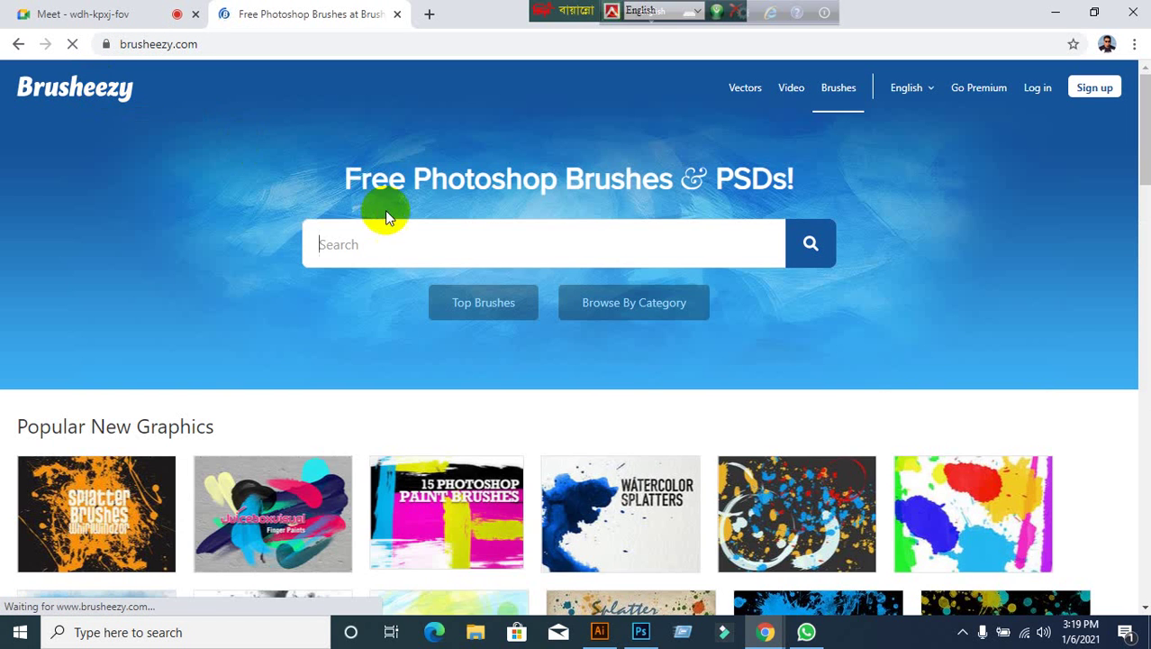
pyautogui.click(385, 252)
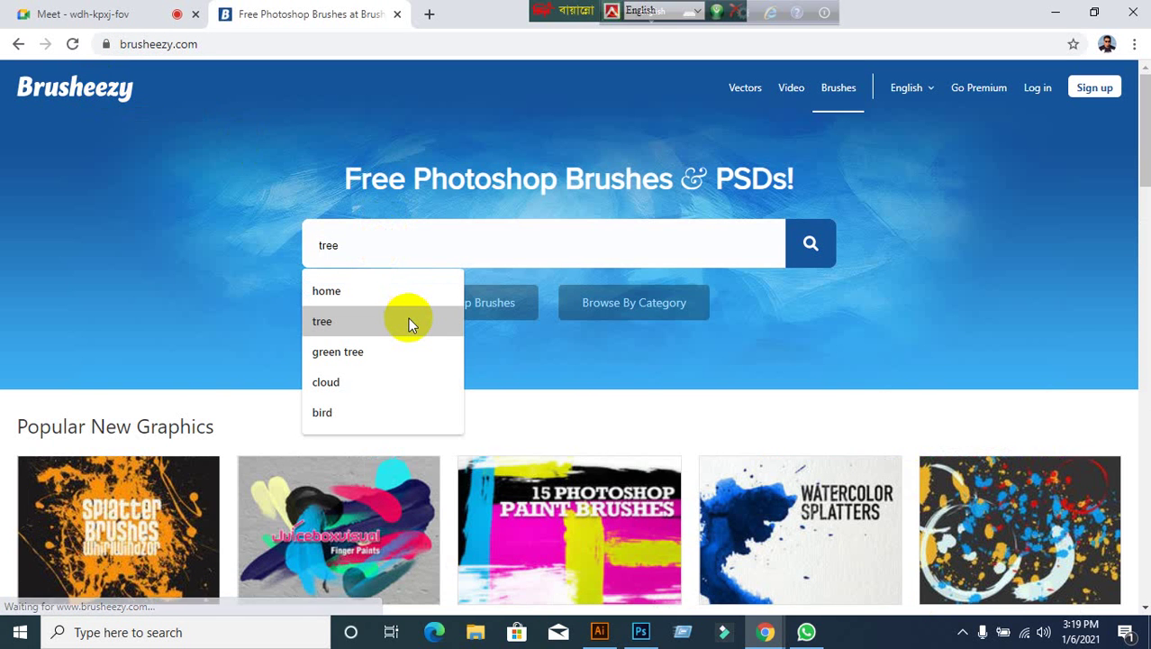
pyautogui.write('car')
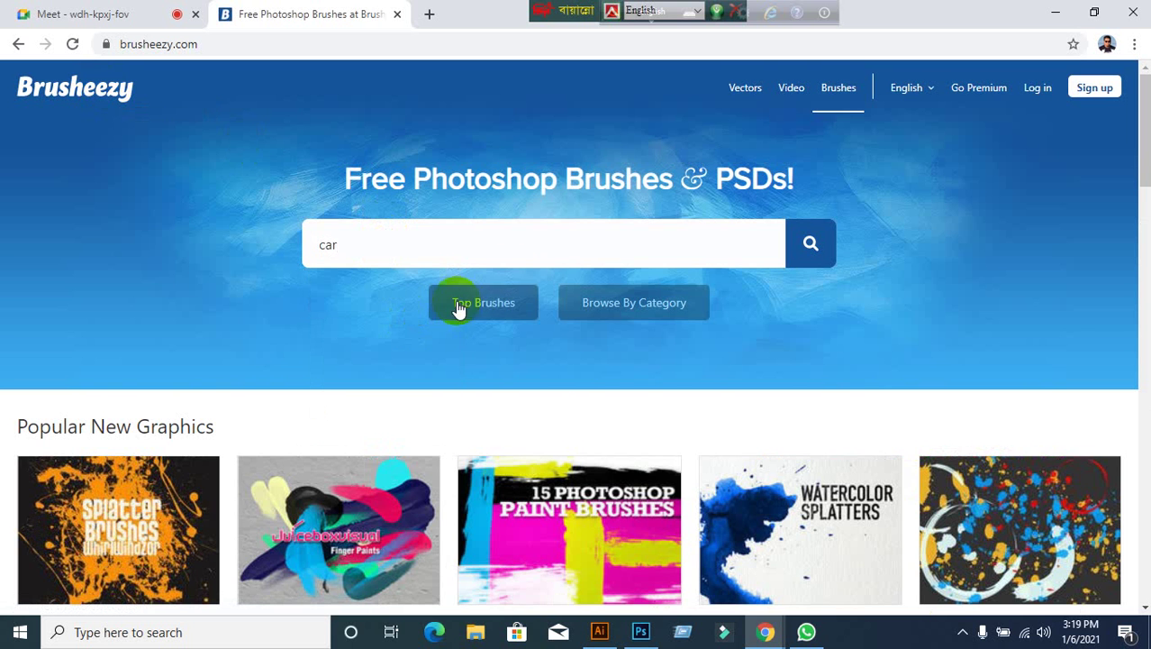
pyautogui.click(813, 245)
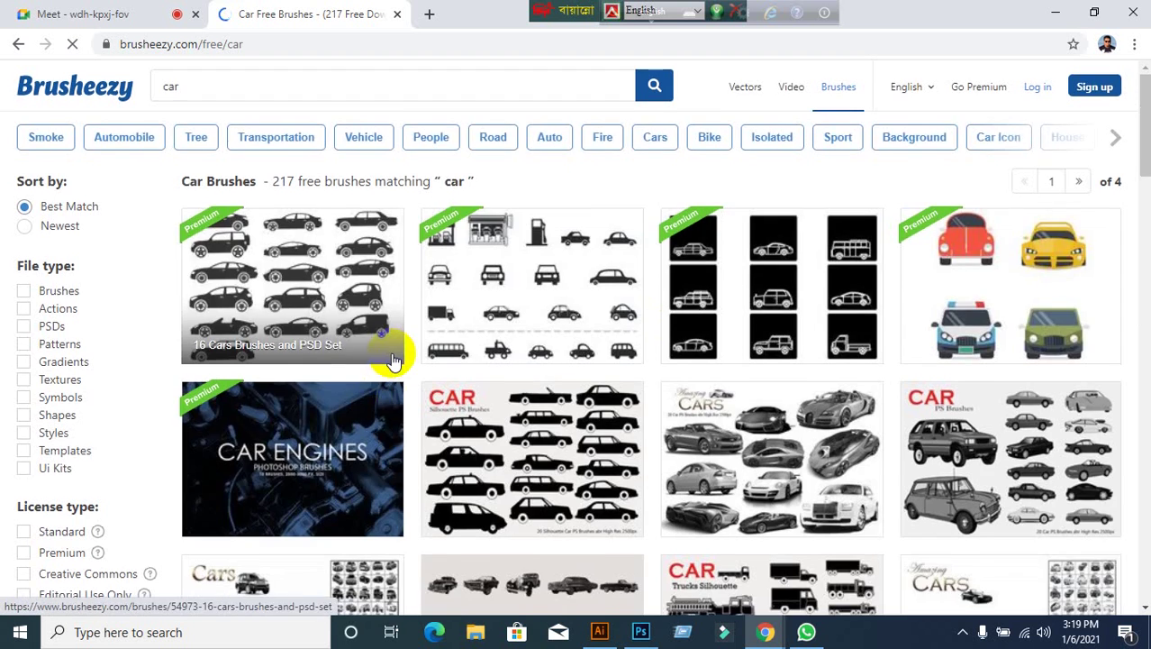
# Look through the Brusheezy car brush results for a free set to download.
pyautogui.scroll(-2, 387, 351)
pyautogui.scroll(-1, 732, 323)
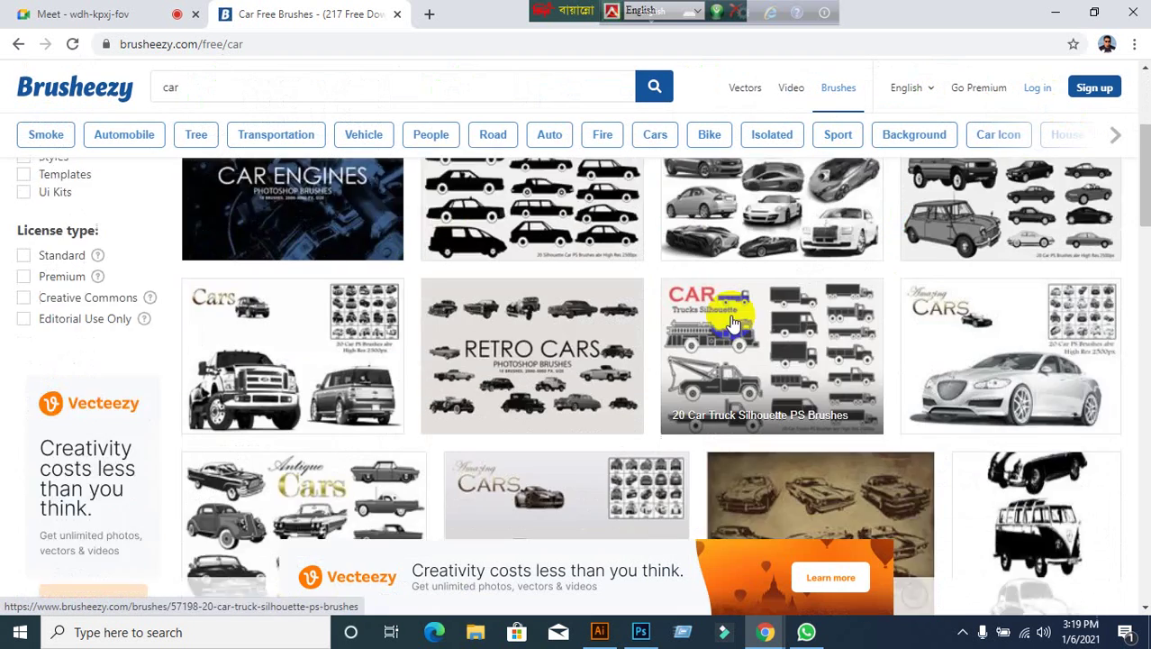
pyautogui.scroll(3, 733, 323)
pyautogui.scroll(-2, 733, 323)
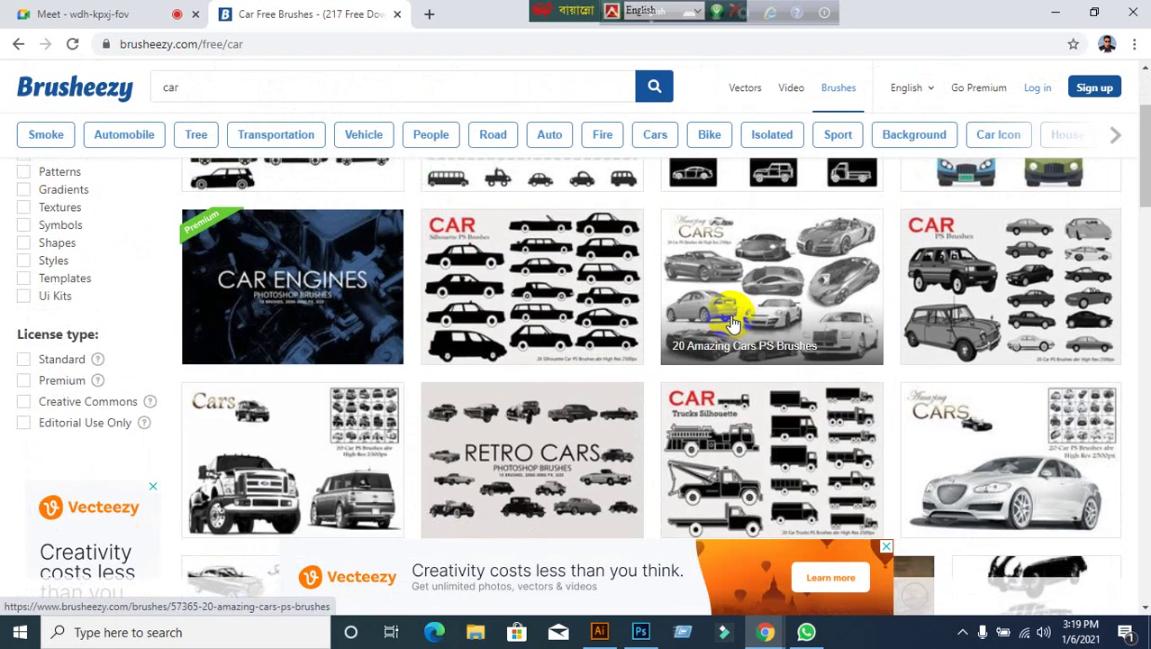
pyautogui.scroll(-3, 642, 412)
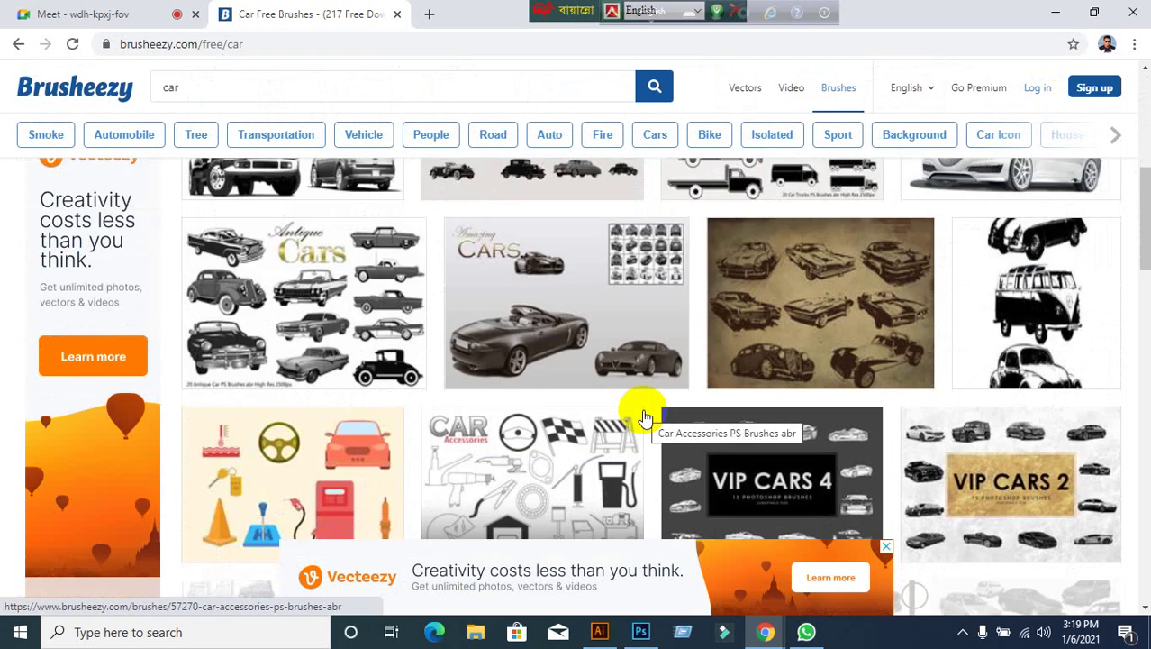
pyautogui.scroll(-4, 645, 417)
pyautogui.scroll(1, 645, 417)
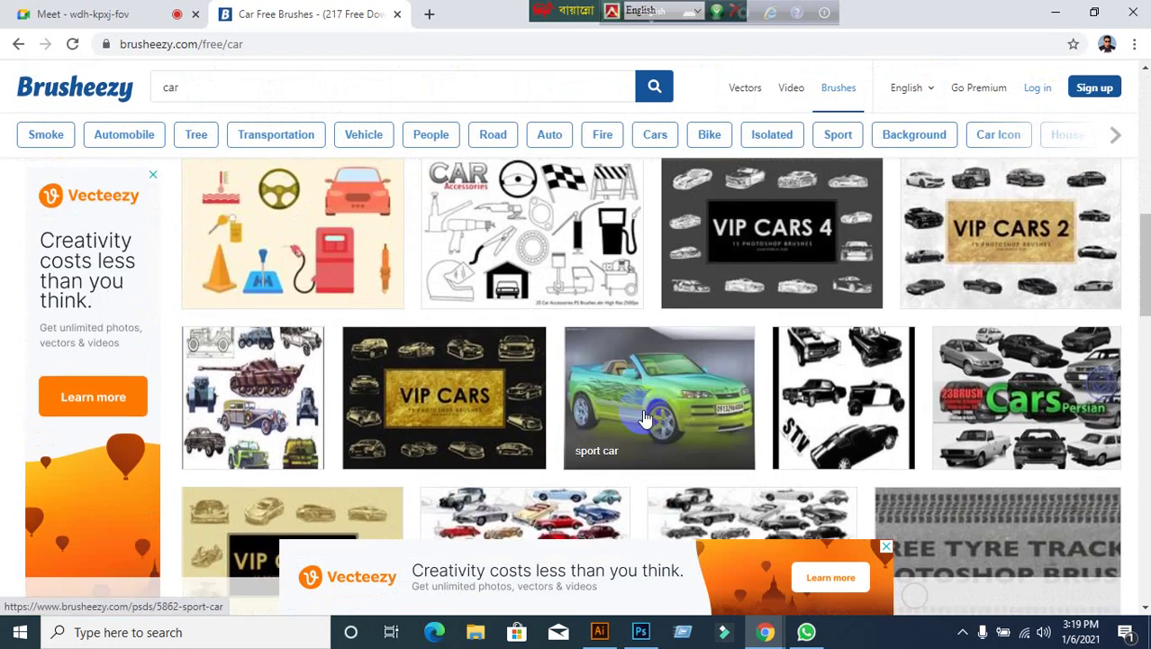
pyautogui.scroll(5, 645, 417)
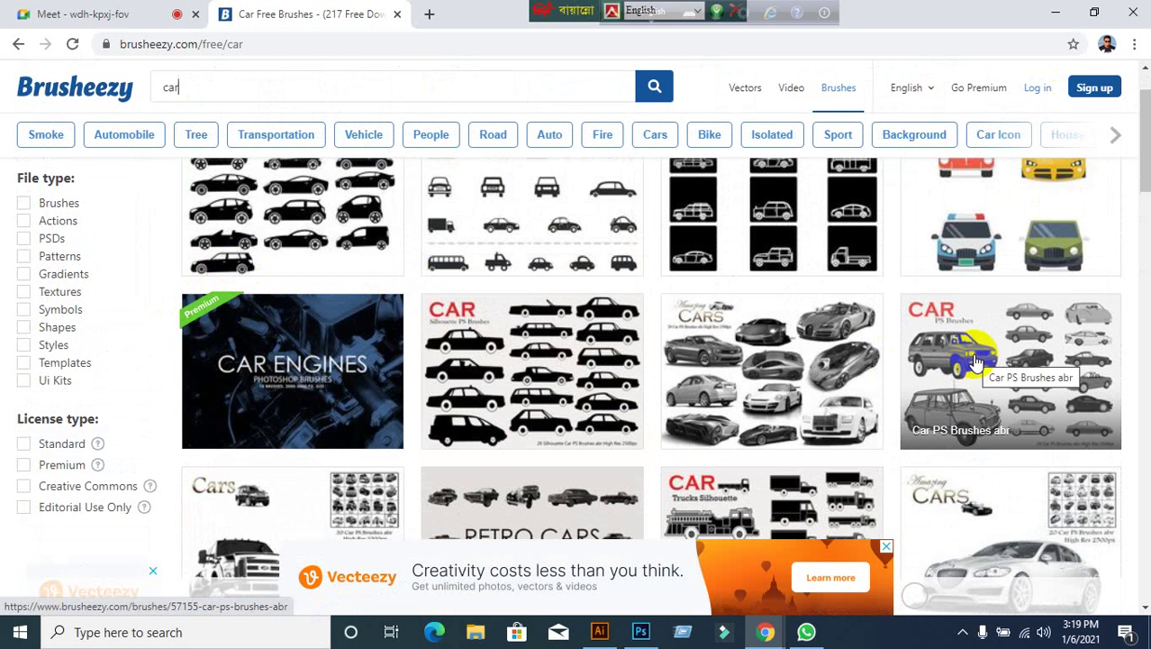
# Open the Car PS Brushes abr set and try to download it for free, dismissing the account sign-up offer.
pyautogui.click(525, 341)
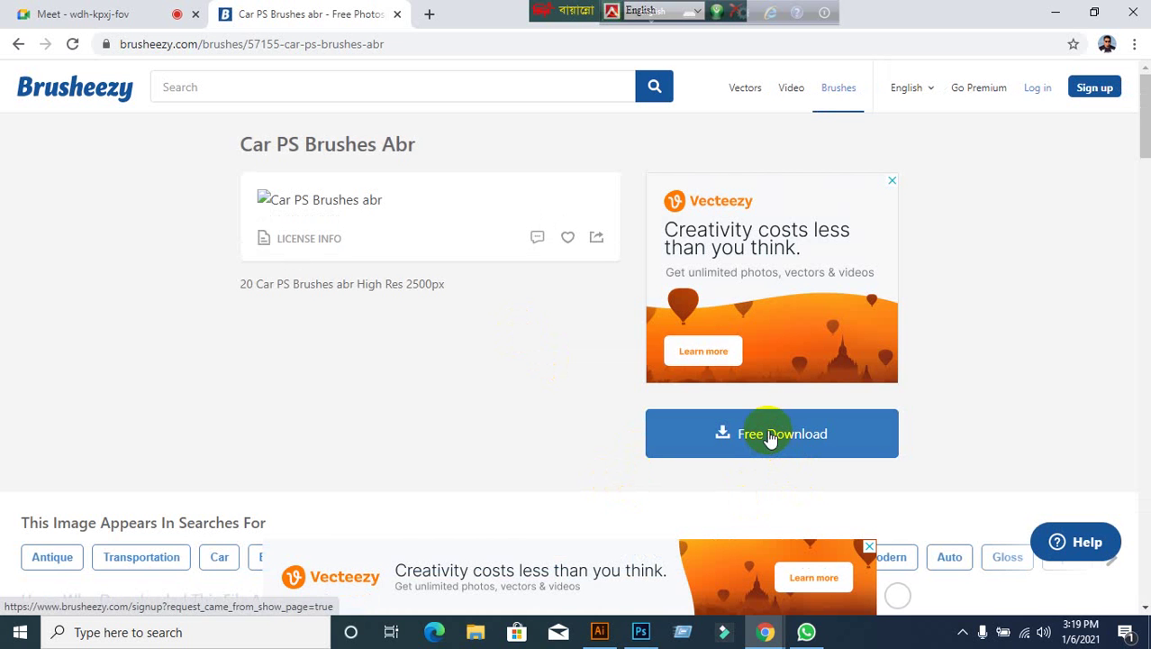
pyautogui.click(798, 441)
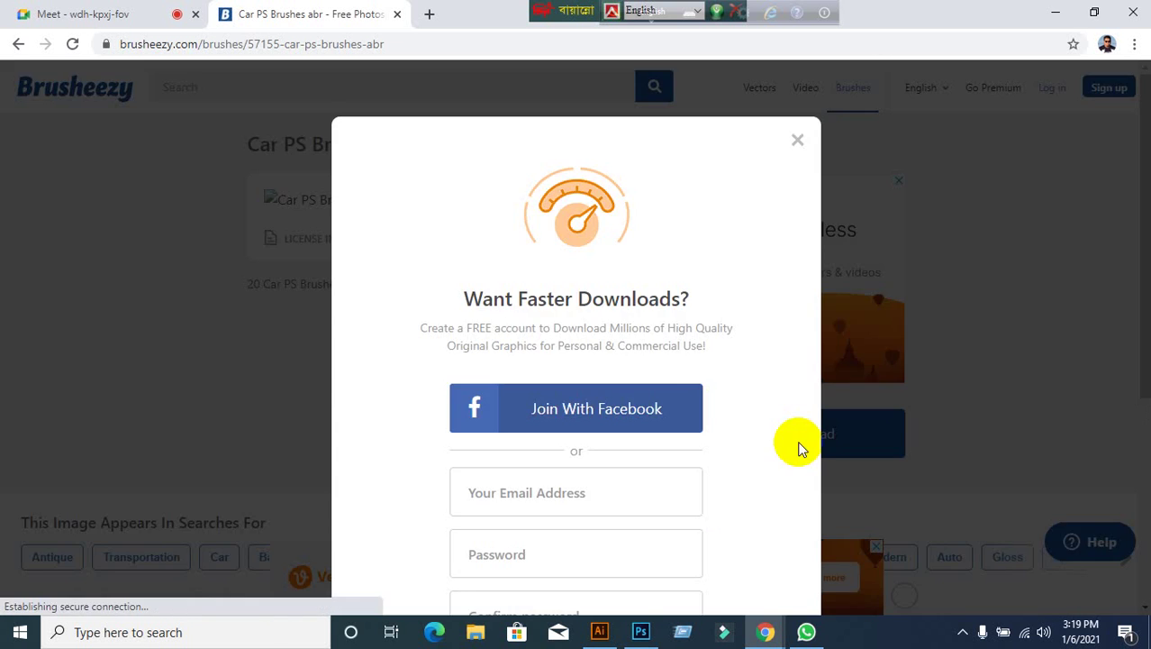
pyautogui.scroll(-4, 656, 438)
pyautogui.scroll(4, 811, 208)
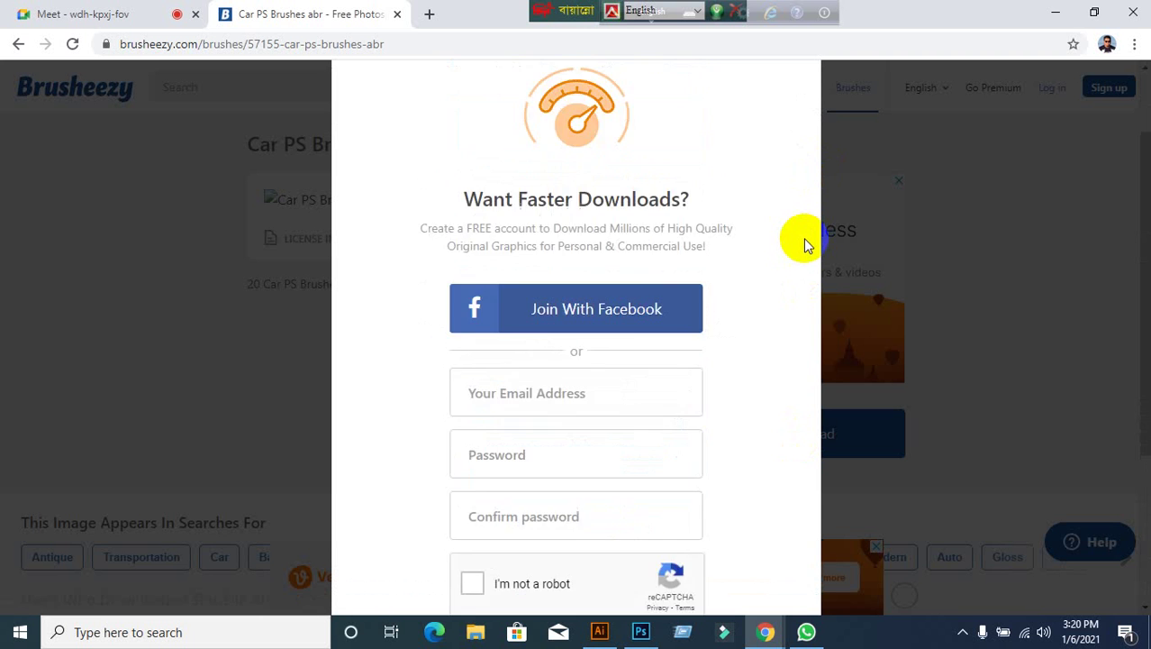
pyautogui.click(798, 142)
pyautogui.click(763, 427)
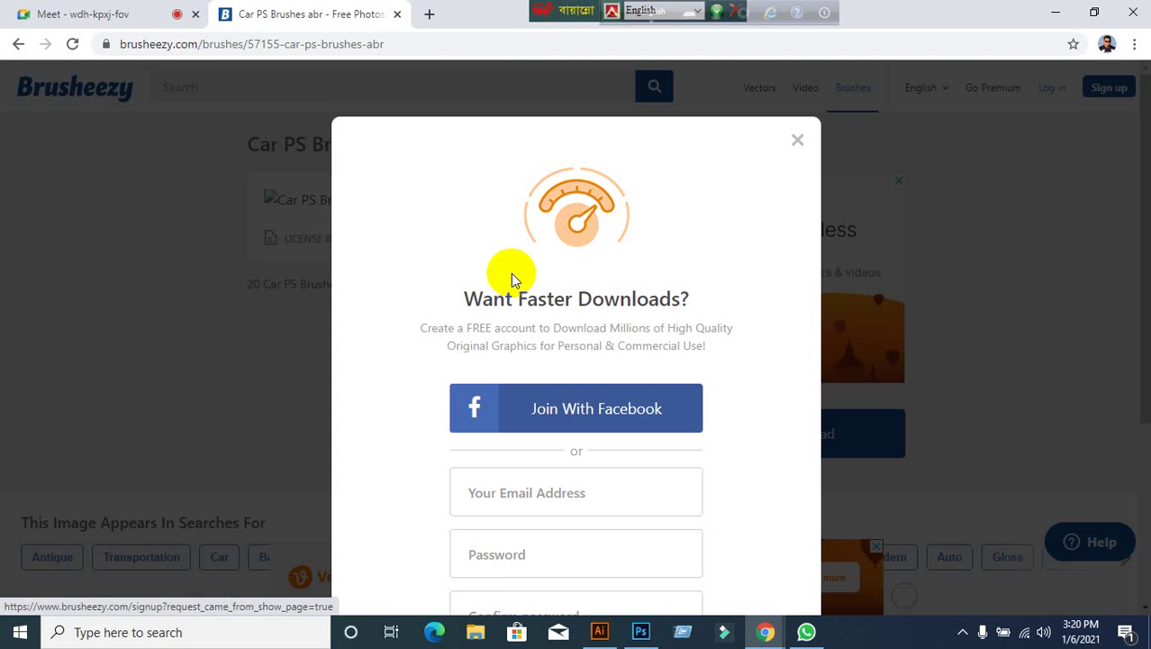
pyautogui.scroll(-4, 599, 304)
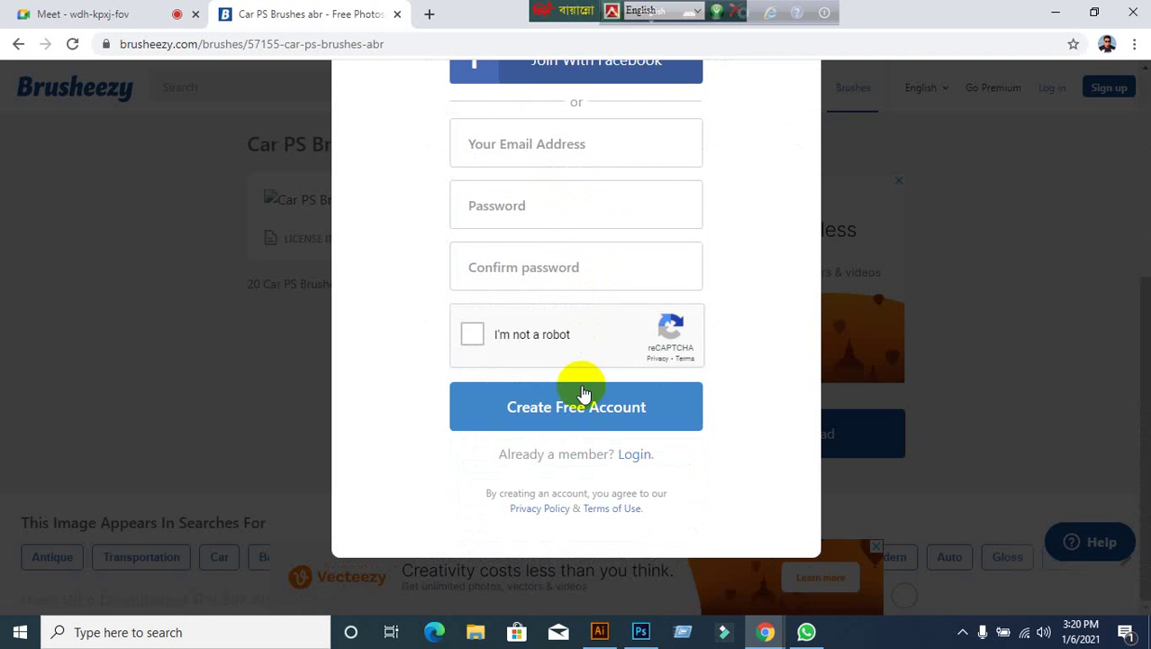
pyautogui.scroll(4, 757, 252)
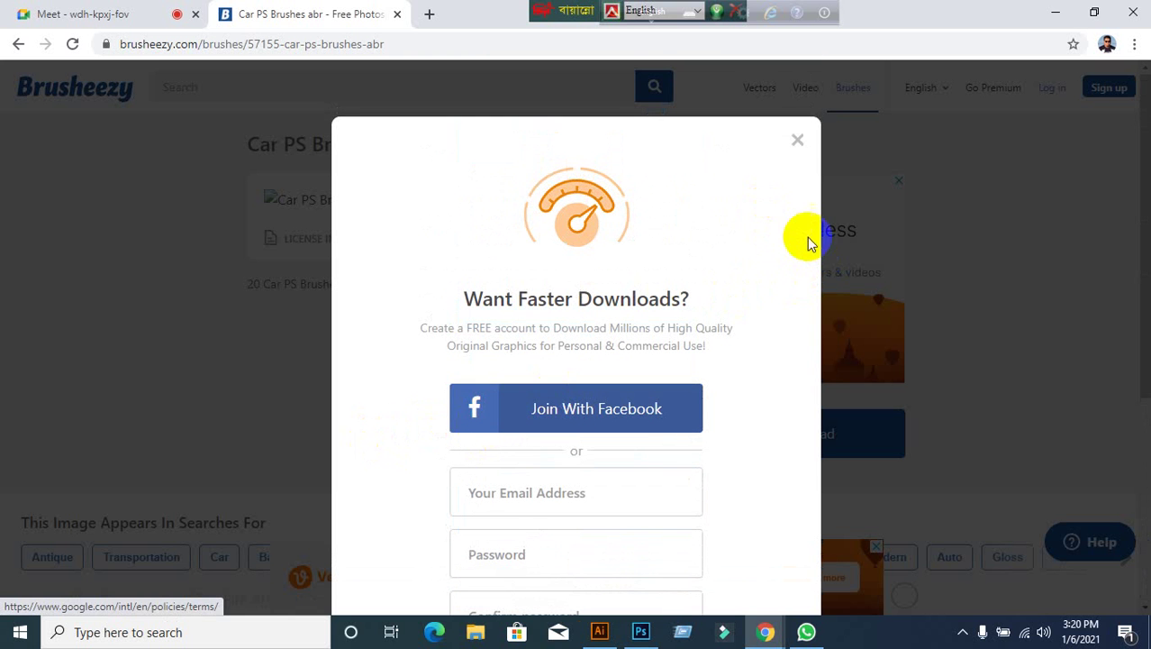
pyautogui.click(798, 150)
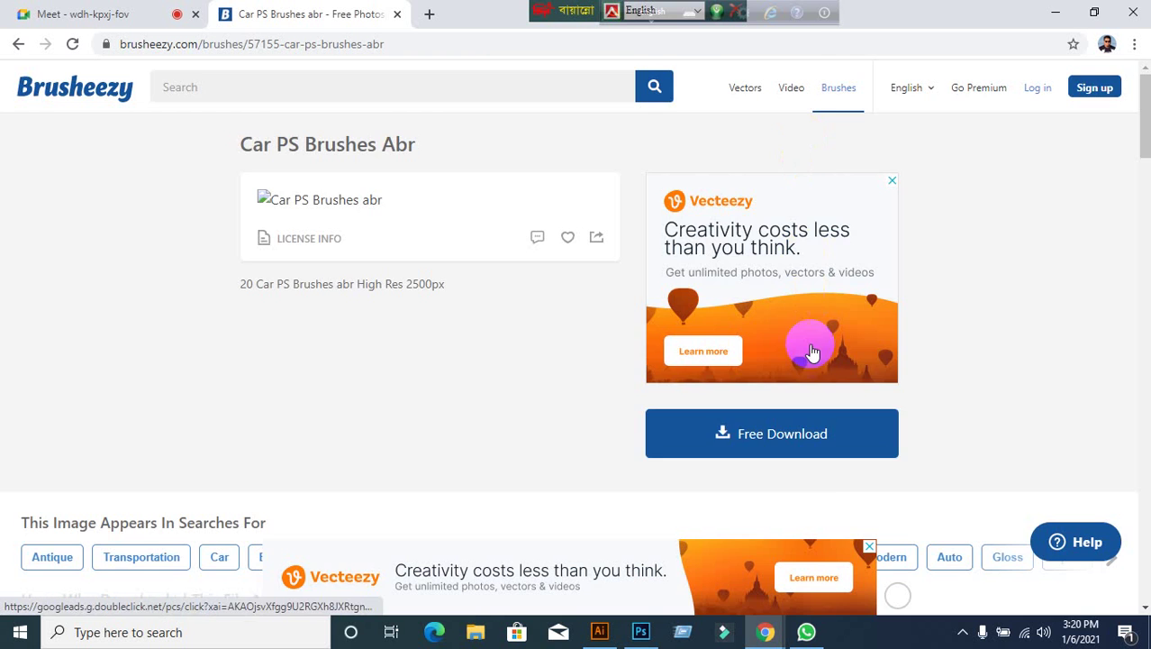
pyautogui.click(783, 434)
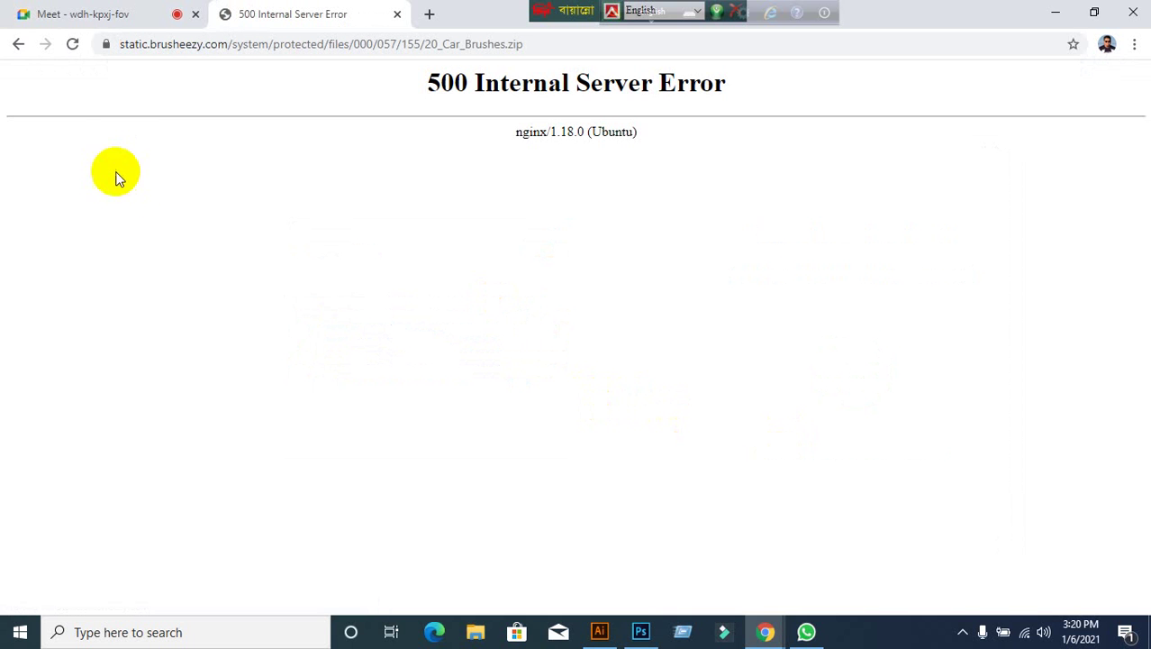
# Return to the Car PS Brushes abr page and download the set for free, dismissing the account sign-up offer.
pyautogui.click(20, 45)
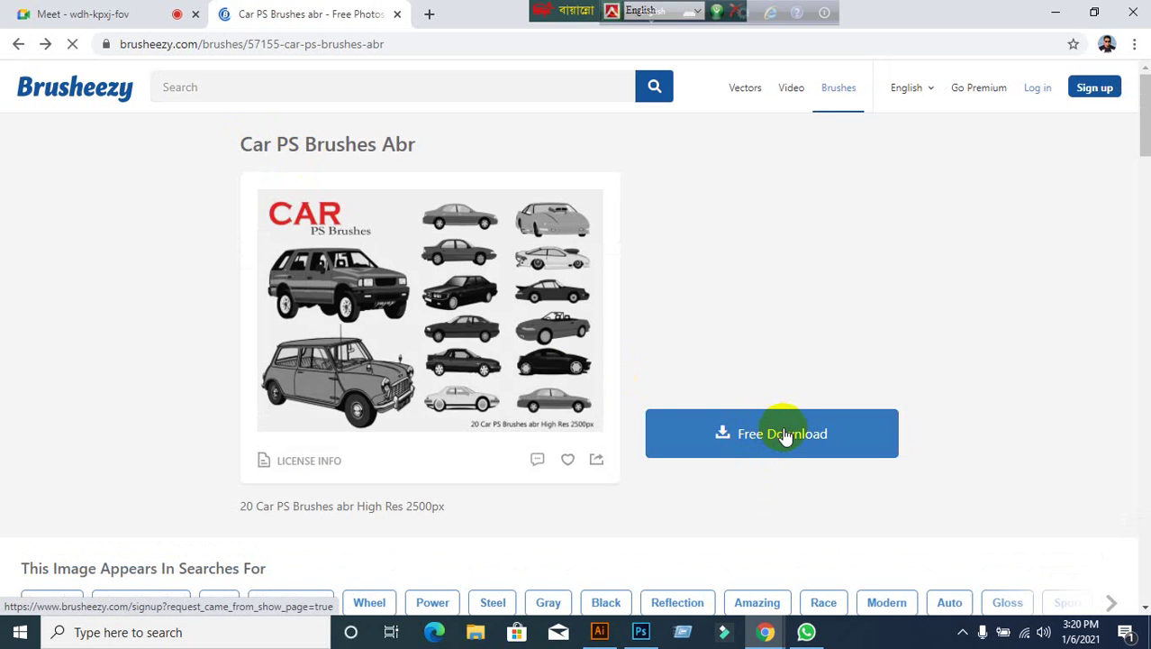
pyautogui.click(782, 434)
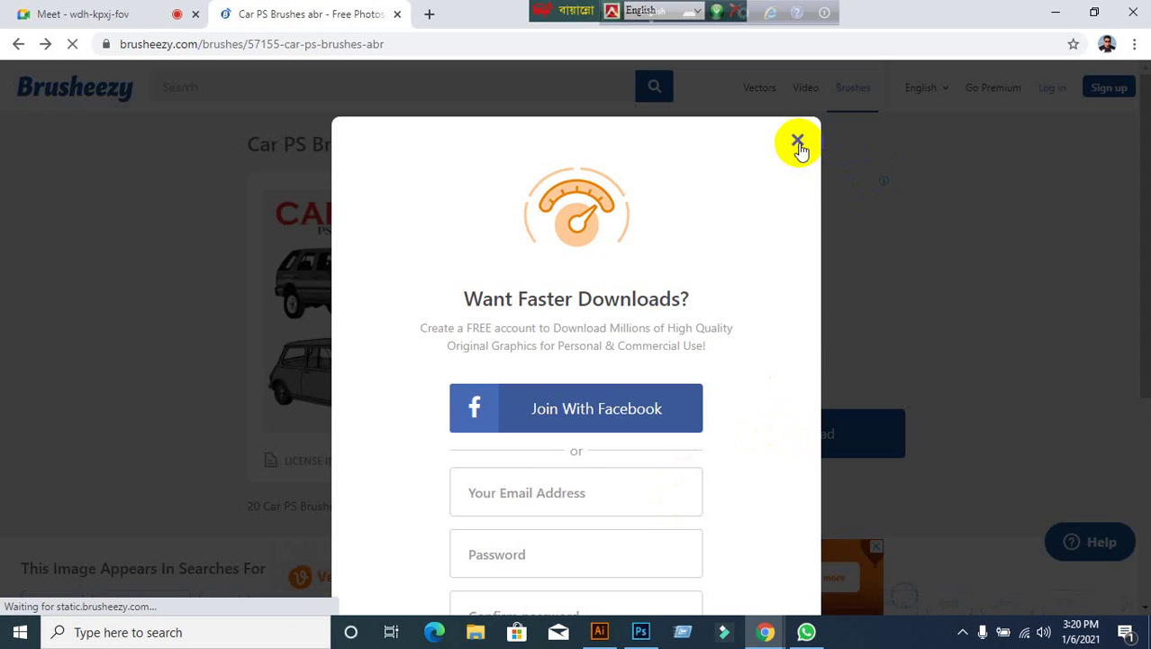
pyautogui.click(799, 142)
pyautogui.click(807, 426)
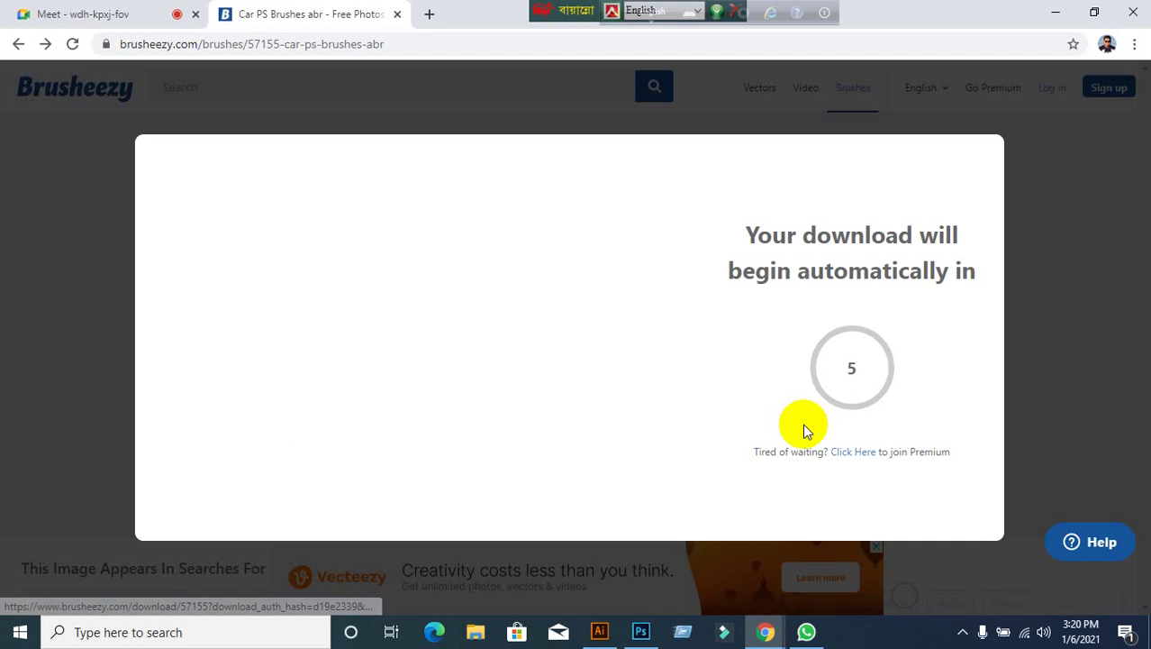
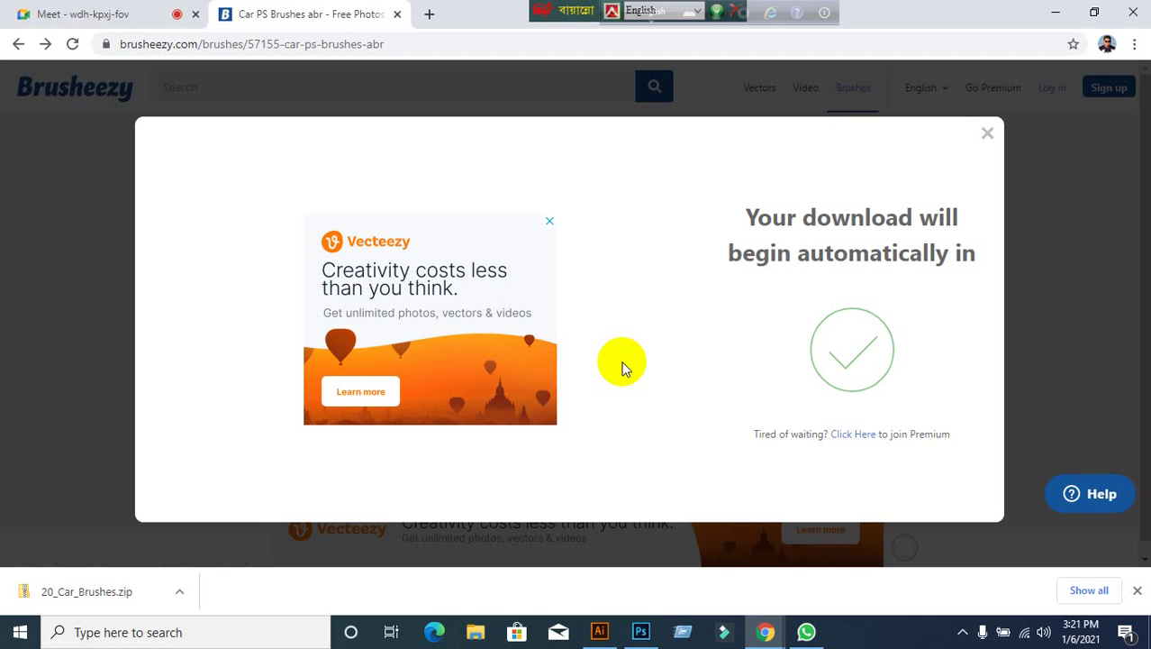
# Show the downloaded 20_Car_Brushes.zip in its folder and move it from Downloads to the desktop.
pyautogui.rightClick(41, 590)
pyautogui.click(81, 542)
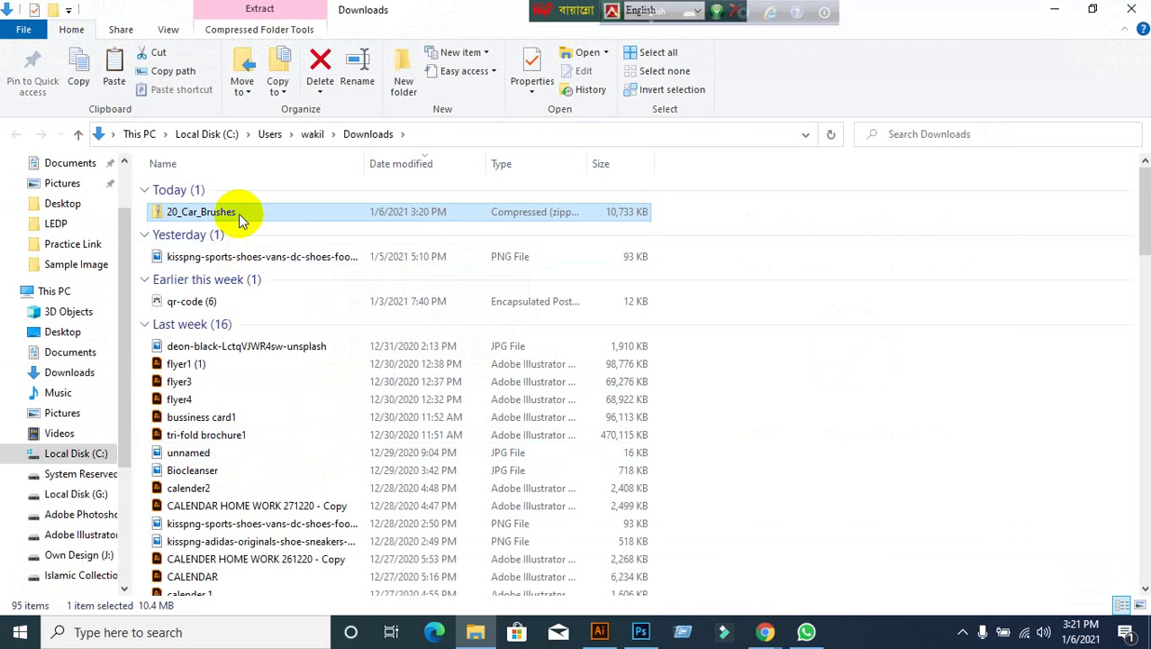
pyautogui.rightClick(239, 214)
pyautogui.click(276, 473)
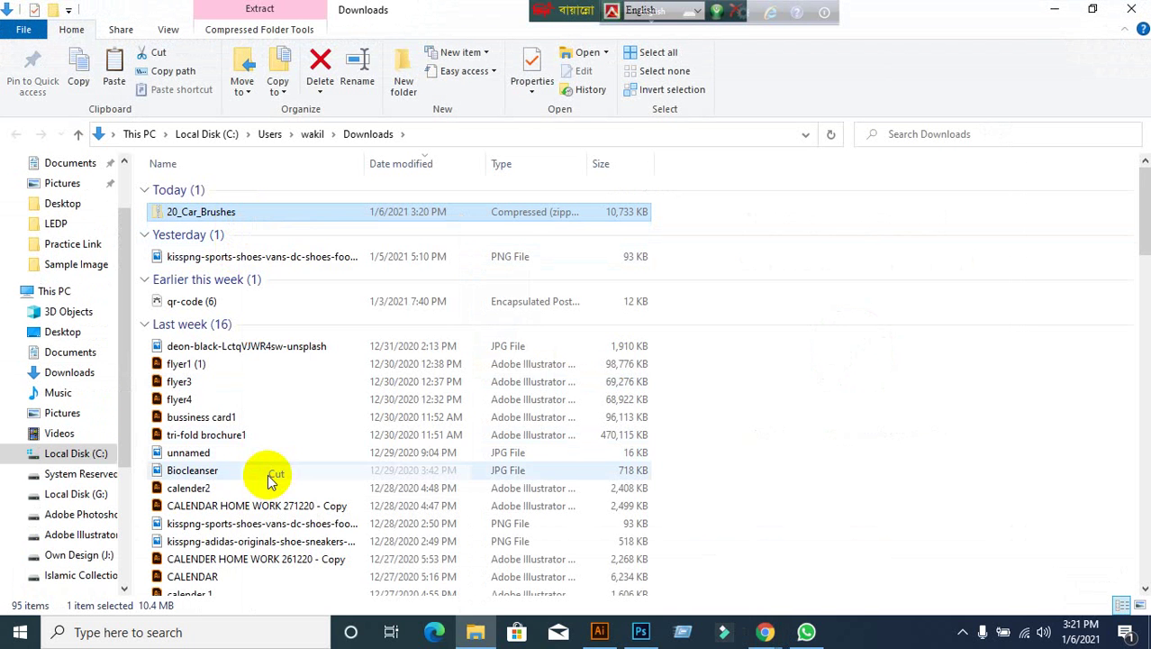
pyautogui.click(1054, 9)
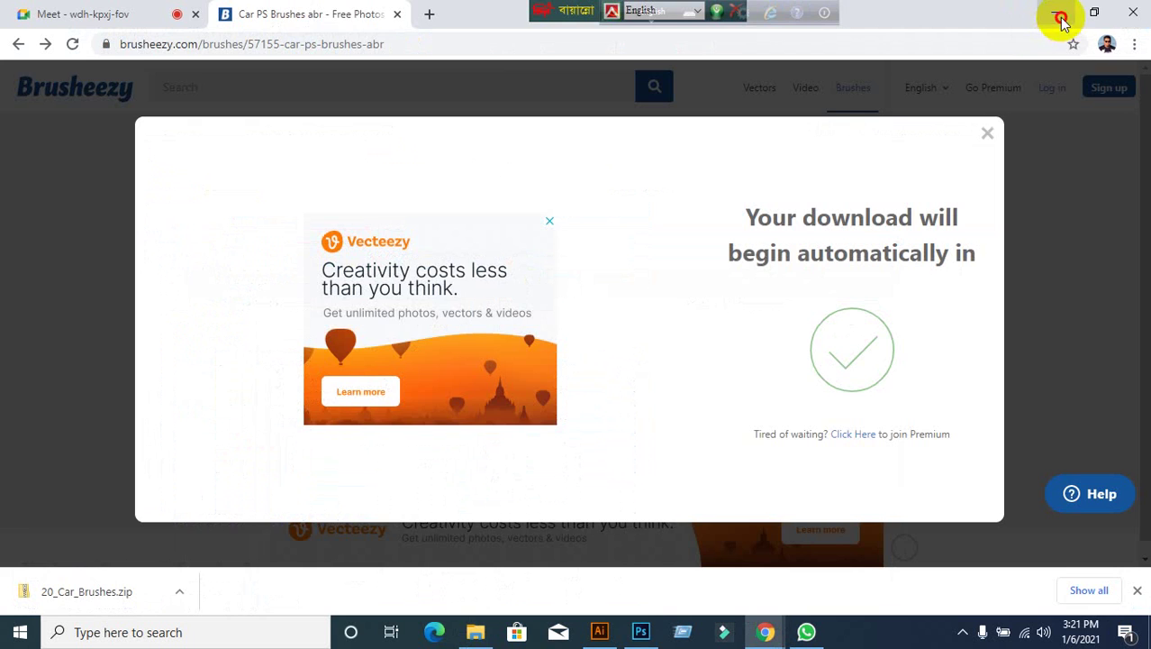
pyautogui.click(1054, 12)
pyautogui.click(1077, 10)
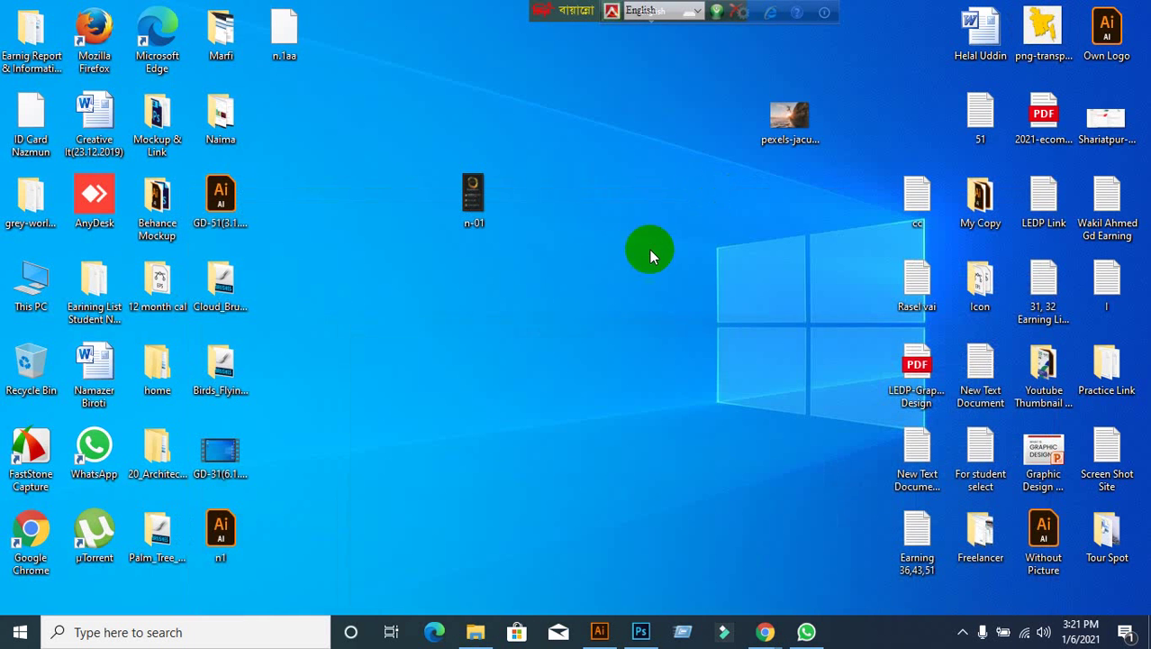
pyautogui.rightClick(538, 289)
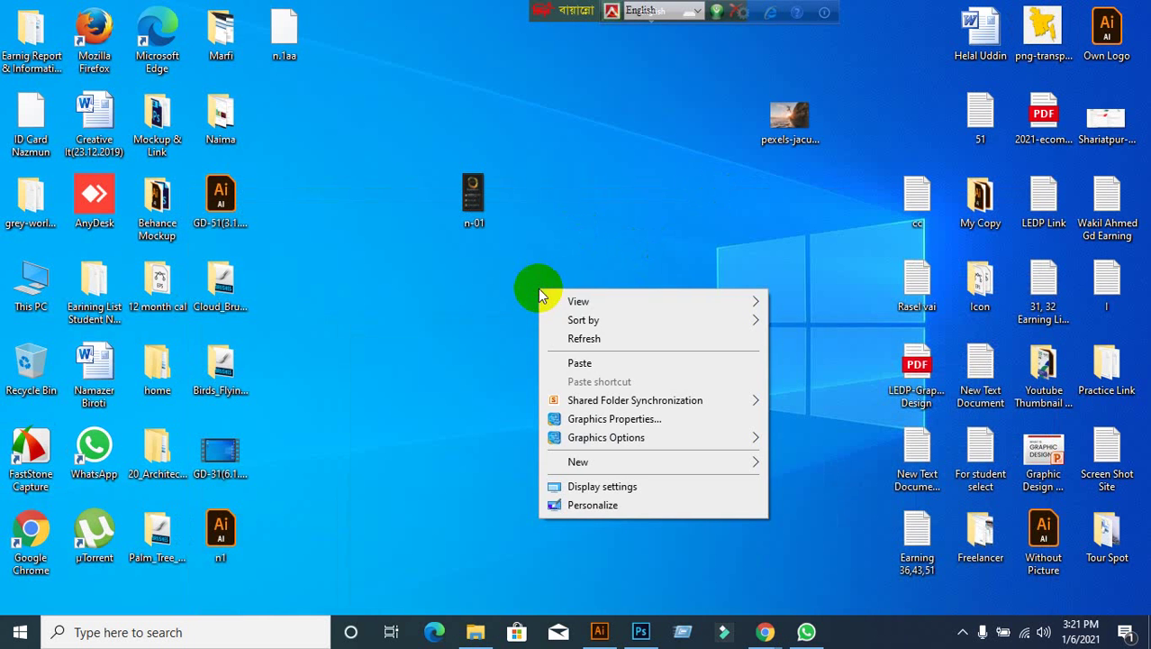
pyautogui.click(628, 360)
# Rearrange the desktop icons, moving n-01 to the upper edge and 20_Car_Brushes to the open space beside the icon columns.
pyautogui.moveTo(465, 236); pyautogui.dragTo(467, 71)
pyautogui.moveTo(535, 179); pyautogui.dragTo(409, 187)
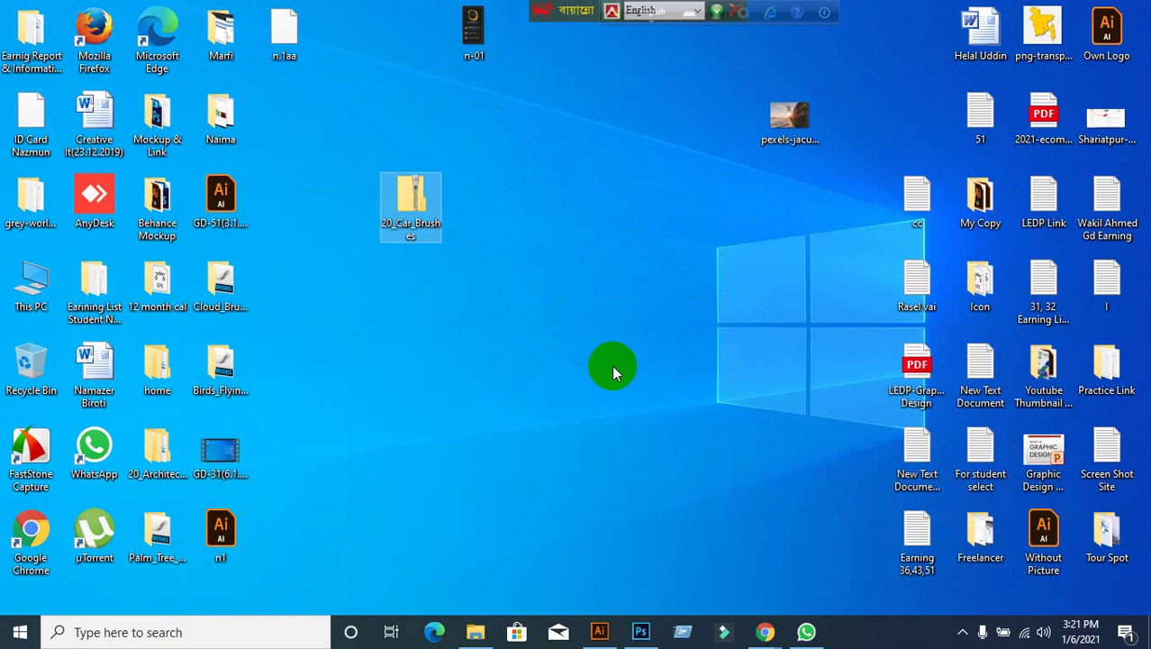
pyautogui.click(615, 370)
# Switch back to Chrome, close the download pop-up, and search for "children" from the Brusheezy homepage.
pyautogui.moveTo(765, 632)
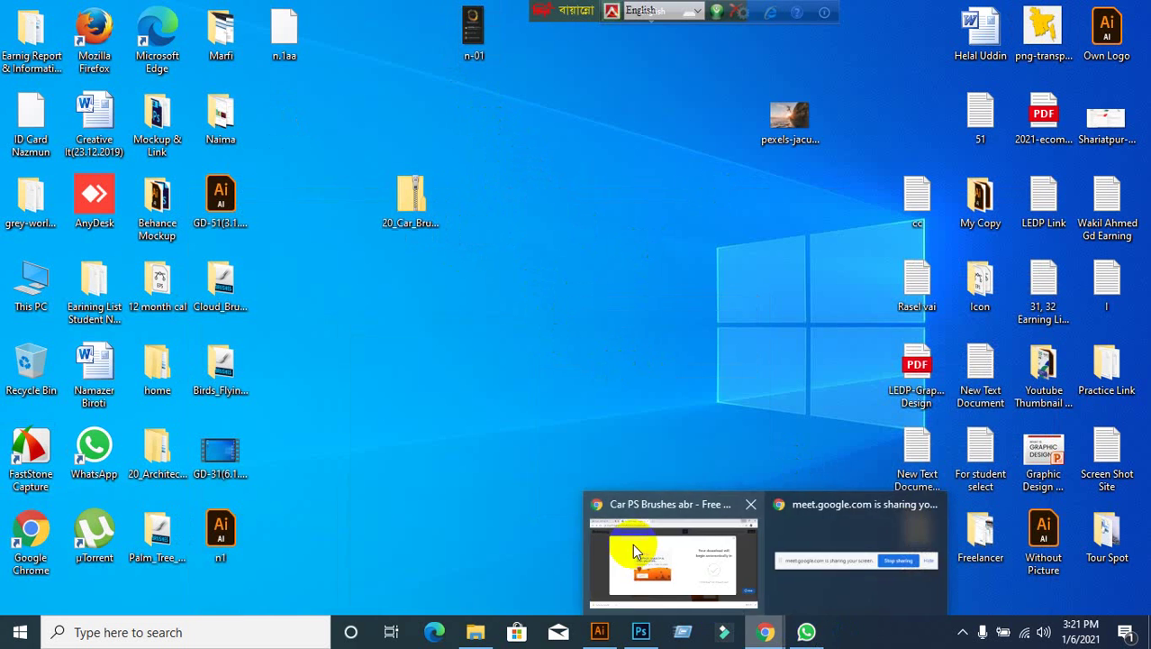
pyautogui.click(633, 543)
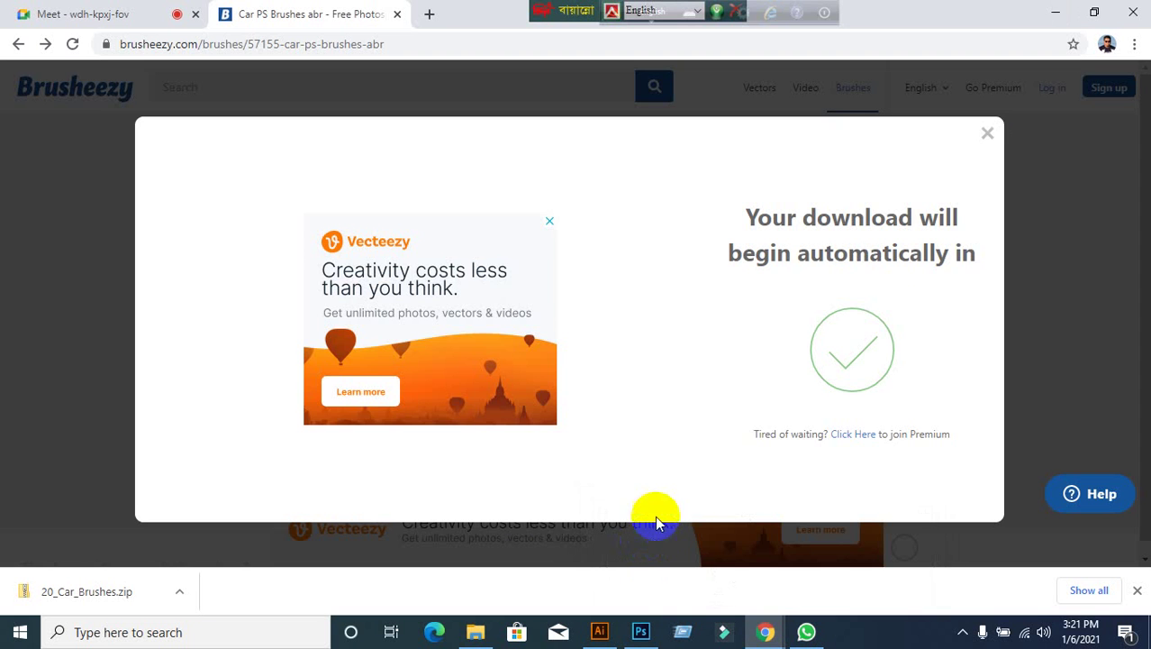
pyautogui.click(988, 134)
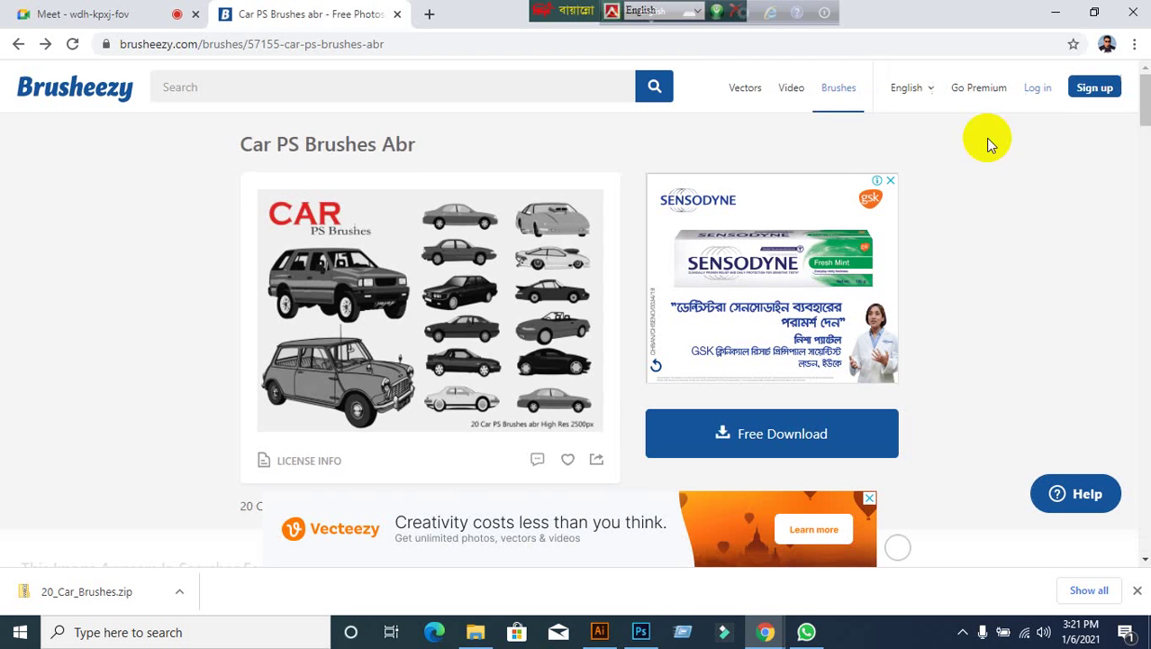
pyautogui.click(49, 84)
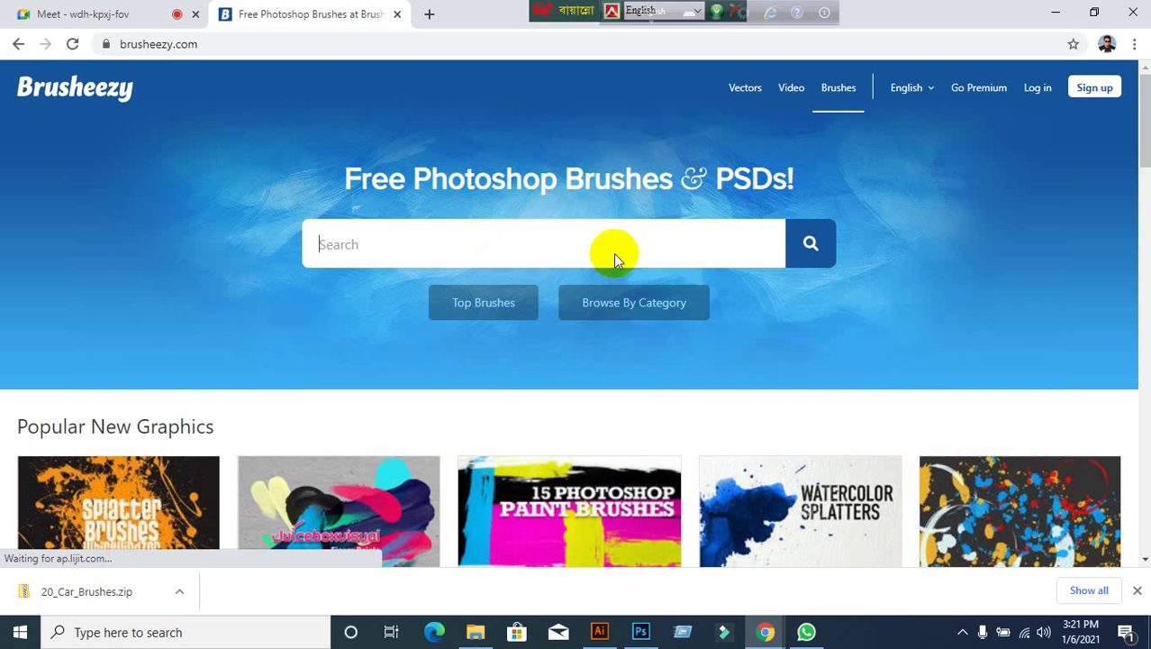
pyautogui.click(613, 253)
pyautogui.write('children')
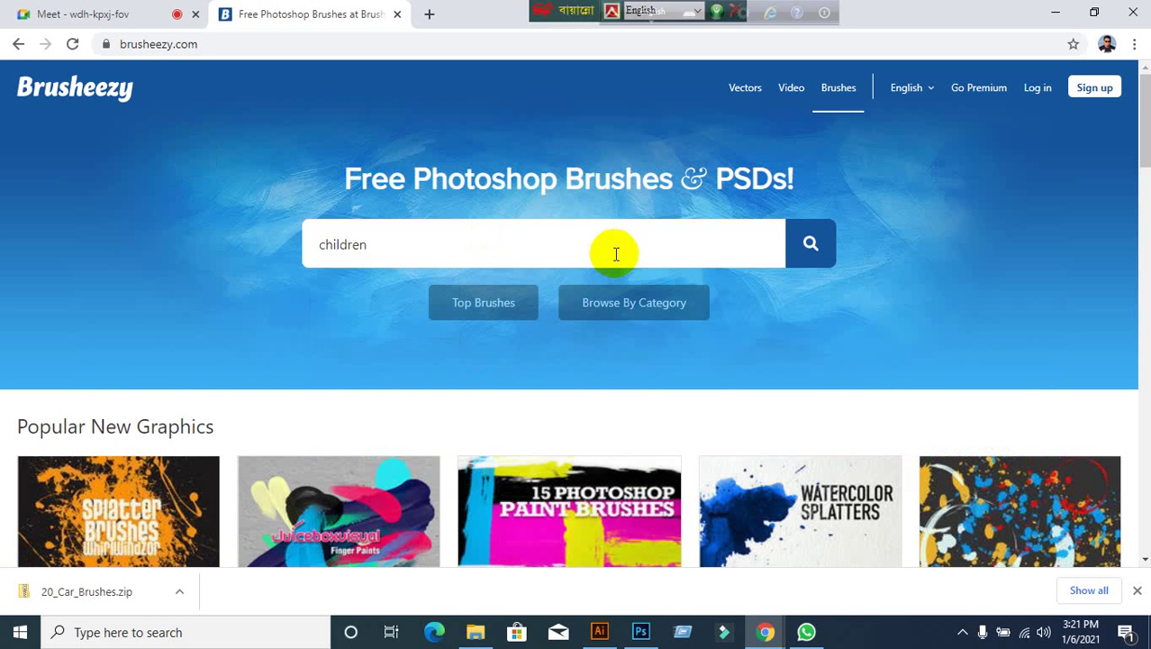
pyautogui.click(812, 253)
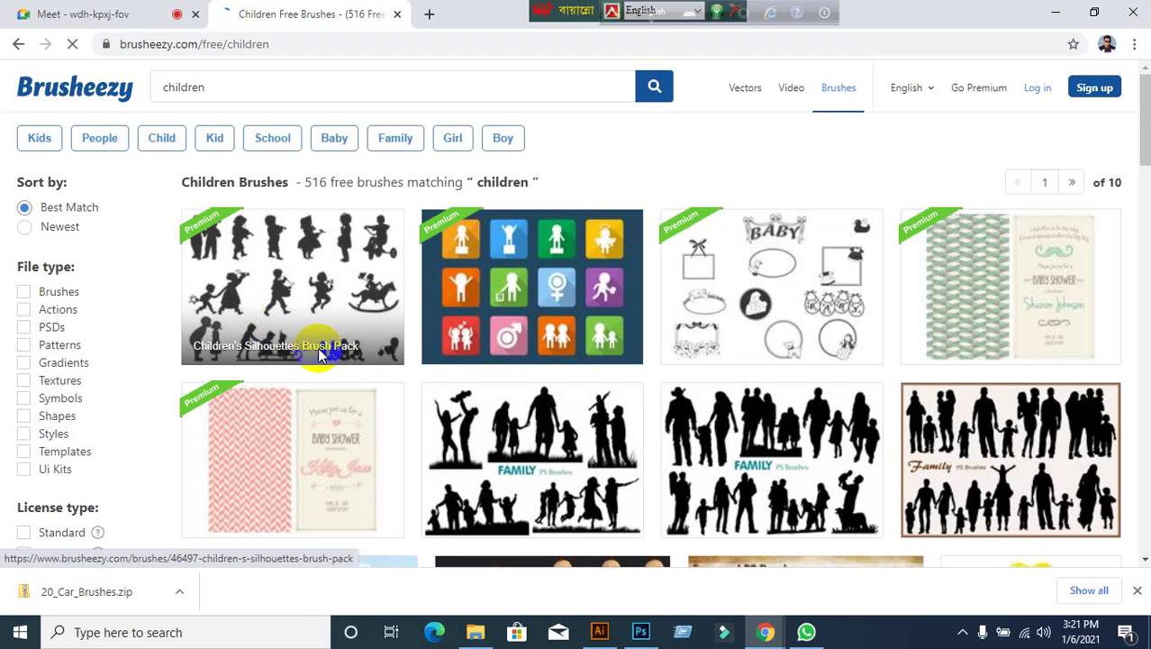
# Look through the first page of Brusheezy results for children brushes.
pyautogui.scroll(-3, 320, 354)
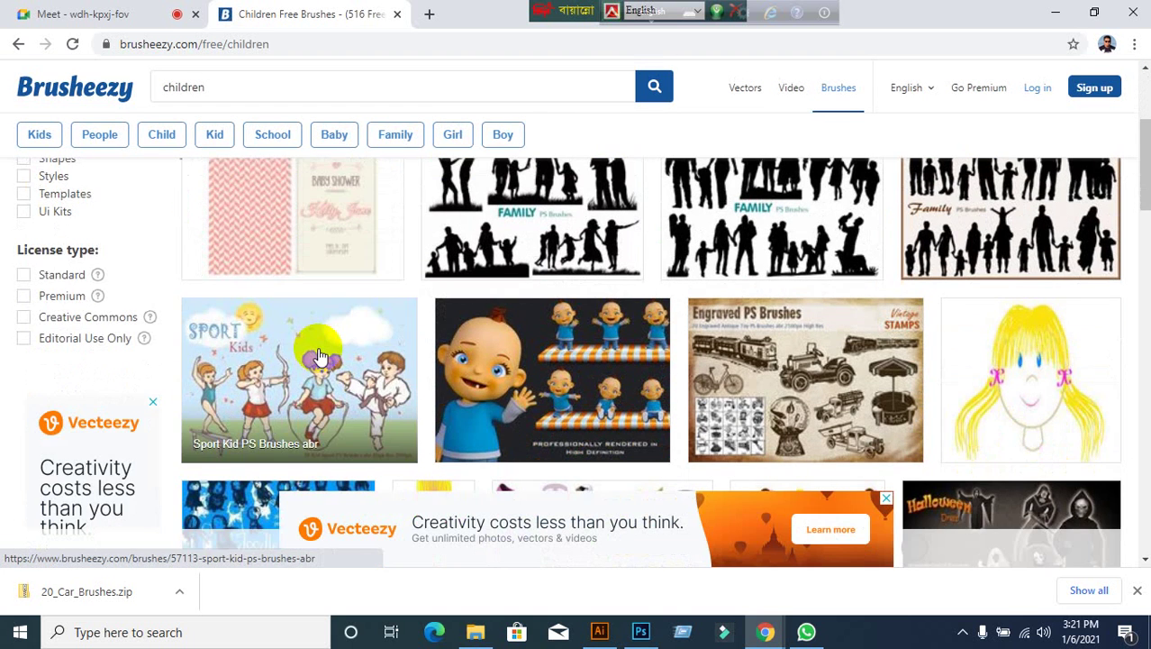
pyautogui.scroll(-3, 320, 354)
pyautogui.scroll(-7, 320, 357)
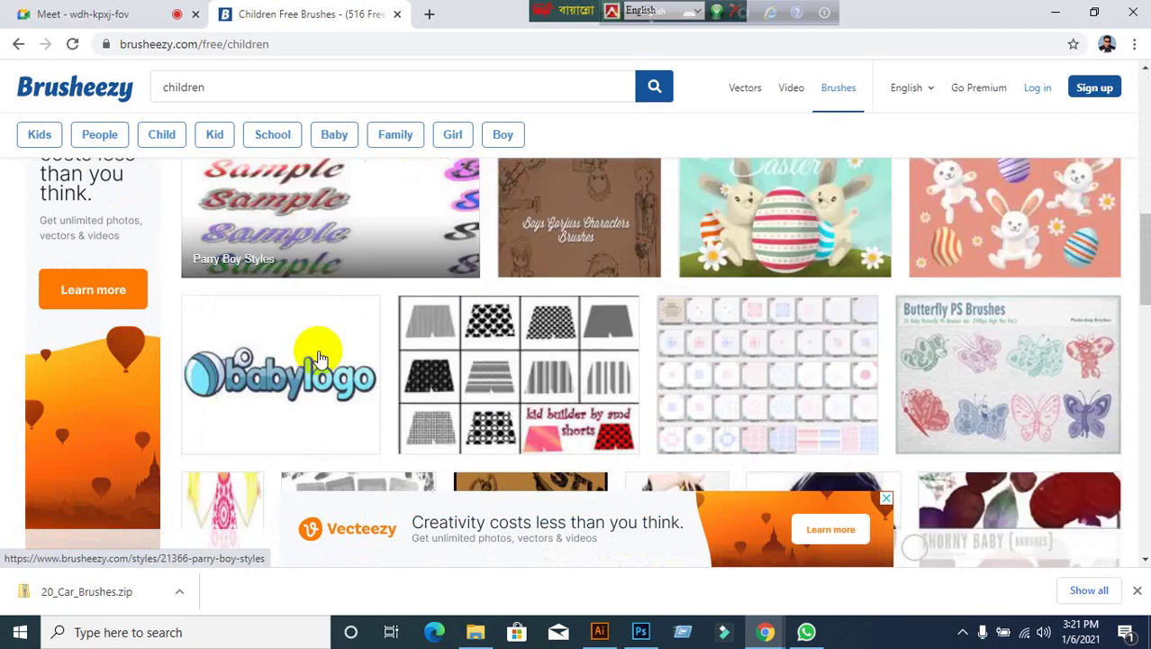
pyautogui.scroll(-4, 320, 357)
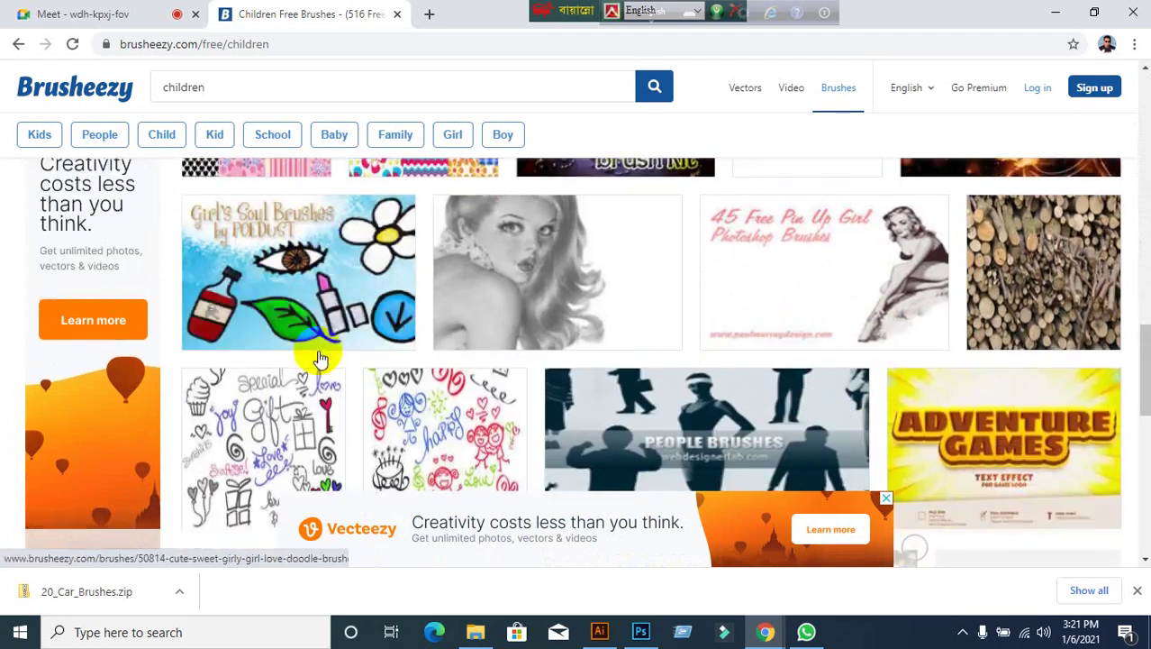
pyautogui.scroll(4, 311, 355)
pyautogui.scroll(8, 317, 357)
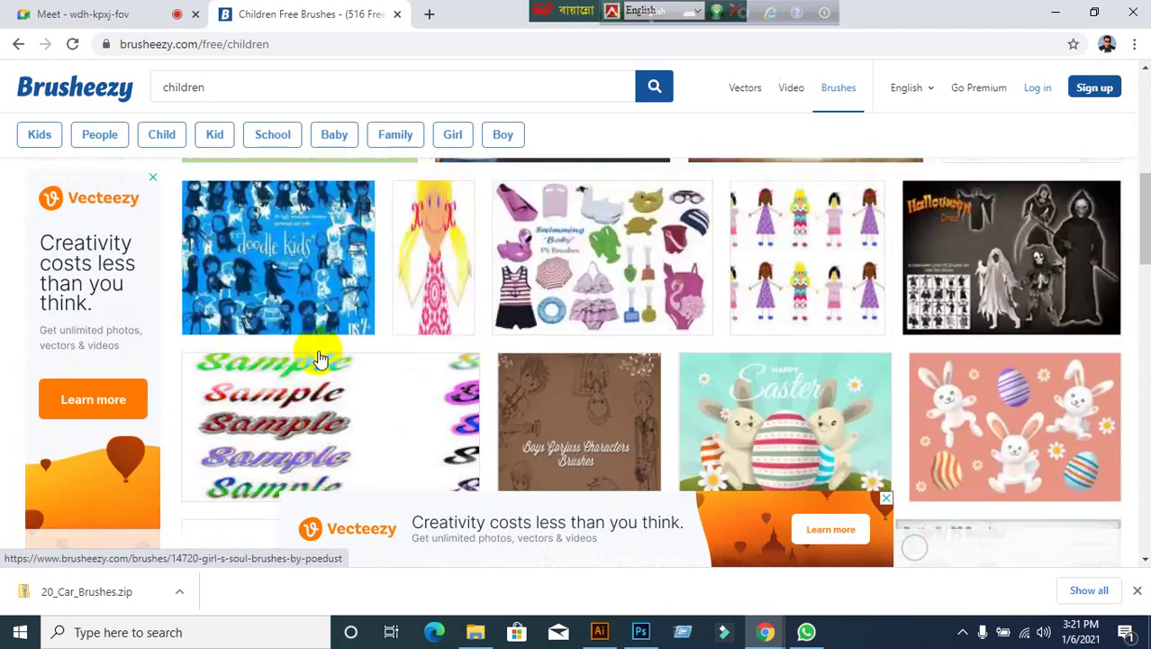
pyautogui.scroll(-2, 320, 357)
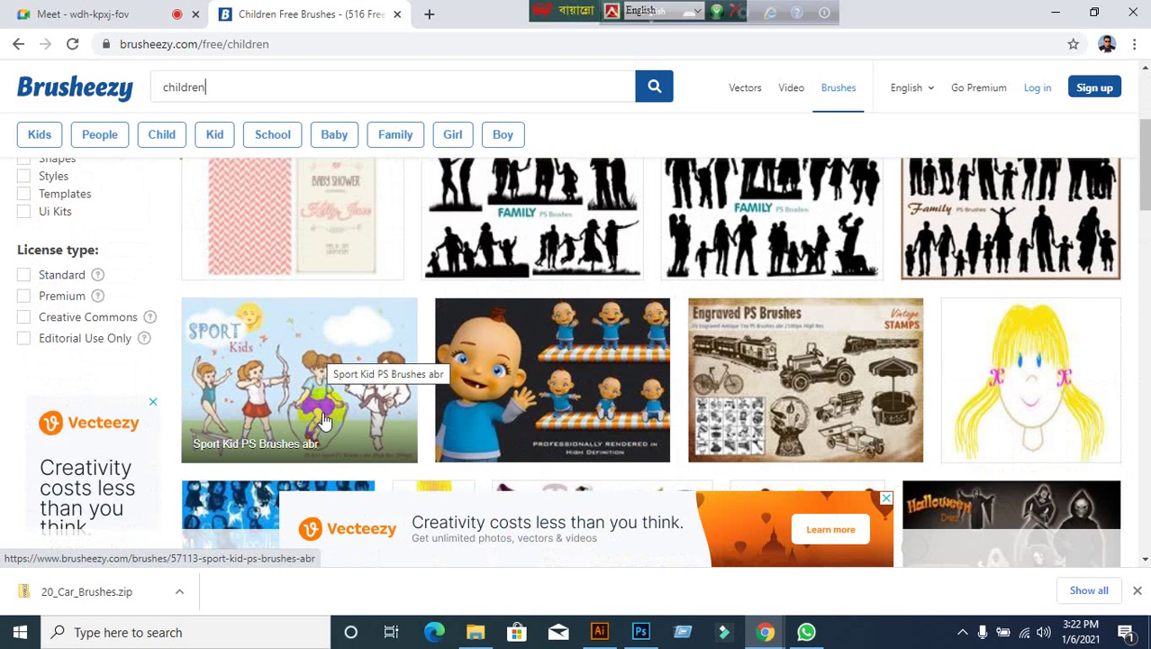
pyautogui.scroll(3, 323, 420)
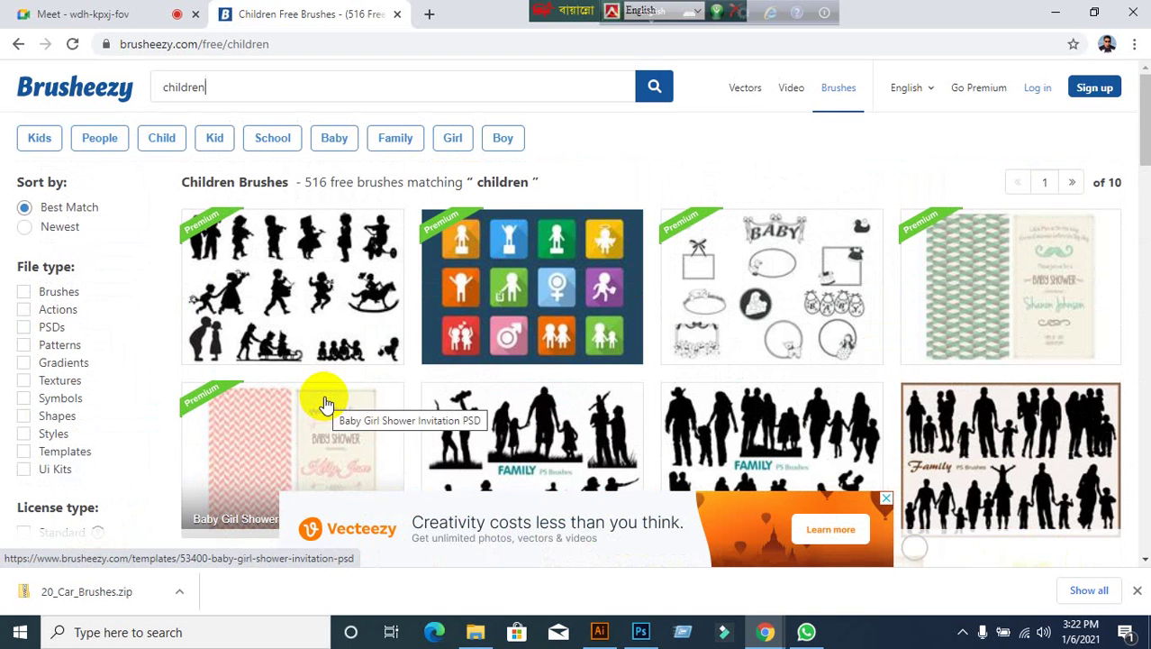
pyautogui.scroll(-5, 326, 403)
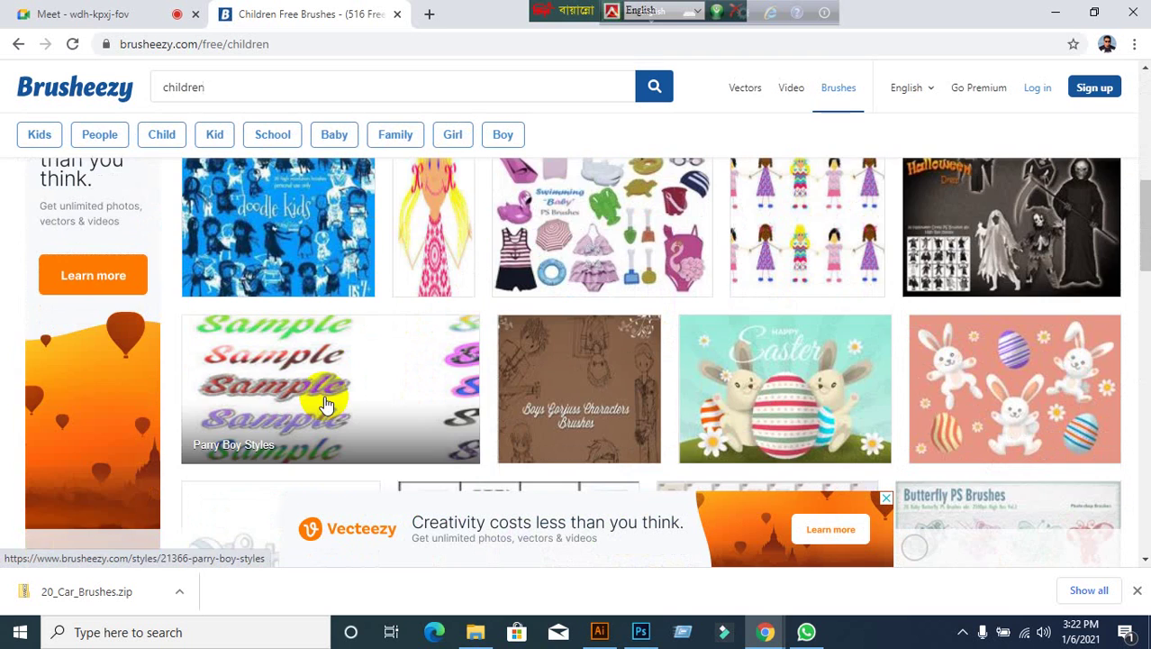
pyautogui.scroll(3, 326, 403)
pyautogui.click(270, 90)
pyautogui.scroll(-4, 543, 396)
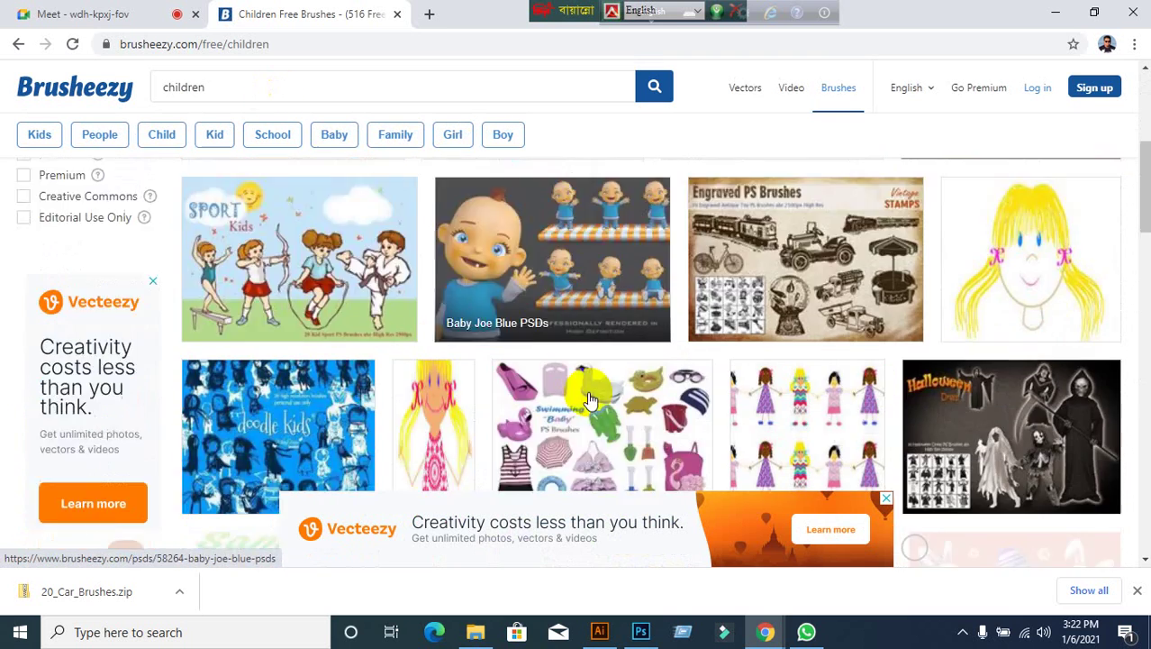
pyautogui.scroll(-8, 522, 394)
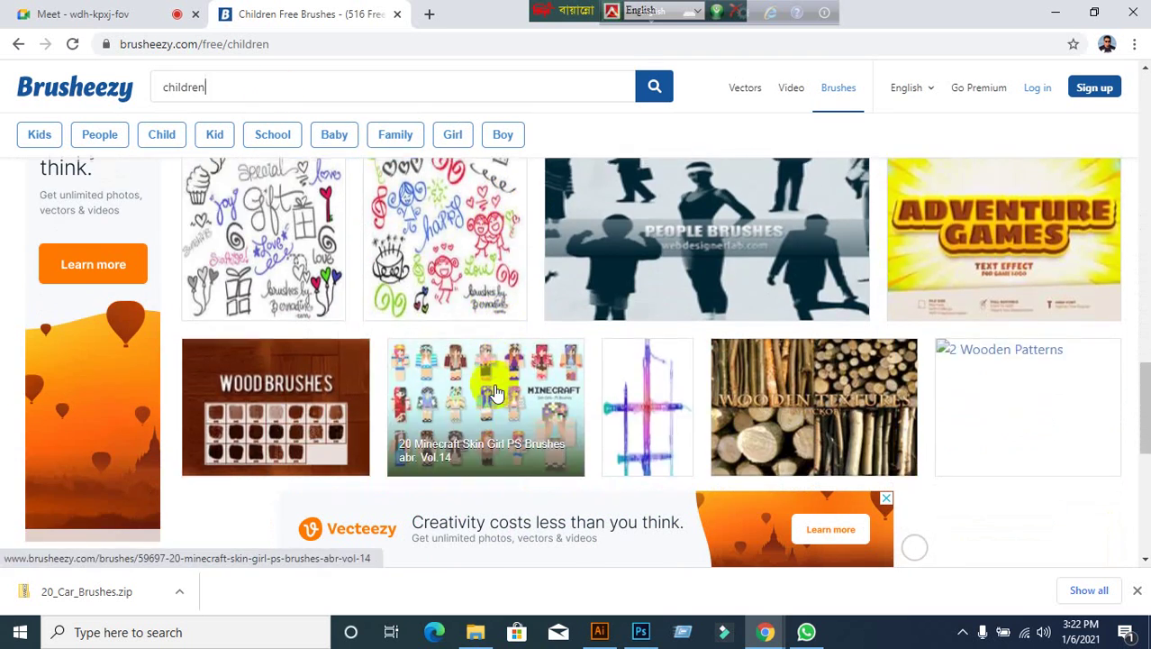
pyautogui.scroll(-3, 494, 391)
# Open the second page of the children brush results and browse the listed sets.
pyautogui.click(581, 368)
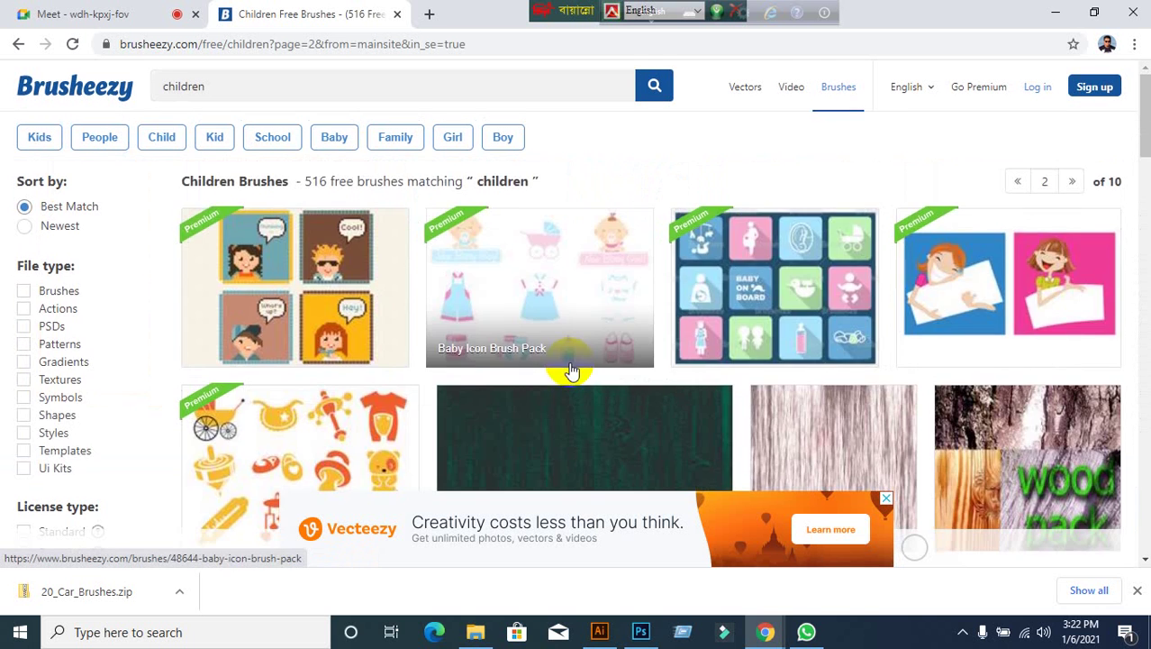
pyautogui.scroll(-3, 570, 368)
pyautogui.scroll(-3, 571, 368)
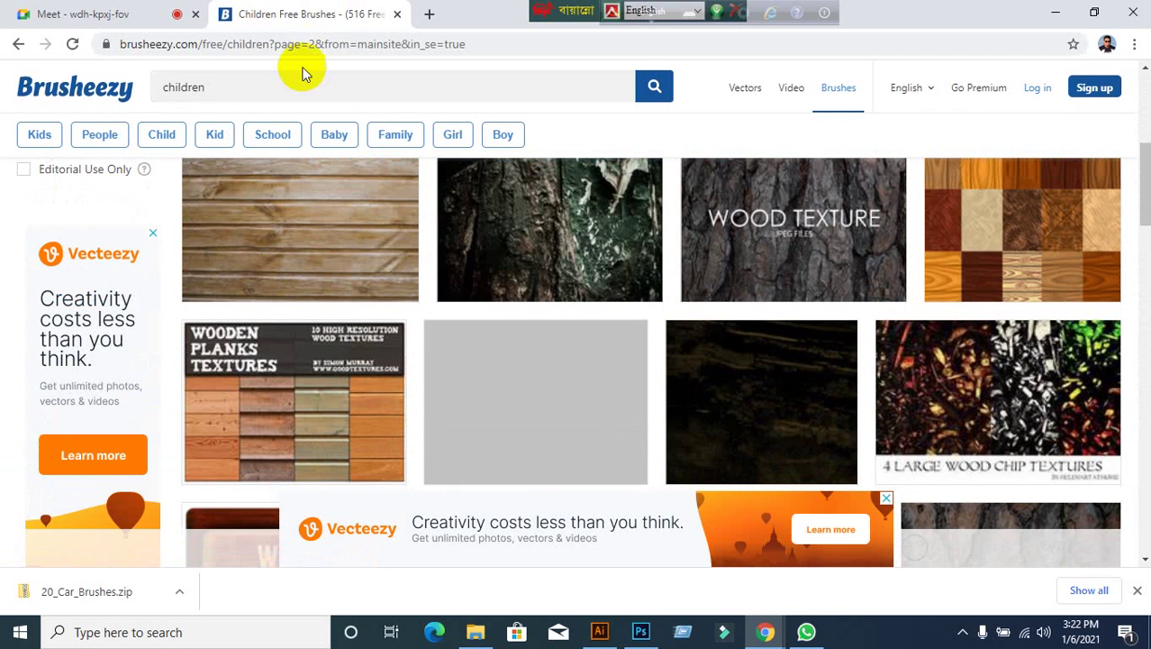
# Extend the search to "children playing" and look through the matching brush sets.
pyautogui.click(295, 84)
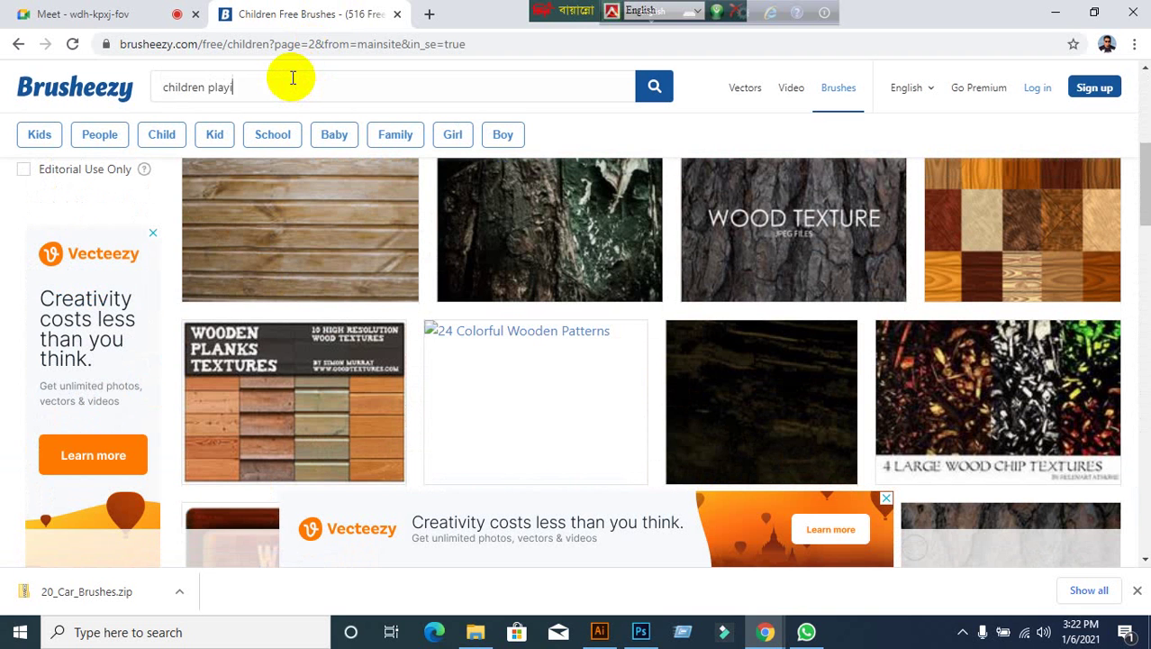
pyautogui.write('playing')
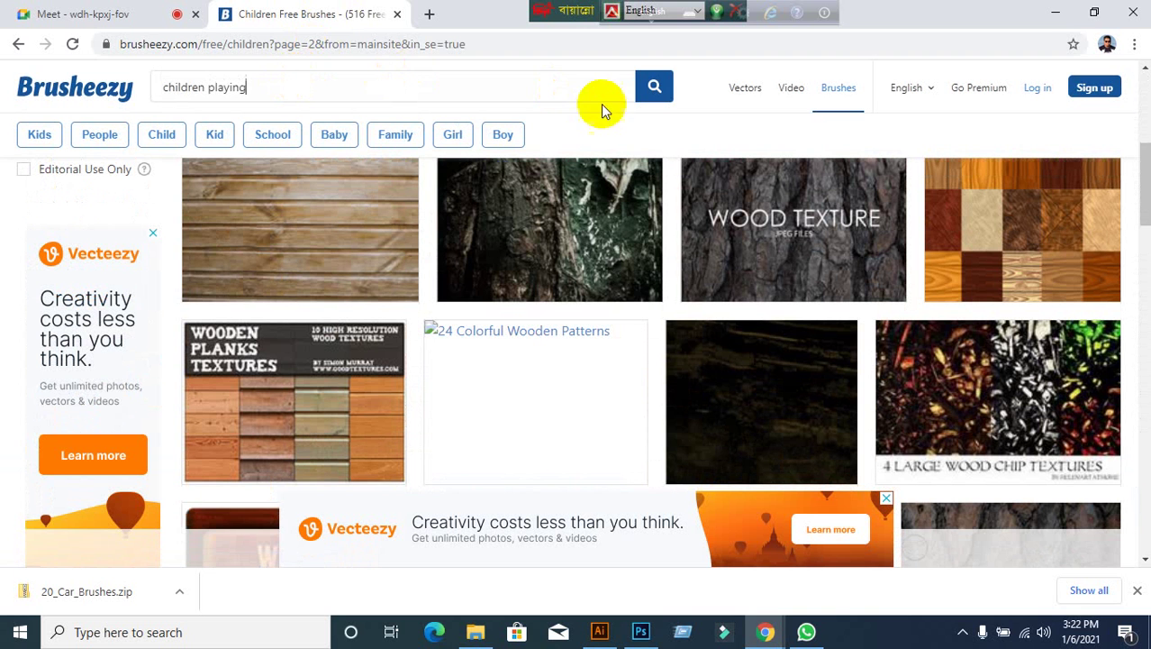
pyautogui.click(651, 90)
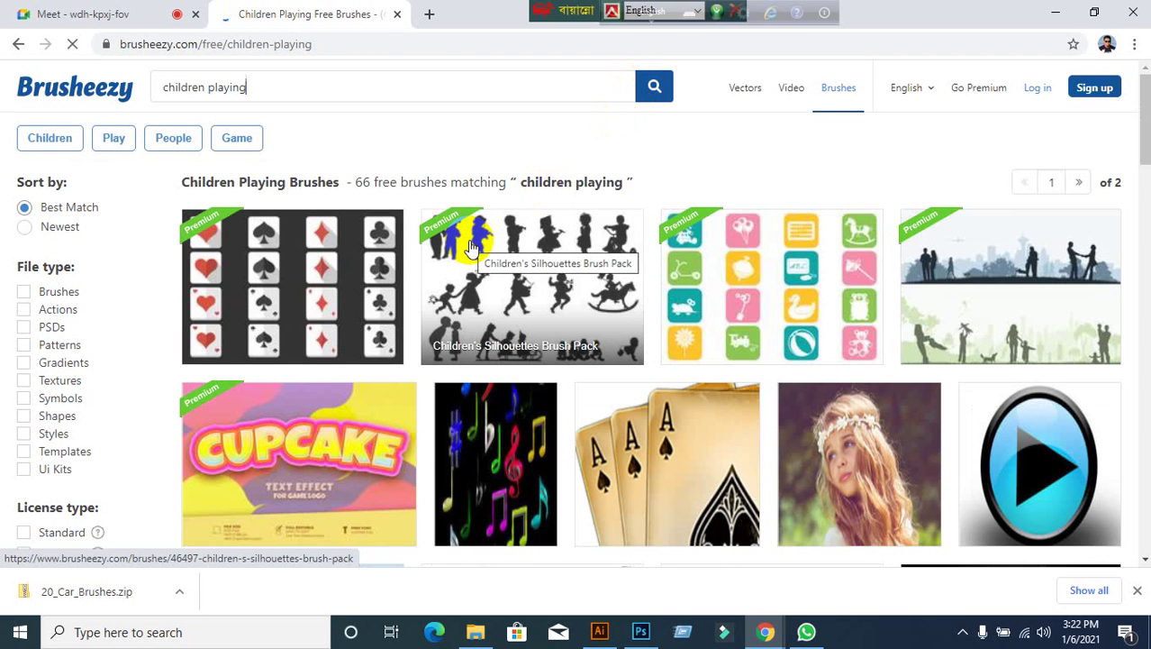
pyautogui.scroll(-3, 468, 248)
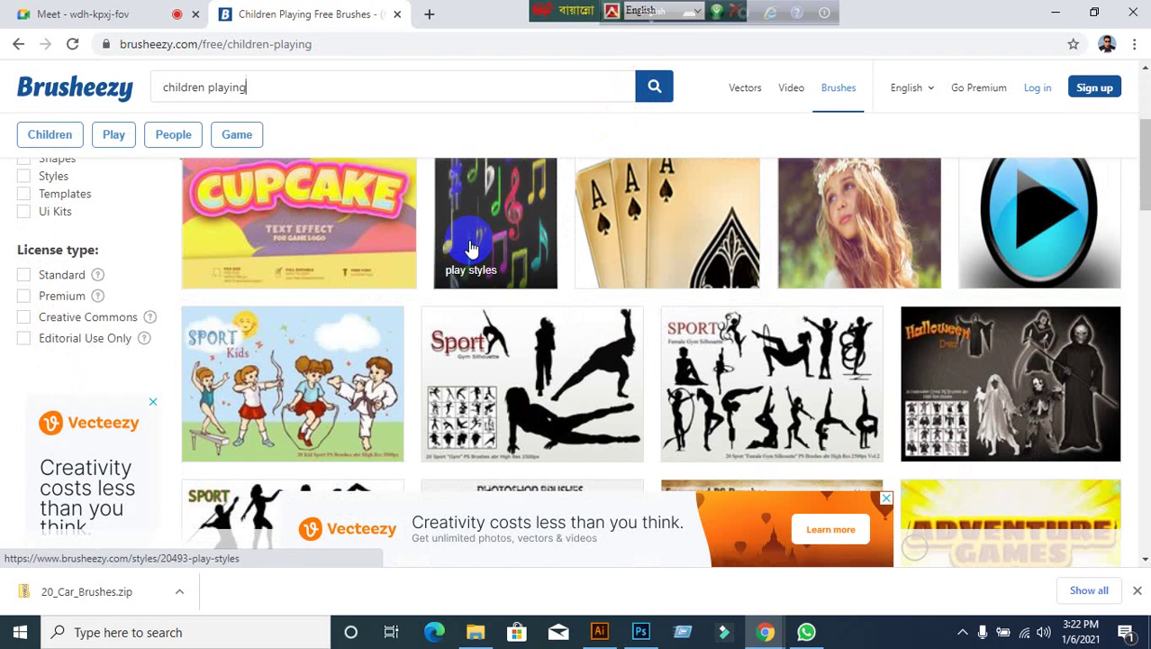
pyautogui.scroll(-6, 468, 247)
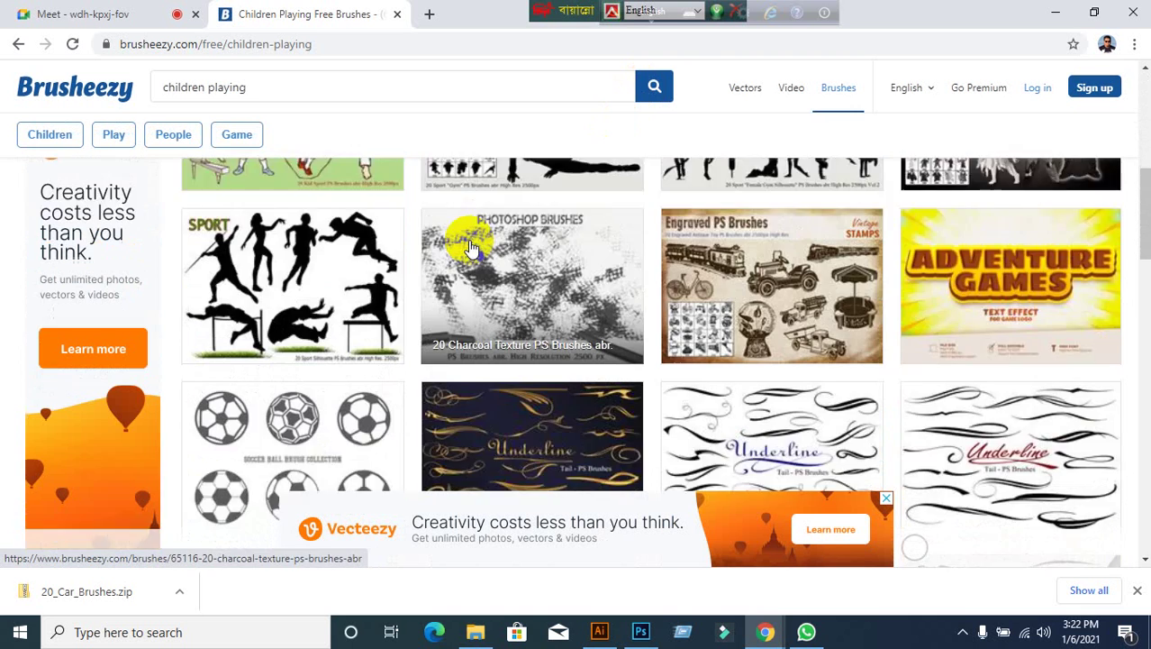
pyautogui.scroll(-10, 468, 248)
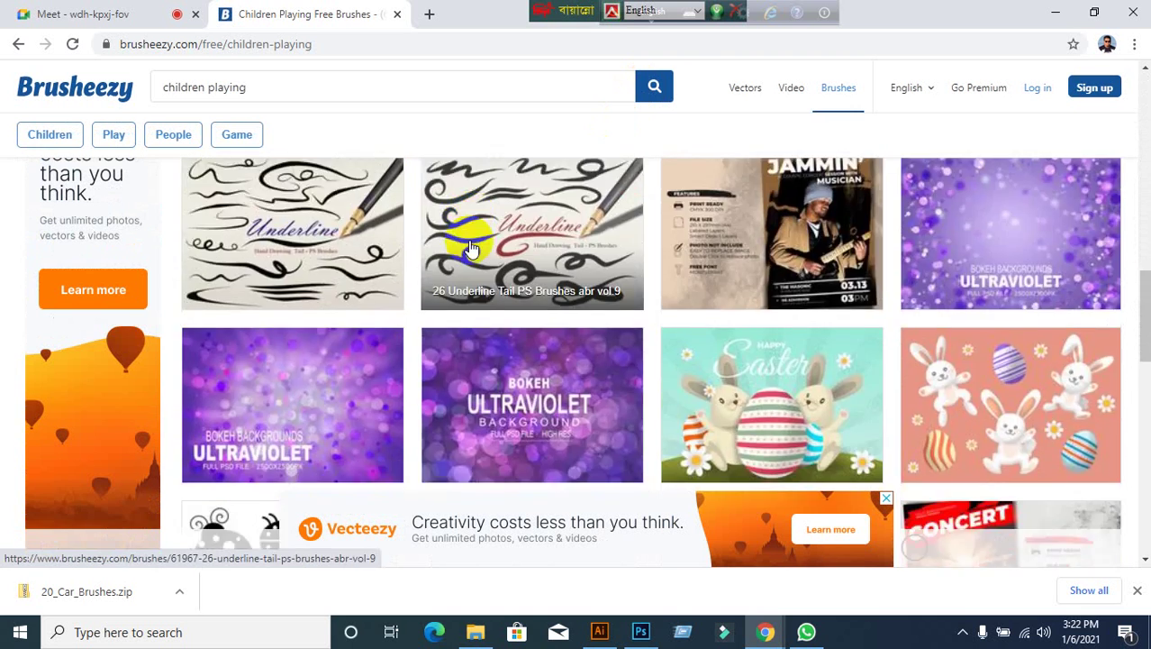
pyautogui.scroll(-3, 469, 248)
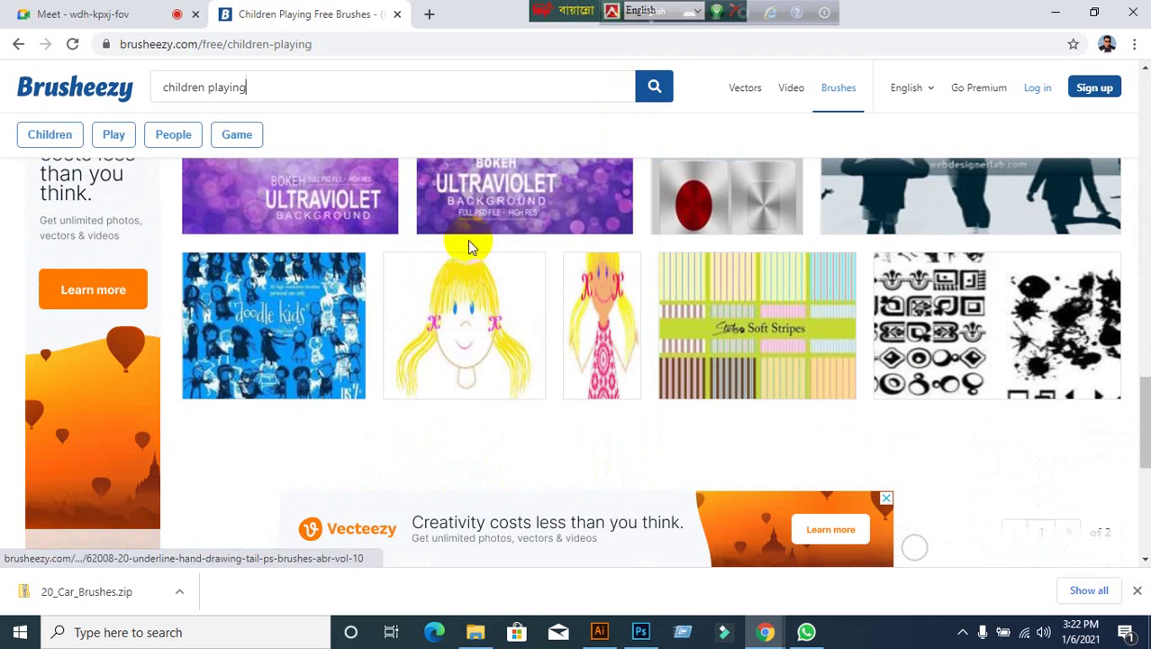
# Shorten the Brusheezy search back to "children" and look through the first page of results.
pyautogui.click(278, 100)
pyautogui.press('BackSpace')
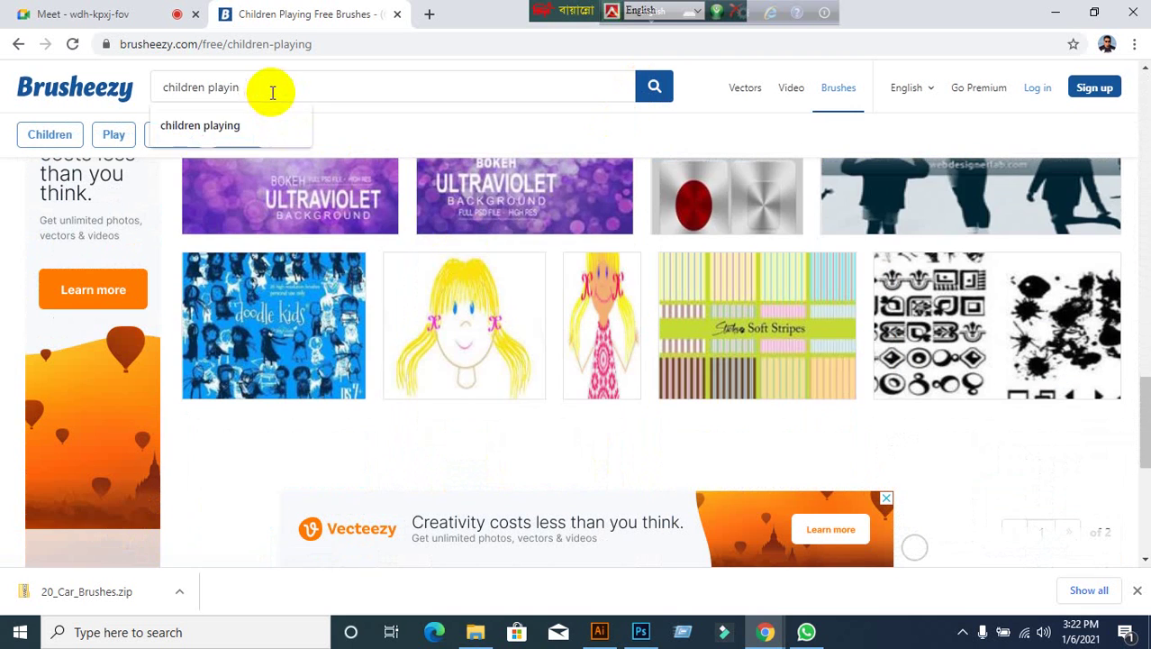
pyautogui.press('BackSpace')
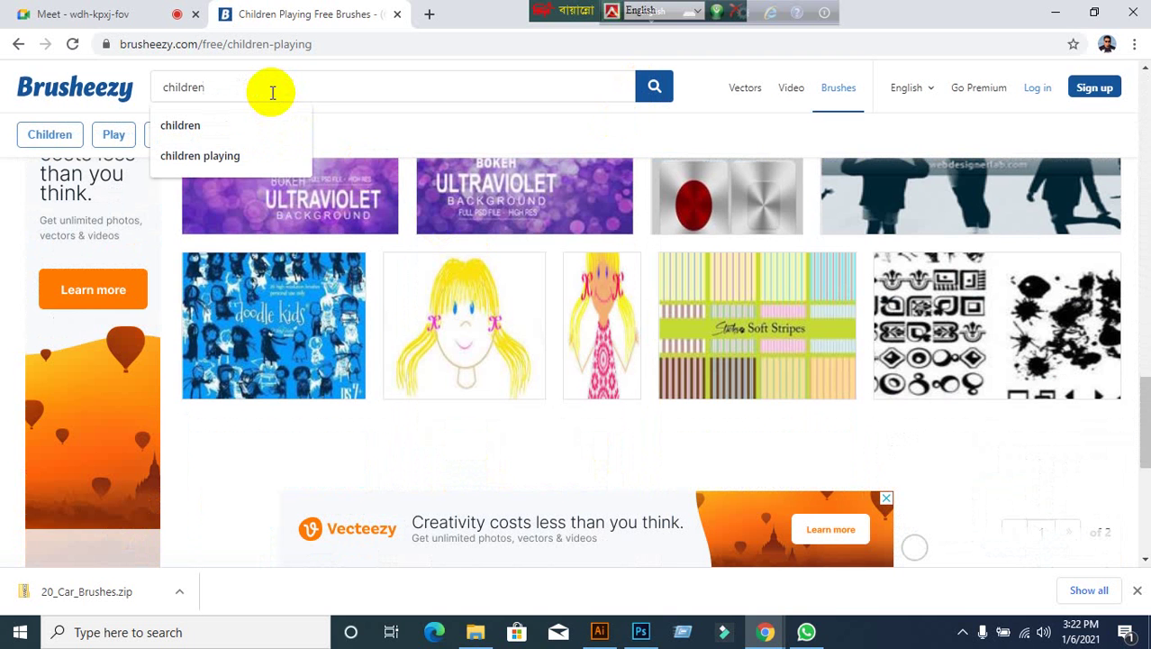
pyautogui.click(216, 127)
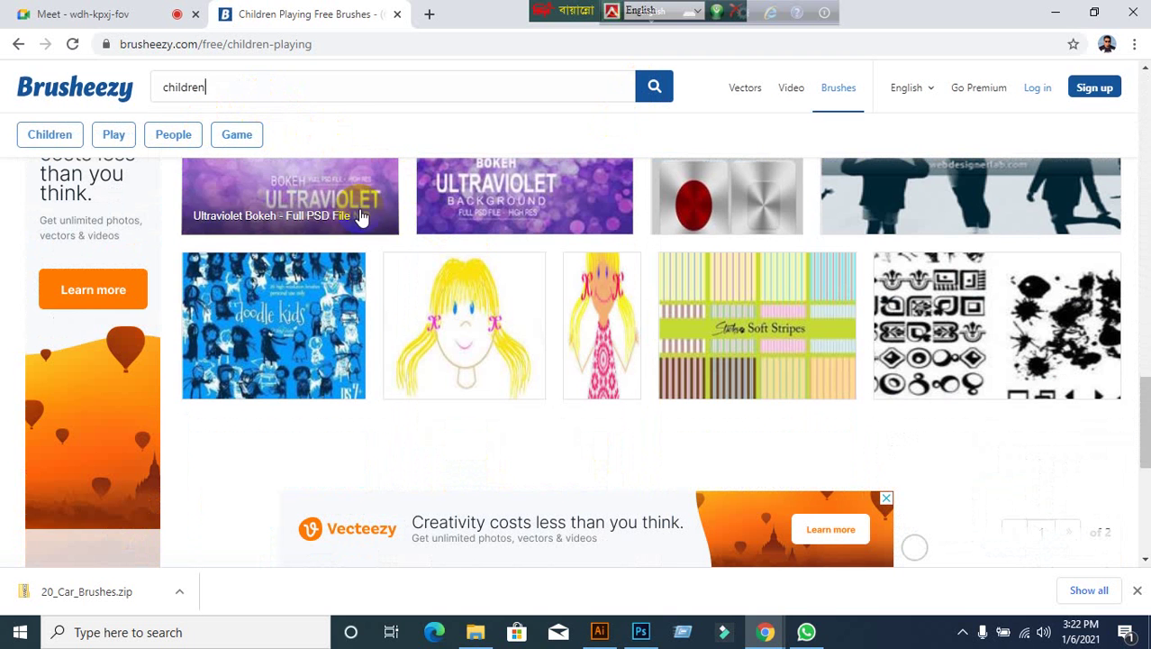
pyautogui.click(654, 94)
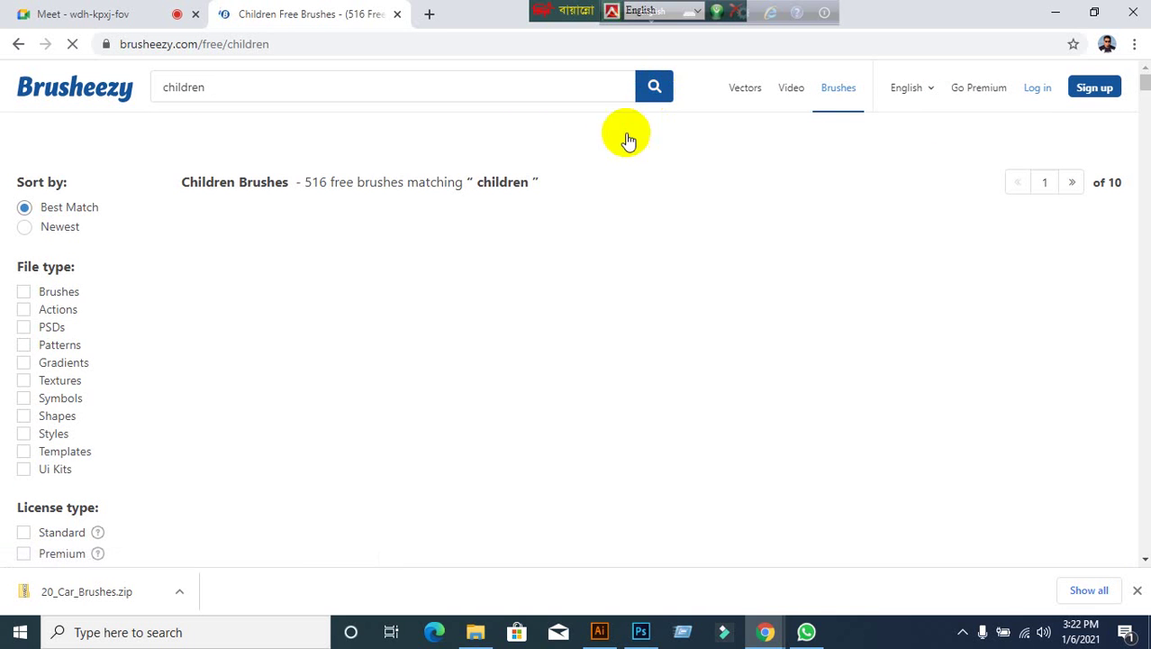
pyautogui.scroll(-3, 556, 285)
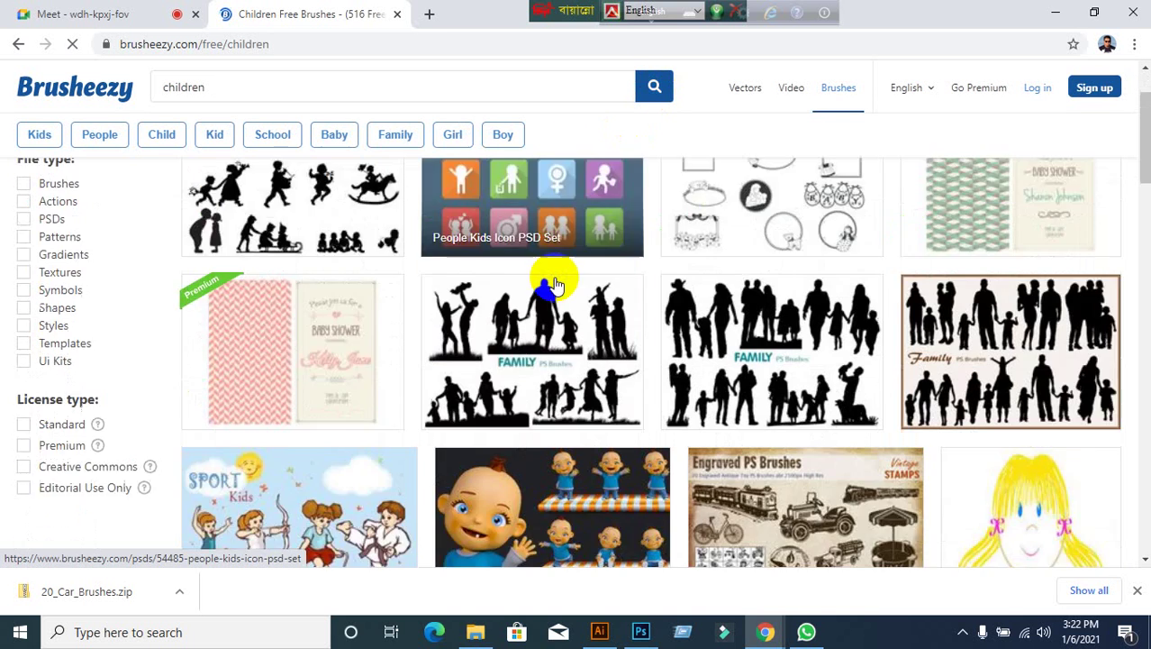
pyautogui.scroll(-10, 557, 285)
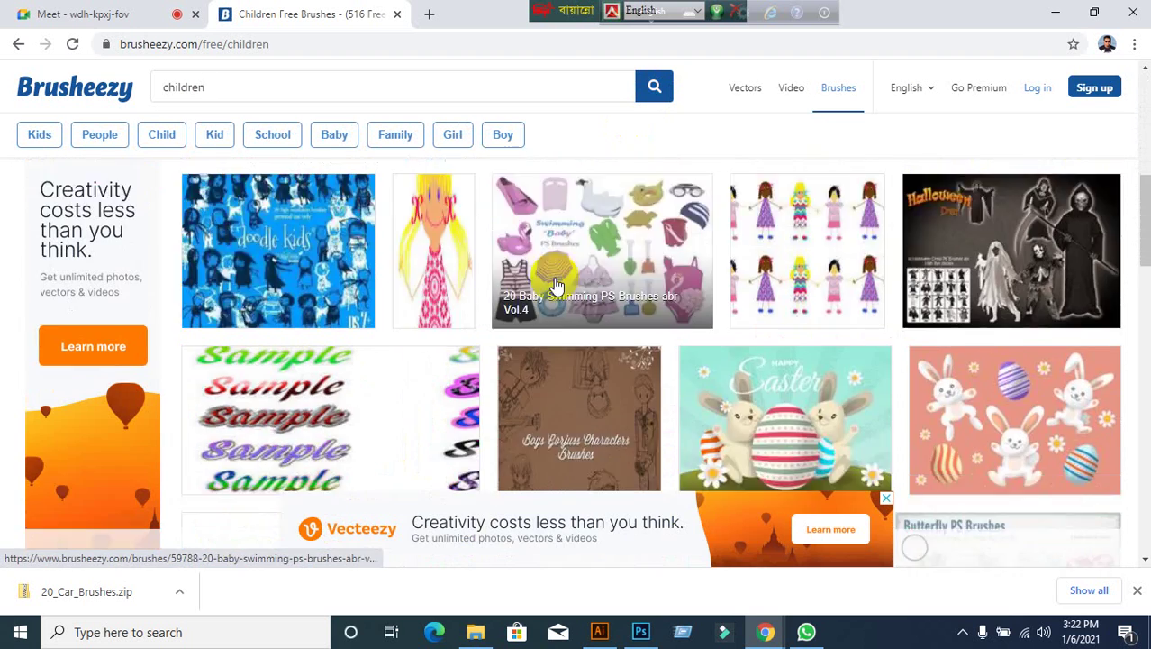
pyautogui.scroll(-8, 557, 284)
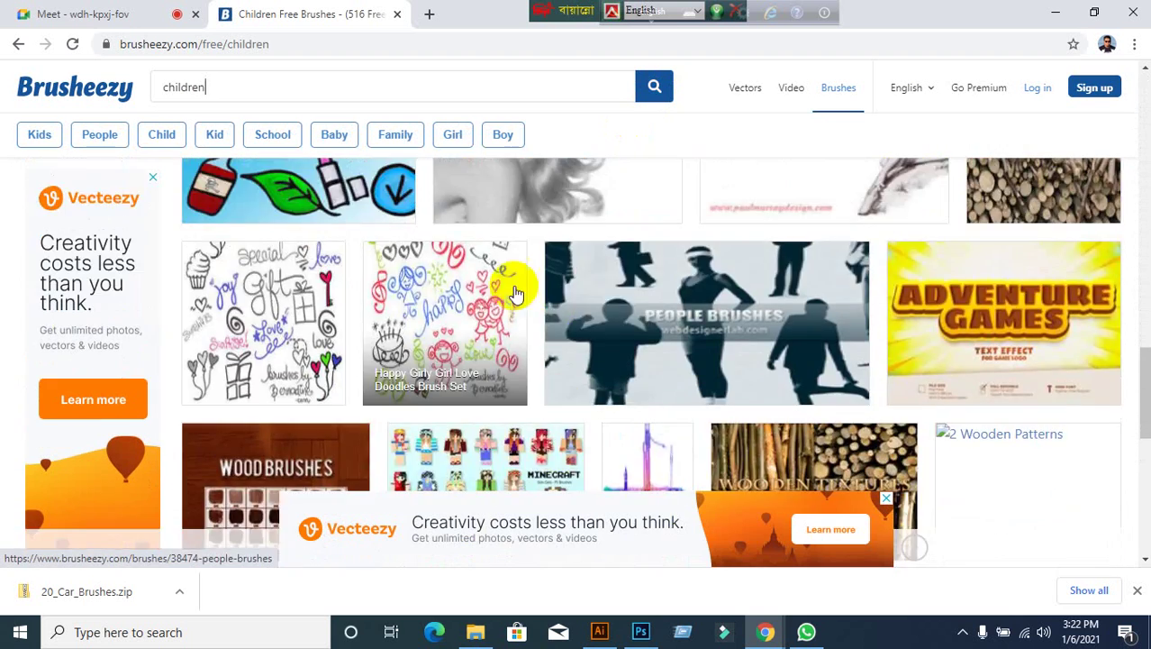
pyautogui.scroll(-4, 514, 288)
pyautogui.scroll(2, 530, 364)
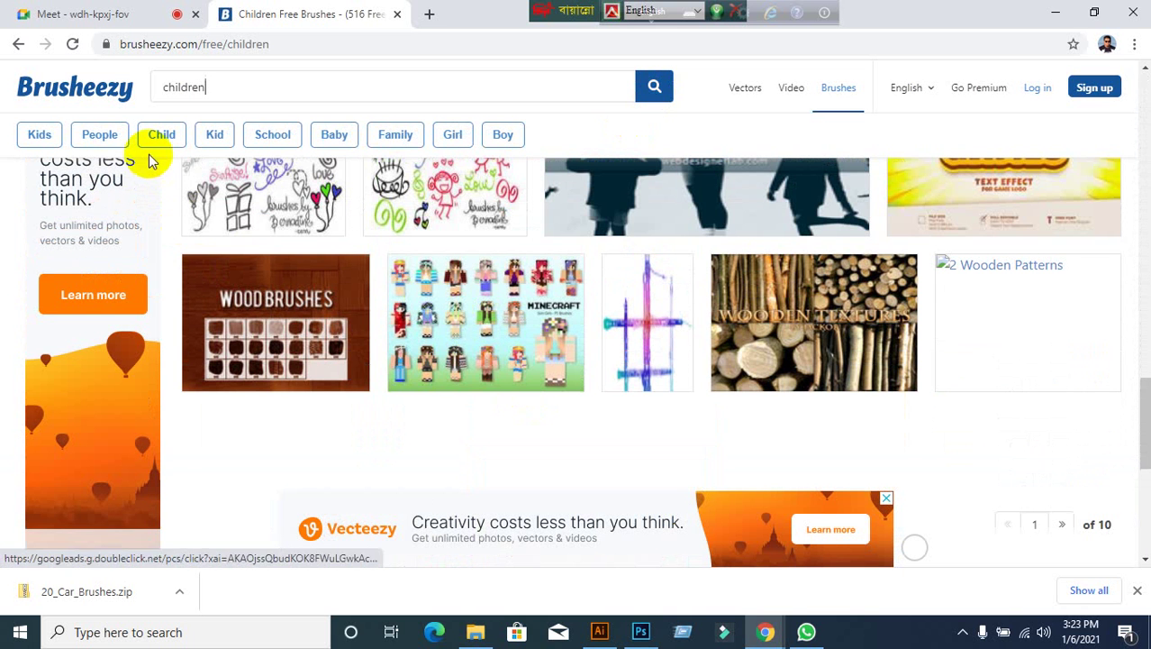
# Open the related "Kid" brush search, view the Kid Builder Girls Holding Hands page, and return to the results.
pyautogui.click(213, 134)
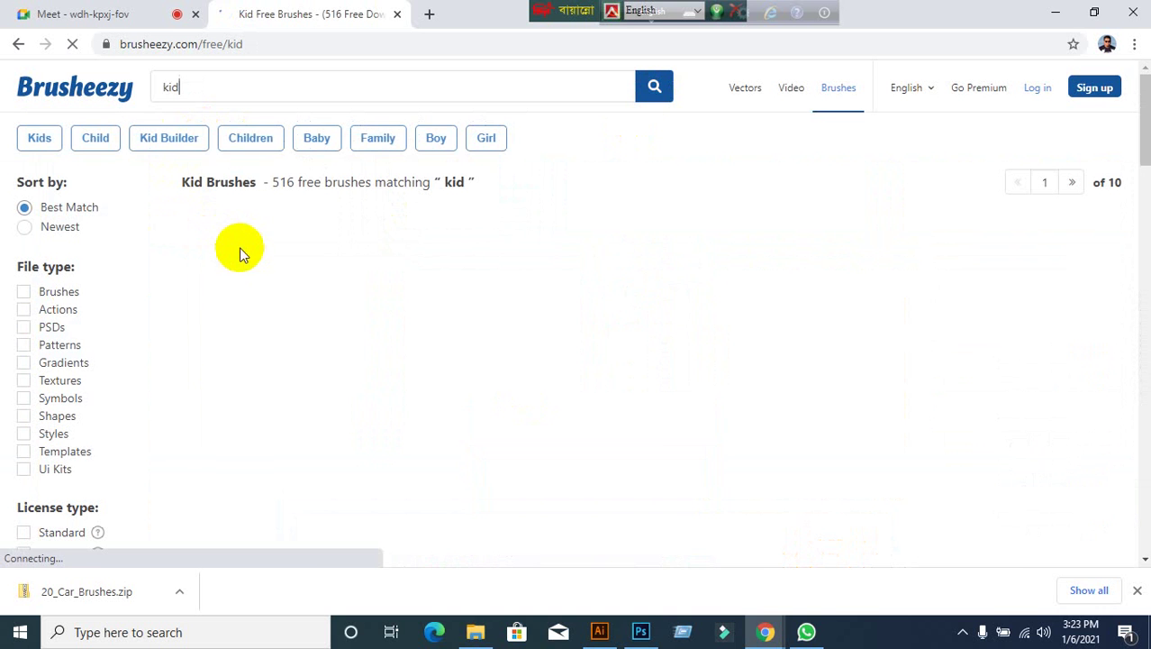
pyautogui.scroll(-4, 290, 266)
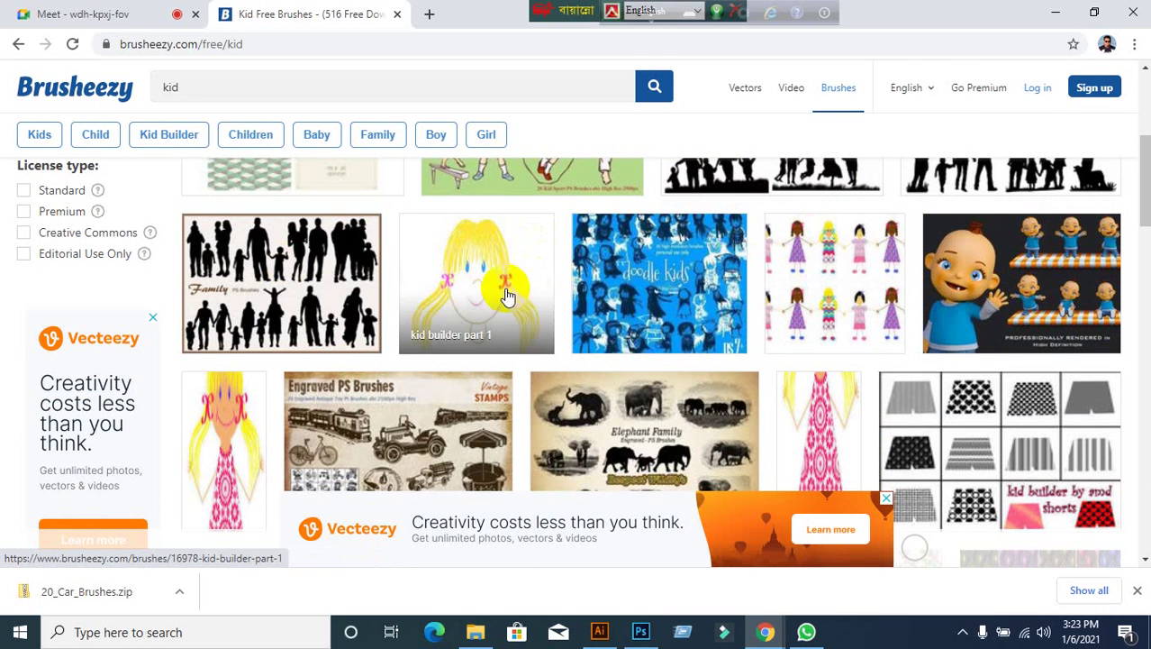
pyautogui.click(869, 267)
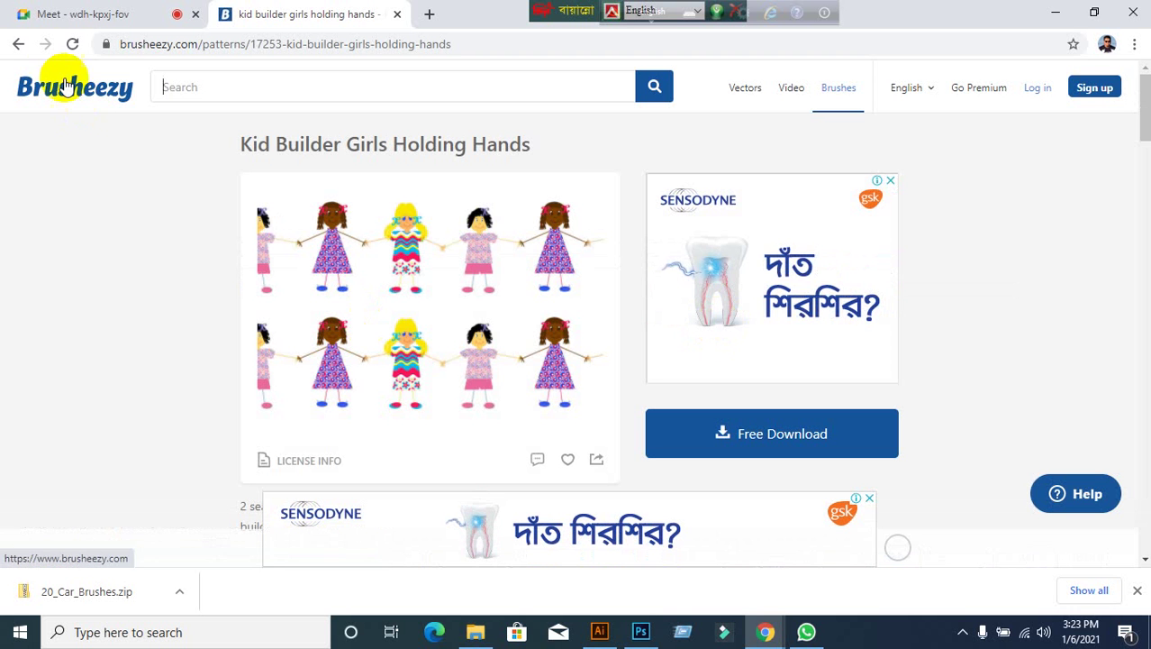
pyautogui.click(18, 44)
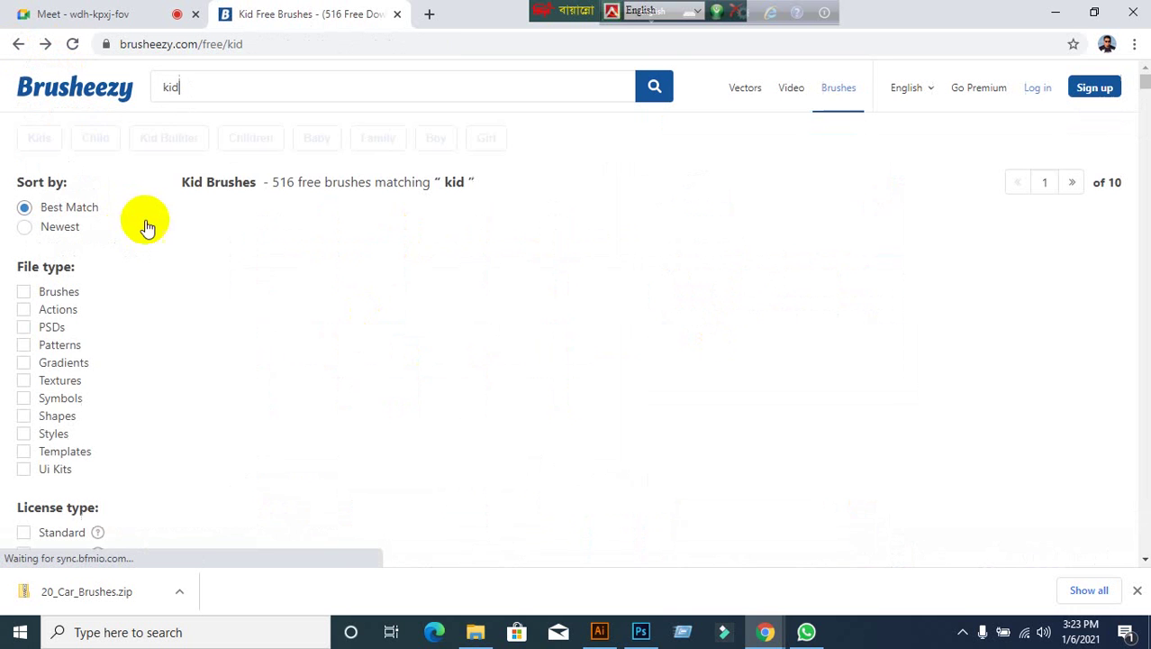
# Download the 20 Family Silhouette PS Brushes Abr.Vol.3 set from the kid results, dismissing the free-account pop-up.
pyautogui.scroll(-2, 482, 341)
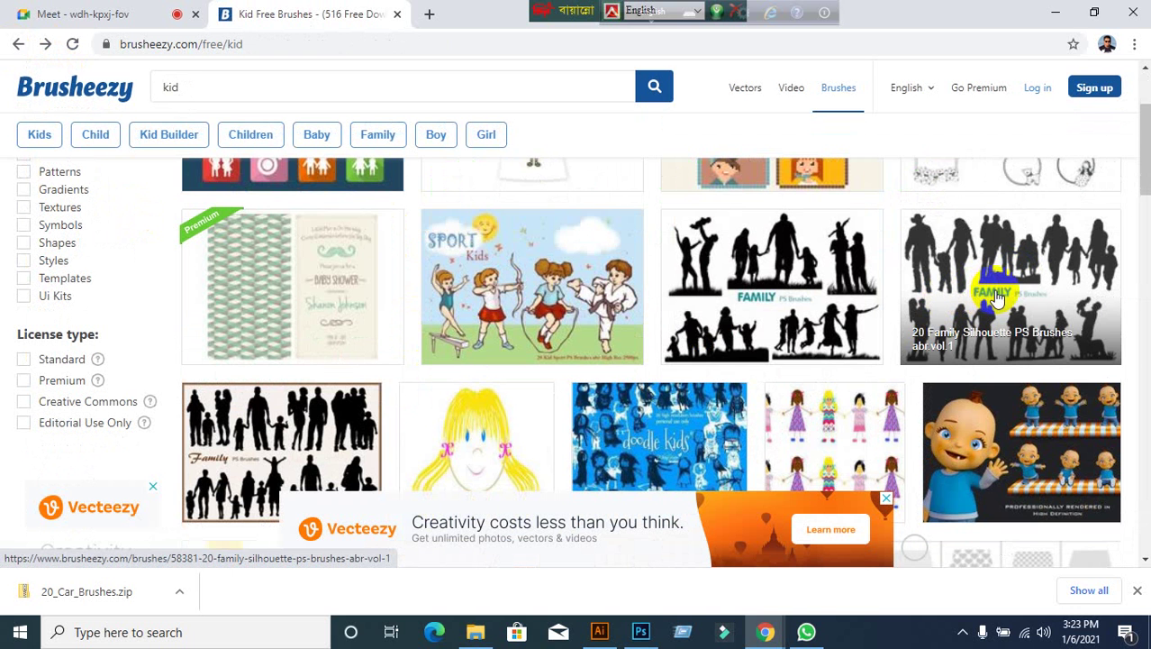
pyautogui.scroll(-1, 738, 347)
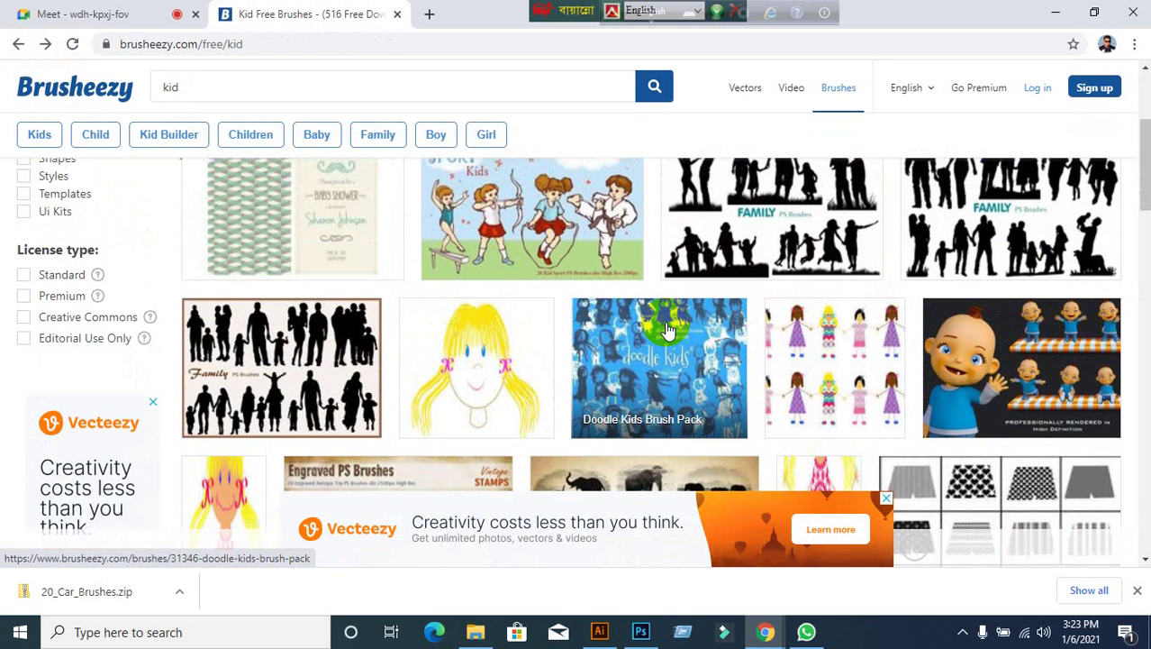
pyautogui.scroll(-2, 666, 330)
pyautogui.scroll(-1, 666, 330)
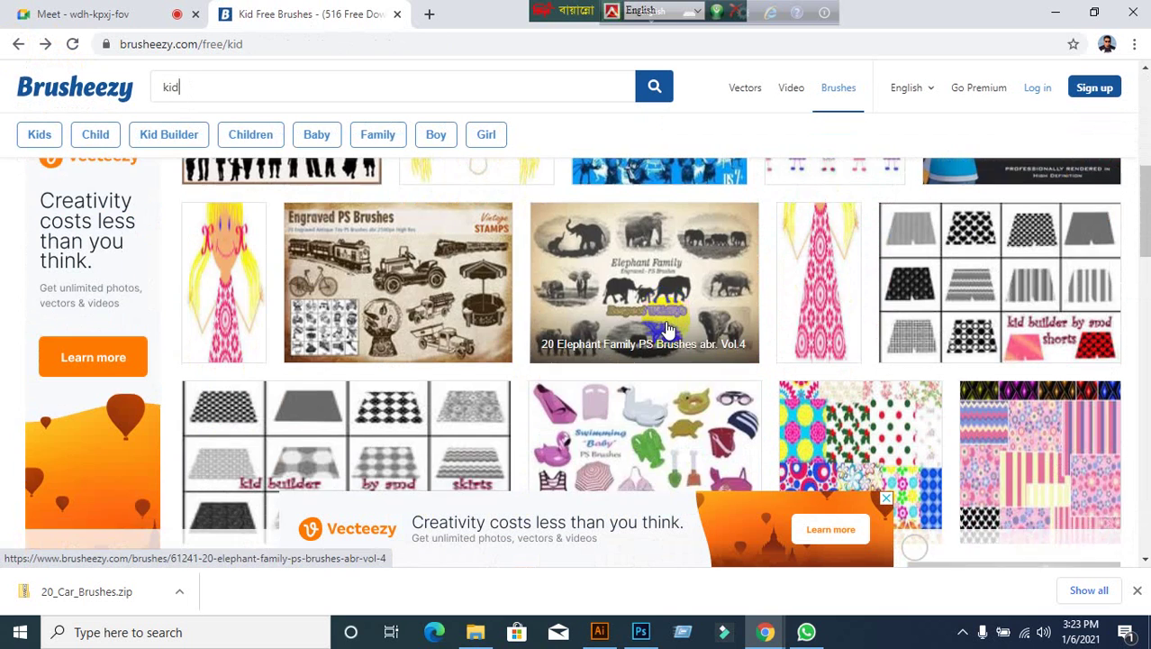
pyautogui.scroll(-3, 667, 329)
pyautogui.scroll(5, 667, 330)
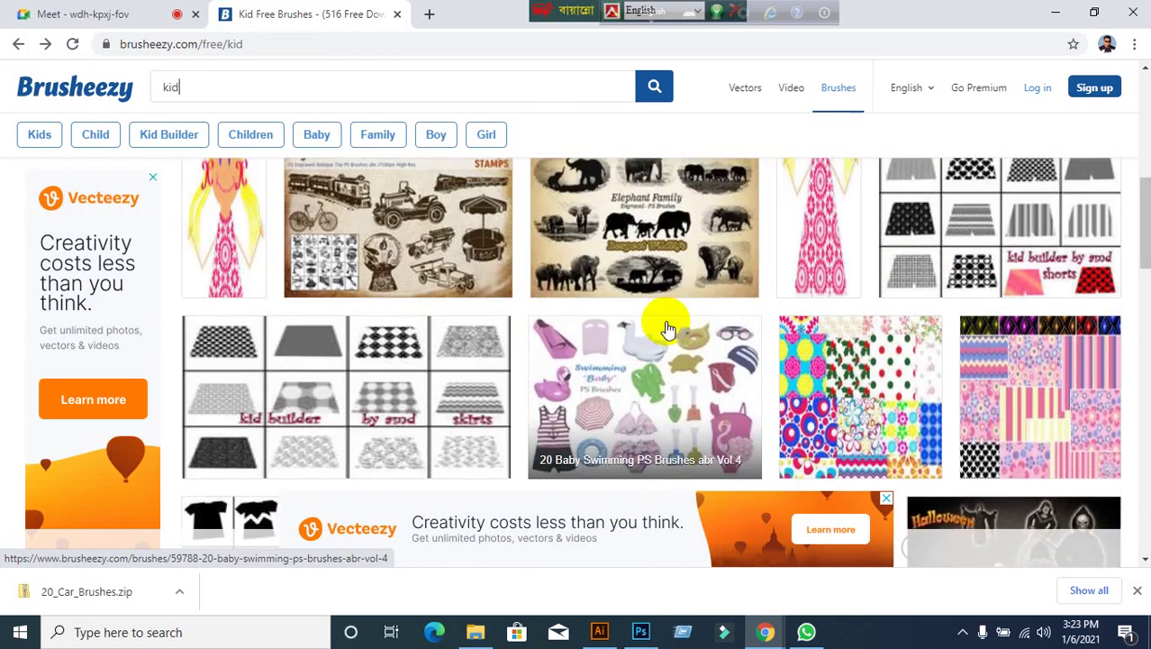
pyautogui.scroll(2, 613, 320)
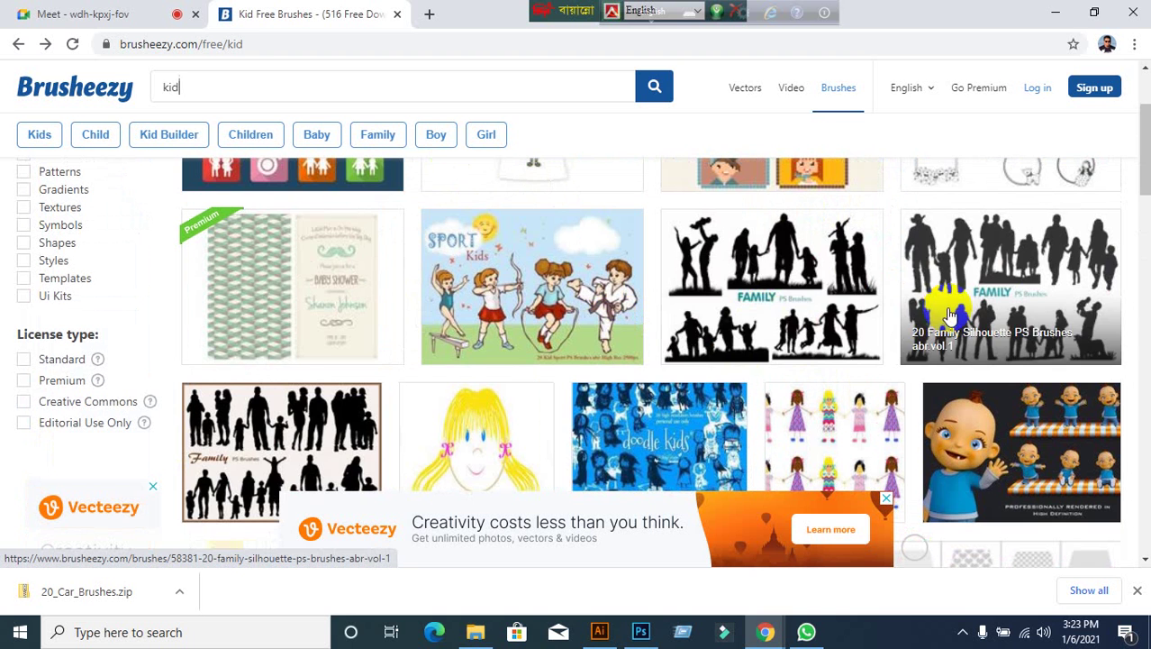
pyautogui.click(314, 453)
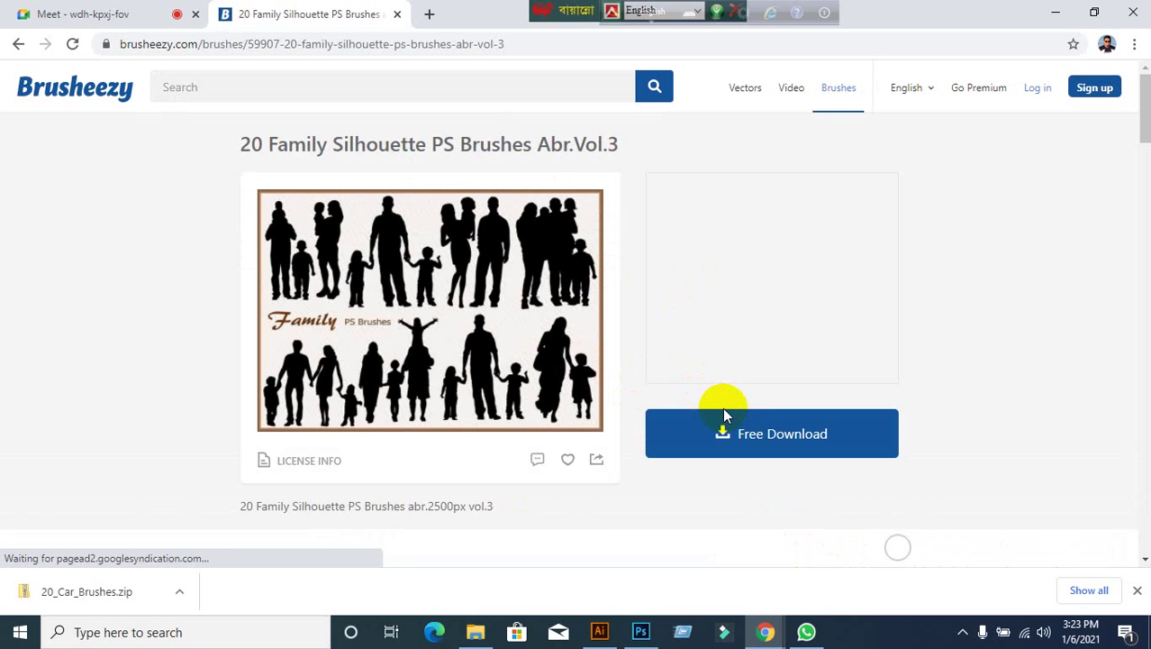
pyautogui.click(726, 416)
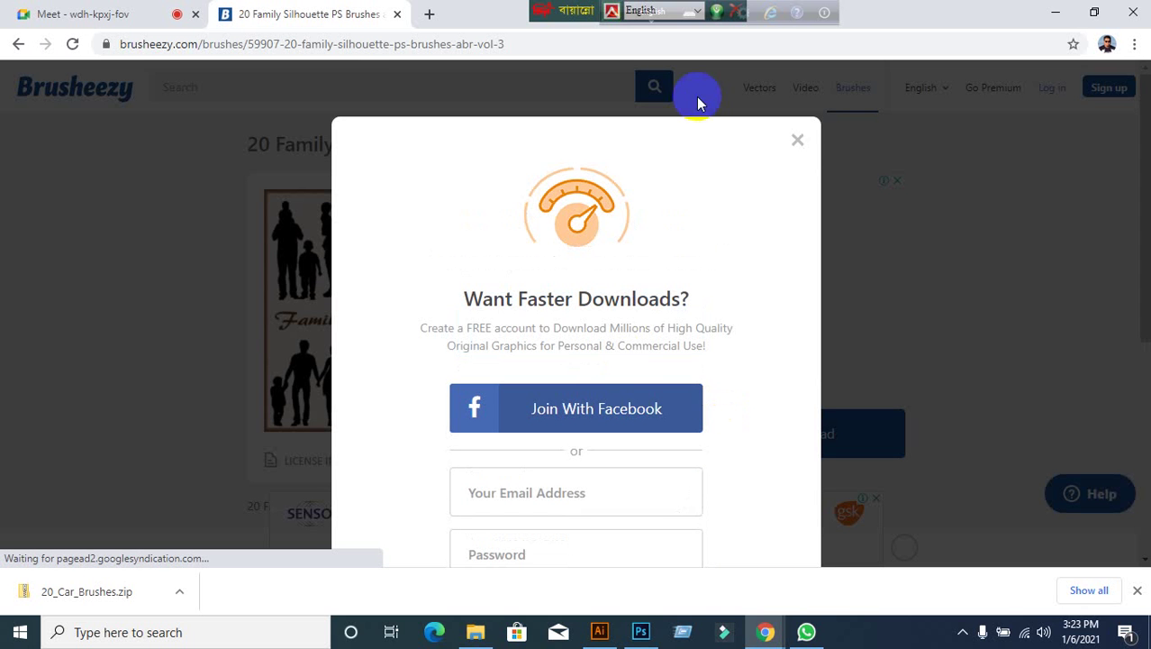
pyautogui.click(798, 144)
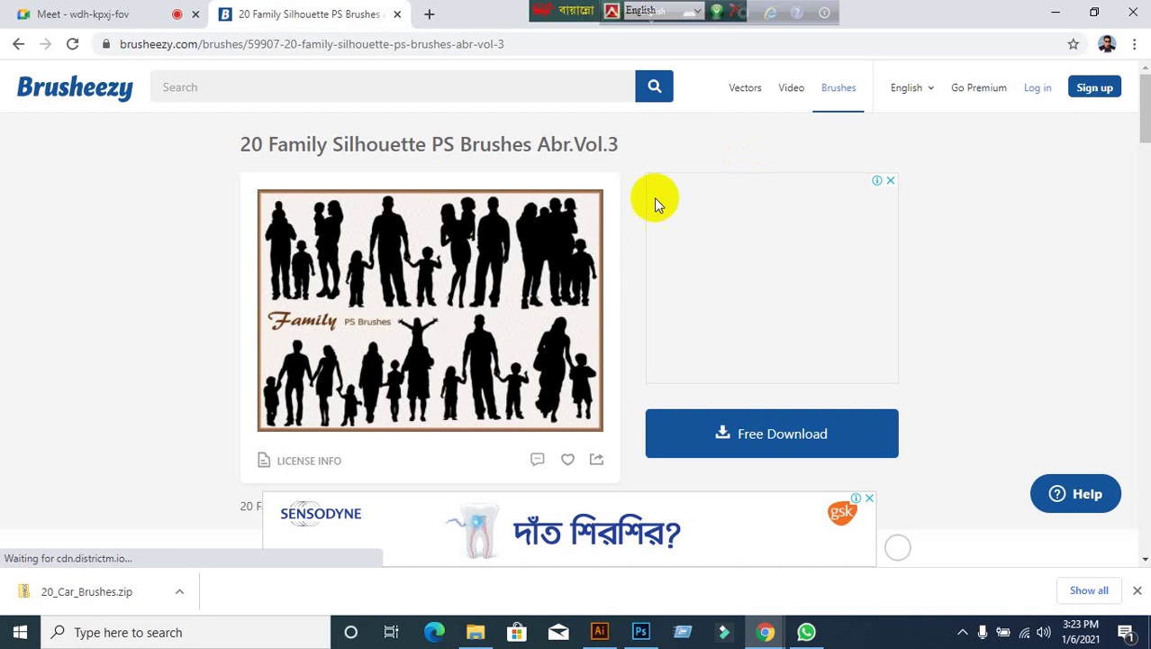
pyautogui.click(761, 432)
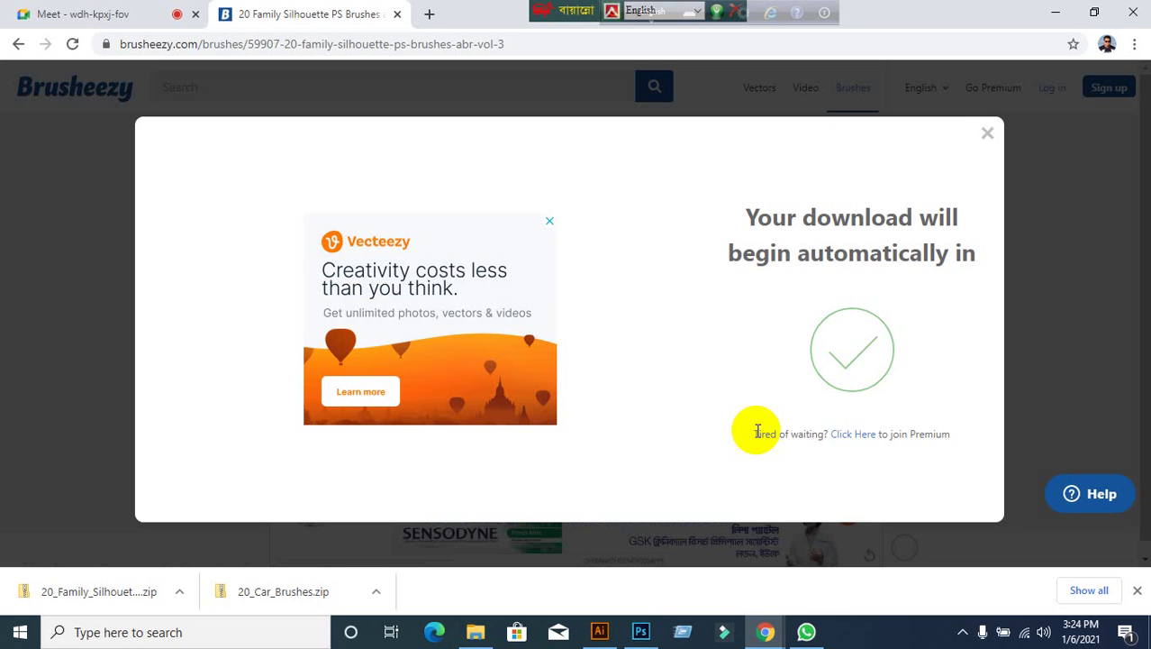
# Move the downloaded 20_Family_Silhouette_PS_Brushes_abr_vol_3 archive from the Downloads folder to the desktop.
pyautogui.rightClick(85, 586)
pyautogui.click(130, 555)
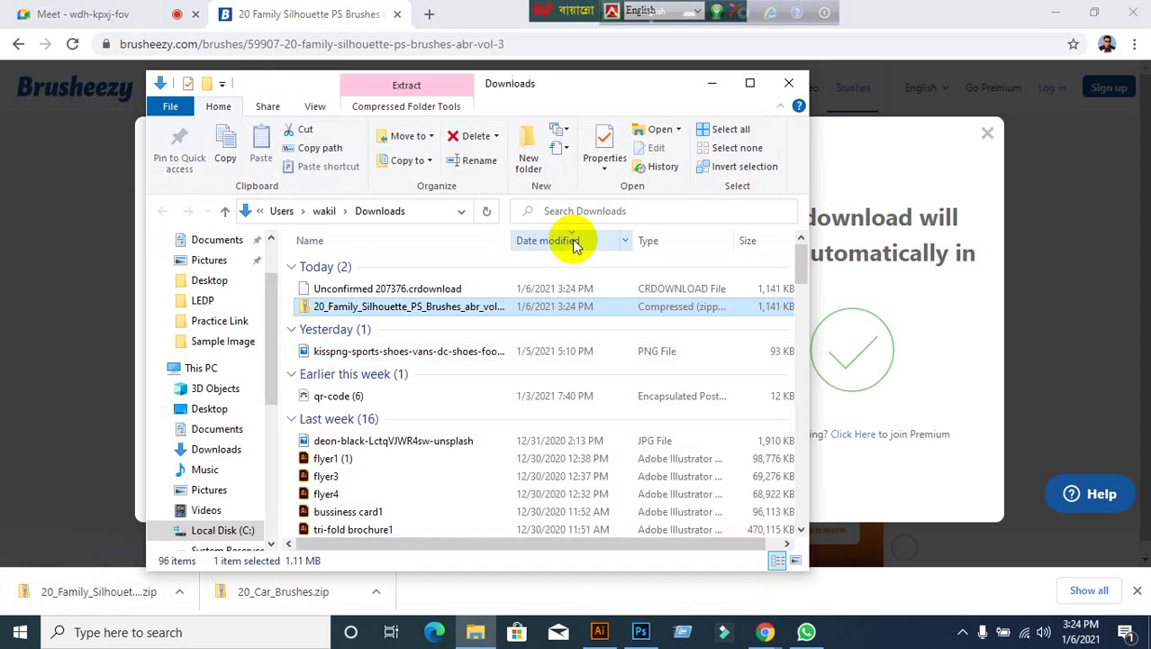
pyautogui.rightClick(470, 302)
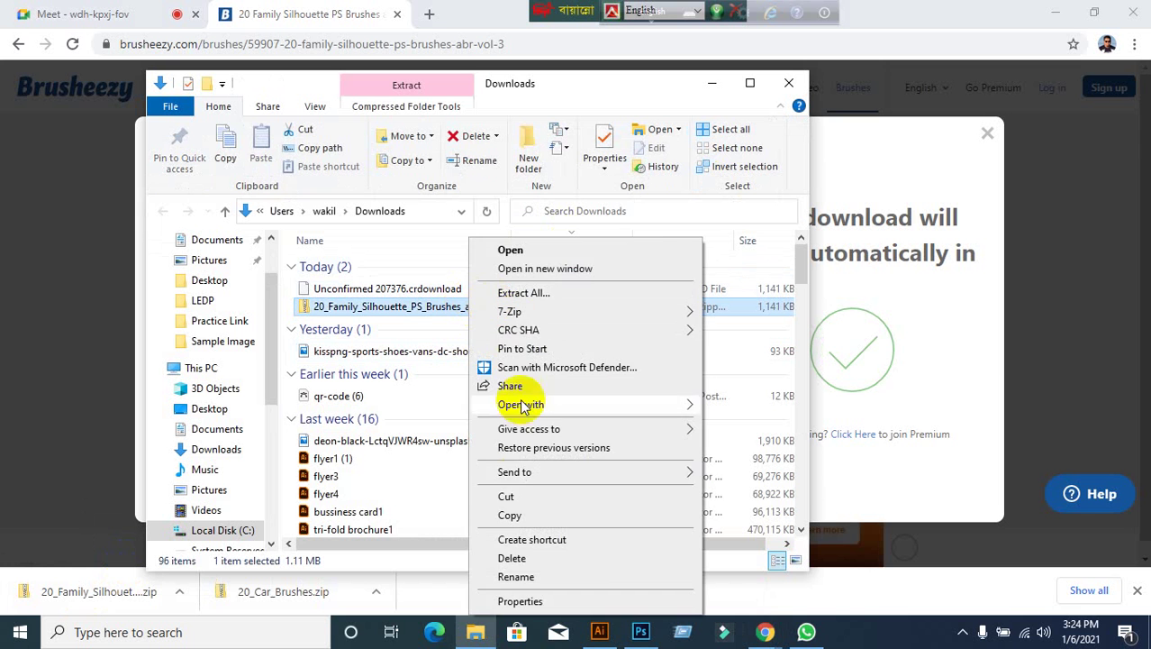
pyautogui.click(507, 496)
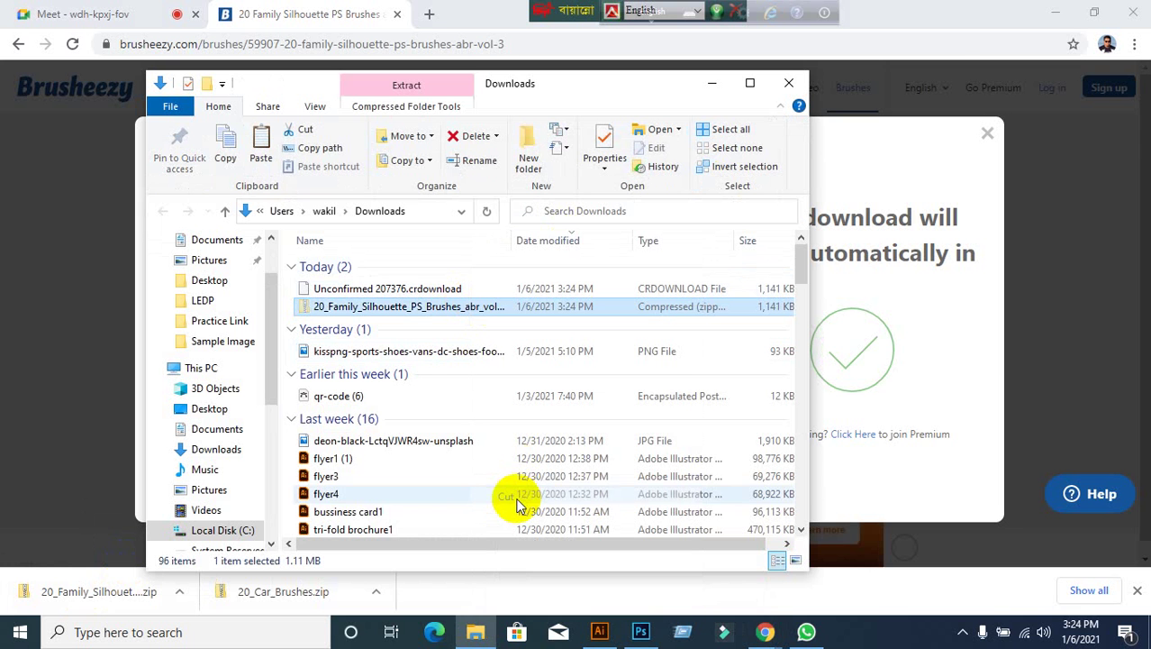
pyautogui.click(1055, 13)
pyautogui.click(782, 90)
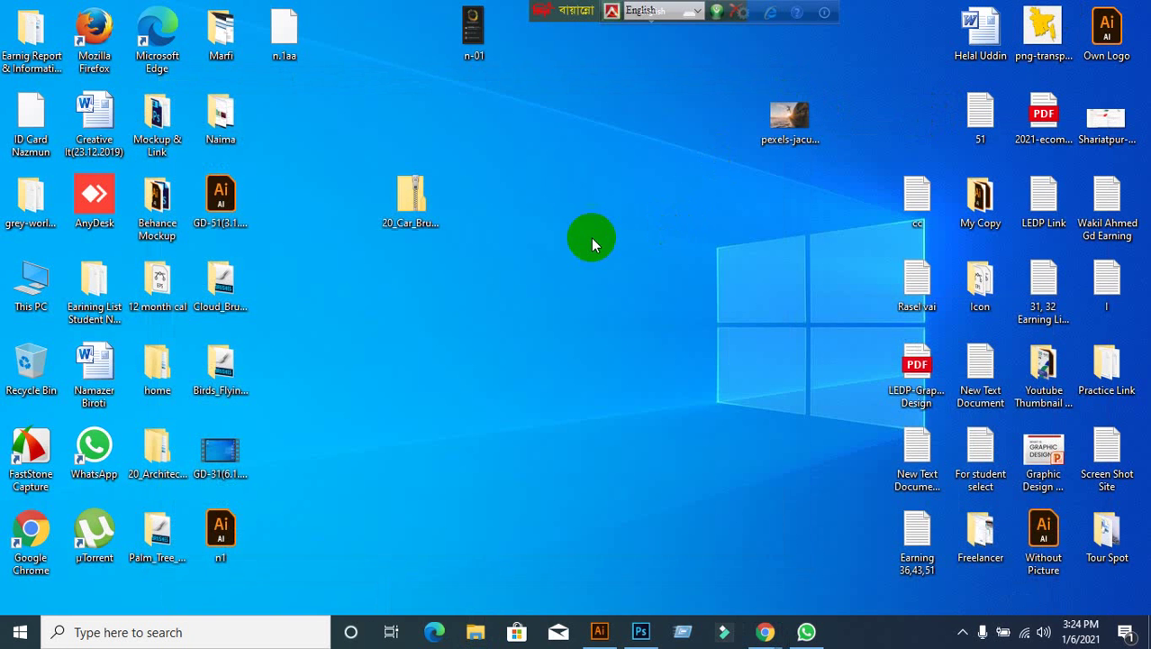
pyautogui.rightClick(558, 198)
pyautogui.click(600, 266)
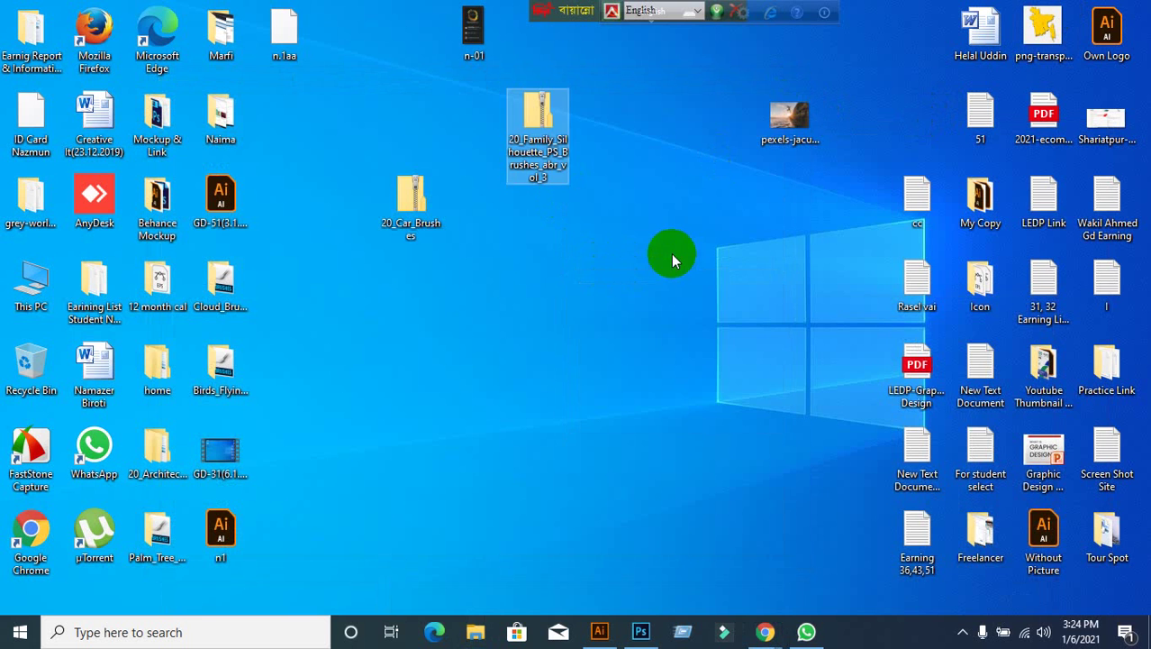
# Extract the 20_Car_Brushes archive on the desktop into its own folder with 7-Zip, and delete the archive.
pyautogui.moveTo(563, 133); pyautogui.dragTo(504, 288)
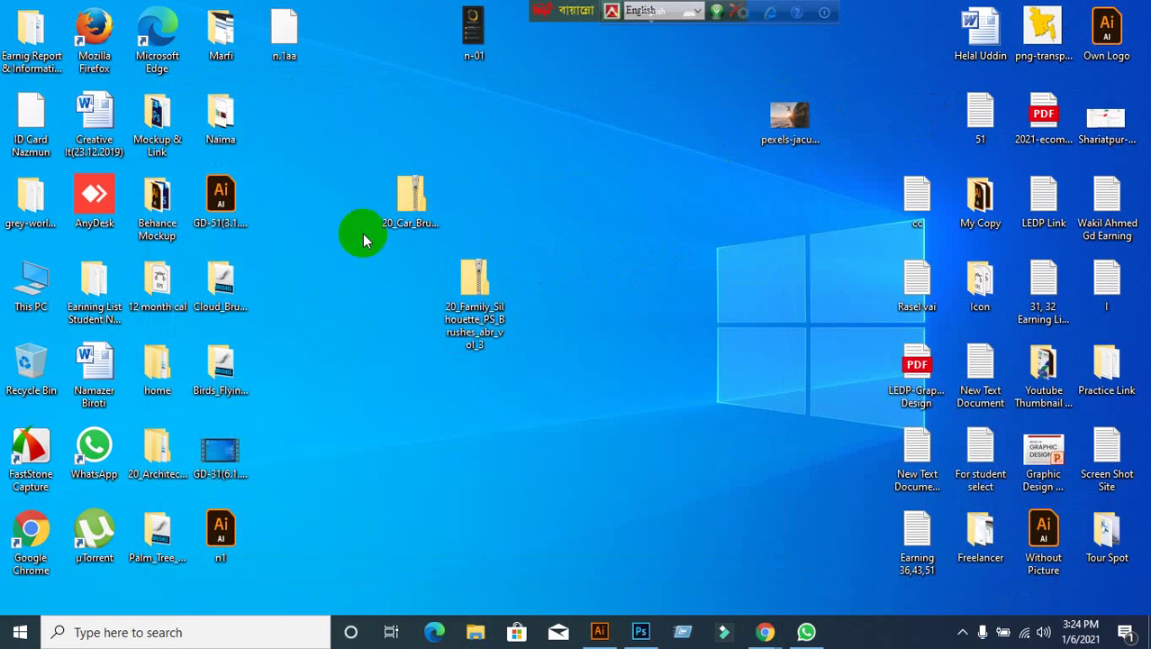
pyautogui.moveTo(423, 216); pyautogui.dragTo(489, 155)
pyautogui.rightClick(481, 152)
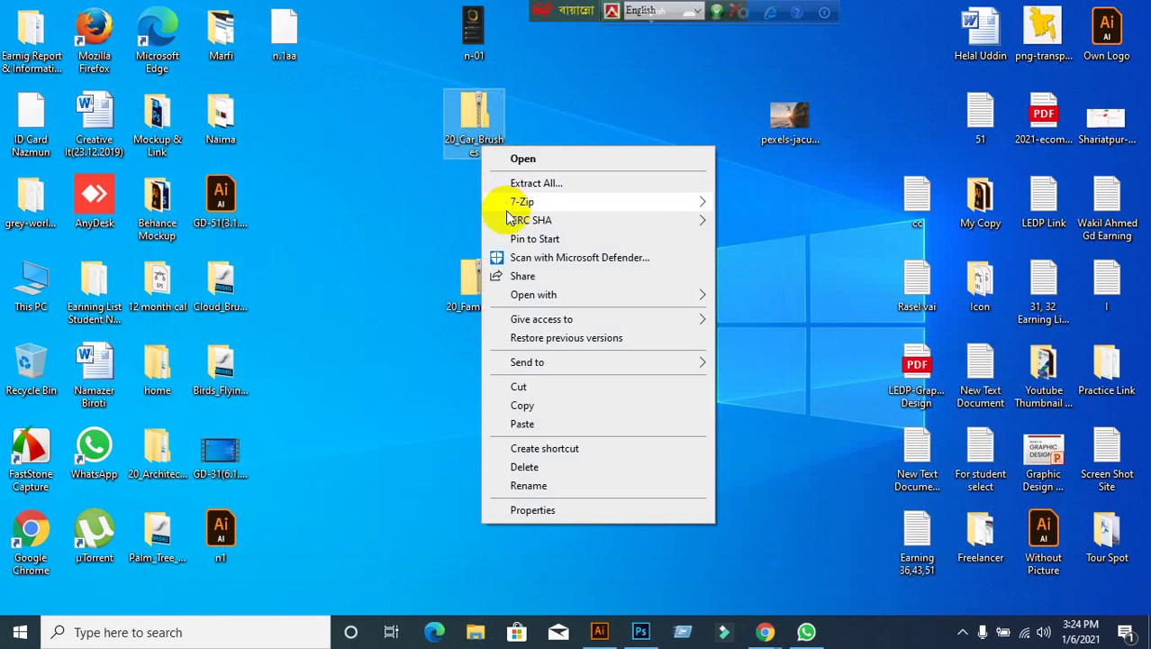
pyautogui.moveTo(515, 207)
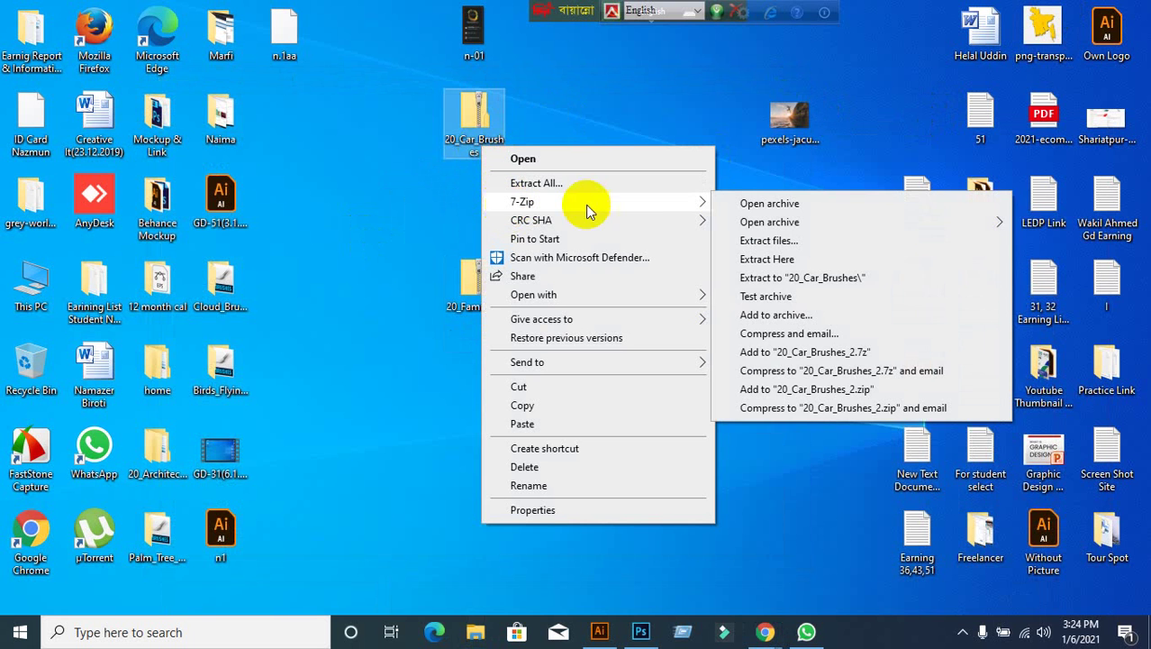
pyautogui.click(816, 278)
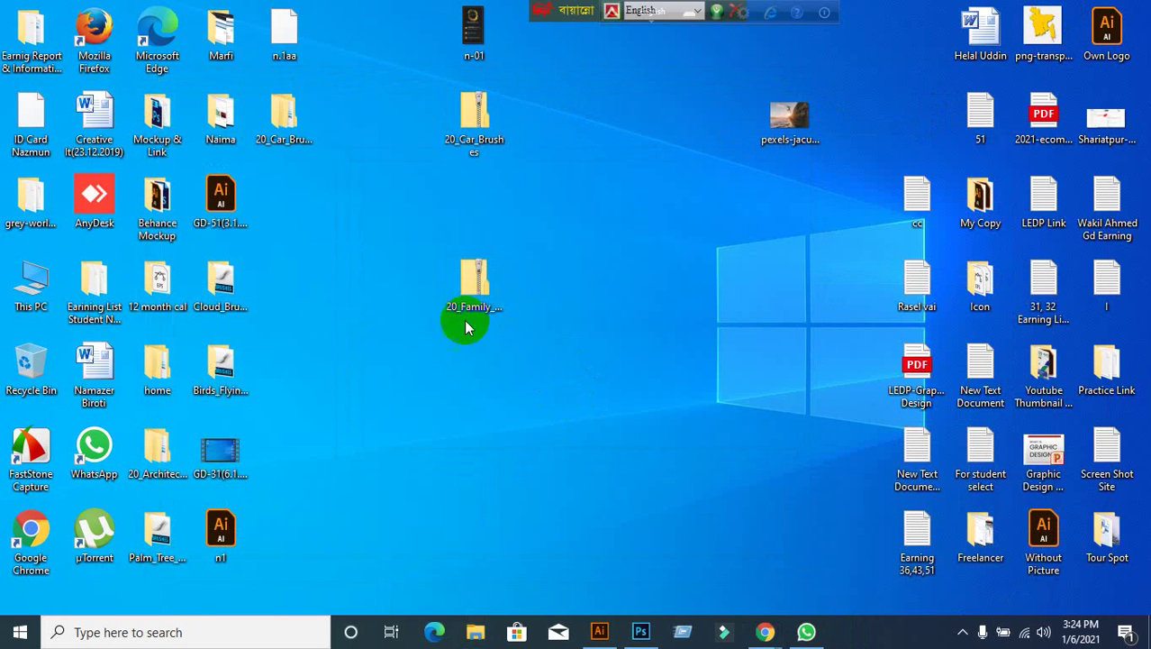
pyautogui.moveTo(403, 92); pyautogui.dragTo(546, 142)
pyautogui.press('Delete')
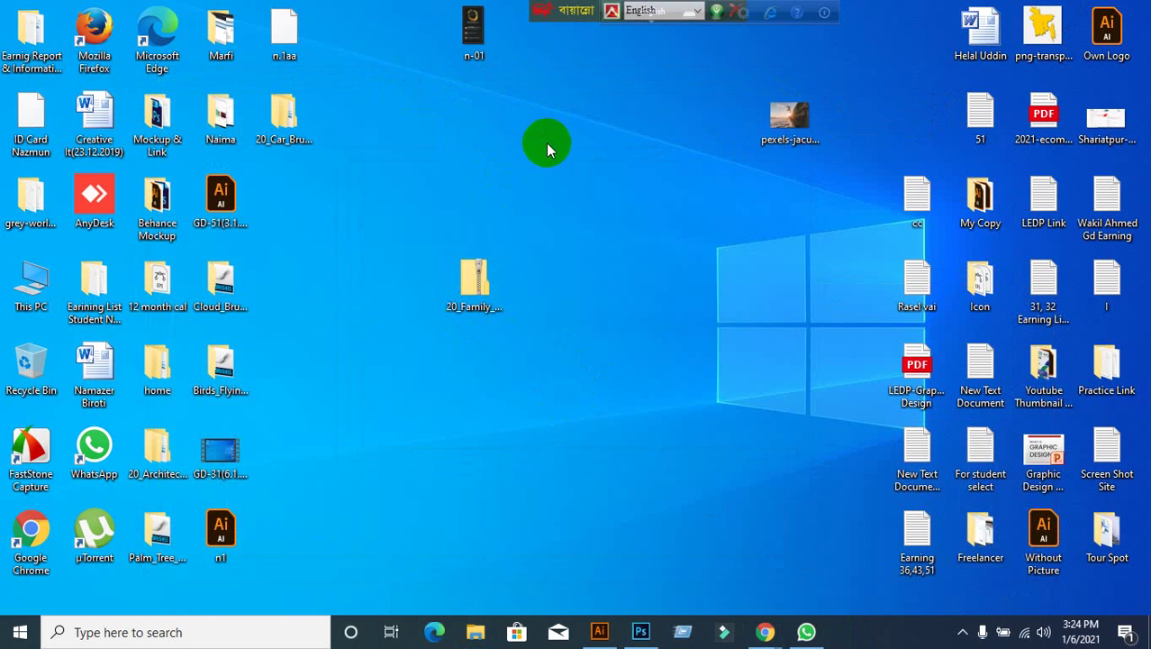
# Extract the 20_Family_Silhouette_PS_Brushes_abr_vol_3 archive into its own folder with 7-Zip, and move the archive to an empty desktop area.
pyautogui.click(453, 307)
pyautogui.rightClick(463, 290)
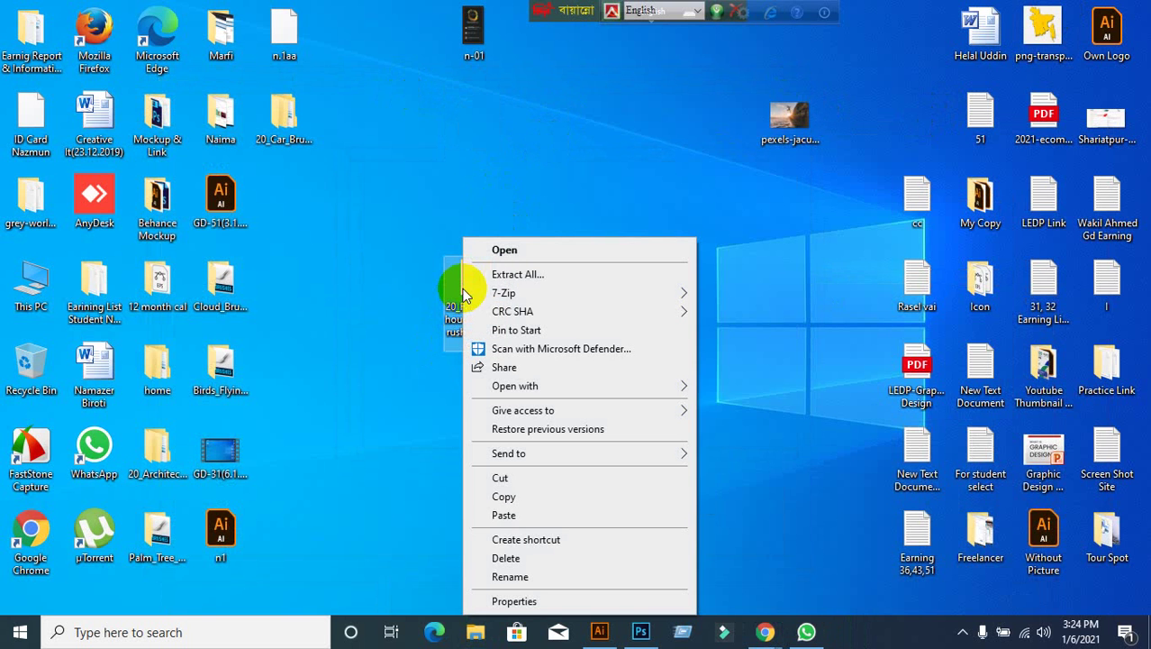
pyautogui.moveTo(510, 295)
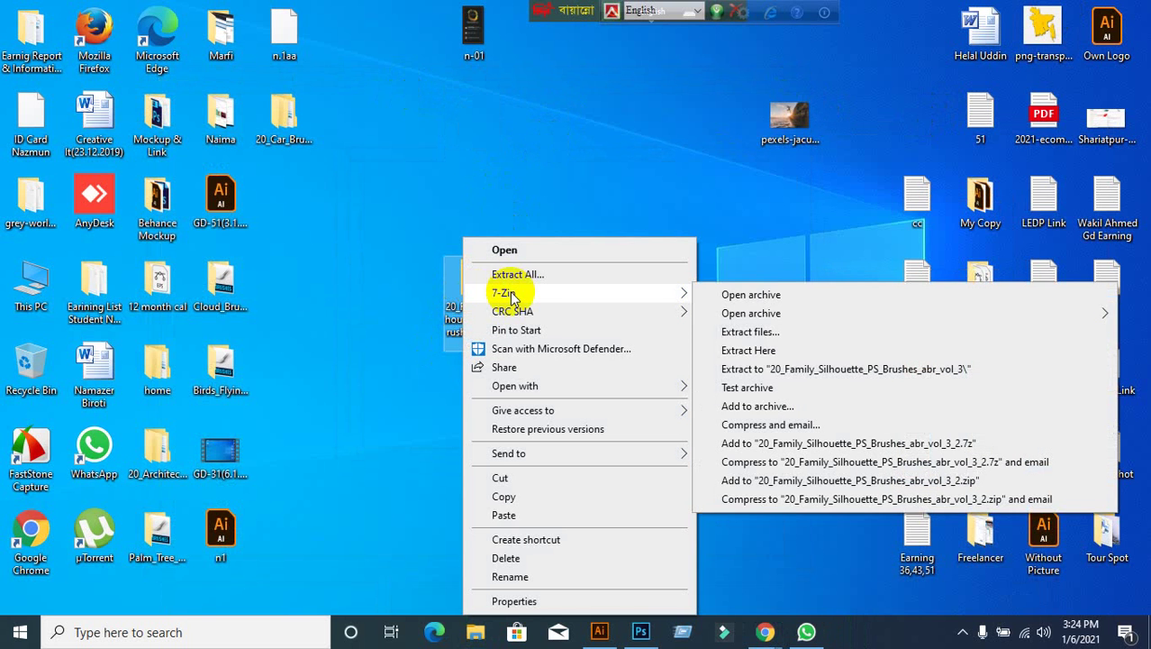
pyautogui.click(928, 369)
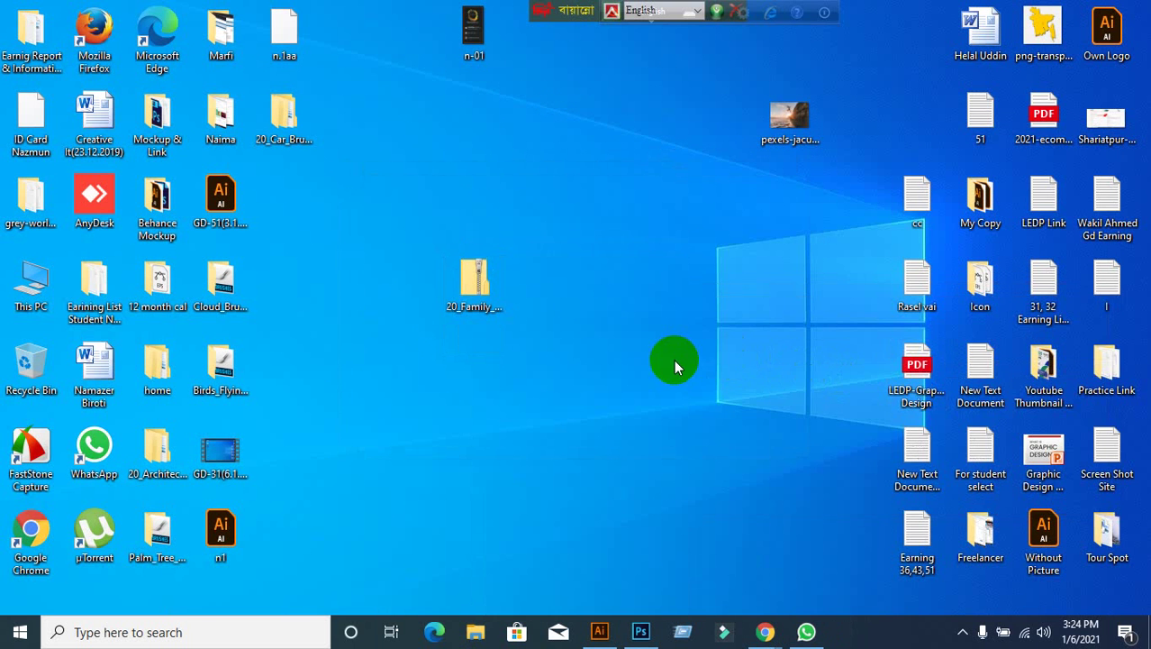
pyautogui.moveTo(482, 297); pyautogui.dragTo(606, 409)
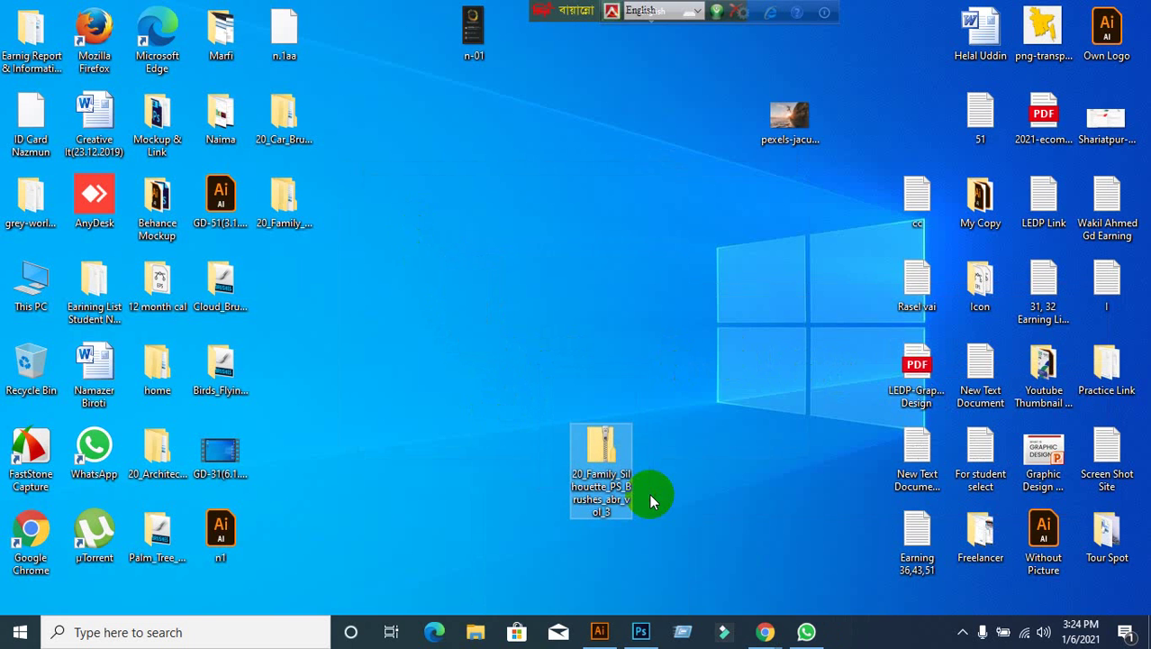
# Delete the 20_Family_Silhouette_PS_Brushes_abr_vol_3 archive from the desktop and switch to Photoshop.
pyautogui.press('Delete')
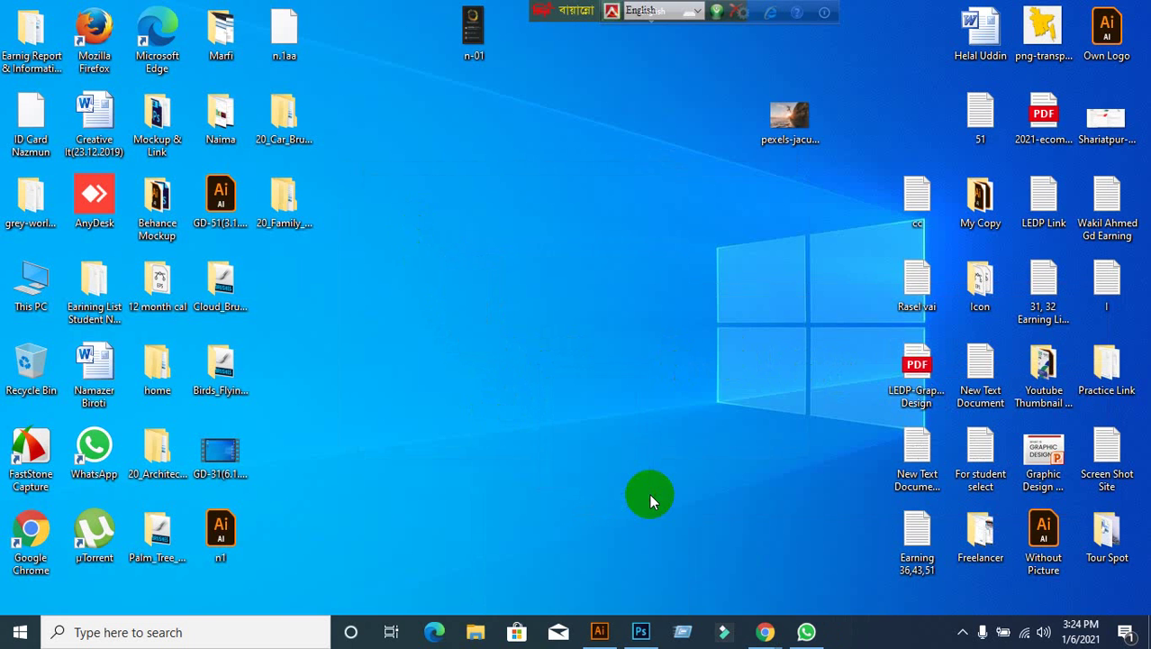
pyautogui.click(641, 630)
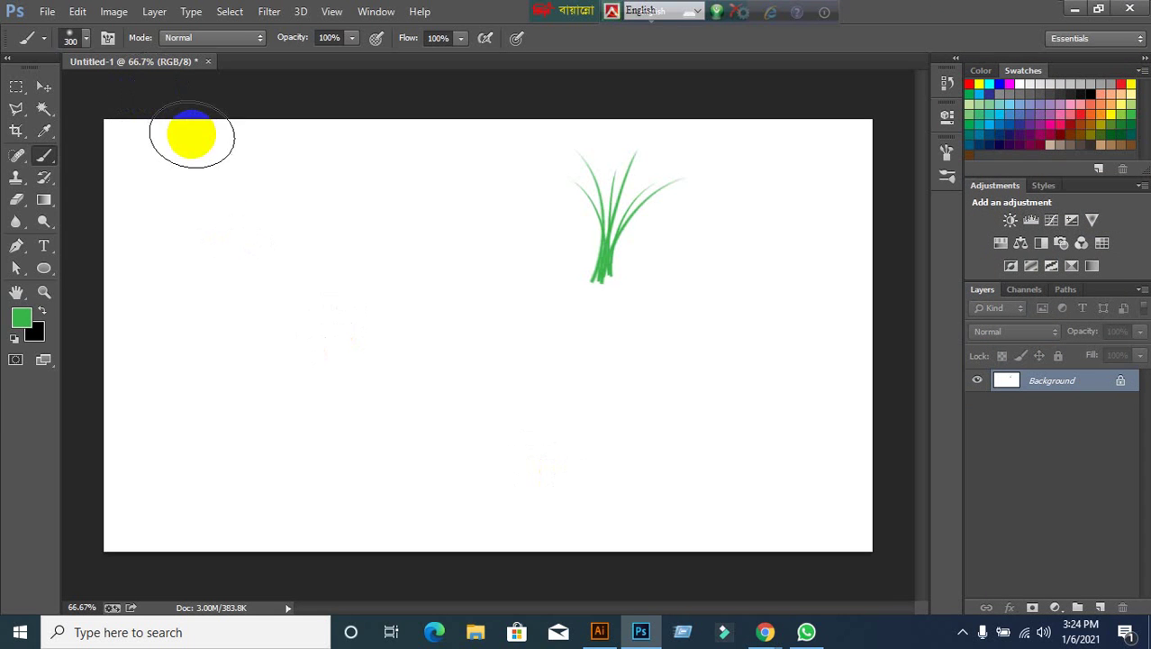
# Select a soft round brush preset, look over its Shape Dynamics settings, and reopen the brush preset picker.
pyautogui.rightClick(250, 250)
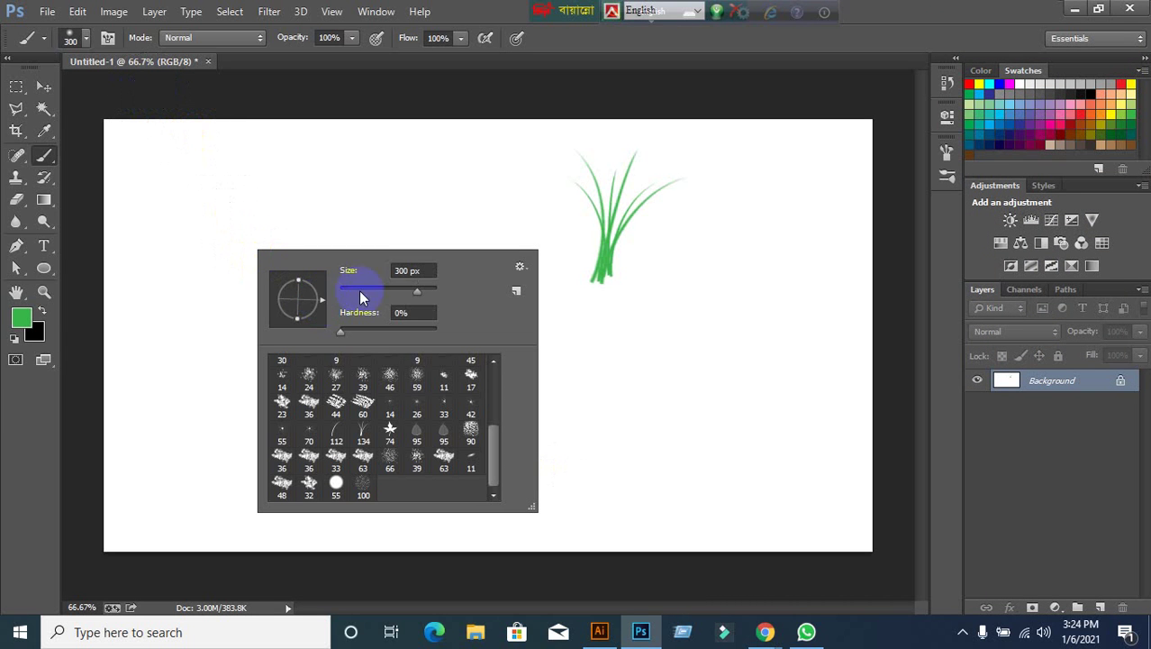
pyautogui.scroll(5, 308, 387)
pyautogui.click(309, 393)
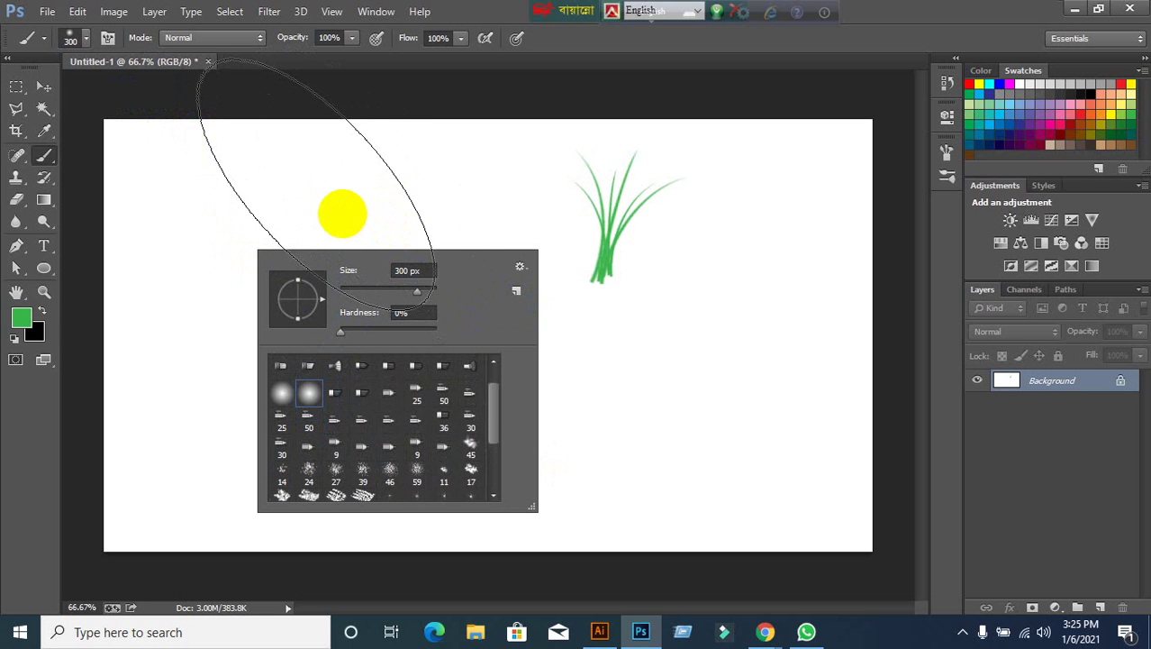
pyautogui.click(943, 154)
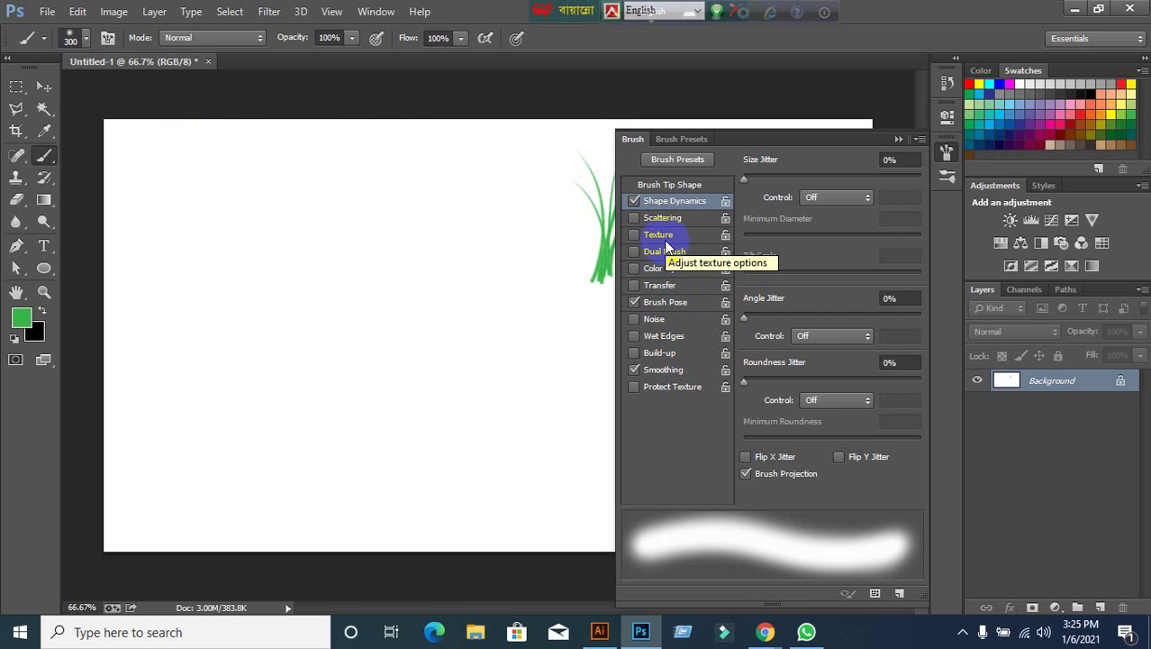
pyautogui.click(898, 139)
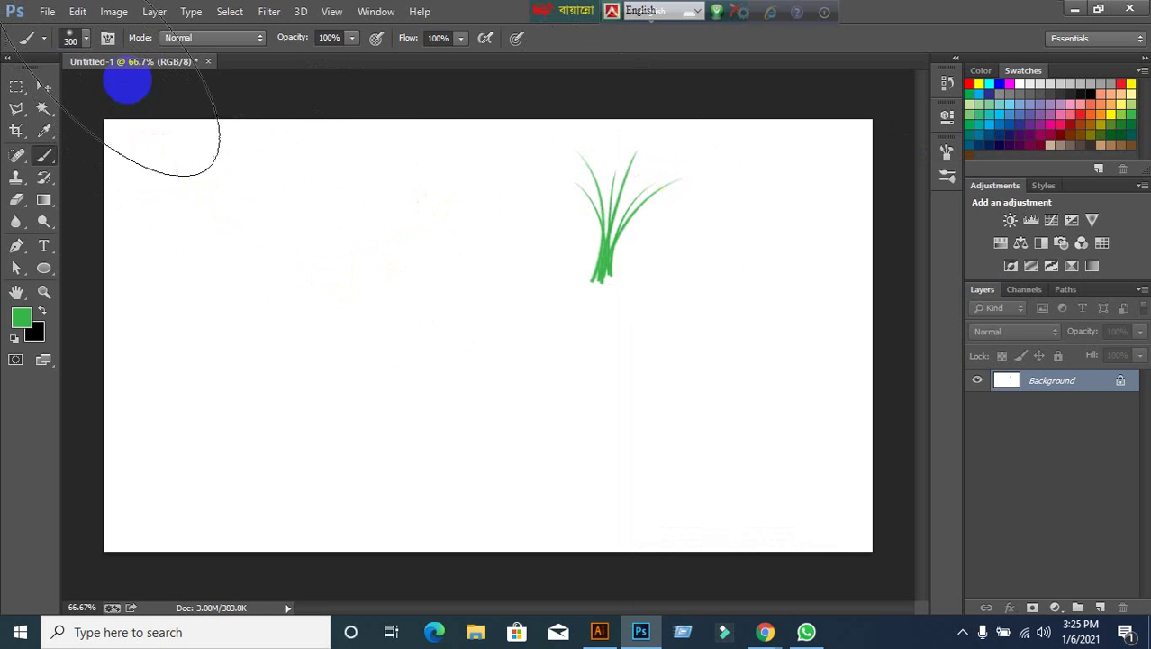
pyautogui.click(88, 40)
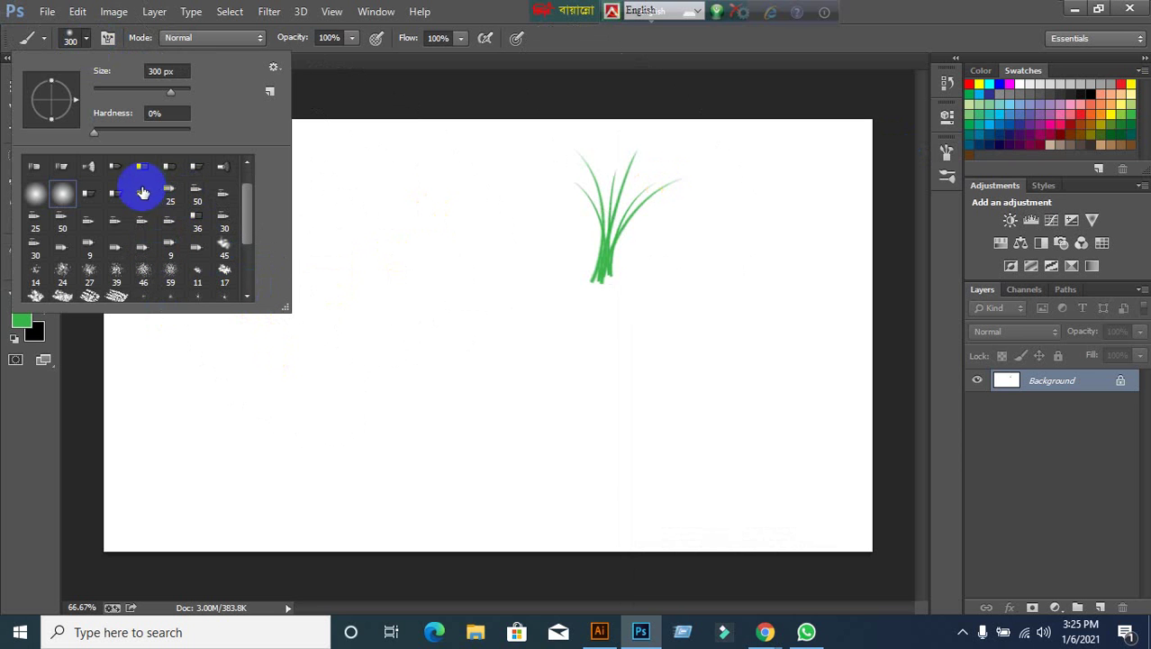
pyautogui.moveTo(556, 365)
pyautogui.mouseDown()
pyautogui.moveTo(632, 343)
pyautogui.moveTo(549, 362)
pyautogui.moveTo(552, 404)
pyautogui.mouseUp()
pyautogui.keyDown('ctrl'); pyautogui.click(552, 404); pyautogui.keyUp('ctrl')
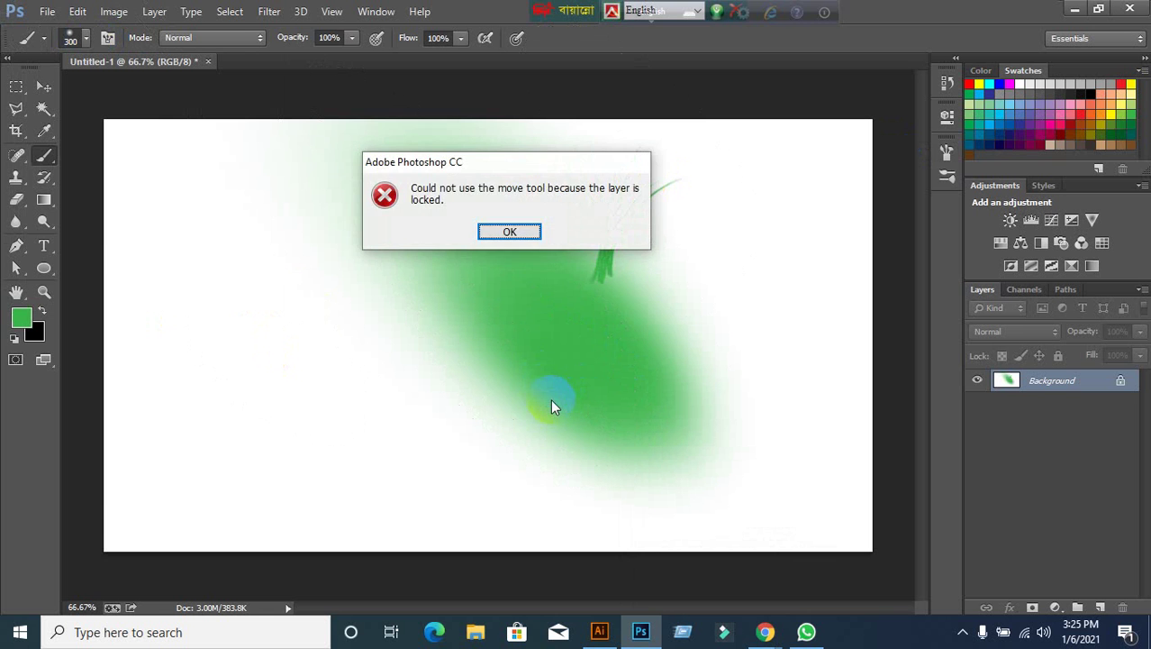
pyautogui.click(514, 233)
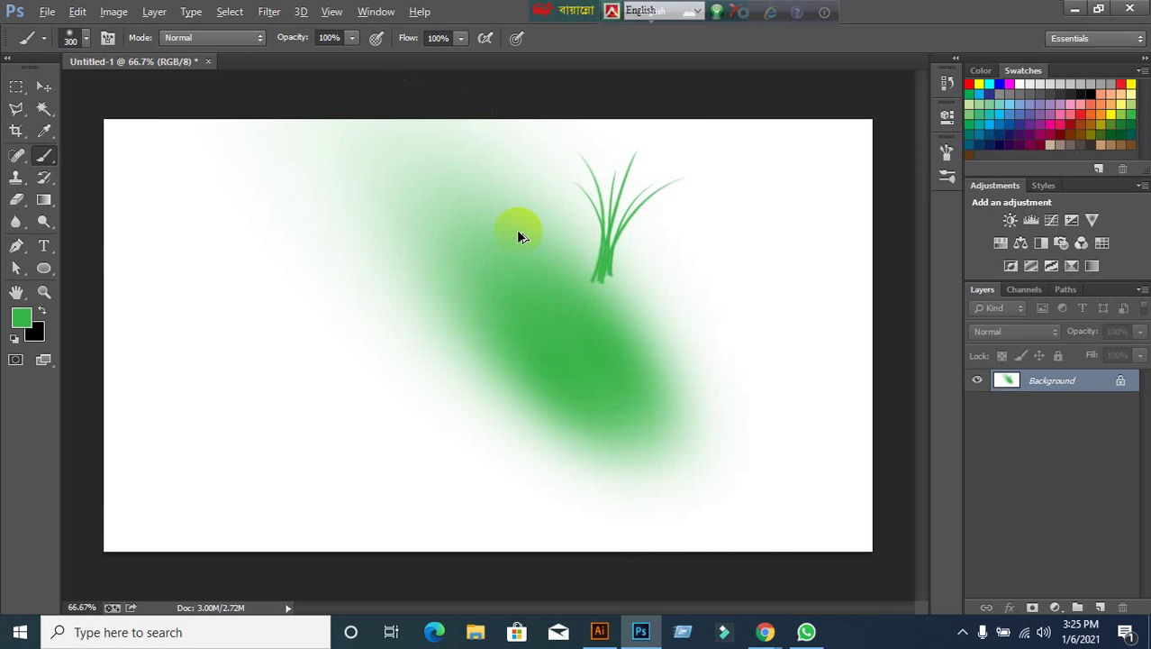
pyautogui.hotkey('ctrl', 'z')
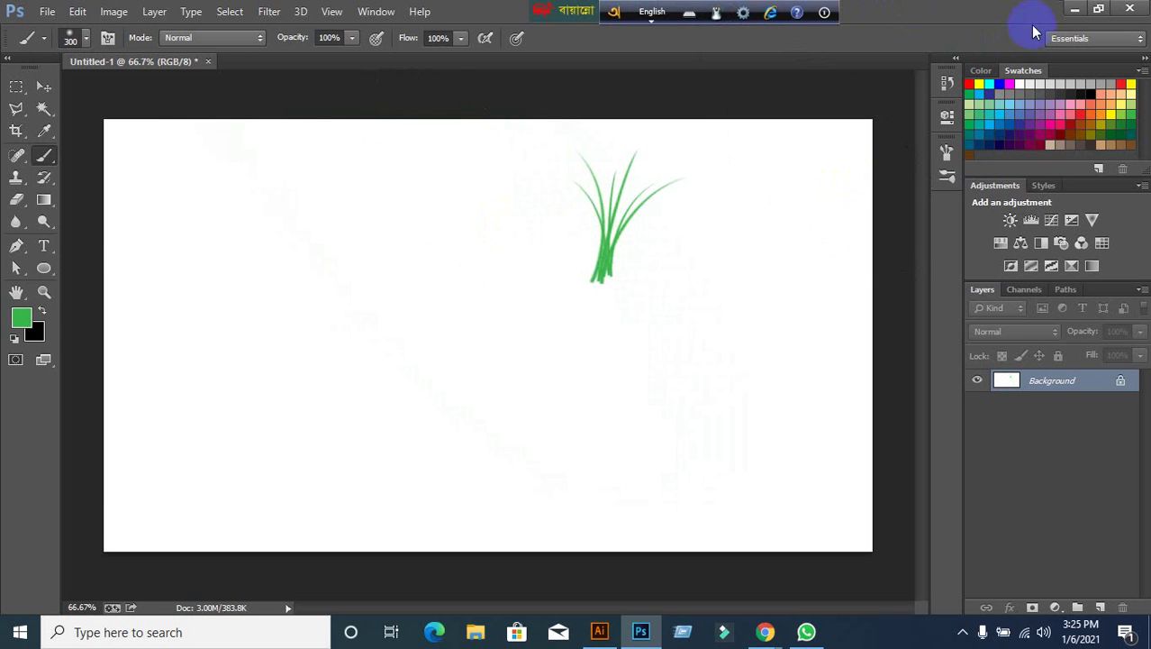
pyautogui.click(1075, 9)
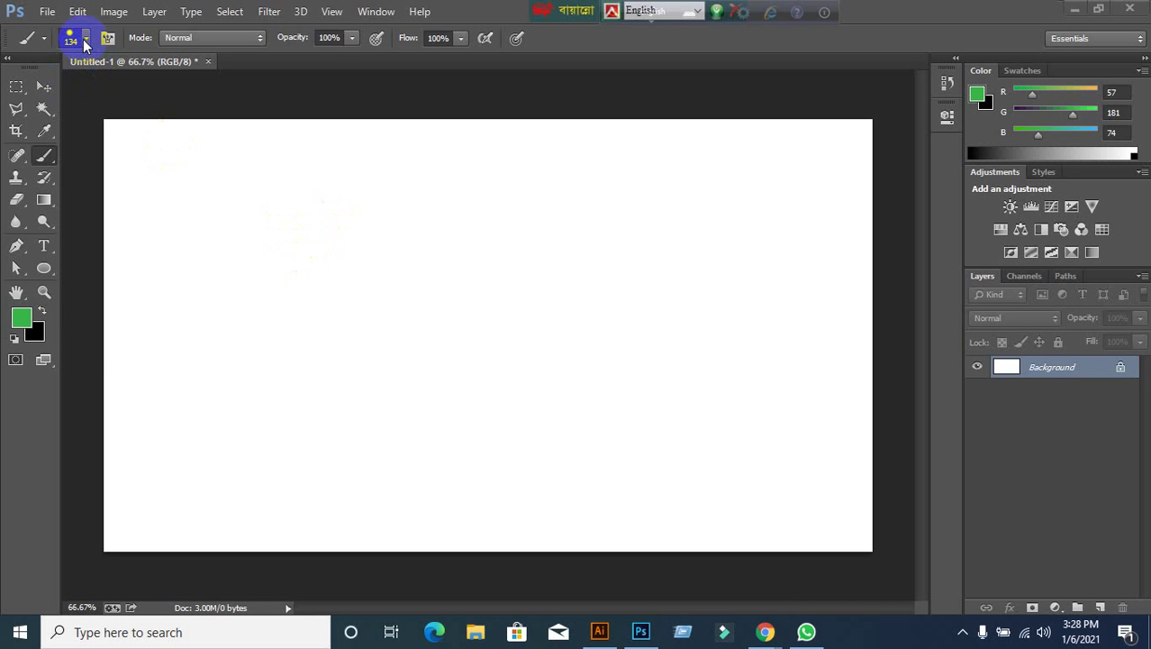
# Look through the brush preset picker's options and its current presets before loading new brushes.
pyautogui.click(85, 39)
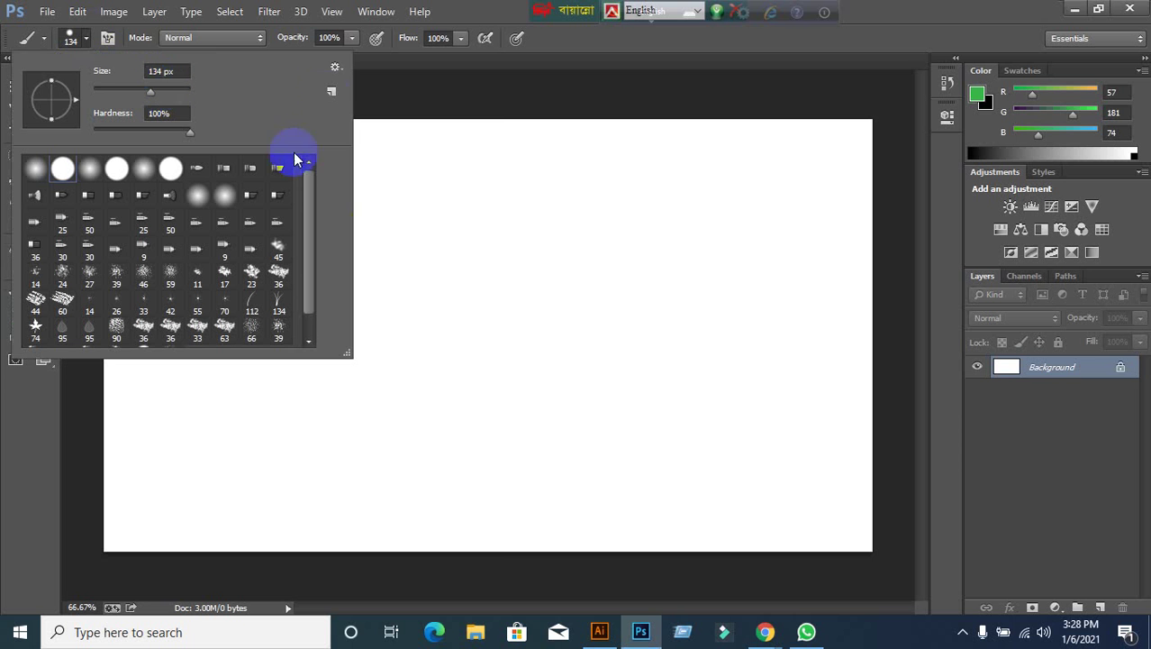
pyautogui.click(337, 68)
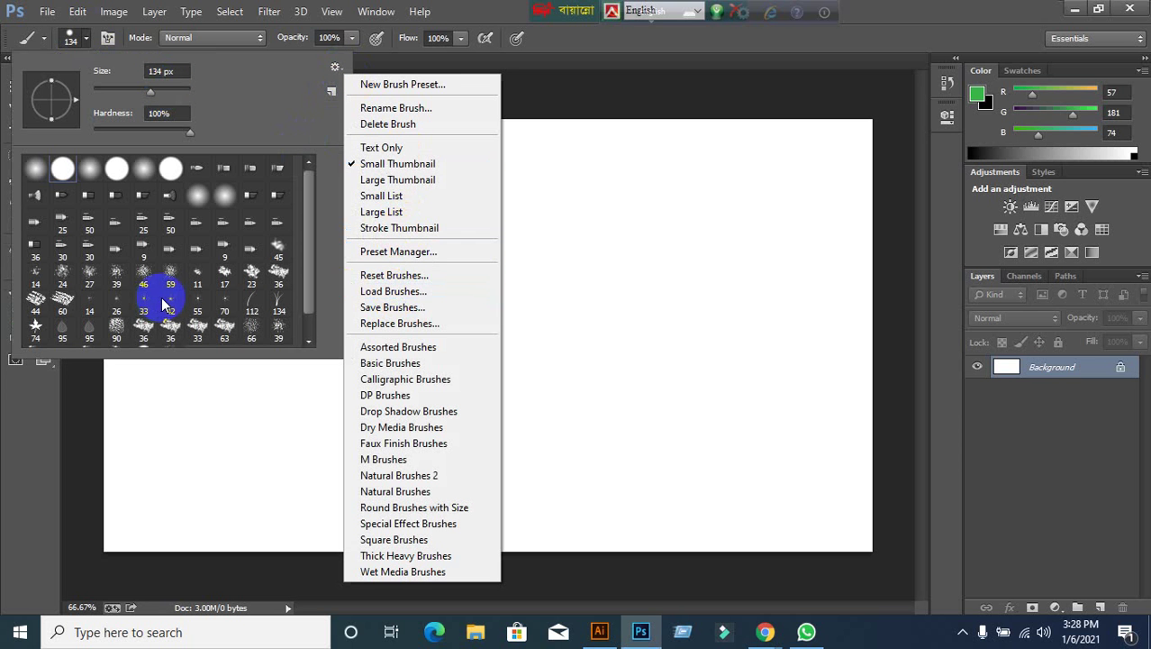
pyautogui.click(301, 299)
pyautogui.click(308, 335)
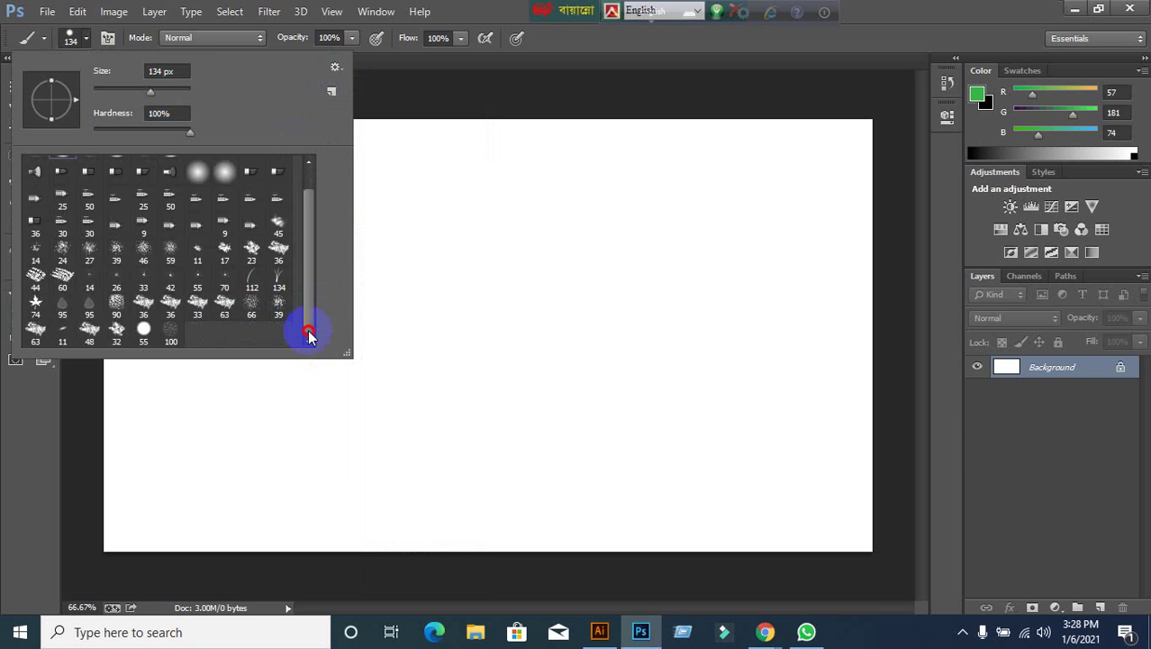
pyautogui.moveTo(307, 317); pyautogui.dragTo(310, 288)
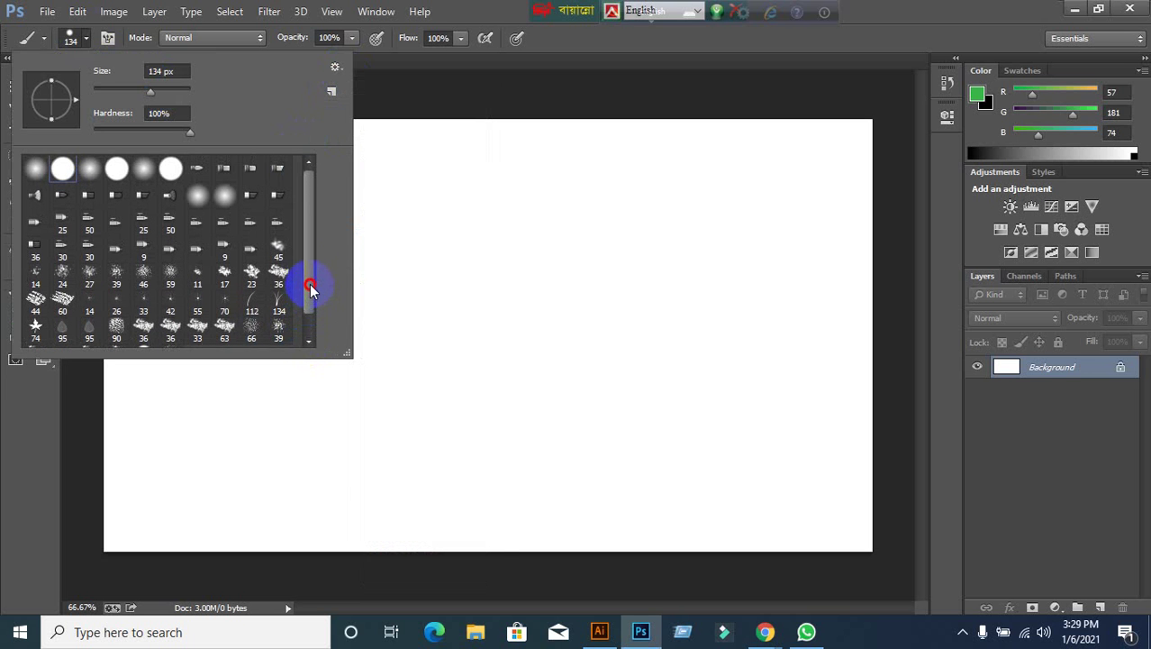
# Load the 20 Architect Brushes ABR file from the 20_Architect_Houses_PS_Brushes_abr_vol_15 folder on the desktop, and check the added house brushes.
pyautogui.click(336, 67)
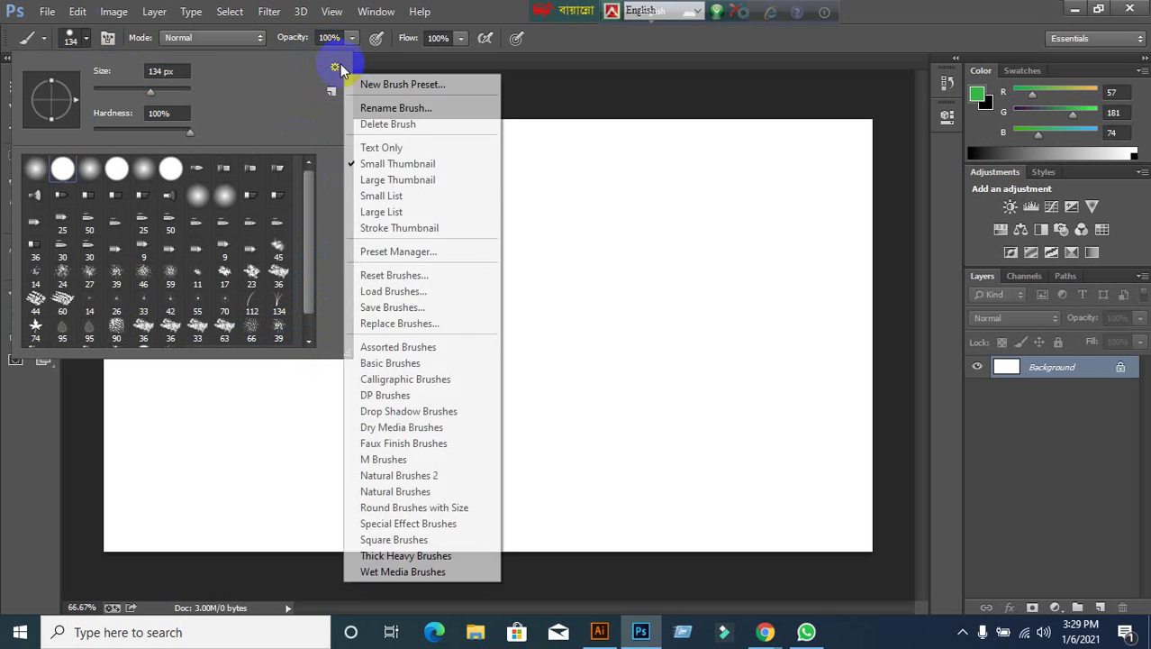
pyautogui.click(398, 291)
pyautogui.scroll(1, 54, 221)
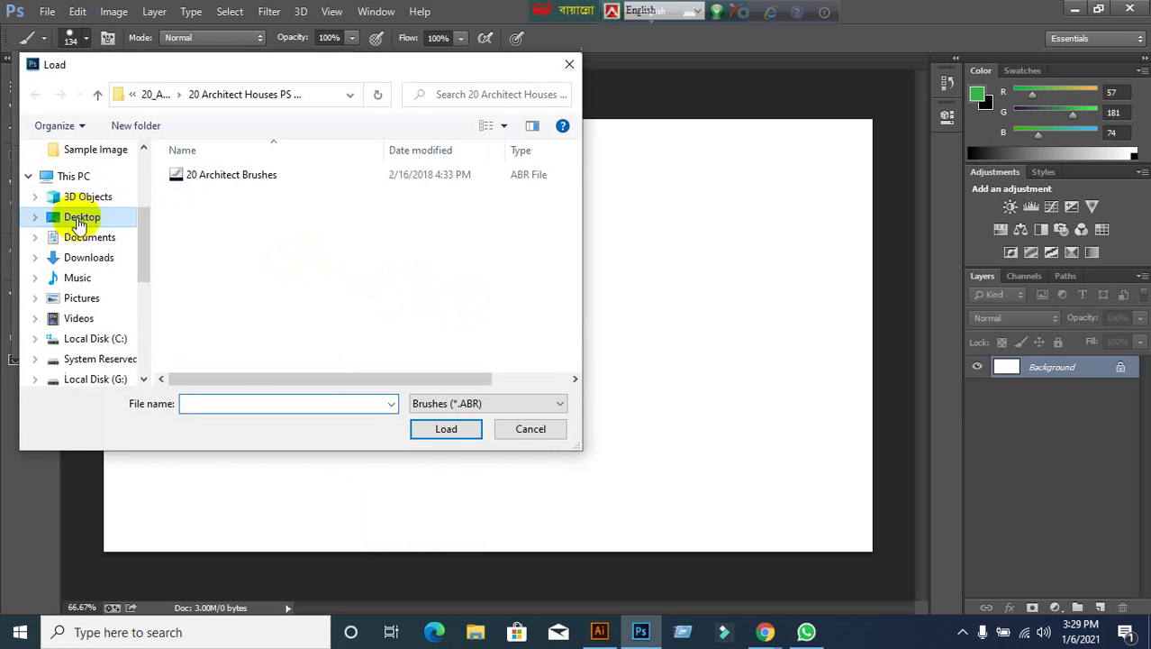
pyautogui.click(78, 216)
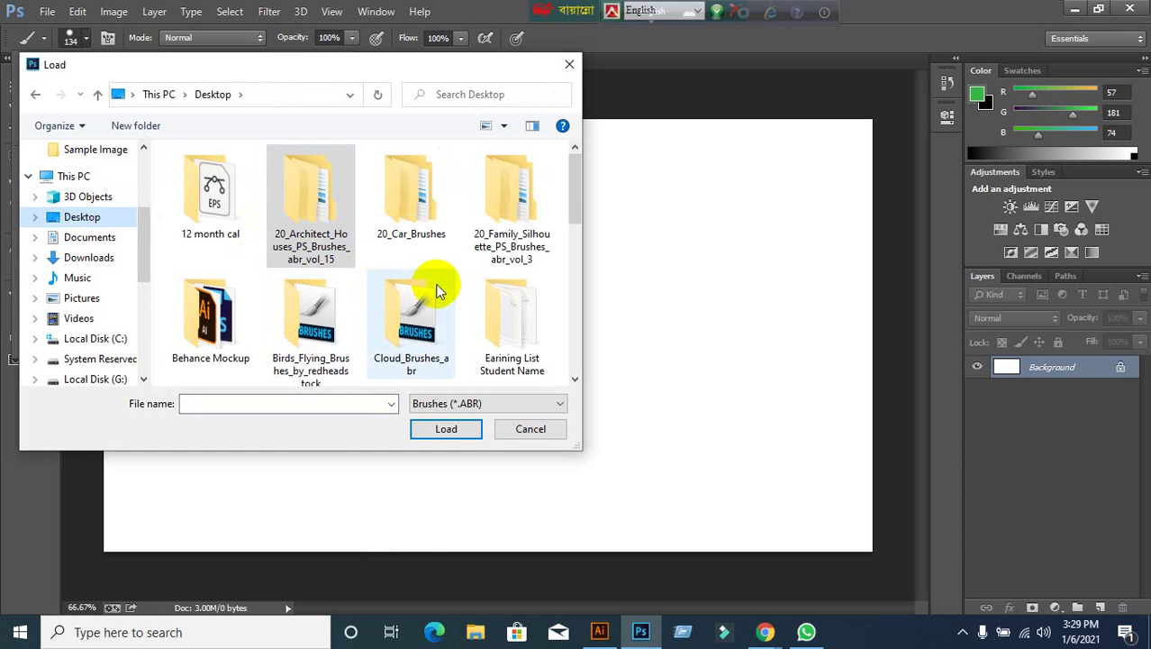
pyautogui.doubleClick(297, 214)
pyautogui.click(227, 180)
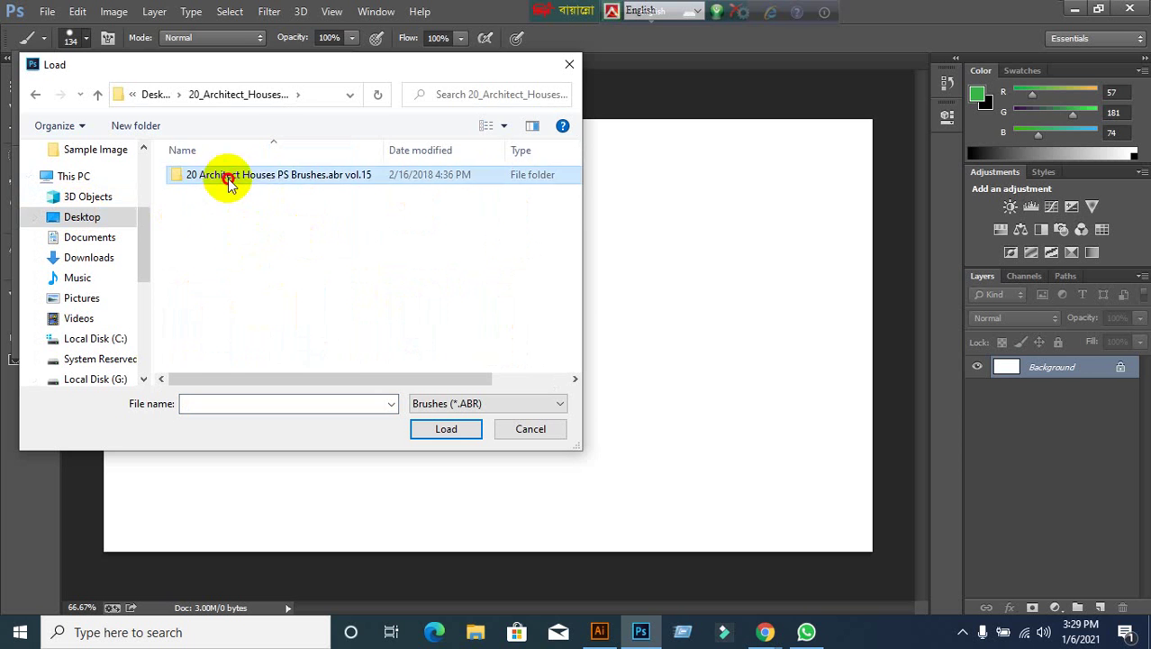
pyautogui.doubleClick(227, 180)
pyautogui.click(211, 175)
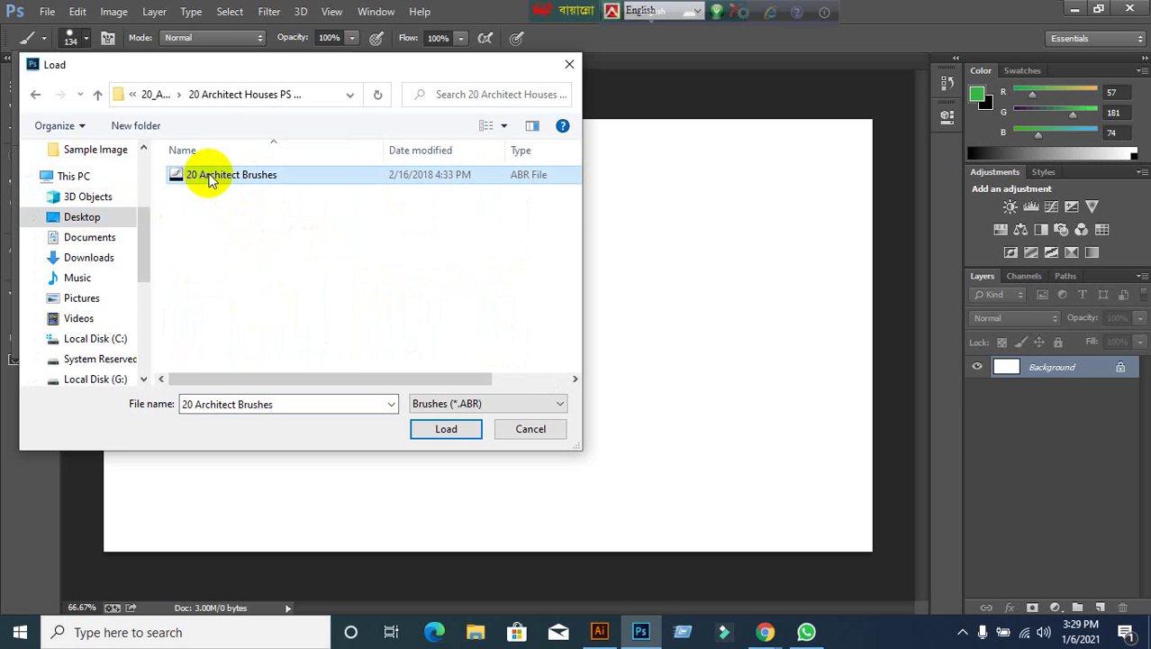
pyautogui.click(450, 429)
pyautogui.scroll(-3, 275, 292)
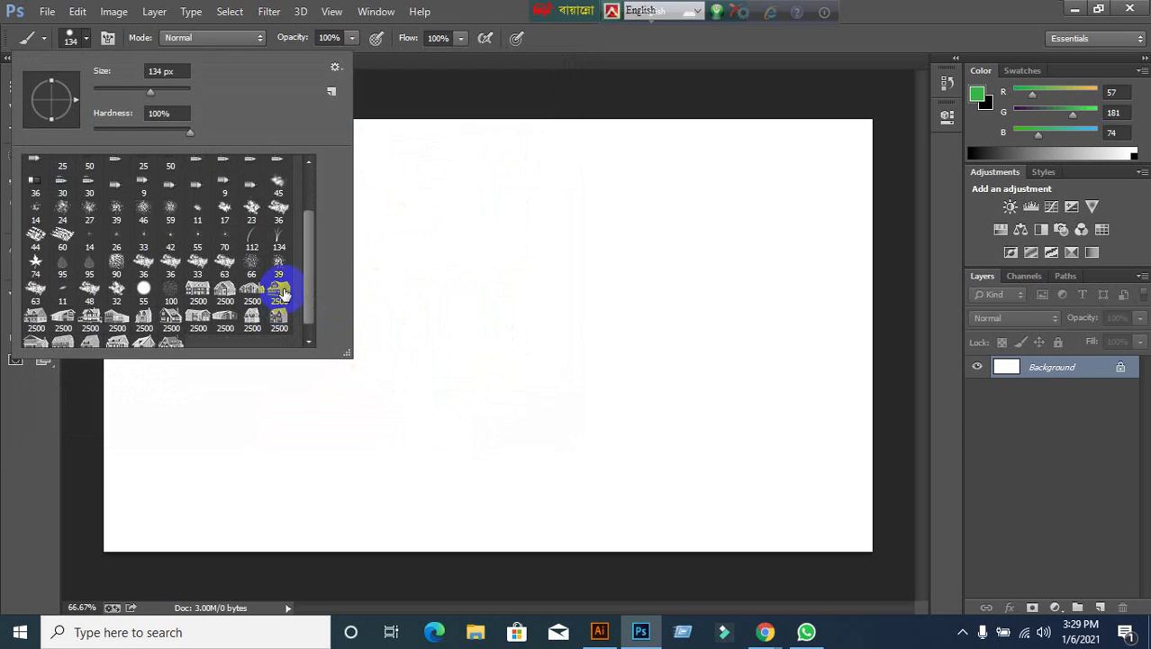
pyautogui.scroll(-1, 282, 293)
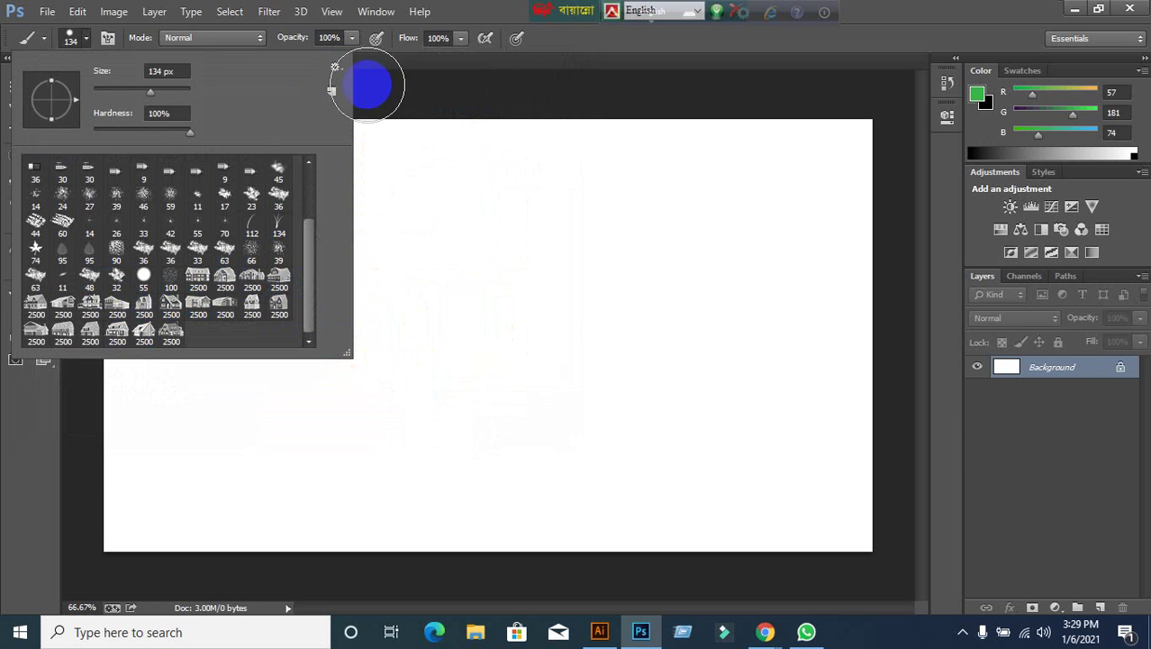
# Load the 20 Car Brushes ABR file from the 20_Car_Brushes folder on the desktop, and check the added car brushes.
pyautogui.click(336, 72)
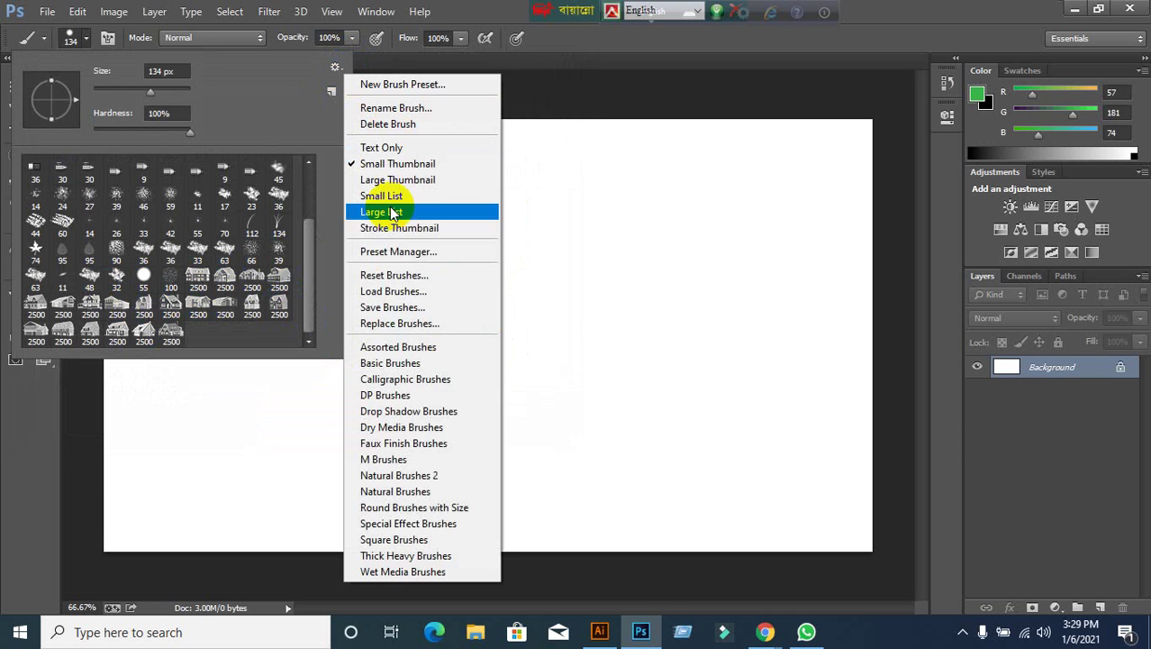
pyautogui.click(387, 290)
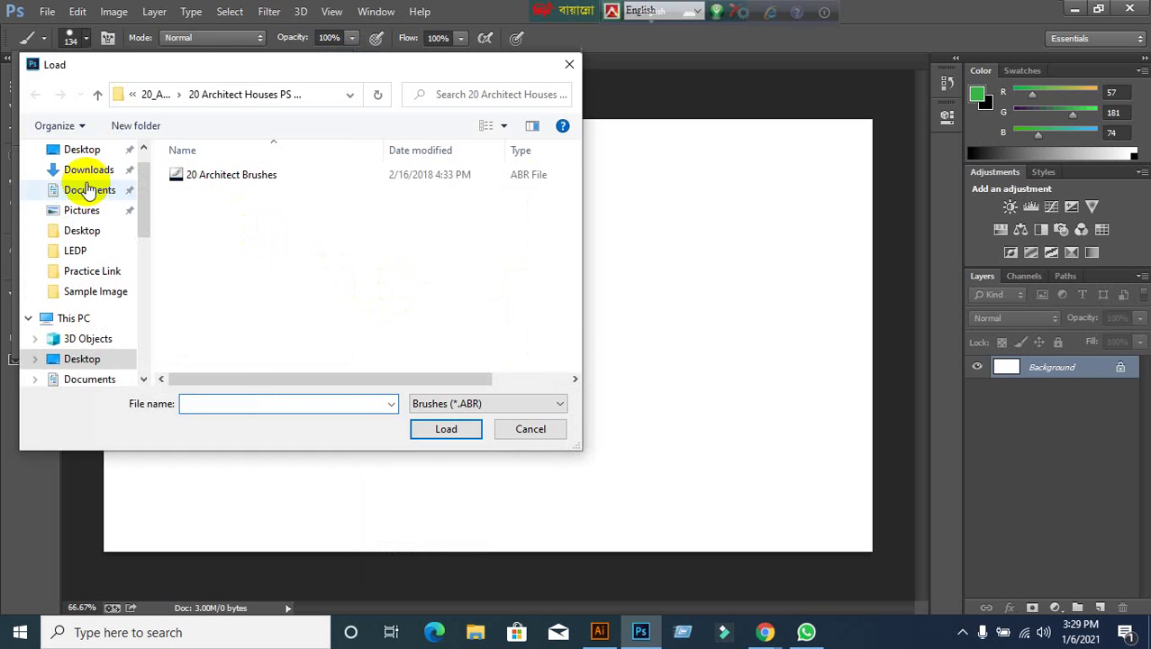
pyautogui.scroll(1, 87, 188)
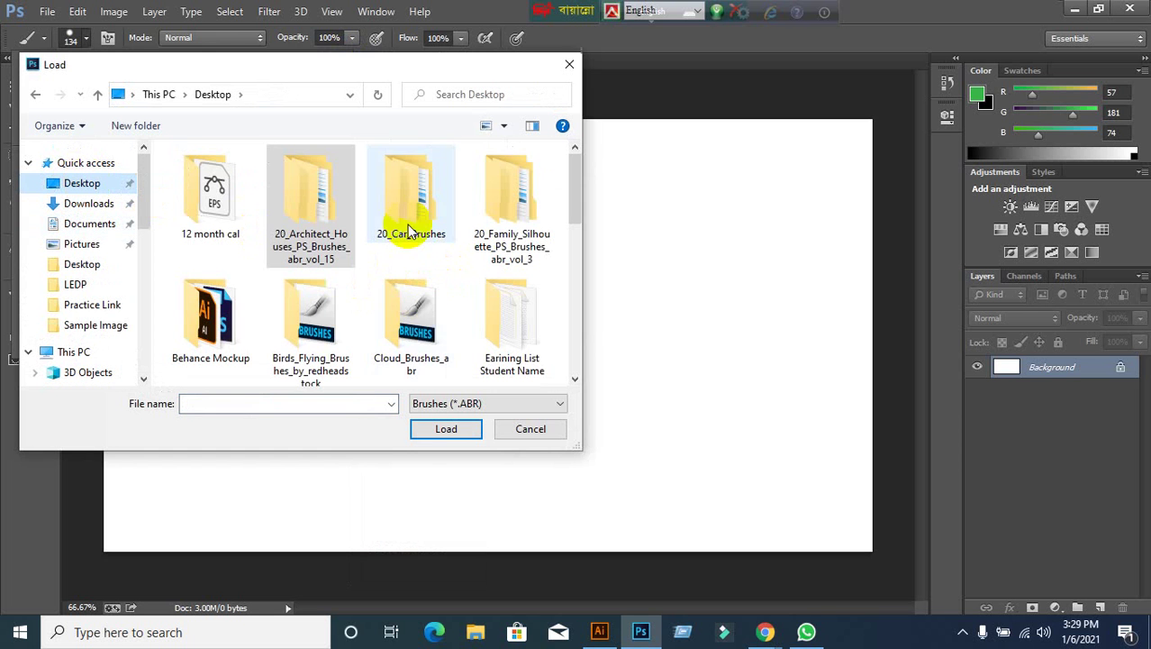
pyautogui.doubleClick(425, 191)
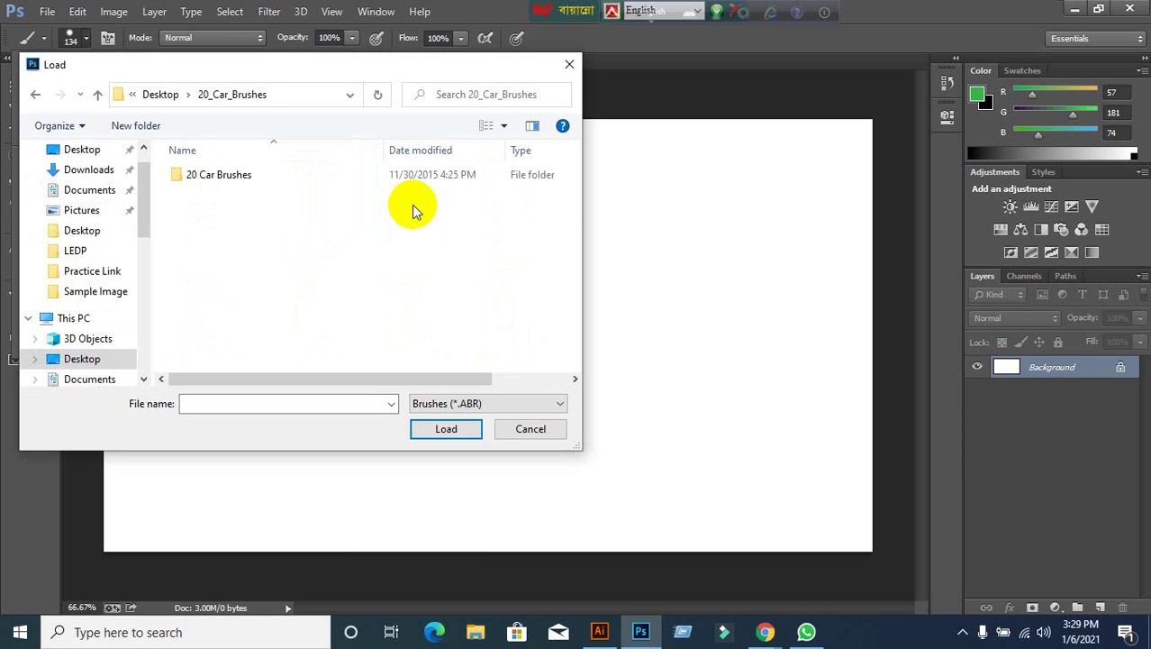
pyautogui.doubleClick(206, 176)
pyautogui.click(206, 177)
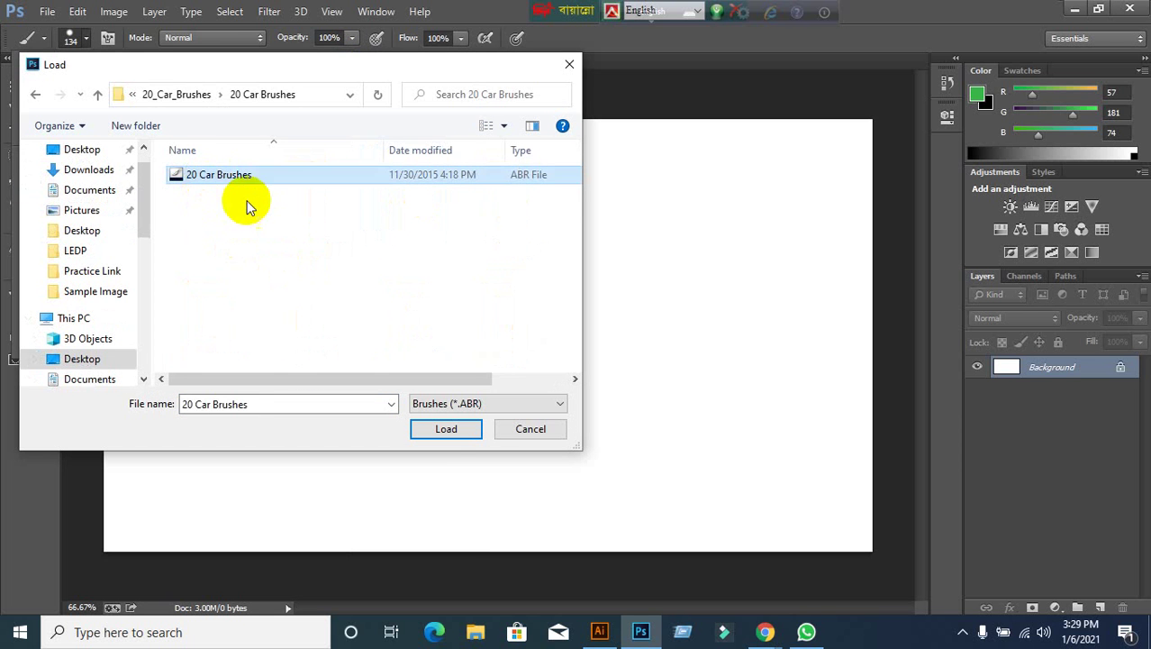
pyautogui.click(445, 430)
pyautogui.scroll(-5, 236, 295)
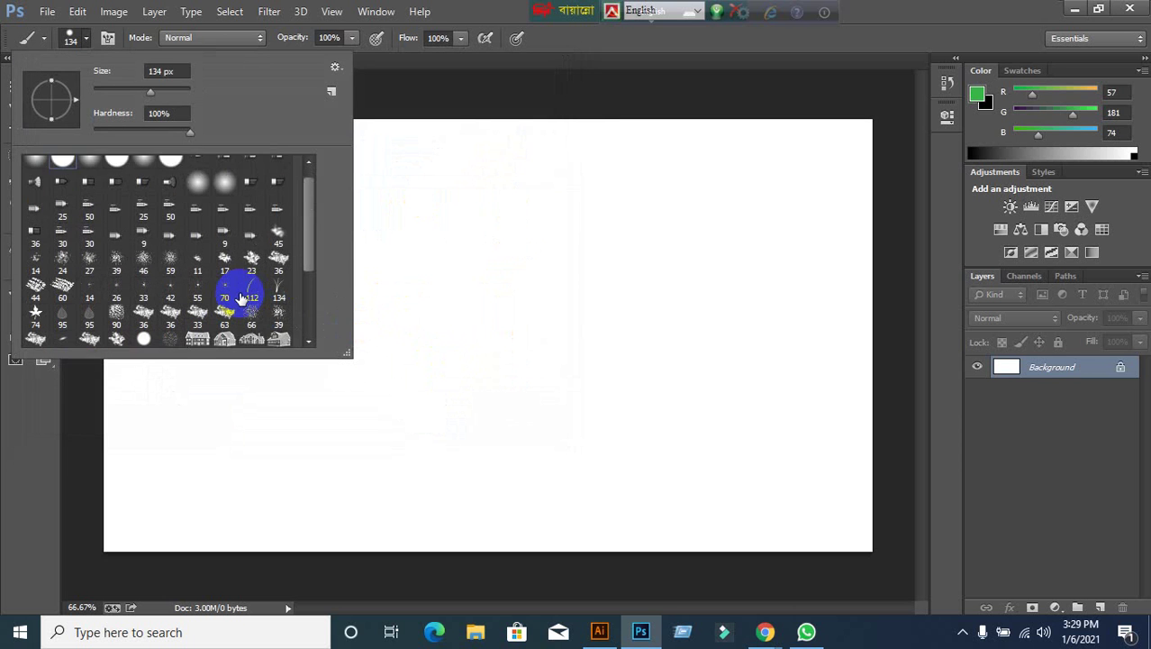
pyautogui.scroll(-1, 241, 299)
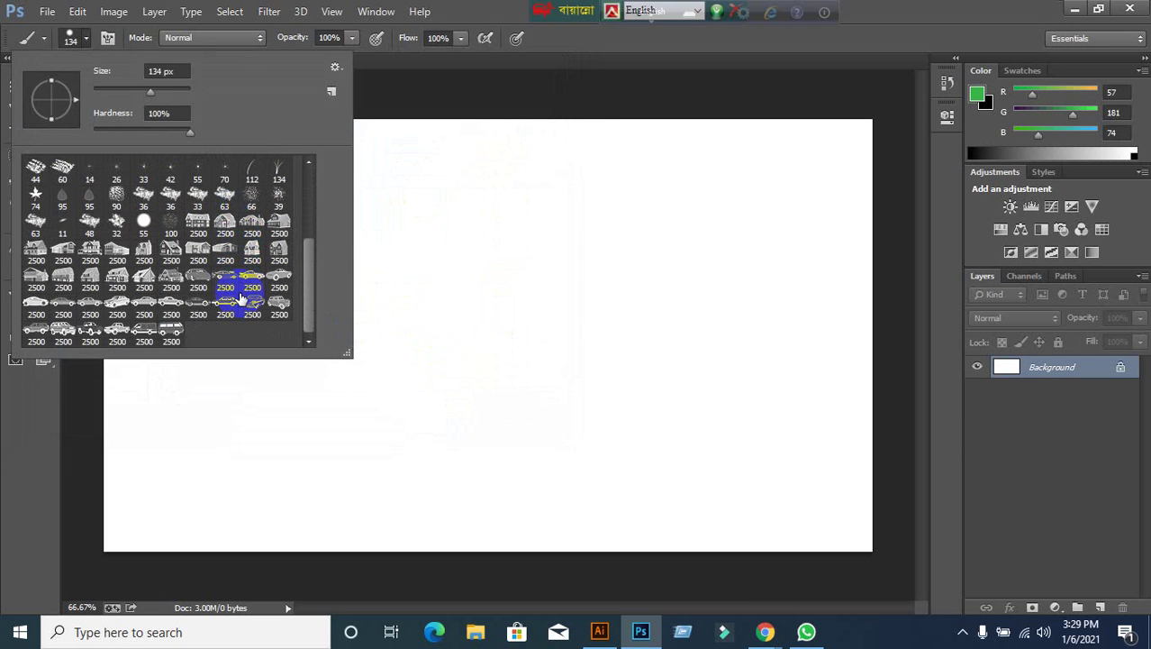
pyautogui.moveTo(239, 297)
pyautogui.mouseDown()
pyautogui.moveTo(193, 312)
pyautogui.moveTo(194, 333)
pyautogui.moveTo(256, 309)
pyautogui.moveTo(191, 325)
pyautogui.moveTo(217, 329)
pyautogui.mouseUp()
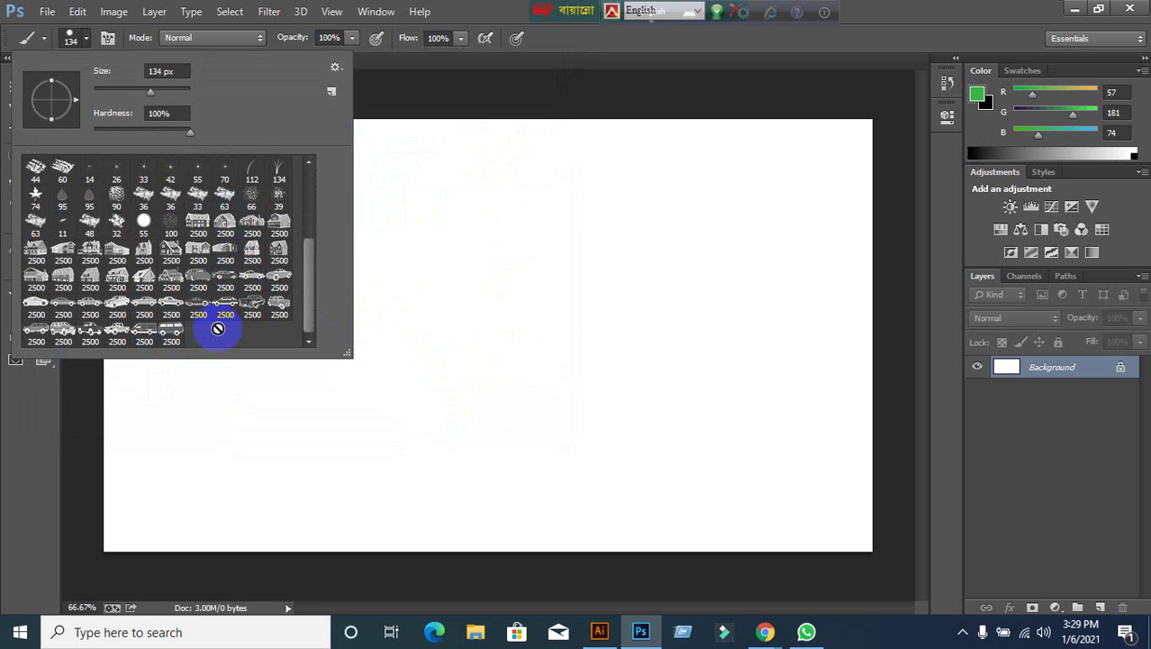
pyautogui.moveTo(217, 329); pyautogui.dragTo(322, 76)
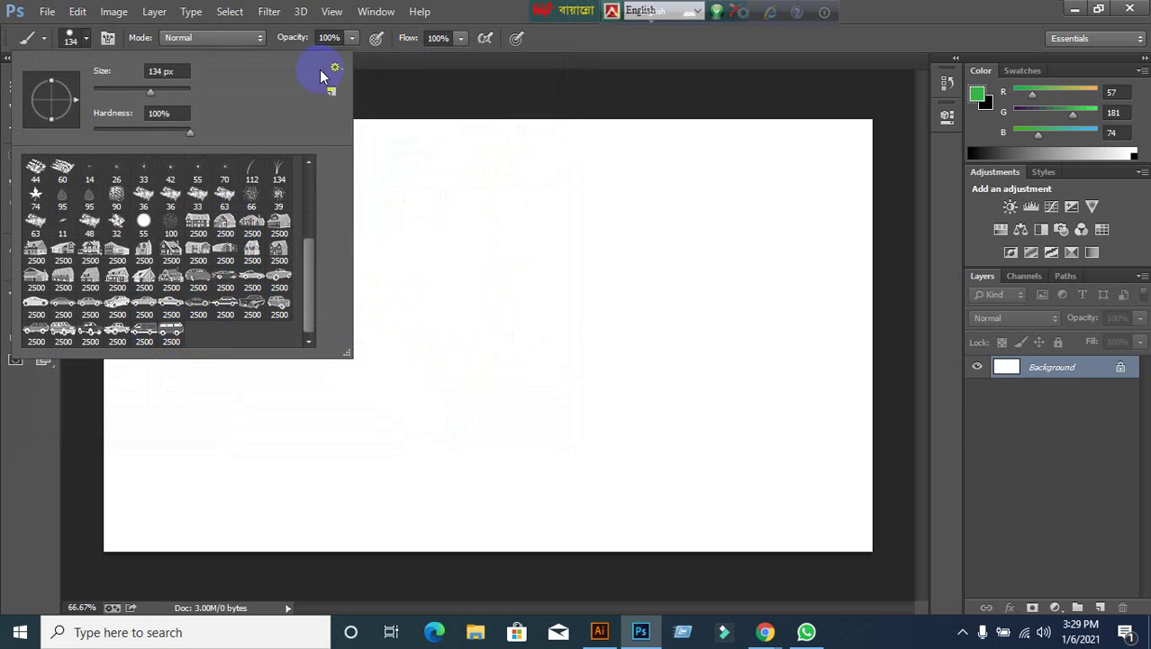
# Load the 20 Family Brushes ABR file from the 20_Family_Silhouette_PS_Brushes_abr_vol_3 folder on the desktop, and check the added silhouette brushes.
pyautogui.click(334, 70)
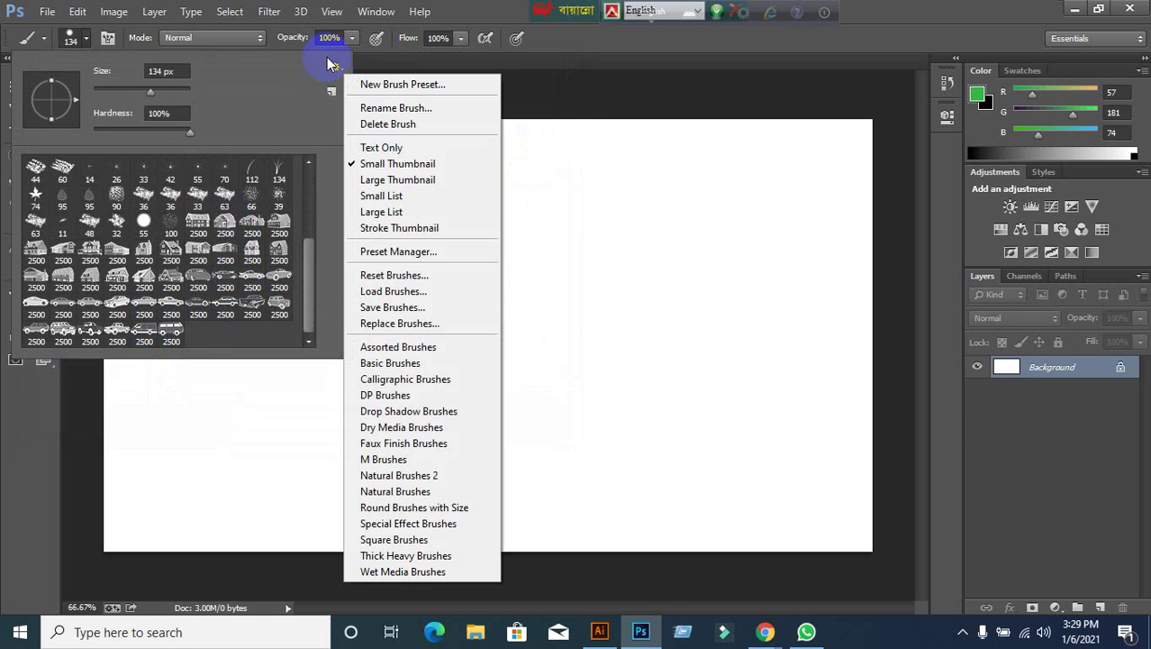
pyautogui.click(389, 291)
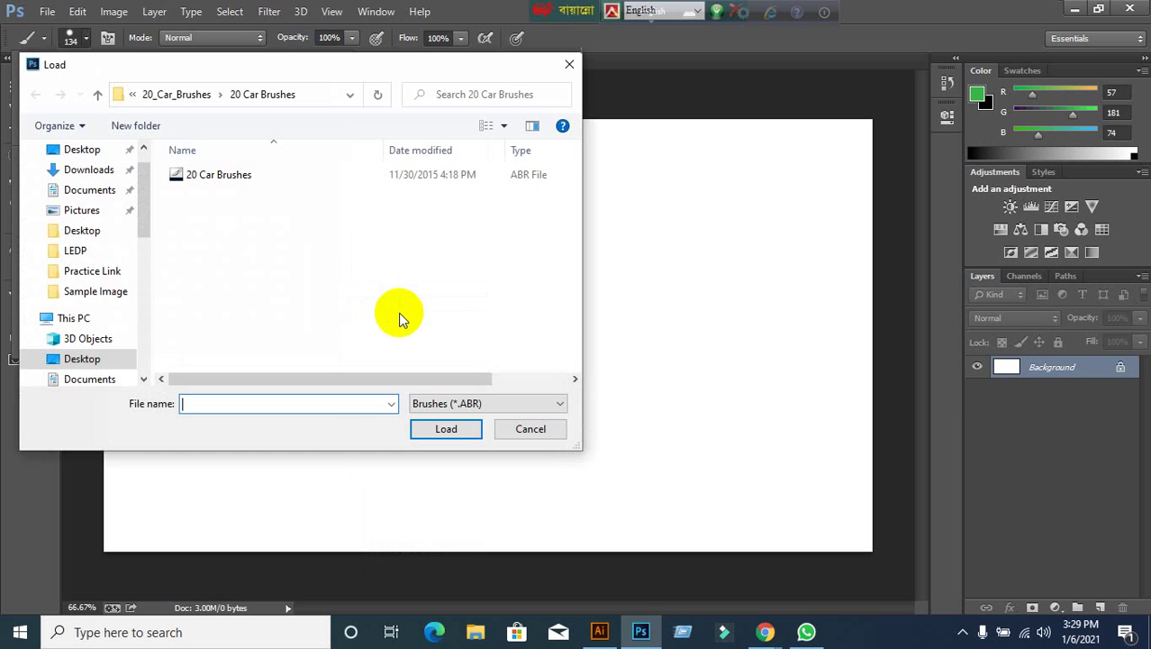
pyautogui.scroll(1, 90, 180)
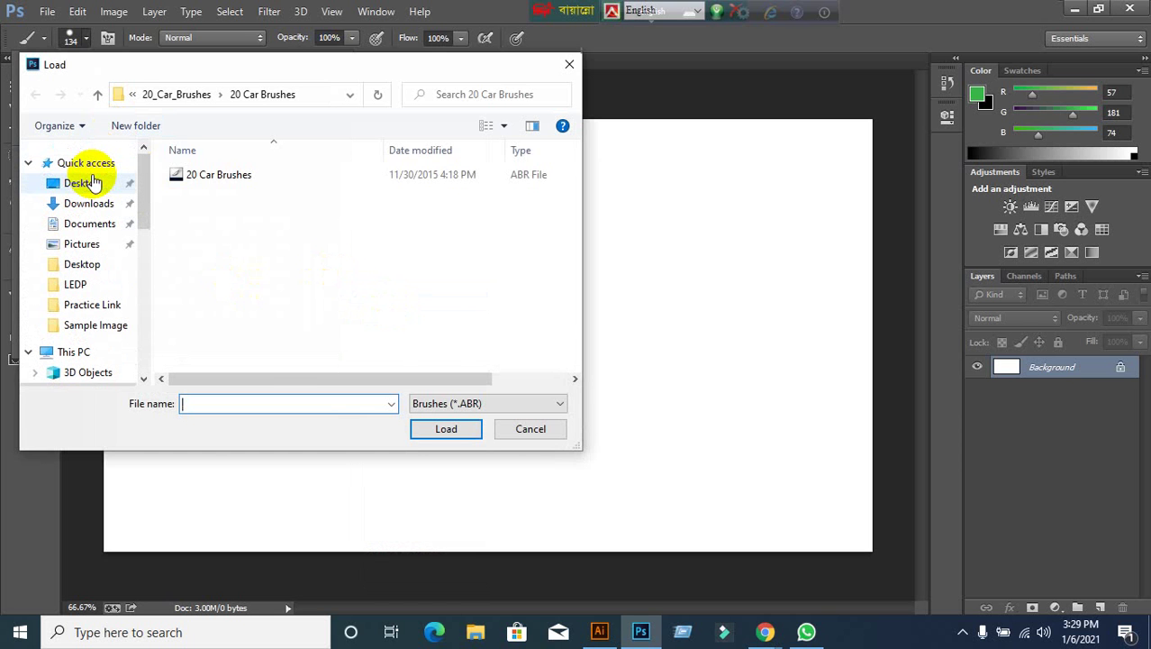
pyautogui.click(86, 182)
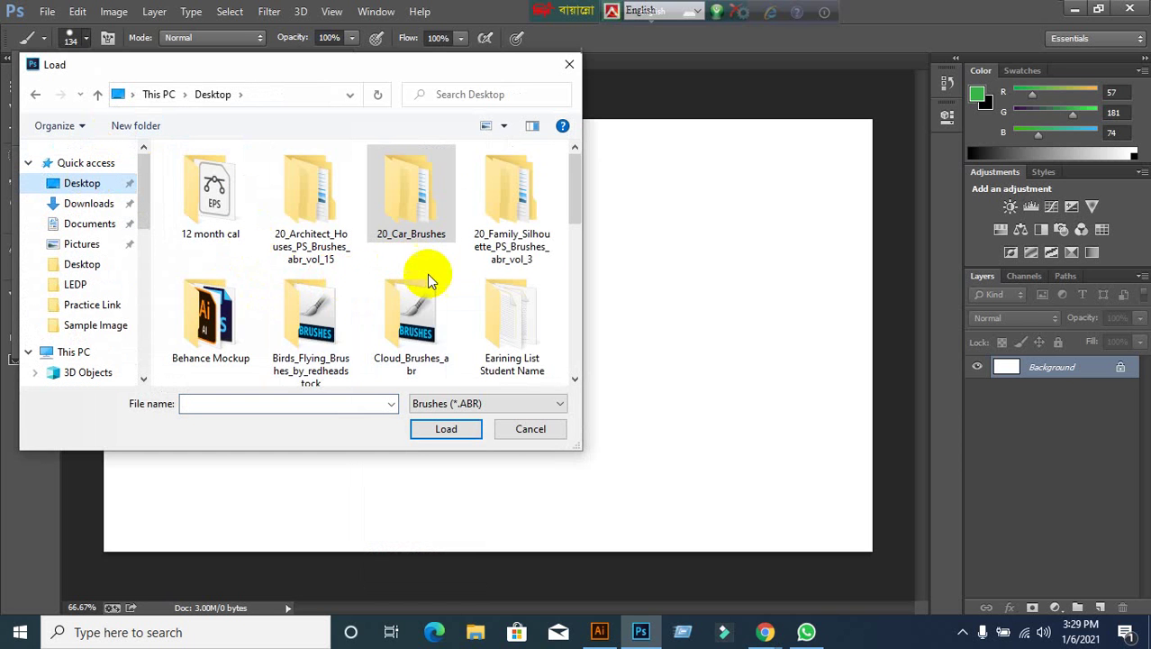
pyautogui.doubleClick(509, 189)
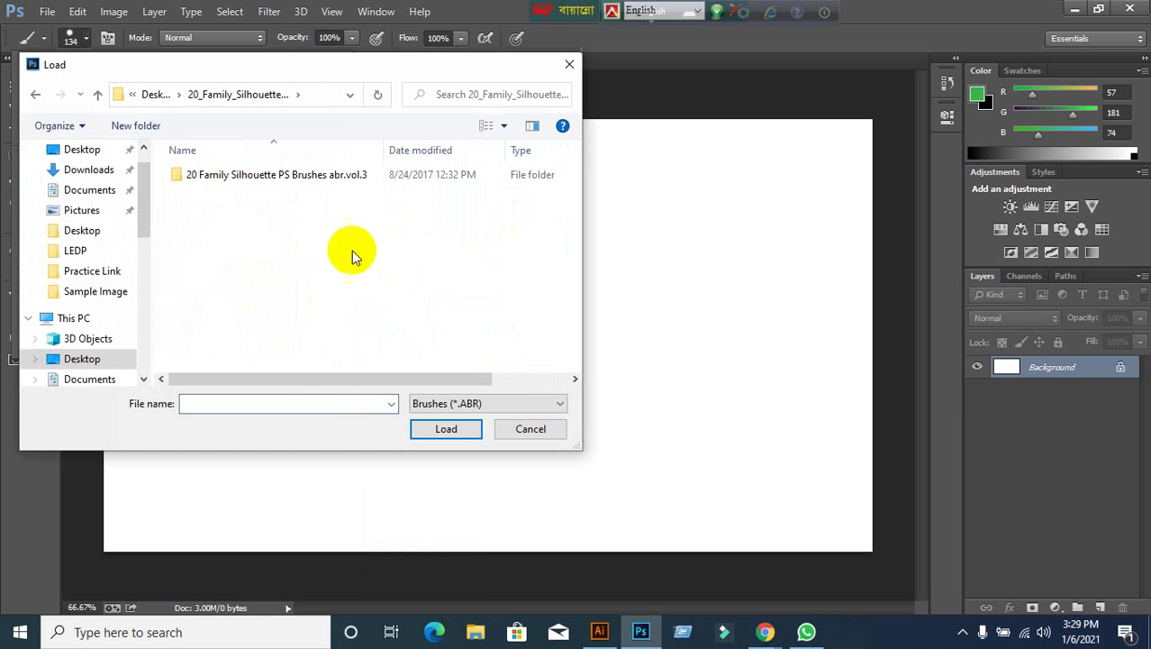
pyautogui.doubleClick(262, 175)
pyautogui.click(236, 181)
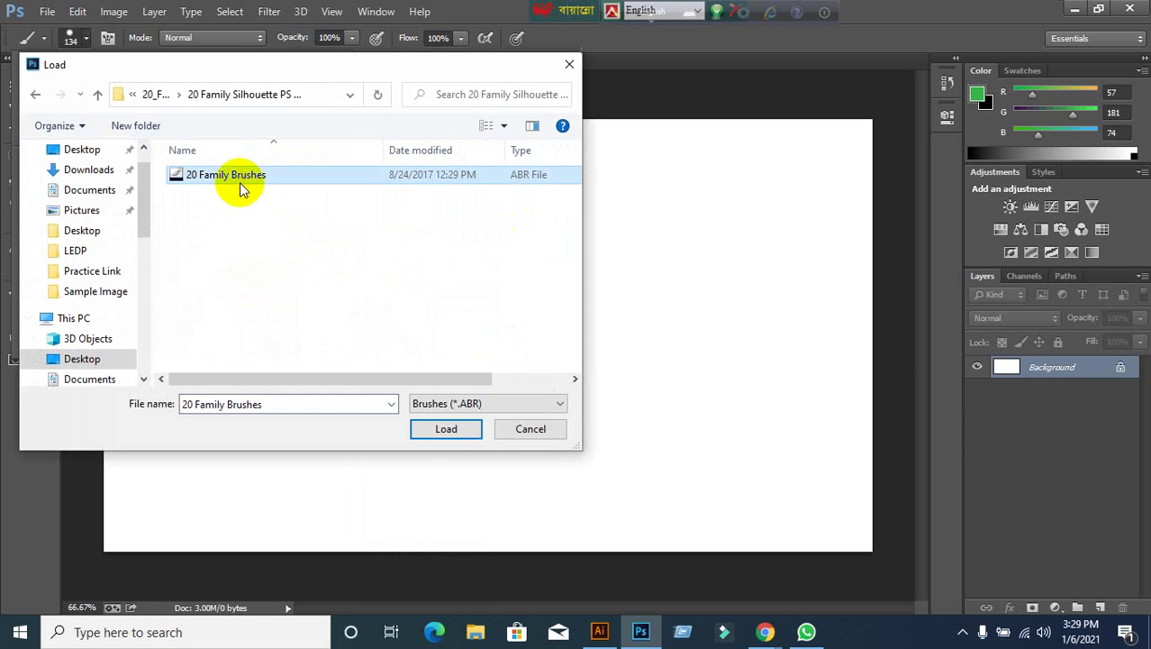
pyautogui.click(446, 427)
pyautogui.scroll(5, 271, 269)
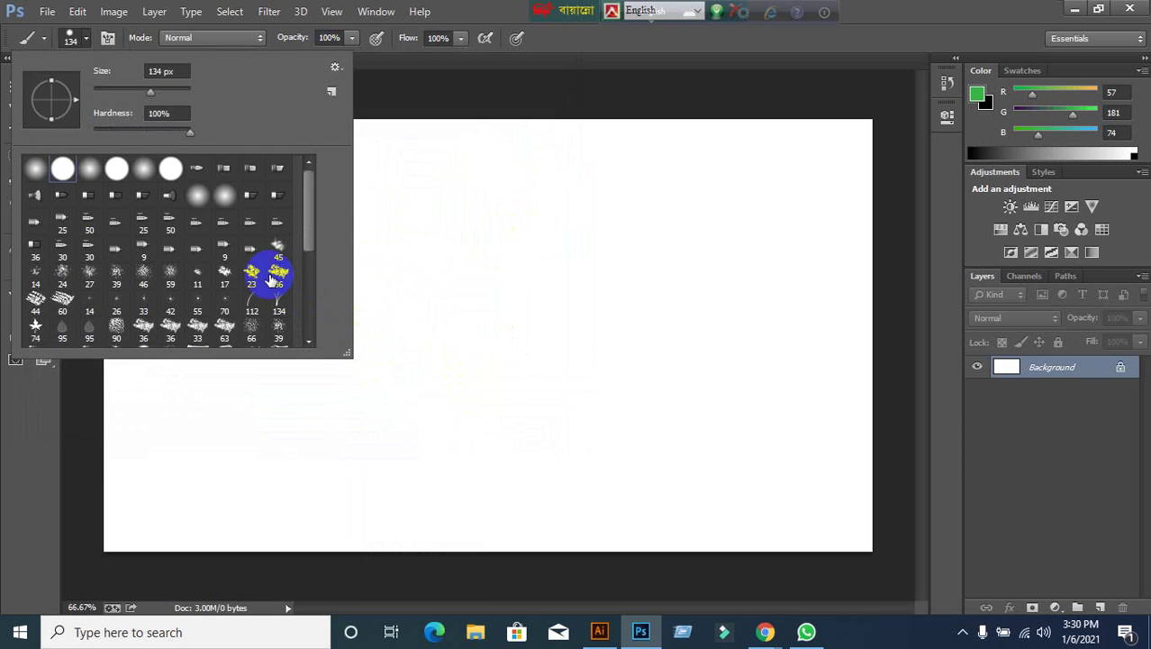
pyautogui.scroll(-4, 264, 287)
pyautogui.scroll(-3, 270, 297)
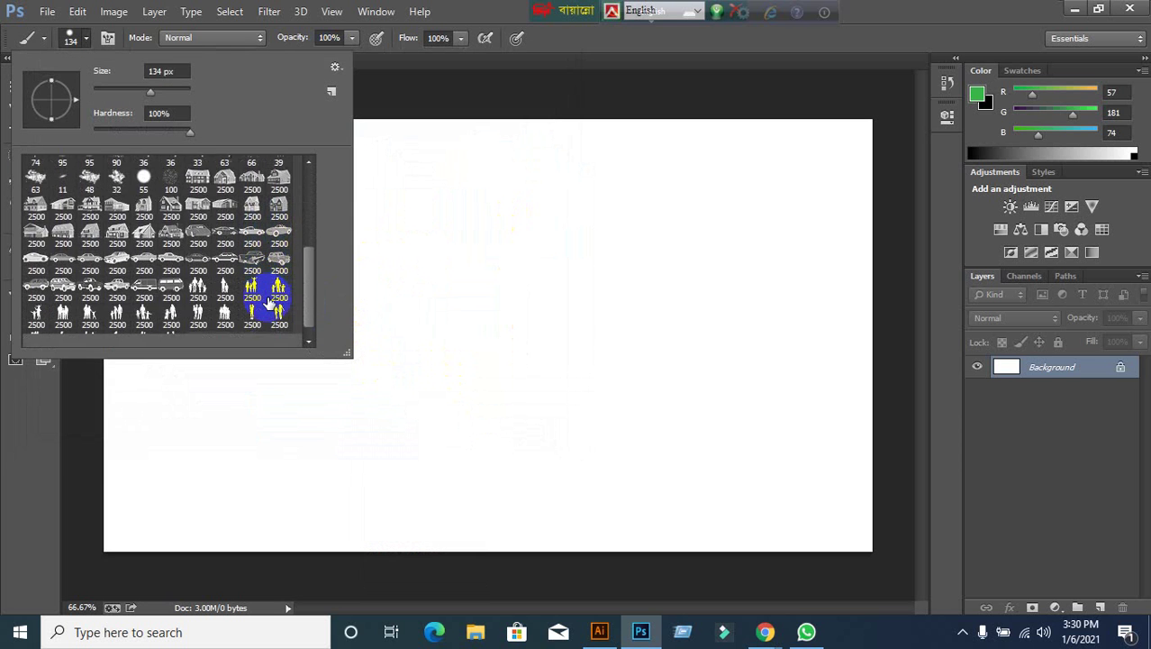
pyautogui.scroll(1, 234, 301)
pyautogui.scroll(3, 243, 308)
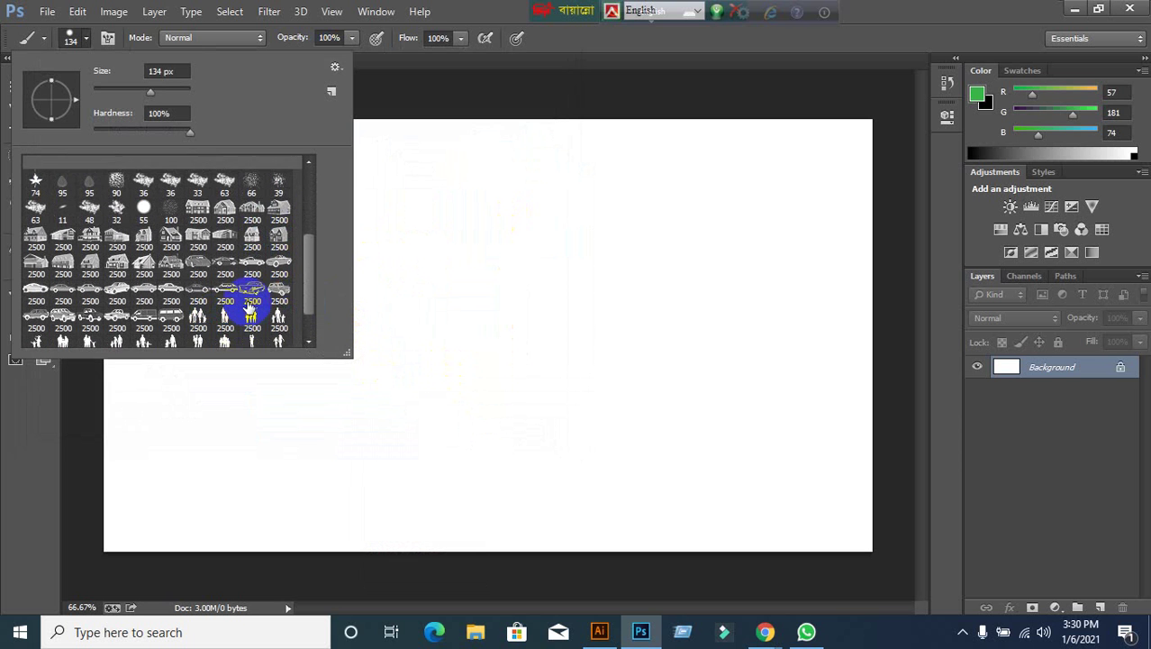
pyautogui.scroll(1, 275, 189)
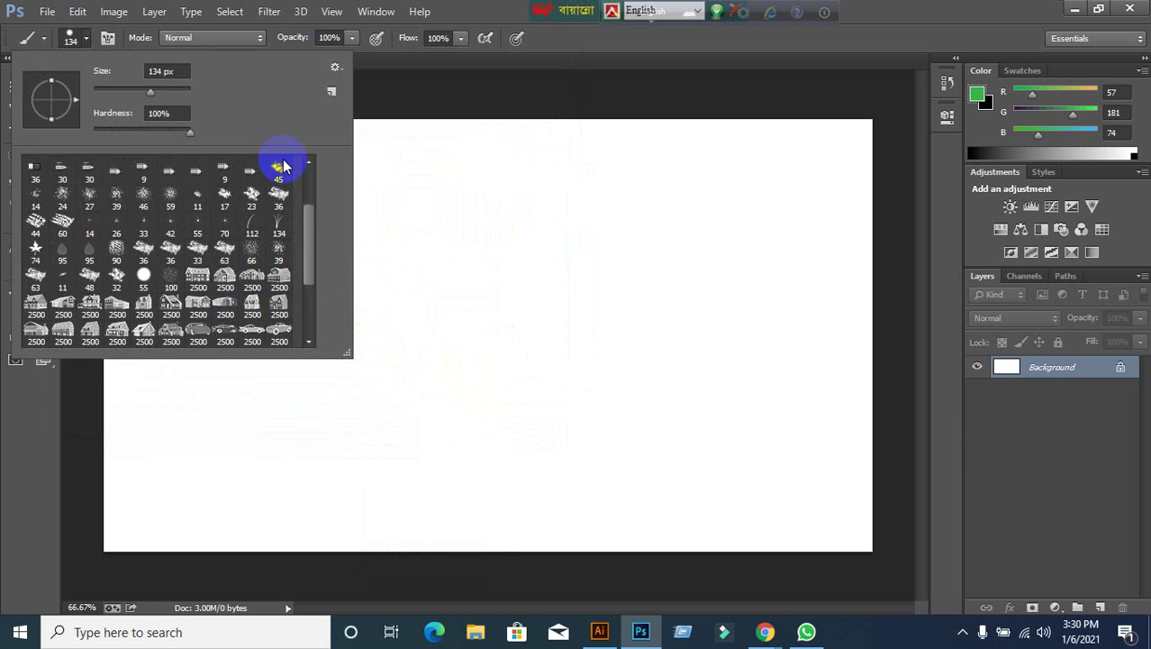
# Load the Cloud Brushes ABR file from the Cloud_Brushes_abr folder on the desktop, and check the added cloud brushes.
pyautogui.click(337, 68)
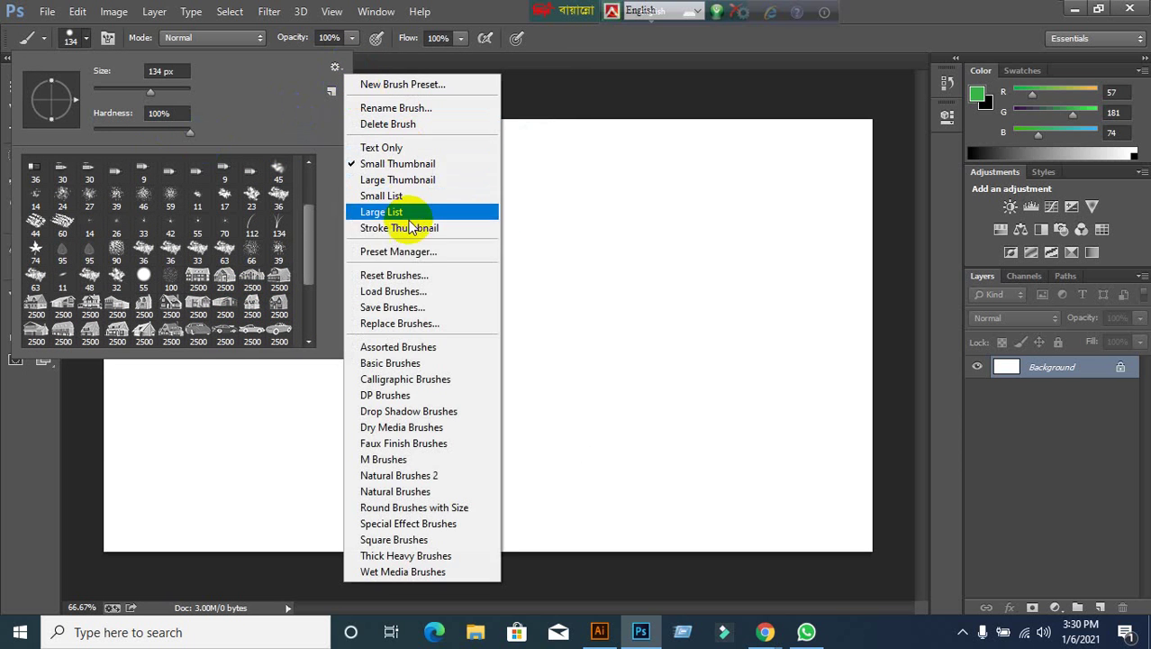
pyautogui.click(420, 294)
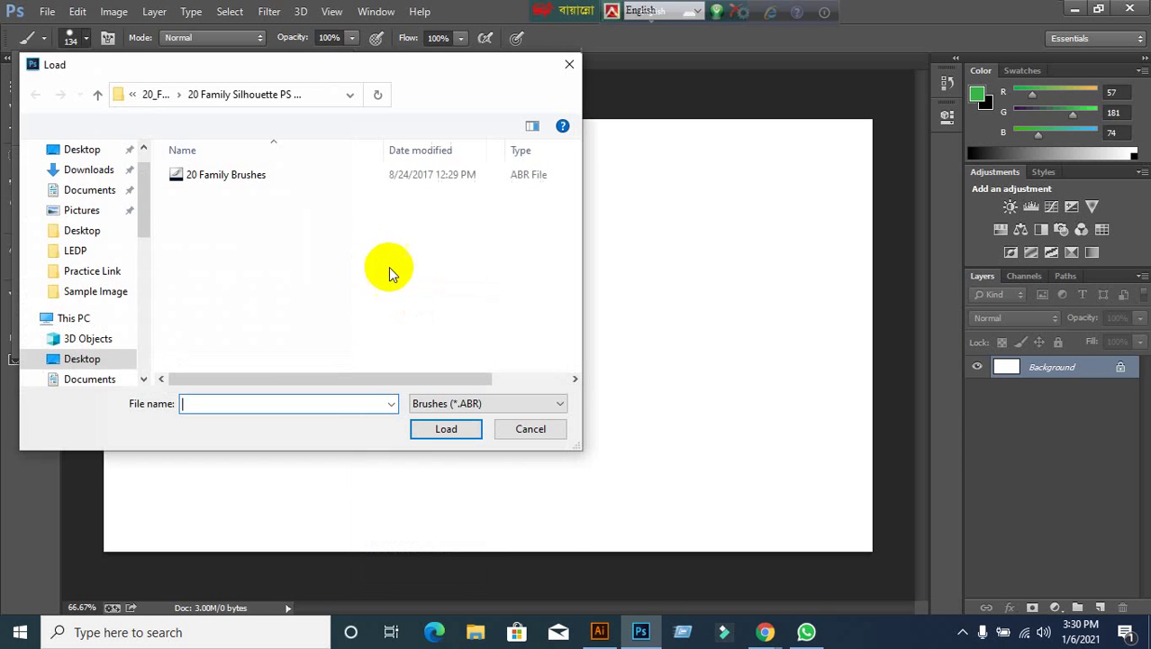
pyautogui.click(90, 186)
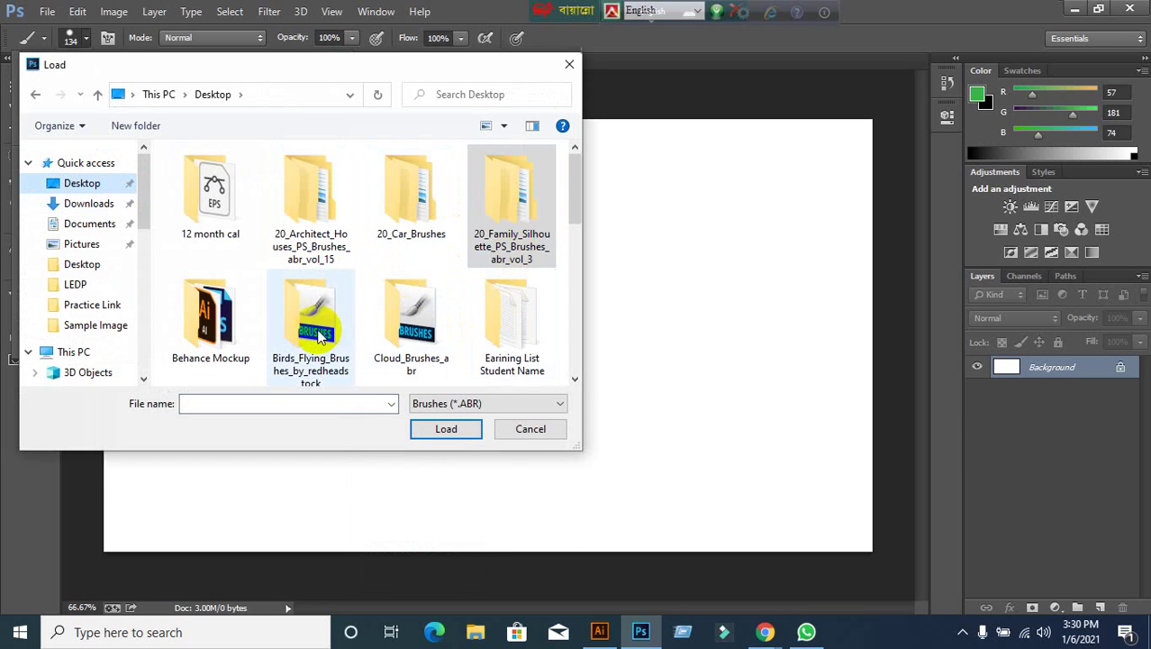
pyautogui.doubleClick(399, 331)
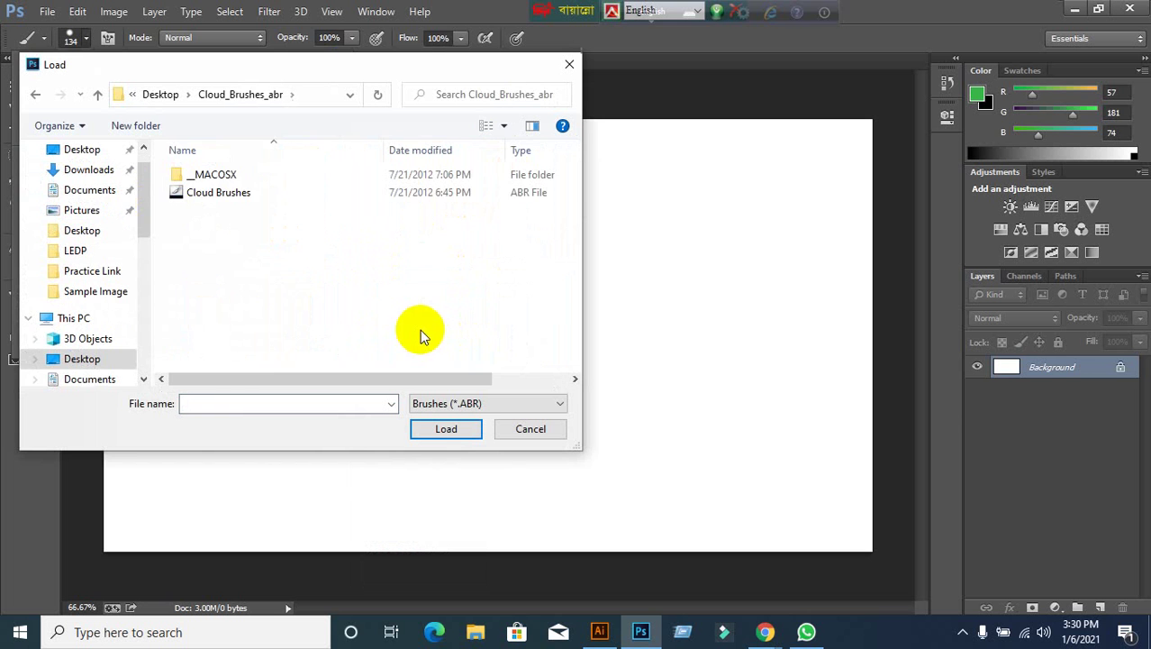
pyautogui.click(228, 193)
pyautogui.click(446, 429)
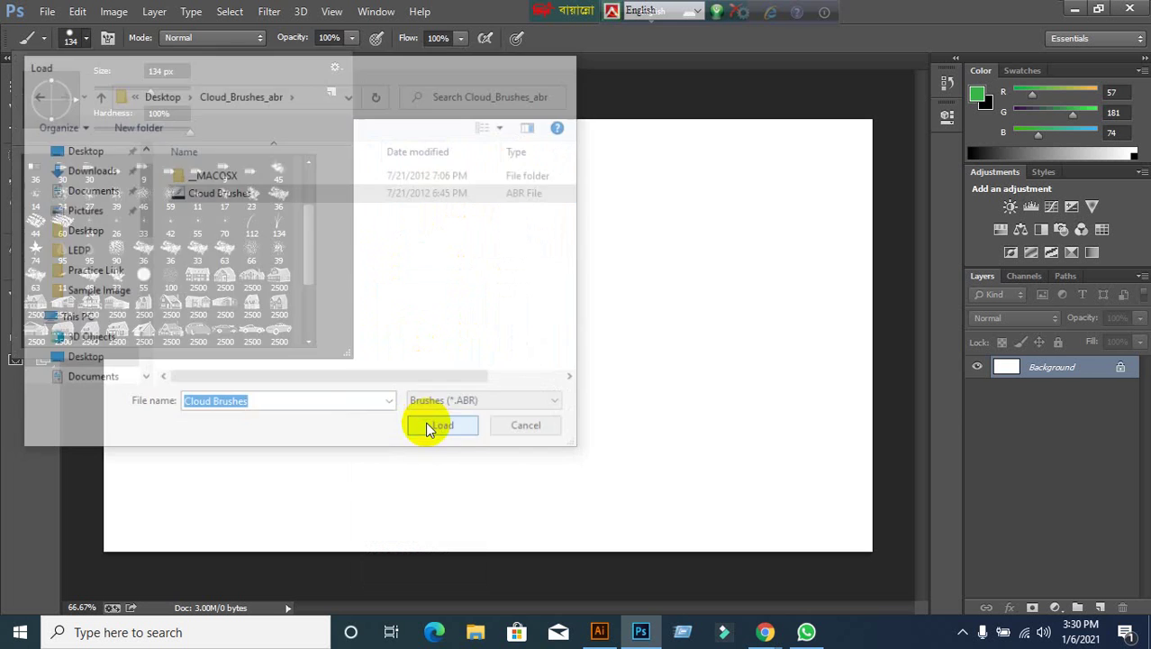
pyautogui.scroll(-5, 284, 288)
pyautogui.scroll(-5, 278, 277)
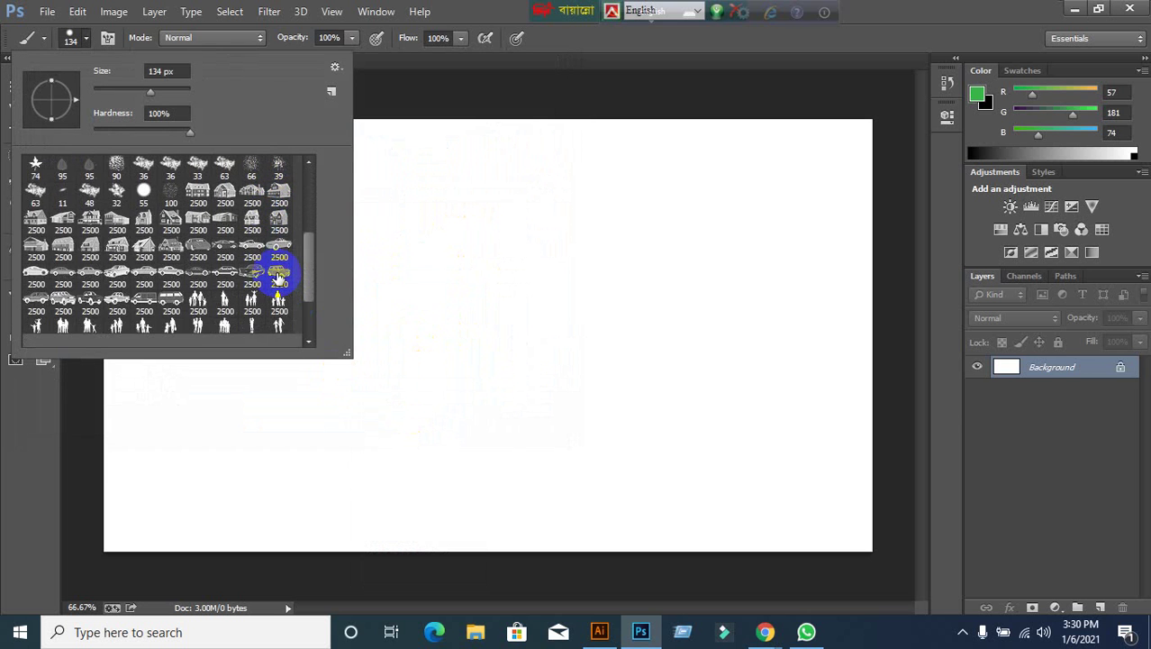
pyautogui.scroll(5, 192, 277)
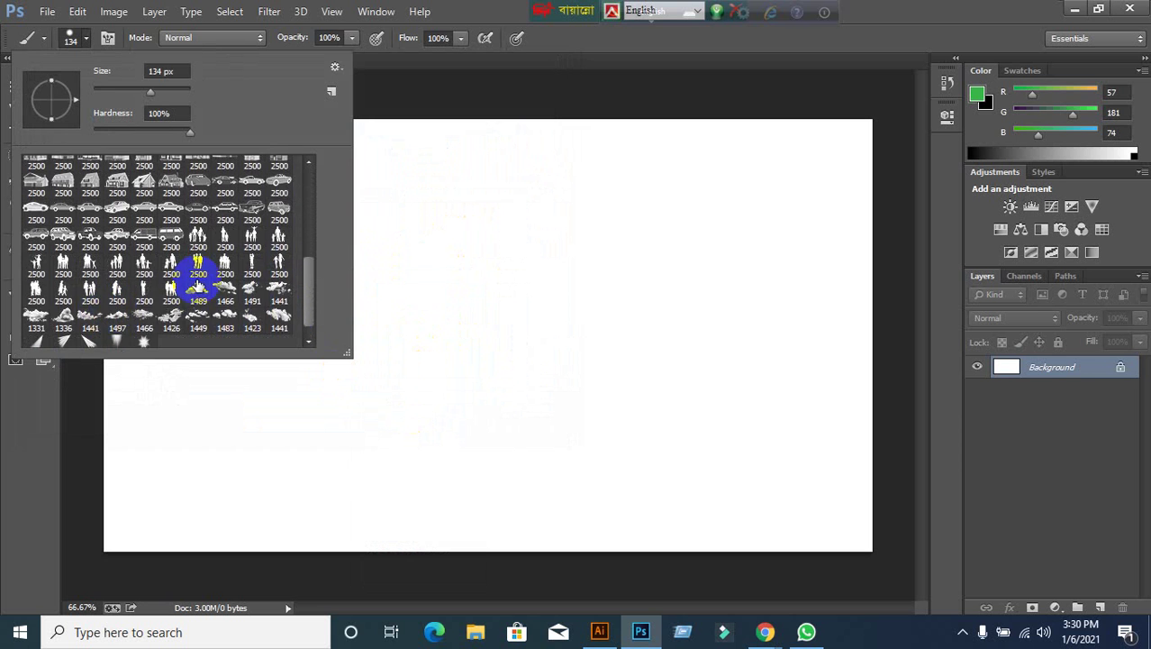
pyautogui.scroll(5, 193, 278)
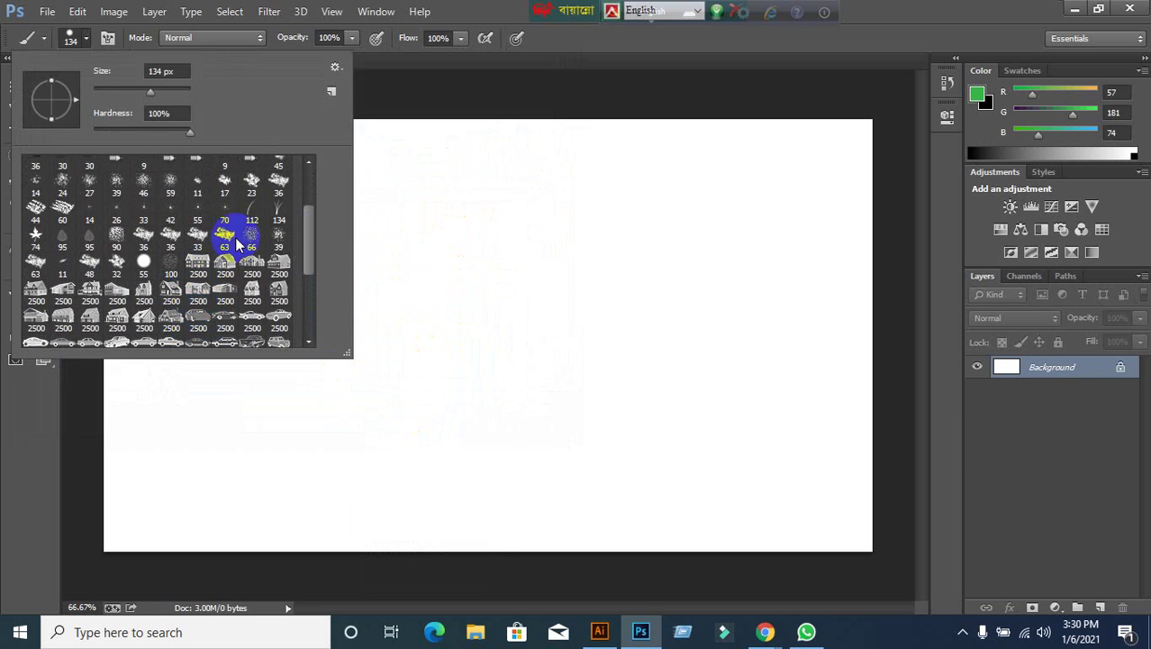
# Load the SS-birds-flying ABR file from the Birds_Flying_Brushes folder on the desktop, check the added bird brushes, and close the preset picker.
pyautogui.click(335, 67)
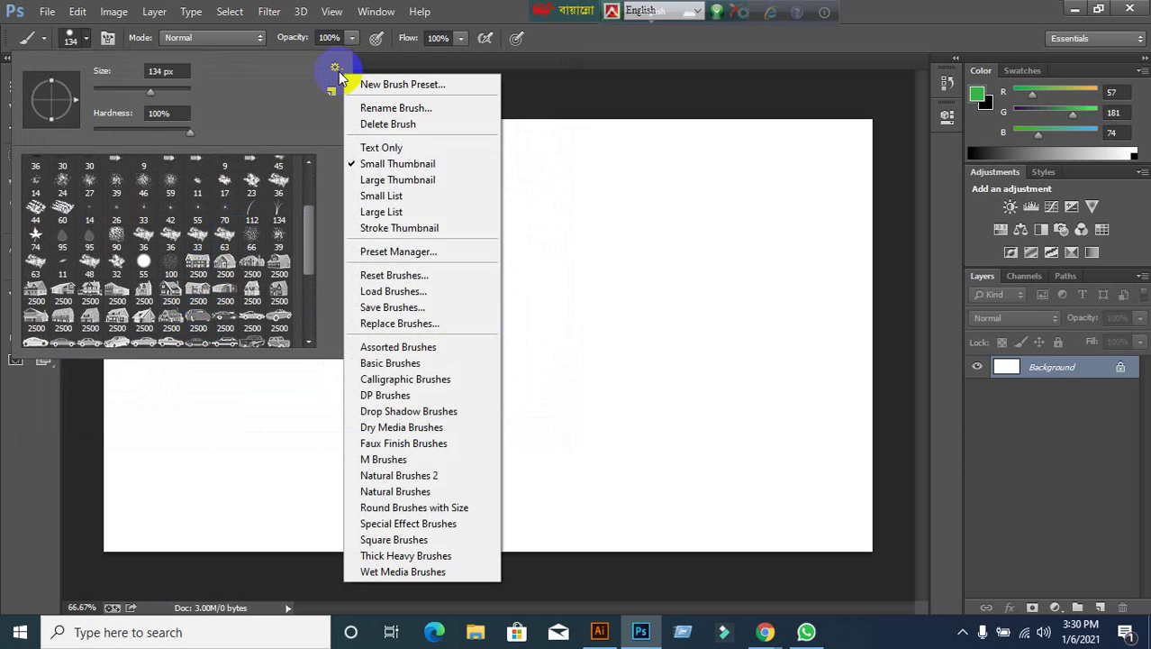
pyautogui.click(393, 293)
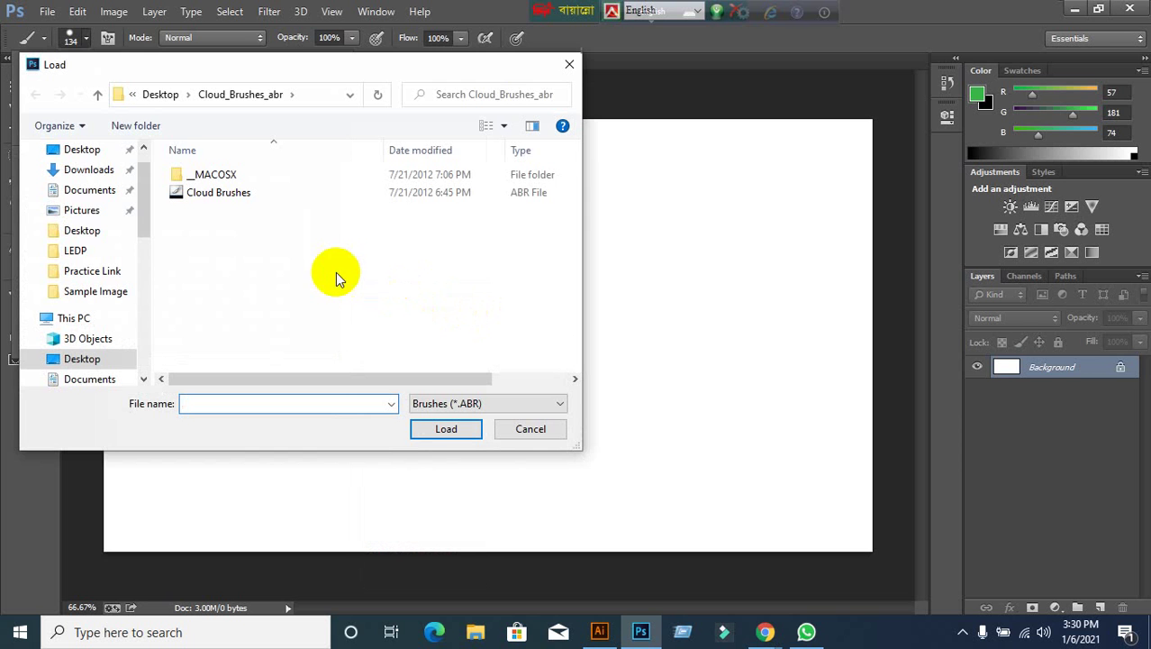
pyautogui.scroll(1, 86, 191)
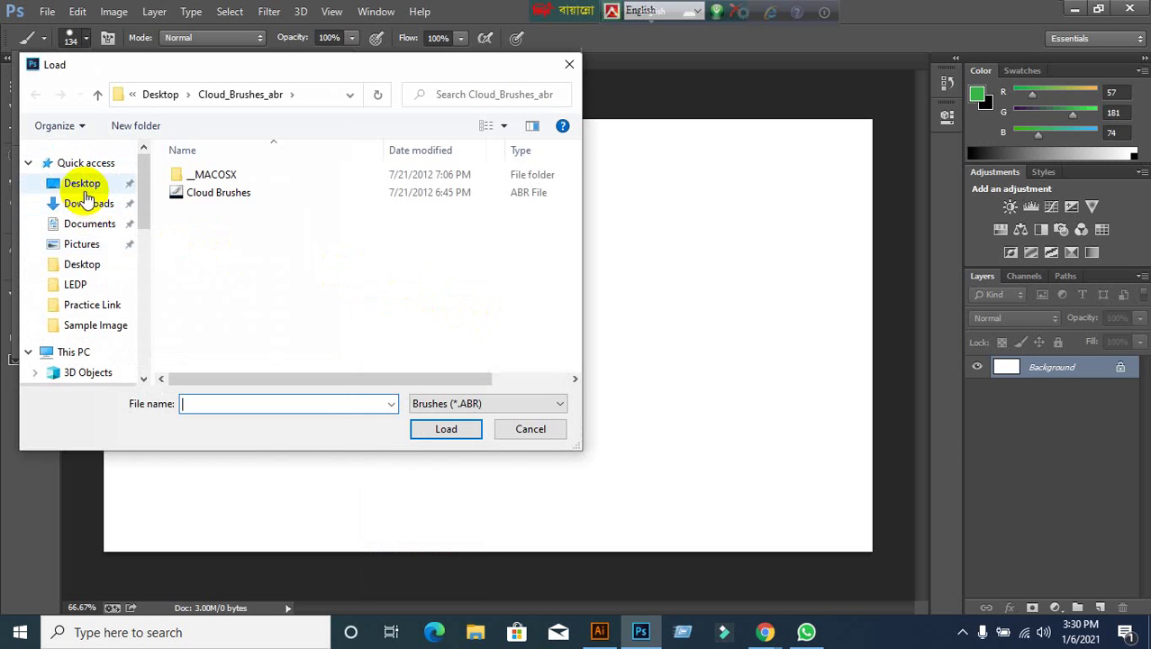
pyautogui.click(83, 185)
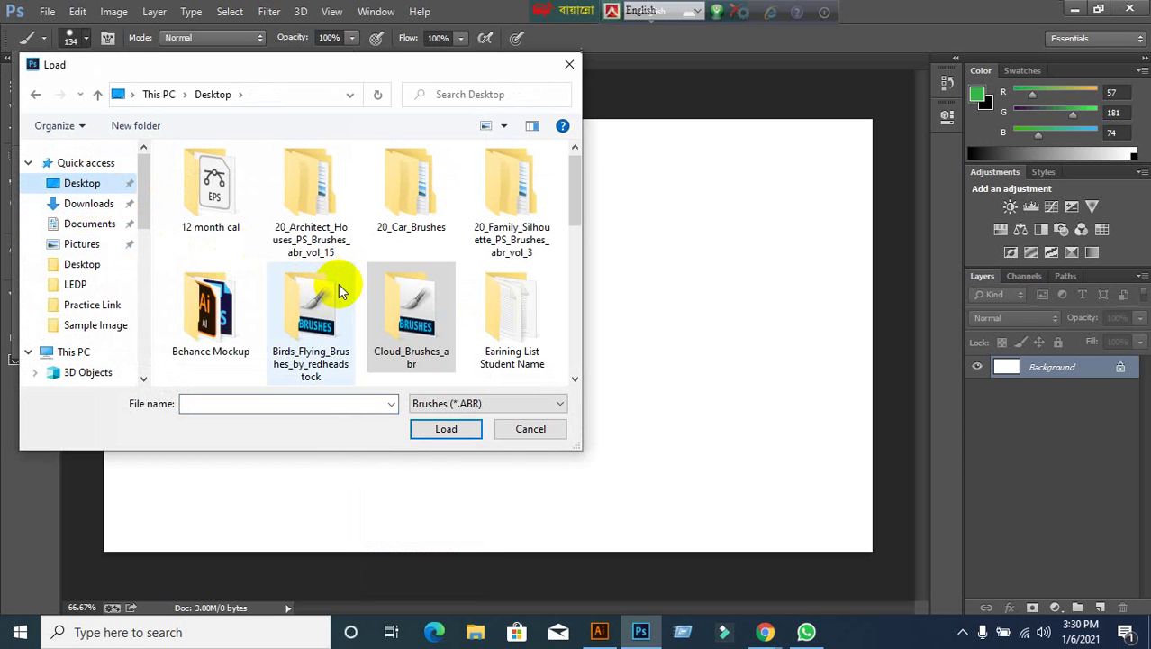
pyautogui.click(387, 307)
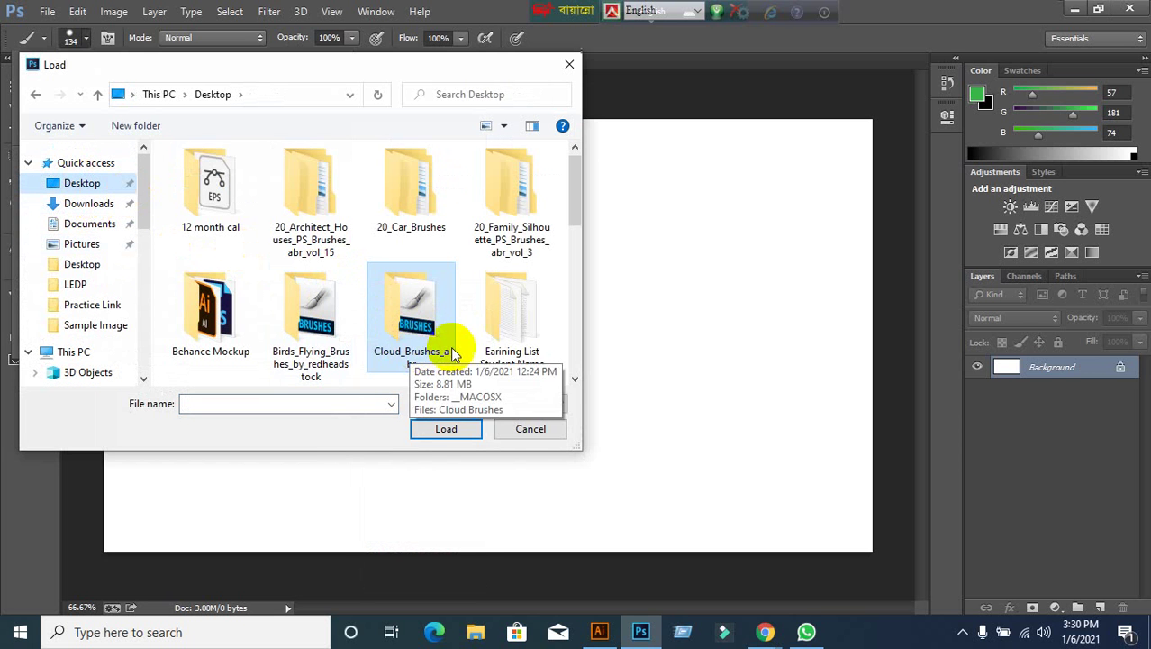
pyautogui.doubleClick(322, 332)
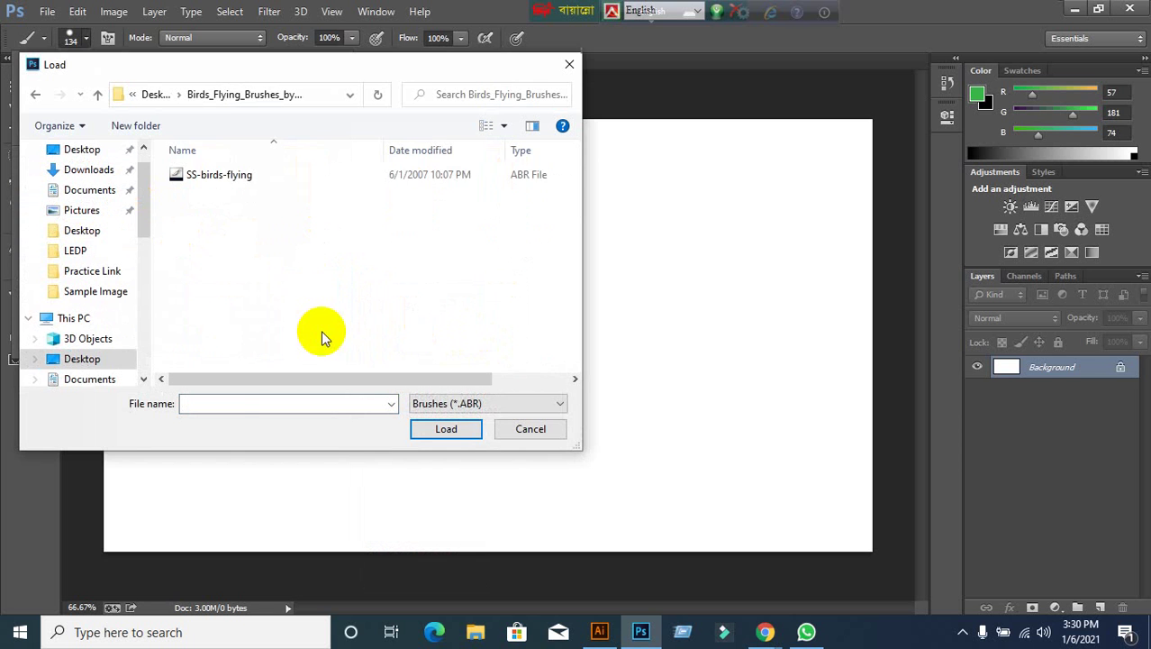
pyautogui.click(224, 184)
pyautogui.click(447, 431)
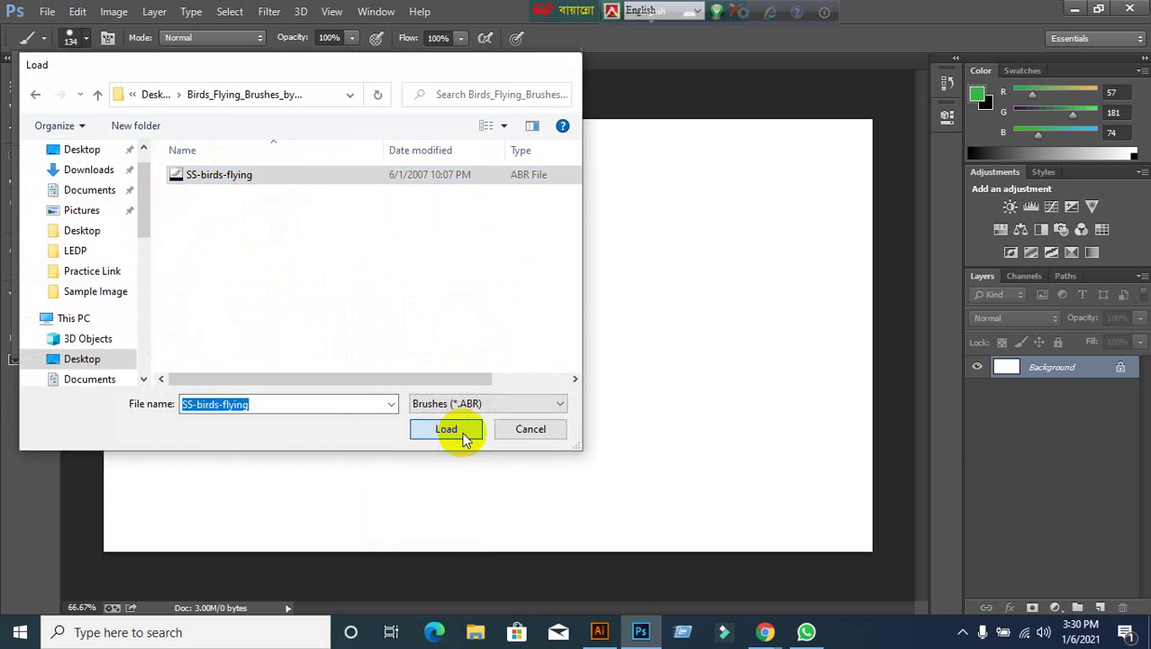
pyautogui.scroll(-5, 284, 313)
pyautogui.scroll(-5, 279, 320)
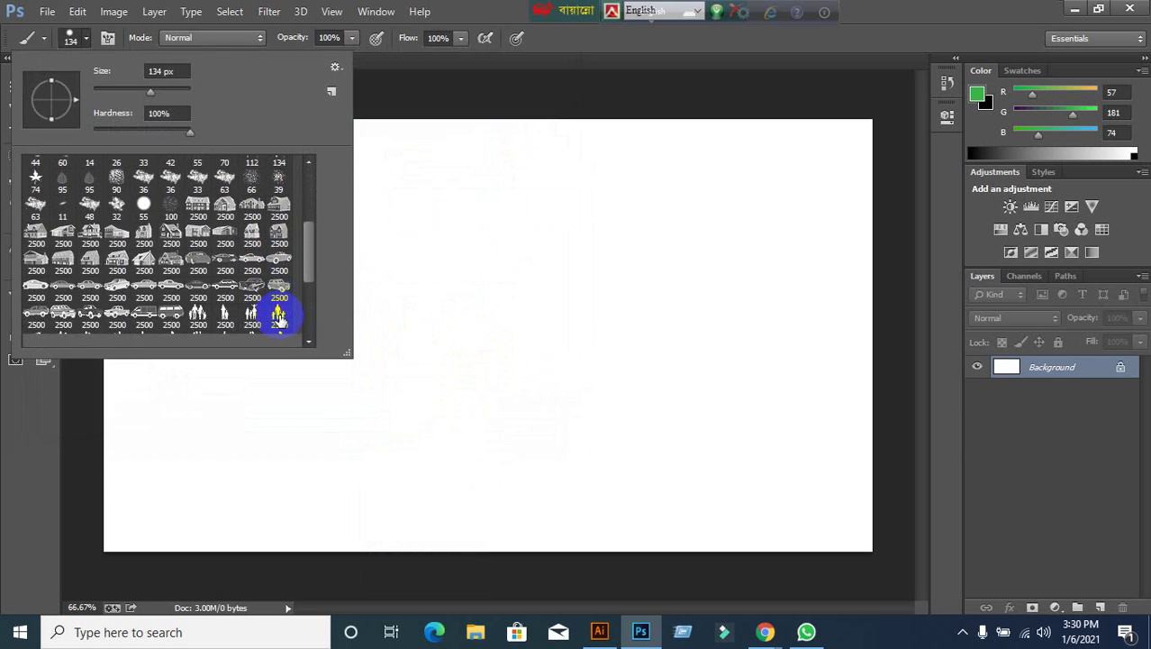
pyautogui.scroll(1, 279, 319)
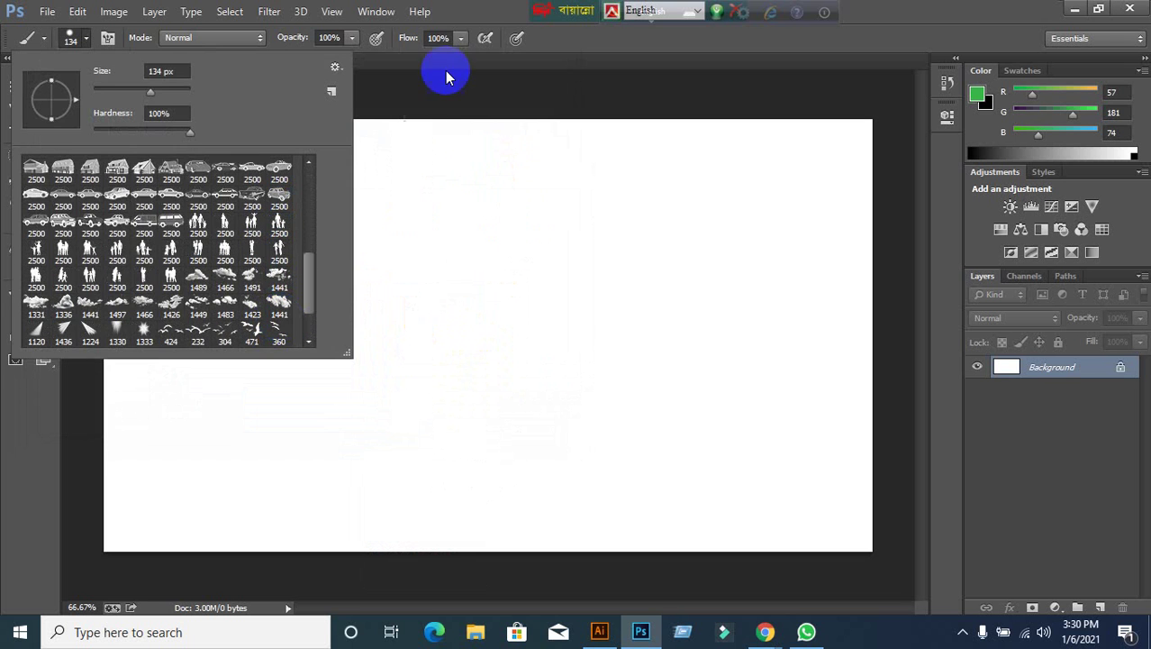
pyautogui.click(457, 14)
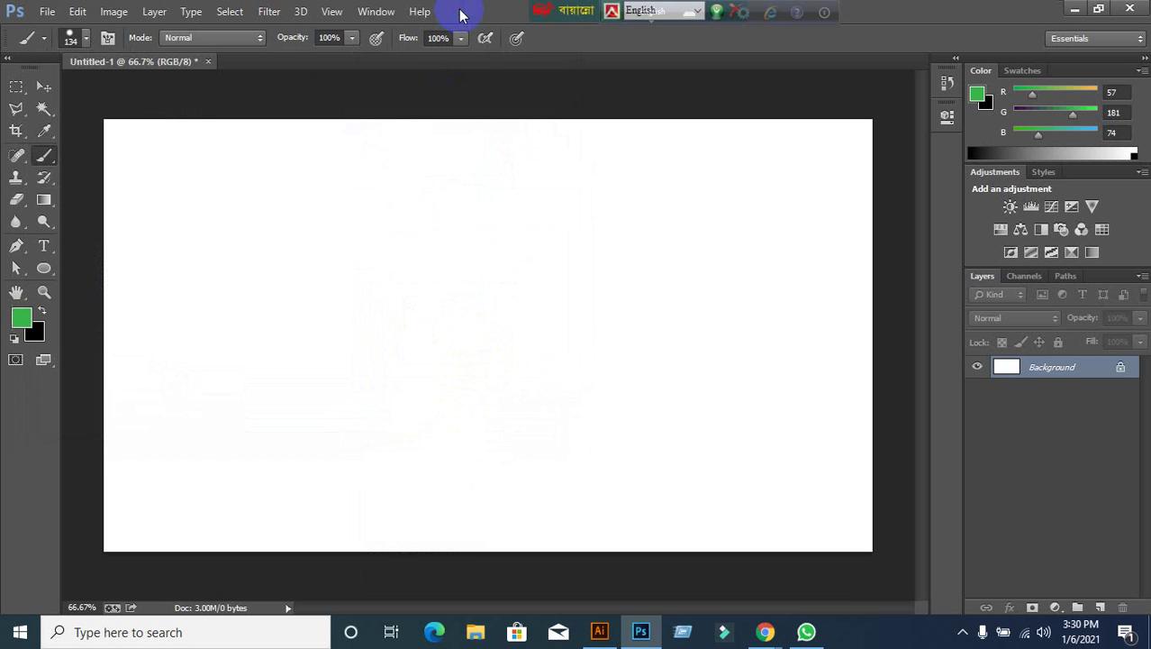
# Add a new empty layer above the Background layer.
pyautogui.click(43, 86)
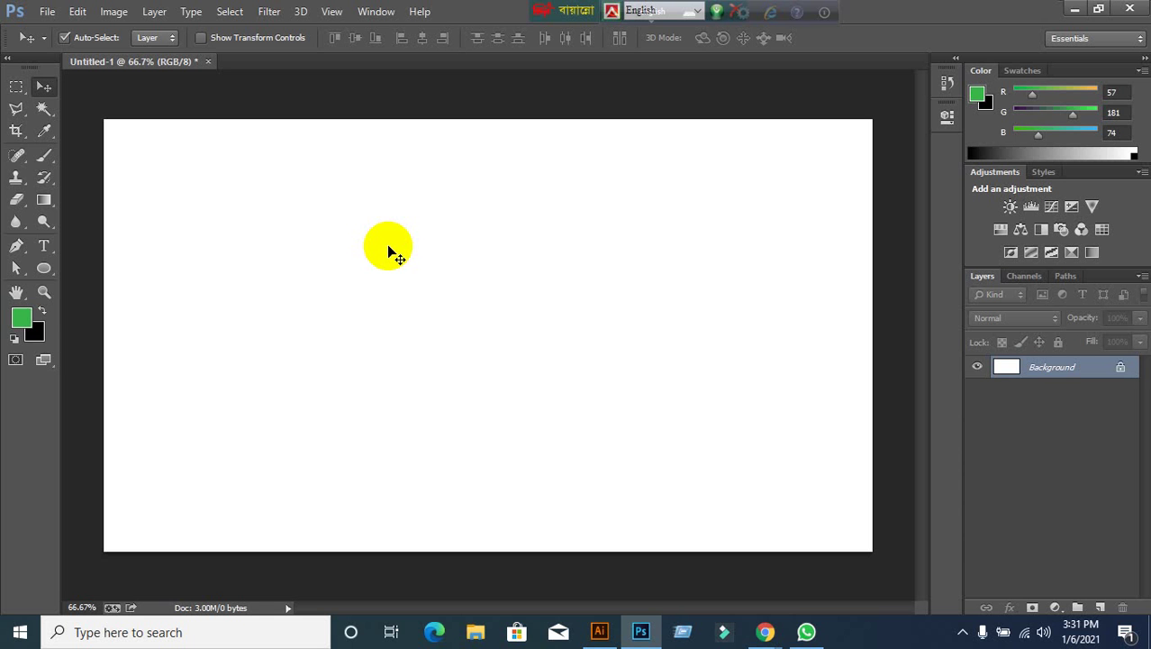
pyautogui.click(1100, 607)
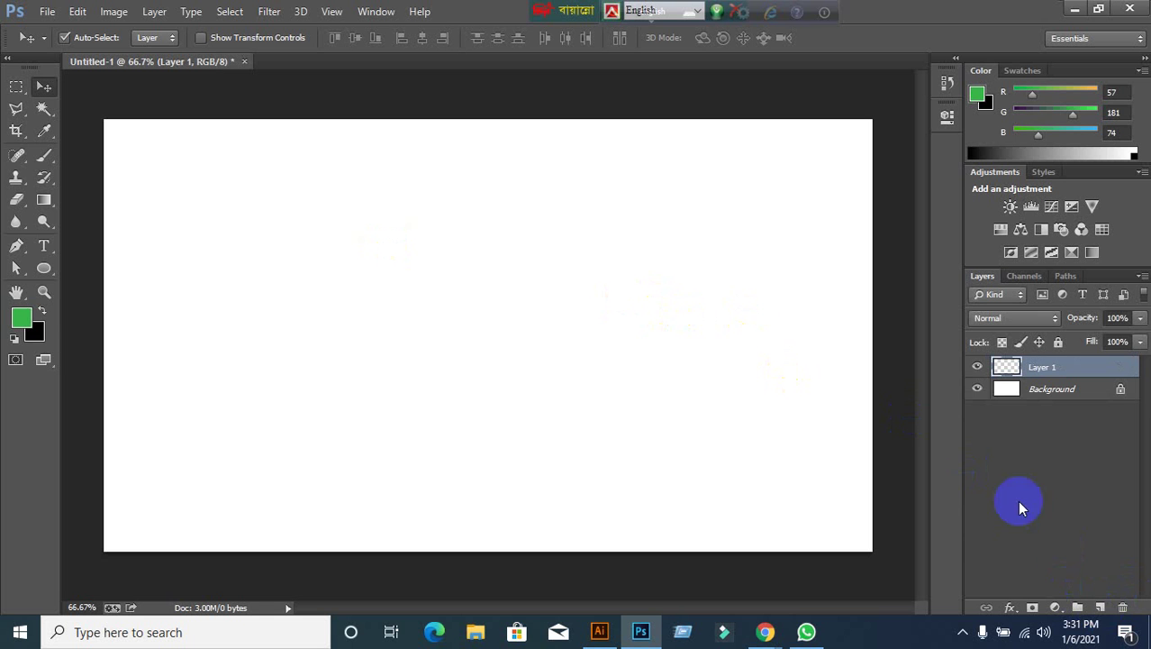
pyautogui.click(49, 200)
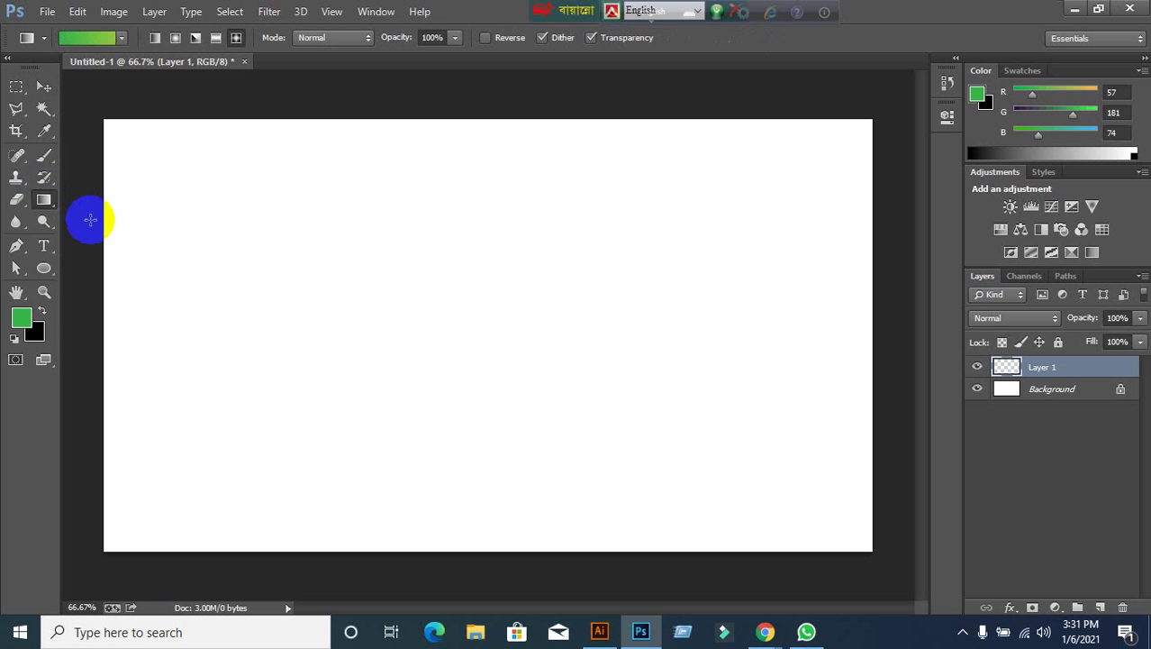
pyautogui.click(79, 40)
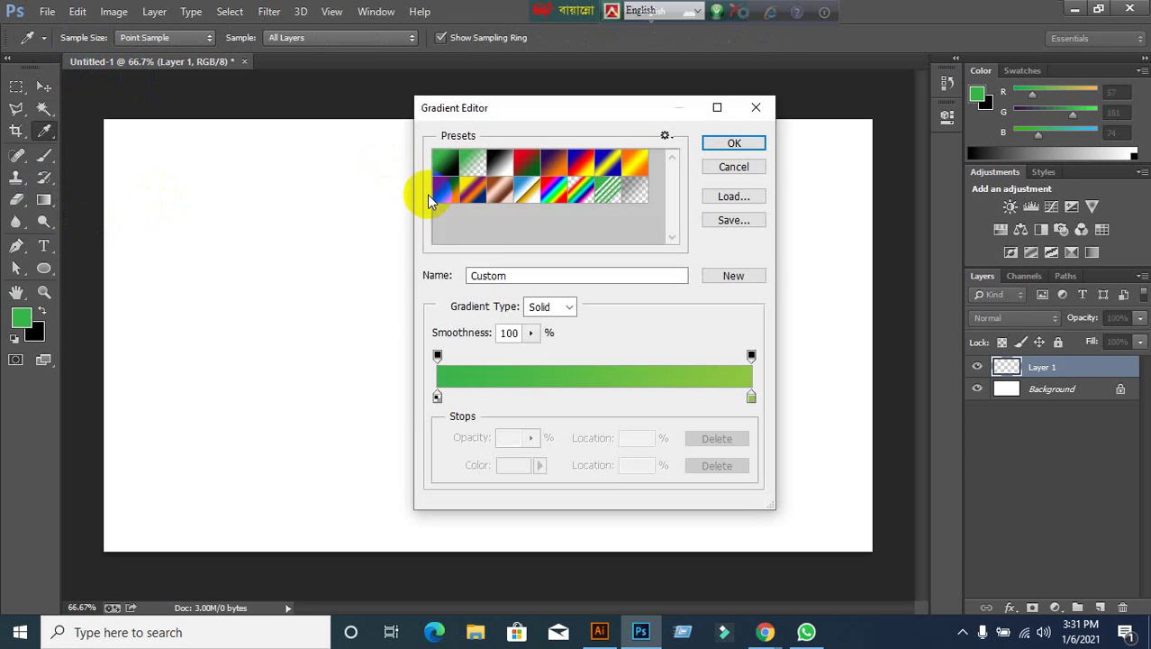
pyautogui.click(434, 398)
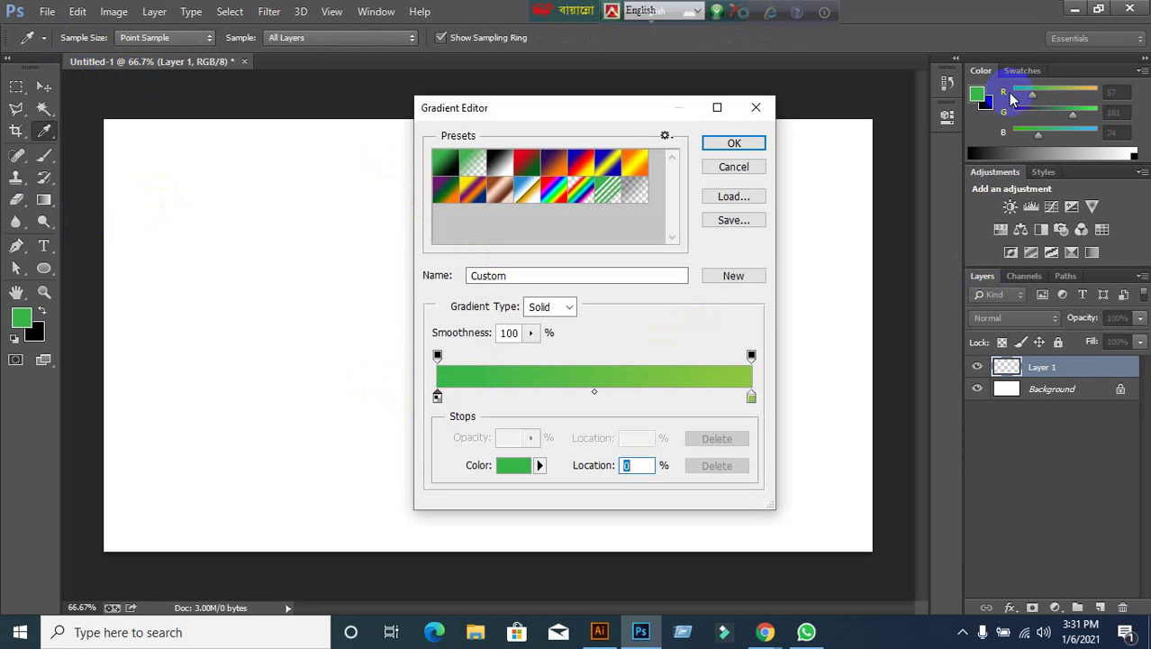
pyautogui.click(1022, 72)
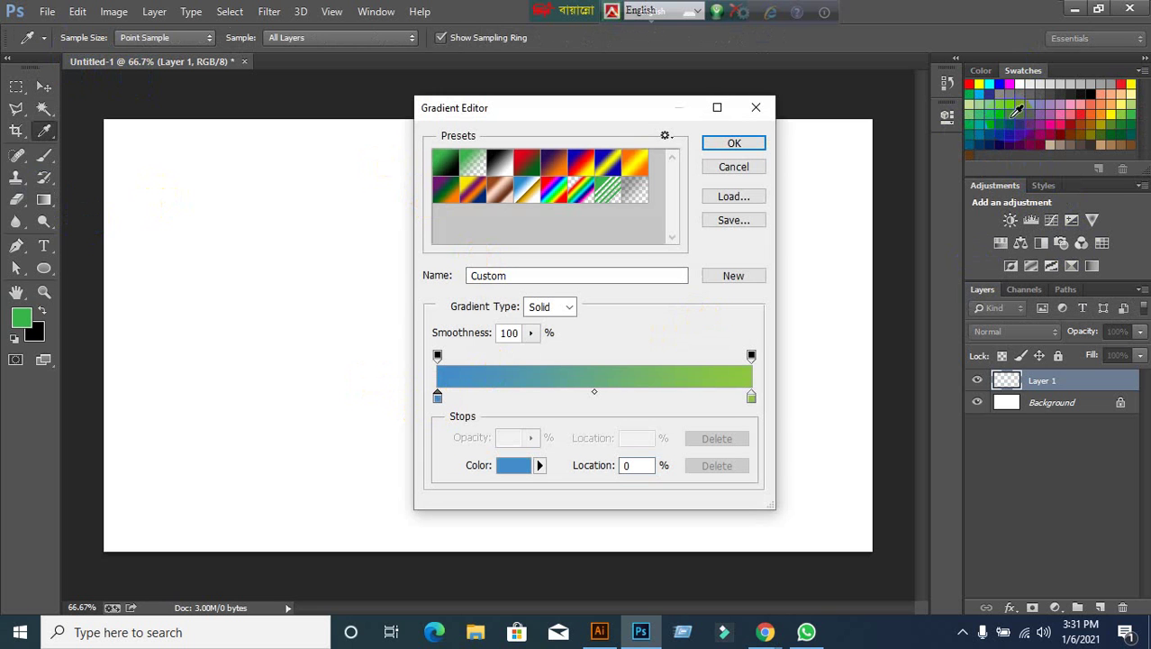
pyautogui.click(1010, 123)
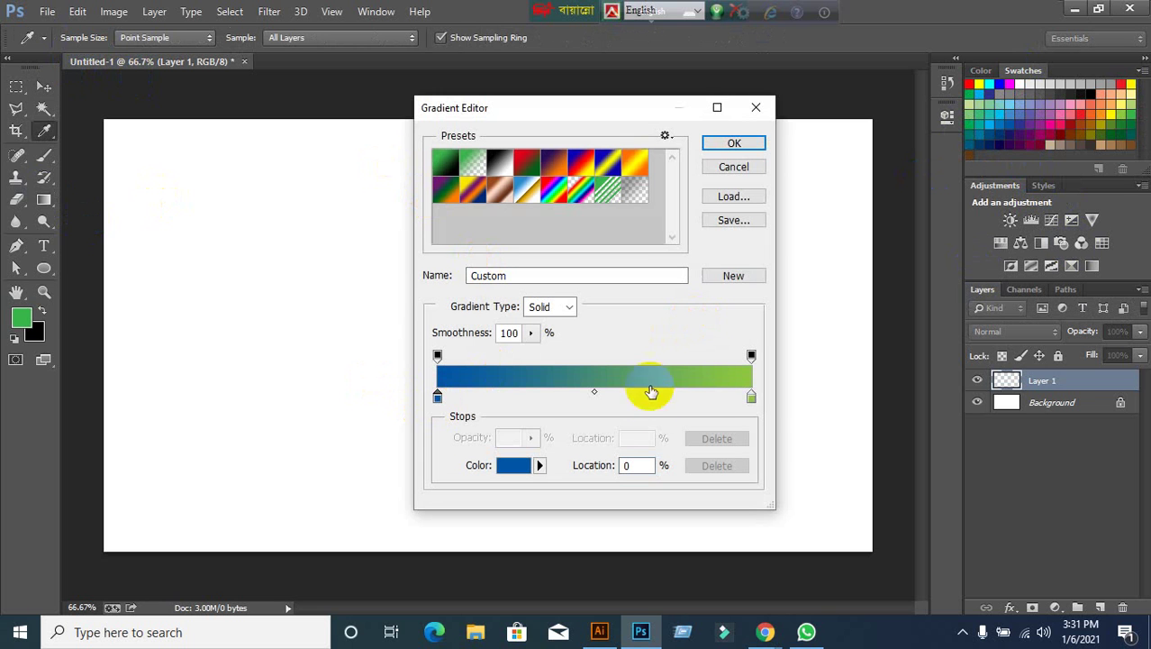
pyautogui.click(751, 398)
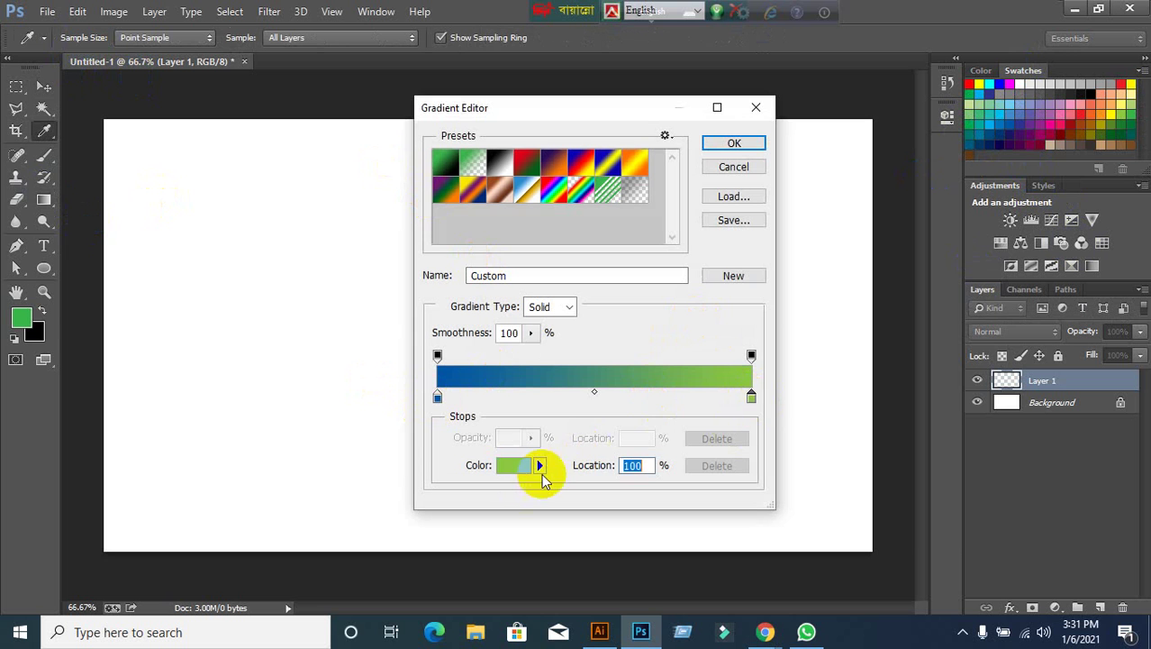
pyautogui.click(515, 466)
pyautogui.moveTo(630, 326); pyautogui.dragTo(513, 236)
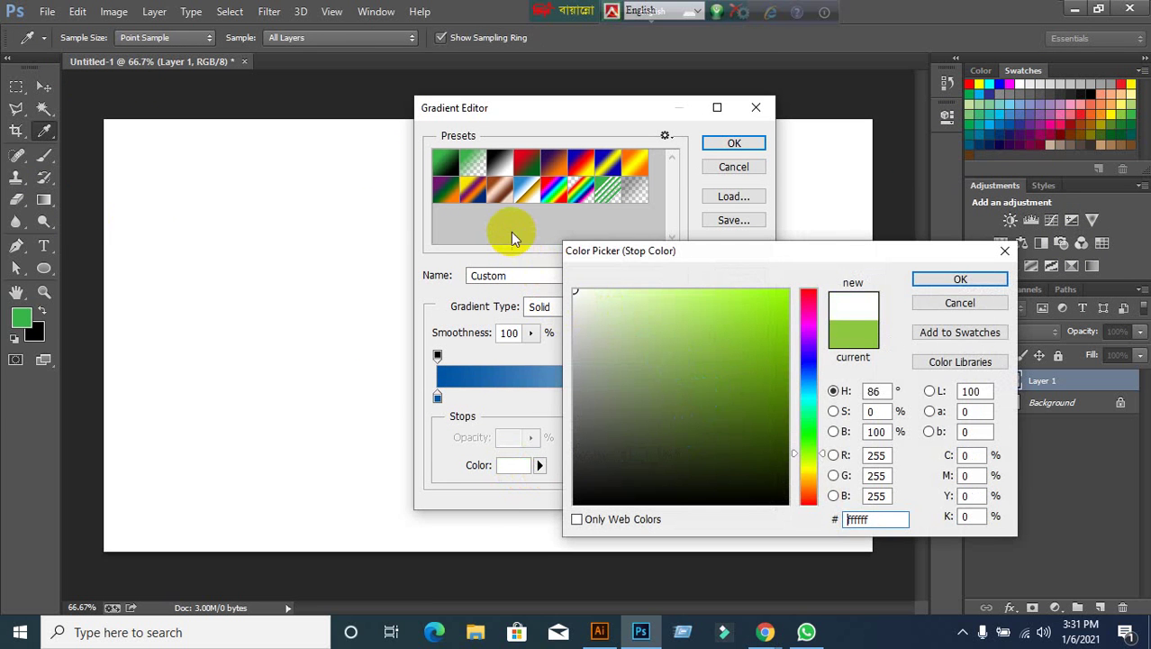
pyautogui.click(962, 280)
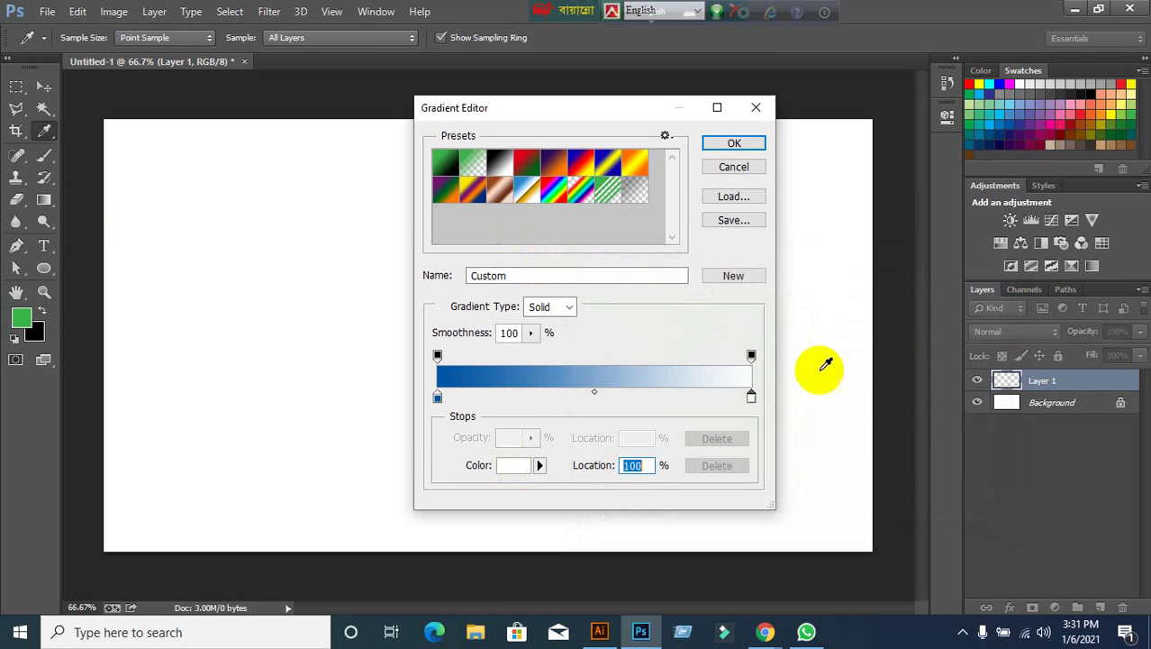
pyautogui.click(733, 166)
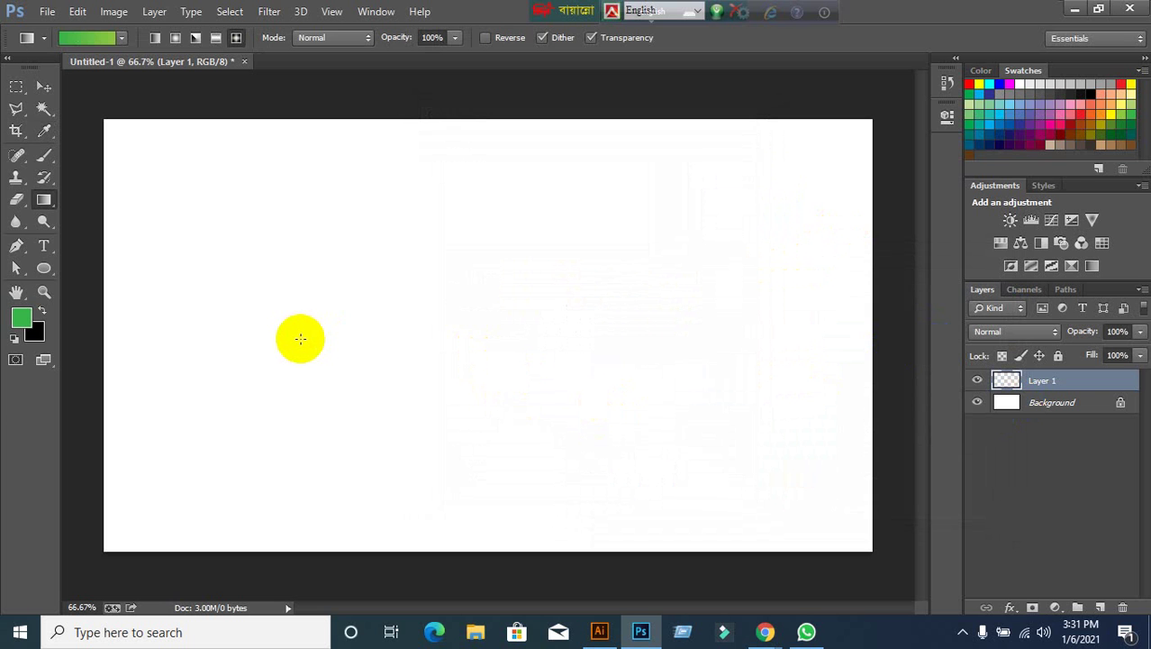
# Marquee-select the lower third of the canvas across its full width, fill it with the green foreground color, and deselect.
pyautogui.click(16, 86)
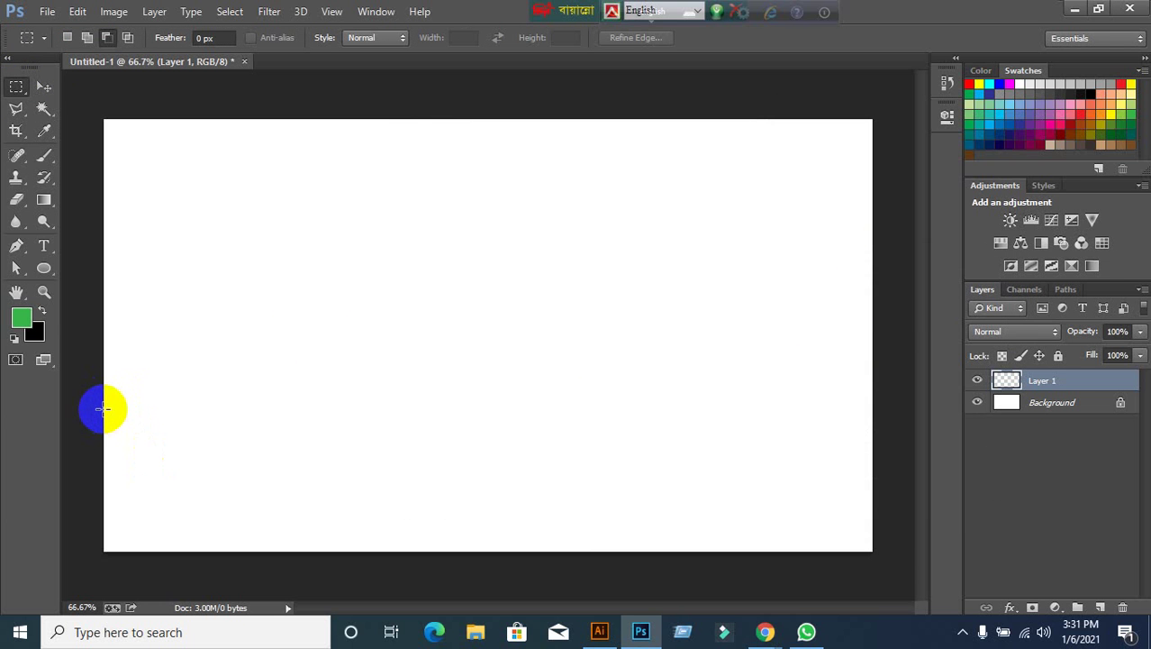
pyautogui.moveTo(104, 383); pyautogui.dragTo(544, 497)
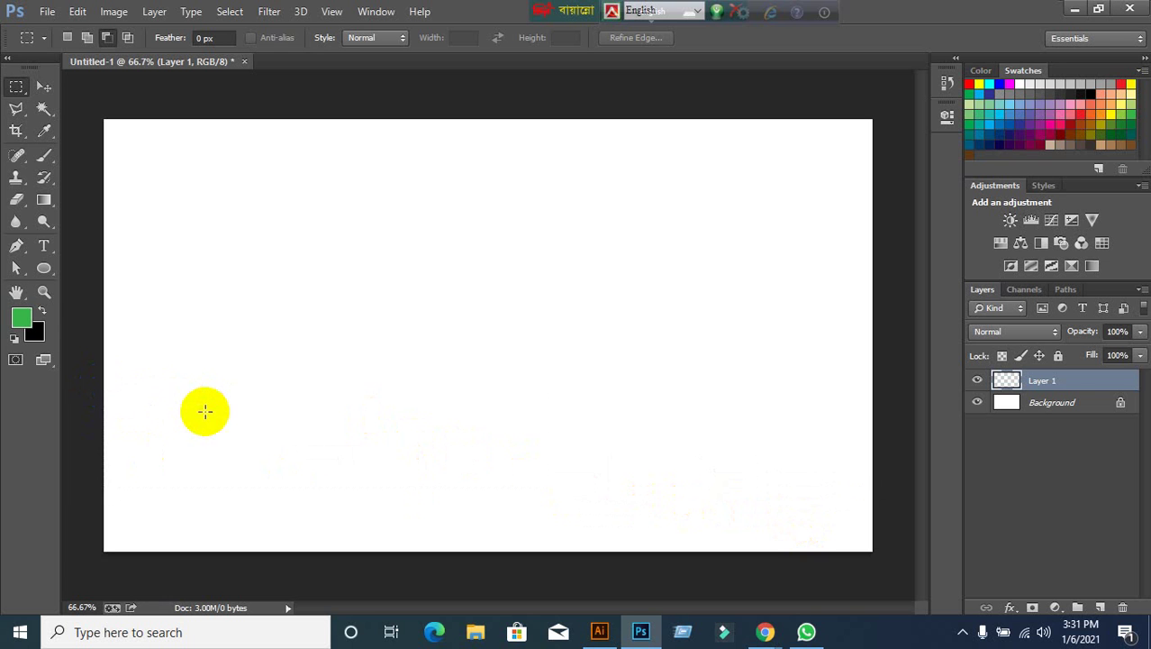
pyautogui.moveTo(102, 380); pyautogui.dragTo(626, 527)
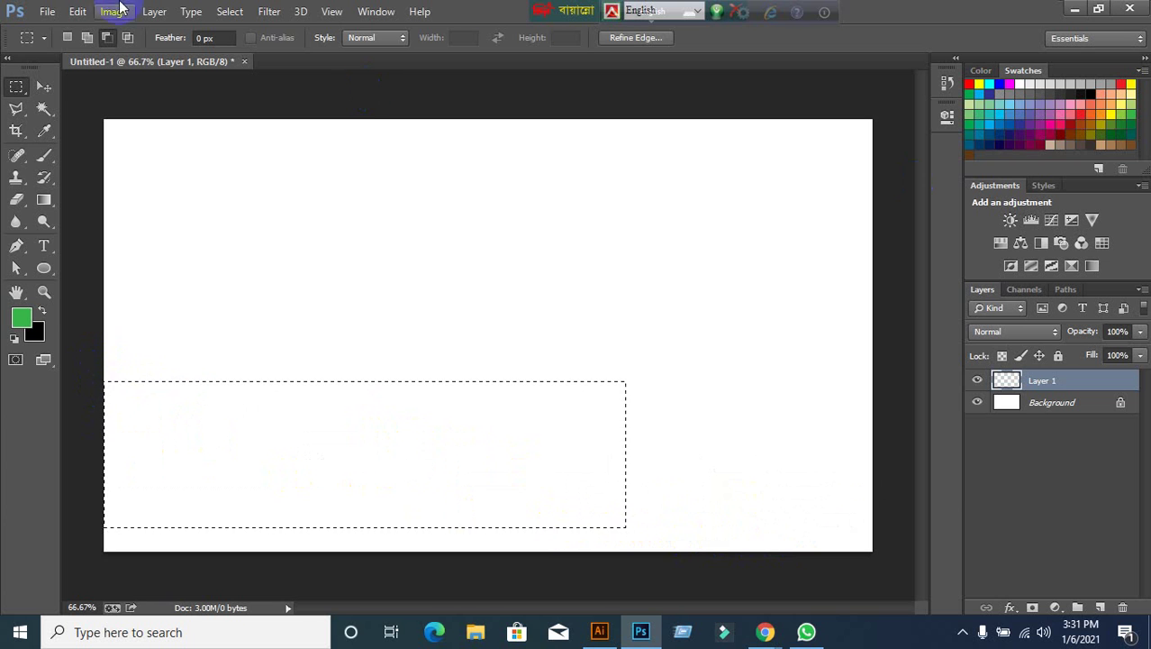
pyautogui.click(648, 473)
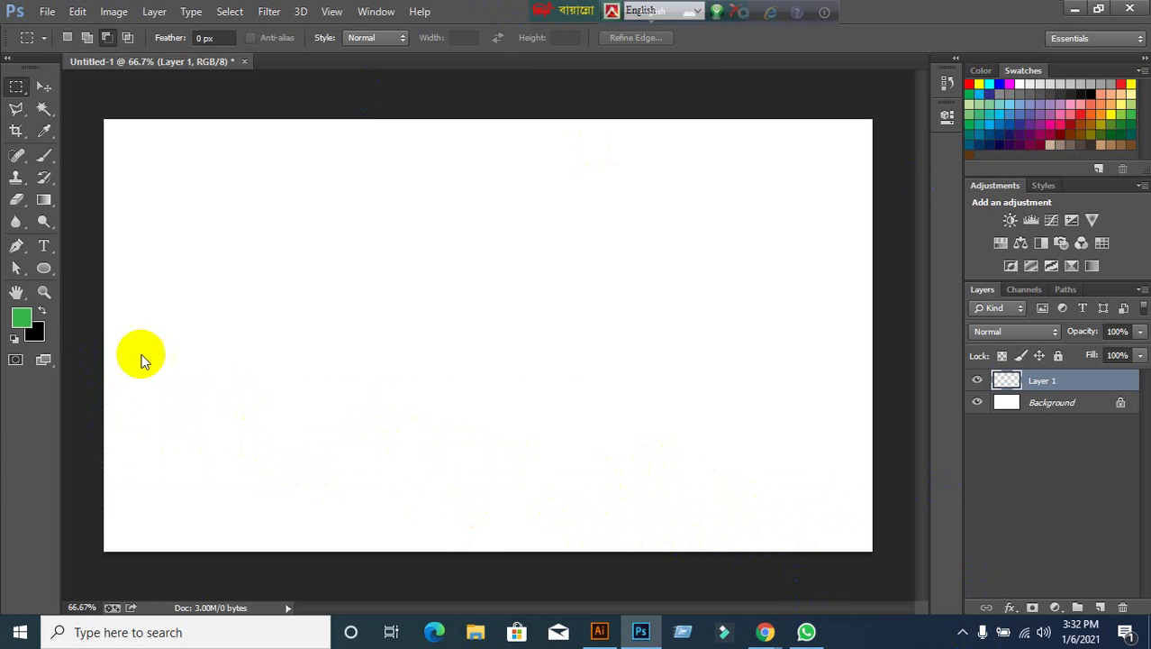
pyautogui.click(85, 375)
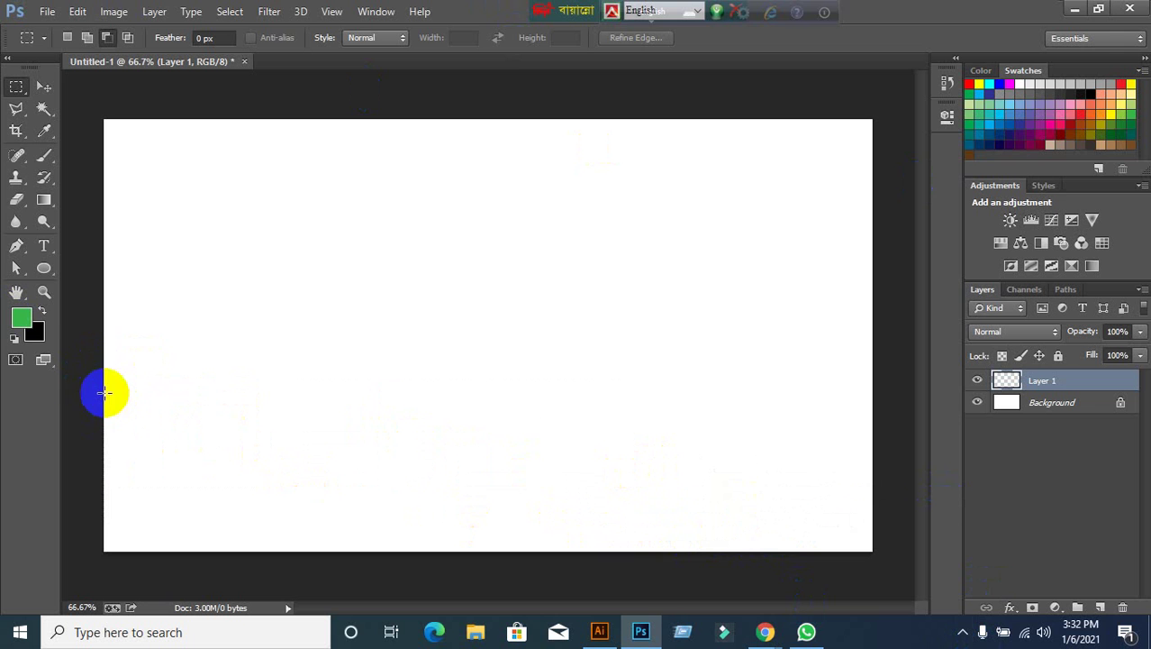
pyautogui.moveTo(105, 400); pyautogui.dragTo(879, 553)
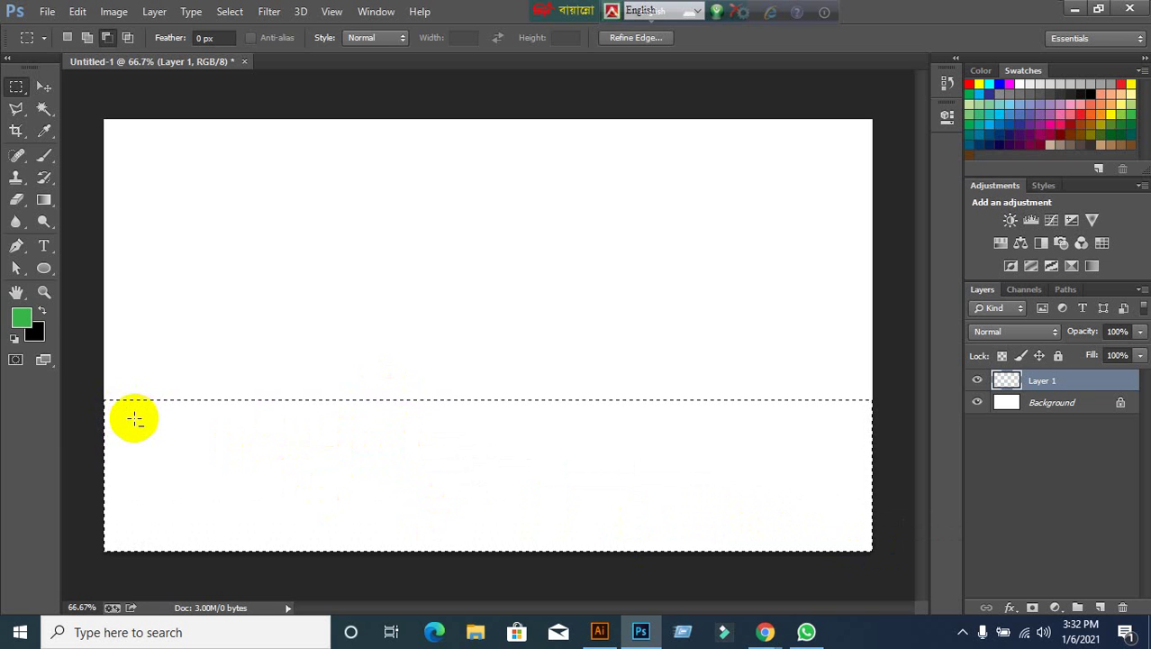
pyautogui.hotkey('alt', 'BackSpace')
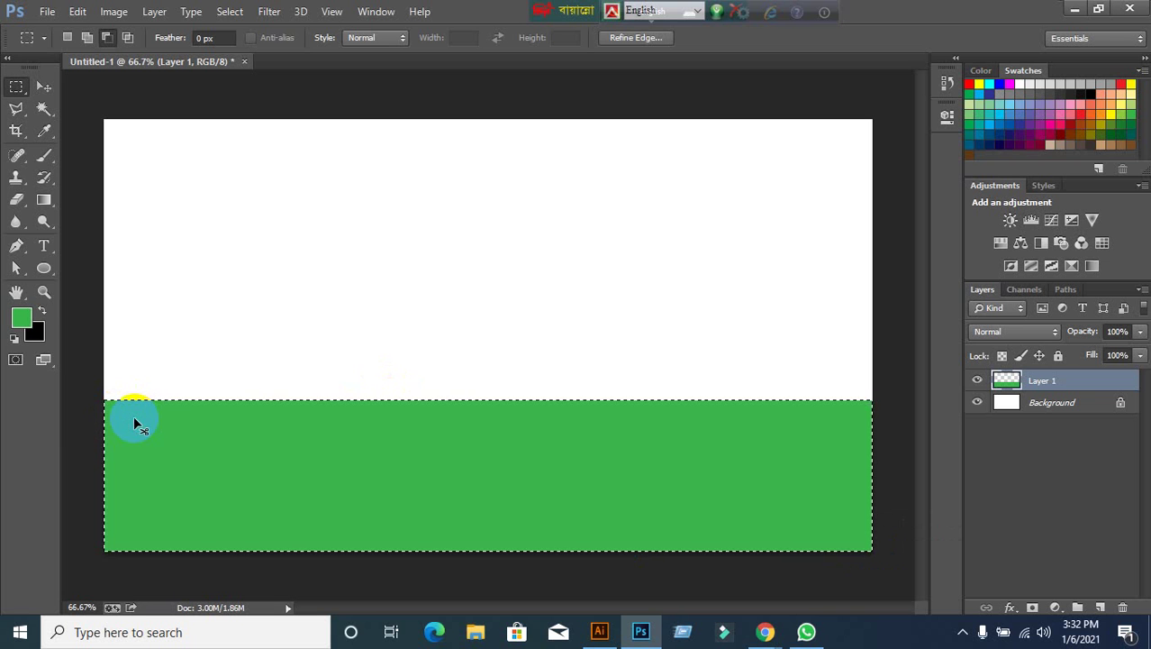
pyautogui.hotkey('ctrl', 'd')
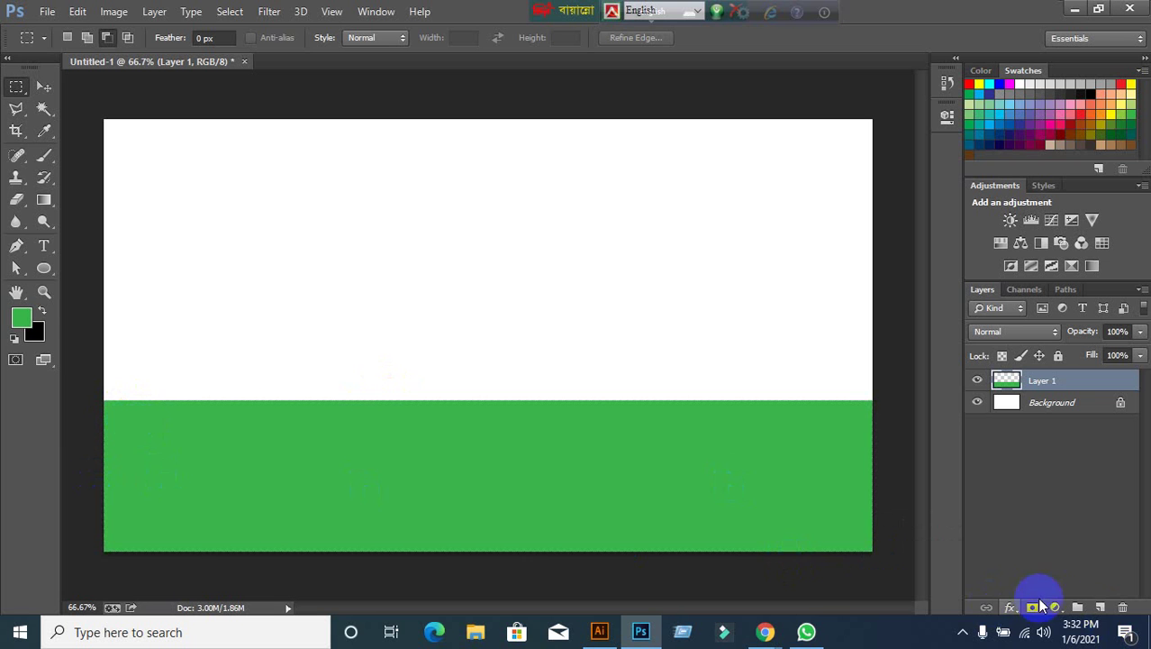
# Add a new layer above the green ground and choose the 2500 px tall gabled house brush from the loaded house presets.
pyautogui.click(1098, 608)
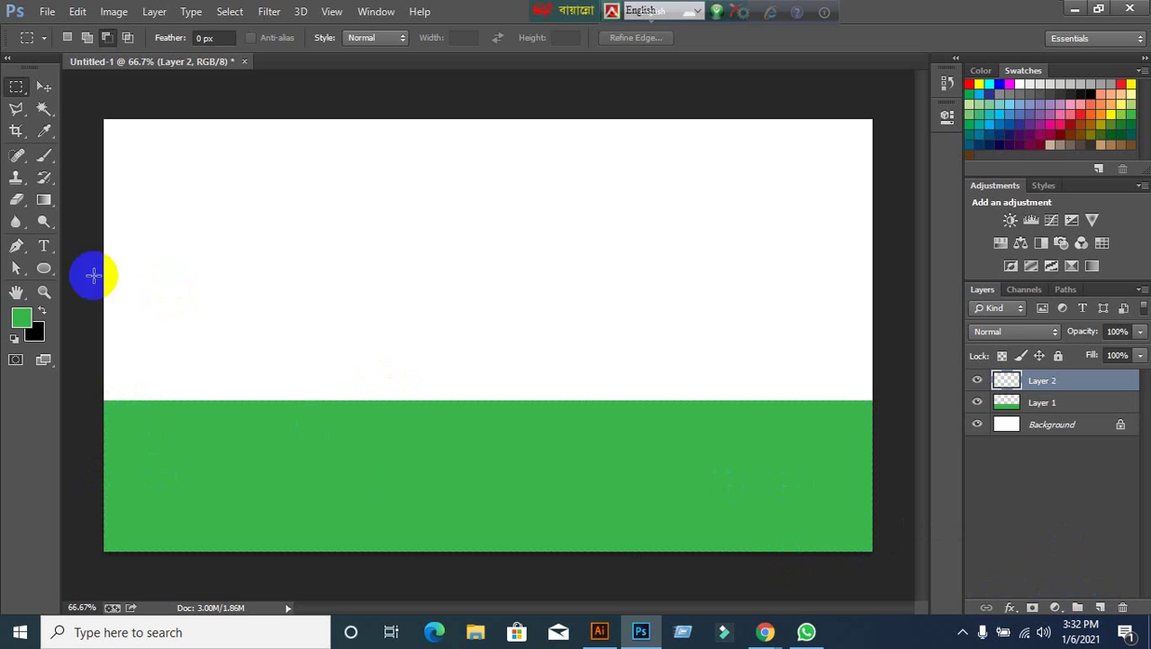
pyautogui.click(45, 160)
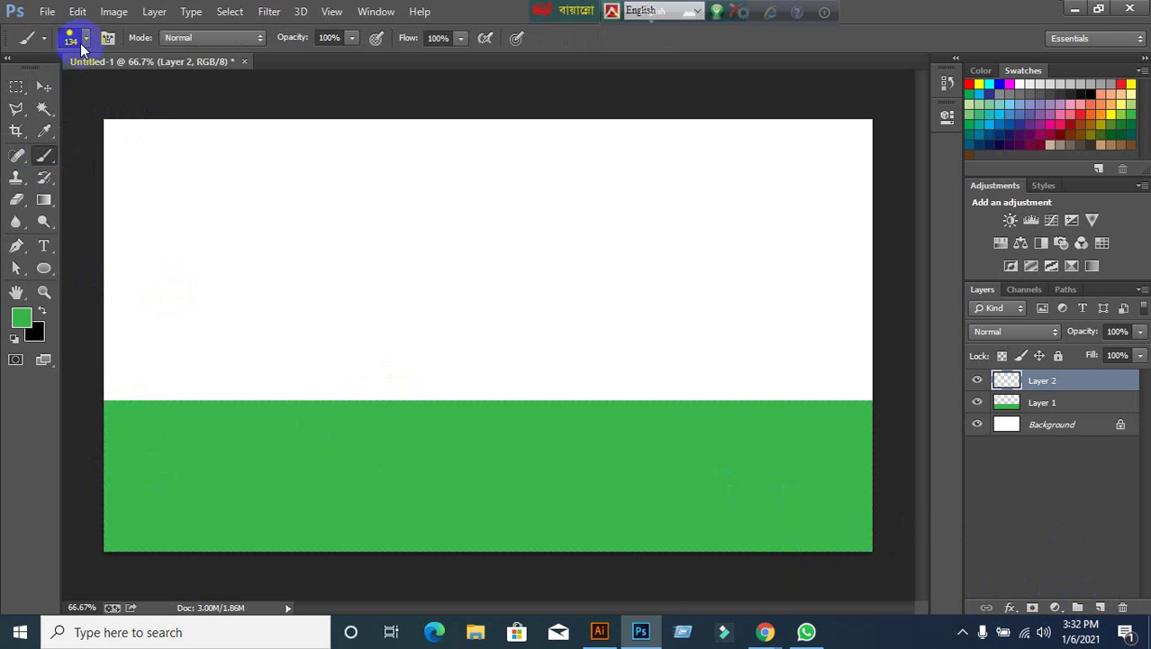
pyautogui.click(83, 37)
pyautogui.scroll(-5, 113, 252)
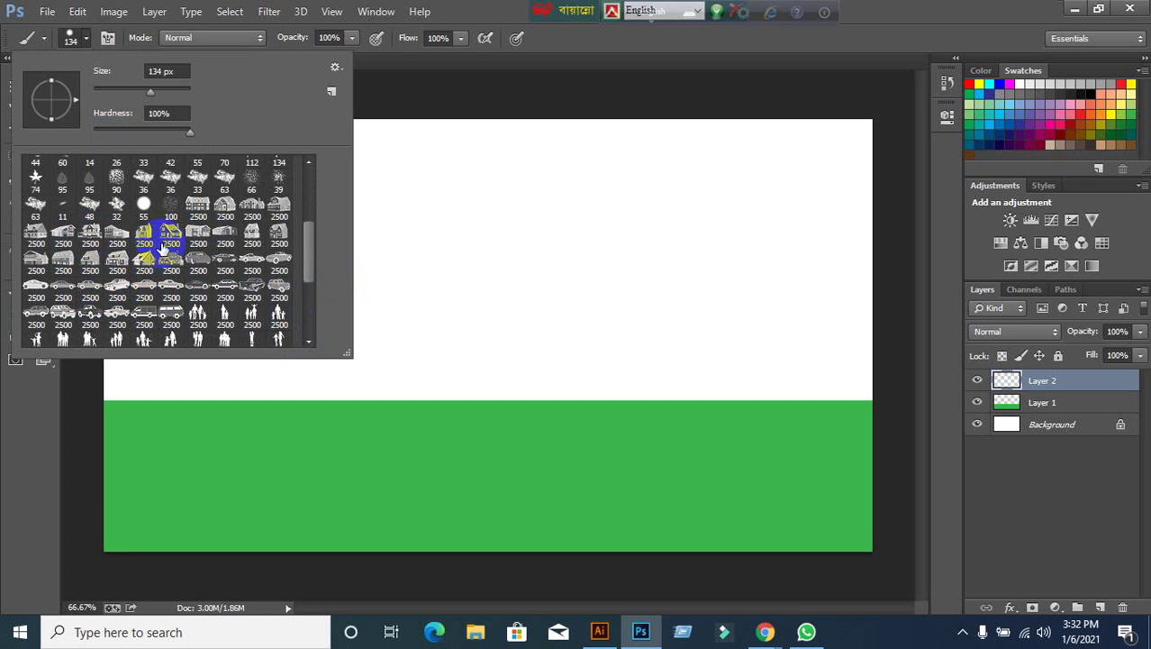
pyautogui.click(253, 234)
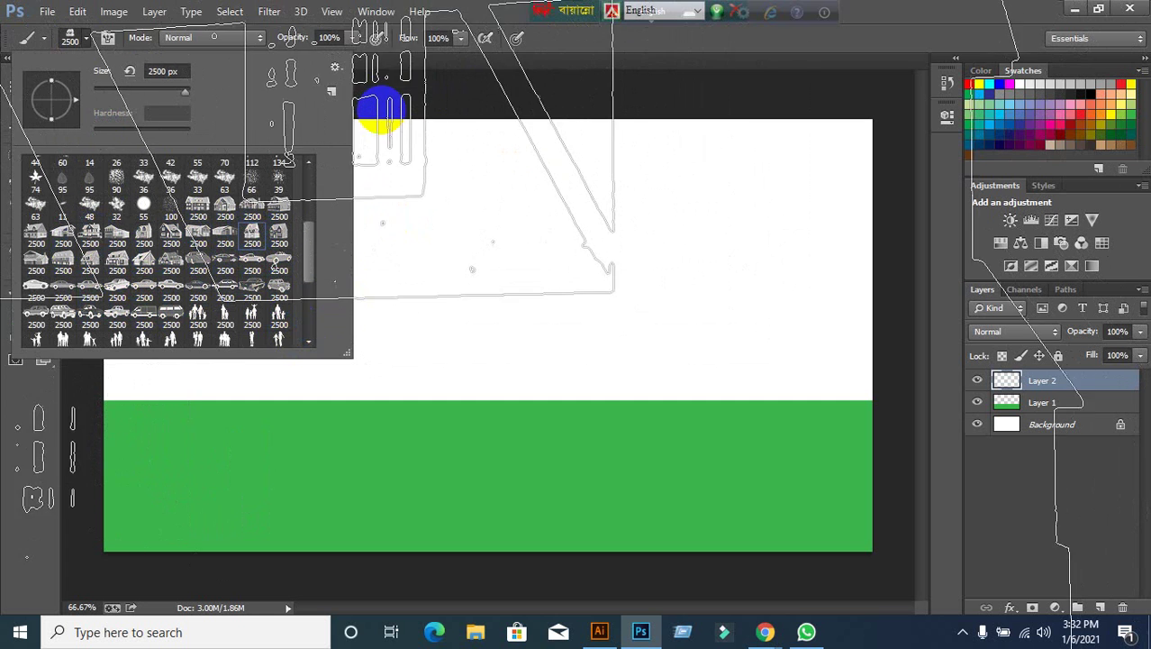
pyautogui.click(470, 116)
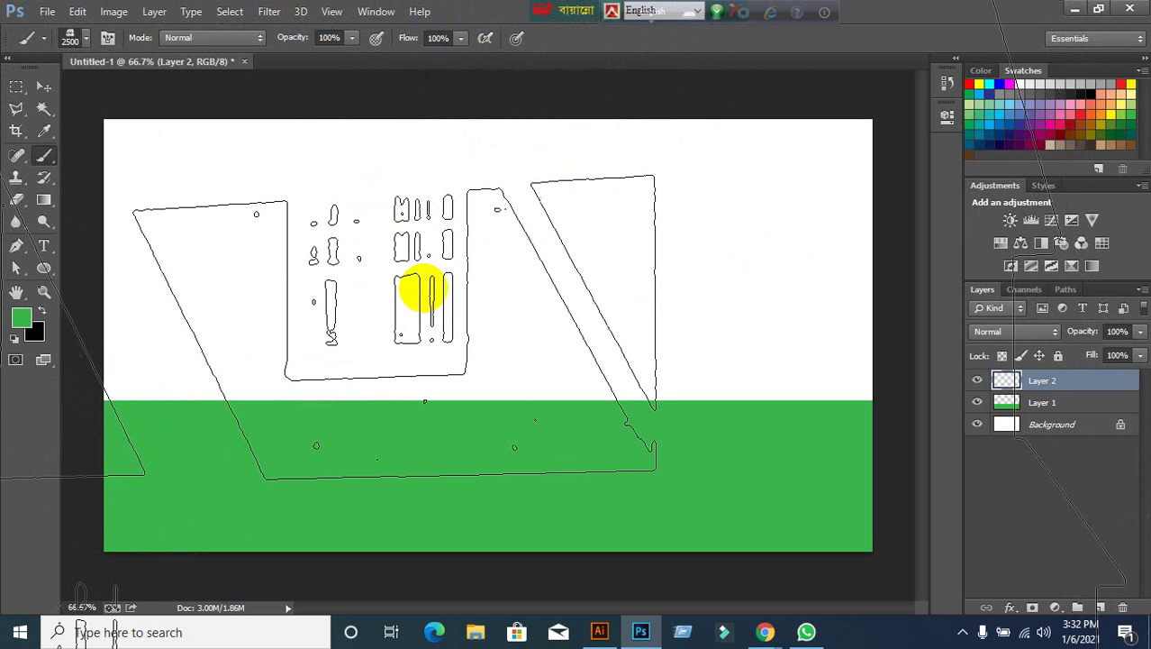
# Reduce the house brush size to 600 px and set the foreground color to purple.
pyautogui.press('[')
pyautogui.press('[')
pyautogui.press('[')
pyautogui.press('[')
pyautogui.press('[')
pyautogui.press('[')
pyautogui.press('[')
pyautogui.press('[')
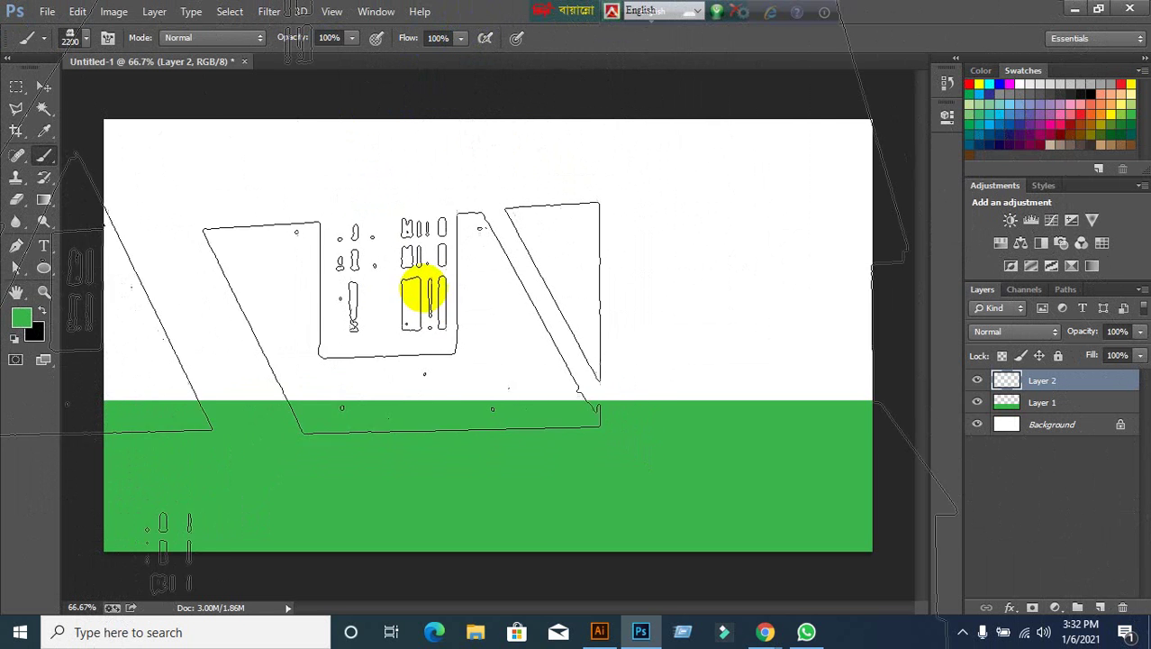
pyautogui.press('[')
pyautogui.press('[')
pyautogui.press('[')
pyautogui.press('[')
pyautogui.press('[')
pyautogui.press('[')
pyautogui.press('[')
pyautogui.press('[')
pyautogui.press('[')
pyautogui.press('[')
pyautogui.press('[')
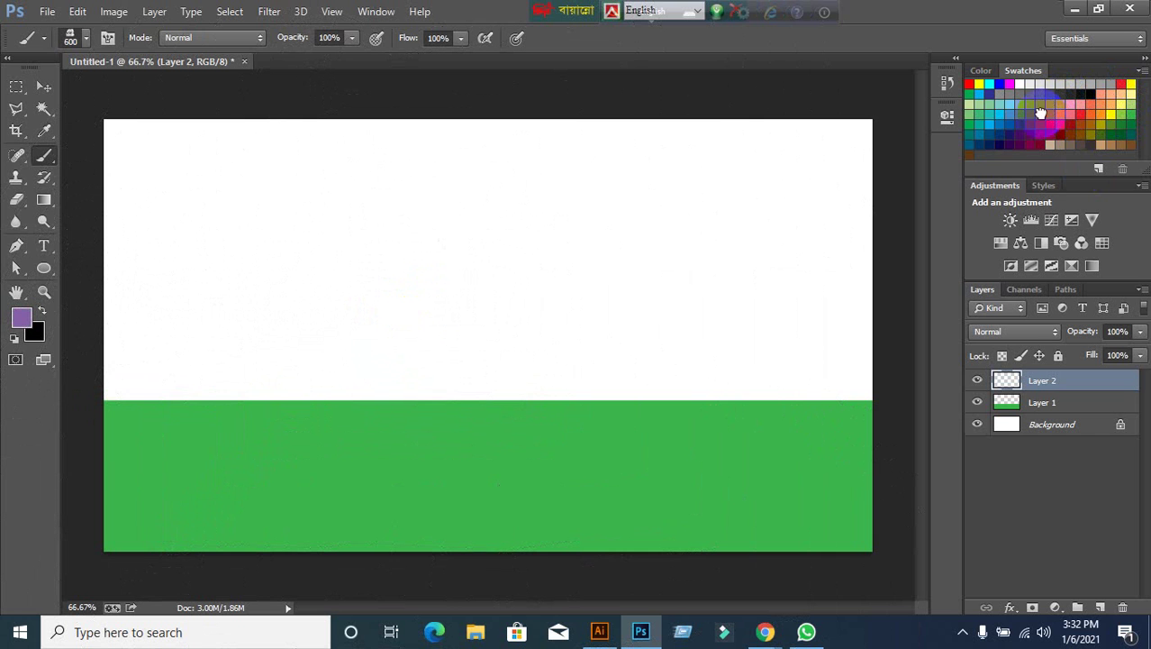
# Try a purple house stamp at 600 px, undo it, and set the brush size to 400 px.
pyautogui.click(307, 297)
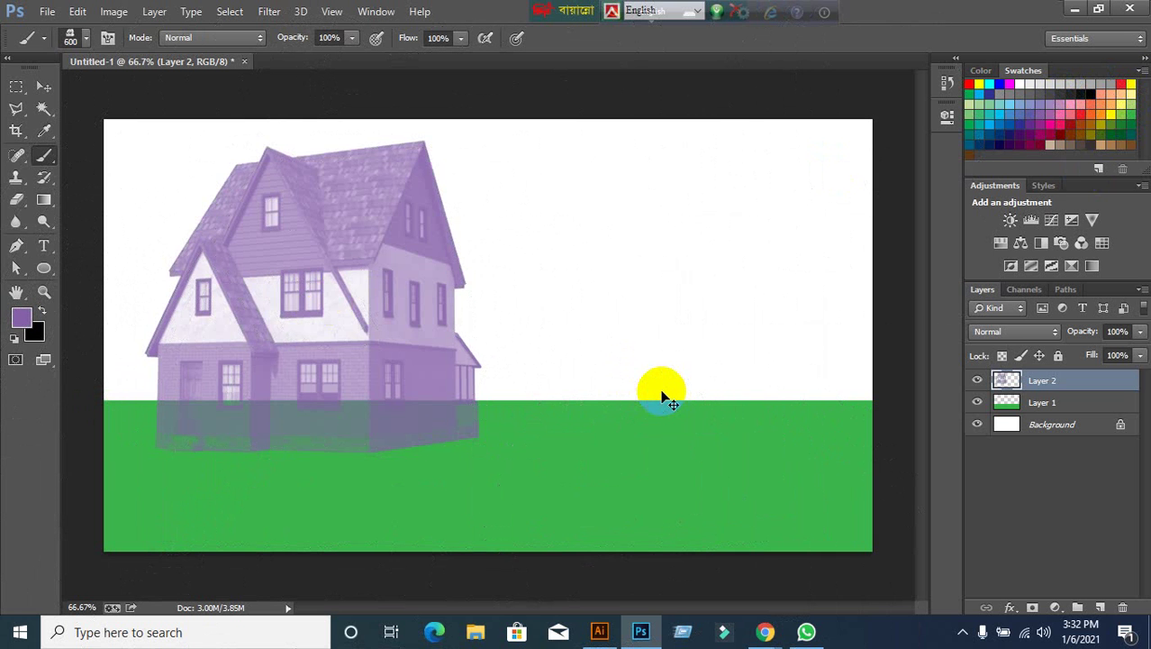
pyautogui.hotkey('ctrl', 'z')
pyautogui.press('[')
pyautogui.press('[')
pyautogui.press('[')
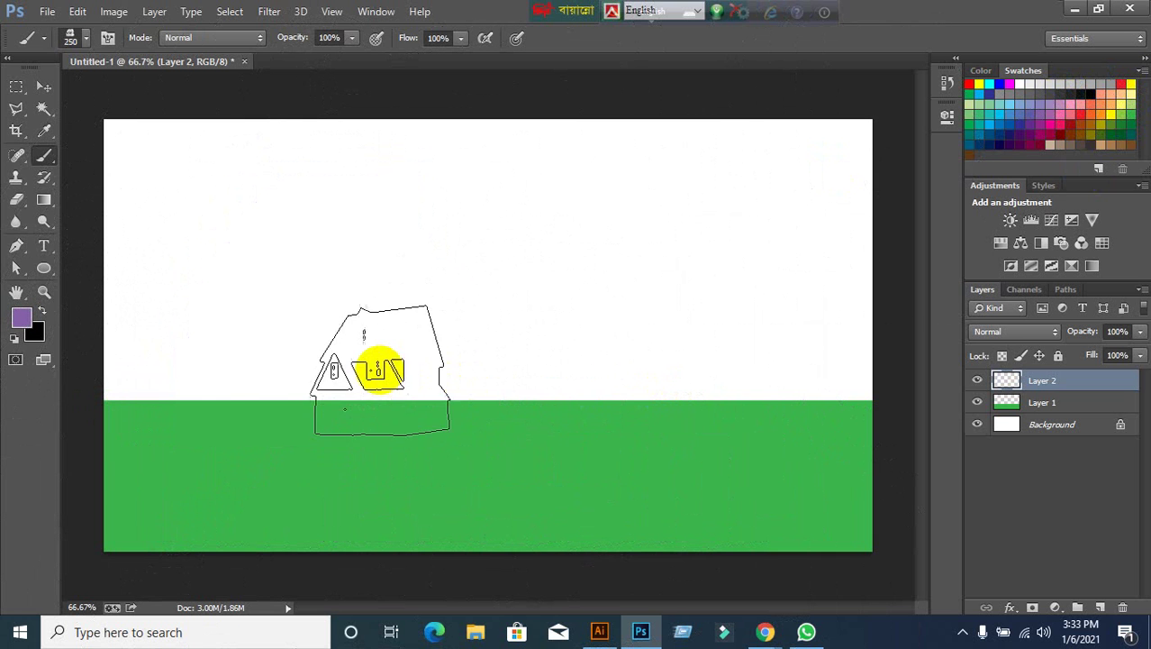
pyautogui.press(']')
pyautogui.press(']')
# Try the 400 px house stamp at the canvas's left edge, undo it, and enable airbrush-style build-up for the brush.
pyautogui.click(222, 360)
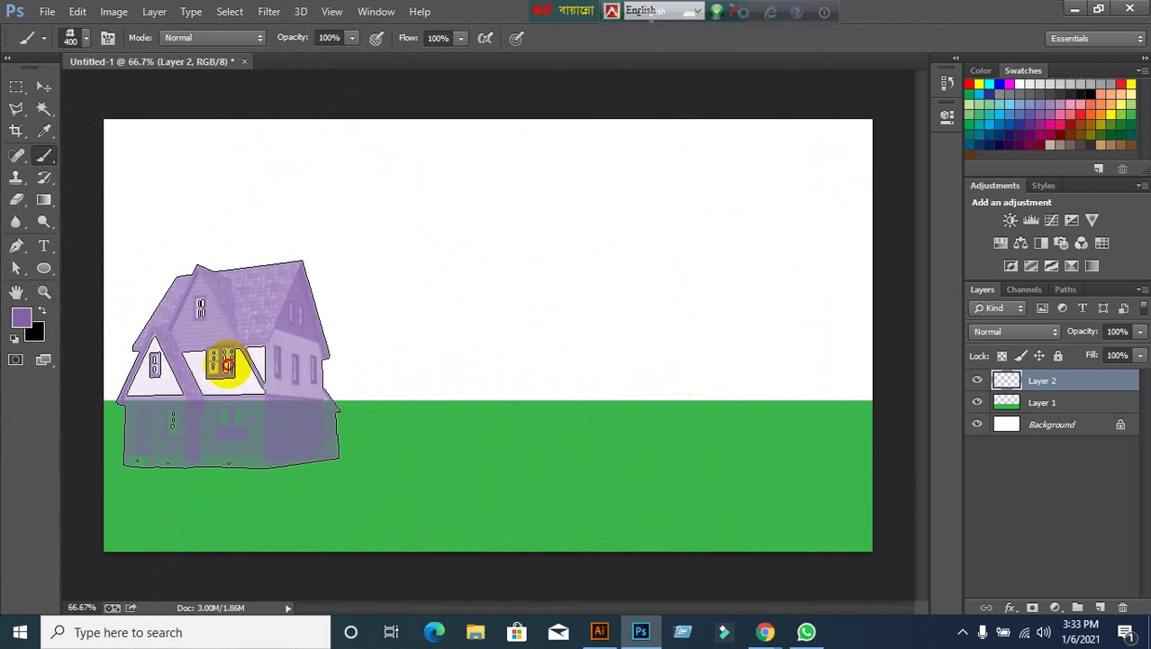
pyautogui.hotkey('ctrl', 'z')
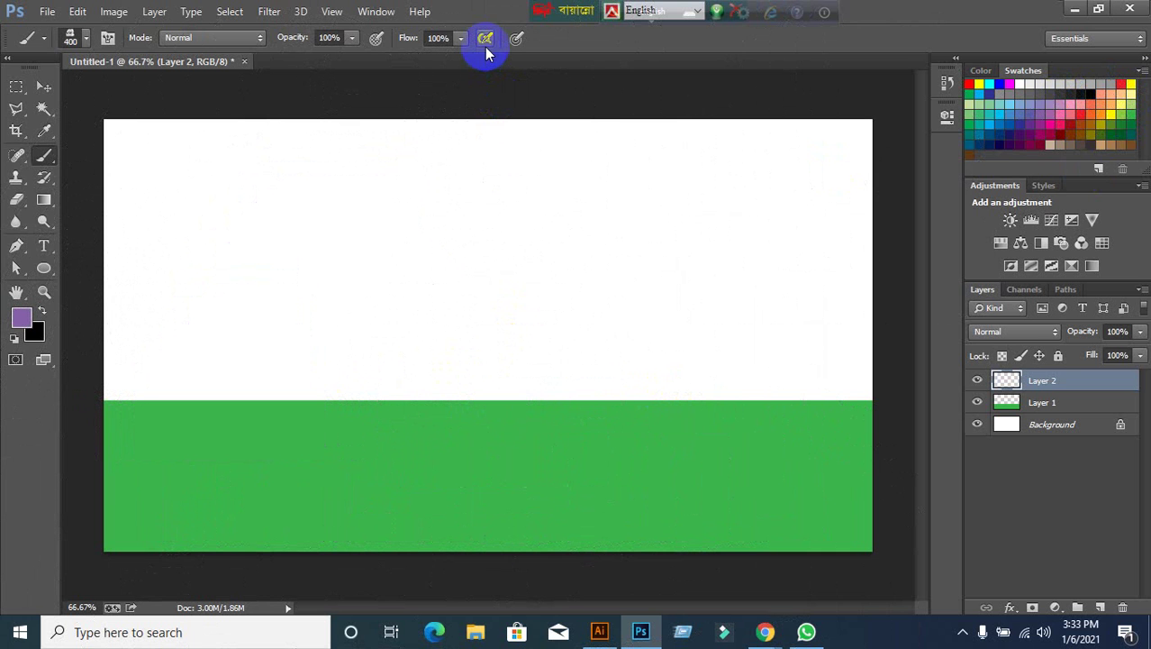
pyautogui.click(484, 40)
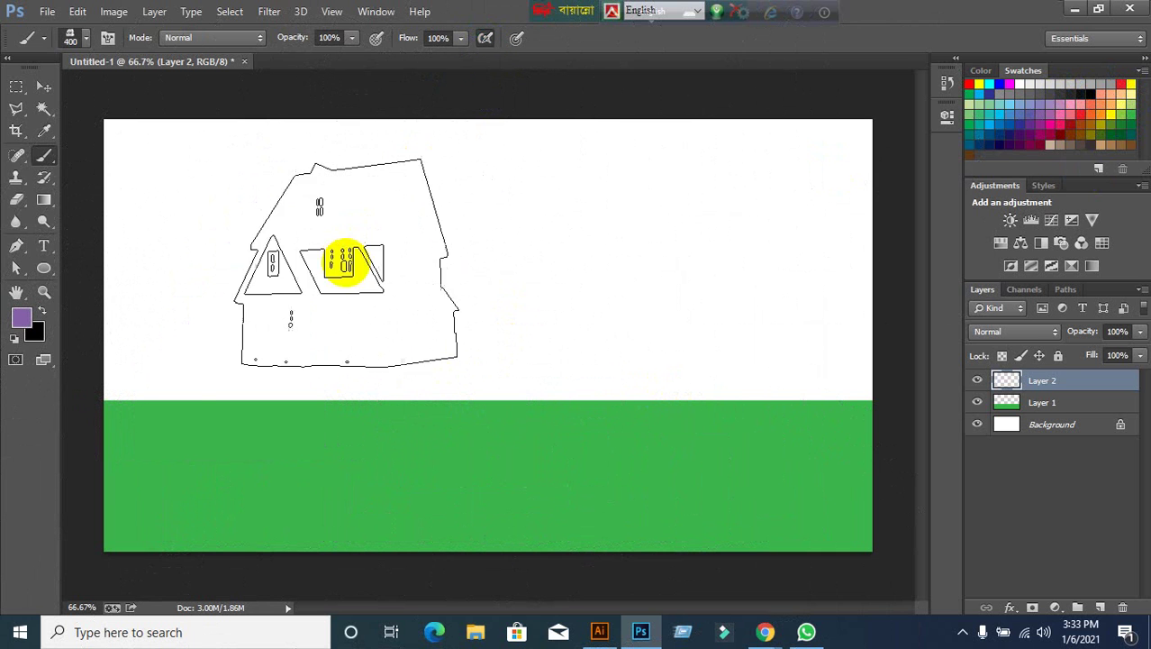
# Reduce the house brush to 250 px and try a purple stamp across the horizon near the canvas's left side.
pyautogui.press('[')
pyautogui.press('[')
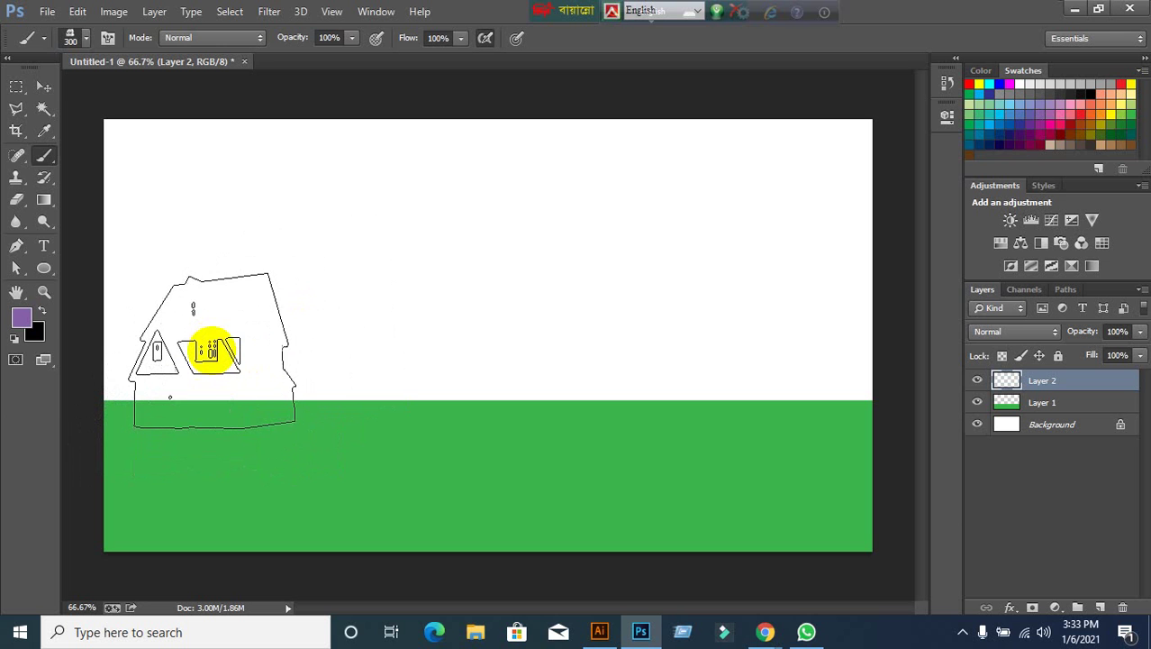
pyautogui.press('[')
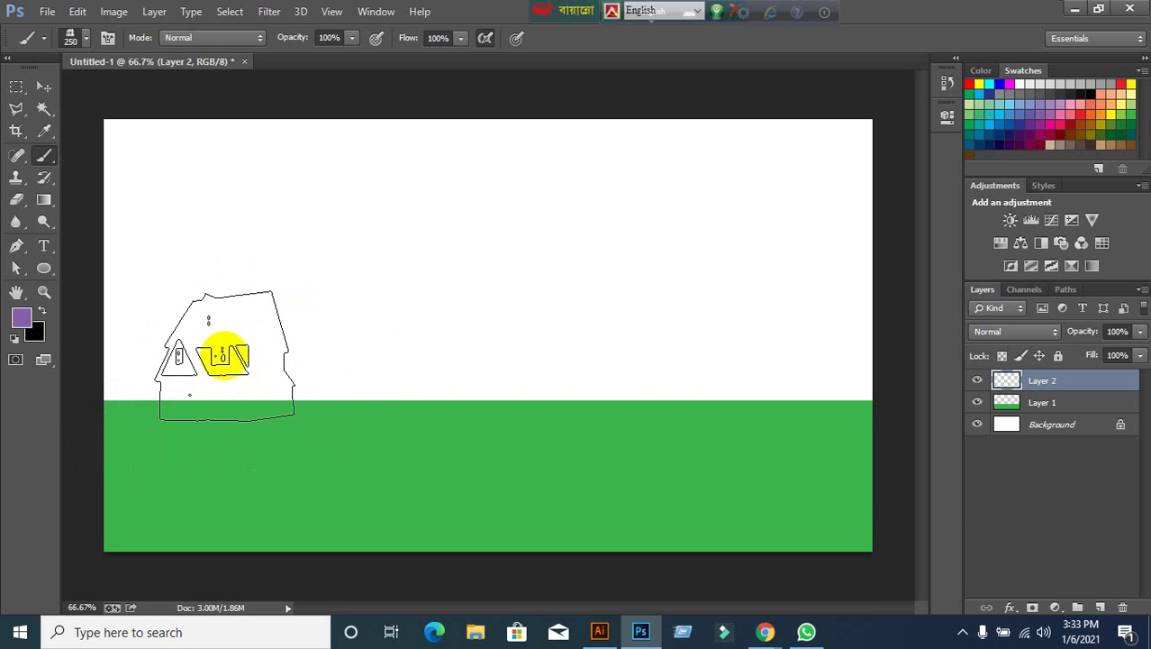
pyautogui.click(225, 356)
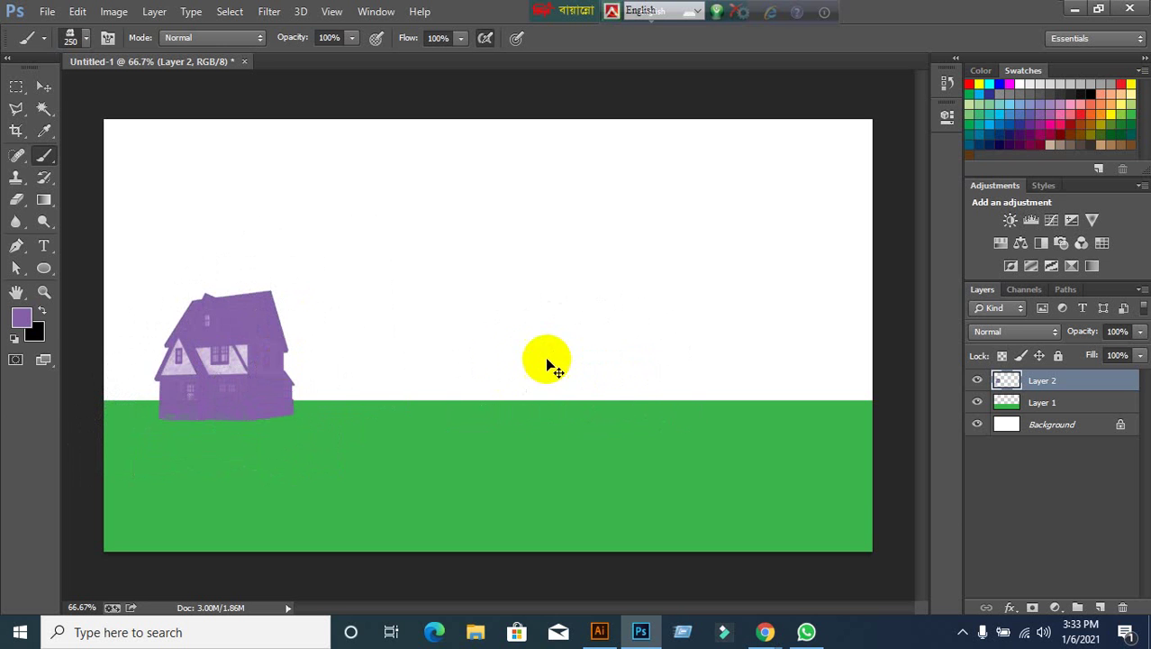
# Try the purple house stamp at several slightly different positions and densities around the left part of the horizon, undoing each attempt.
pyautogui.hotkey('ctrl', 'z')
pyautogui.click(243, 352)
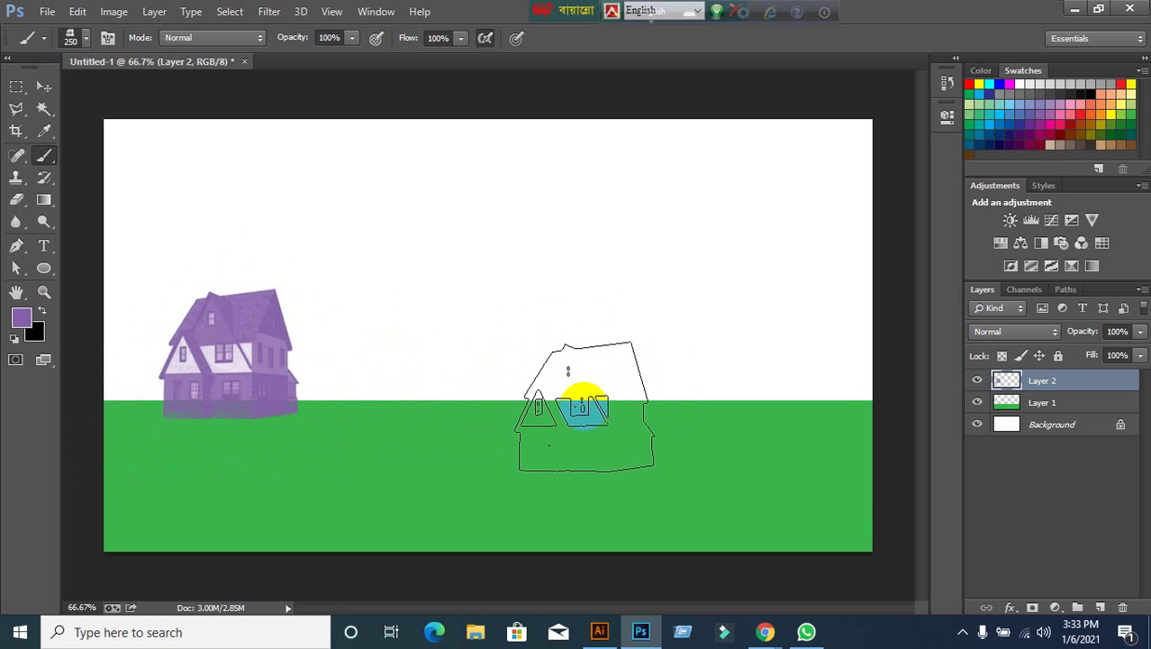
pyautogui.hotkey('ctrl', 'z')
pyautogui.click(239, 364)
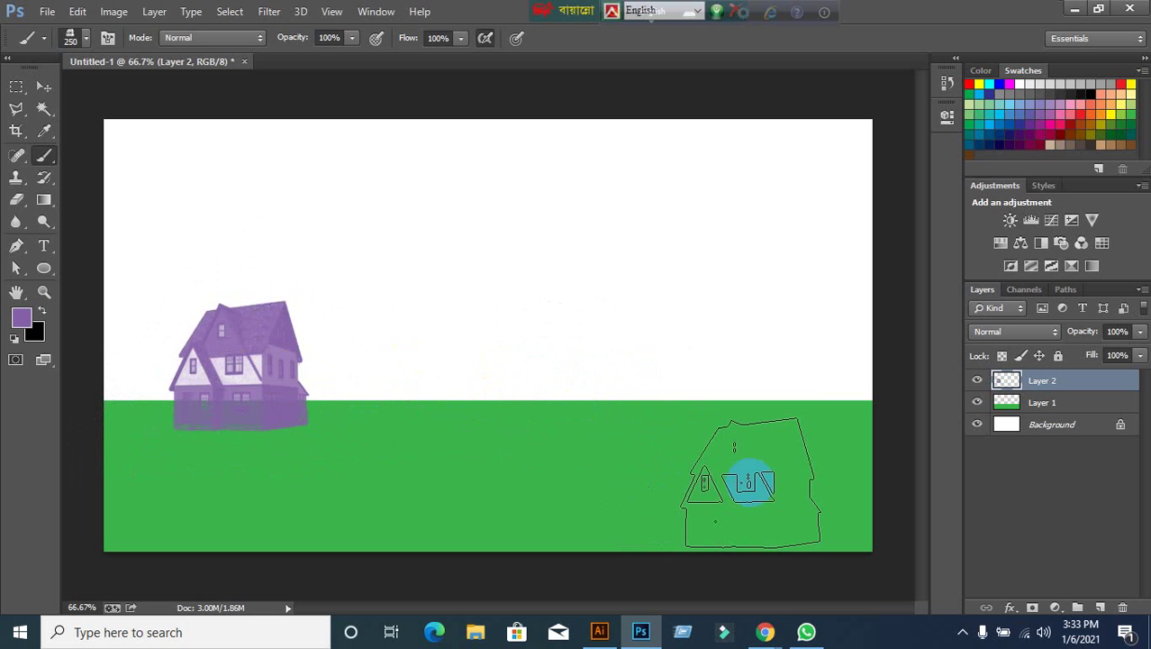
pyautogui.hotkey('ctrl', 'z')
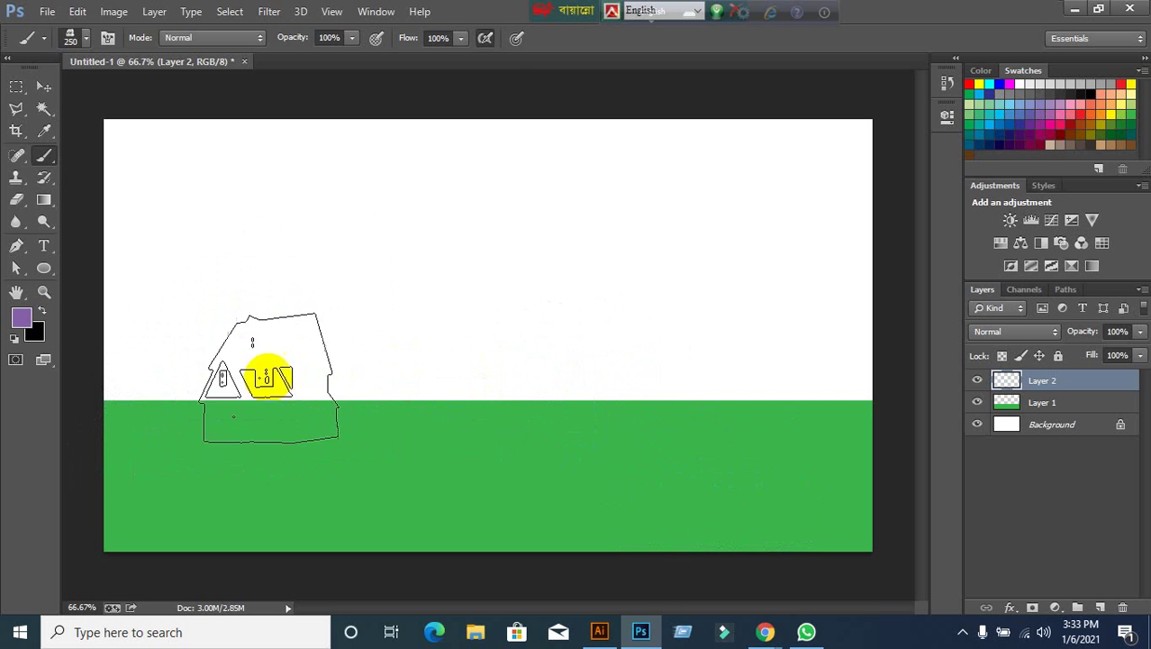
pyautogui.click(488, 40)
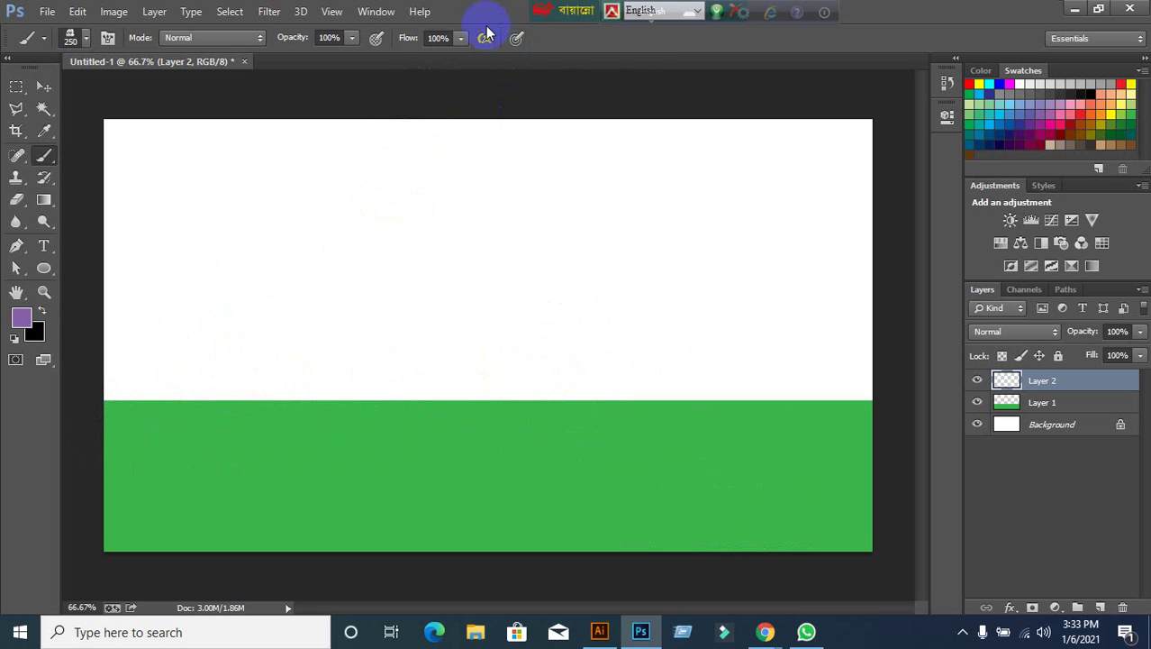
pyautogui.click(230, 347)
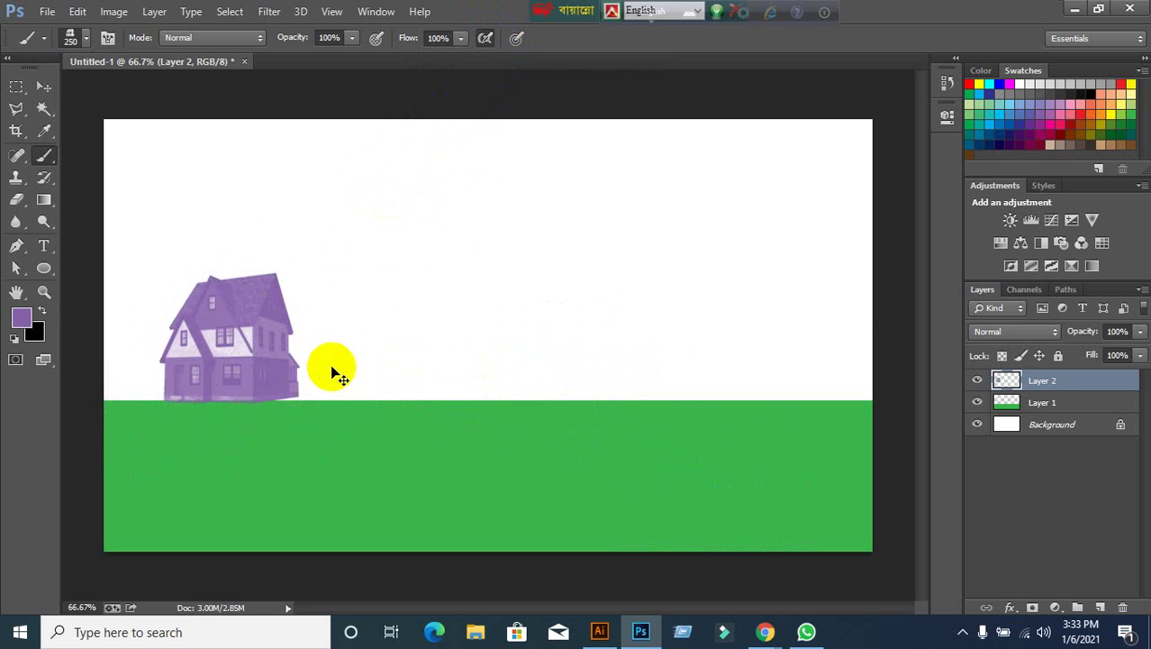
pyautogui.hotkey('ctrl', 'z')
pyautogui.click(228, 364)
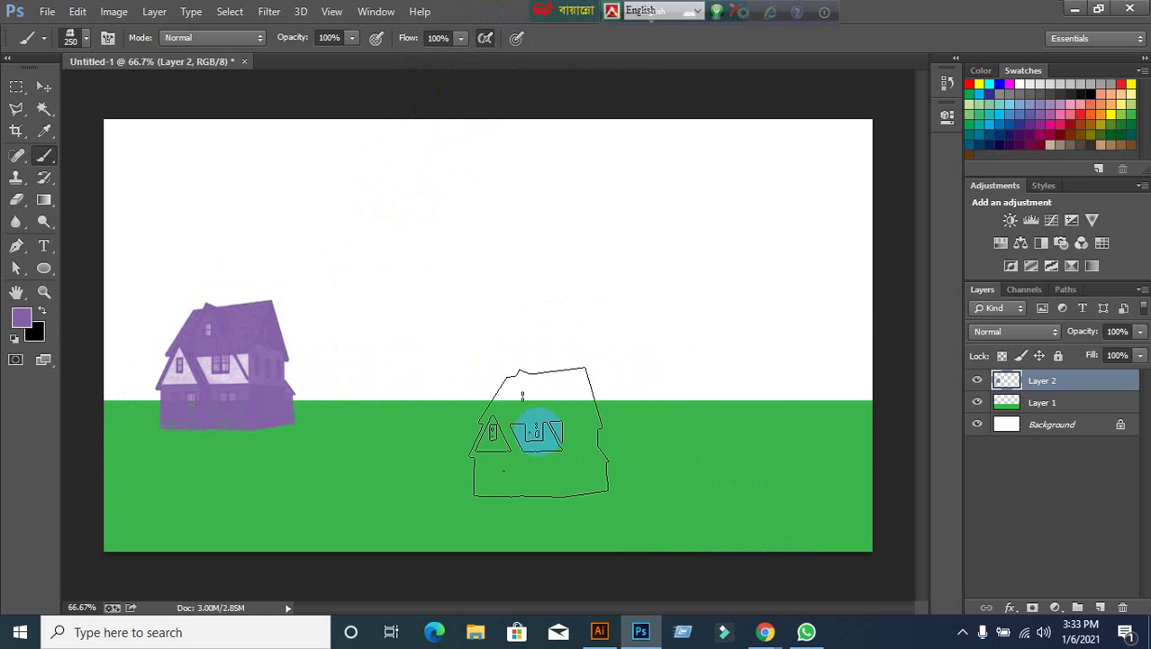
pyautogui.hotkey('ctrl', 'z')
# Stamp the purple house on Layer 2 near the left edge, with its base just below the horizon.
pyautogui.click(225, 358)
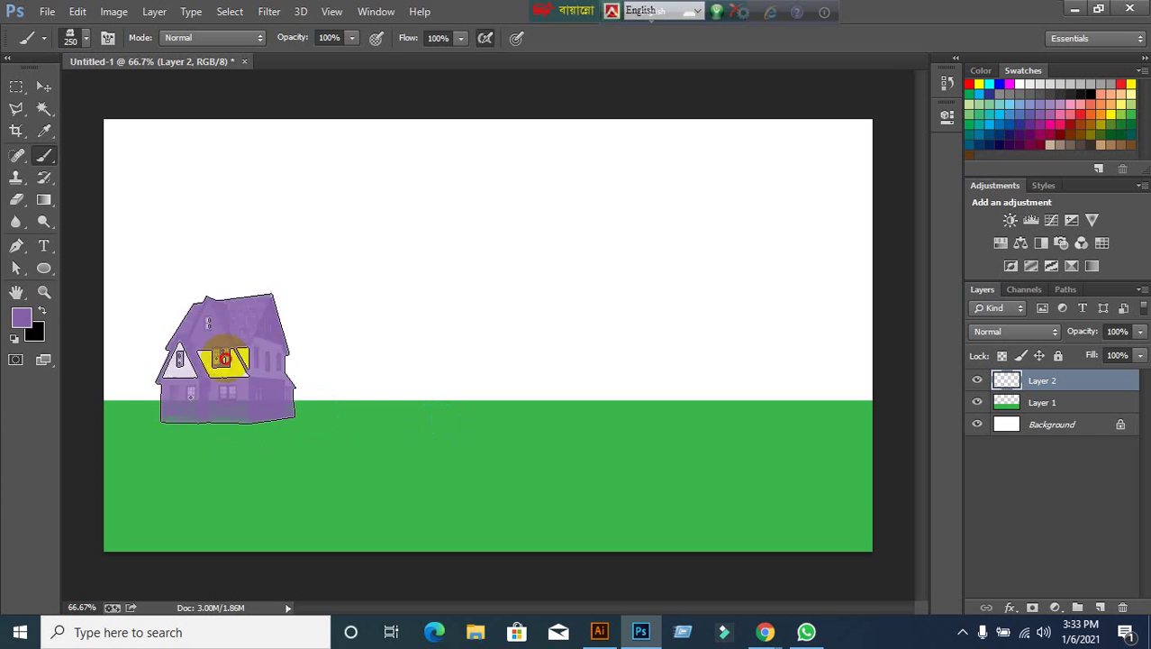
pyautogui.hotkey('ctrl', 'z')
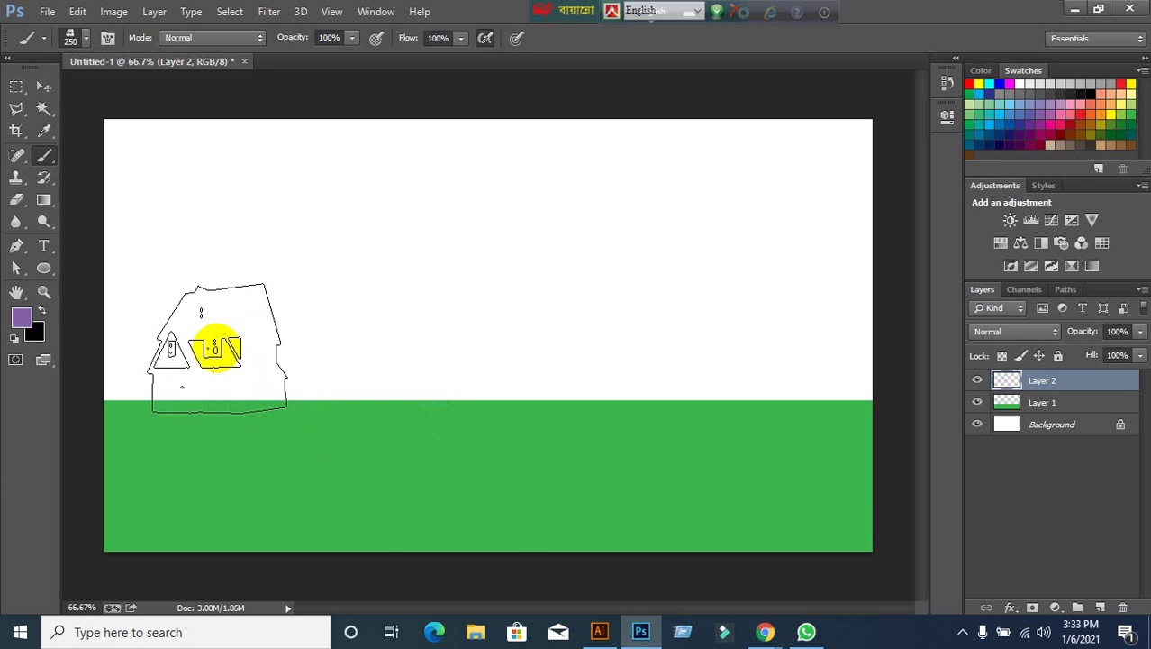
pyautogui.click(222, 340)
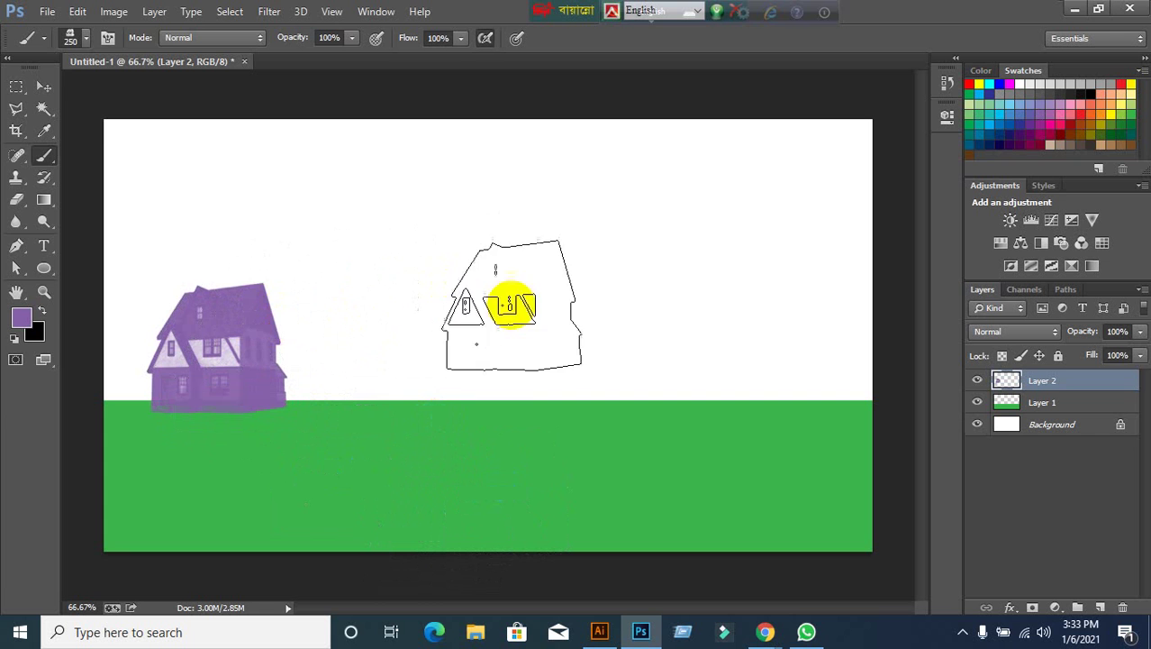
# Choose the gabled house brush with two chimneys and scale it down to 250 px.
pyautogui.click(80, 40)
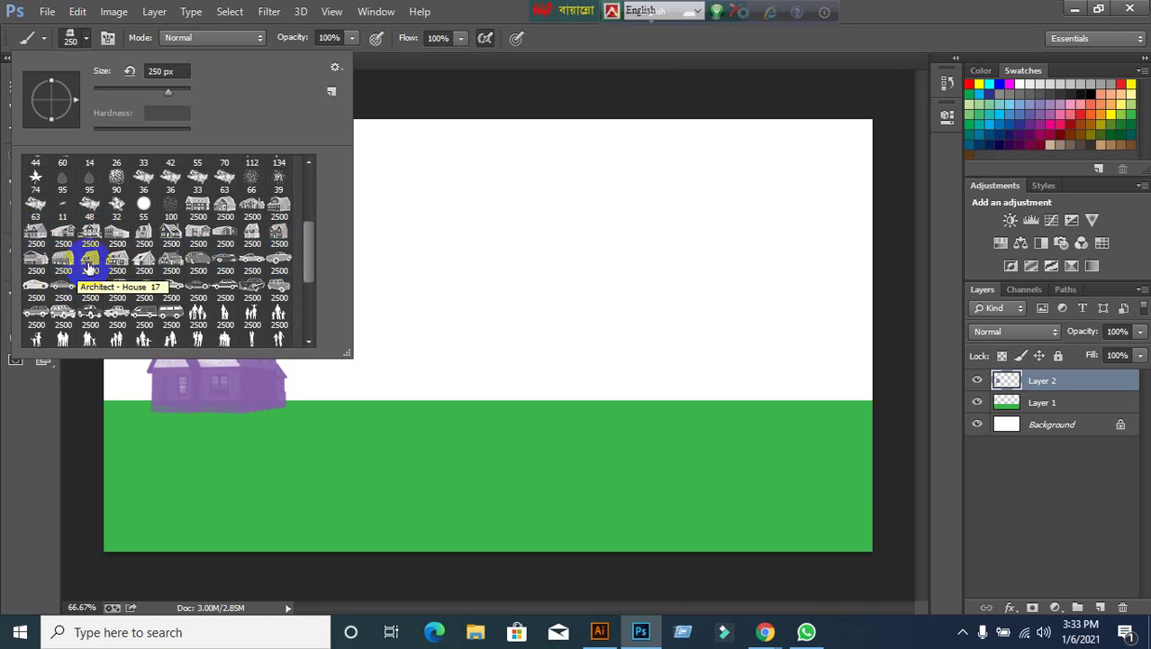
pyautogui.click(144, 258)
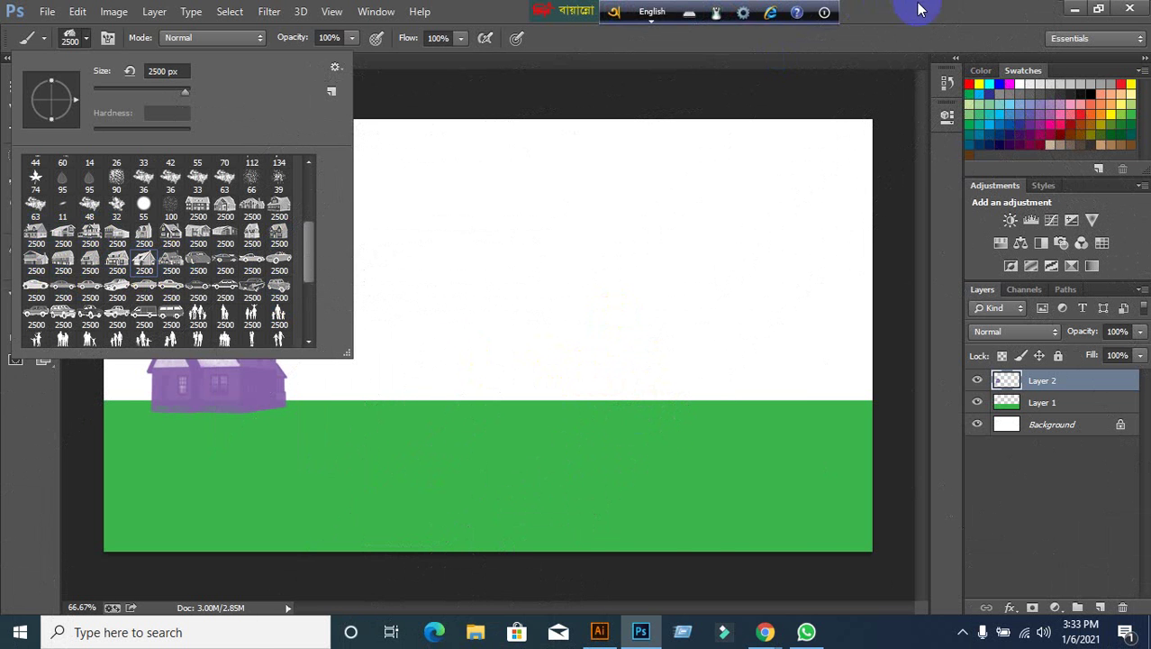
pyautogui.press('Escape')
pyautogui.press('[')
pyautogui.press('[')
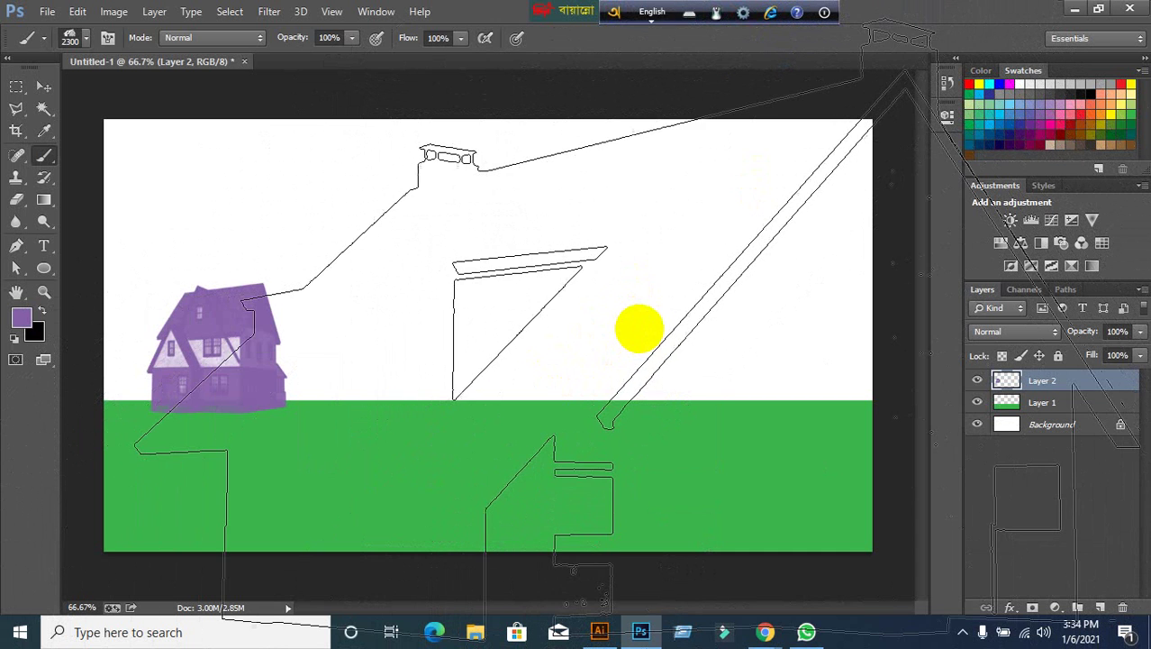
pyautogui.press('[')
pyautogui.press('[')
pyautogui.press('[')
pyautogui.press('[')
pyautogui.press('[')
pyautogui.press('[')
pyautogui.press('[')
pyautogui.press('[')
pyautogui.press('[')
pyautogui.press('[')
pyautogui.press('[')
pyautogui.press('[')
pyautogui.press('[')
pyautogui.press('[')
pyautogui.press('[')
pyautogui.press('[')
pyautogui.press('[')
pyautogui.press('[')
pyautogui.press('[')
pyautogui.press('[')
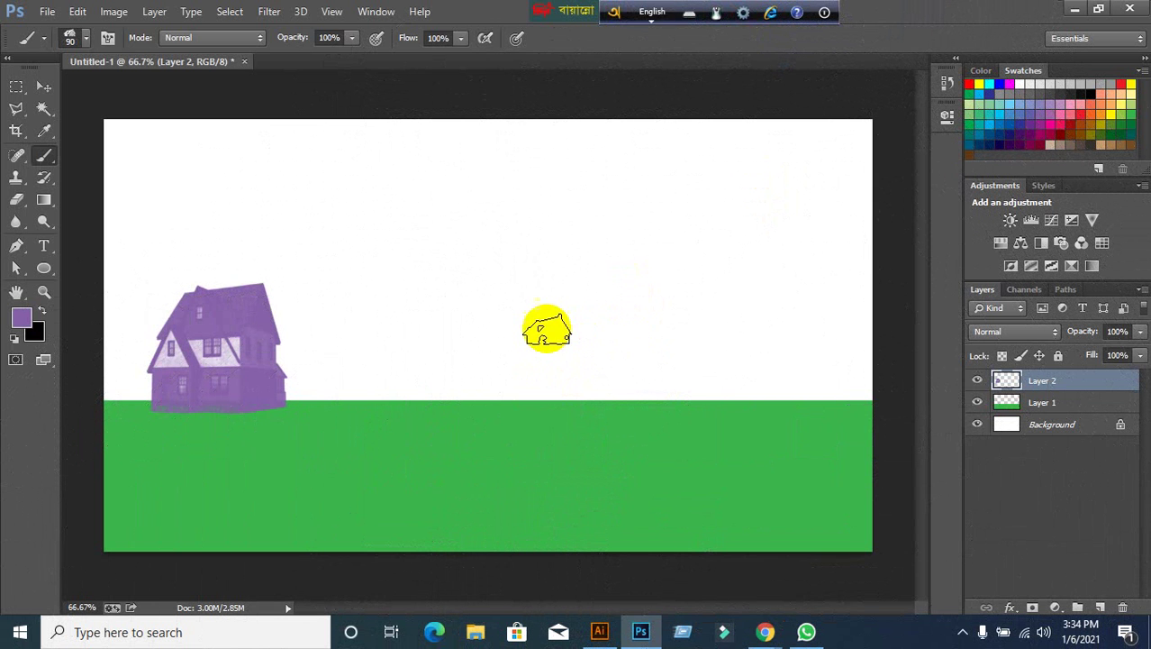
pyautogui.press(']')
pyautogui.press(']')
pyautogui.press(']')
pyautogui.press(']')
pyautogui.press(']')
pyautogui.press(']')
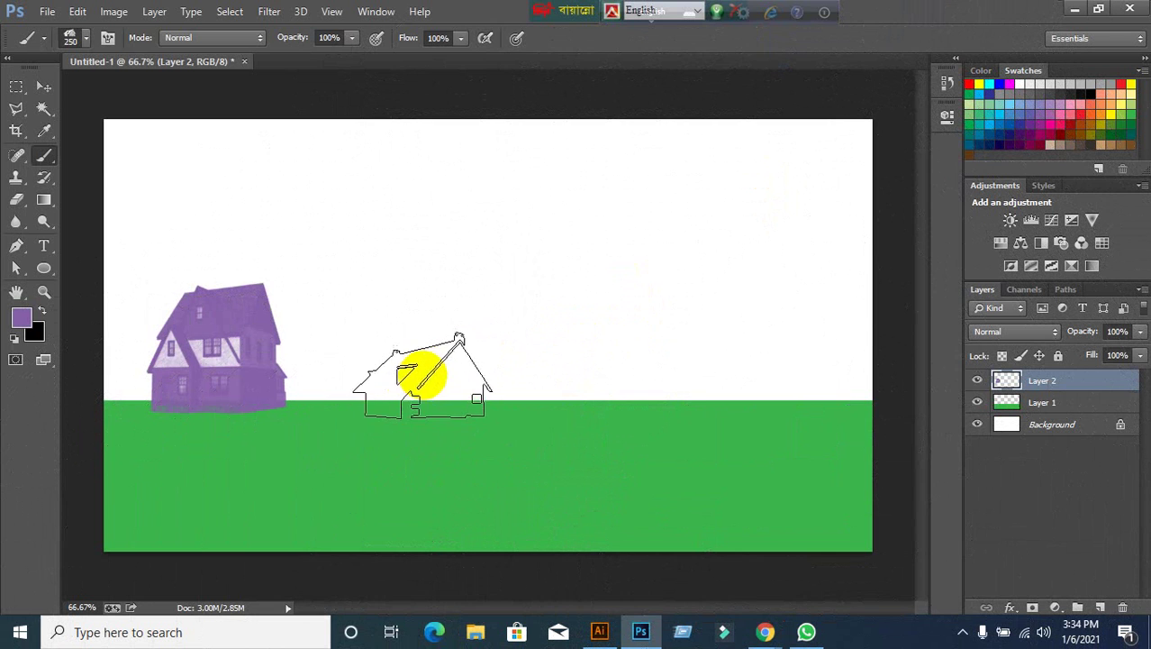
# Test the gabled house stamp beside the purple house, undo it, and enlarge the brush to 400 px.
pyautogui.click(422, 375)
pyautogui.hotkey('ctrl', 'z')
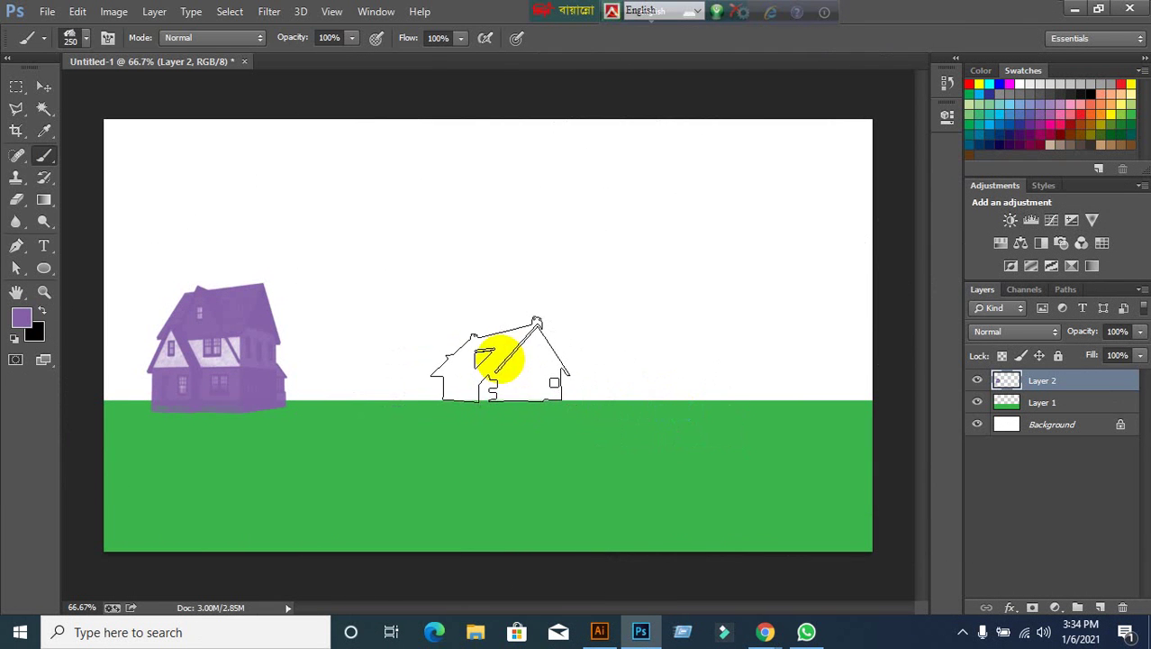
pyautogui.press(']')
pyautogui.press(']')
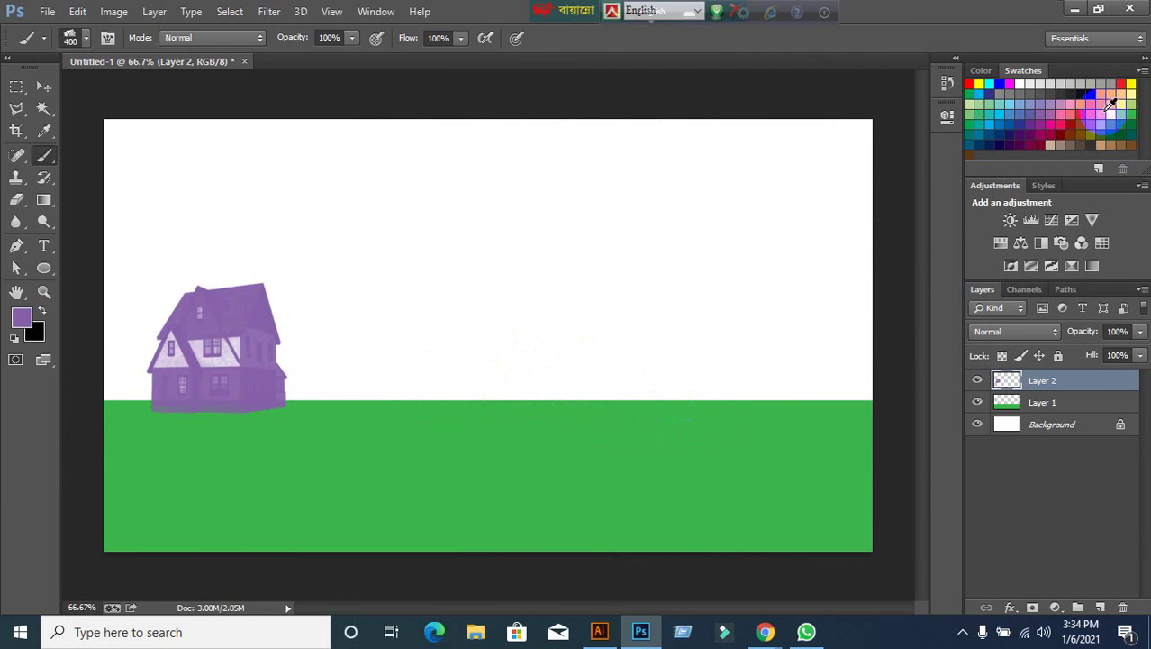
# Try the gabled house in light orange at 400 px on the middle of the horizon, then undo it.
pyautogui.click(1103, 105)
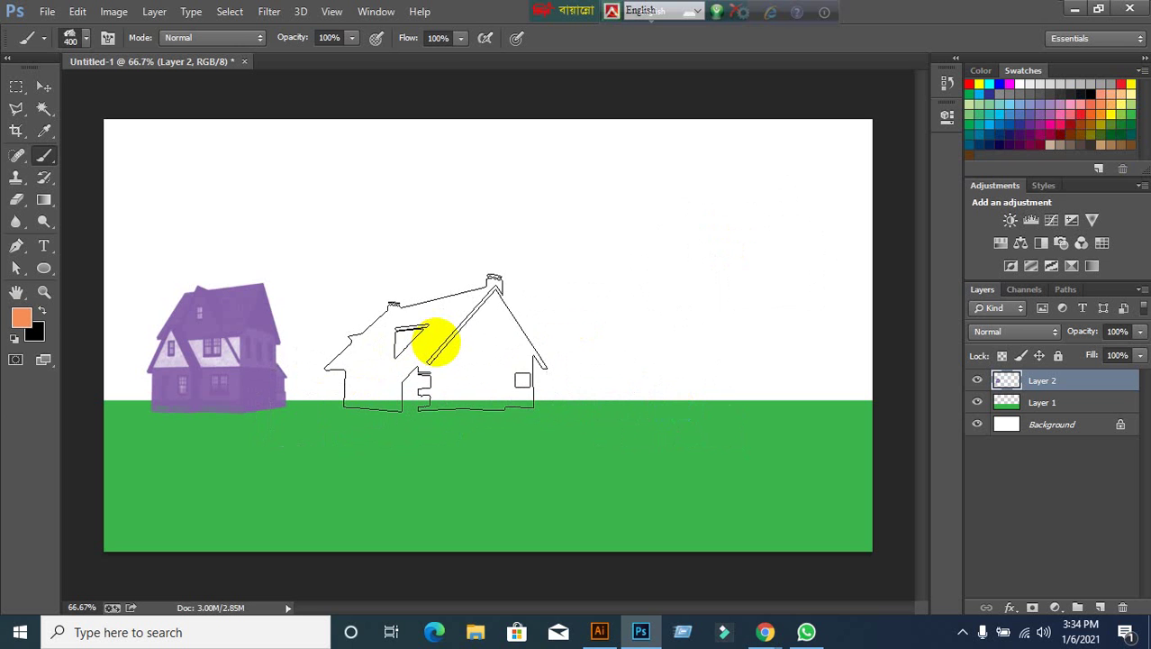
pyautogui.press('[')
pyautogui.press(']')
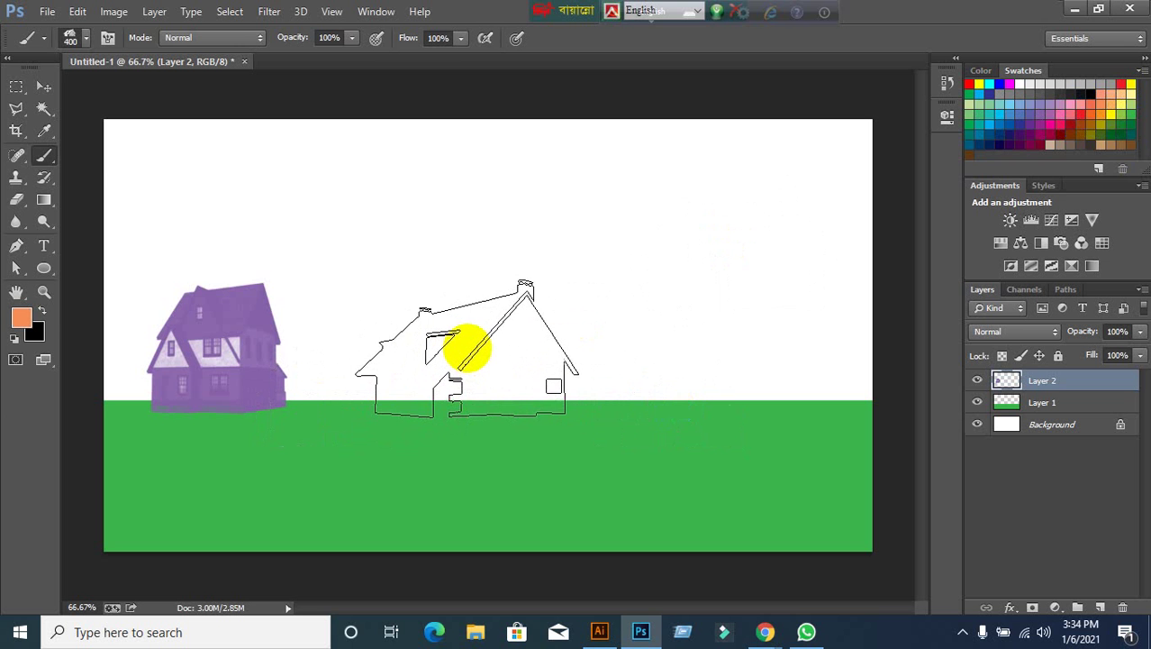
pyautogui.press('[')
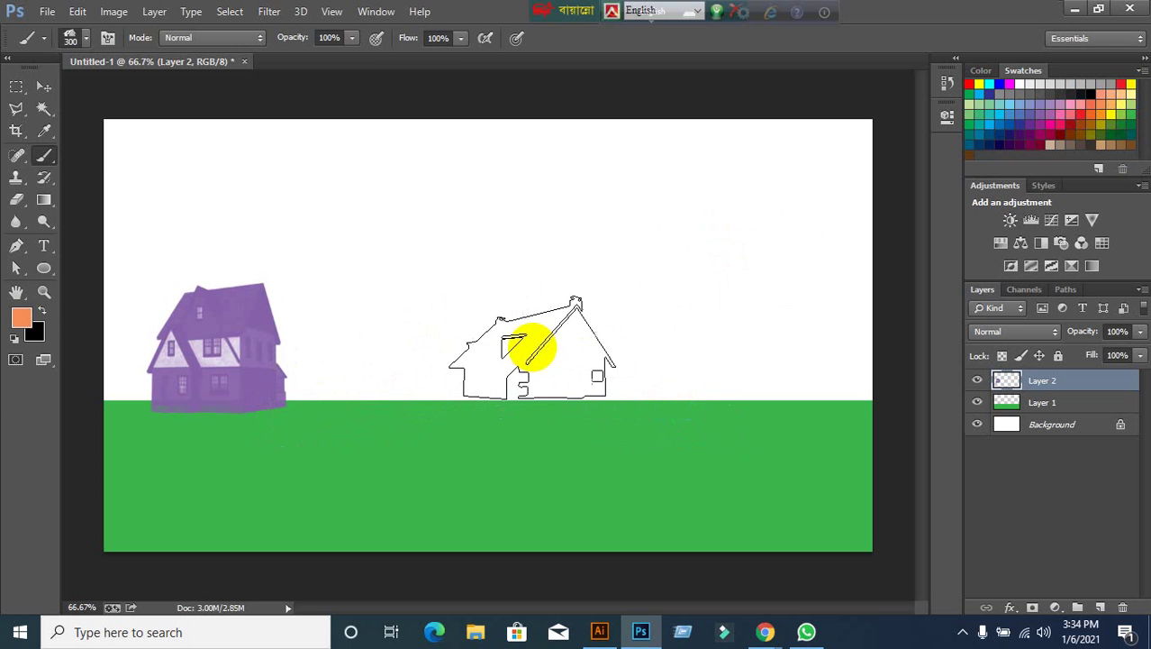
pyautogui.press(']')
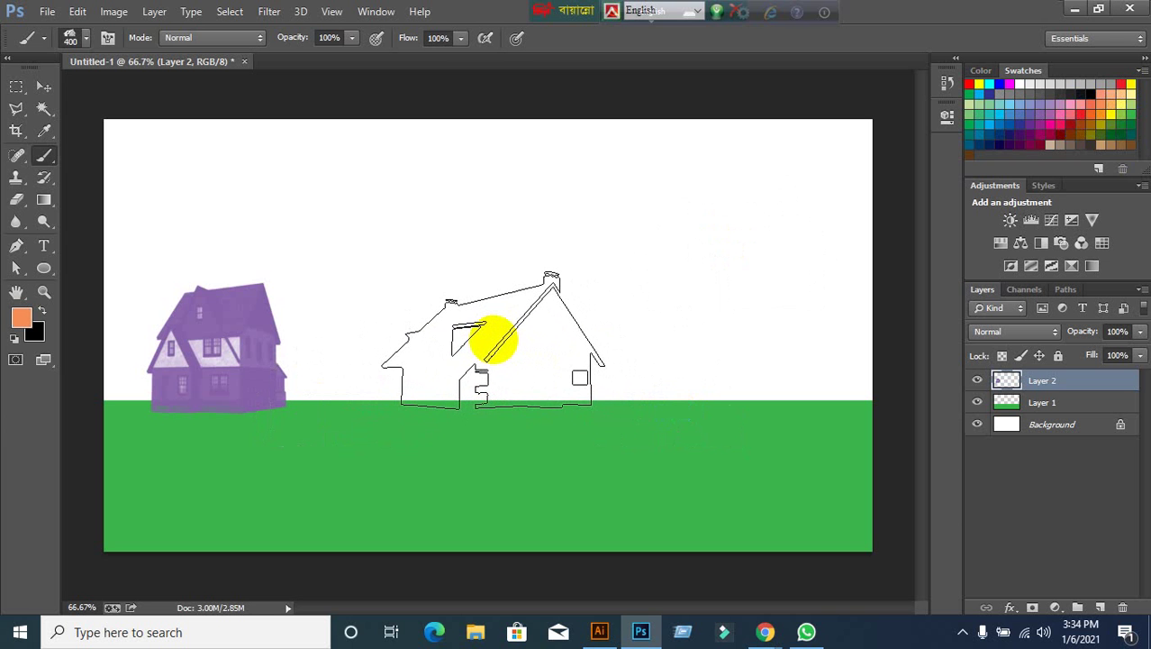
pyautogui.click(493, 339)
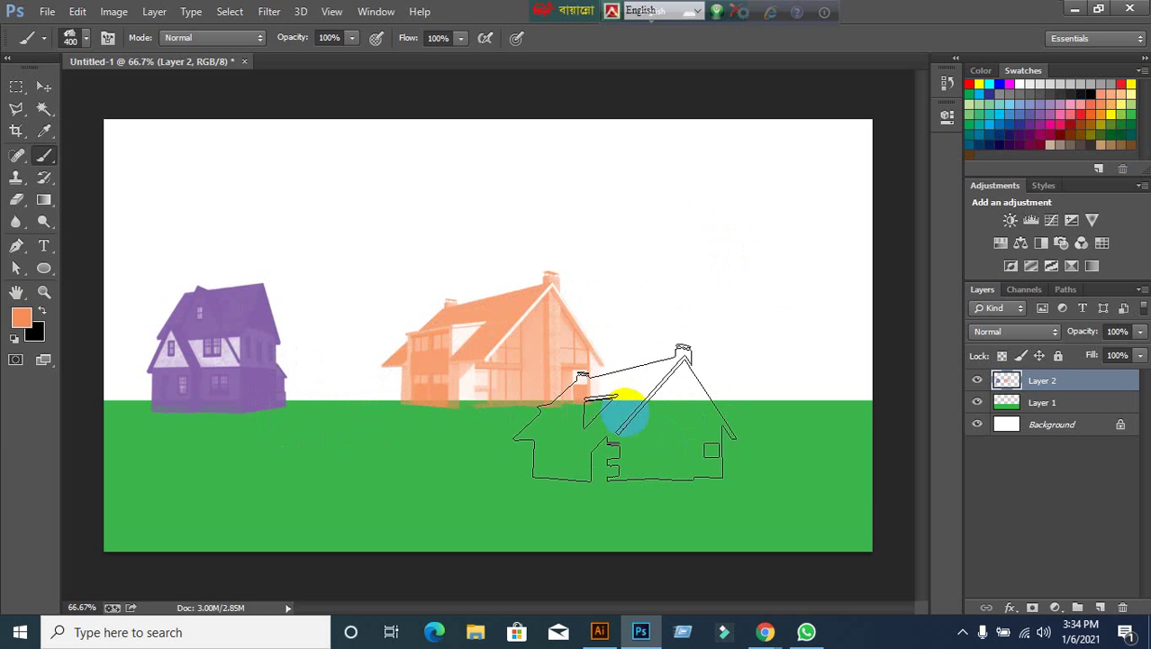
pyautogui.hotkey('ctrl', 'z')
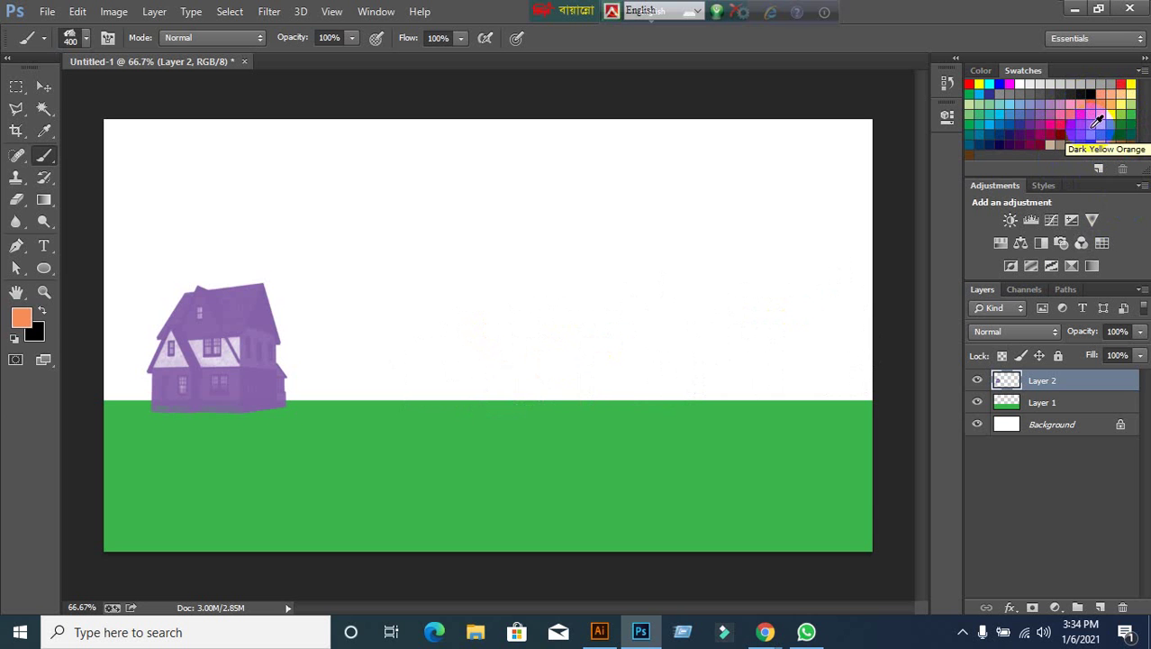
# Set the foreground colour to Dark Yellow Orange and test the gabled house stamp at mid-canvas, undoing the test.
pyautogui.moveTo(1097, 121); pyautogui.dragTo(923, 191)
pyautogui.moveTo(521, 332); pyautogui.dragTo(651, 355)
pyautogui.hotkey('ctrl', 'z')
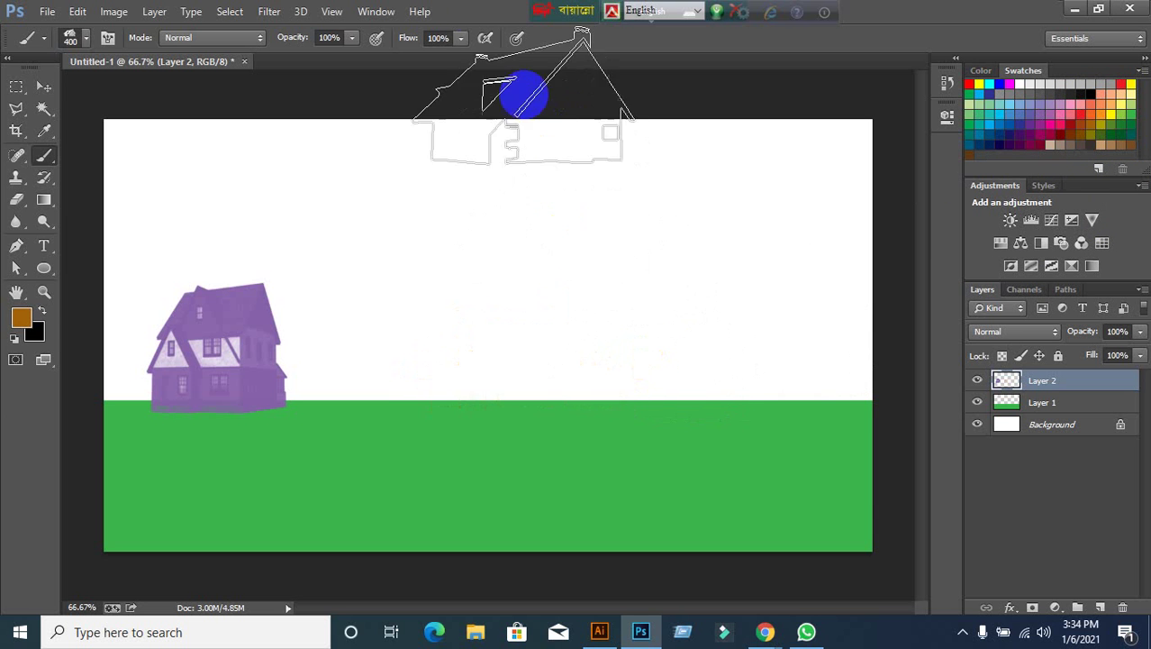
# Enable airbrush-style build-up for the Brush tool and keep the gabled house brush at 400 px.
pyautogui.click(484, 37)
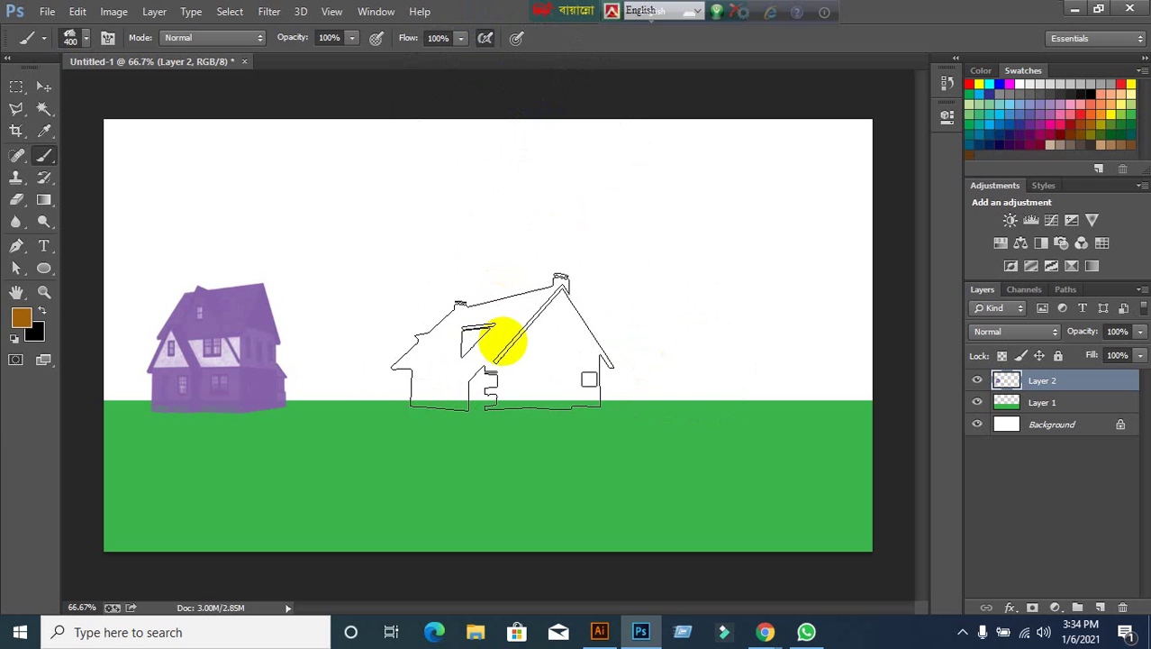
pyautogui.press('l')
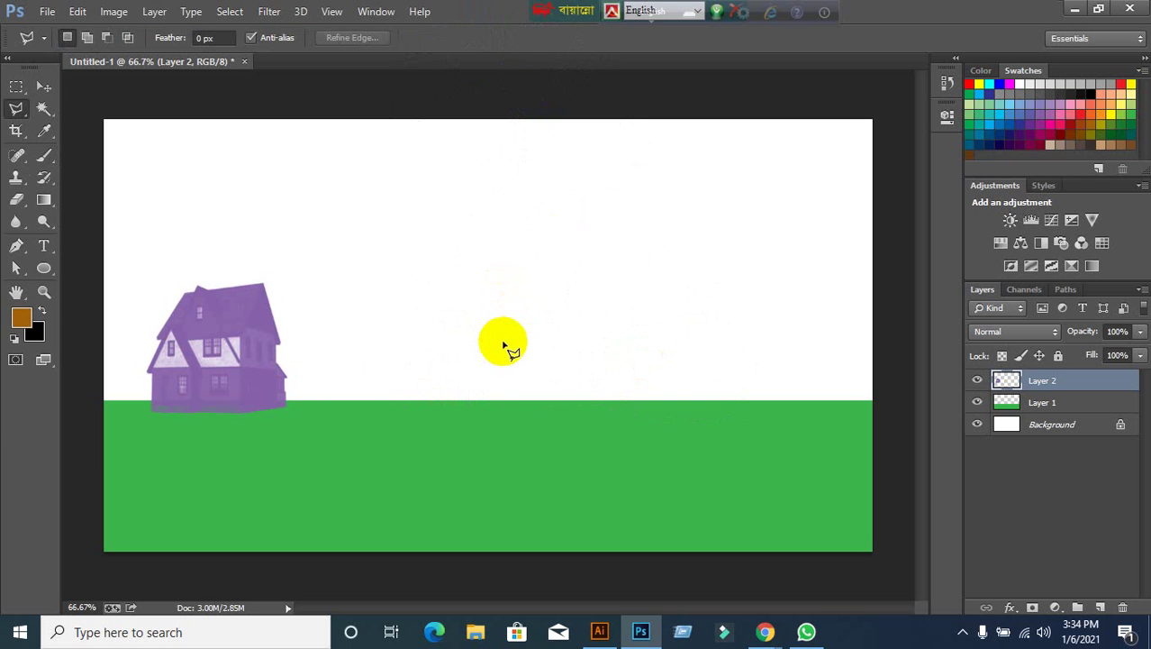
pyautogui.click(44, 155)
pyautogui.press(']')
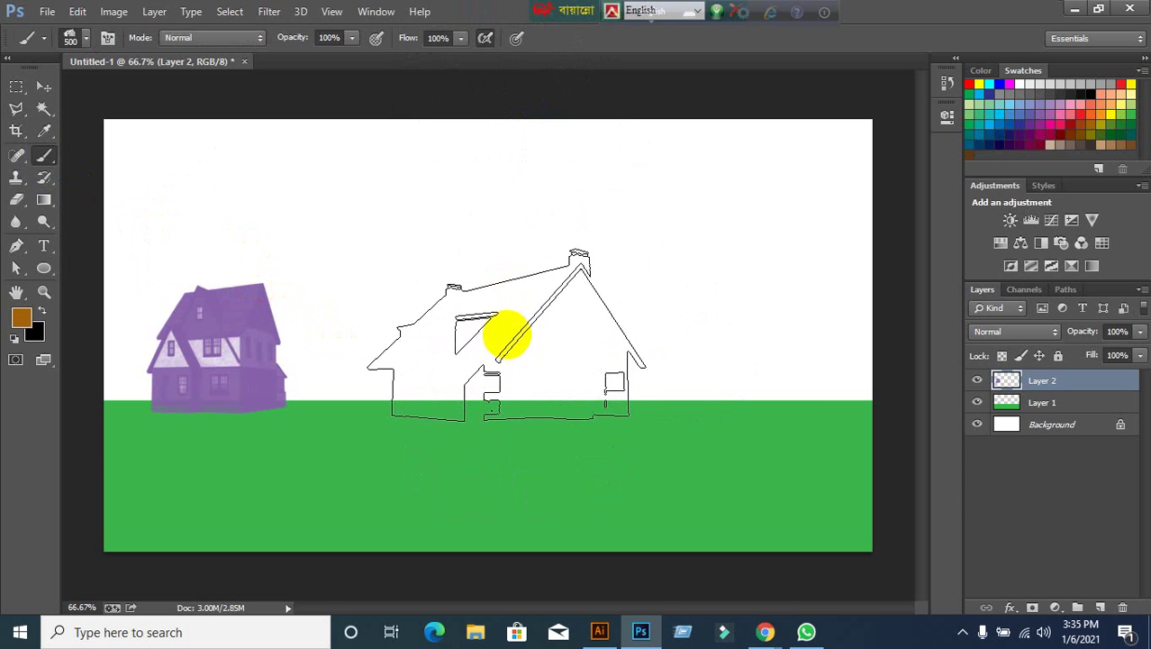
pyautogui.press('[')
# Try the brown gabled house stamp at two positions on the middle of the horizon, undoing both.
pyautogui.click(497, 336)
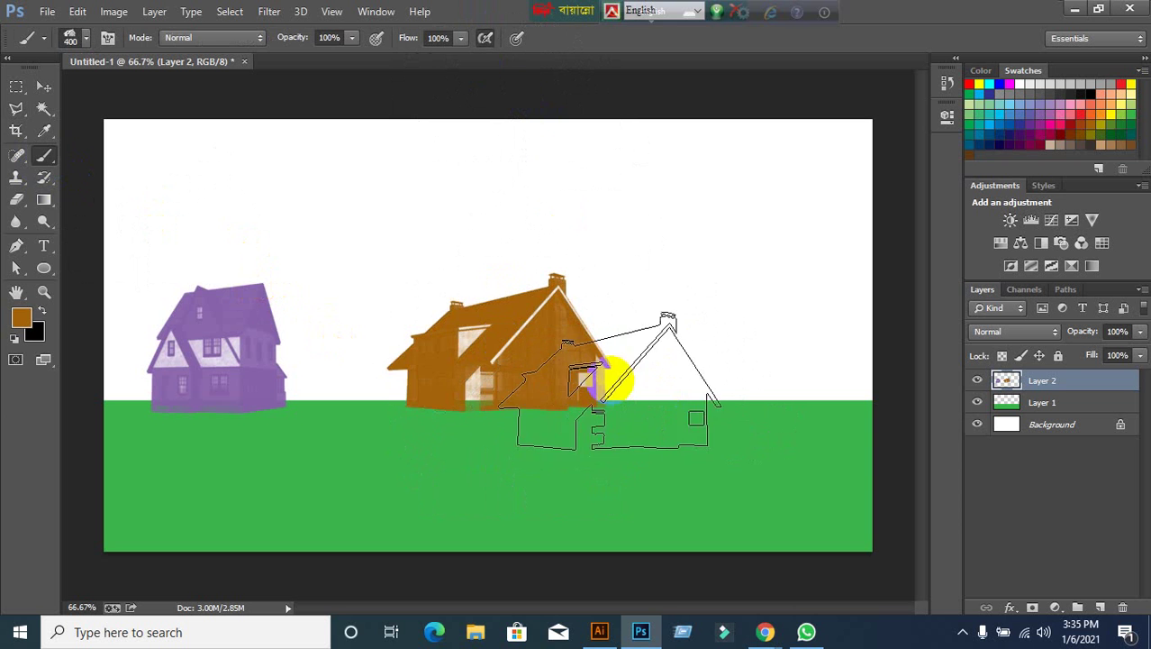
pyautogui.hotkey('ctrl', 'z')
pyautogui.click(518, 342)
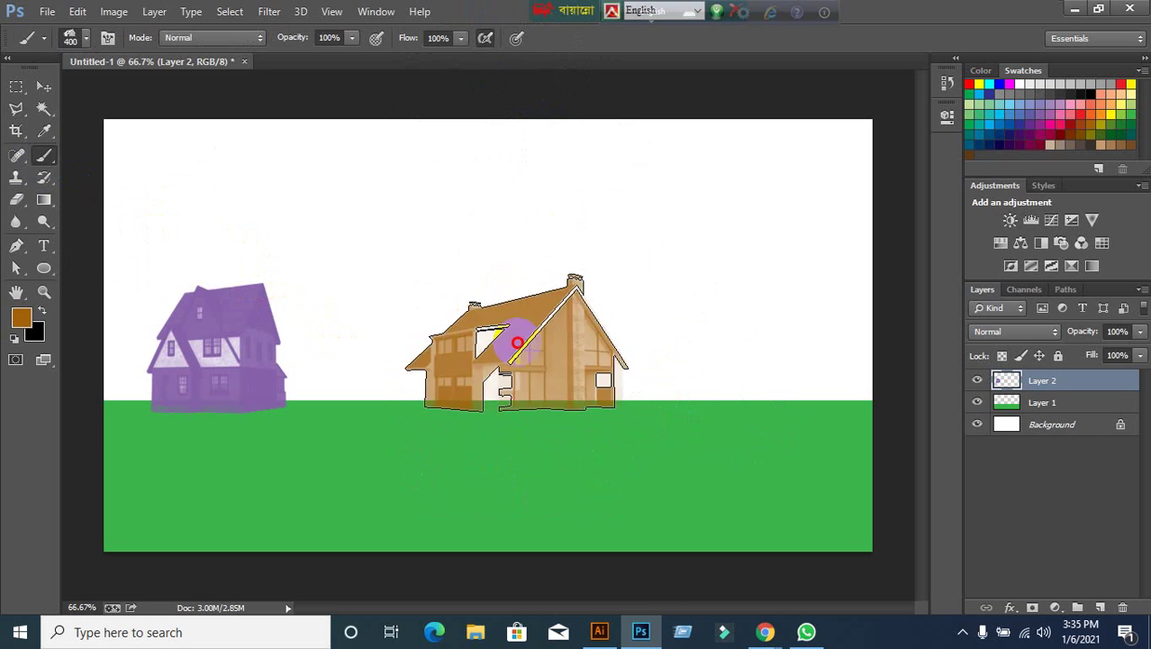
pyautogui.hotkey('ctrl', 'z')
# Stamp the brown gabled house at mid-canvas with its base on the horizon, replacing the lower-placed attempt.
pyautogui.click(516, 347)
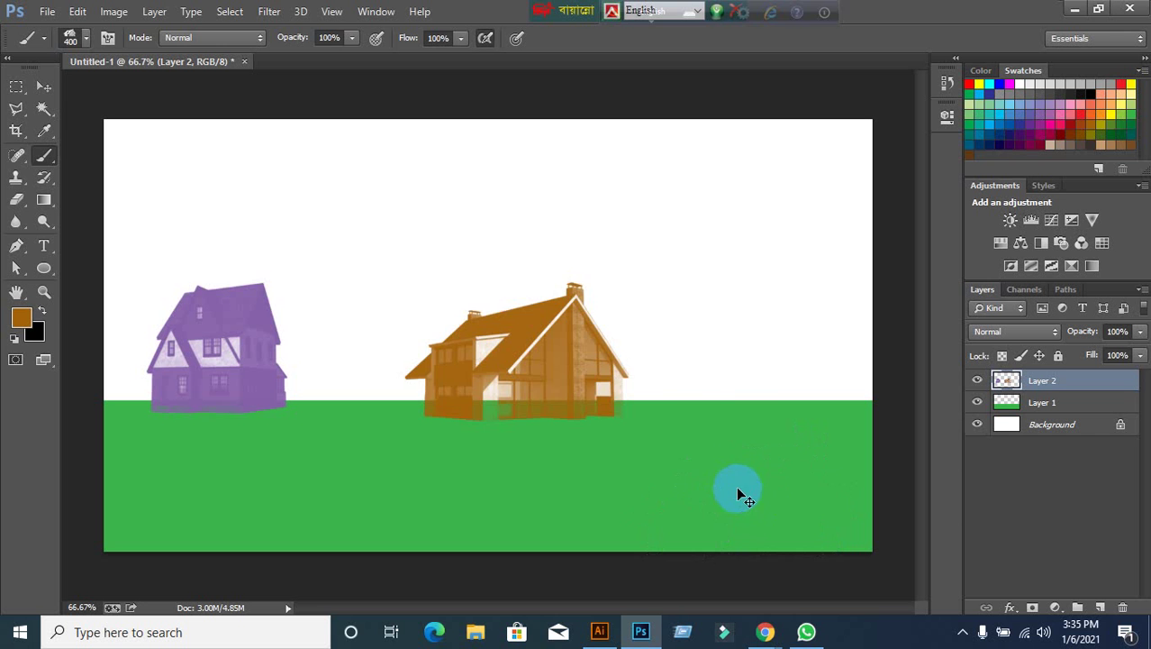
pyautogui.hotkey('ctrl', 'z')
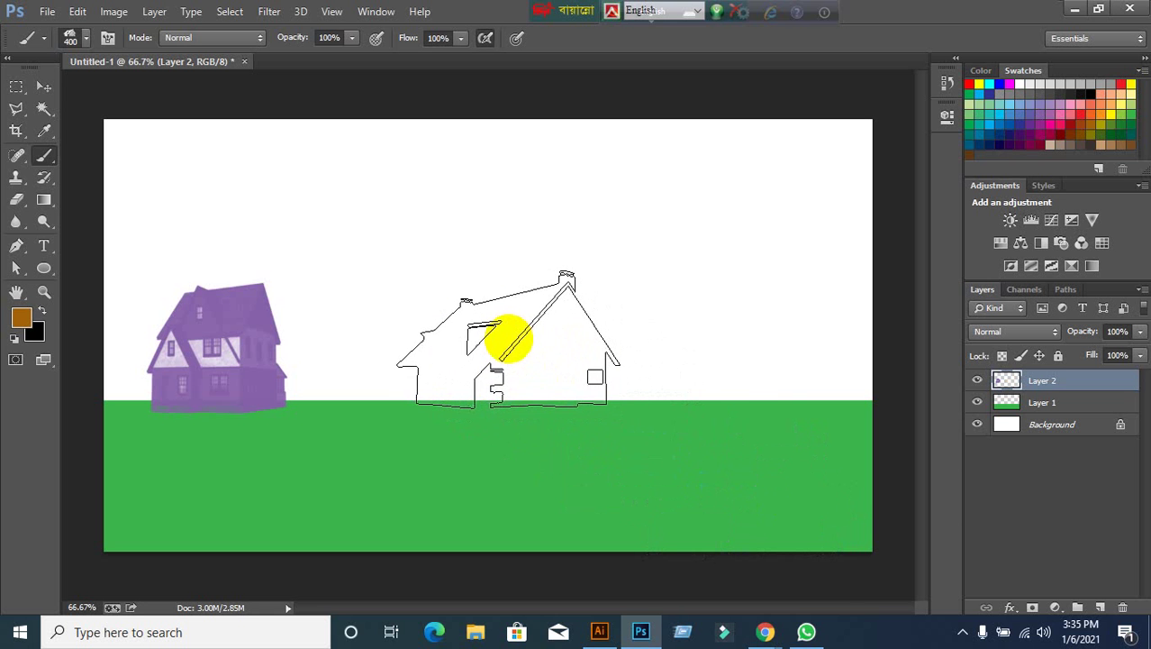
pyautogui.click(508, 338)
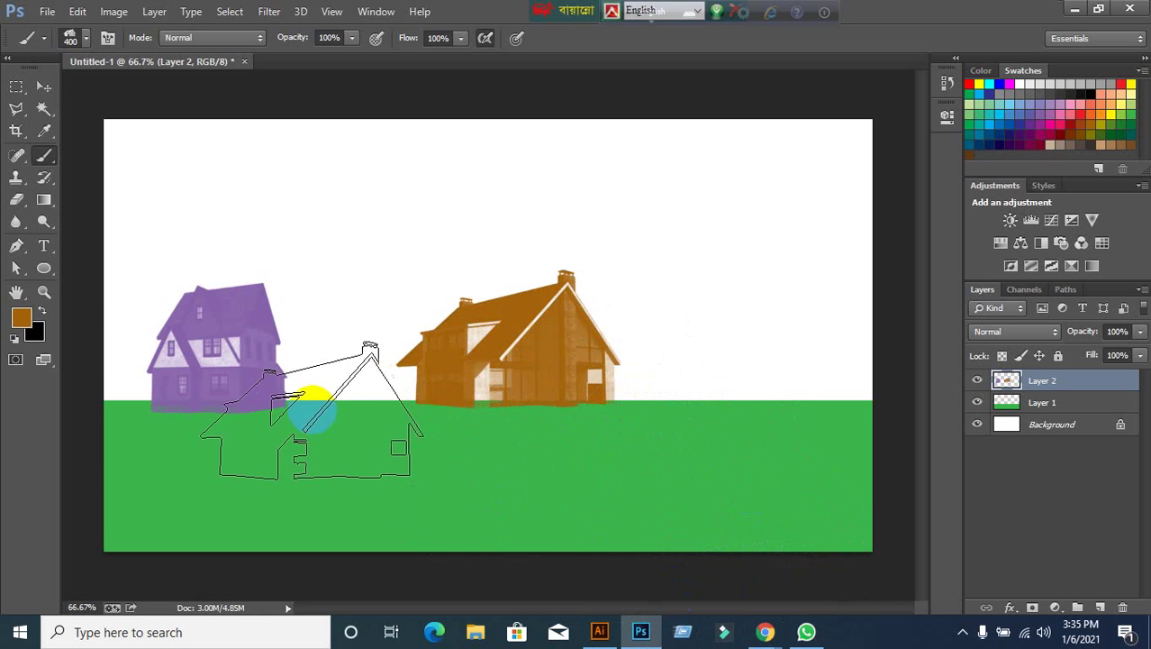
# Choose the house brush with two dormer windows and a chimney for the Brush tool.
pyautogui.click(79, 39)
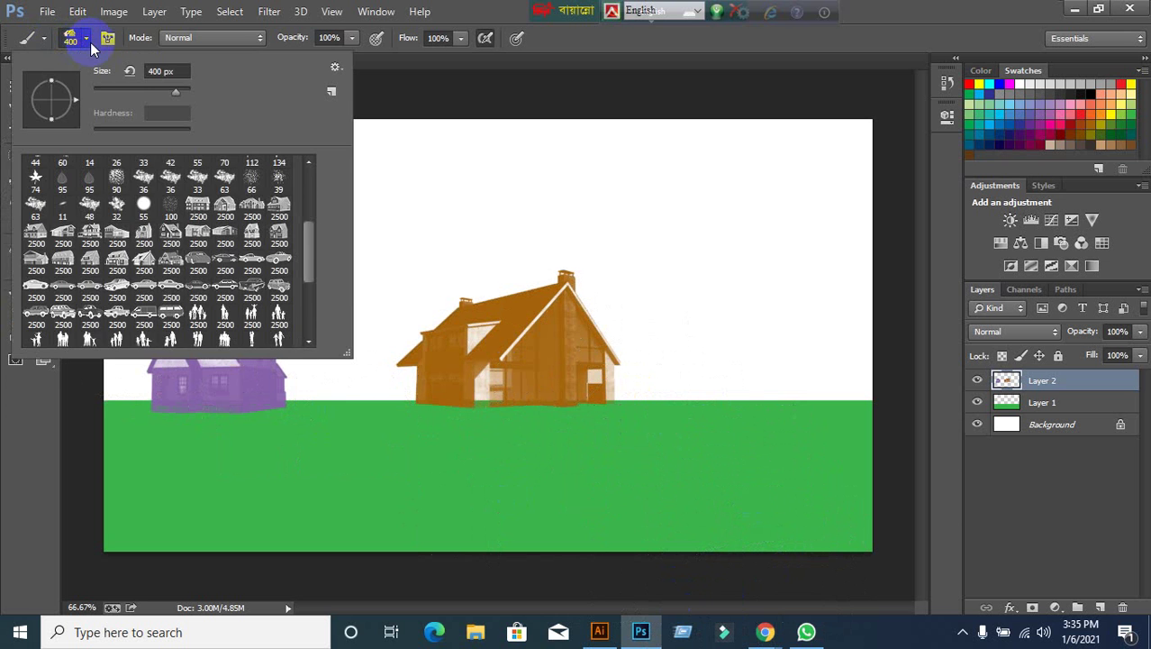
pyautogui.click(90, 40)
pyautogui.click(89, 40)
pyautogui.click(238, 299)
pyautogui.click(981, 5)
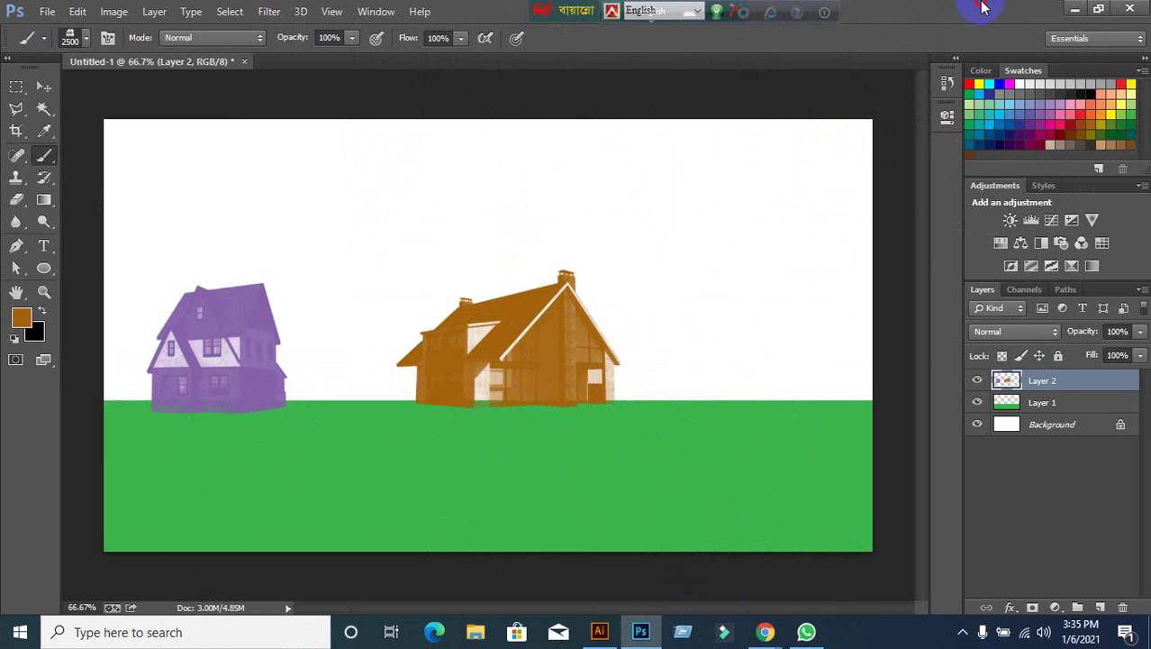
pyautogui.click(87, 38)
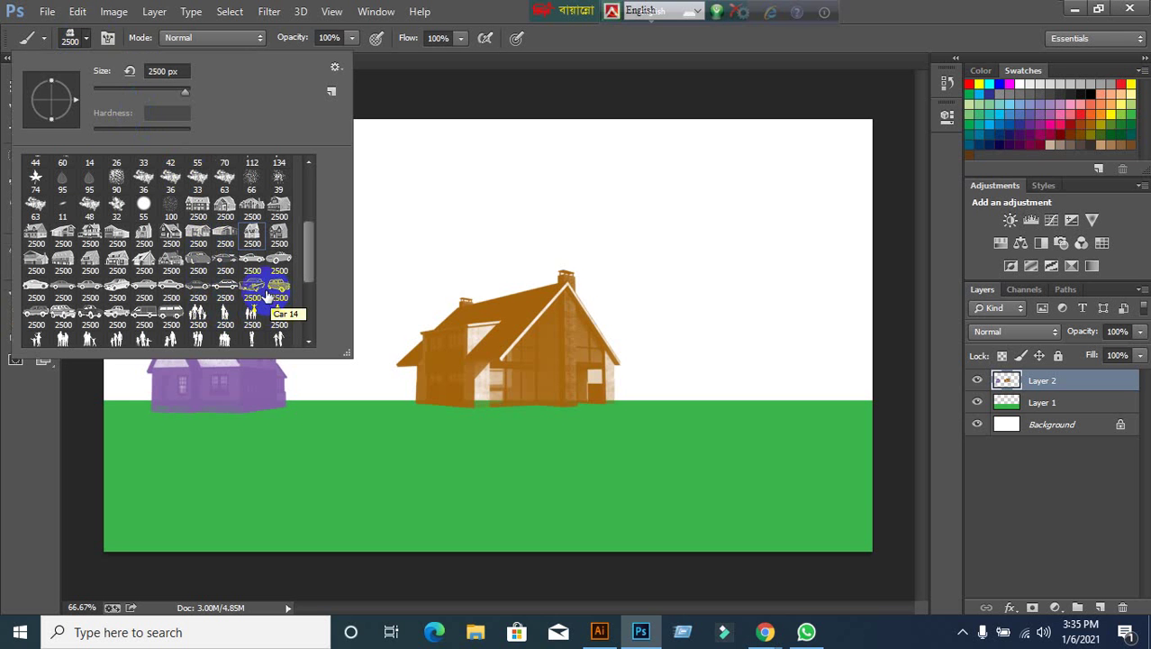
pyautogui.click(154, 236)
pyautogui.click(886, 12)
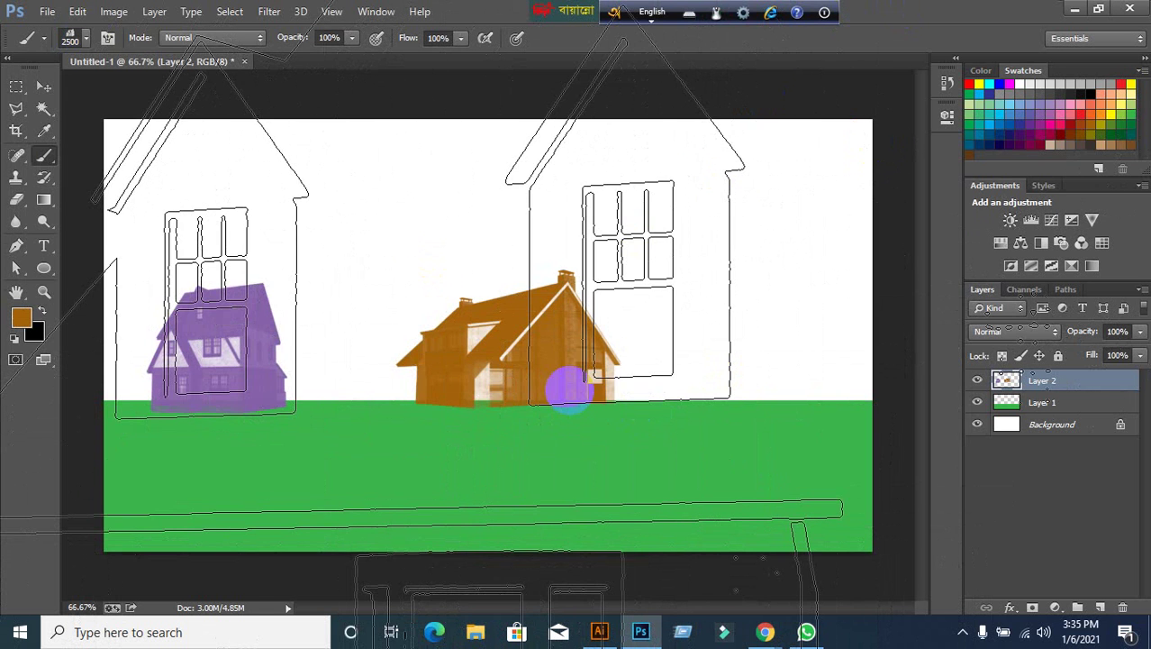
# Reduce the dormered house brush to 250 px.
pyautogui.press('[')
pyautogui.press('[')
pyautogui.press('[')
pyautogui.press('[')
pyautogui.press('[')
pyautogui.press('[')
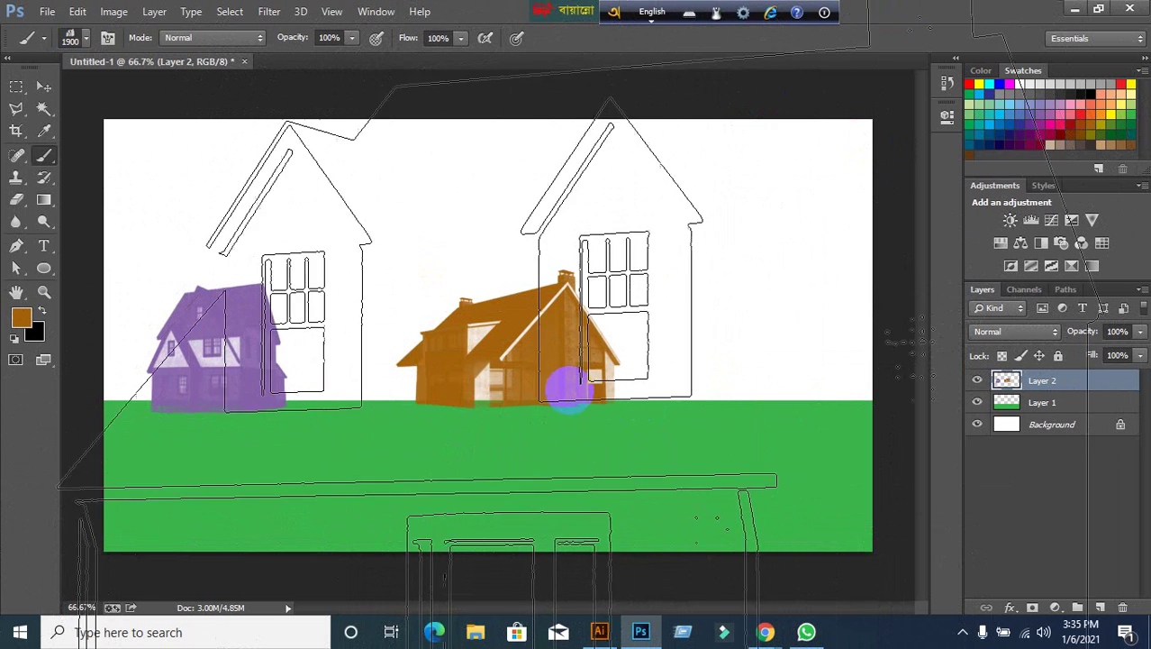
pyautogui.press('[')
pyautogui.press('[')
pyautogui.press('[')
pyautogui.press('[')
pyautogui.press('[')
pyautogui.press('[')
pyautogui.press('[')
pyautogui.press('[')
pyautogui.press('[')
pyautogui.press('[')
pyautogui.press('[')
pyautogui.press('[')
pyautogui.press('[')
pyautogui.press('[')
pyautogui.press('[')
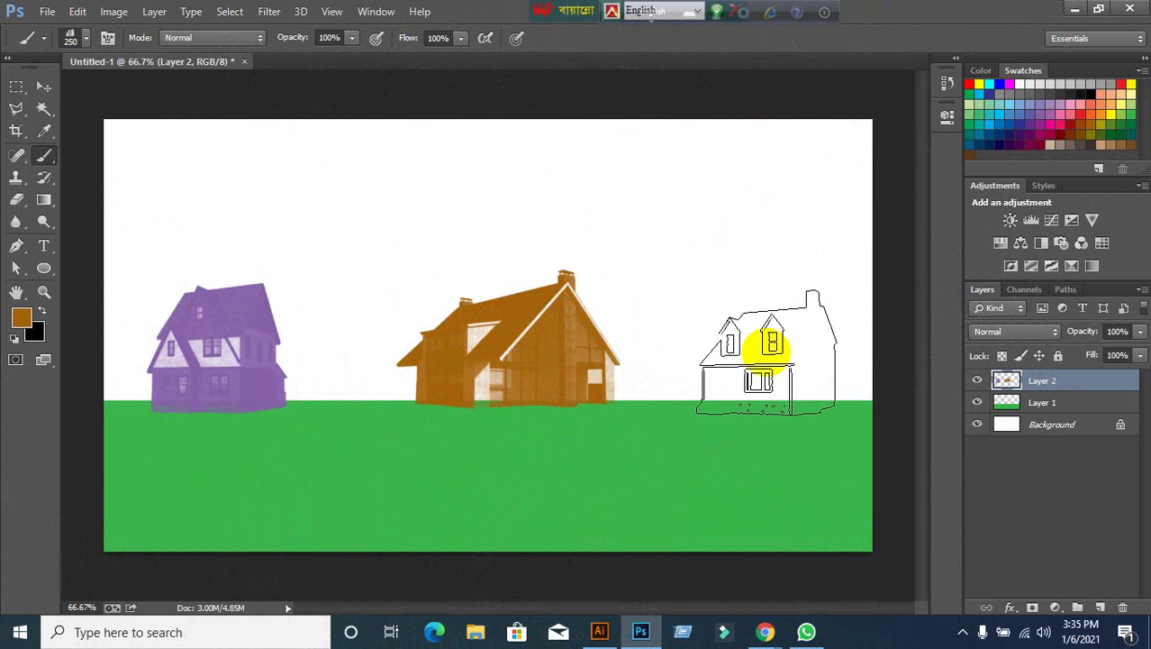
pyautogui.press(']')
# Test the dormered house stamp near the right end of the horizon in brown and in light violet, undoing each attempt.
pyautogui.click(766, 346)
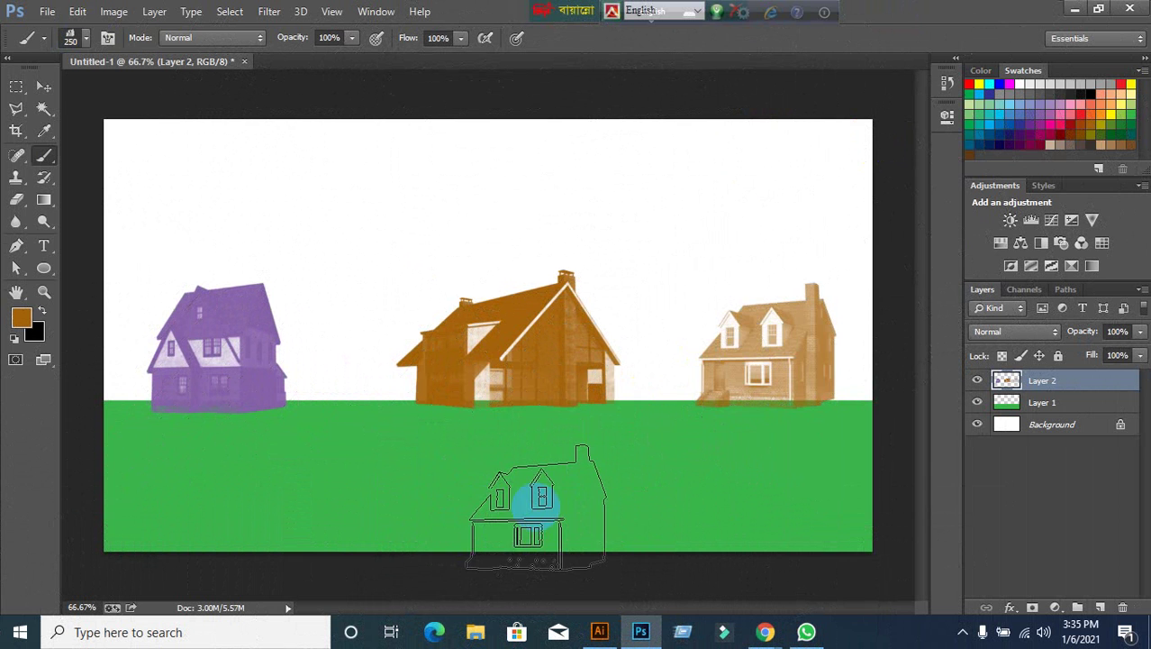
pyautogui.hotkey('ctrl', 'z')
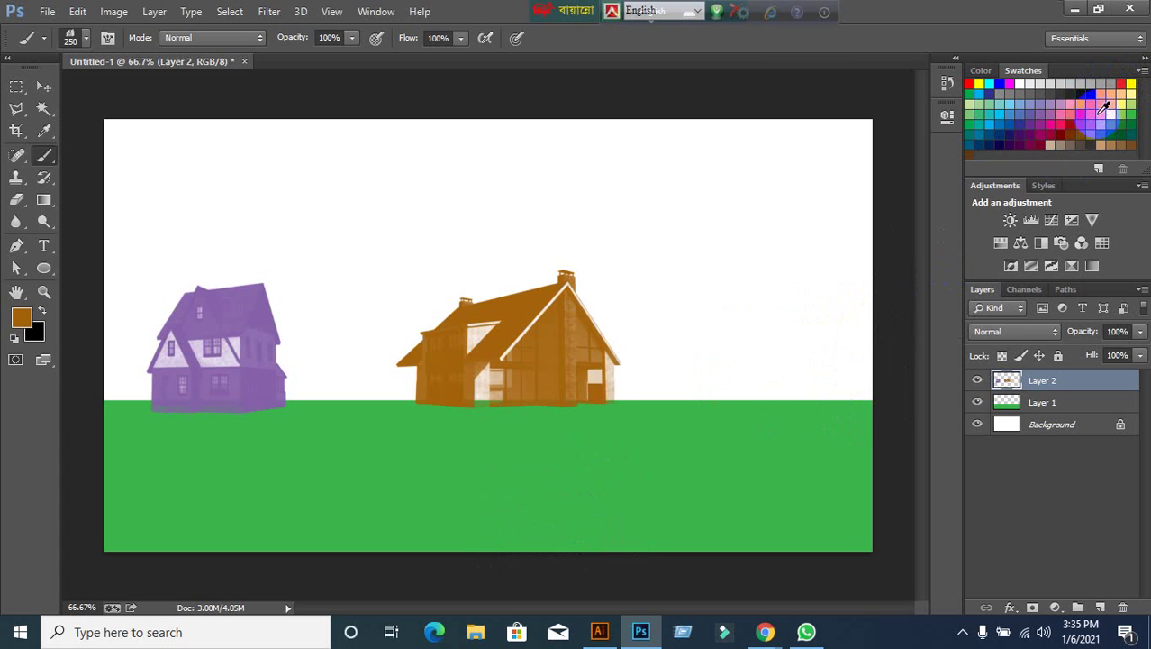
pyautogui.click(1060, 105)
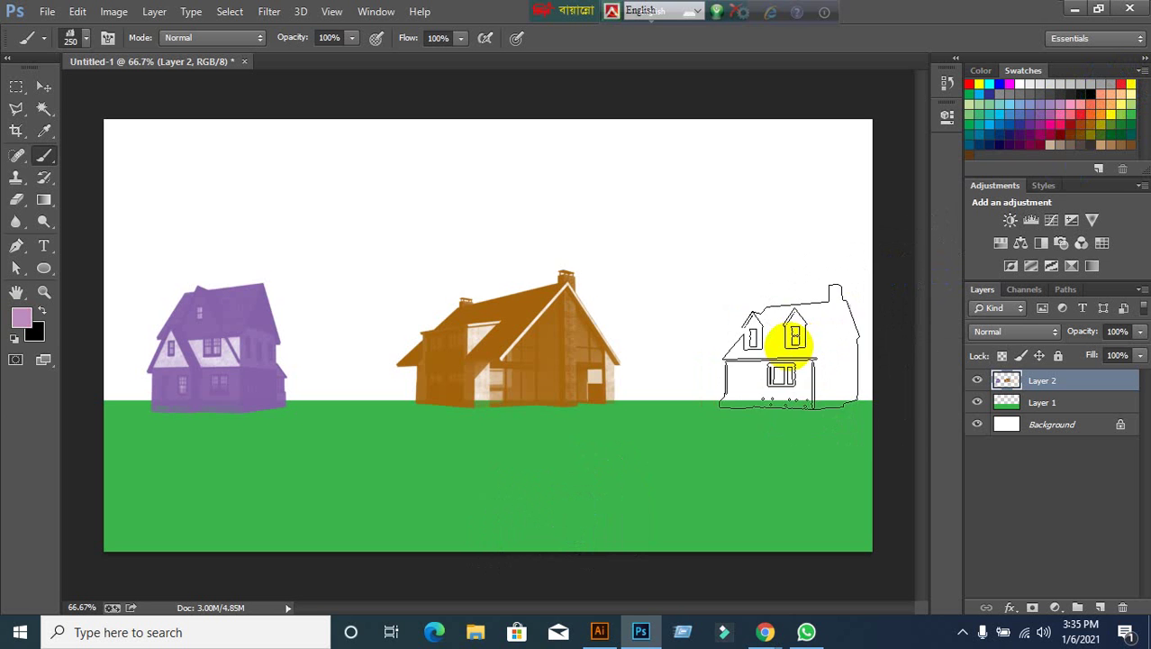
pyautogui.click(779, 342)
pyautogui.hotkey('ctrl', 'z')
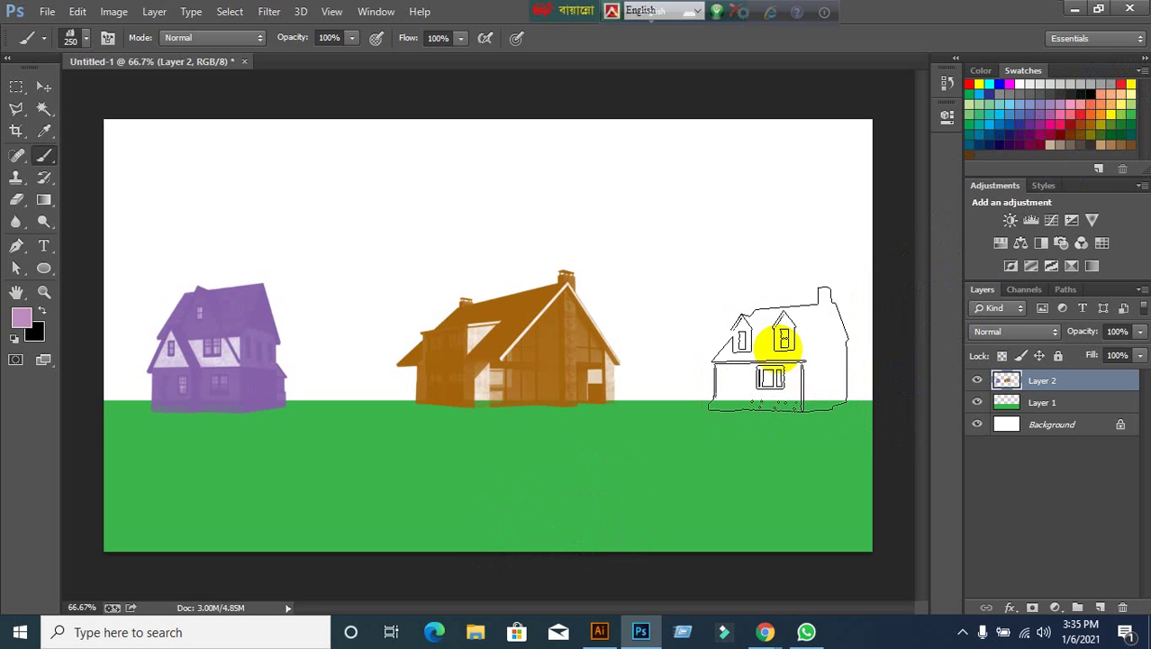
pyautogui.click(779, 335)
pyautogui.hotkey('ctrl', 'z')
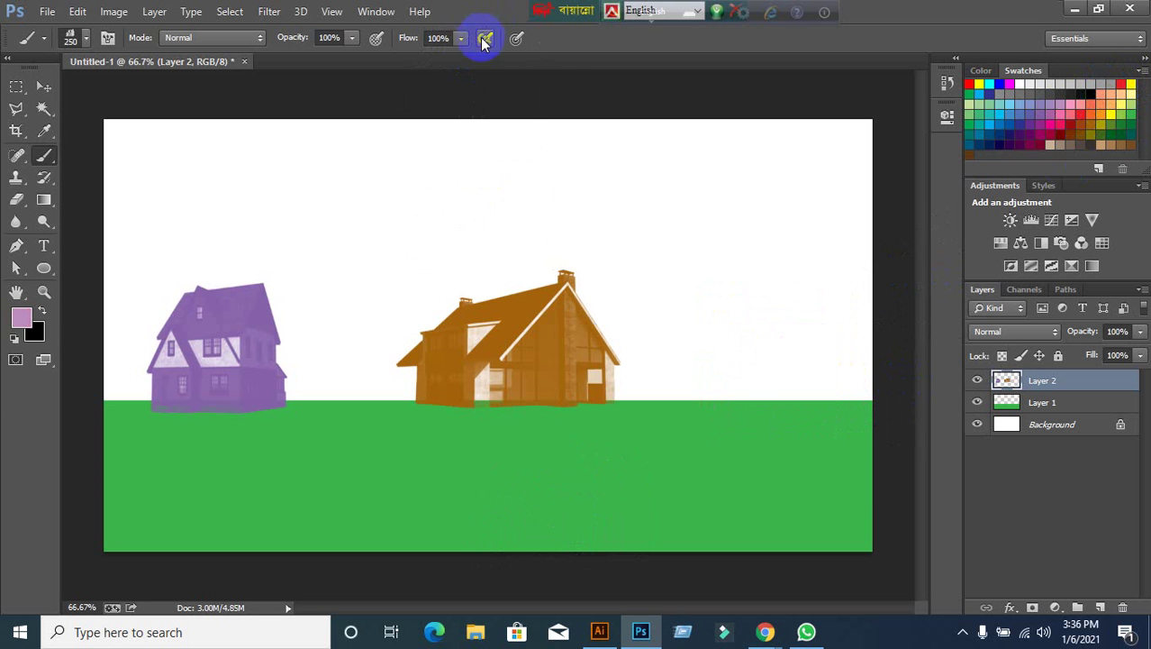
# Enable airbrush-style build-up for the Brush tool and test the light violet dormered house on the horizon, undoing the test.
pyautogui.click(483, 40)
pyautogui.click(773, 345)
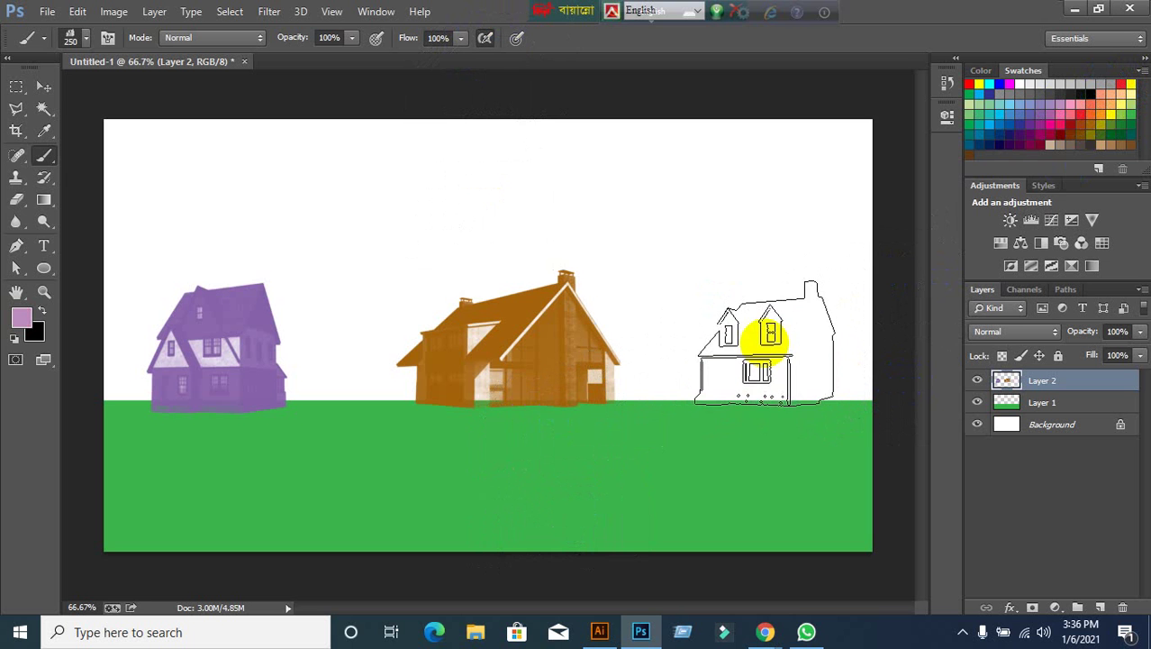
pyautogui.click(765, 347)
pyautogui.hotkey('ctrl', 'z')
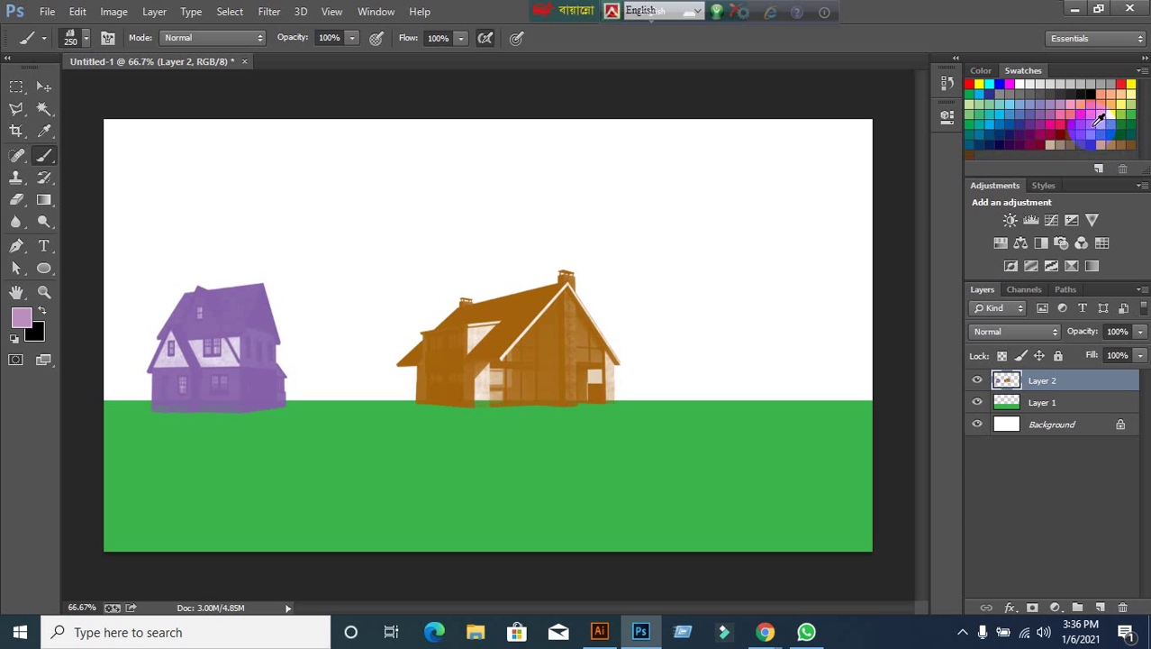
# Try the dormered house stamp in brown right of the gabled house, undoing the attempt.
pyautogui.click(1097, 120)
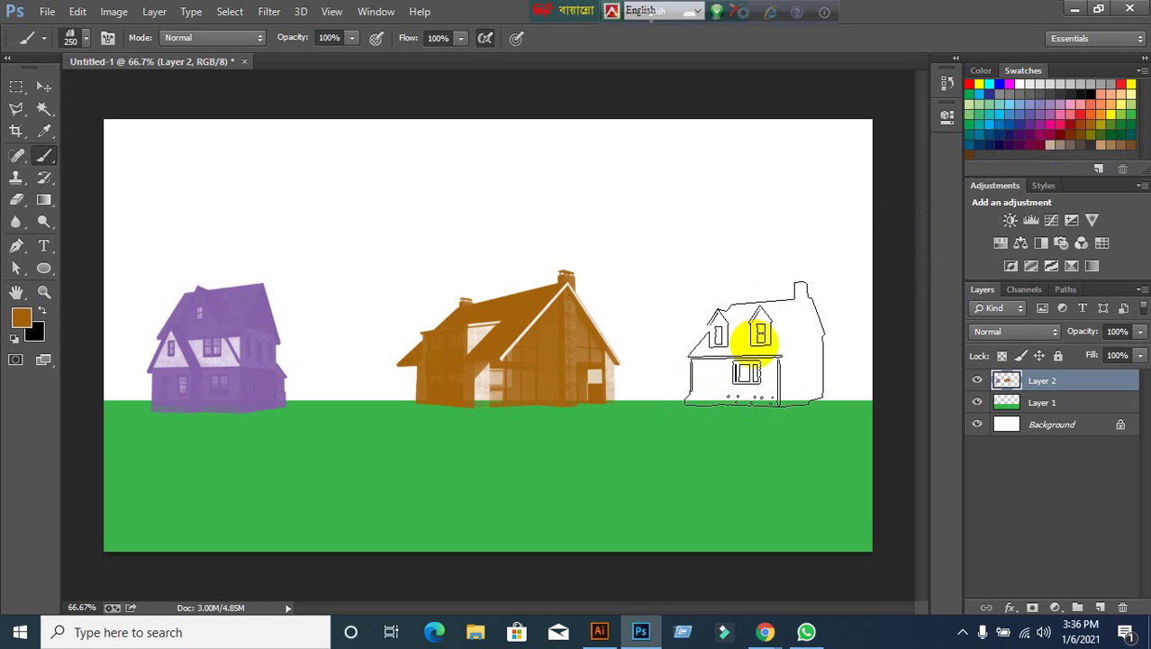
pyautogui.click(755, 342)
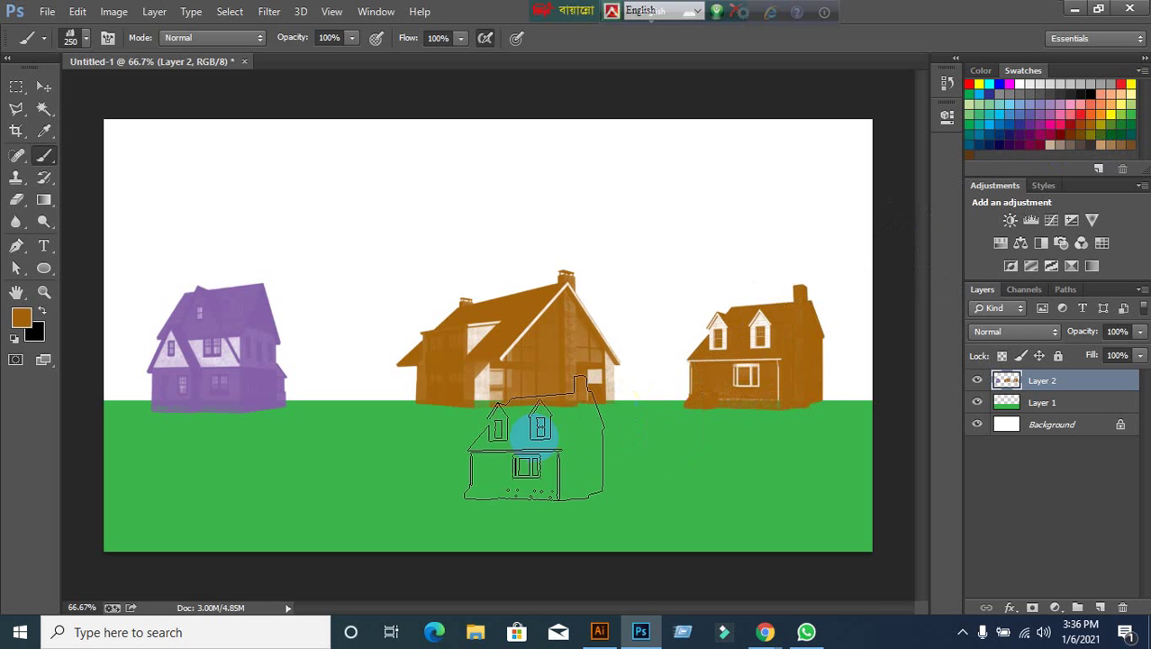
pyautogui.hotkey('ctrl', 'z')
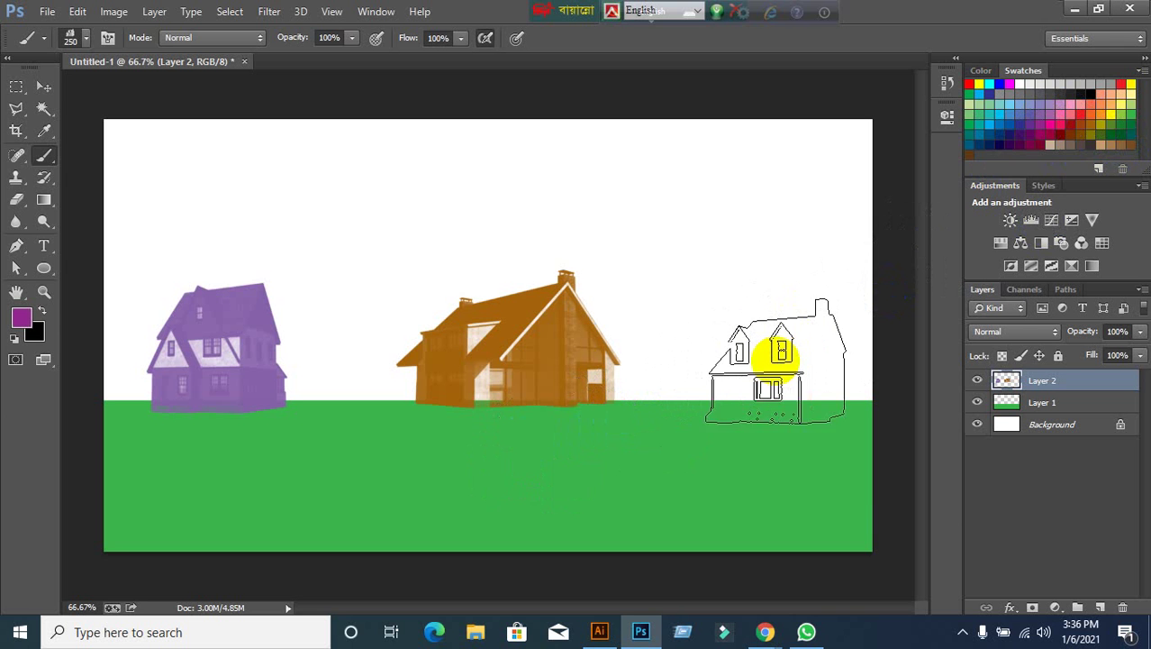
# Stamp the dormered house in purple near the right end of the horizon, replacing the first purple attempt.
pyautogui.click(766, 344)
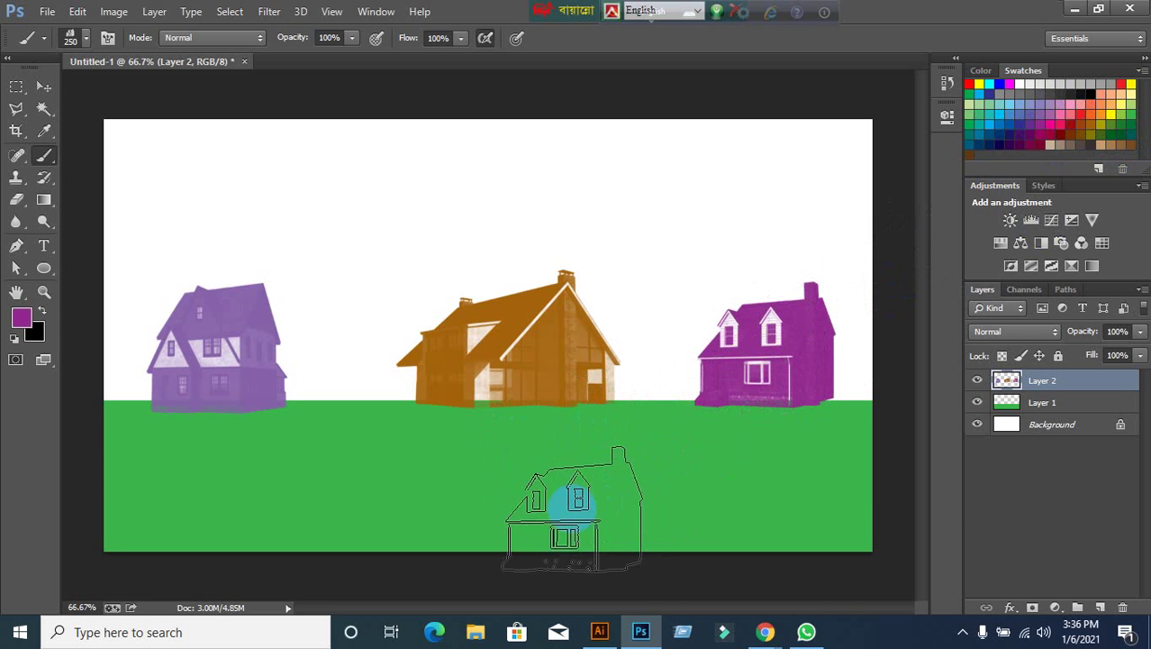
pyautogui.keyDown('ctrl'); pyautogui.click(1091, 94); pyautogui.keyUp('ctrl')
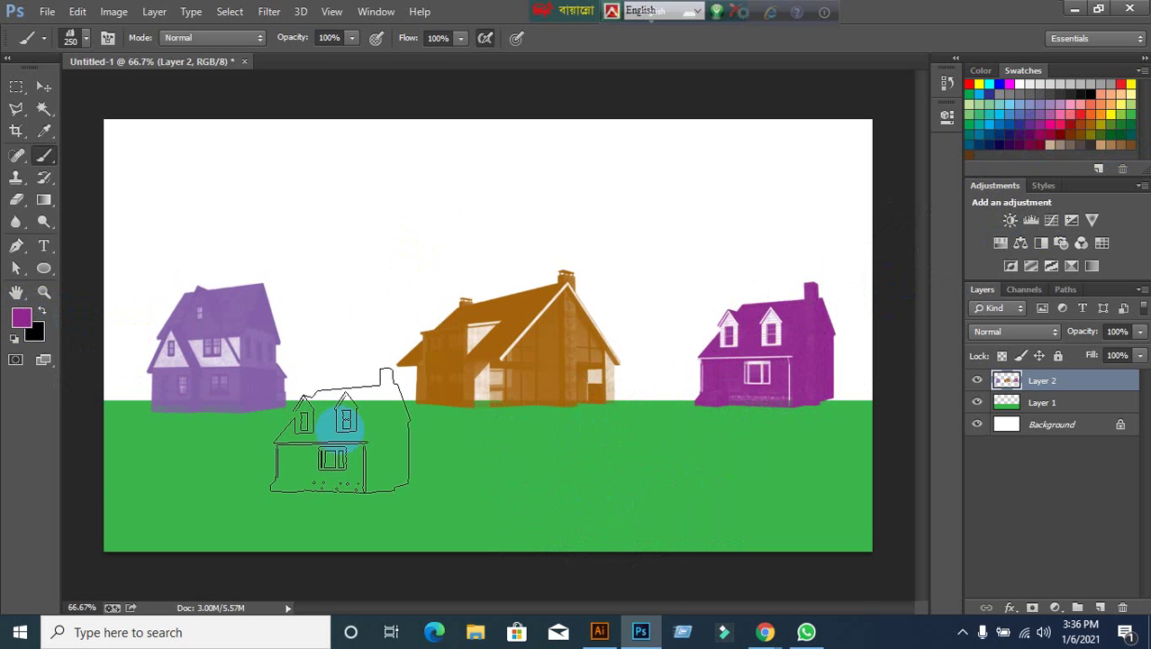
pyautogui.hotkey('ctrl', 'z')
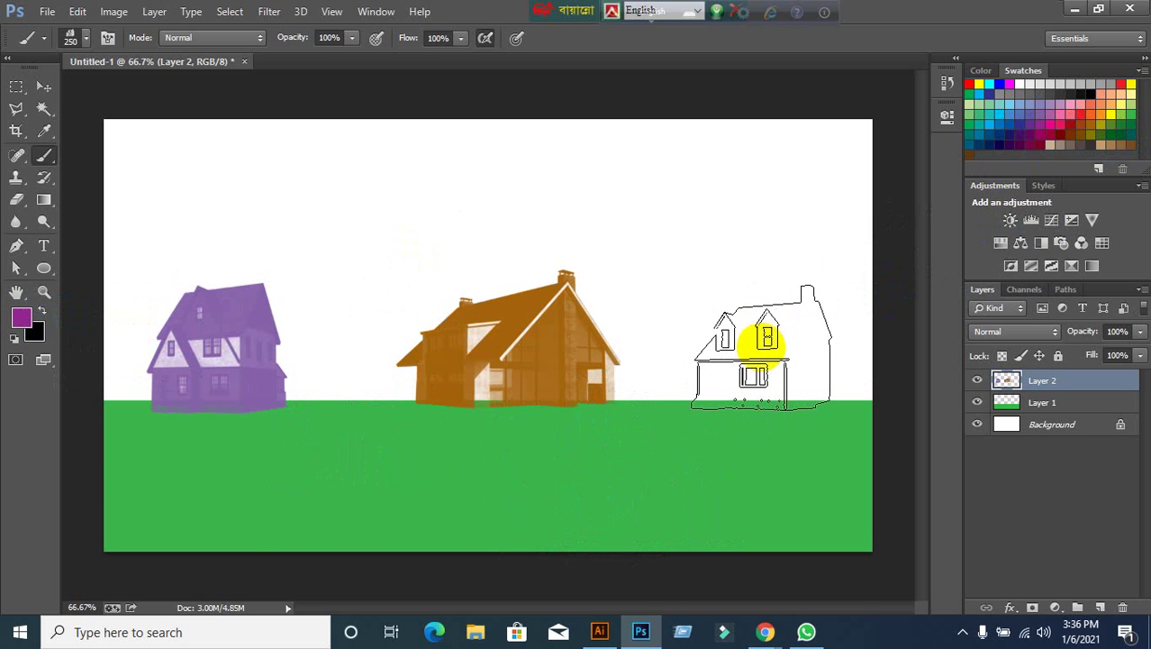
pyautogui.click(762, 344)
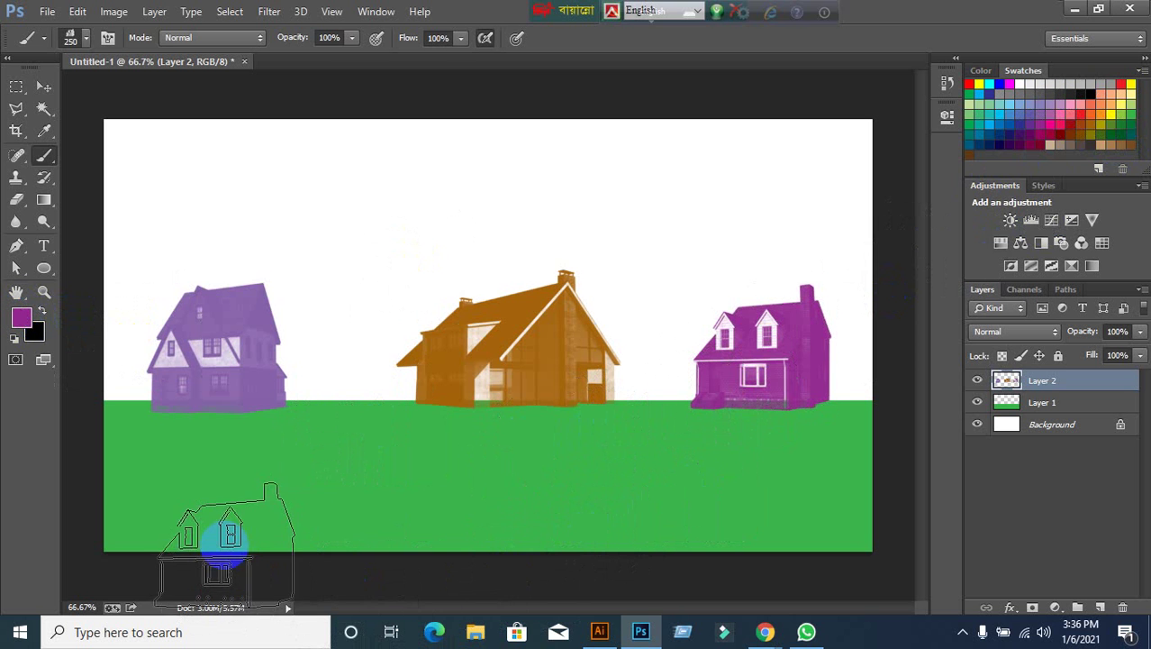
# Select the violet house at the left end of the horizon with a rectangular marquee and cut it to a new layer.
pyautogui.click(50, 86)
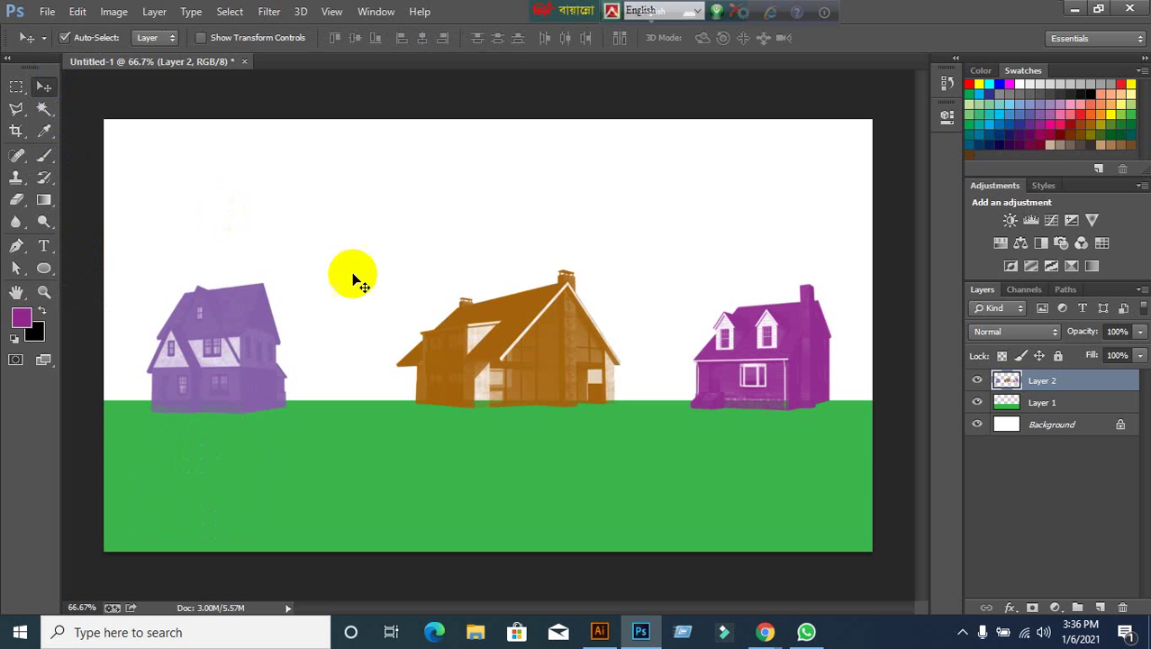
pyautogui.click(16, 87)
pyautogui.moveTo(130, 240); pyautogui.dragTo(307, 469)
pyautogui.rightClick(192, 337)
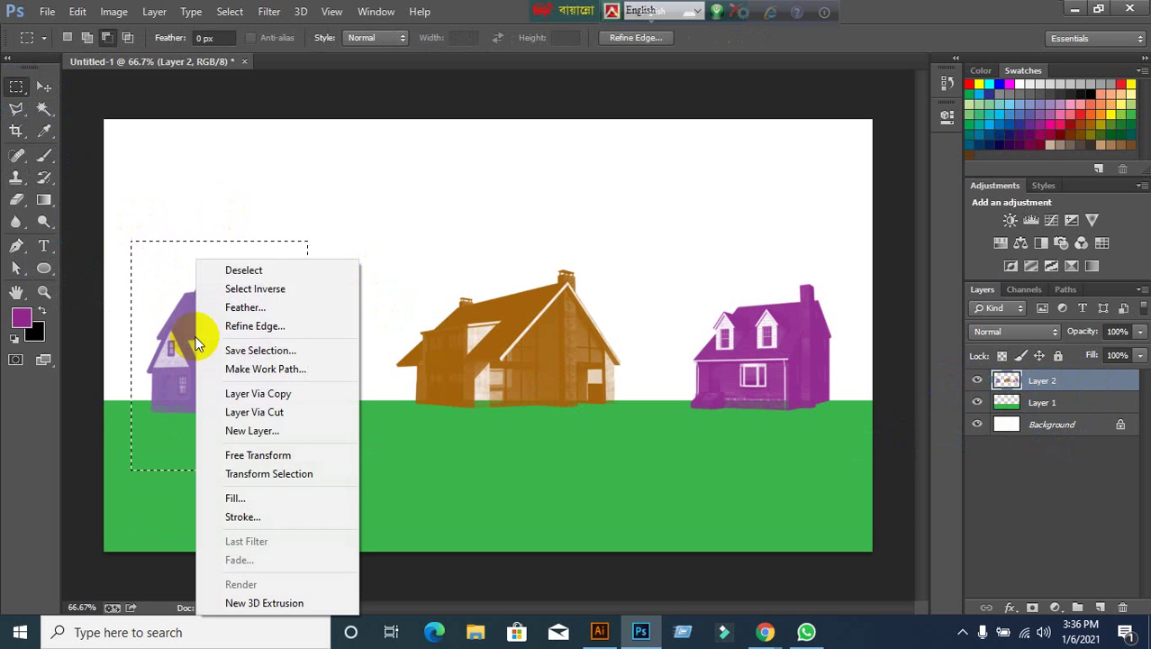
pyautogui.click(261, 414)
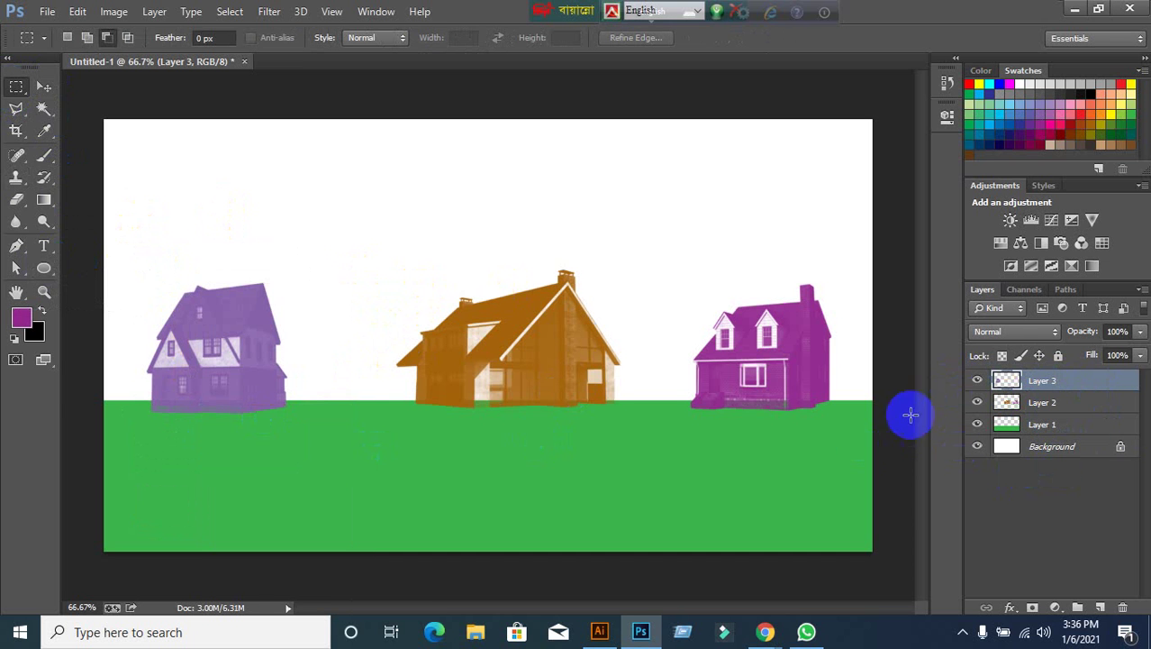
# Try to cut the marquee-selected brown gabled house to a new layer from Layer 3, and clear the selection.
pyautogui.moveTo(375, 242); pyautogui.dragTo(647, 470)
pyautogui.rightClick(476, 336)
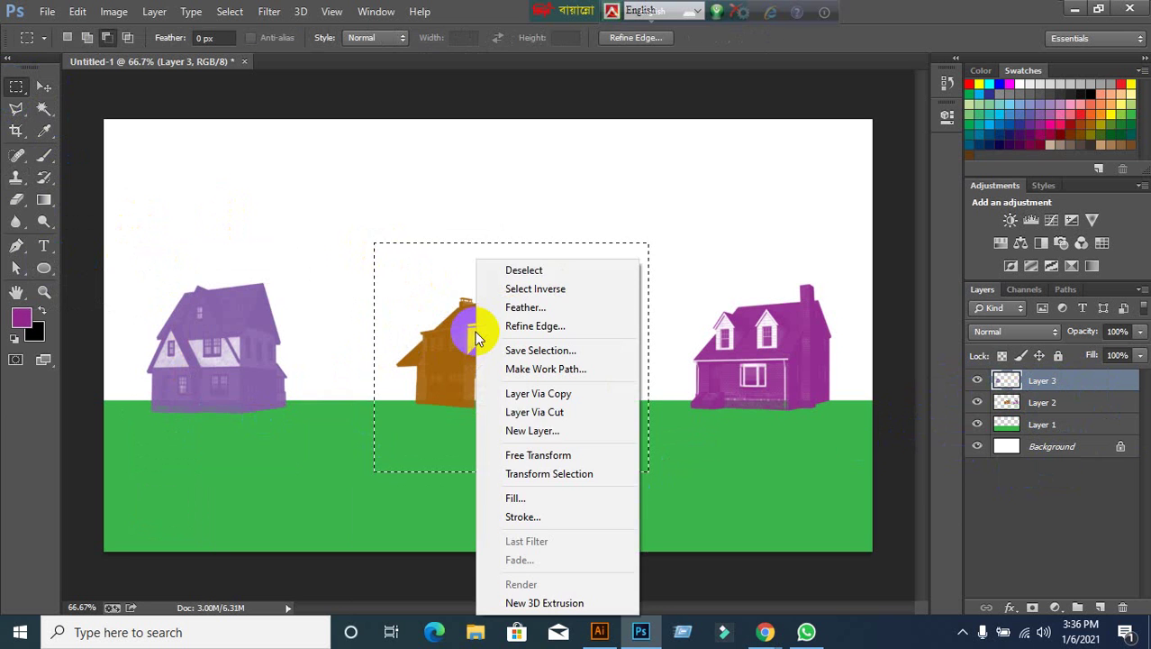
pyautogui.click(518, 422)
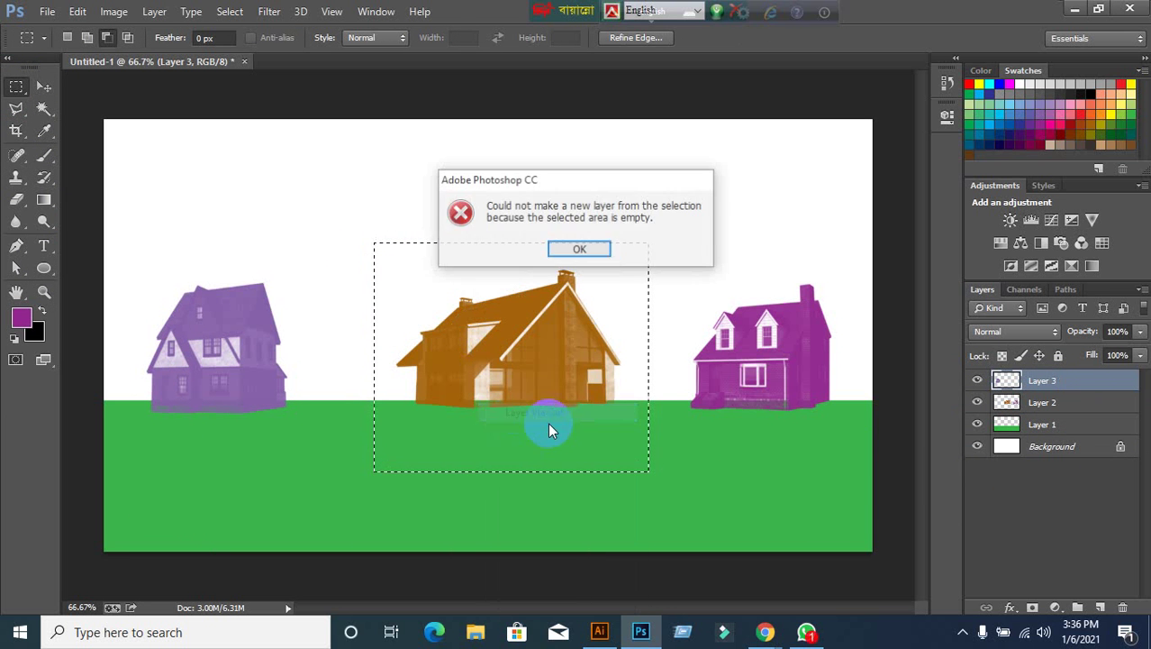
pyautogui.click(586, 249)
pyautogui.rightClick(549, 331)
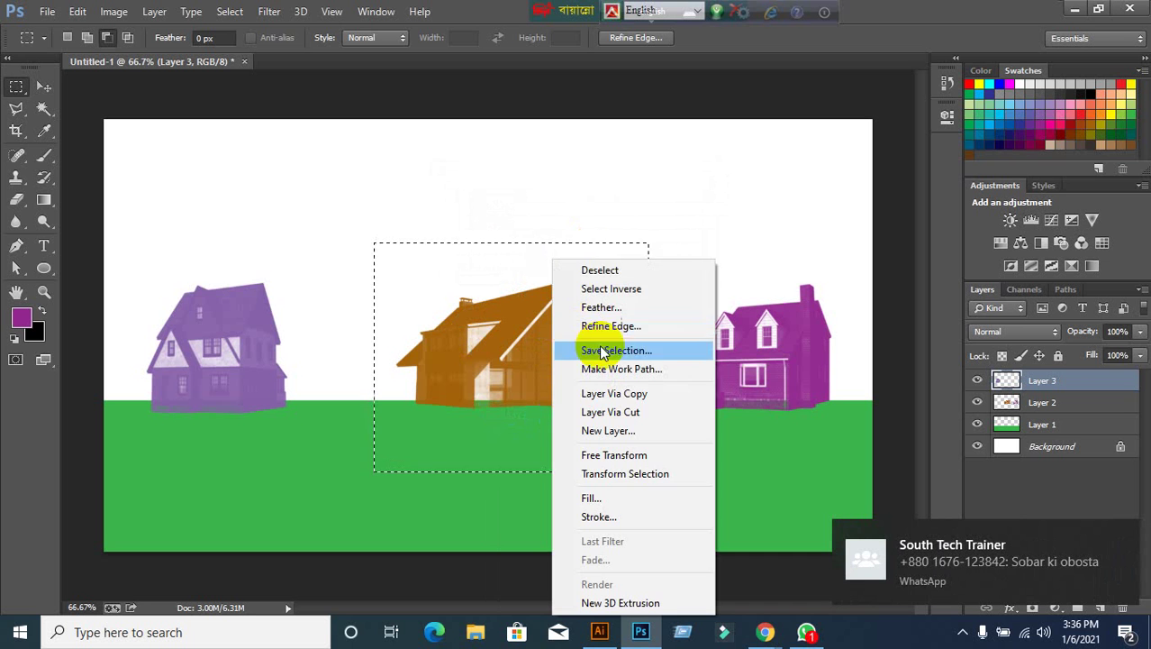
pyautogui.click(626, 411)
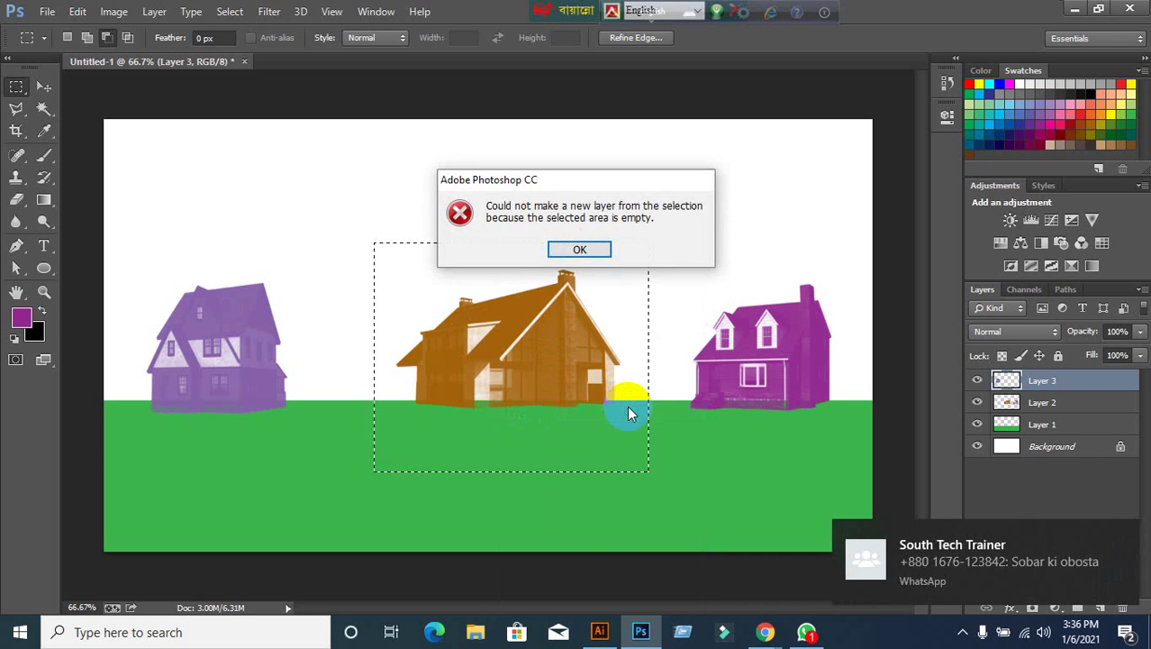
pyautogui.click(599, 250)
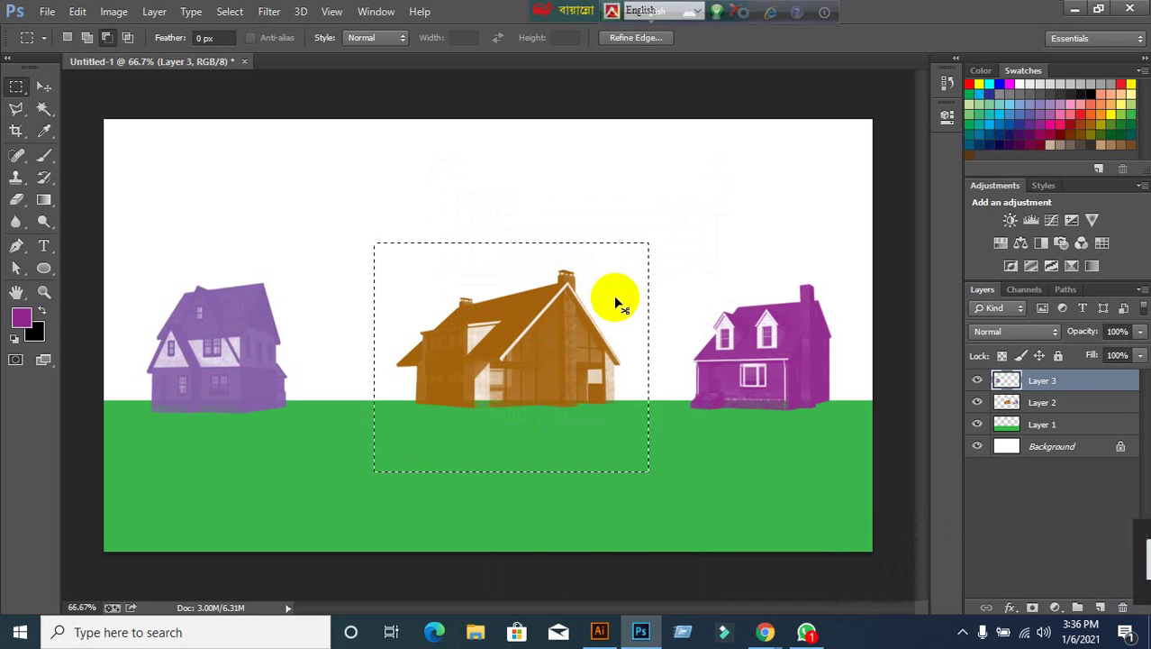
pyautogui.hotkey('ctrl', 'd')
pyautogui.click(43, 87)
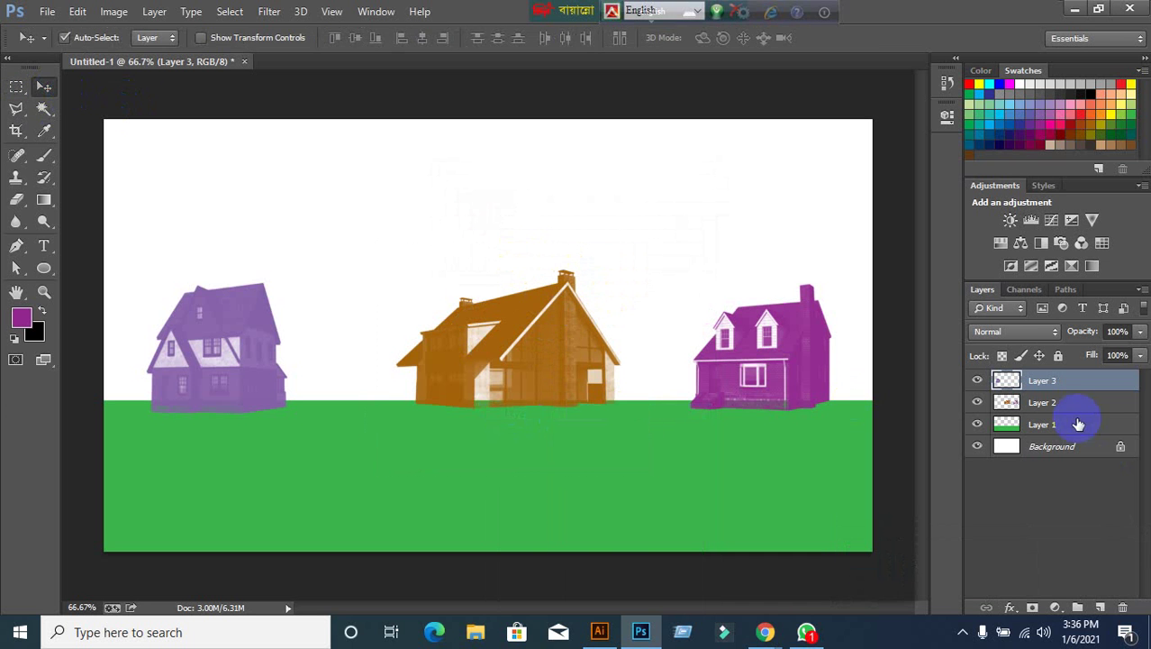
# Make Layer 2 active, select the brown gabled house with a rectangular marquee and cut it to a new layer.
pyautogui.click(1070, 411)
pyautogui.click(977, 402)
pyautogui.click(977, 402)
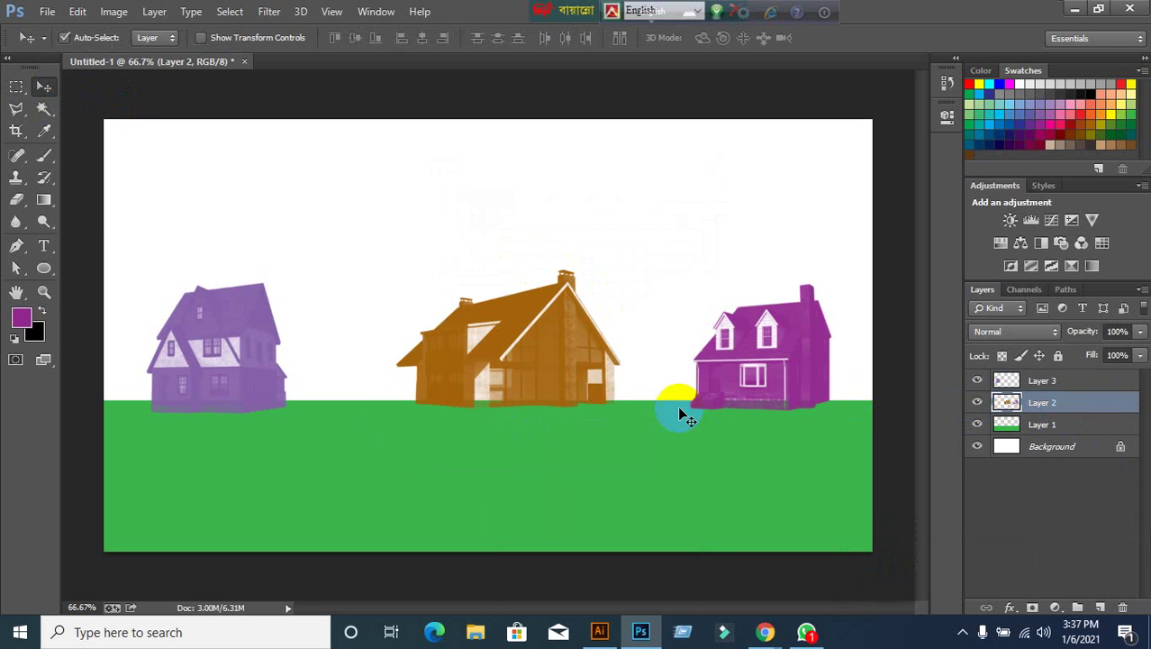
pyautogui.click(17, 88)
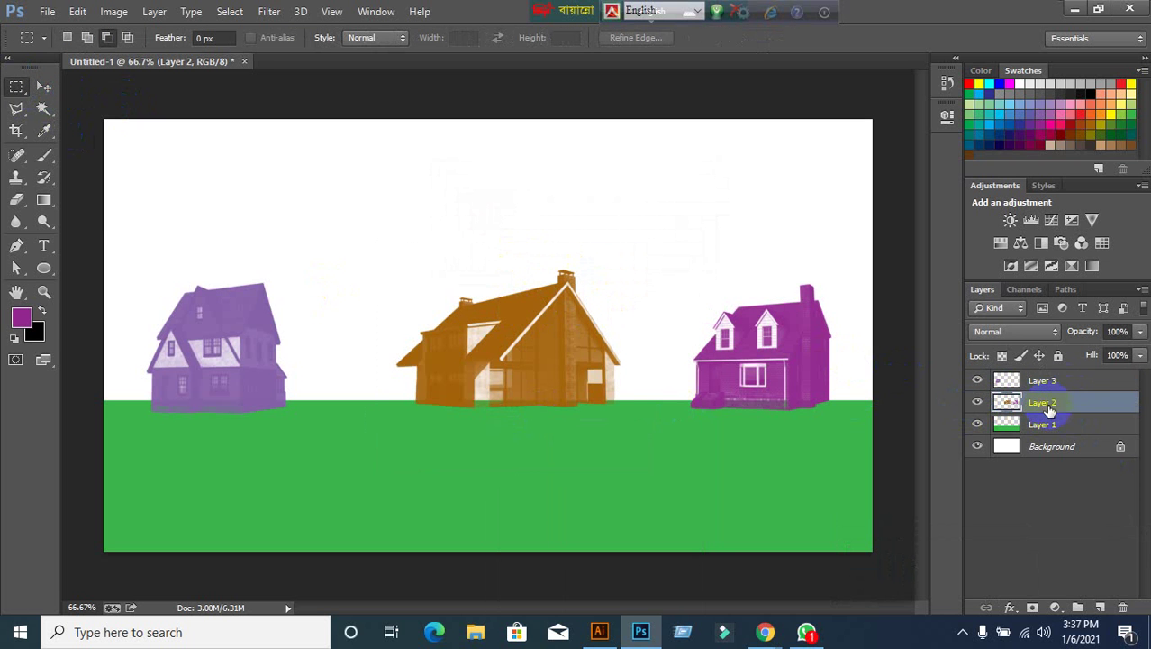
pyautogui.click(1045, 380)
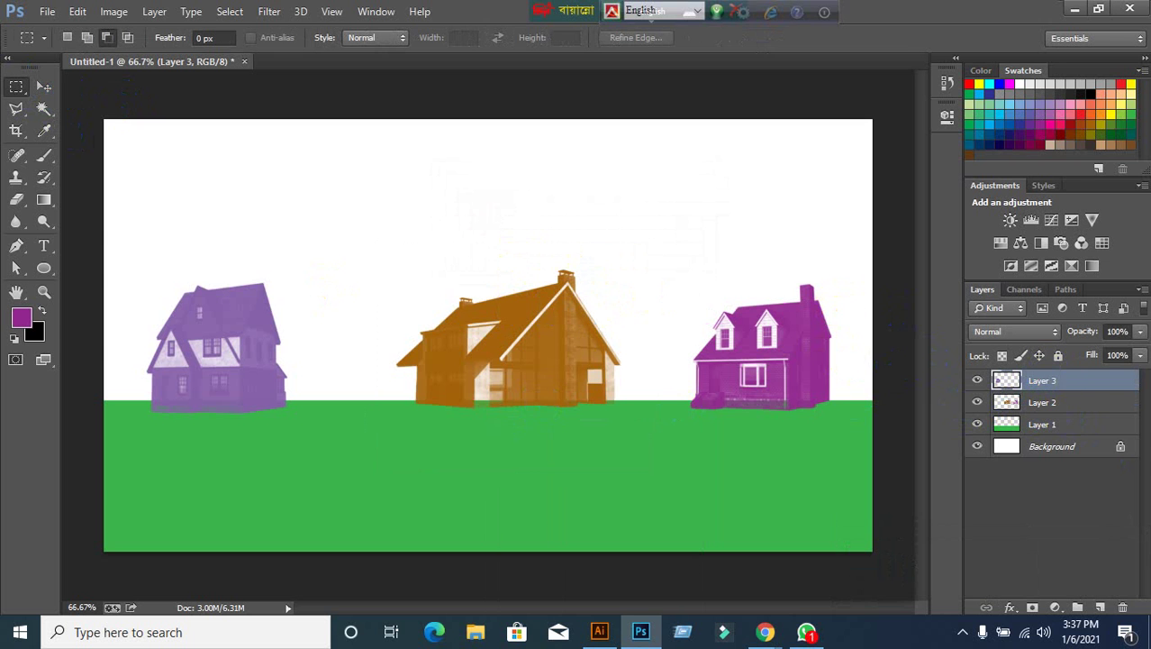
pyautogui.click(1045, 407)
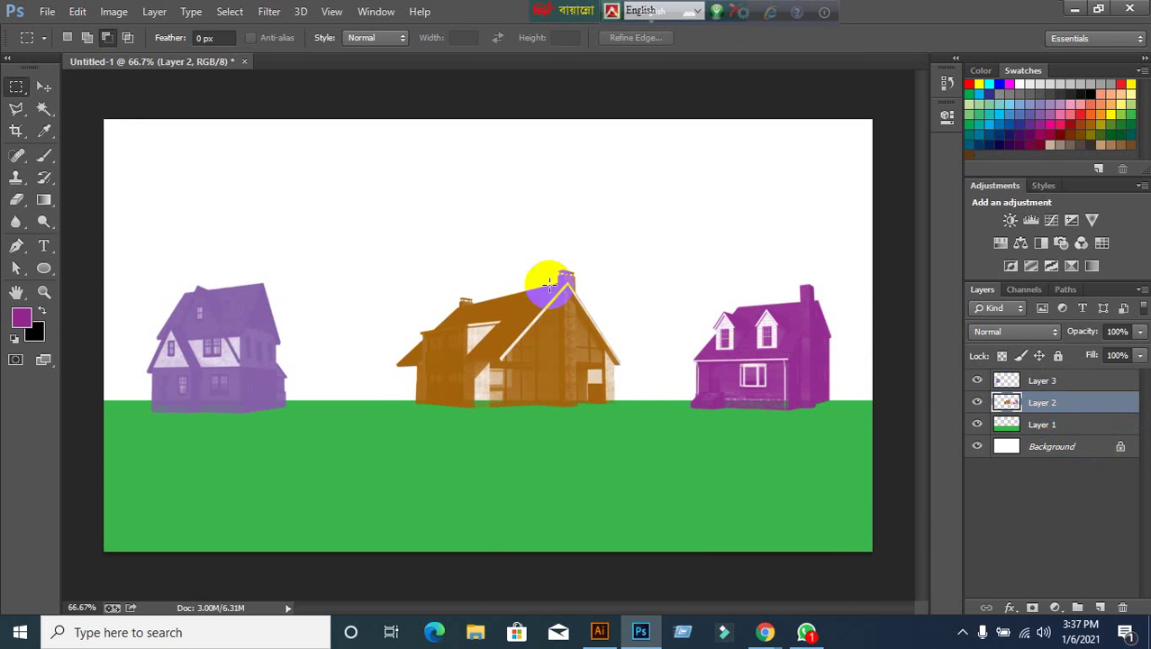
pyautogui.moveTo(385, 240); pyautogui.dragTo(641, 447)
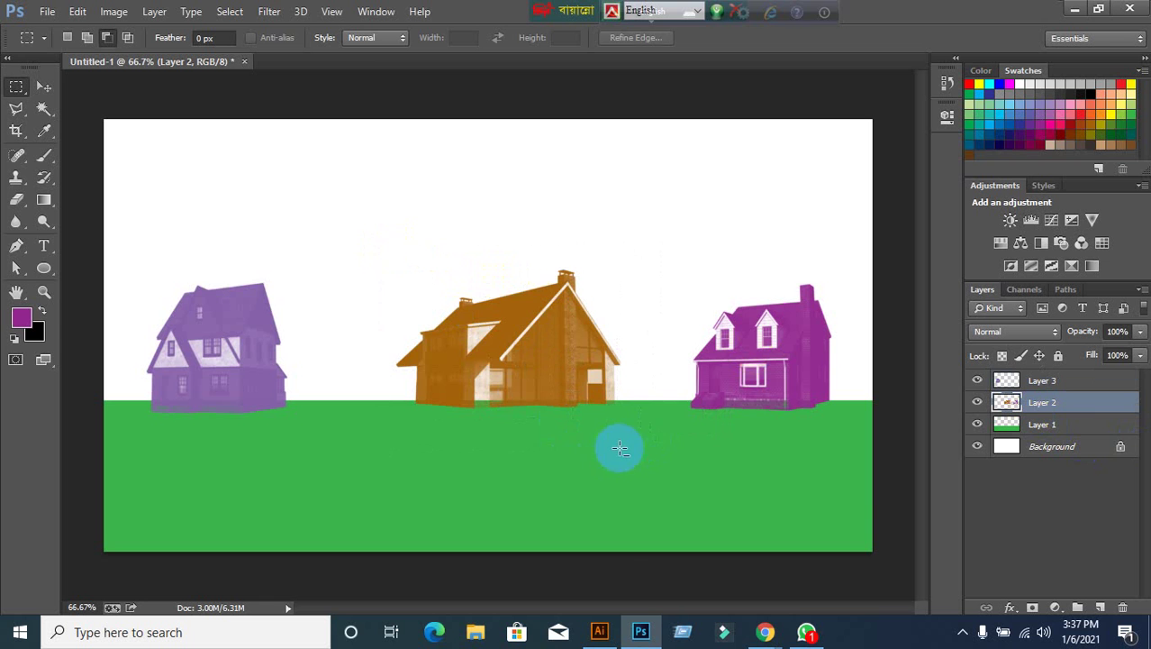
pyautogui.rightClick(471, 347)
pyautogui.click(540, 413)
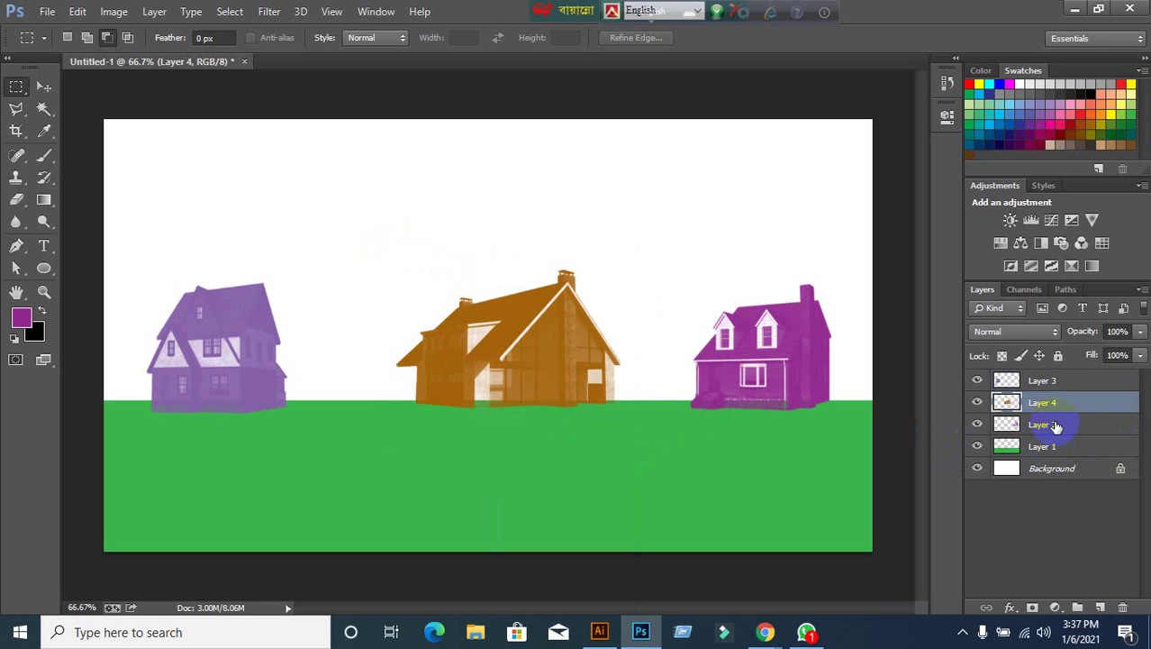
# Scale the brown gabled house down to about 85% and move it about 0.5 in toward the violet house.
pyautogui.click(1044, 382)
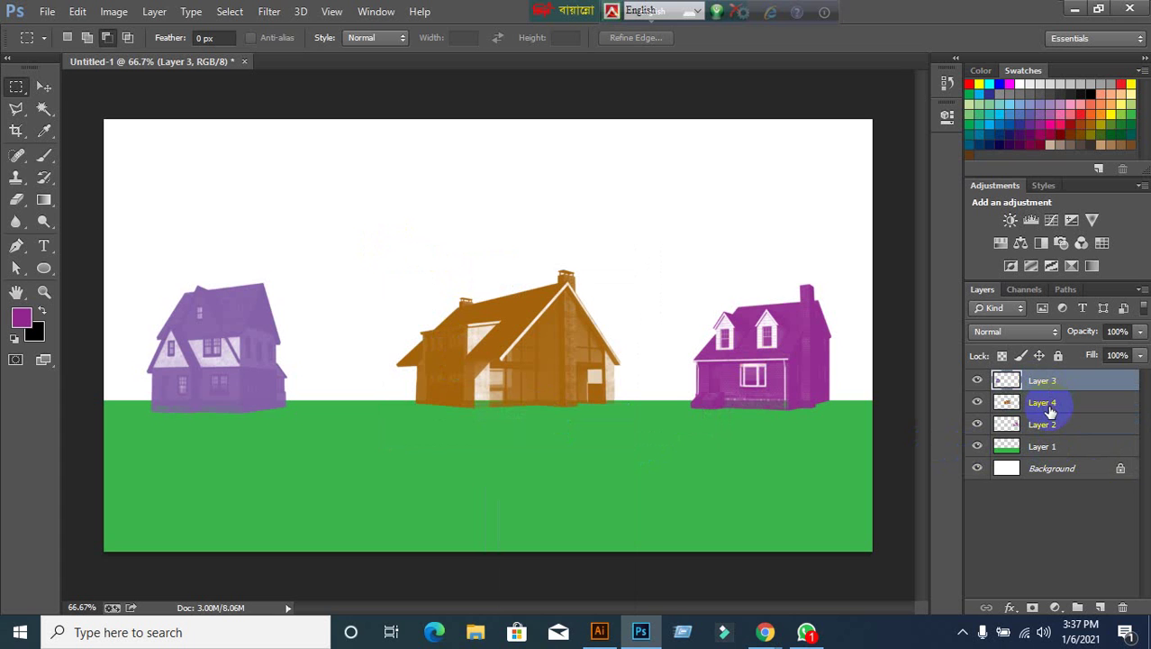
pyautogui.click(42, 89)
pyautogui.click(511, 355)
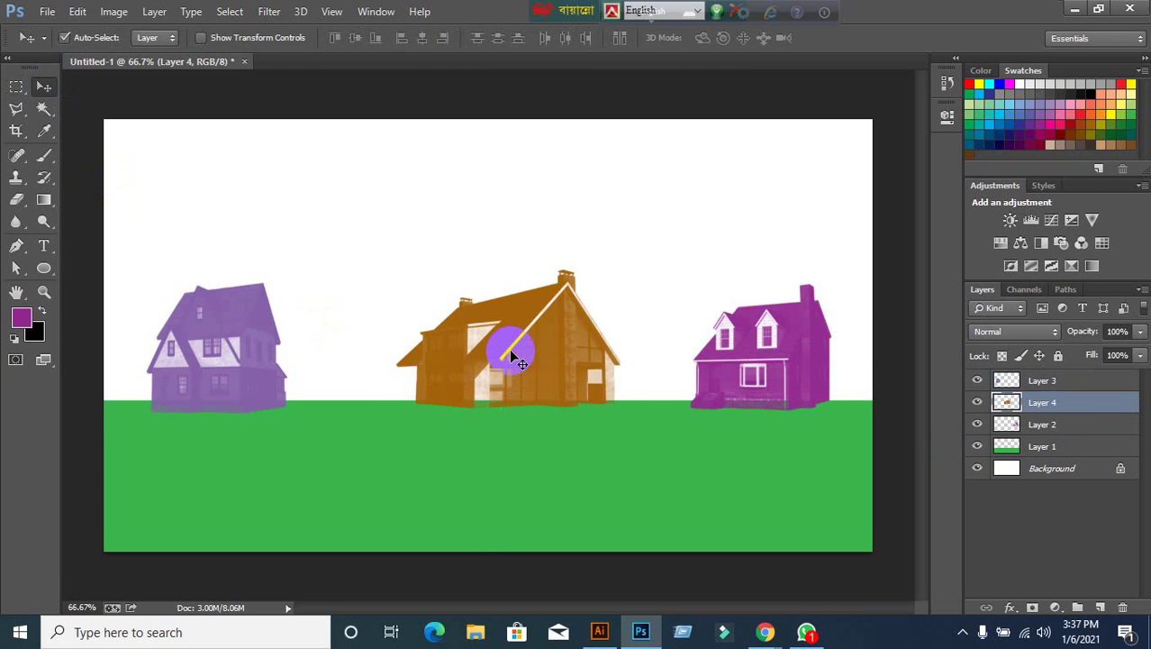
pyautogui.hotkey('ctrl', 't')
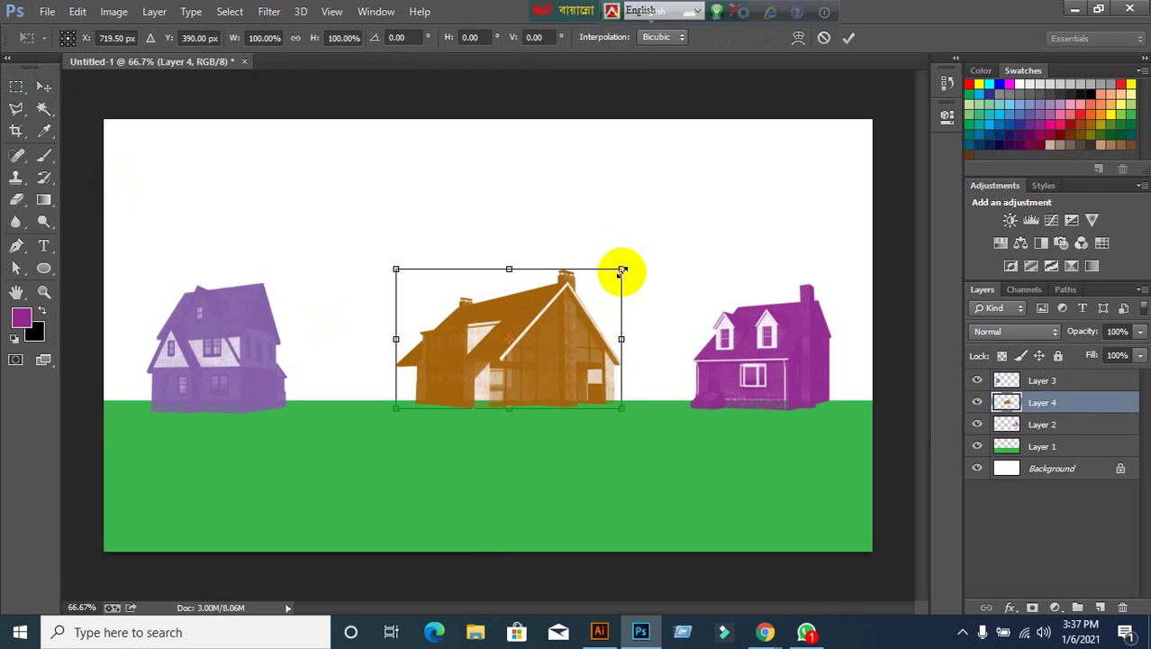
pyautogui.moveTo(622, 270); pyautogui.dragTo(587, 292)
pyautogui.moveTo(525, 360); pyautogui.dragTo(503, 363)
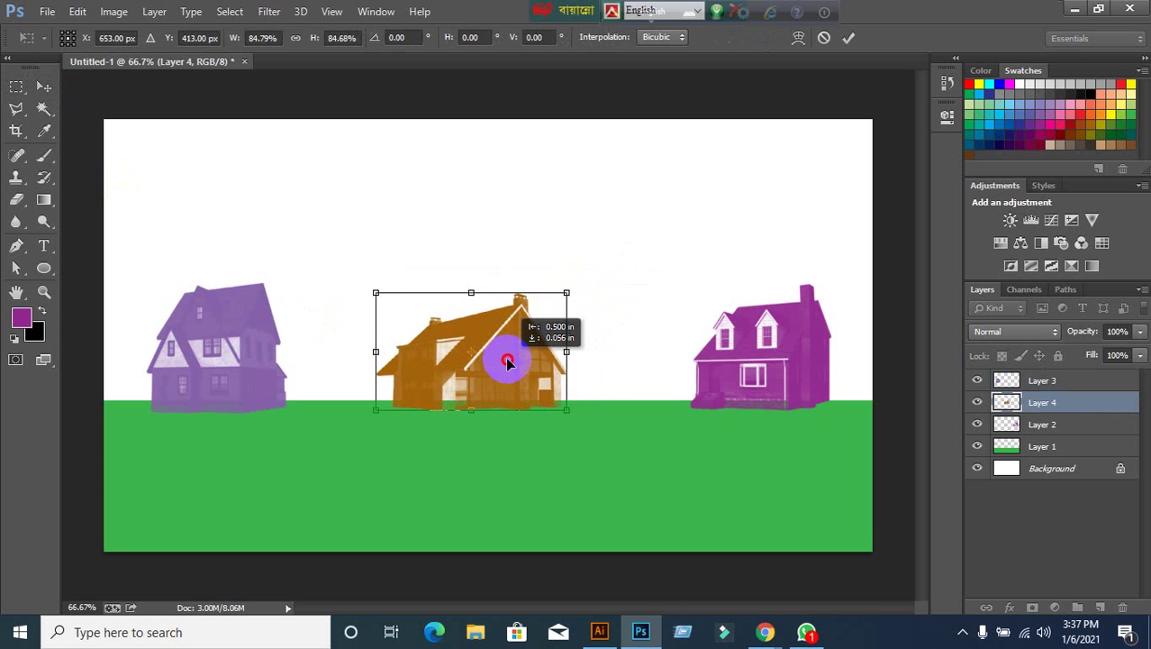
pyautogui.click(849, 37)
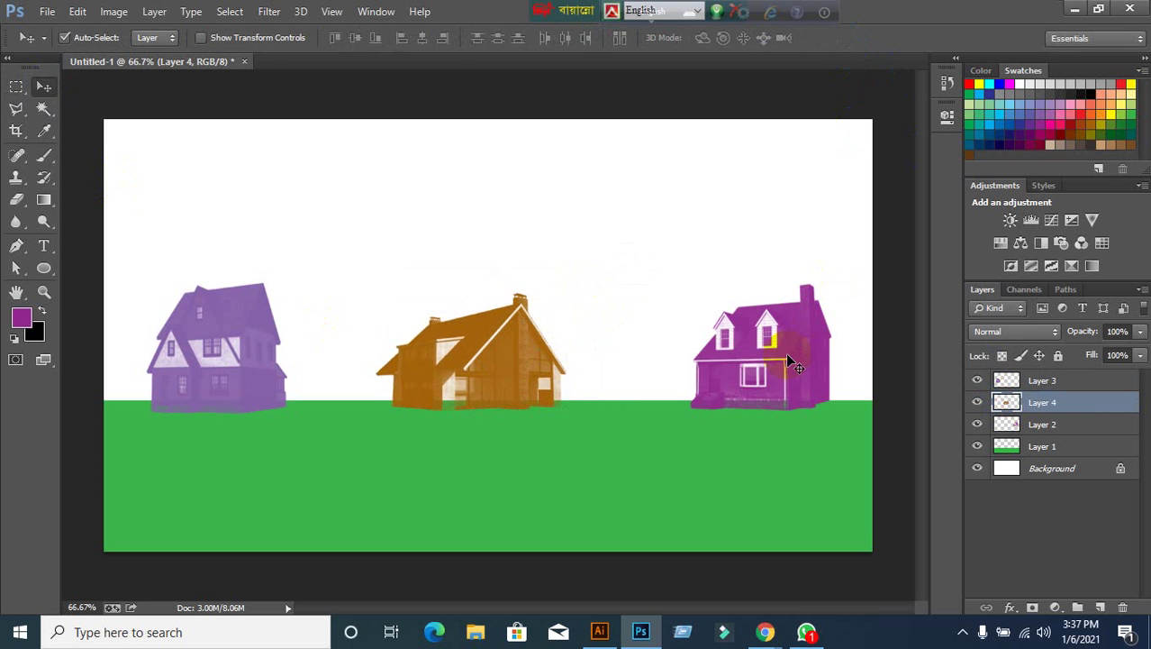
# Scale the purple dormered house down to about 84%, keeping its base on the horizon.
pyautogui.click(784, 367)
pyautogui.hotkey('ctrl', 't')
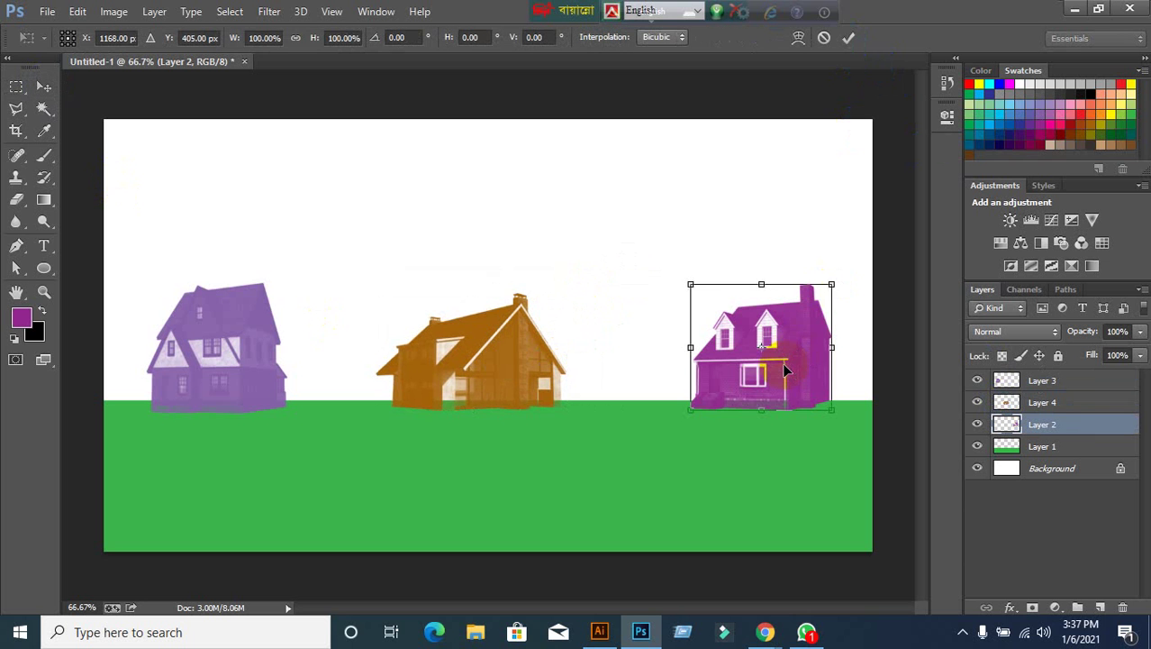
pyautogui.moveTo(833, 286); pyautogui.dragTo(808, 304)
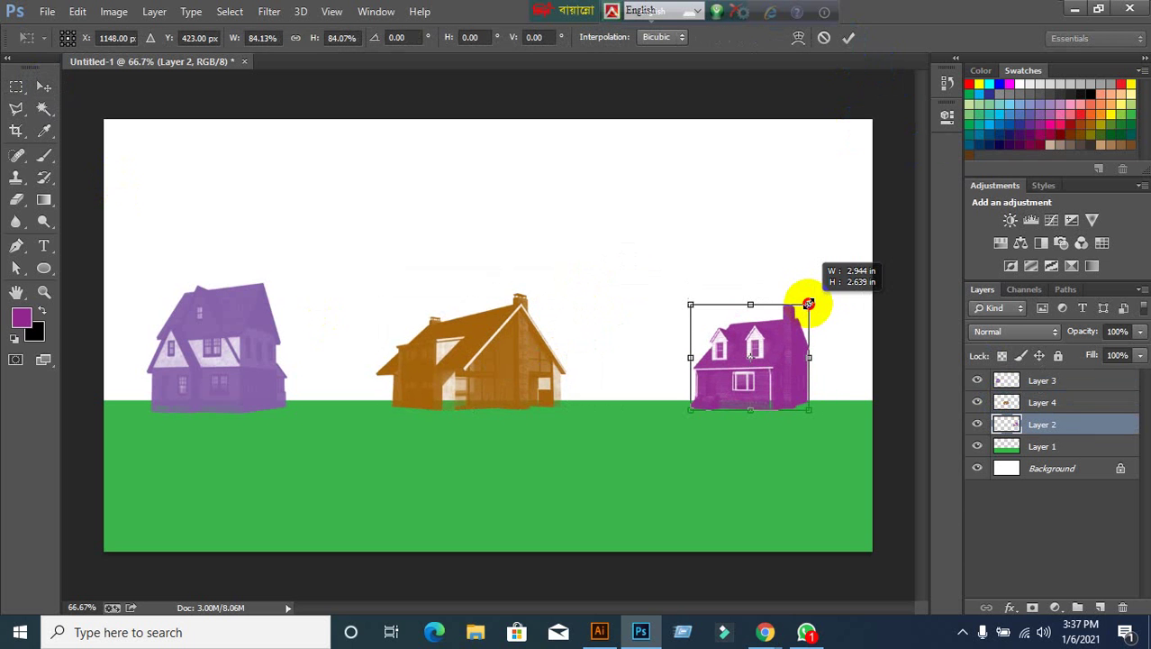
pyautogui.click(850, 39)
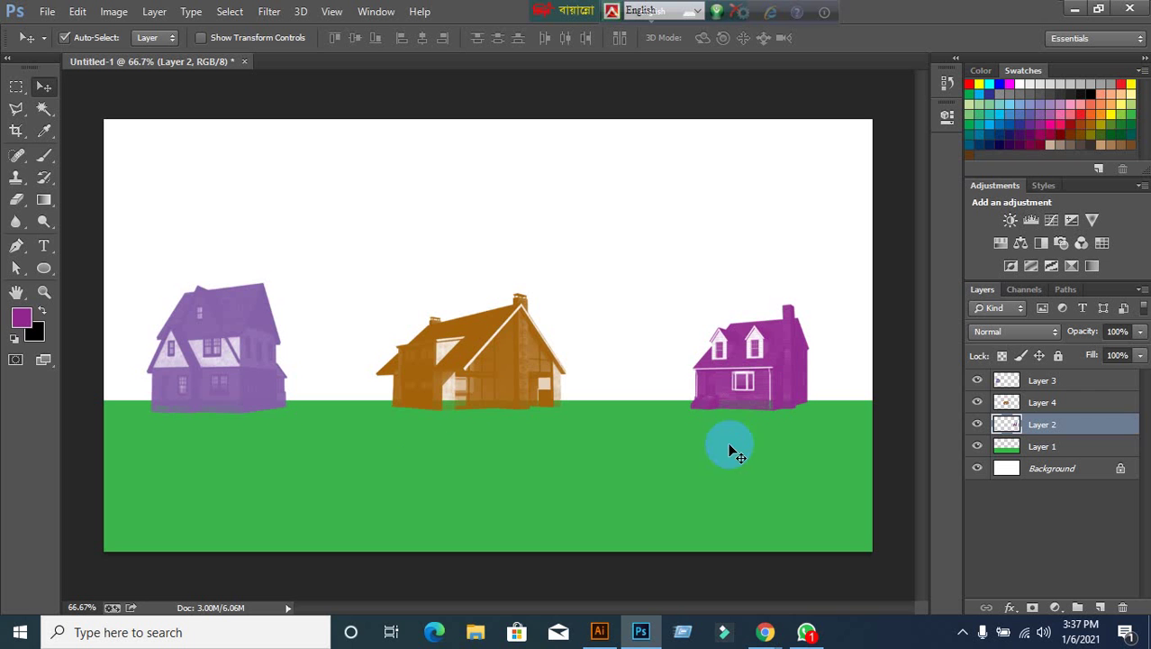
pyautogui.click(43, 267)
pyautogui.rightClick(41, 267)
pyautogui.click(117, 259)
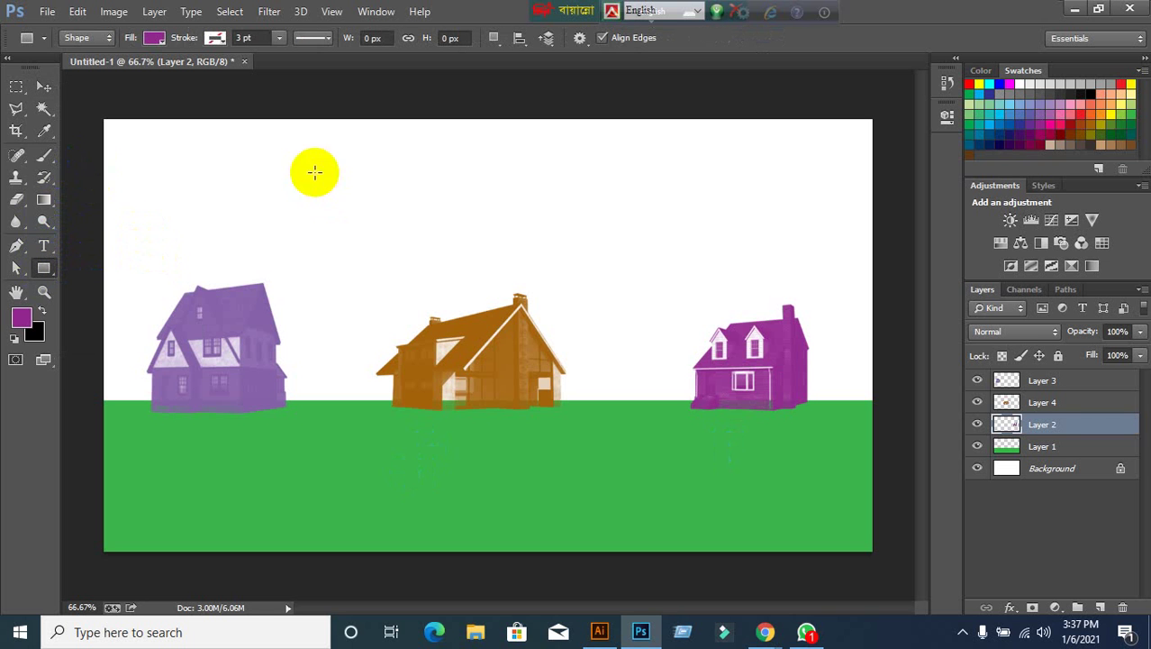
pyautogui.click(45, 89)
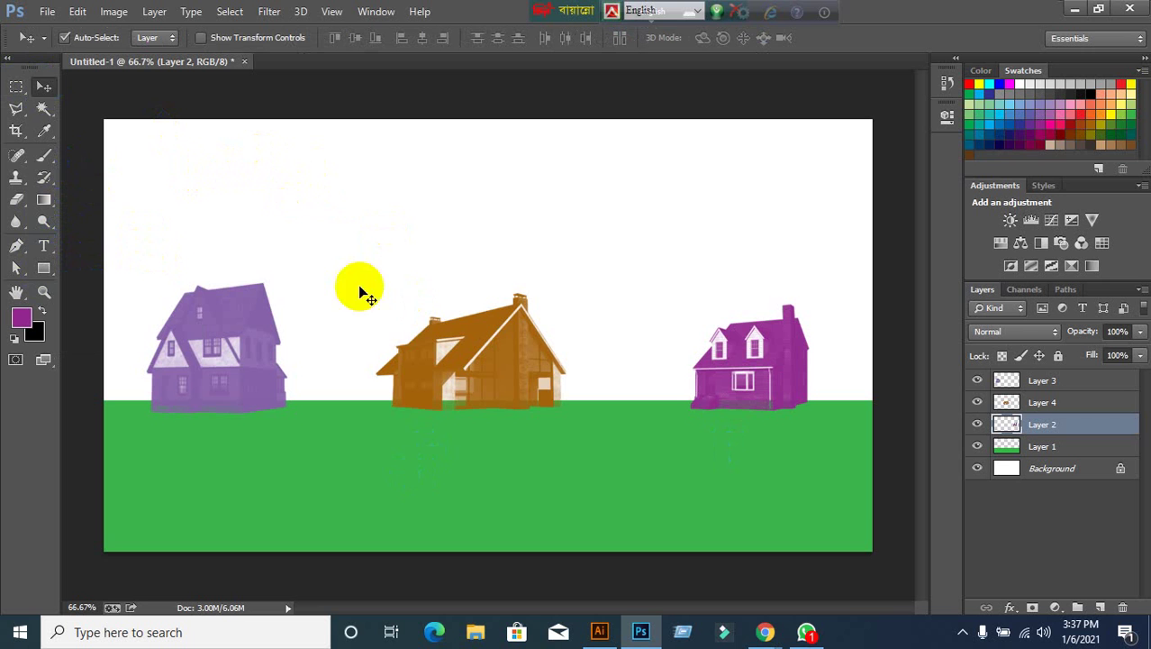
# Switch to the Google Meet call in Chrome to check on the meeting, and return to Photoshop.
pyautogui.click(765, 626)
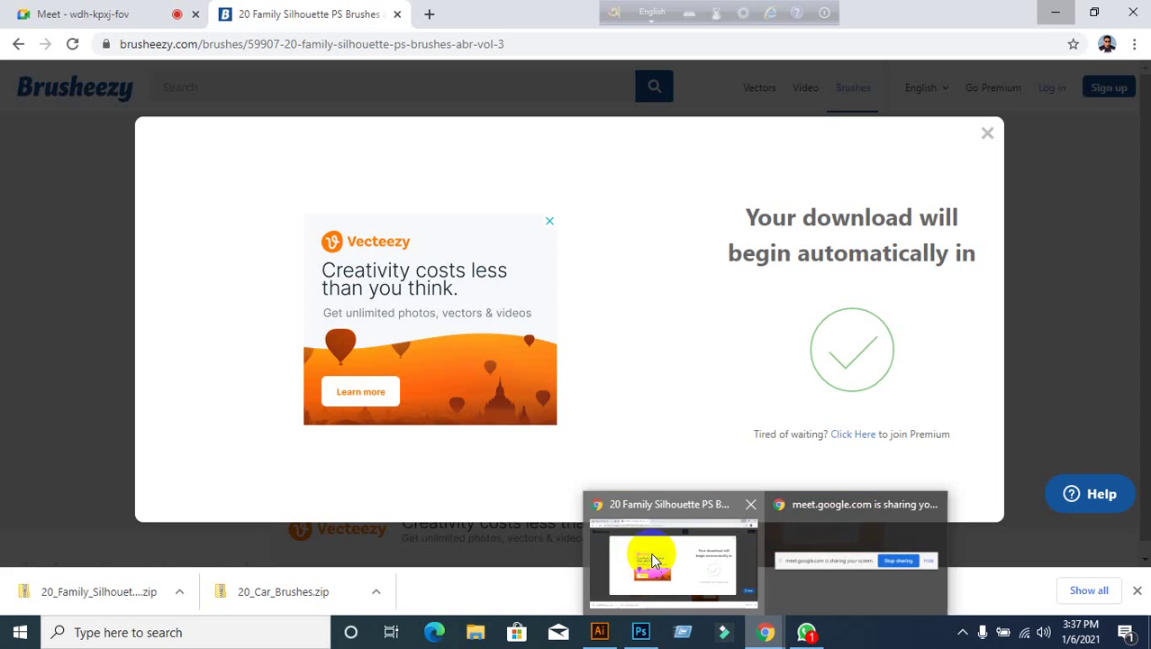
pyautogui.click(96, 18)
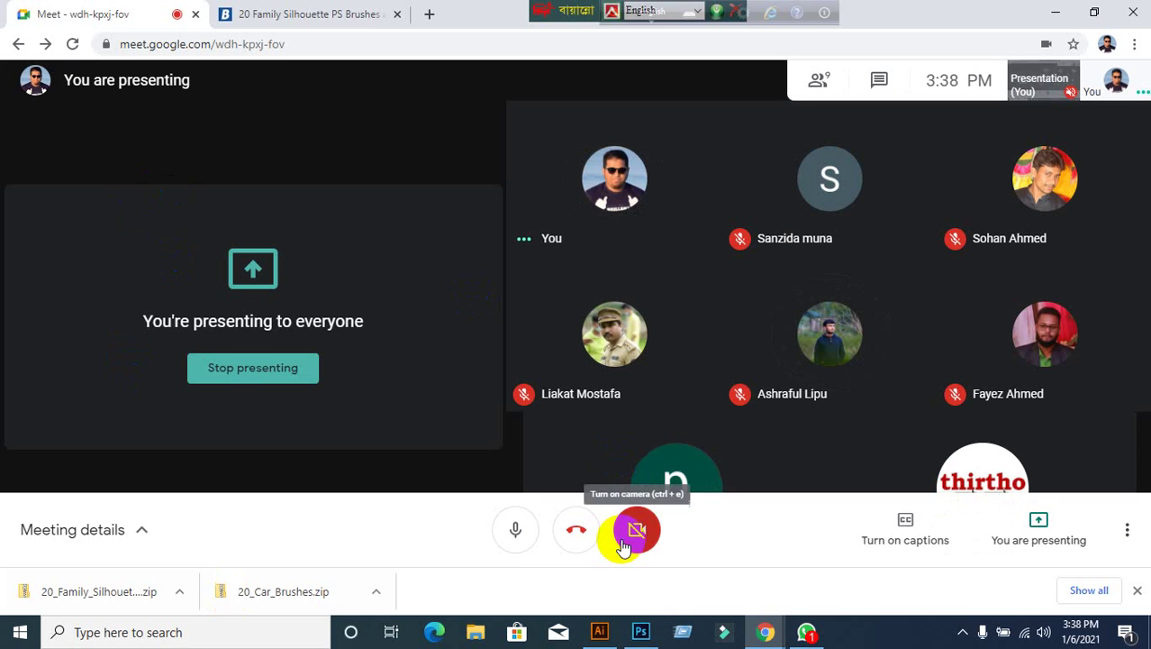
pyautogui.click(640, 631)
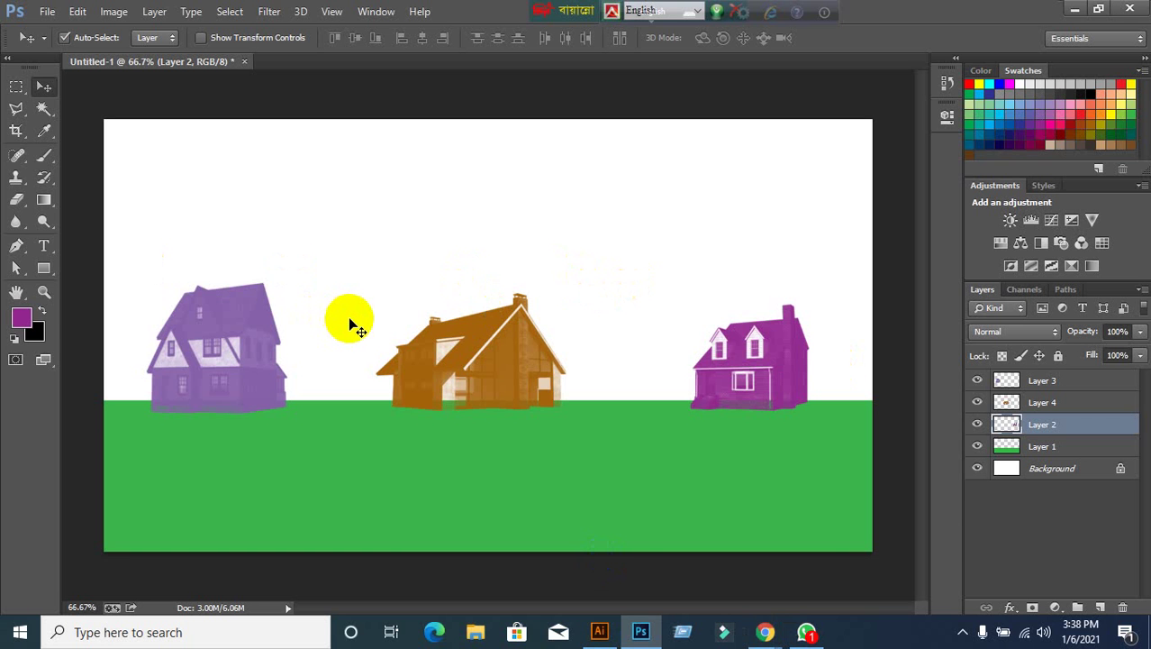
# Make Layer 3 active and look through the Custom Shape tool's shape library for scene elements.
pyautogui.click(1076, 380)
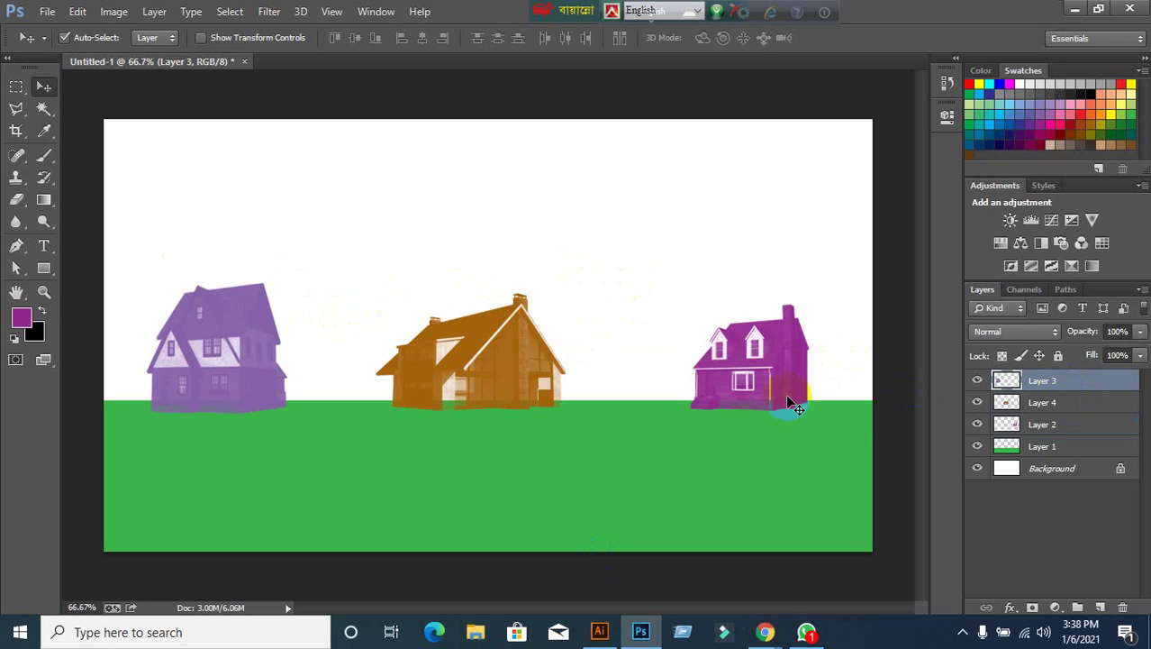
pyautogui.click(49, 268)
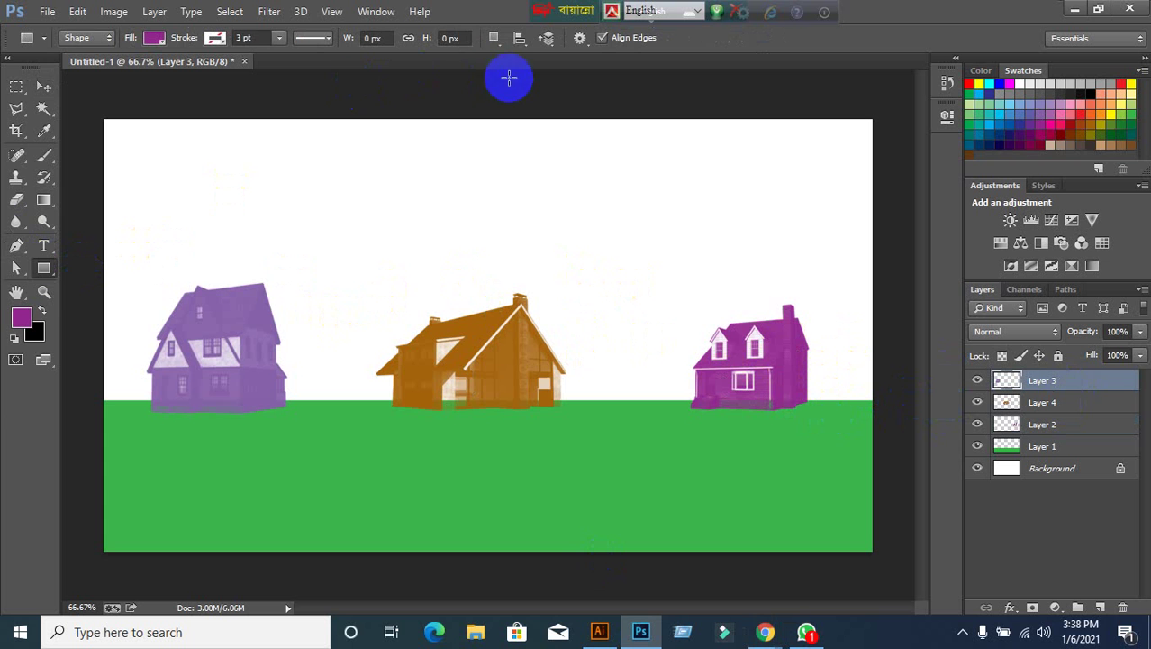
pyautogui.click(495, 39)
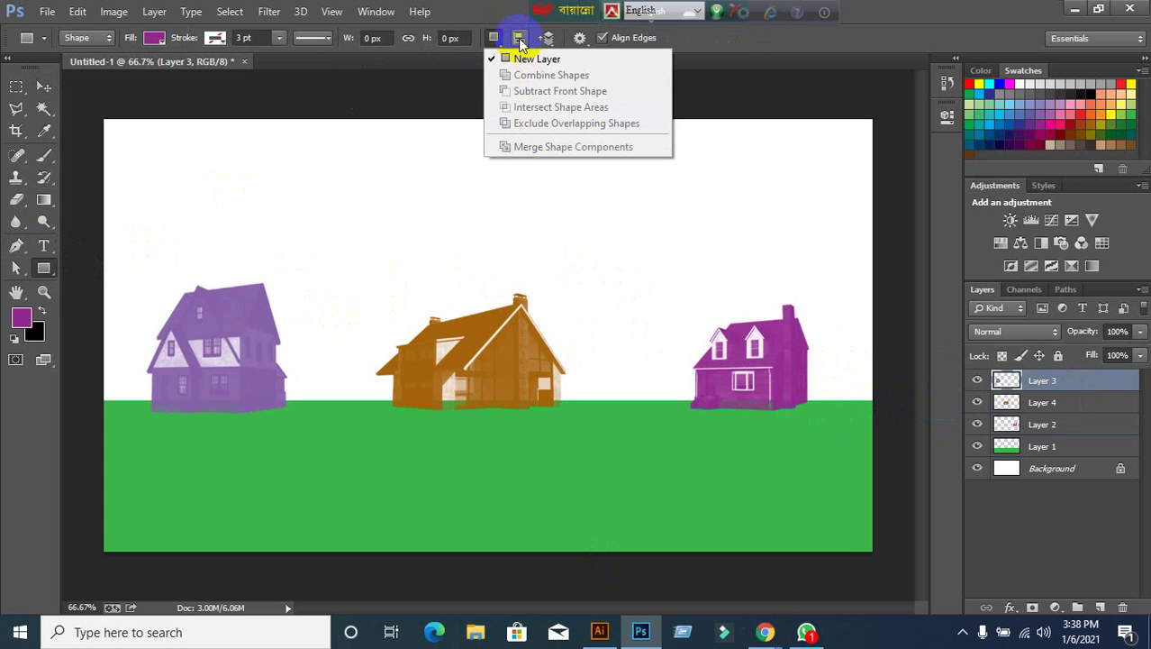
pyautogui.click(491, 40)
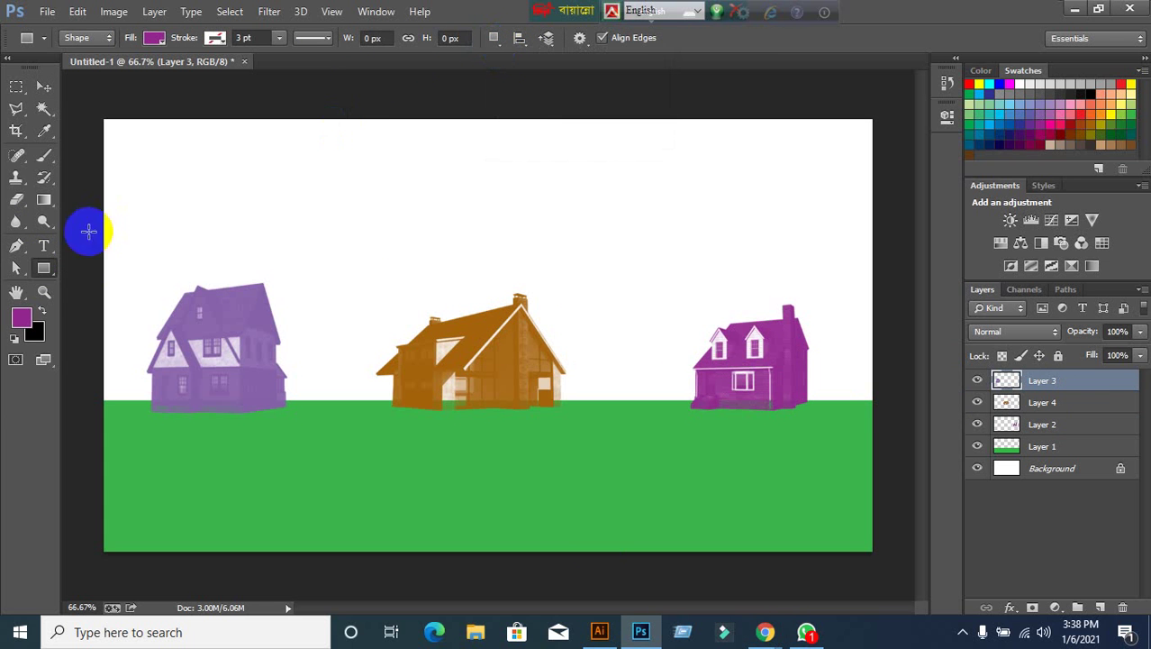
pyautogui.rightClick(44, 271)
pyautogui.click(127, 344)
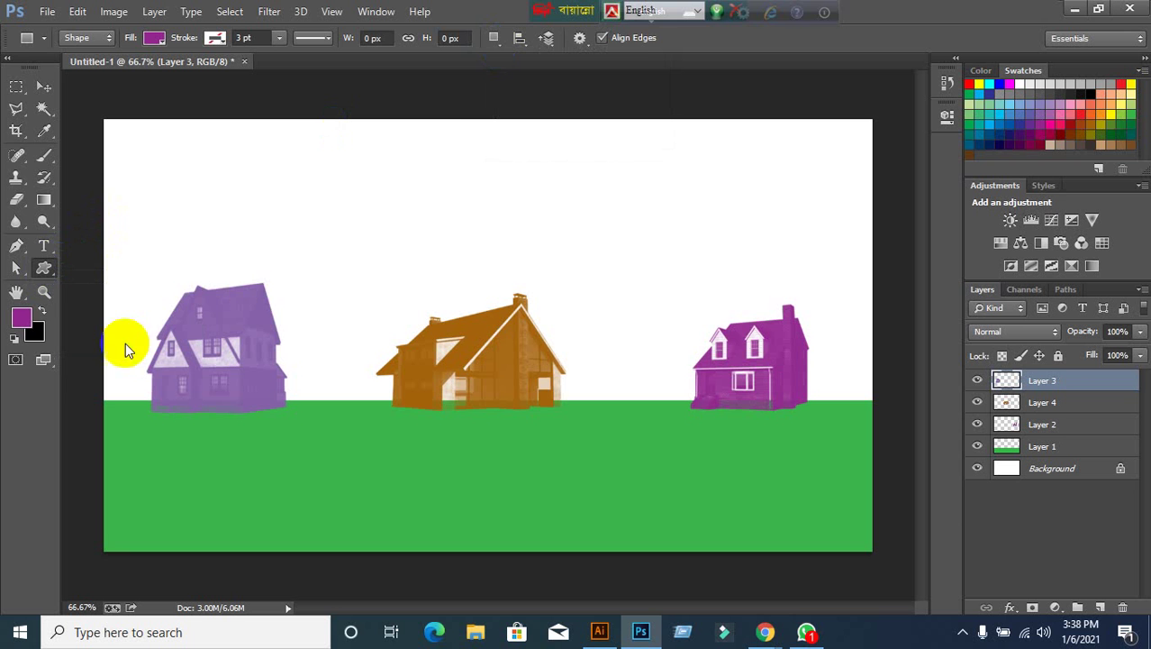
pyautogui.click(496, 38)
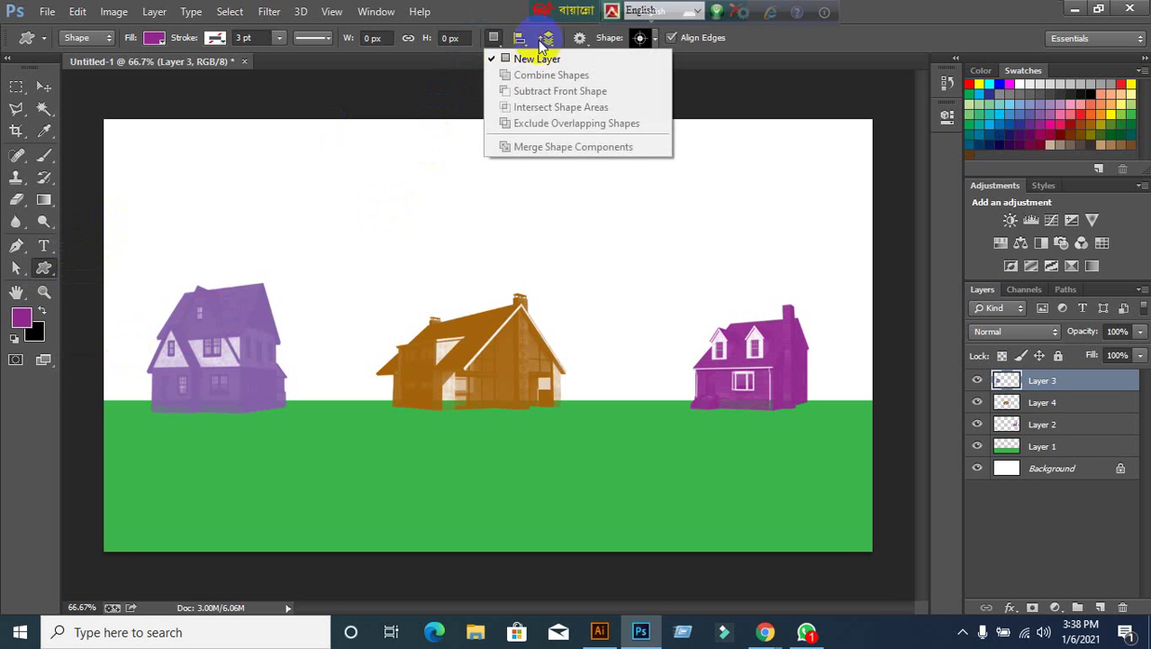
pyautogui.click(651, 40)
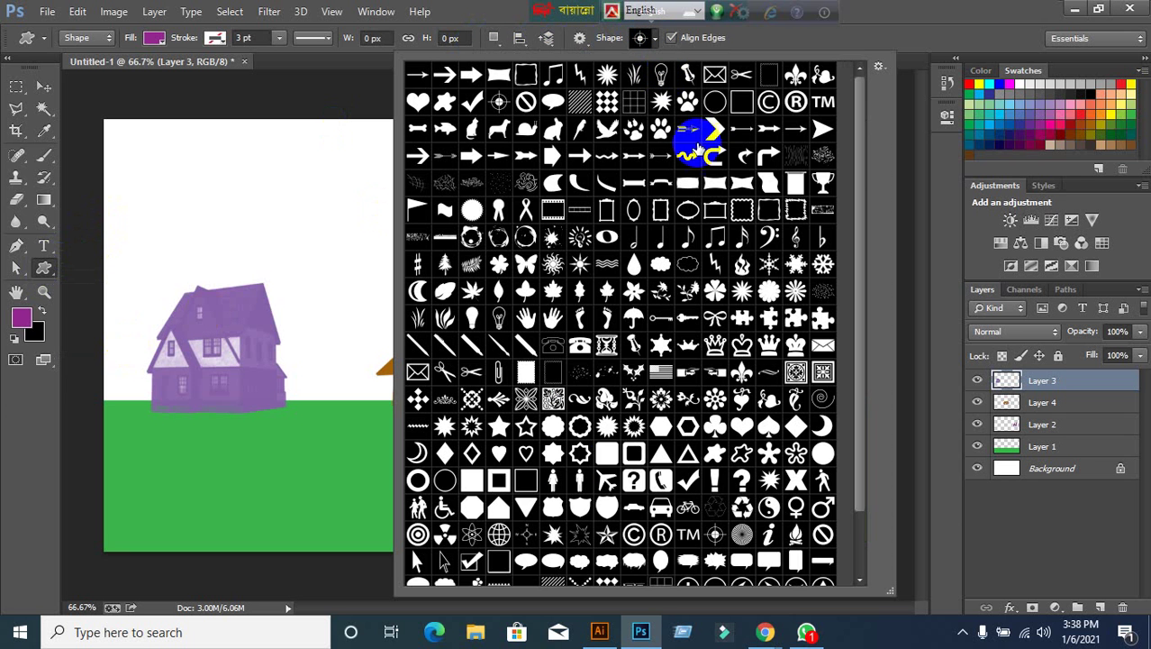
pyautogui.click(606, 290)
pyautogui.scroll(2, 622, 293)
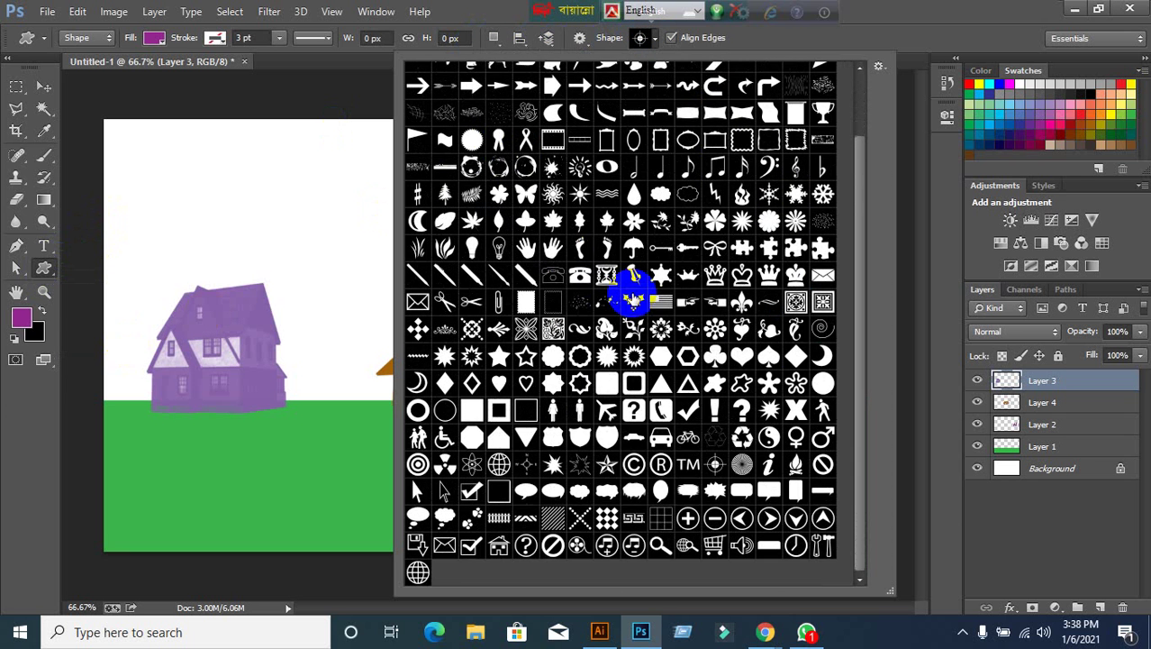
pyautogui.click(852, 9)
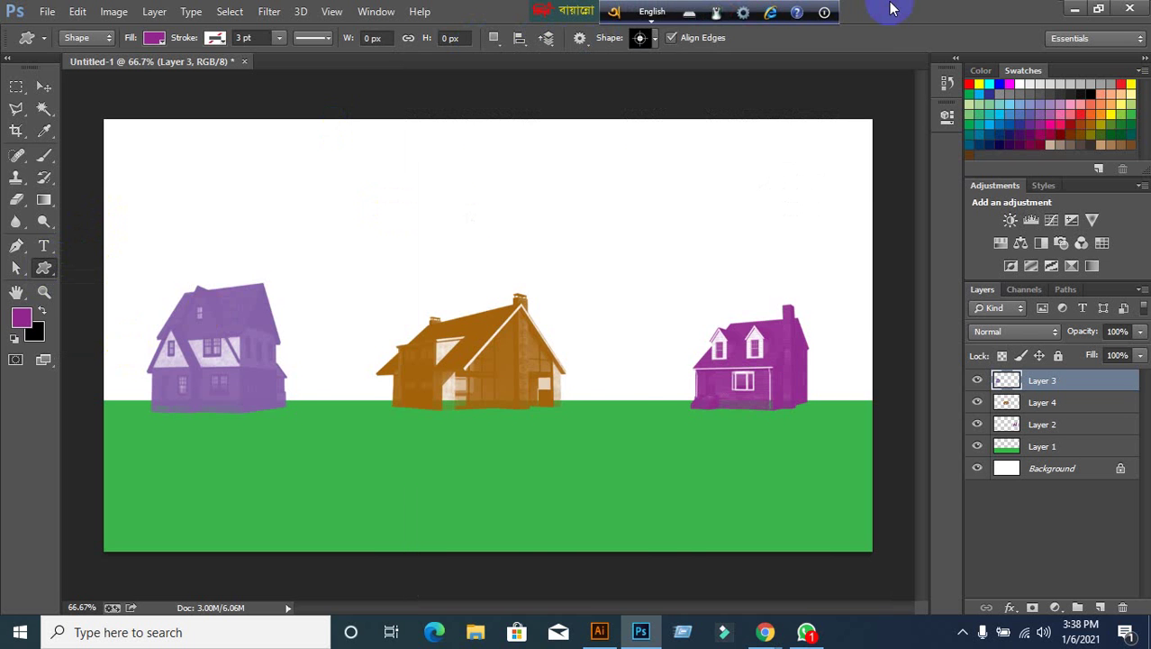
# Switch to Google Meet in Chrome to read the meeting chat, close the chat and return to Photoshop.
pyautogui.moveTo(765, 632)
pyautogui.click(663, 578)
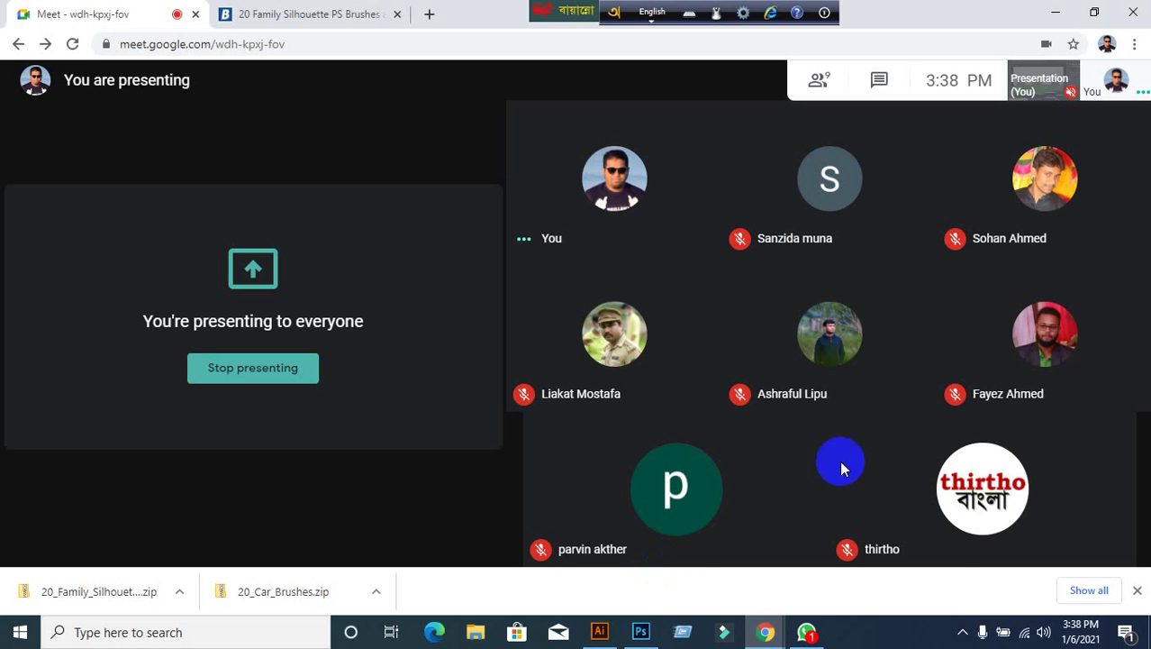
pyautogui.click(880, 90)
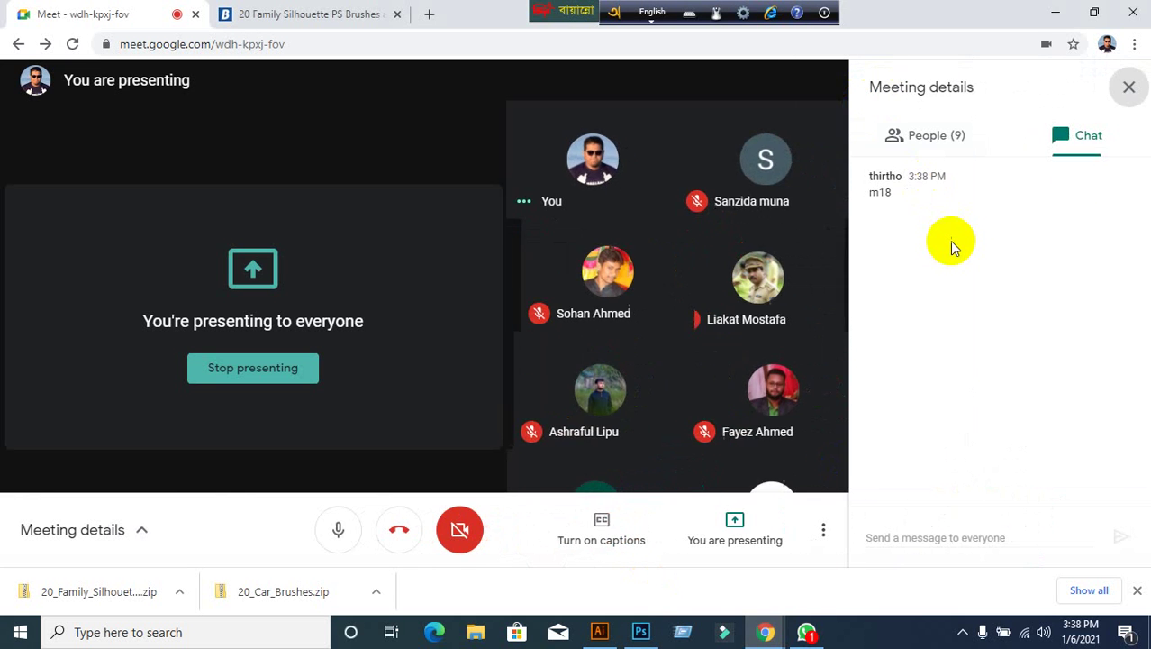
pyautogui.click(1129, 88)
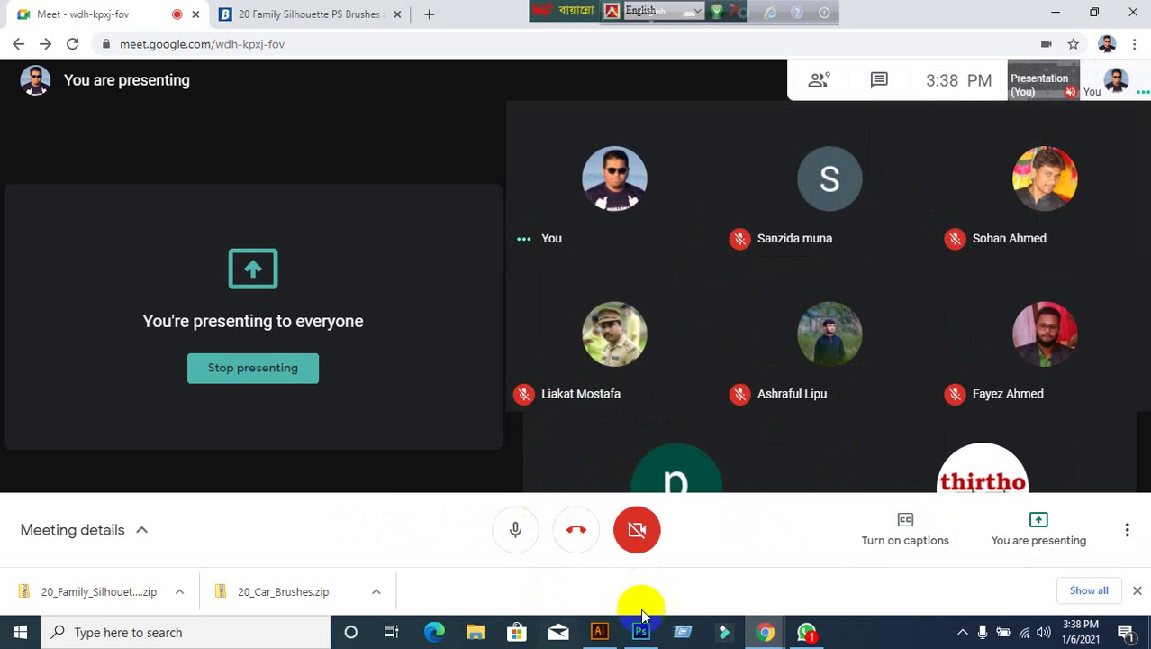
pyautogui.click(645, 628)
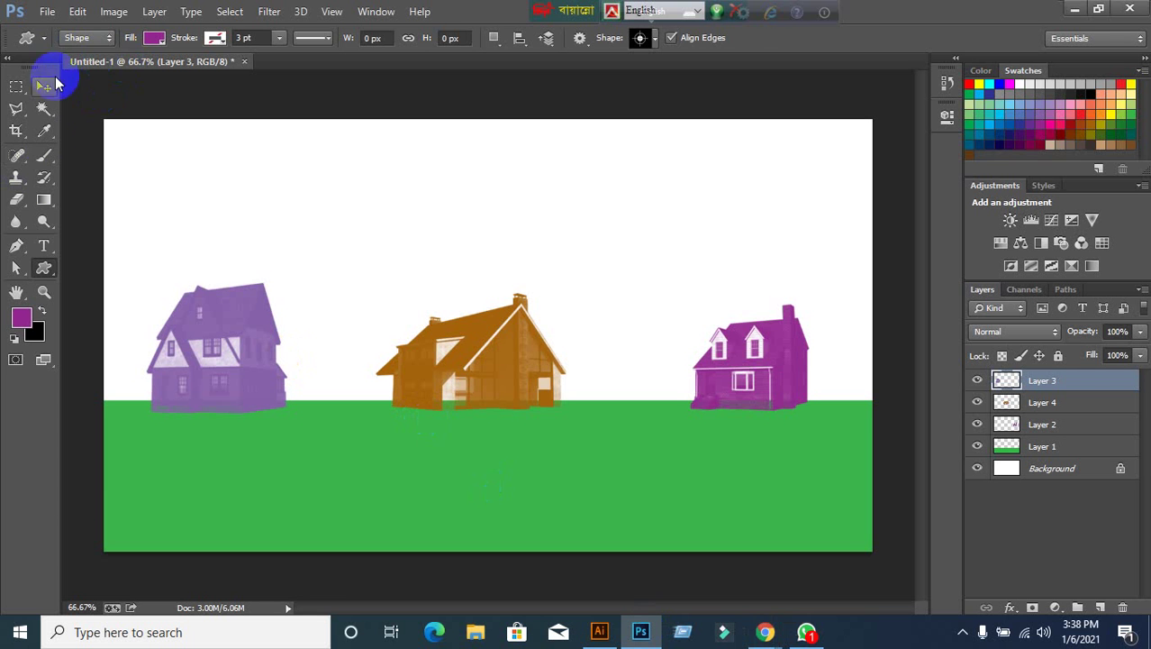
# Look through the Brush tool's presets, including the house, car, family, cloud and bird brushes.
pyautogui.click(38, 88)
pyautogui.click(44, 155)
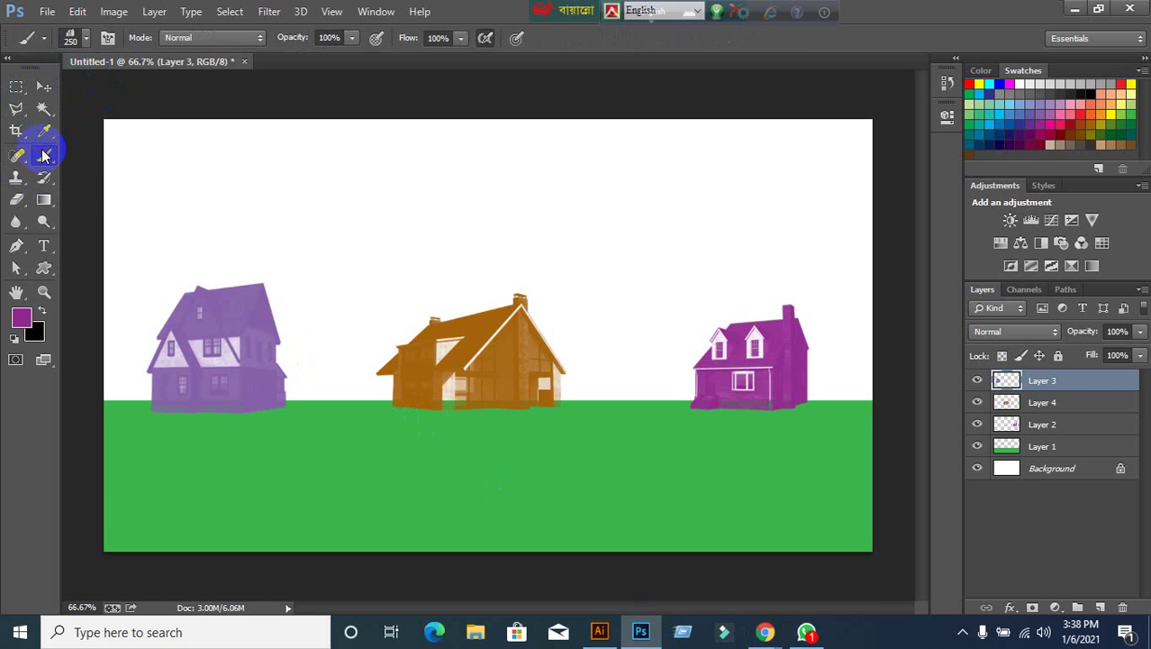
pyautogui.click(86, 39)
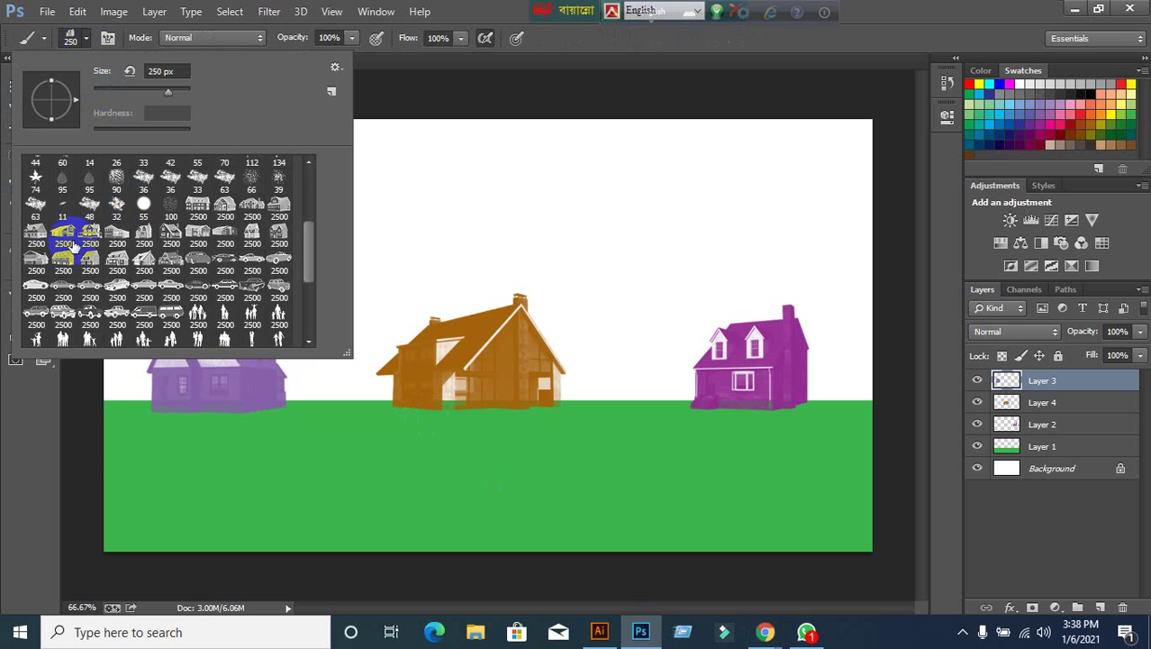
pyautogui.scroll(-5, 188, 257)
pyautogui.scroll(-3, 195, 297)
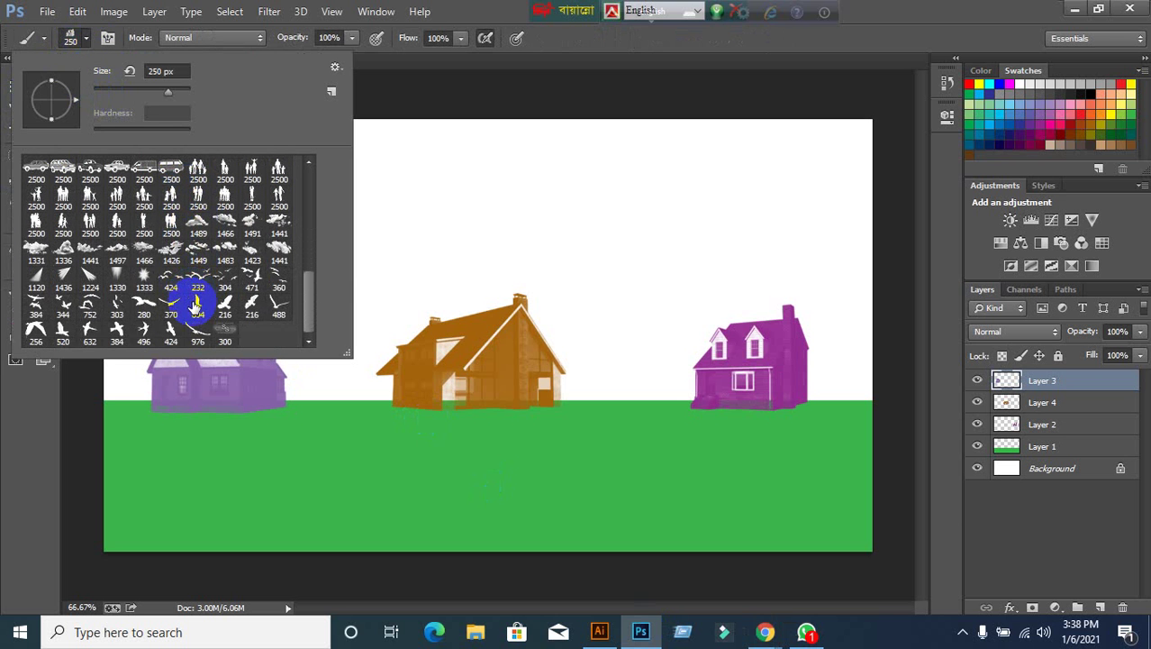
pyautogui.scroll(5, 197, 317)
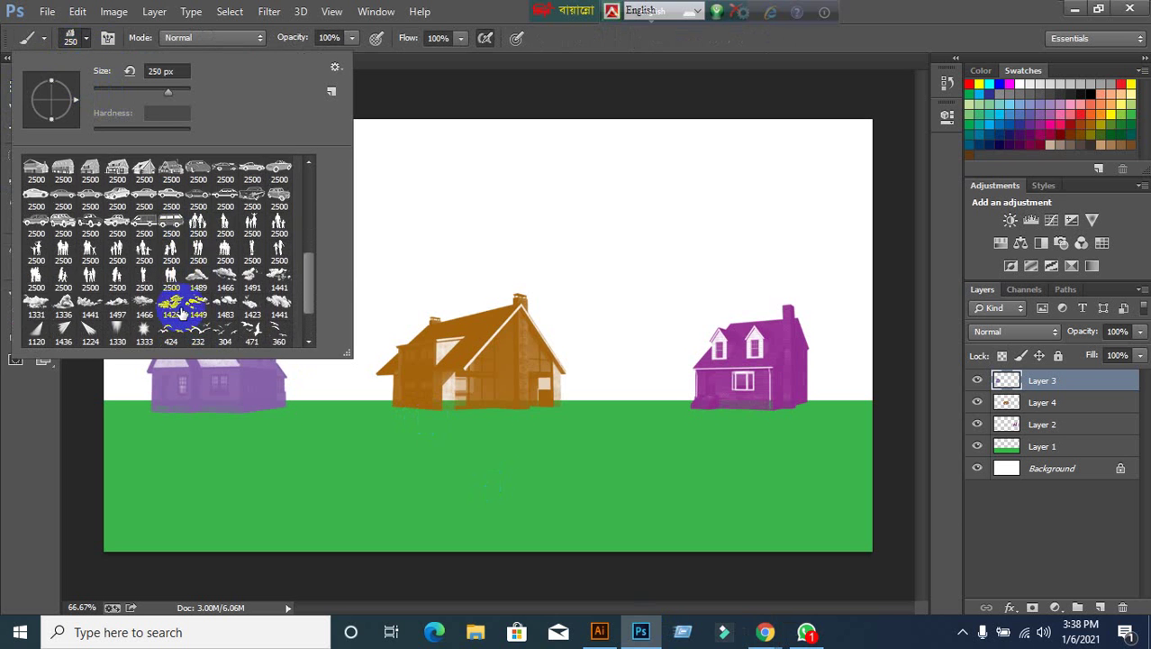
pyautogui.scroll(5, 180, 315)
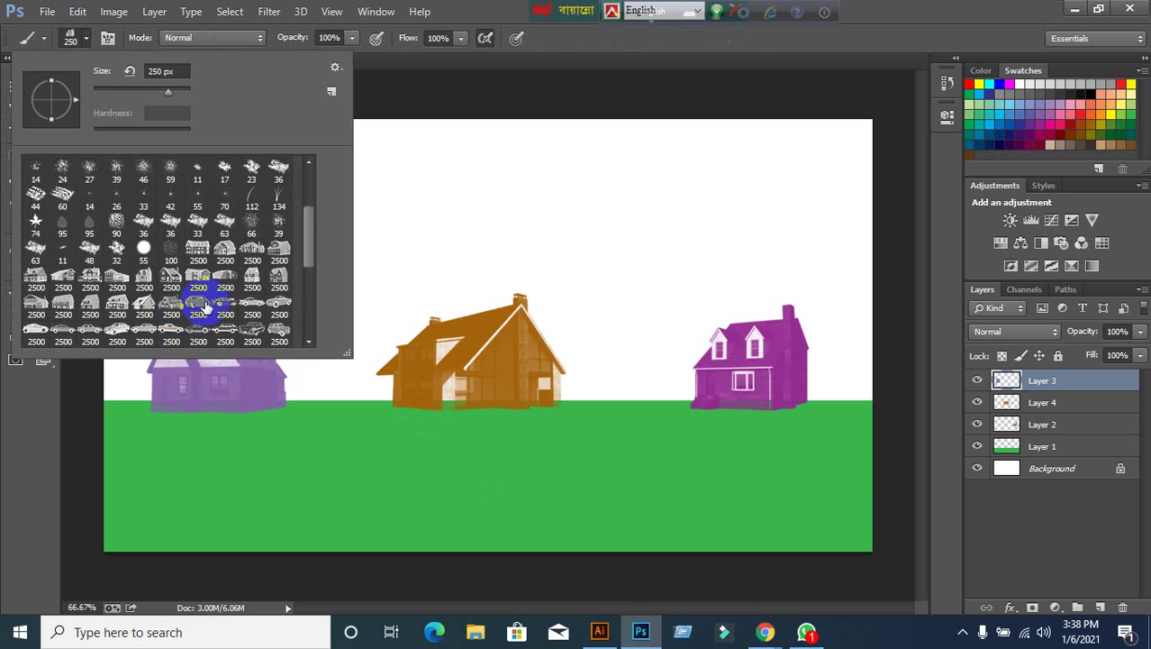
pyautogui.scroll(-7, 223, 297)
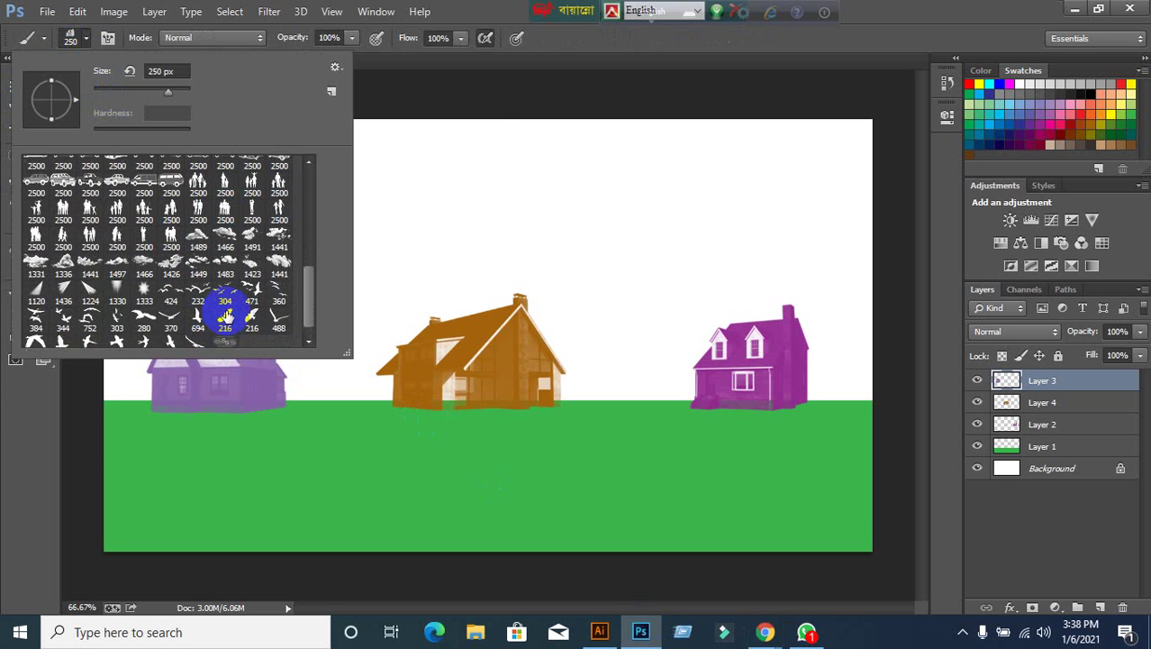
# Load the Palm_Tree_Brushes_by_Rawox brush file from the palm tree brushes folder on the Desktop.
pyautogui.click(335, 70)
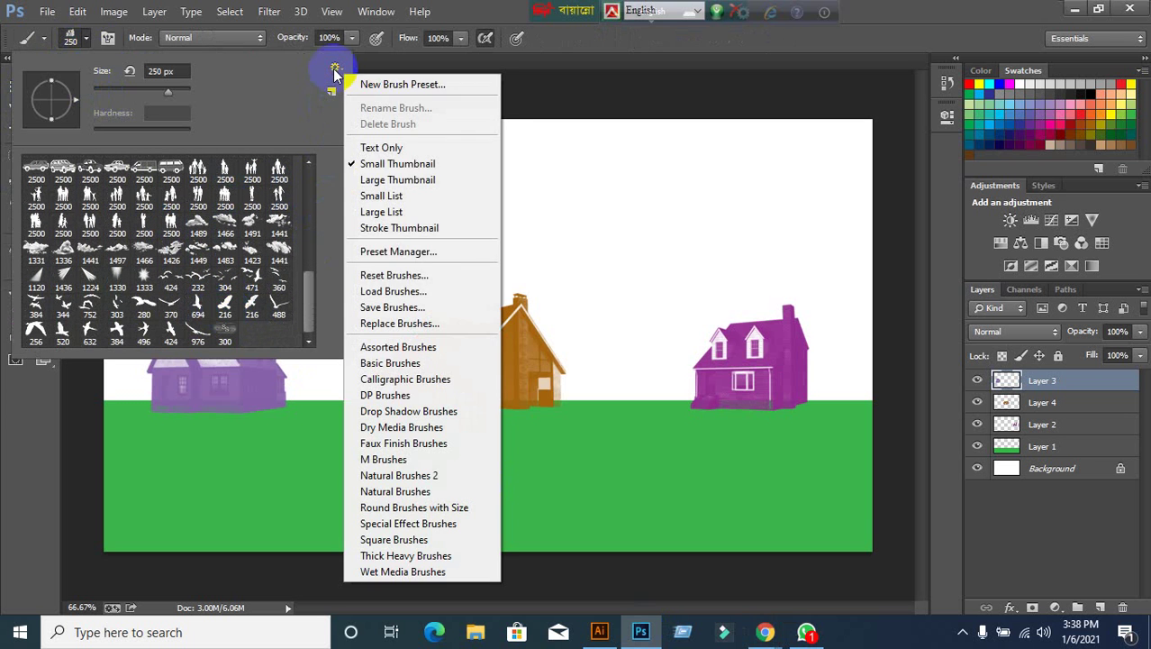
pyautogui.click(398, 292)
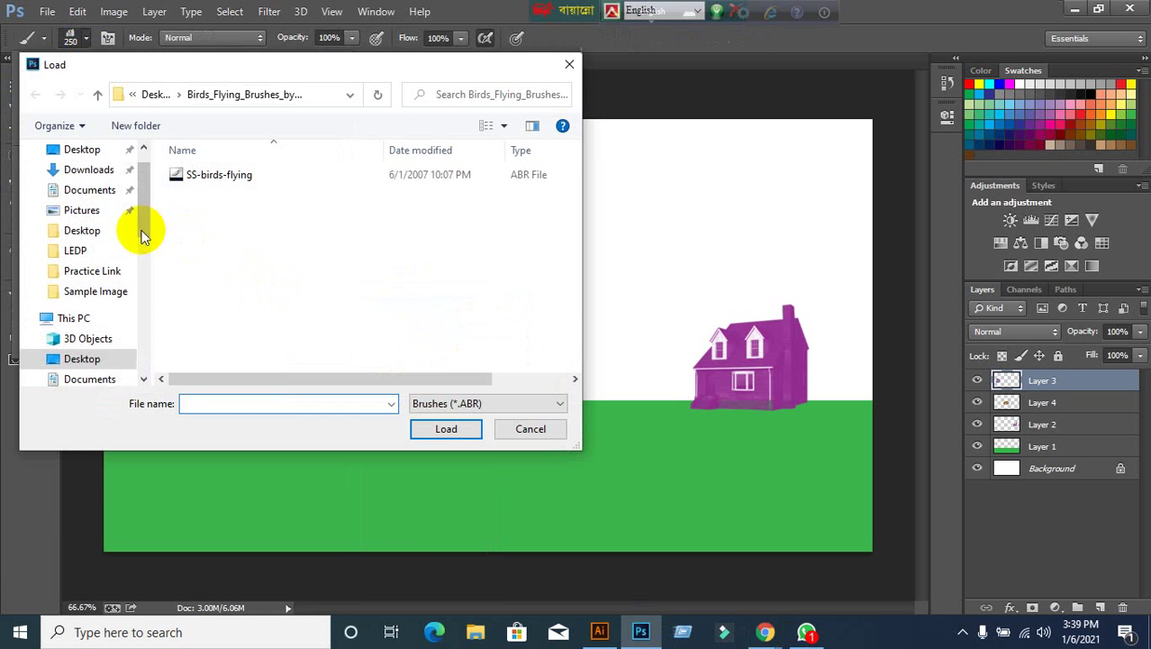
pyautogui.scroll(2, 54, 225)
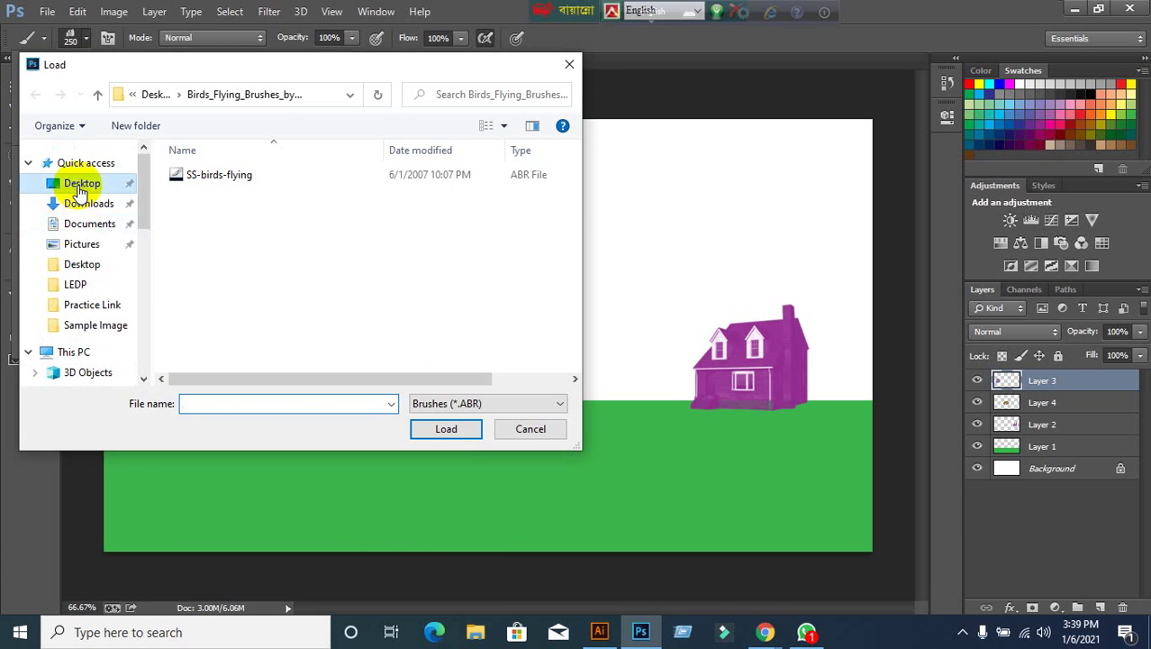
pyautogui.click(81, 184)
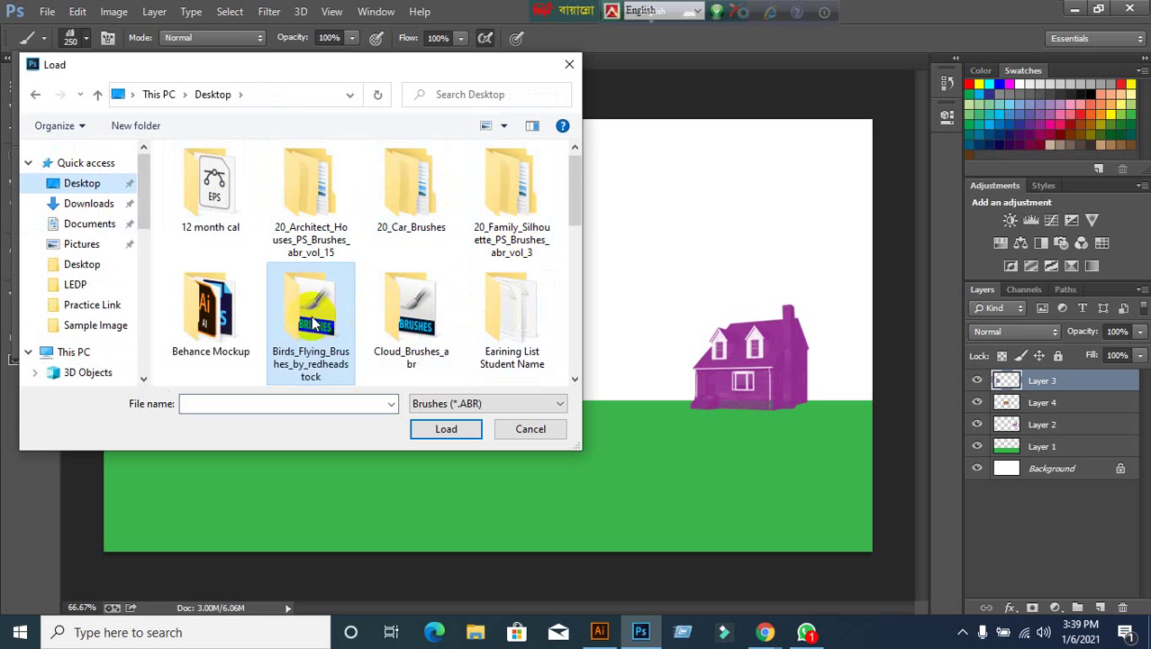
pyautogui.scroll(-1, 314, 324)
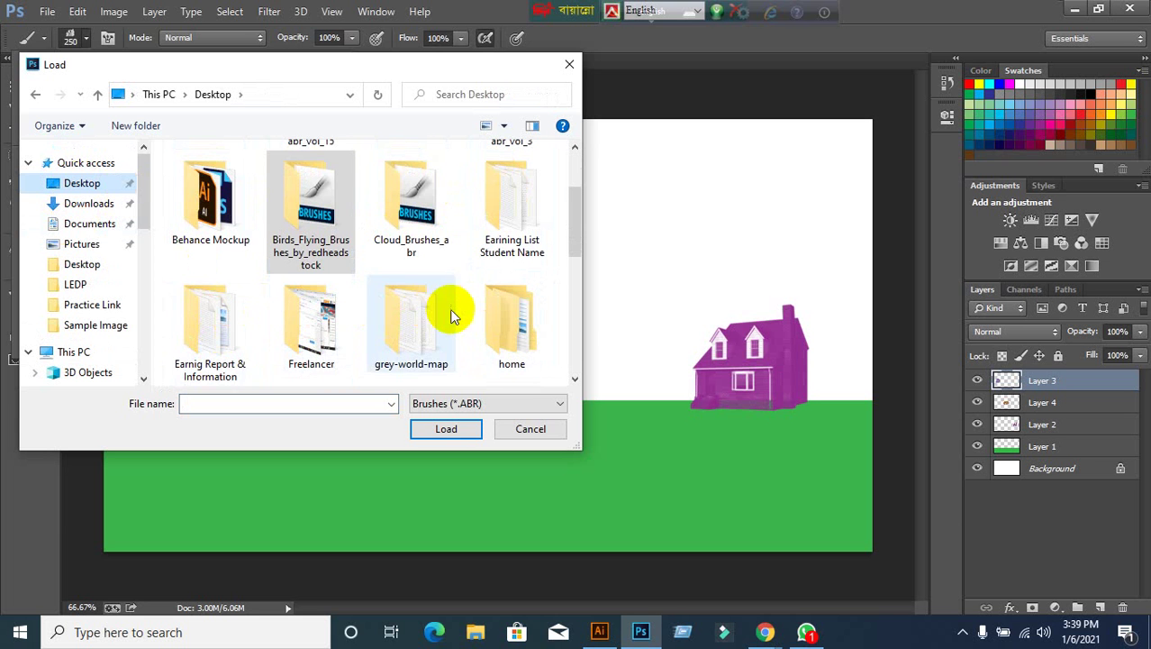
pyautogui.scroll(-2, 455, 315)
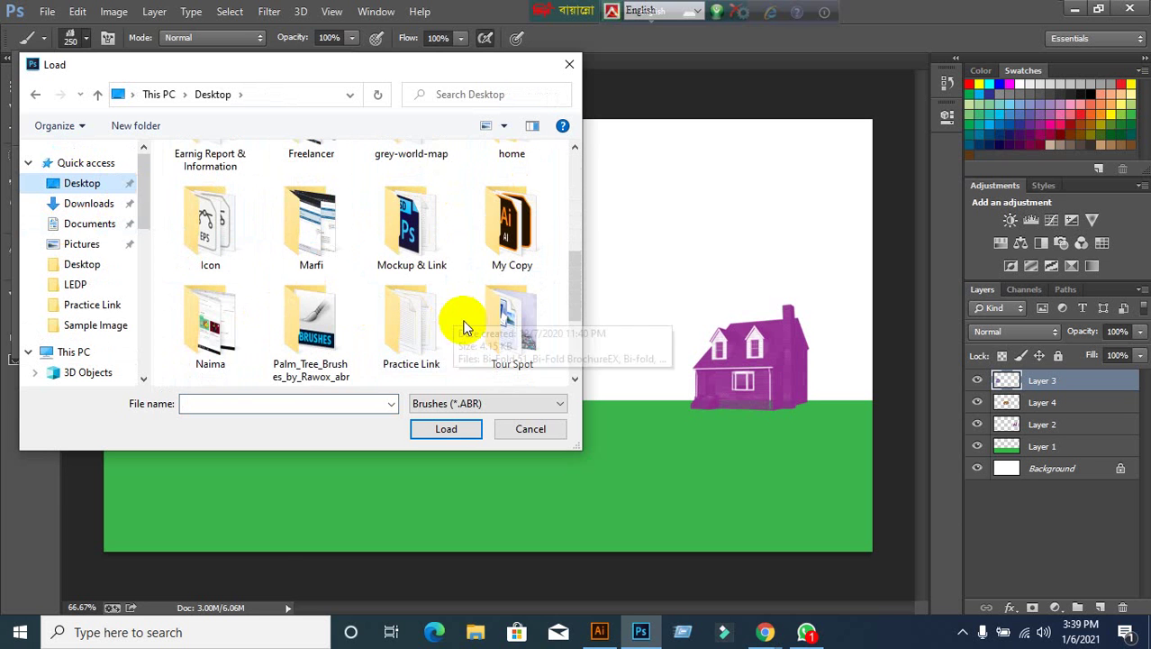
pyautogui.doubleClick(285, 333)
pyautogui.click(207, 192)
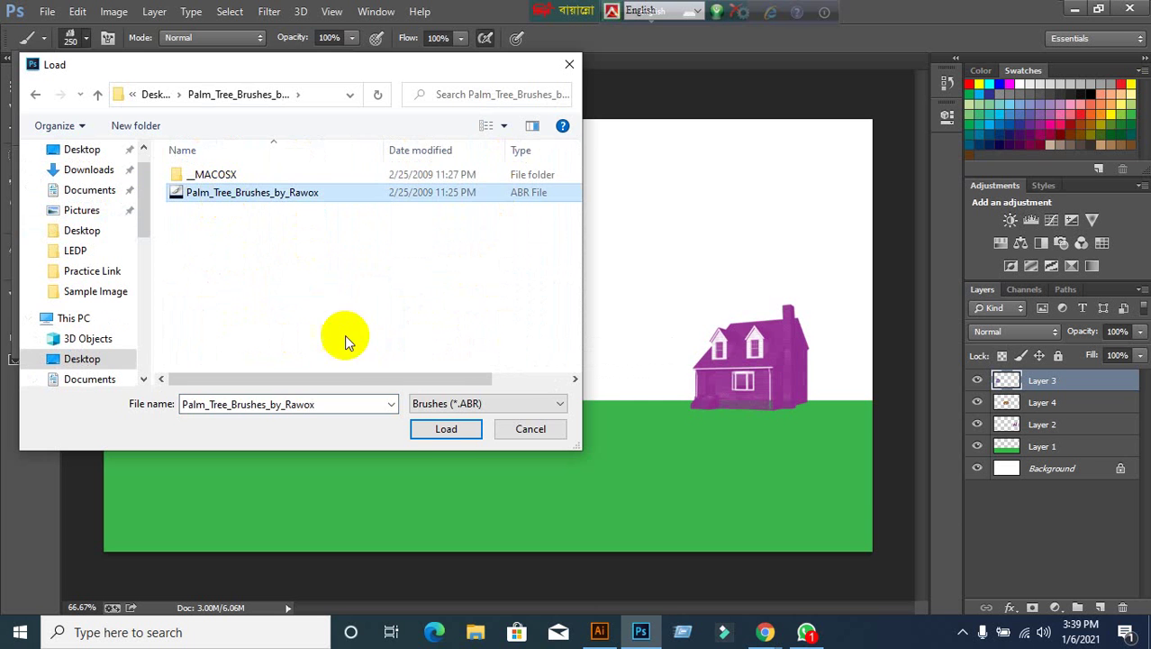
pyautogui.click(434, 428)
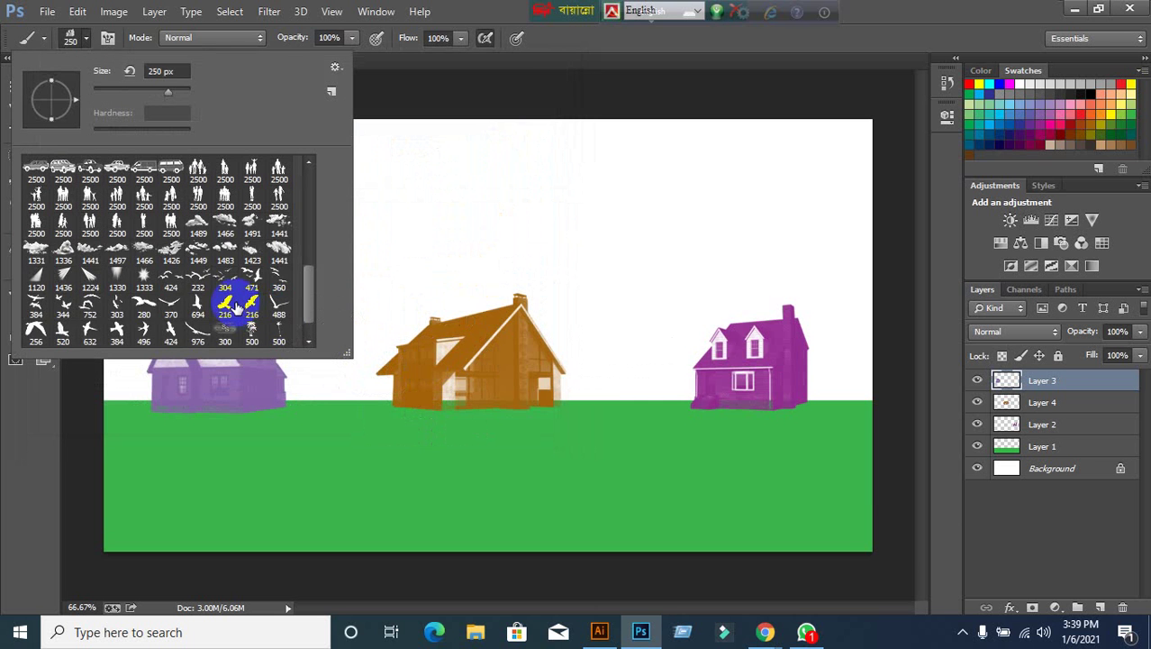
# Look through the brush presets from the newly loaded palm trees back to the bird, cloud, family, car and house brushes.
pyautogui.scroll(-1, 236, 308)
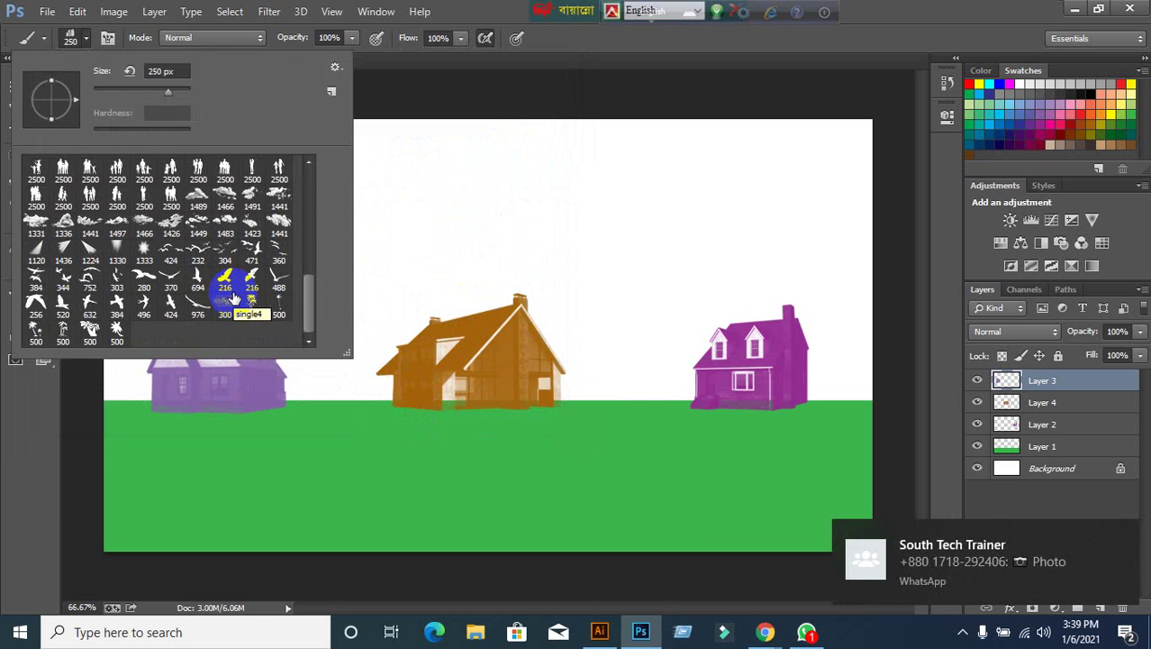
pyautogui.scroll(2, 232, 299)
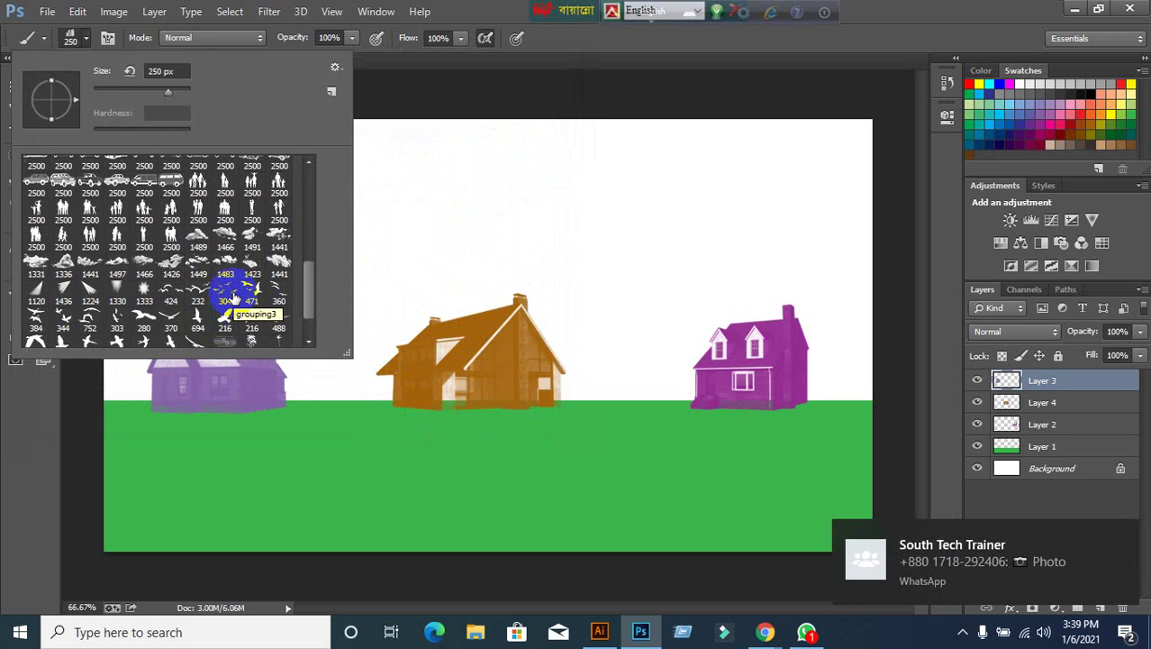
pyautogui.scroll(1, 232, 299)
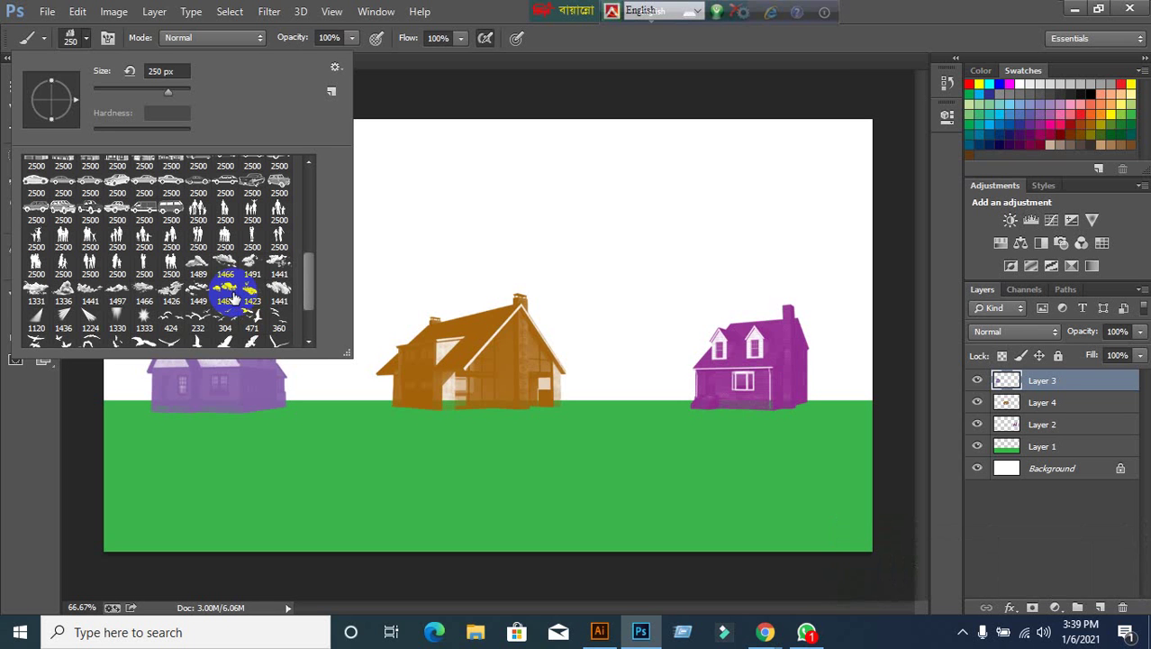
pyautogui.scroll(1, 233, 297)
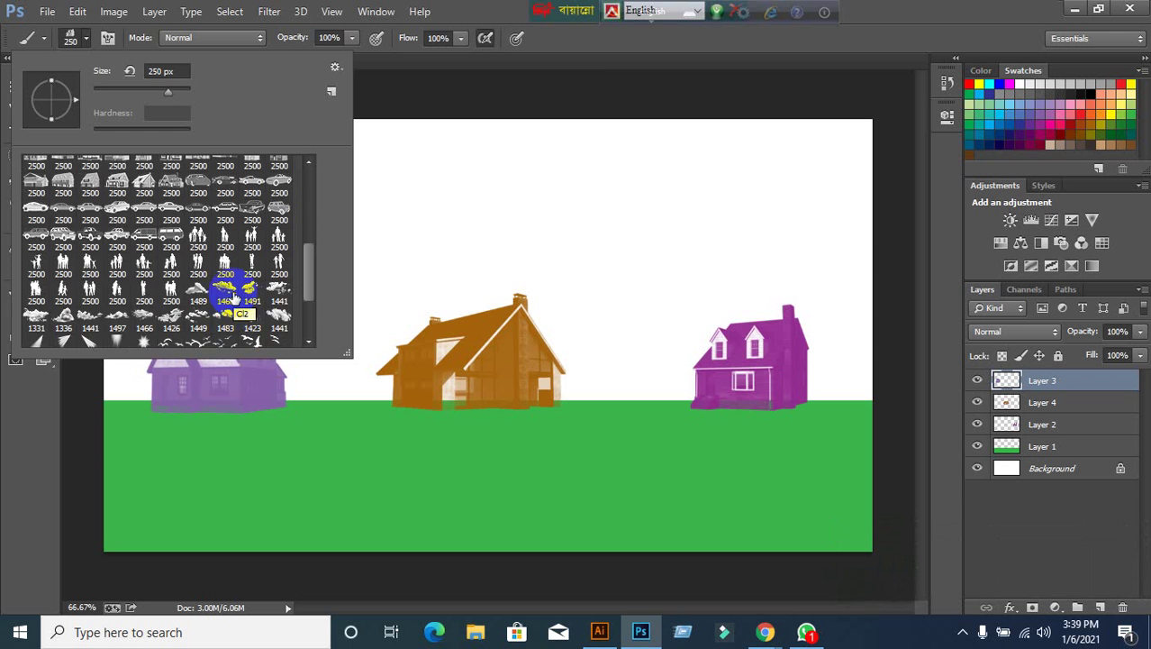
pyautogui.scroll(2, 232, 297)
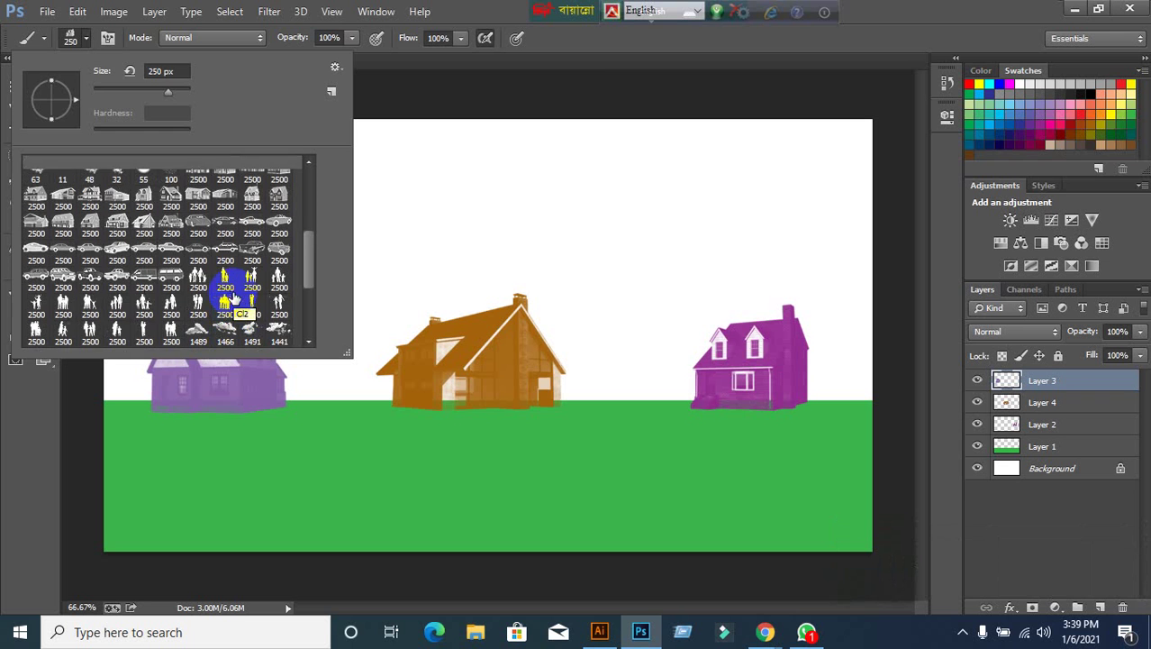
pyautogui.click(491, 9)
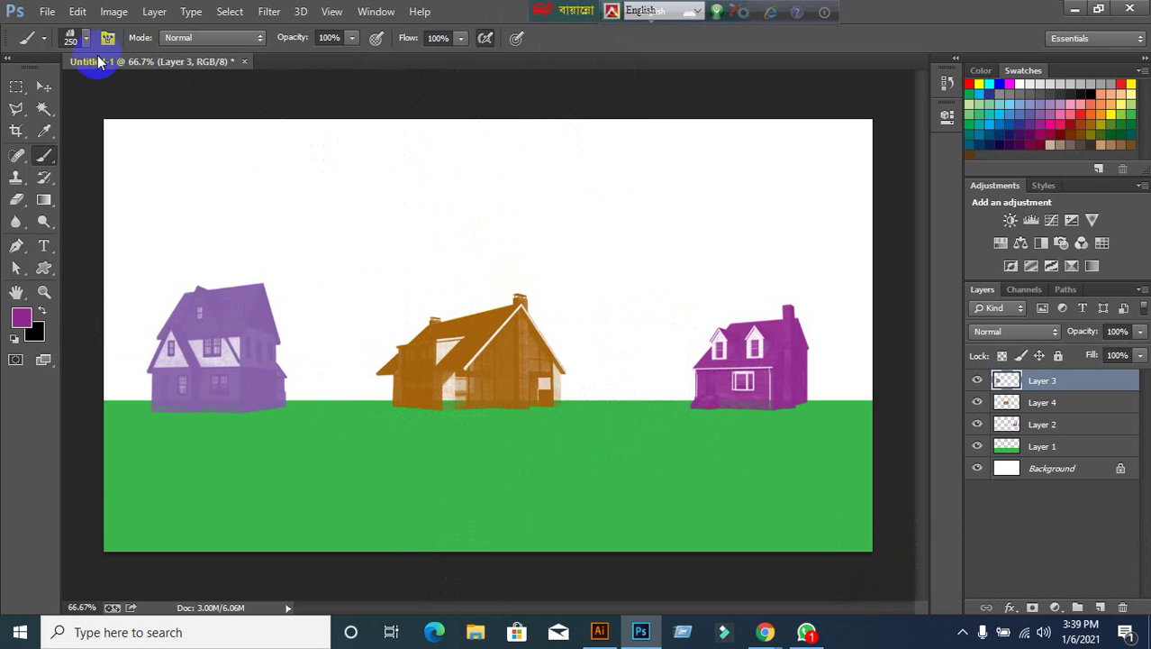
pyautogui.click(70, 37)
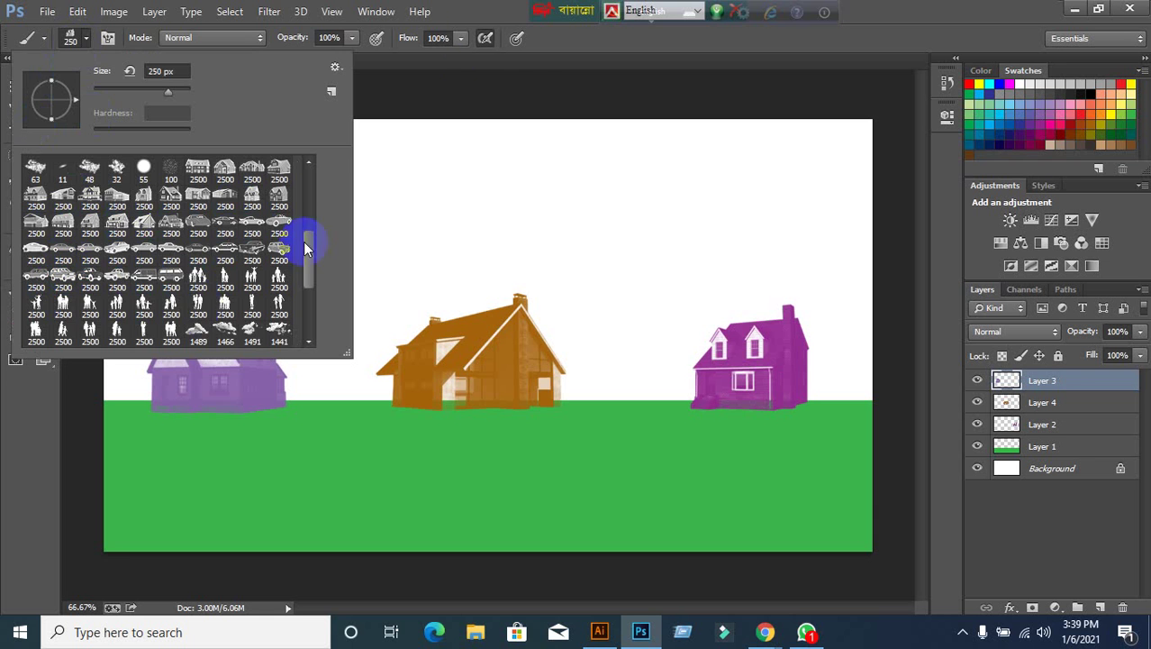
pyautogui.click(479, 14)
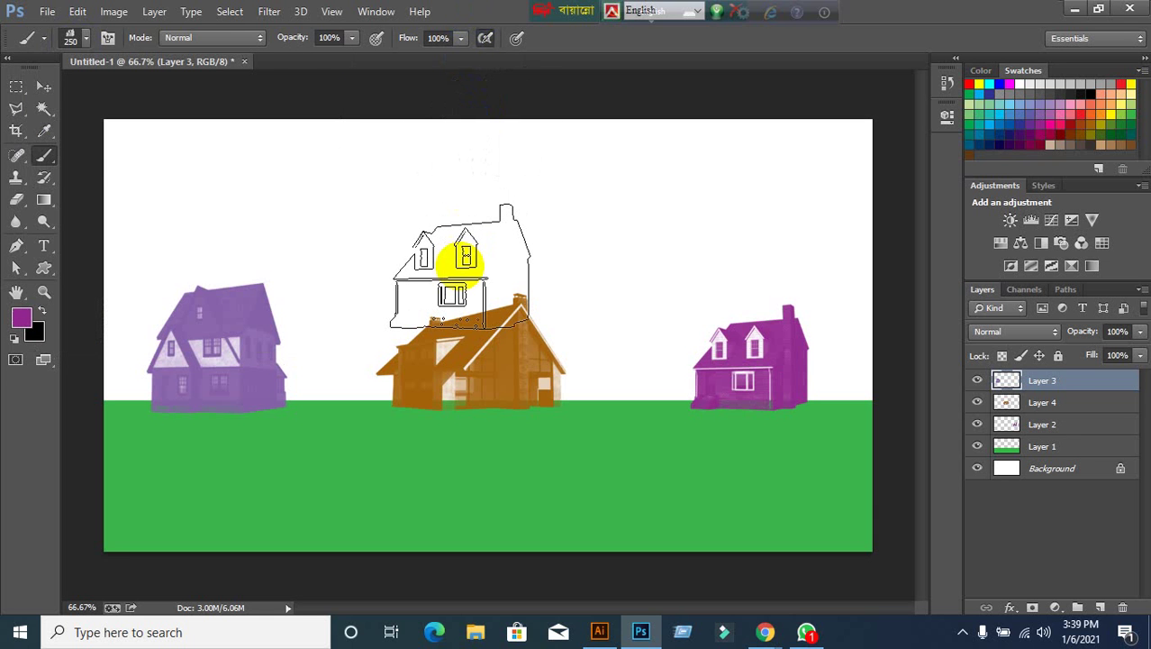
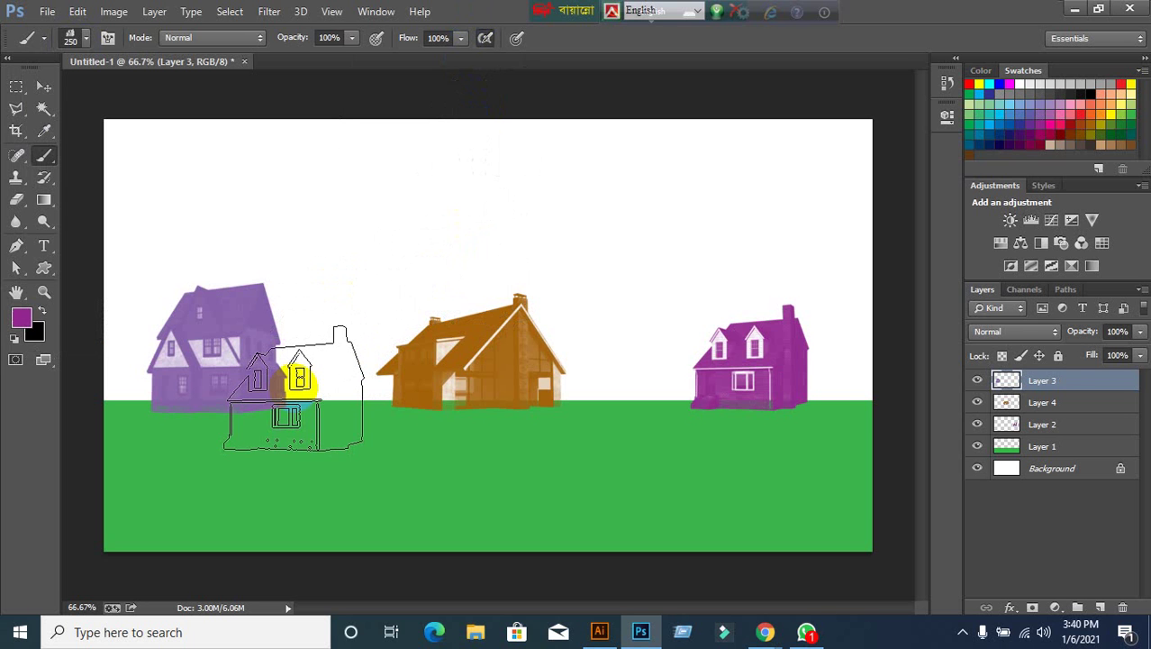
# Stamp a dark green pair of palm trees at 300 px on Layer 3, between the light purple and brown houses.
pyautogui.click(81, 42)
pyautogui.scroll(-5, 185, 243)
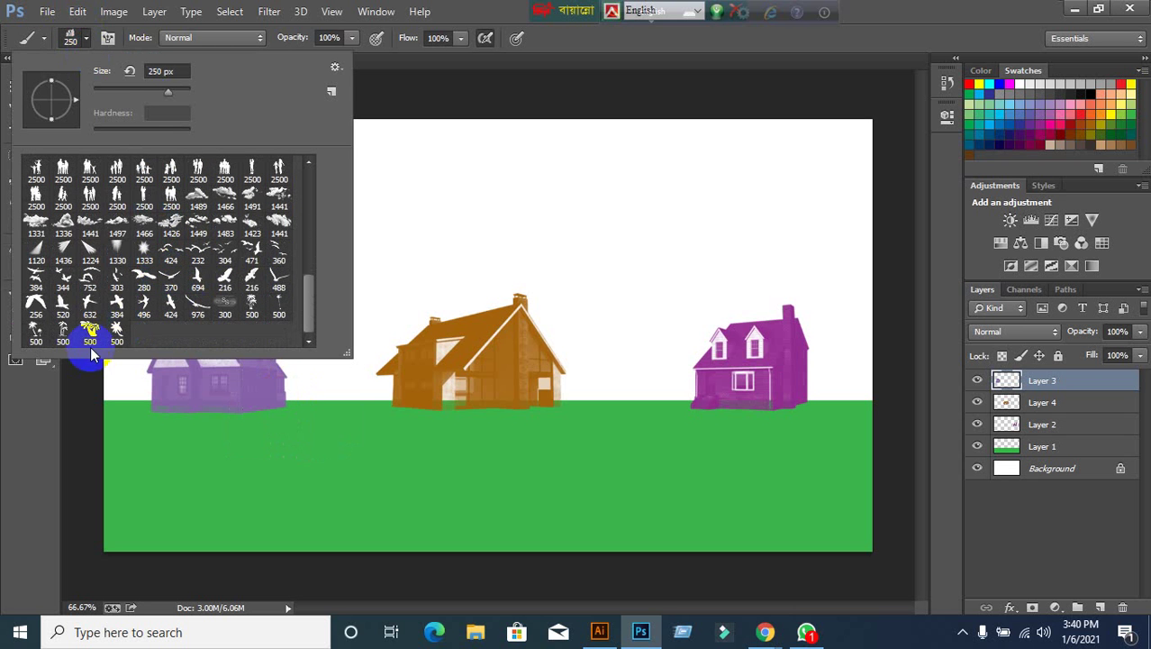
pyautogui.click(61, 332)
pyautogui.click(856, 42)
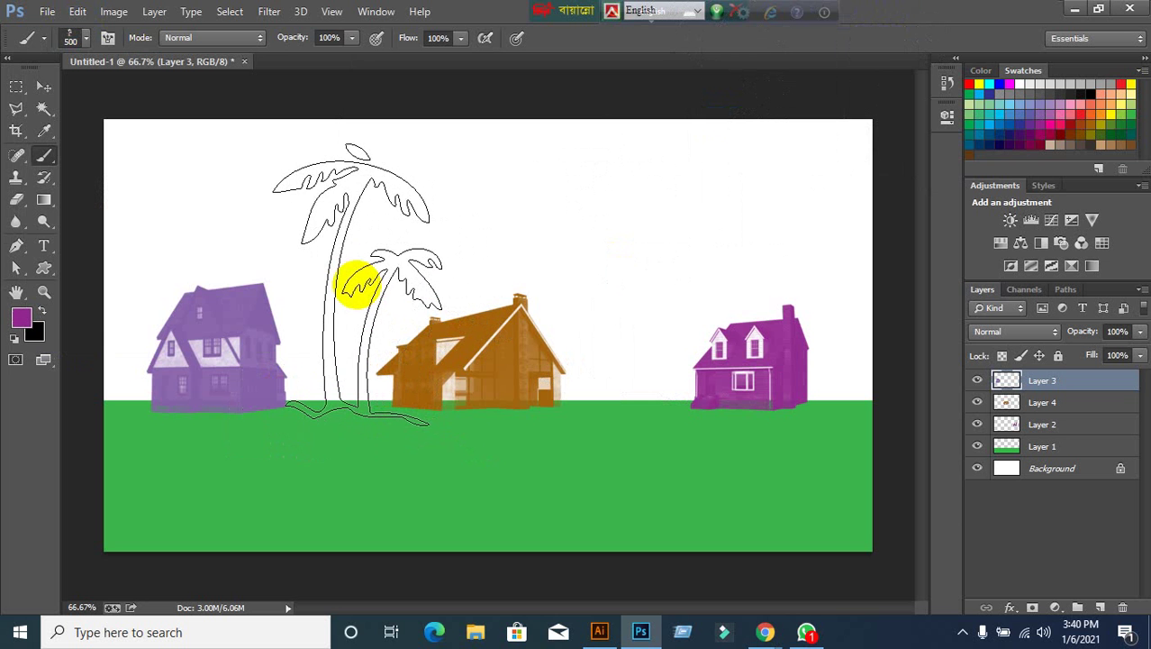
pyautogui.press('[')
pyautogui.press('[')
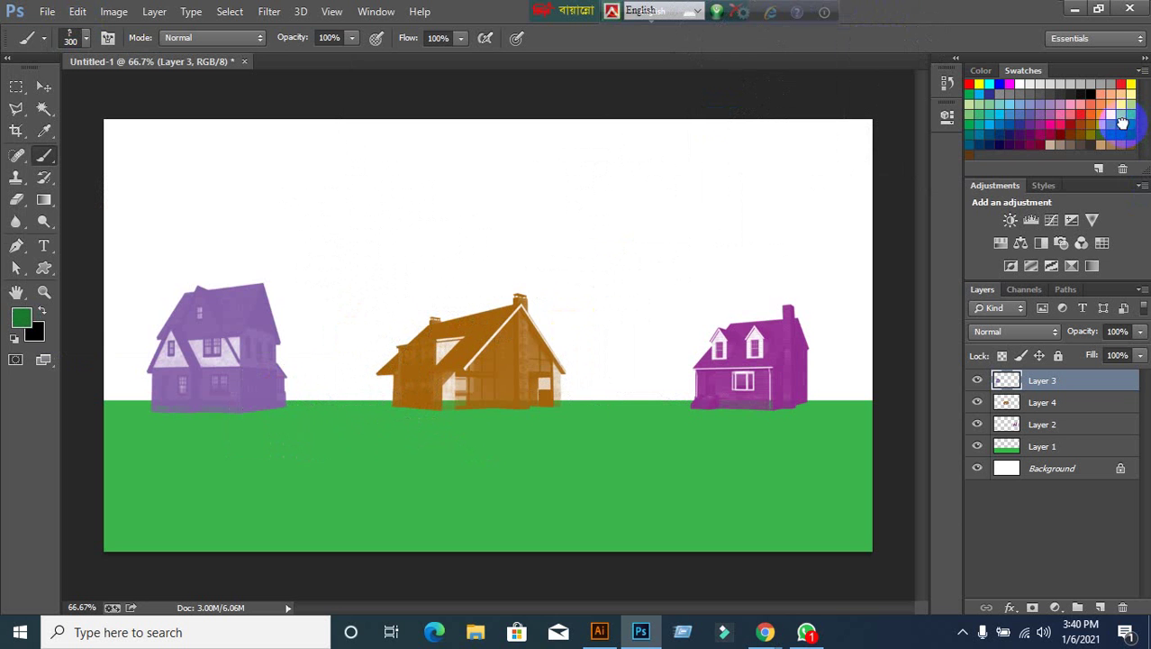
pyautogui.click(343, 327)
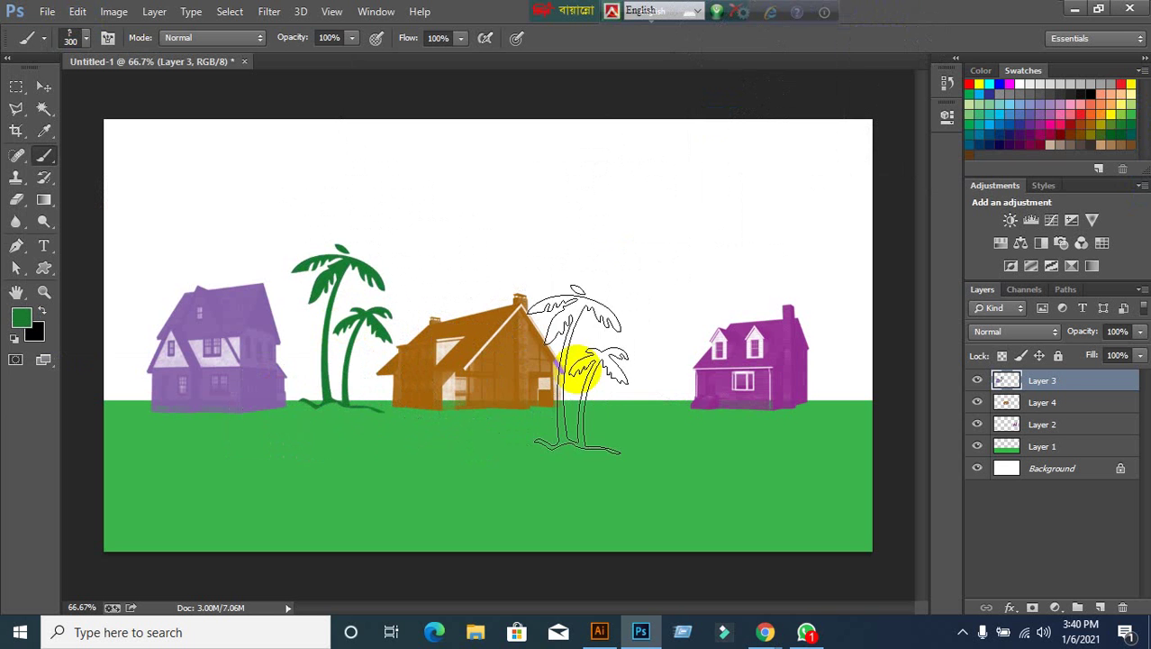
pyautogui.hotkey('ctrl', 'z')
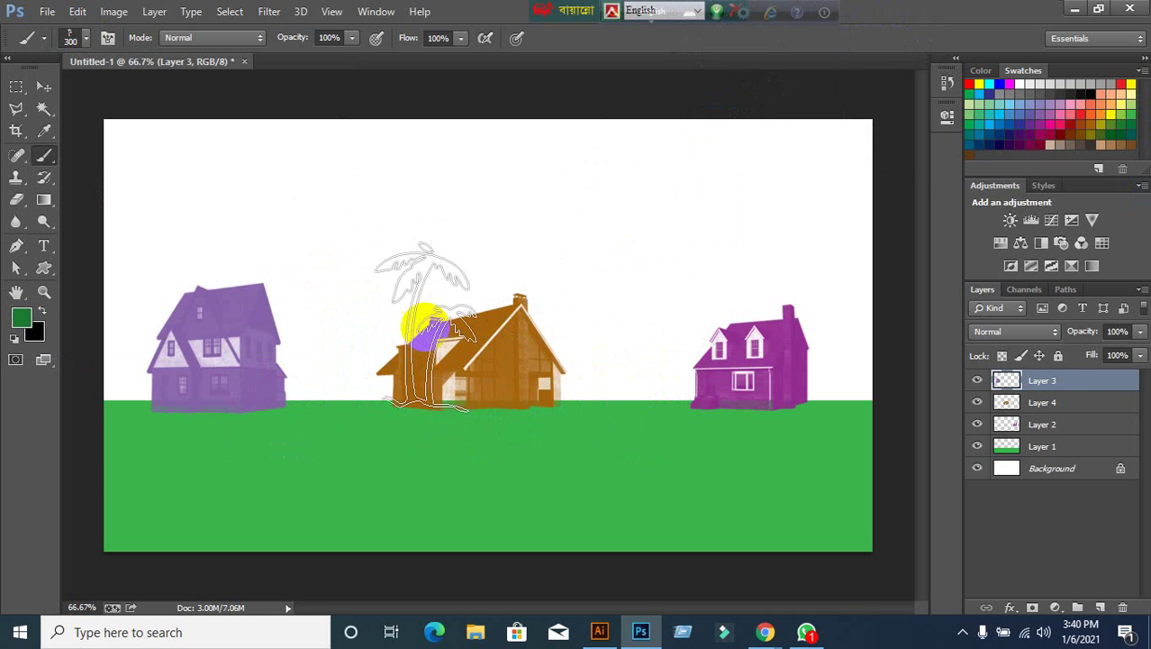
pyautogui.click(339, 337)
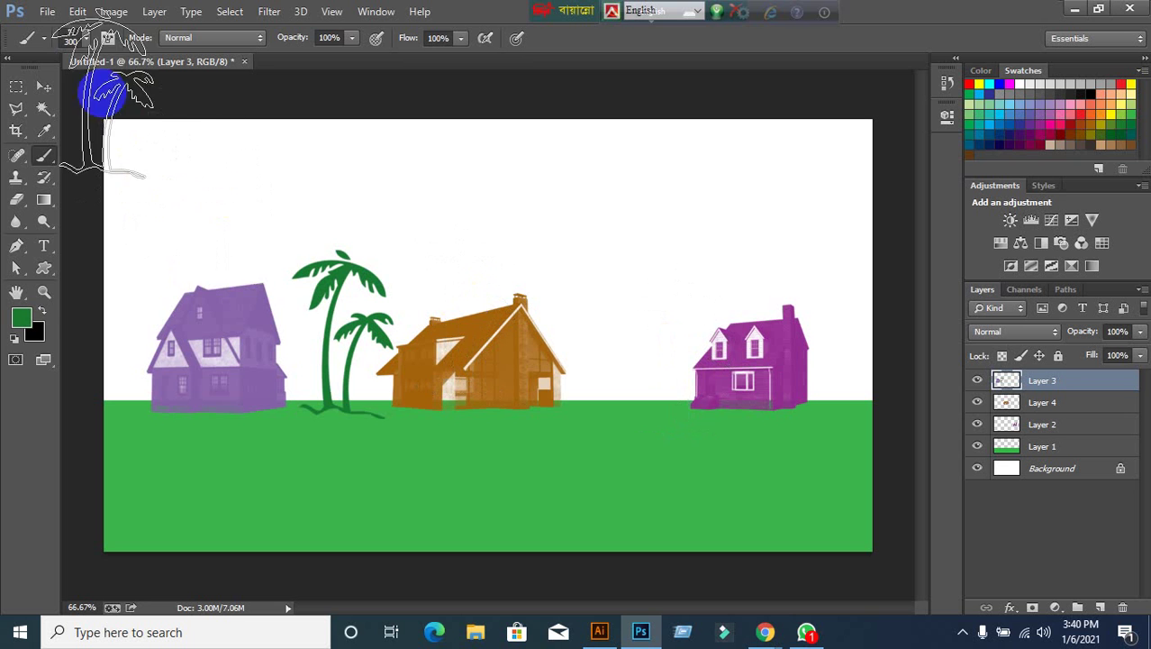
# Stamp the brush with a leaning palm and a smaller palm at 250 px, between the brown house and the house on its right.
pyautogui.click(81, 39)
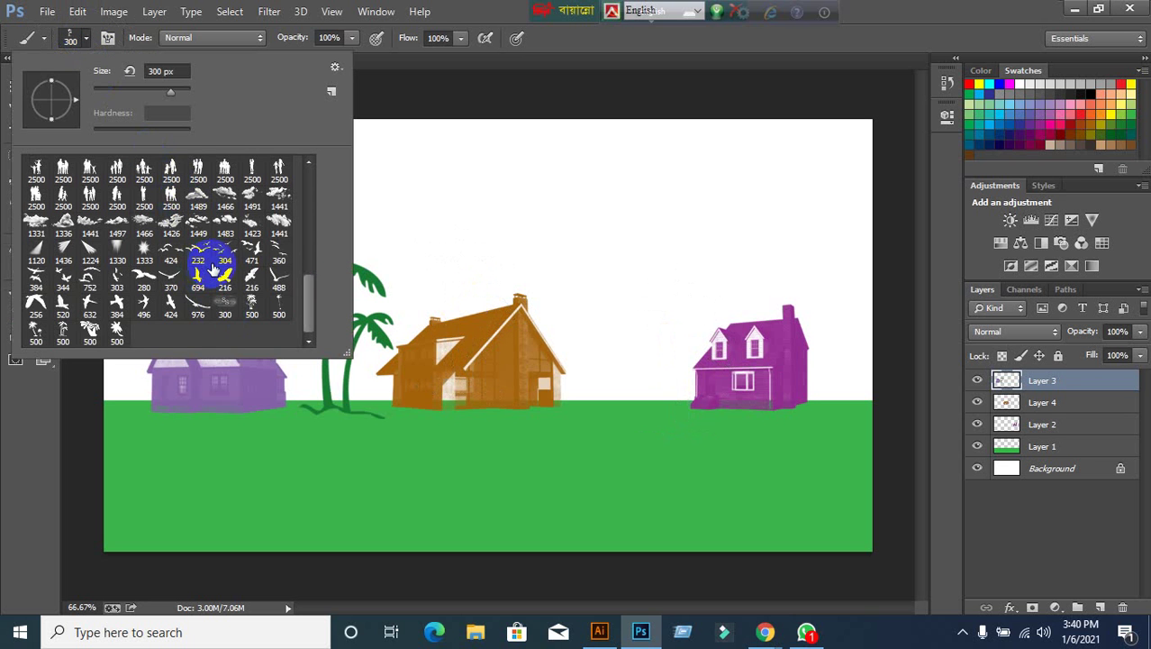
pyautogui.scroll(1, 211, 257)
pyautogui.scroll(-2, 213, 272)
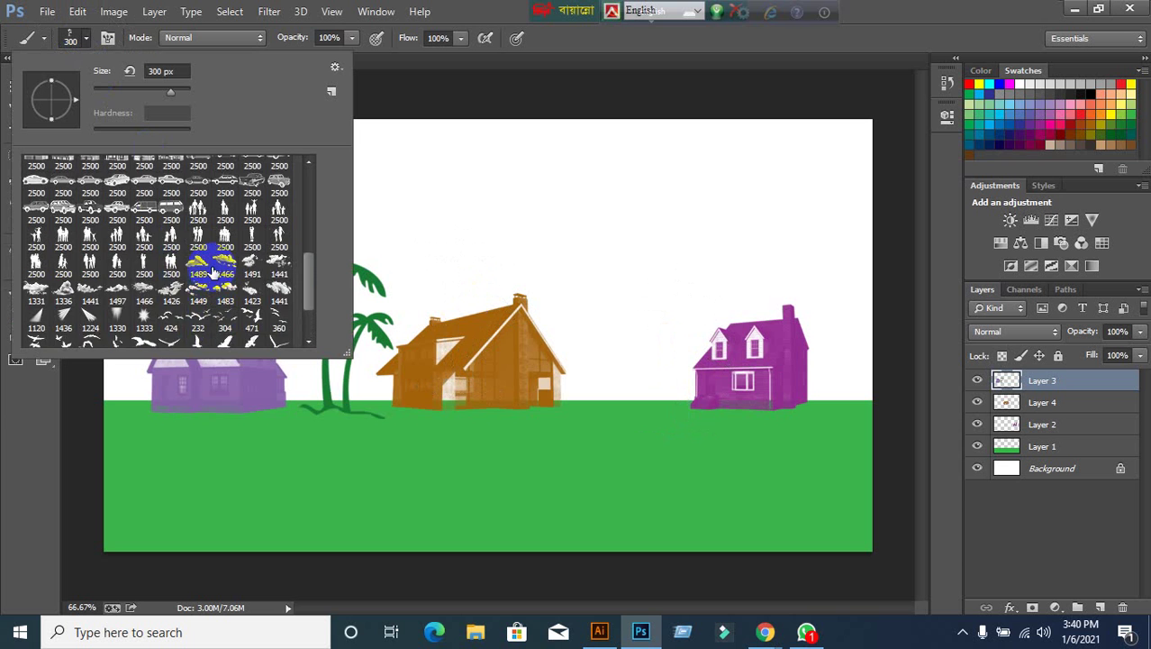
pyautogui.scroll(2, 185, 297)
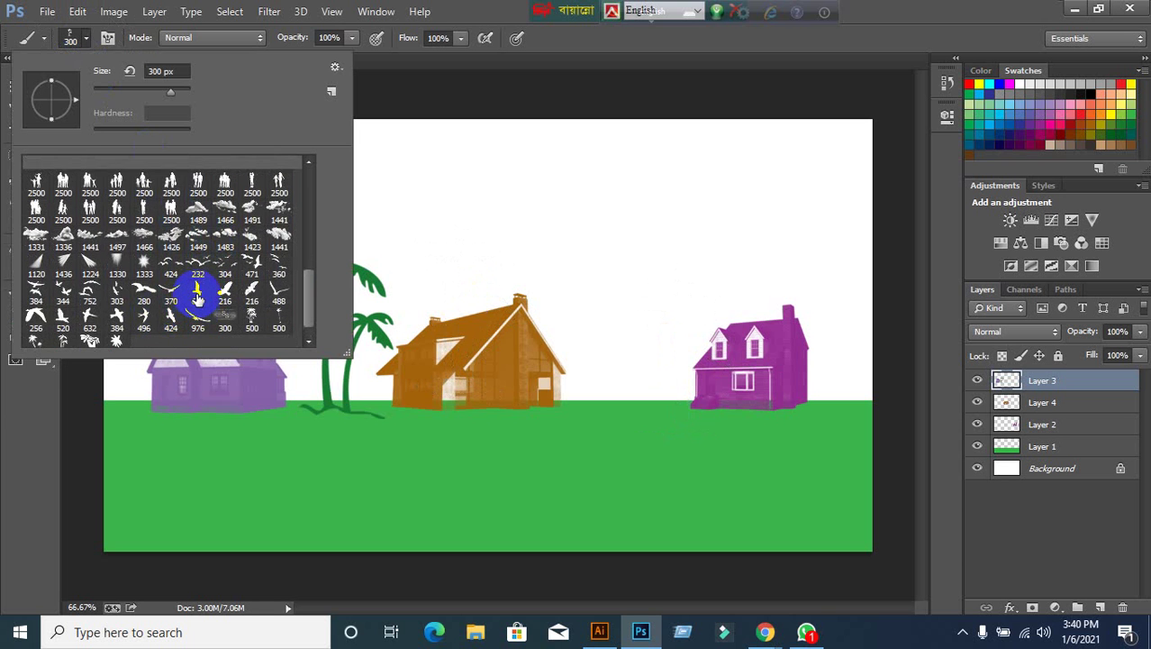
pyautogui.scroll(2, 189, 285)
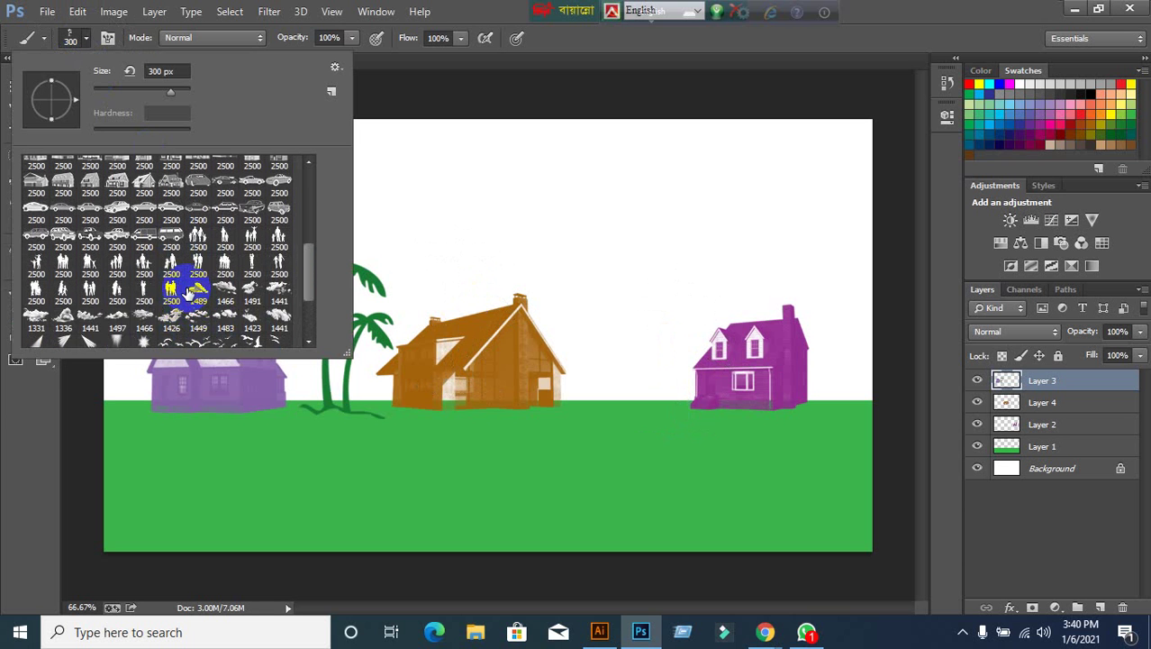
pyautogui.scroll(-4, 189, 284)
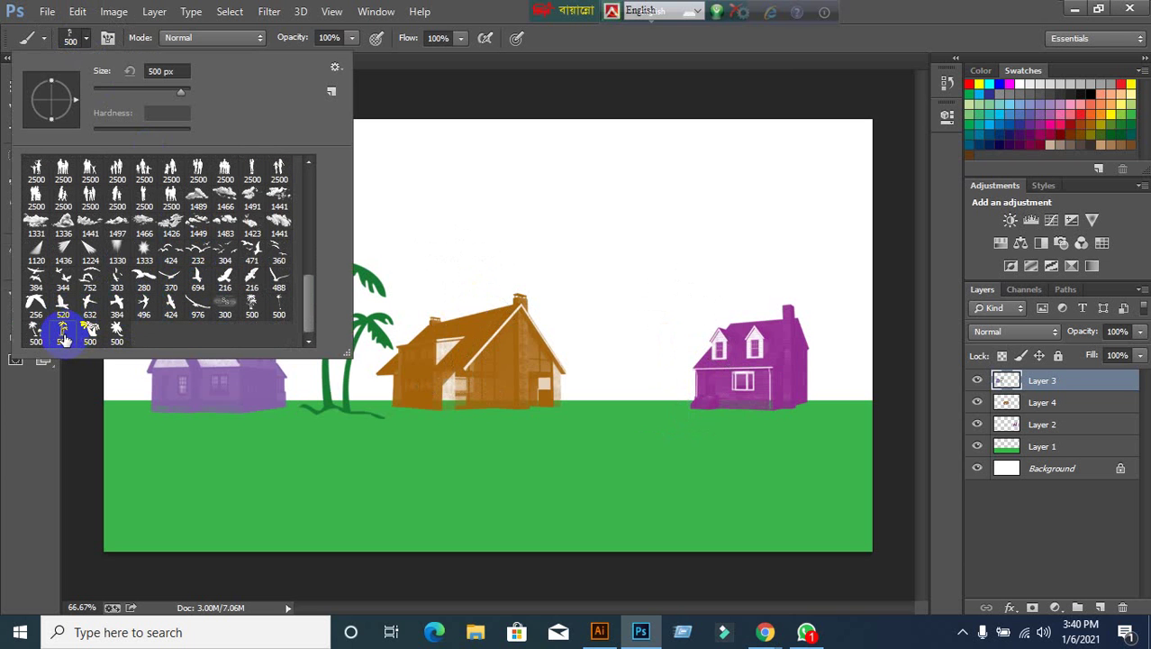
pyautogui.click(912, 13)
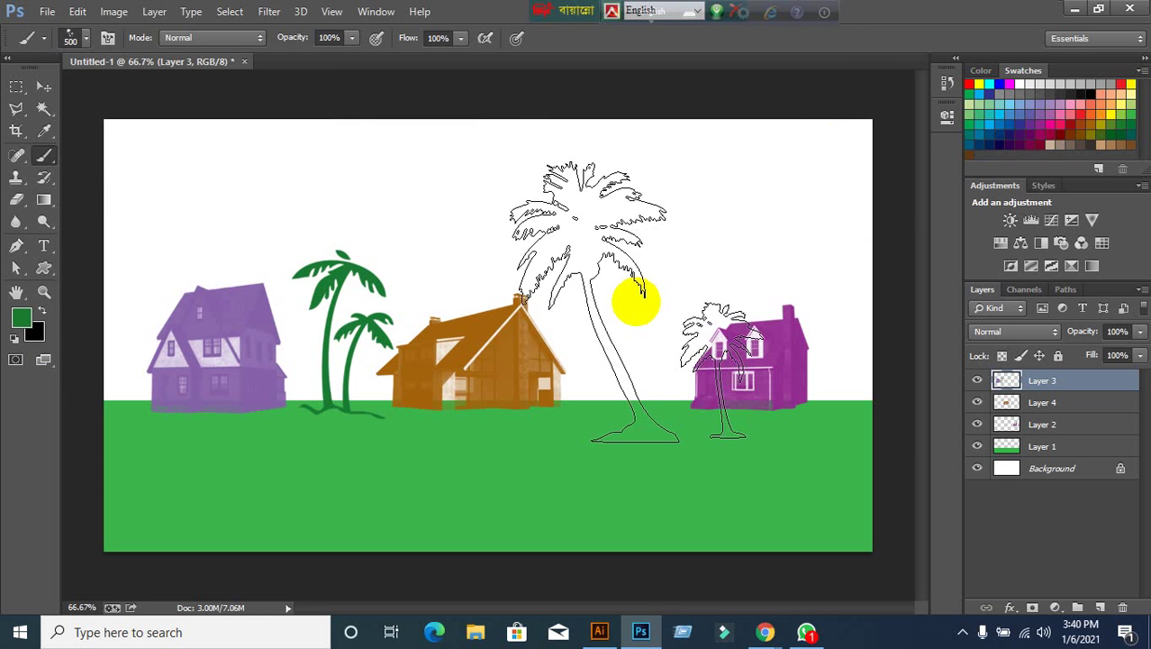
pyautogui.press('[')
pyautogui.press('[')
pyautogui.press('[')
pyautogui.press('[')
pyautogui.press('[')
pyautogui.press('[')
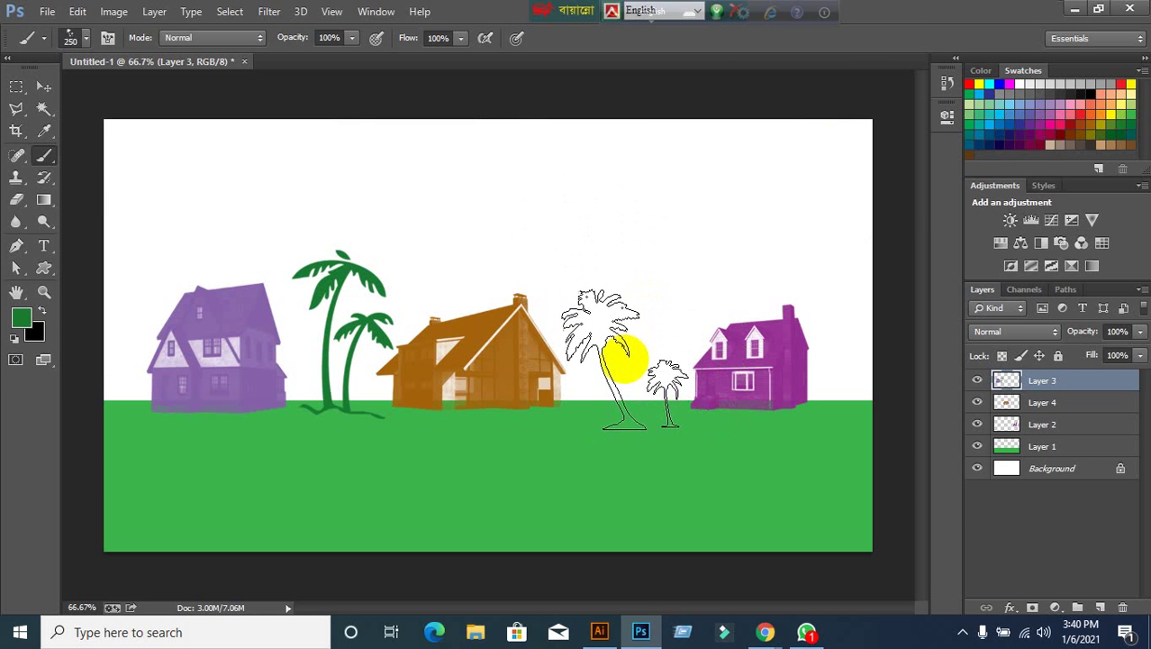
pyautogui.click(621, 343)
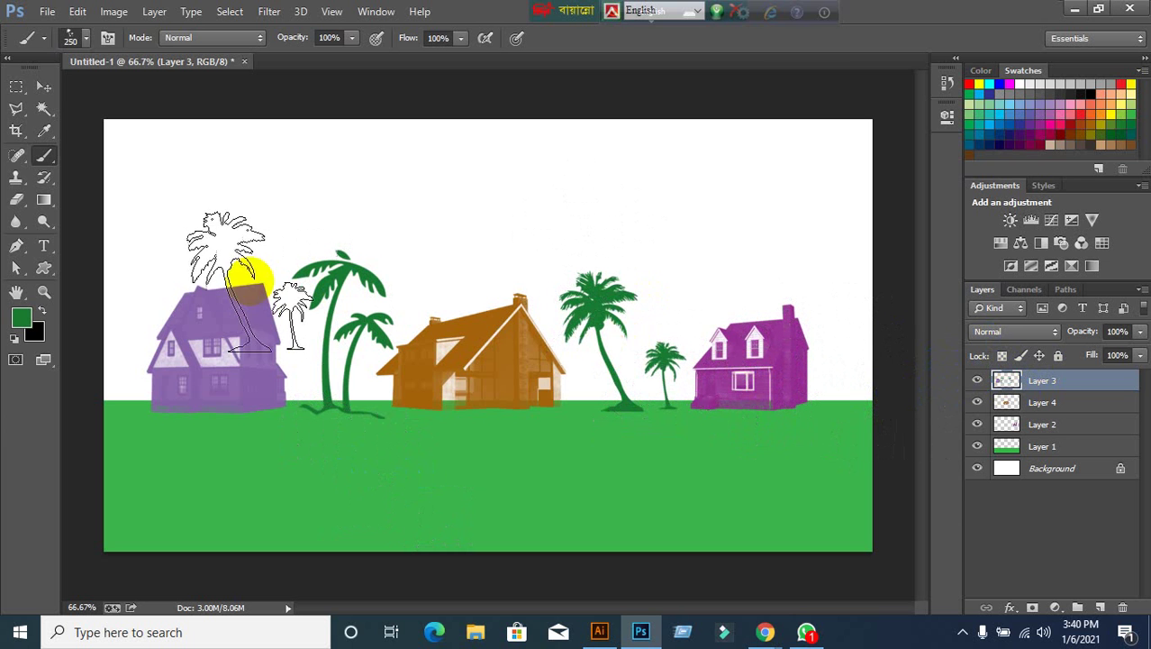
# Select the leaning palm and its small neighbour with a rectangular marquee and cut them onto a new layer.
pyautogui.click(23, 86)
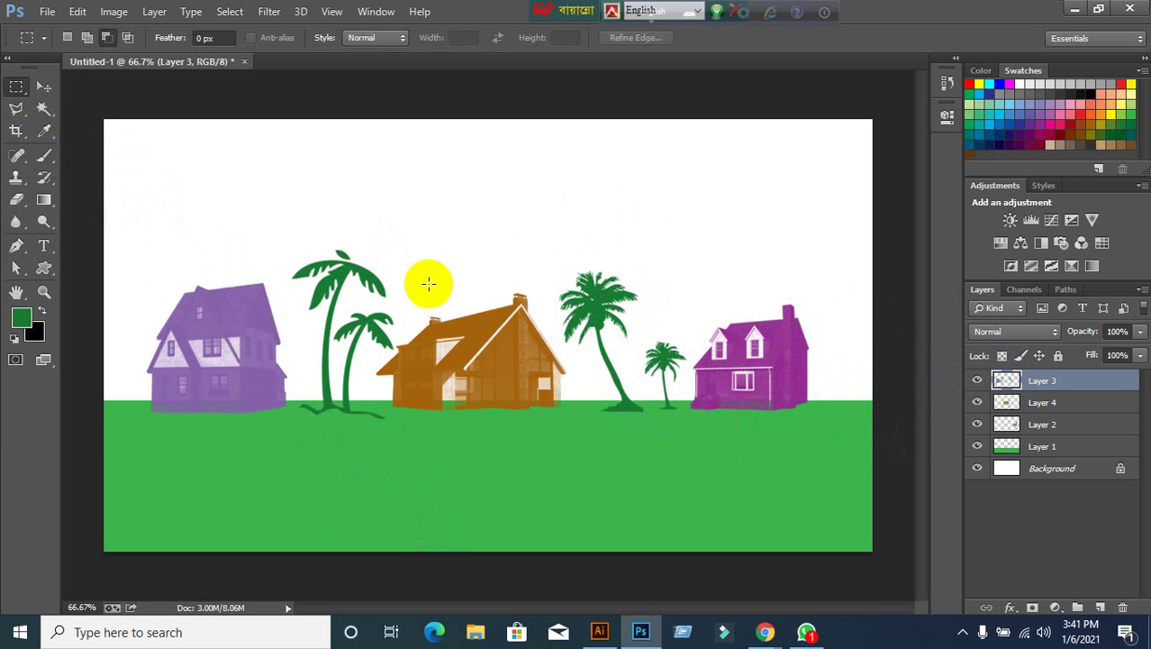
pyautogui.moveTo(537, 240); pyautogui.dragTo(717, 495)
pyautogui.rightClick(596, 354)
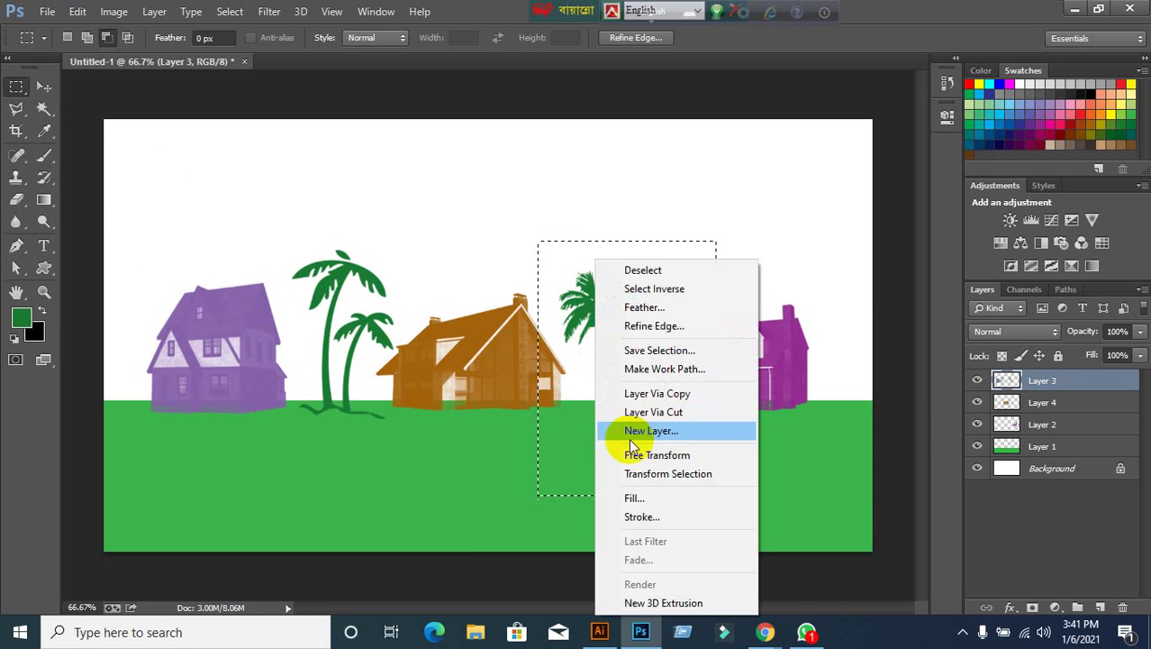
pyautogui.click(652, 412)
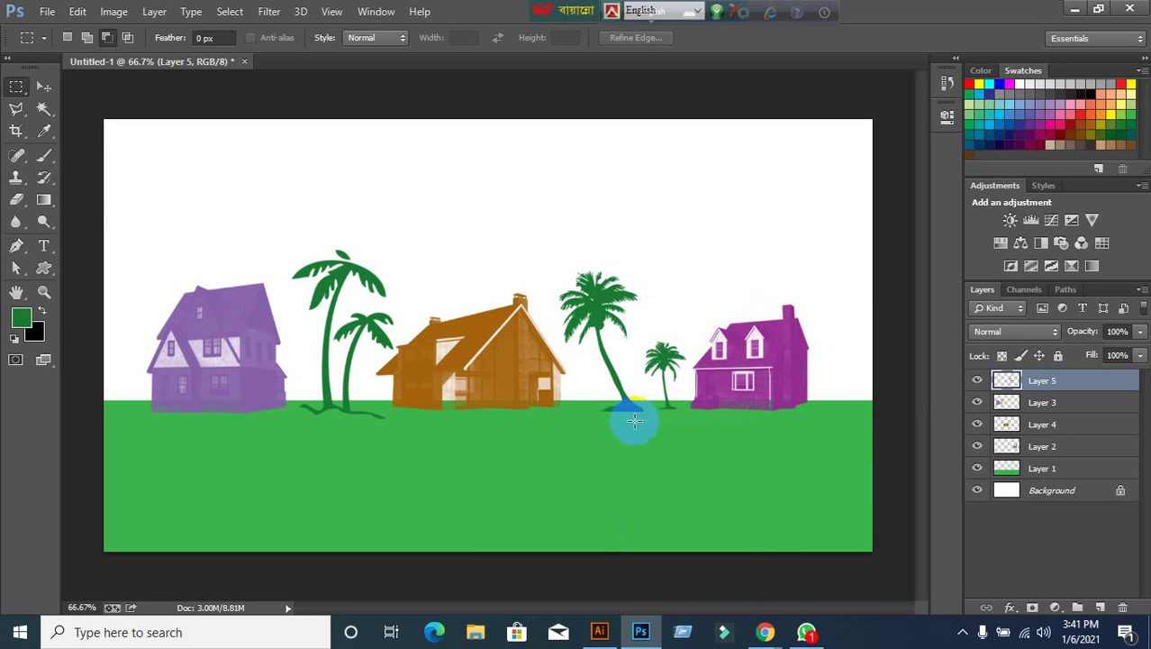
pyautogui.click(604, 331)
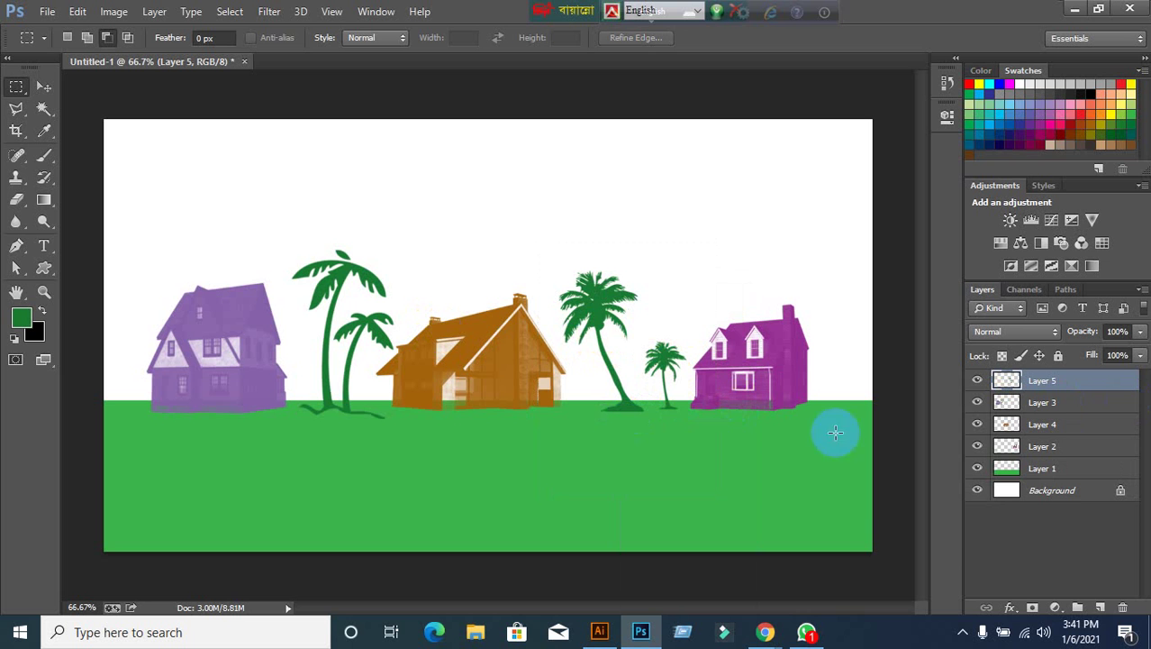
# Add a new layer above the palms and place a copy of the leaning palm and its small neighbour over the light purple house's outer side.
pyautogui.click(1102, 608)
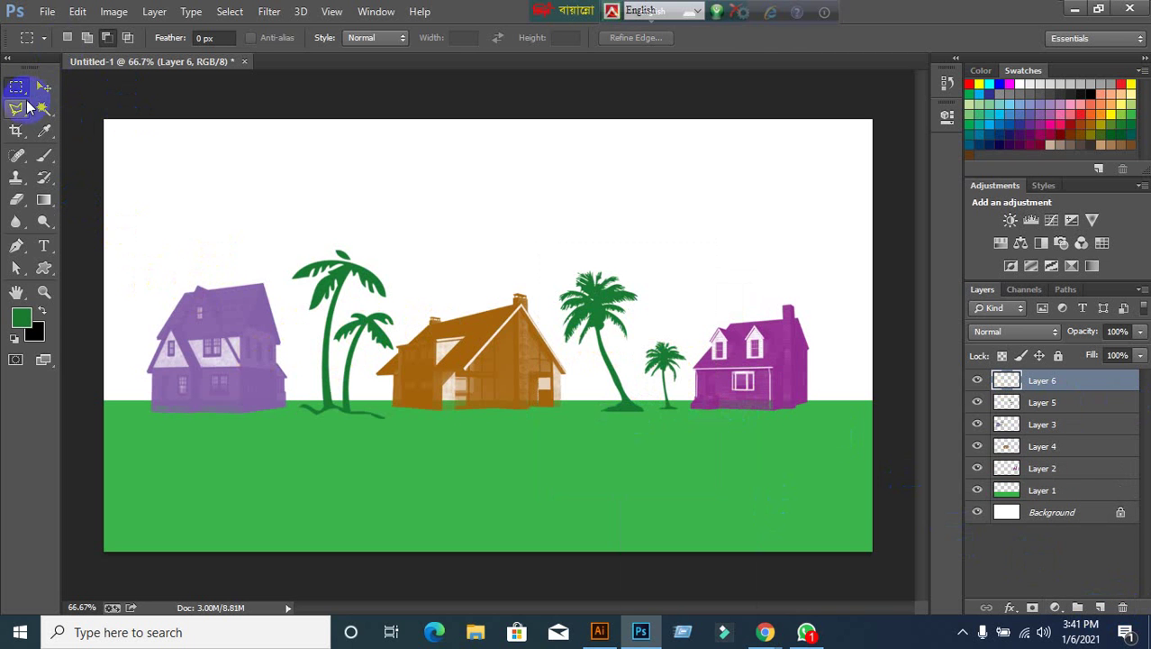
pyautogui.click(38, 90)
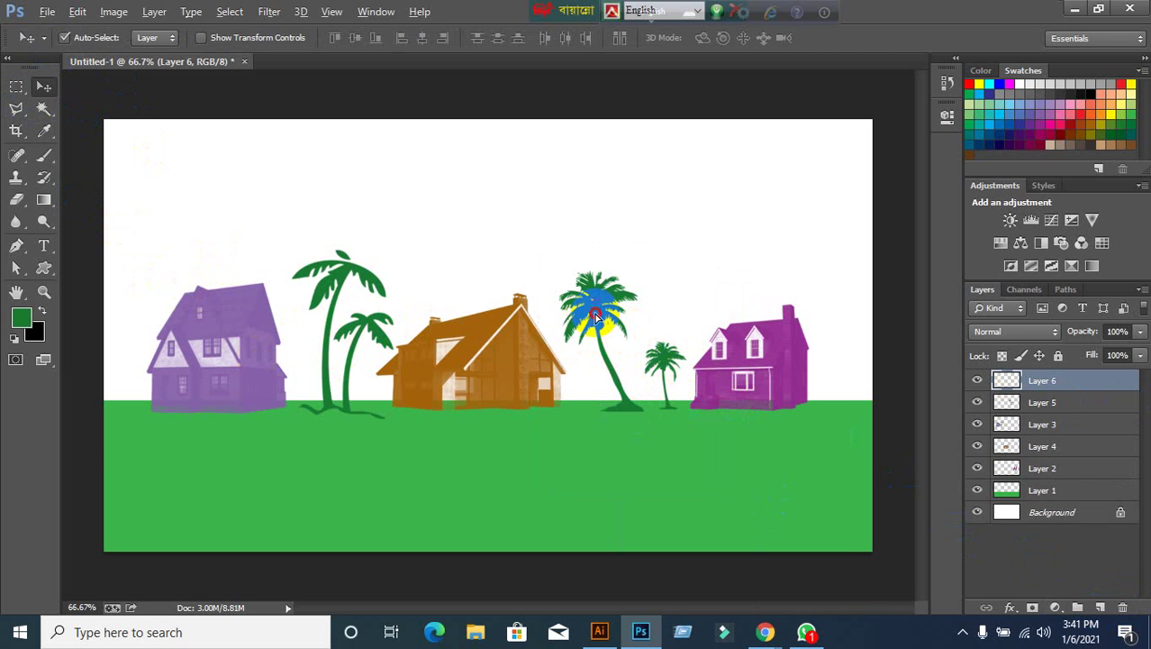
pyautogui.moveTo(595, 316); pyautogui.dragTo(124, 330)
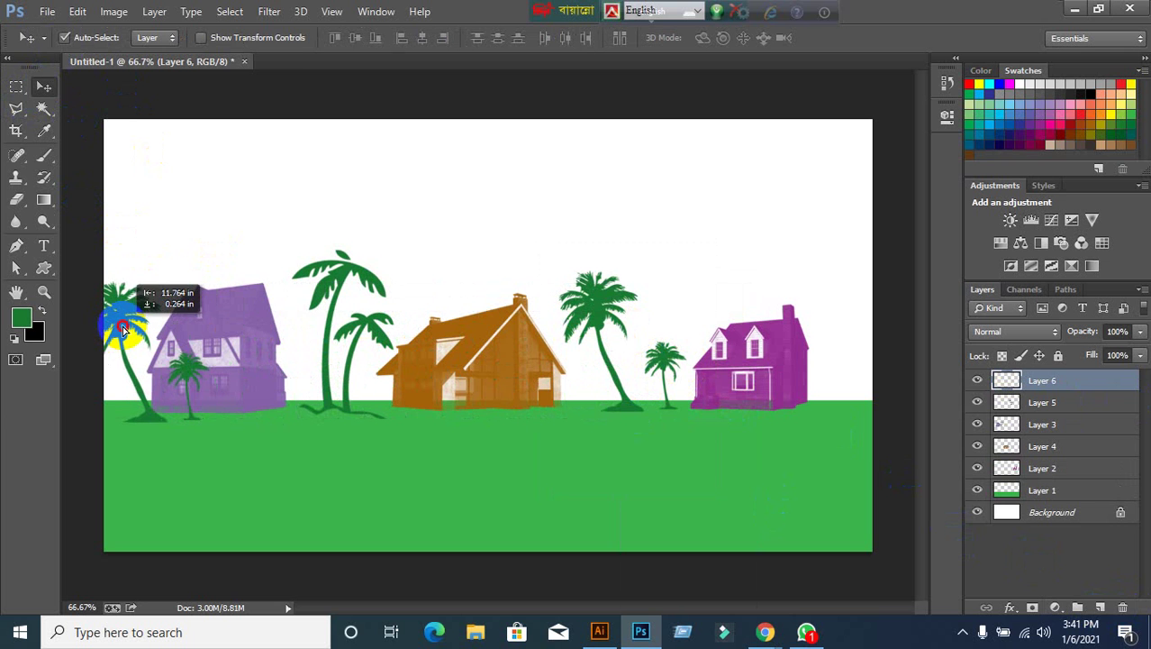
pyautogui.moveTo(191, 364); pyautogui.dragTo(203, 360)
# Flip the copied palms horizontally, scale them to about 94%, and apply the transformation.
pyautogui.hotkey('ctrl', 't')
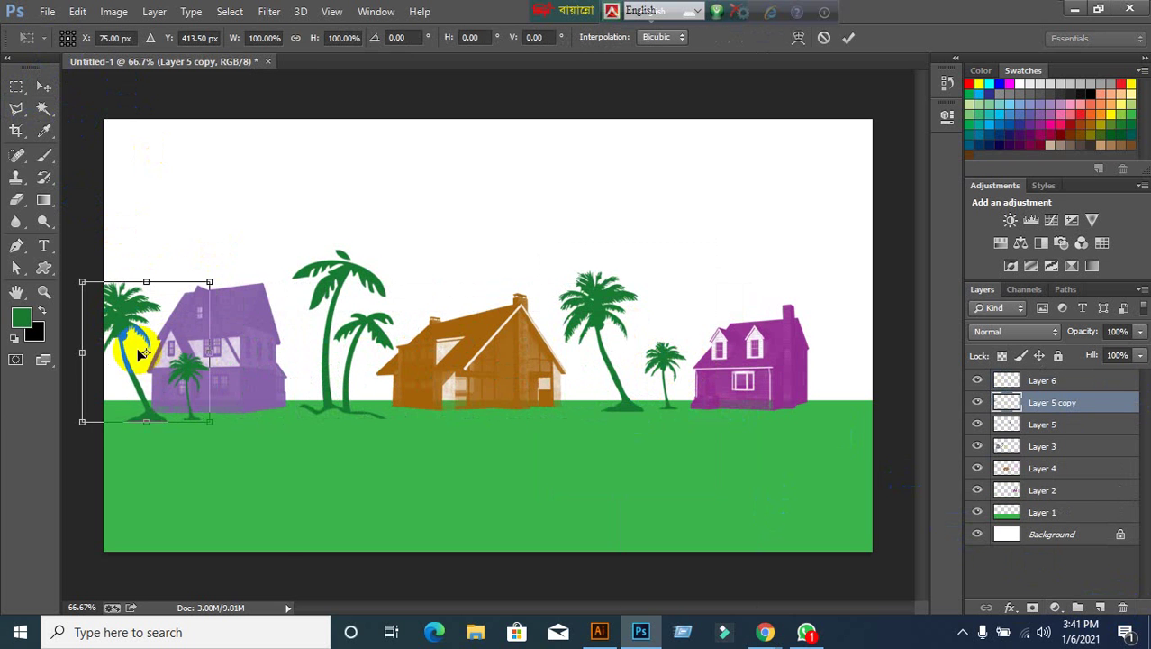
pyautogui.rightClick(123, 331)
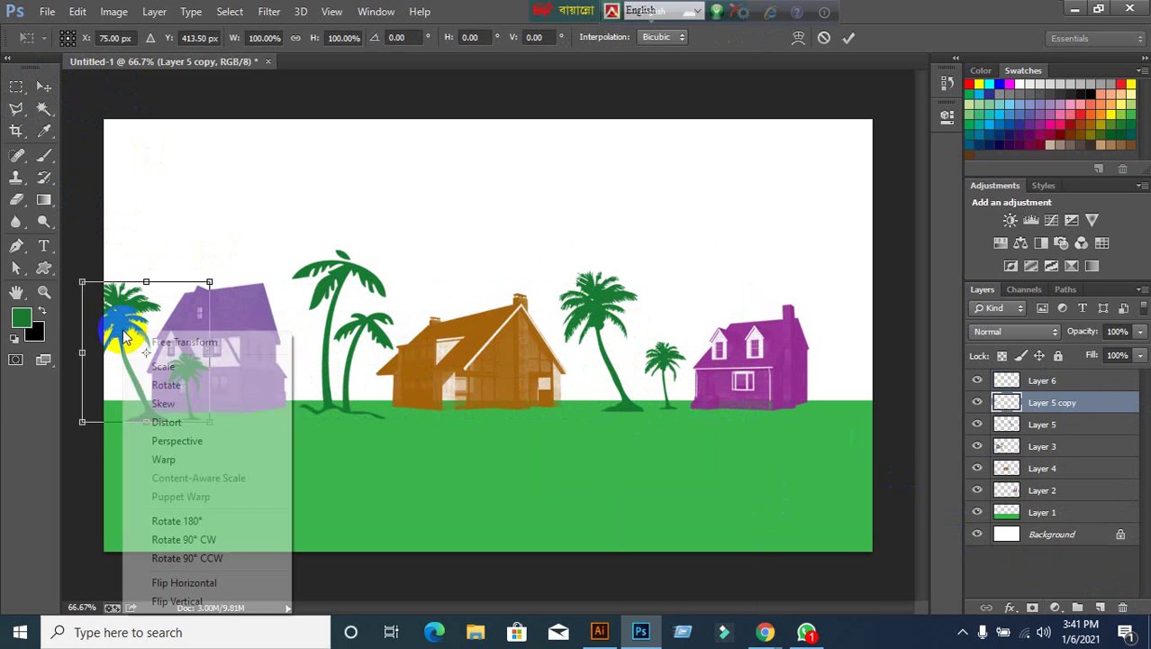
pyautogui.click(189, 582)
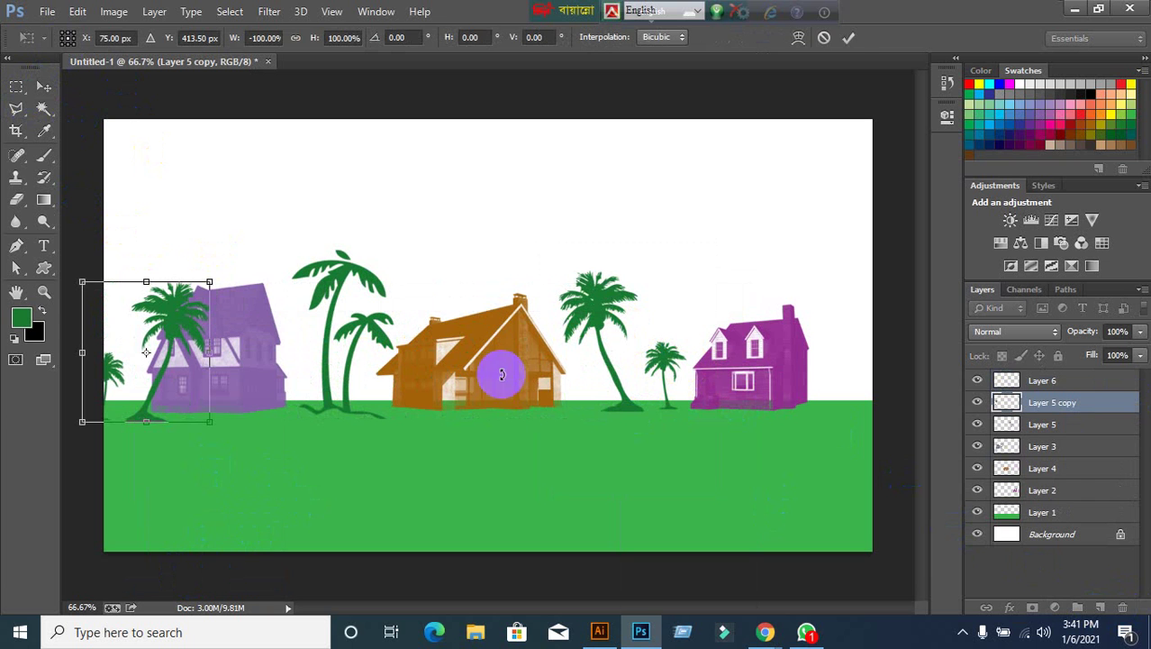
pyautogui.click(848, 38)
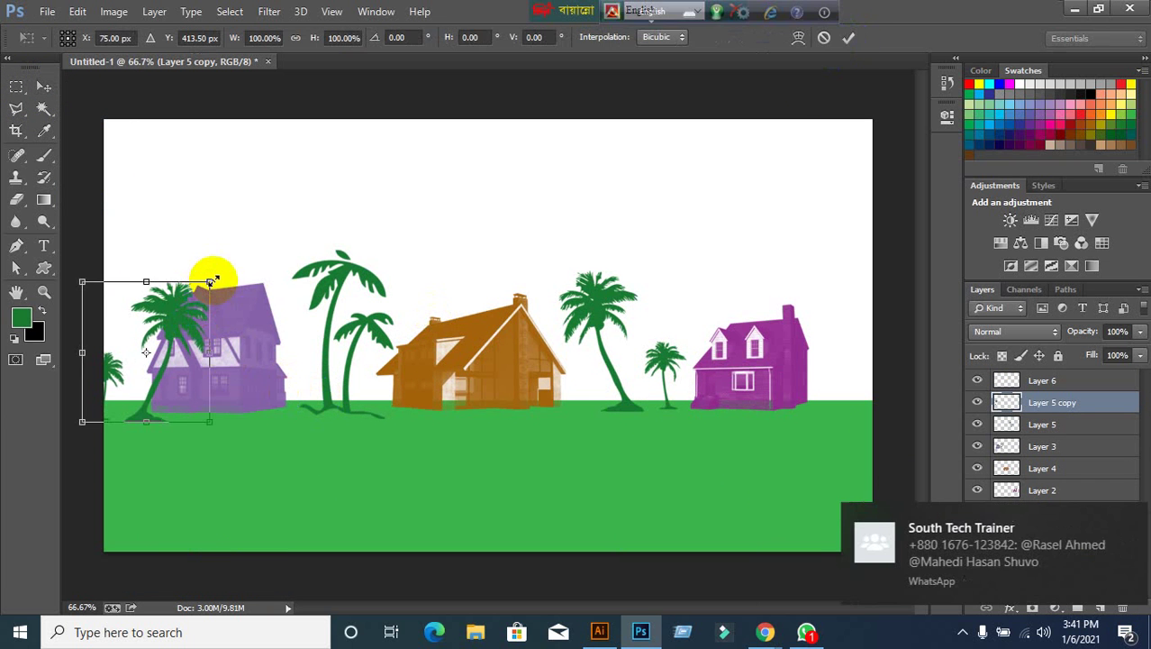
pyautogui.moveTo(211, 282)
pyautogui.mouseDown()
pyautogui.moveTo(249, 259)
pyautogui.moveTo(162, 303)
pyautogui.moveTo(230, 262)
pyautogui.moveTo(201, 289)
pyautogui.moveTo(216, 252)
pyautogui.moveTo(204, 283)
pyautogui.moveTo(200, 265)
pyautogui.moveTo(201, 289)
pyautogui.mouseUp()
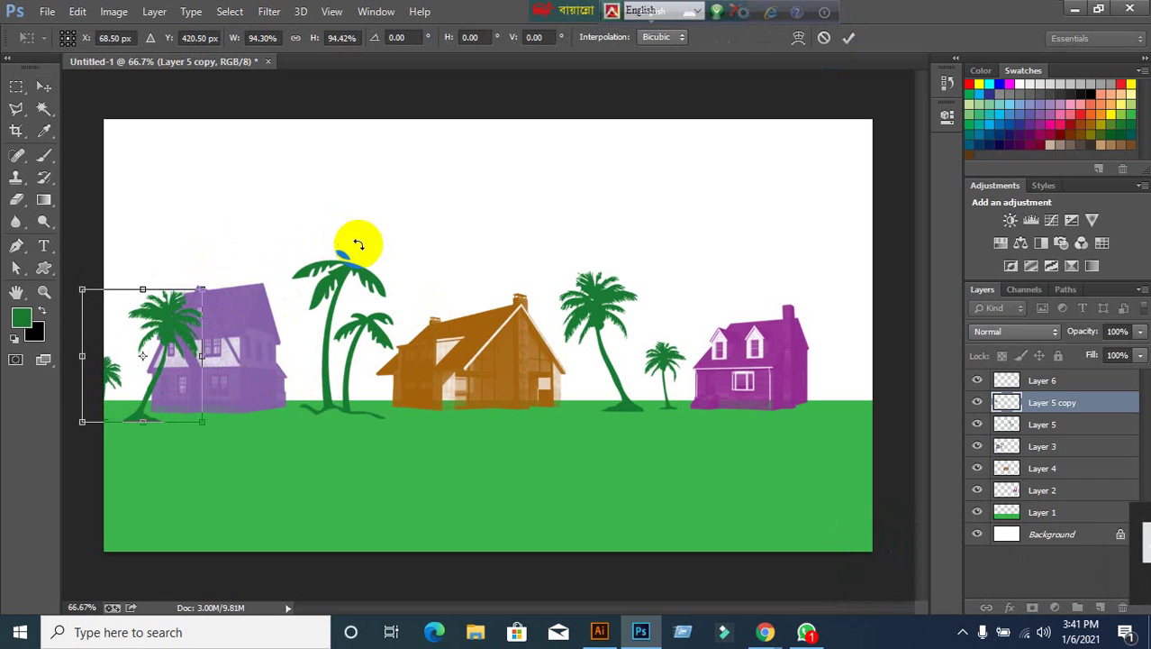
pyautogui.click(846, 40)
pyautogui.click(538, 237)
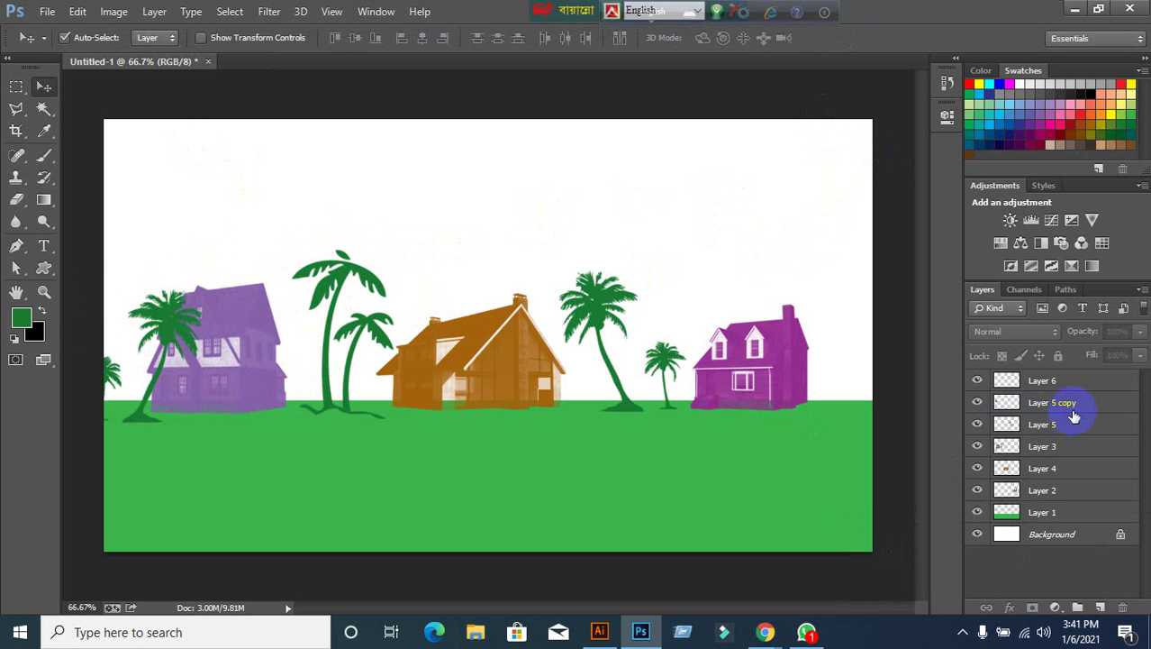
# Stamp the single bent palm with a full crown at 150 px on Layer 6, between the magenta house and the canvas edge.
pyautogui.click(1070, 383)
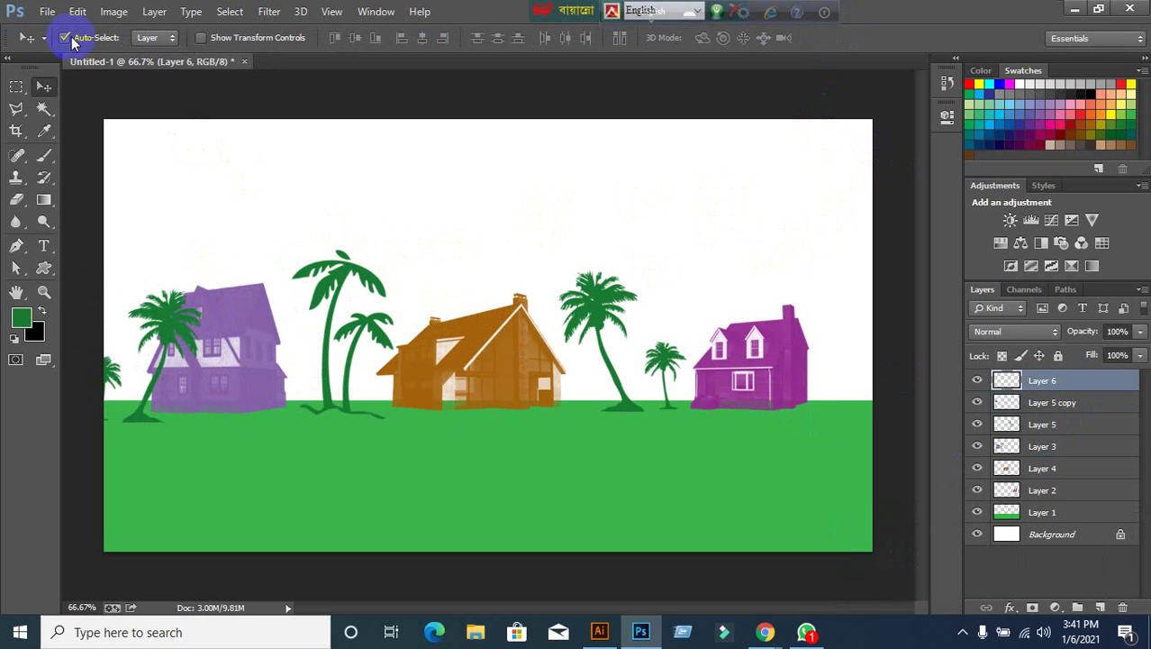
pyautogui.click(47, 160)
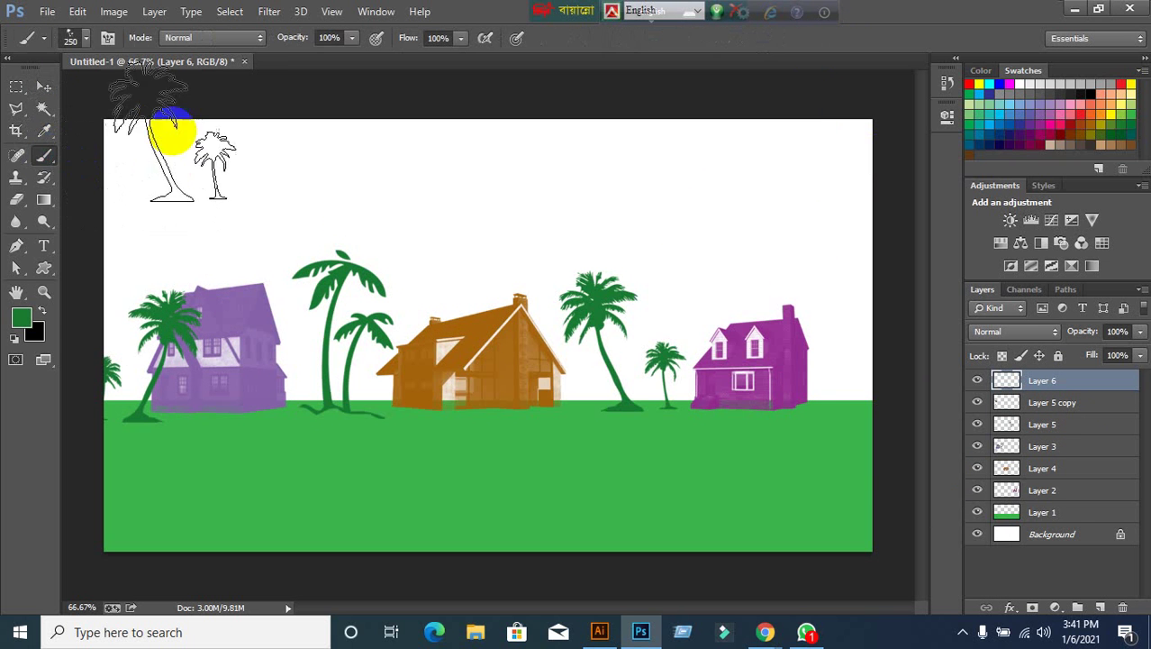
pyautogui.click(88, 40)
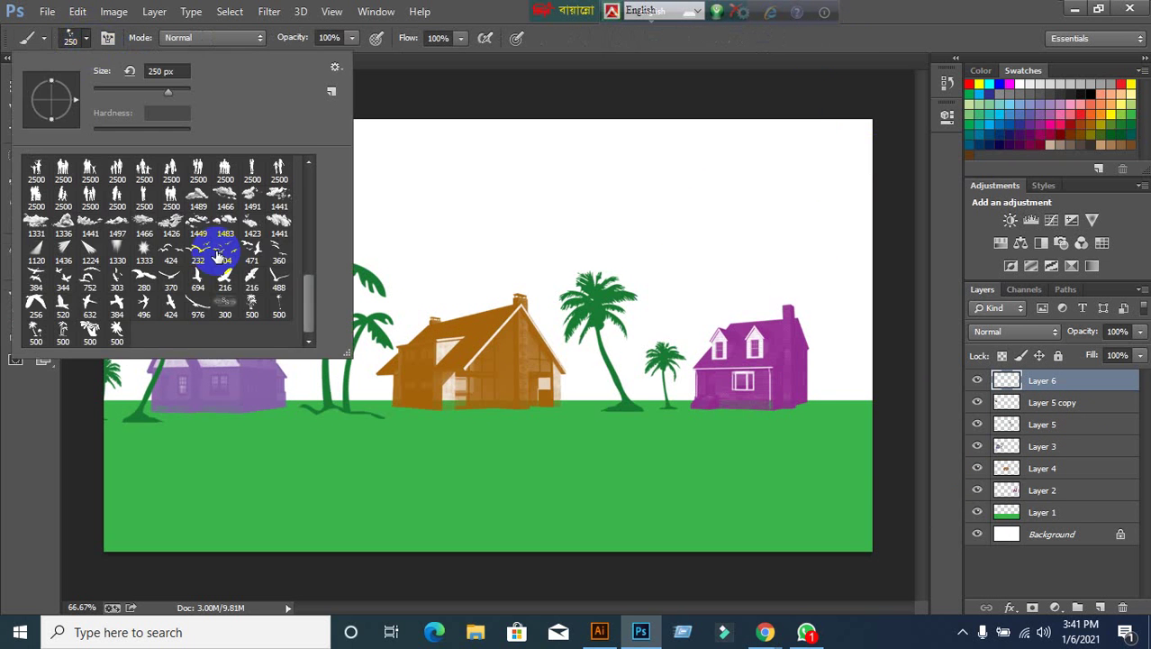
pyautogui.click(253, 290)
pyautogui.scroll(-1, 256, 285)
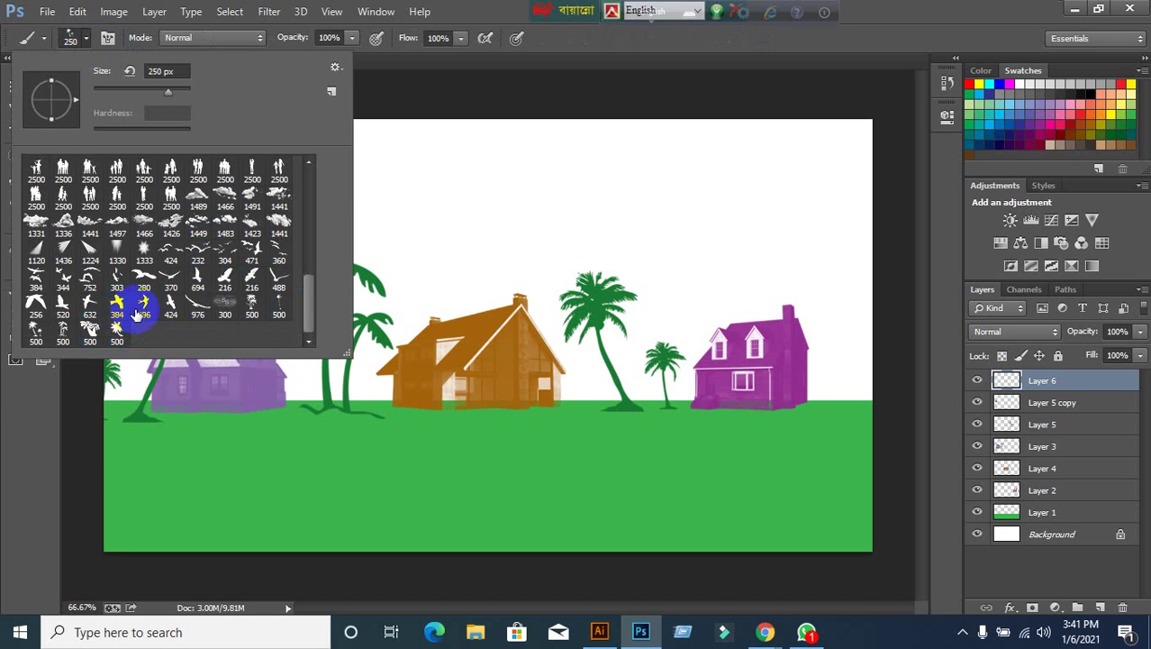
pyautogui.scroll(1, 185, 297)
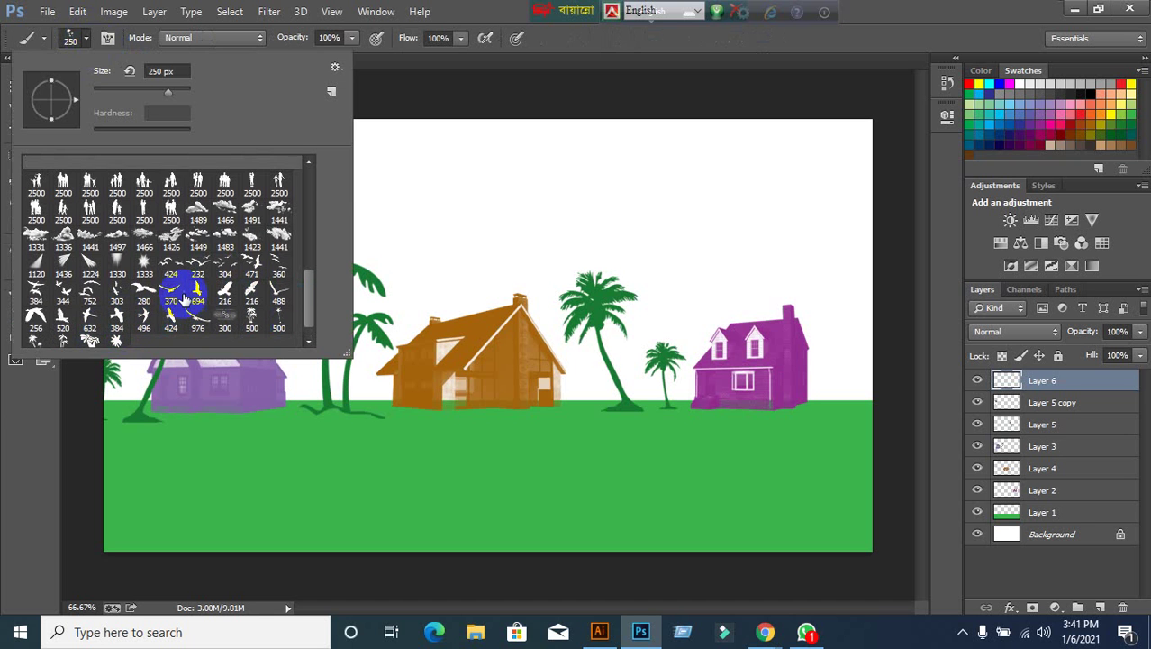
pyautogui.scroll(-1, 183, 296)
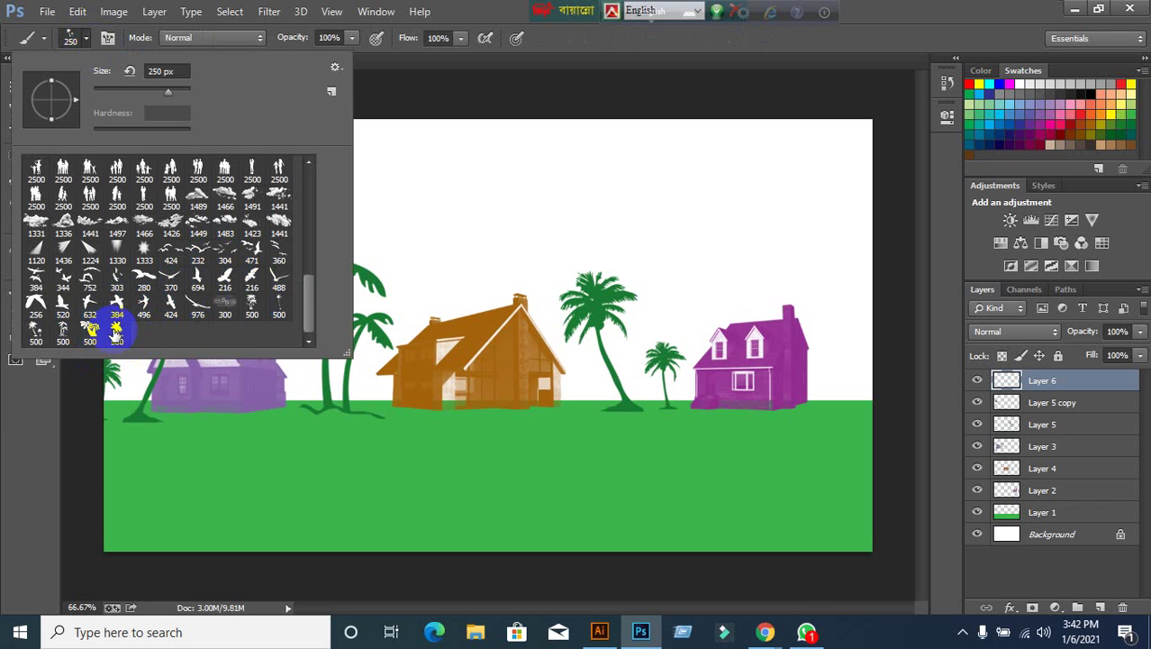
pyautogui.click(116, 331)
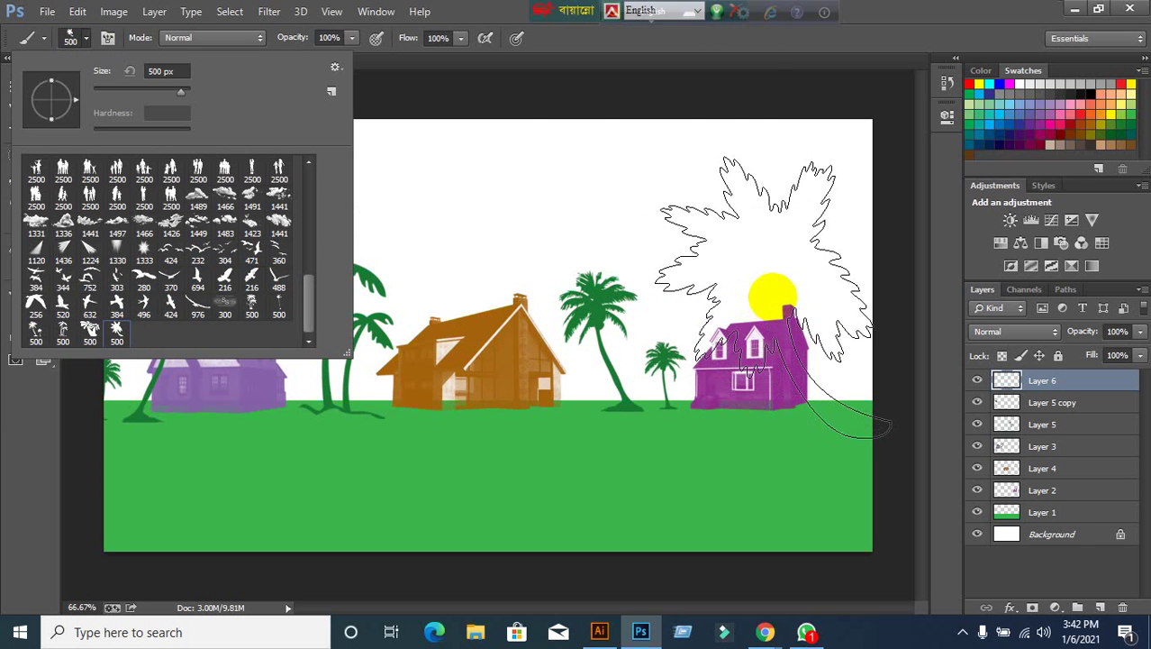
pyautogui.click(925, 7)
pyautogui.press('[')
pyautogui.press('[')
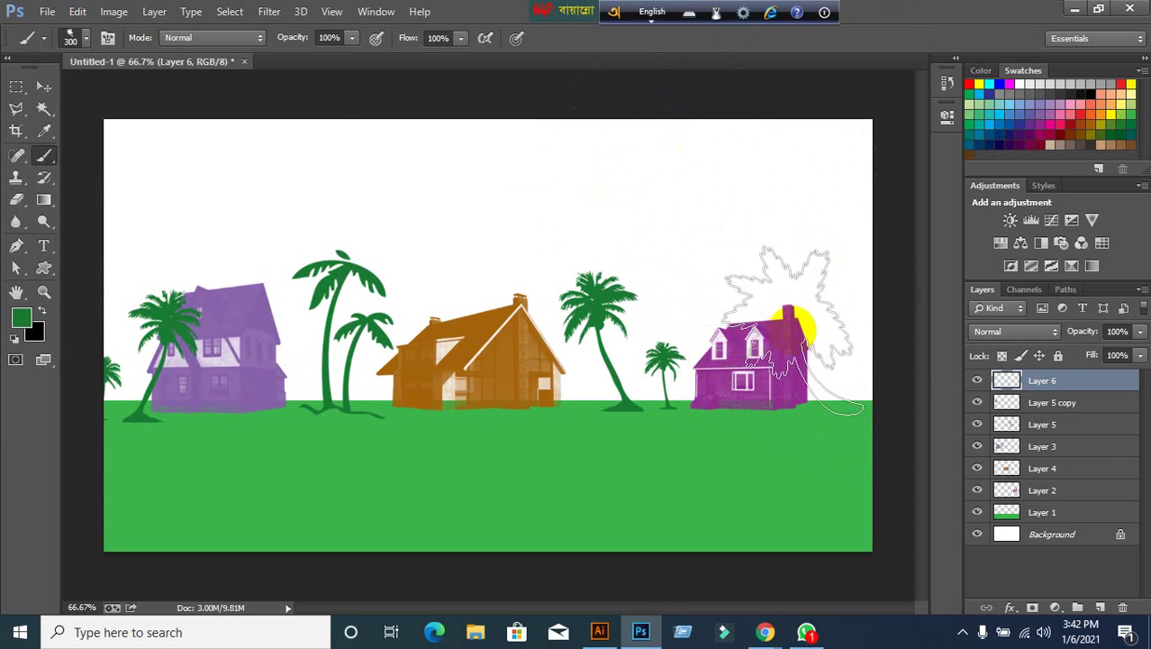
pyautogui.press('[')
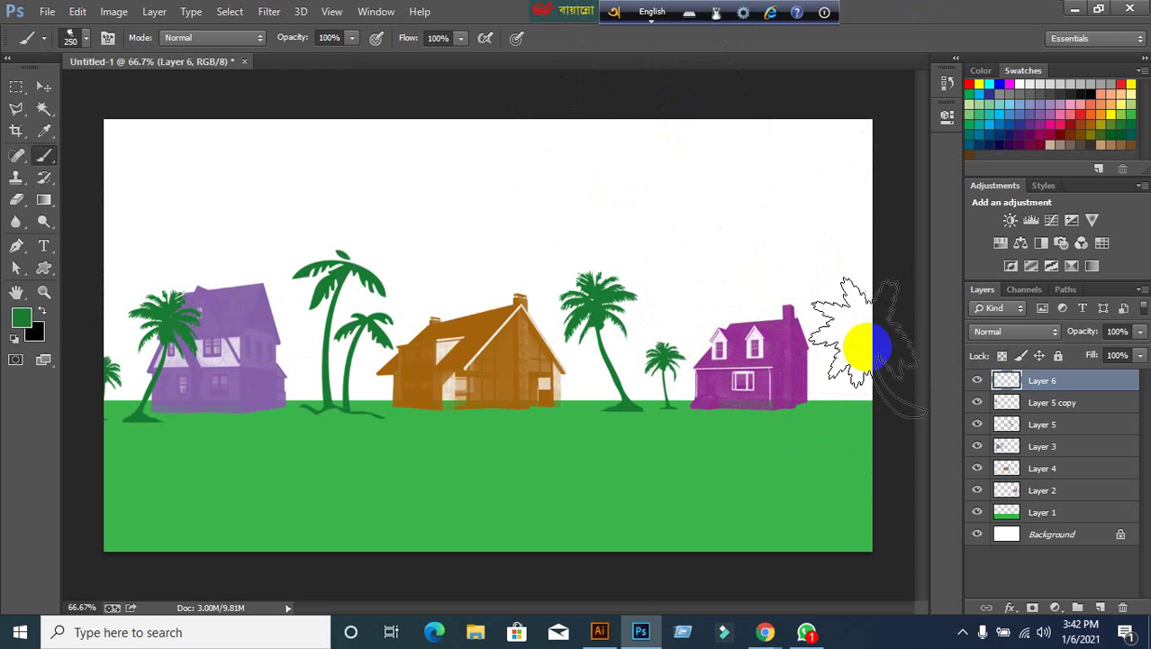
pyautogui.press('[')
pyautogui.press('[')
pyautogui.click(837, 371)
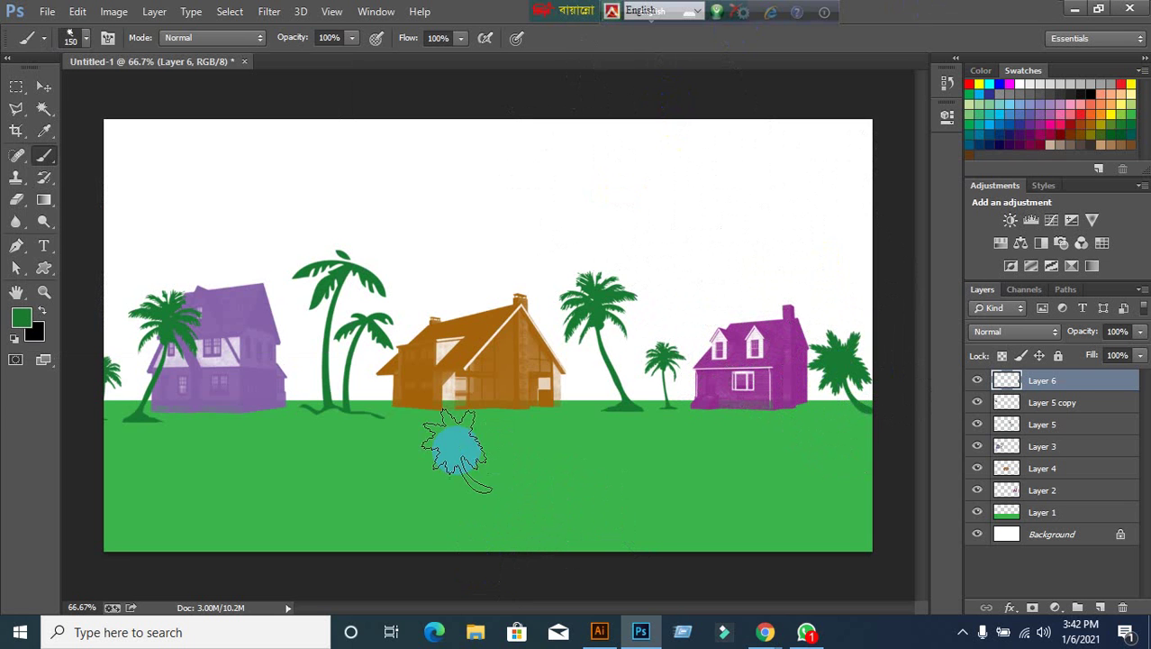
# Try stamping the tall, thin-trunked palm at 300 px between the light purple house and the palm pair, and undo it.
pyautogui.click(84, 36)
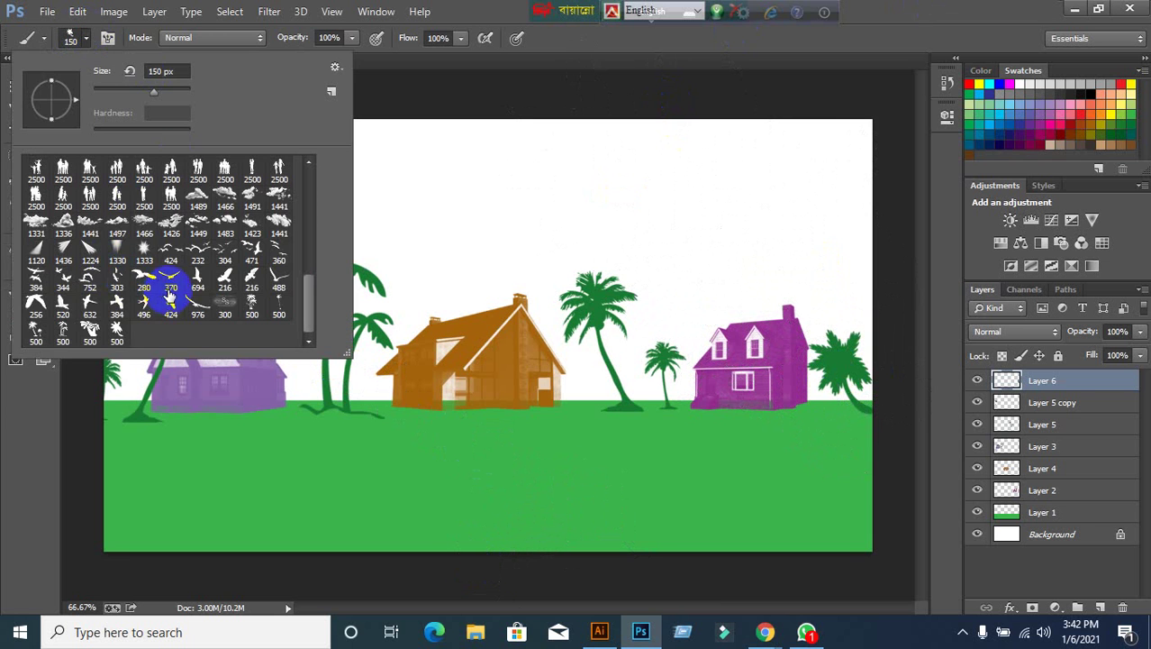
pyautogui.scroll(3, 206, 289)
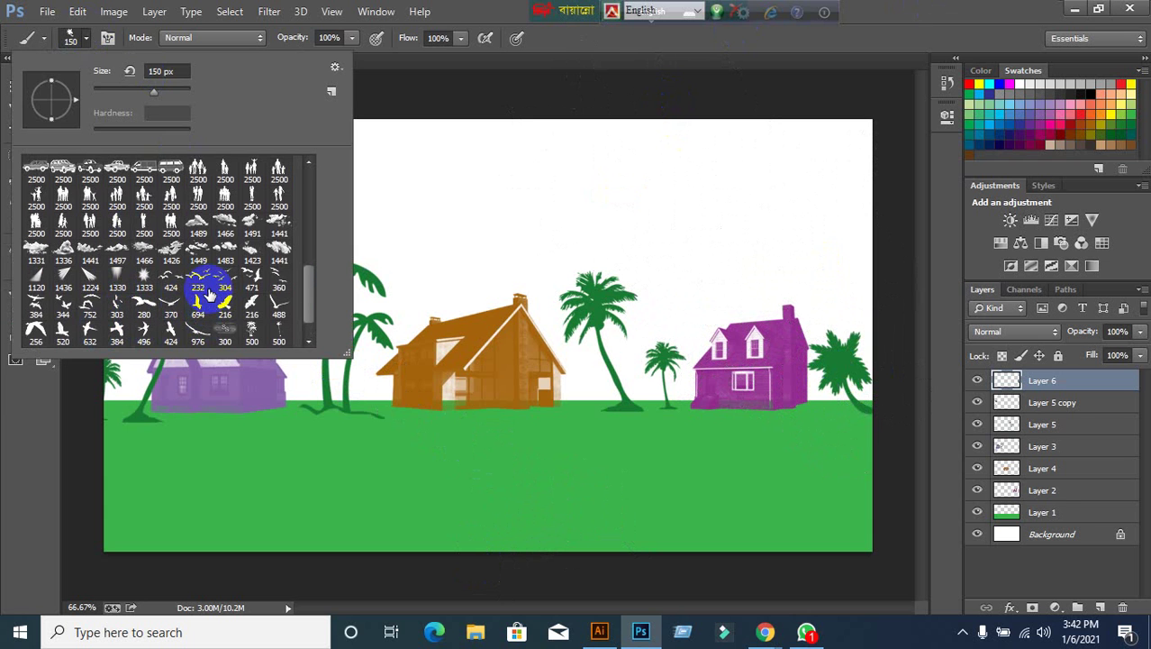
pyautogui.scroll(1, 209, 296)
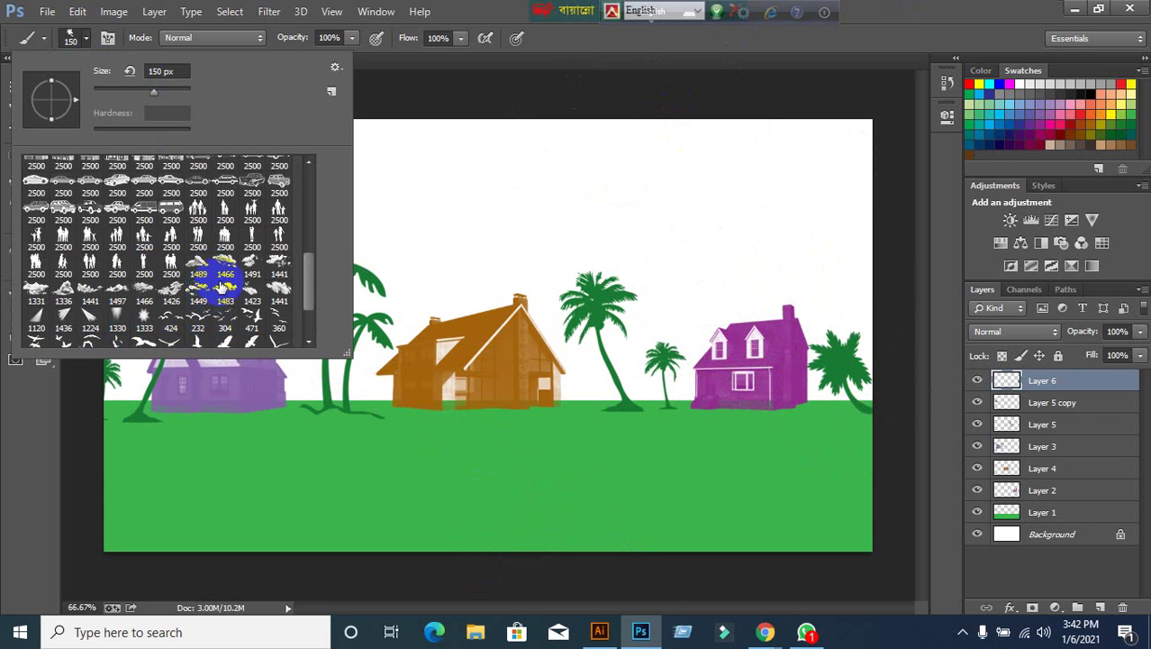
pyautogui.scroll(-3, 214, 286)
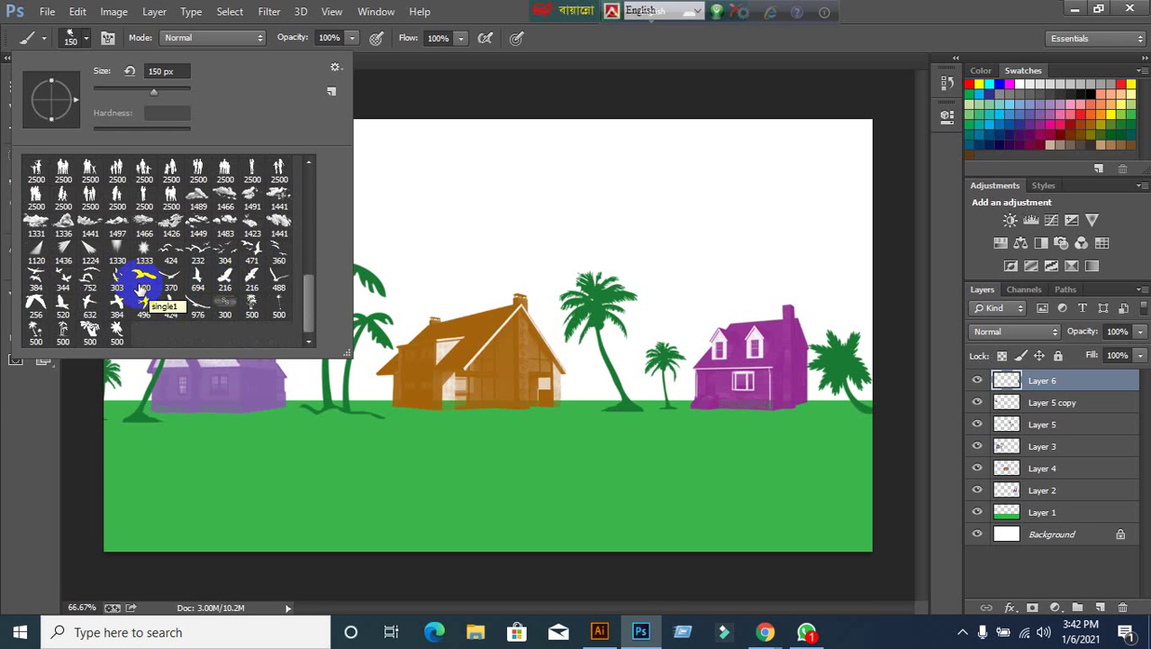
pyautogui.scroll(3, 141, 284)
pyautogui.scroll(-3, 141, 285)
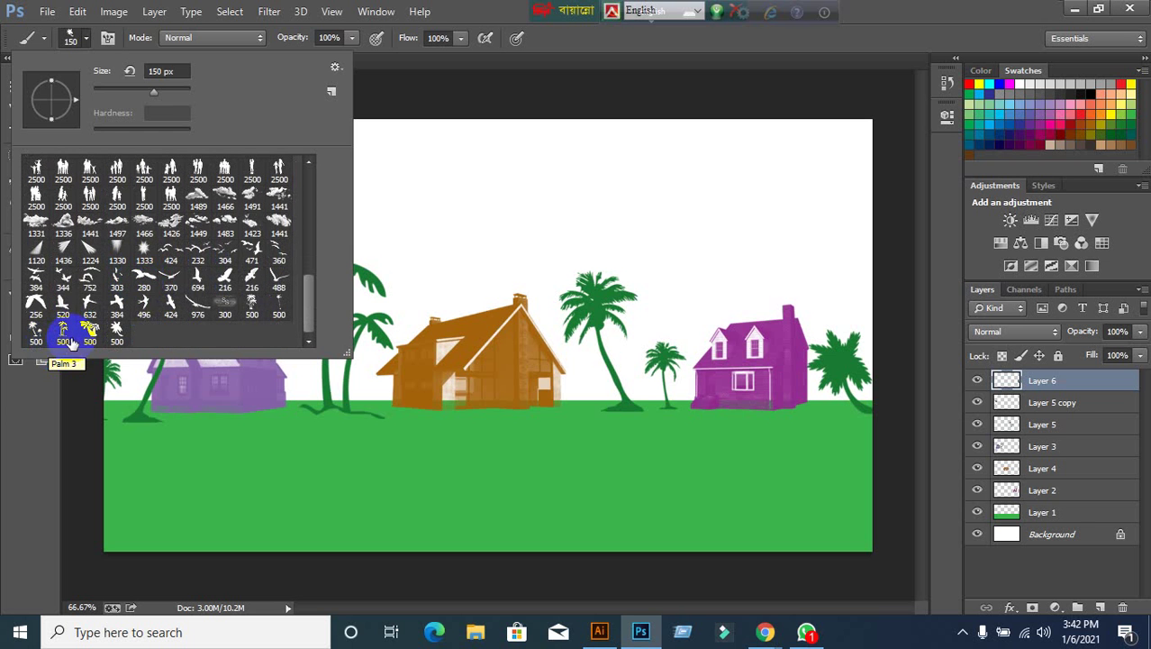
pyautogui.click(279, 308)
pyautogui.click(478, 8)
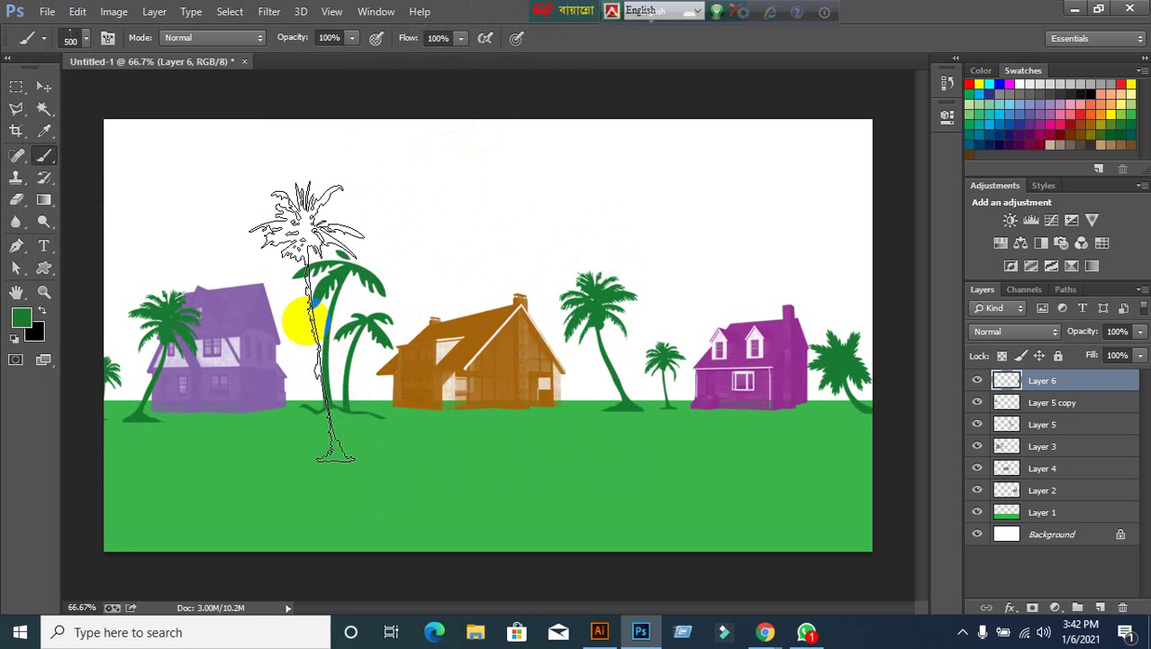
pyautogui.press('[')
pyautogui.press('[')
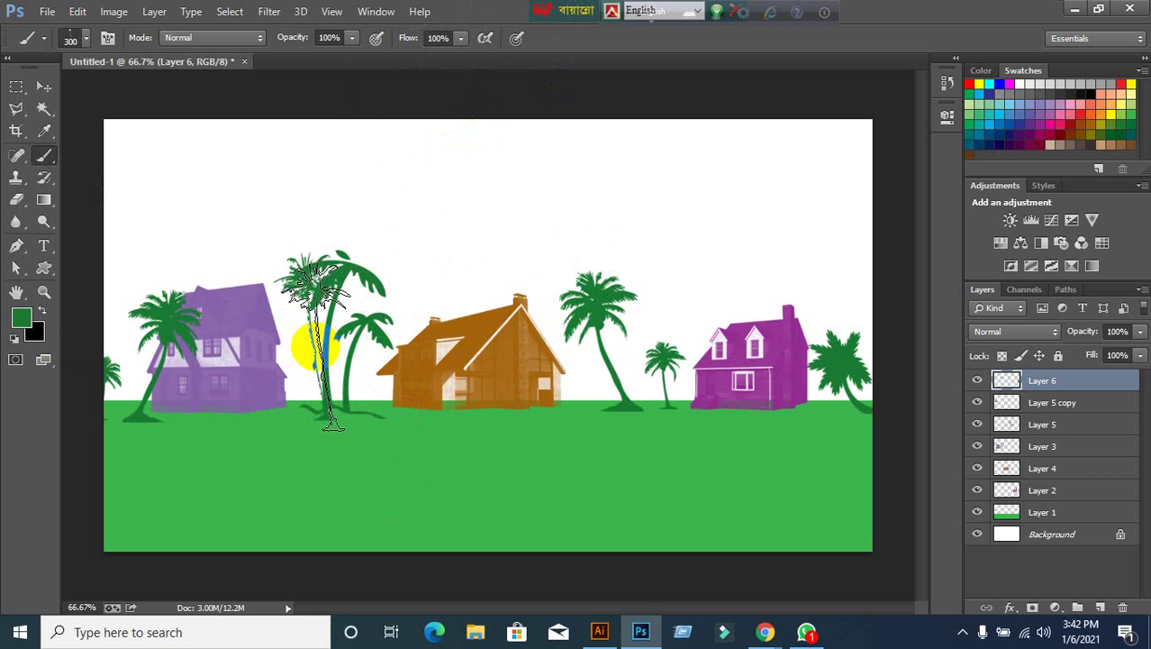
pyautogui.click(309, 337)
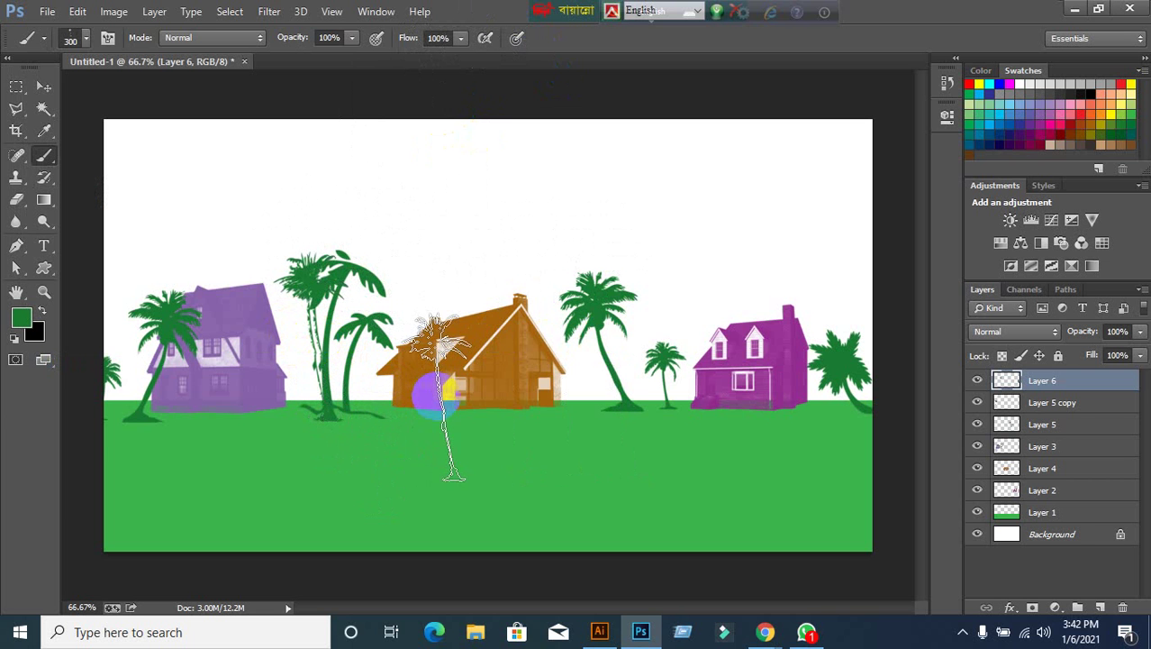
pyautogui.hotkey('ctrl', 'alt', 'z')
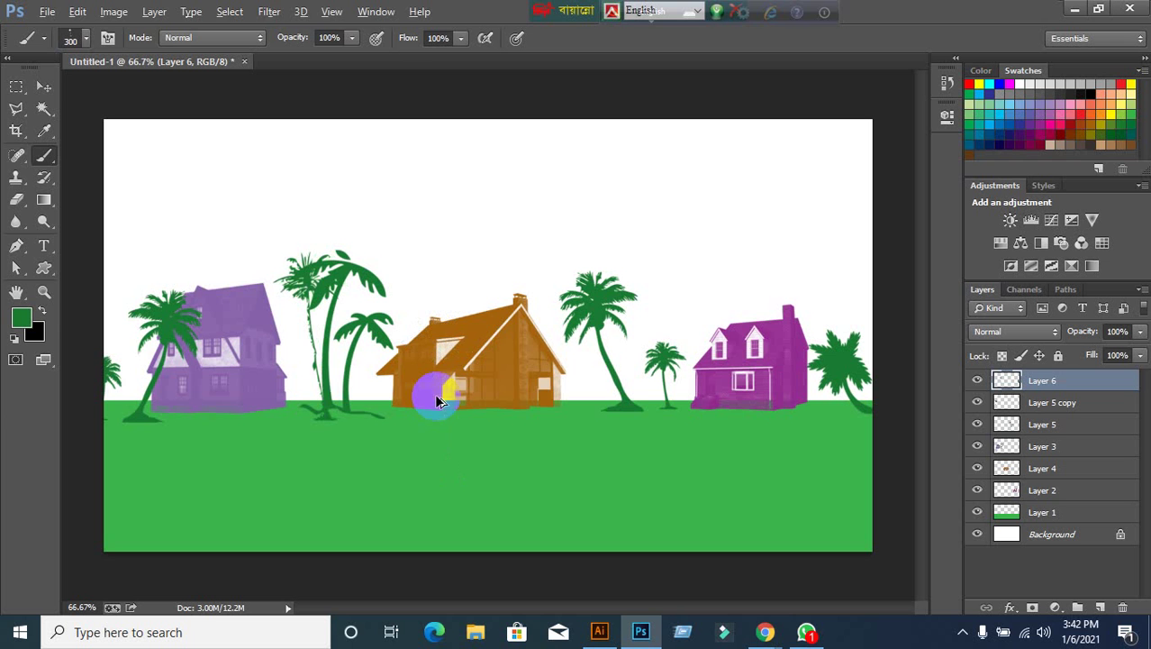
pyautogui.hotkey('ctrl', 'alt', 'z')
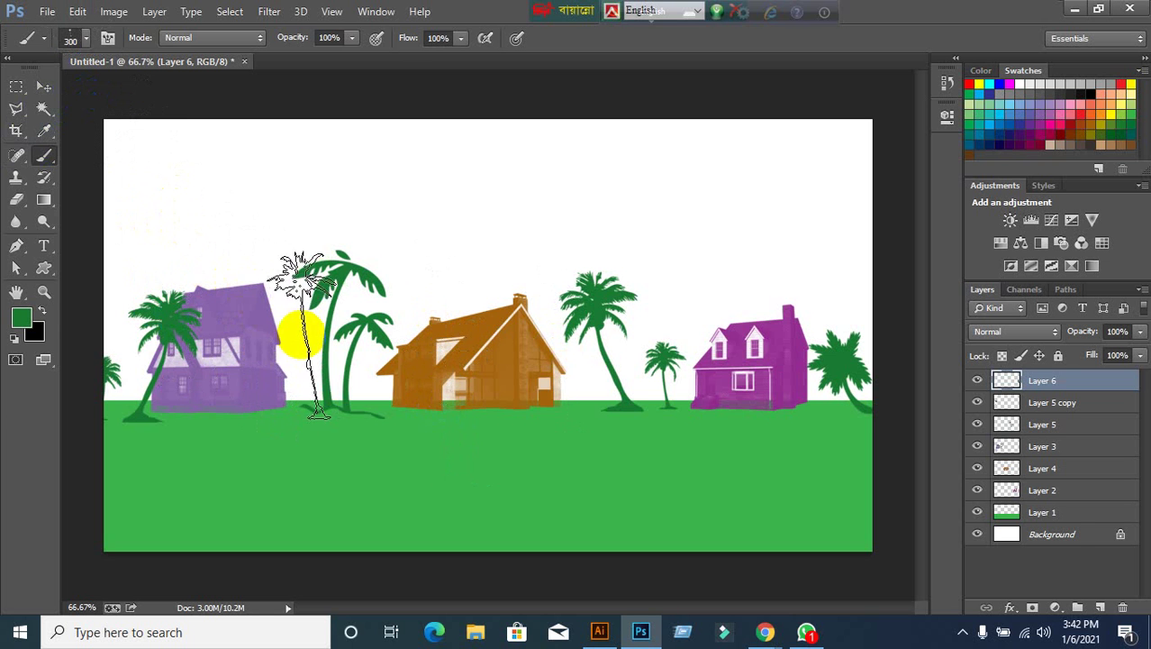
pyautogui.click(82, 39)
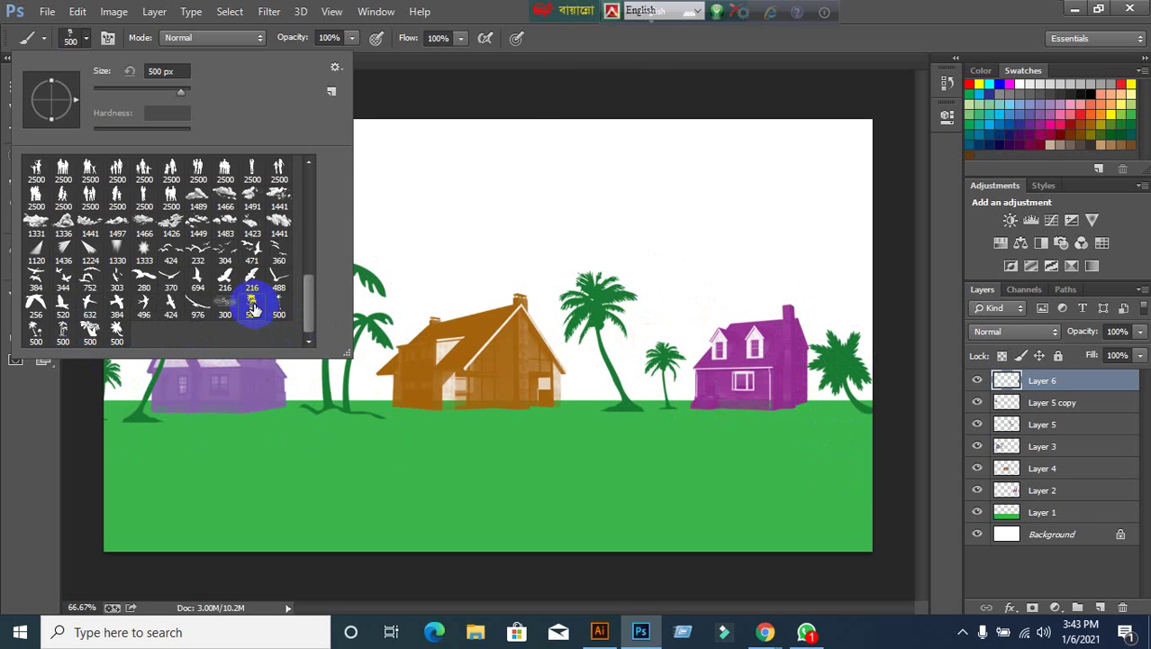
pyautogui.click(835, 142)
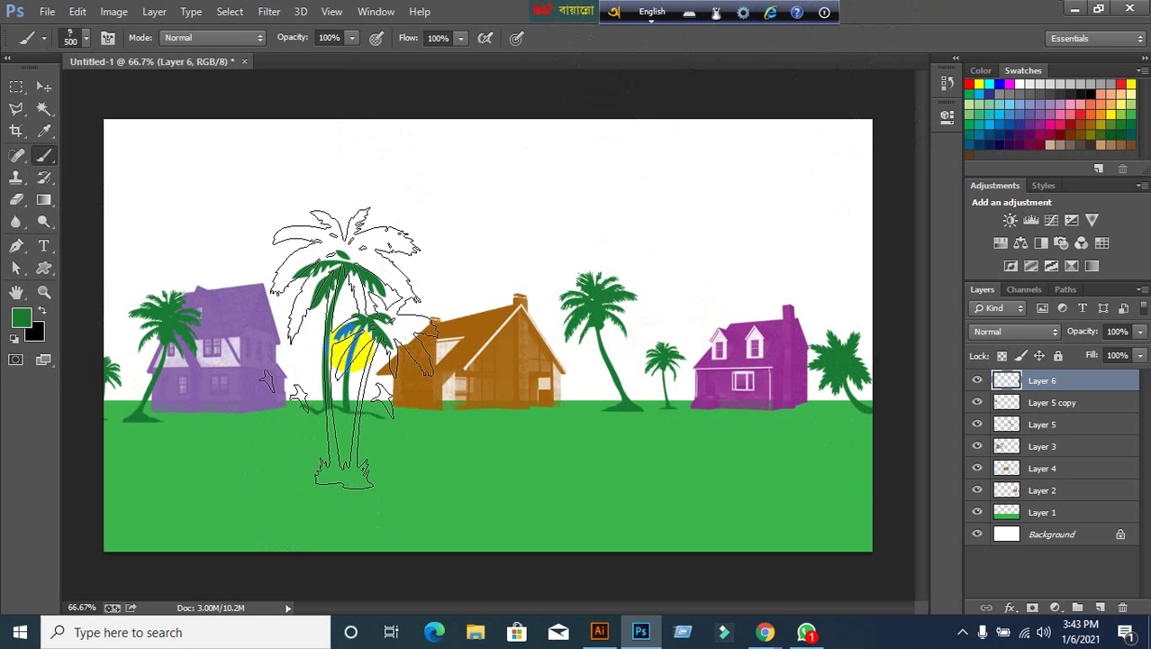
pyautogui.press('[')
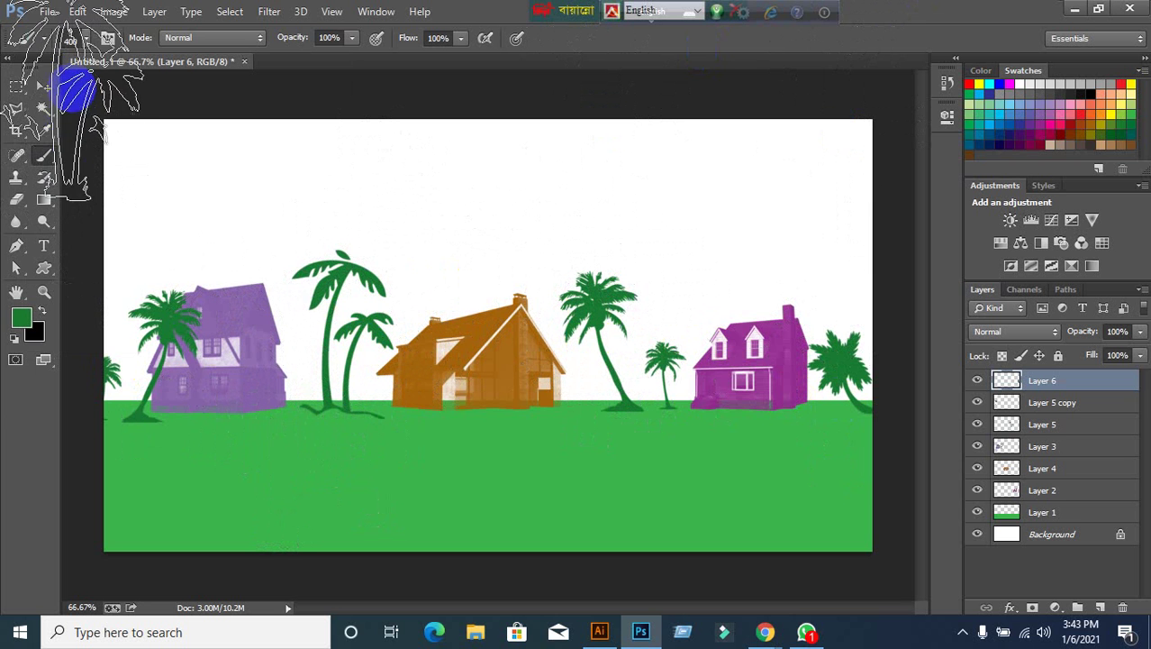
# Stamp the two-palm brush on Layer 6 at 250 px beside the magenta house and at 200 px behind the tall palms near the light purple house.
pyautogui.click(88, 41)
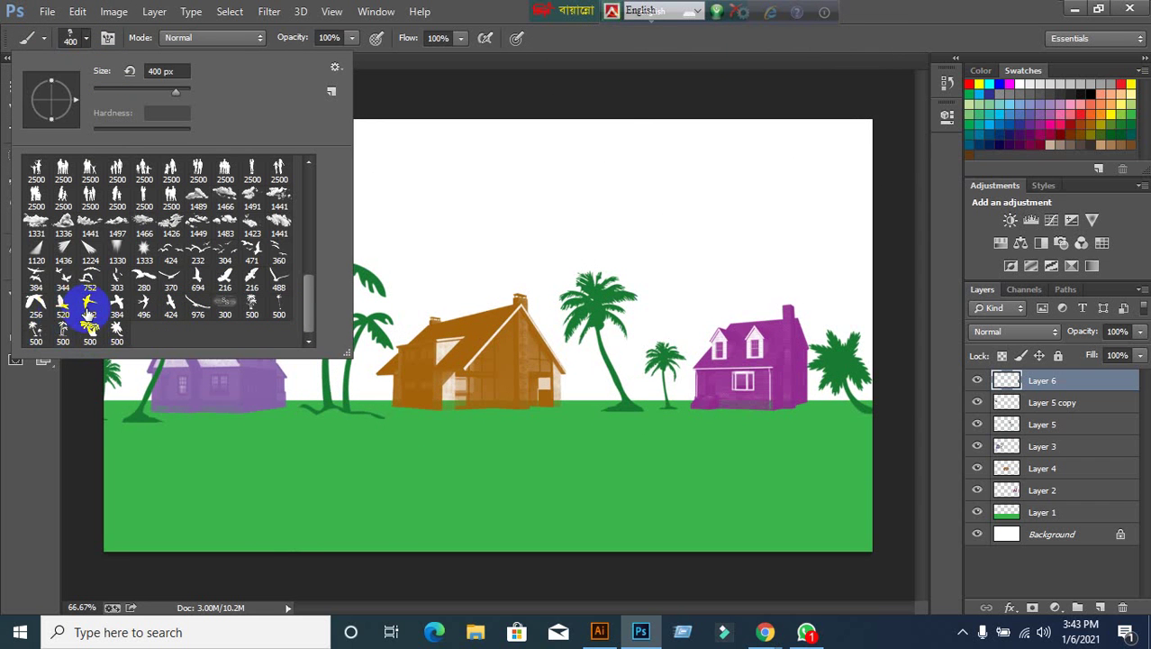
pyautogui.press('Return')
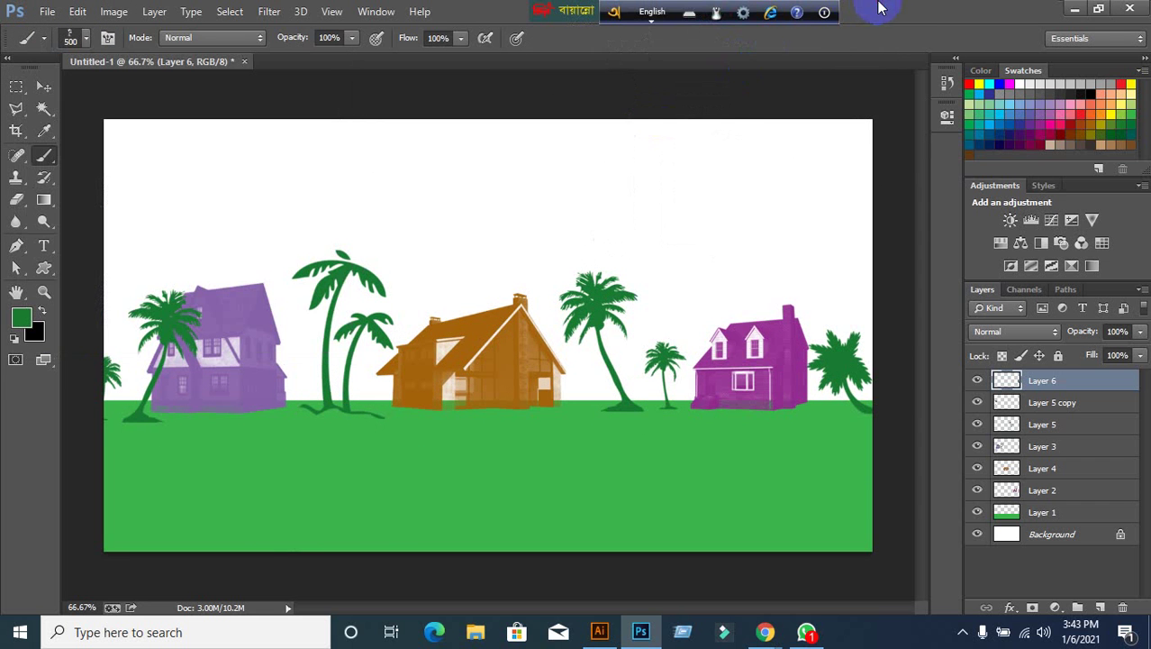
pyautogui.press('[')
pyautogui.press('[')
pyautogui.press('[')
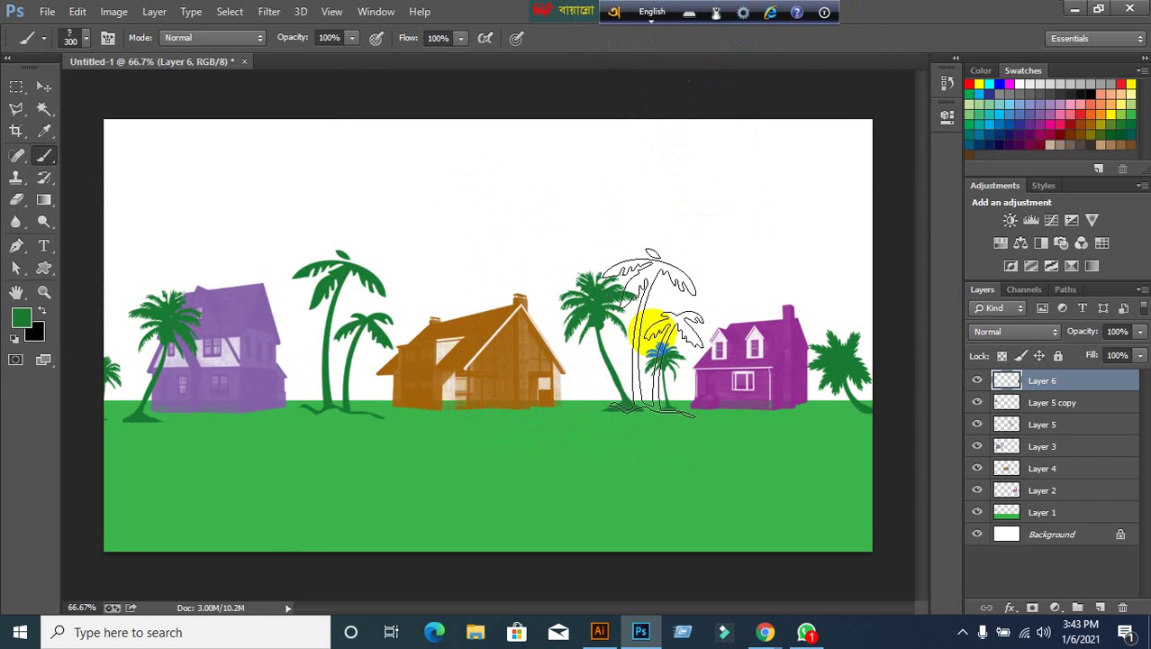
pyautogui.click(666, 347)
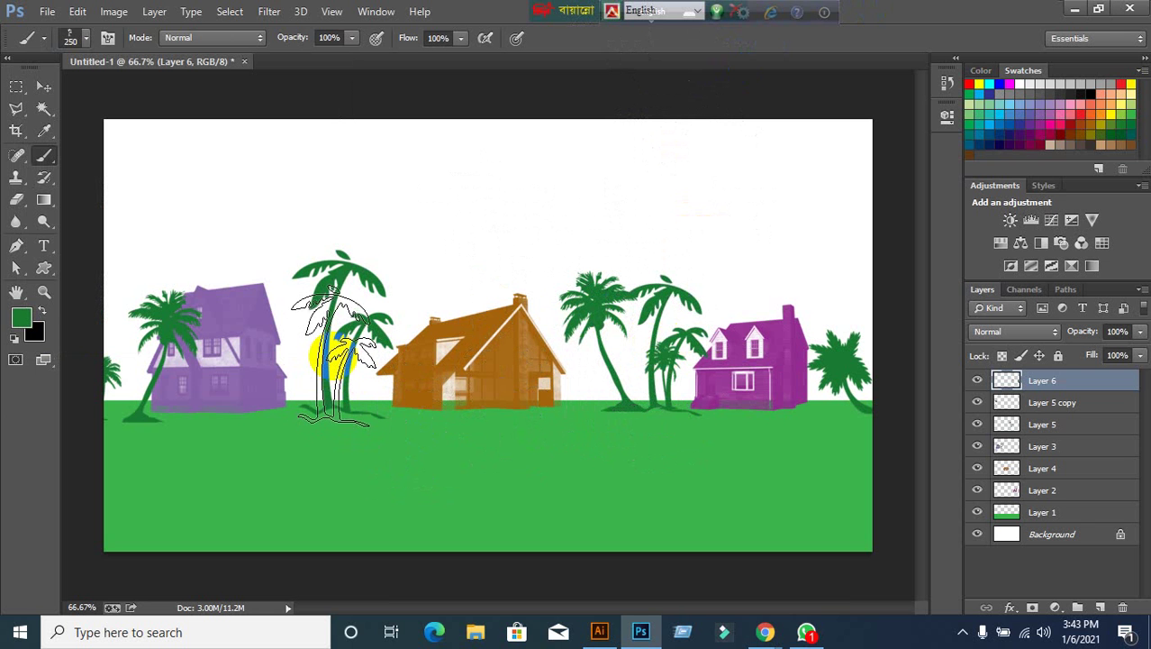
pyautogui.press('[')
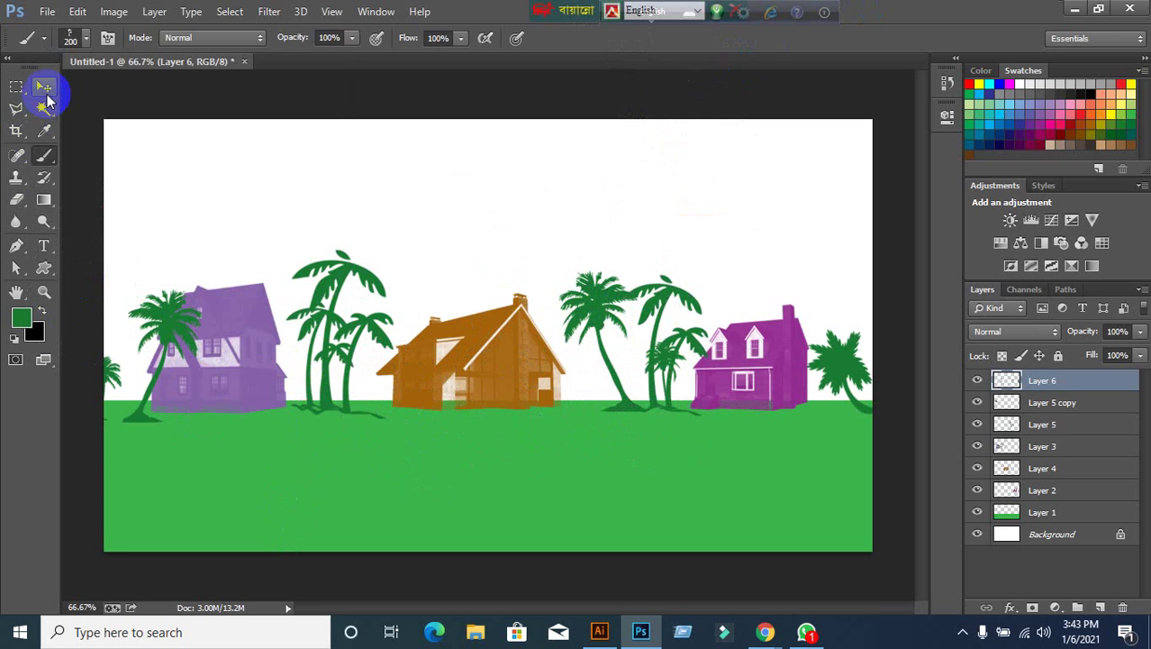
# Add a new layer above Layer 6 and define a gradient running from blue to white.
pyautogui.click(46, 92)
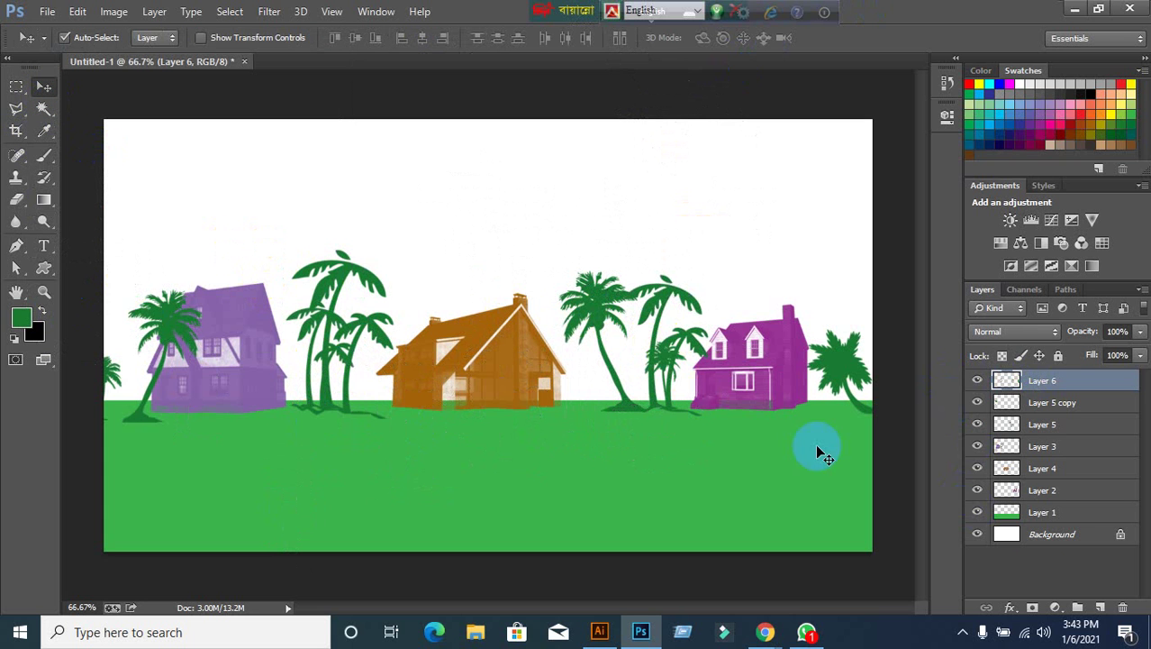
pyautogui.click(1101, 602)
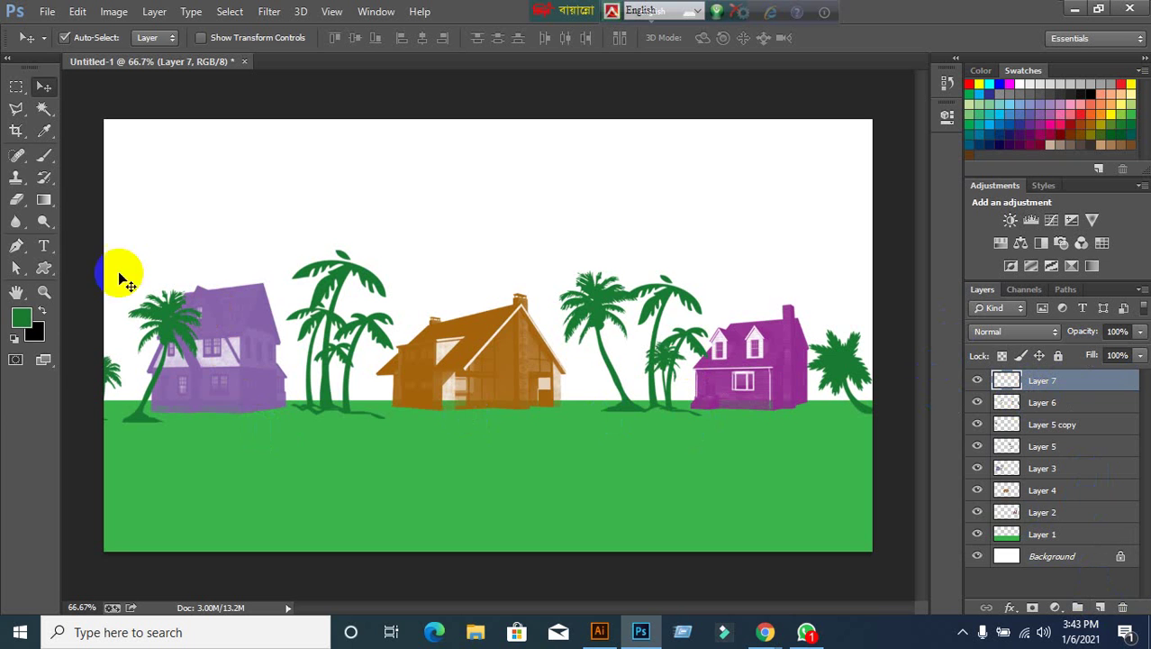
pyautogui.click(44, 199)
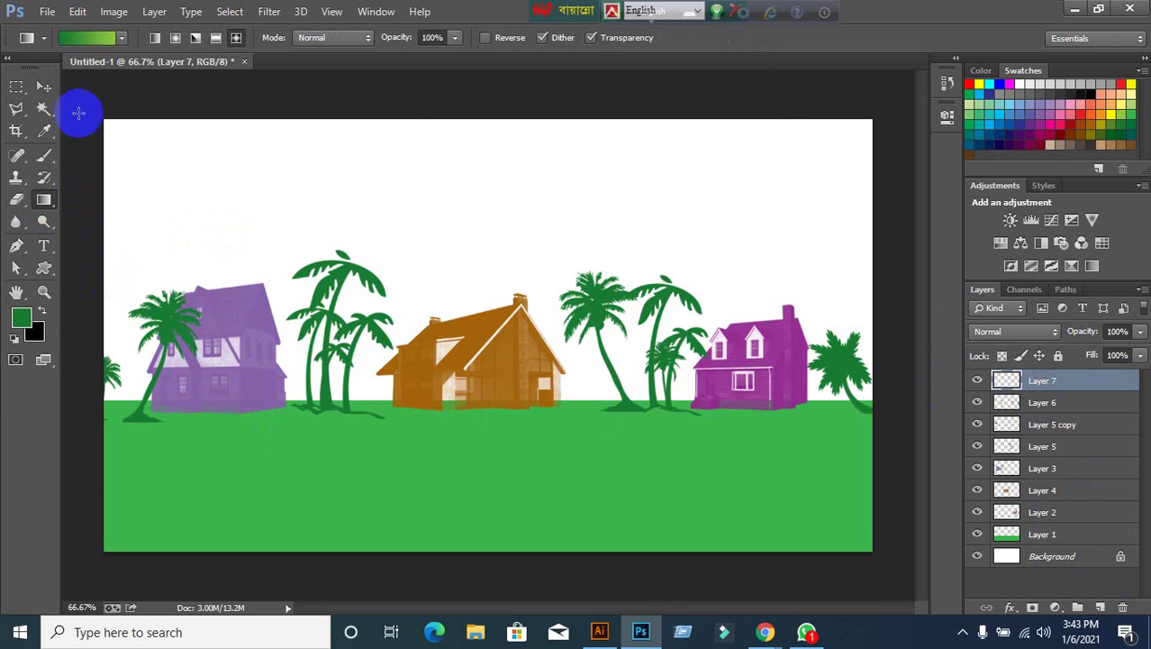
pyautogui.click(83, 37)
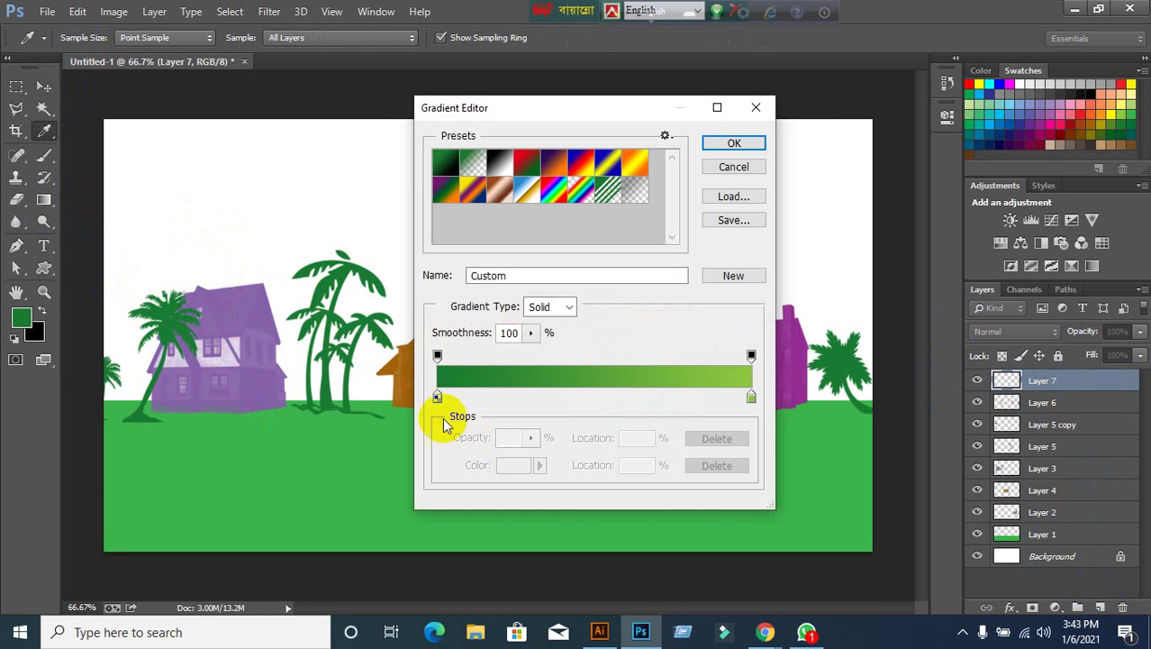
pyautogui.click(437, 397)
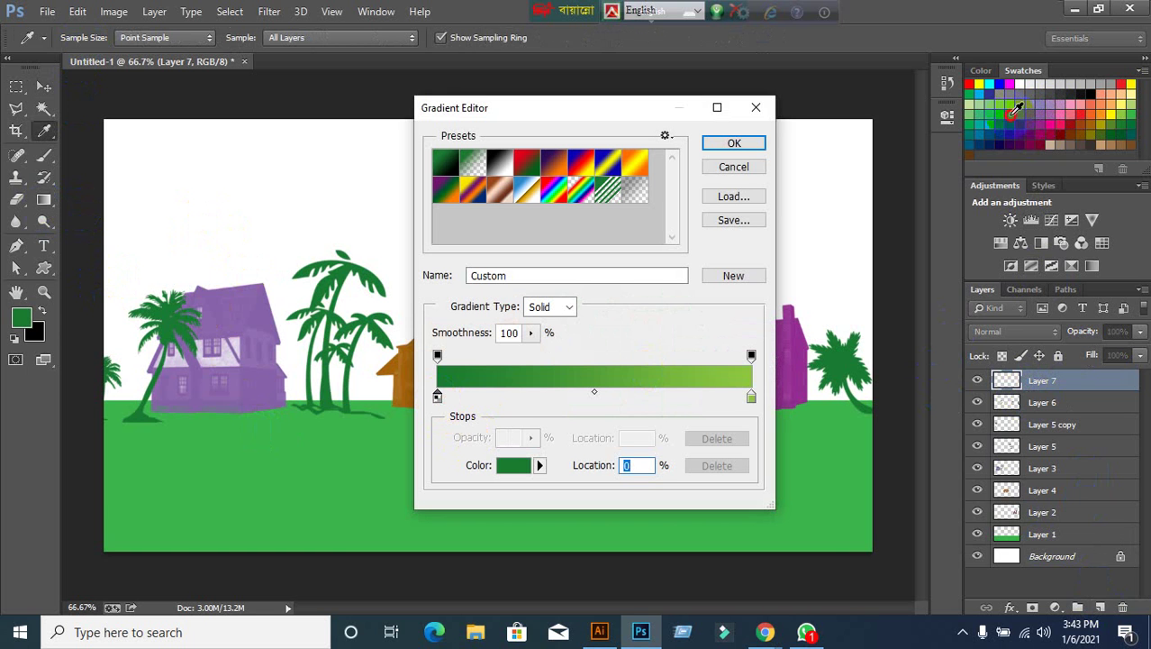
pyautogui.click(1012, 111)
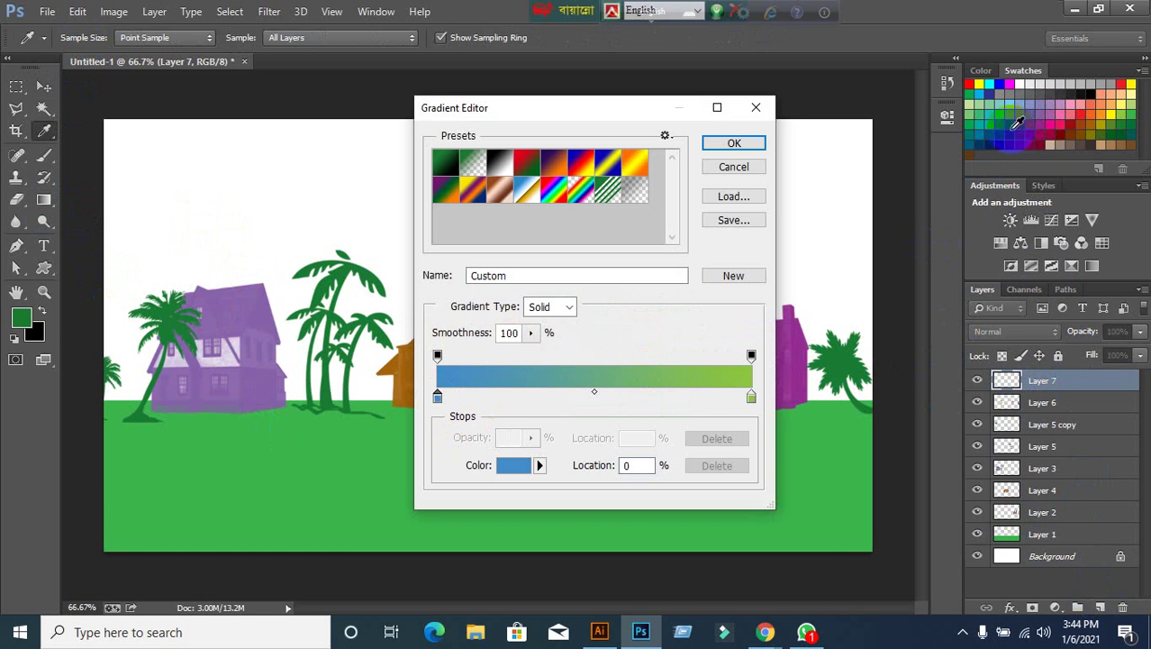
pyautogui.click(1018, 118)
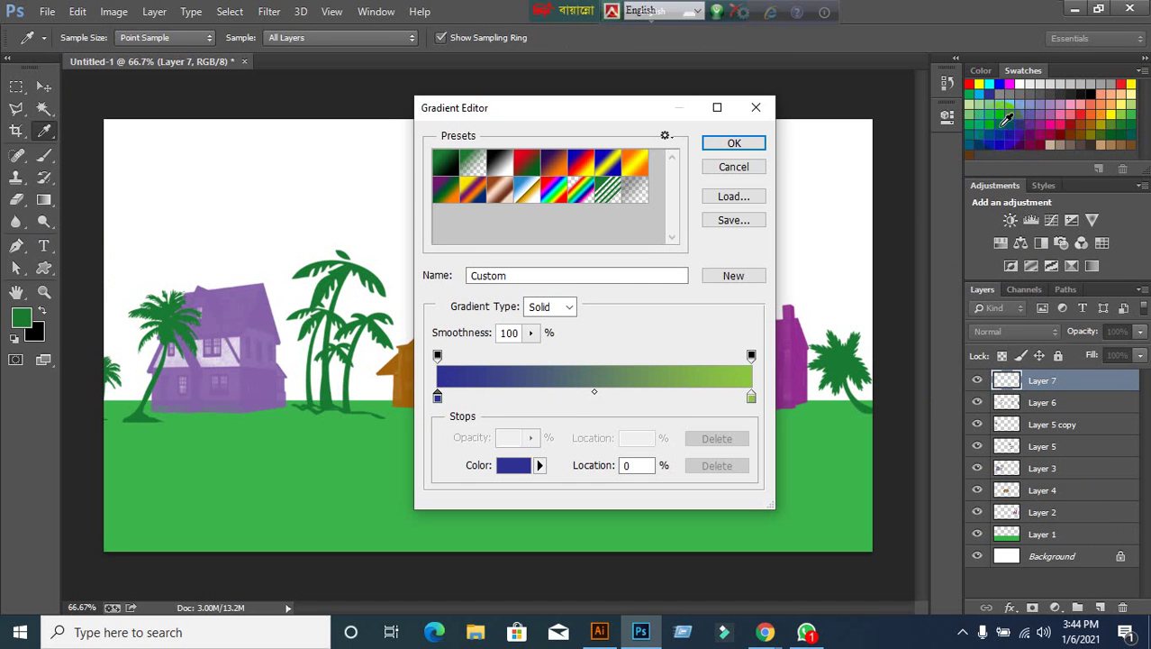
pyautogui.click(753, 394)
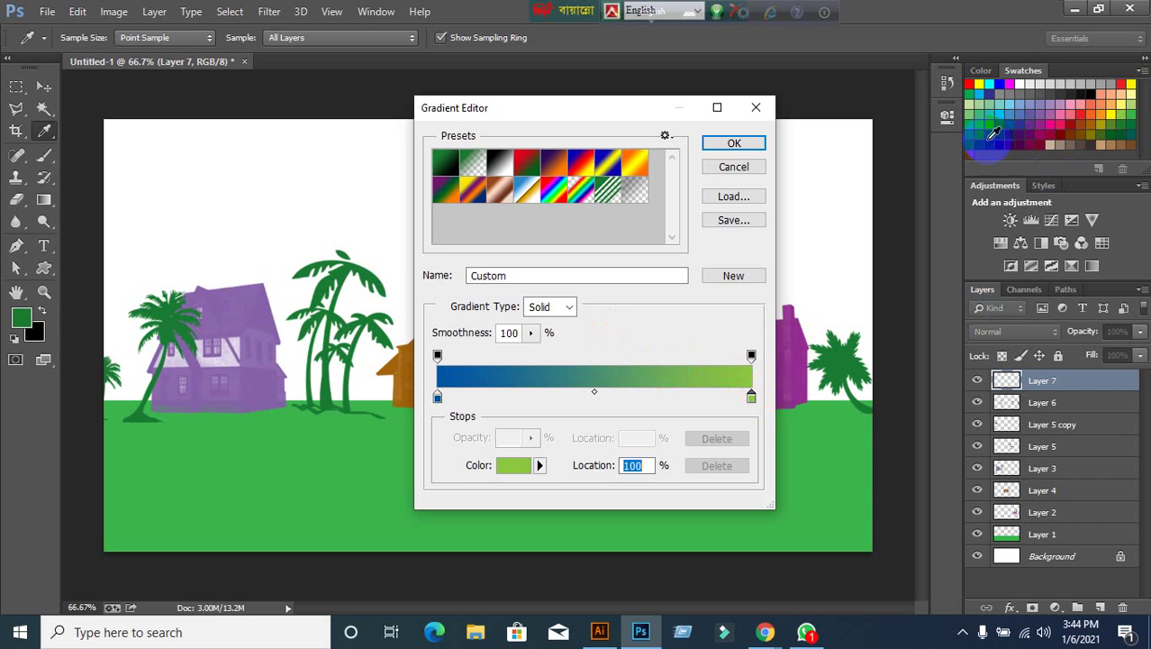
pyautogui.click(1028, 83)
pyautogui.click(734, 145)
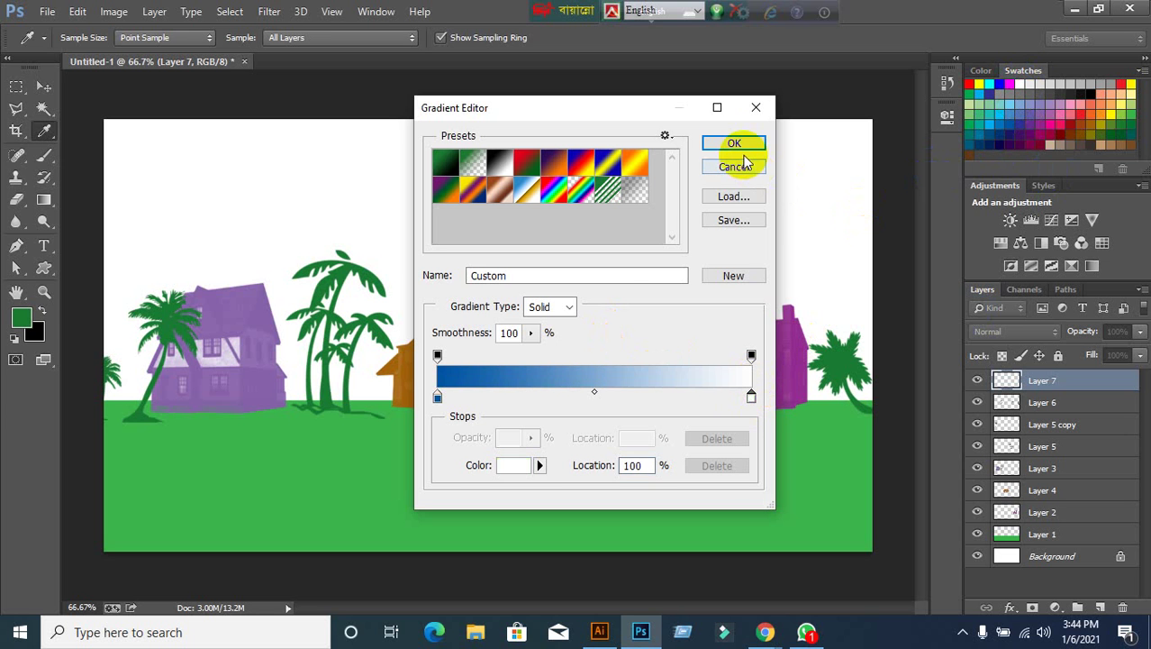
# Try filling Layer 7 with the blue-to-white diamond gradient from the canvas's upper edge downward.
pyautogui.moveTo(452, 441); pyautogui.dragTo(452, 552)
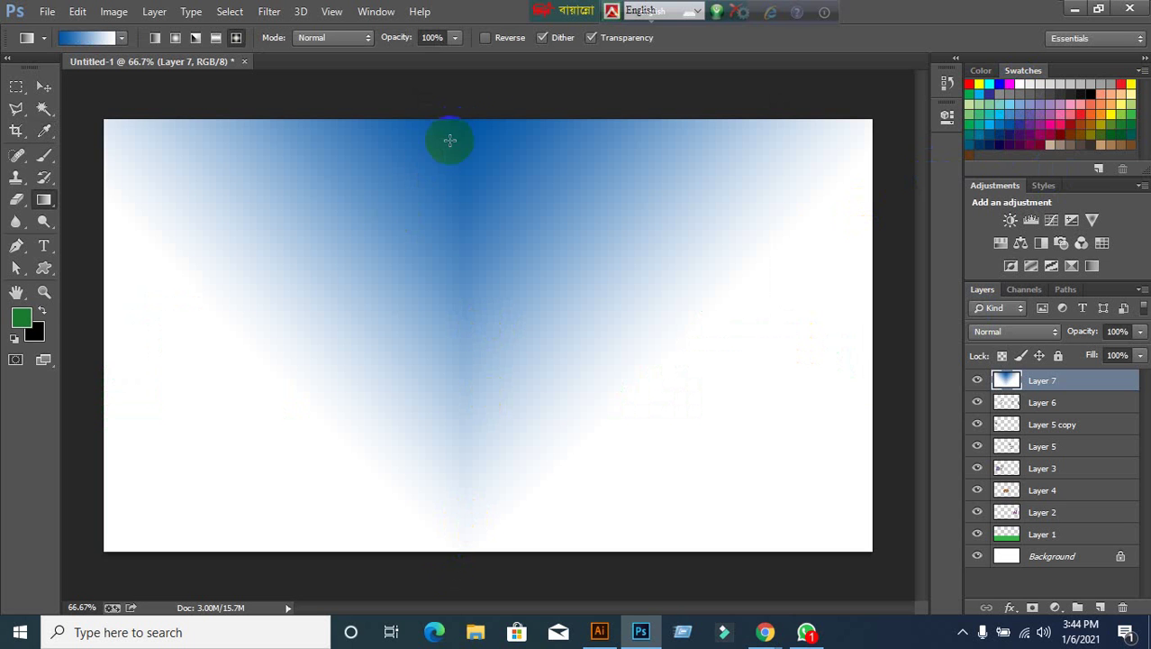
pyautogui.moveTo(480, 118); pyautogui.dragTo(503, 402)
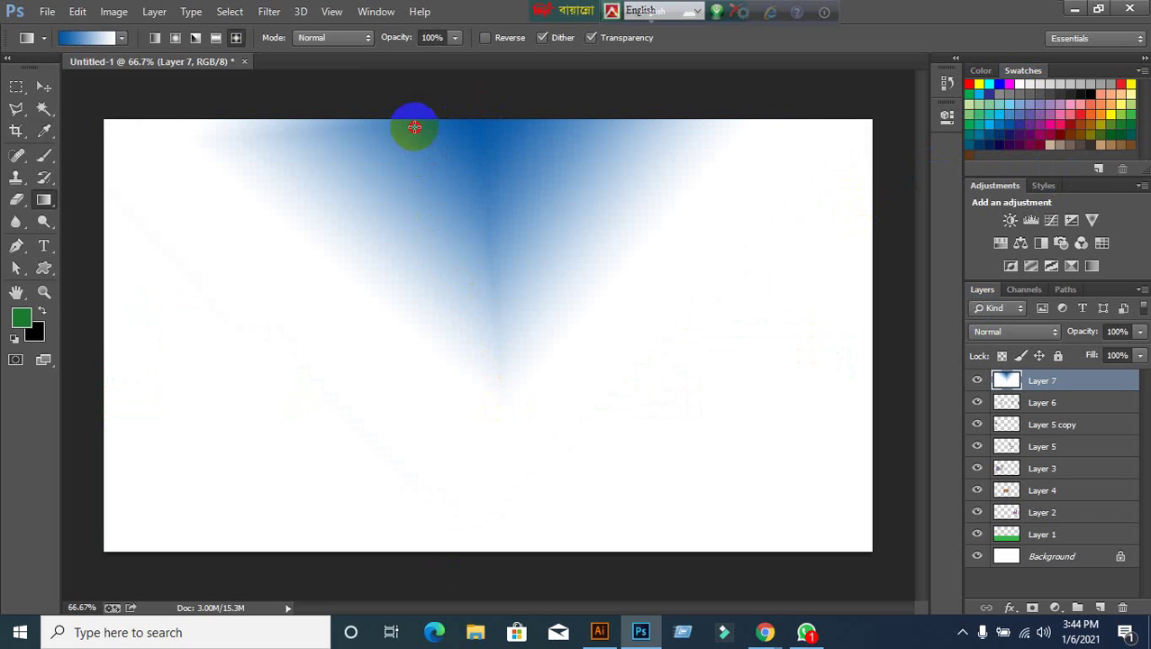
pyautogui.moveTo(412, 121); pyautogui.dragTo(416, 356)
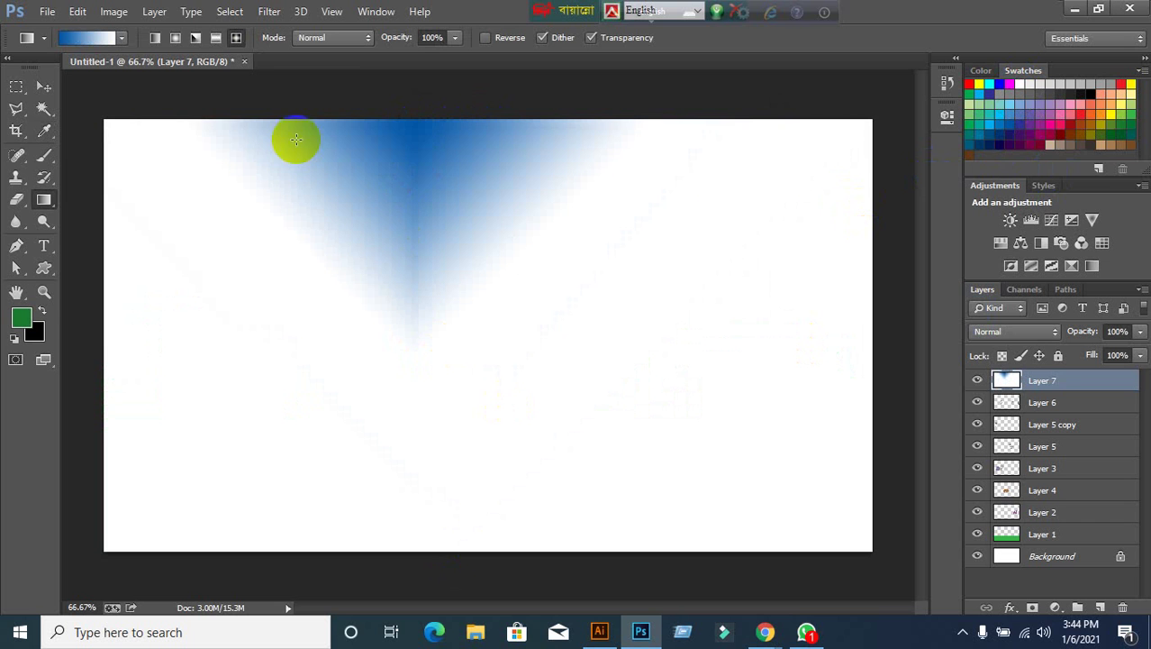
# Fill Layer 7 with a linear blue-to-white gradient from the sky downward and place the layer beneath Layer 1.
pyautogui.click(157, 38)
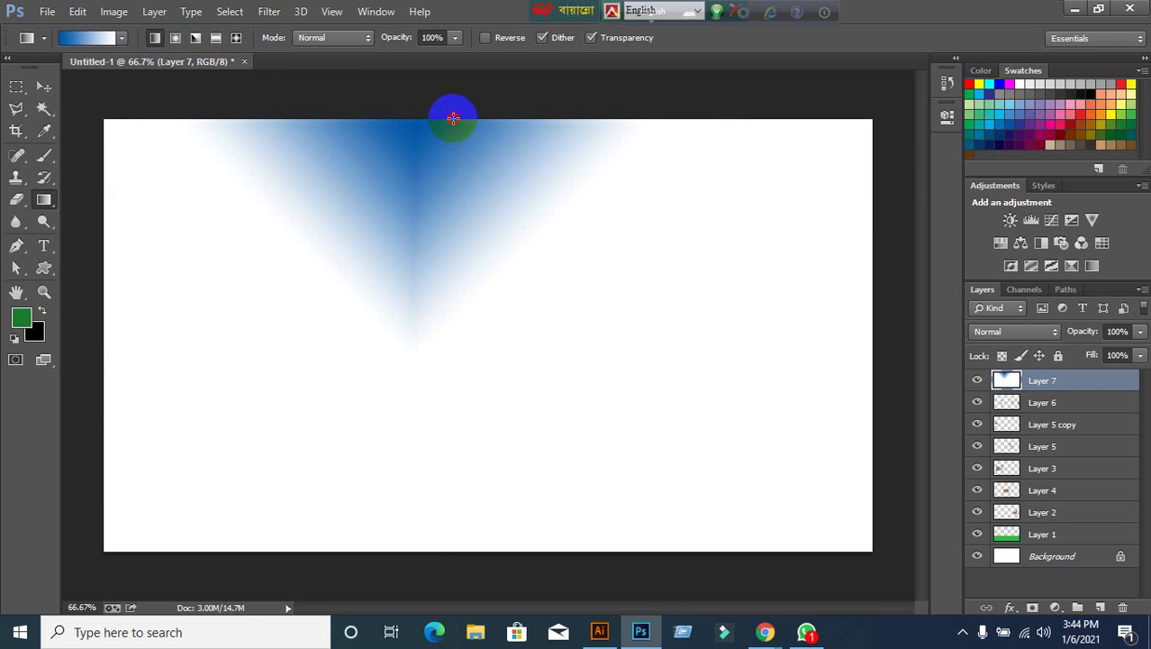
pyautogui.moveTo(453, 118); pyautogui.dragTo(451, 468)
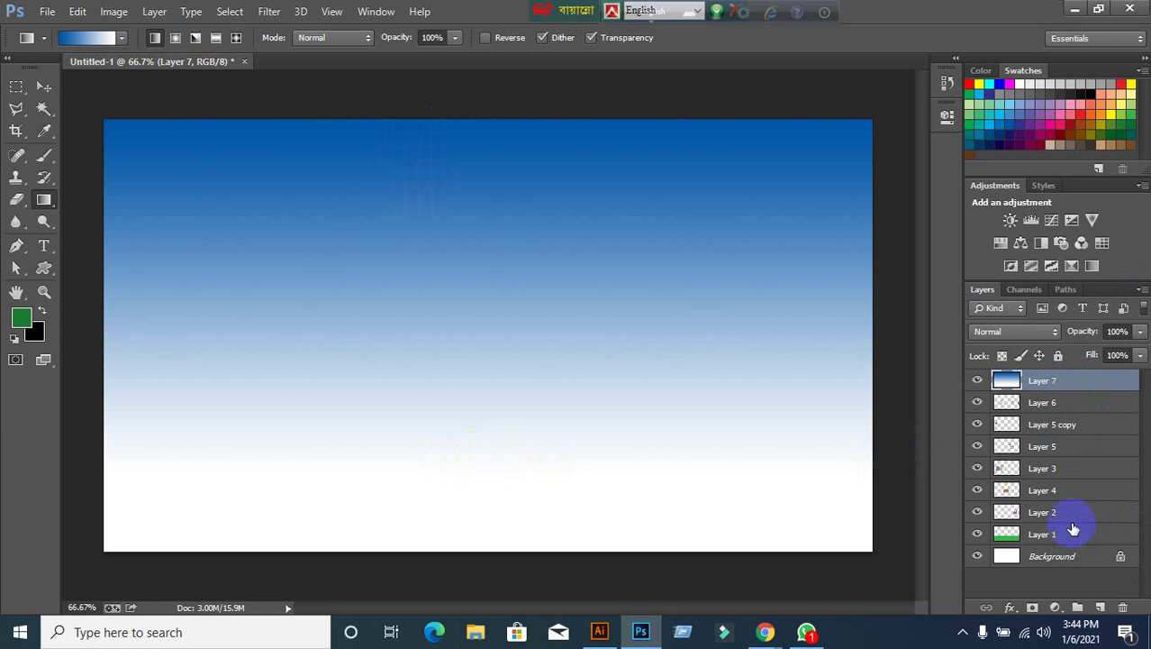
pyautogui.moveTo(1073, 529); pyautogui.dragTo(1072, 544)
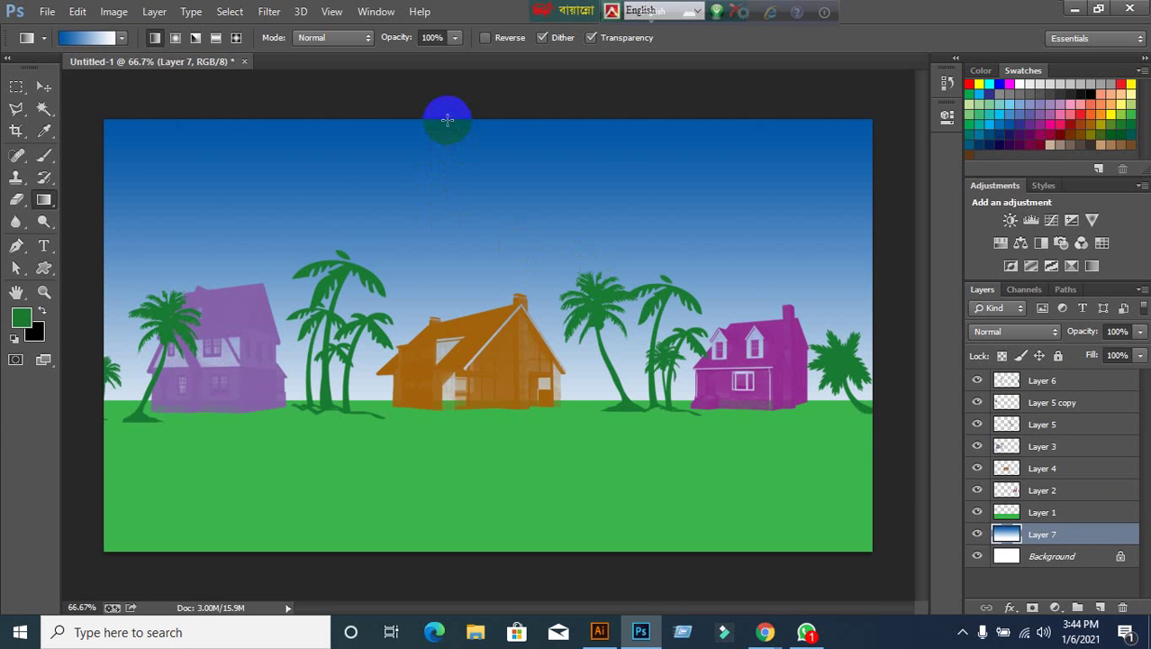
# Redraw the linear sky gradient on Layer 7 at different lengths, ending with blue at the canvas's upper edge fading to white at the orange house's roof.
pyautogui.moveTo(447, 119); pyautogui.dragTo(453, 374)
pyautogui.moveTo(452, 375); pyautogui.dragTo(452, 375)
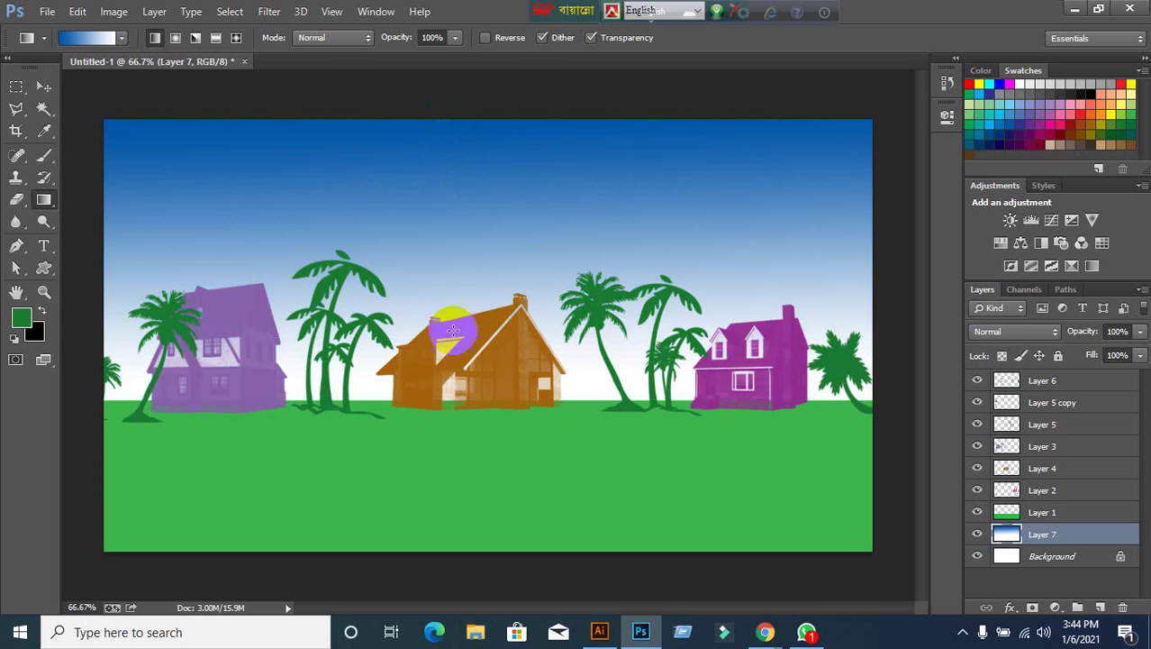
pyautogui.moveTo(462, 119); pyautogui.dragTo(464, 308)
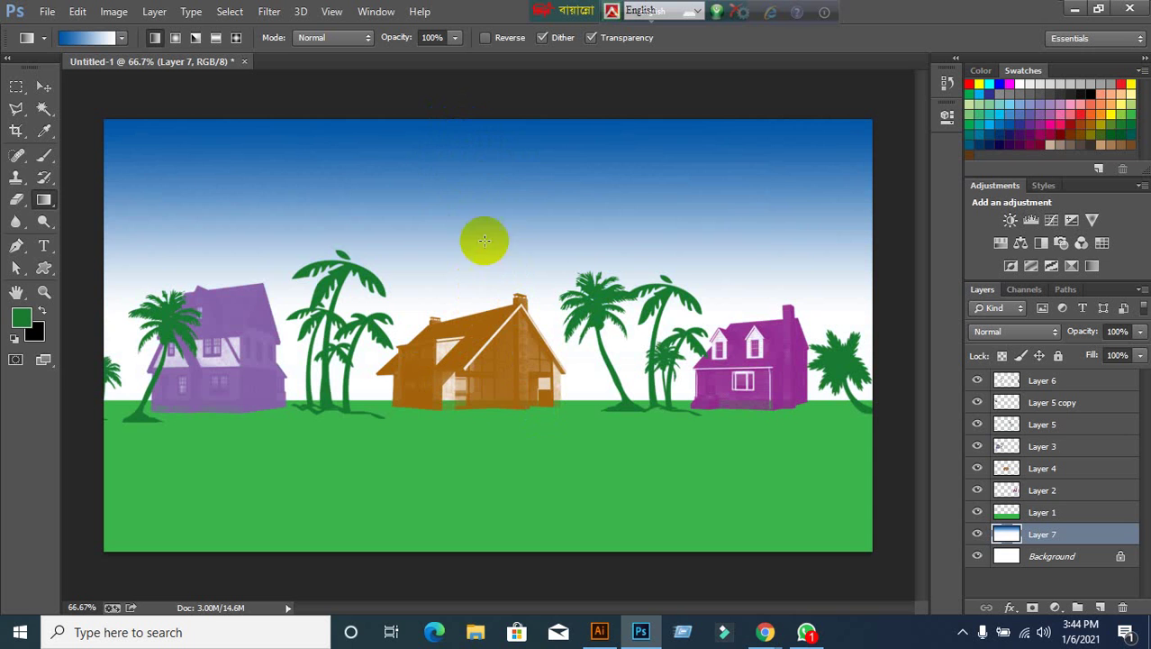
pyautogui.moveTo(470, 213); pyautogui.dragTo(499, 379)
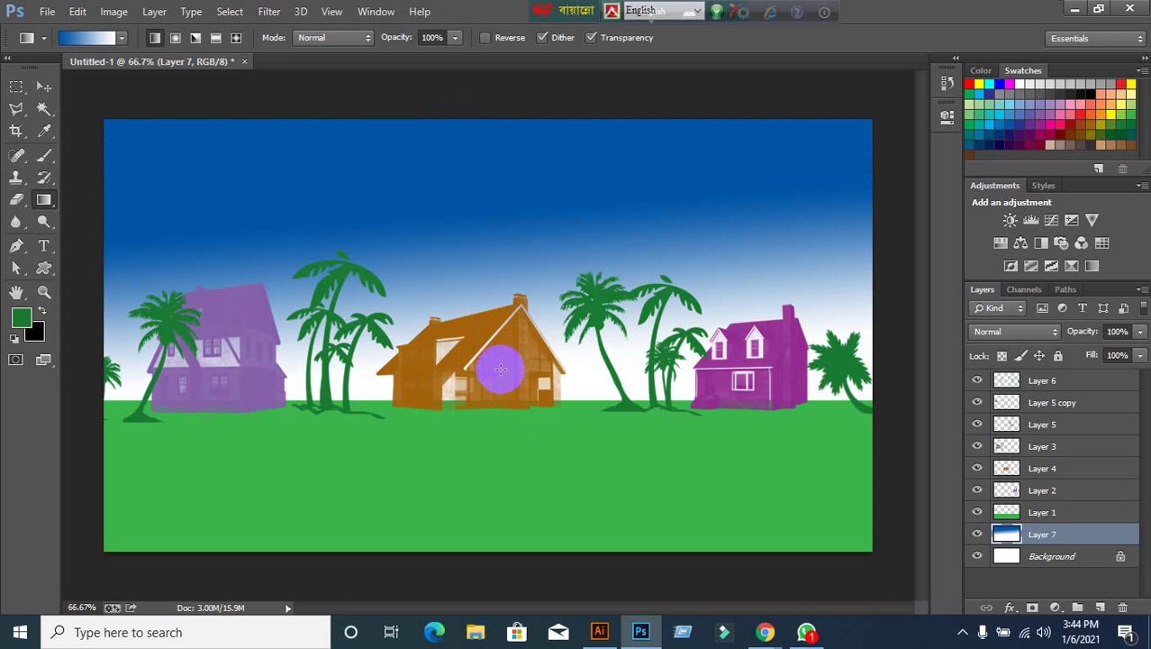
pyautogui.moveTo(472, 134); pyautogui.dragTo(478, 291)
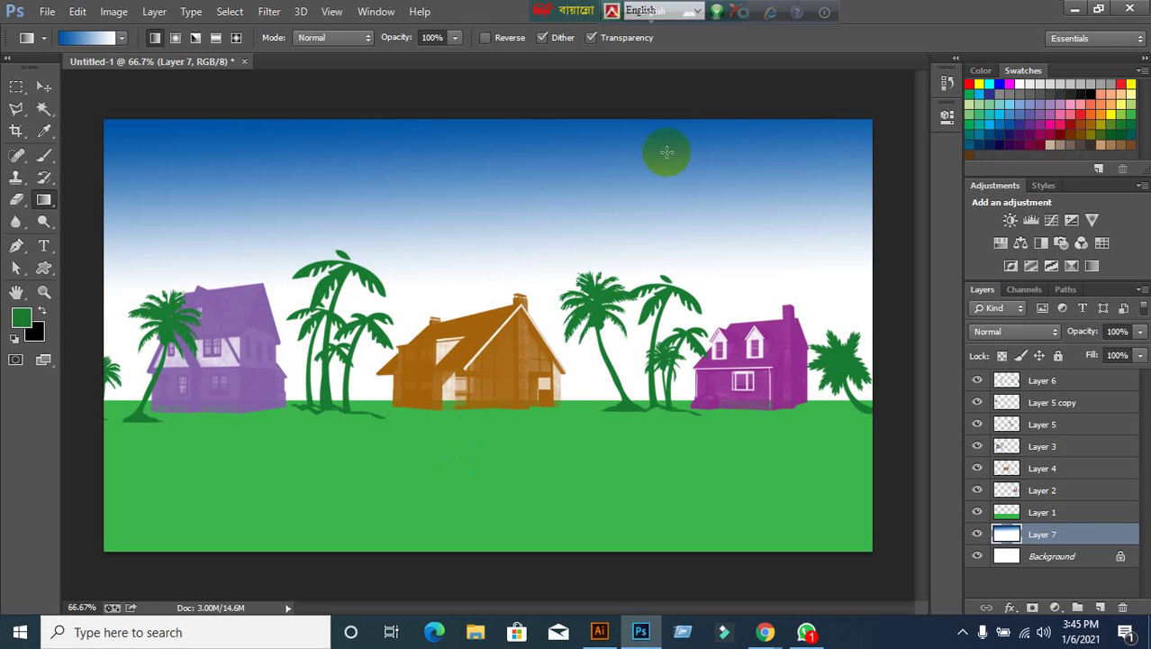
pyautogui.moveTo(541, 122); pyautogui.dragTo(527, 273)
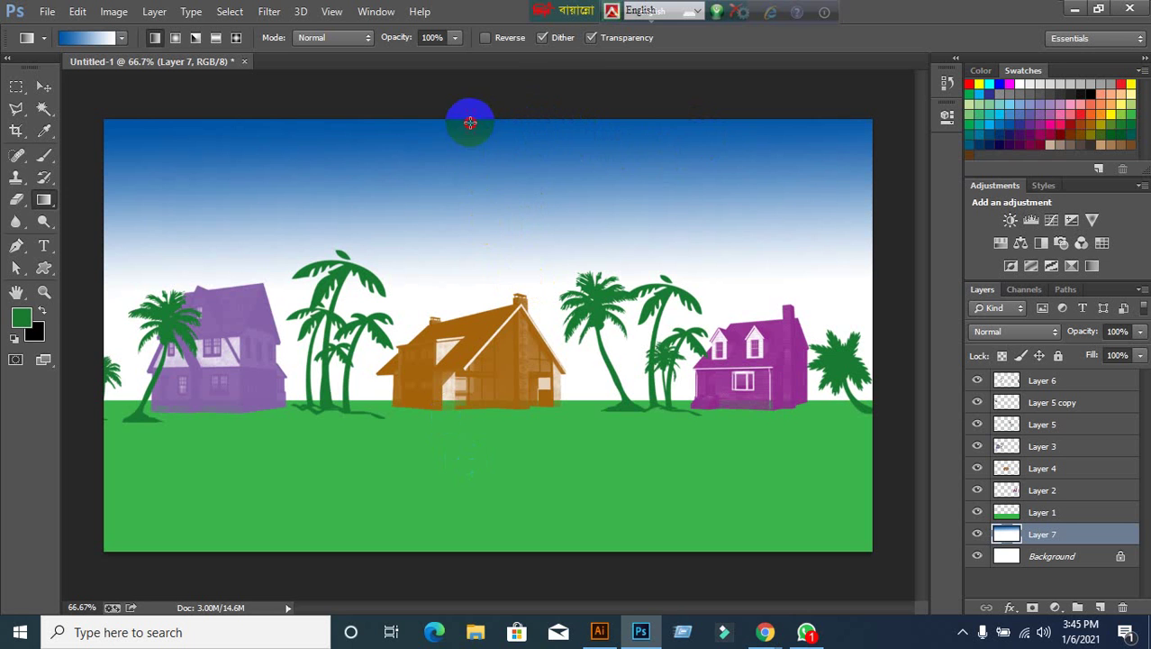
pyautogui.moveTo(470, 122); pyautogui.dragTo(520, 383)
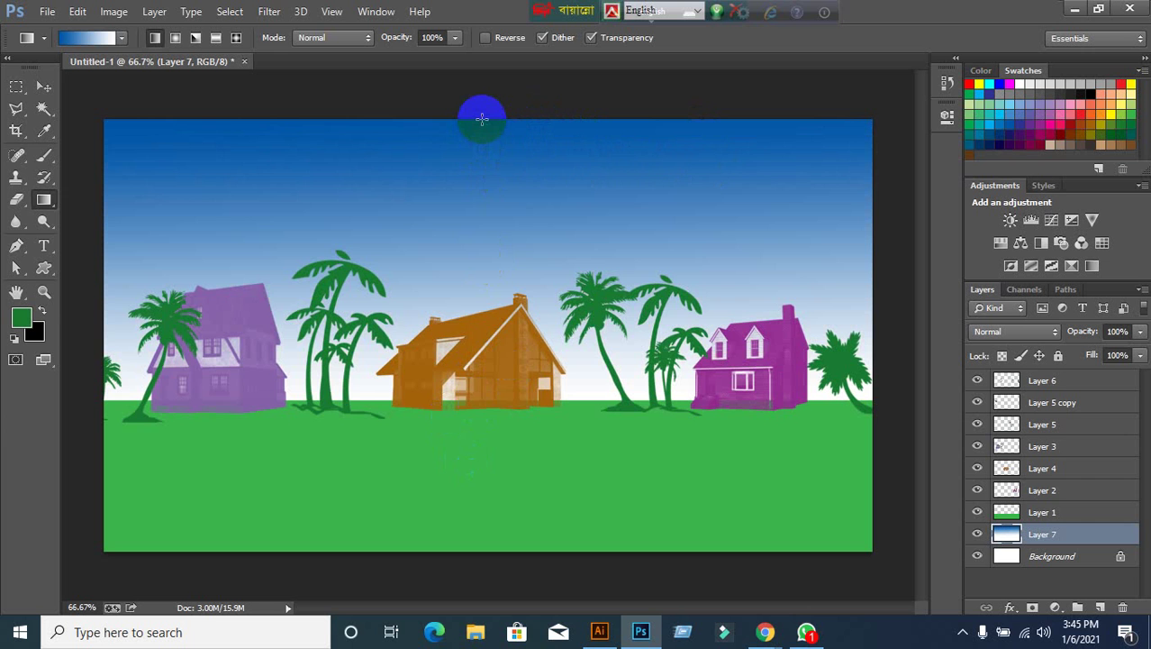
pyautogui.moveTo(482, 119); pyautogui.dragTo(482, 267)
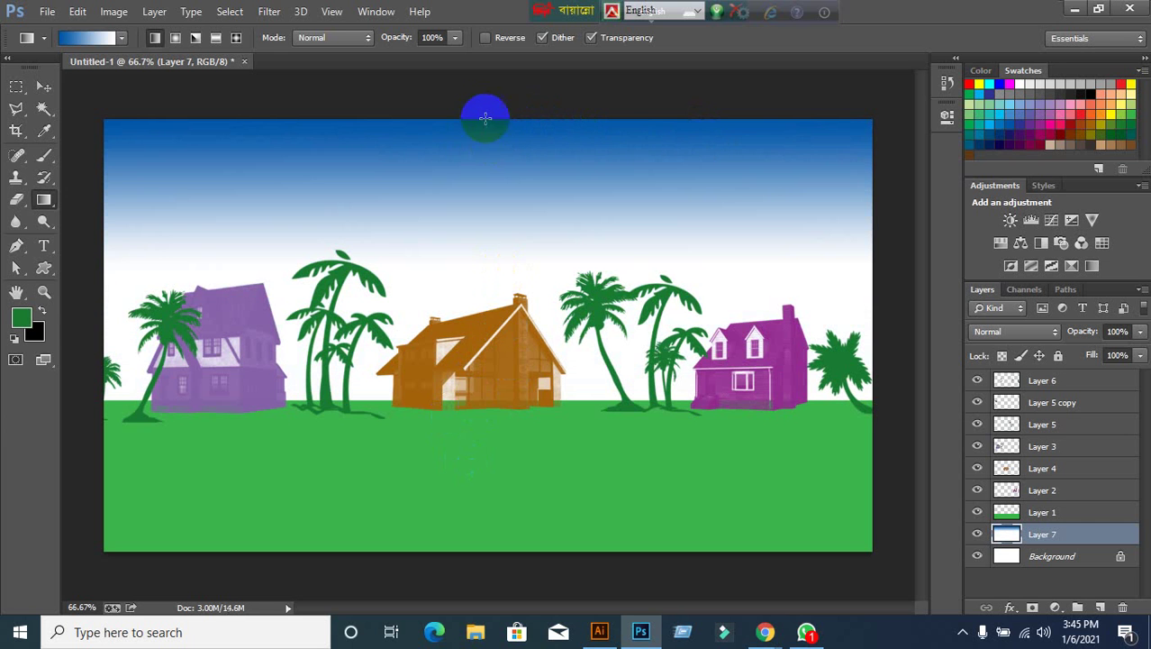
pyautogui.moveTo(471, 146); pyautogui.dragTo(476, 250)
pyautogui.moveTo(480, 117); pyautogui.dragTo(484, 267)
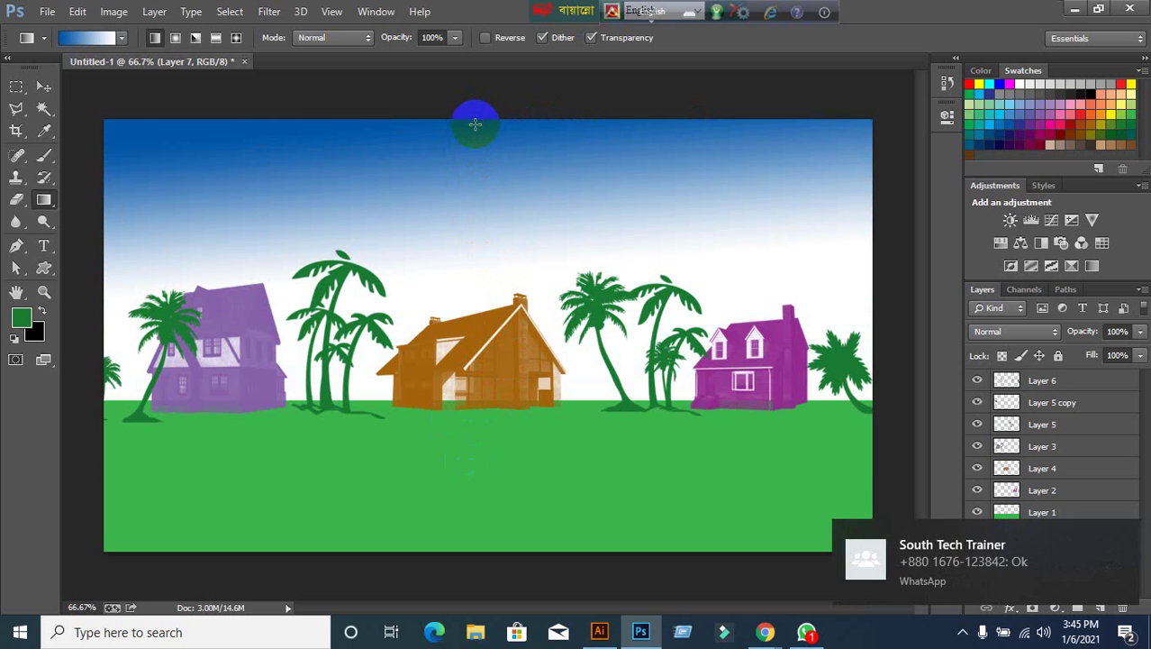
pyautogui.moveTo(475, 119); pyautogui.dragTo(470, 290)
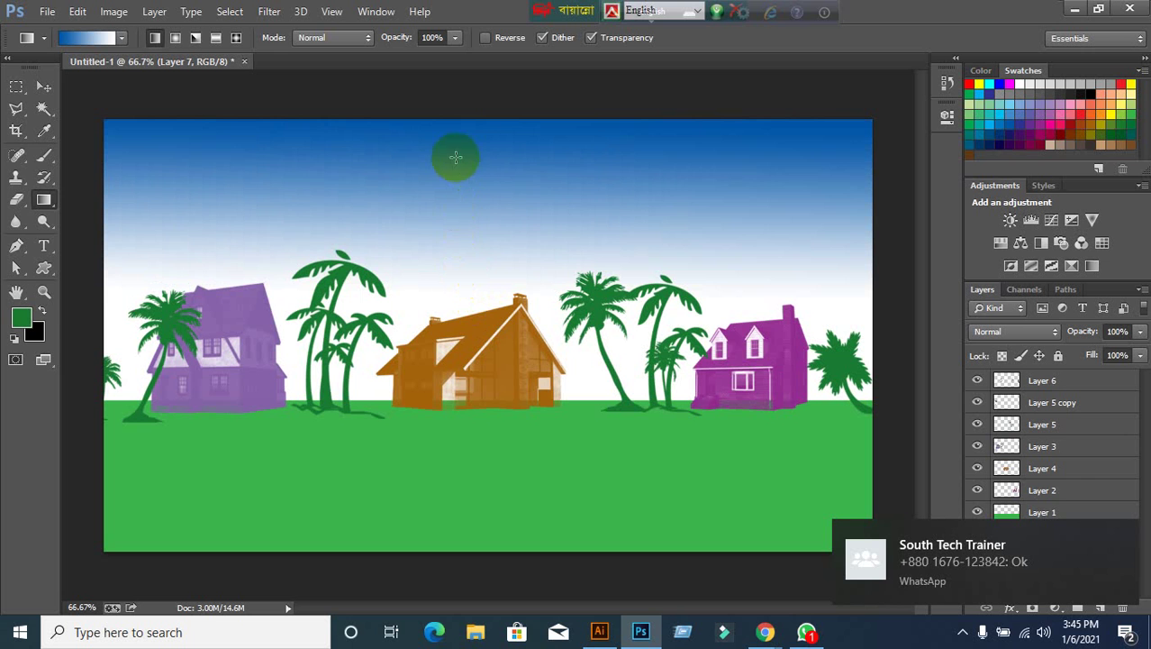
pyautogui.moveTo(460, 120); pyautogui.dragTo(459, 394)
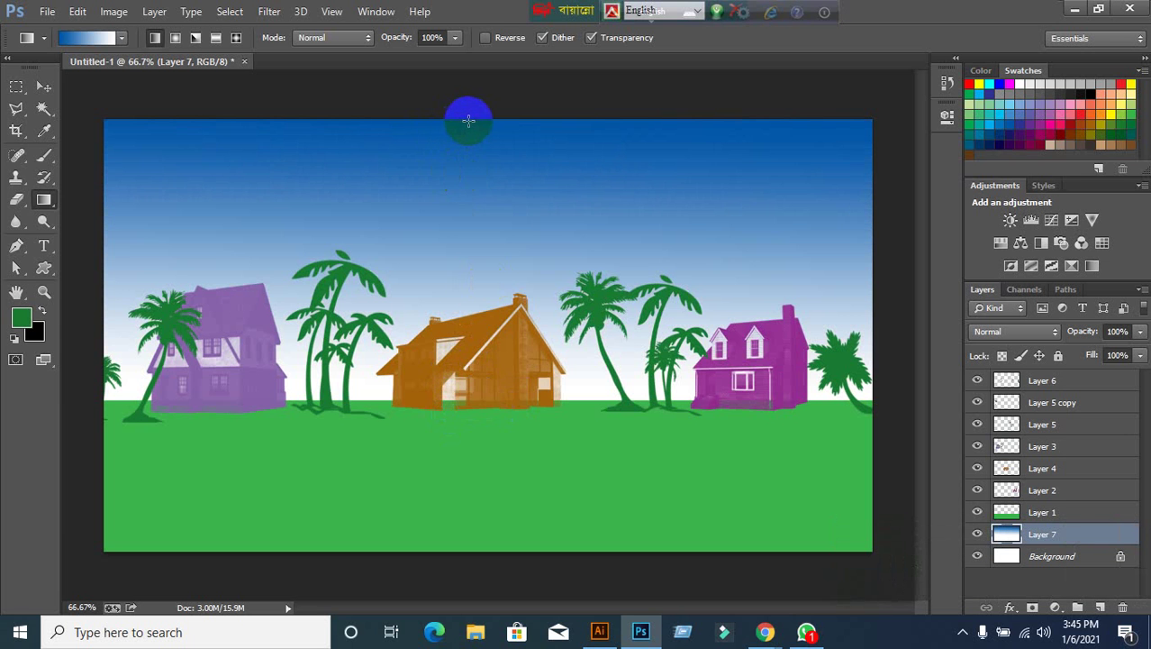
pyautogui.moveTo(466, 119); pyautogui.dragTo(470, 250)
pyautogui.moveTo(466, 116); pyautogui.dragTo(478, 292)
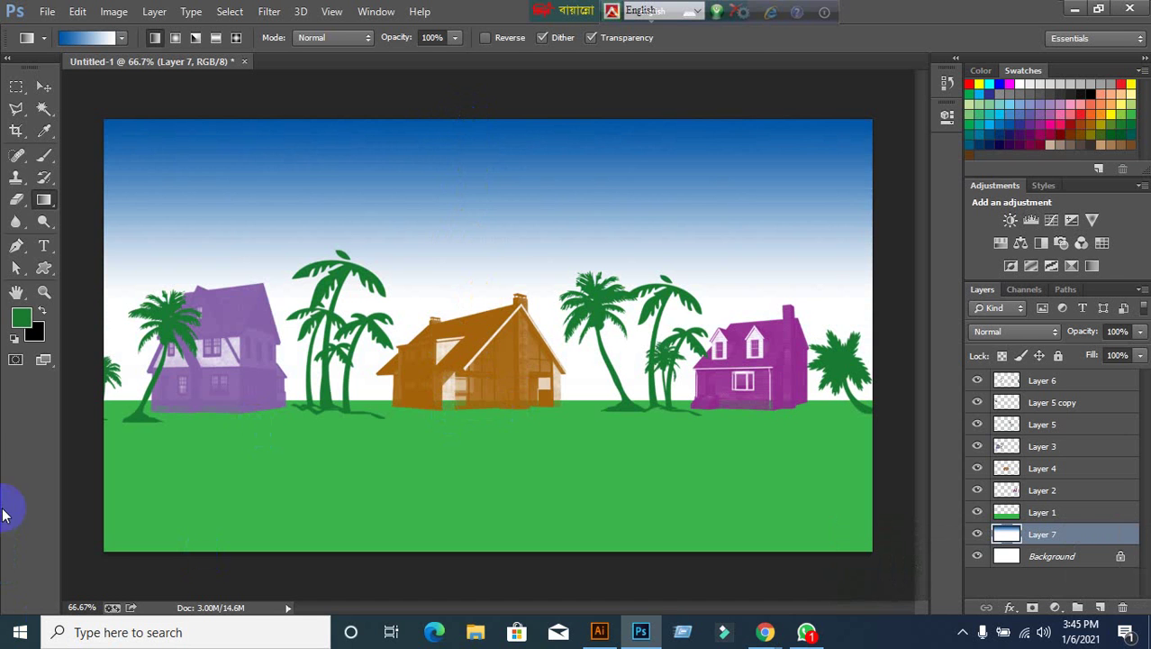
# Choose the 1489 px cloud brush for the Brush tool.
pyautogui.click(43, 86)
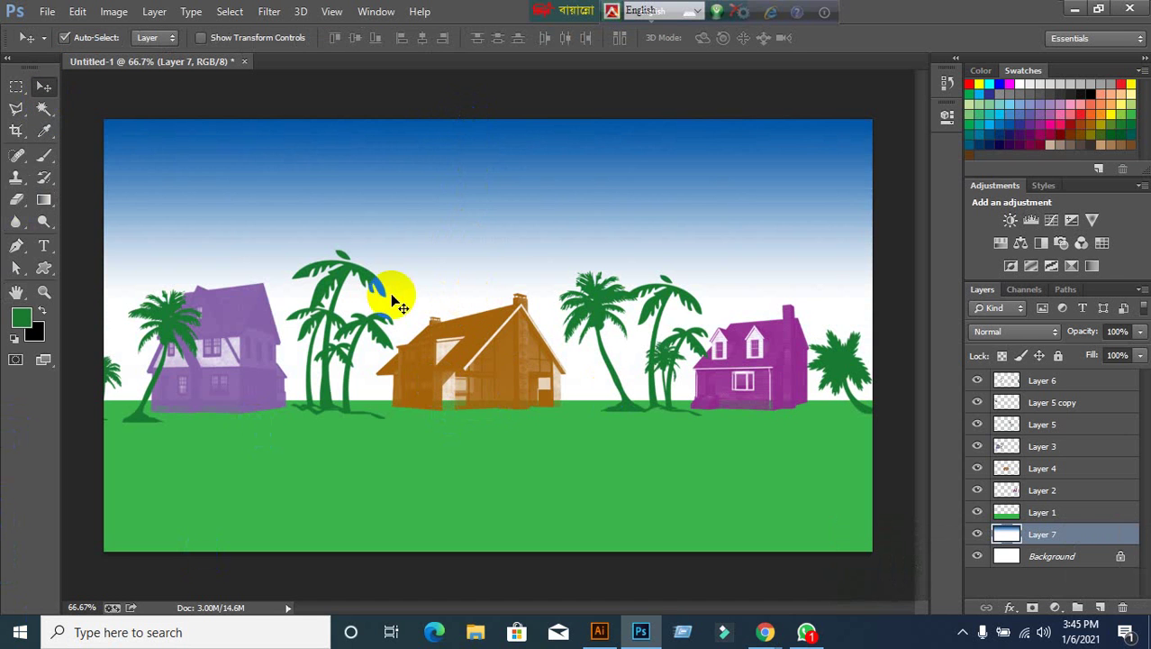
pyautogui.click(43, 161)
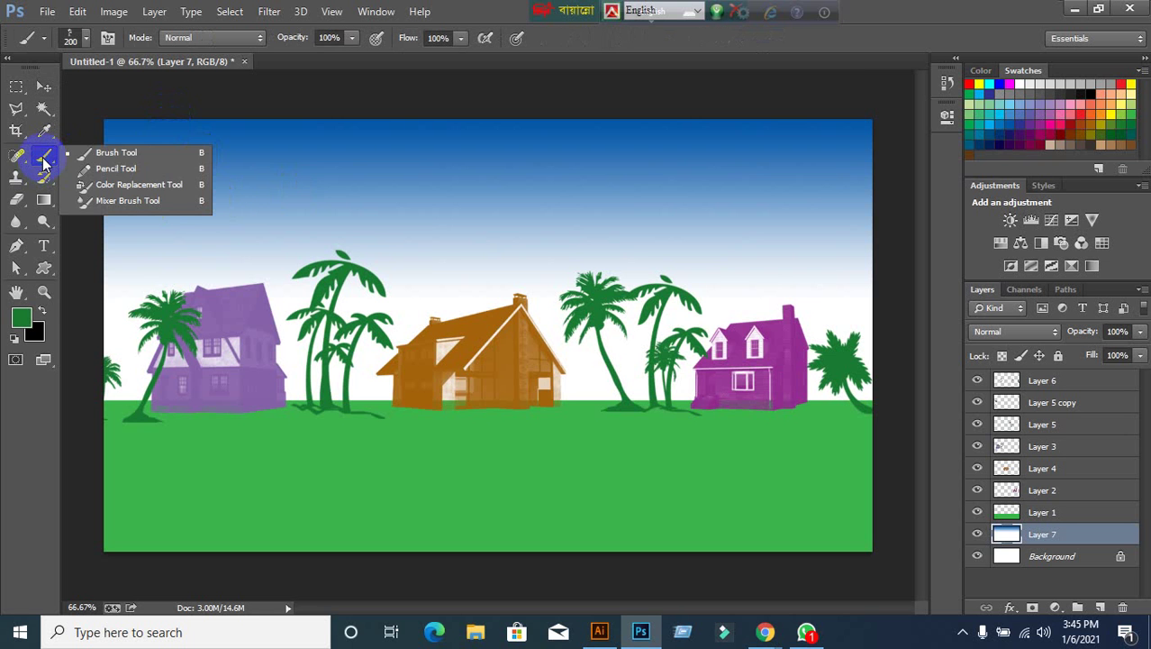
pyautogui.click(101, 155)
pyautogui.click(76, 39)
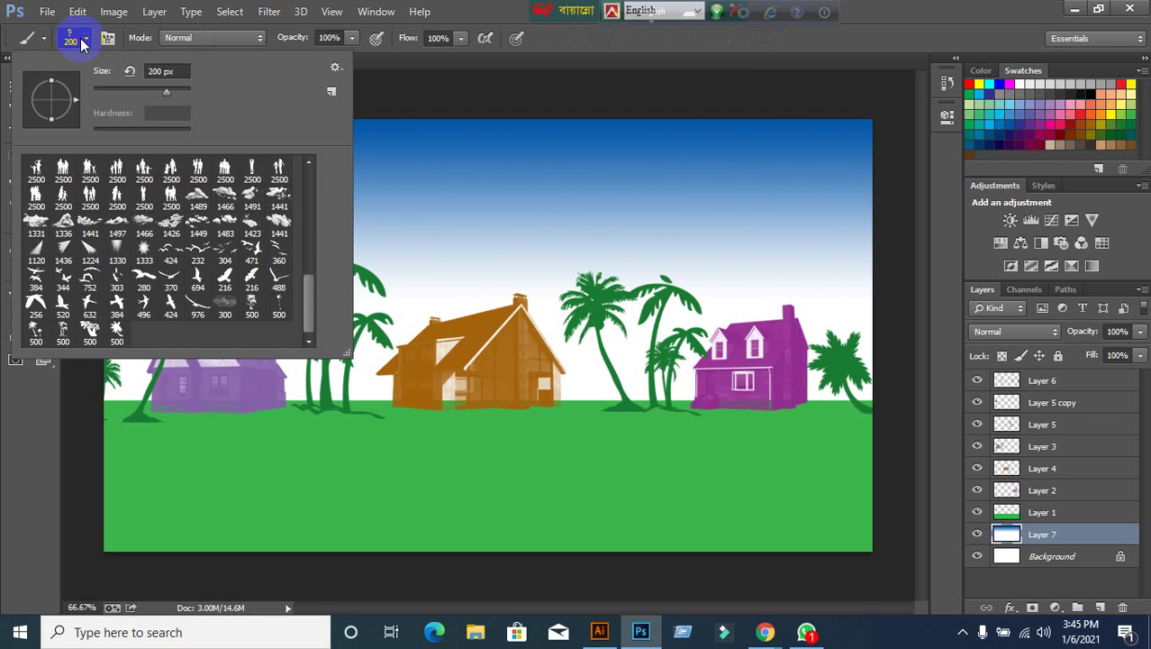
pyautogui.click(187, 274)
pyautogui.click(191, 232)
pyautogui.click(196, 196)
pyautogui.click(953, 29)
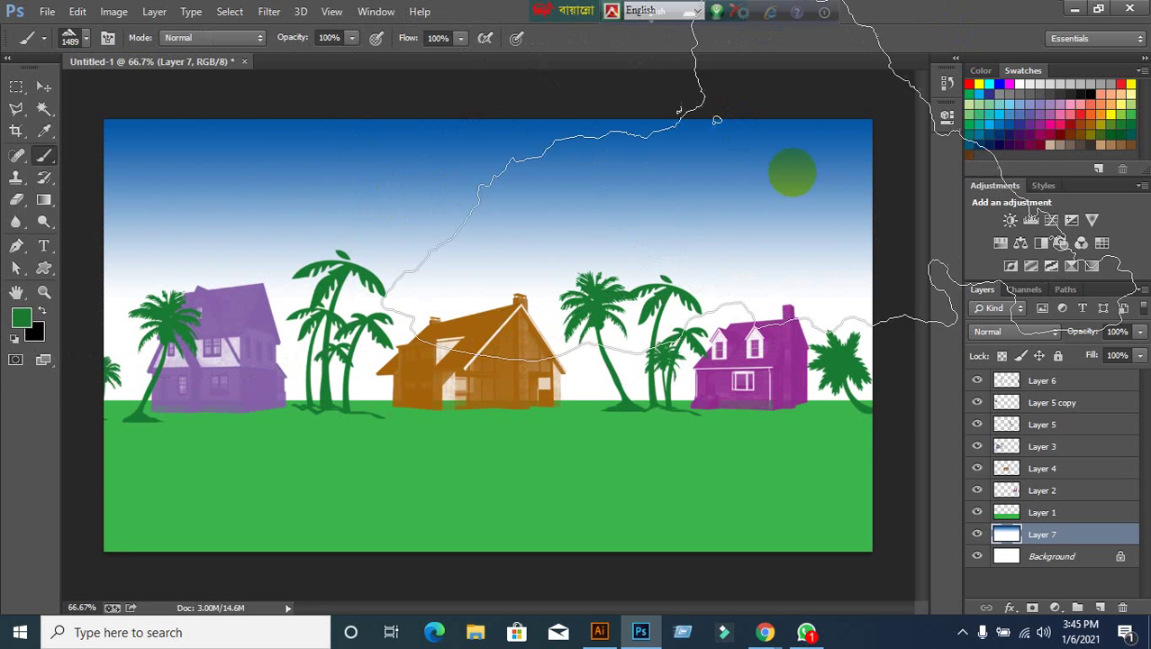
# Set the foreground colour to white (ffffff) and stamp a cloud at 250 px on Layer 7 above the purple house.
pyautogui.press('[')
pyautogui.press('[')
pyautogui.press('[')
pyautogui.press('[')
pyautogui.press('[')
pyautogui.press('[')
pyautogui.press('[')
pyautogui.press('[')
pyautogui.press('[')
pyautogui.press('[')
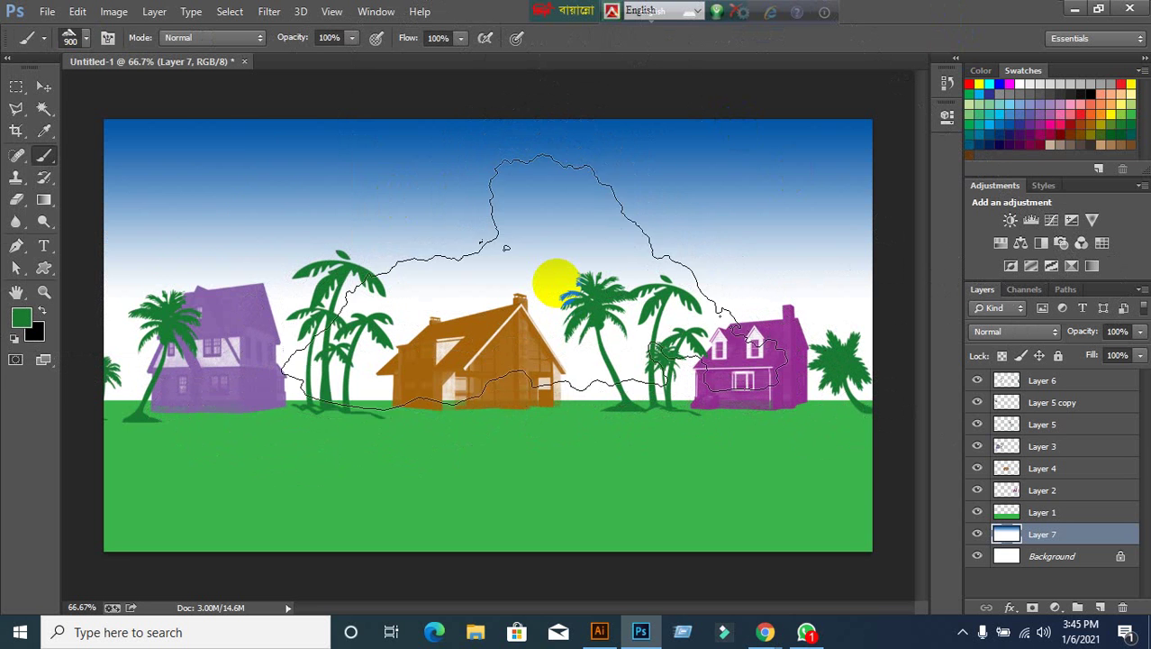
pyautogui.click(23, 317)
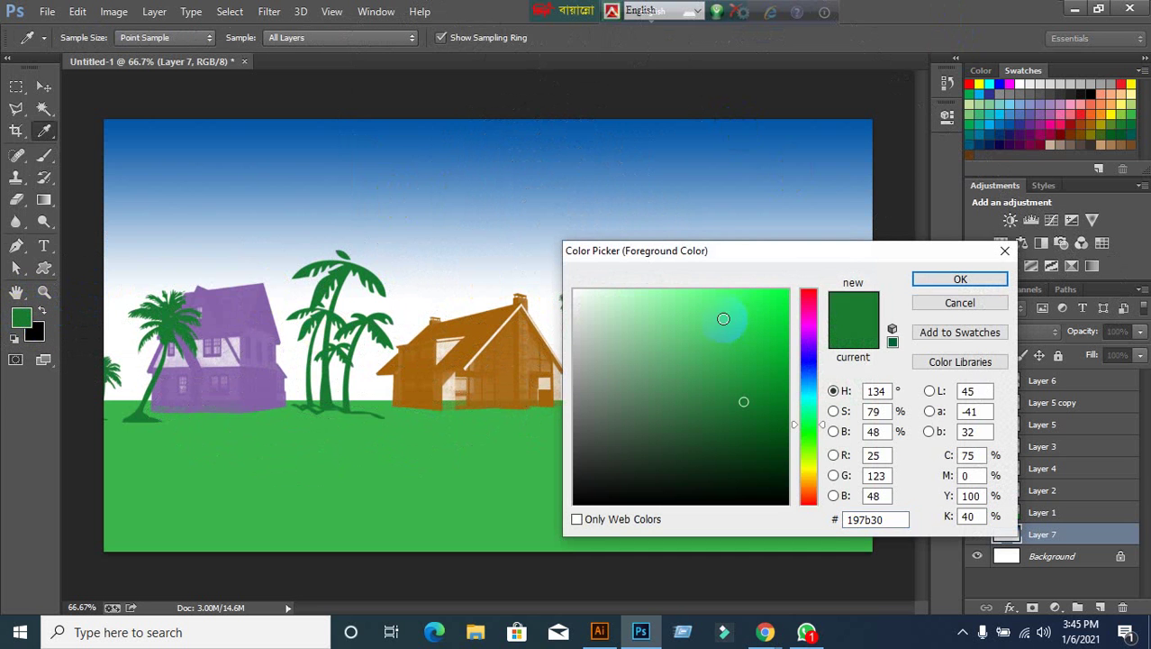
pyautogui.moveTo(634, 338); pyautogui.dragTo(548, 265)
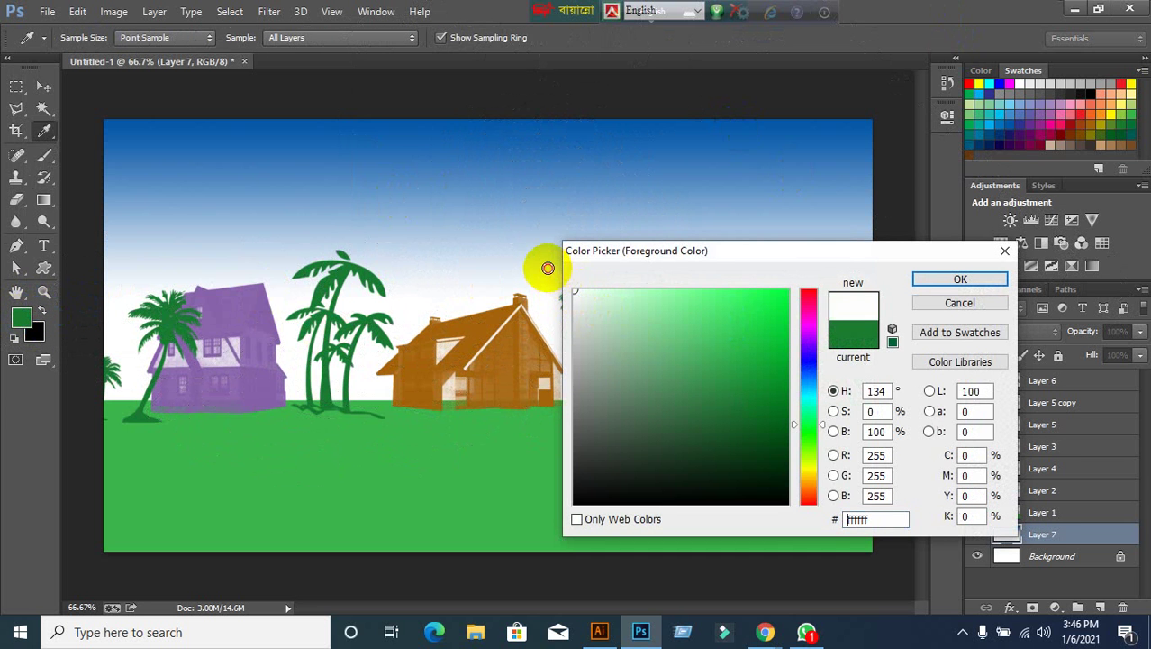
pyautogui.click(935, 281)
pyautogui.press('b')
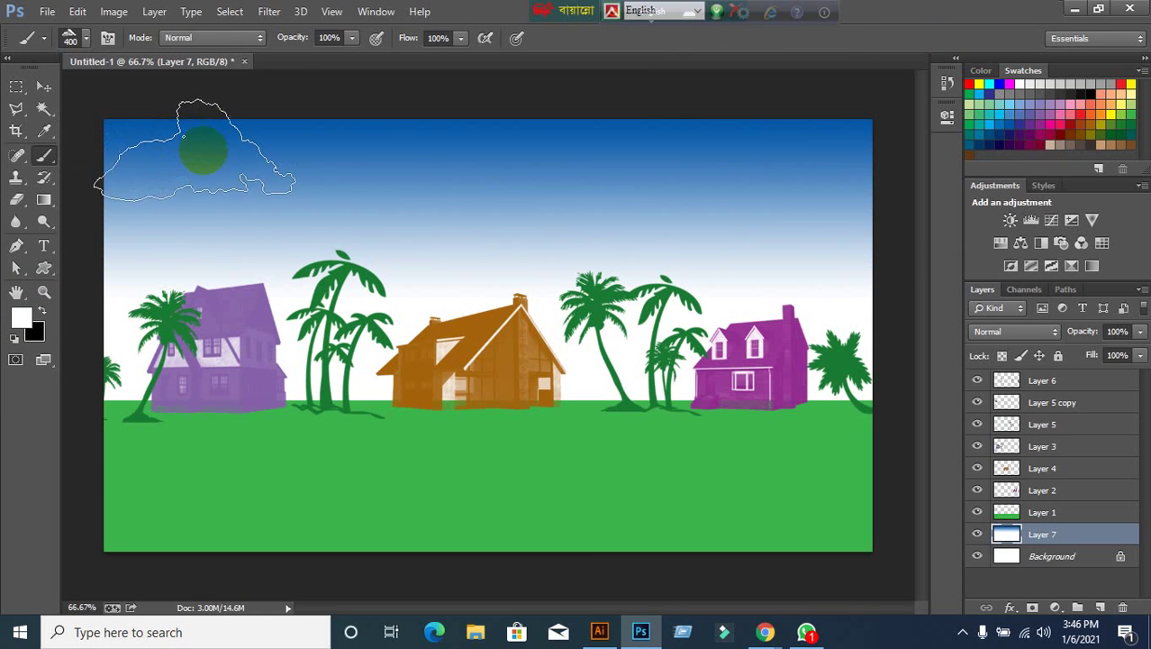
pyautogui.click(202, 167)
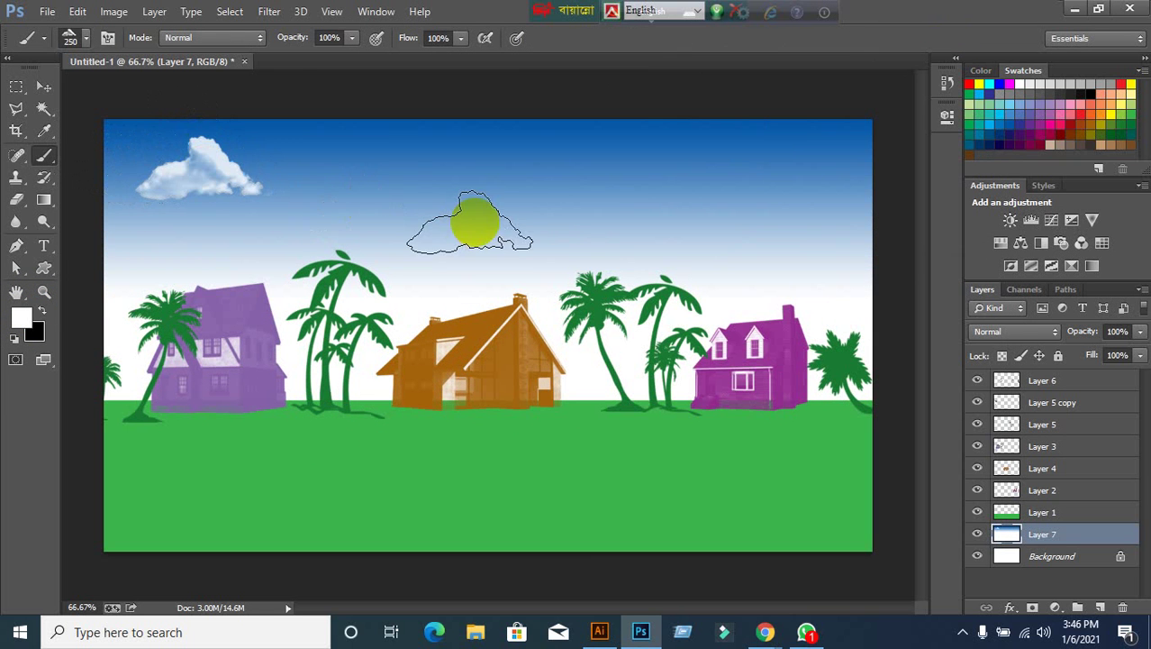
# Choose the 1331 px cloud brush, reduce it to 300 px and stamp a cloud in the sky between the purple and orange houses.
pyautogui.click(85, 42)
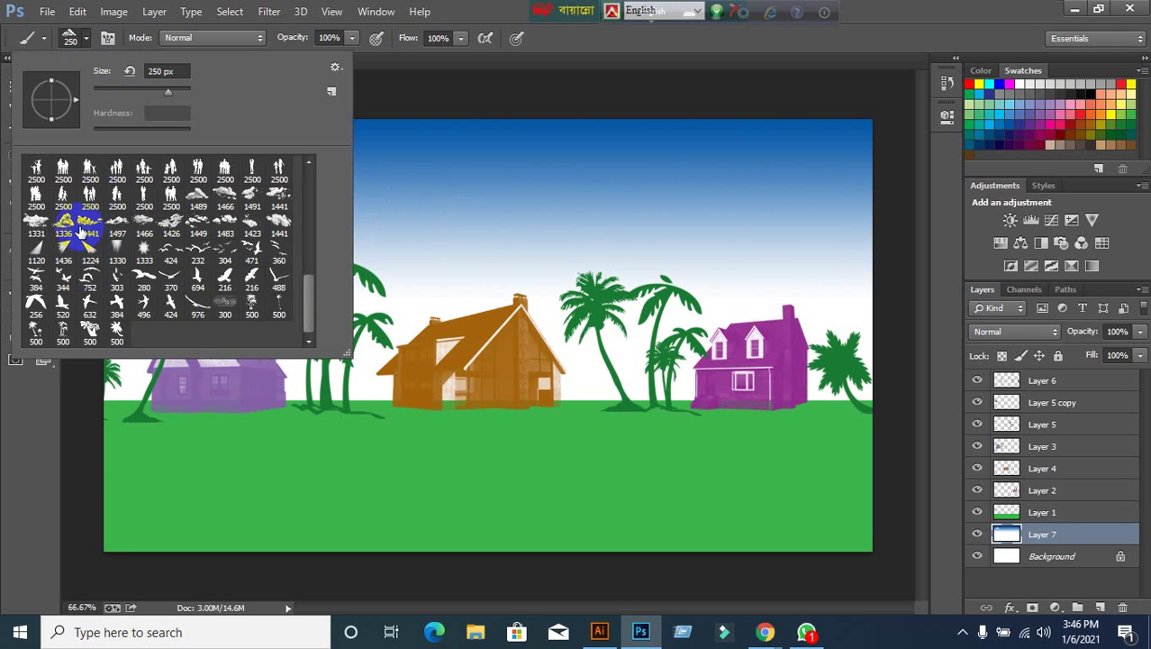
pyautogui.click(44, 226)
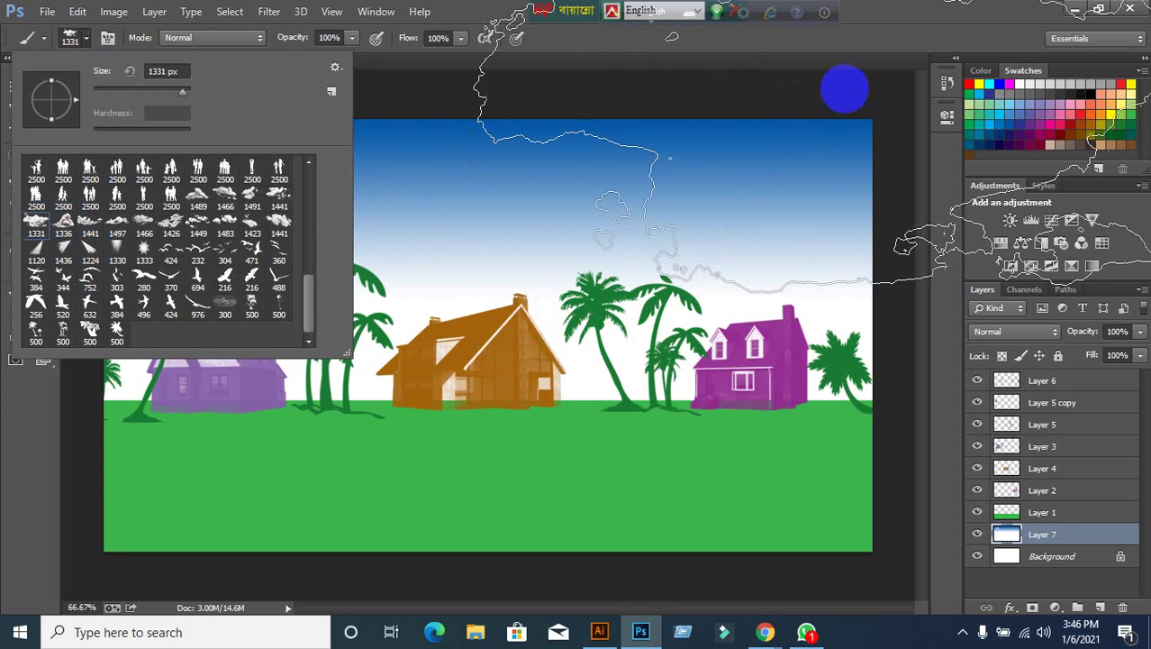
pyautogui.click(550, 200)
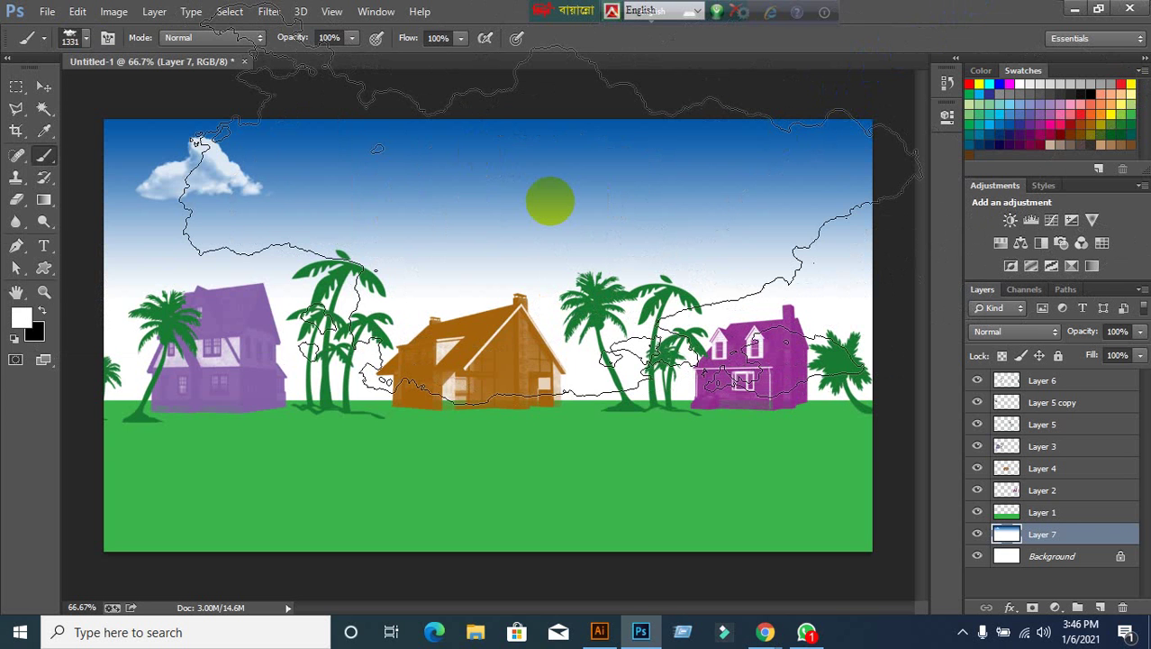
pyautogui.press('[')
pyautogui.press('[')
pyautogui.press('[')
pyautogui.press('[')
pyautogui.press('[')
pyautogui.press('[')
pyautogui.press('[')
pyautogui.press('[')
pyautogui.press('[')
pyautogui.press('[')
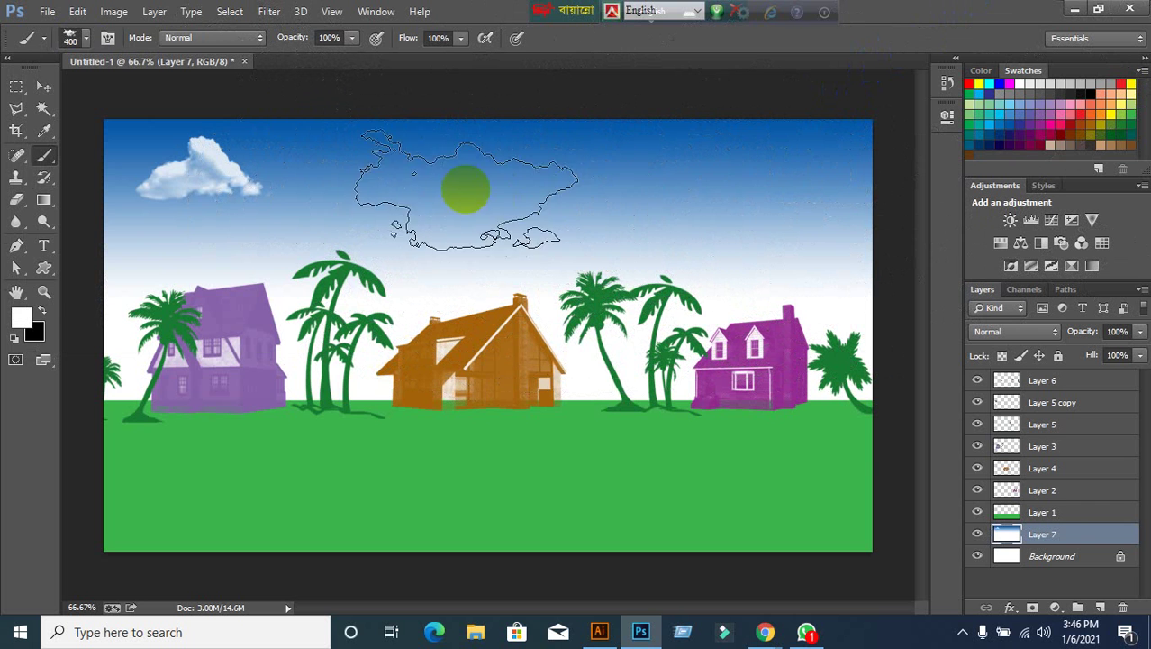
pyautogui.press('[')
pyautogui.click(376, 155)
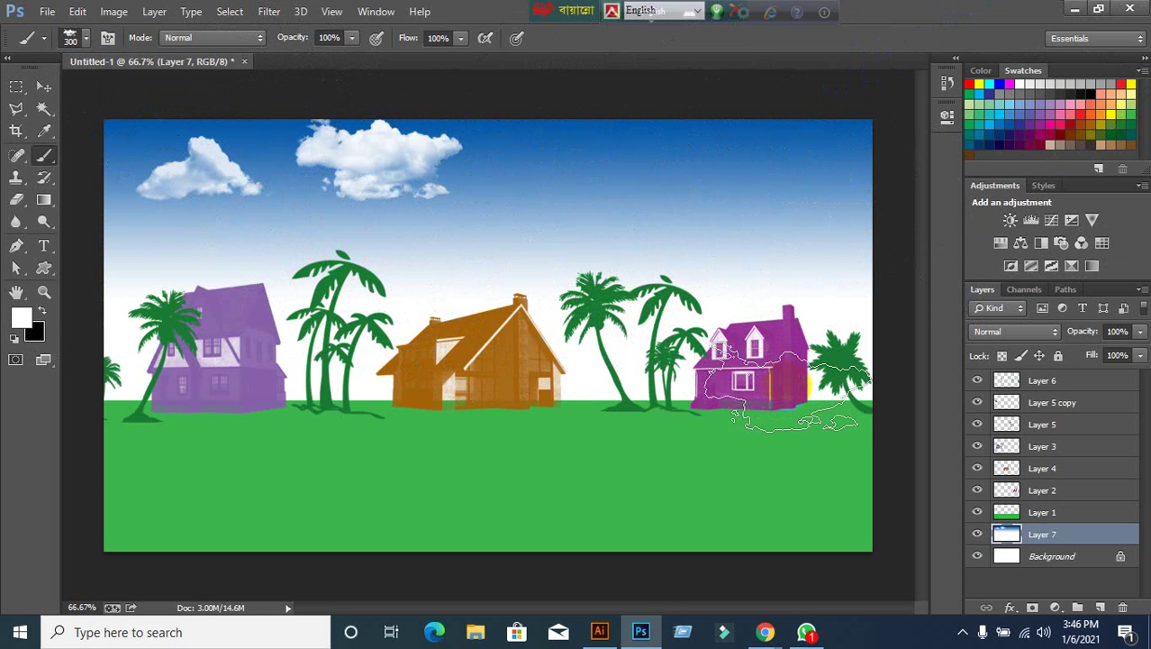
# Undo both cloud stamps on Layer 7 and make Layer 6 the active layer.
pyautogui.hotkey('ctrl', 'alt', 'z')
pyautogui.hotkey('ctrl', 'alt', 'z')
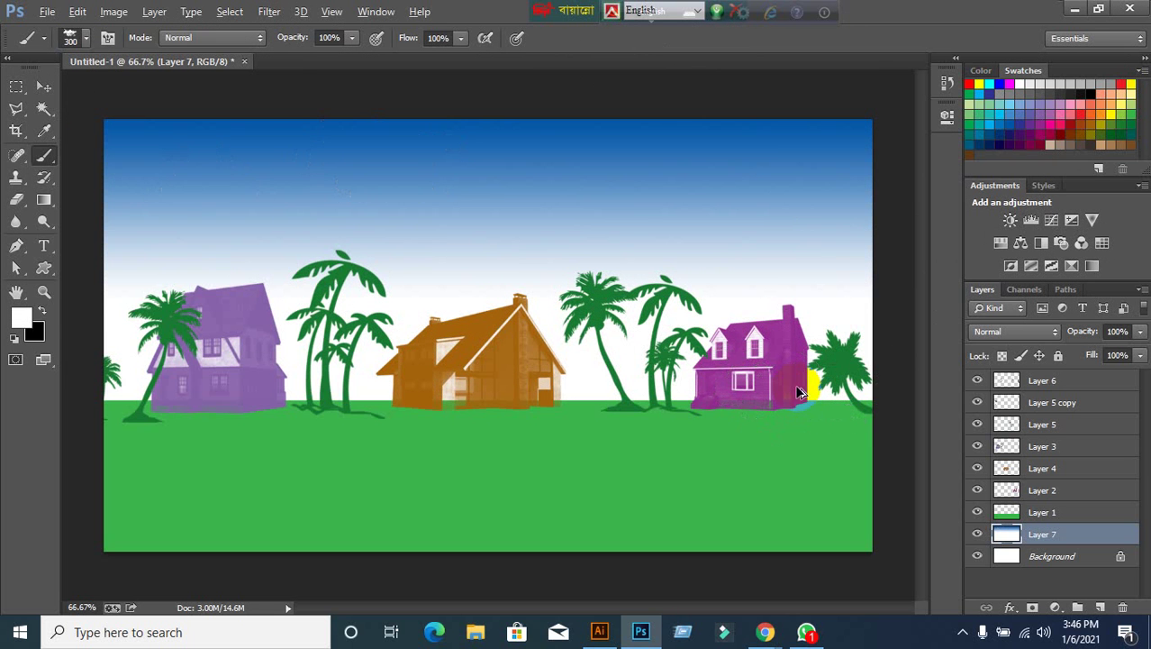
pyautogui.click(1087, 385)
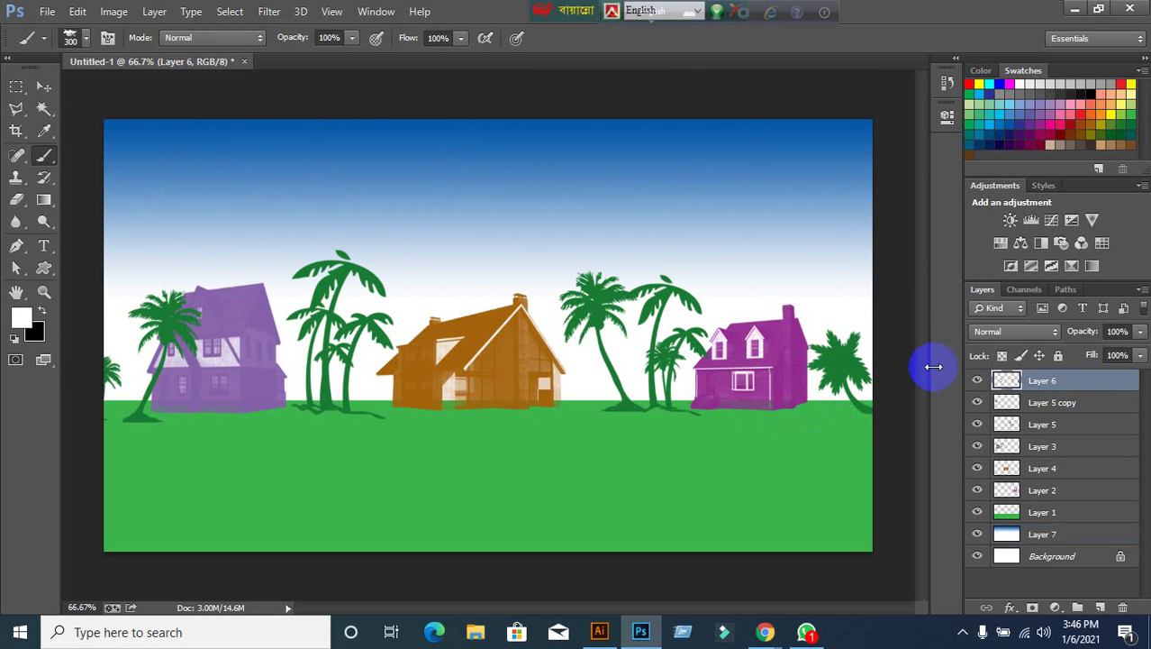
# Stamp one white 300 px cloud on Layer 6 in the sky above the purple house, undoing and repeating it to adjust its position.
pyautogui.click(183, 151)
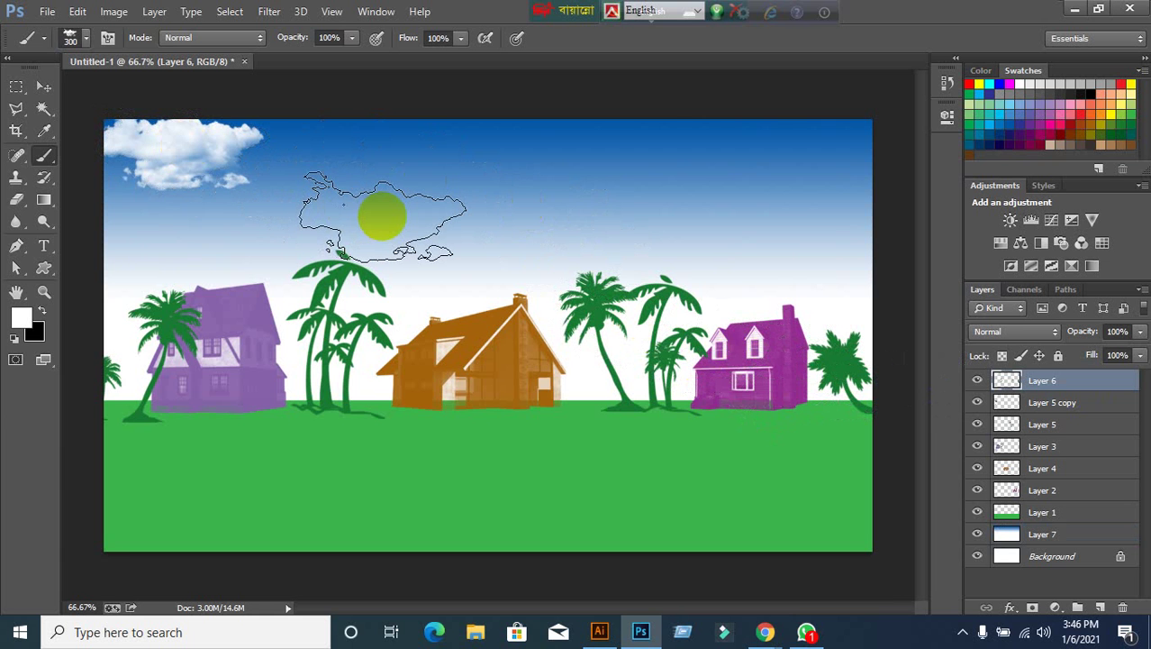
pyautogui.hotkey('ctrl', 'z')
pyautogui.click(203, 178)
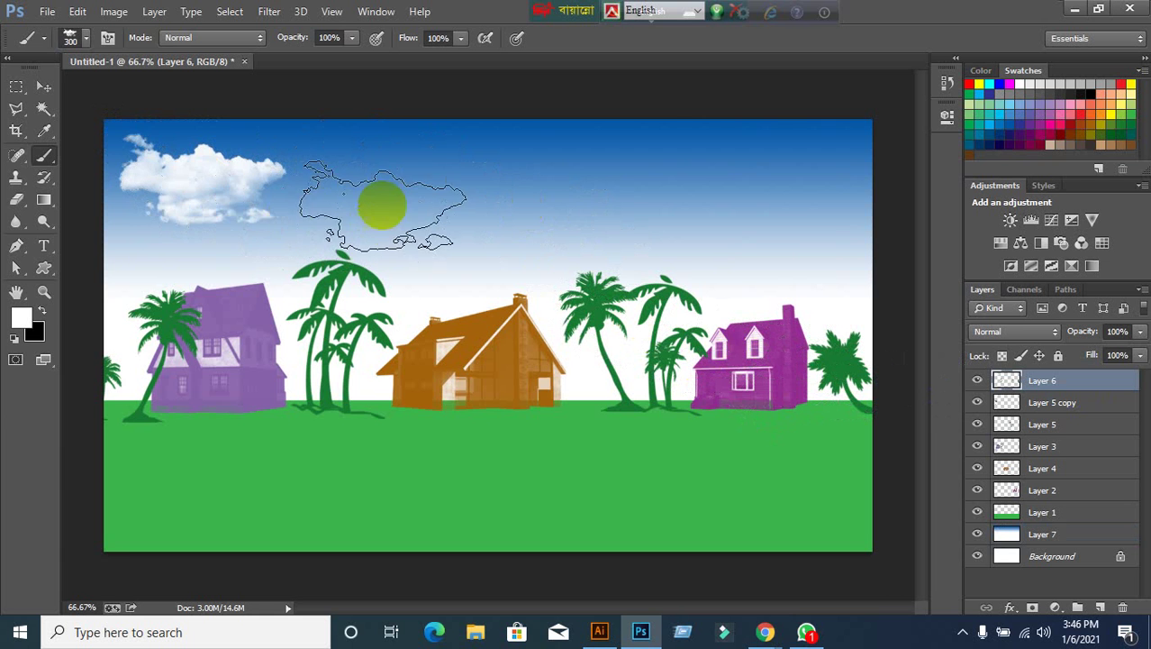
pyautogui.hotkey('ctrl', 'z')
pyautogui.click(44, 87)
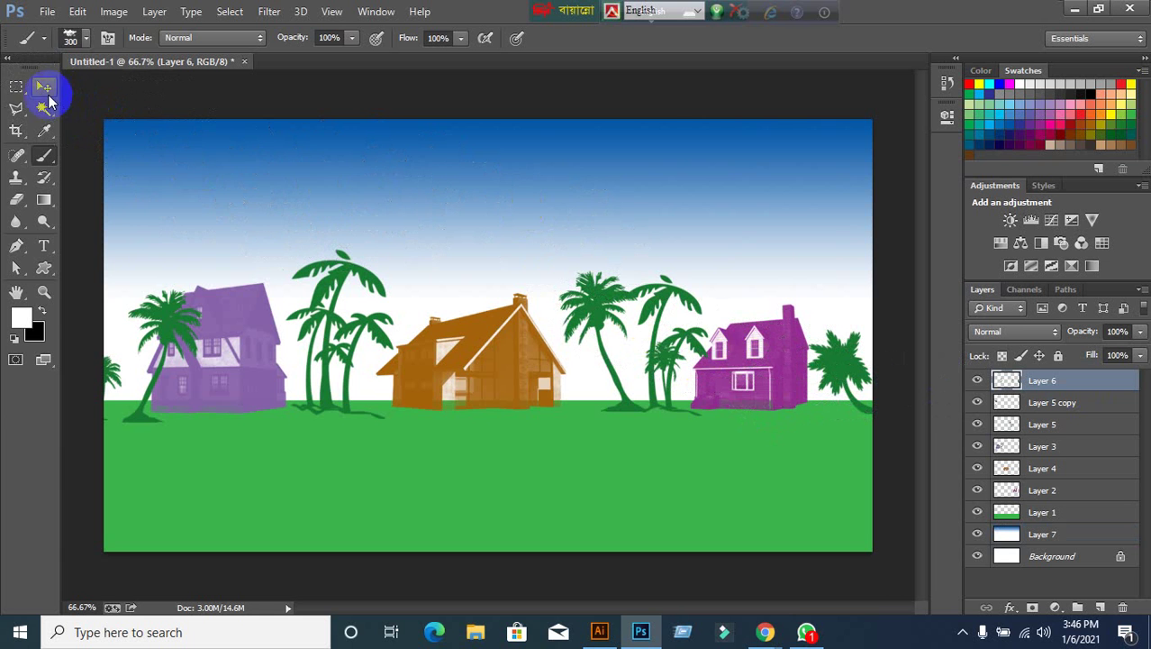
pyautogui.click(44, 155)
pyautogui.click(186, 167)
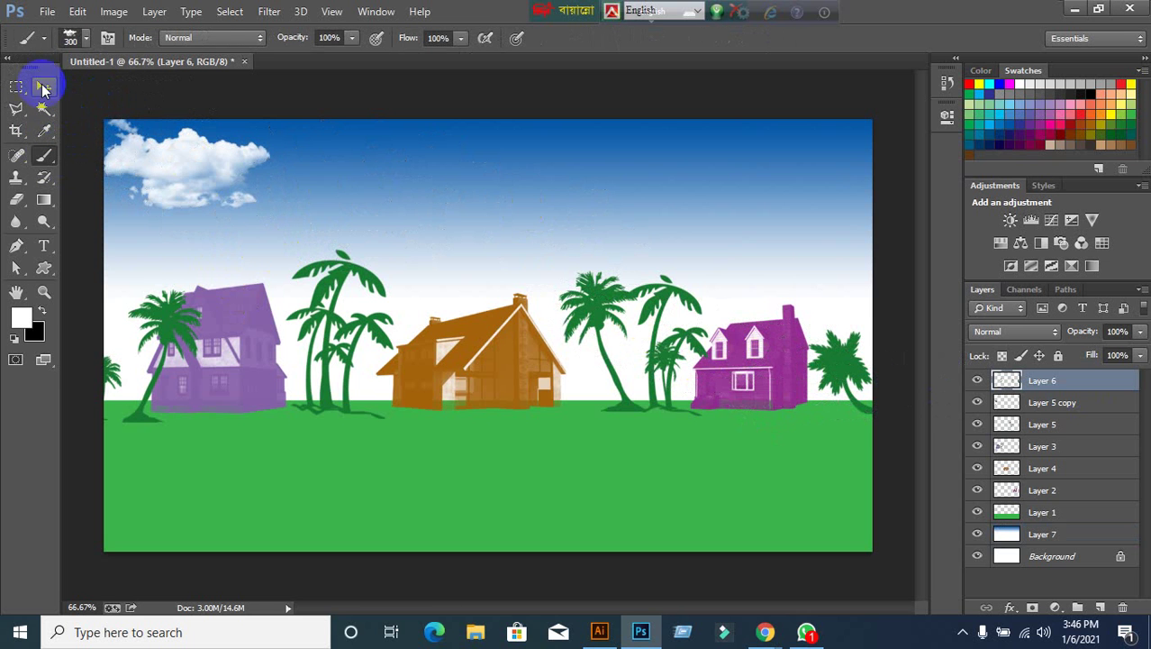
pyautogui.click(42, 85)
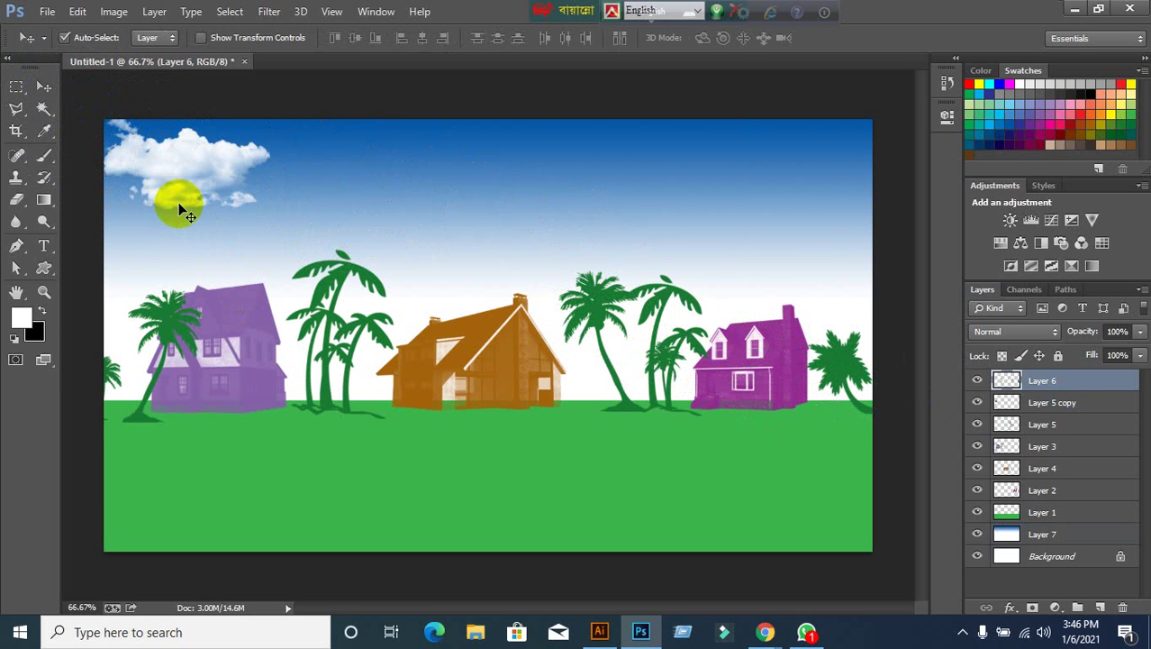
pyautogui.hotkey('ctrl', 't')
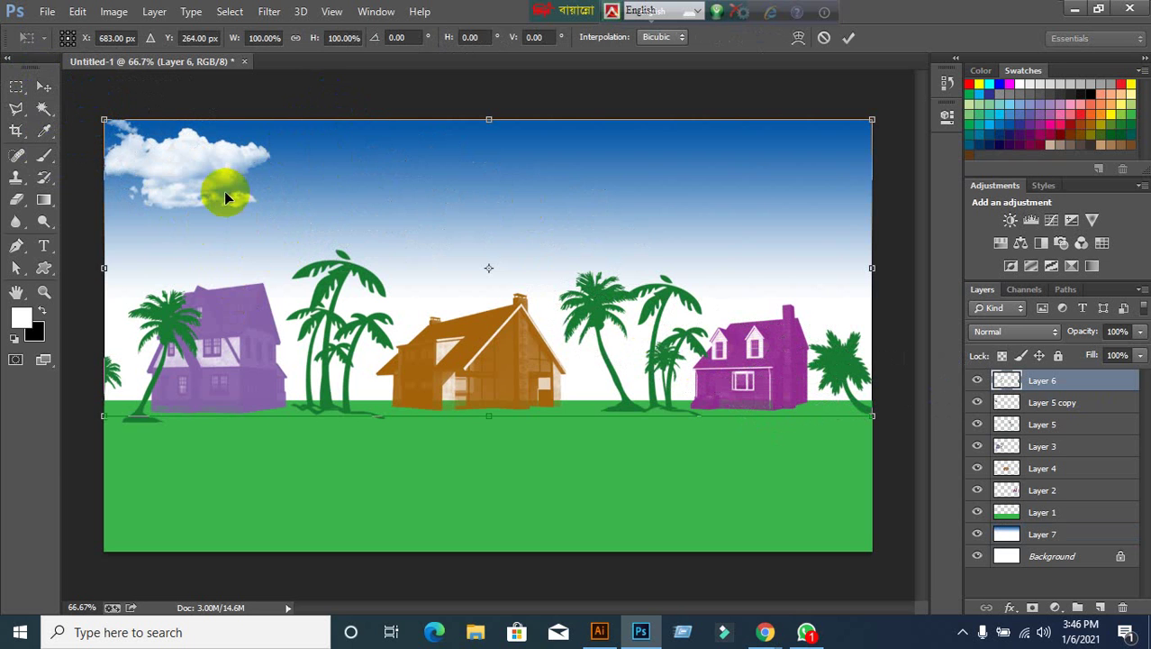
pyautogui.click(823, 37)
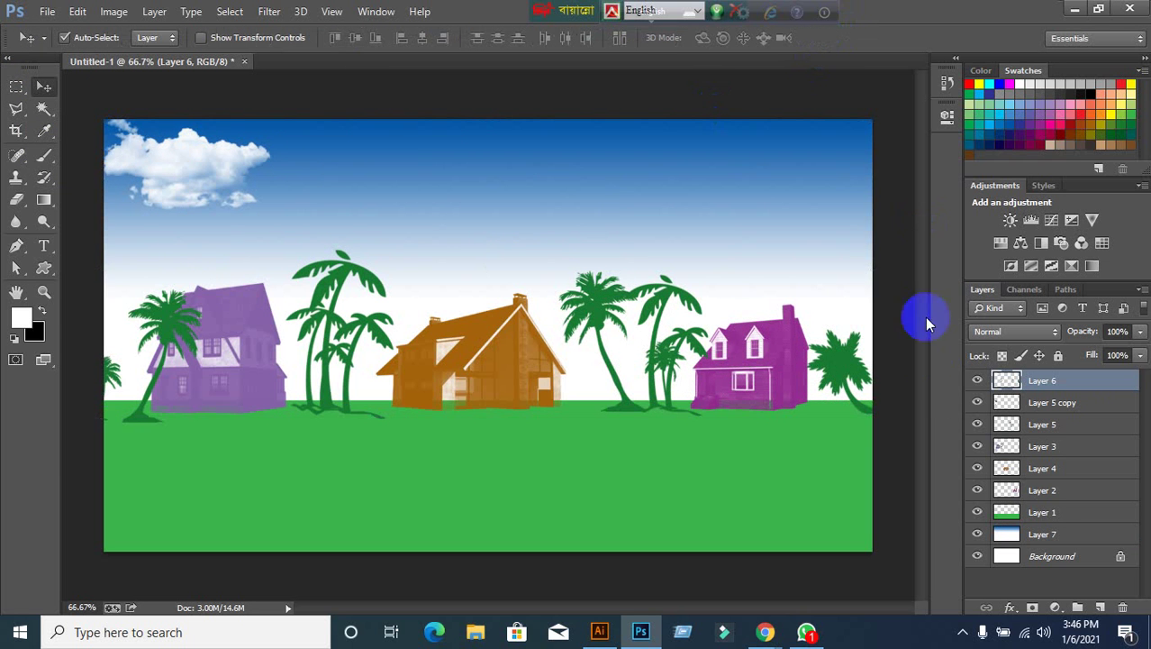
pyautogui.click(976, 382)
pyautogui.click(977, 382)
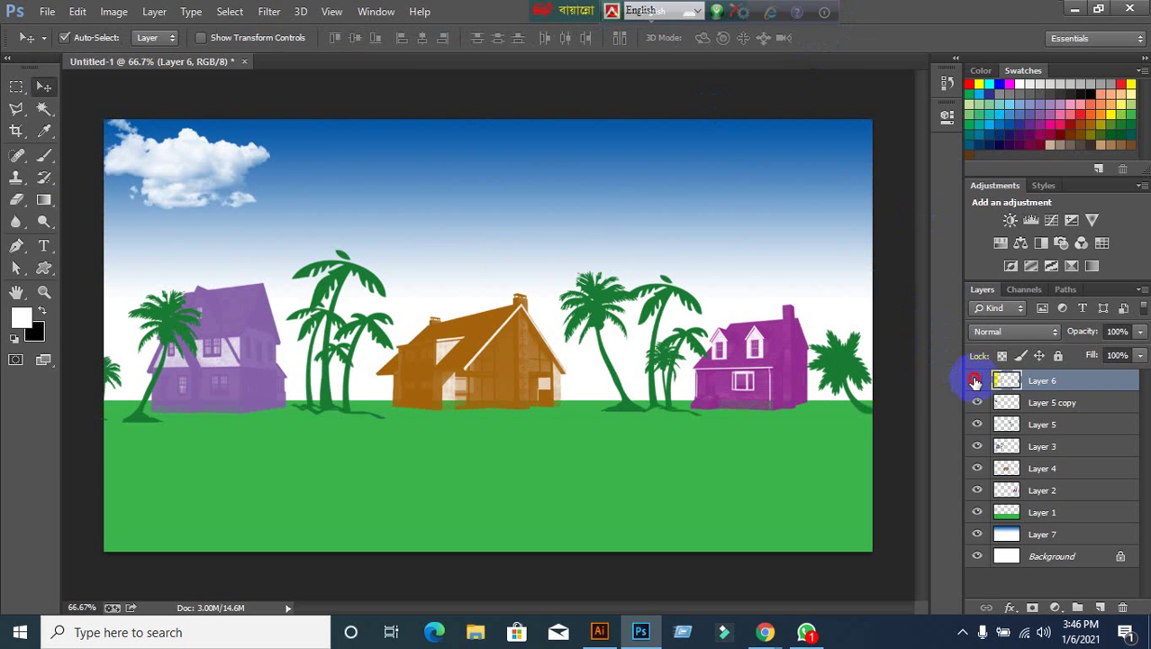
pyautogui.click(977, 382)
pyautogui.click(977, 382)
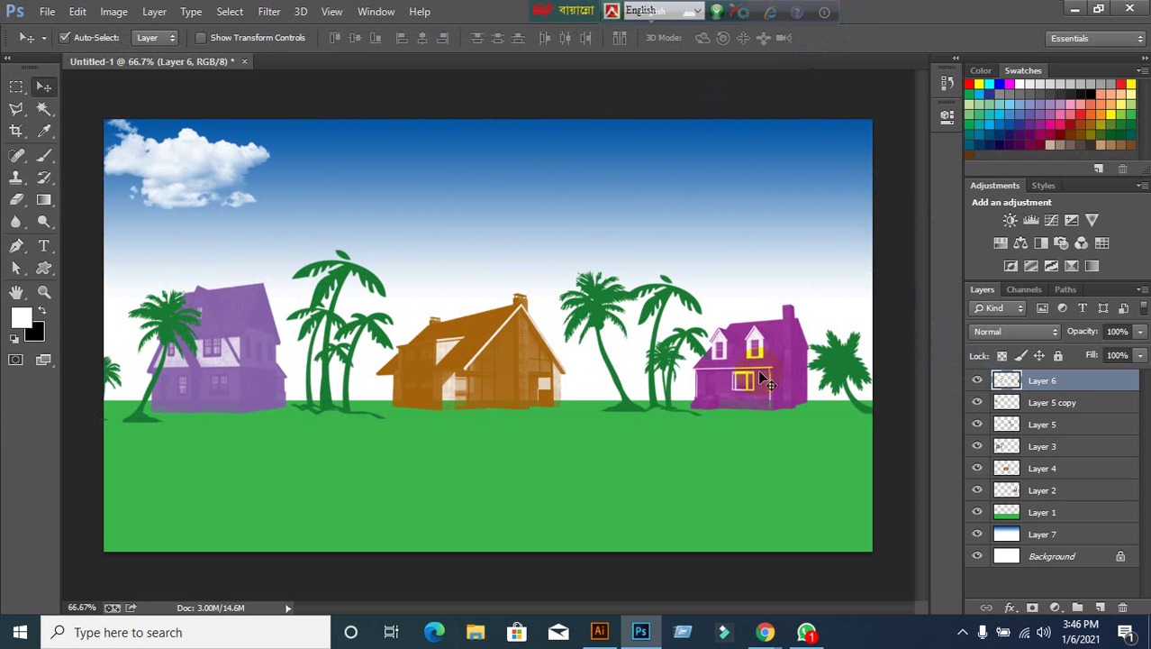
# Select the cloud on Layer 6 with a rectangular marquee and cut it onto a new layer of its own.
pyautogui.click(16, 86)
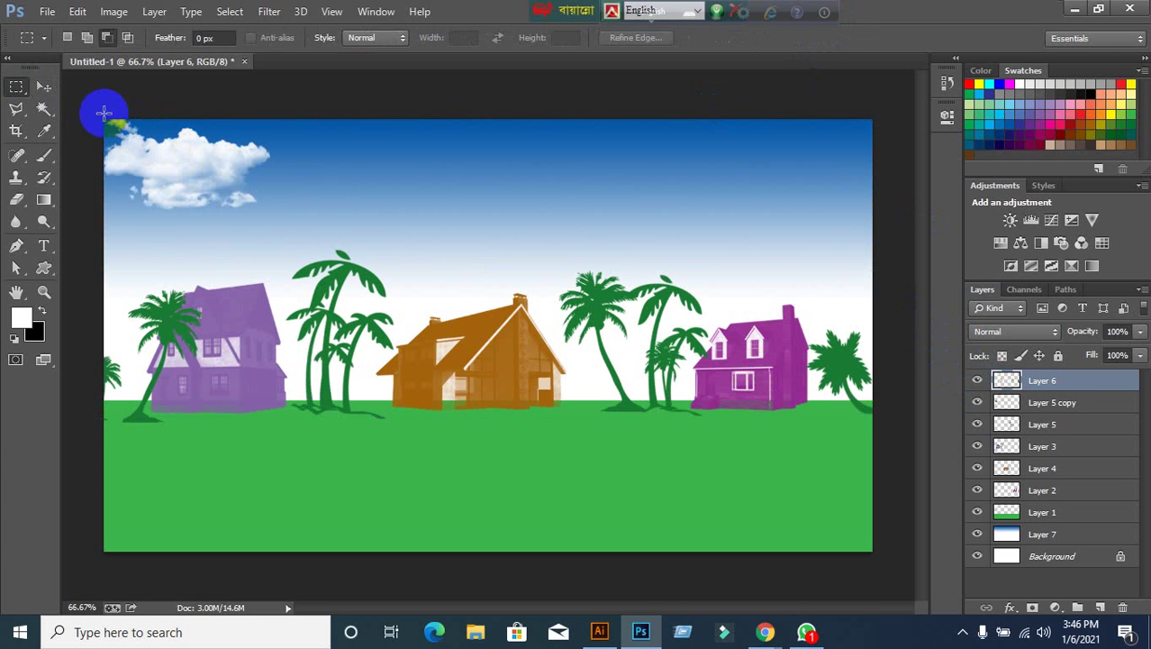
pyautogui.moveTo(105, 120); pyautogui.dragTo(308, 243)
pyautogui.rightClick(213, 209)
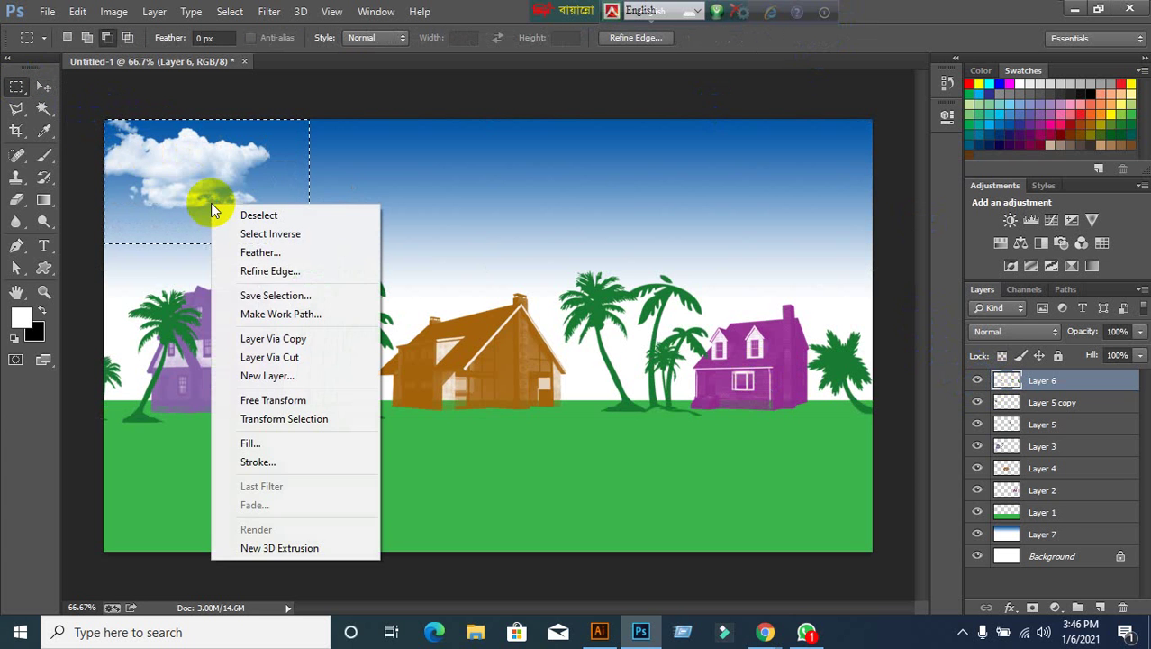
pyautogui.click(266, 357)
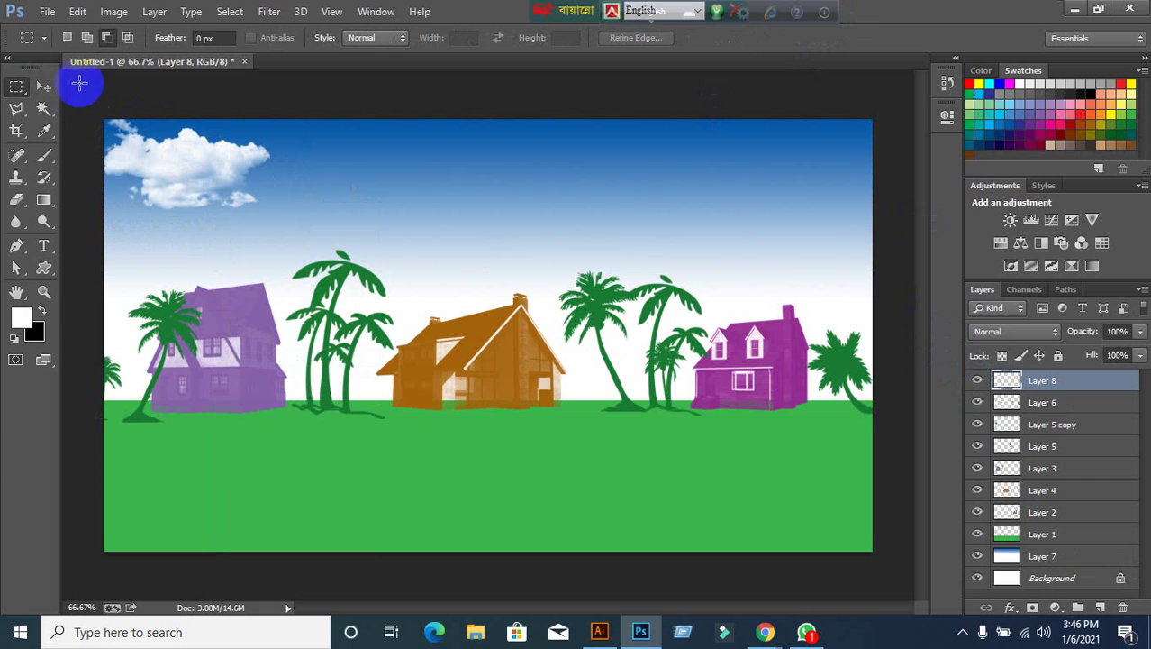
# Scale the cloud on Layer 8 to about 65% and position it in the sky above the purple house.
pyautogui.click(44, 87)
pyautogui.moveTo(160, 170); pyautogui.dragTo(168, 177)
pyautogui.hotkey('ctrl', 't')
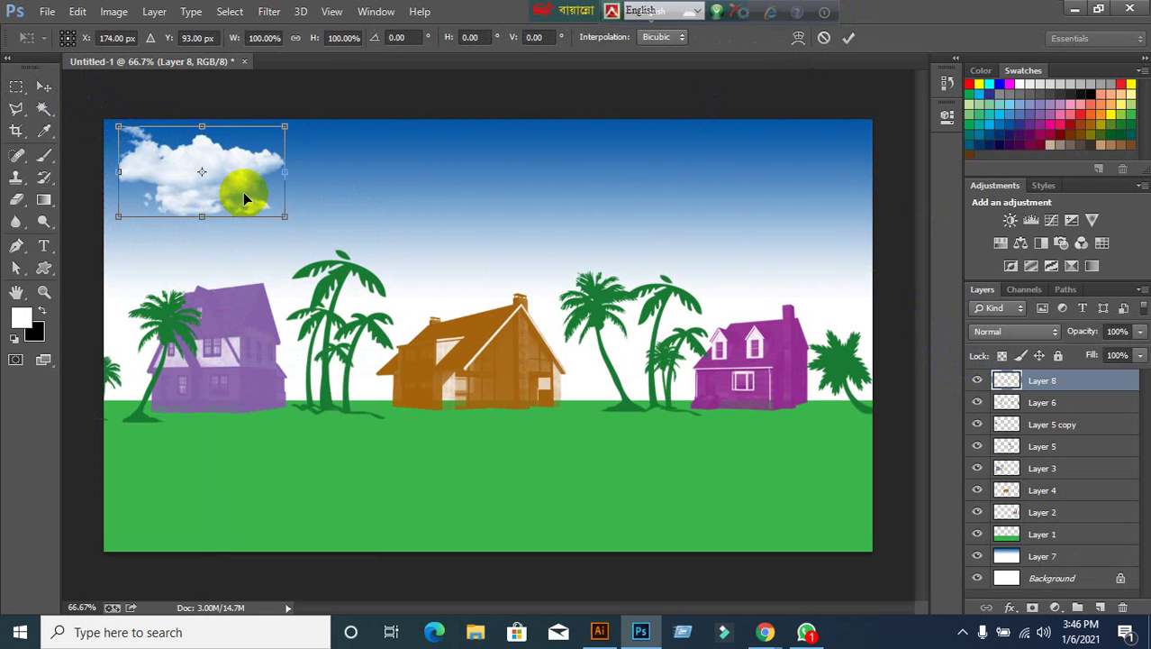
pyautogui.moveTo(282, 121); pyautogui.dragTo(225, 155)
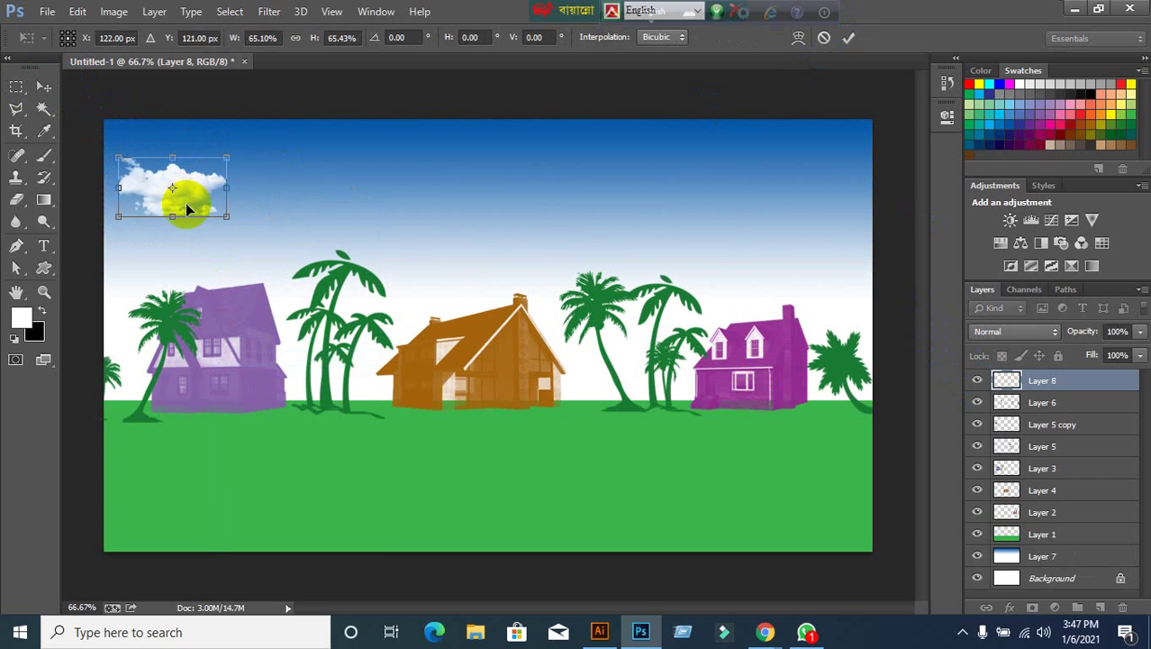
pyautogui.moveTo(185, 200); pyautogui.dragTo(217, 192)
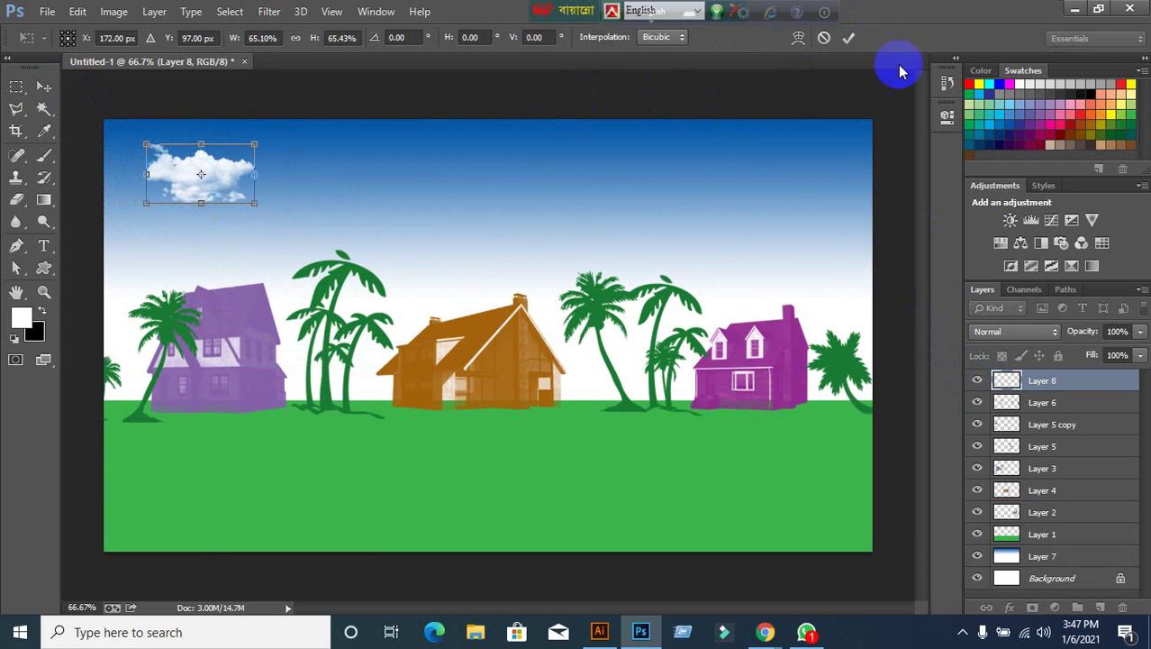
pyautogui.click(848, 37)
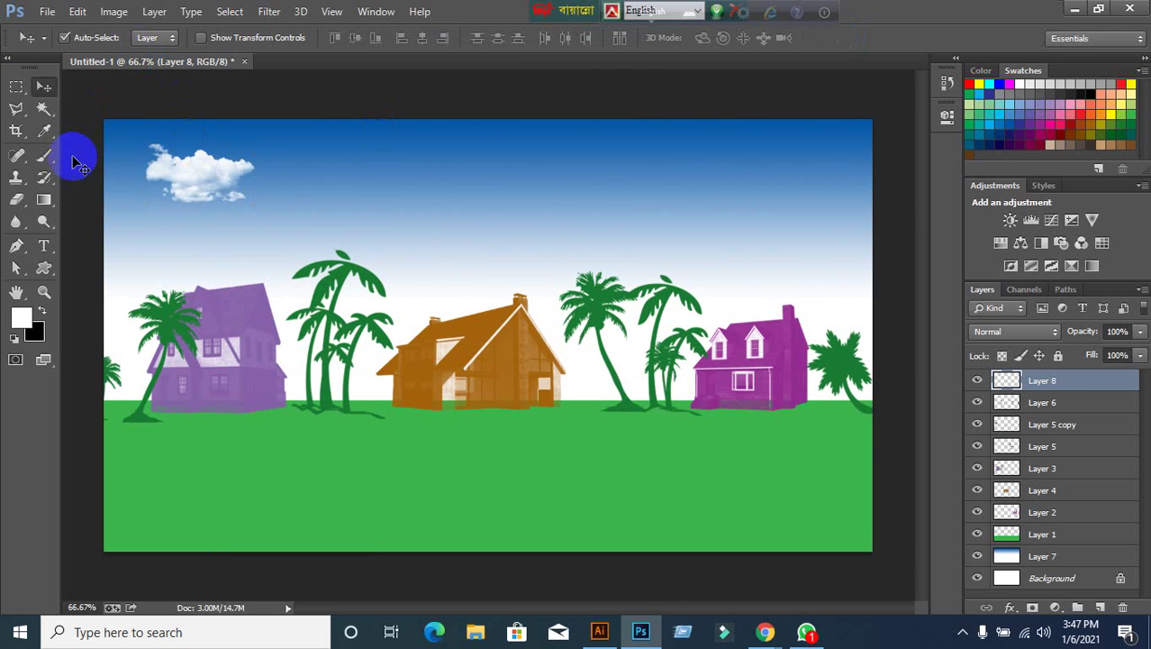
# Choose the 1331 px cloud brush for the Brush tool again and reduce it to 400 px.
pyautogui.click(43, 155)
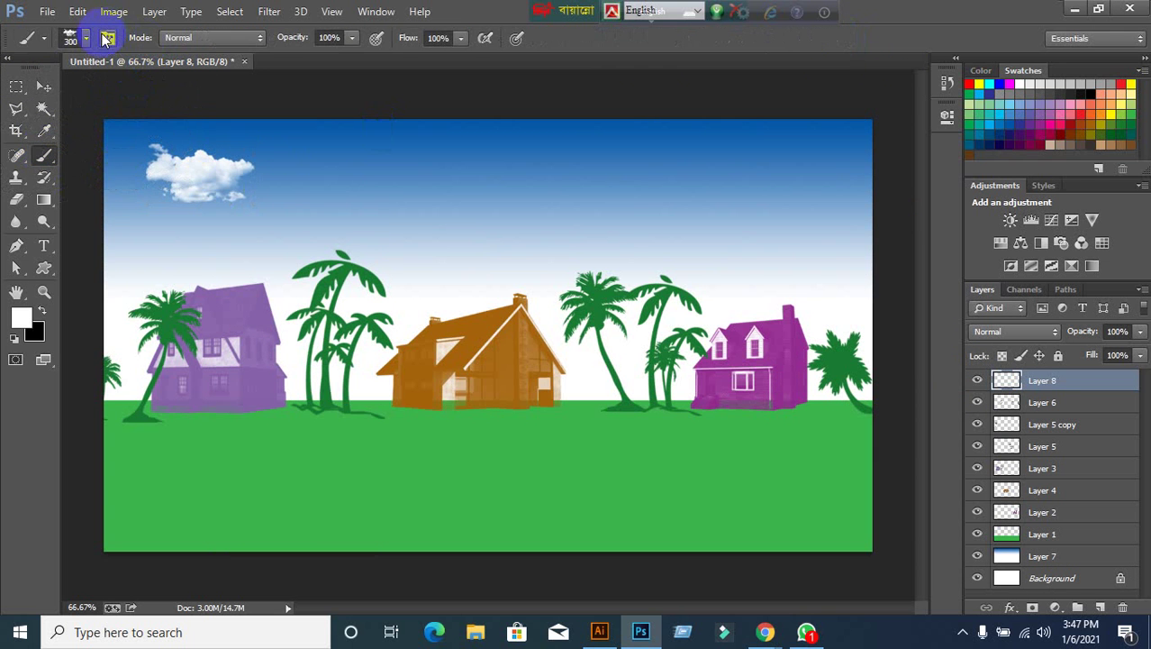
pyautogui.click(81, 41)
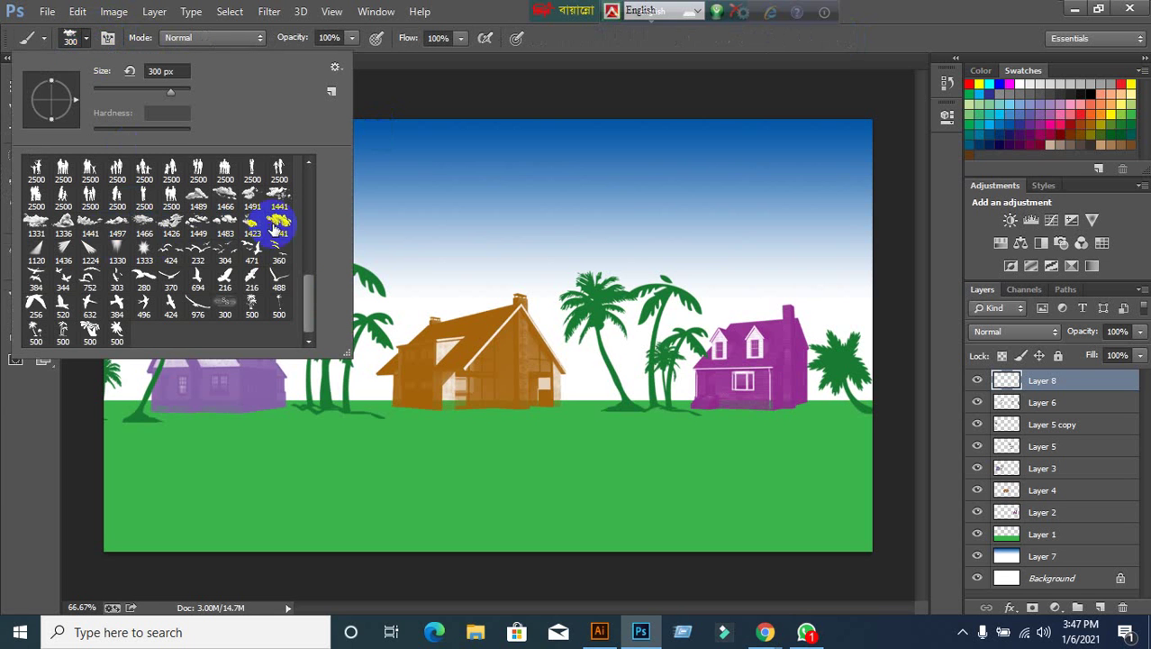
pyautogui.click(30, 222)
pyautogui.click(458, 43)
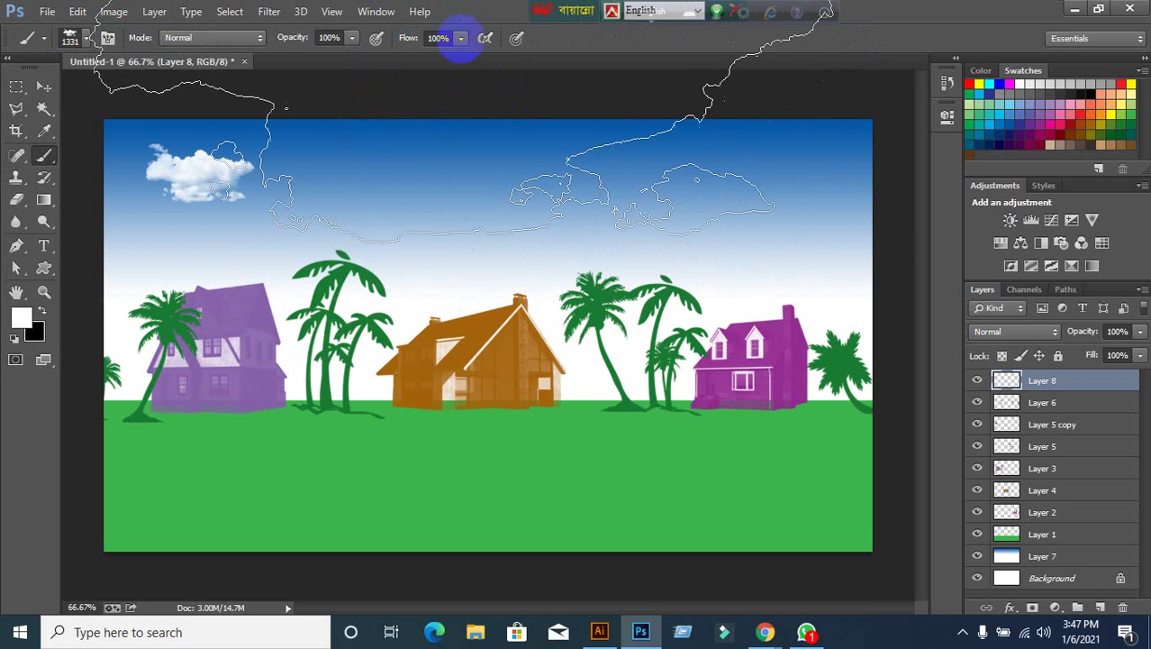
pyautogui.press('[')
pyautogui.press('[')
pyautogui.press('[')
pyautogui.press('[')
pyautogui.press('[')
pyautogui.press('[')
pyautogui.press('[')
pyautogui.press('[')
pyautogui.press('[')
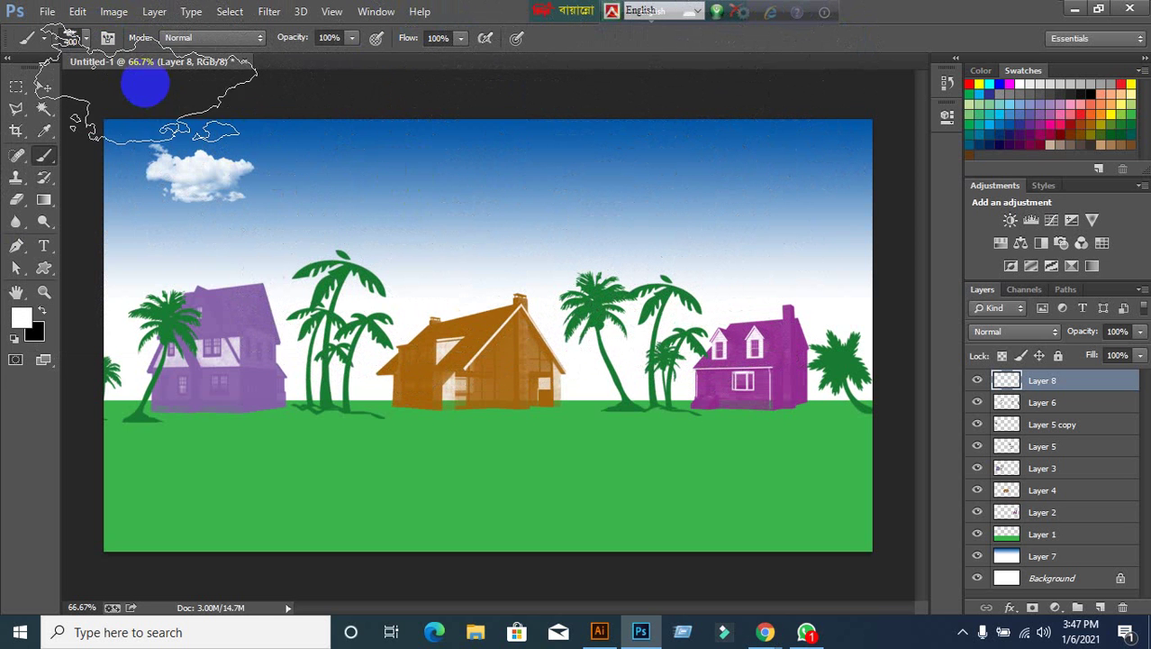
# Choose the 1497 px cloud brush, reduce it to 300 px and stamp a white cloud above the palms beside the purple house on Layer 8.
pyautogui.click(84, 38)
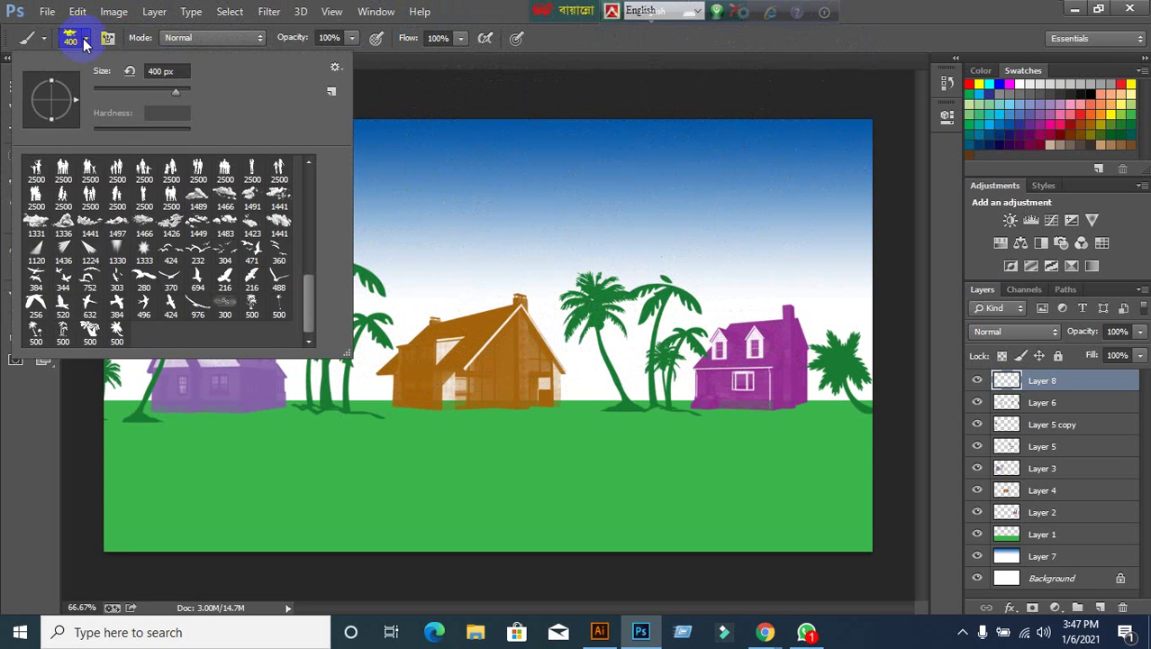
pyautogui.click(118, 224)
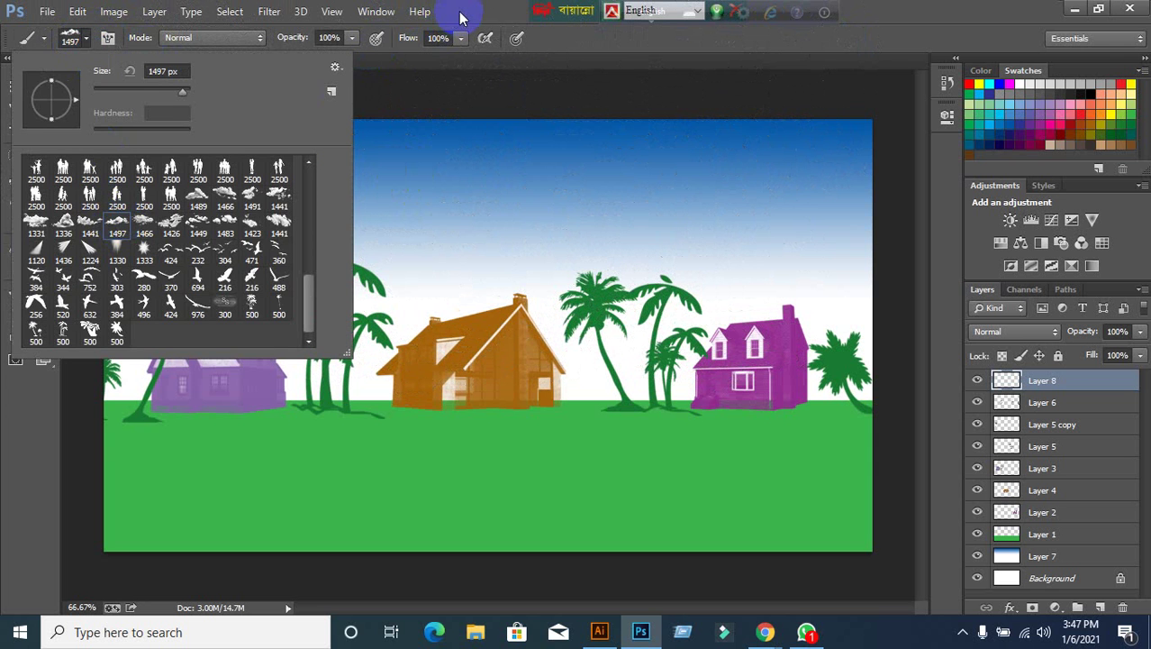
pyautogui.press('[')
pyautogui.press('[')
pyautogui.press('[')
pyautogui.press('[')
pyautogui.press('[')
pyautogui.press('[')
pyautogui.press('[')
pyautogui.press('[')
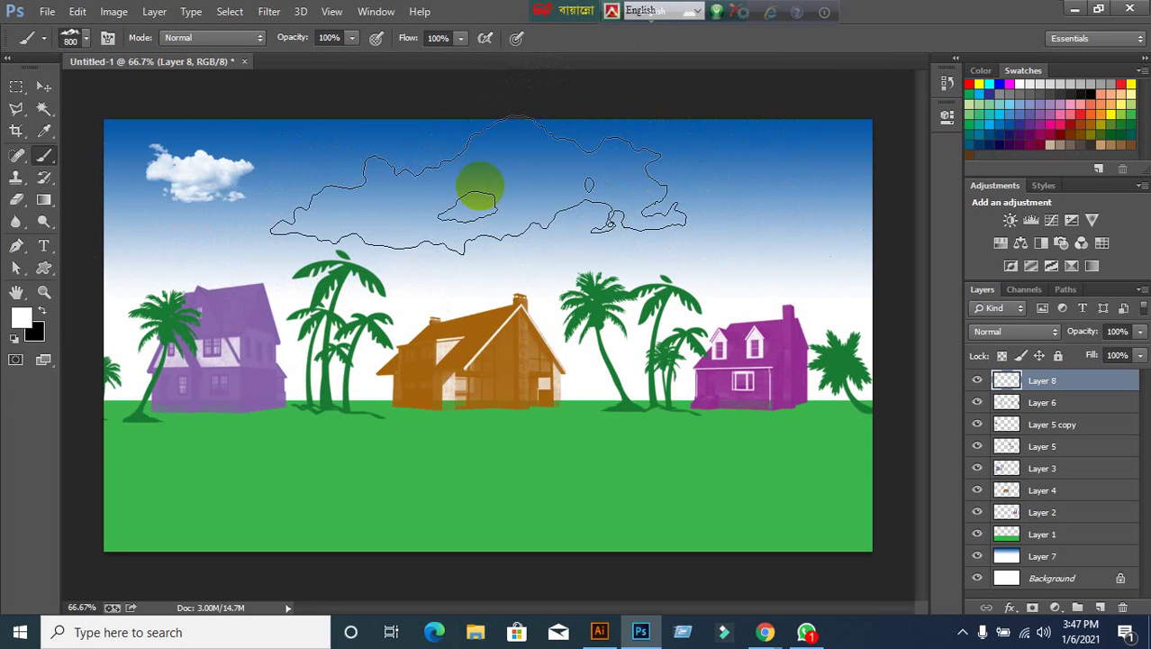
pyautogui.press('[')
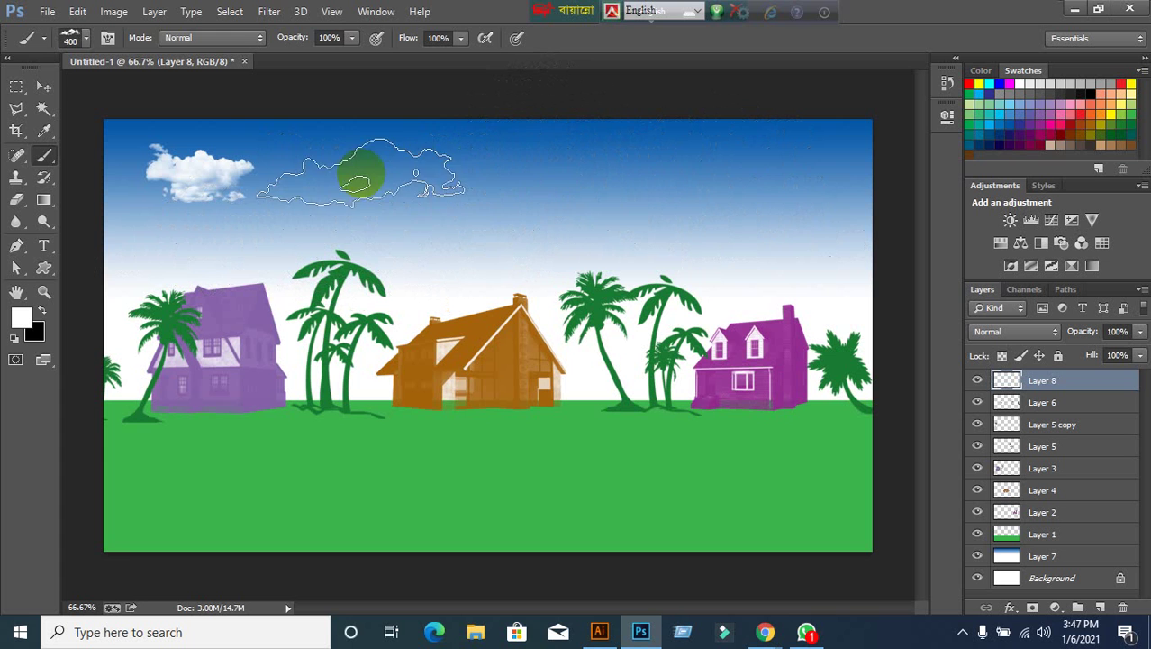
pyautogui.press('[')
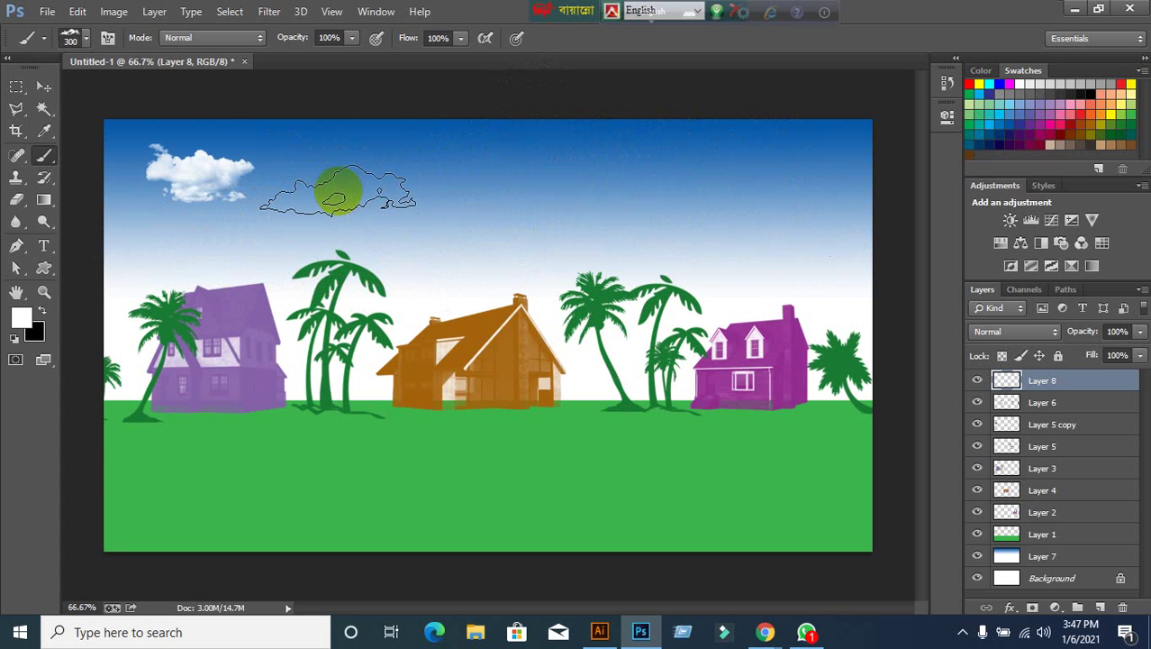
pyautogui.click(351, 161)
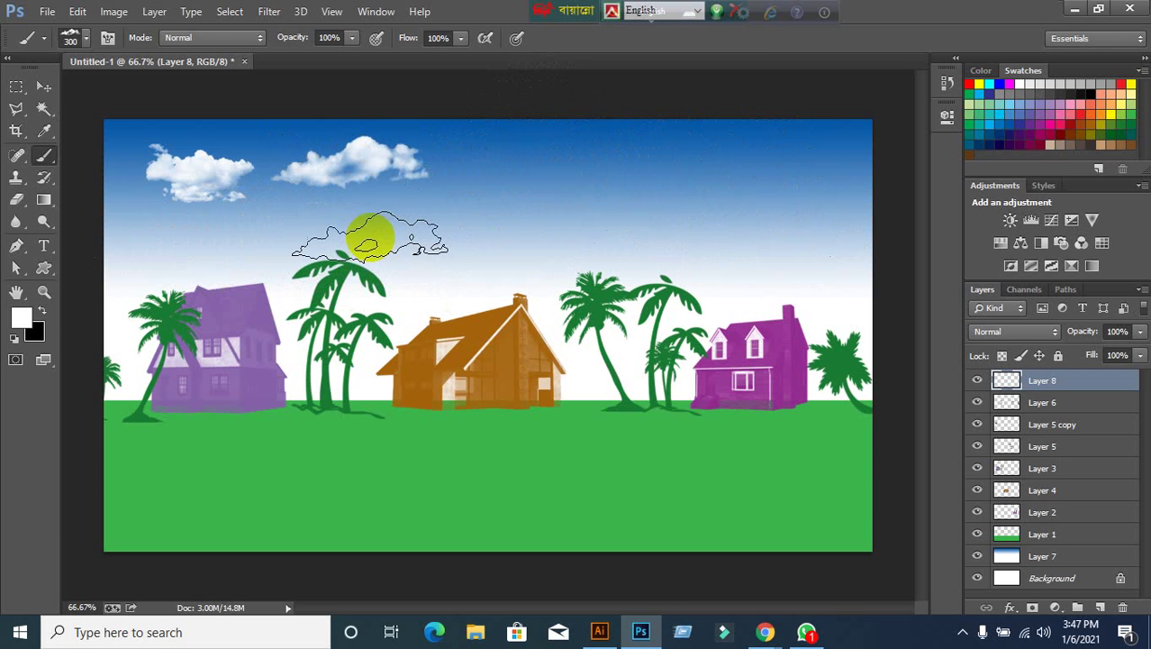
pyautogui.click(44, 86)
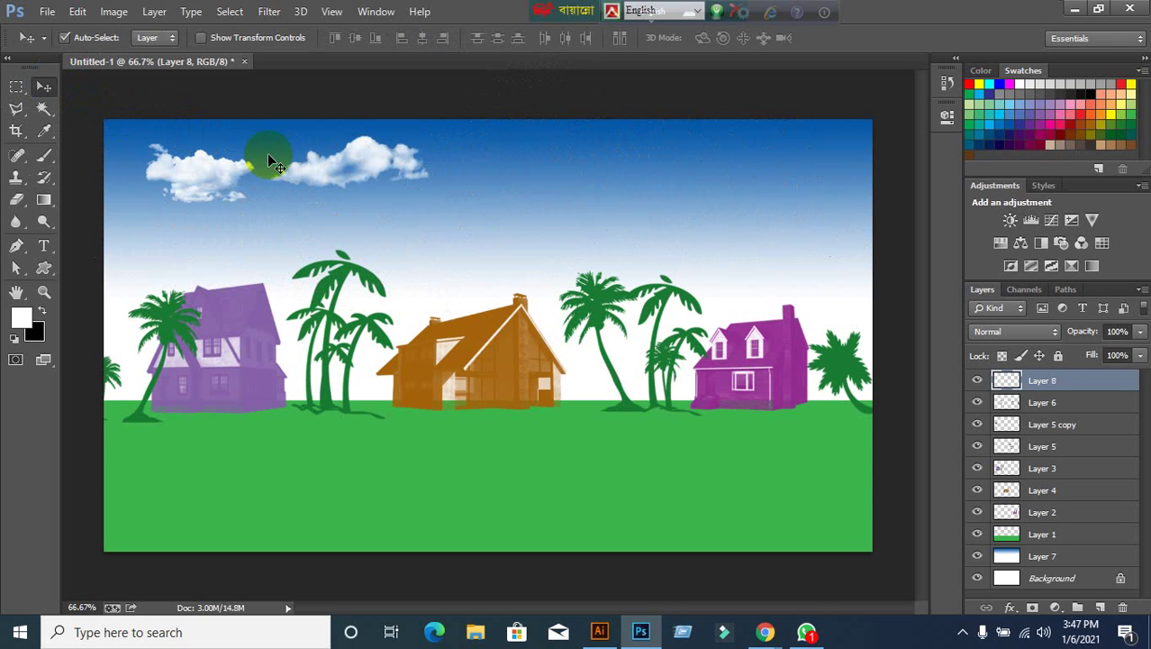
pyautogui.moveTo(322, 164); pyautogui.dragTo(318, 196)
pyautogui.hotkey('ctrl', 'z')
pyautogui.click(51, 155)
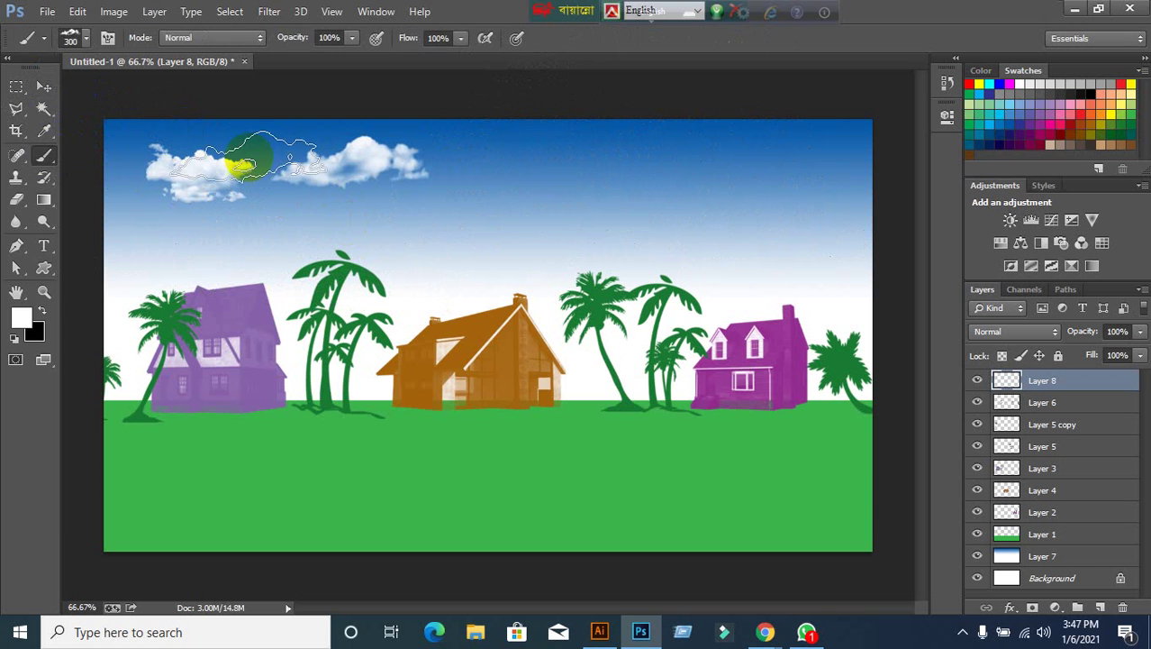
# Choose a different cloud brush, reduce it to 300 px and stamp a white cloud in the sky above the magenta house.
pyautogui.click(83, 40)
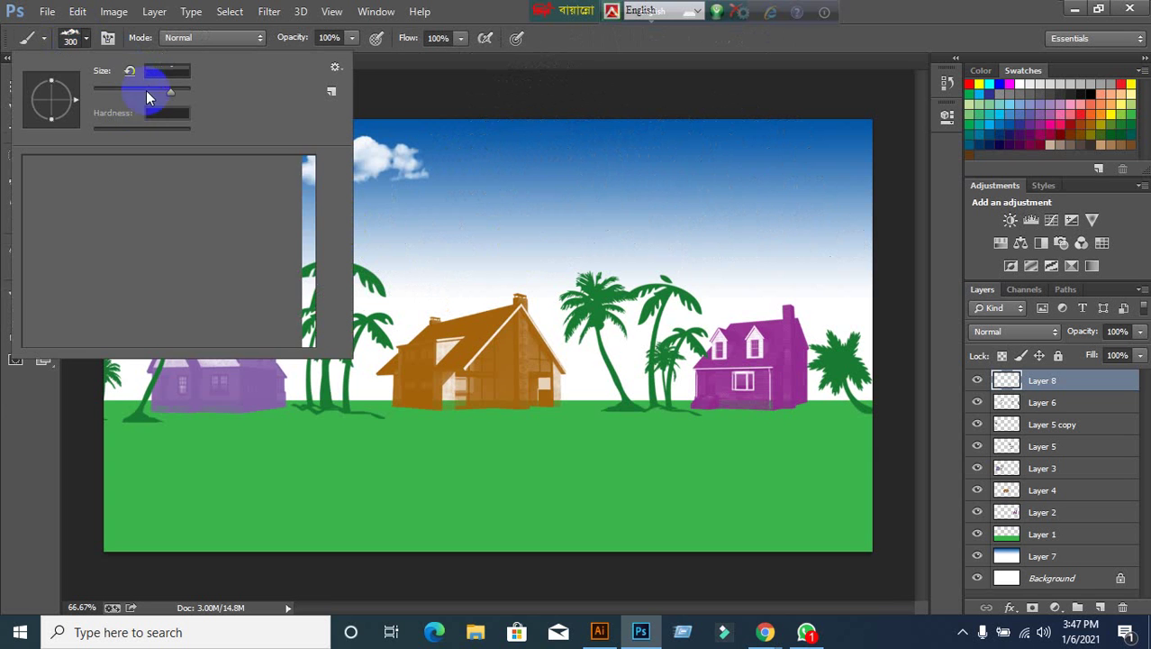
pyautogui.click(490, 27)
pyautogui.press('[')
pyautogui.press('[')
pyautogui.press('[')
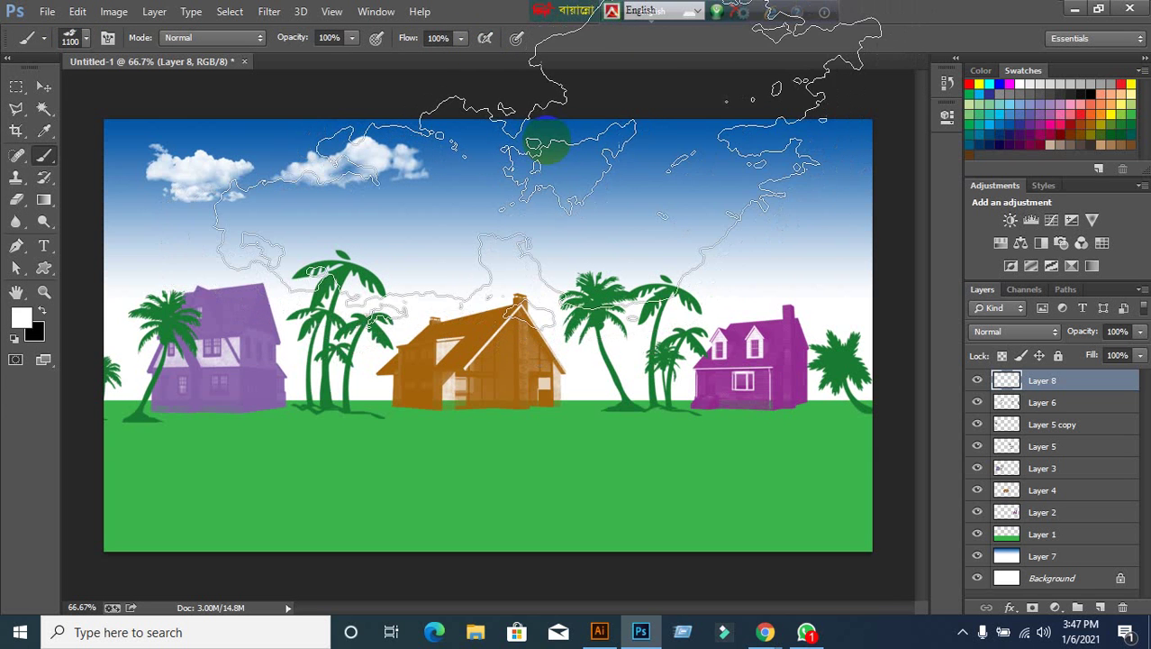
pyautogui.press('[')
pyautogui.press('[')
pyautogui.press('[')
pyautogui.press('[')
pyautogui.press('[')
pyautogui.press('[')
pyautogui.press('[')
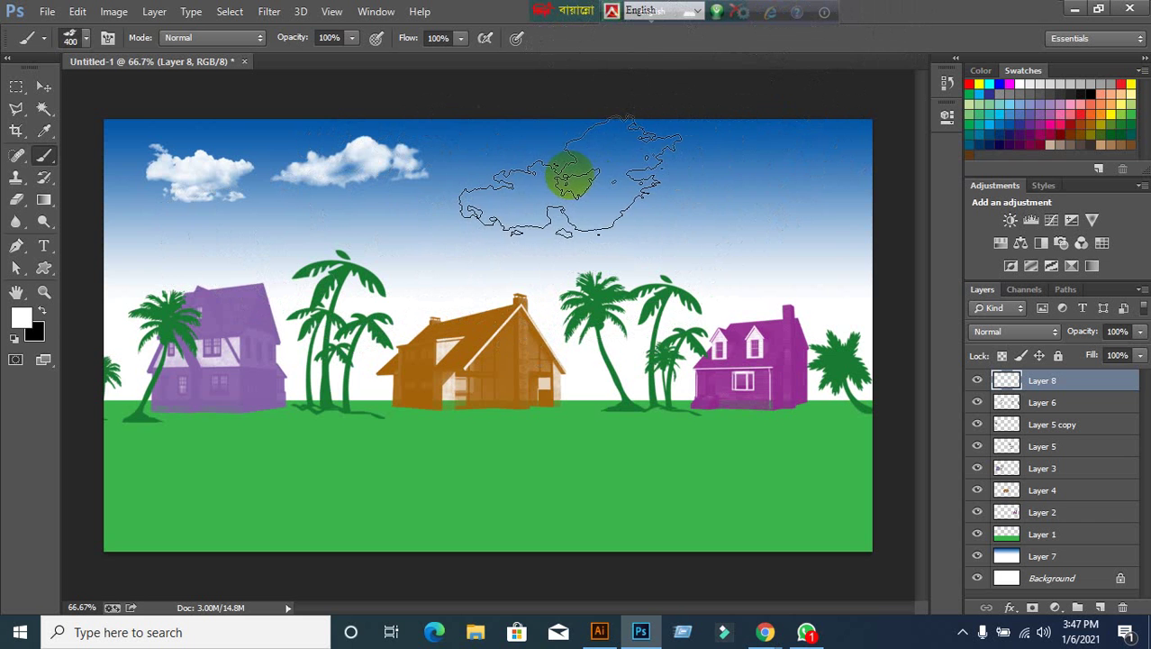
pyautogui.press('[')
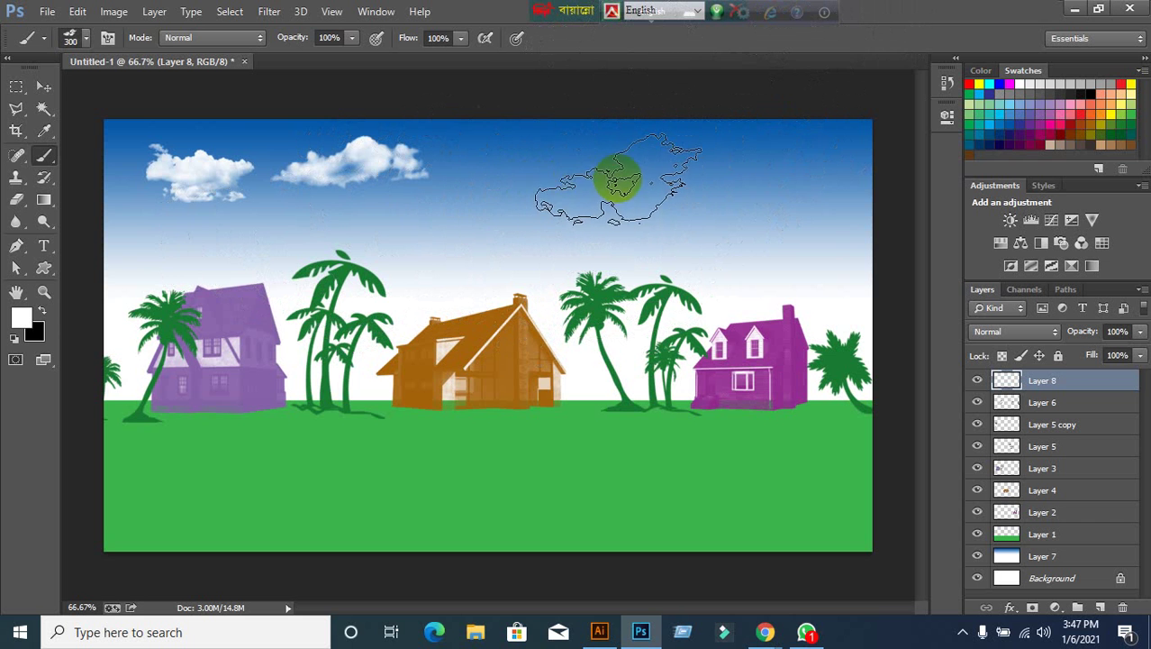
pyautogui.click(728, 173)
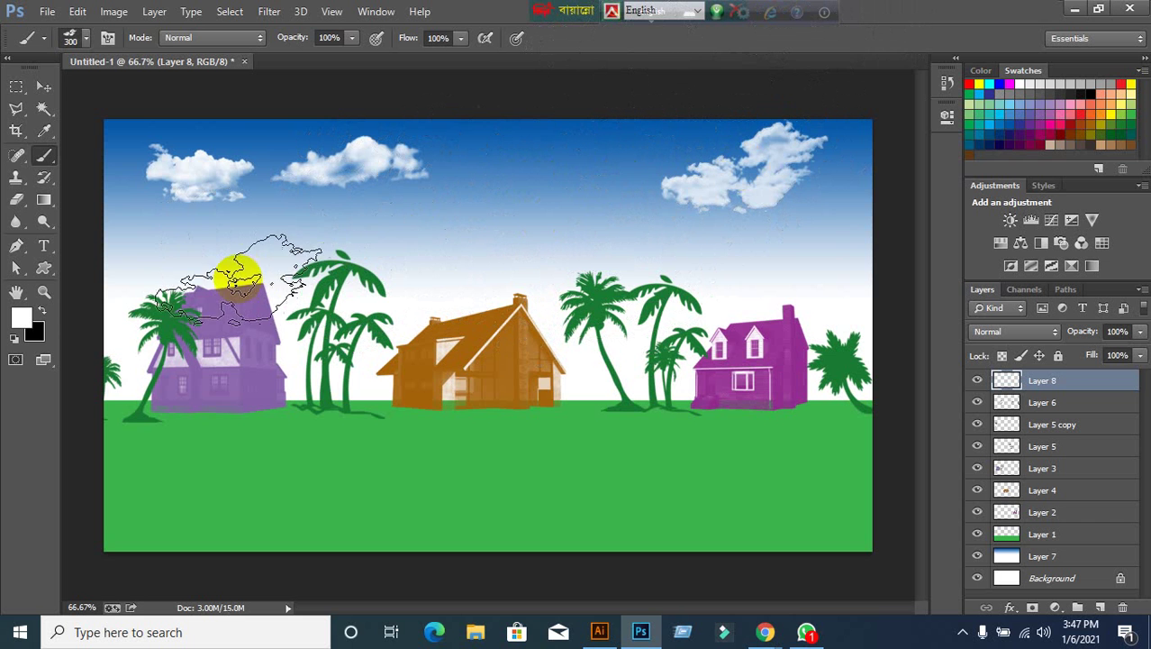
# Reduce the cloud brush to 100 px and stamp a small white cloud in the sky above the orange house.
pyautogui.press('[')
pyautogui.press('[')
pyautogui.press('[')
pyautogui.press('[')
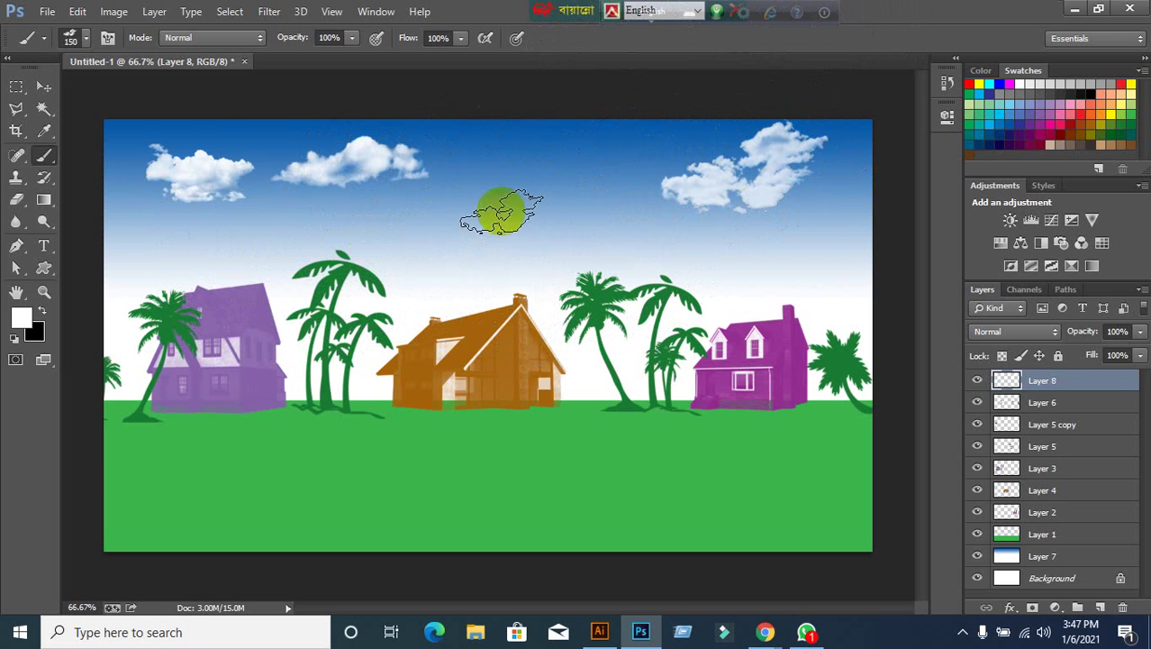
pyautogui.click(498, 210)
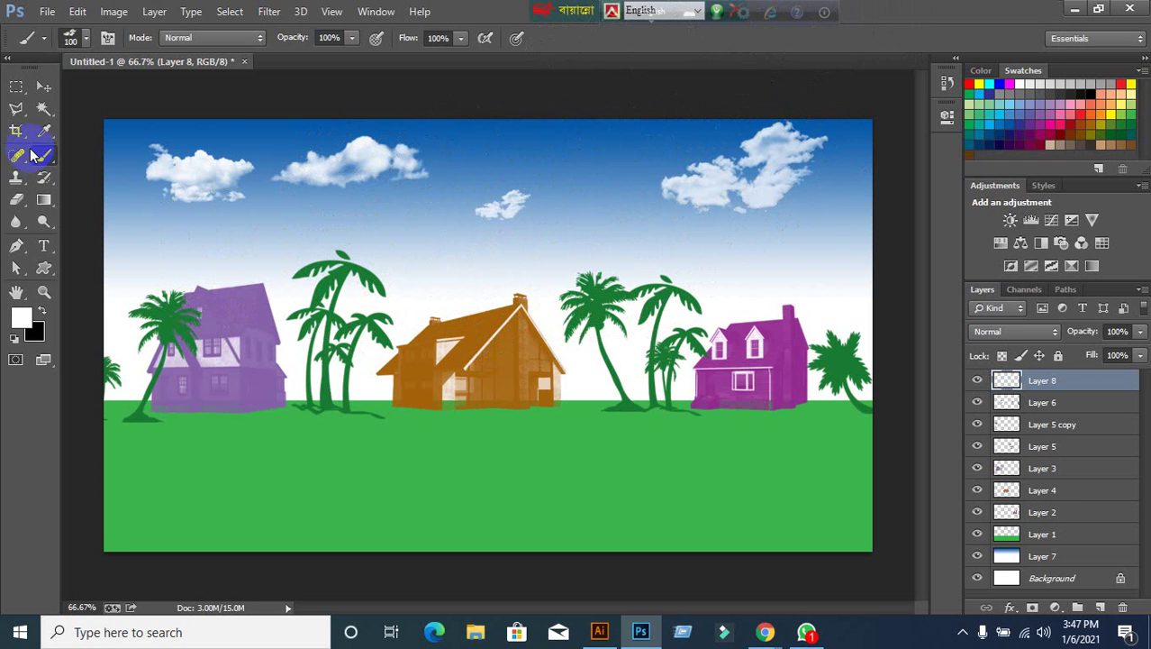
# Stamp a black bird group above the magenta house on Layer 8 with the 232 px bird brush reduced to 175 px and default colours.
pyautogui.click(43, 86)
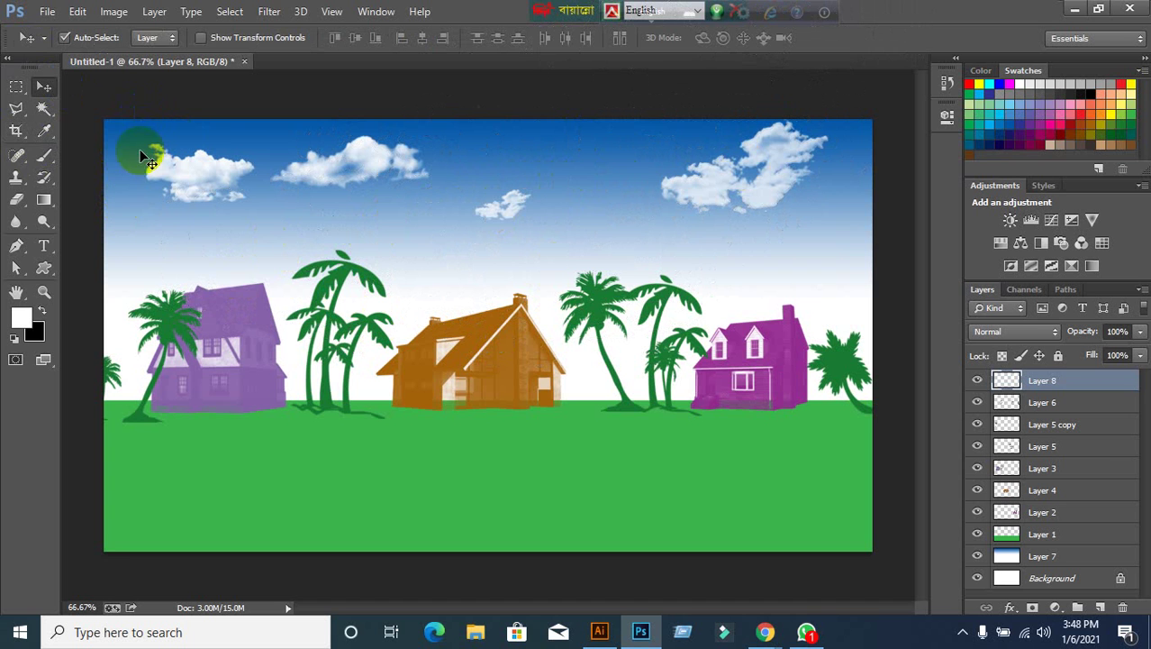
pyautogui.click(45, 153)
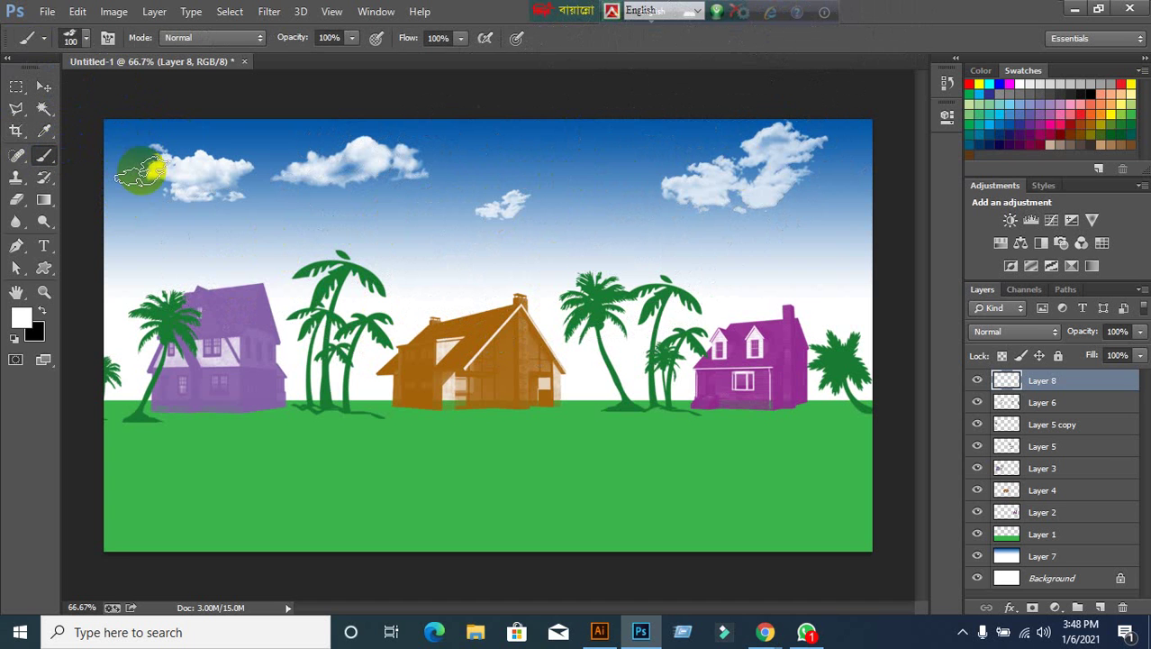
pyautogui.click(82, 38)
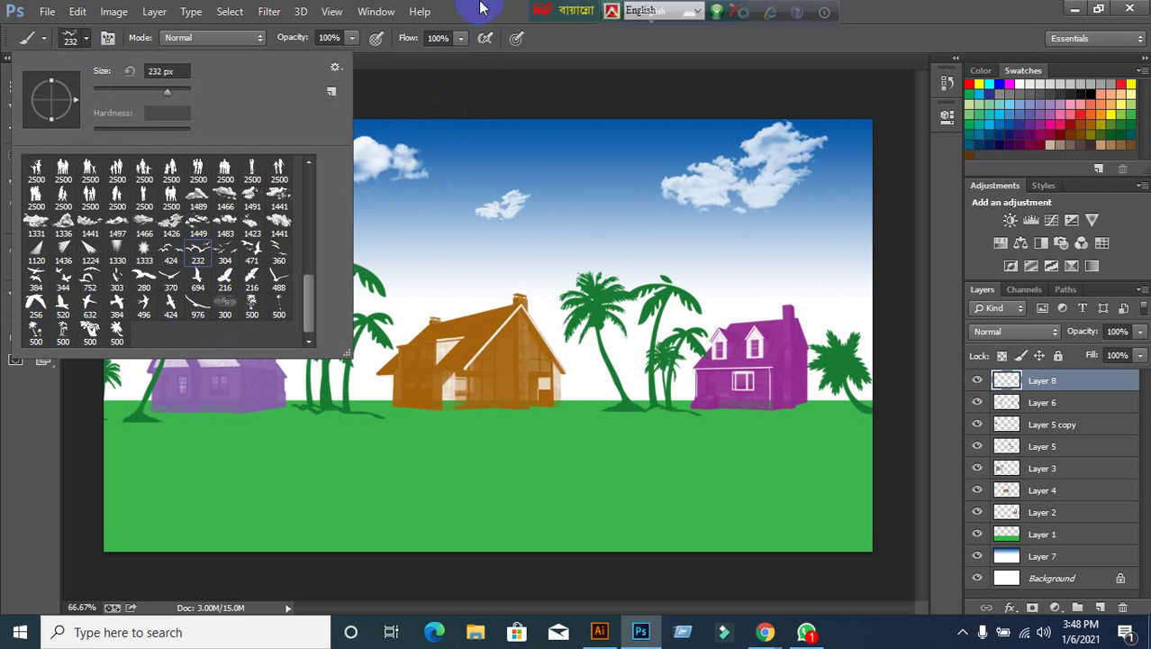
pyautogui.click(160, 272)
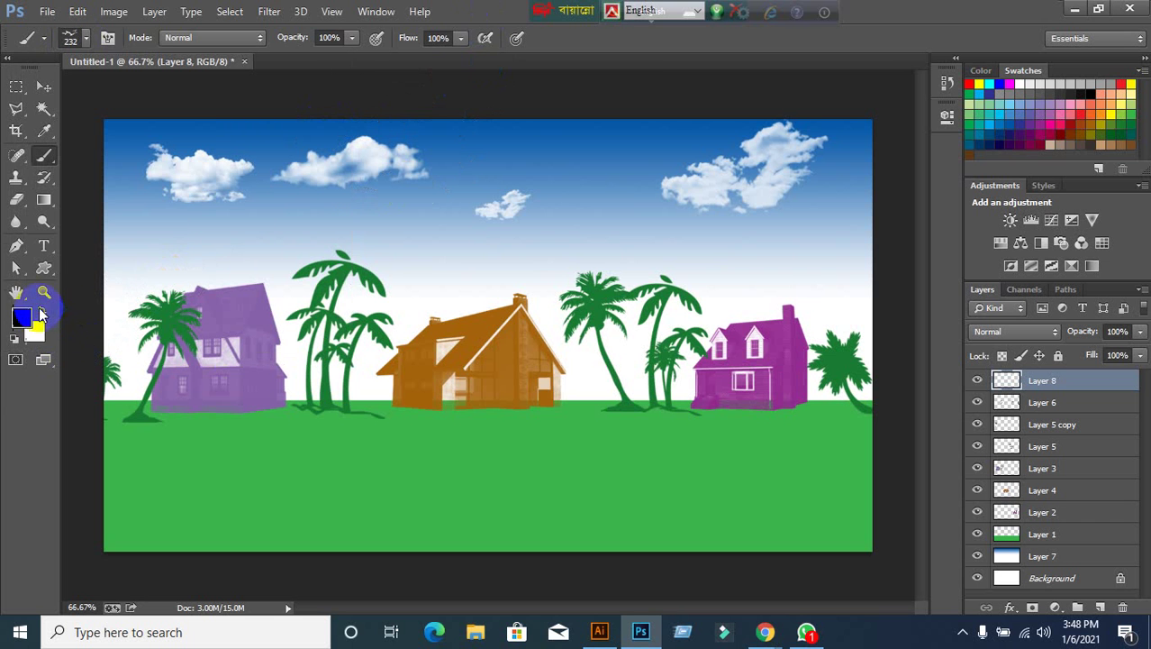
pyautogui.press('d')
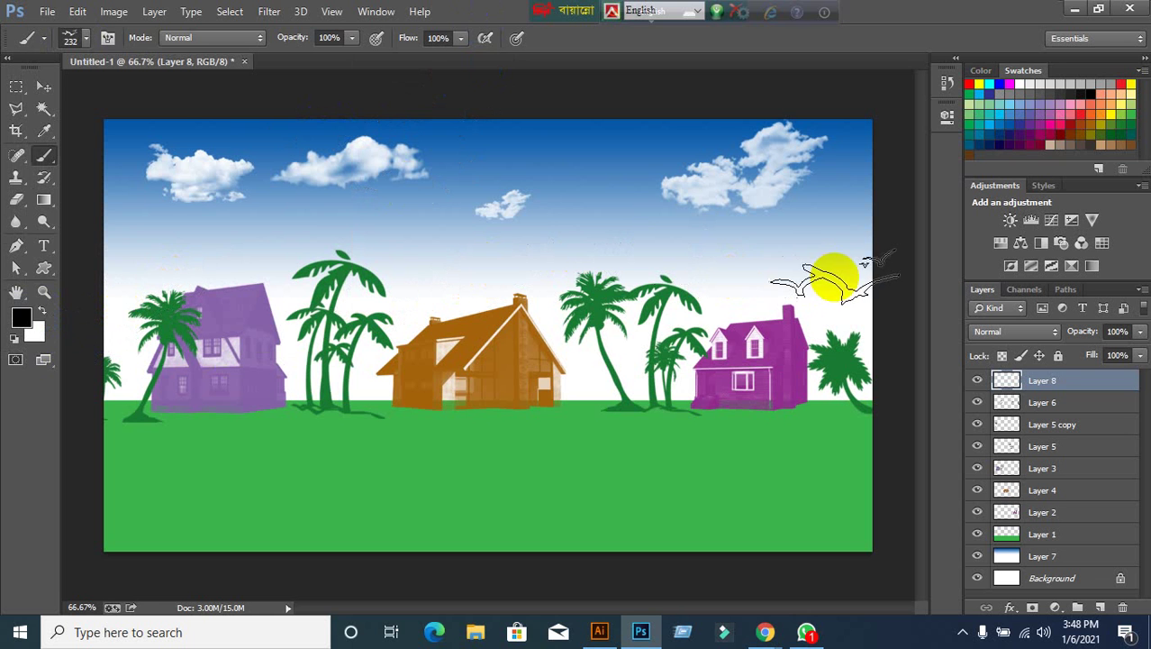
pyautogui.press('[')
pyautogui.click(801, 261)
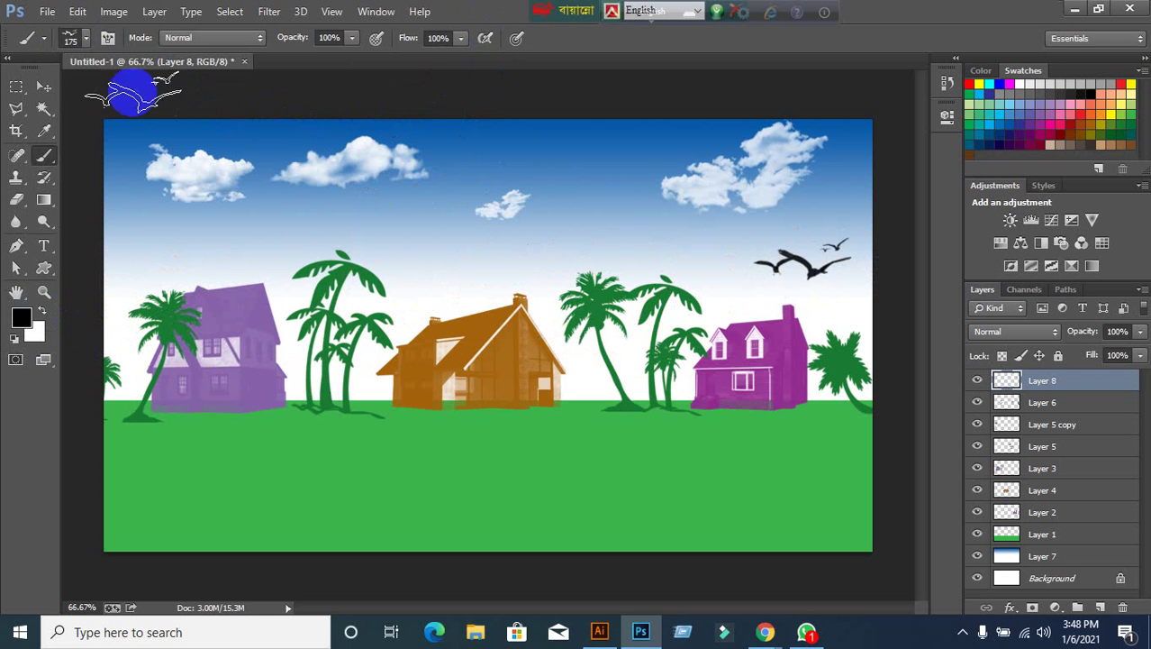
# Stamp a single black bird above the orange house on a new layer, using the 384 px bird brush reduced to 90 px.
pyautogui.click(85, 38)
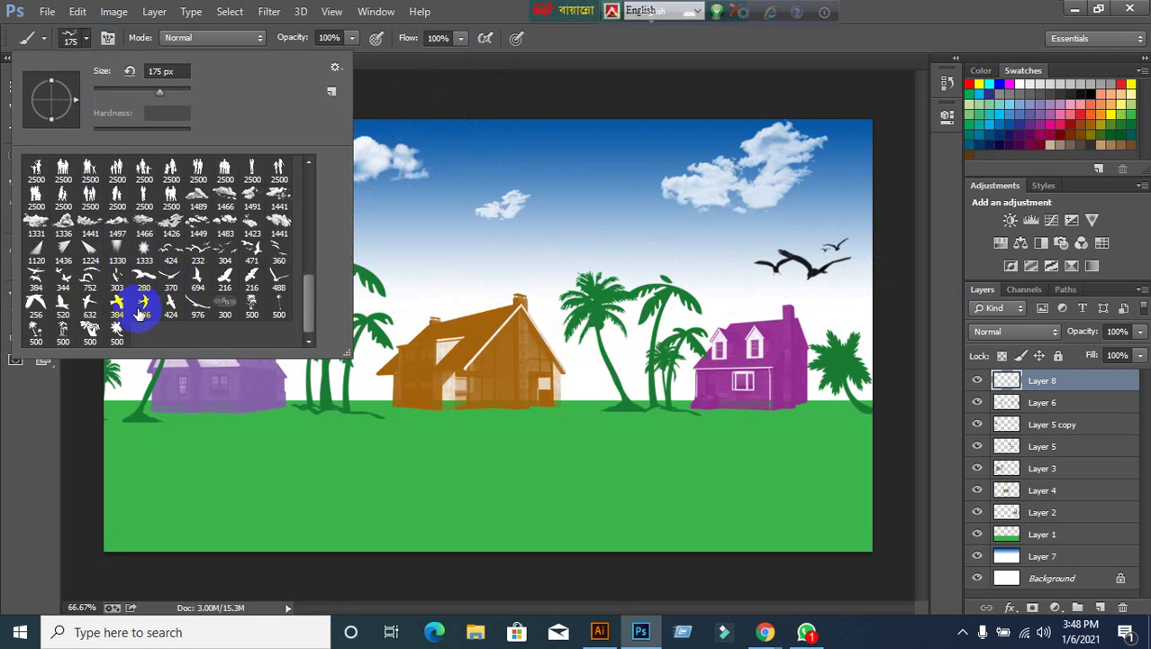
pyautogui.click(127, 313)
pyautogui.click(478, 10)
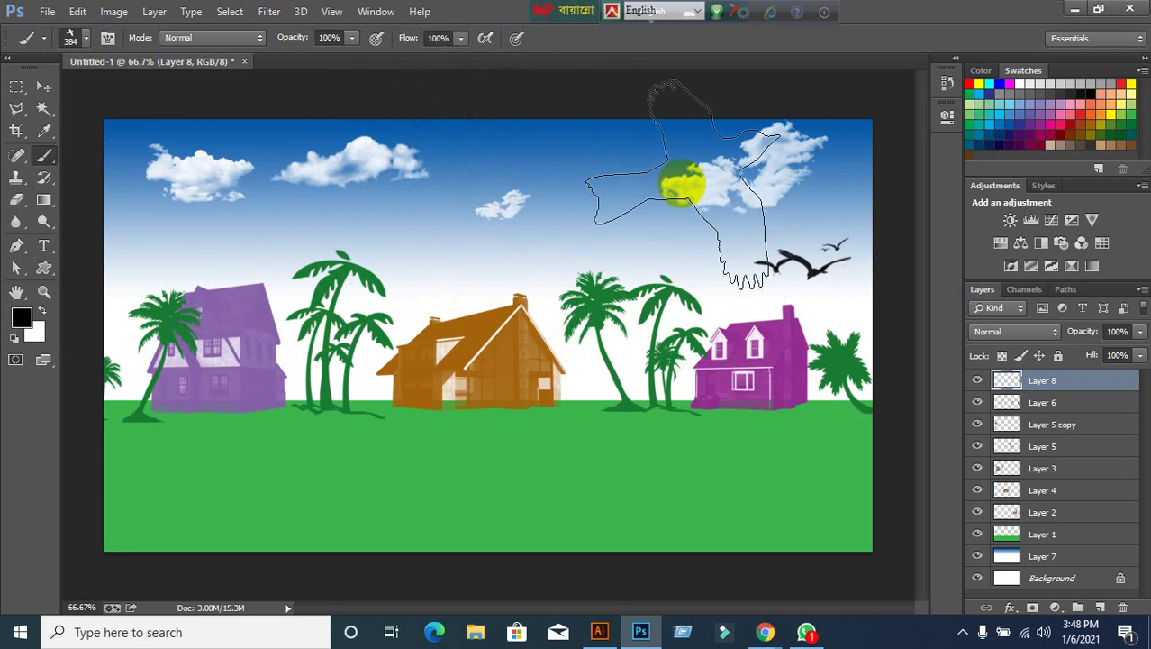
pyautogui.click(1100, 607)
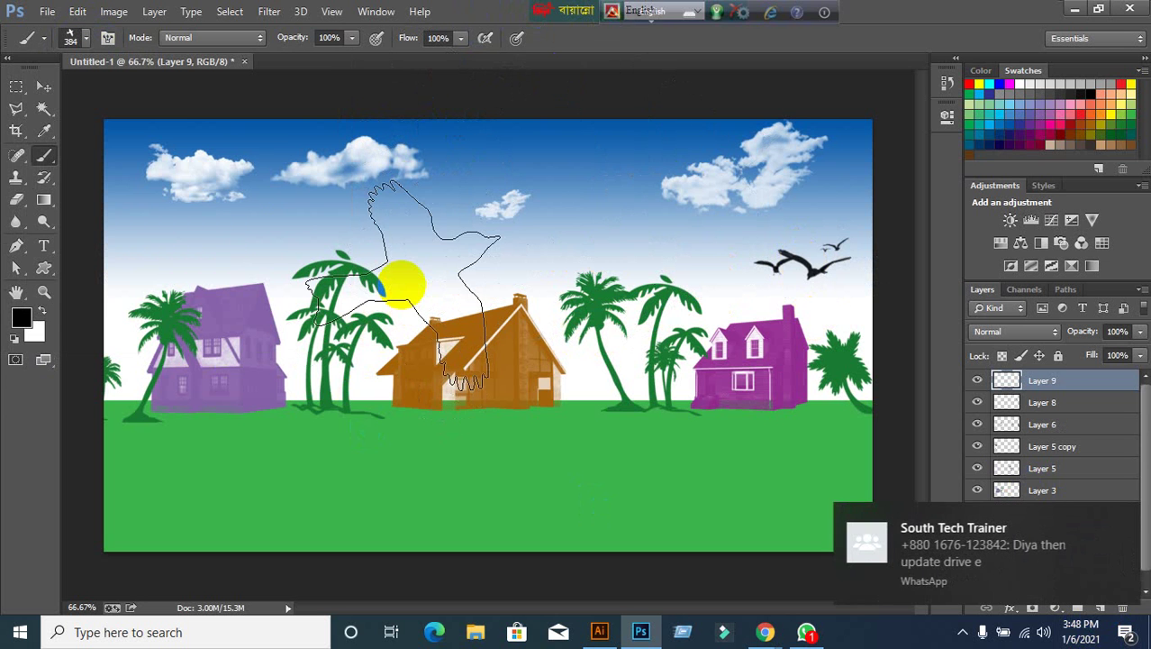
pyautogui.press('[')
pyautogui.press('[')
pyautogui.press('[')
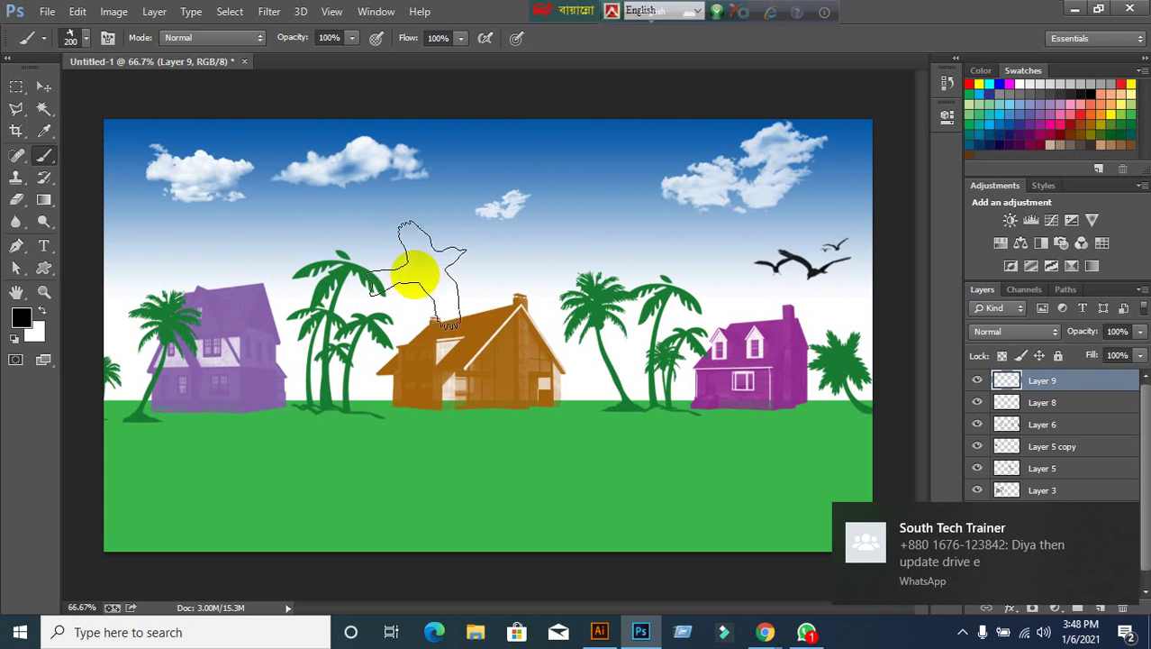
pyautogui.press('[')
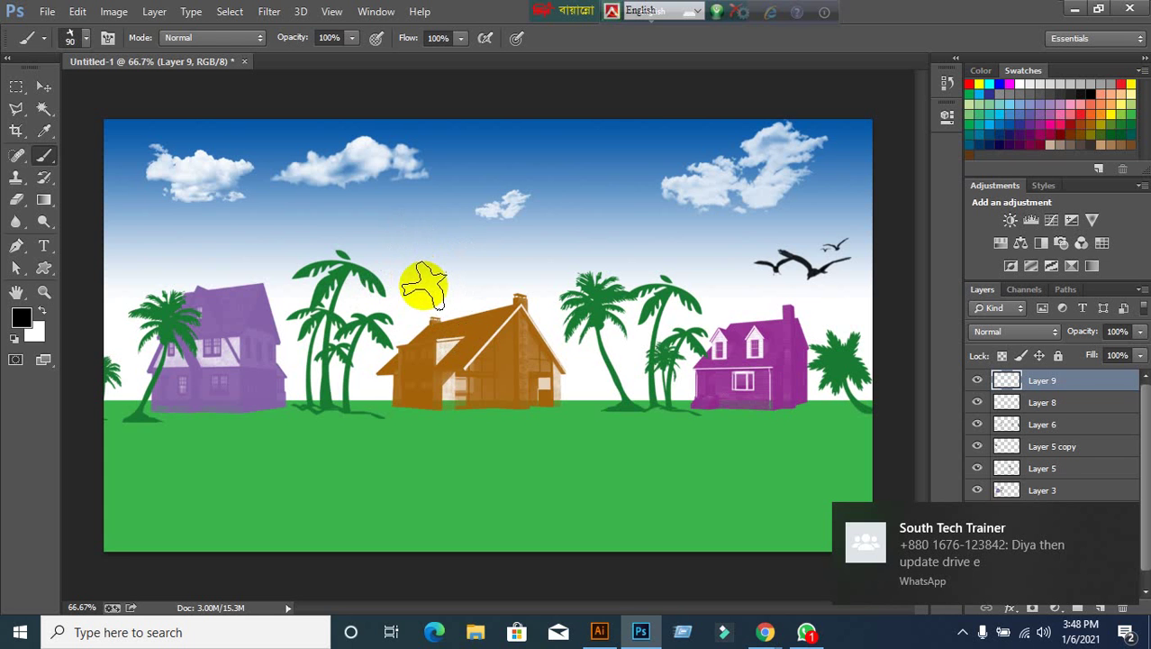
pyautogui.click(424, 287)
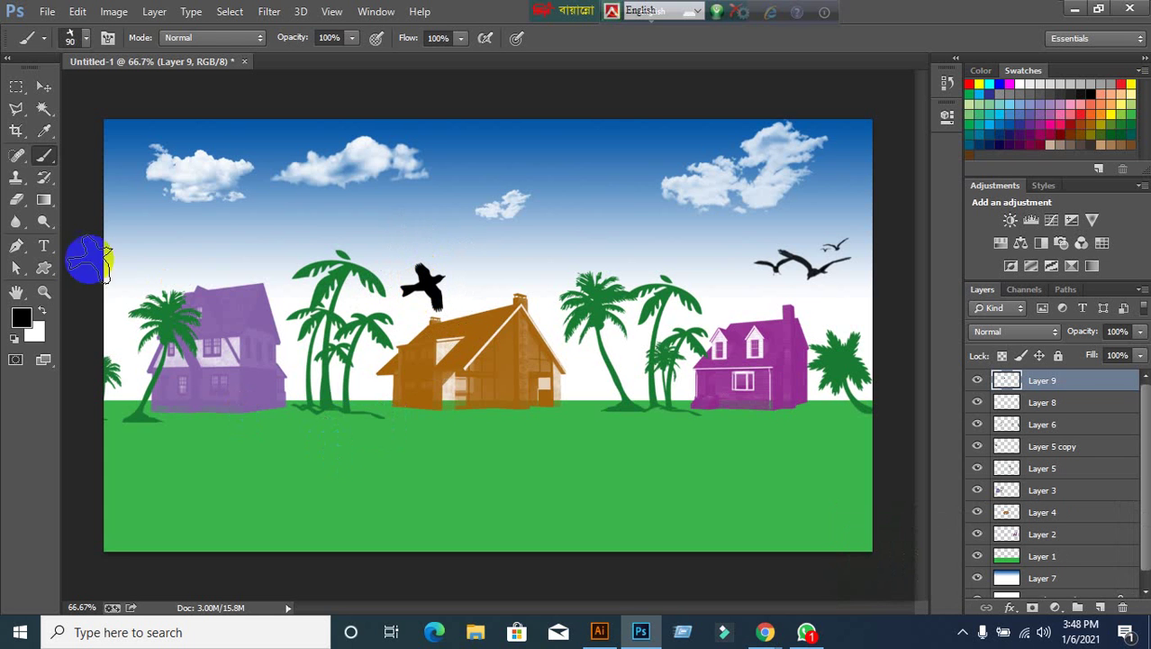
# Choose the 304 px flock brush, reduce it to 175 px and stamp black birds above the purple house on Layer 9.
pyautogui.click(77, 37)
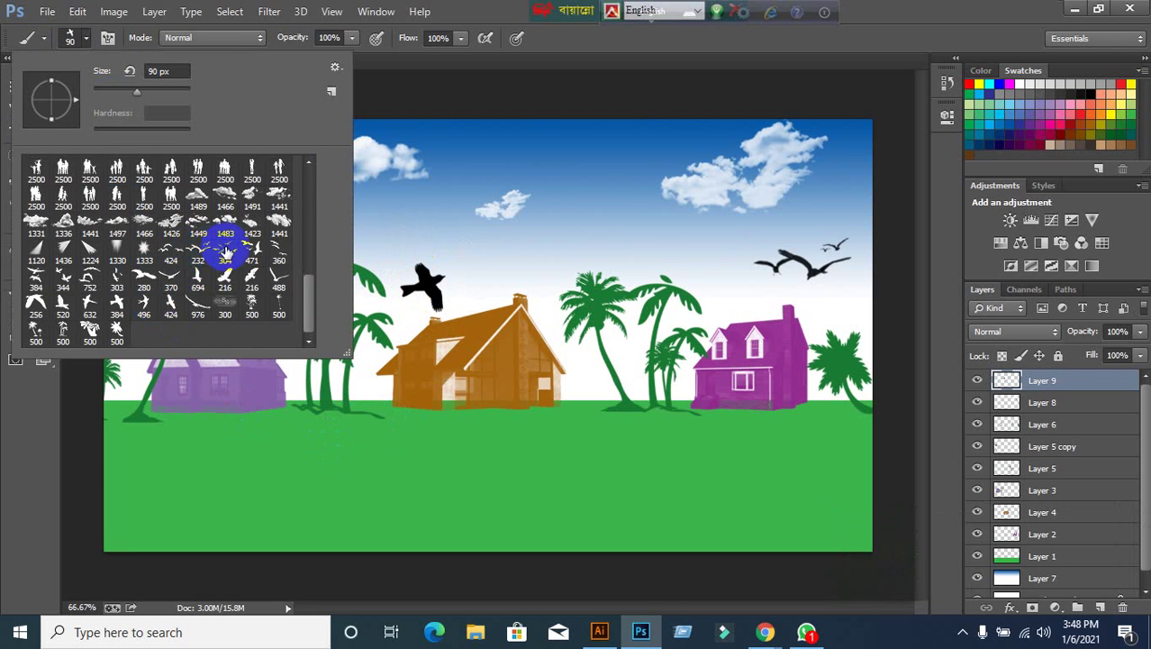
pyautogui.click(886, 31)
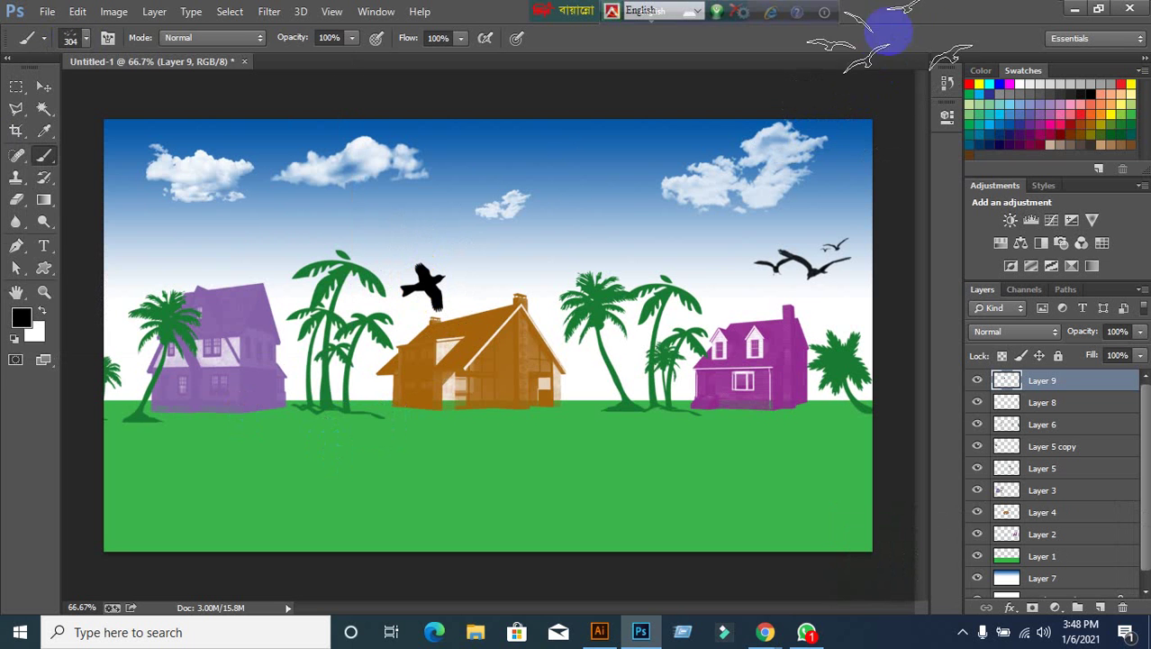
pyautogui.click(448, 196)
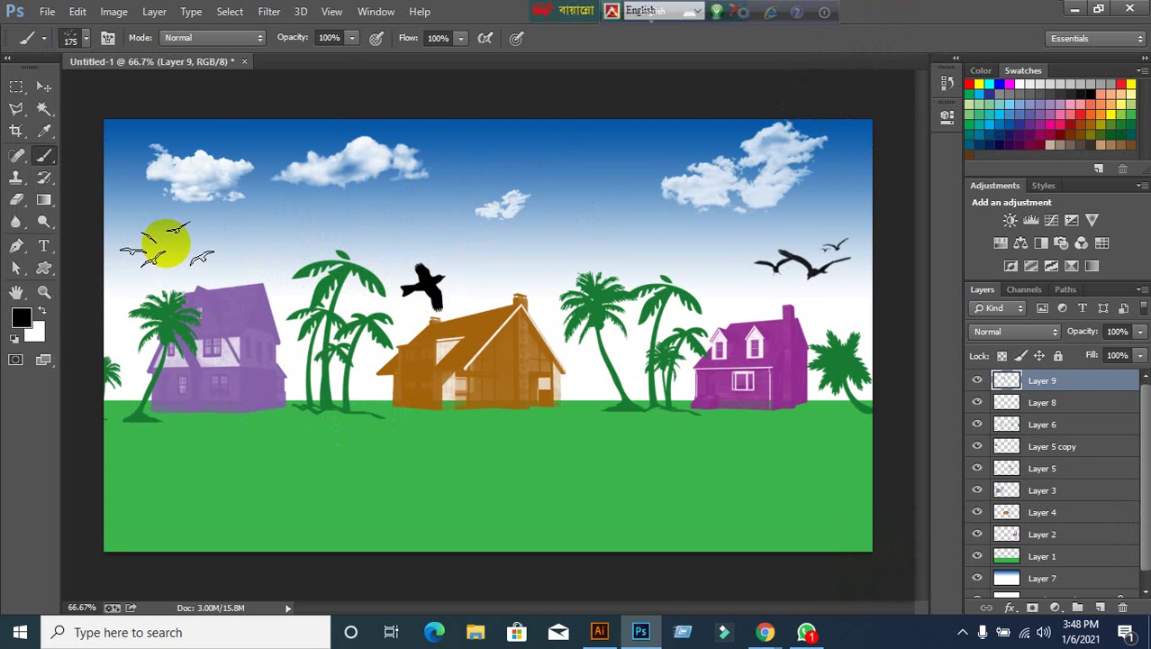
pyautogui.click(166, 243)
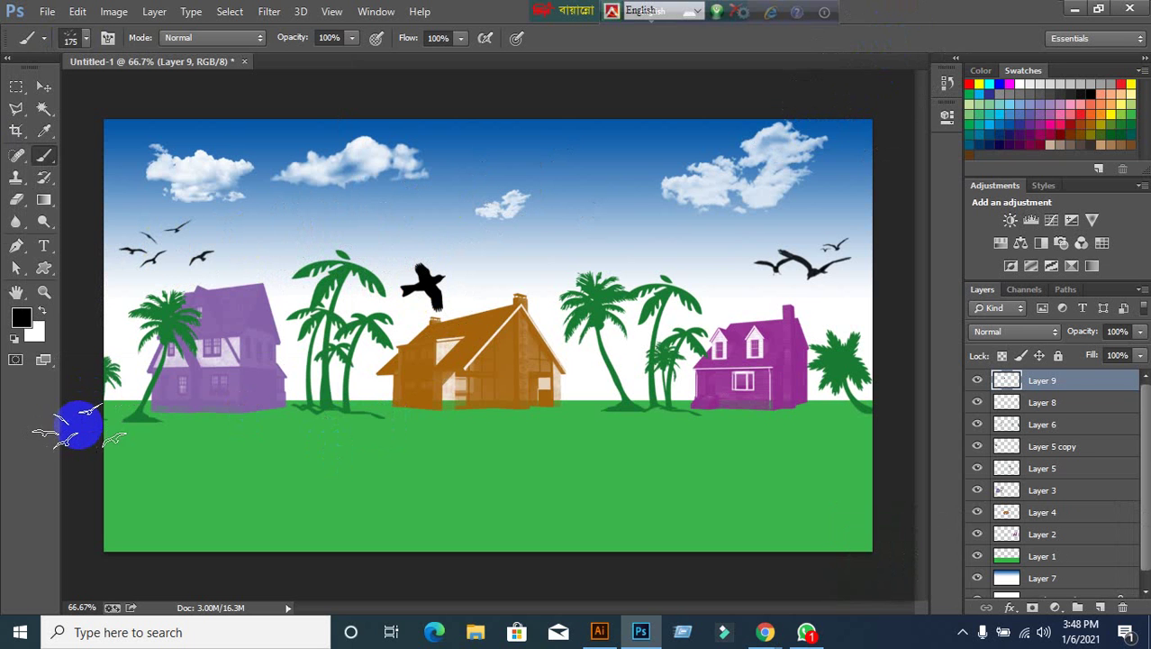
# Reduce the flock brush to 90 px and stamp a small bird flock in the sky beside the smallest cloud.
pyautogui.press('[')
pyautogui.press('[')
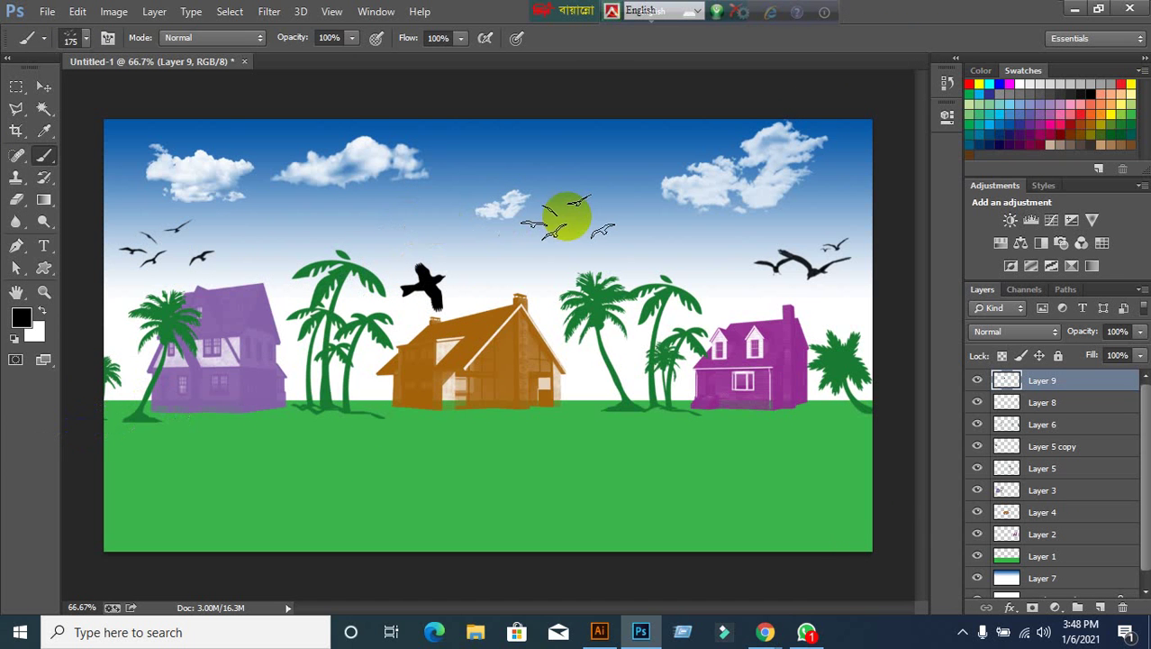
pyautogui.press('[')
pyautogui.press('[')
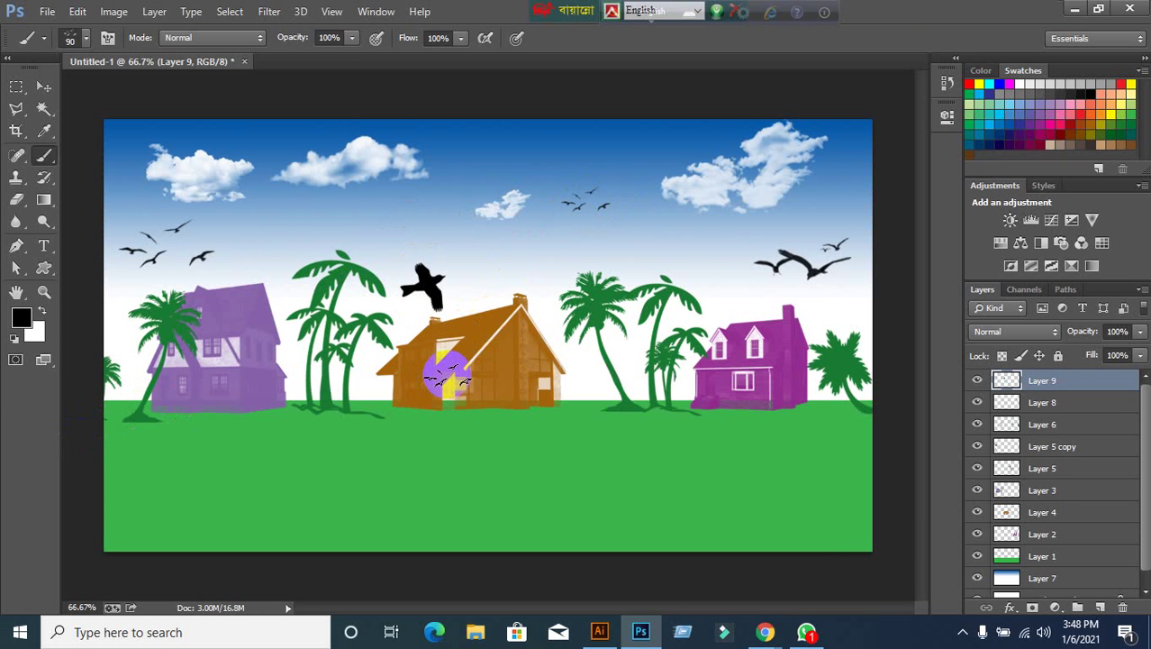
# Select a full-width strip across the lower green ground, fill it with brown on a new layer and deselect it.
pyautogui.click(45, 86)
pyautogui.click(43, 156)
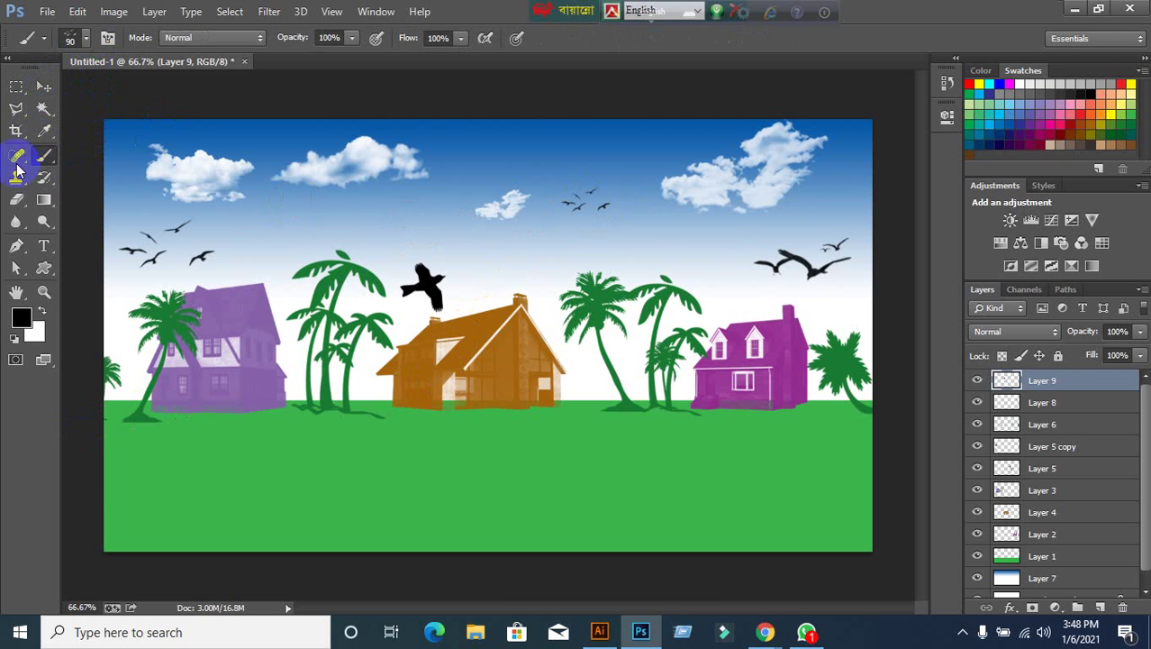
pyautogui.click(17, 87)
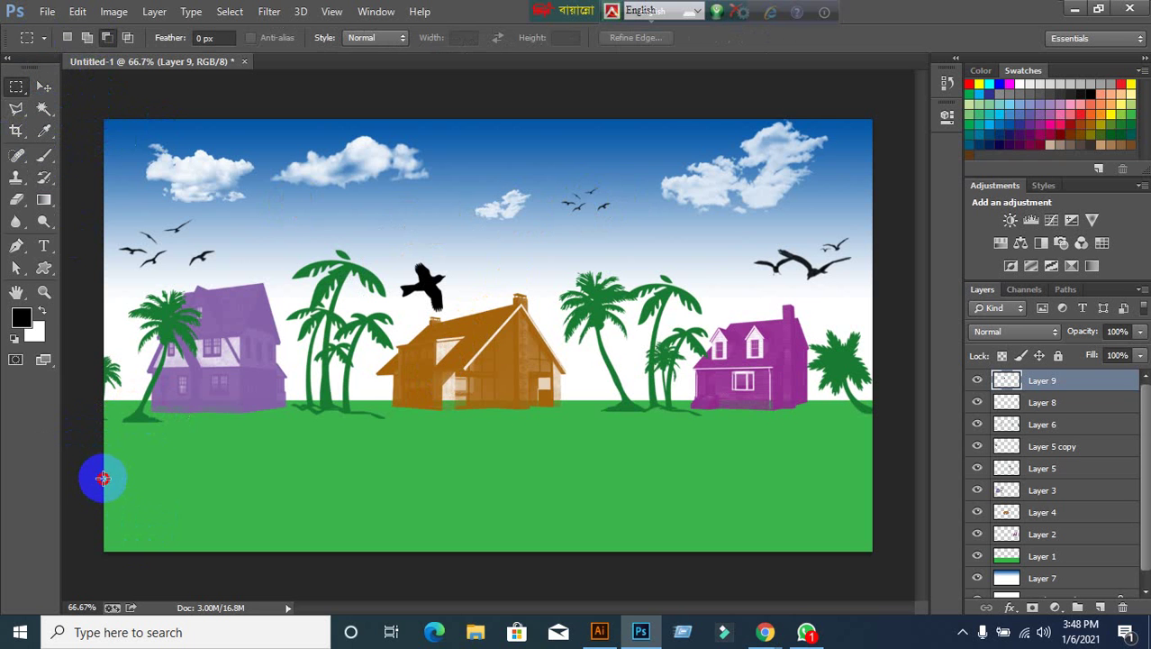
pyautogui.moveTo(103, 478); pyautogui.dragTo(873, 515)
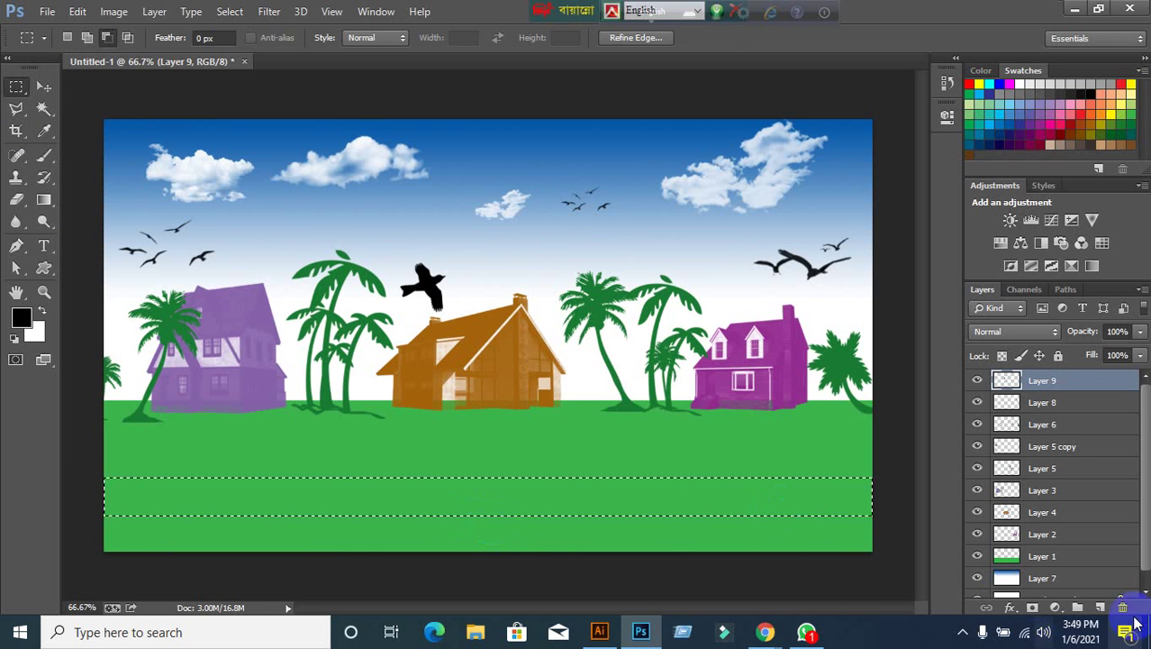
pyautogui.click(1103, 609)
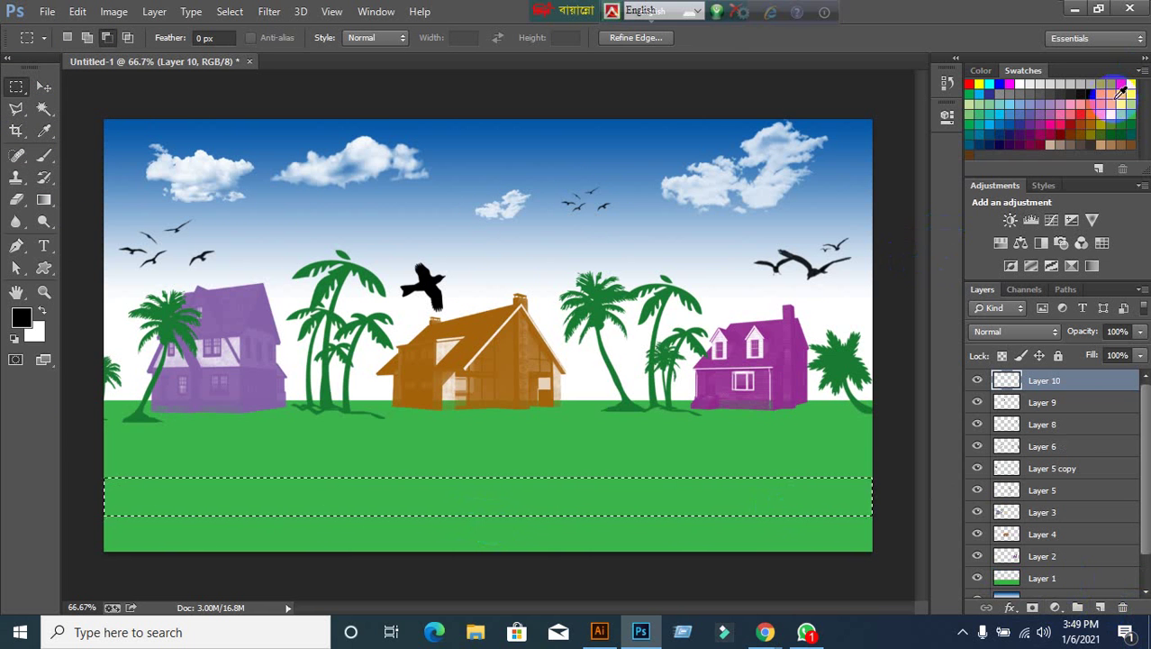
pyautogui.click(1063, 142)
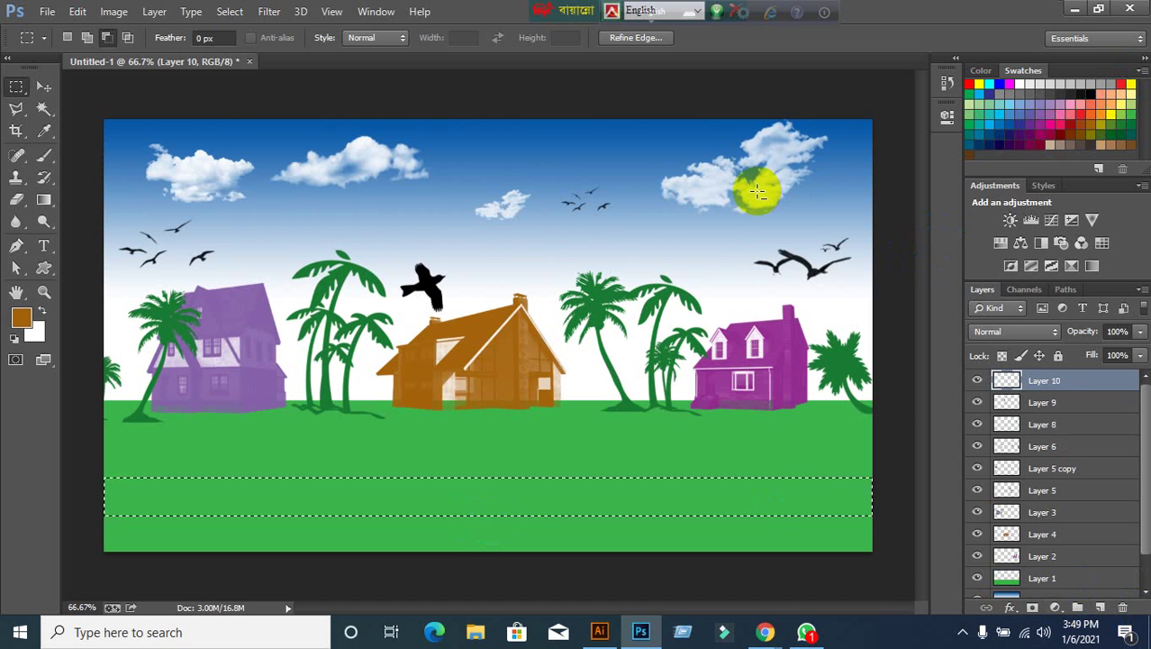
pyautogui.hotkey('alt', 'BackSpace')
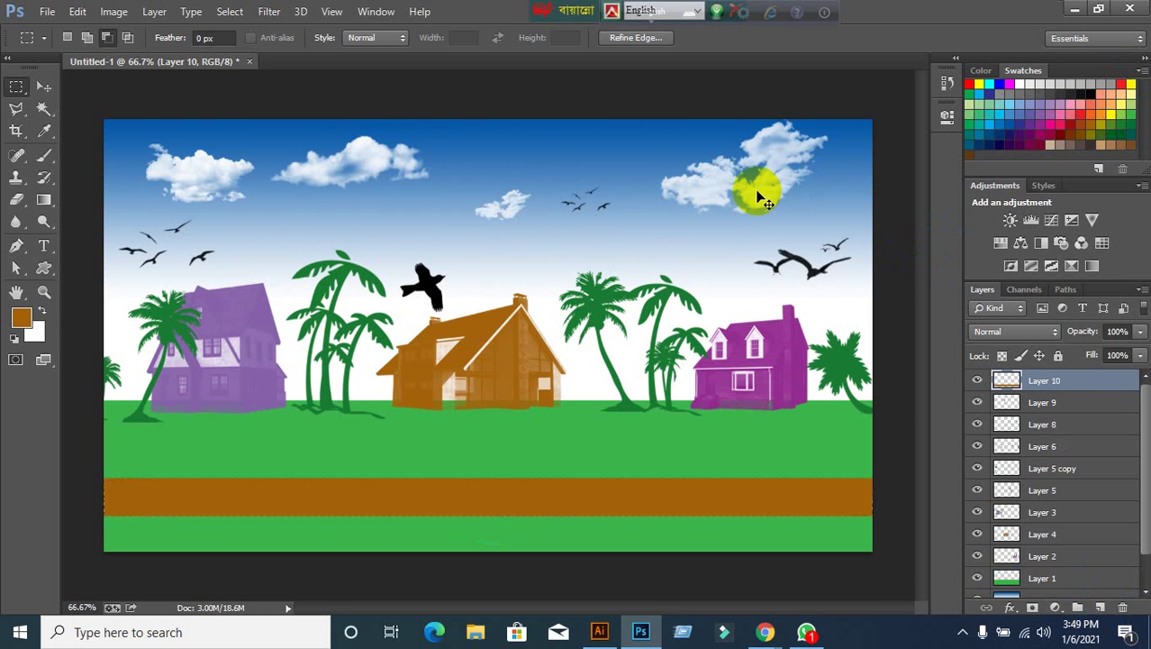
pyautogui.hotkey('ctrl', 'd')
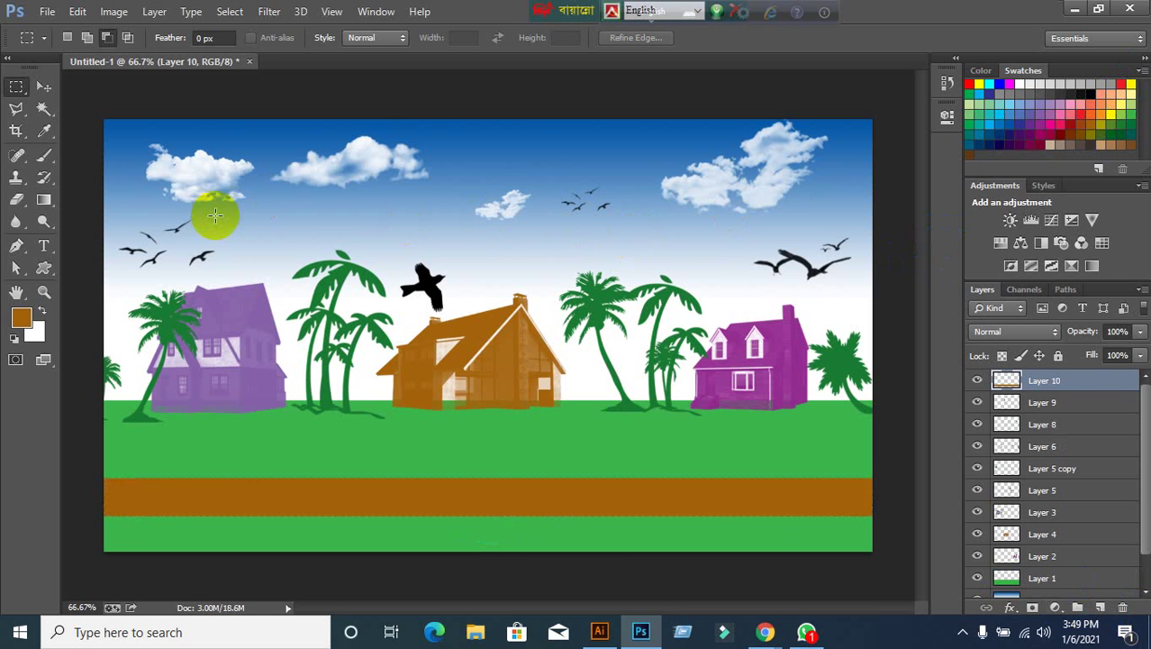
# Stretch the brown road strip upward from its upper edge to about 134% height and apply the transform.
pyautogui.click(100, 102)
pyautogui.click(43, 87)
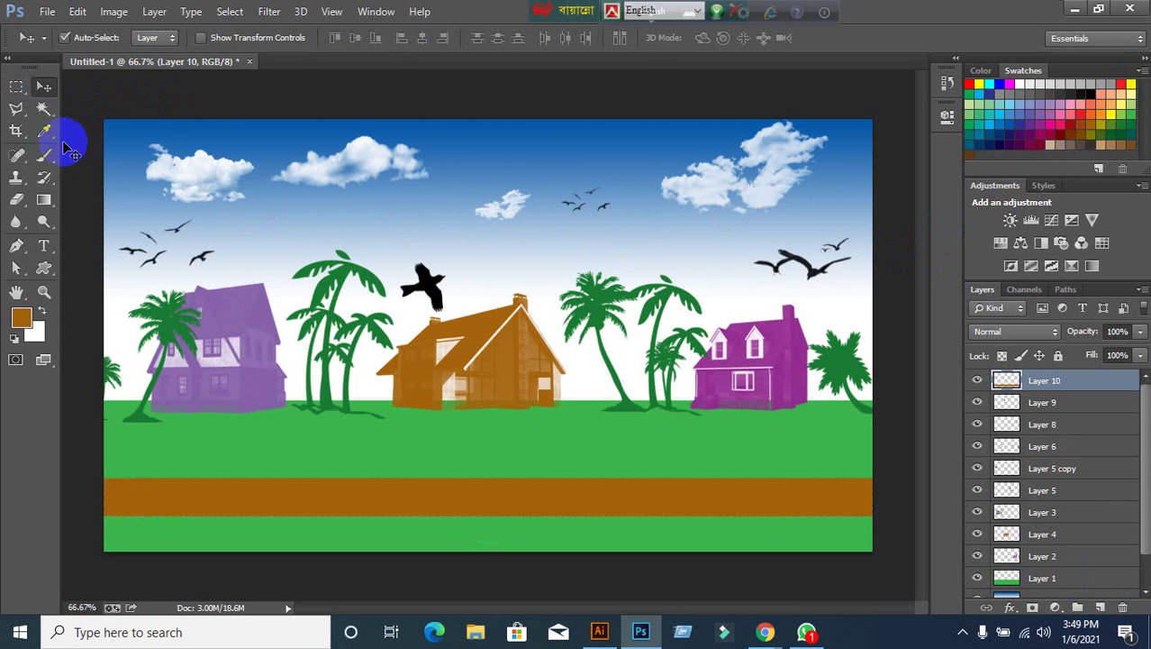
pyautogui.hotkey('ctrl', 't')
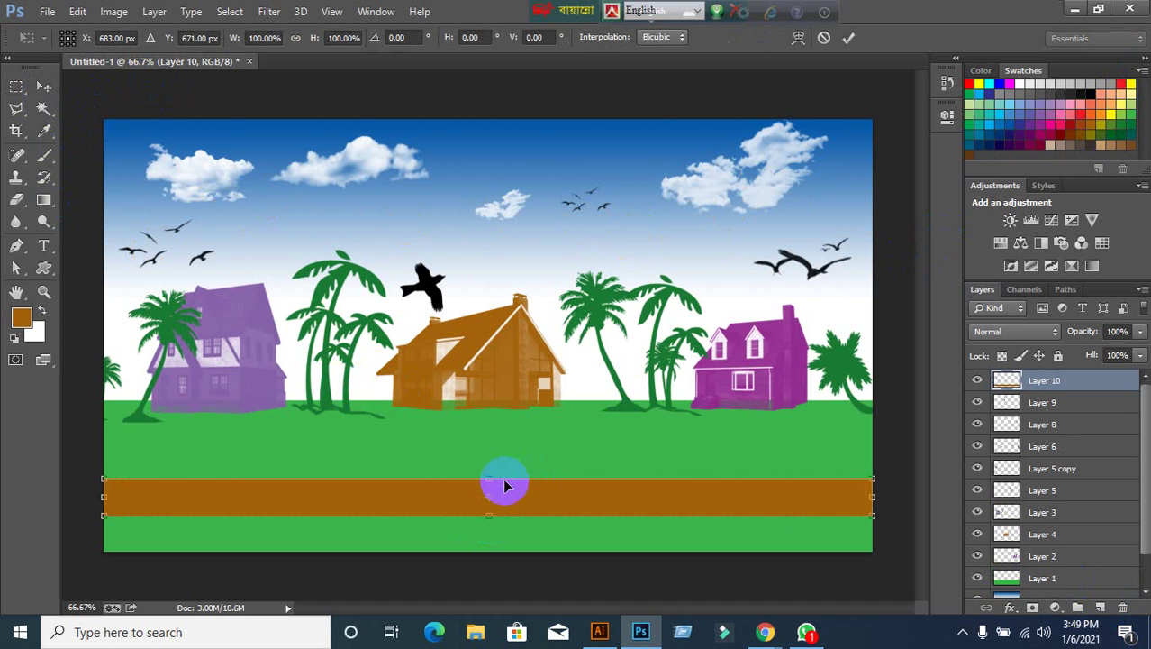
pyautogui.moveTo(488, 482); pyautogui.dragTo(491, 469)
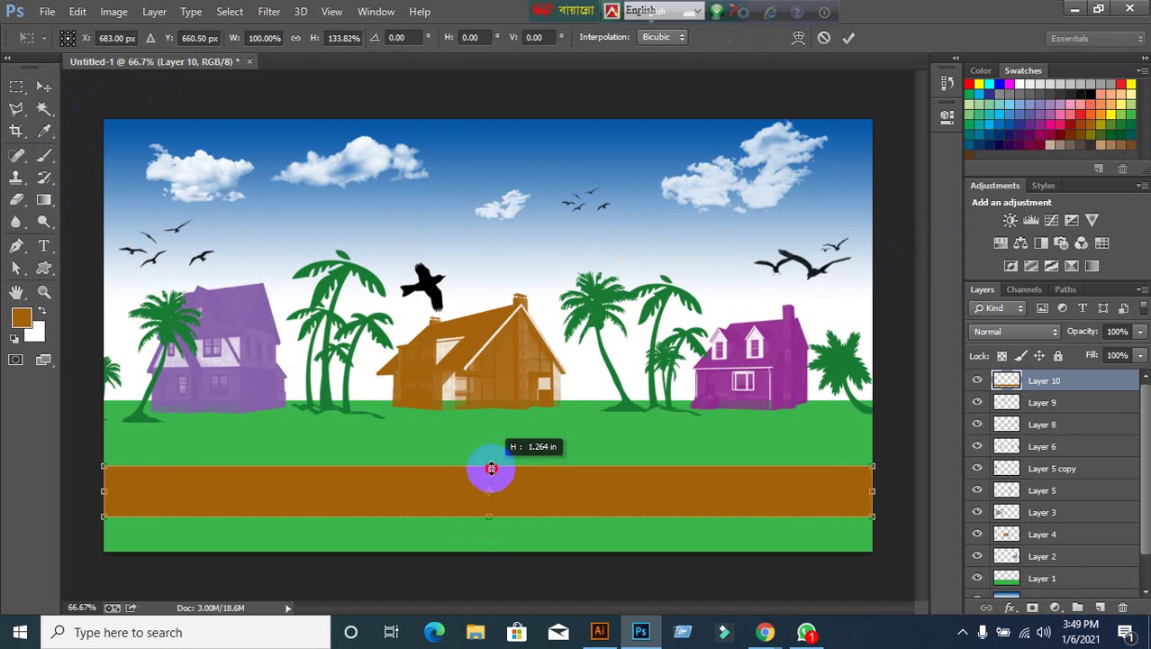
pyautogui.click(852, 37)
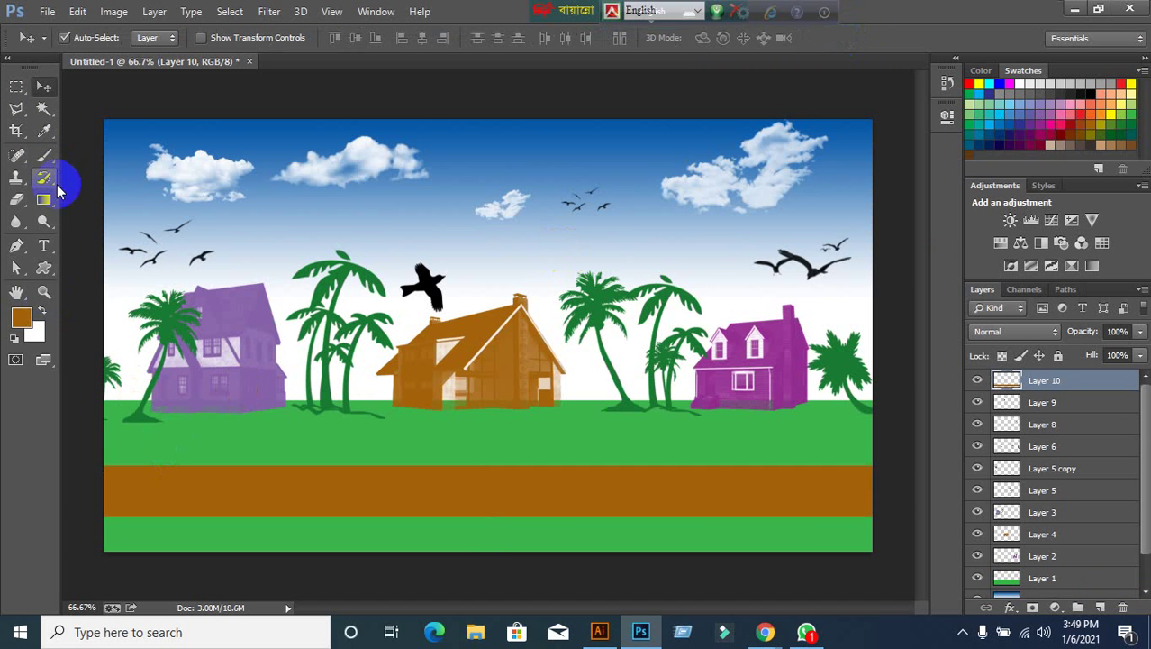
# Choose the 2500 px off-road car brush and reduce it to 150 px.
pyautogui.click(44, 155)
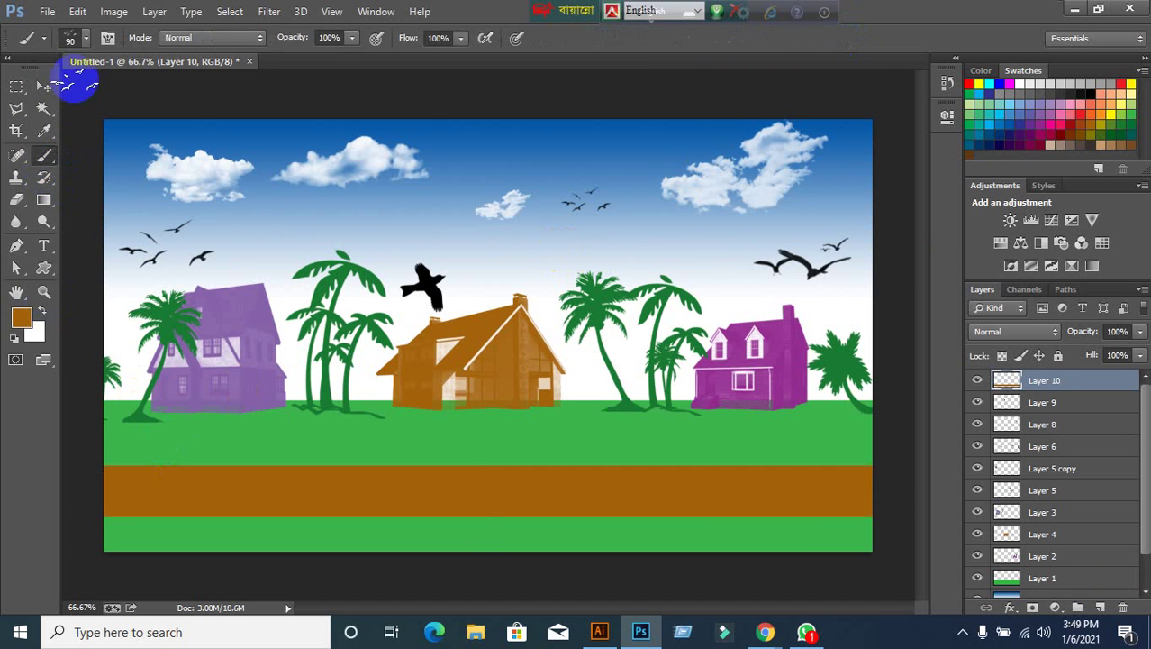
pyautogui.click(83, 38)
pyautogui.scroll(1, 144, 320)
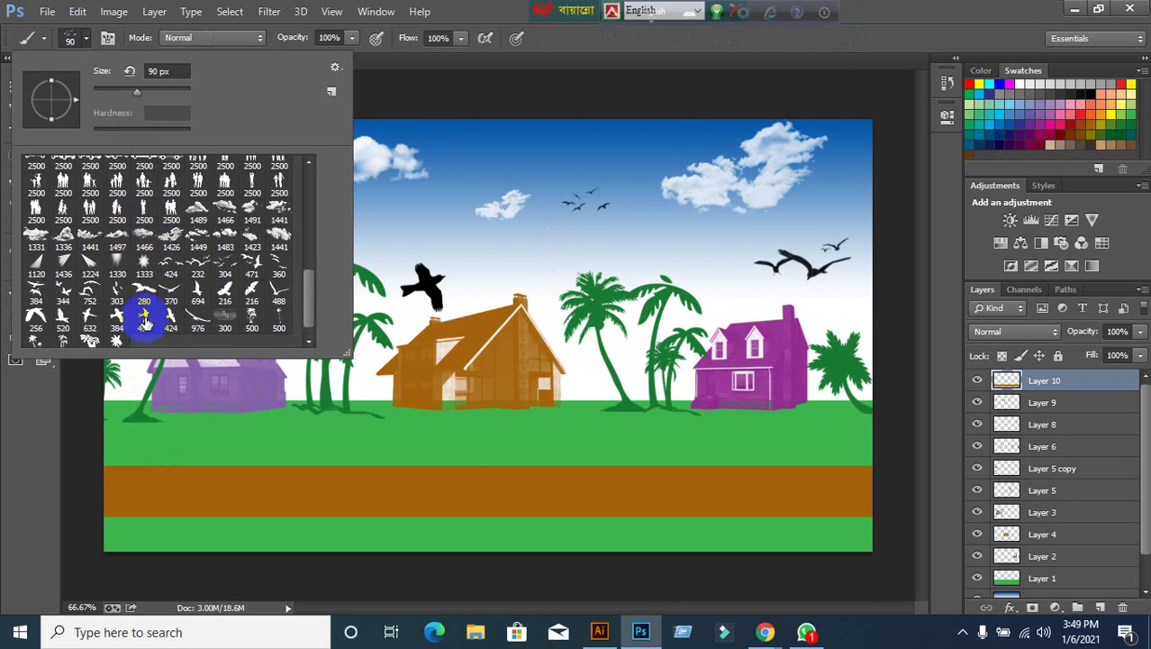
pyautogui.scroll(3, 144, 320)
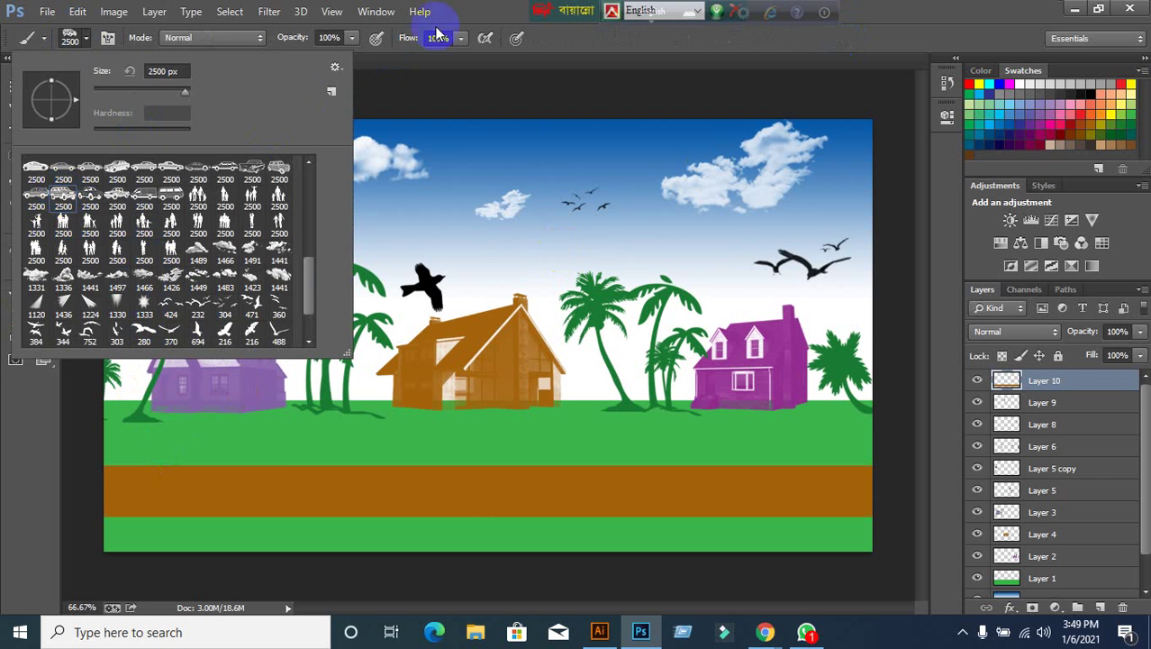
pyautogui.click(465, 9)
pyautogui.press('[')
pyautogui.press('[')
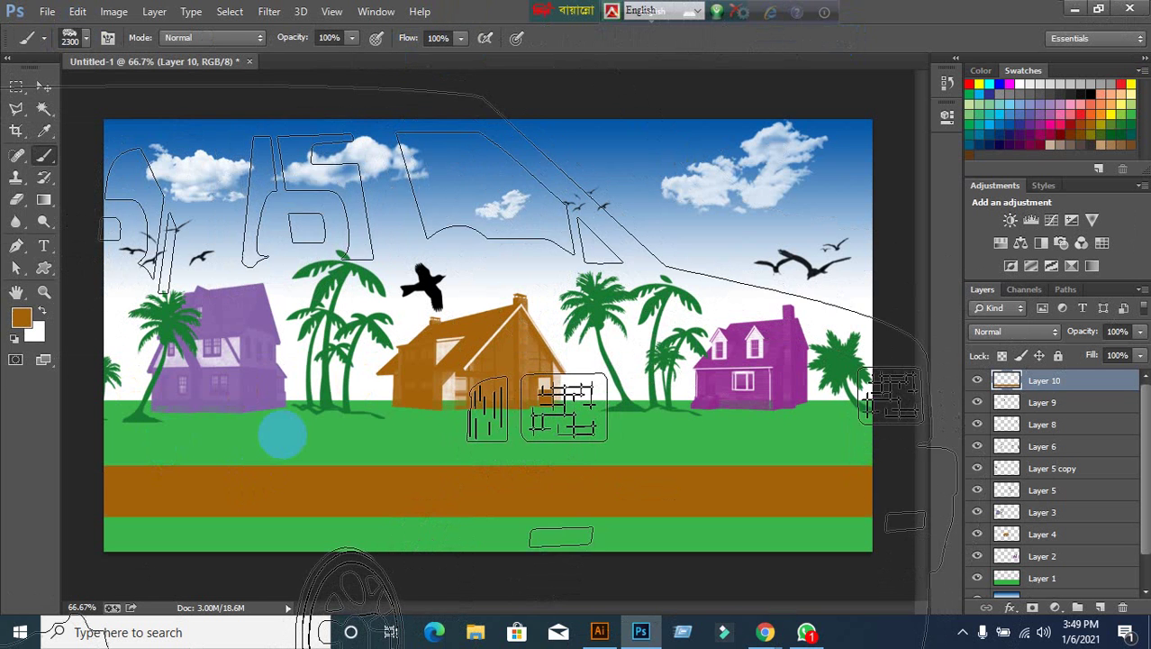
pyautogui.press('[')
pyautogui.press('[')
pyautogui.press('[')
pyautogui.press('[')
pyautogui.press('[')
pyautogui.press('[')
pyautogui.press('[')
pyautogui.press('[')
pyautogui.press('[')
pyautogui.press('[')
pyautogui.press('[')
pyautogui.press('[')
pyautogui.press('[')
pyautogui.press('[')
pyautogui.press('[')
pyautogui.press('[')
pyautogui.press('[')
pyautogui.press('[')
pyautogui.press('[')
pyautogui.press('[')
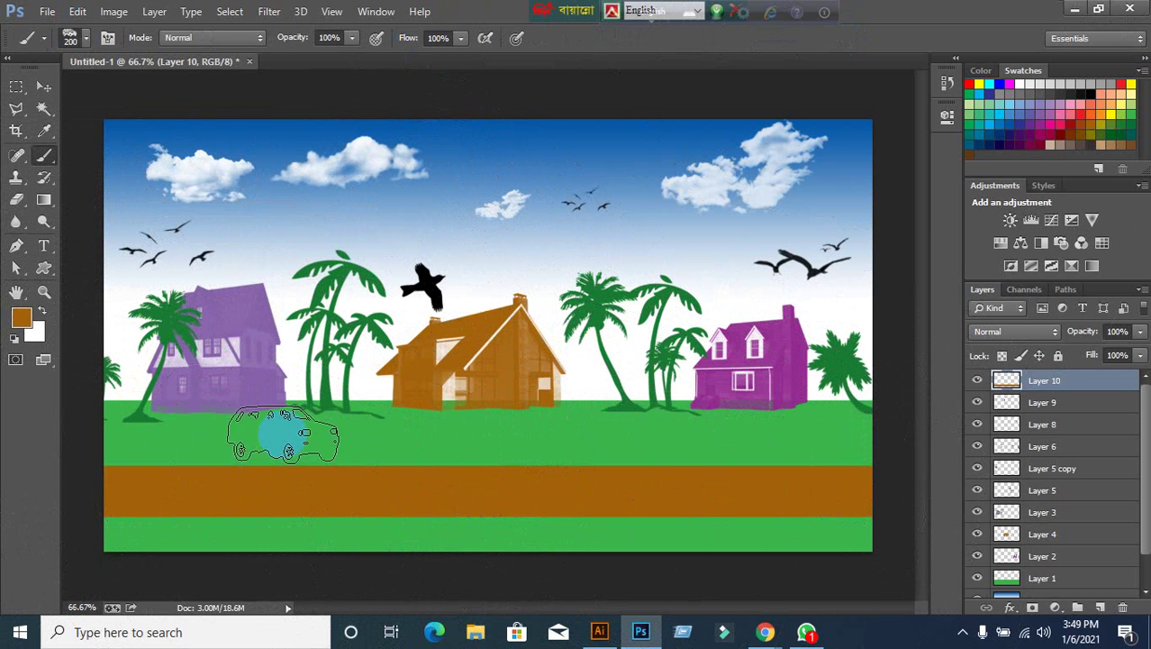
pyautogui.press('[')
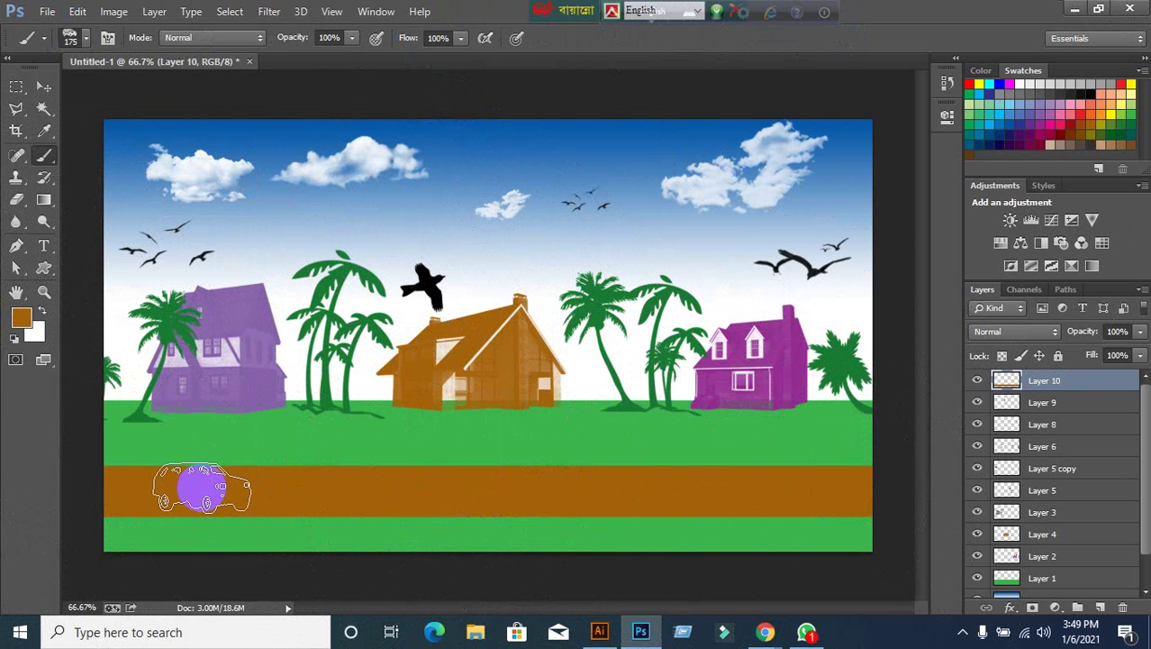
pyautogui.press('[')
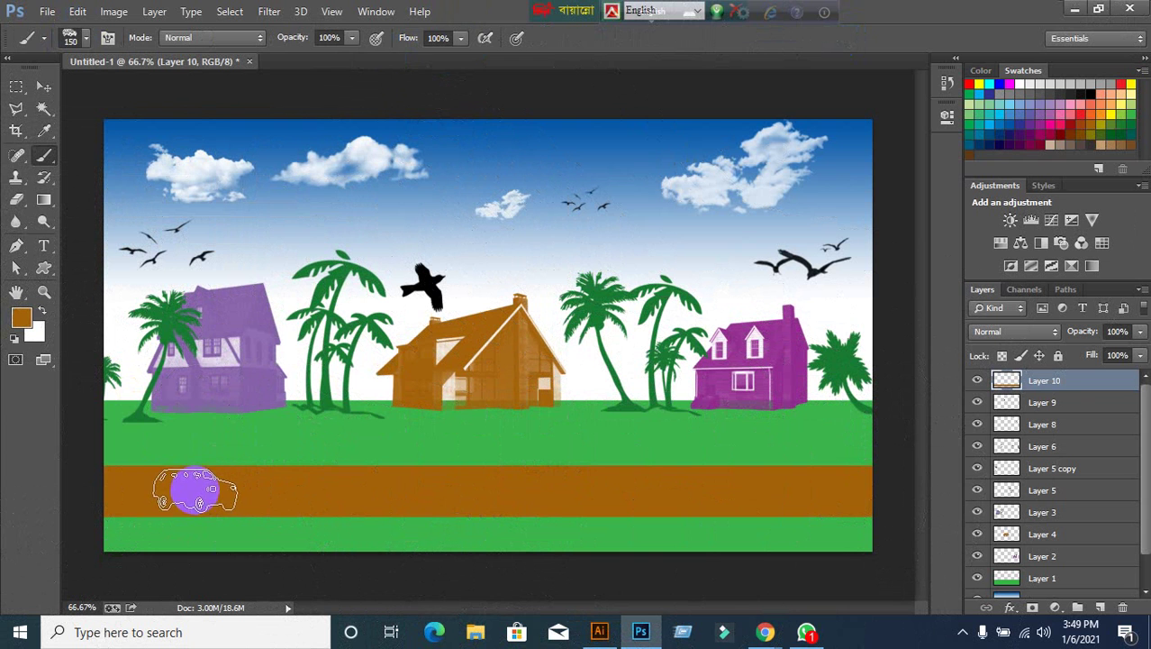
# Try stamping a red car at the road's left end with the brush at 150 px and 200 px, undoing both stamps.
pyautogui.click(969, 83)
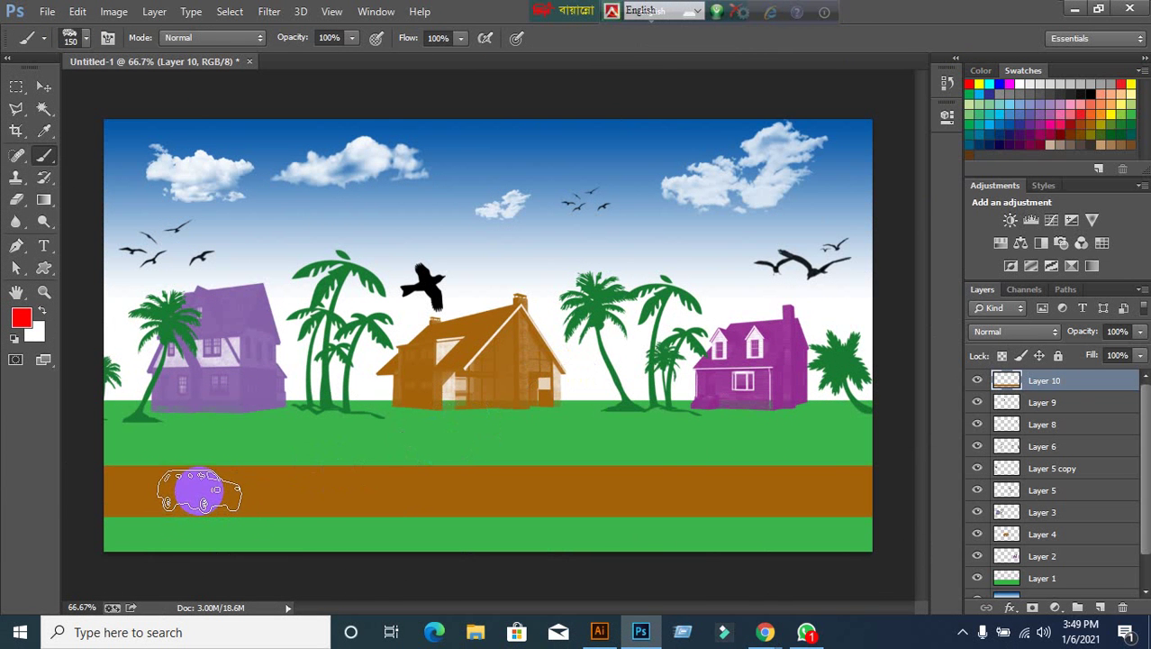
pyautogui.click(200, 491)
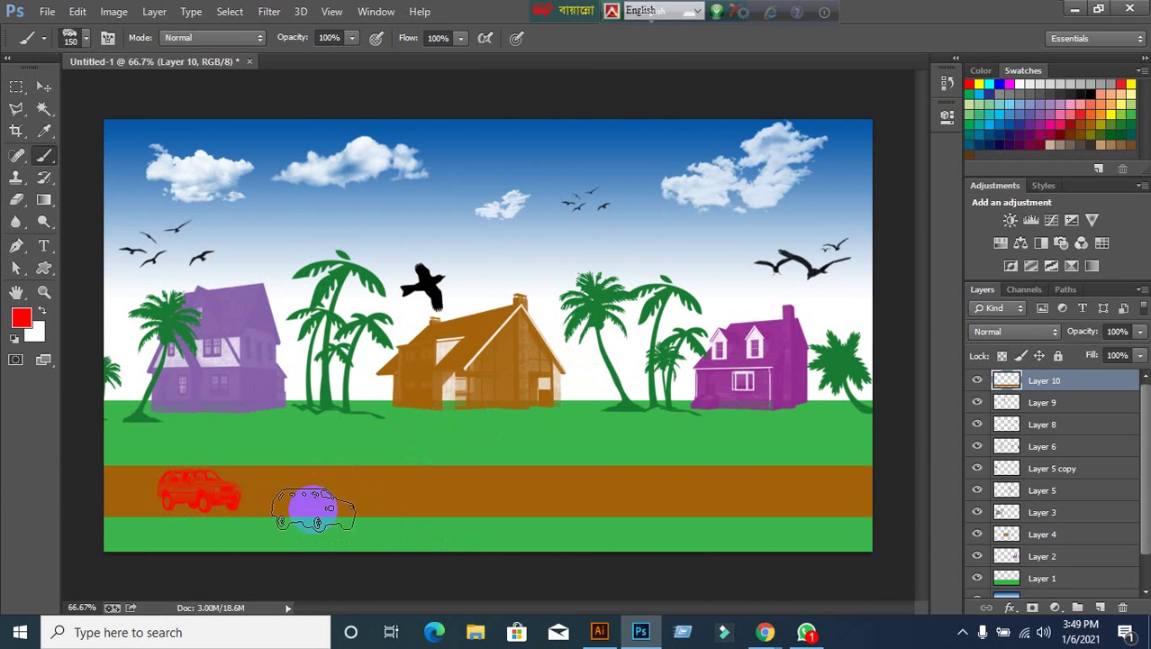
pyautogui.hotkey('ctrl', 'z')
pyautogui.press(']')
pyautogui.press(']')
pyautogui.click(206, 478)
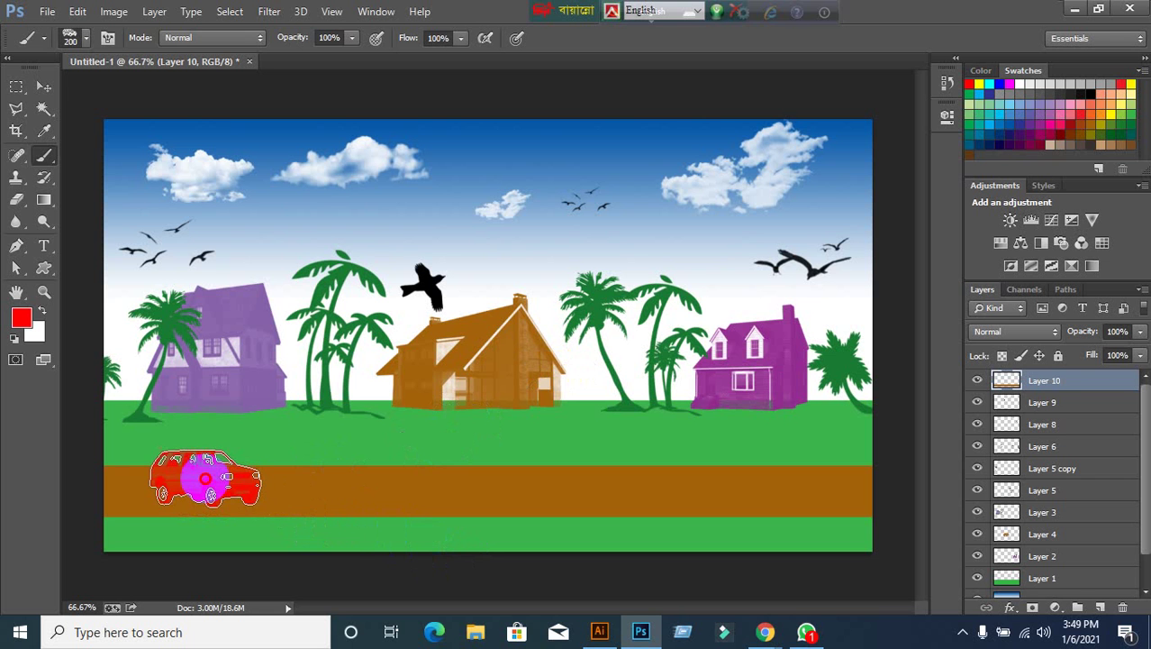
pyautogui.hotkey('ctrl', 'z')
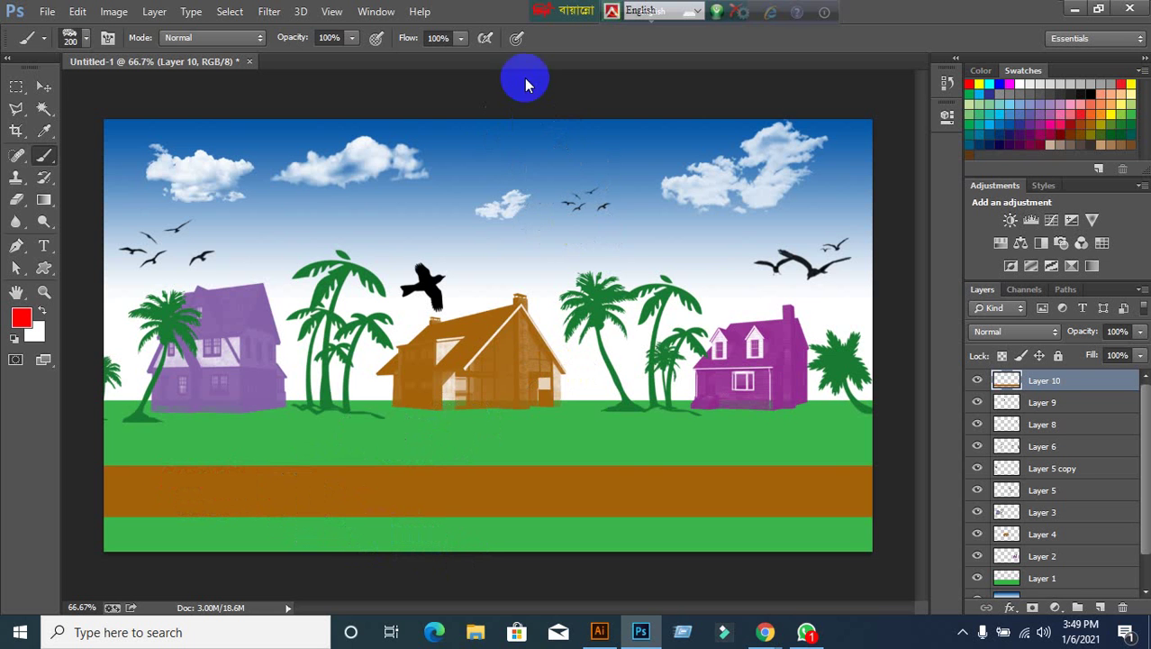
# Enable airbrush-style build-up for the brush, test the 200 px red car stamp on the road and undo it.
pyautogui.click(484, 37)
pyautogui.click(200, 473)
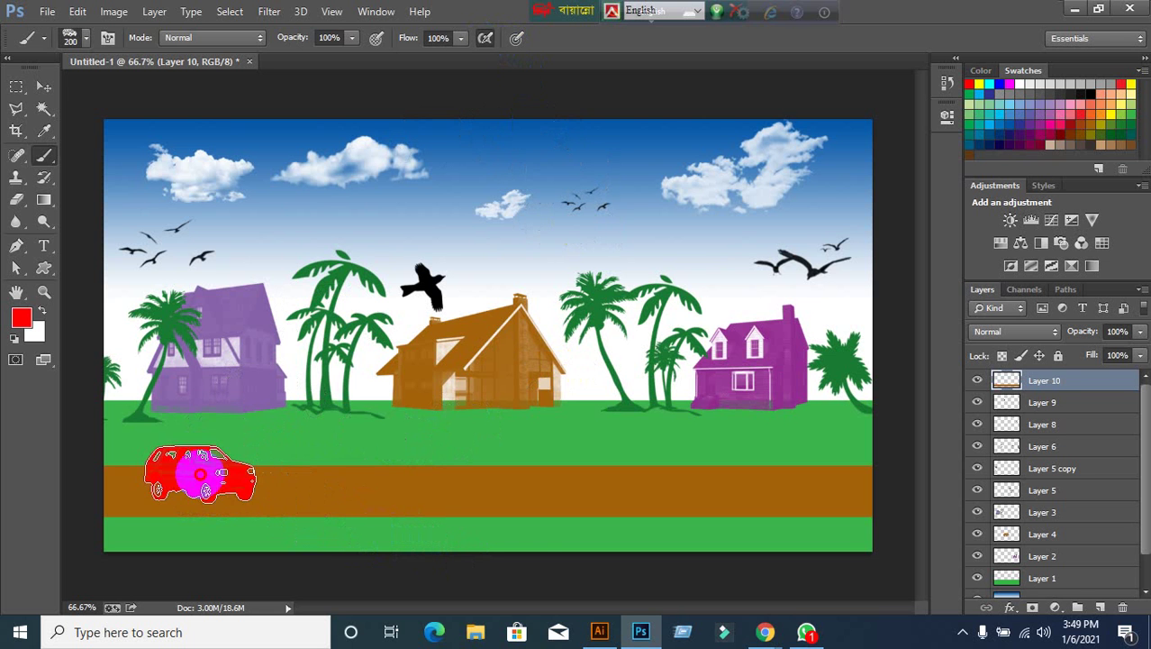
pyautogui.hotkey('ctrl', 'z')
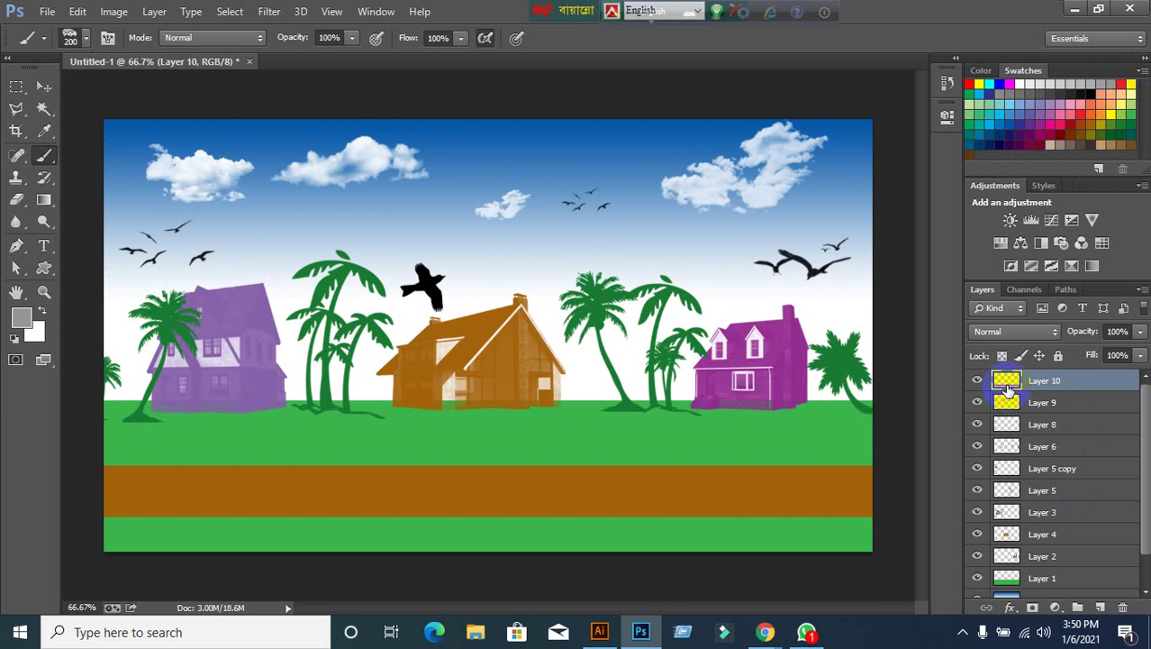
# Load the brown road strip's outline as a selection and deselect it.
pyautogui.keyDown('ctrl'); pyautogui.click(1006, 385); pyautogui.keyUp('ctrl')
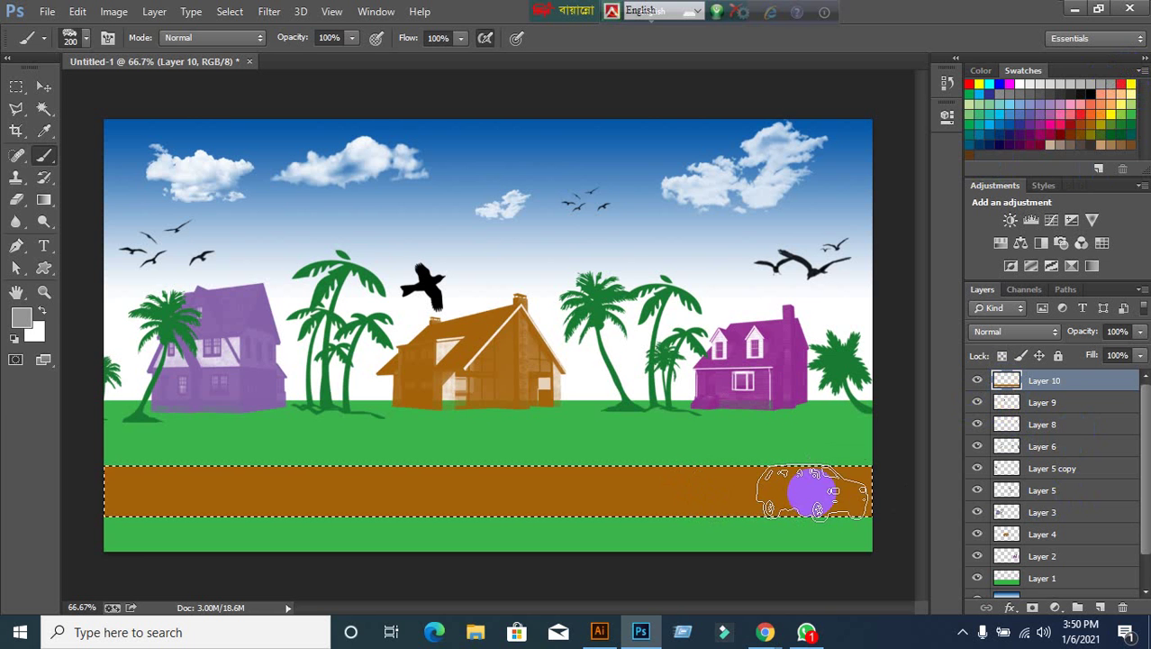
pyautogui.hotkey('ctrl', 'd')
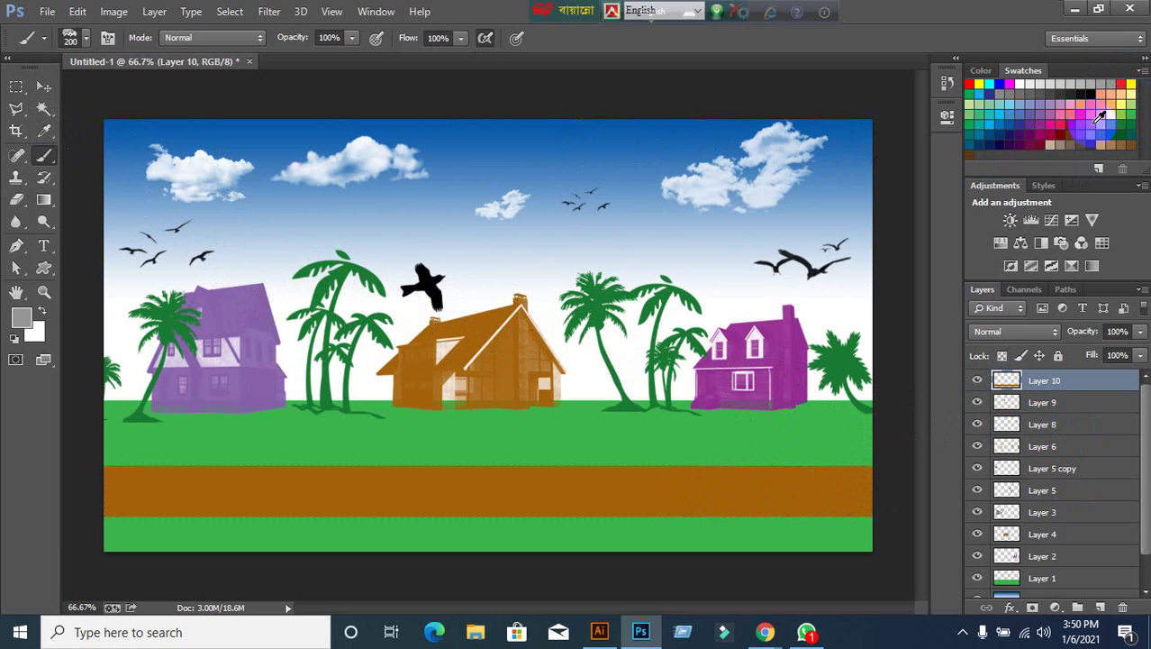
# Set the foreground colour to a red swatch and enlarge the car brush to 300 px.
pyautogui.click(1122, 84)
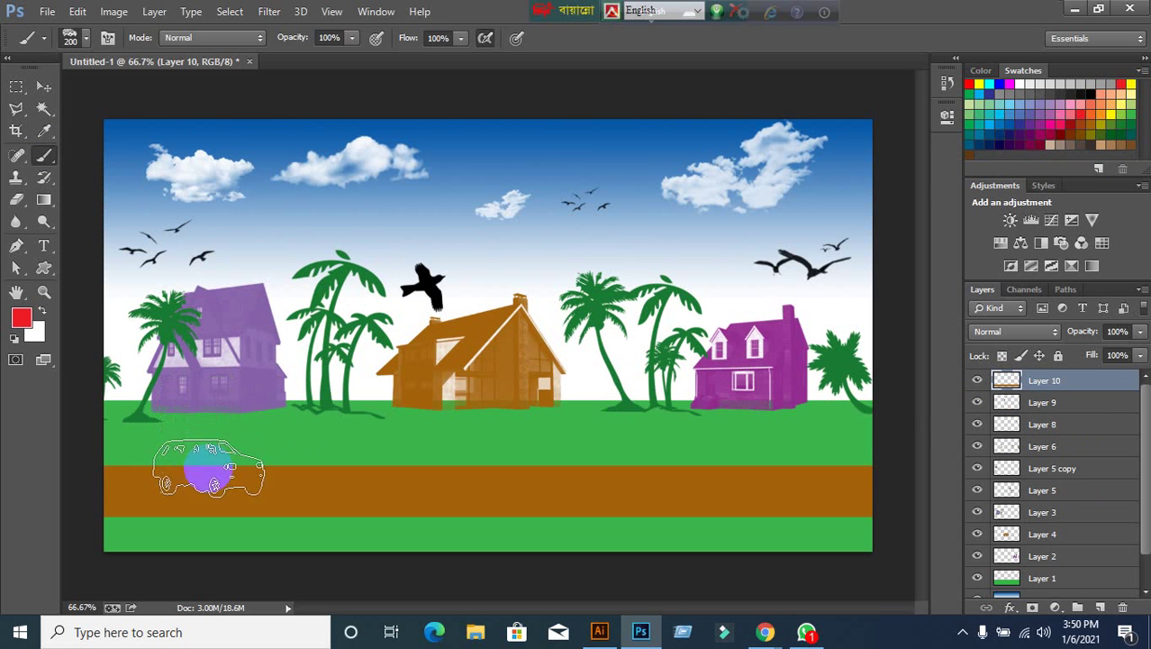
pyautogui.press(']')
pyautogui.press(']')
pyautogui.press(']')
pyautogui.press(']')
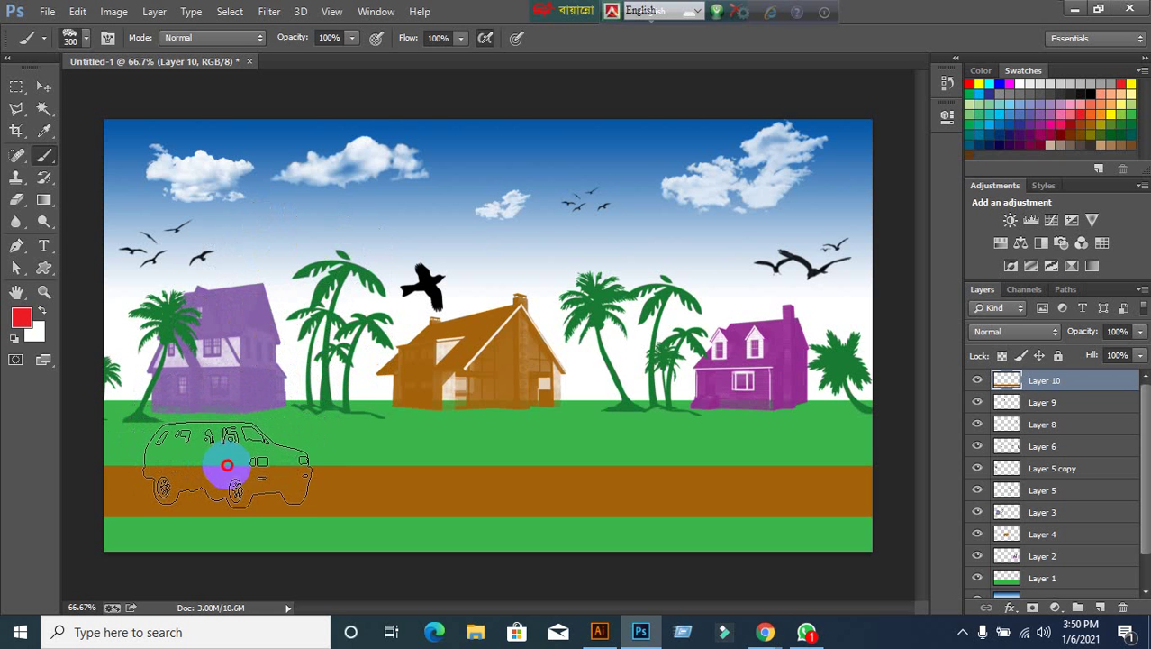
# Try stamping the red car on the road's own layer, check by toggling that layer's visibility, and undo the stamp.
pyautogui.click(227, 465)
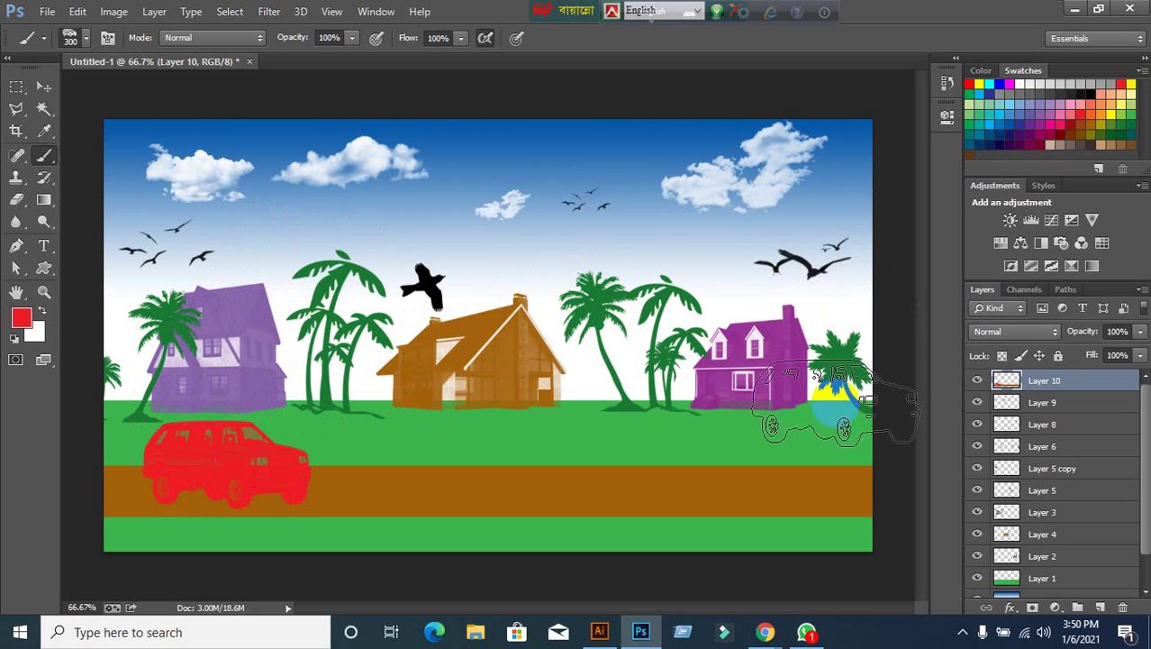
pyautogui.click(978, 386)
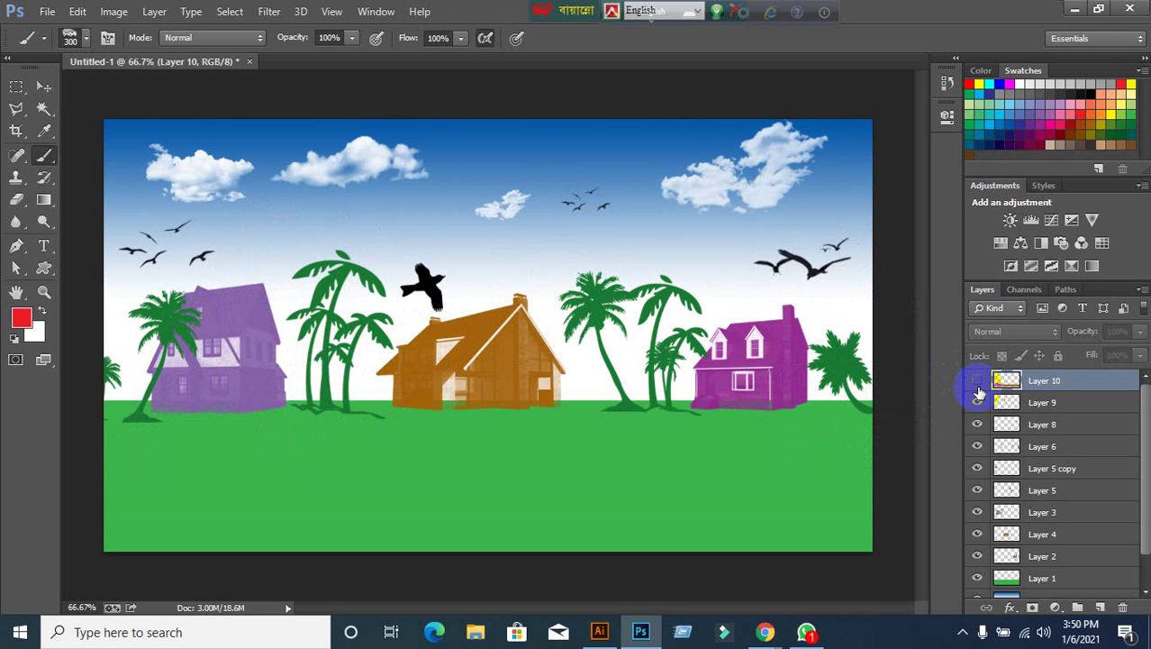
pyautogui.click(979, 386)
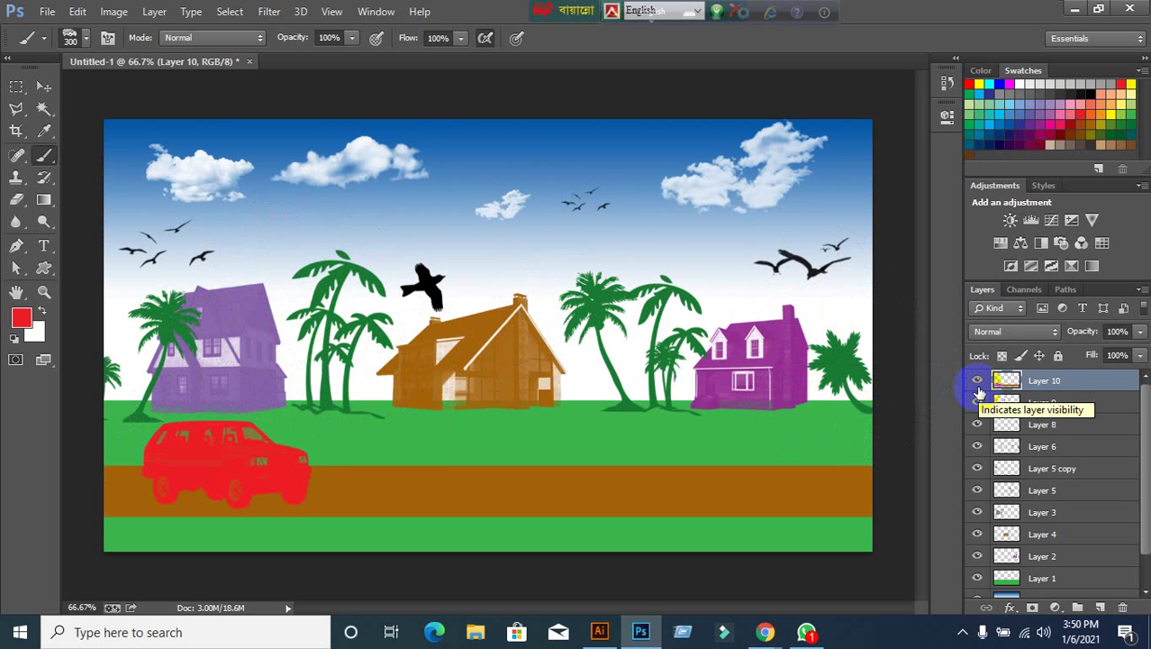
pyautogui.click(979, 389)
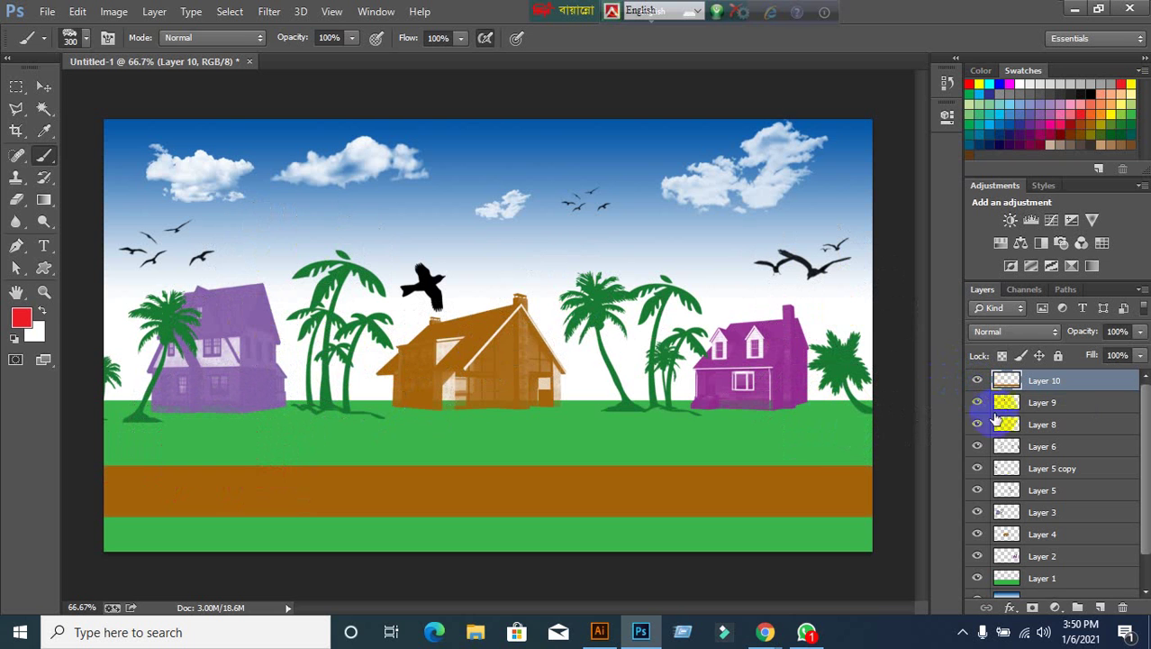
# Add a new layer above the road and choose a different car shape as the brush tip.
pyautogui.click(1101, 606)
pyautogui.click(363, 365)
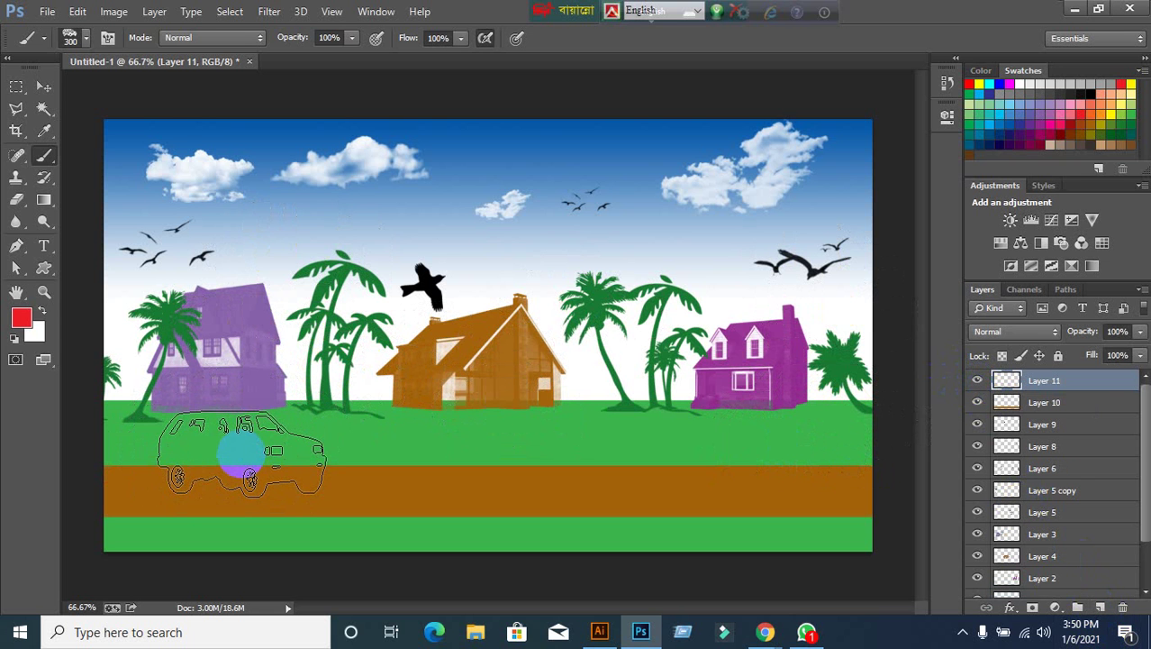
pyautogui.click(89, 38)
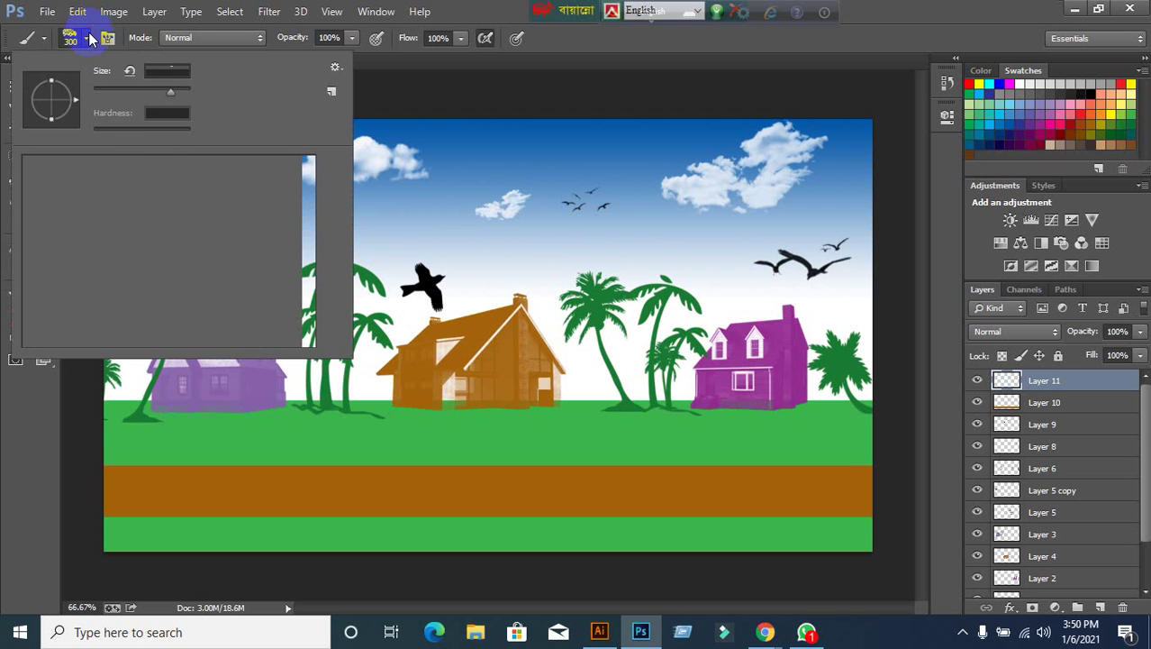
pyautogui.scroll(-2, 236, 291)
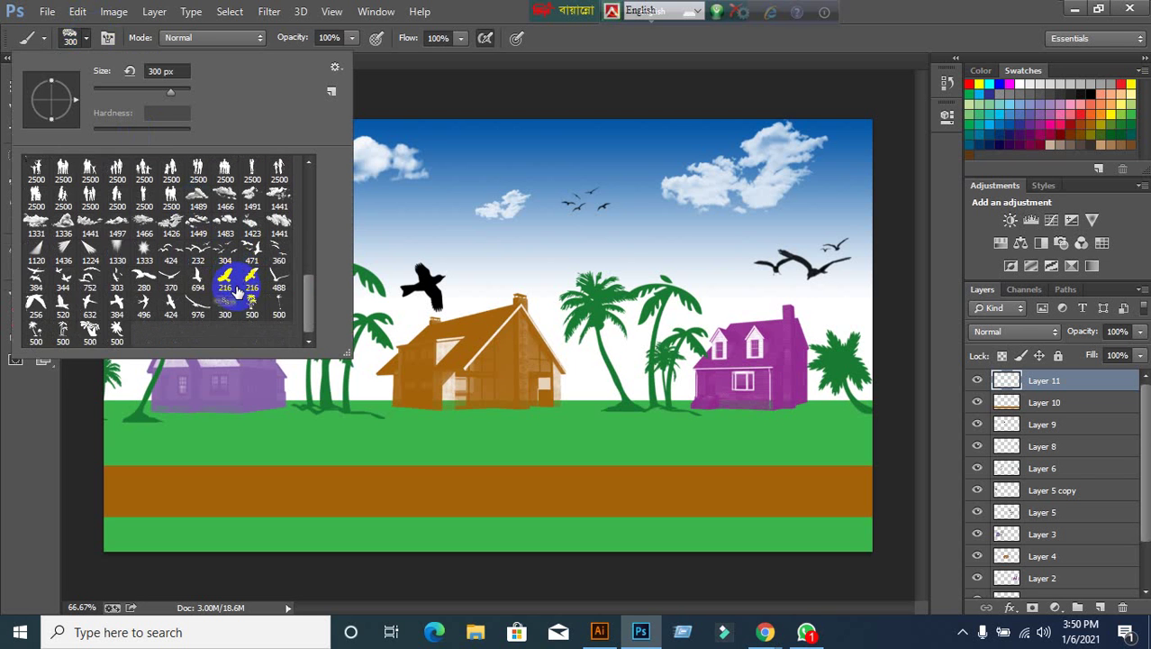
pyautogui.scroll(3, 236, 290)
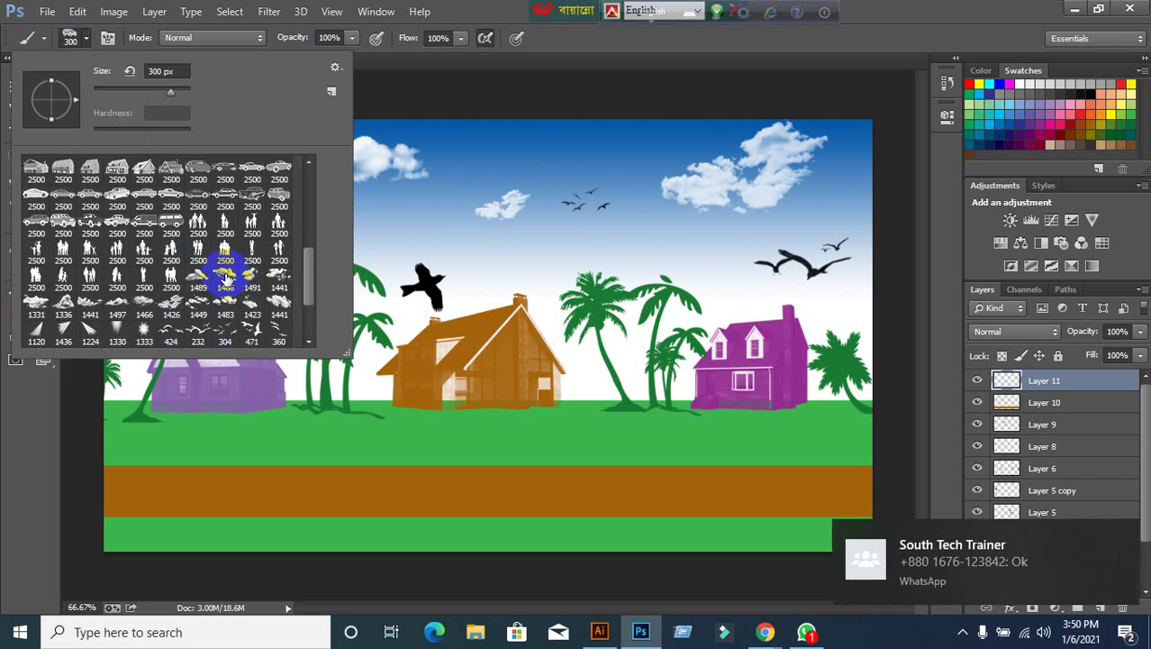
pyautogui.click(102, 241)
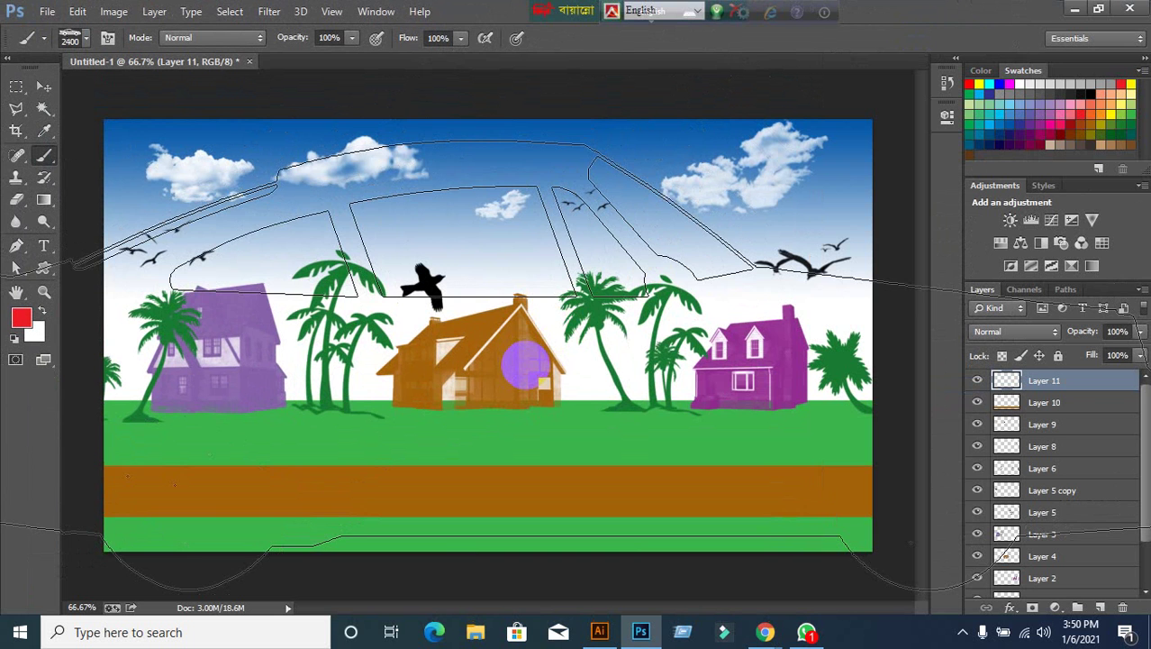
# Reduce the car brush to 200 px and stamp a red car on the road below the purple house with airbrush-style build-up enabled.
pyautogui.press('[')
pyautogui.press('[')
pyautogui.press('[')
pyautogui.press('[')
pyautogui.press('[')
pyautogui.press('[')
pyautogui.press('[')
pyautogui.press('[')
pyautogui.press('[')
pyautogui.press('[')
pyautogui.press('[')
pyautogui.press('[')
pyautogui.press('[')
pyautogui.press('[')
pyautogui.press('[')
pyautogui.press('[')
pyautogui.press('[')
pyautogui.press('[')
pyautogui.press('[')
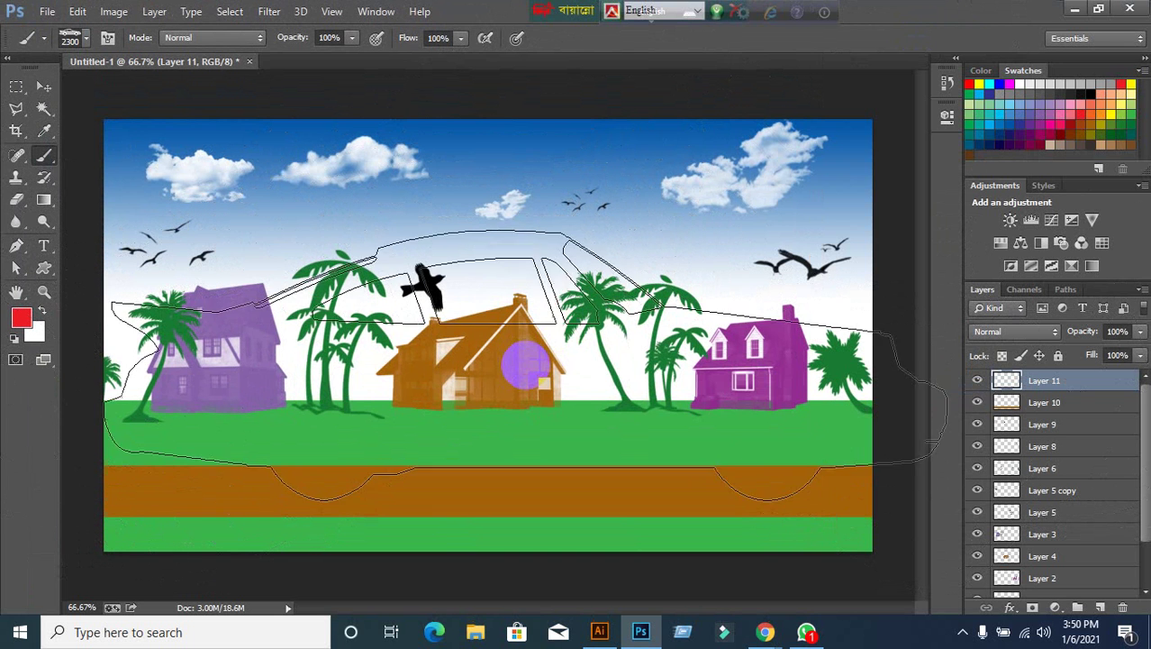
pyautogui.press('[')
pyautogui.press('[')
pyautogui.press('[')
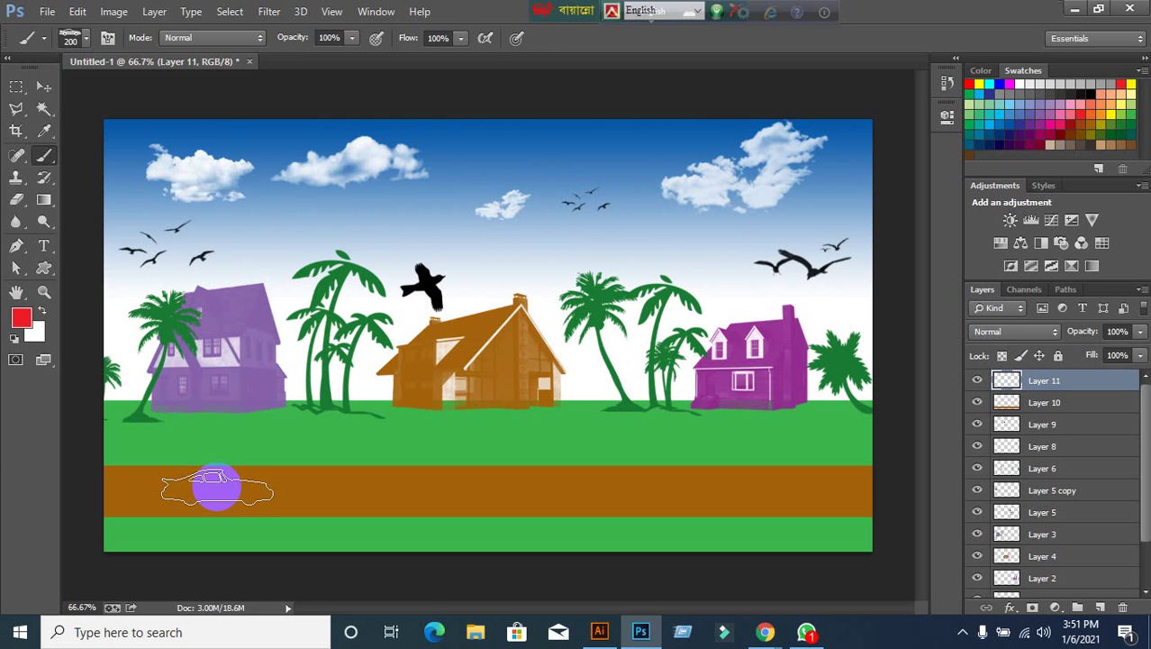
pyautogui.click(484, 38)
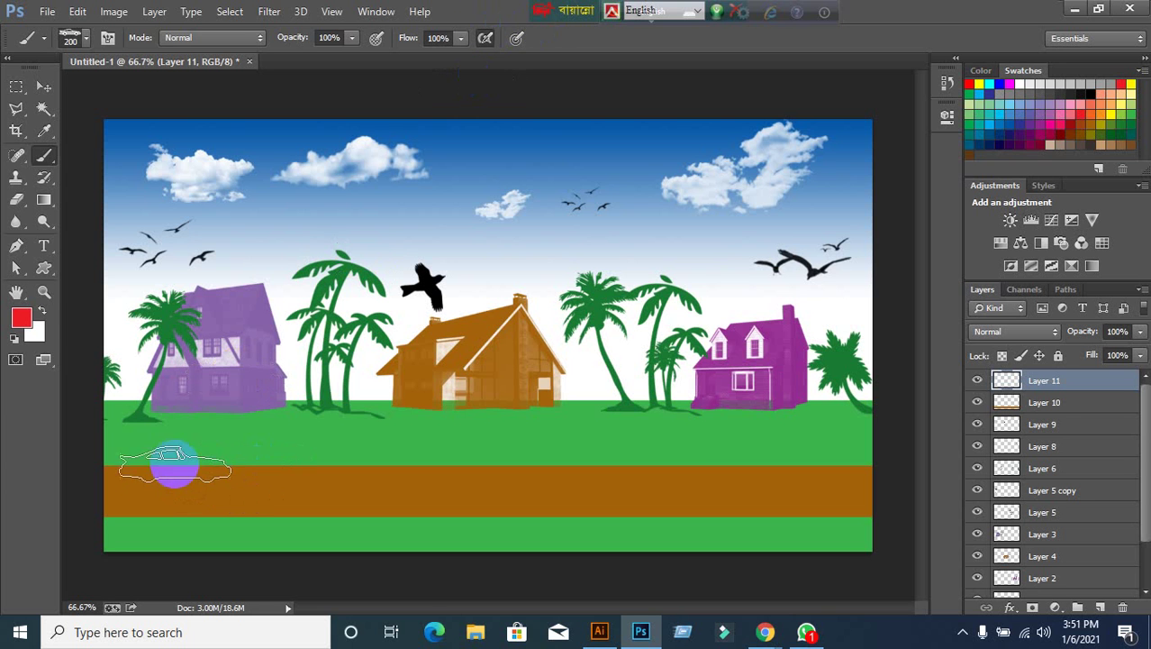
pyautogui.click(208, 487)
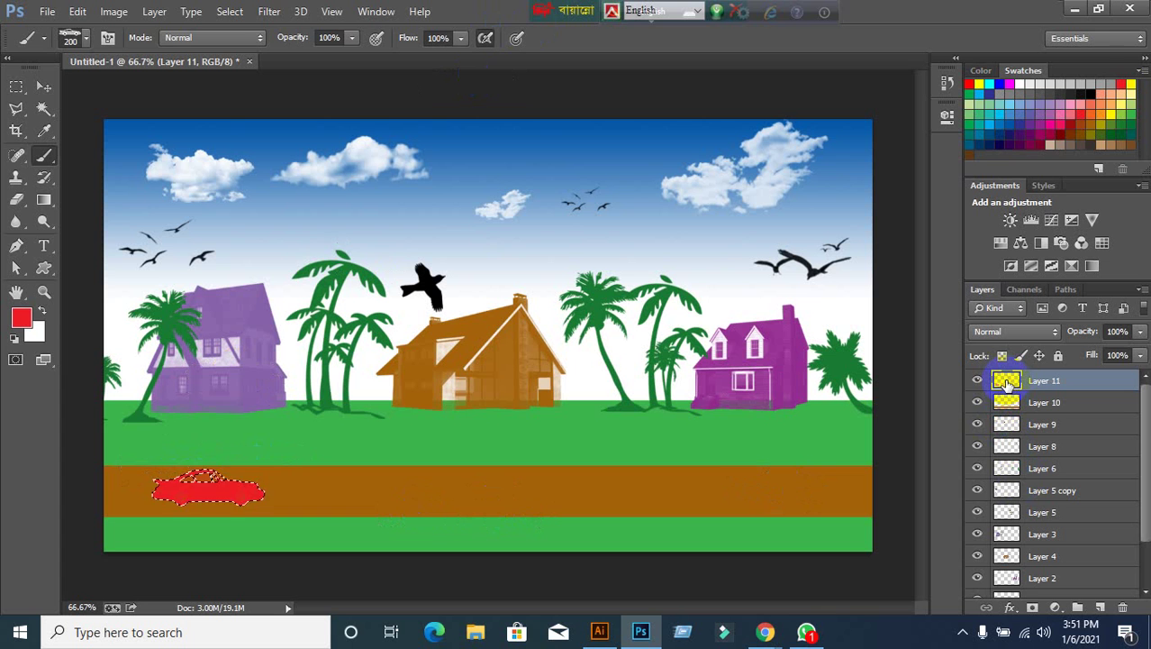
# Load the stamped car as a selection, fill it with a grey swatch and deselect it.
pyautogui.click(1113, 81)
pyautogui.hotkey('alt', 'BackSpace')
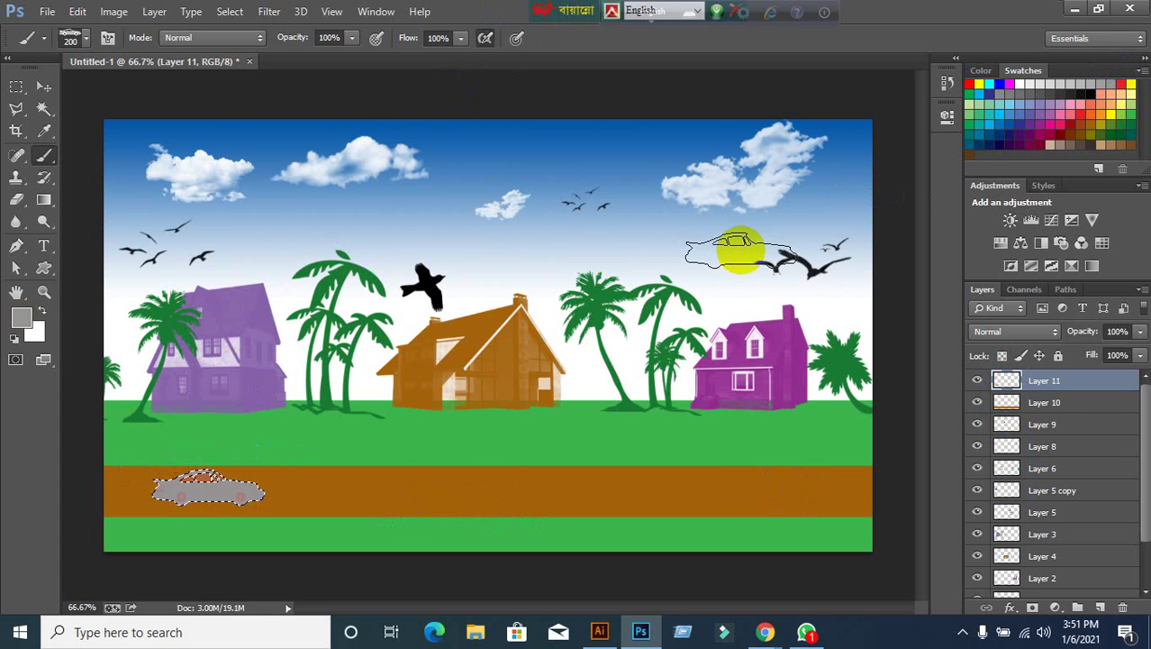
pyautogui.hotkey('ctrl', 'd')
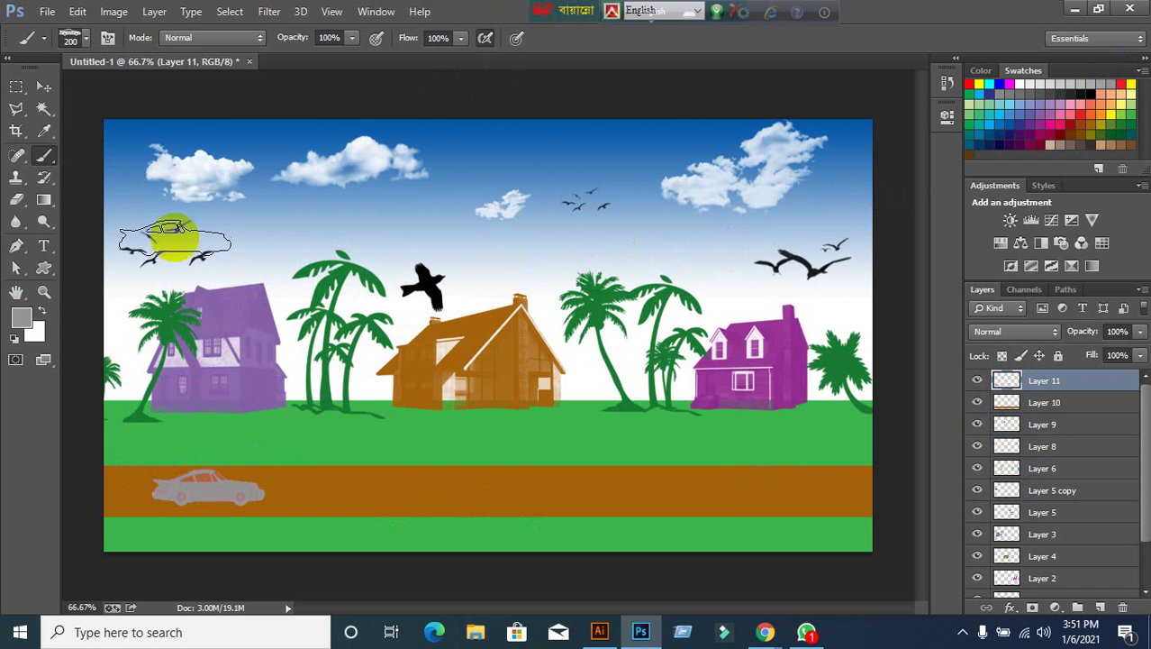
# Scale the grey car up to about 238% with Free Transform and apply it.
pyautogui.click(43, 87)
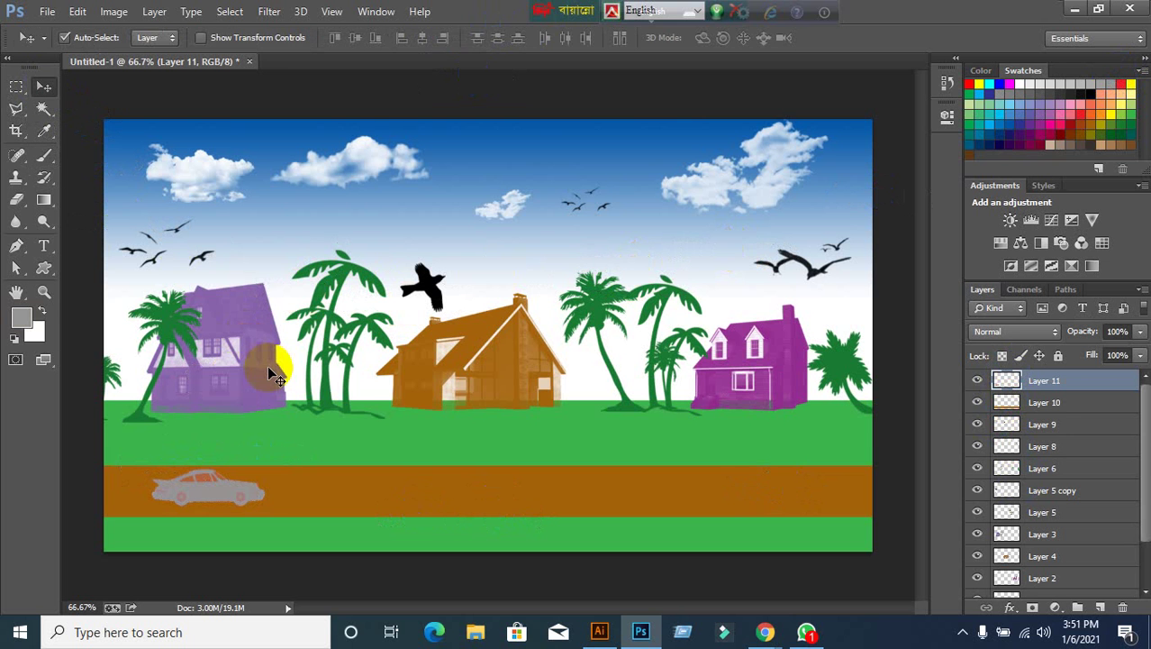
pyautogui.hotkey('ctrl', 't')
pyautogui.moveTo(272, 471); pyautogui.dragTo(424, 419)
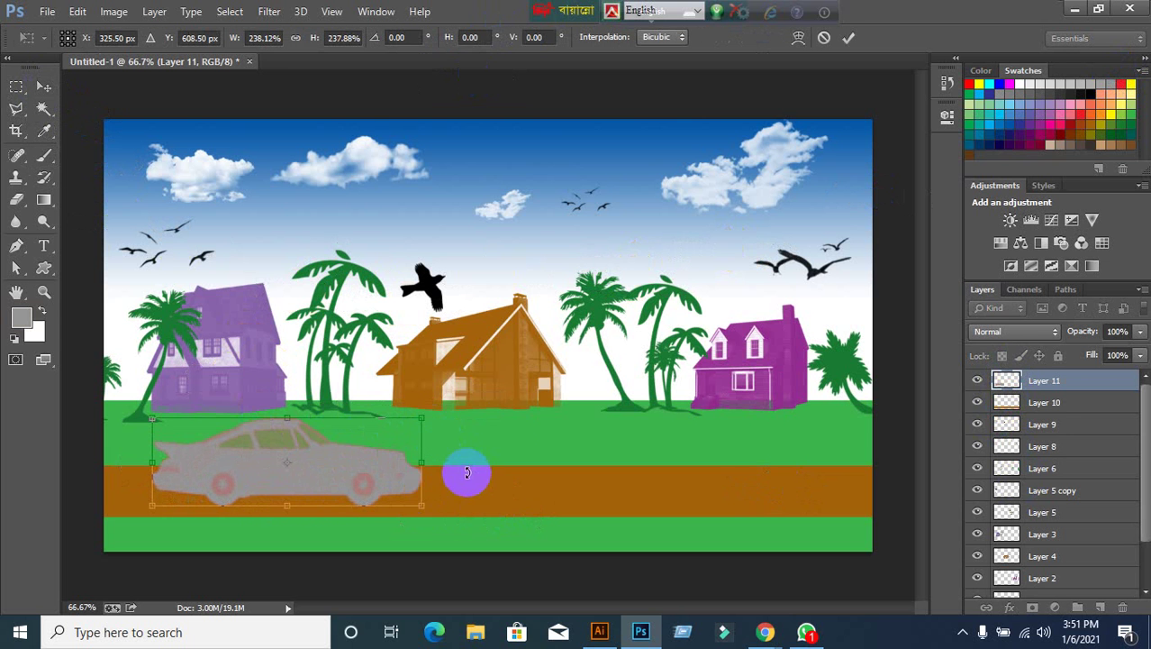
pyautogui.click(849, 37)
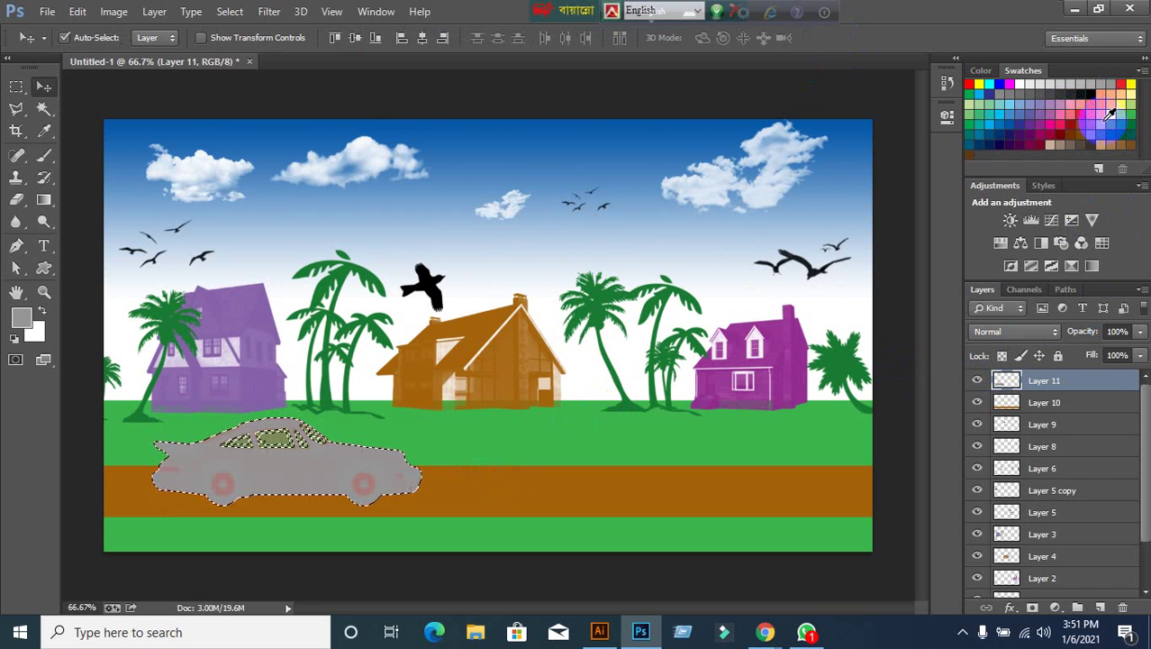
# Fill the enlarged car's selection with a blue swatch, deselect it, and delete the car's layer.
pyautogui.click(1016, 116)
pyautogui.hotkey('alt', 'BackSpace')
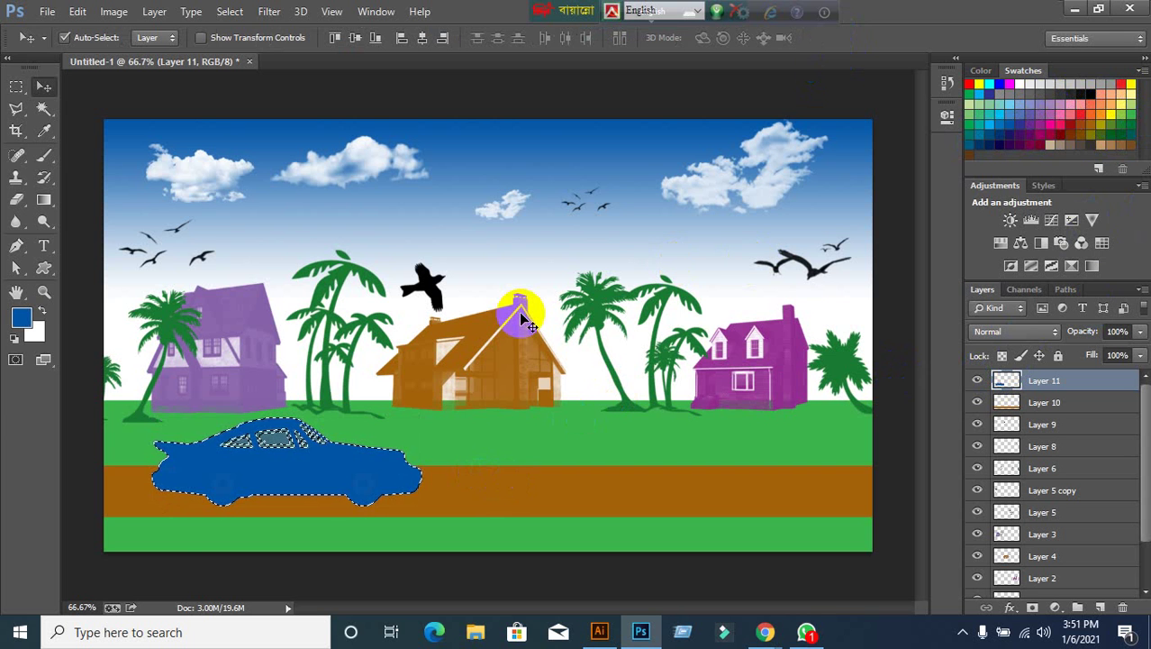
pyautogui.hotkey('ctrl', 'd')
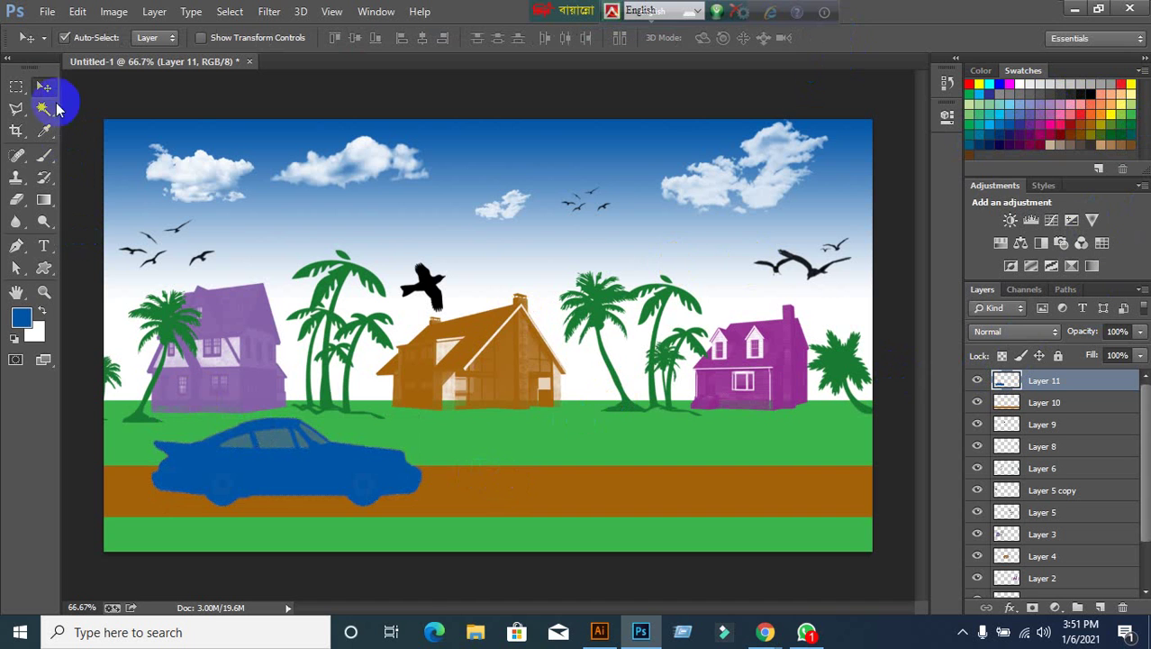
pyautogui.press('Delete')
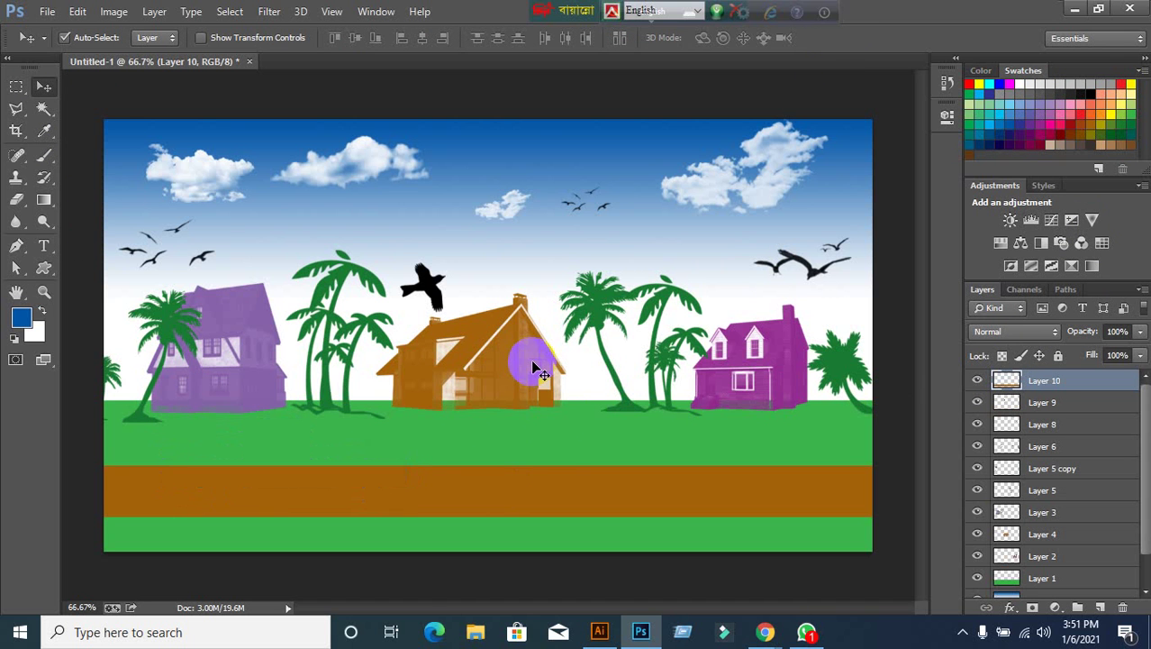
# Choose a silhouette brush tip of a family with raised arms and reduce it to 150 px.
pyautogui.click(47, 154)
pyautogui.click(84, 41)
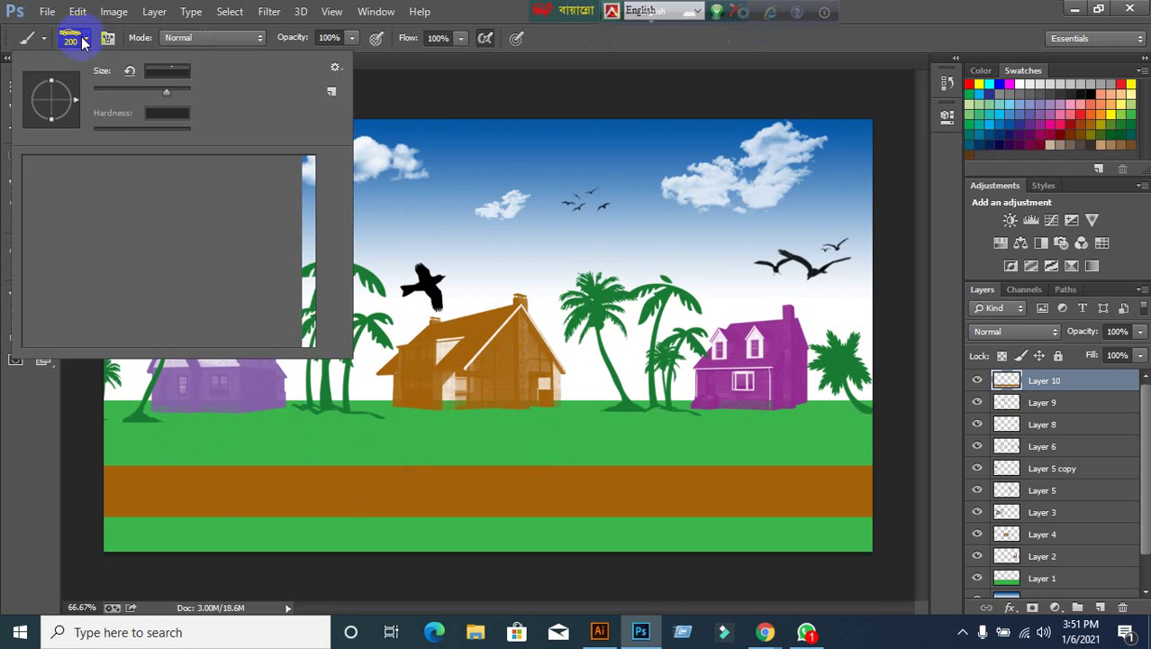
pyautogui.scroll(-3, 189, 266)
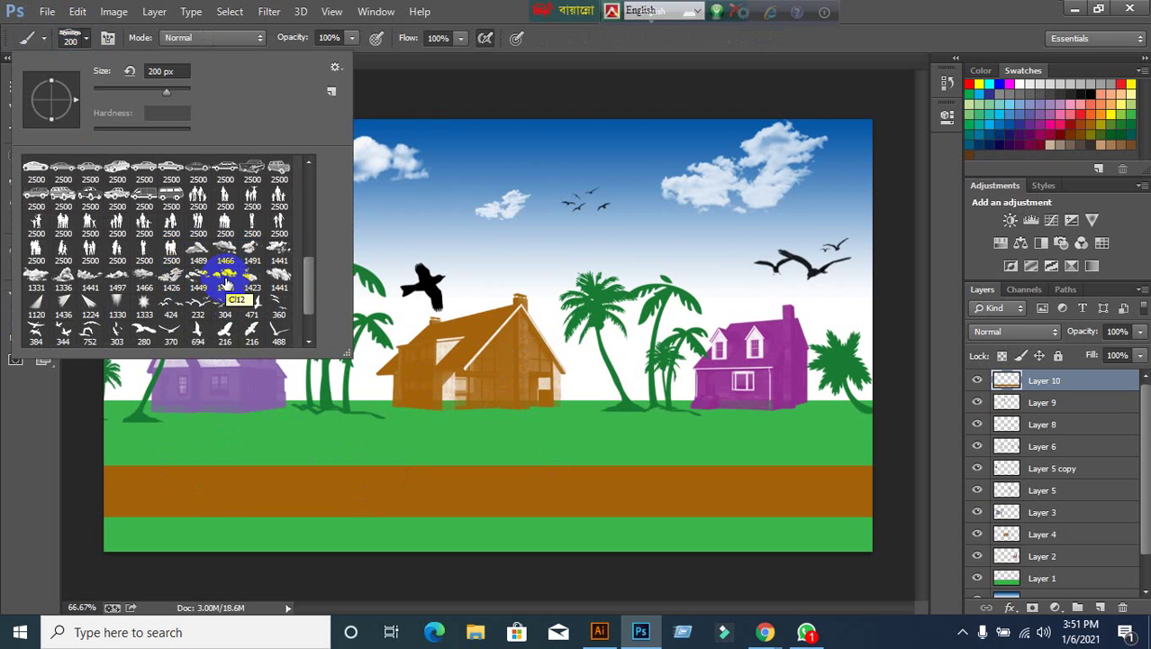
pyautogui.click(36, 219)
pyautogui.click(455, 297)
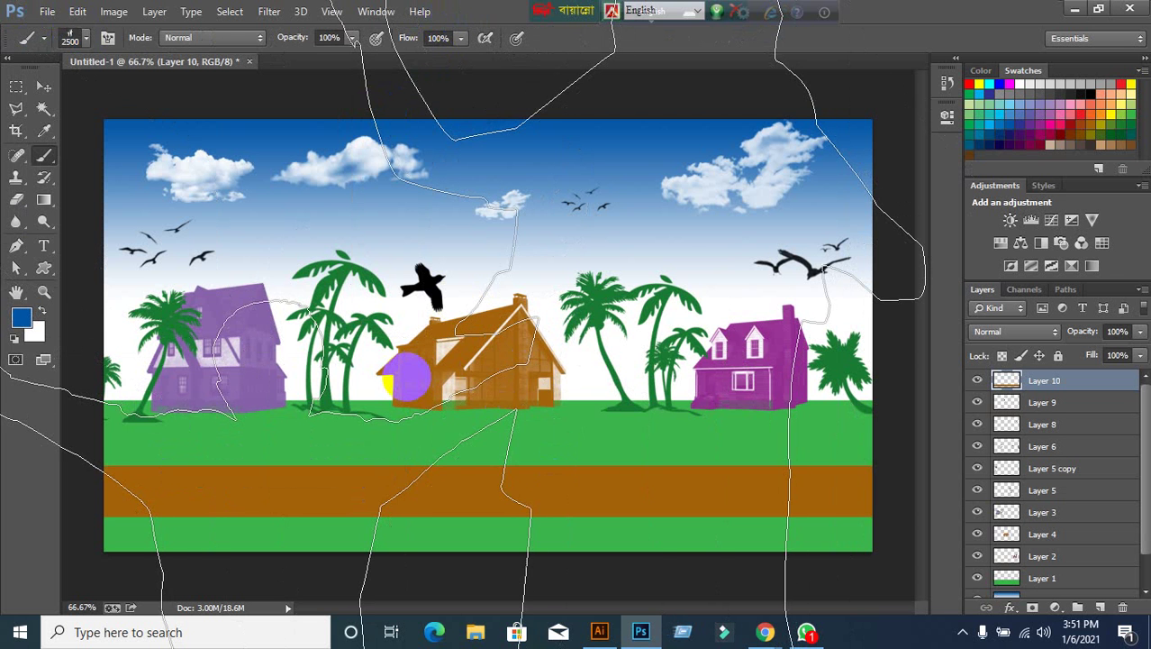
pyautogui.press('[')
pyautogui.press('[')
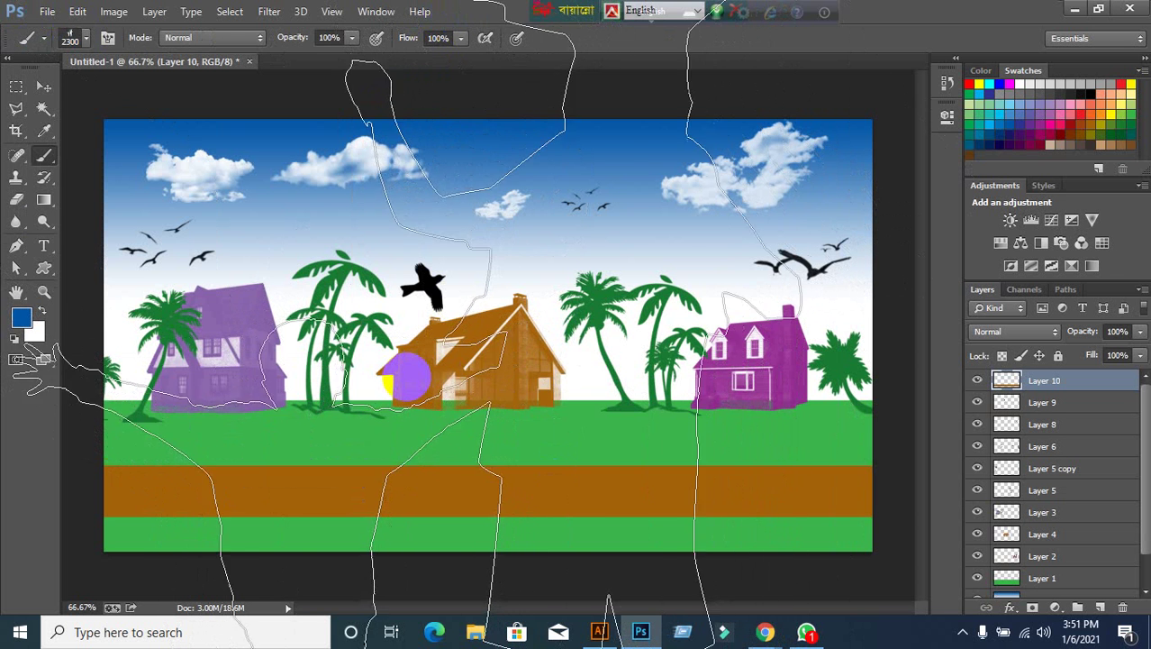
pyautogui.press('[')
pyautogui.press('[')
pyautogui.press('[')
pyautogui.press('[')
pyautogui.press('[')
pyautogui.press('[')
pyautogui.press('[')
pyautogui.press('[')
pyautogui.press('[')
pyautogui.press('[')
pyautogui.press('[')
pyautogui.press('[')
pyautogui.press('[')
pyautogui.press('[')
pyautogui.press('[')
pyautogui.press('[')
pyautogui.press('[')
pyautogui.press('[')
pyautogui.press('[')
pyautogui.press('[')
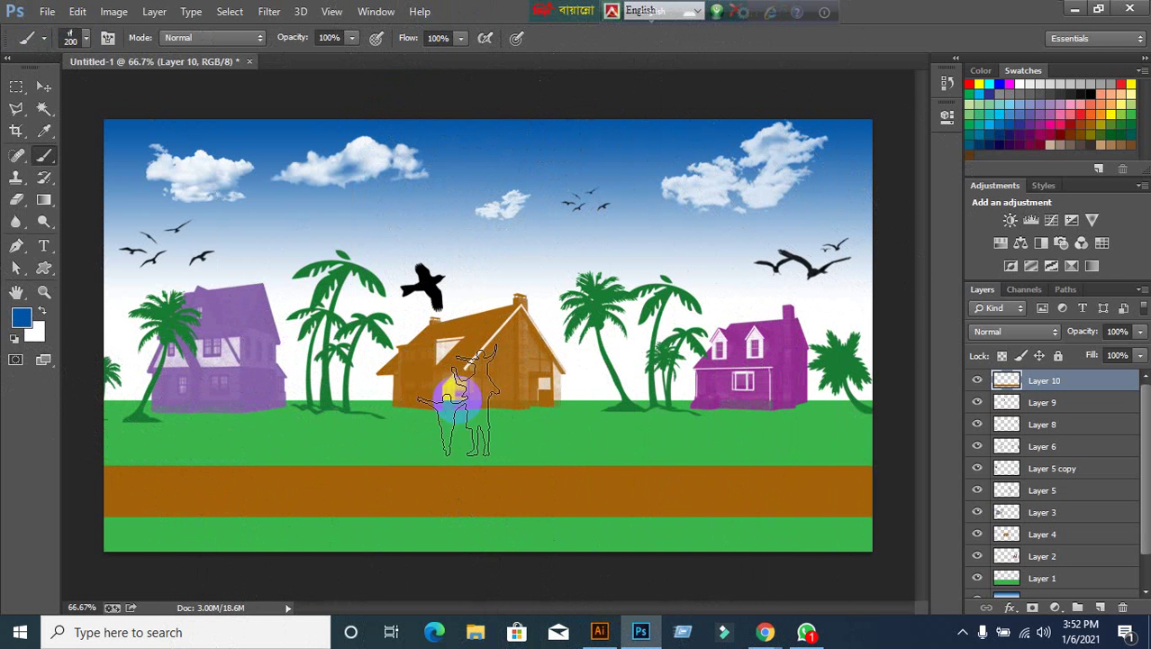
pyautogui.press('[')
pyautogui.press('[')
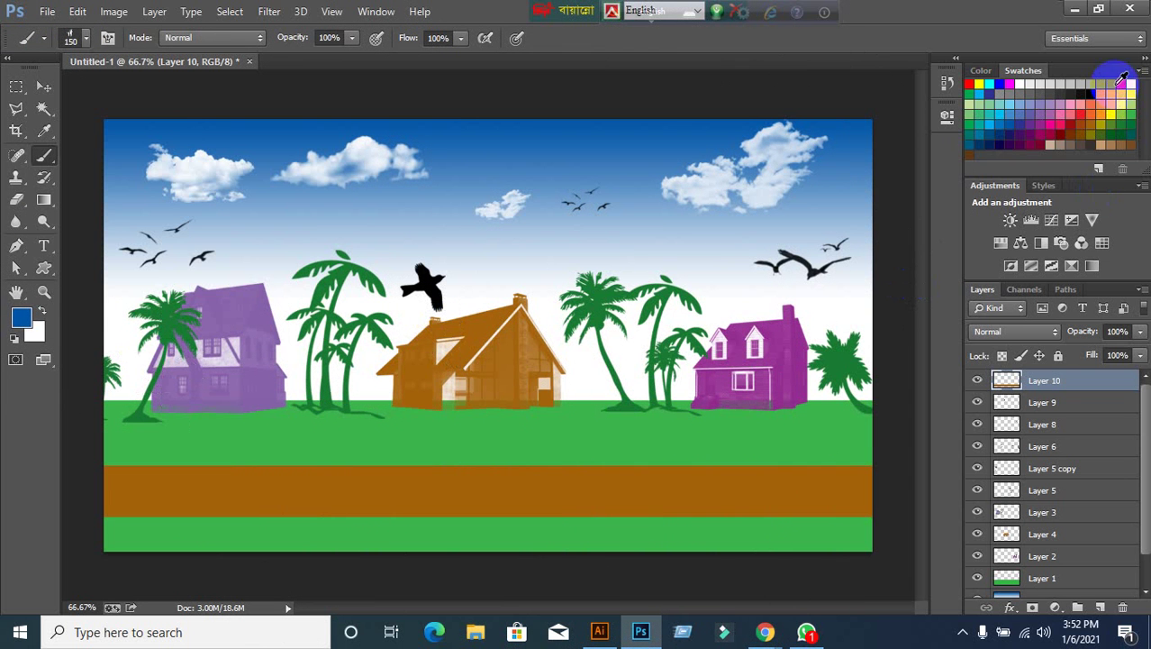
# Try stamping the family in grey at 175 px between the brown house and the palms, and undo the stamp.
pyautogui.click(1049, 83)
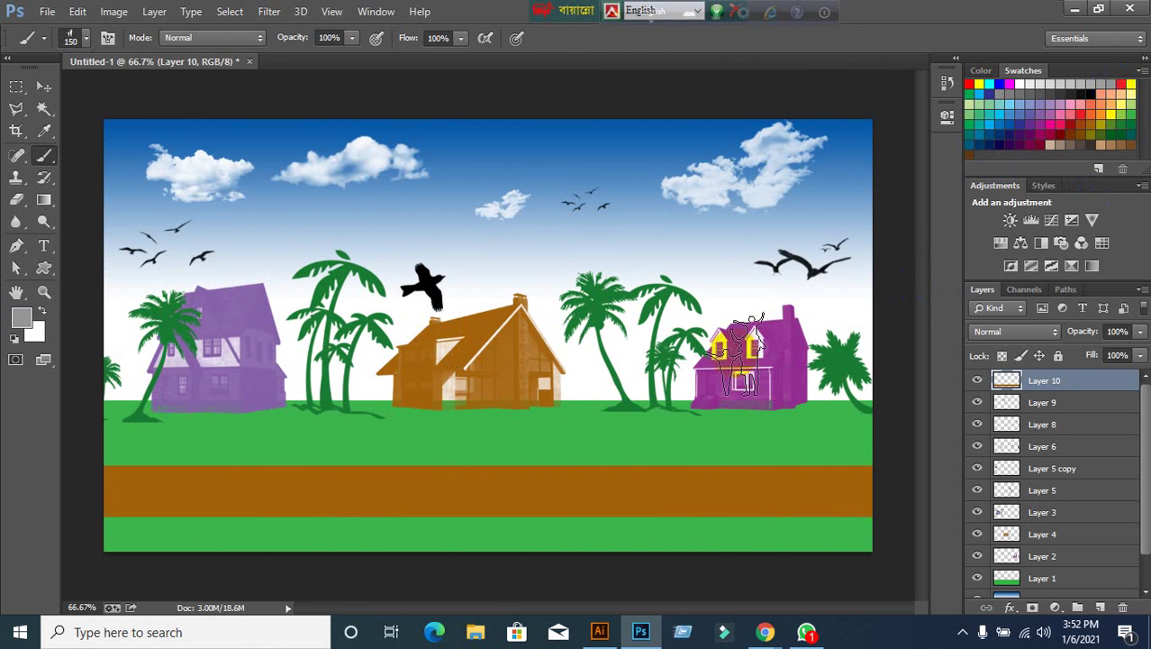
pyautogui.press(']')
pyautogui.click(586, 403)
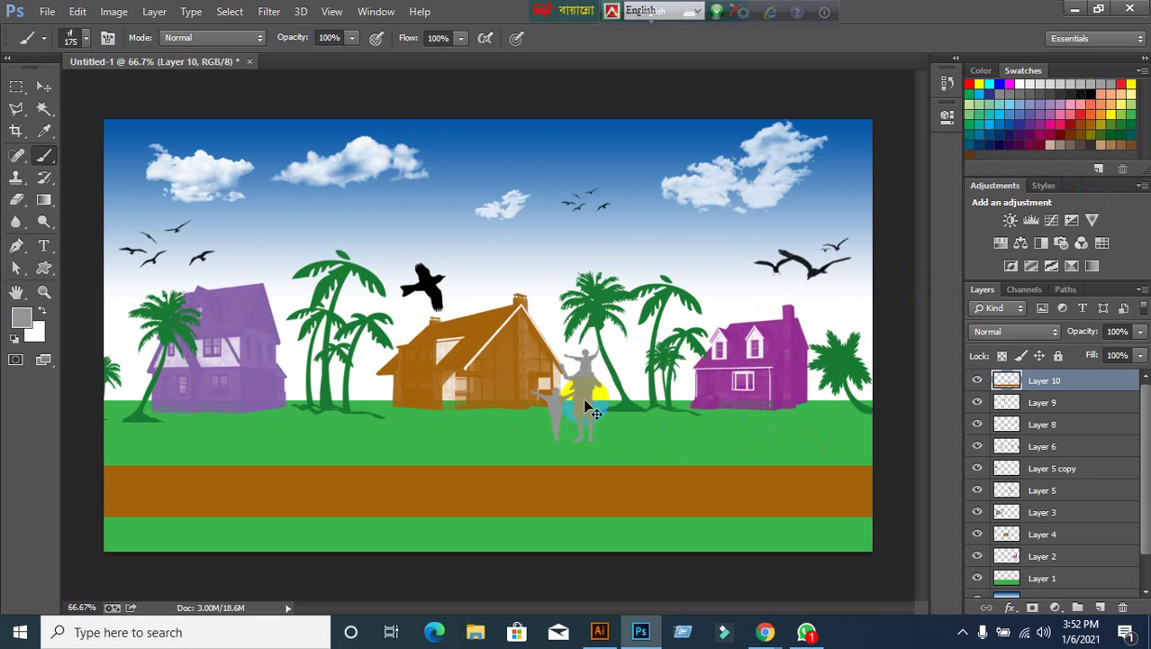
pyautogui.click(43, 87)
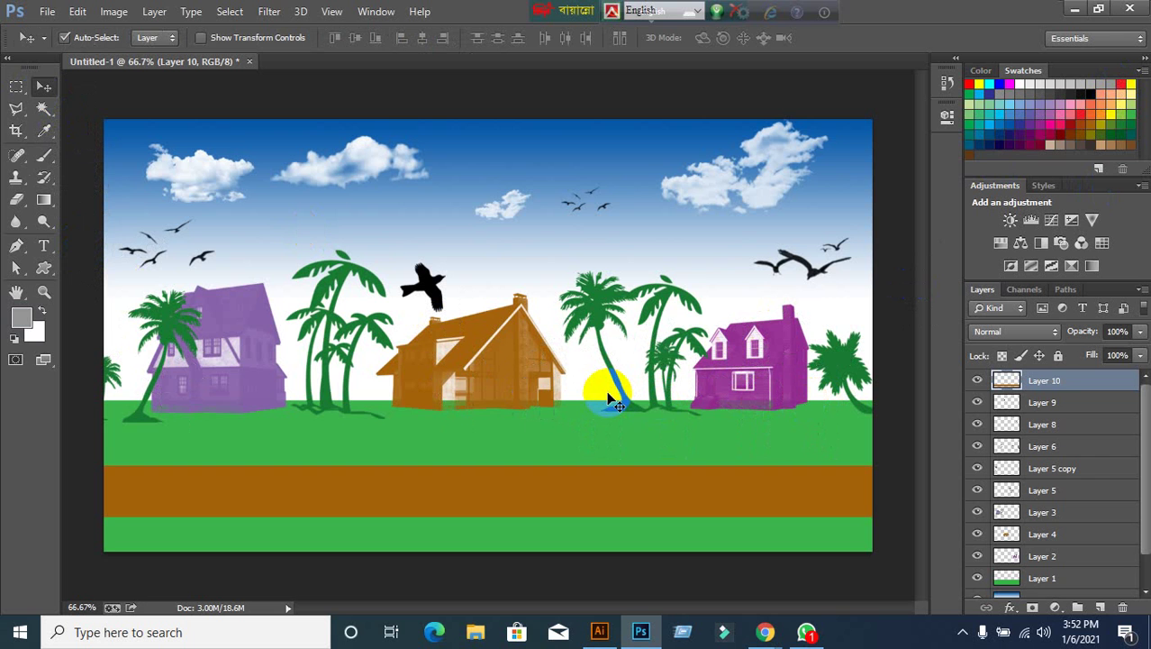
# Select the brown road strip and delete its layer.
pyautogui.click(577, 507)
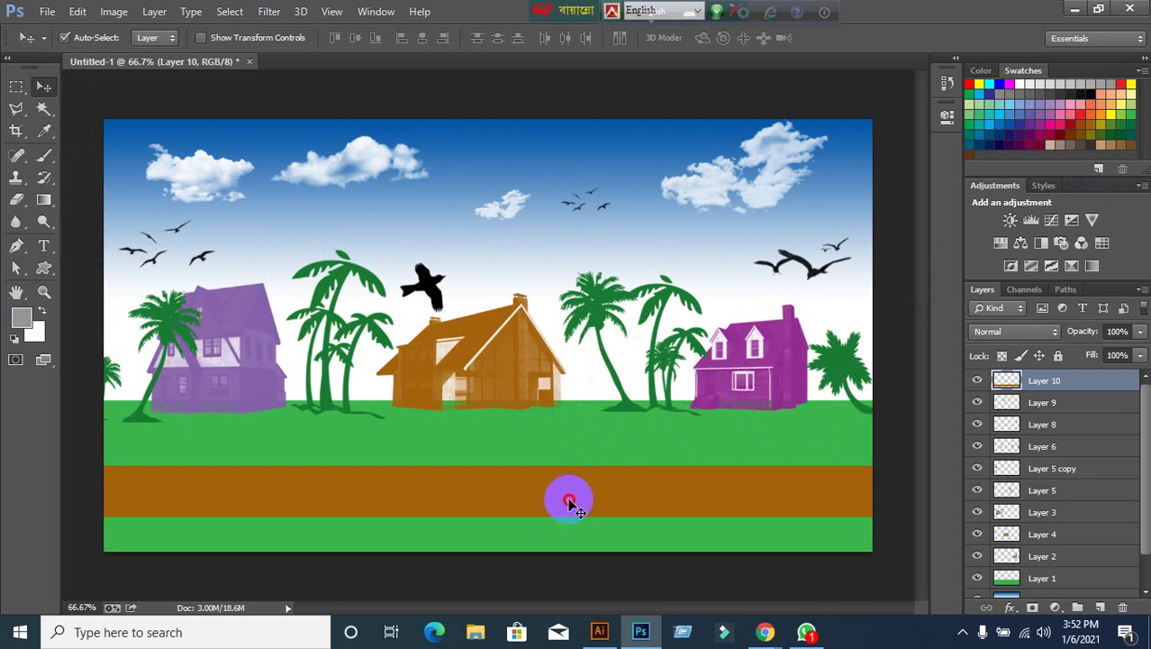
pyautogui.moveTo(570, 503); pyautogui.dragTo(576, 467)
pyautogui.press('Delete')
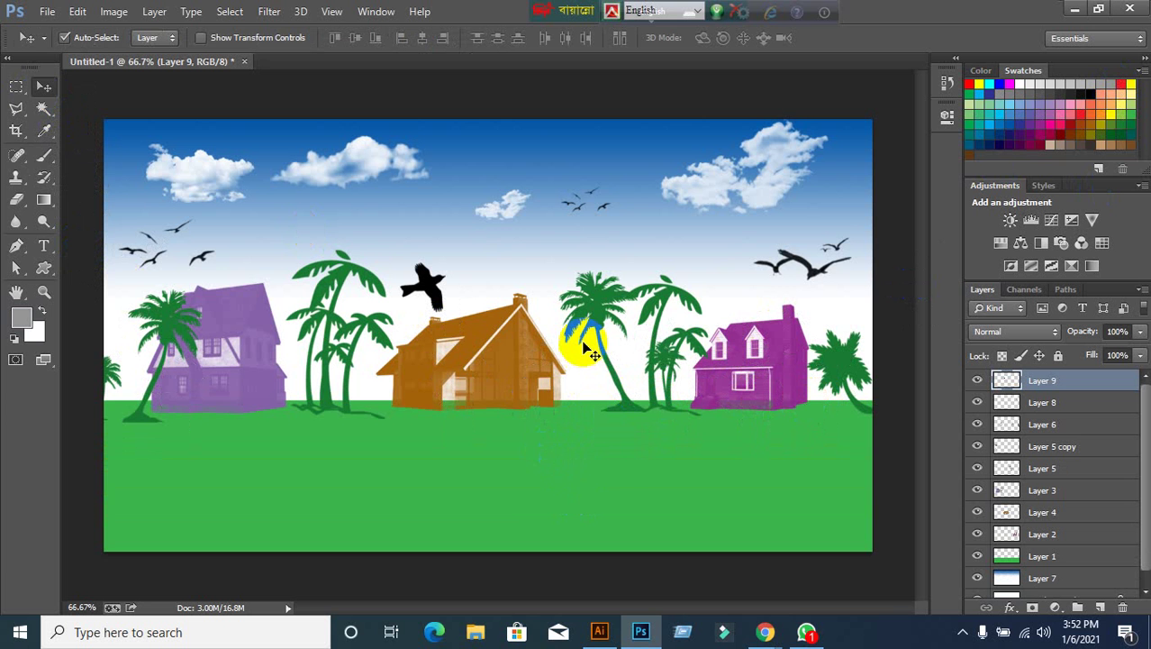
pyautogui.click(523, 352)
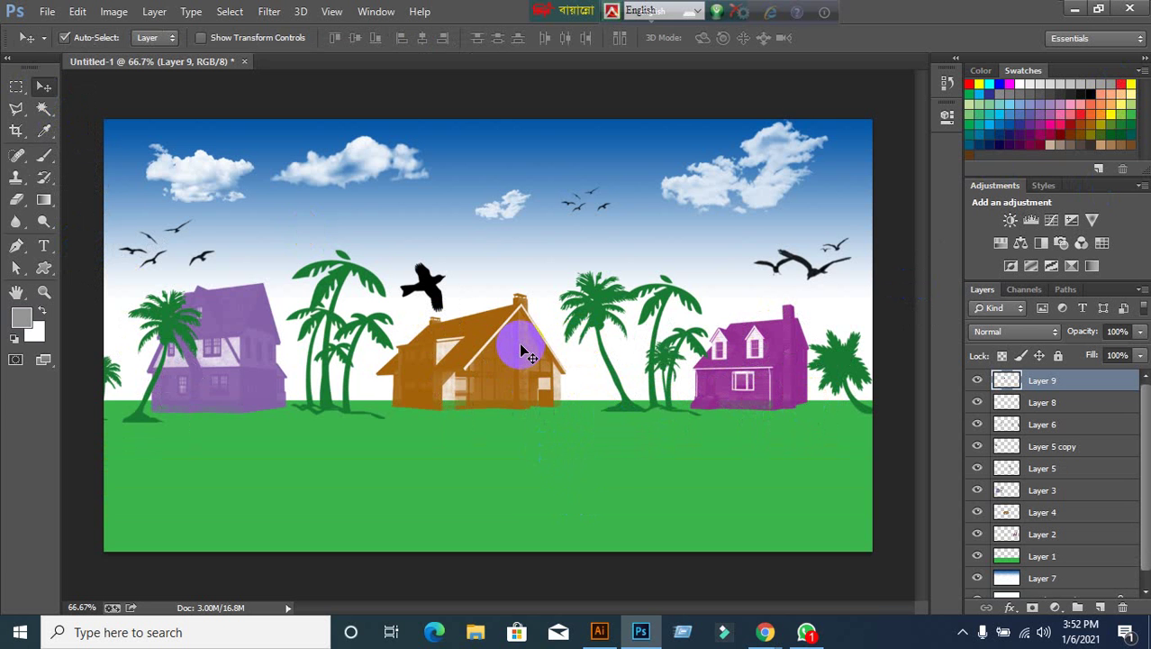